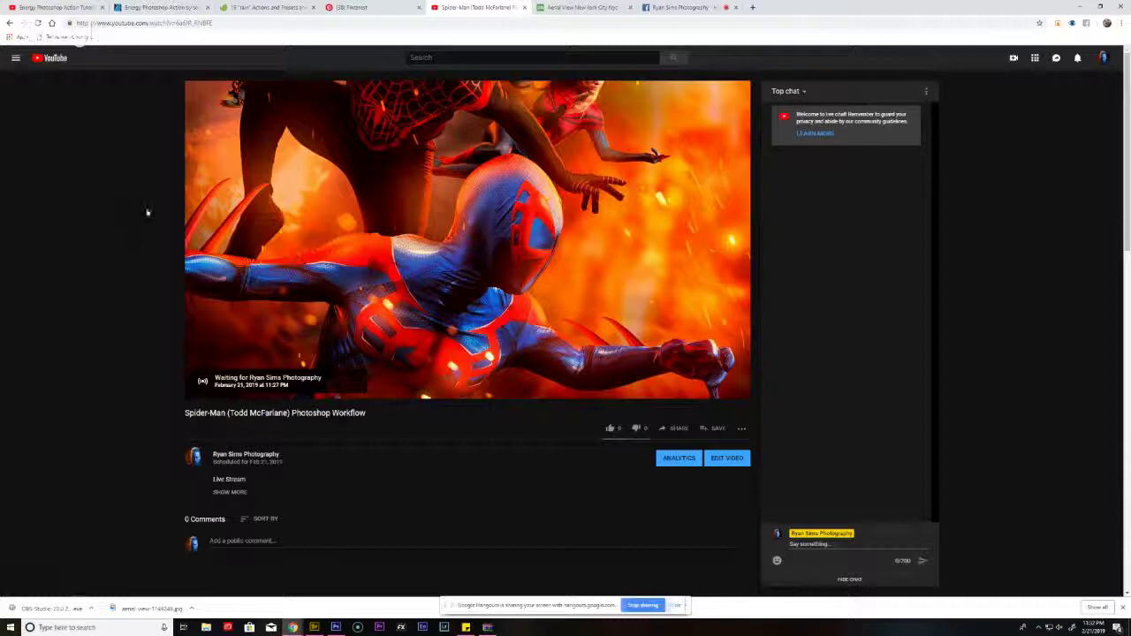
- Select the YouTube stream's address for copying and start the Facebook live broadcast "Spider-Man (Todd McFarlane) Photoshop Workflow"
{"action": "left_click", "coordinate": [237, 23]}
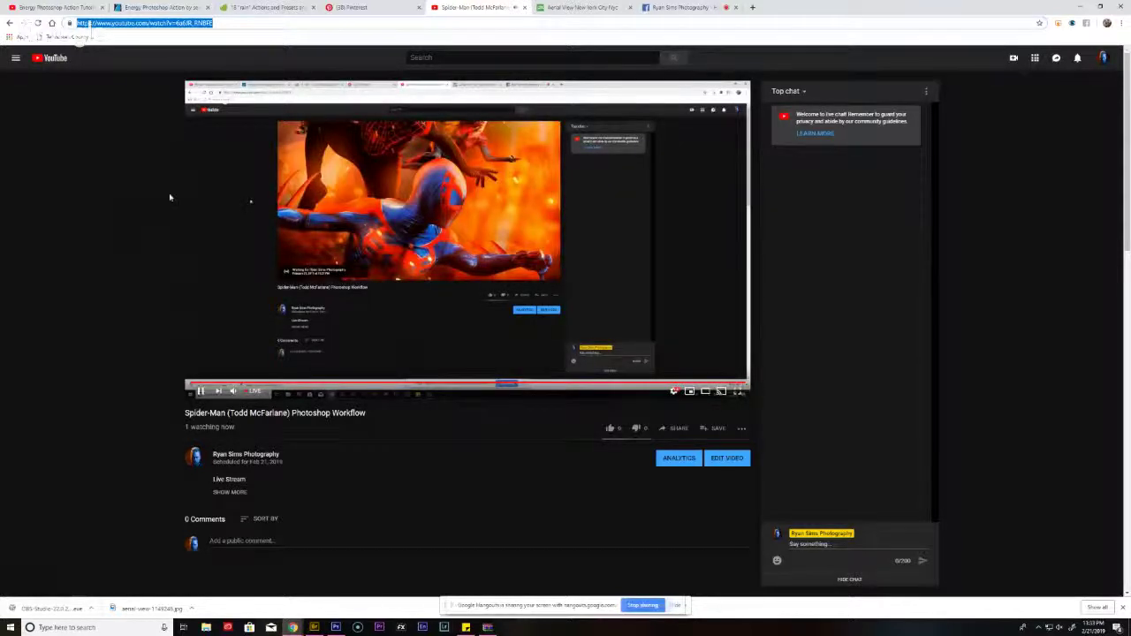
{"action": "left_click", "coordinate": [661, 8]}
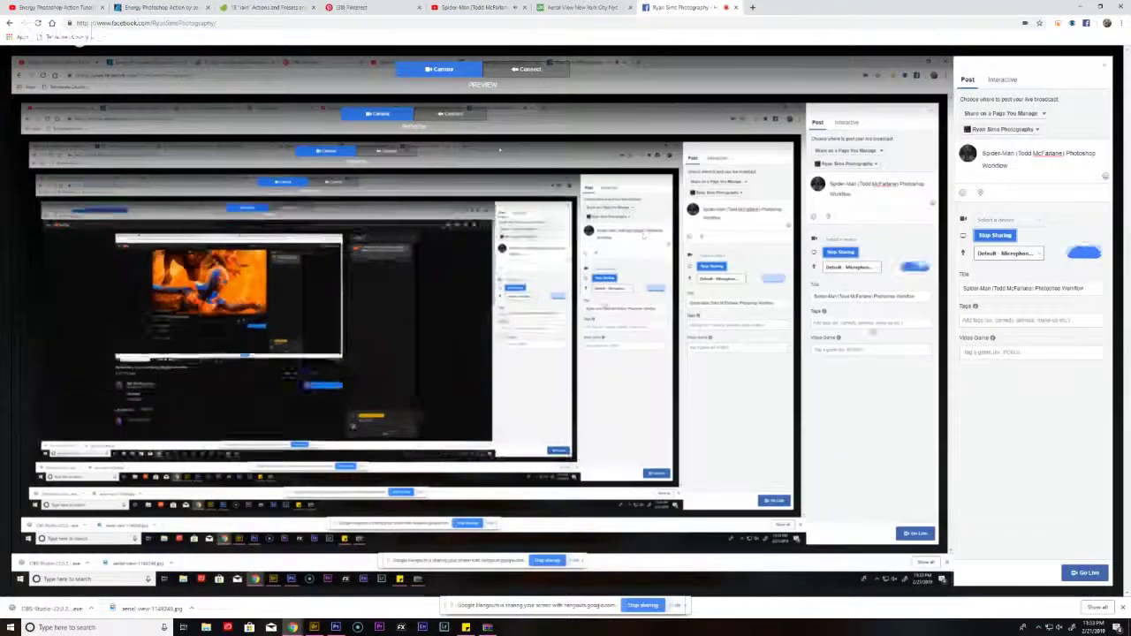
{"action": "left_click", "coordinate": [1084, 573]}
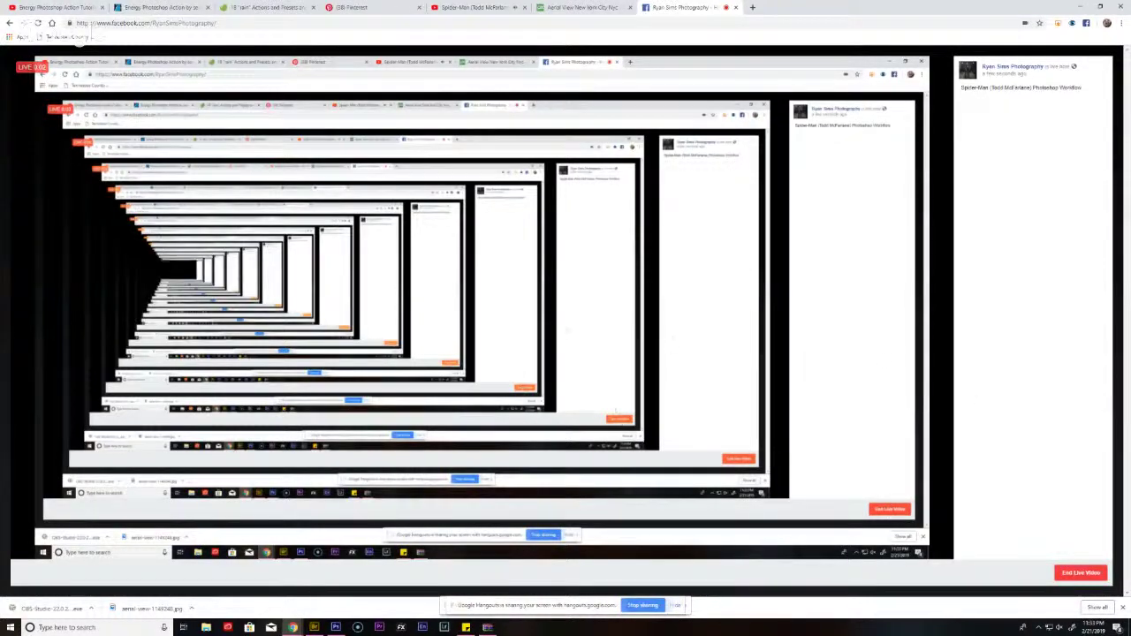
- Open the Facebook home feed in a new browser tab
{"action": "left_click", "coordinate": [753, 8]}
{"action": "type", "text": "facebook.com"}
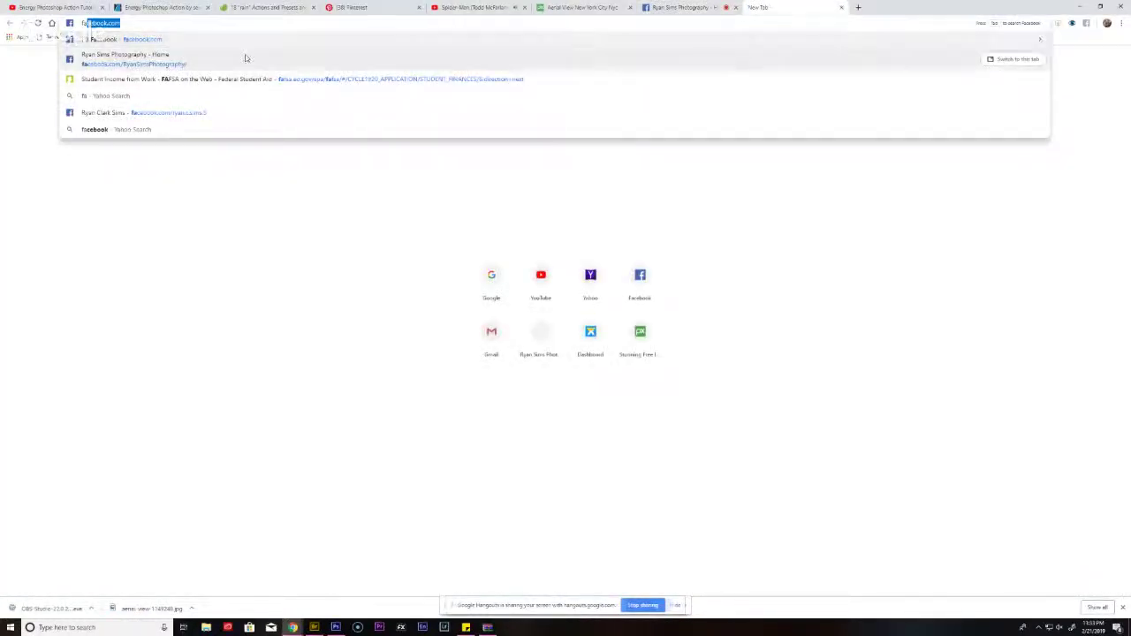
{"action": "key", "text": "Return"}
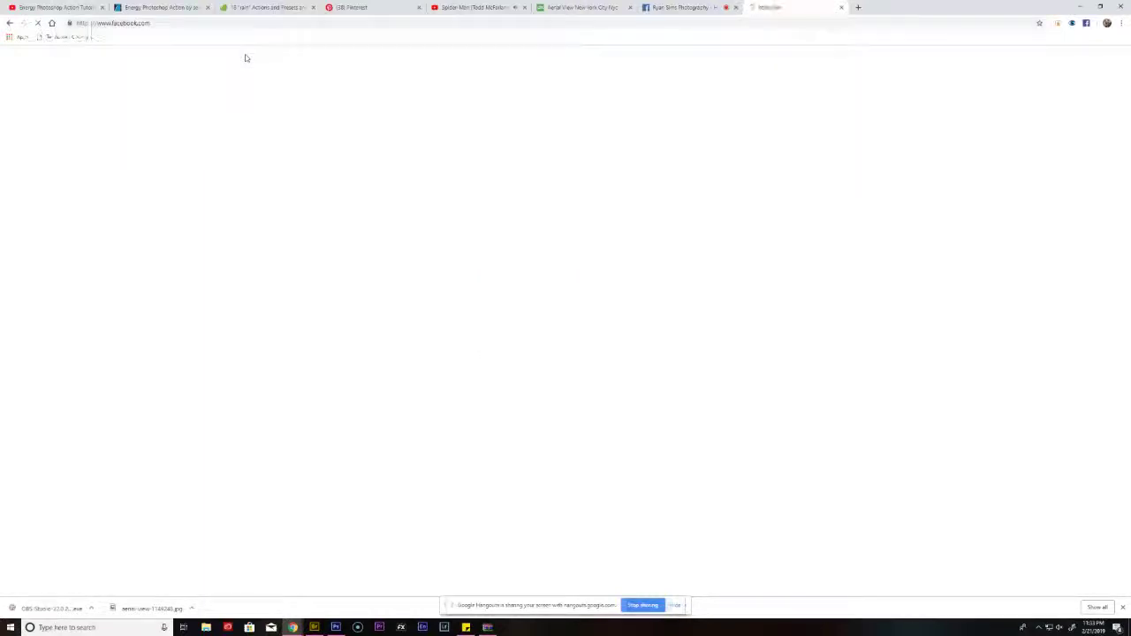
{"action": "left_click", "coordinate": [425, 100]}
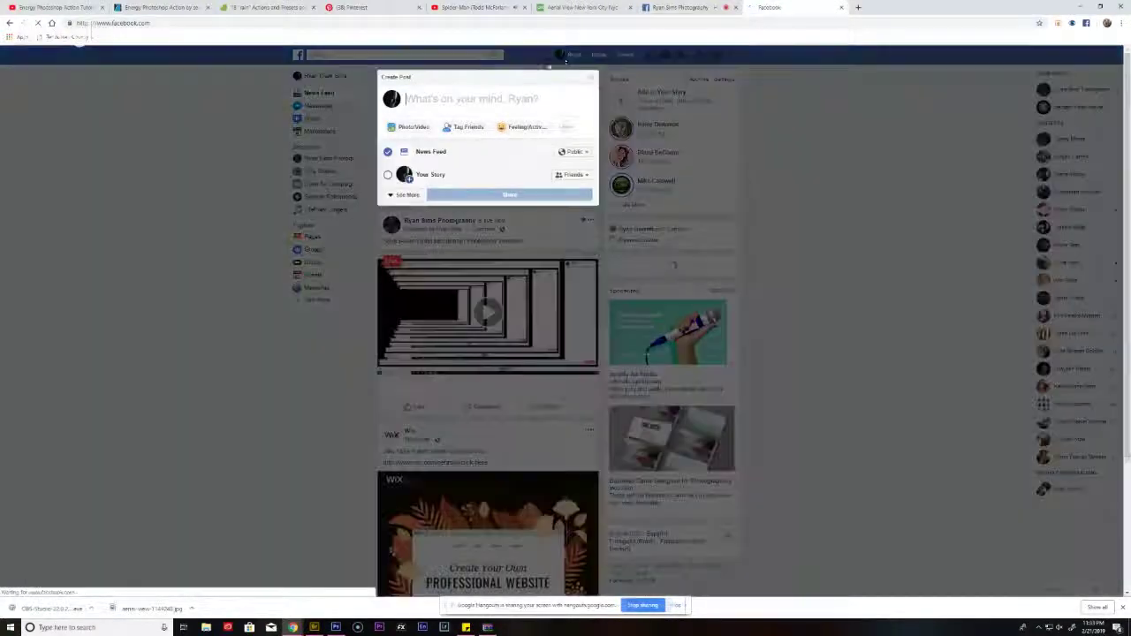
{"action": "left_click", "coordinate": [574, 56]}
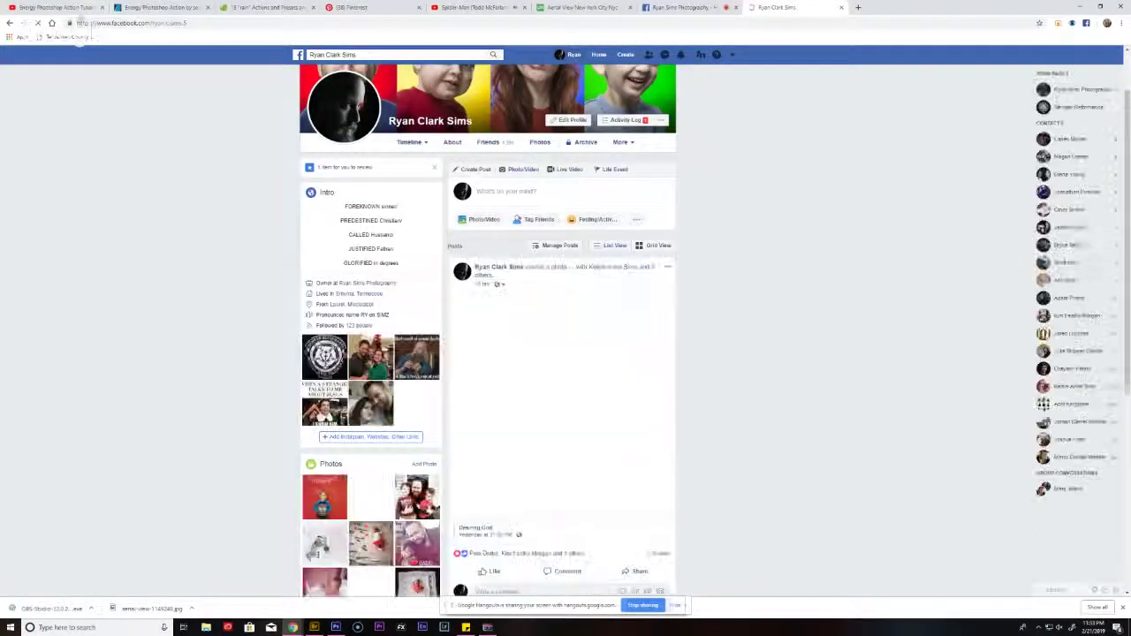
{"action": "left_click", "coordinate": [8, 23]}
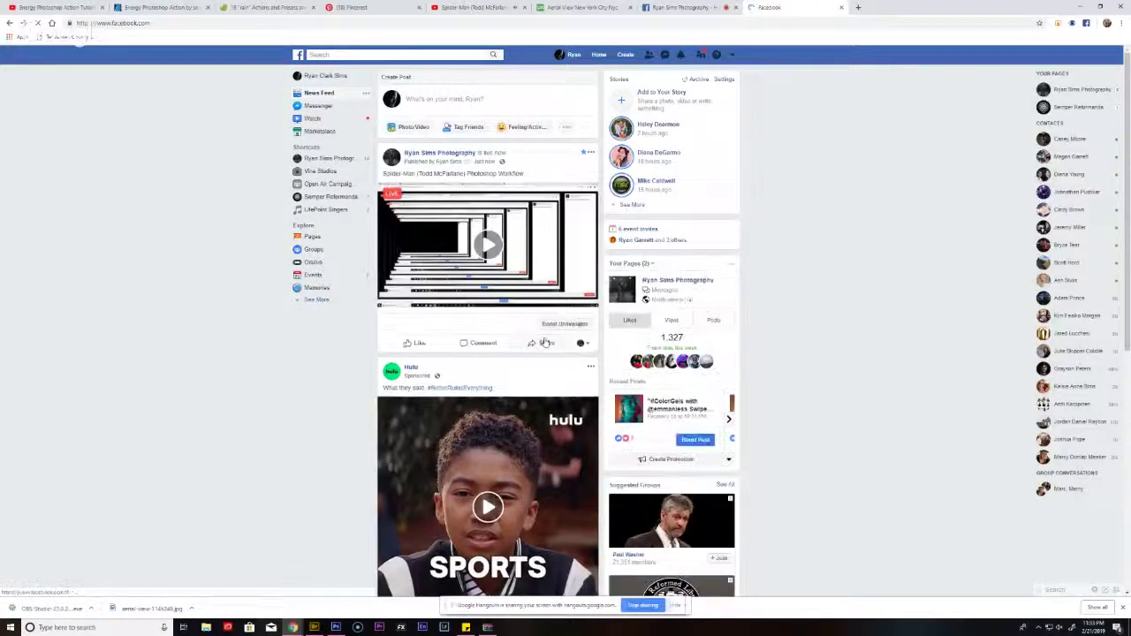
- Share the live Spider-Man Photoshop Workflow video from the news feed publicly on the personal timeline
{"action": "left_click", "coordinate": [545, 346]}
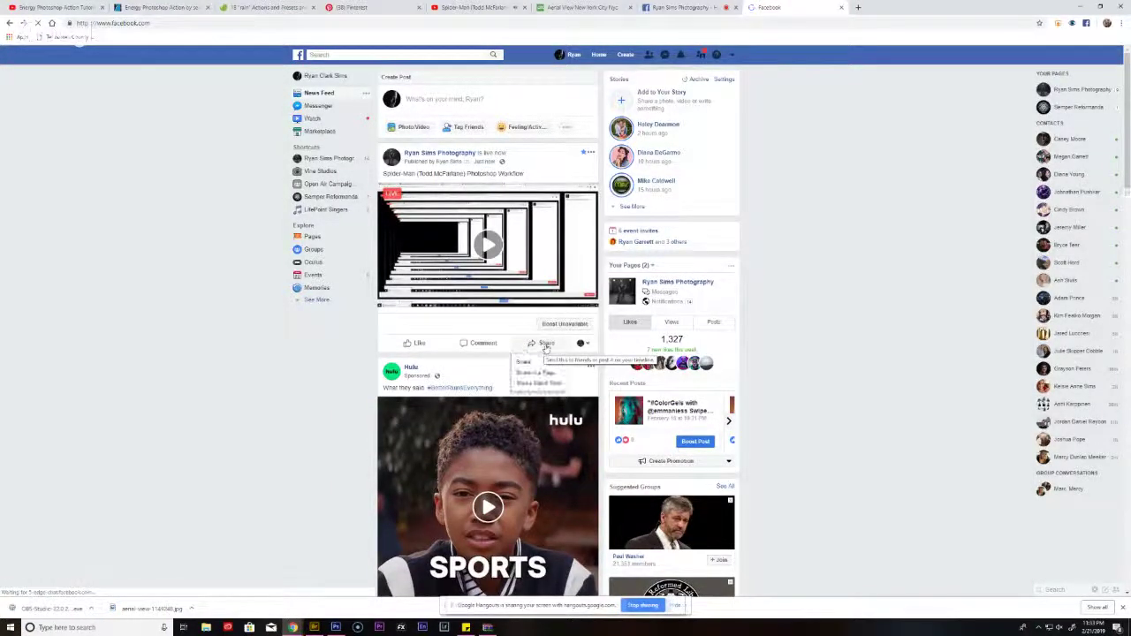
{"action": "left_click", "coordinate": [545, 348]}
{"action": "left_click", "coordinate": [545, 348]}
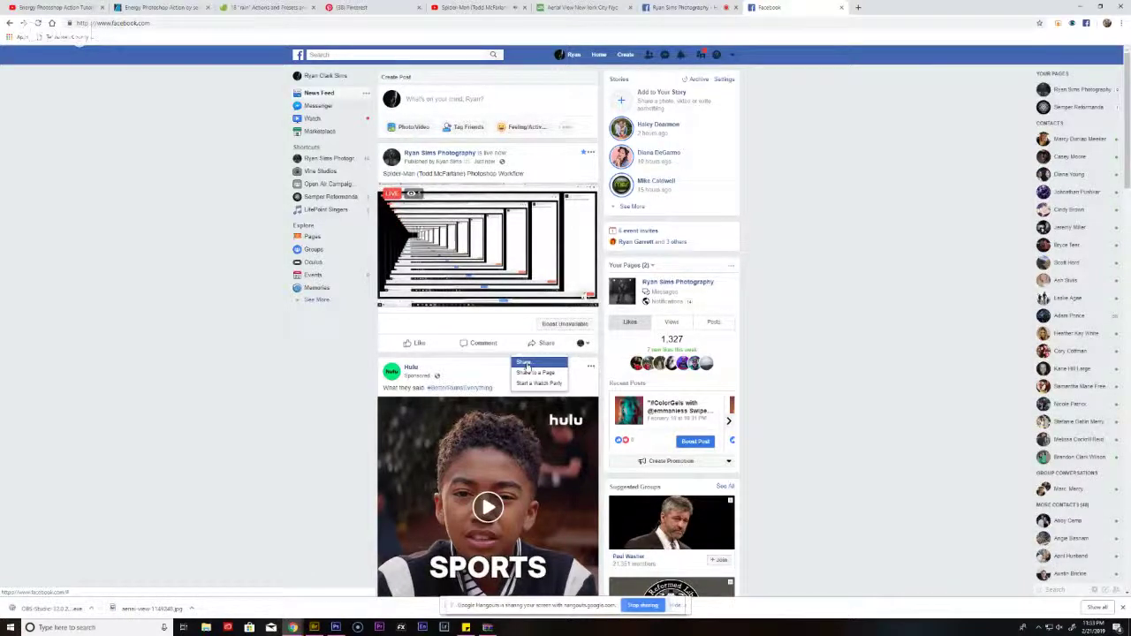
{"action": "left_click", "coordinate": [526, 363]}
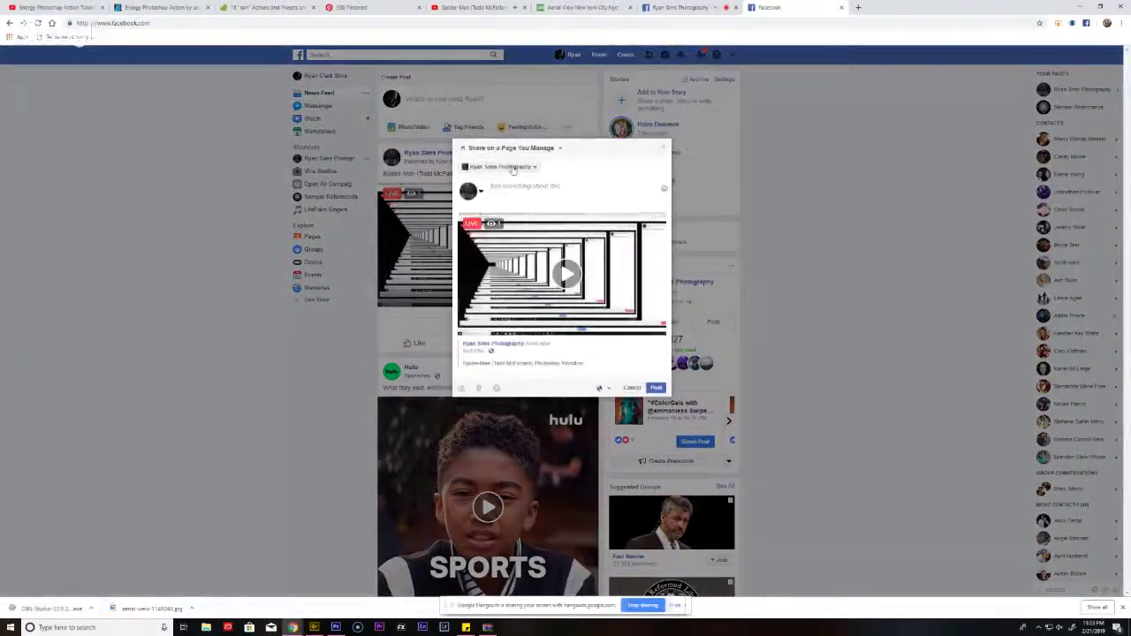
{"action": "left_click", "coordinate": [502, 167]}
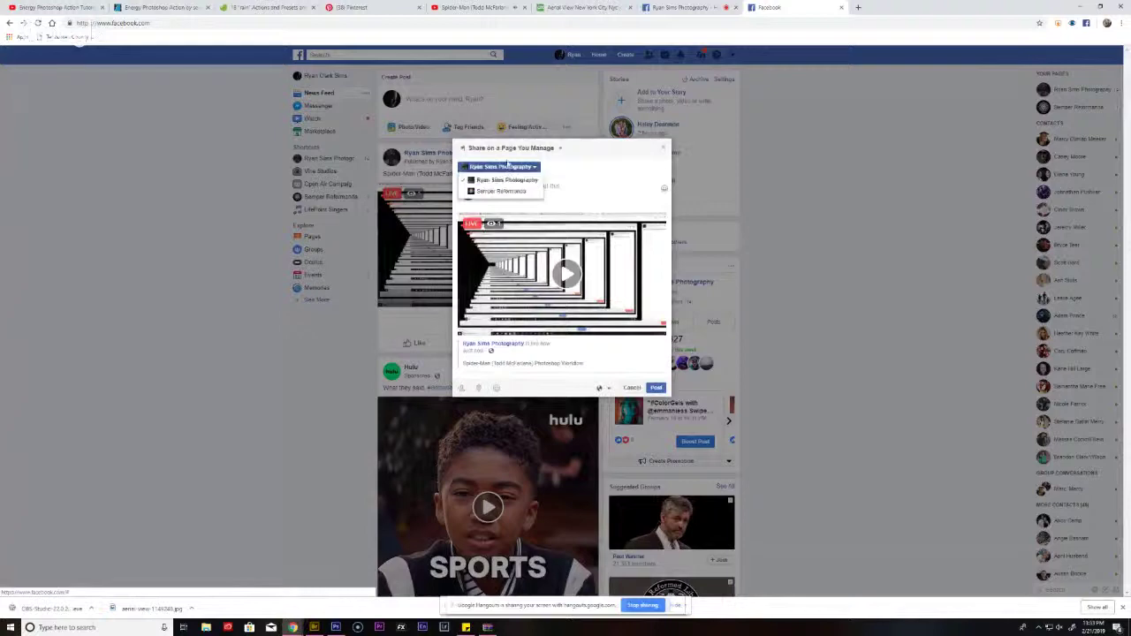
{"action": "left_click", "coordinate": [511, 149]}
{"action": "left_click", "coordinate": [509, 163]}
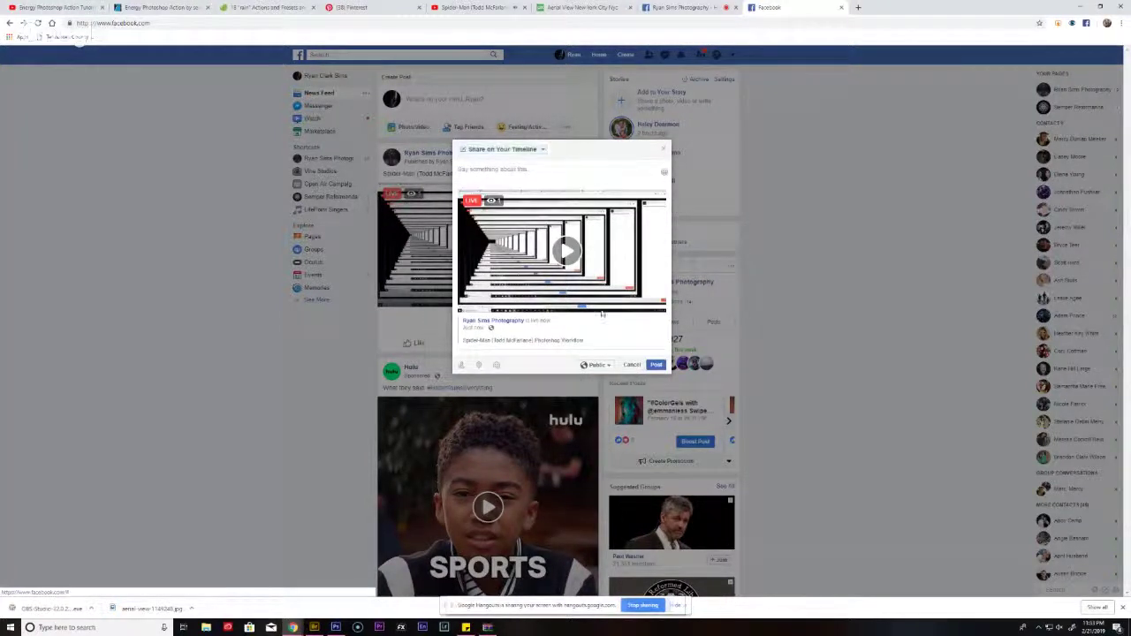
{"action": "left_click", "coordinate": [655, 365]}
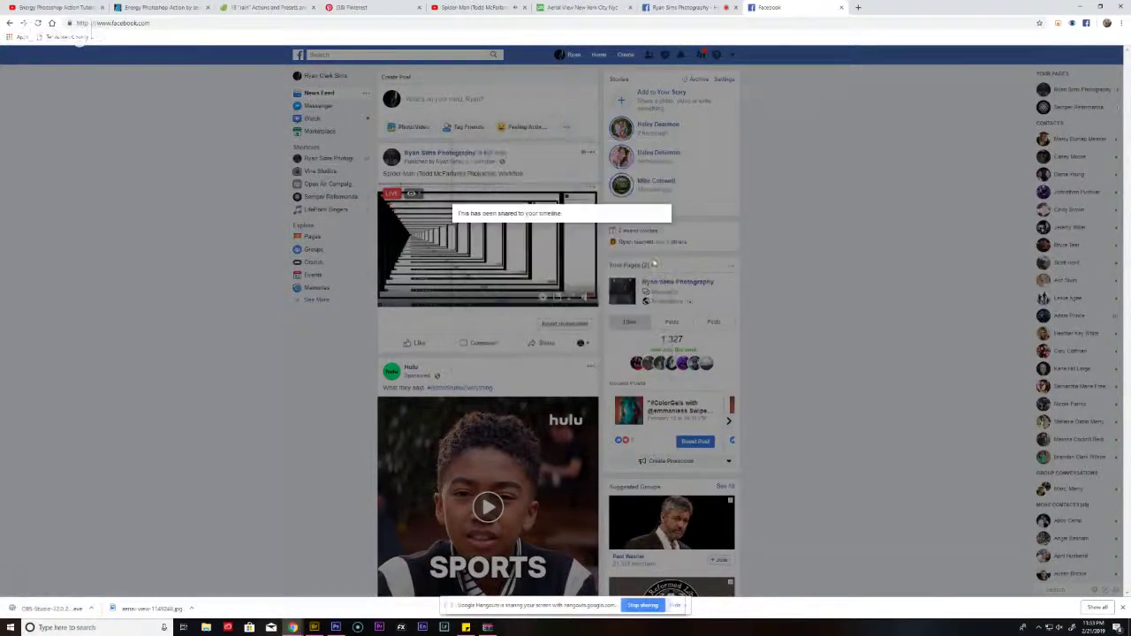
- Publish the copied YouTube stream link as a public news feed post from the personal Facebook profile
{"action": "left_click", "coordinate": [575, 55]}
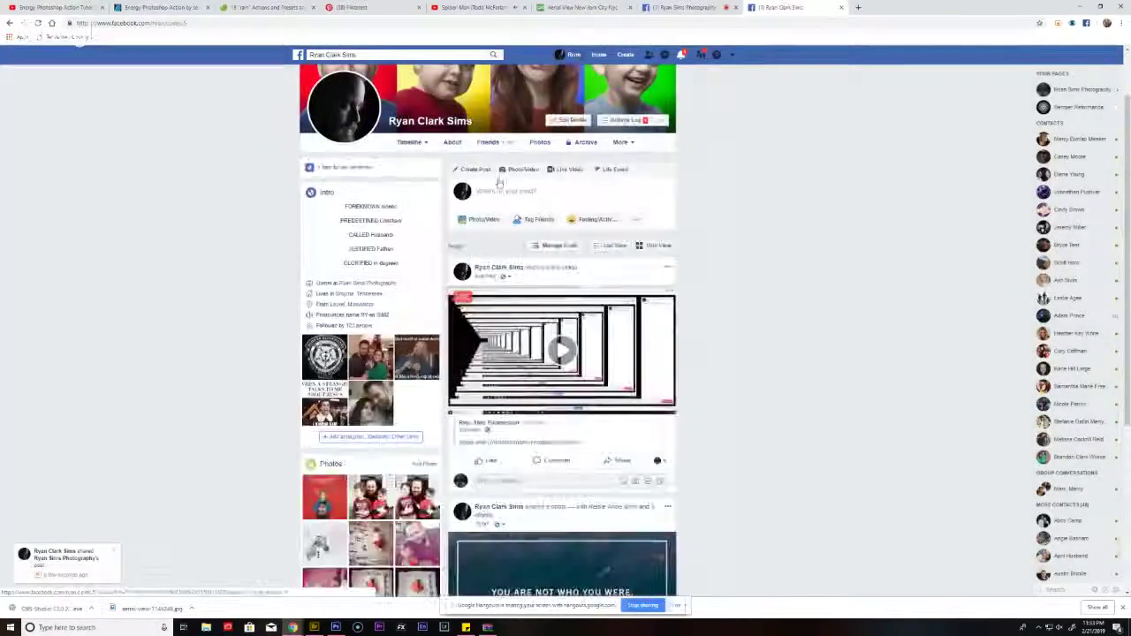
{"action": "left_click", "coordinate": [500, 186]}
{"action": "type", "text": "https://www.youtube.com/watch?v=6a6JR_RNBFE"}
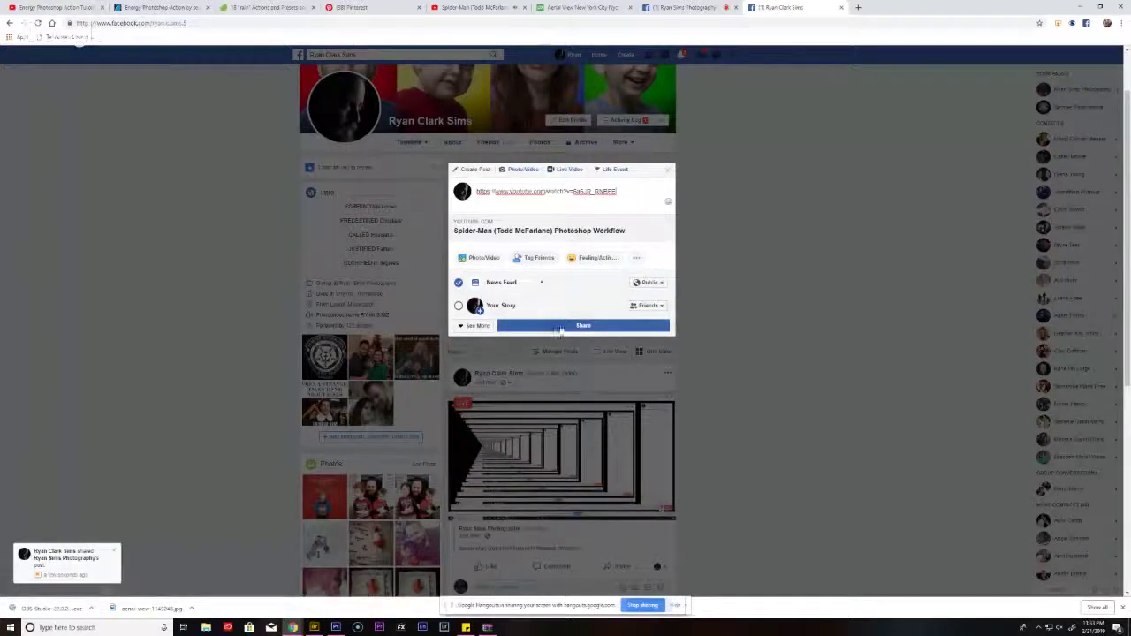
{"action": "left_click", "coordinate": [560, 327]}
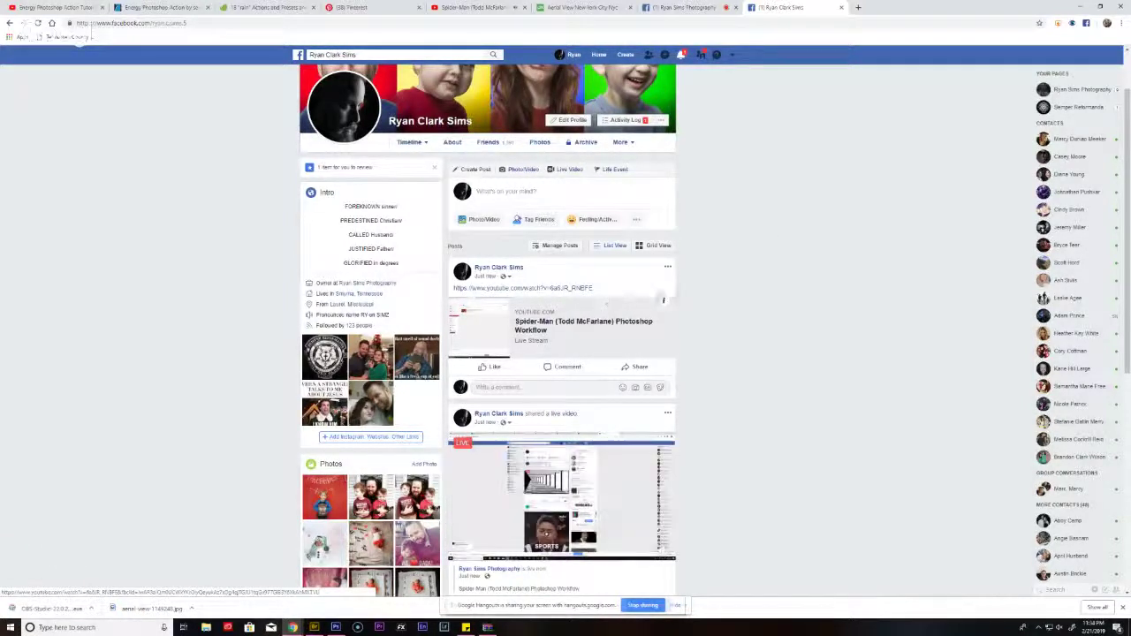
- Check the Facebook notifications and return to the YouTube live stream page
{"action": "left_click", "coordinate": [680, 54]}
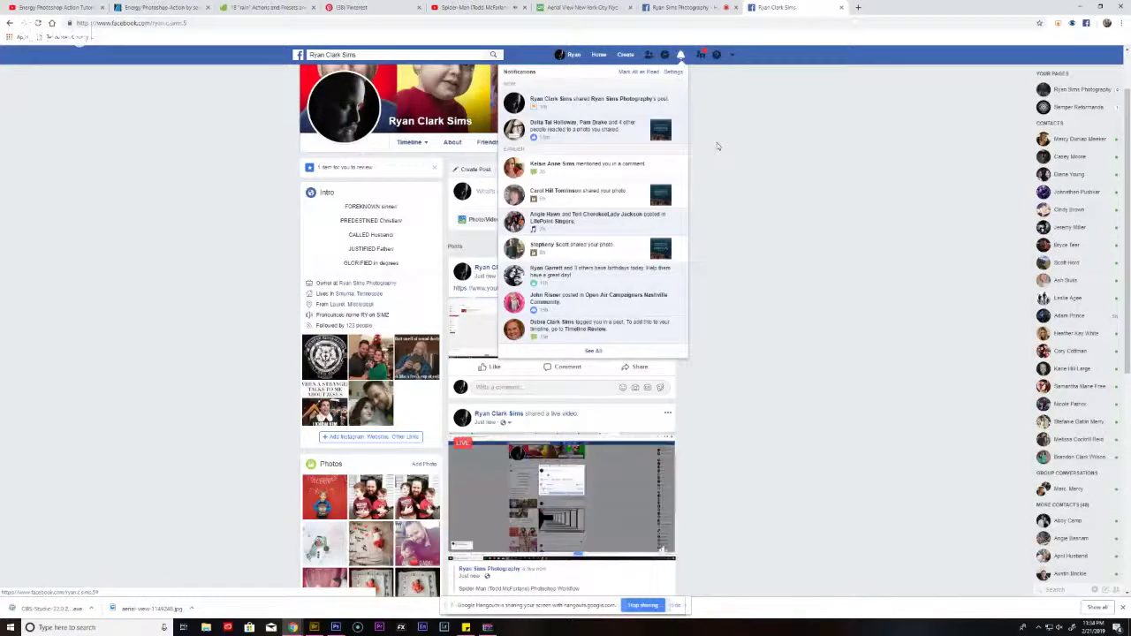
{"action": "left_click", "coordinate": [674, 7]}
{"action": "left_click", "coordinate": [477, 7]}
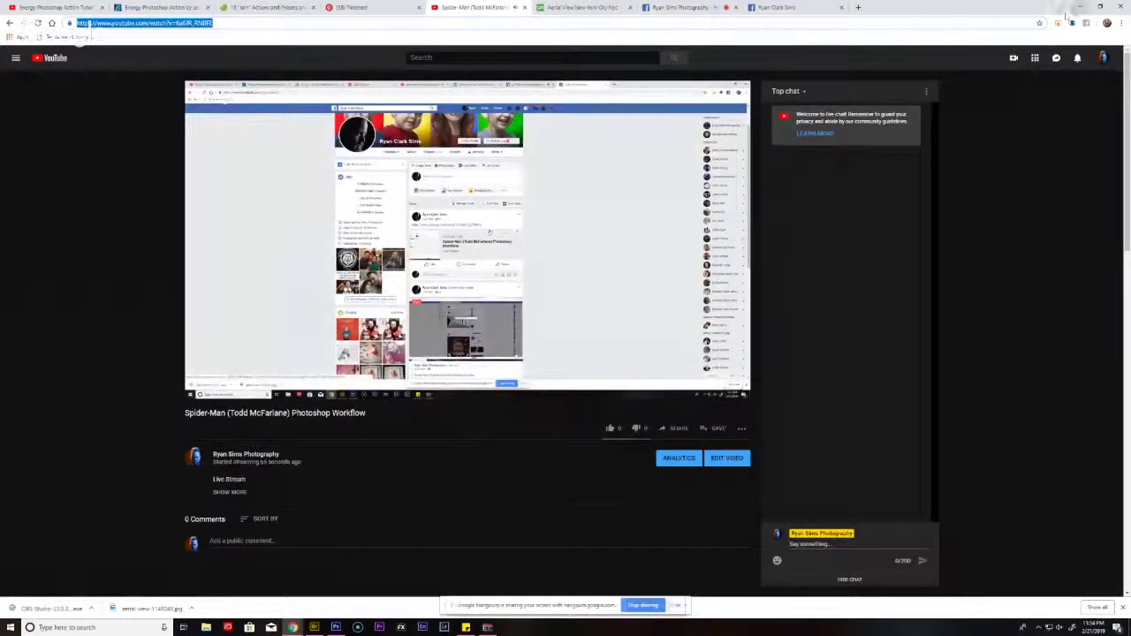
- Switch to the open Spider-Man studio photo in Photoshop and briefly check the Bridge window
{"action": "left_click", "coordinate": [335, 627]}
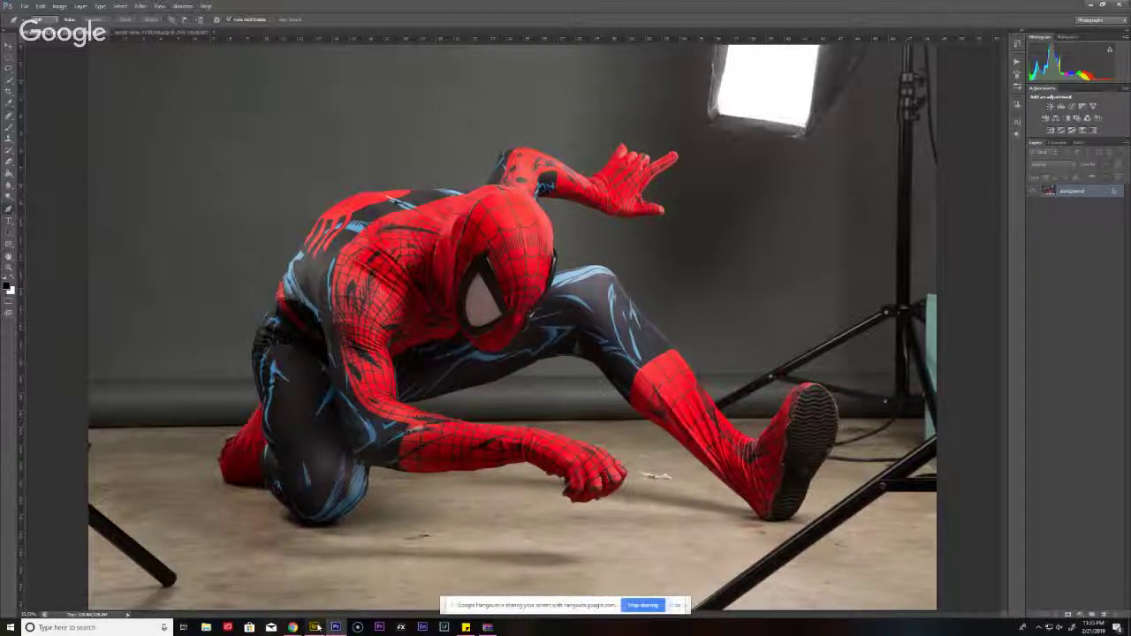
{"action": "mouse_move", "coordinate": [336, 626]}
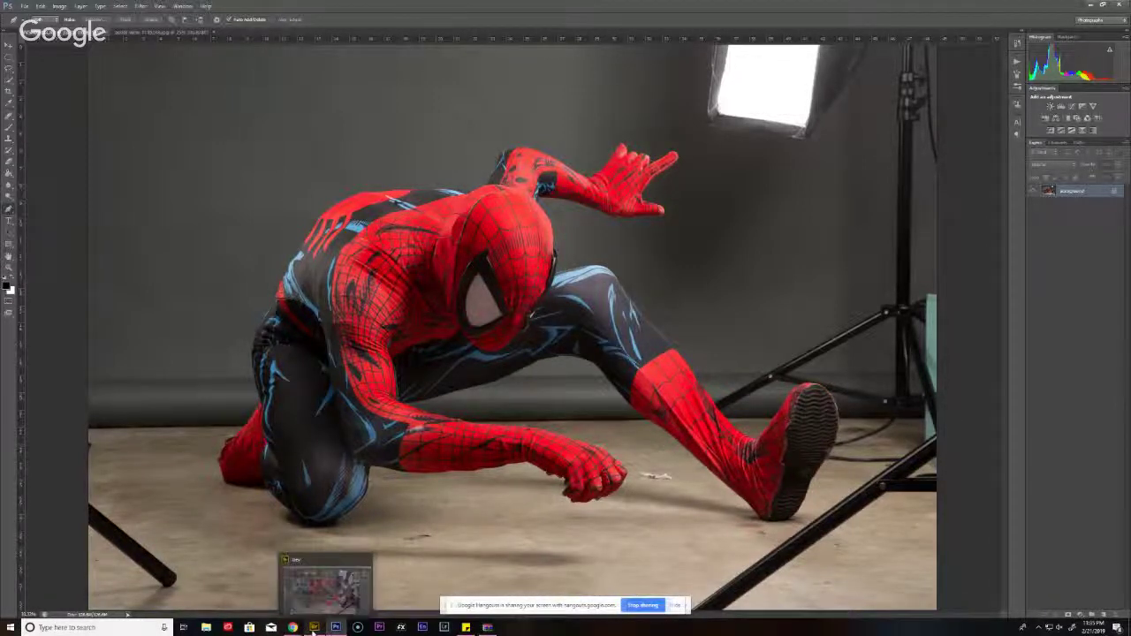
{"action": "left_click", "coordinate": [314, 627]}
{"action": "left_click", "coordinate": [314, 627]}
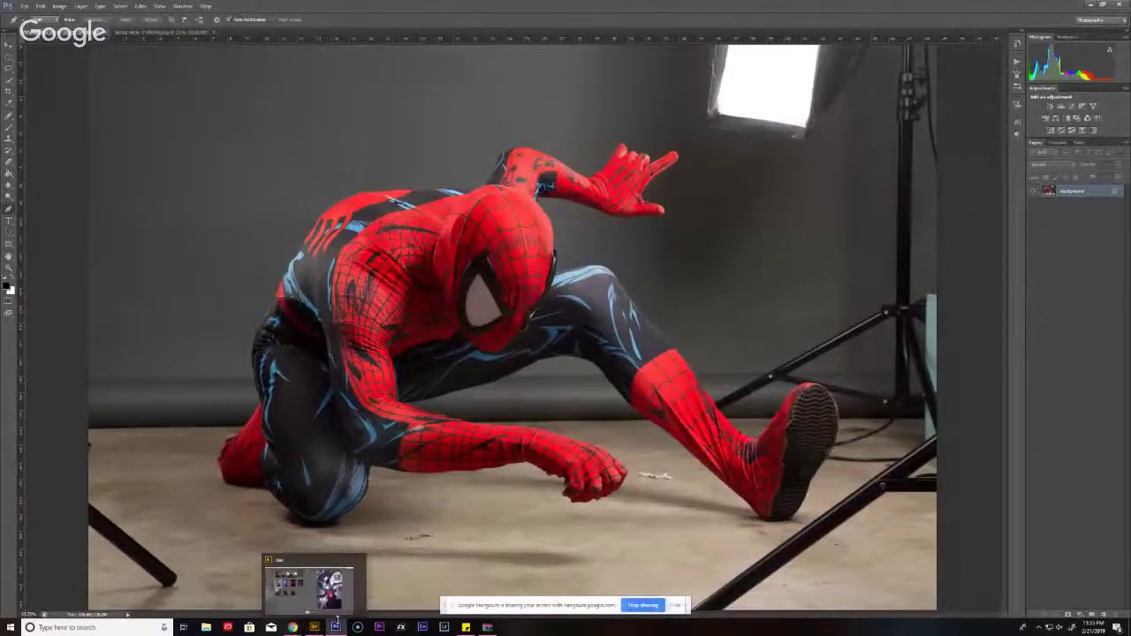
- Check the Google Hangouts broadcast window and minimize it to return to Photoshop
{"action": "mouse_move", "coordinate": [313, 624]}
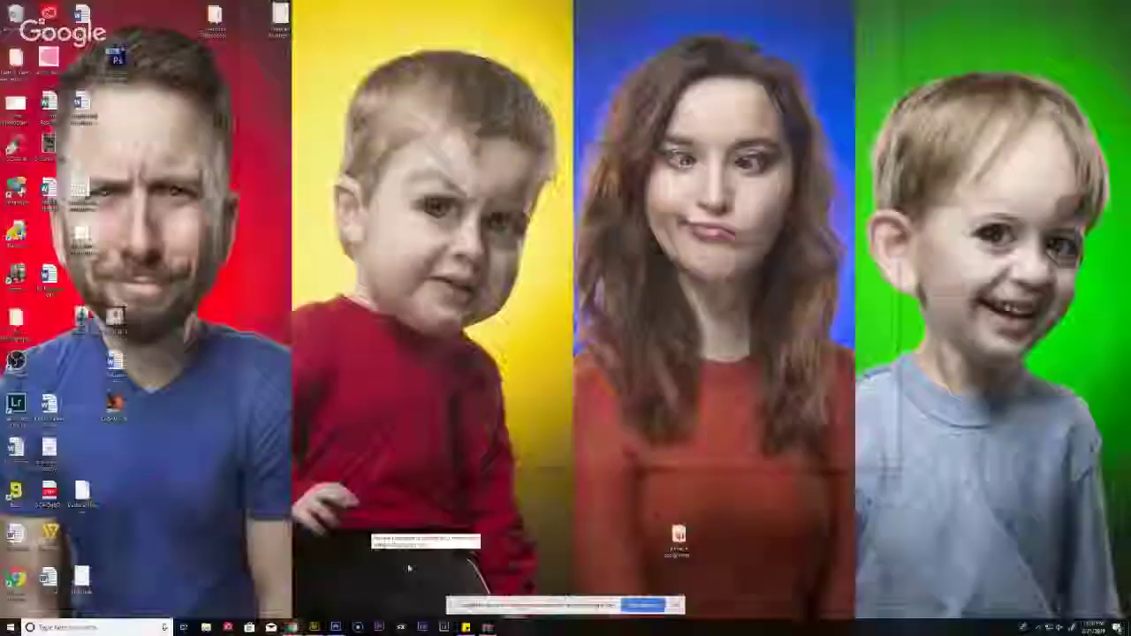
{"action": "left_click", "coordinate": [409, 573]}
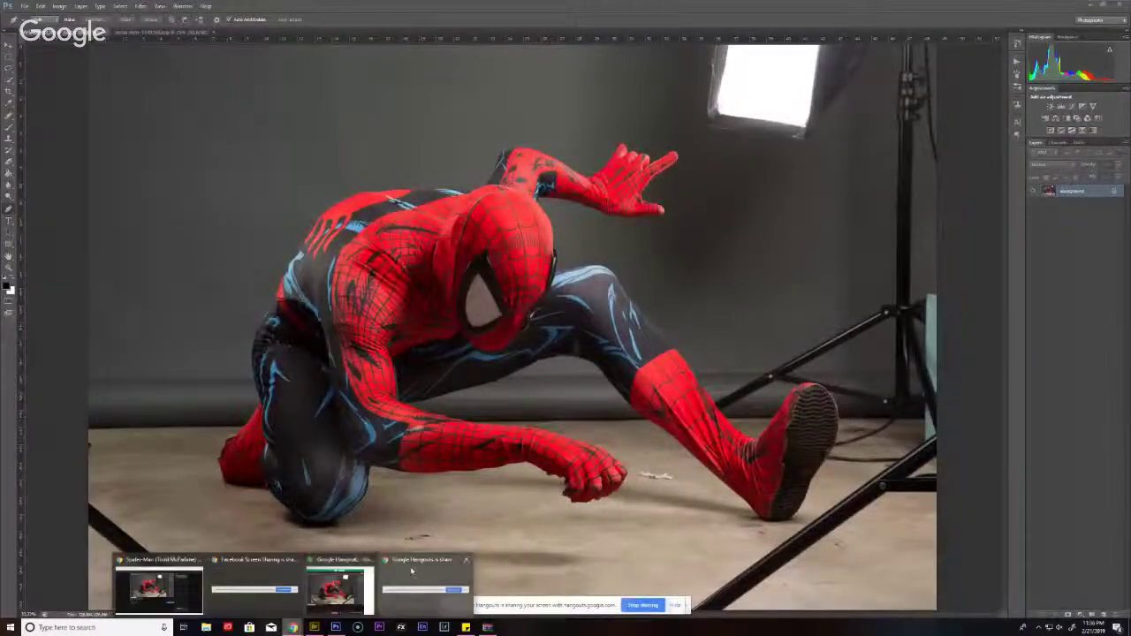
{"action": "mouse_move", "coordinate": [292, 625]}
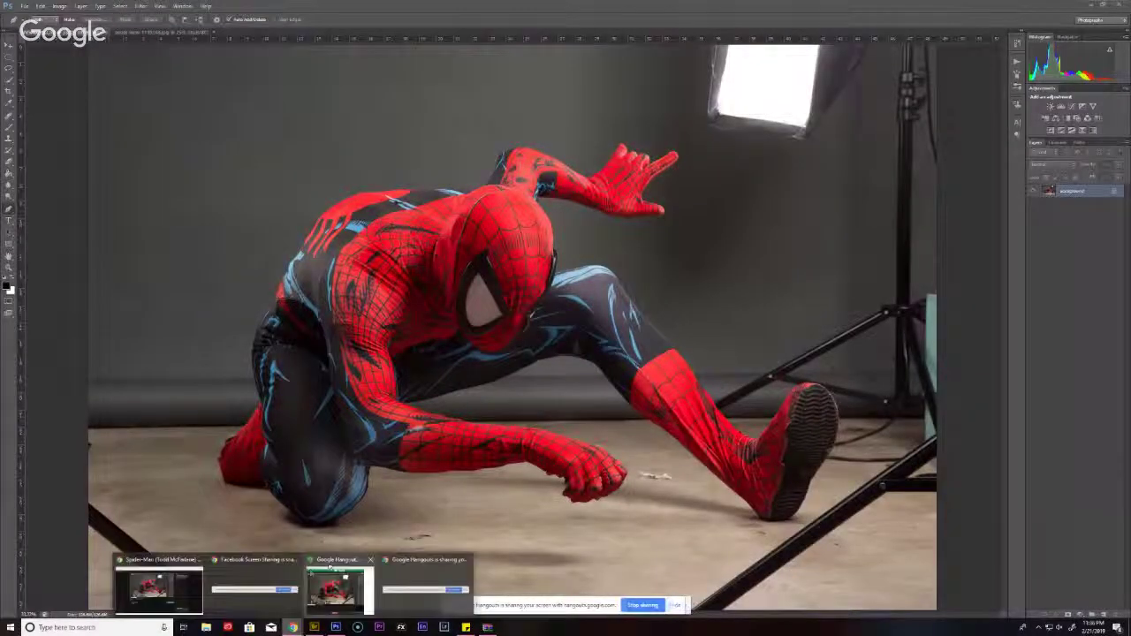
{"action": "left_click", "coordinate": [329, 567]}
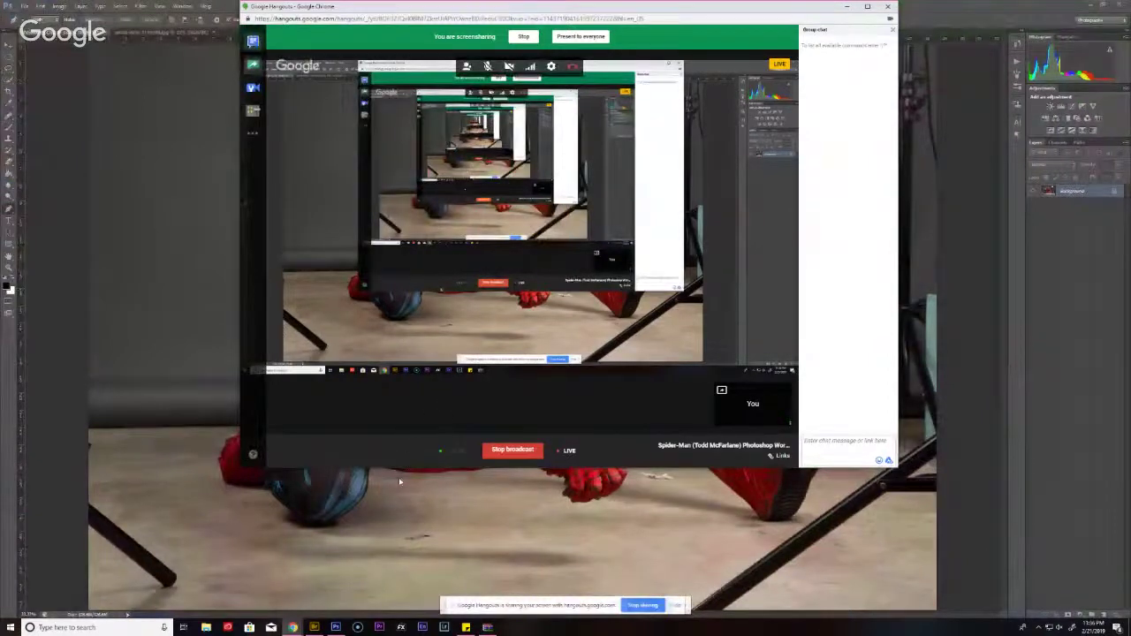
{"action": "left_click", "coordinate": [849, 6]}
- Check the YouTube stream page, the Facebook live broadcast and the personal profile, and minimize the browser
{"action": "mouse_move", "coordinate": [293, 626]}
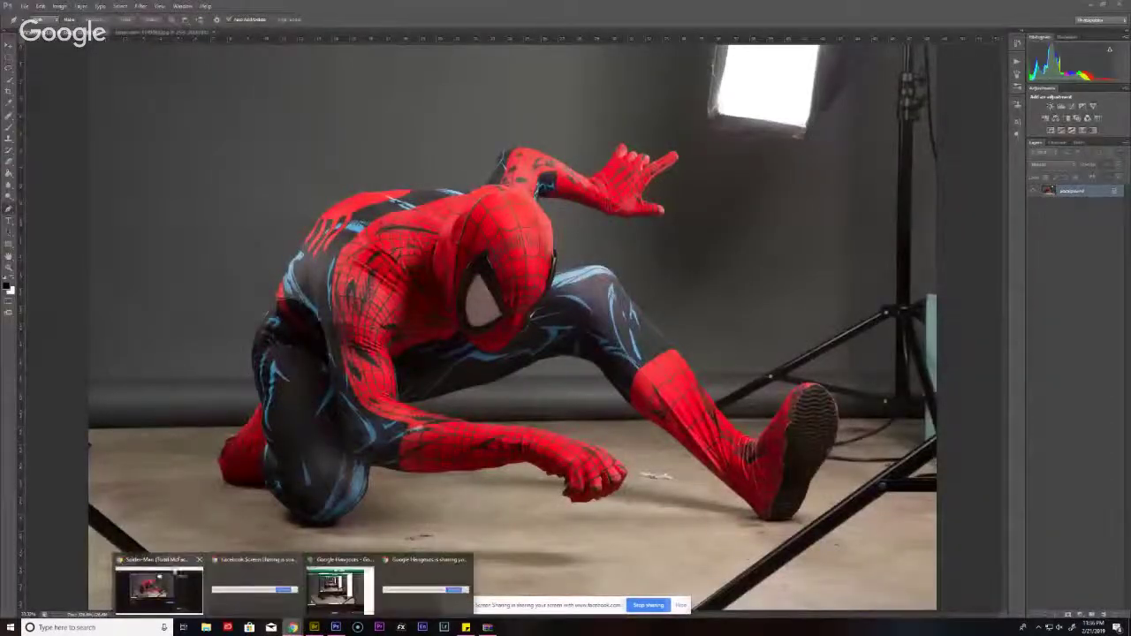
{"action": "left_click", "coordinate": [159, 586]}
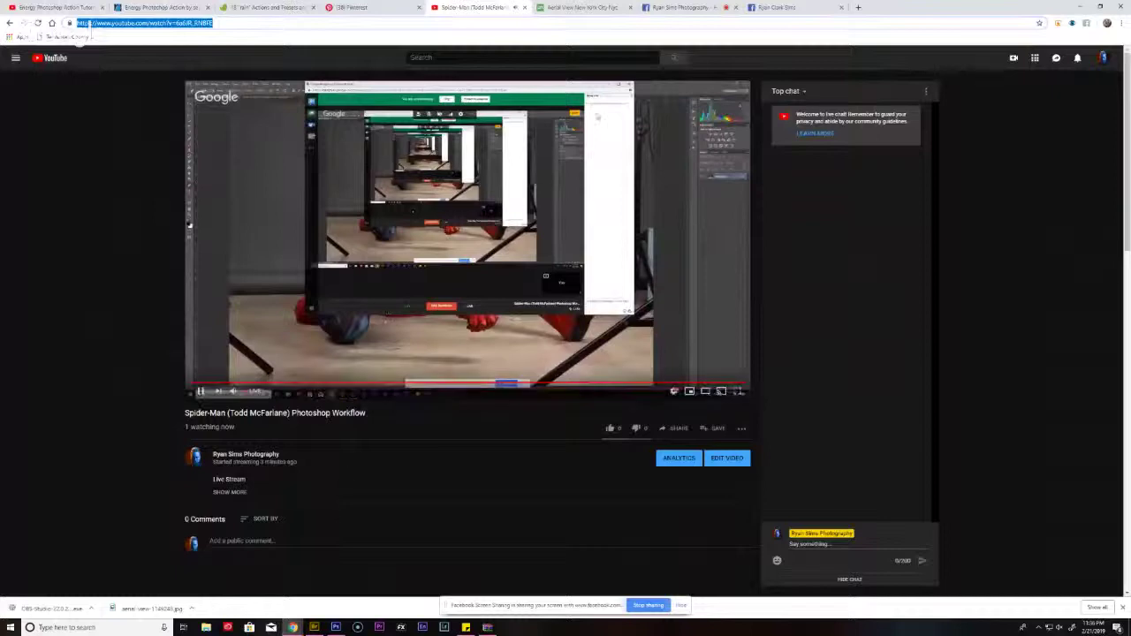
{"action": "left_click", "coordinate": [680, 7]}
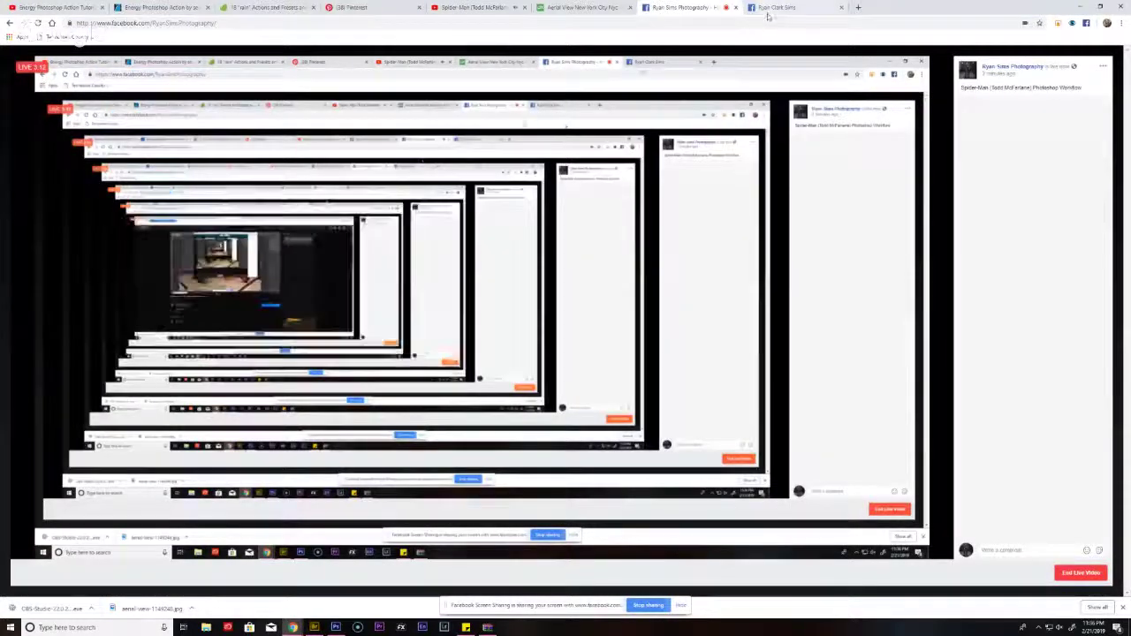
{"action": "left_click", "coordinate": [765, 8]}
{"action": "left_click", "coordinate": [702, 8]}
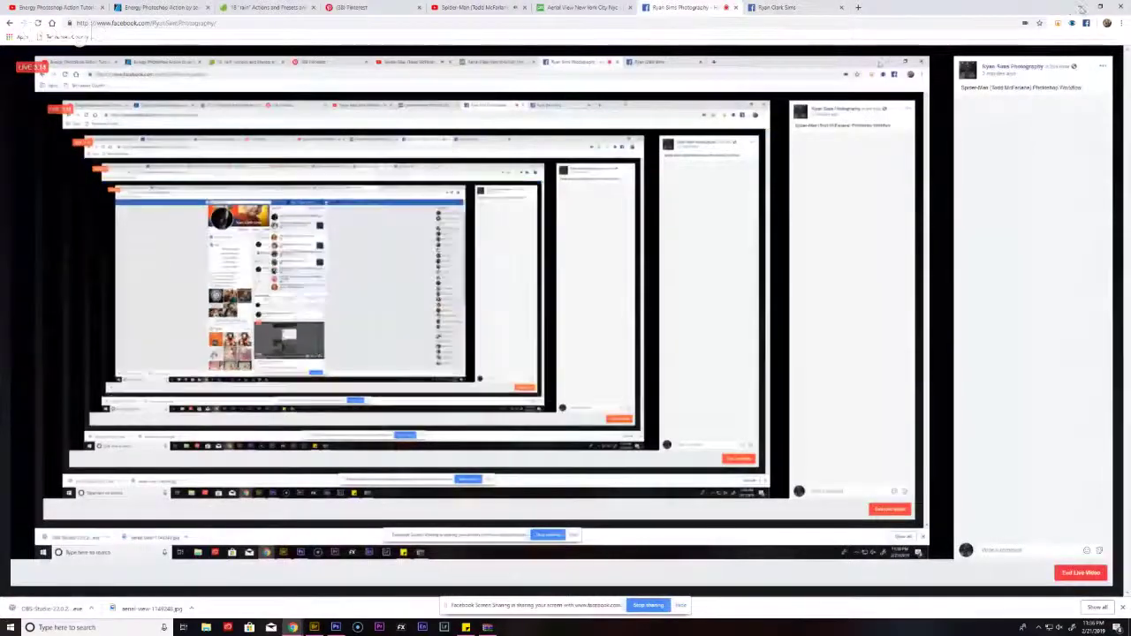
{"action": "left_click", "coordinate": [1081, 6]}
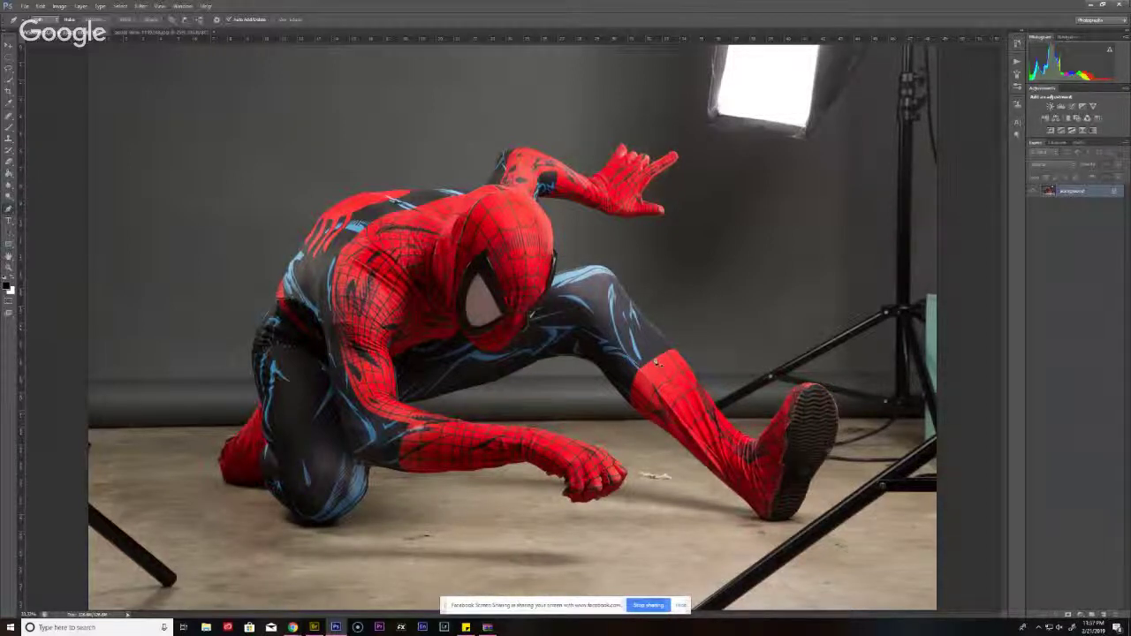
- Show the Todd McFarlane Spider-Man reference artwork on Pinterest and switch to the Spider-Man image folder in Bridge
{"action": "mouse_move", "coordinate": [293, 627]}
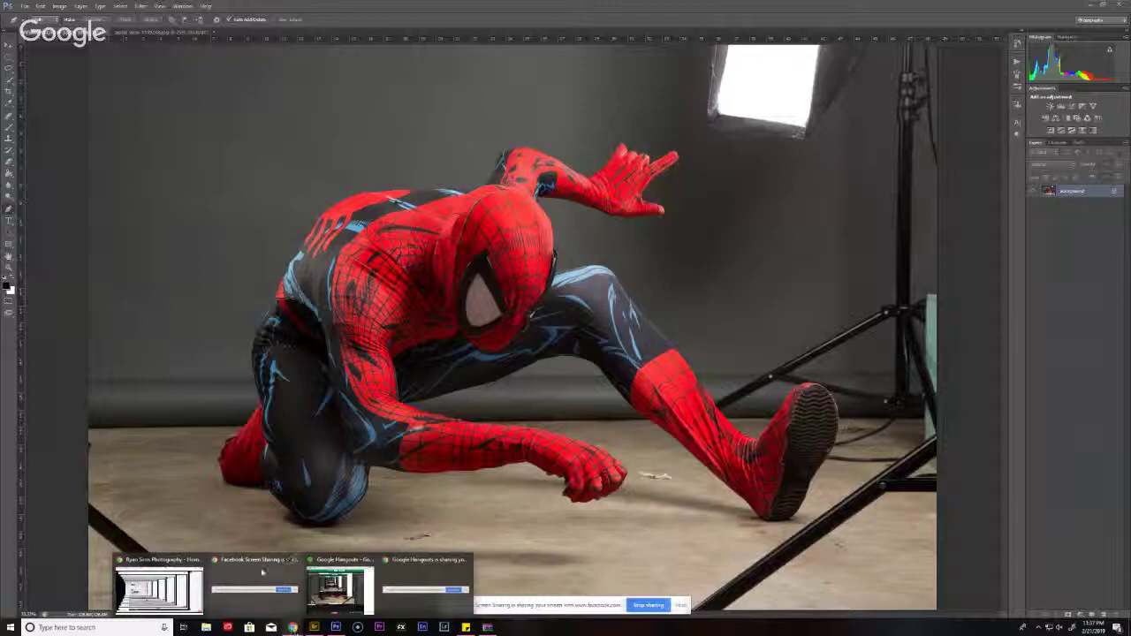
{"action": "left_click", "coordinate": [171, 563]}
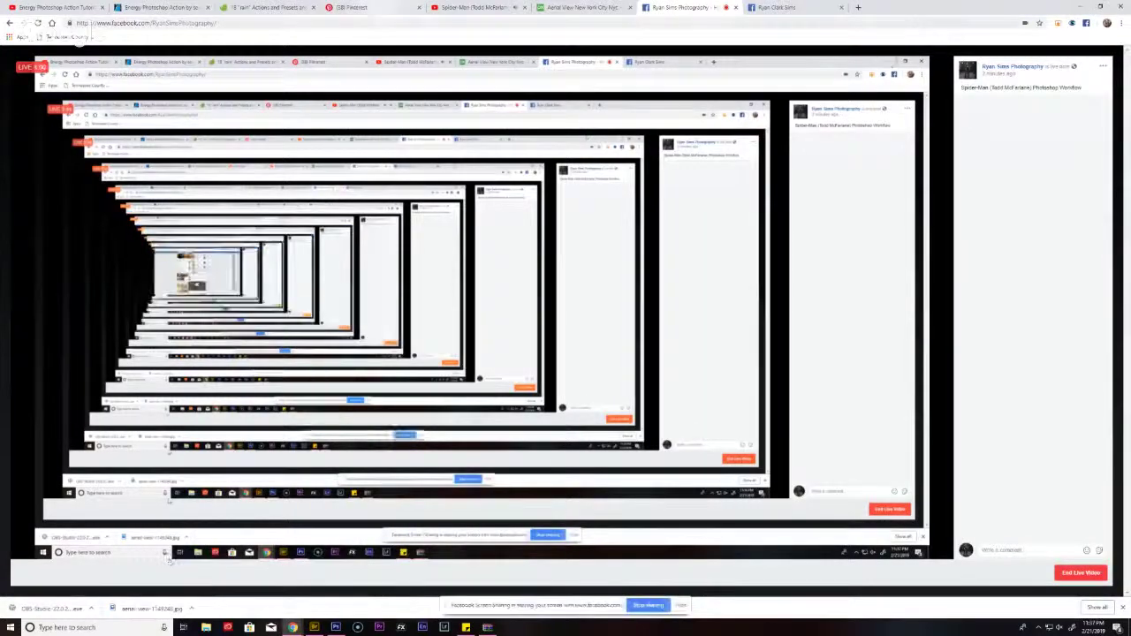
{"action": "key", "text": "ctrl+4"}
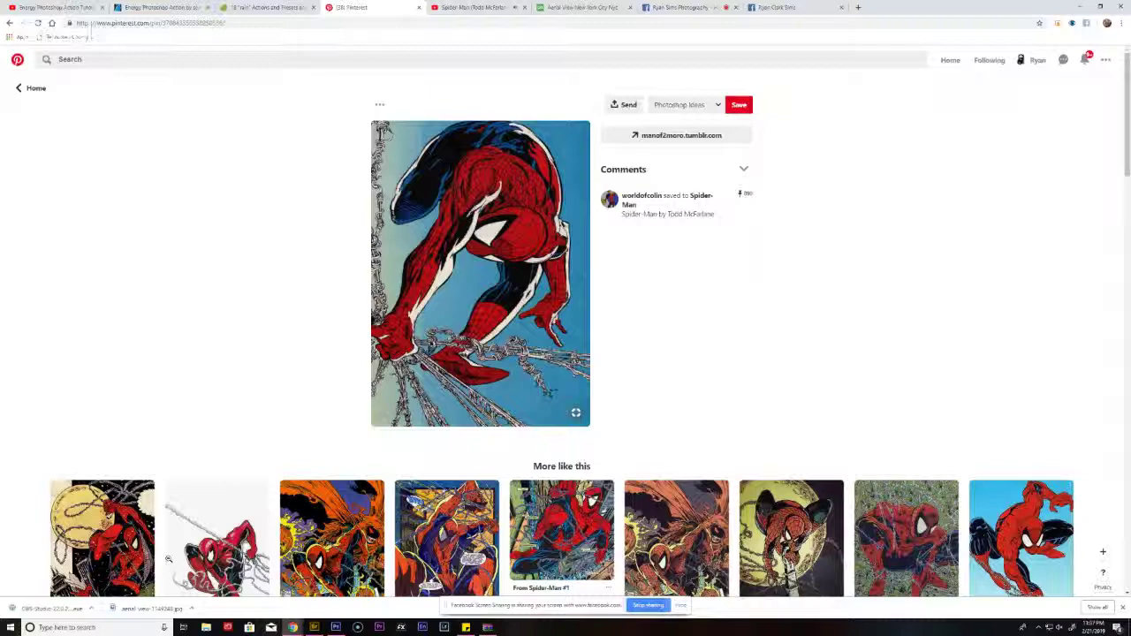
{"action": "left_click", "coordinate": [315, 627]}
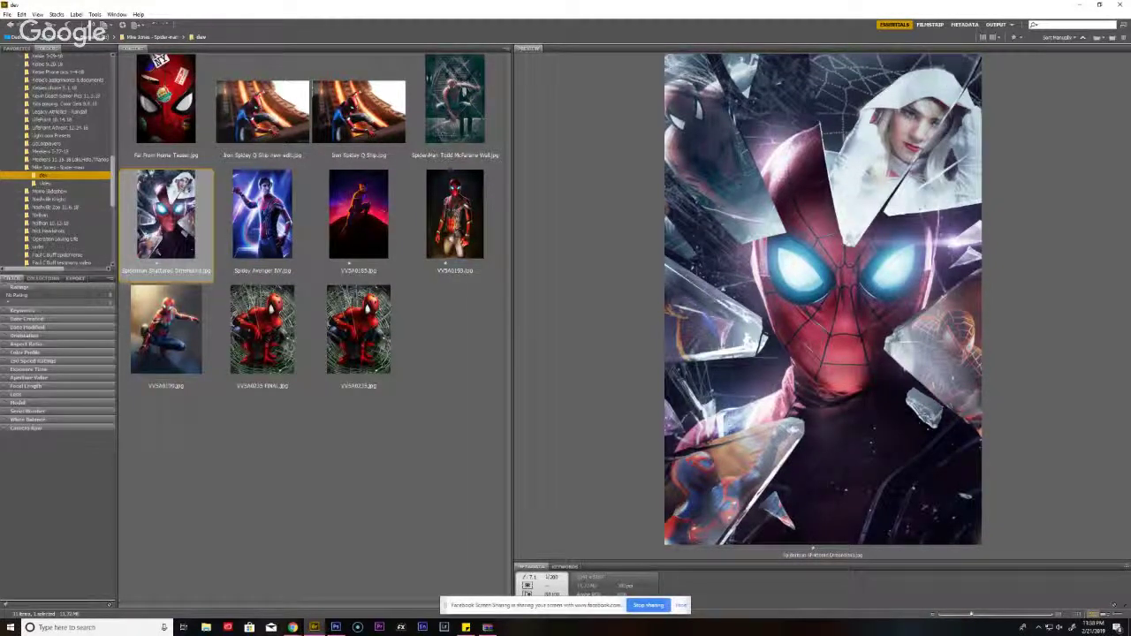
- Switch to Photoshop and create a new layer named DB in Overlay mode, filled with 50% gray
{"action": "left_click", "coordinate": [335, 627]}
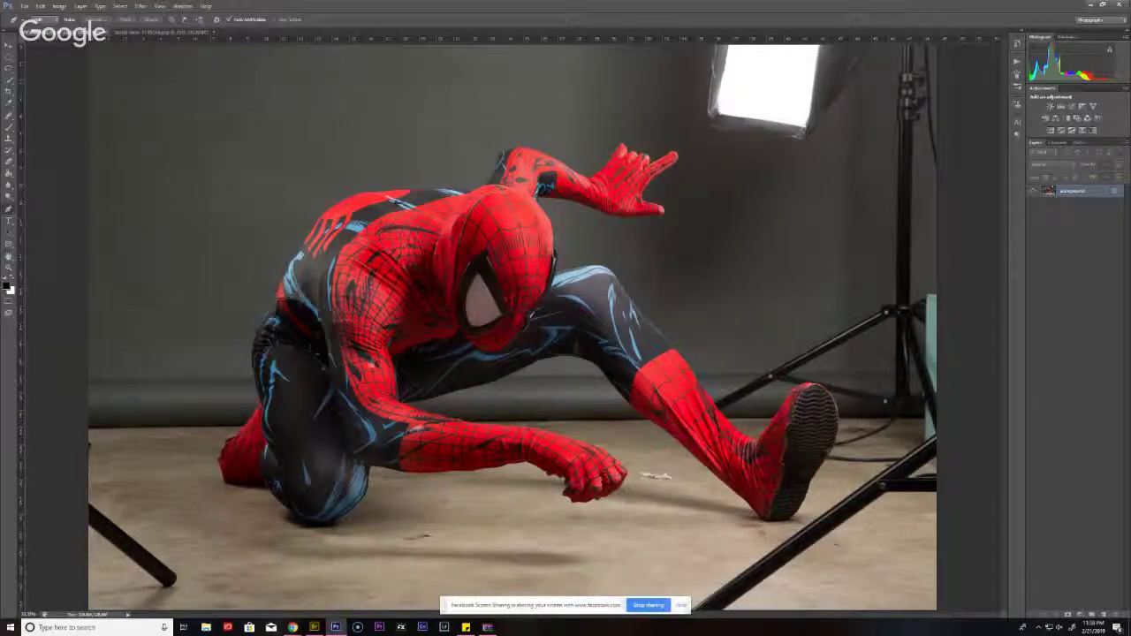
{"action": "key", "text": "ctrl+plus"}
{"action": "left_click_drag", "start_coordinate": [368, 352], "coordinate": [374, 260]}
{"action": "scroll", "coordinate": [362, 443], "scroll_direction": "down", "scroll_amount": 3}
{"action": "key", "text": "ctrl+shift+n"}
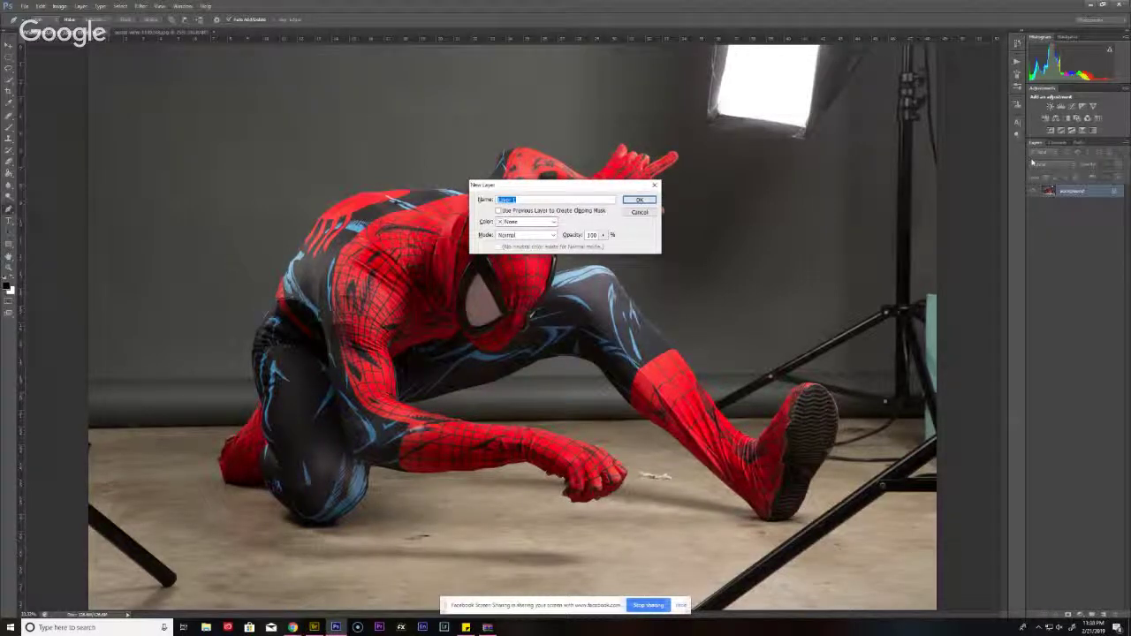
{"action": "type", "text": "DB"}
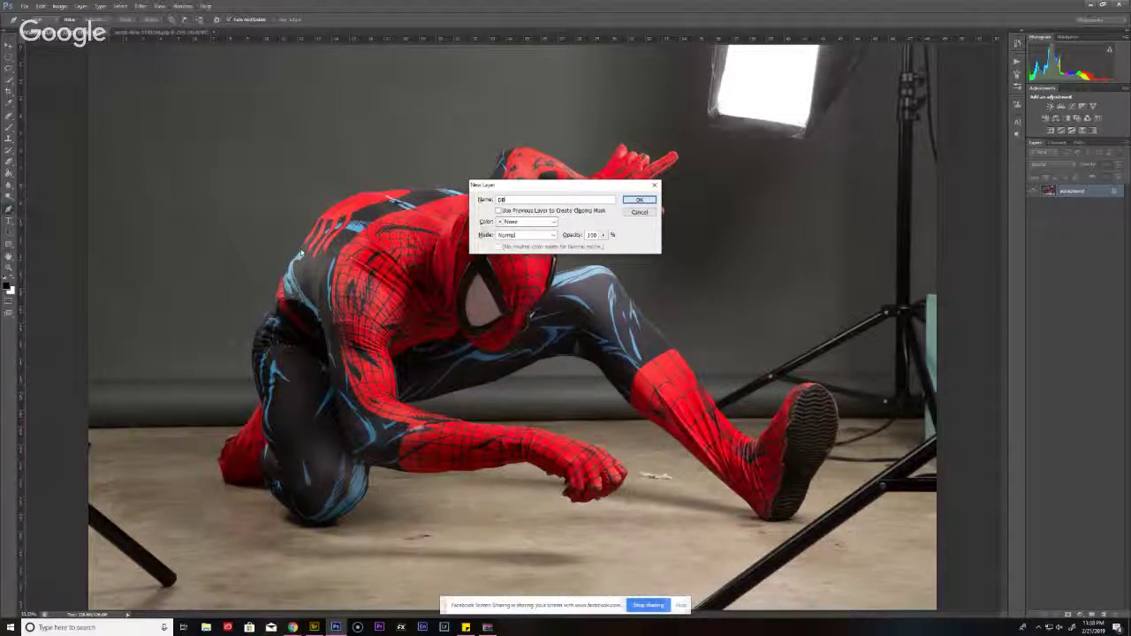
{"action": "left_click", "coordinate": [499, 211]}
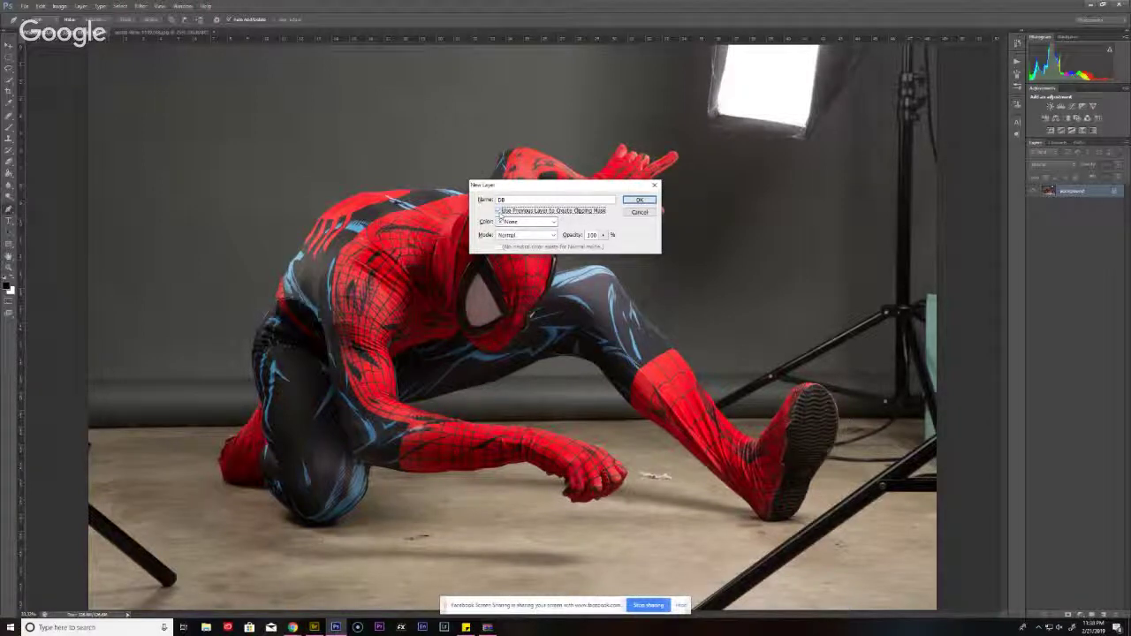
{"action": "left_click", "coordinate": [498, 211]}
{"action": "left_click", "coordinate": [526, 236]}
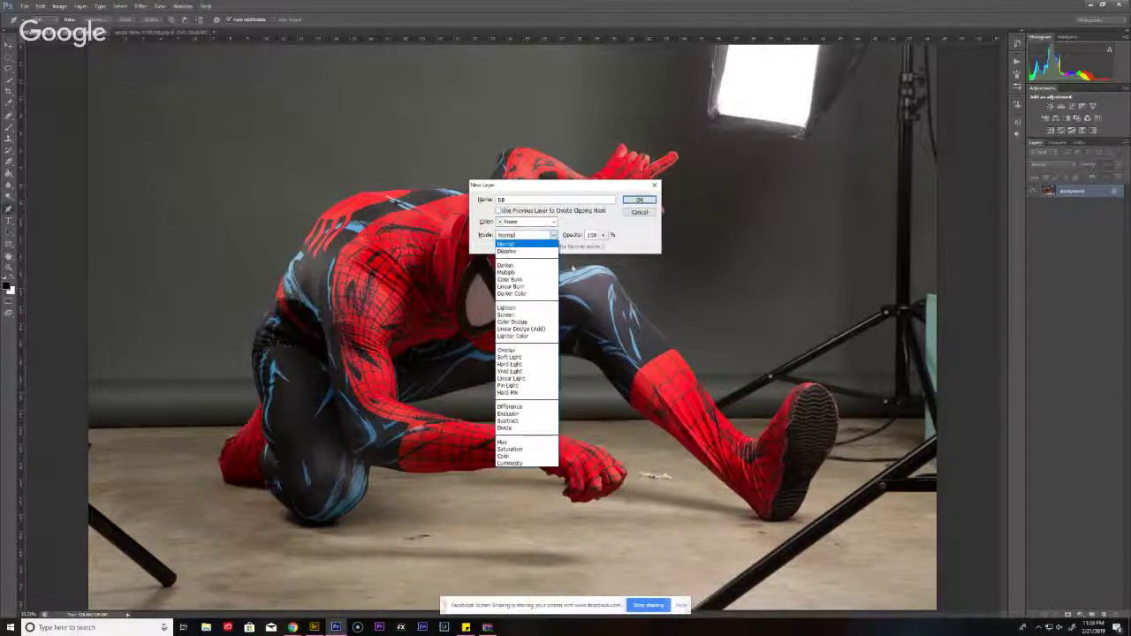
{"action": "left_click", "coordinate": [527, 351]}
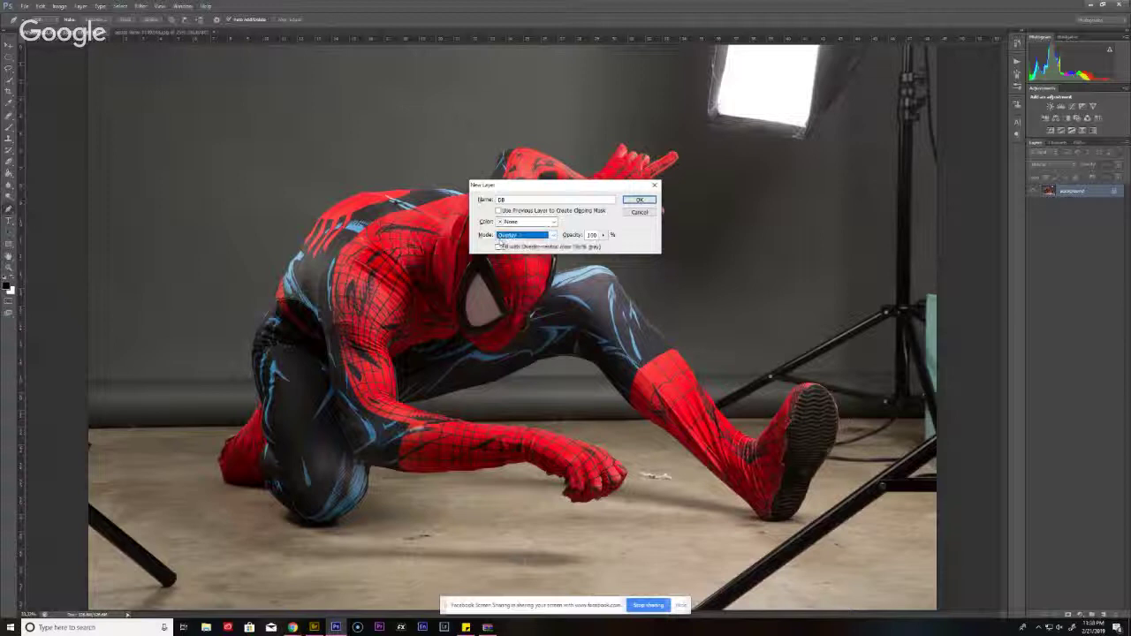
{"action": "left_click", "coordinate": [500, 247]}
{"action": "left_click", "coordinate": [632, 200]}
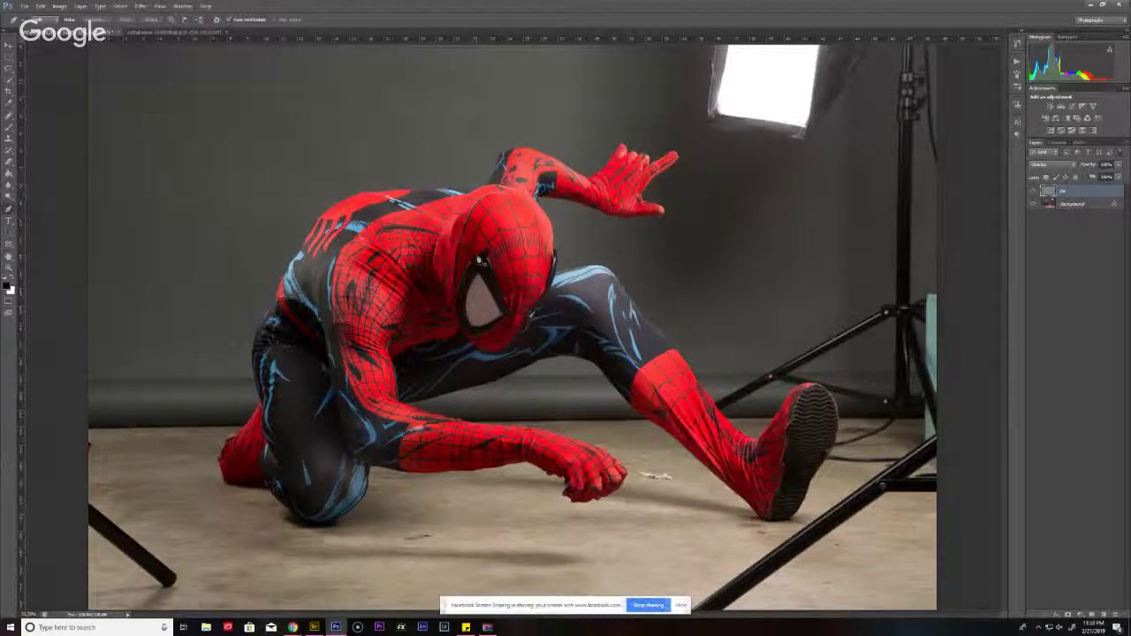
- Select the Burn tool and remove the gray Overlay layer, leaving only the background
{"action": "key", "text": "o"}
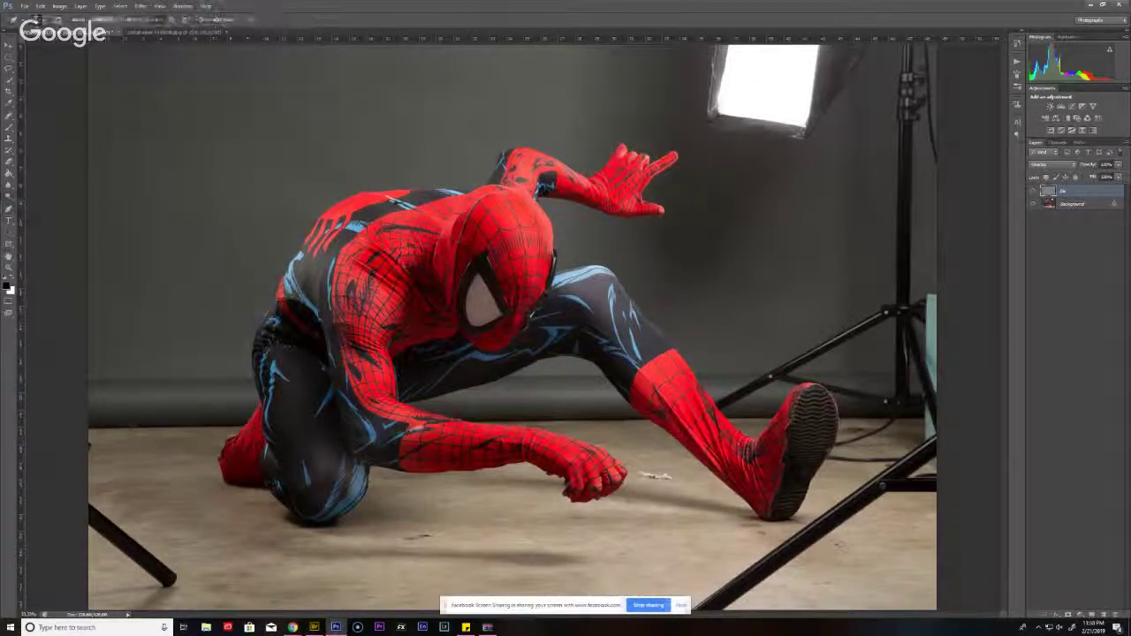
{"action": "left_click", "coordinate": [8, 198]}
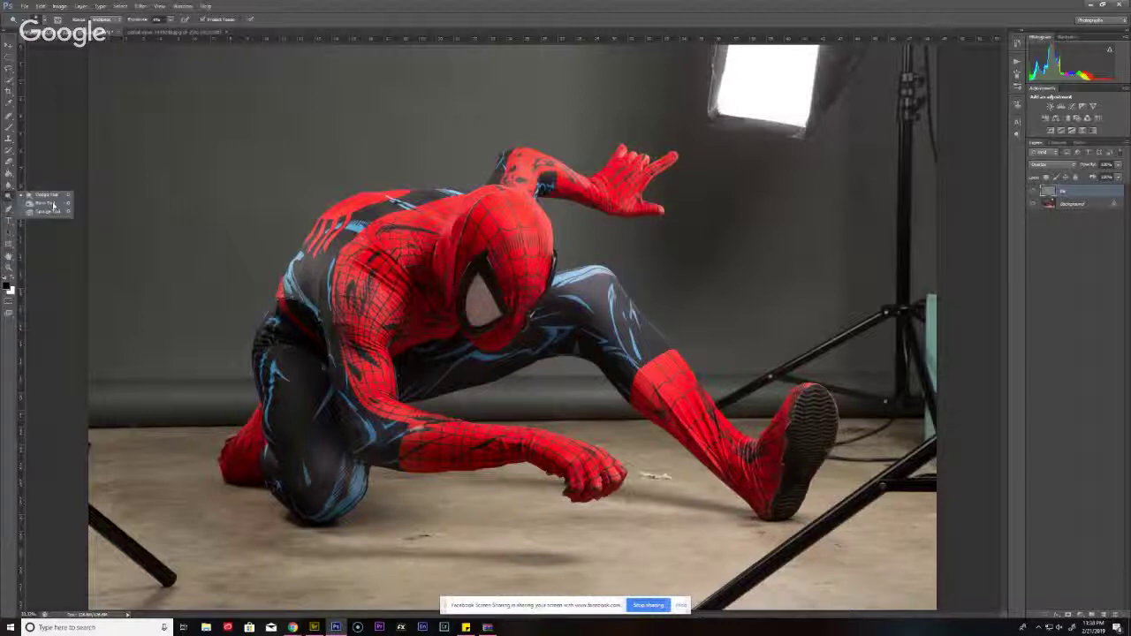
{"action": "left_click", "coordinate": [53, 206]}
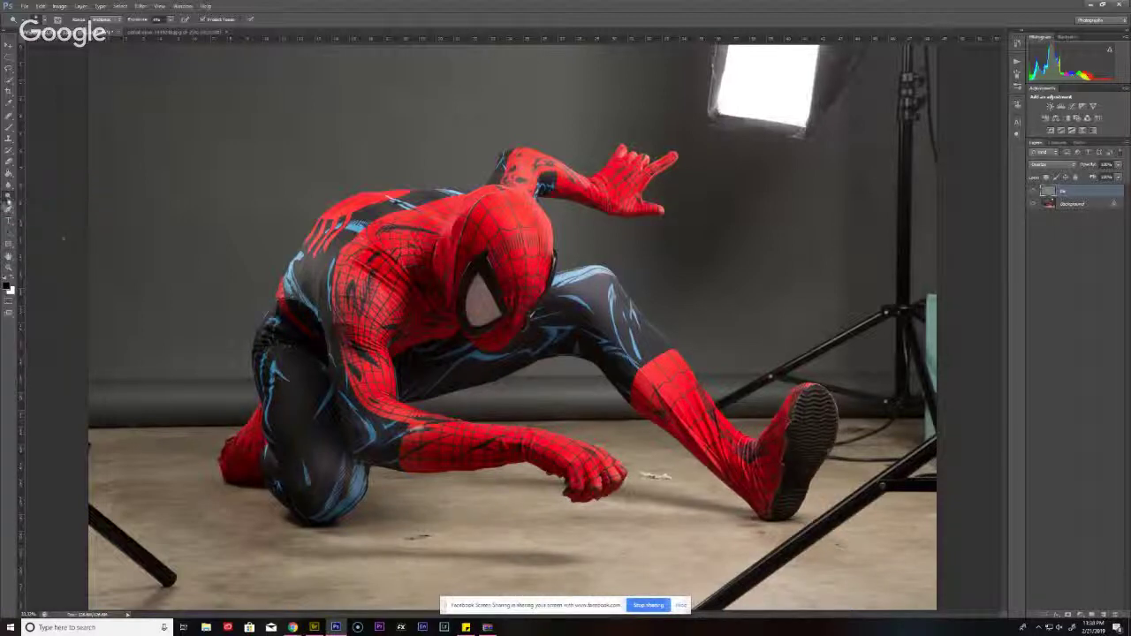
{"action": "left_click", "coordinate": [8, 198]}
{"action": "left_click", "coordinate": [40, 205]}
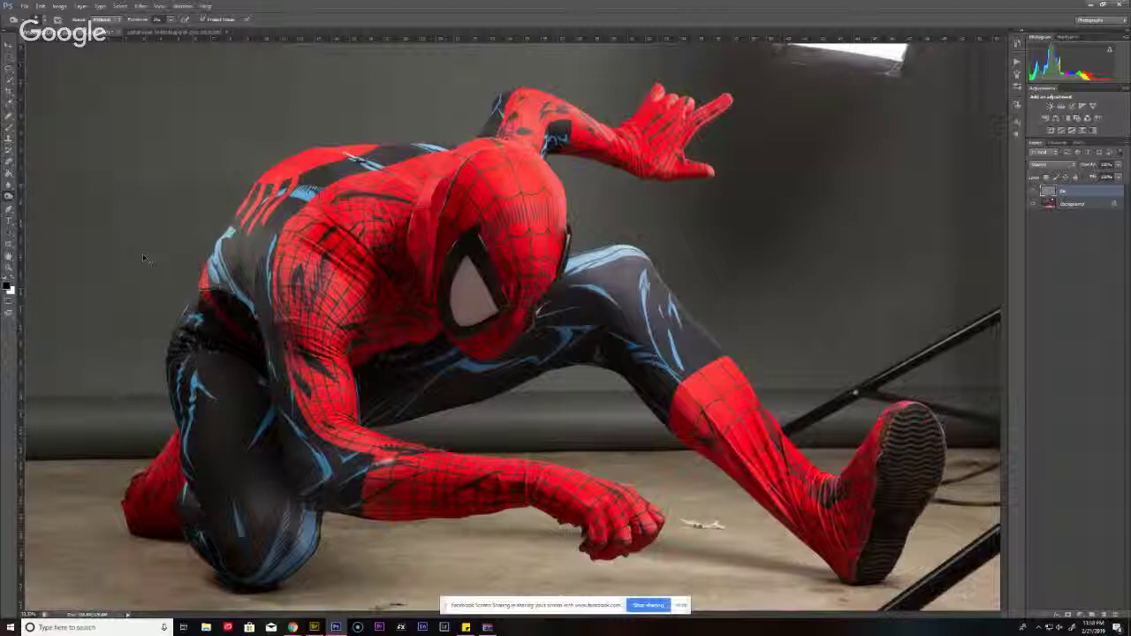
{"action": "key", "text": "ctrl+0"}
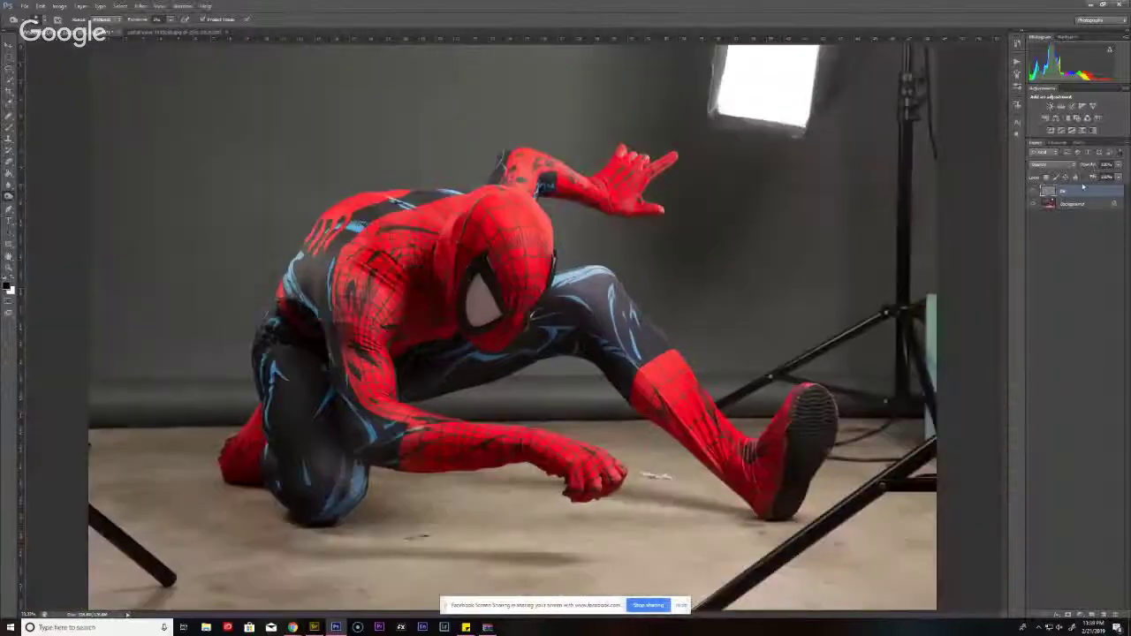
{"action": "key", "text": "ctrl+e"}
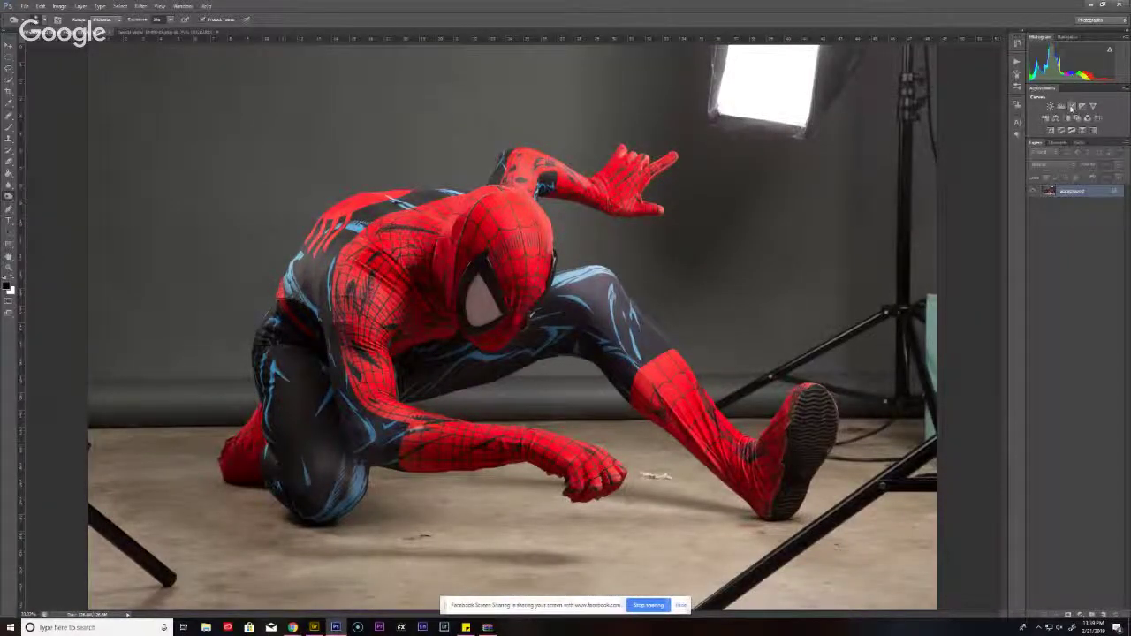
- Add a Curves adjustment that darkens the photo, invert its mask to black and rename the layer b
{"action": "left_click", "coordinate": [1072, 108]}
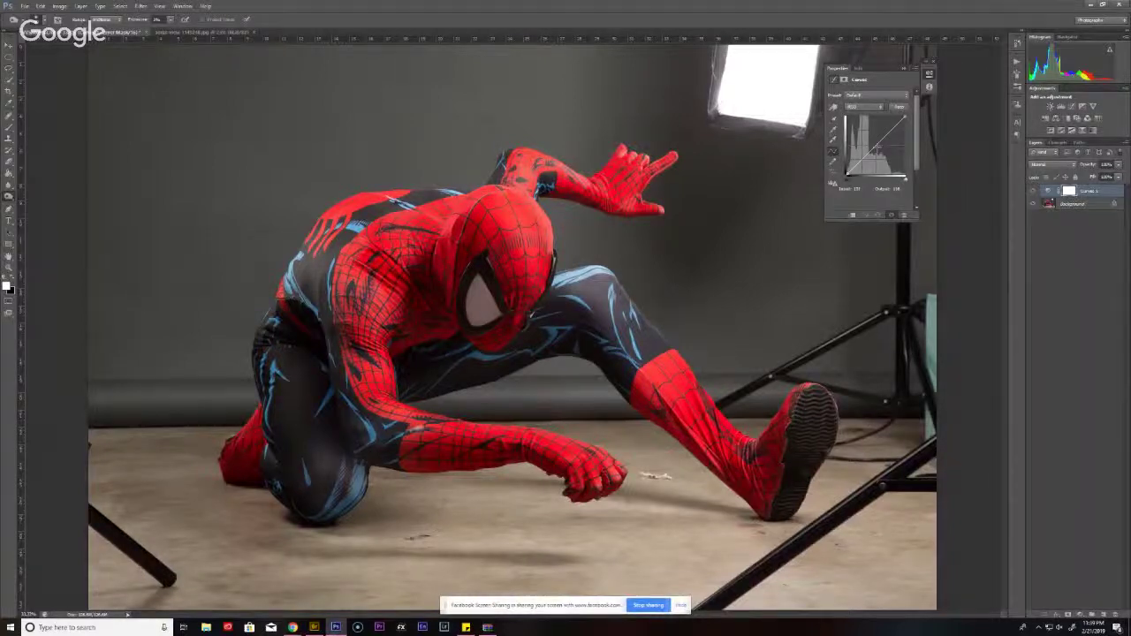
{"action": "left_click_drag", "start_coordinate": [880, 146], "coordinate": [880, 155]}
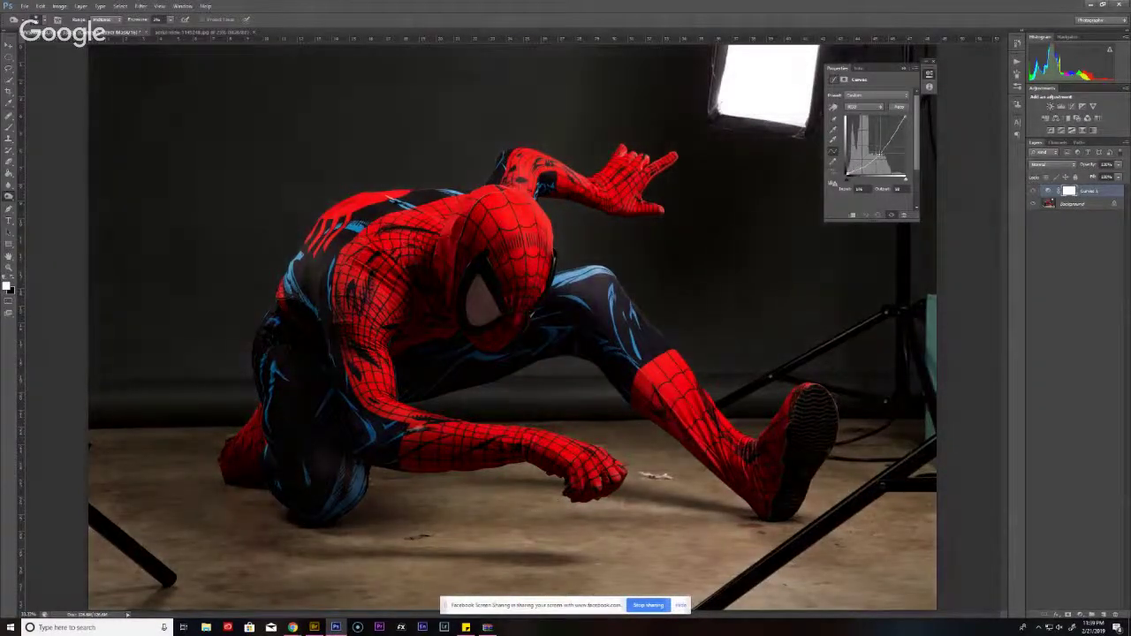
{"action": "key", "text": "ctrl+i"}
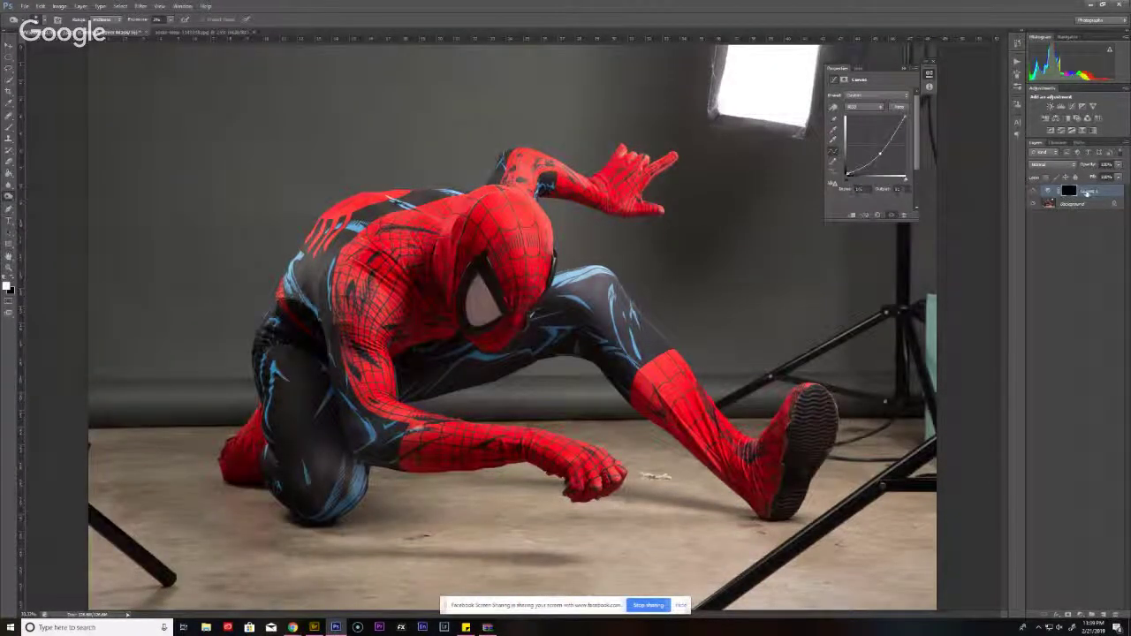
{"action": "type", "text": "b"}
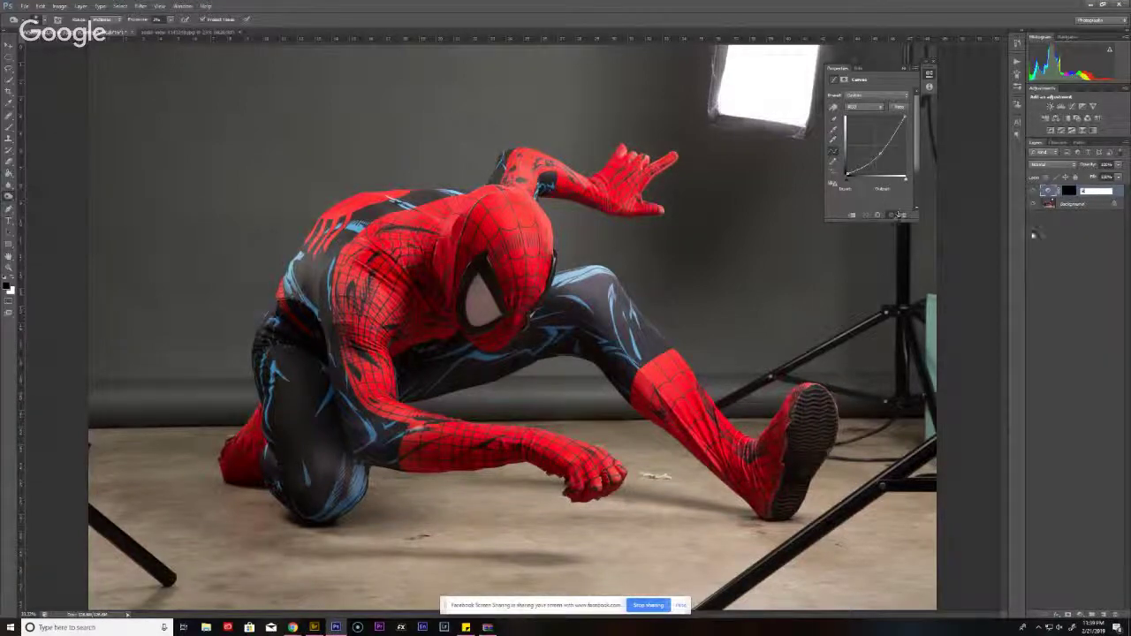
{"action": "key", "text": "Return"}
{"action": "left_click", "coordinate": [1076, 241]}
- Add a second Curves adjustment that brightens the photo, invert its mask to black and rename the layer
{"action": "left_click", "coordinate": [1072, 107]}
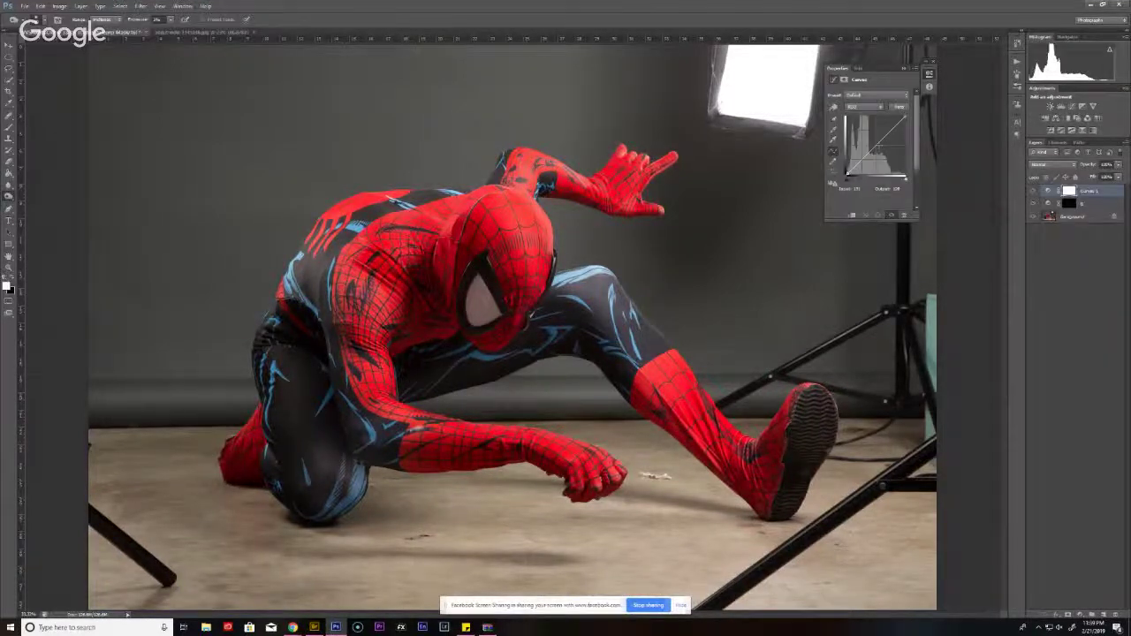
{"action": "left_click_drag", "start_coordinate": [874, 148], "coordinate": [871, 138]}
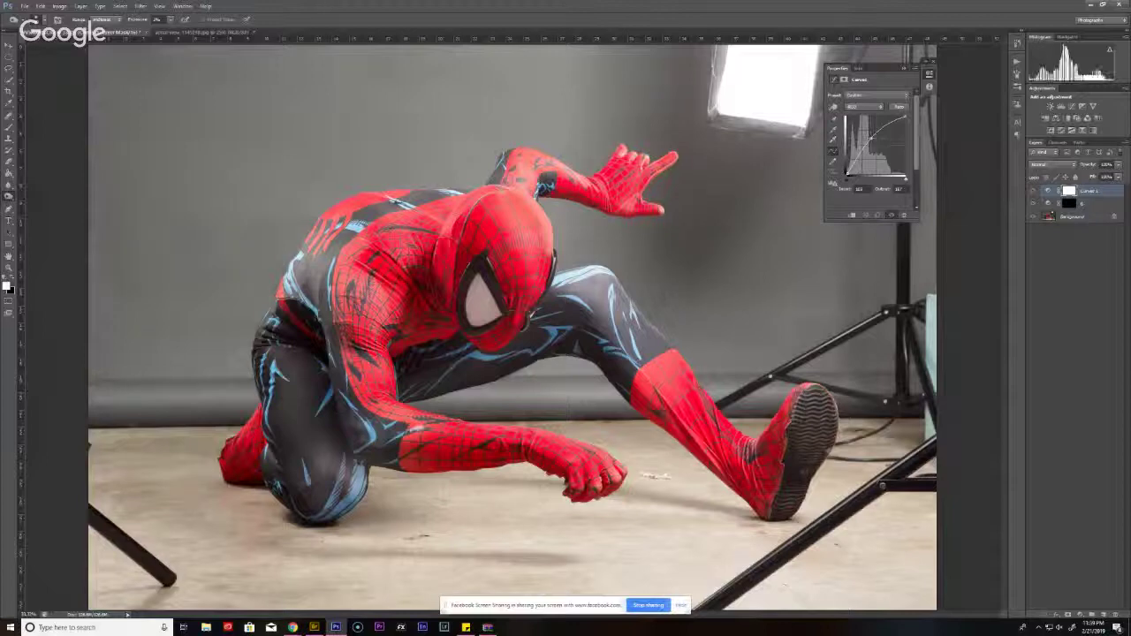
{"action": "key", "text": "ctrl+i"}
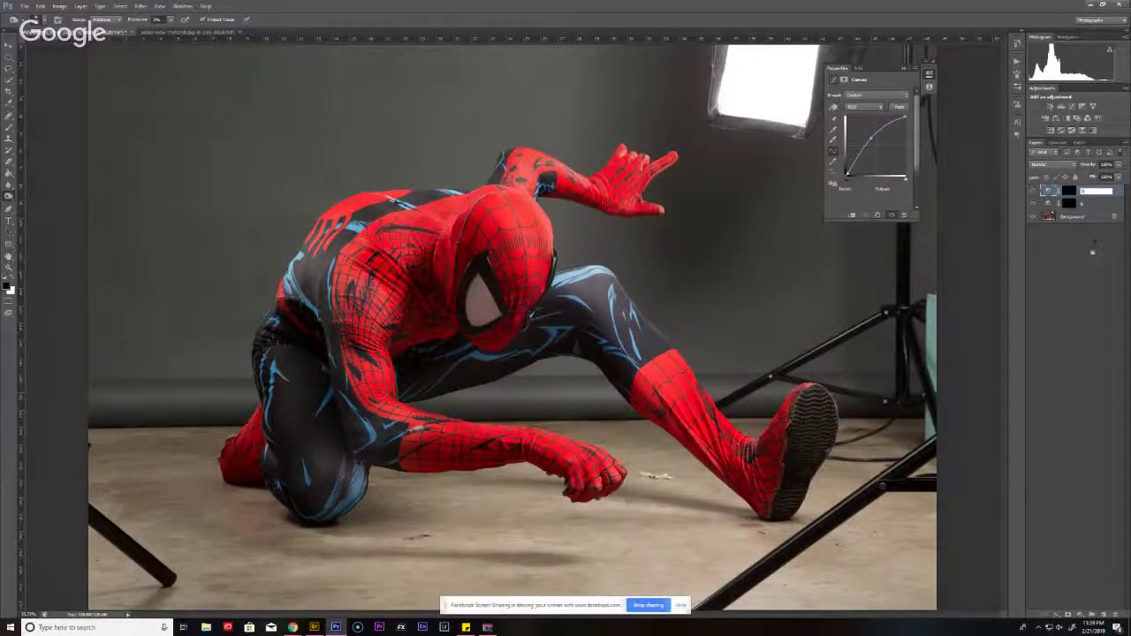
{"action": "left_click", "coordinate": [1090, 250]}
- Target the darkening Curves layer's mask and set up a soft white brush with 3% flow
{"action": "left_click", "coordinate": [1070, 204]}
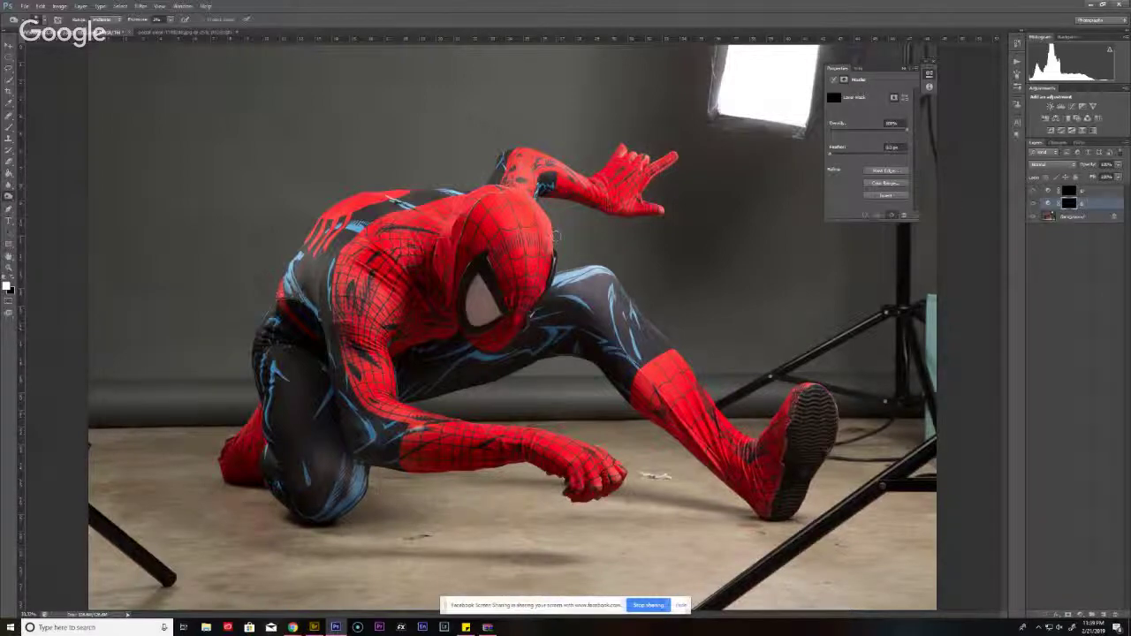
{"action": "key", "text": "ctrl+plus"}
{"action": "key", "text": "b"}
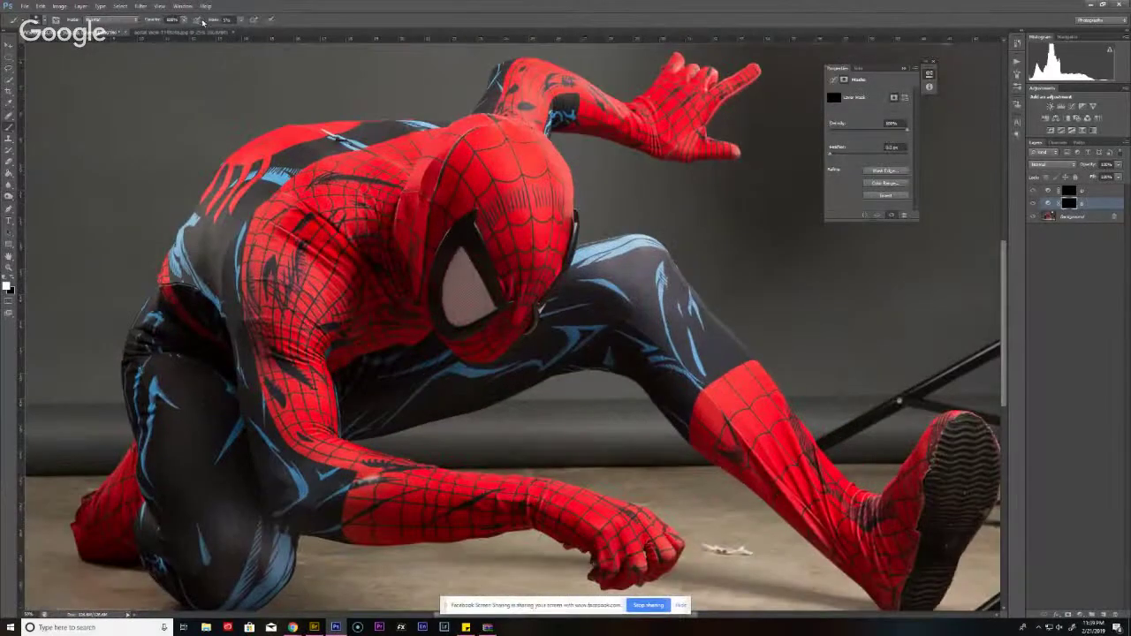
{"action": "left_click_drag", "start_coordinate": [232, 20], "coordinate": [181, 17]}
{"action": "type", "text": "3"}
{"action": "key", "text": "ctrl+minus"}
{"action": "mouse_move", "coordinate": [299, 265]}
{"action": "left_mouse_down"}
{"action": "mouse_move", "coordinate": [299, 276]}
{"action": "mouse_move", "coordinate": [326, 272]}
{"action": "mouse_move", "coordinate": [334, 239]}
{"action": "left_mouse_up"}
{"action": "right_click", "coordinate": [444, 258]}
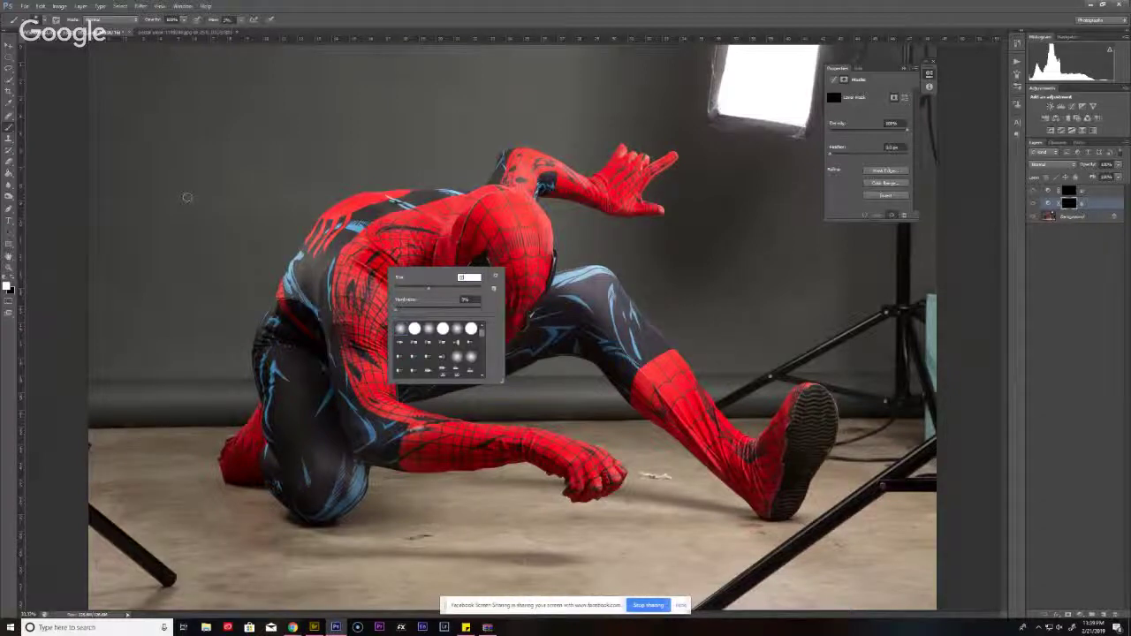
{"action": "key", "text": "Return"}
{"action": "key", "text": "Return"}
{"action": "key", "text": "Return"}
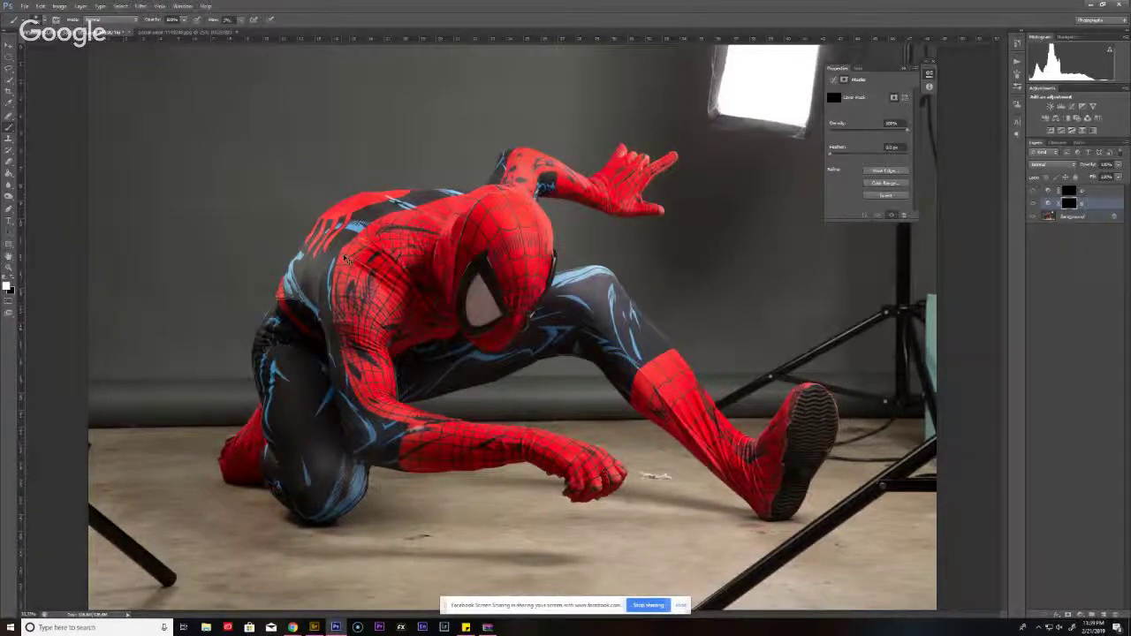
- Paint on the darkening mask over Spider-Man's head and raised hand to deepen their shadows, and collapse the mask properties
{"action": "key", "text": "ctrl+plus"}
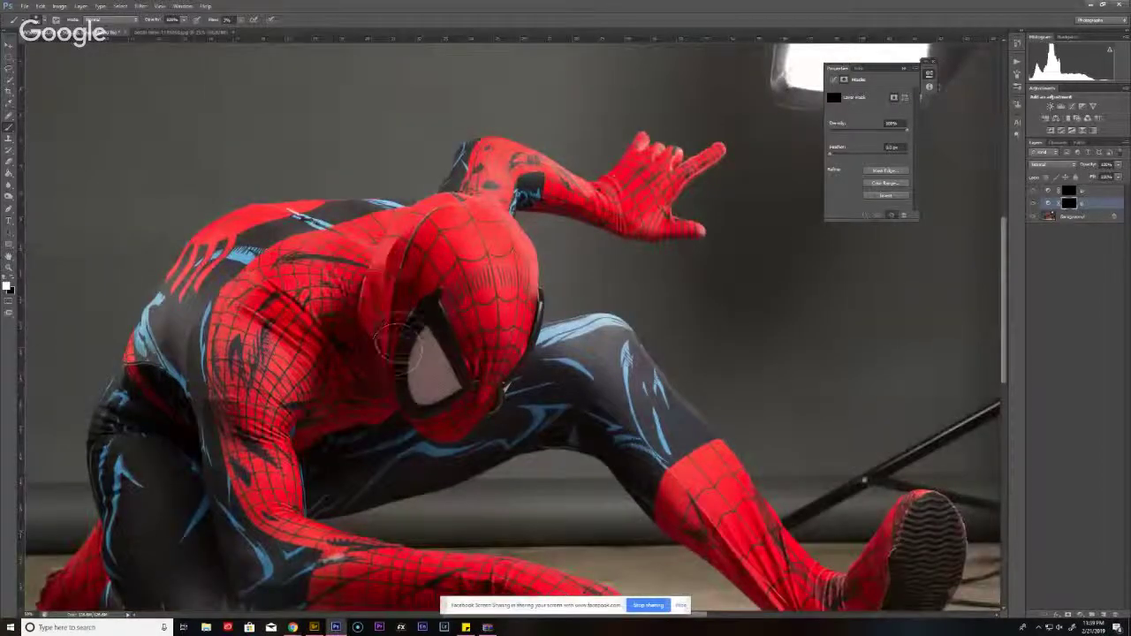
{"action": "mouse_move", "coordinate": [470, 409]}
{"action": "left_mouse_down"}
{"action": "mouse_move", "coordinate": [427, 258]}
{"action": "mouse_move", "coordinate": [402, 366]}
{"action": "mouse_move", "coordinate": [455, 365]}
{"action": "left_mouse_up"}
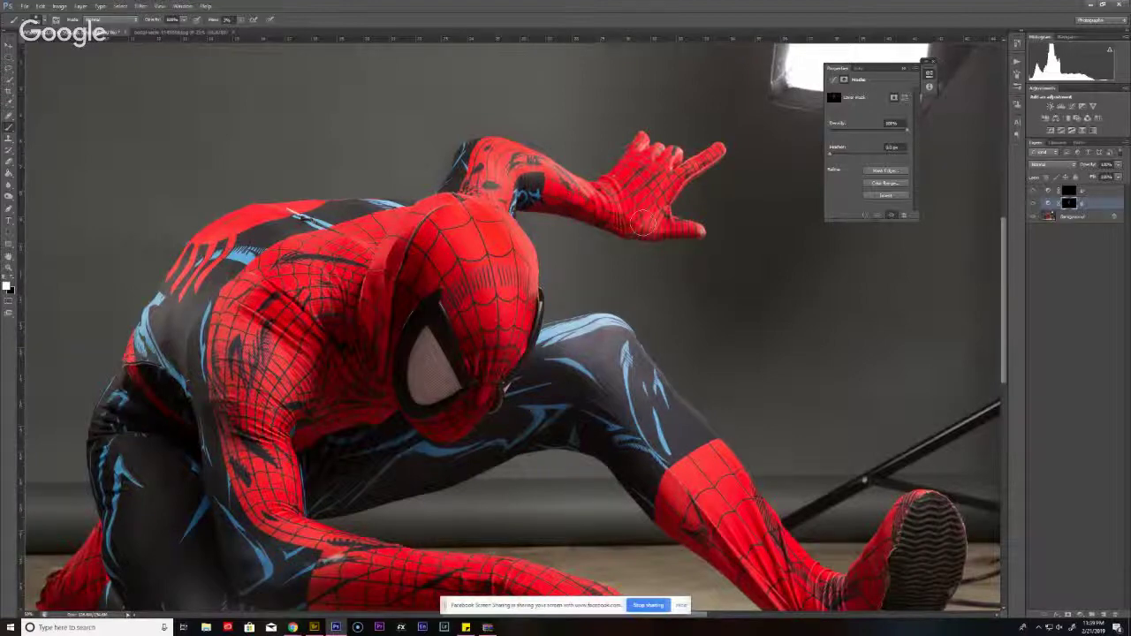
{"action": "left_click", "coordinate": [650, 240], "text": "ctrl"}
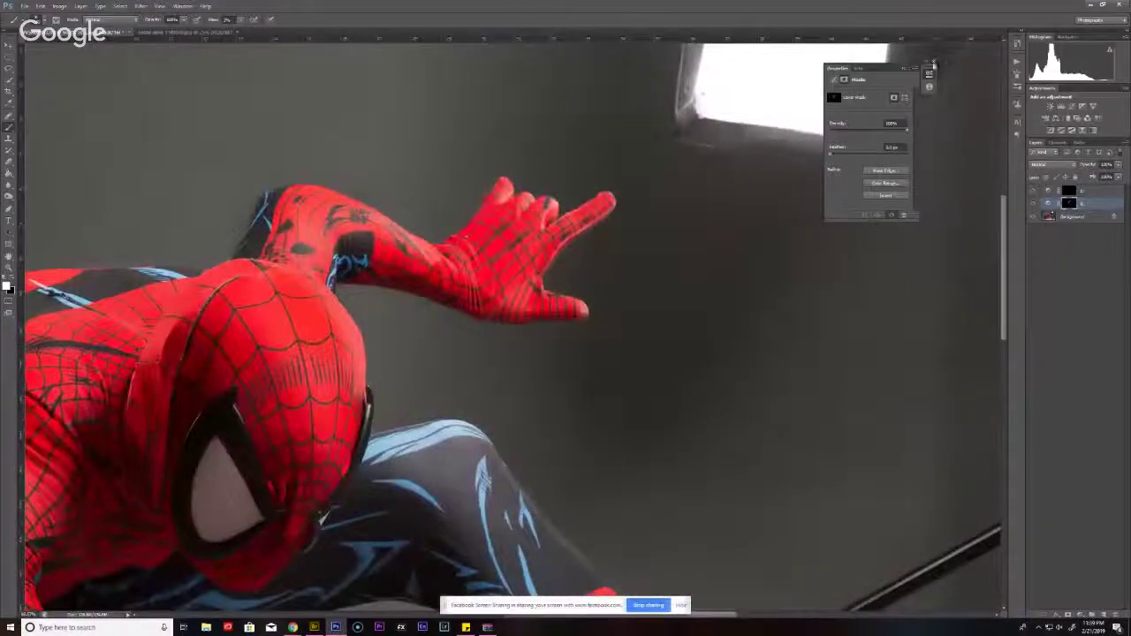
{"action": "left_click", "coordinate": [929, 73]}
{"action": "key", "text": "ctrl+plus"}
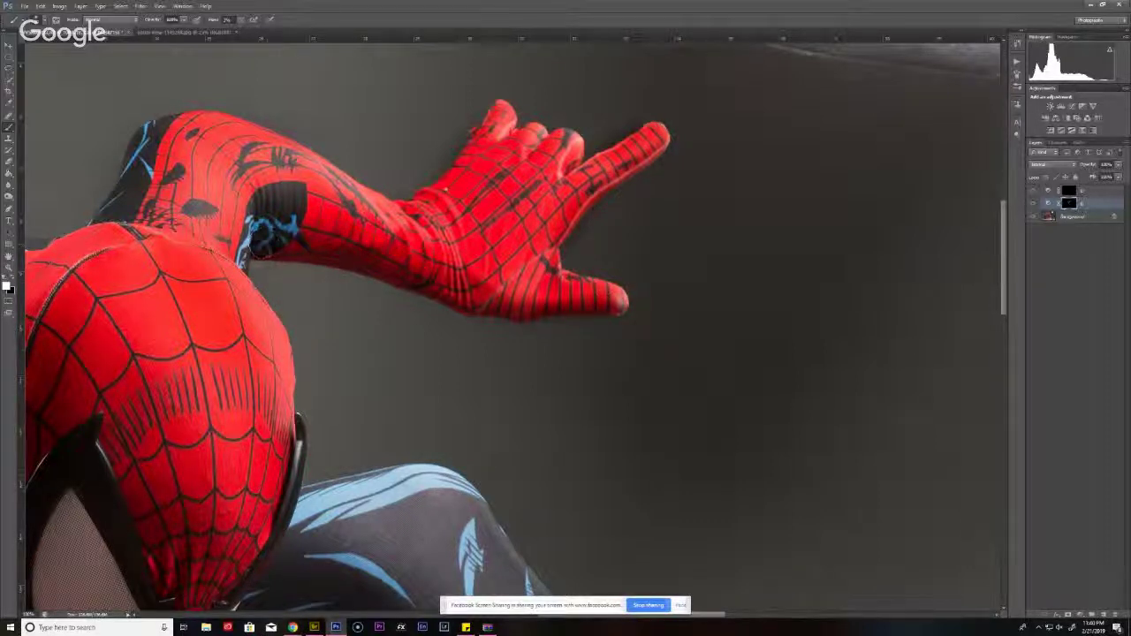
- Enlarge the brush and paint on the darkening mask over the bent leg, boot and shoe sole
{"action": "left_click_drag", "start_coordinate": [259, 283], "coordinate": [403, 185]}
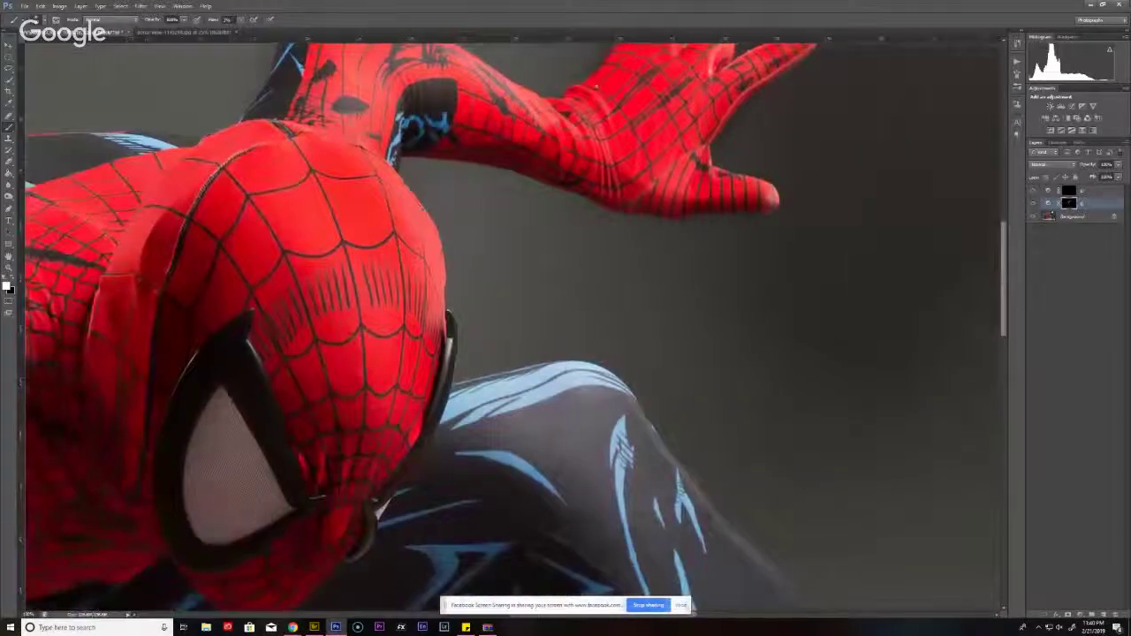
{"action": "left_click_drag", "start_coordinate": [428, 414], "coordinate": [545, 199]}
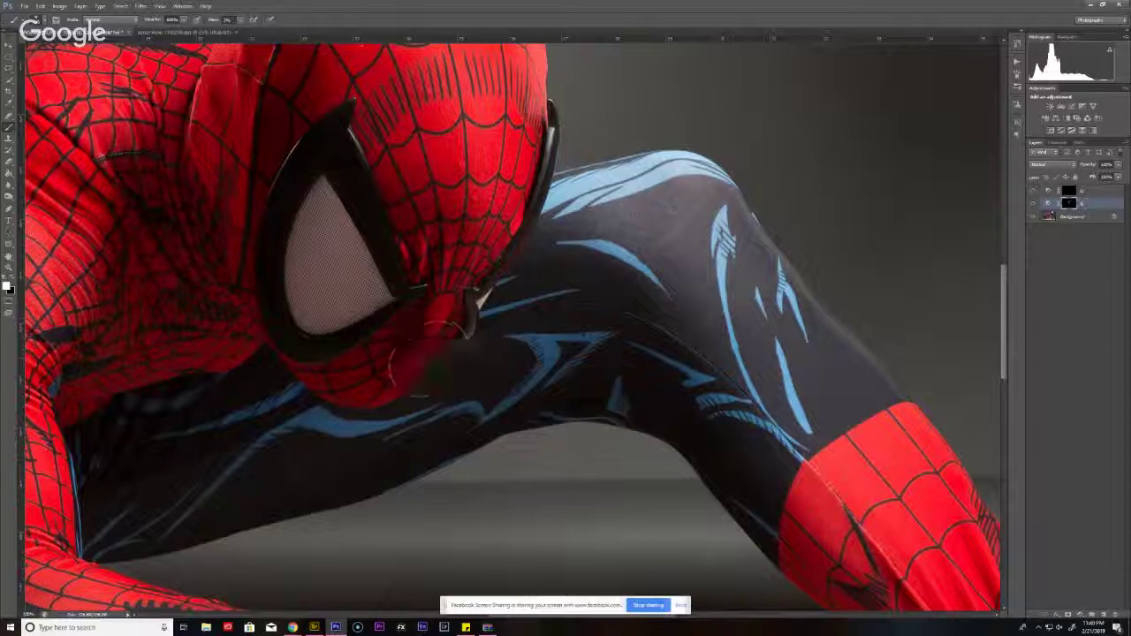
{"action": "key", "text": "ctrl+minus"}
{"action": "key", "text": "bracketright"}
{"action": "key", "text": "bracketright"}
{"action": "key", "text": "bracketright"}
{"action": "key", "text": "bracketright"}
{"action": "key", "text": "bracketright"}
{"action": "key", "text": "bracketright"}
{"action": "key", "text": "bracketright"}
{"action": "key", "text": "bracketright"}
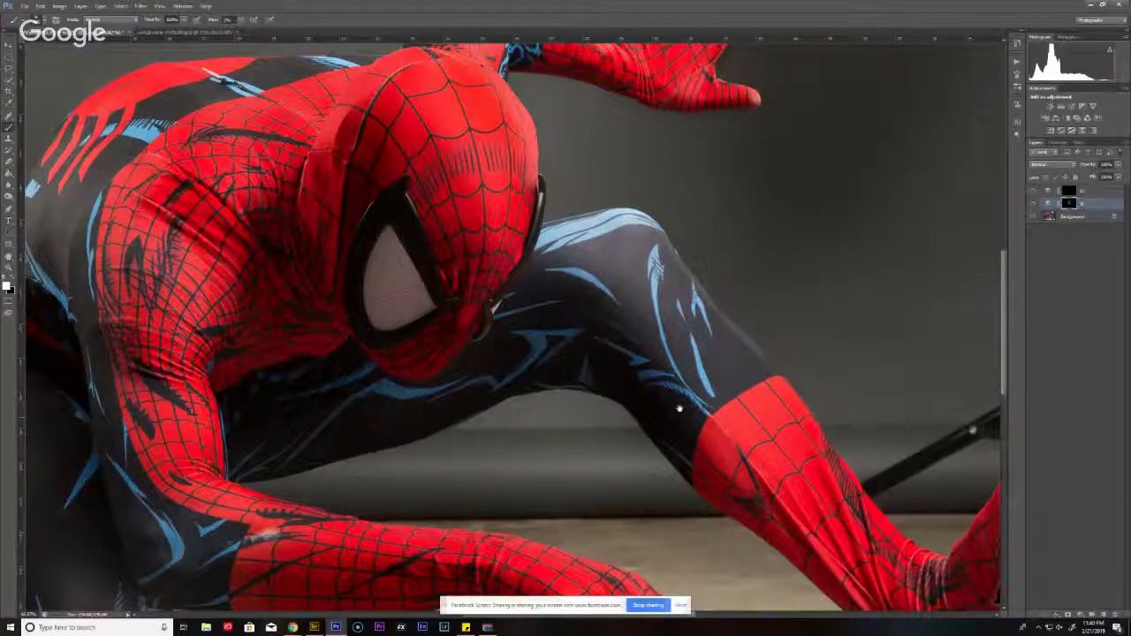
{"action": "scroll", "coordinate": [679, 409], "scroll_direction": "down", "scroll_amount": 1}
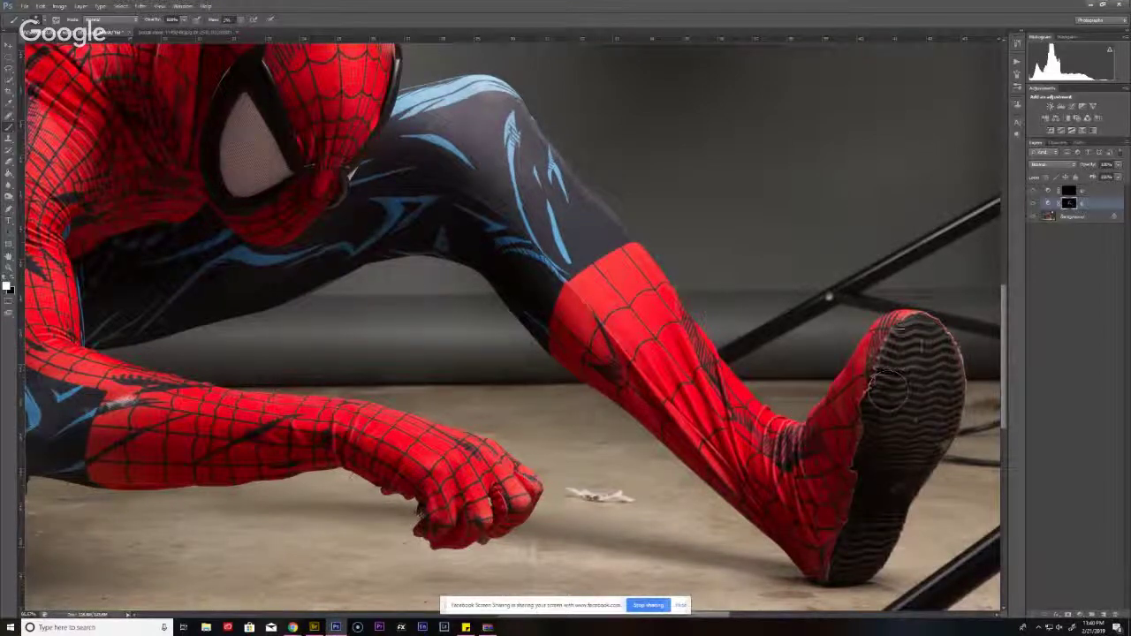
{"action": "mouse_move", "coordinate": [888, 390]}
{"action": "left_mouse_down"}
{"action": "mouse_move", "coordinate": [869, 419]}
{"action": "mouse_move", "coordinate": [921, 343]}
{"action": "mouse_move", "coordinate": [944, 404]}
{"action": "mouse_move", "coordinate": [884, 475]}
{"action": "mouse_move", "coordinate": [771, 406]}
{"action": "left_mouse_up"}
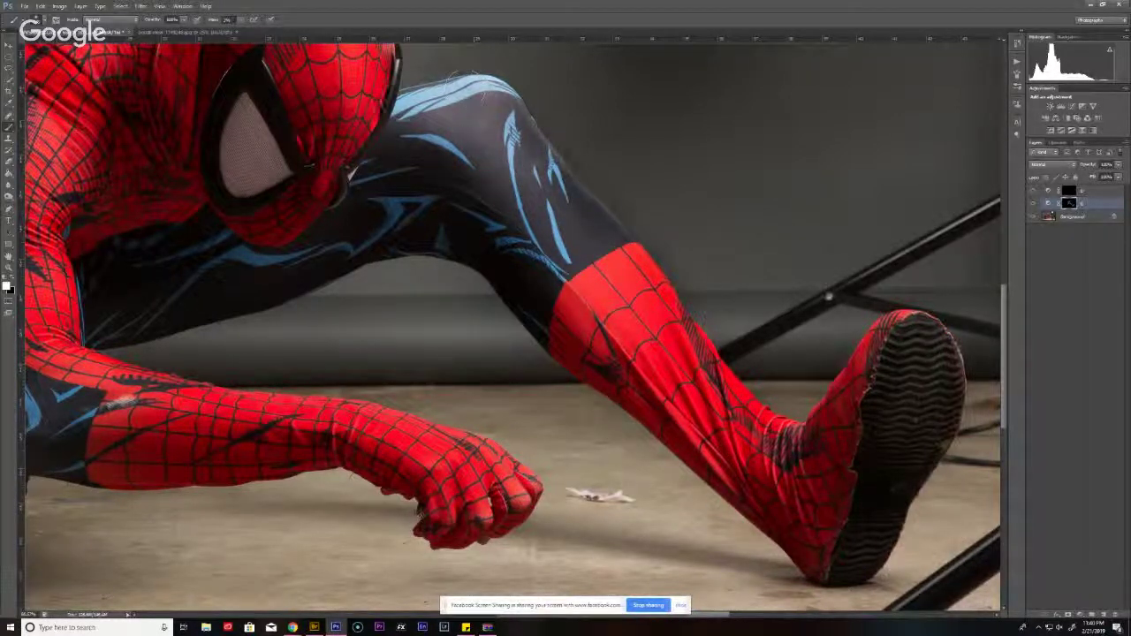
- Paint on the darkening mask over the upper back, the side of the torso and the hip to deepen their shadows
{"action": "mouse_move", "coordinate": [399, 219]}
{"action": "left_mouse_down"}
{"action": "mouse_move", "coordinate": [427, 200]}
{"action": "mouse_move", "coordinate": [757, 374]}
{"action": "left_mouse_up"}
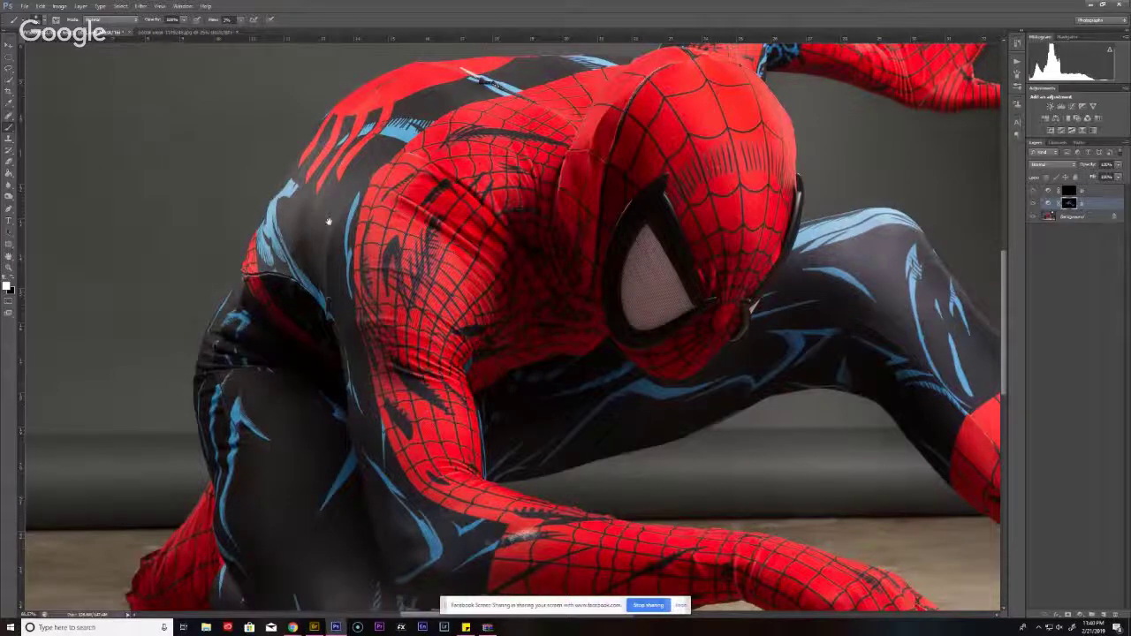
{"action": "scroll", "coordinate": [328, 221], "scroll_direction": "up", "scroll_amount": 3}
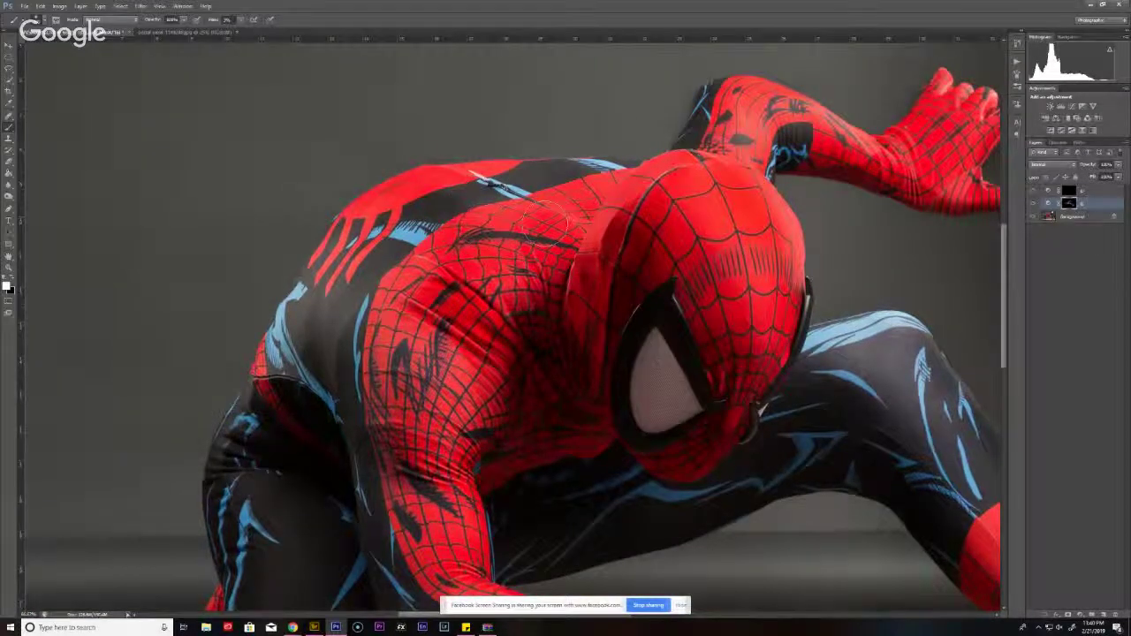
{"action": "left_click_drag", "start_coordinate": [512, 257], "coordinate": [543, 207]}
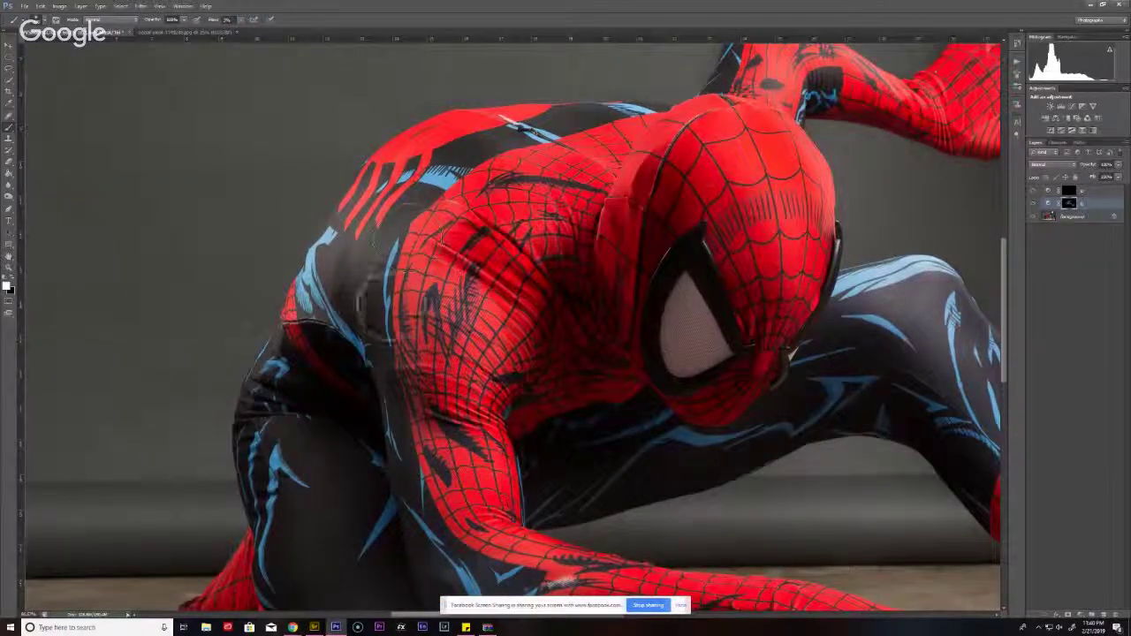
{"action": "left_click_drag", "start_coordinate": [375, 333], "coordinate": [414, 200]}
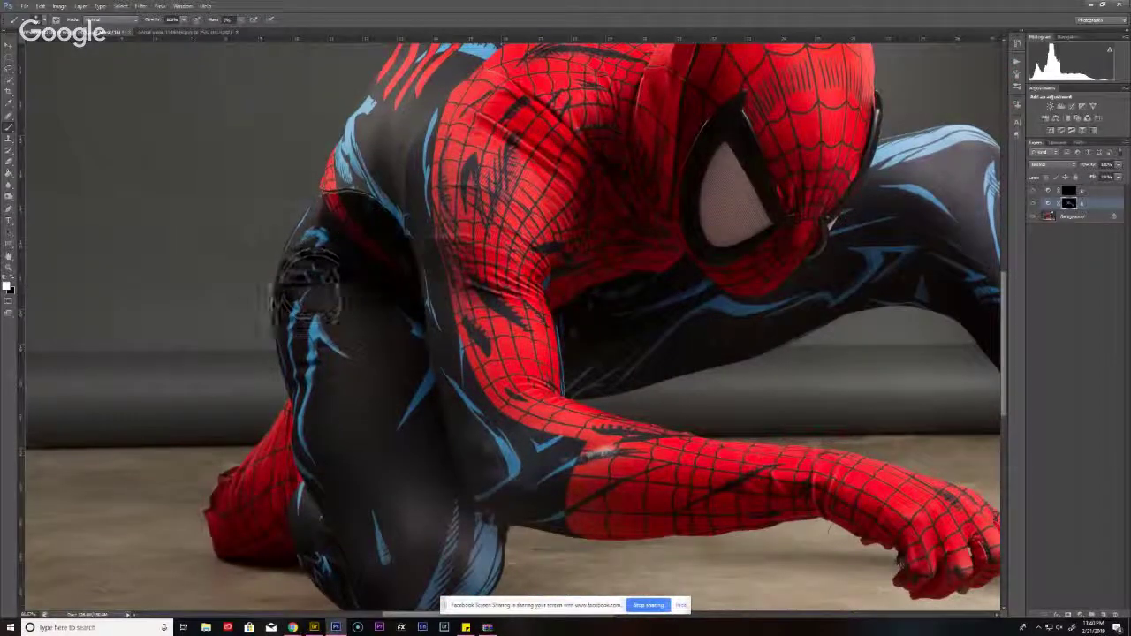
{"action": "mouse_move", "coordinate": [383, 232]}
{"action": "left_mouse_down"}
{"action": "mouse_move", "coordinate": [419, 313]}
{"action": "mouse_move", "coordinate": [414, 293]}
{"action": "mouse_move", "coordinate": [398, 283]}
{"action": "mouse_move", "coordinate": [412, 323]}
{"action": "left_mouse_up"}
{"action": "mouse_move", "coordinate": [420, 270]}
{"action": "left_mouse_down"}
{"action": "mouse_move", "coordinate": [425, 324]}
{"action": "mouse_move", "coordinate": [420, 311]}
{"action": "left_mouse_up"}
{"action": "key", "text": "["}
{"action": "key", "text": "["}
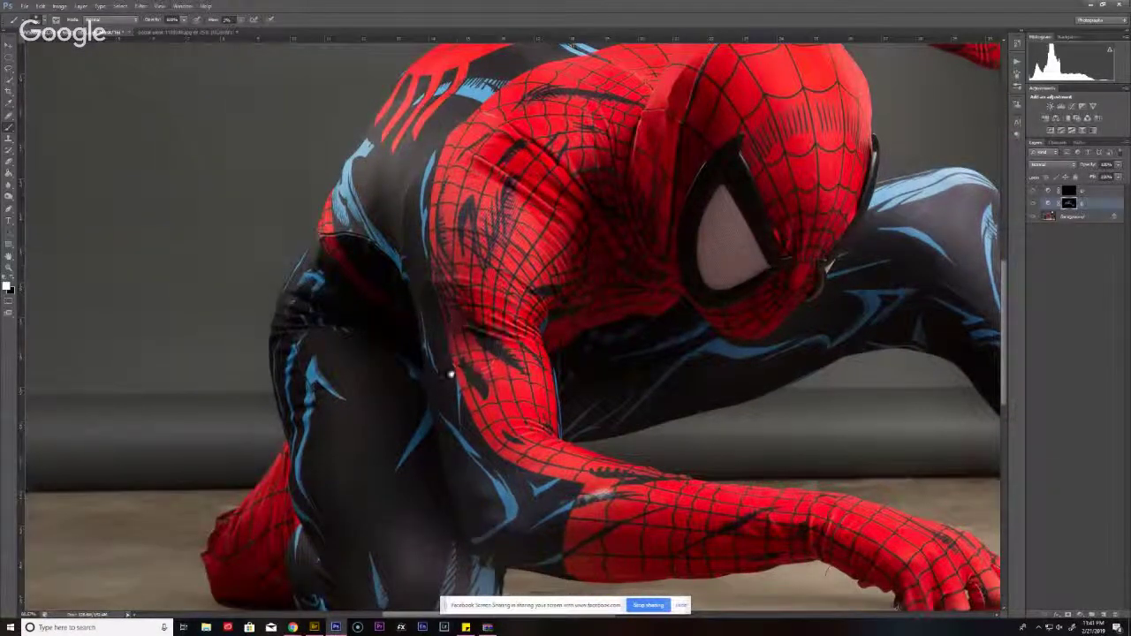
- Paint on the darkening mask along the supporting arm and around the edges of the kneeling leg and rear boot
{"action": "scroll", "coordinate": [450, 374], "scroll_direction": "down", "scroll_amount": 3}
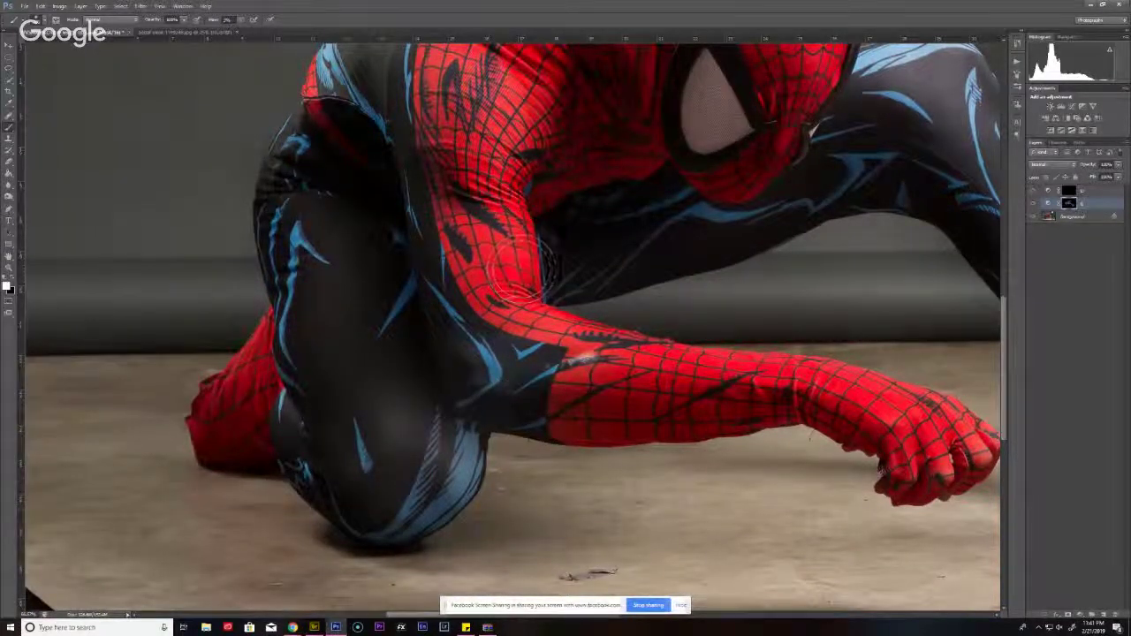
{"action": "scroll", "coordinate": [584, 256], "scroll_direction": "left", "scroll_amount": 3}
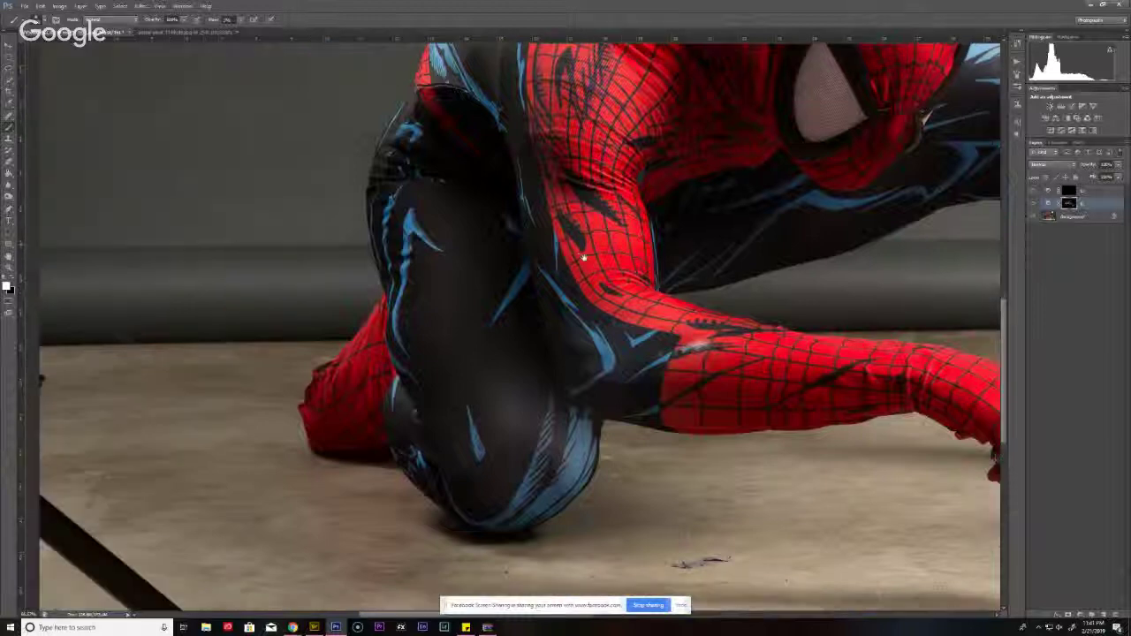
{"action": "left_click_drag", "start_coordinate": [583, 257], "coordinate": [588, 263]}
{"action": "mouse_move", "coordinate": [406, 182]}
{"action": "left_mouse_down"}
{"action": "mouse_move", "coordinate": [395, 228]}
{"action": "mouse_move", "coordinate": [454, 470]}
{"action": "mouse_move", "coordinate": [475, 498]}
{"action": "mouse_move", "coordinate": [447, 466]}
{"action": "mouse_move", "coordinate": [568, 480]}
{"action": "mouse_move", "coordinate": [619, 464]}
{"action": "mouse_move", "coordinate": [396, 424]}
{"action": "left_mouse_up"}
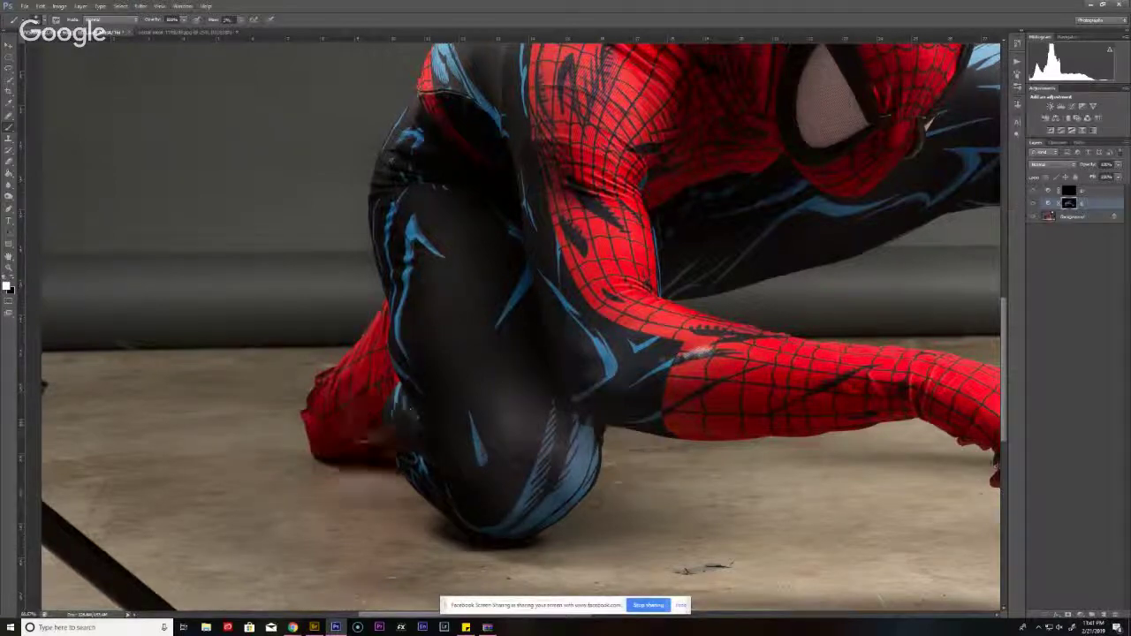
{"action": "left_click_drag", "start_coordinate": [439, 344], "coordinate": [403, 308]}
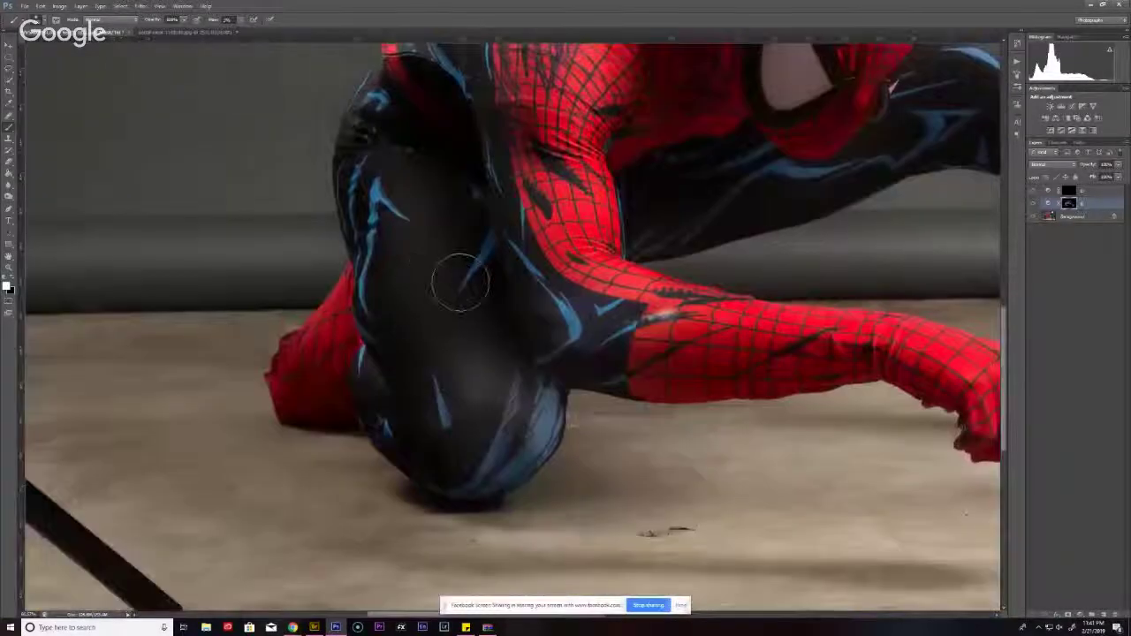
- Target the brightening Curves layer's mask, enlarge the brush and paint highlights over the kneeling thigh and knee
{"action": "left_click", "coordinate": [1071, 190]}
{"action": "key", "text": "]"}
{"action": "key", "text": "]"}
{"action": "key", "text": "]"}
{"action": "key", "text": "]"}
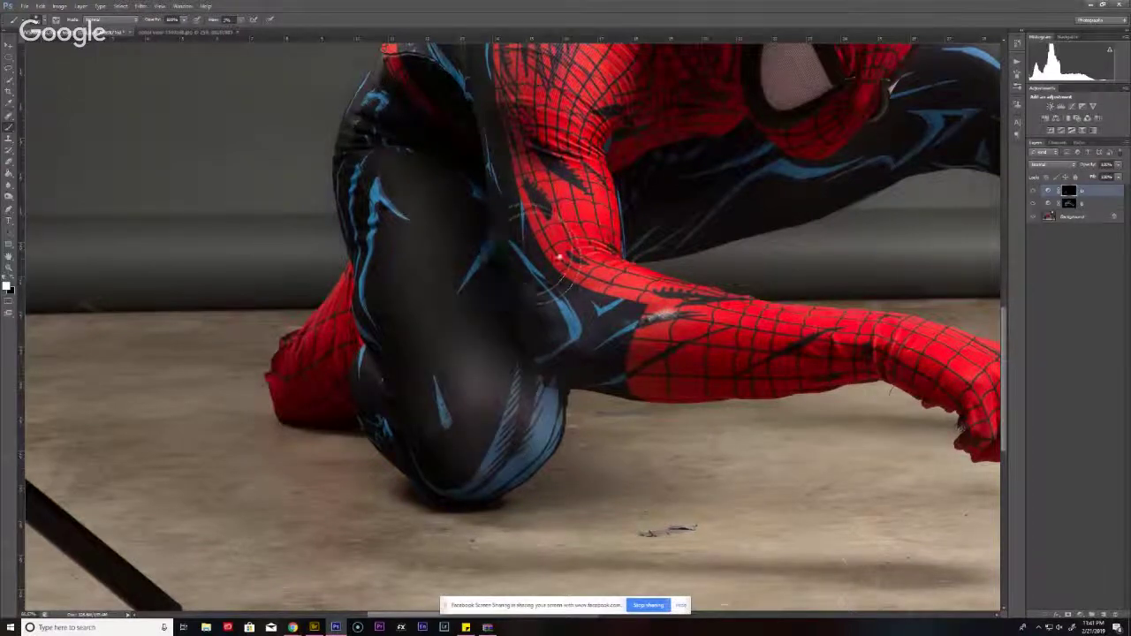
{"action": "left_click_drag", "start_coordinate": [515, 336], "coordinate": [472, 472]}
{"action": "left_click_drag", "start_coordinate": [416, 192], "coordinate": [359, 307]}
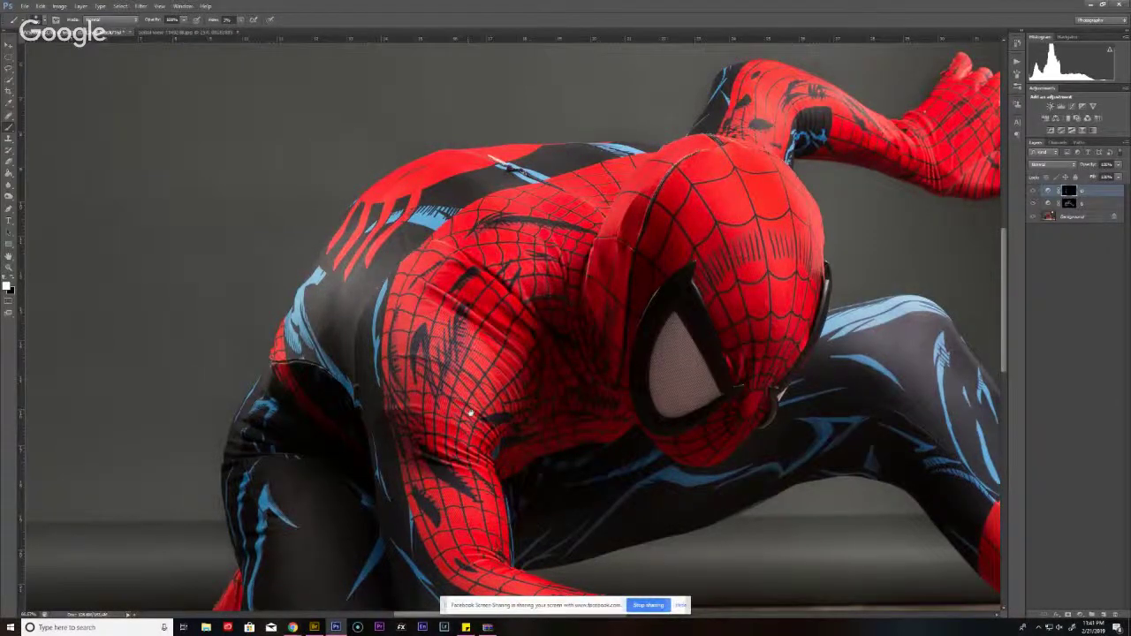
- Paint on the brightening mask over the shoulder, the supporting arm, the forearm and the fist on the floor
{"action": "left_click_drag", "start_coordinate": [451, 410], "coordinate": [486, 246]}
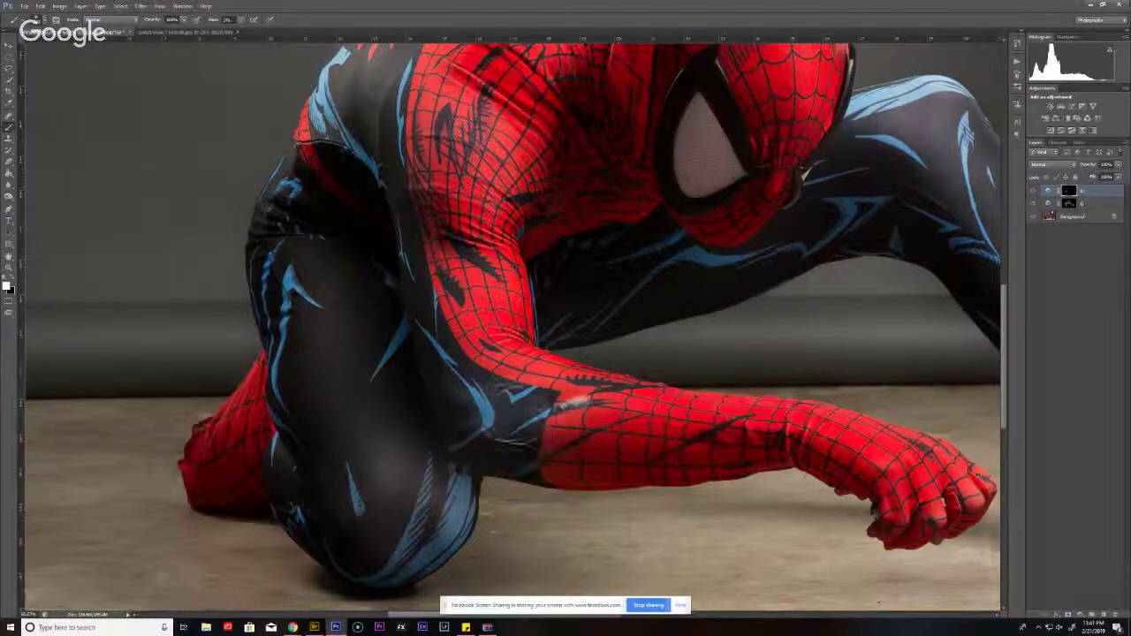
{"action": "left_click_drag", "start_coordinate": [680, 409], "coordinate": [582, 409]}
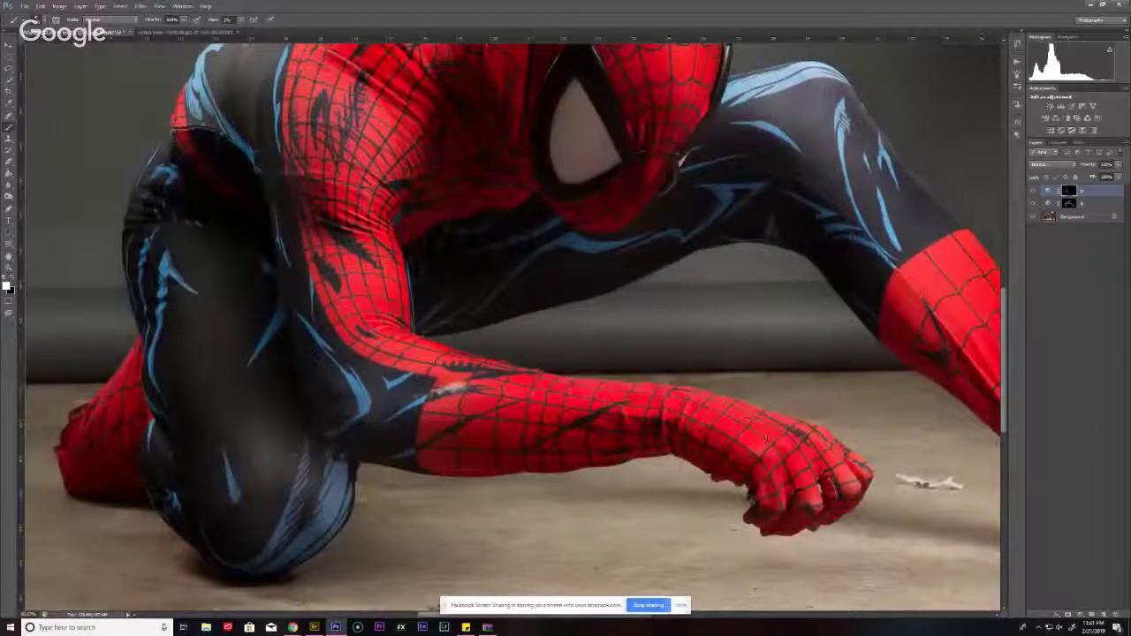
{"action": "left_click_drag", "start_coordinate": [785, 457], "coordinate": [703, 379]}
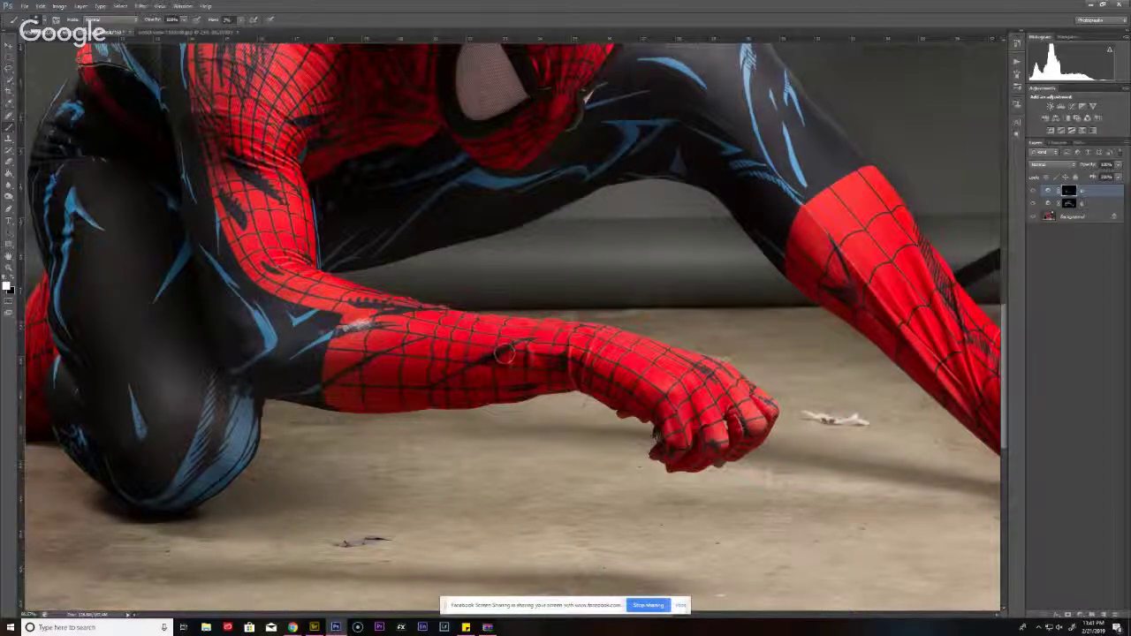
{"action": "left_click_drag", "start_coordinate": [573, 354], "coordinate": [572, 574]}
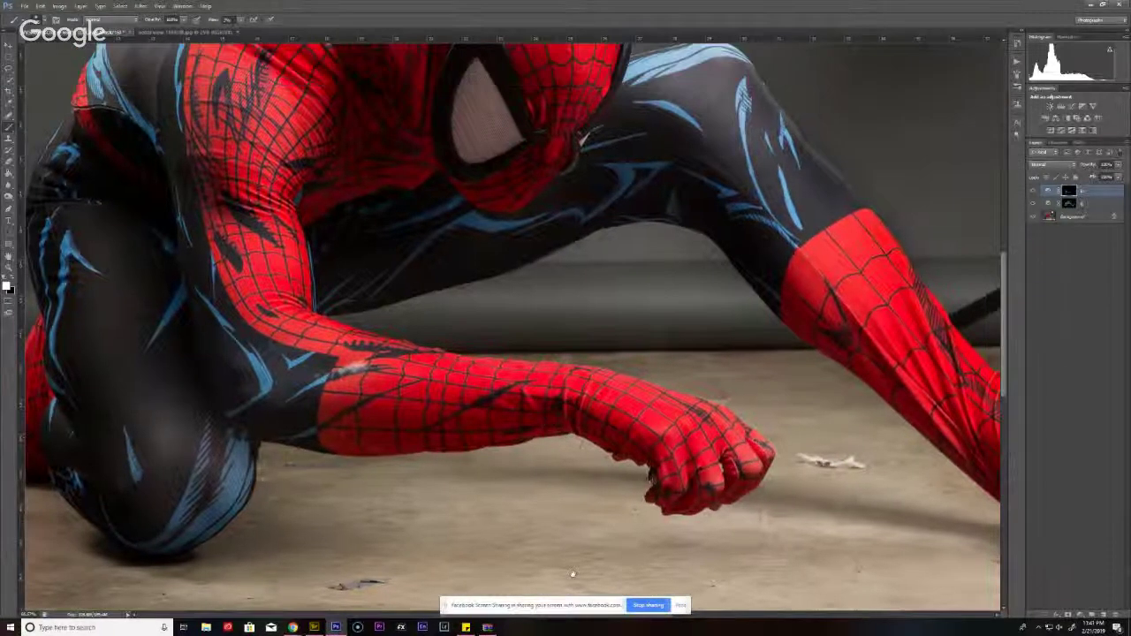
- Paint on the brightening mask over the mask's forehead and face, and use a smaller brush for the white eye lens
{"action": "left_click_drag", "start_coordinate": [518, 191], "coordinate": [534, 482]}
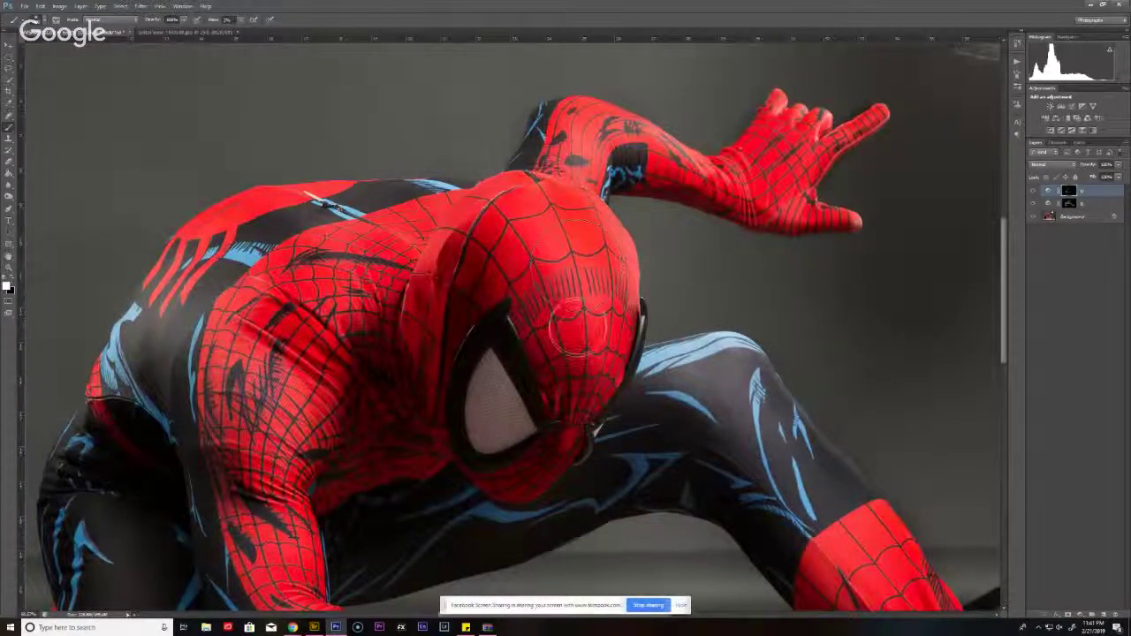
{"action": "mouse_move", "coordinate": [576, 329]}
{"action": "left_mouse_down"}
{"action": "mouse_move", "coordinate": [574, 416]}
{"action": "mouse_move", "coordinate": [512, 262]}
{"action": "mouse_move", "coordinate": [530, 231]}
{"action": "left_mouse_up"}
{"action": "mouse_move", "coordinate": [562, 385]}
{"action": "left_mouse_down"}
{"action": "mouse_move", "coordinate": [523, 379]}
{"action": "mouse_move", "coordinate": [562, 405]}
{"action": "left_mouse_up"}
{"action": "key", "text": "["}
{"action": "key", "text": "["}
{"action": "key", "text": "["}
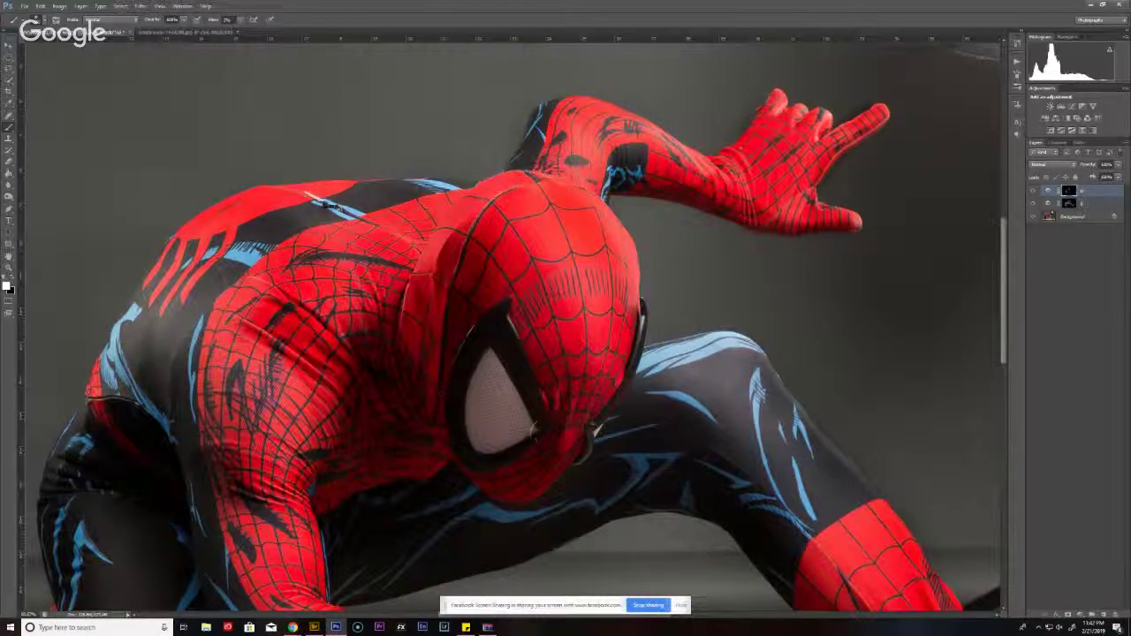
{"action": "left_click_drag", "start_coordinate": [500, 378], "coordinate": [480, 402]}
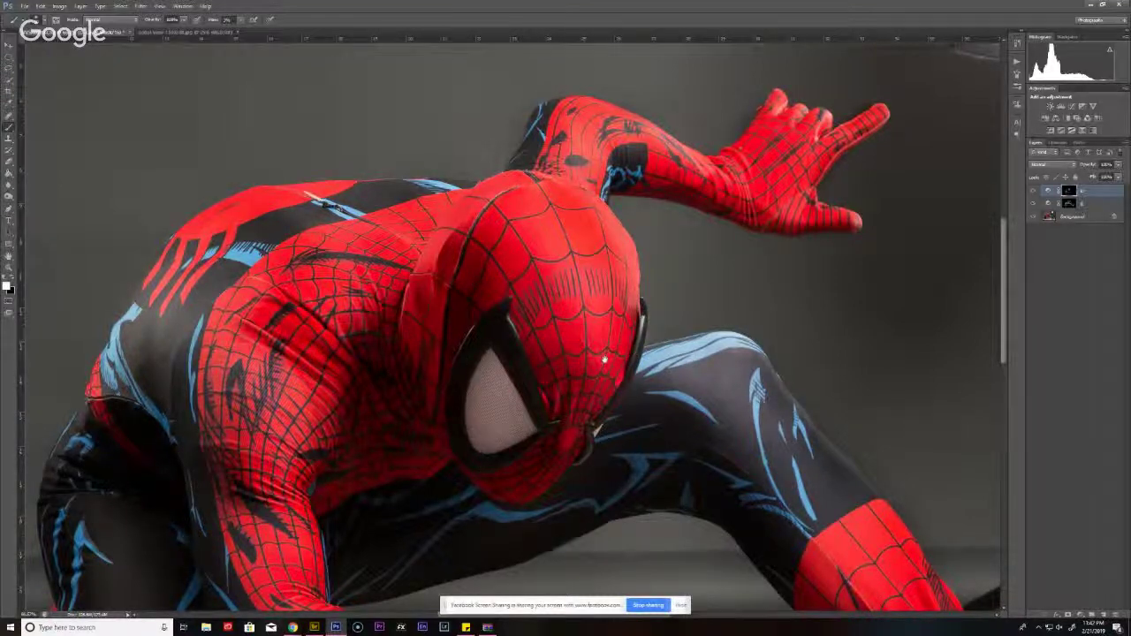
- Paint on the brightening mask over the raised arm and hand, the extended leg, the boot and the shoe sole
{"action": "scroll", "coordinate": [604, 358], "scroll_direction": "up", "scroll_amount": 3}
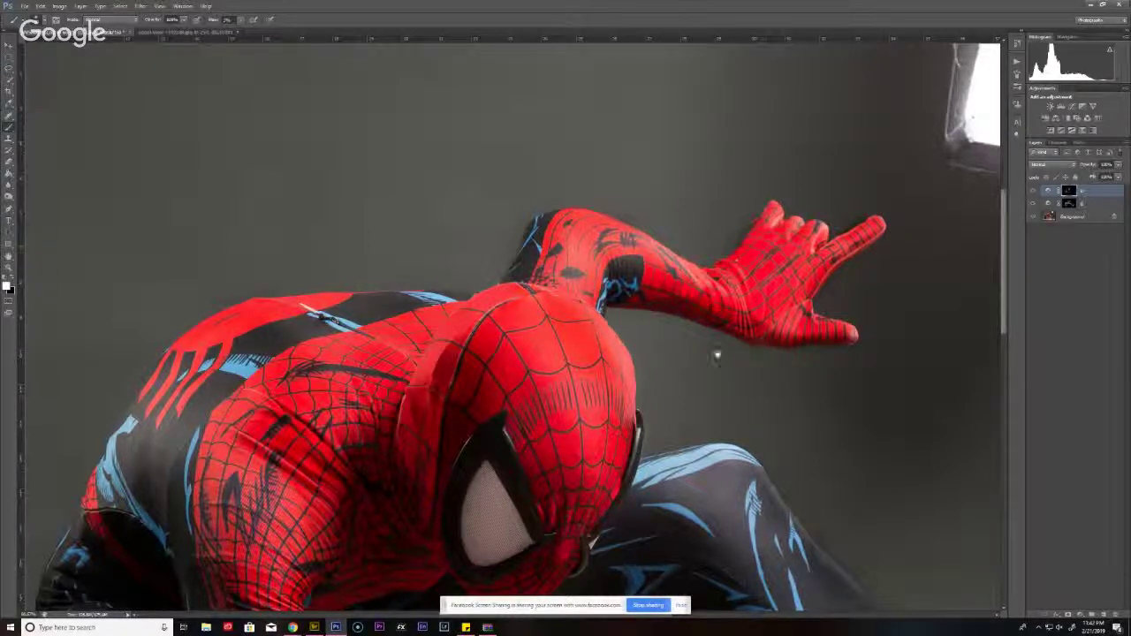
{"action": "left_click_drag", "start_coordinate": [718, 354], "coordinate": [431, 122]}
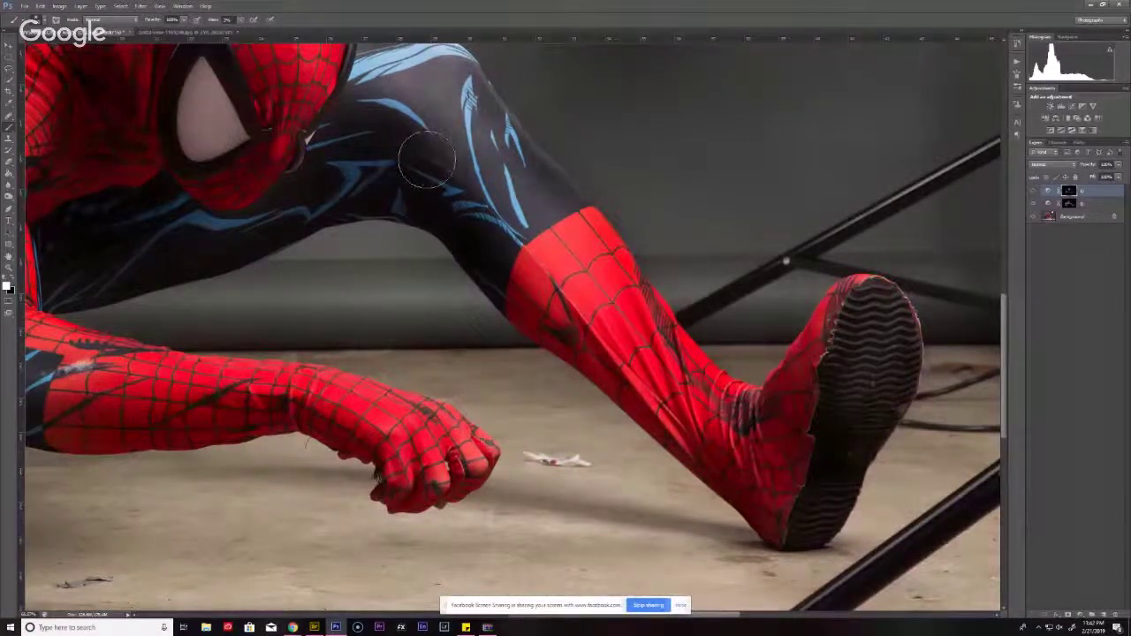
{"action": "key", "text": "ctrl+minus"}
{"action": "key", "text": "ctrl+minus"}
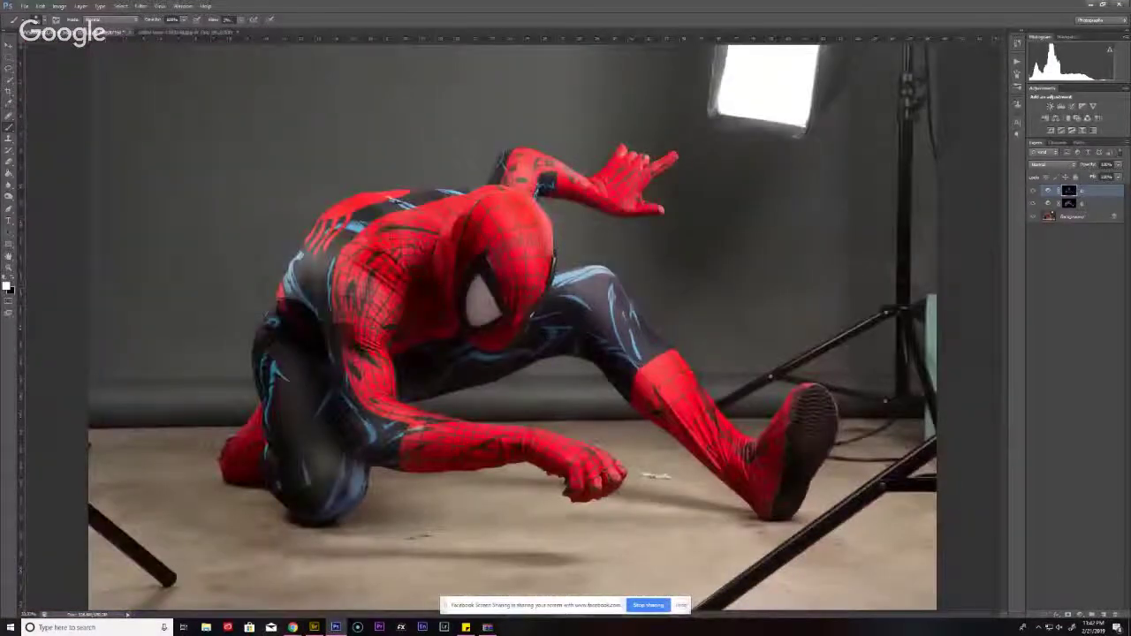
- View the darkening mask and the brightening mask on their own to inspect the painted areas
{"action": "mouse_move", "coordinate": [1033, 191]}
{"action": "left_mouse_down"}
{"action": "mouse_move", "coordinate": [1033, 203]}
{"action": "mouse_move", "coordinate": [1034, 191]}
{"action": "left_mouse_up"}
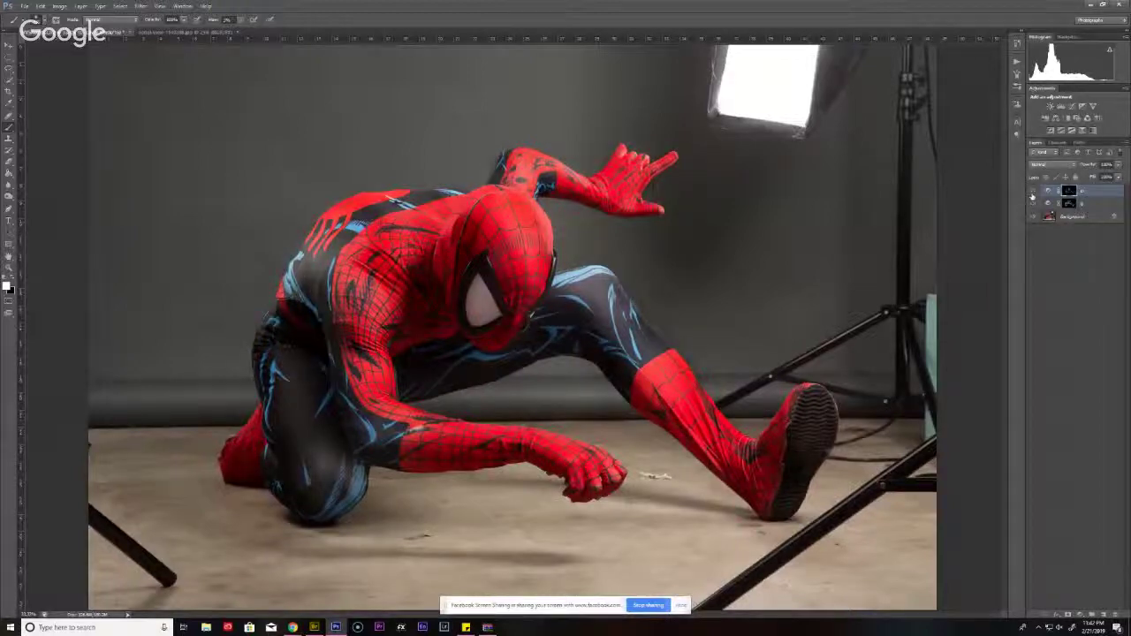
{"action": "left_click", "coordinate": [1069, 204], "text": "alt"}
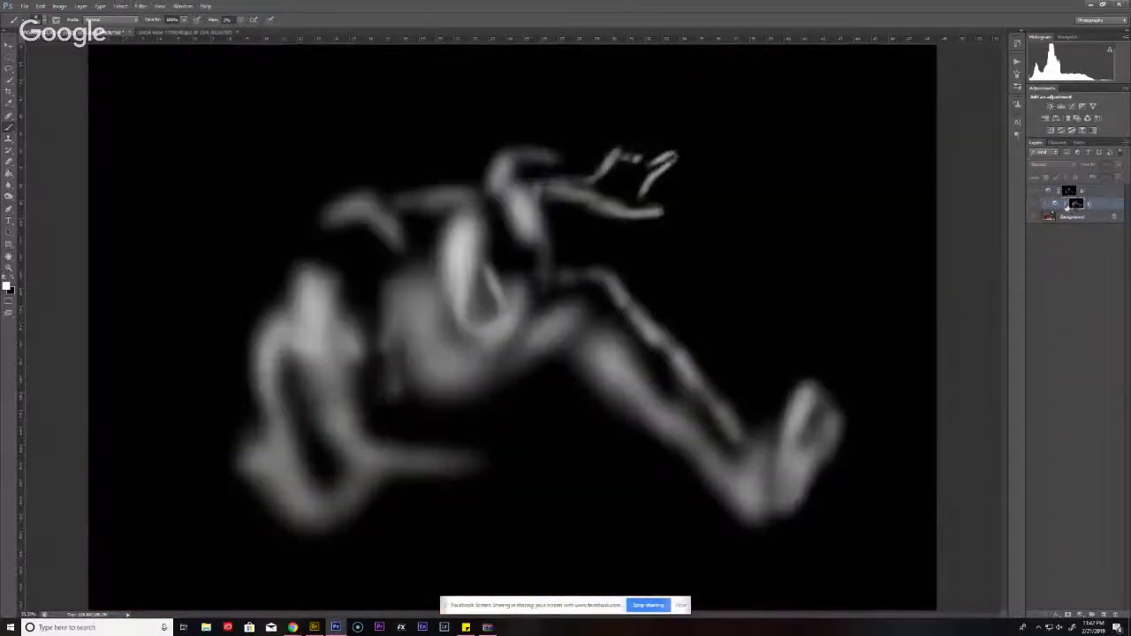
{"action": "left_click", "coordinate": [1073, 210], "text": "alt"}
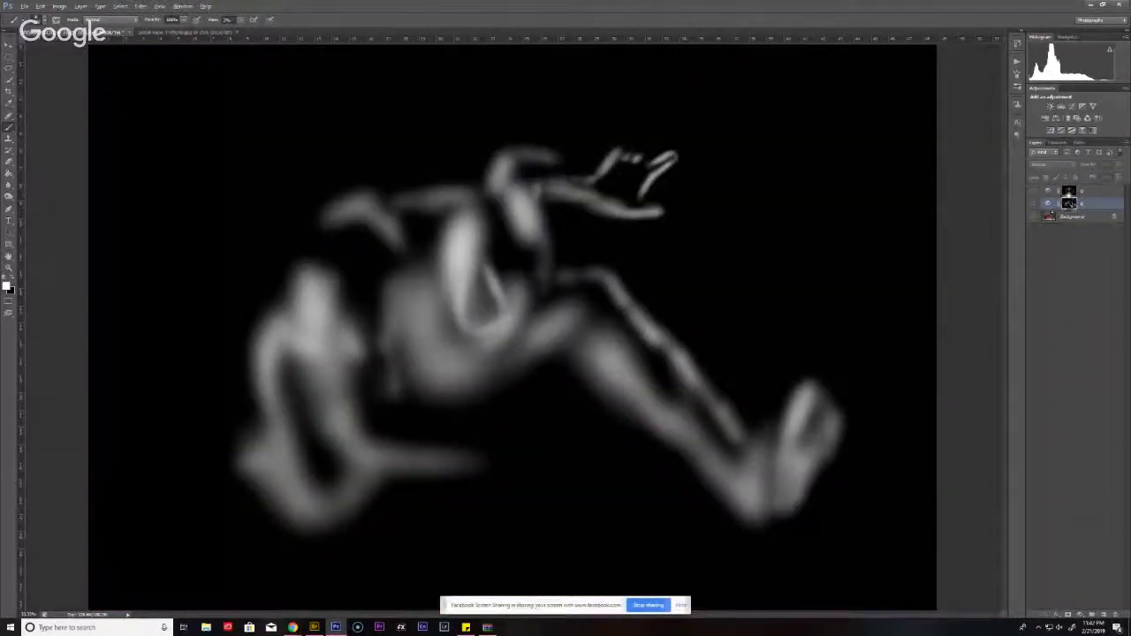
{"action": "left_click", "coordinate": [1069, 192], "text": "alt"}
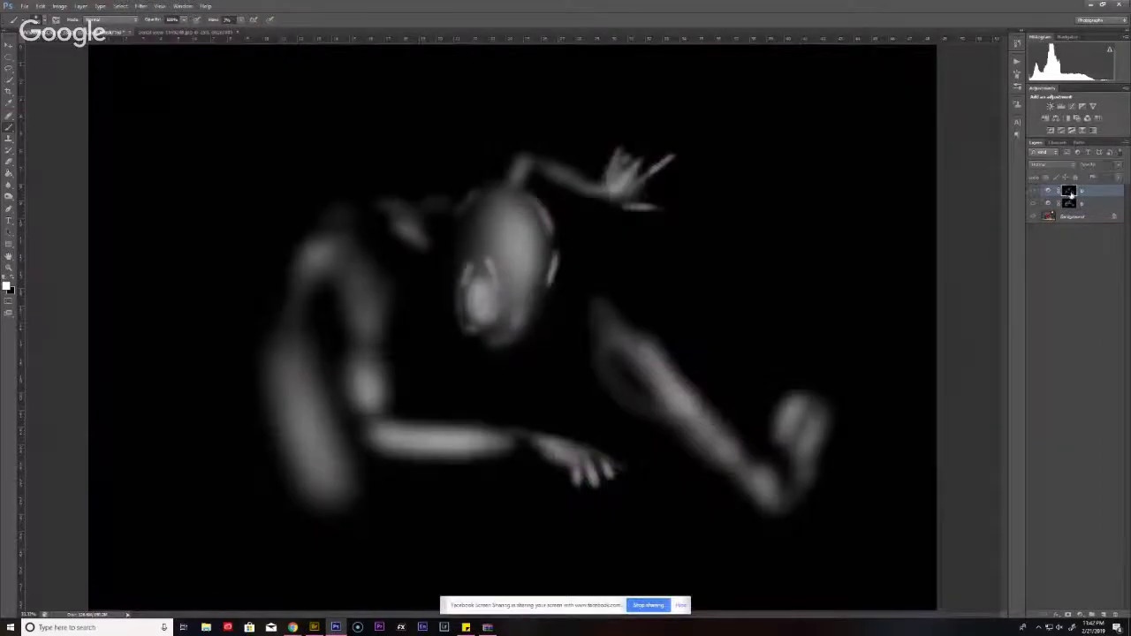
{"action": "left_click", "coordinate": [1069, 191], "text": "alt"}
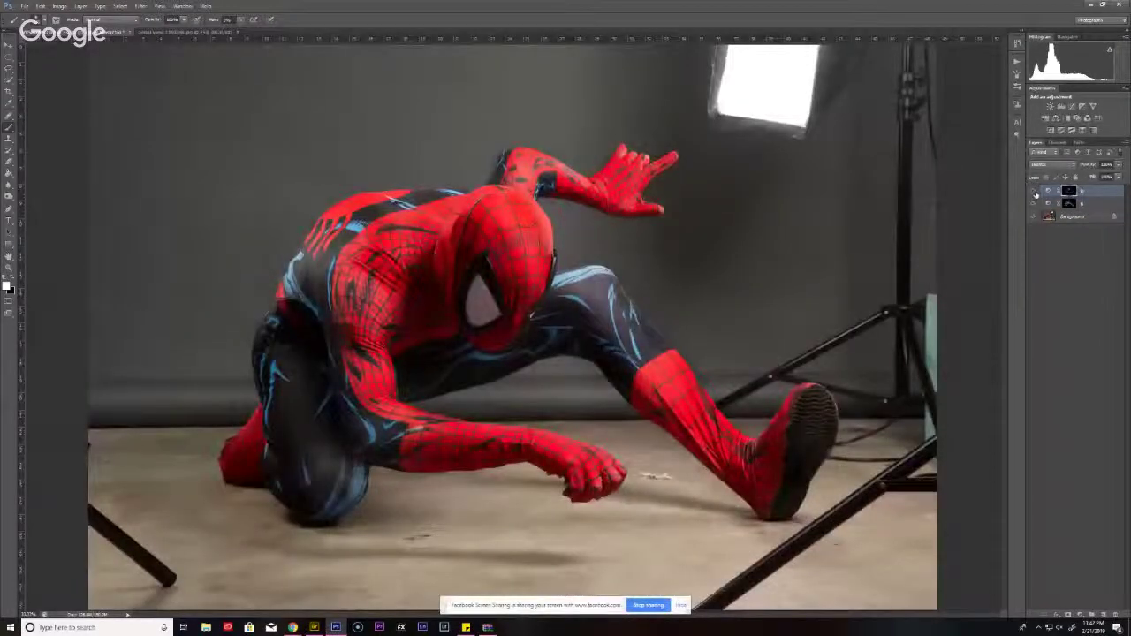
- Toggle the visibility of both Curves layers to compare the photo before and after dodging and burning
{"action": "left_click", "coordinate": [1035, 204]}
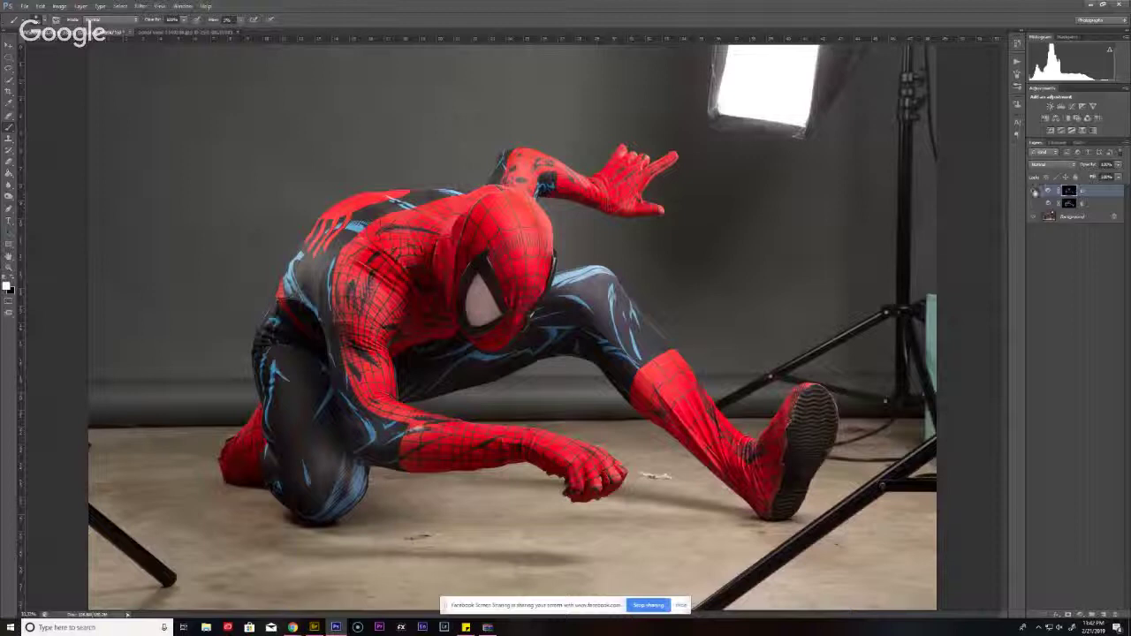
{"action": "left_click", "coordinate": [1034, 204]}
{"action": "left_click", "coordinate": [1034, 193]}
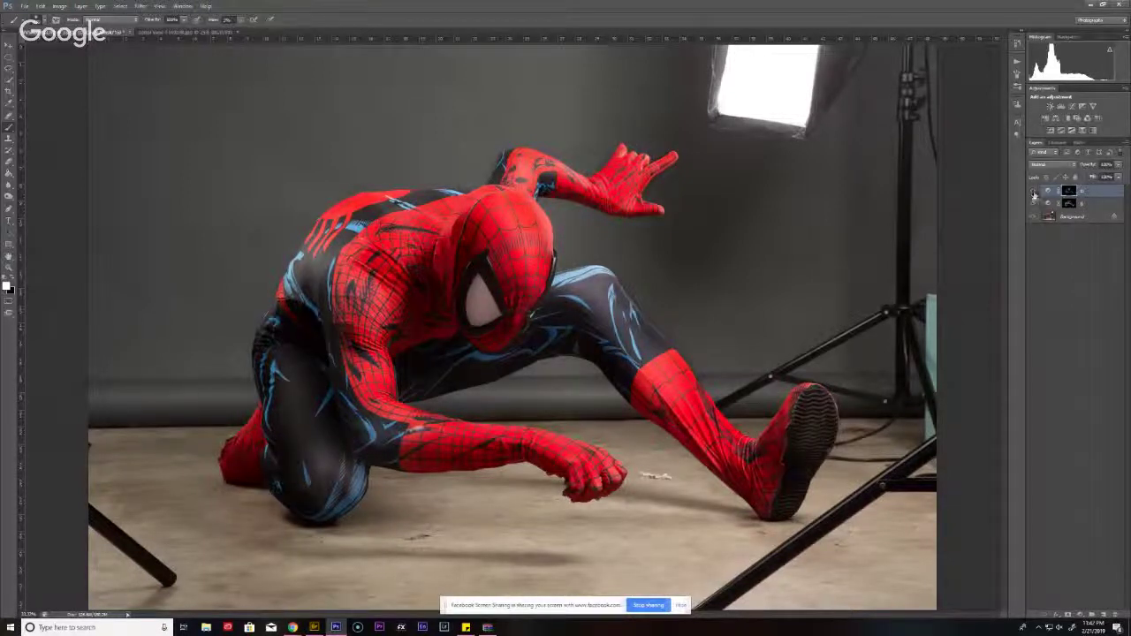
{"action": "left_click", "coordinate": [1034, 192]}
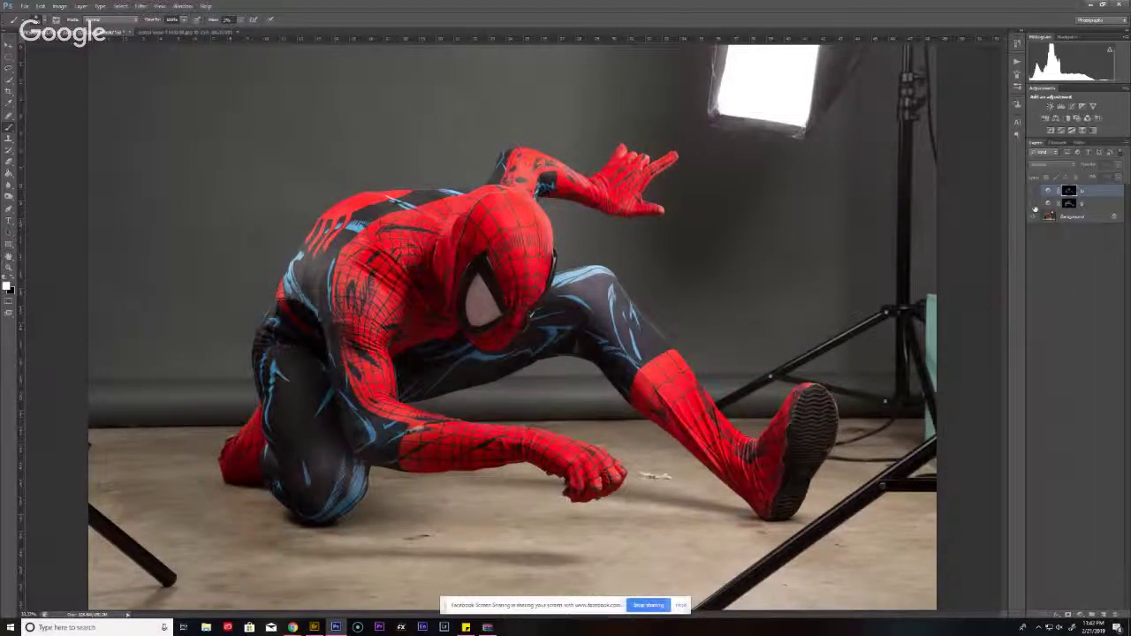
{"action": "left_click", "coordinate": [1034, 192]}
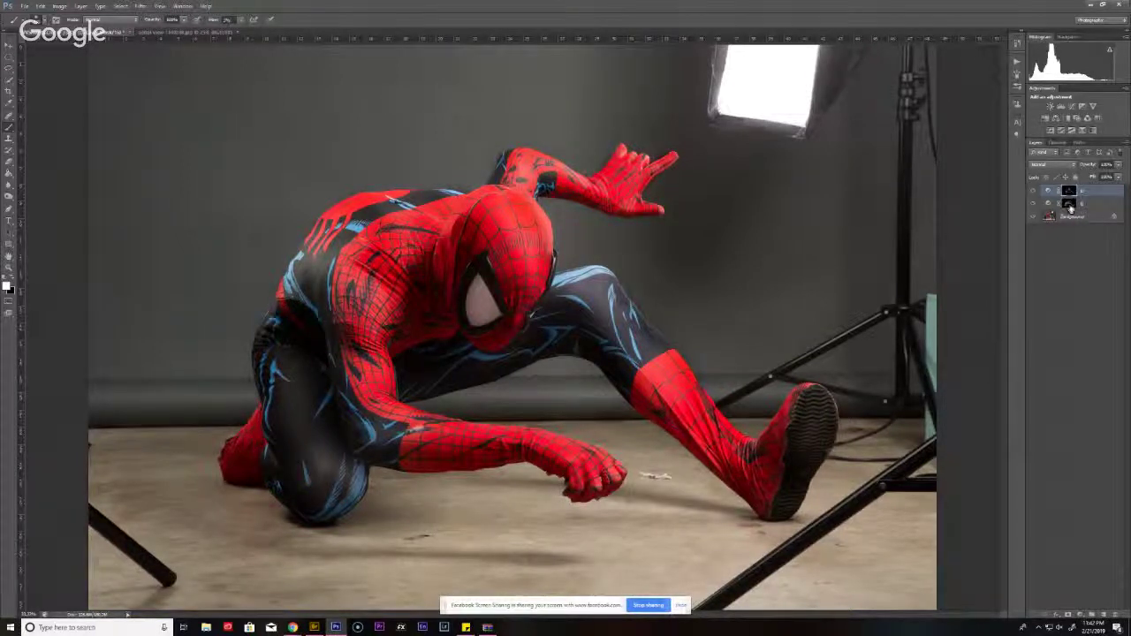
- Select the darkening Curves layer, recheck the effect by toggling layer visibility, and stamp the visible image into a new layer above it
{"action": "left_click", "coordinate": [1070, 206]}
{"action": "left_click", "coordinate": [1034, 192]}
{"action": "left_click", "coordinate": [1034, 193]}
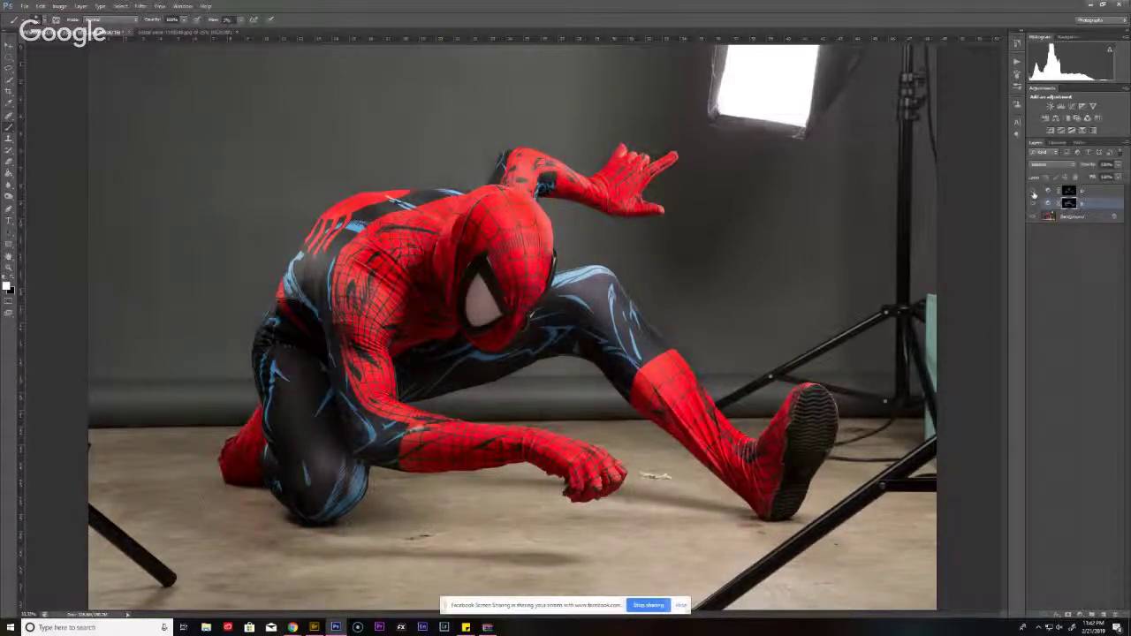
{"action": "left_click", "coordinate": [1034, 192]}
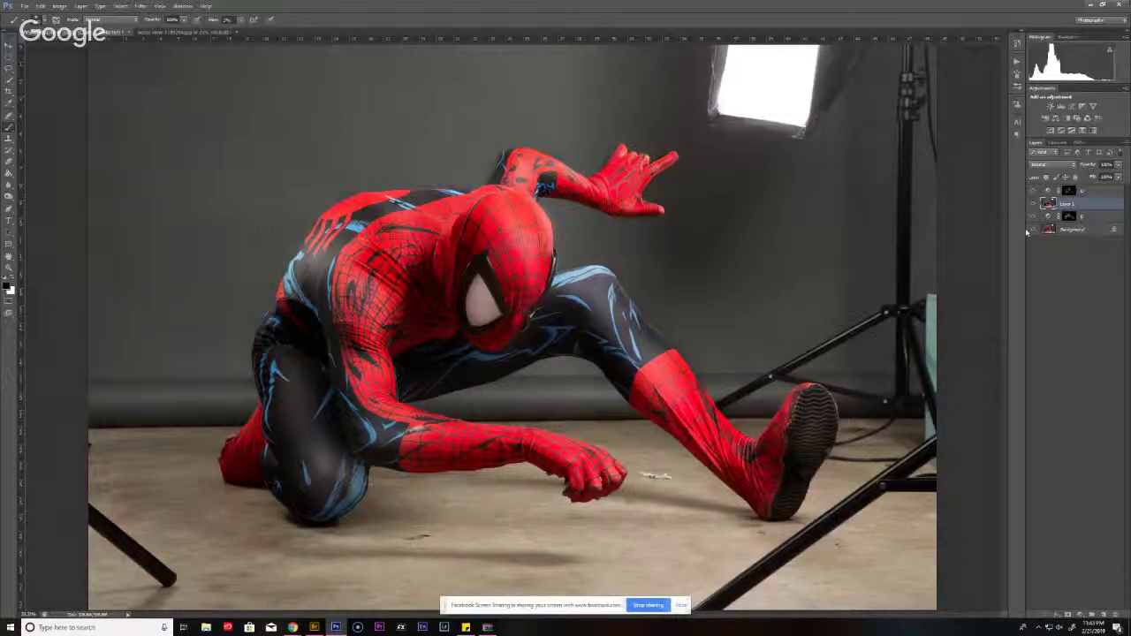
- Switch to Chrome, view the Pinterest Spider-Man reference and open the Facebook live video page
{"action": "mouse_move", "coordinate": [293, 628]}
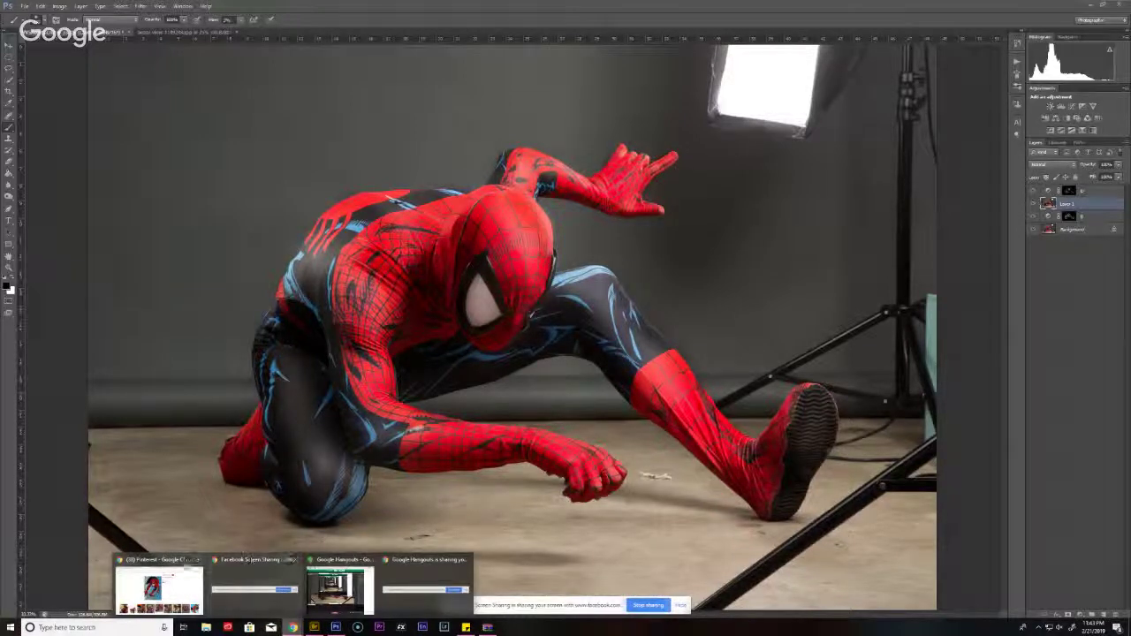
{"action": "left_click", "coordinate": [170, 563]}
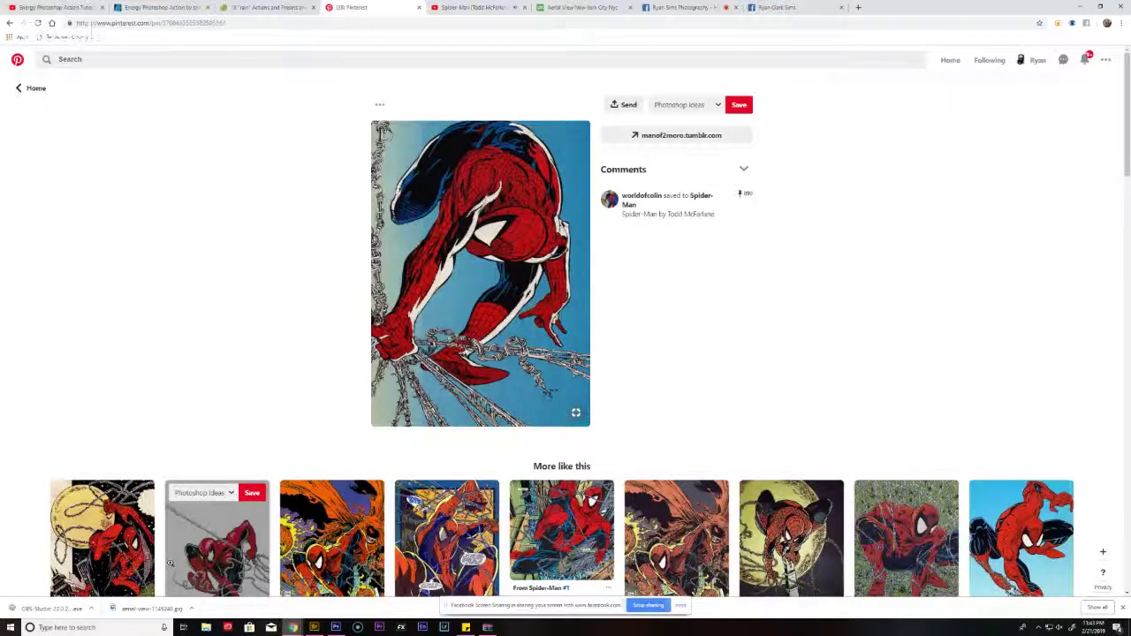
{"action": "key", "text": "ctrl+7"}
{"action": "key", "text": "ctrl+8"}
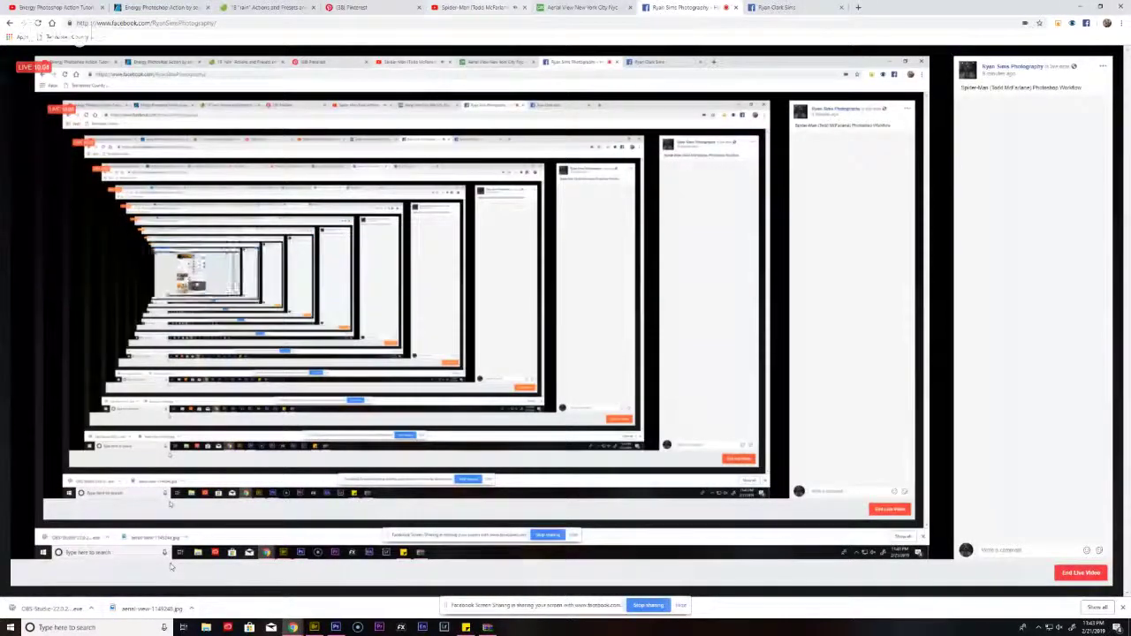
- Check the live stream on its YouTube page and in the Hangouts broadcast window, and return to Photoshop
{"action": "key", "text": "ctrl+5"}
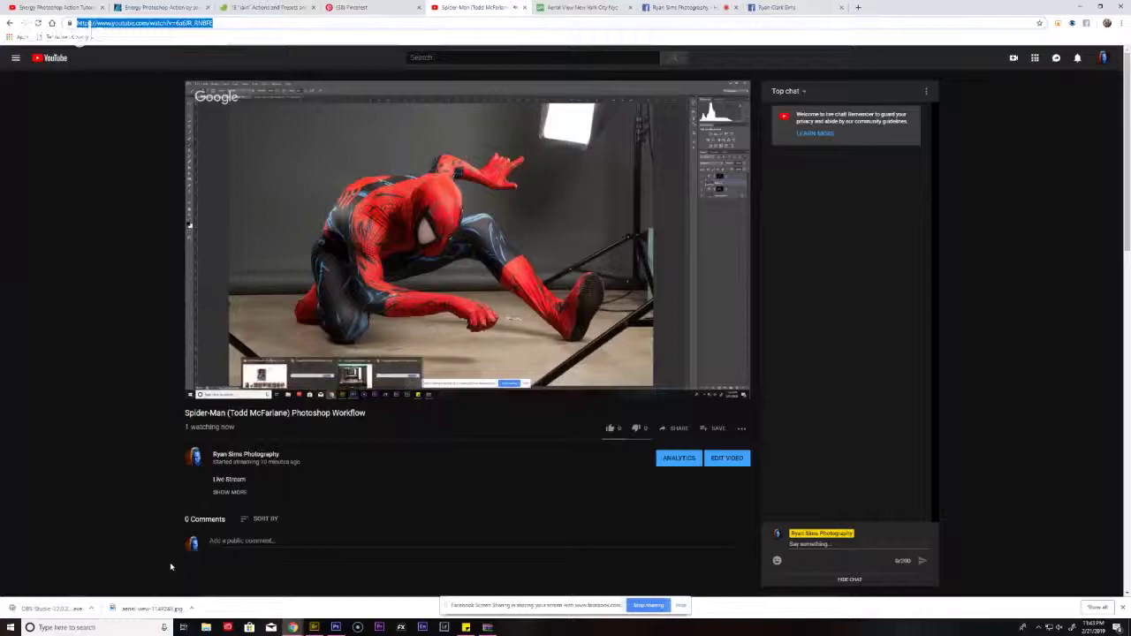
{"action": "left_click", "coordinate": [1080, 6]}
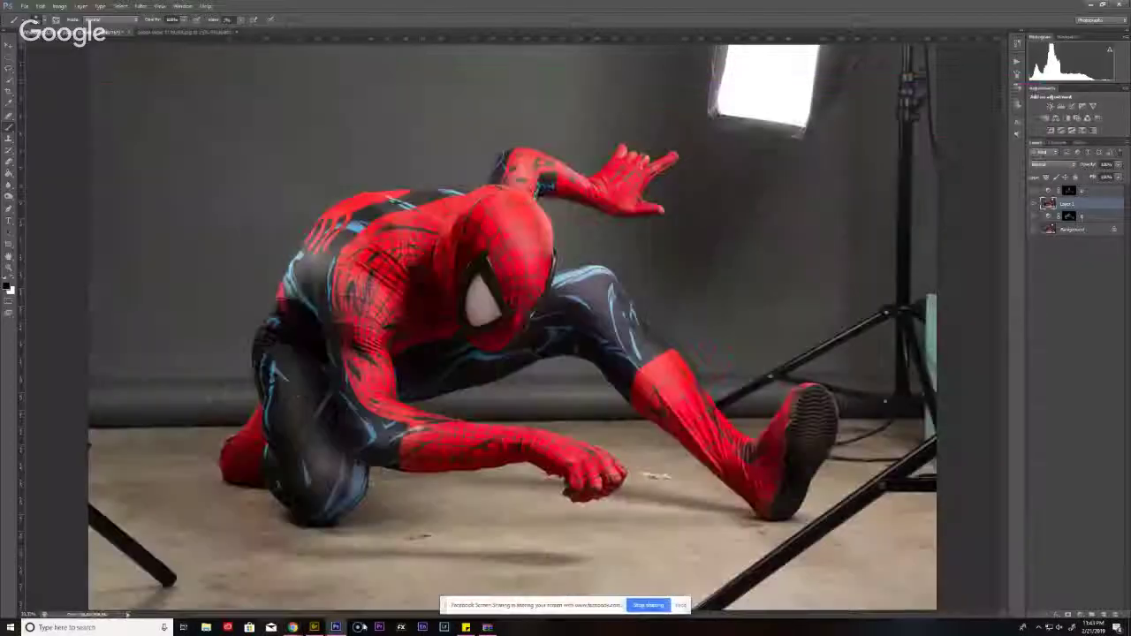
{"action": "mouse_move", "coordinate": [294, 628]}
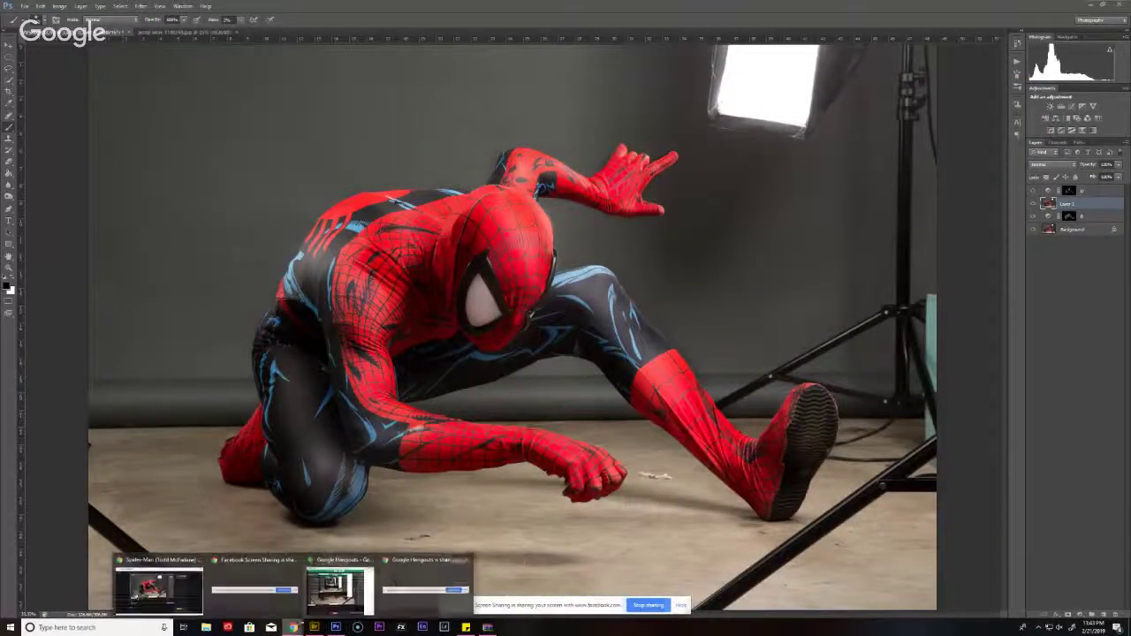
{"action": "left_click", "coordinate": [345, 558]}
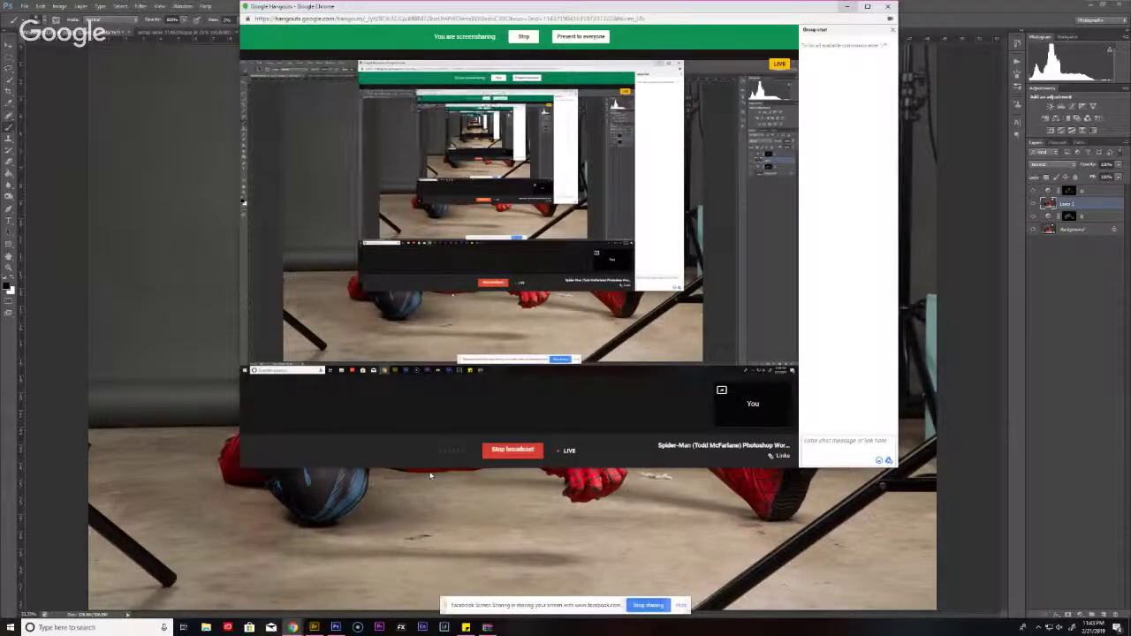
{"action": "left_click", "coordinate": [431, 475]}
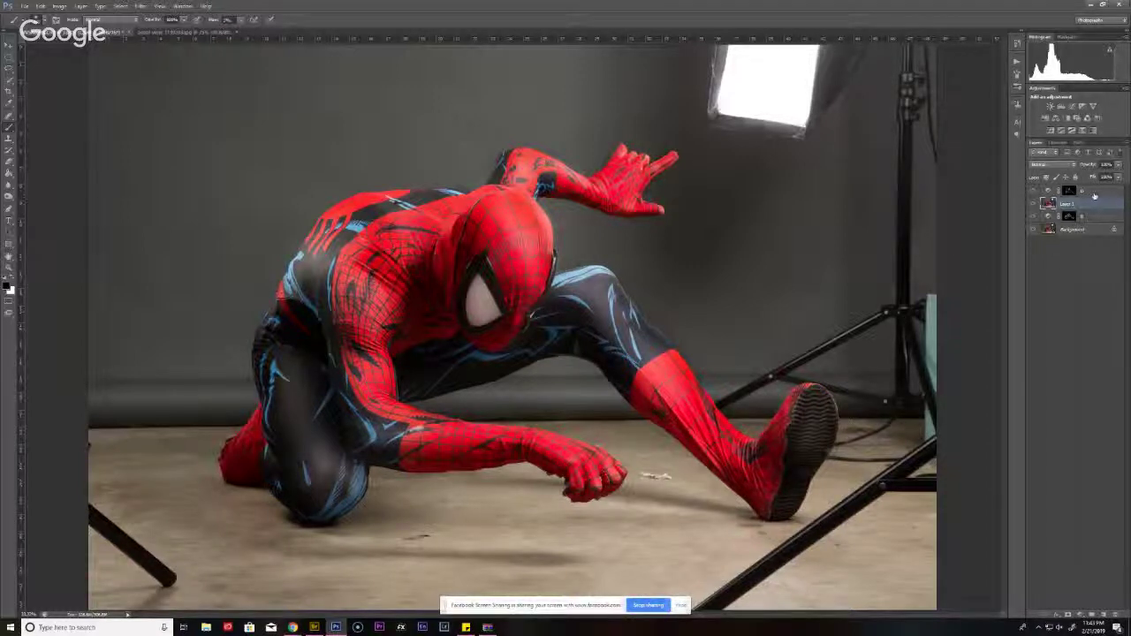
- Replace the misplaced merged layer with a new stamp of the visible image above both Curves layers, and hide all layers beneath it
{"action": "key", "text": "Delete"}
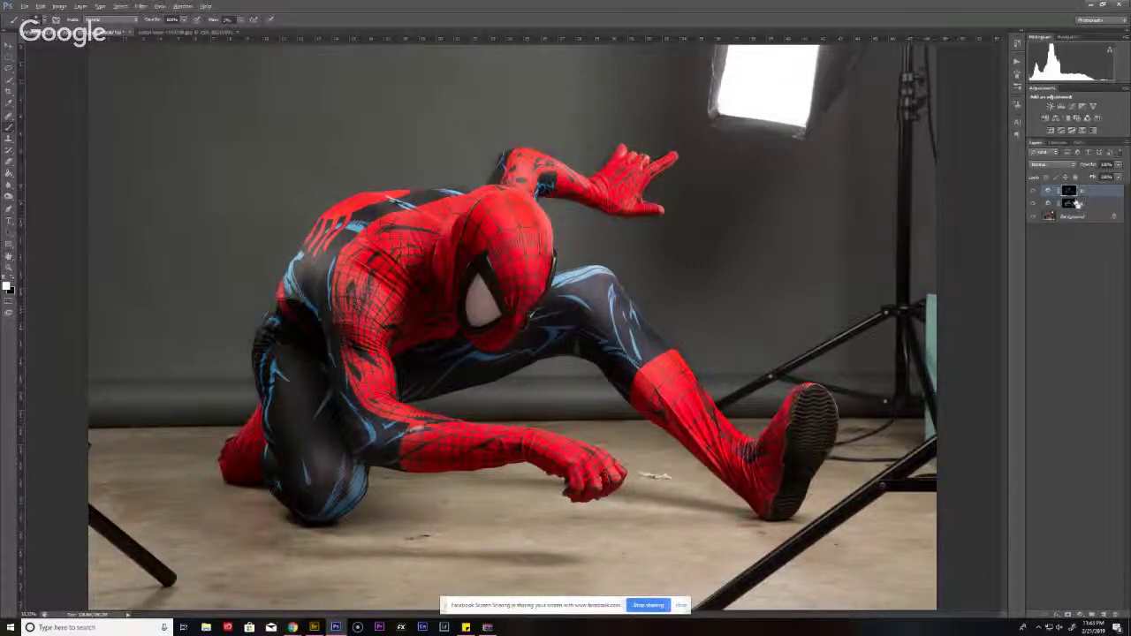
{"action": "key", "text": "ctrl+shift+alt+e"}
{"action": "key", "text": "p"}
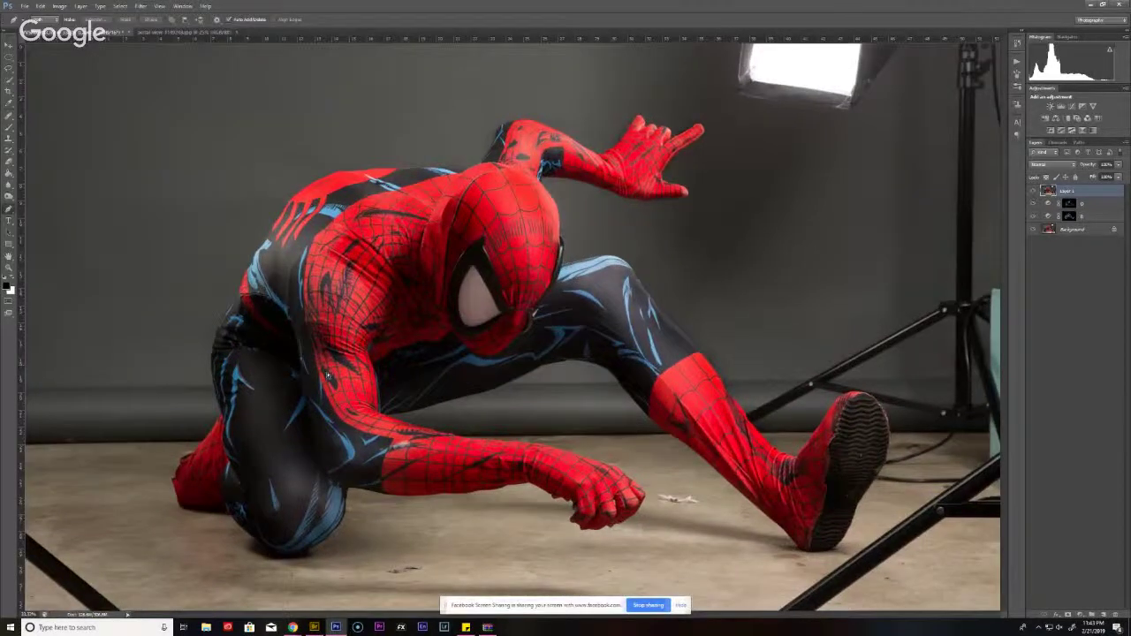
{"action": "key", "text": "ctrl+plus"}
{"action": "key", "text": "ctrl+plus"}
{"action": "left_click_drag", "start_coordinate": [1032, 203], "coordinate": [1032, 228]}
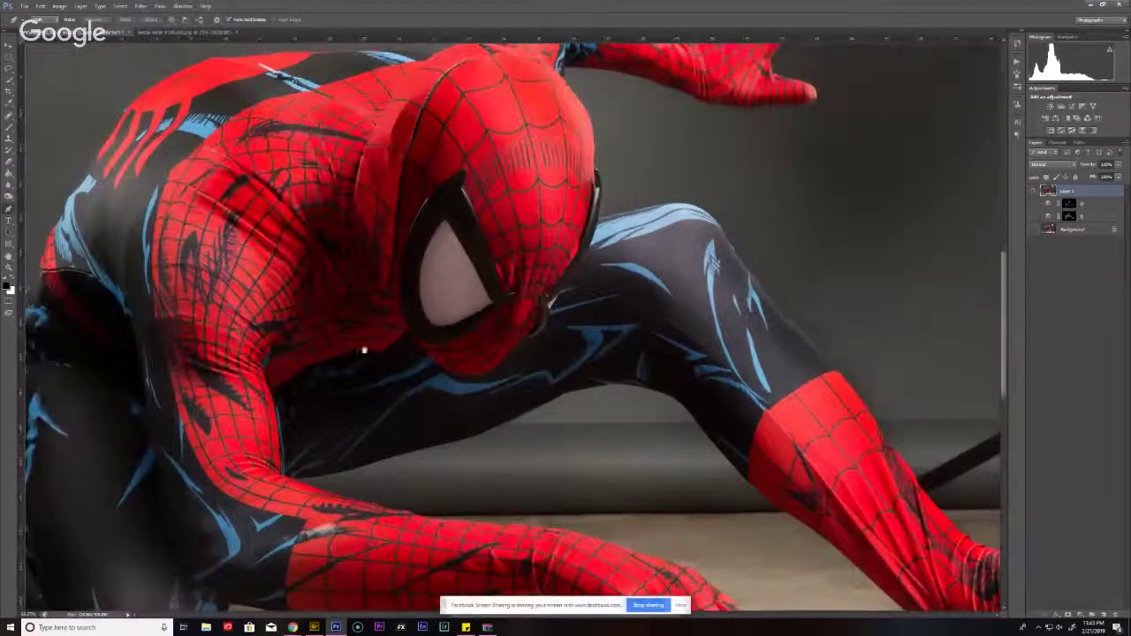
- Examine the merged image up close around the kneeling leg, the floor and the rest of the figure
{"action": "left_click_drag", "start_coordinate": [368, 337], "coordinate": [719, 112]}
{"action": "left_click_drag", "start_coordinate": [610, 231], "coordinate": [756, 79]}
{"action": "key", "text": "ctrl+plus"}
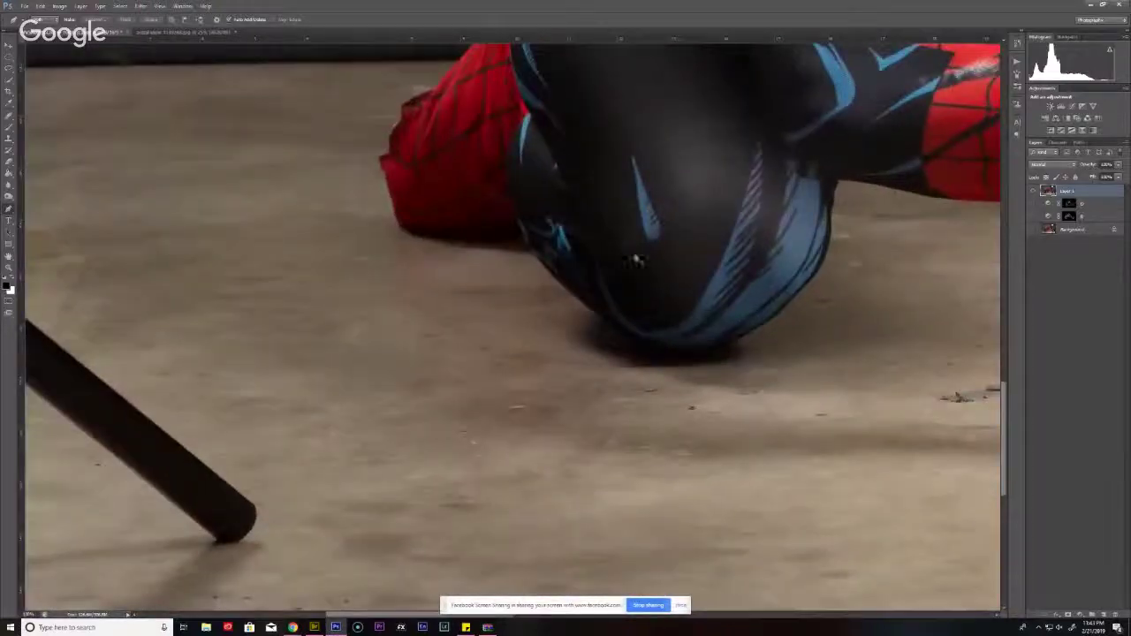
{"action": "left_click_drag", "start_coordinate": [621, 262], "coordinate": [526, 390]}
{"action": "scroll", "coordinate": [524, 392], "scroll_direction": "down", "scroll_amount": 5}
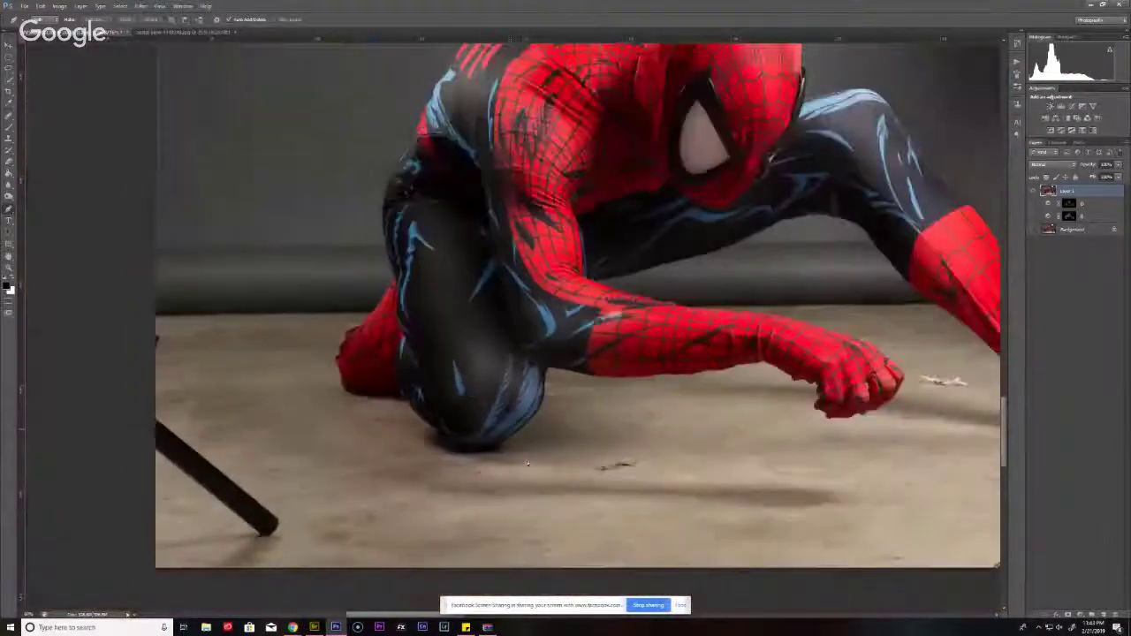
{"action": "scroll", "coordinate": [500, 466], "scroll_direction": "up", "scroll_amount": 1}
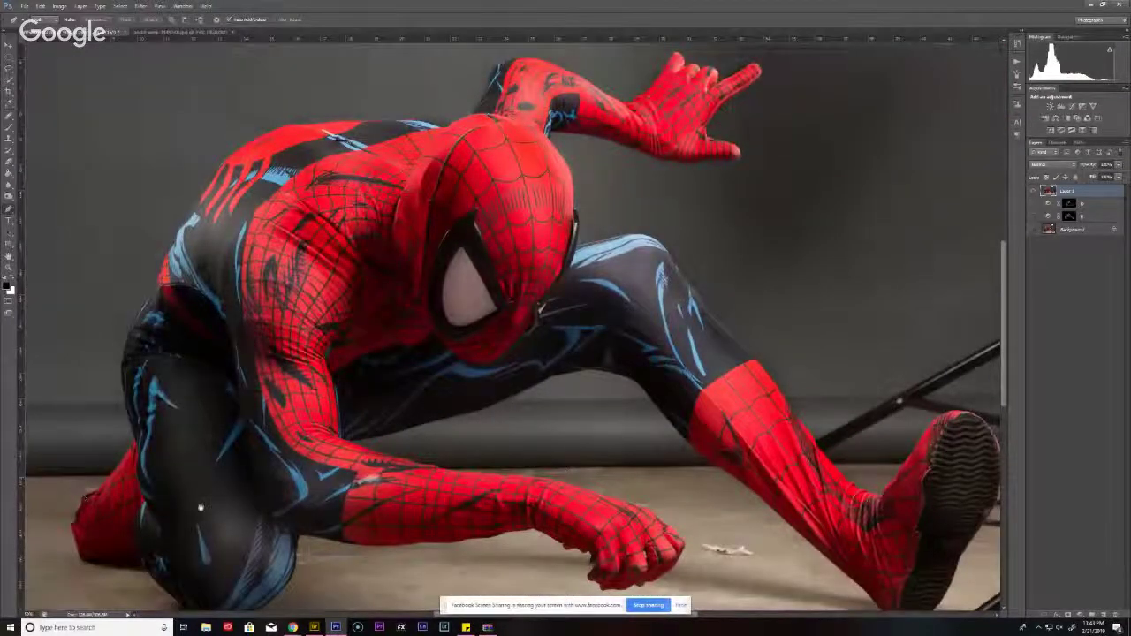
{"action": "scroll", "coordinate": [210, 432], "scroll_direction": "up", "scroll_amount": 2}
{"action": "scroll", "coordinate": [305, 296], "scroll_direction": "down", "scroll_amount": 3}
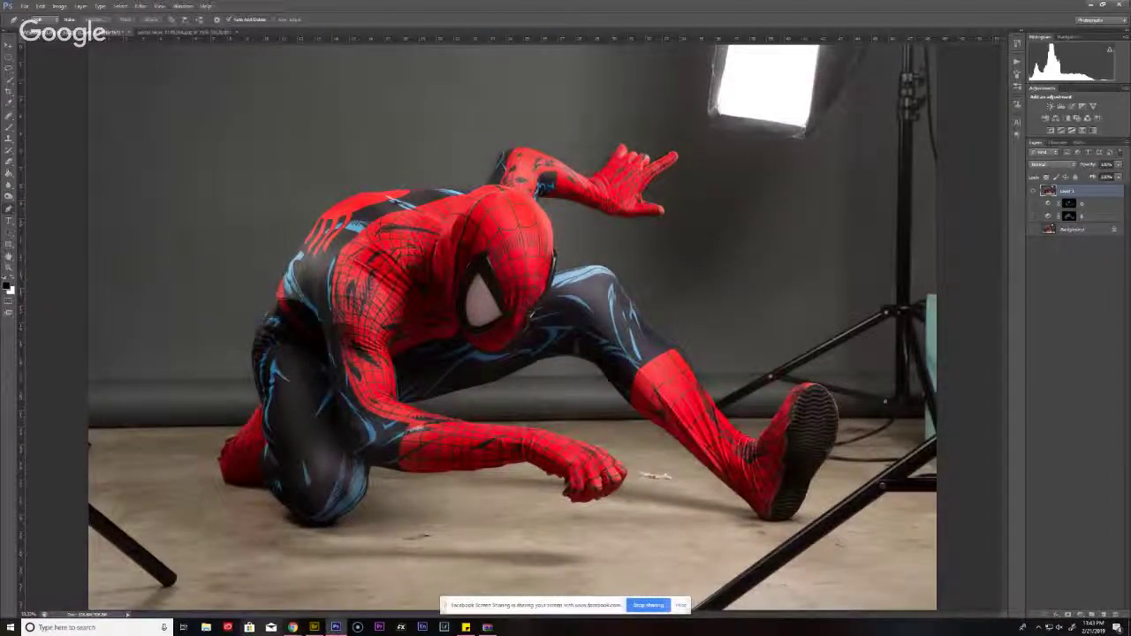
- View the Spider-Man reference on Pinterest in Chrome and return to Photoshop
{"action": "mouse_move", "coordinate": [293, 626]}
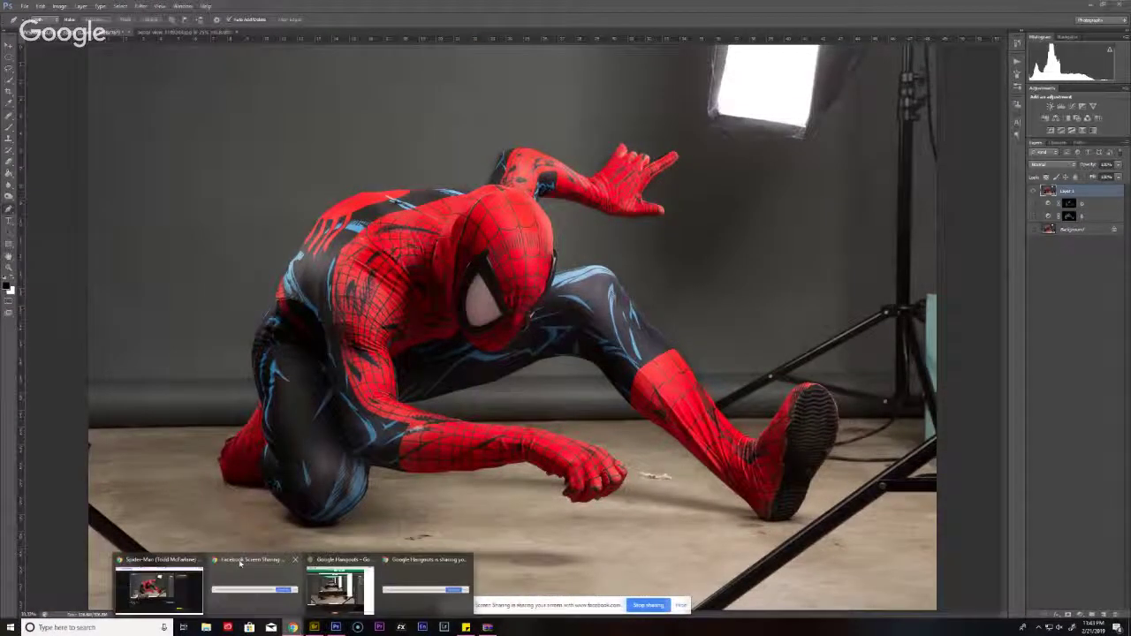
{"action": "left_click", "coordinate": [168, 567]}
{"action": "key", "text": "ctrl+shift+Tab"}
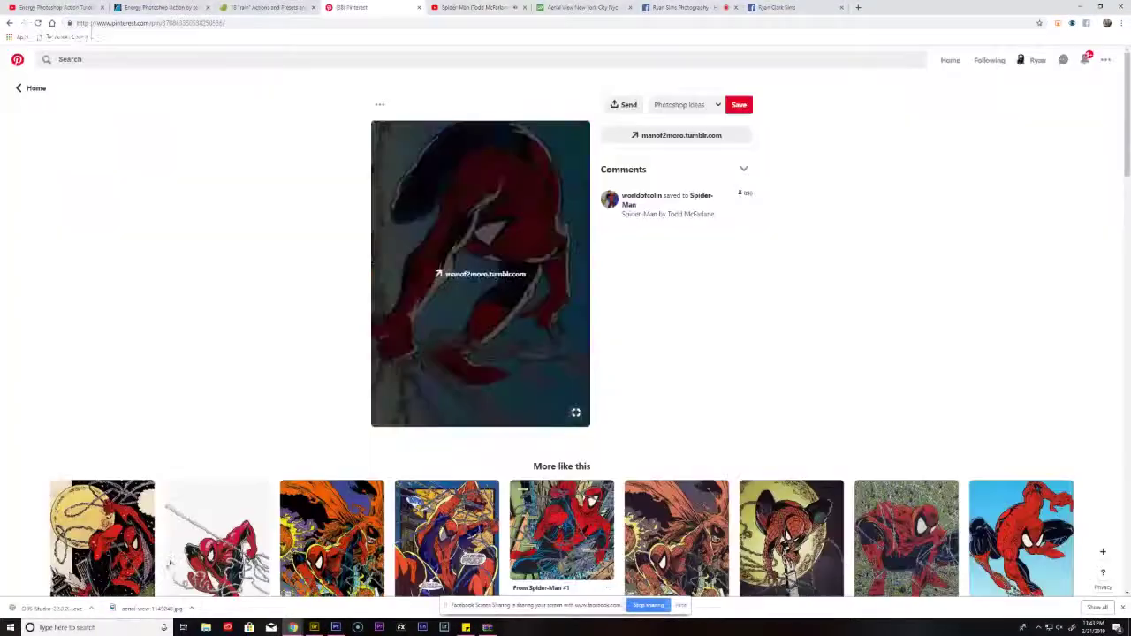
{"action": "left_click", "coordinate": [1080, 6]}
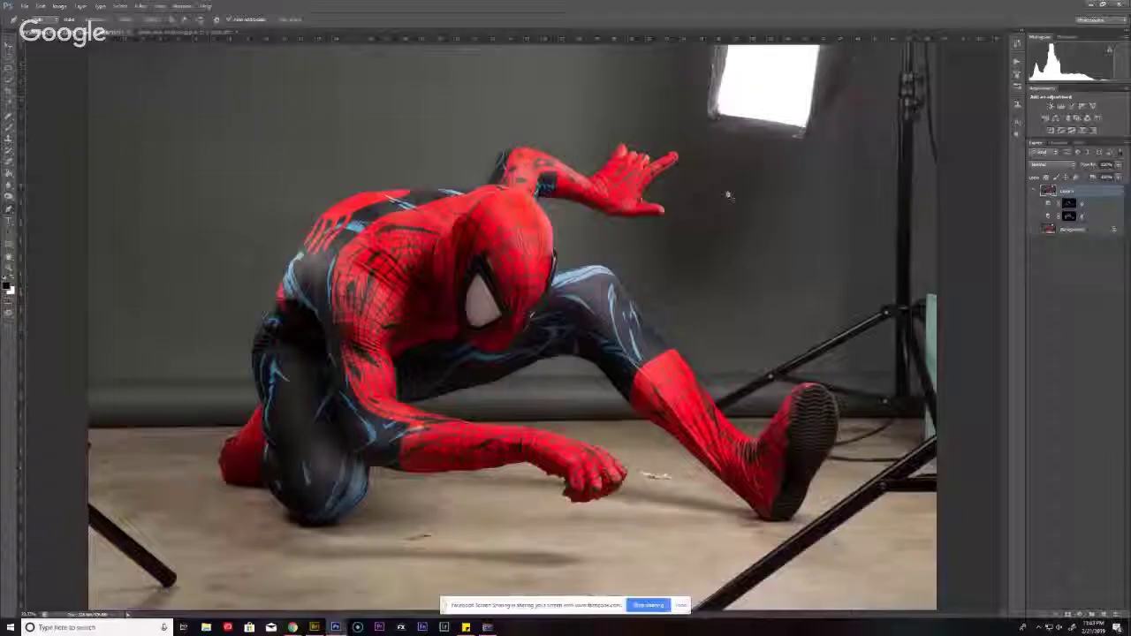
- Start a Pen tool path under the kneeling knee and trace its lower edge around toward the calf
{"action": "key", "text": "ctrl+plus"}
{"action": "key", "text": "ctrl+plus"}
{"action": "key", "text": "ctrl+plus"}
{"action": "left_click_drag", "start_coordinate": [384, 335], "coordinate": [671, 36]}
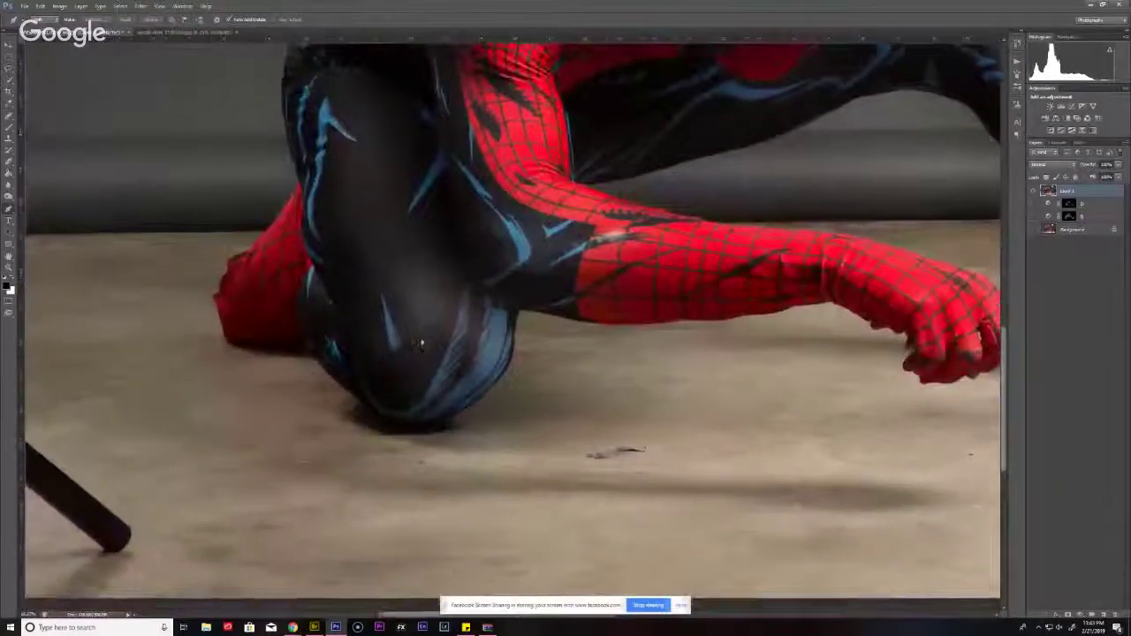
{"action": "scroll", "coordinate": [422, 345], "scroll_direction": "up", "scroll_amount": 6}
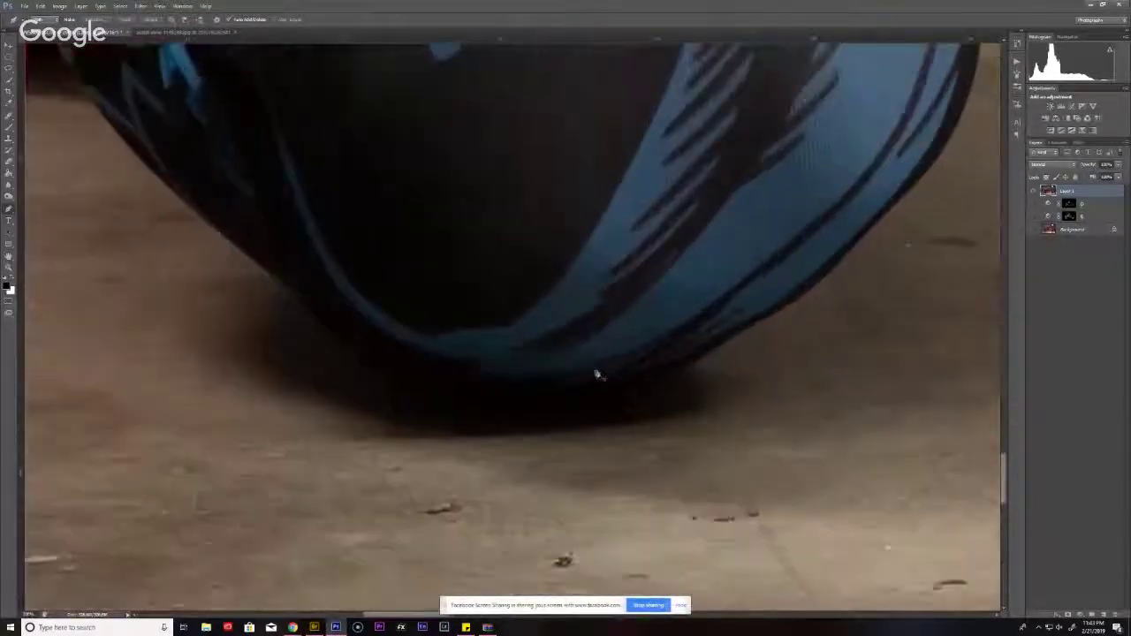
{"action": "scroll", "coordinate": [672, 392], "scroll_direction": "up", "scroll_amount": 2}
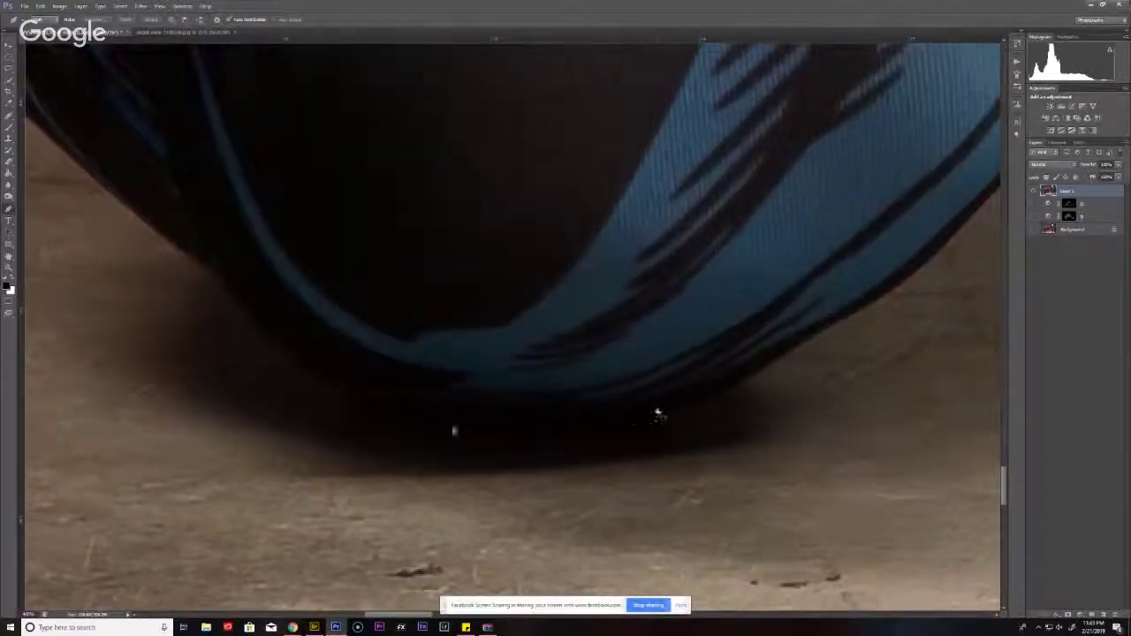
{"action": "left_click", "coordinate": [658, 413]}
{"action": "left_click_drag", "start_coordinate": [419, 412], "coordinate": [370, 399]}
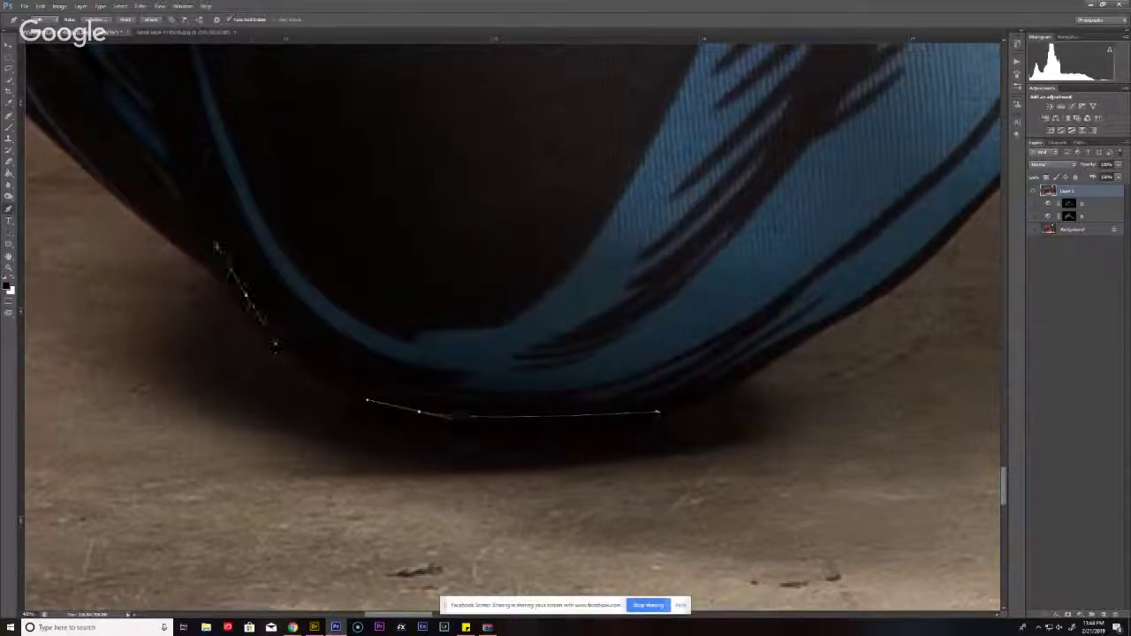
{"action": "left_click_drag", "start_coordinate": [218, 248], "coordinate": [414, 518]}
{"action": "key", "text": "space"}
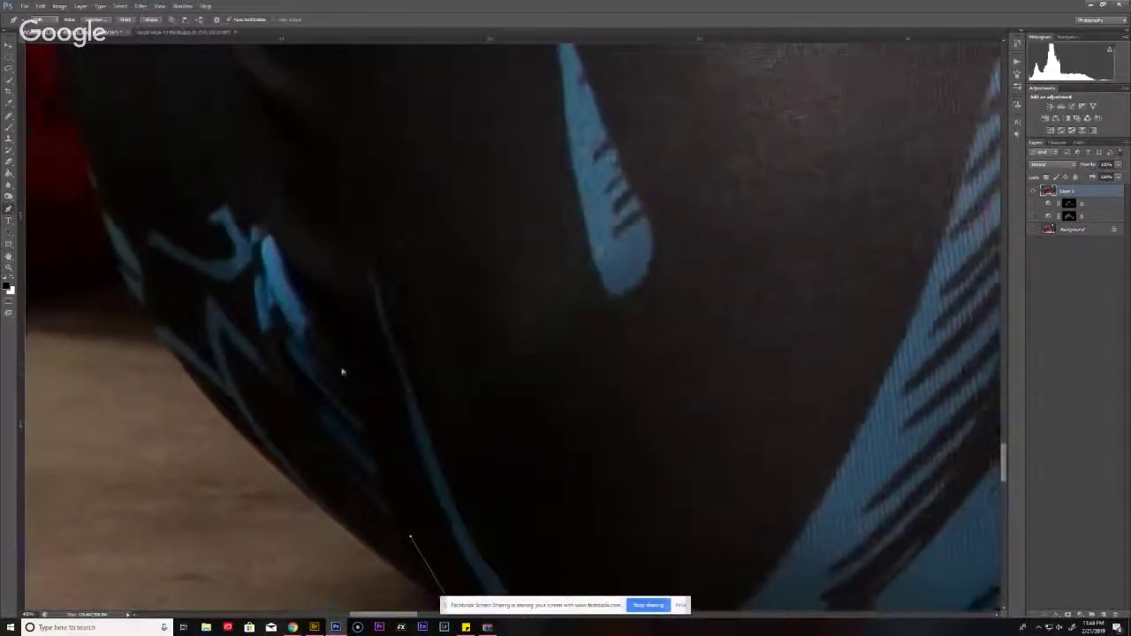
{"action": "scroll", "coordinate": [343, 372], "scroll_direction": "down", "scroll_amount": 5}
{"action": "scroll", "coordinate": [389, 216], "scroll_direction": "up", "scroll_amount": 3}
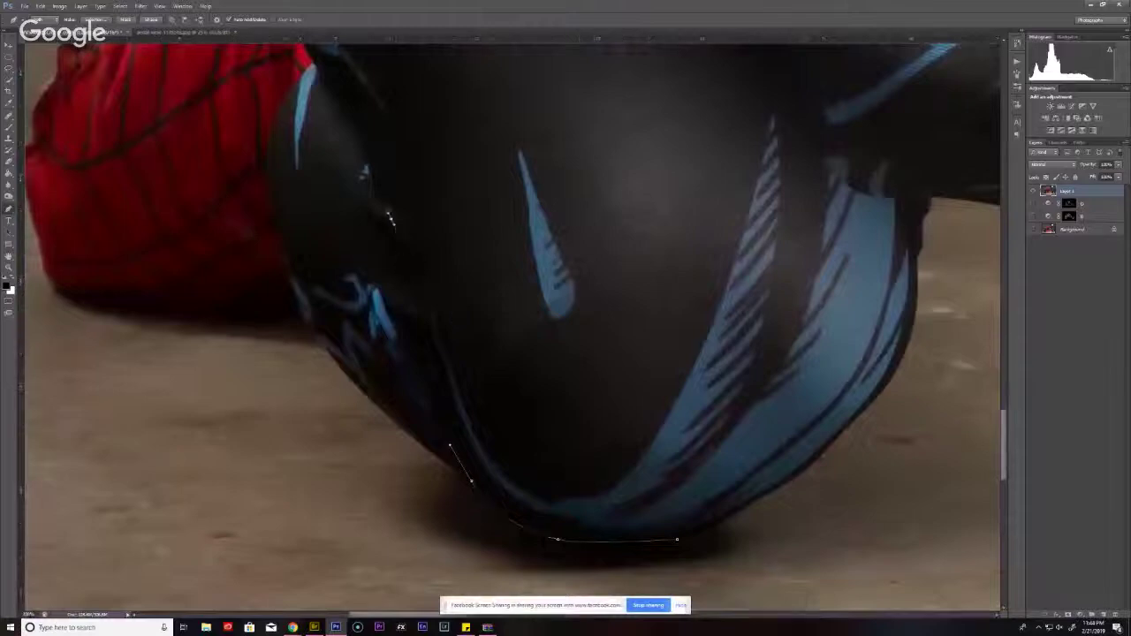
- Continue the path up the crease between calf and thigh and past the red boot of the kneeling leg
{"action": "left_click_drag", "start_coordinate": [388, 214], "coordinate": [451, 432]}
{"action": "key", "text": "space"}
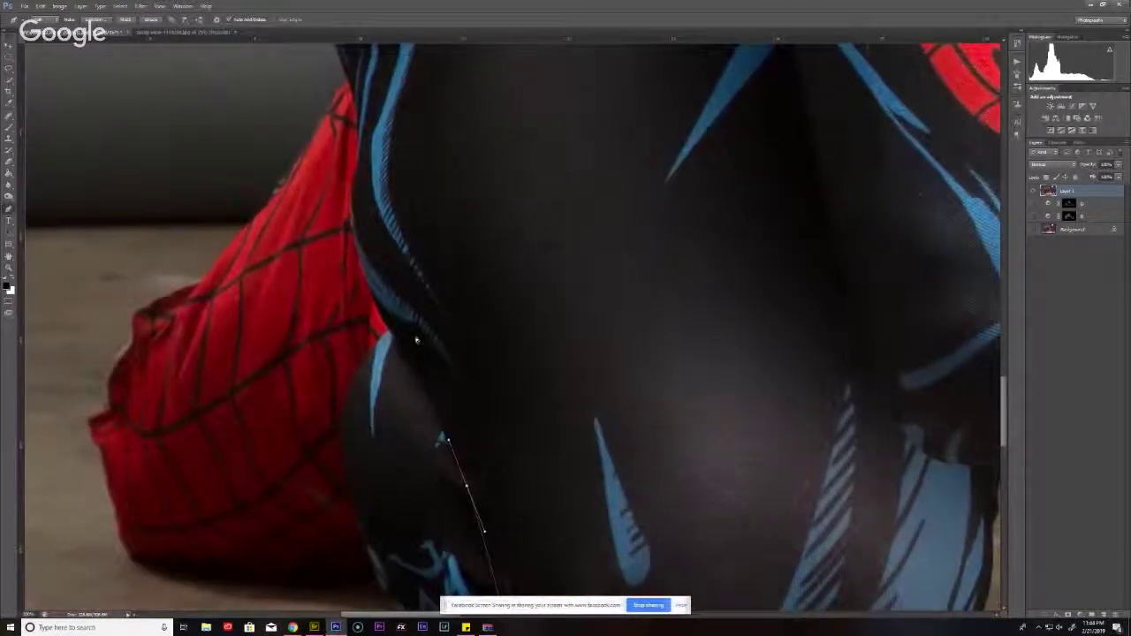
{"action": "scroll", "coordinate": [417, 339], "scroll_direction": "down", "scroll_amount": 5}
{"action": "scroll", "coordinate": [208, 421], "scroll_direction": "up", "scroll_amount": 4}
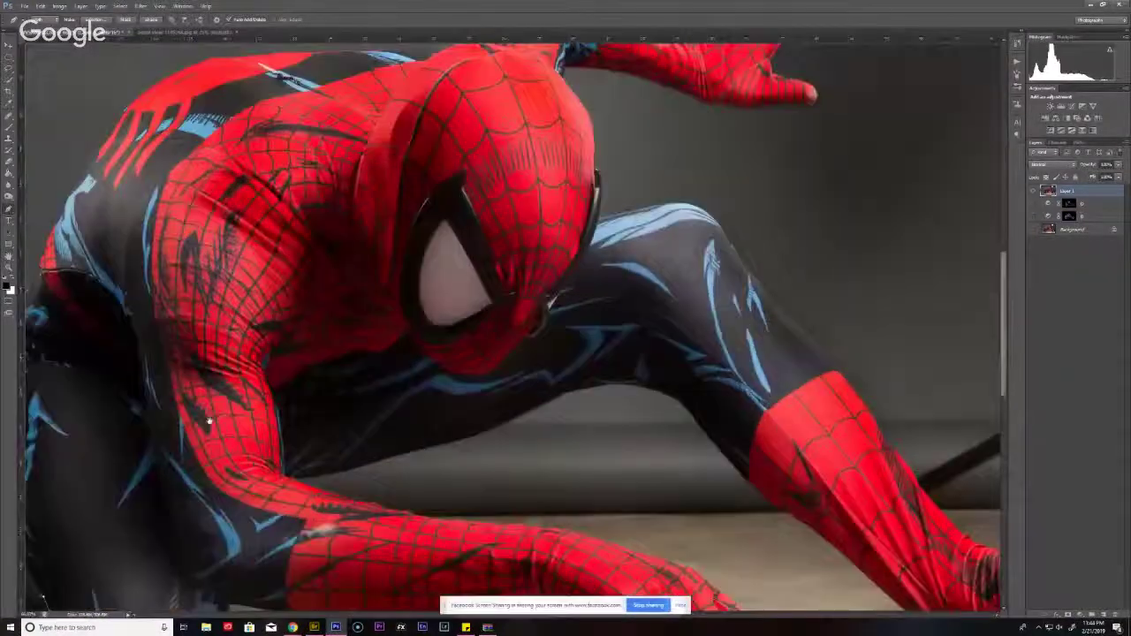
{"action": "left_click_drag", "start_coordinate": [210, 420], "coordinate": [609, 228]}
{"action": "scroll", "coordinate": [508, 339], "scroll_direction": "up", "scroll_amount": 5}
{"action": "left_click_drag", "start_coordinate": [413, 311], "coordinate": [530, 469]}
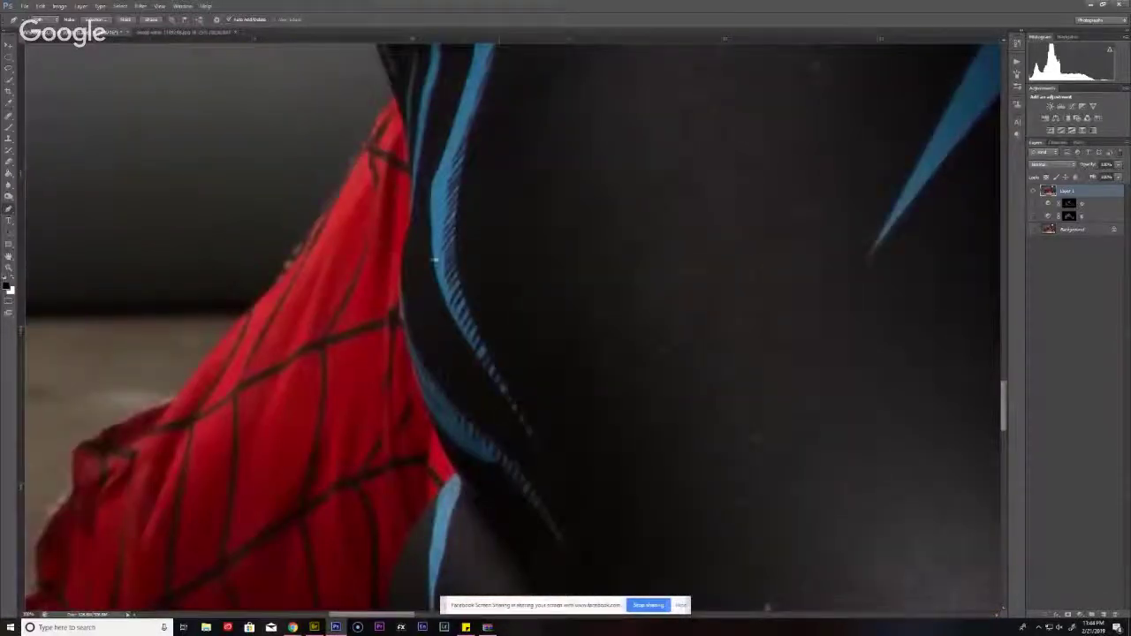
{"action": "left_click_drag", "start_coordinate": [434, 230], "coordinate": [506, 443]}
{"action": "left_click_drag", "start_coordinate": [469, 320], "coordinate": [485, 395]}
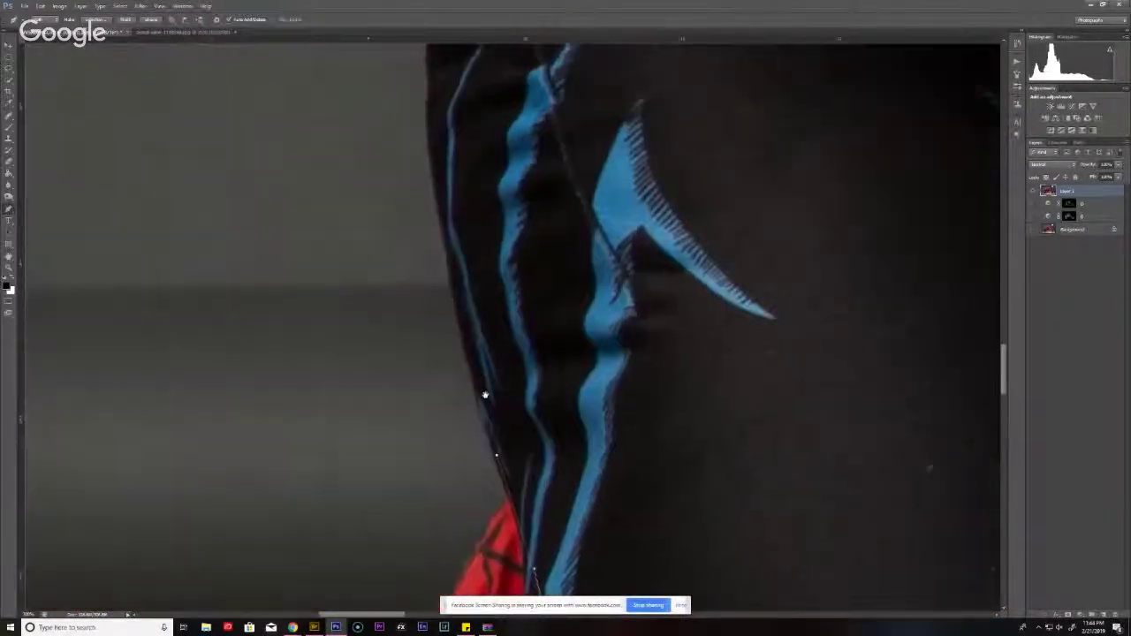
- Extend the path along the outer edge of the kneeling thigh against the backdrop to the hip crease
{"action": "left_click_drag", "start_coordinate": [459, 305], "coordinate": [449, 259]}
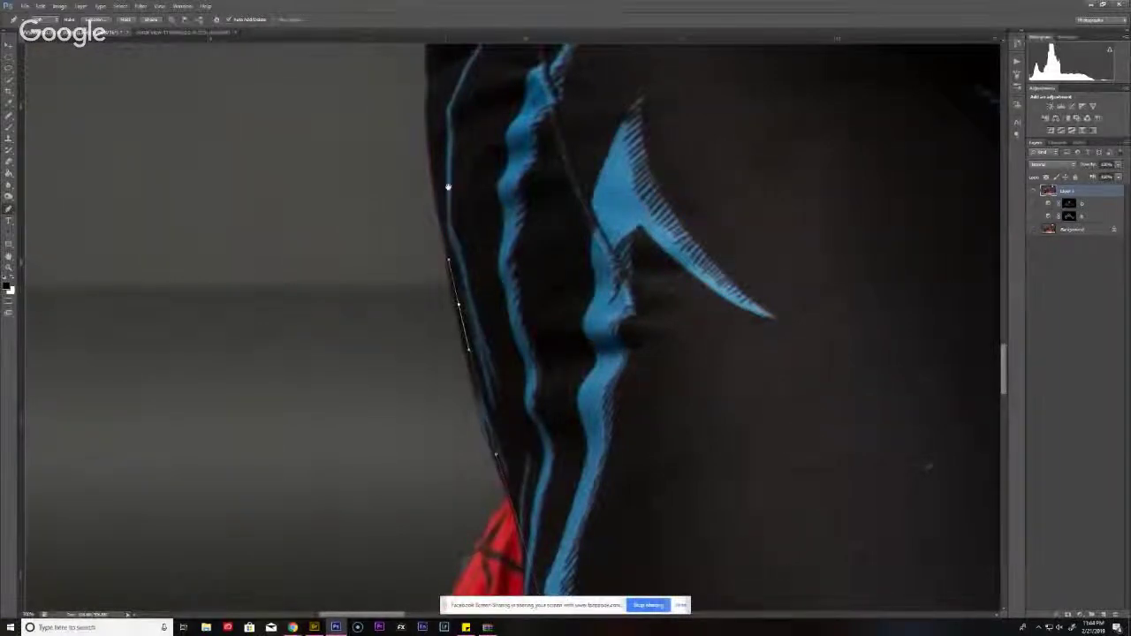
{"action": "left_click_drag", "start_coordinate": [448, 187], "coordinate": [472, 388]}
{"action": "left_click_drag", "start_coordinate": [455, 326], "coordinate": [454, 290]}
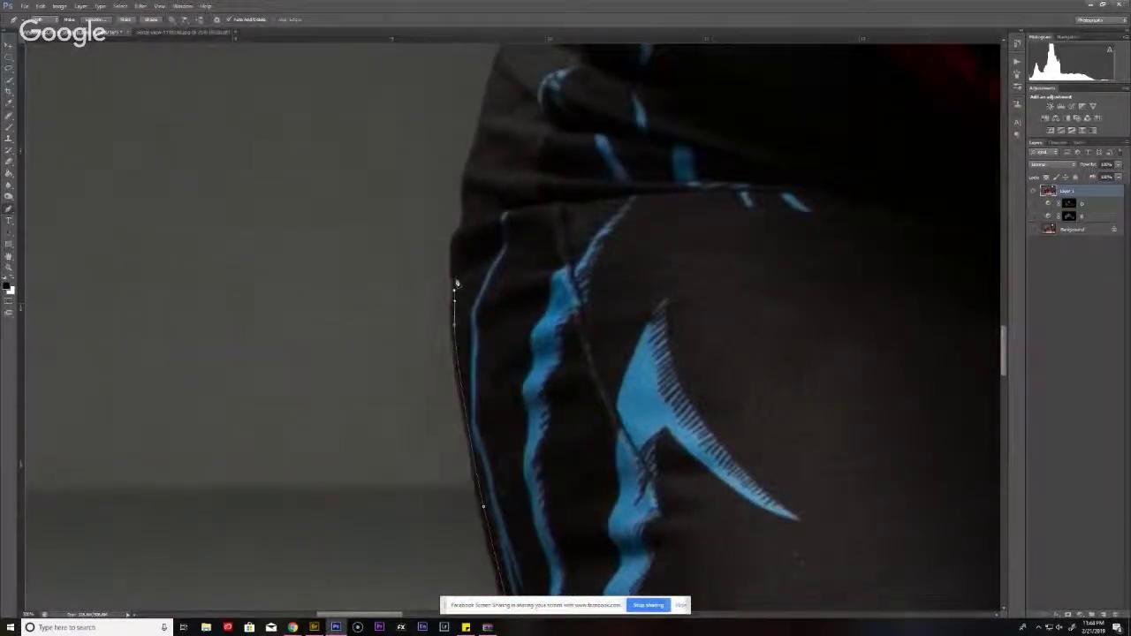
{"action": "left_click_drag", "start_coordinate": [456, 246], "coordinate": [481, 320]}
{"action": "left_click", "coordinate": [464, 221]}
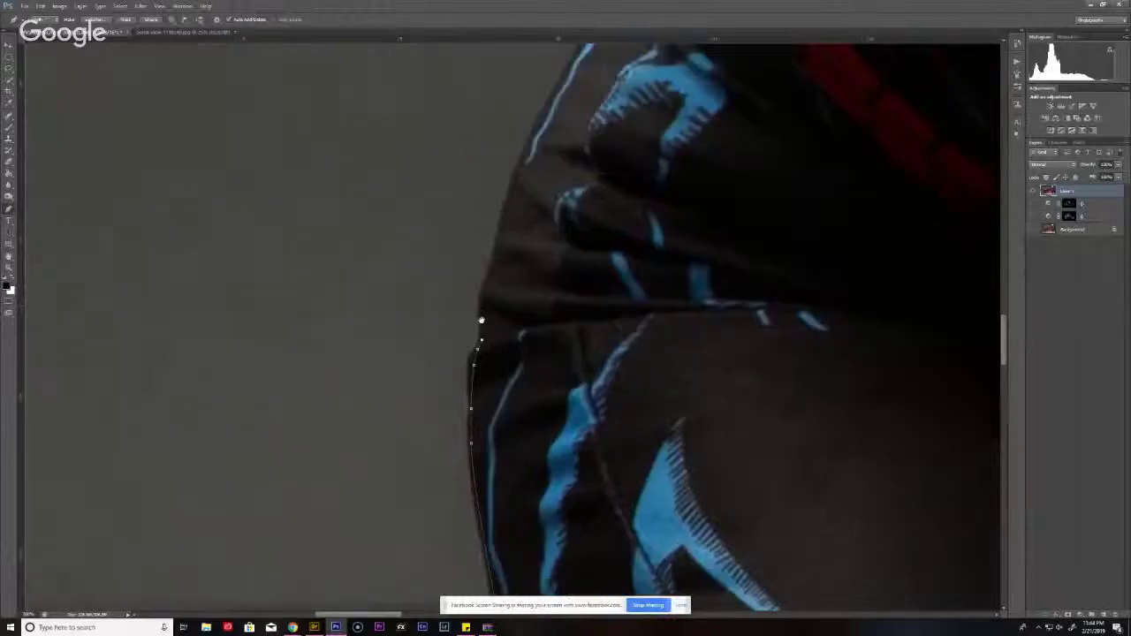
{"action": "key", "text": "ctrl+plus"}
{"action": "key", "text": "ctrl+plus"}
- Trace the path along the folded dark fabric at the hip and beside the blue stripe up to the red panel
{"action": "left_click_drag", "start_coordinate": [445, 279], "coordinate": [441, 454]}
{"action": "left_click", "coordinate": [462, 236]}
{"action": "left_click", "coordinate": [477, 175]}
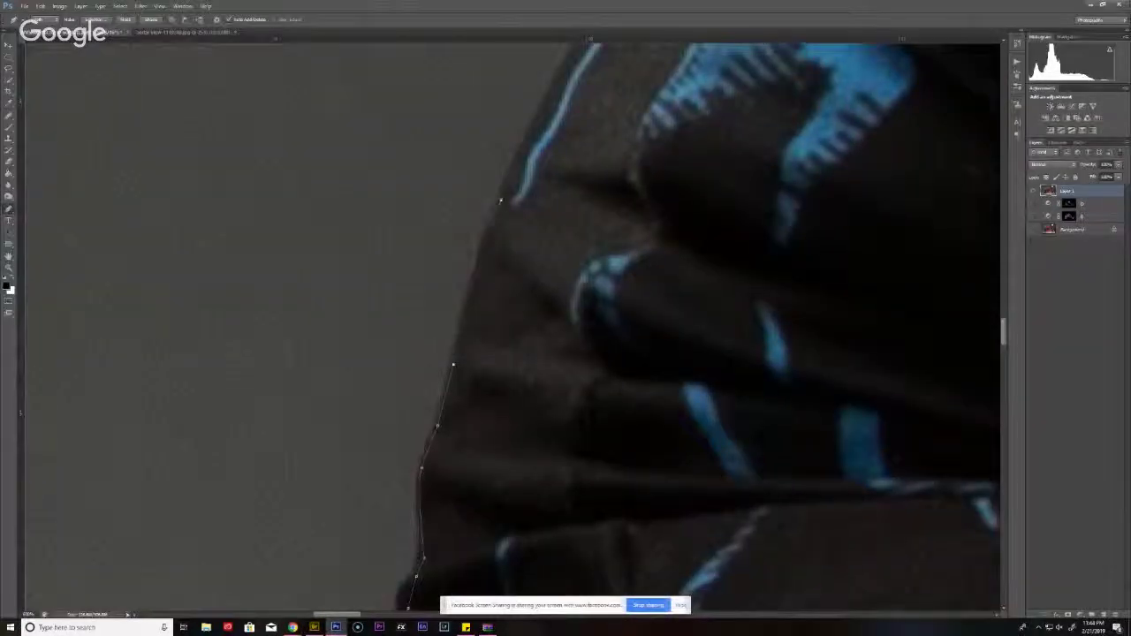
{"action": "left_click_drag", "start_coordinate": [501, 201], "coordinate": [514, 169]}
{"action": "left_click_drag", "start_coordinate": [538, 114], "coordinate": [456, 295]}
{"action": "left_click_drag", "start_coordinate": [523, 182], "coordinate": [449, 299]}
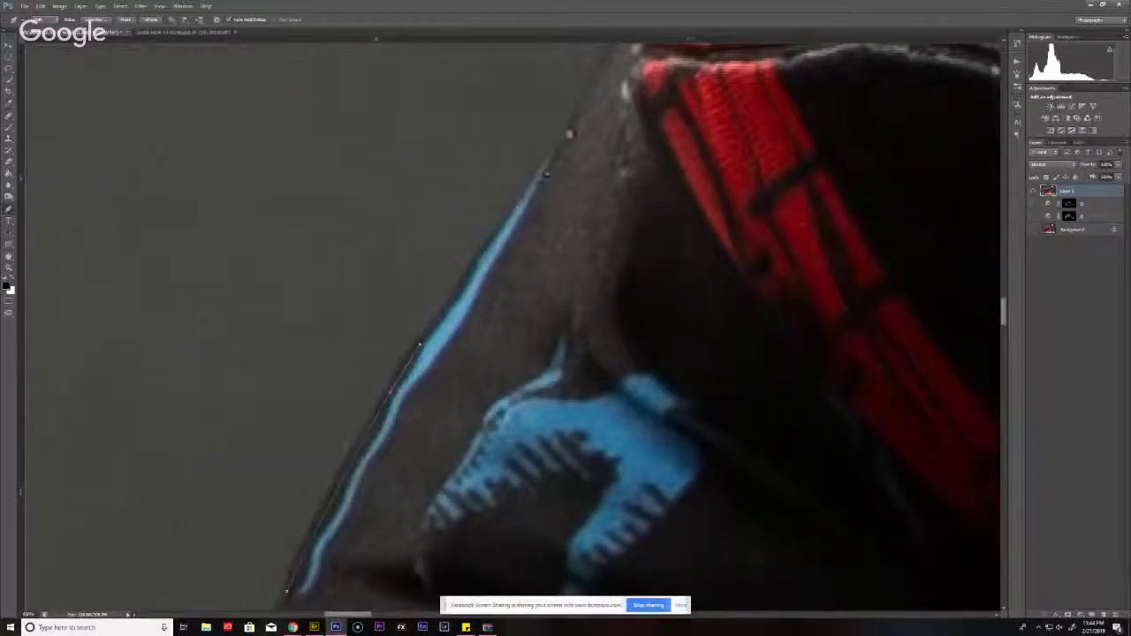
{"action": "left_click_drag", "start_coordinate": [570, 134], "coordinate": [468, 346]}
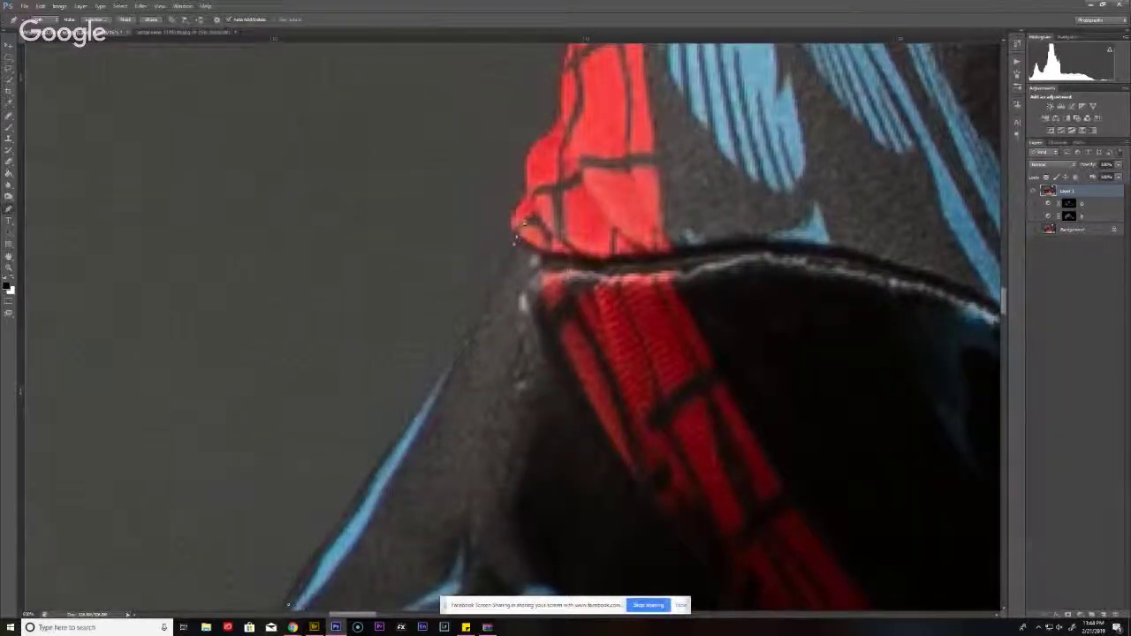
- Extend the Pen path up the red webbed side panel and along the blue streaks at the waist to the dark fabric above
{"action": "left_click_drag", "start_coordinate": [528, 187], "coordinate": [516, 281]}
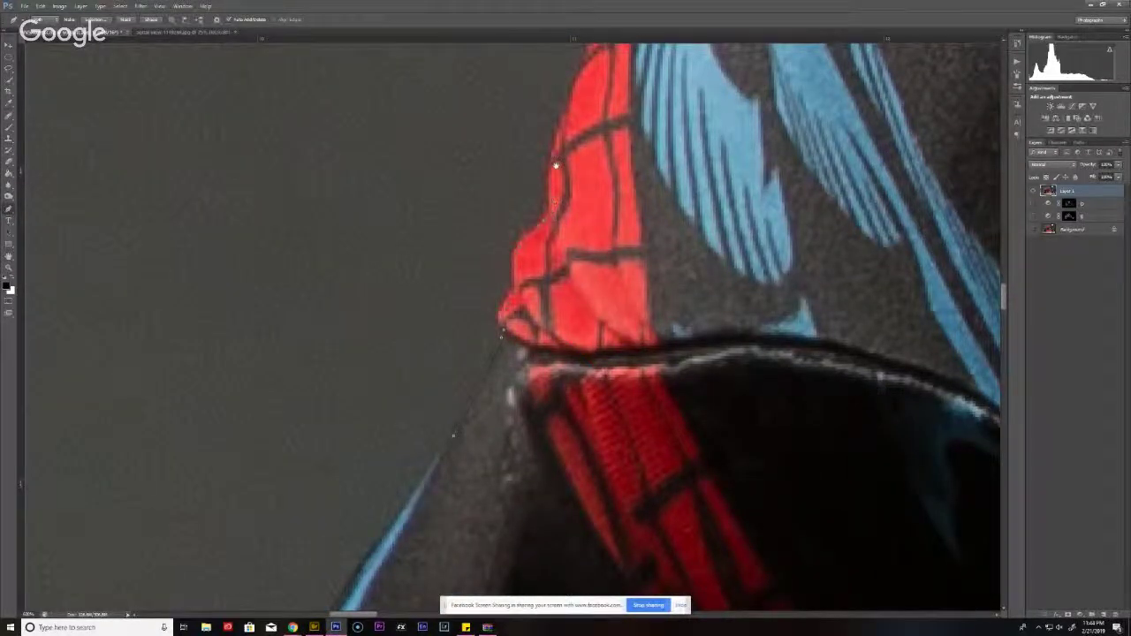
{"action": "scroll", "coordinate": [561, 182], "scroll_direction": "up", "scroll_amount": 5}
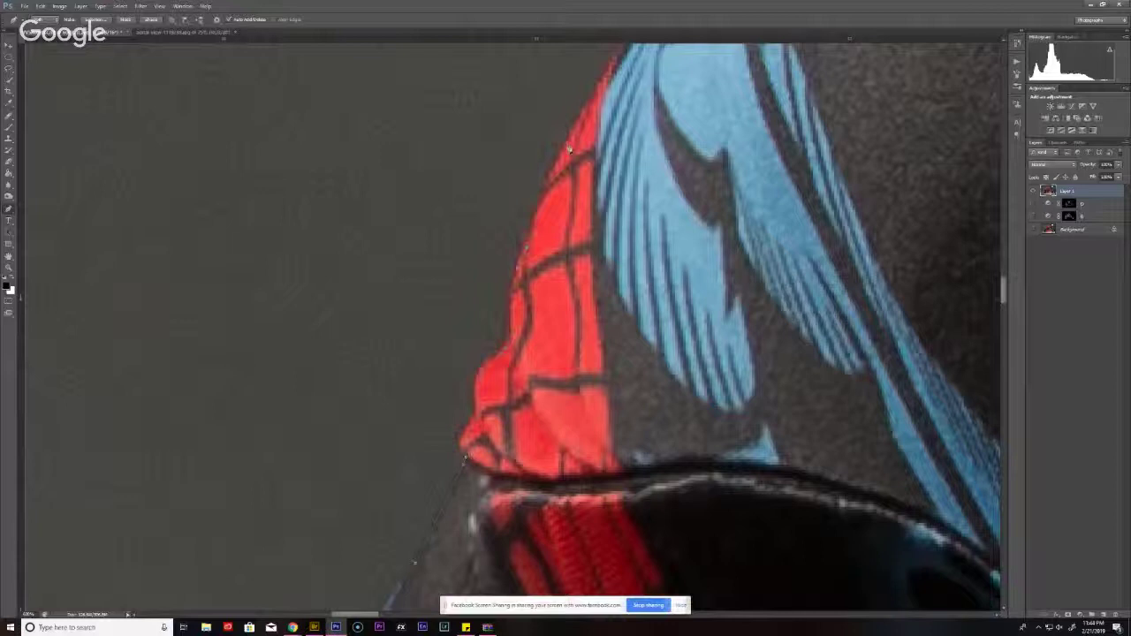
{"action": "scroll", "coordinate": [570, 151], "scroll_direction": "up", "scroll_amount": 10}
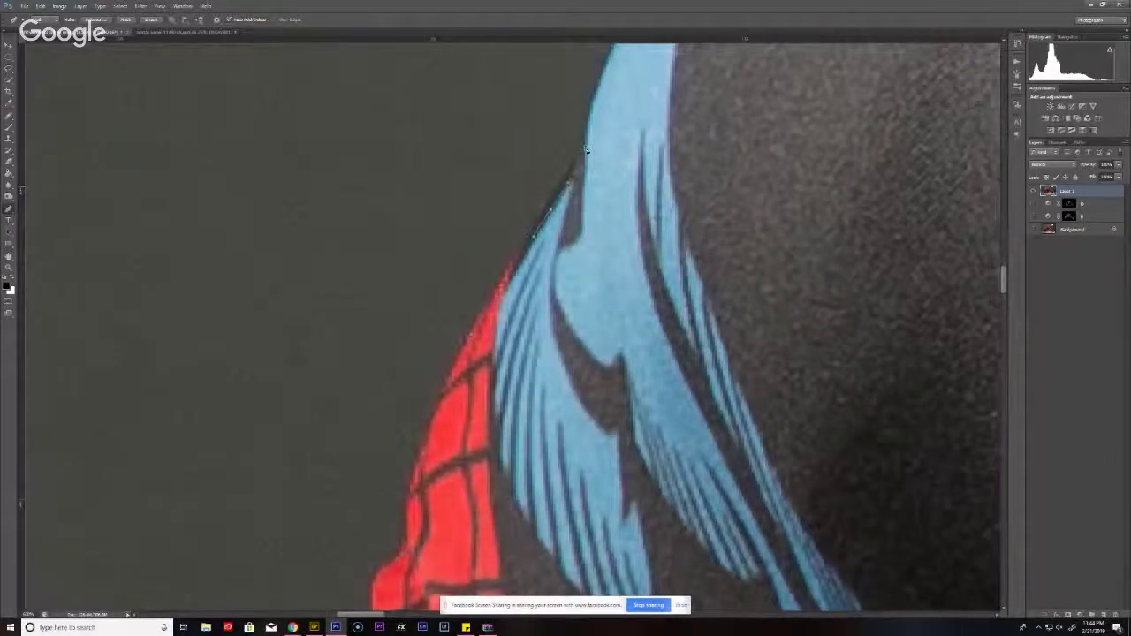
{"action": "scroll", "coordinate": [586, 151], "scroll_direction": "up", "scroll_amount": 8}
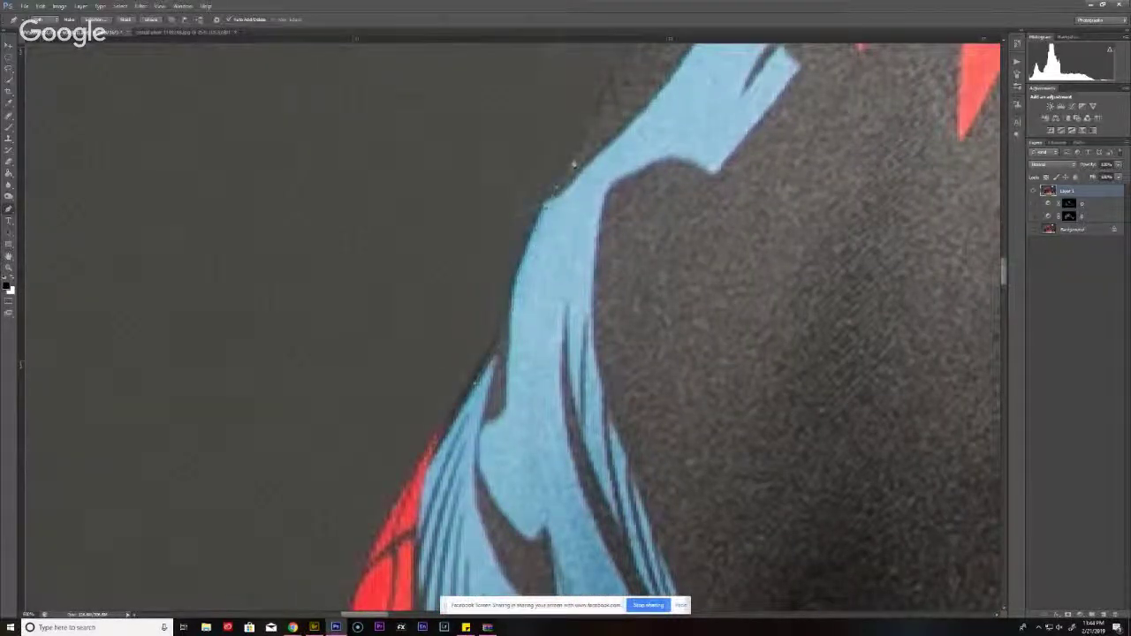
{"action": "scroll", "coordinate": [614, 71], "scroll_direction": "up", "scroll_amount": 10}
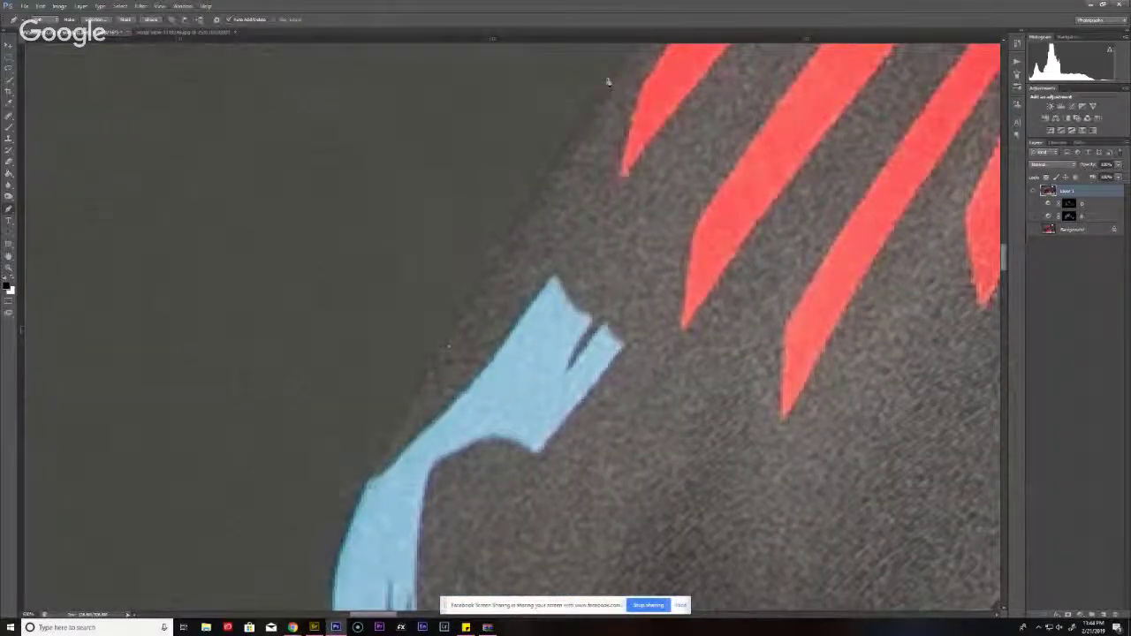
- Continue the path up the dark fabric beside the red stripes and around the solid red curve of the back
{"action": "scroll", "coordinate": [608, 82], "scroll_direction": "up", "scroll_amount": 8}
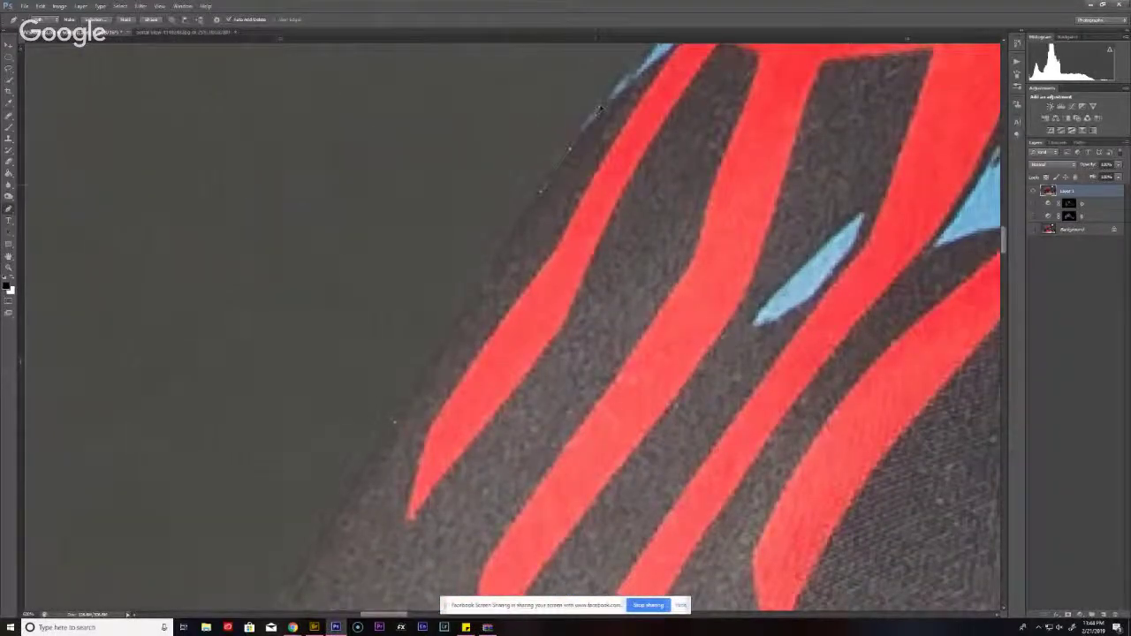
{"action": "scroll", "coordinate": [599, 108], "scroll_direction": "up", "scroll_amount": 12}
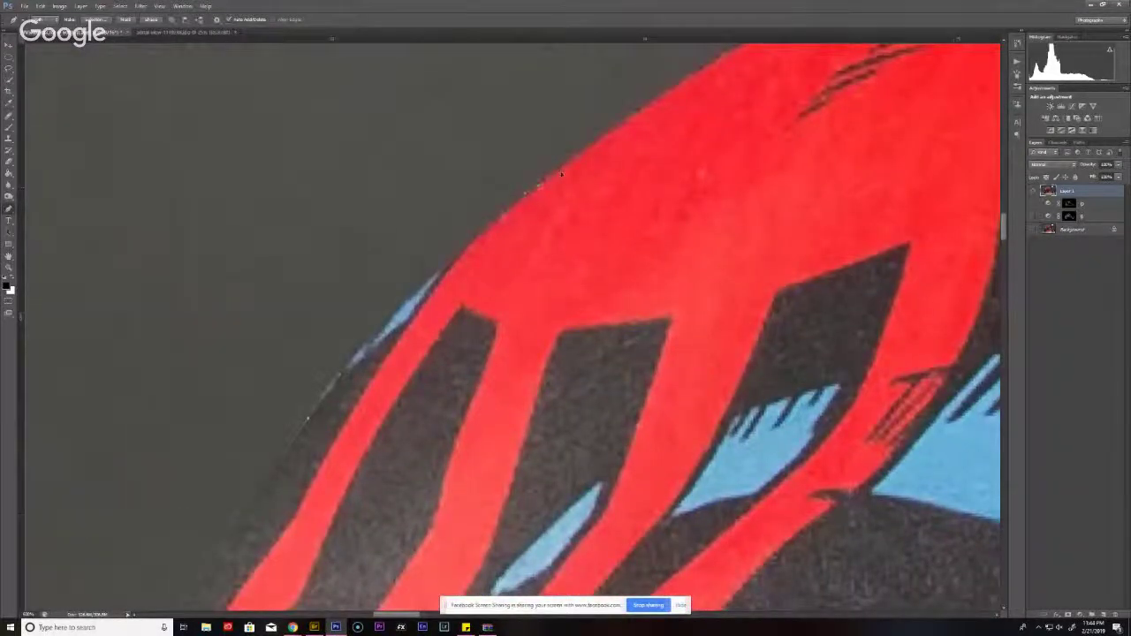
{"action": "scroll", "coordinate": [566, 168], "scroll_direction": "up", "scroll_amount": 10}
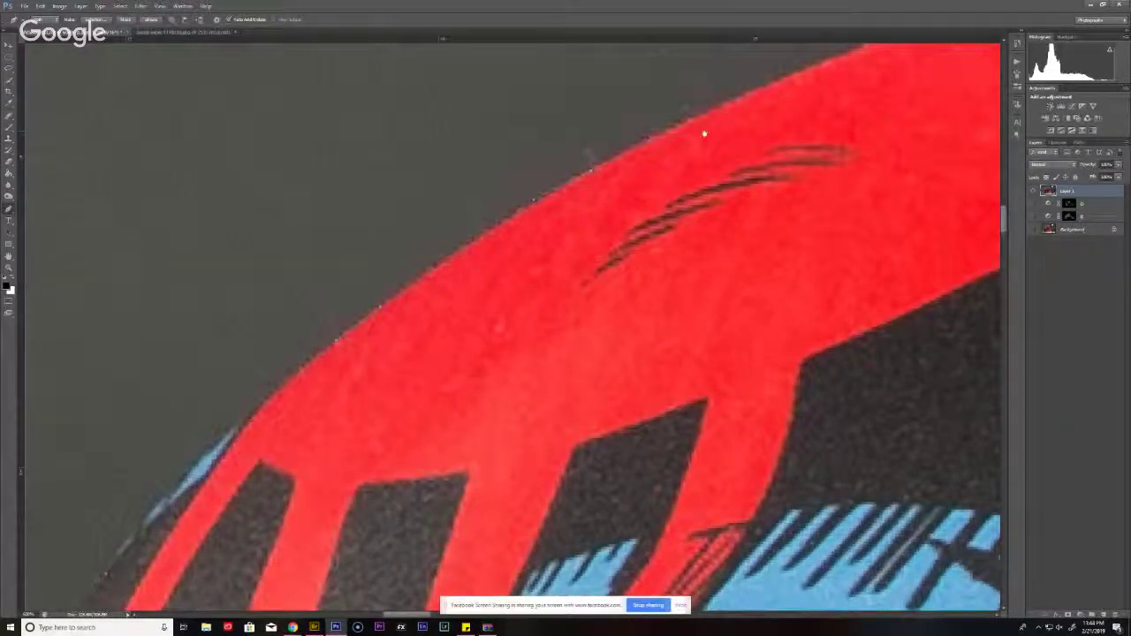
{"action": "scroll", "coordinate": [619, 168], "scroll_direction": "up", "scroll_amount": 10}
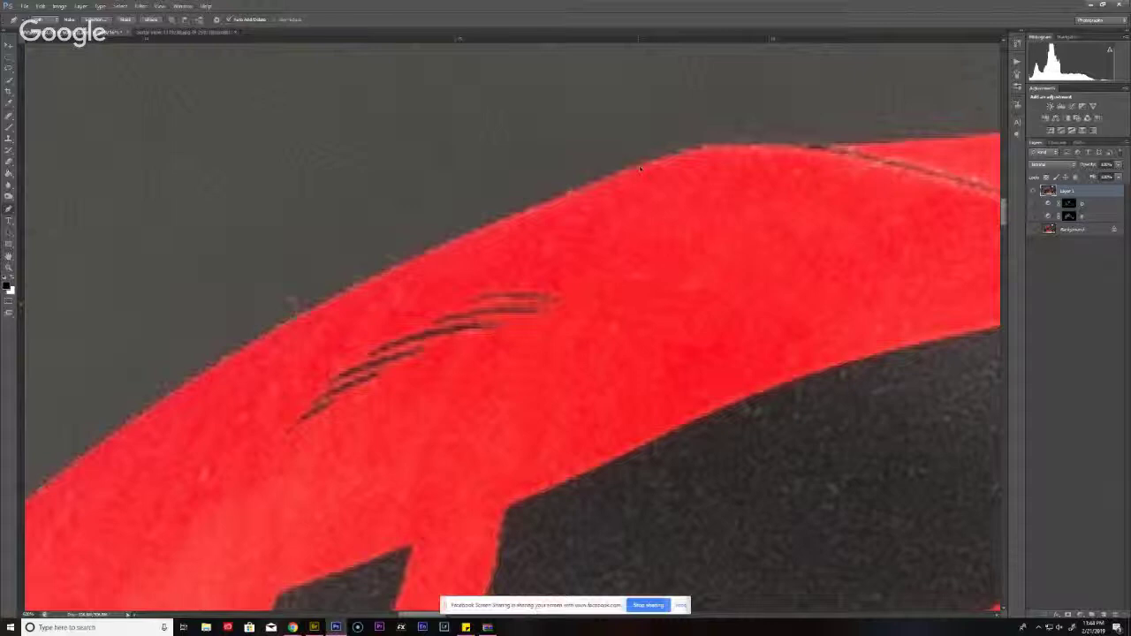
- Trace the path along the upper back, from the red seam past the cord knot to the dark fabric beyond the blue streaks
{"action": "left_click_drag", "start_coordinate": [825, 145], "coordinate": [425, 227]}
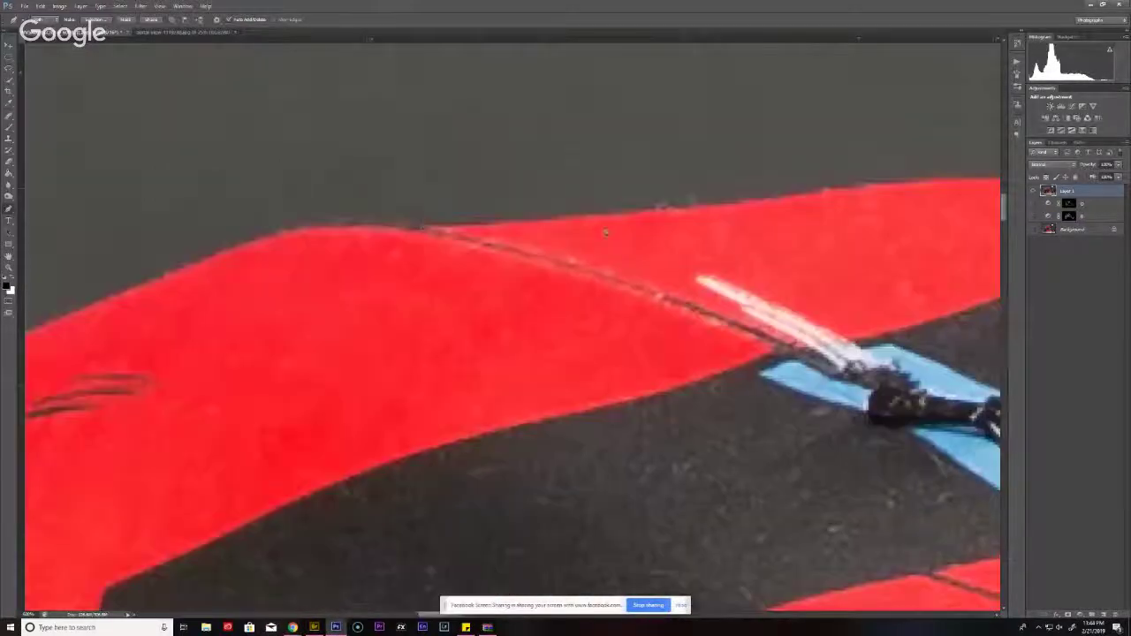
{"action": "scroll", "coordinate": [865, 212], "scroll_direction": "right", "scroll_amount": 5}
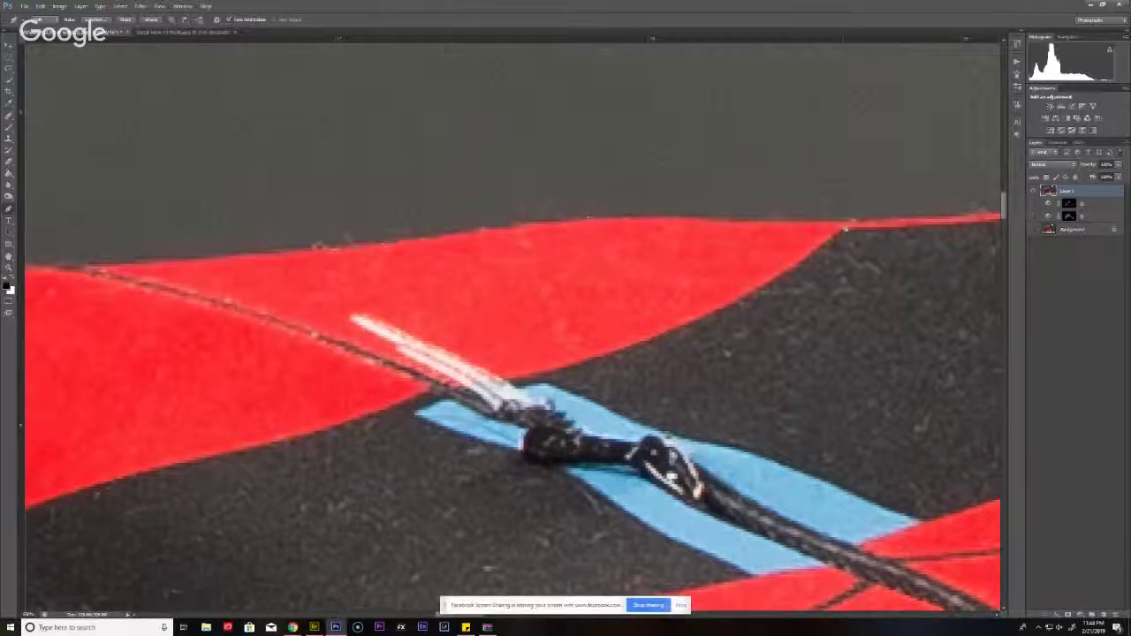
{"action": "scroll", "coordinate": [701, 265], "scroll_direction": "right", "scroll_amount": 5}
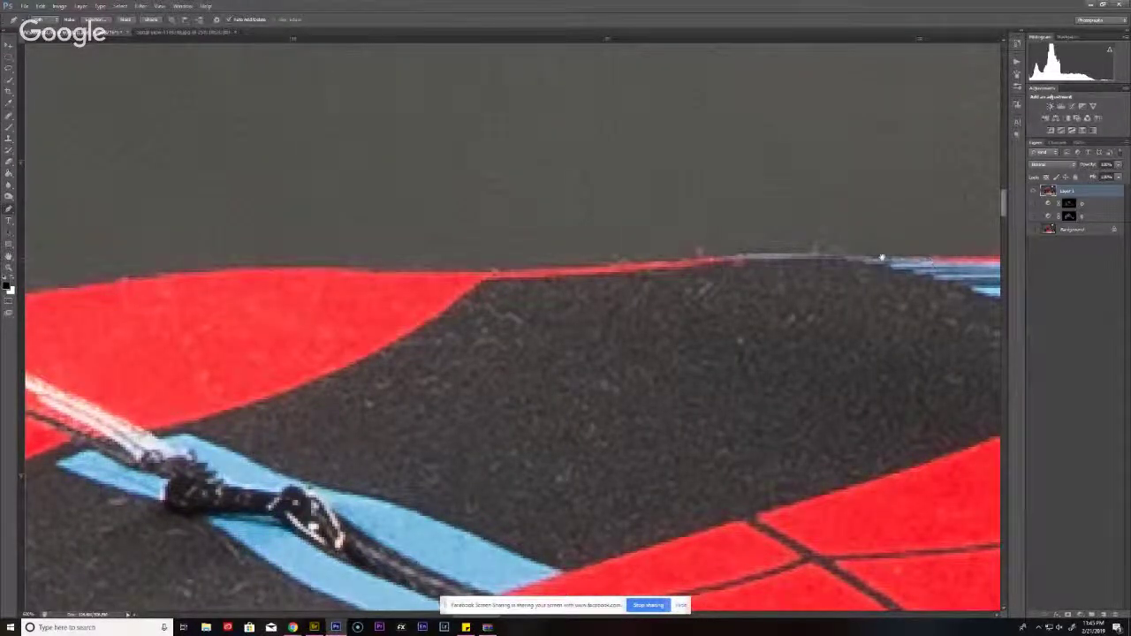
{"action": "scroll", "coordinate": [685, 248], "scroll_direction": "right", "scroll_amount": 5}
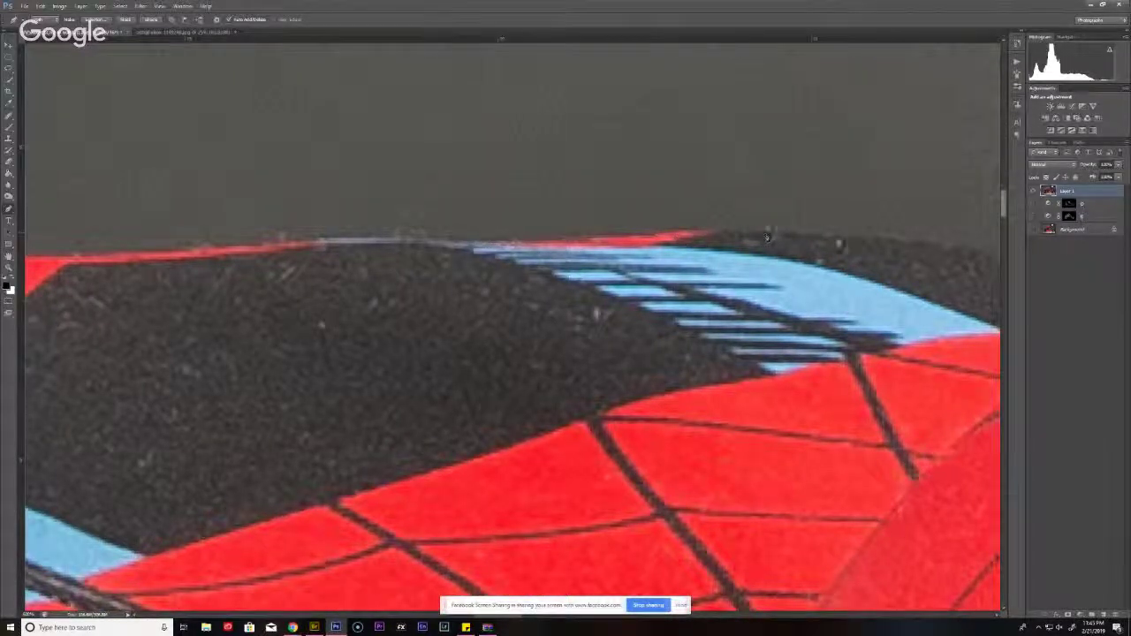
{"action": "scroll", "coordinate": [613, 220], "scroll_direction": "right", "scroll_amount": 5}
{"action": "scroll", "coordinate": [612, 221], "scroll_direction": "right", "scroll_amount": 5}
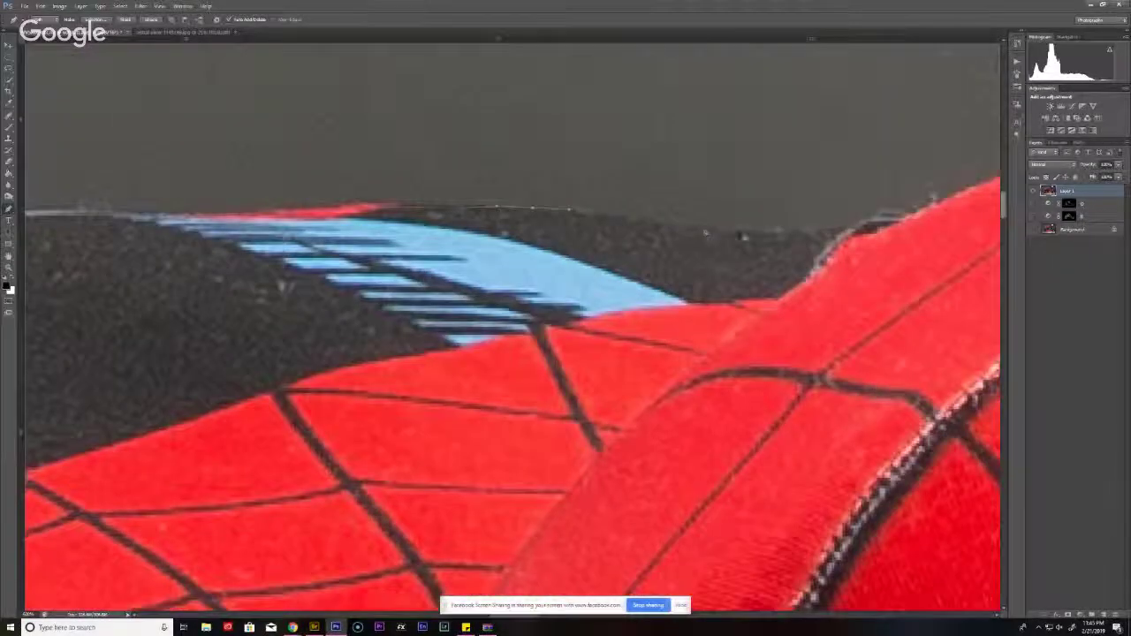
- Carry the path across the dark dip and over the red shoulder to the base of the raised arm
{"action": "left_click_drag", "start_coordinate": [837, 234], "coordinate": [867, 233]}
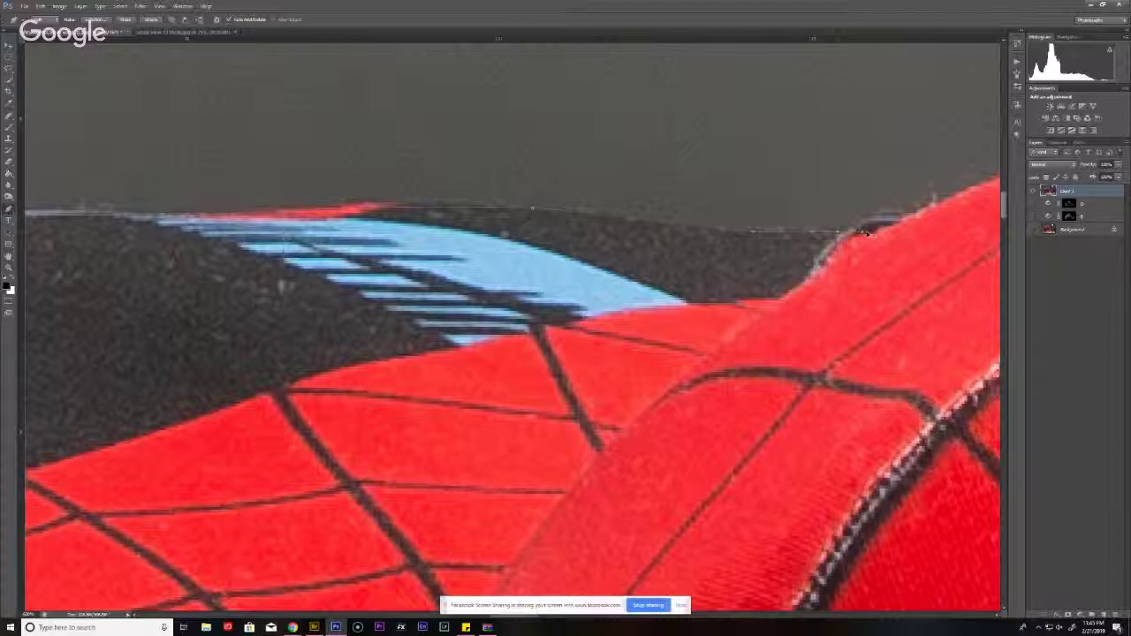
{"action": "scroll", "coordinate": [866, 232], "scroll_direction": "right", "scroll_amount": 5}
{"action": "scroll", "coordinate": [866, 231], "scroll_direction": "up", "scroll_amount": 1}
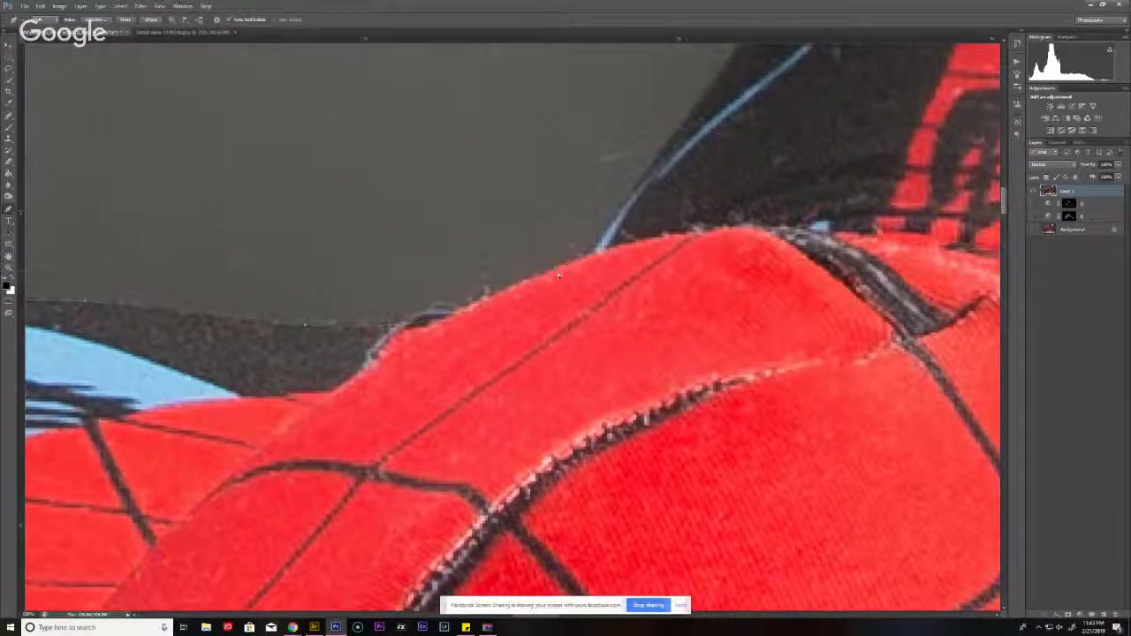
{"action": "scroll", "coordinate": [616, 231], "scroll_direction": "up", "scroll_amount": 3}
{"action": "scroll", "coordinate": [616, 230], "scroll_direction": "right", "scroll_amount": 2}
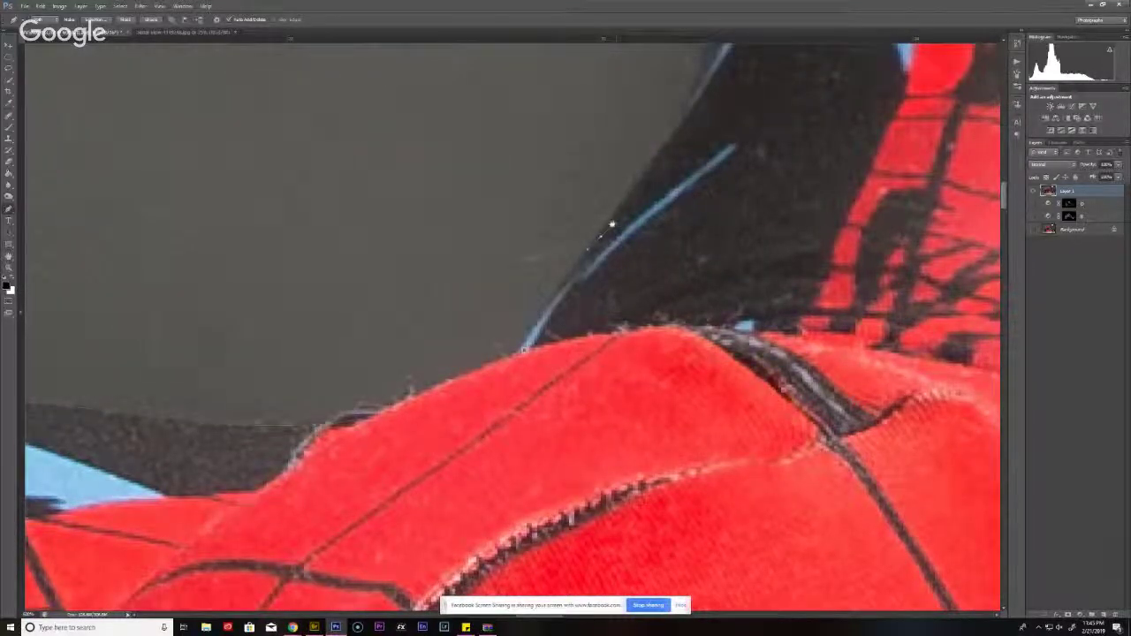
- Trace the path up the dark, blue-streaked outer edge of the raised upper arm and around its rounded corner
{"action": "scroll", "coordinate": [612, 224], "scroll_direction": "up", "scroll_amount": 4}
{"action": "scroll", "coordinate": [551, 351], "scroll_direction": "right", "scroll_amount": 2}
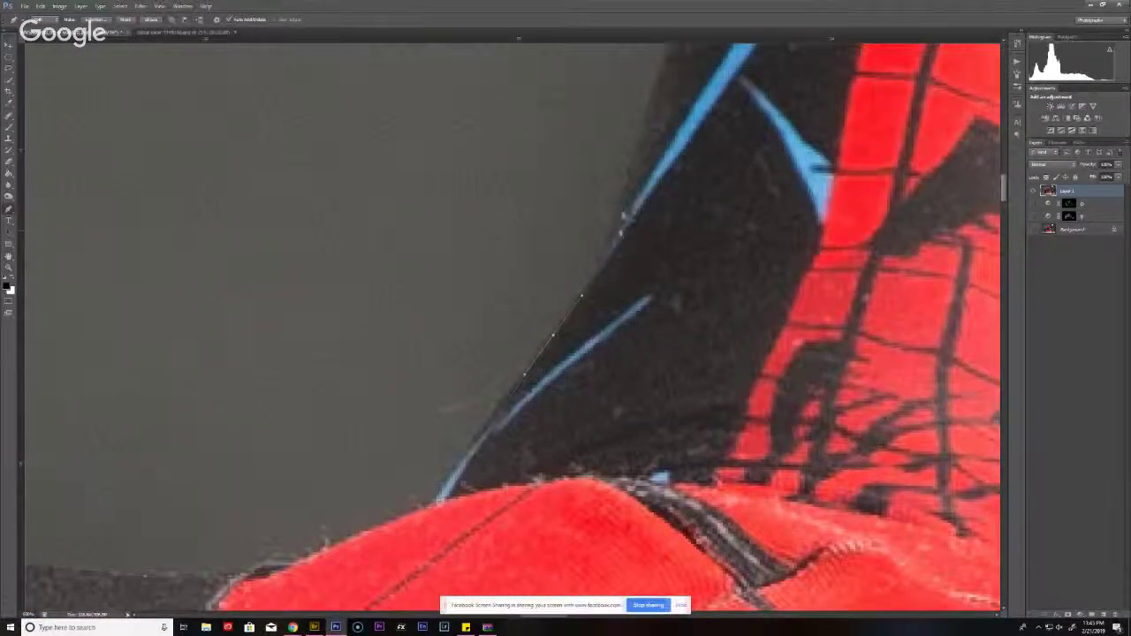
{"action": "scroll", "coordinate": [600, 256], "scroll_direction": "up", "scroll_amount": 5}
{"action": "scroll", "coordinate": [600, 256], "scroll_direction": "right", "scroll_amount": 2}
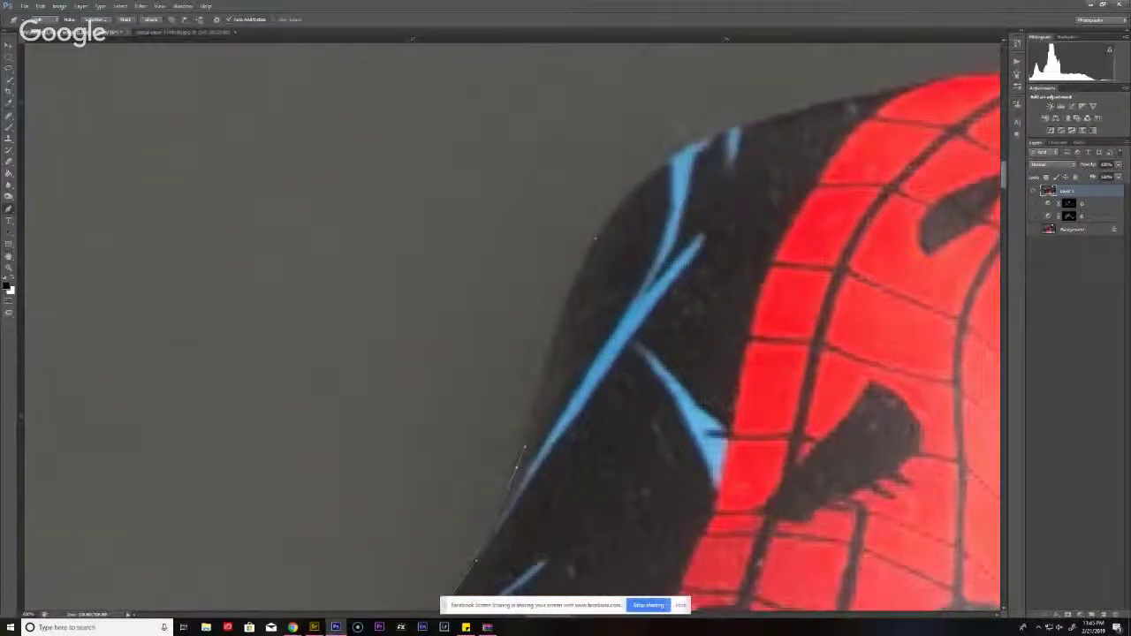
{"action": "left_click_drag", "start_coordinate": [776, 120], "coordinate": [819, 114]}
{"action": "key", "text": "ctrl+z"}
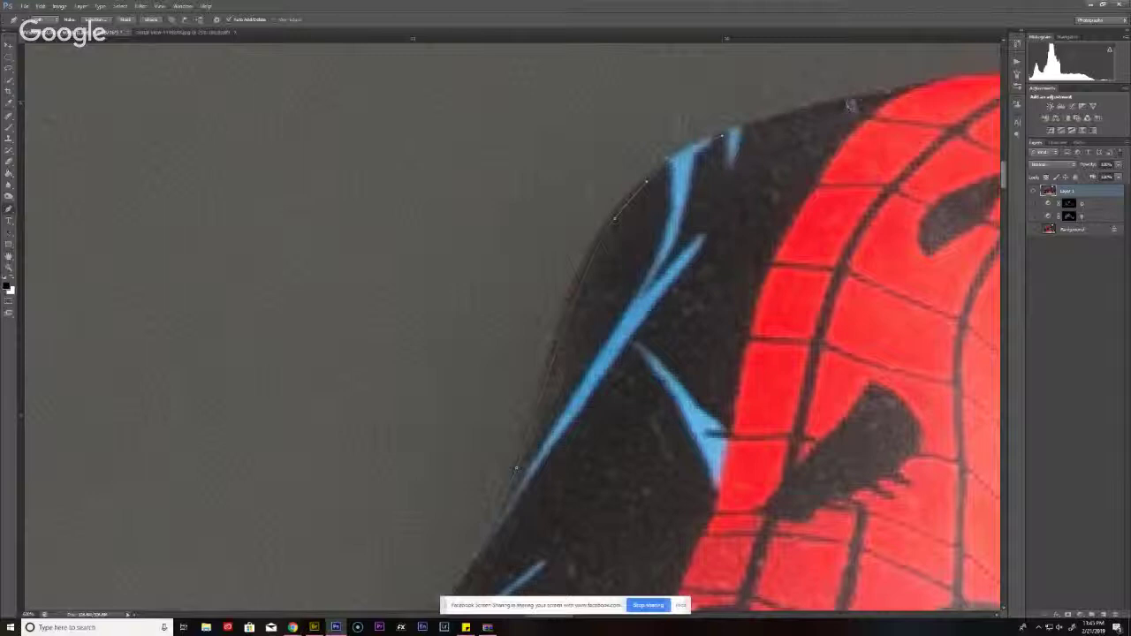
- Extend the path from the dark fabric over the red webbed top of the raised arm
{"action": "left_click_drag", "start_coordinate": [847, 101], "coordinate": [862, 96]}
{"action": "left_click_drag", "start_coordinate": [961, 83], "coordinate": [656, 169]}
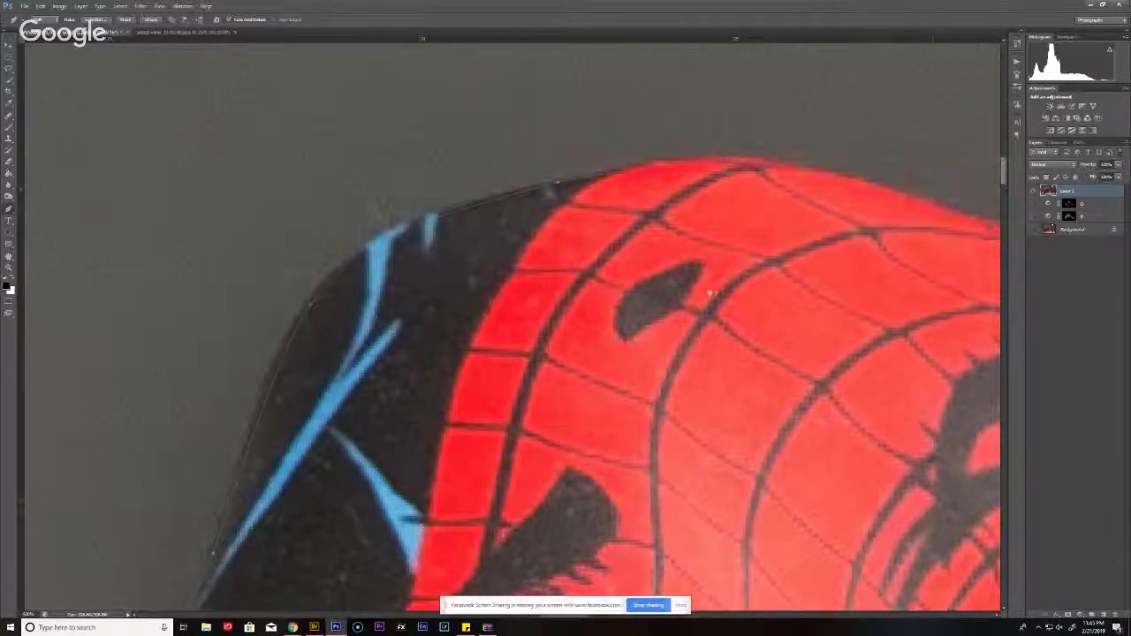
{"action": "scroll", "coordinate": [637, 308], "scroll_direction": "right", "scroll_amount": 5}
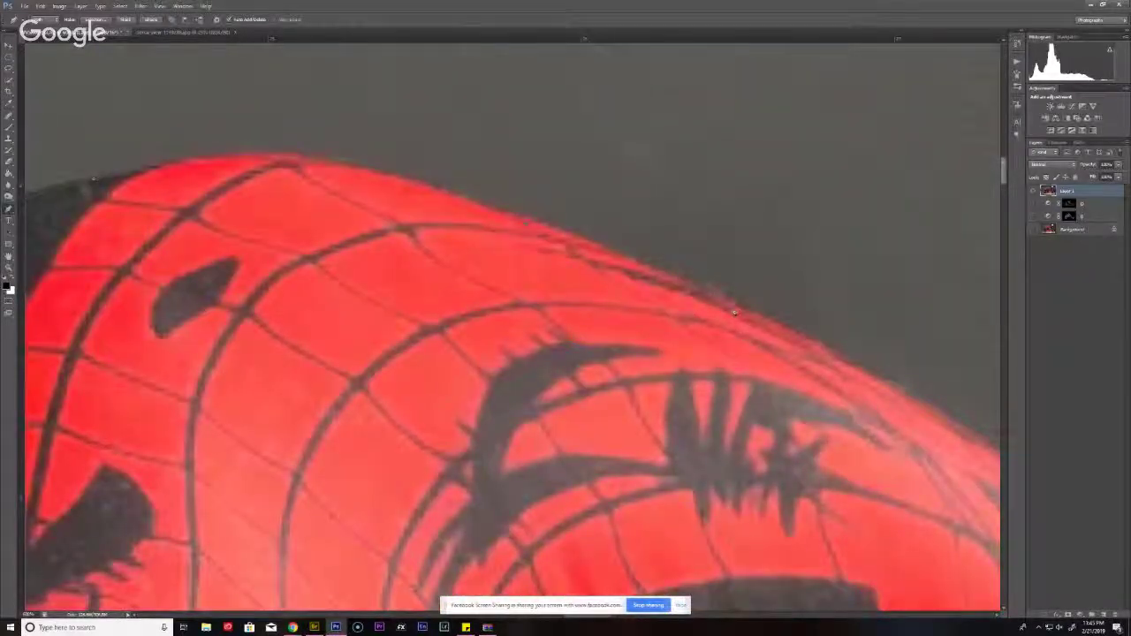
- Continue the path down the upper edge of the raised red forearm toward the wrist
{"action": "key", "text": "ctrl+0"}
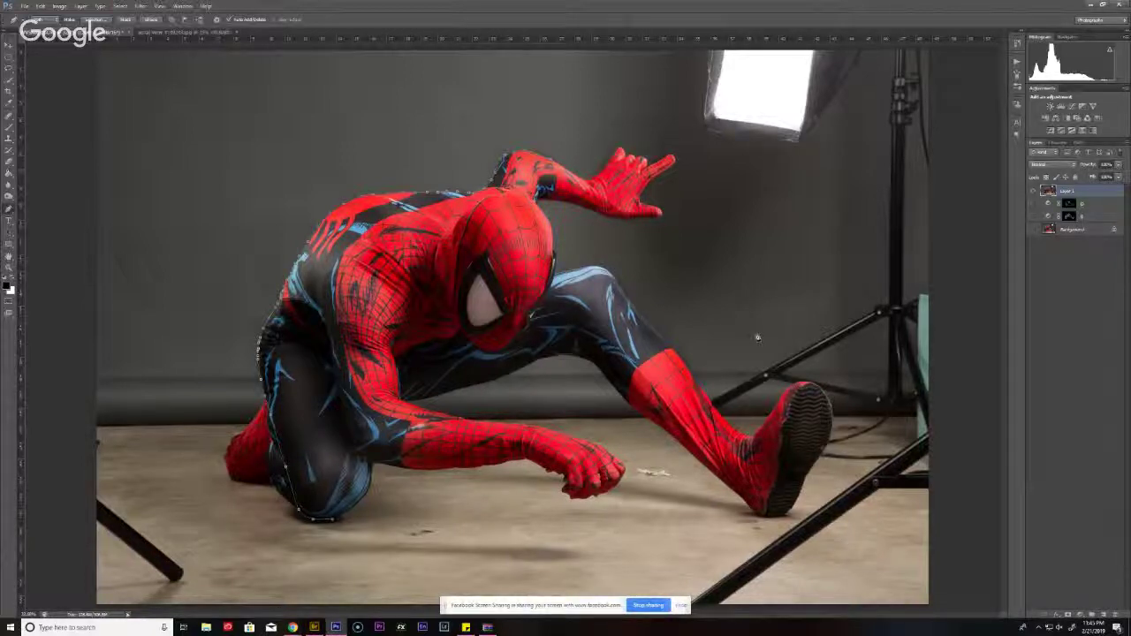
{"action": "key", "text": "ctrl+plus"}
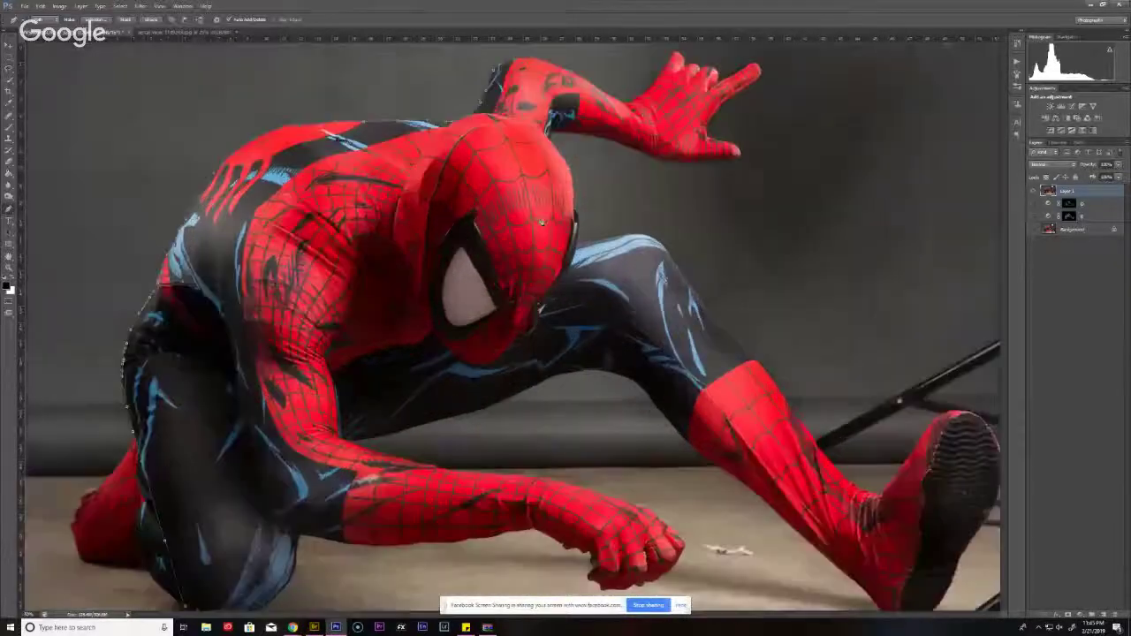
{"action": "left_click_drag", "start_coordinate": [533, 207], "coordinate": [513, 369]}
{"action": "scroll", "coordinate": [513, 369], "scroll_direction": "up", "scroll_amount": 6}
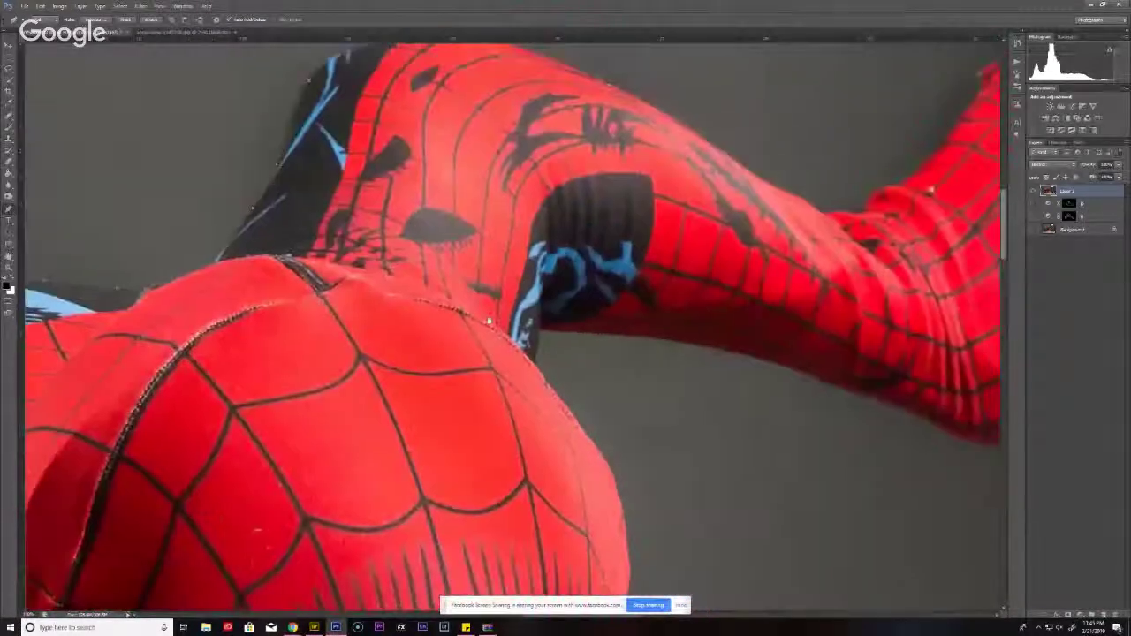
{"action": "scroll", "coordinate": [474, 303], "scroll_direction": "up", "scroll_amount": 4}
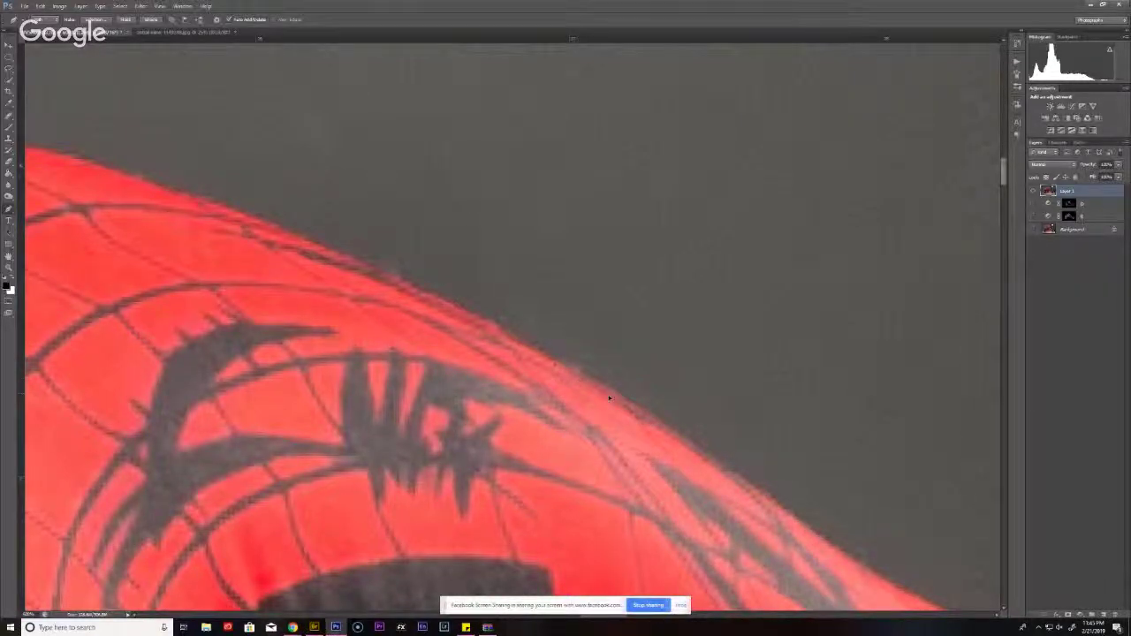
{"action": "left_click_drag", "start_coordinate": [641, 427], "coordinate": [354, 228]}
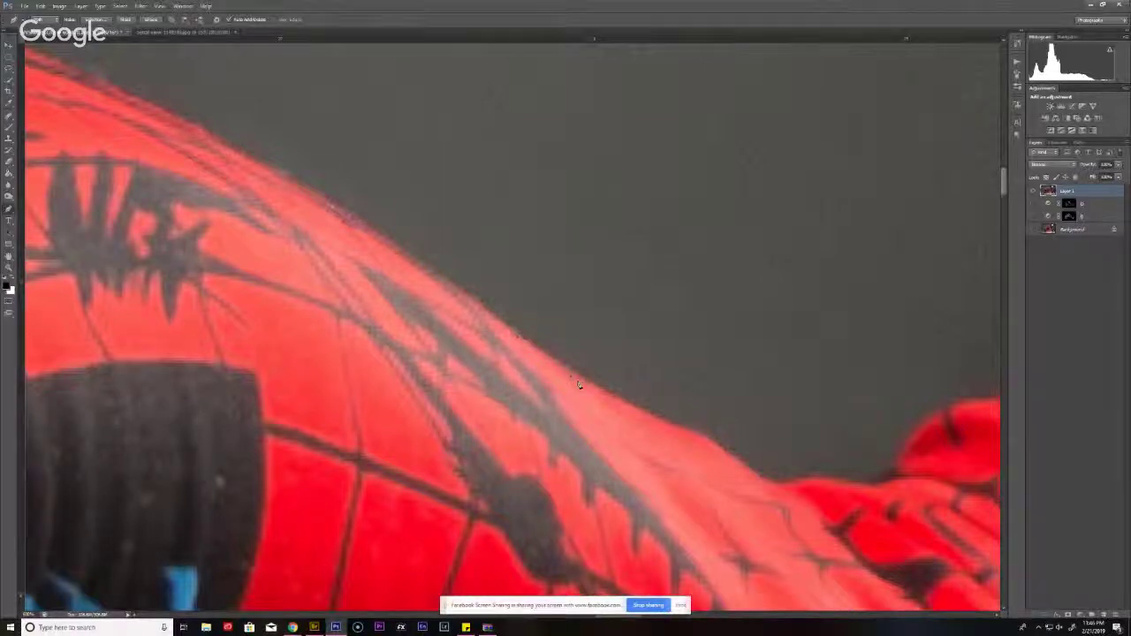
{"action": "left_click_drag", "start_coordinate": [579, 384], "coordinate": [534, 268]}
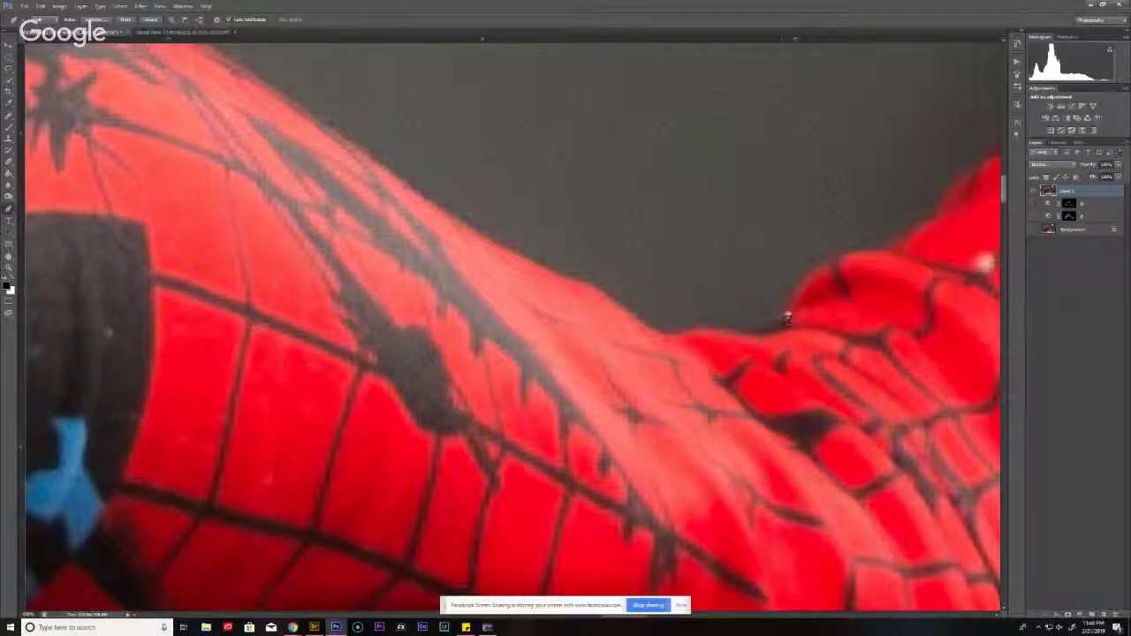
- Trace the path around the wrist folds and up the outer edge of the raised hand to the base of the first finger
{"action": "left_click_drag", "start_coordinate": [787, 294], "coordinate": [679, 358]}
{"action": "left_click_drag", "start_coordinate": [722, 326], "coordinate": [734, 324]}
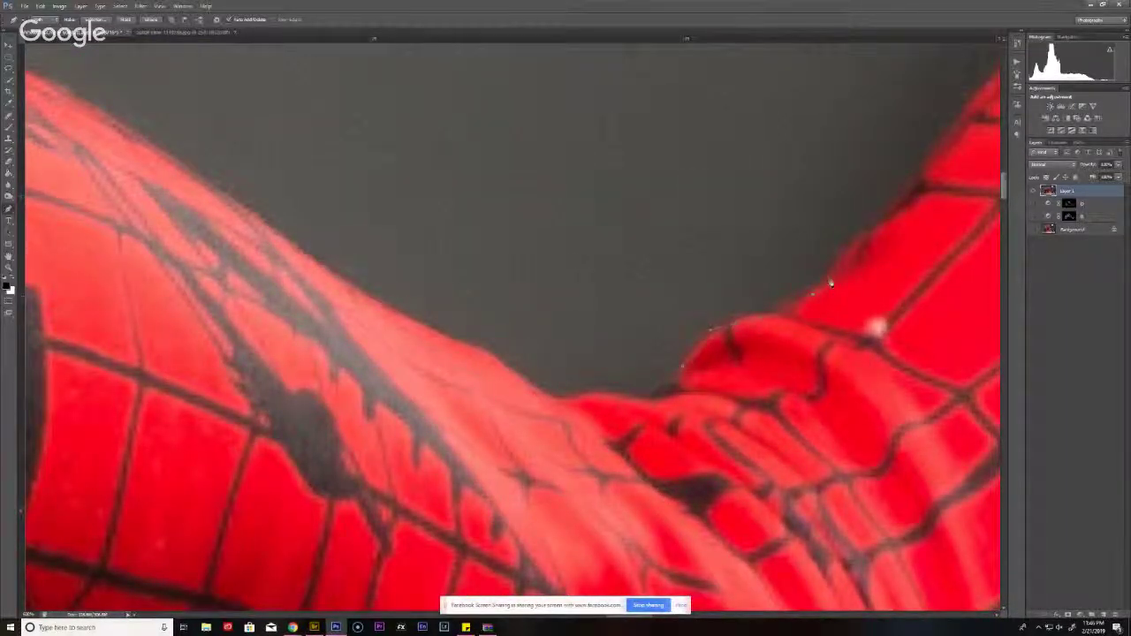
{"action": "left_click_drag", "start_coordinate": [828, 265], "coordinate": [752, 330]}
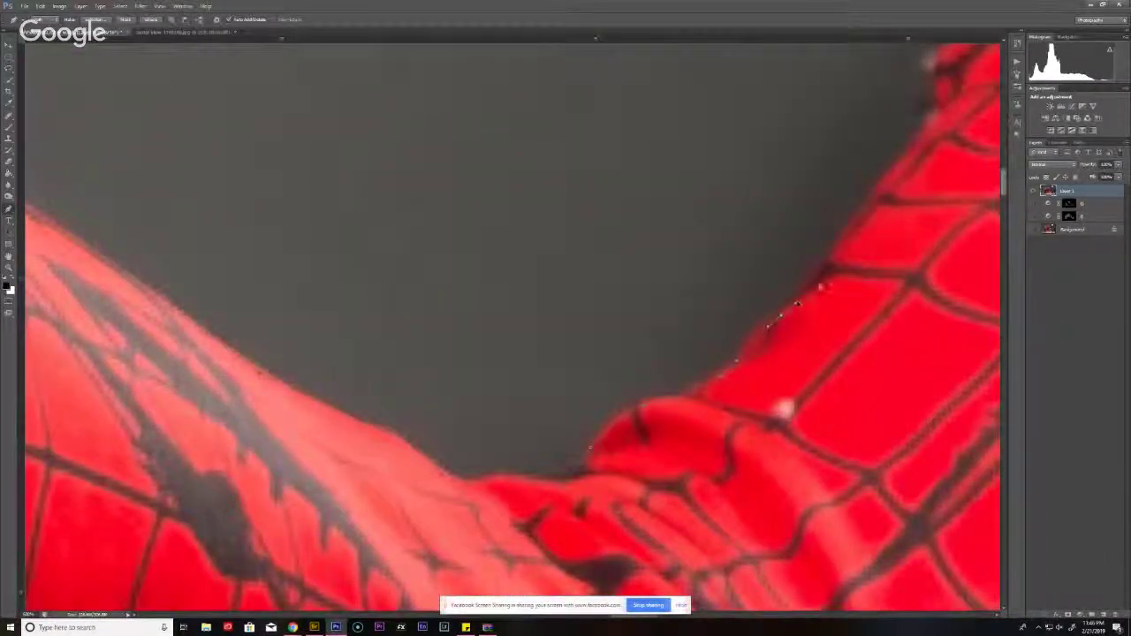
{"action": "left_click_drag", "start_coordinate": [837, 238], "coordinate": [790, 295]}
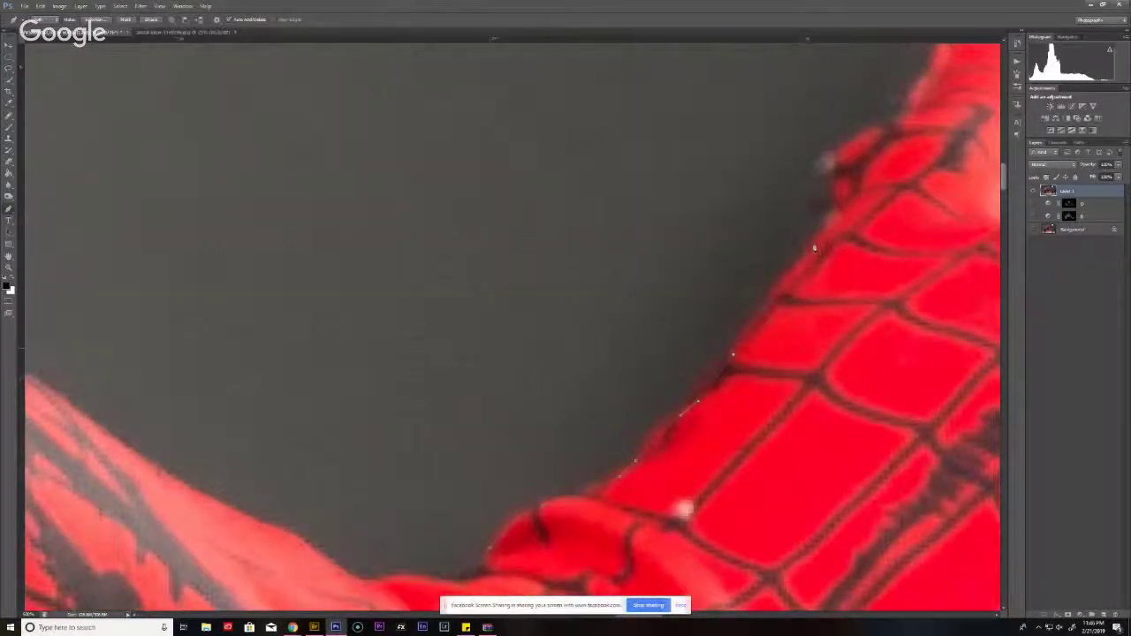
{"action": "left_click_drag", "start_coordinate": [826, 222], "coordinate": [686, 324]}
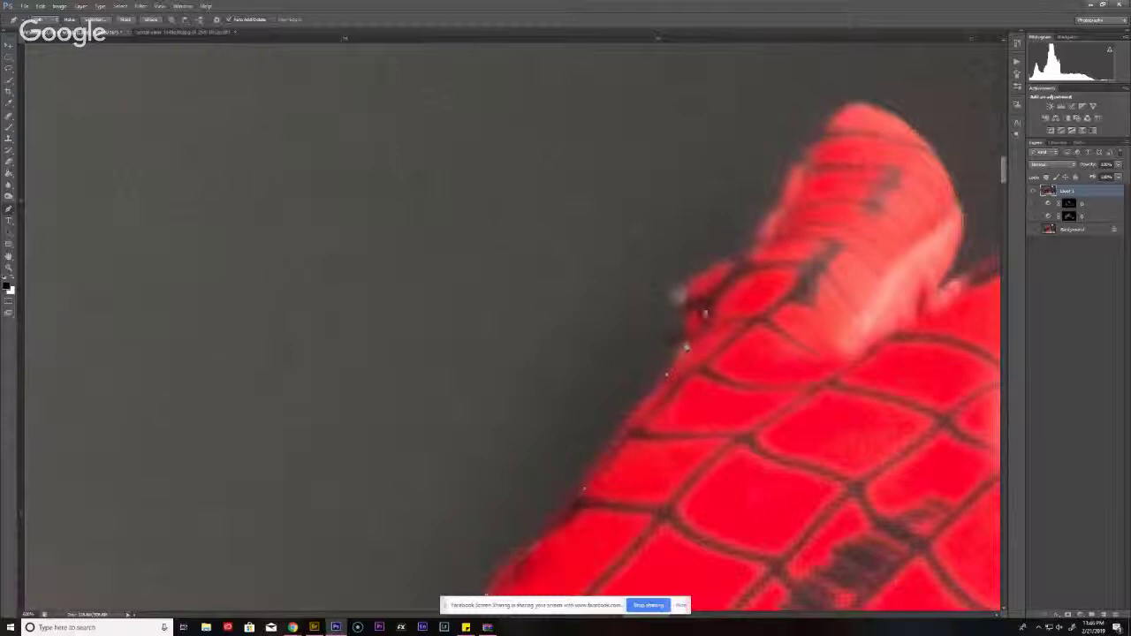
- Trace the path around the first finger's tip and down to the gap before the next finger
{"action": "left_click_drag", "start_coordinate": [763, 232], "coordinate": [707, 320]}
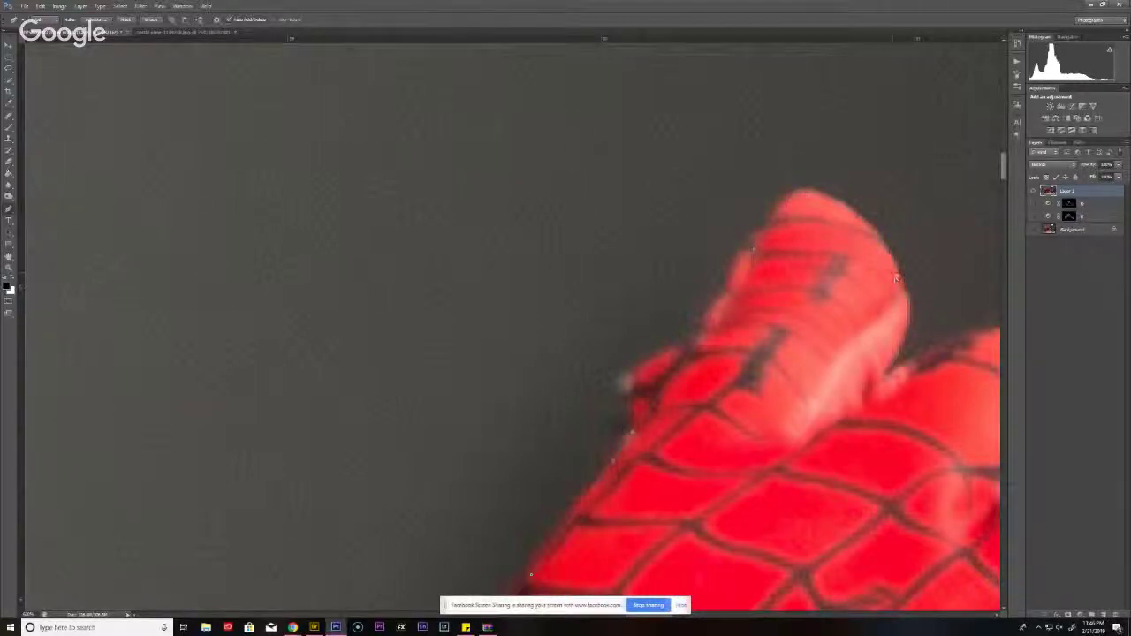
{"action": "scroll", "coordinate": [899, 292], "scroll_direction": "down", "scroll_amount": 2}
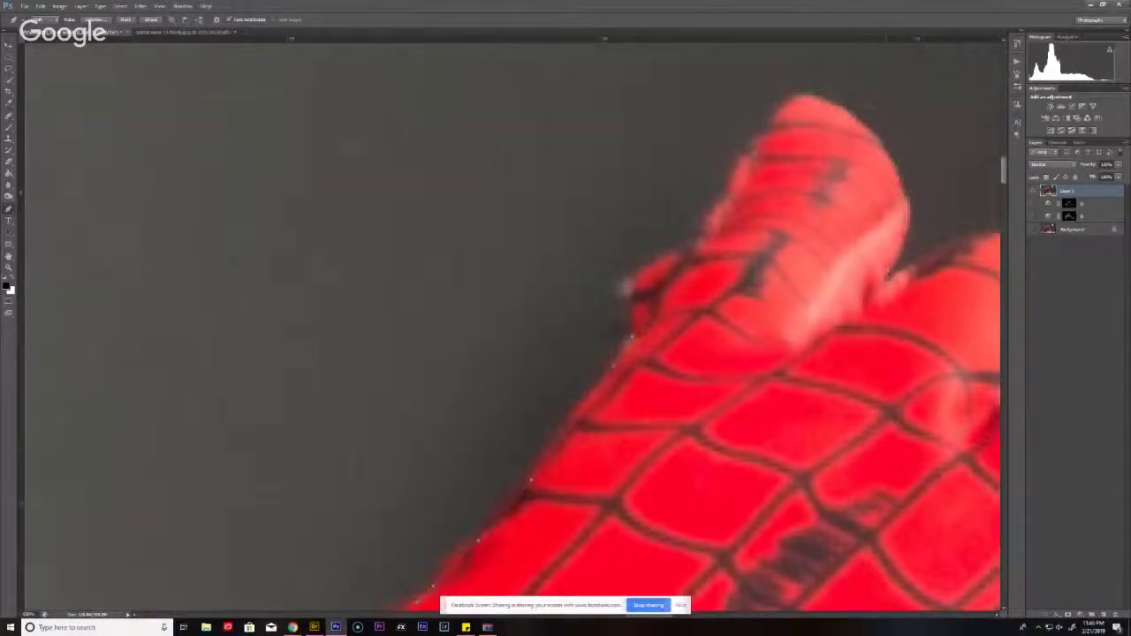
{"action": "left_click_drag", "start_coordinate": [878, 292], "coordinate": [753, 245]}
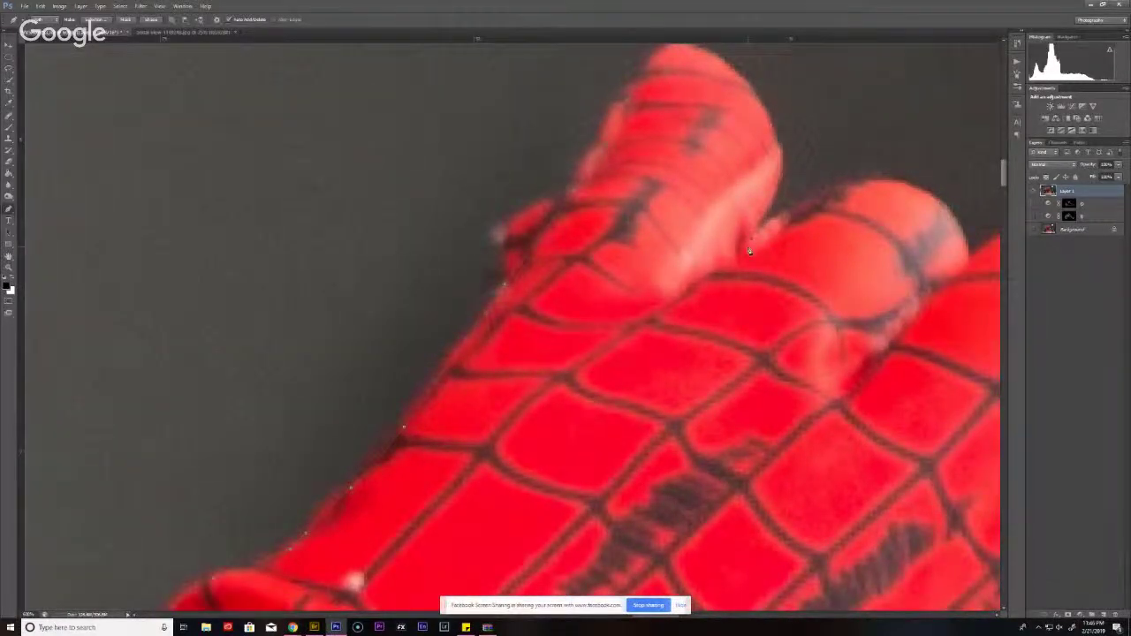
- Trace the path over the second fingertip and around the rounded tip of the third finger on the raised hand
{"action": "left_click_drag", "start_coordinate": [823, 193], "coordinate": [750, 145]}
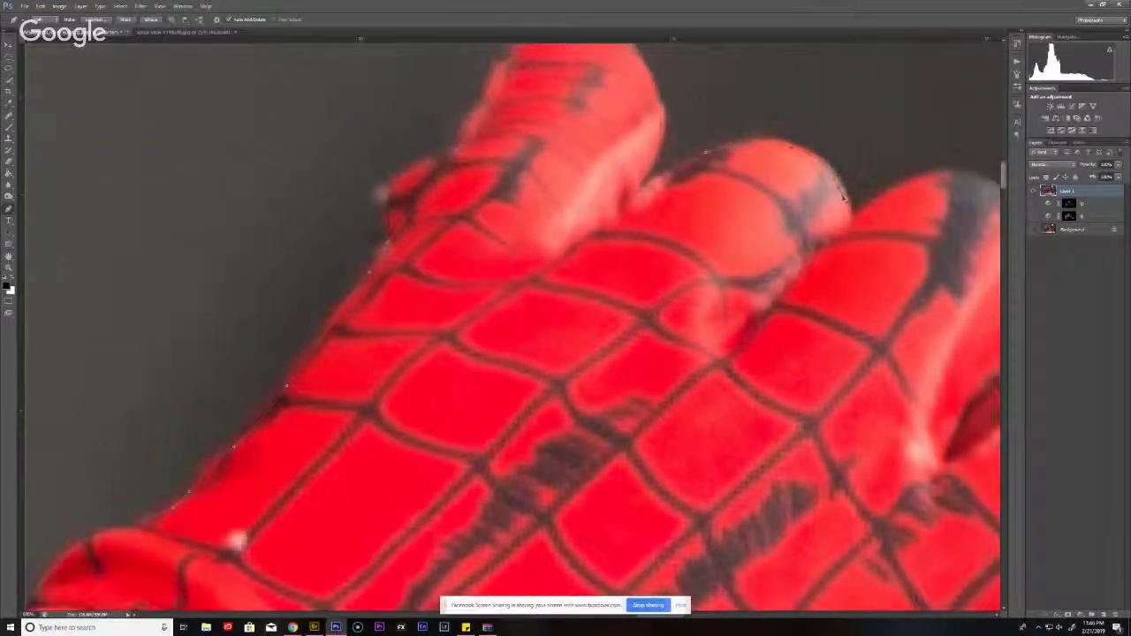
{"action": "left_click_drag", "start_coordinate": [846, 199], "coordinate": [688, 246]}
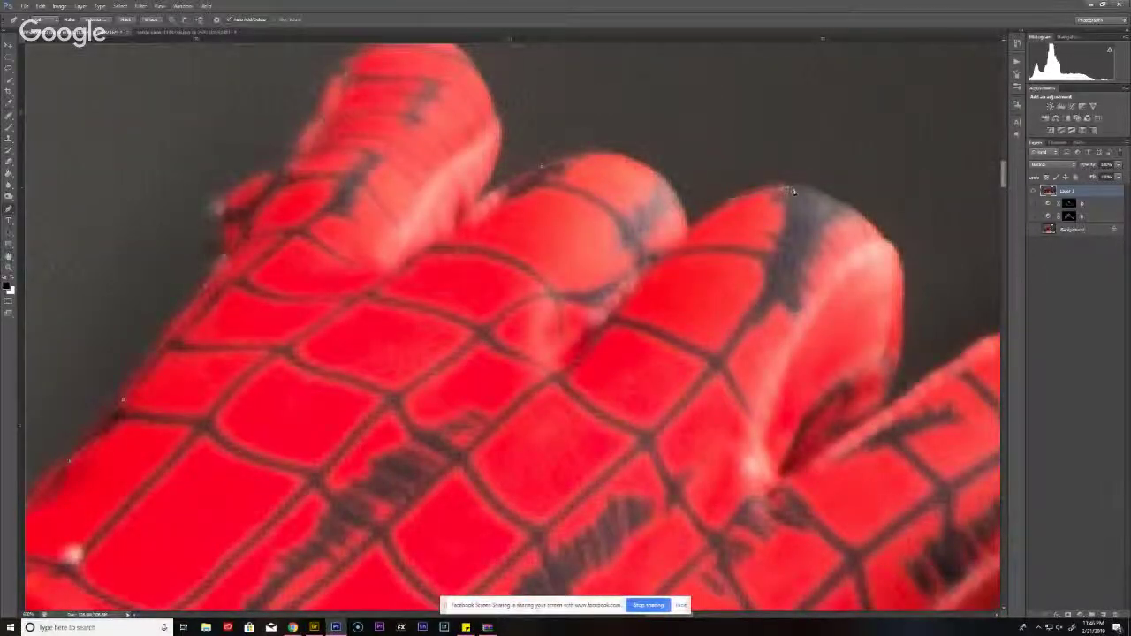
{"action": "left_click", "coordinate": [819, 194], "text": "alt"}
{"action": "left_click_drag", "start_coordinate": [866, 223], "coordinate": [829, 238]}
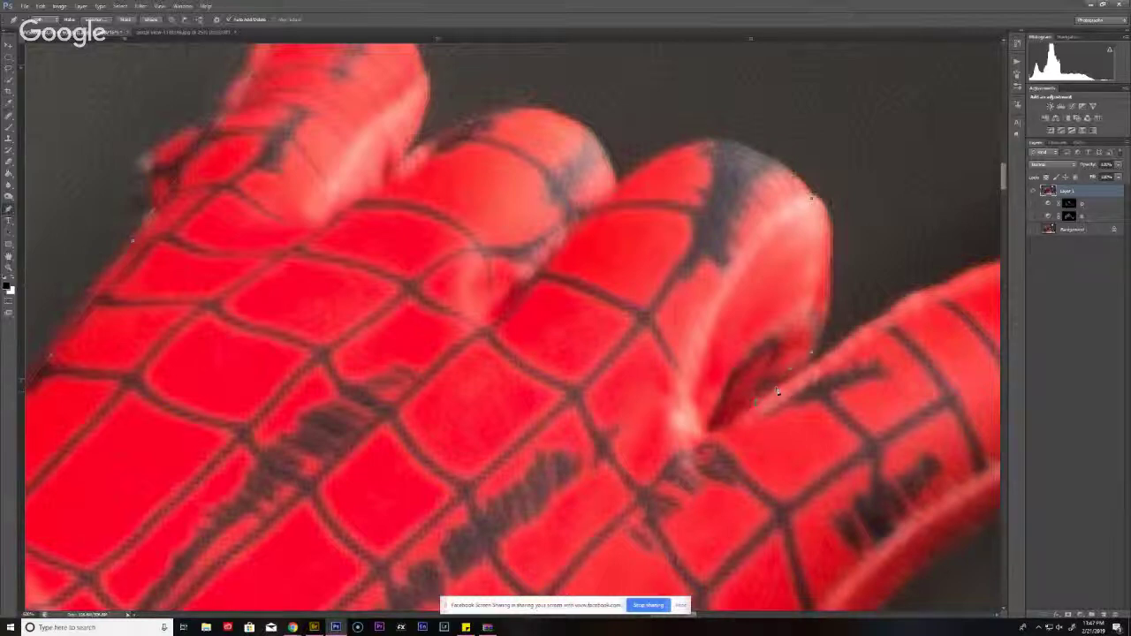
- Continue the path along the upper edge of the extended little finger and around its tip
{"action": "left_click_drag", "start_coordinate": [866, 330], "coordinate": [690, 363]}
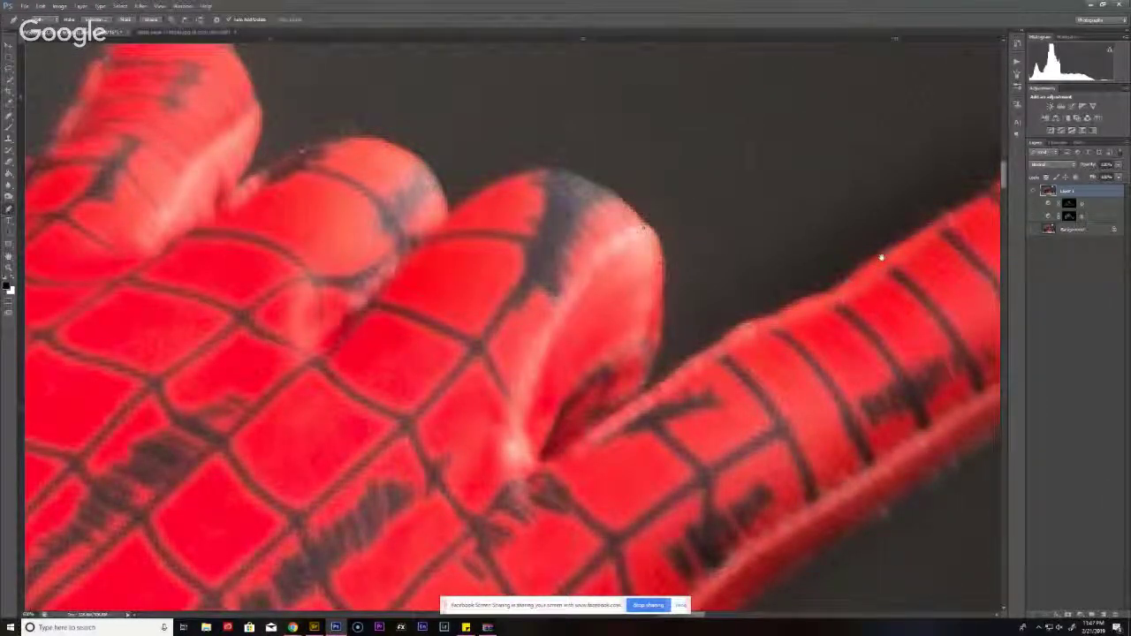
{"action": "left_click_drag", "start_coordinate": [882, 259], "coordinate": [742, 314]}
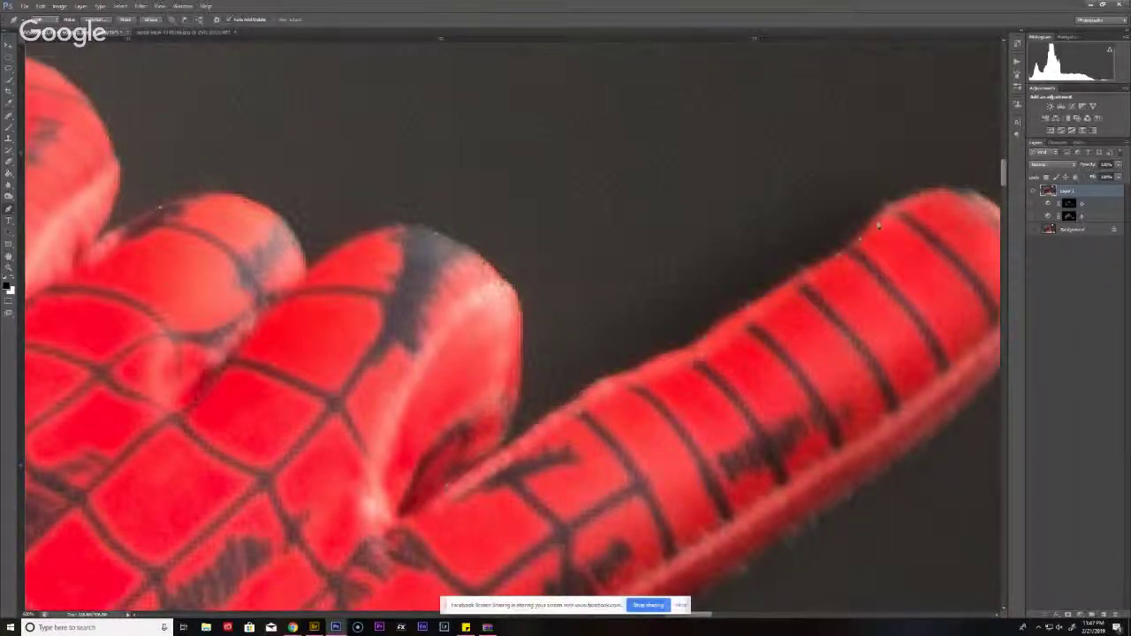
{"action": "left_click_drag", "start_coordinate": [909, 203], "coordinate": [756, 192]}
{"action": "left_click_drag", "start_coordinate": [817, 181], "coordinate": [840, 192]}
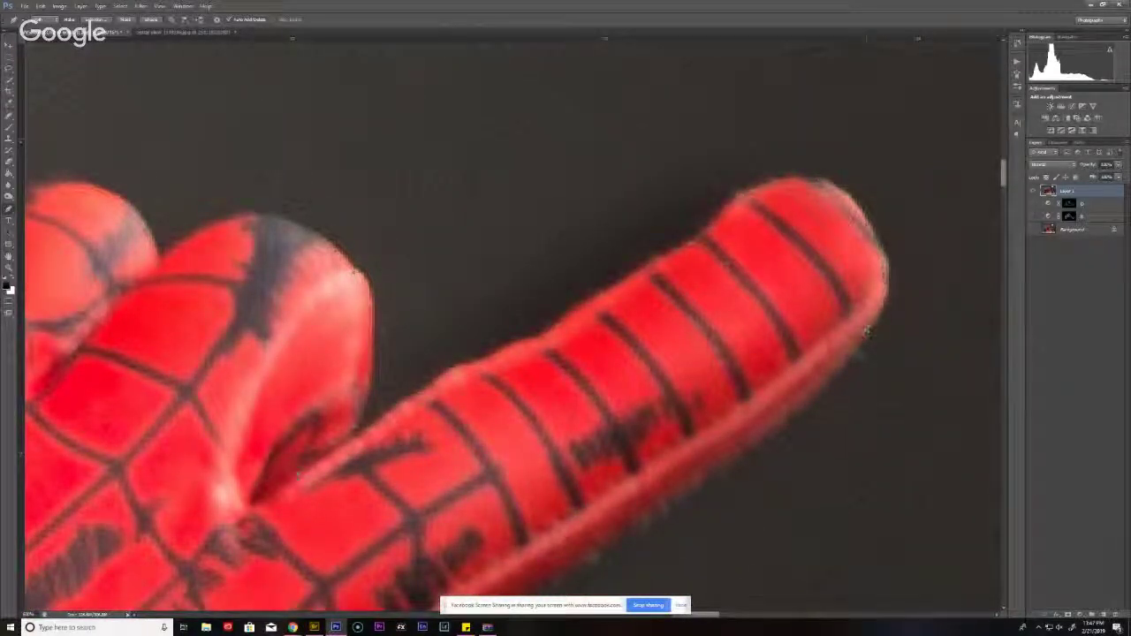
- Trace the path back down the lower edge of the extended finger toward the base of the thumb
{"action": "scroll", "coordinate": [783, 416], "scroll_direction": "down", "scroll_amount": 3}
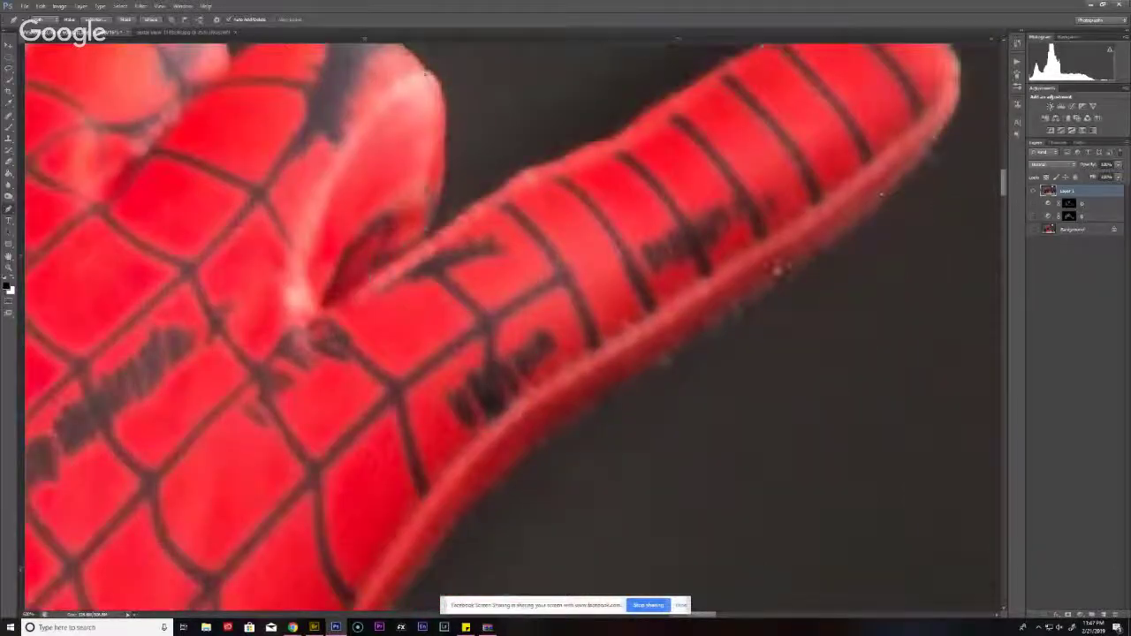
{"action": "scroll", "coordinate": [601, 371], "scroll_direction": "down", "scroll_amount": 3}
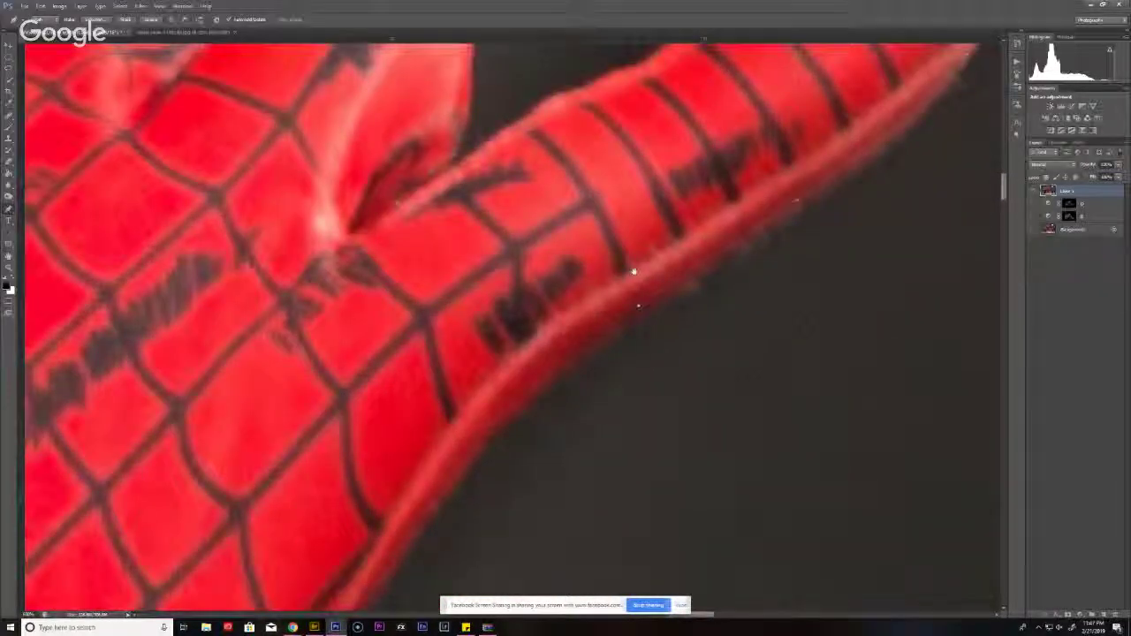
{"action": "left_click", "coordinate": [557, 325]}
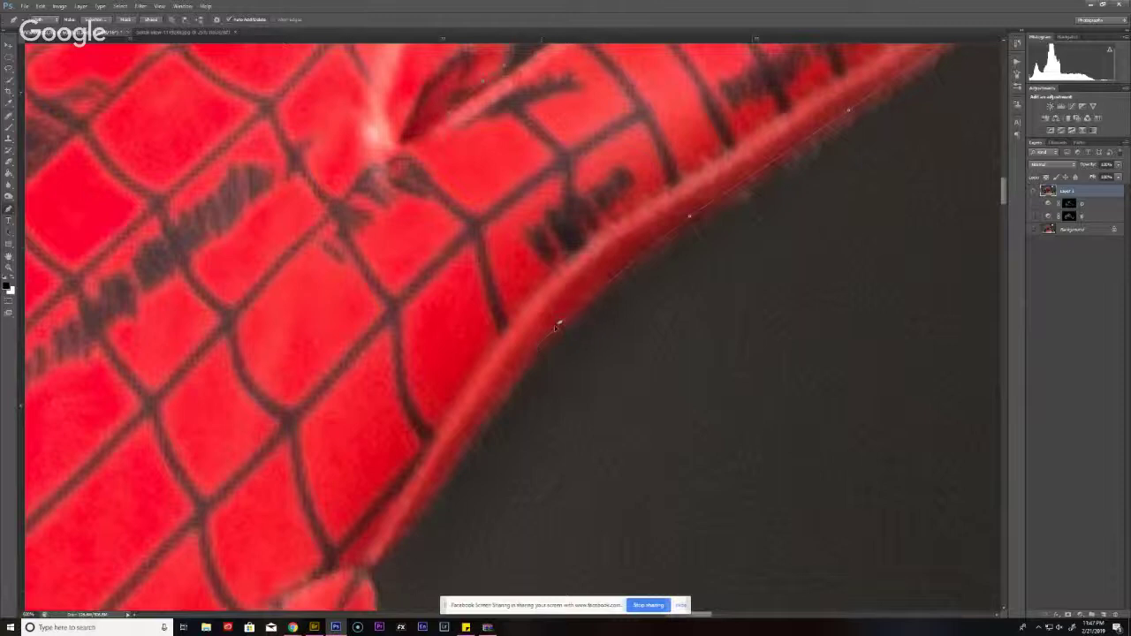
{"action": "left_click", "coordinate": [487, 410]}
{"action": "scroll", "coordinate": [539, 317], "scroll_direction": "down", "scroll_amount": 3}
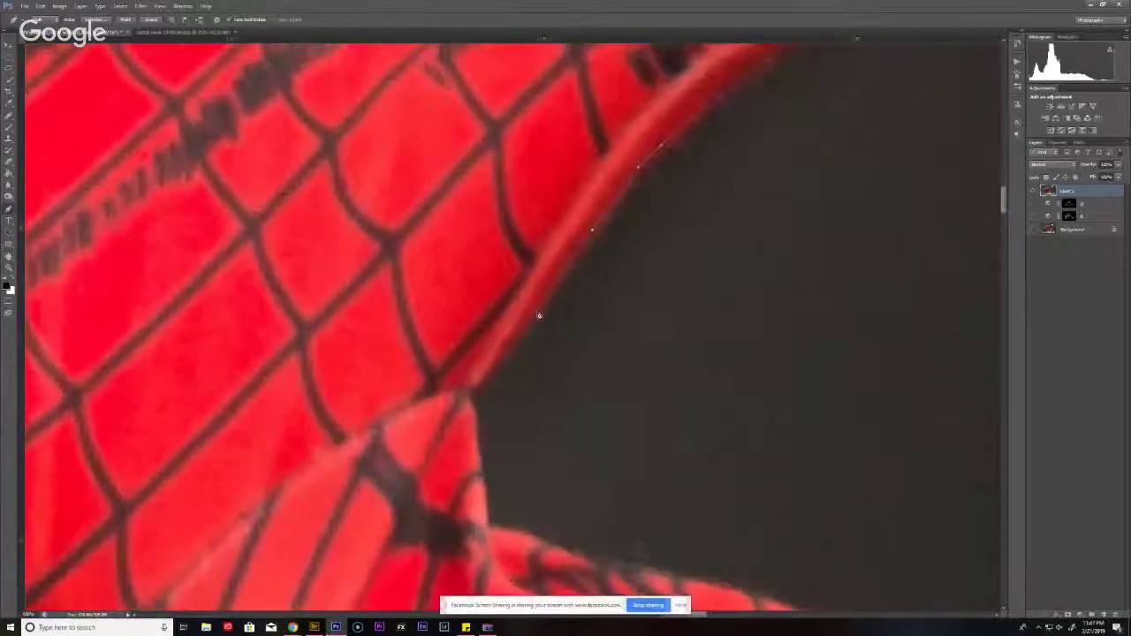
{"action": "left_click", "coordinate": [521, 330]}
- Extend the path along the top of the thumb and around its rounded tip
{"action": "left_click_drag", "start_coordinate": [482, 508], "coordinate": [484, 380]}
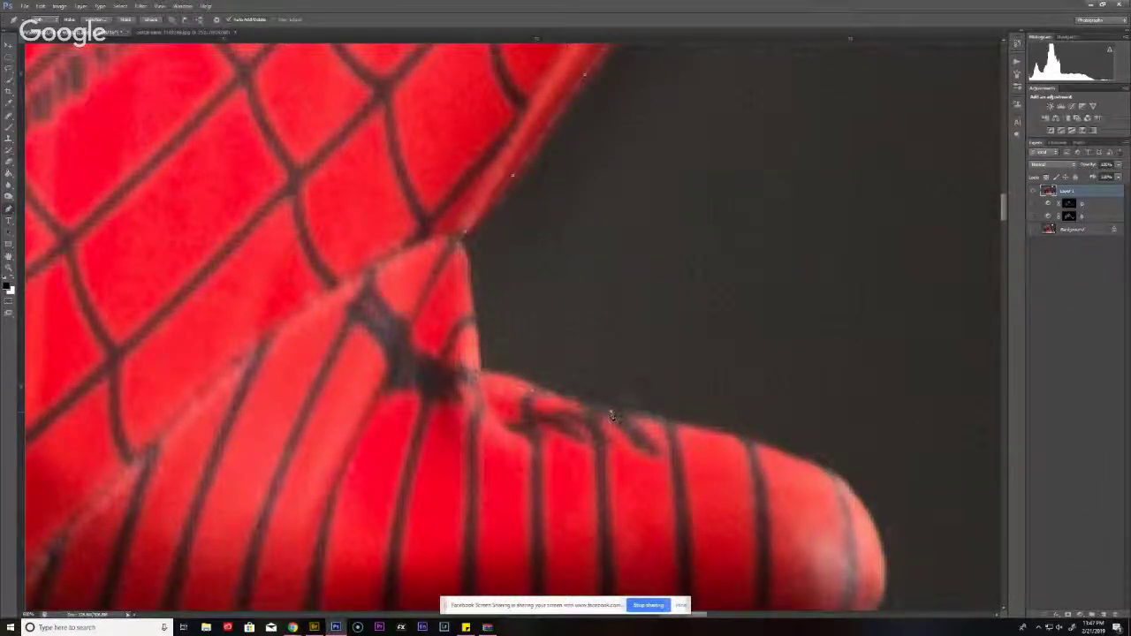
{"action": "left_click_drag", "start_coordinate": [646, 374], "coordinate": [526, 220]}
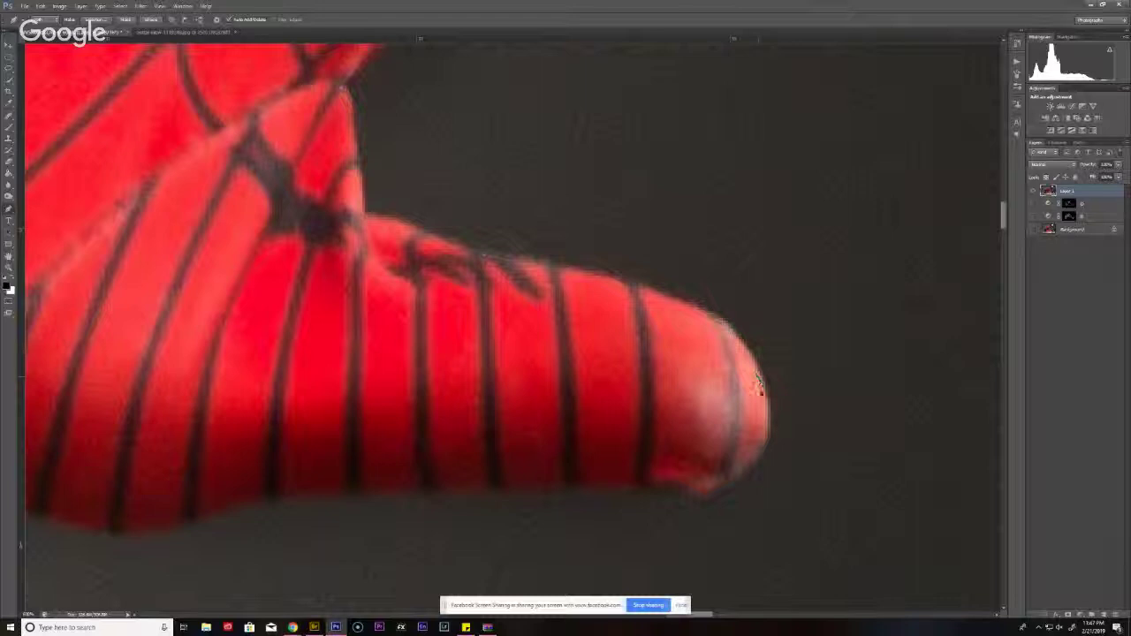
{"action": "scroll", "coordinate": [758, 382], "scroll_direction": "down", "scroll_amount": 3}
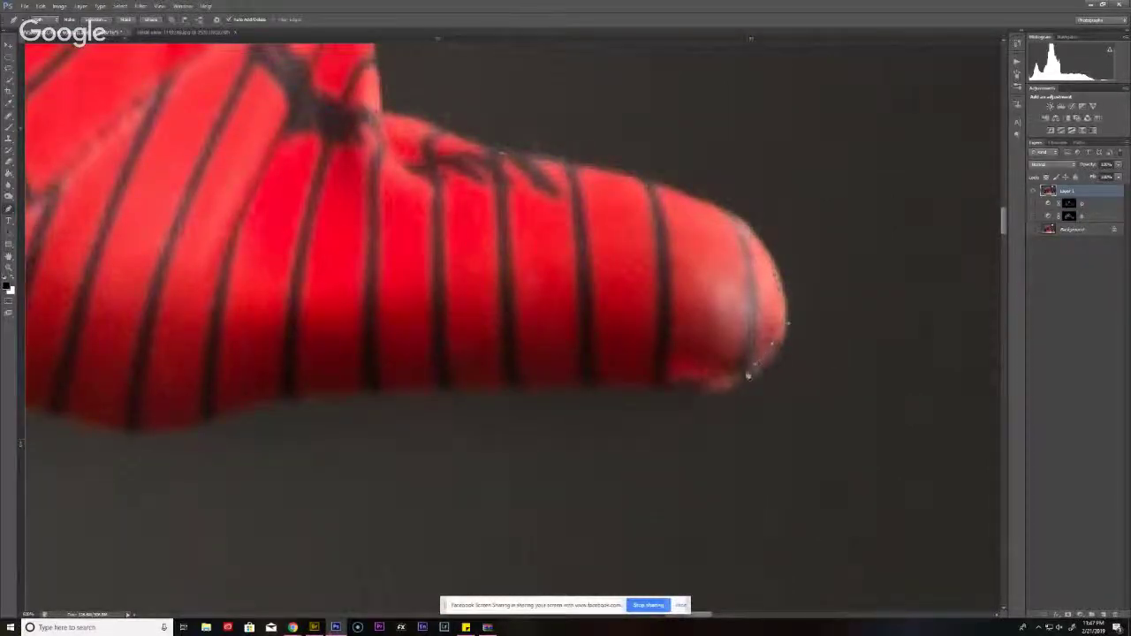
{"action": "left_click_drag", "start_coordinate": [708, 381], "coordinate": [685, 381]}
- Continue the path along the underside of the thumb to the bulge at its base
{"action": "left_click", "coordinate": [576, 382]}
{"action": "left_click_drag", "start_coordinate": [442, 386], "coordinate": [656, 336]}
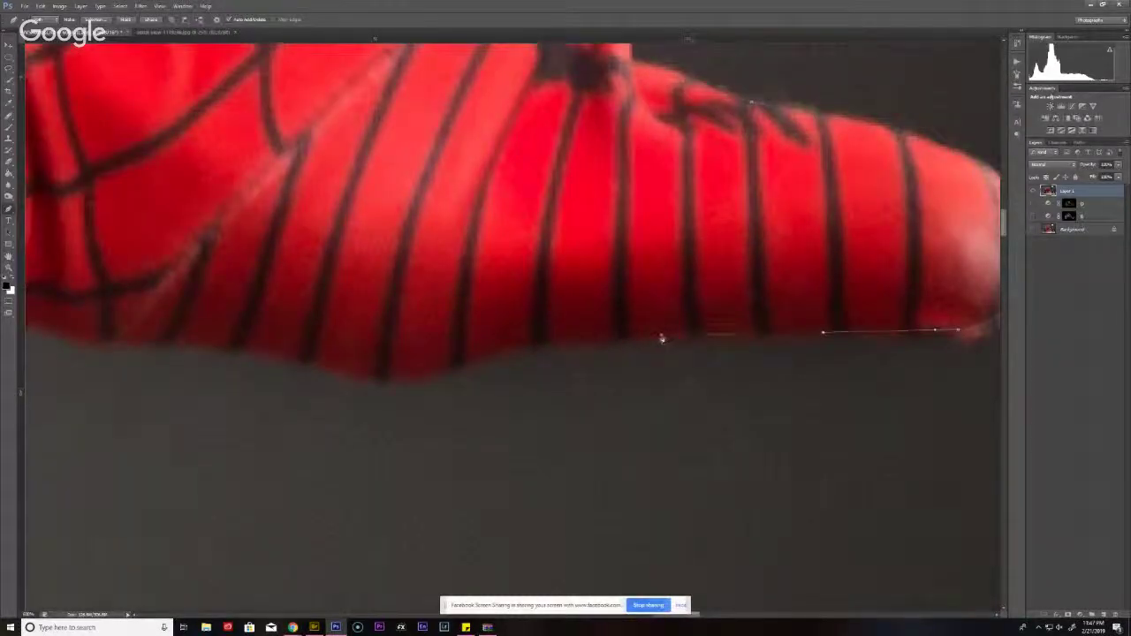
{"action": "left_click", "coordinate": [662, 336]}
{"action": "left_click", "coordinate": [536, 342]}
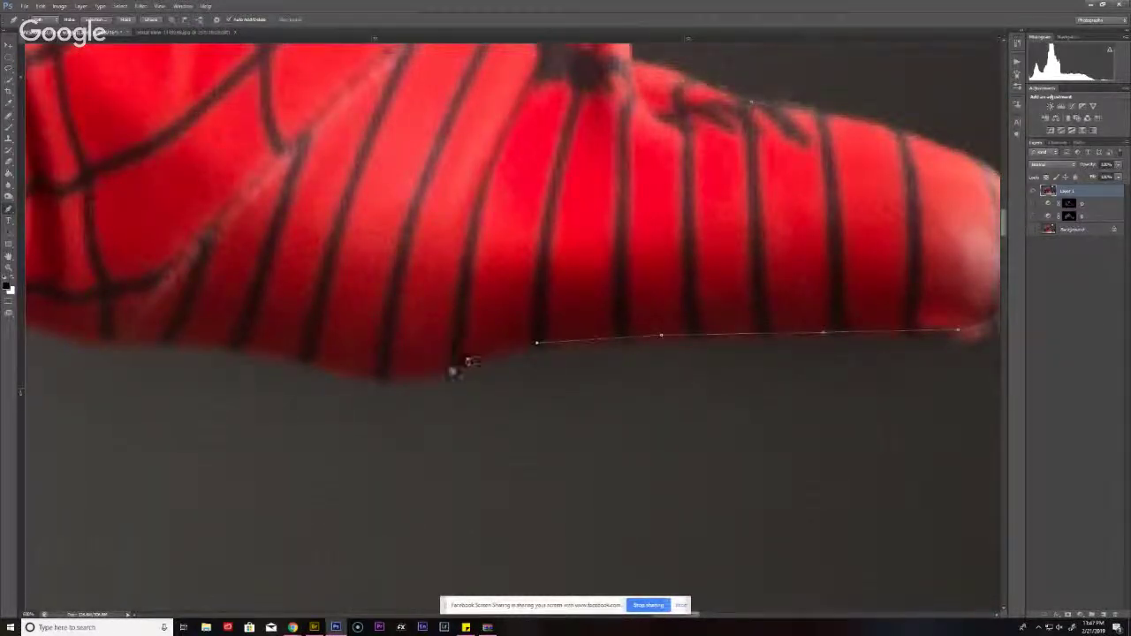
{"action": "left_click", "coordinate": [468, 359]}
{"action": "left_click_drag", "start_coordinate": [420, 376], "coordinate": [404, 380]}
- Trace the path from the thumb's base along the underside of the wrist to the start of the forearm
{"action": "left_click_drag", "start_coordinate": [337, 357], "coordinate": [530, 364]}
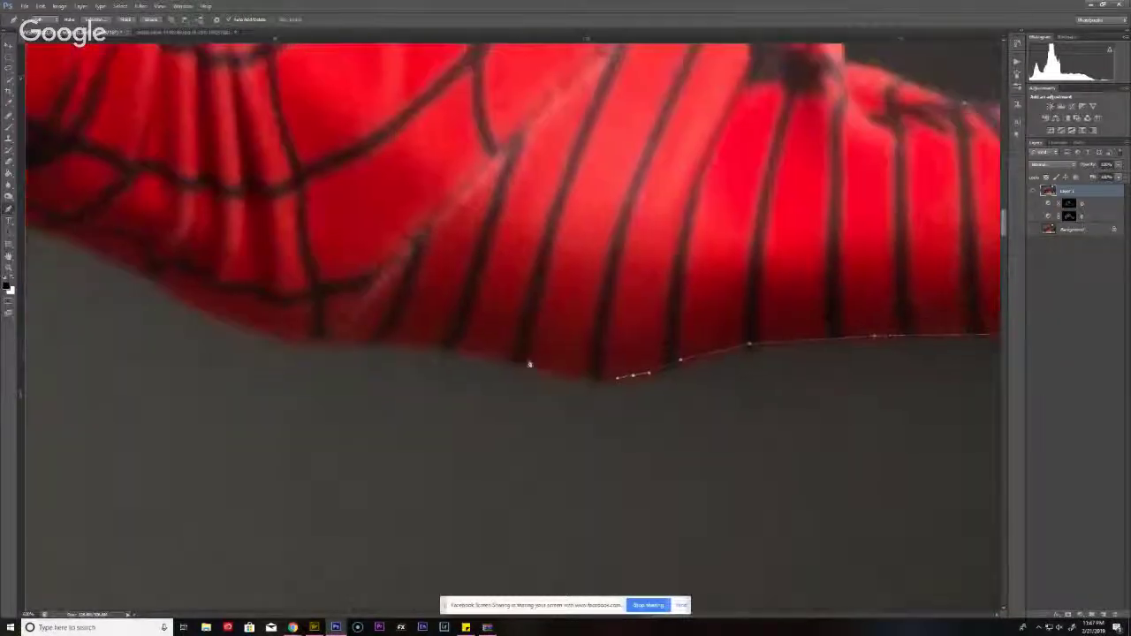
{"action": "left_click", "coordinate": [530, 361]}
{"action": "left_click", "coordinate": [508, 354]}
{"action": "left_click", "coordinate": [486, 347]}
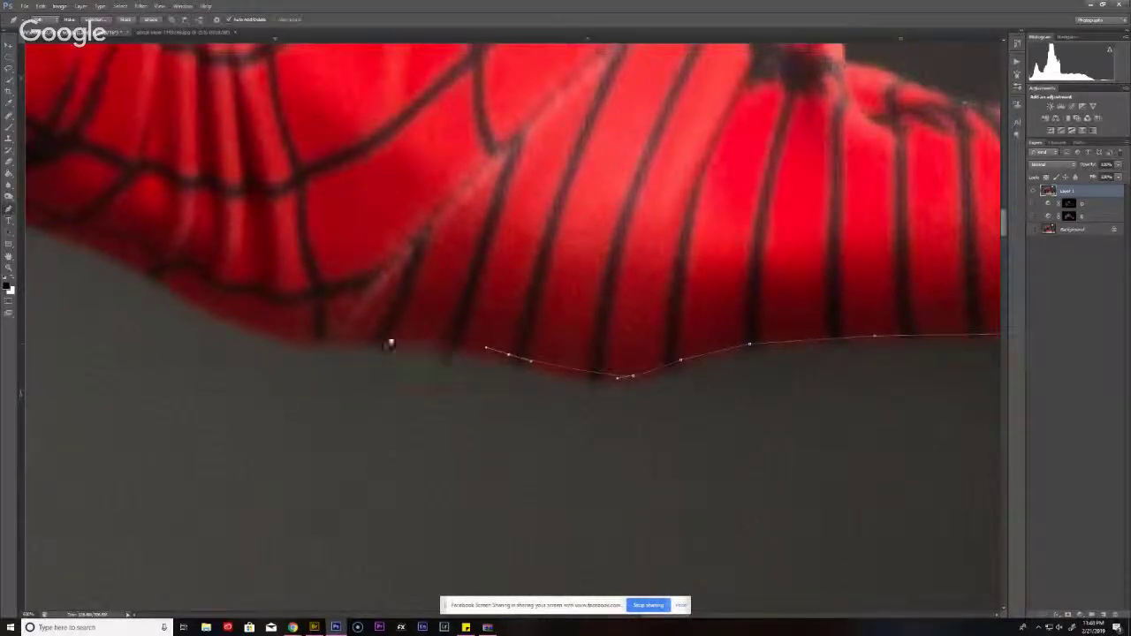
{"action": "left_click", "coordinate": [403, 342]}
{"action": "left_click_drag", "start_coordinate": [324, 348], "coordinate": [542, 330]}
{"action": "left_click", "coordinate": [508, 317]}
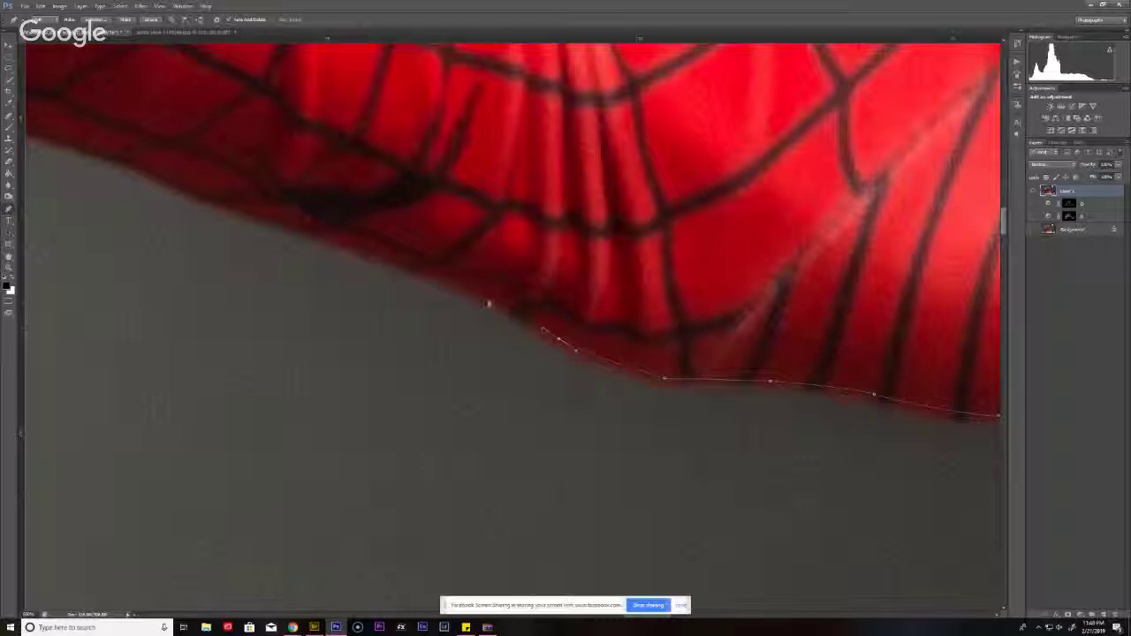
{"action": "left_click", "coordinate": [470, 292]}
- Extend the path along the dark red lower edge of the raised forearm toward the blue and black fabric
{"action": "left_click_drag", "start_coordinate": [368, 253], "coordinate": [506, 319]}
{"action": "left_click_drag", "start_coordinate": [387, 282], "coordinate": [562, 345]}
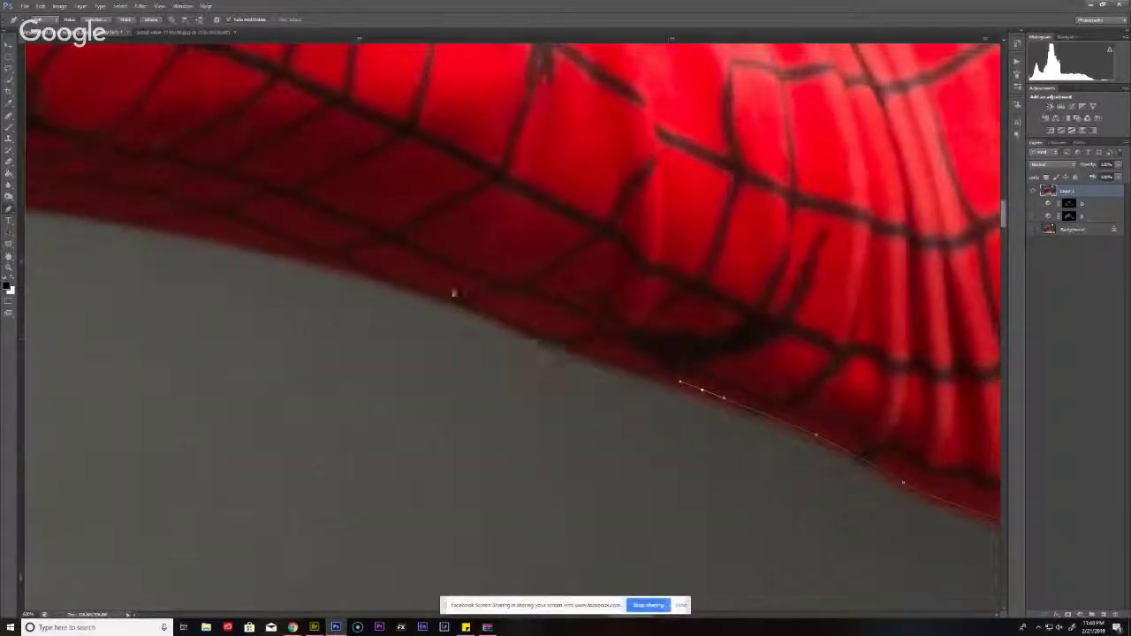
{"action": "left_click", "coordinate": [432, 292]}
{"action": "left_click_drag", "start_coordinate": [389, 288], "coordinate": [652, 301]}
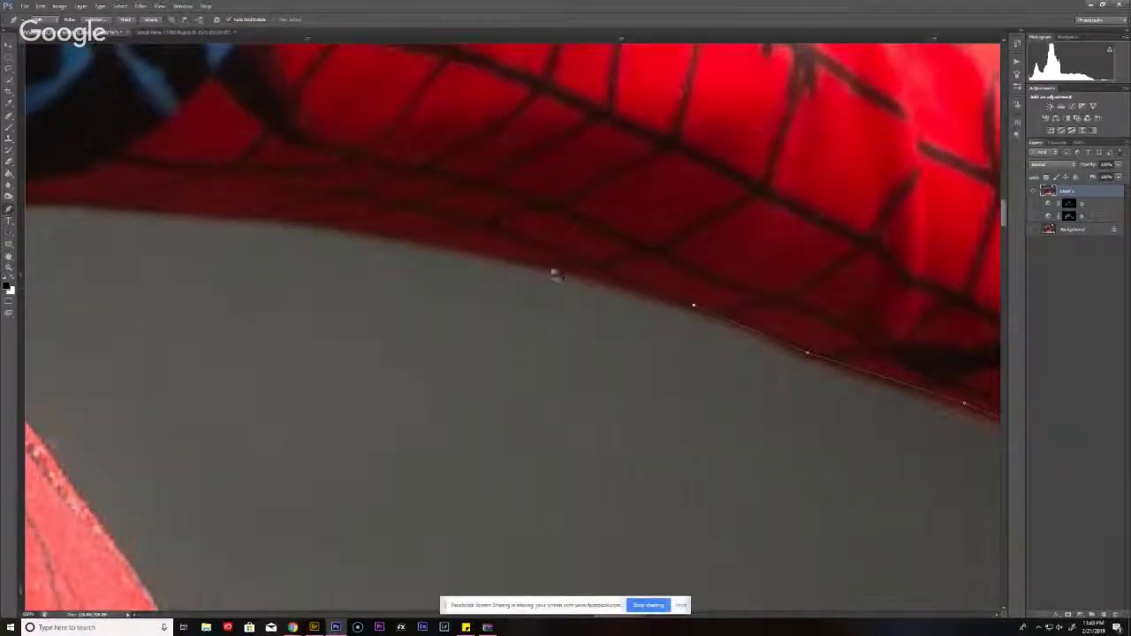
{"action": "left_click_drag", "start_coordinate": [542, 263], "coordinate": [576, 269]}
{"action": "left_click_drag", "start_coordinate": [419, 250], "coordinate": [530, 298]}
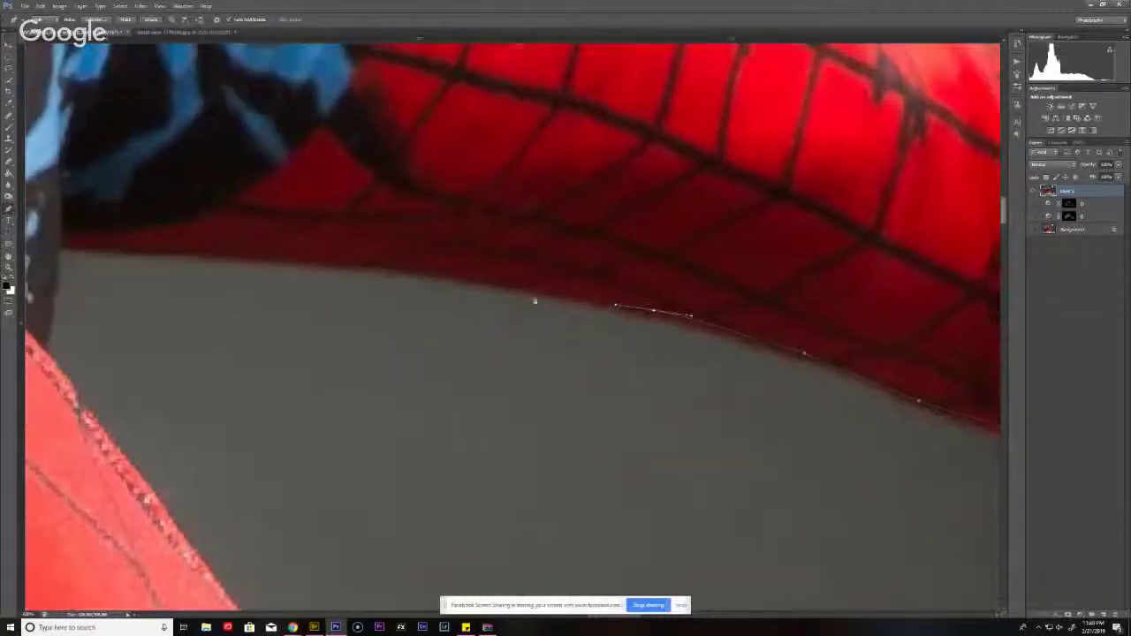
{"action": "left_click_drag", "start_coordinate": [467, 276], "coordinate": [574, 306]}
- Finish tracing the arm's lower edge and turn the path down the dark fabric strip to the red mask
{"action": "left_click", "coordinate": [457, 281]}
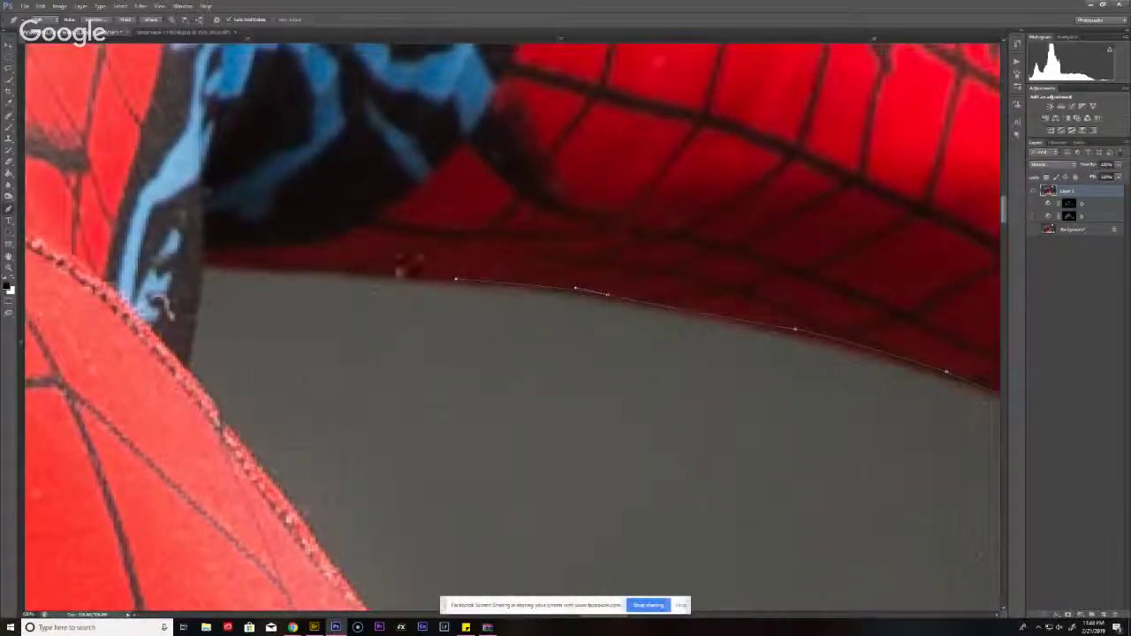
{"action": "left_click", "coordinate": [355, 271]}
{"action": "left_click", "coordinate": [237, 265]}
{"action": "left_click", "coordinate": [201, 259]}
{"action": "left_click", "coordinate": [194, 315]}
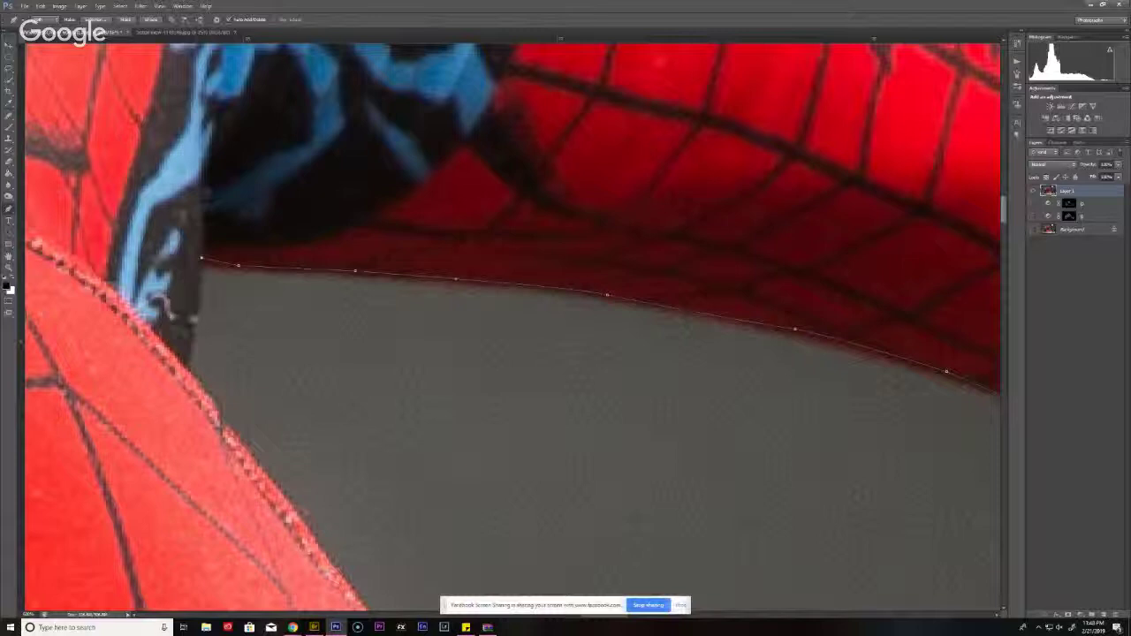
{"action": "left_click_drag", "start_coordinate": [192, 383], "coordinate": [195, 257]}
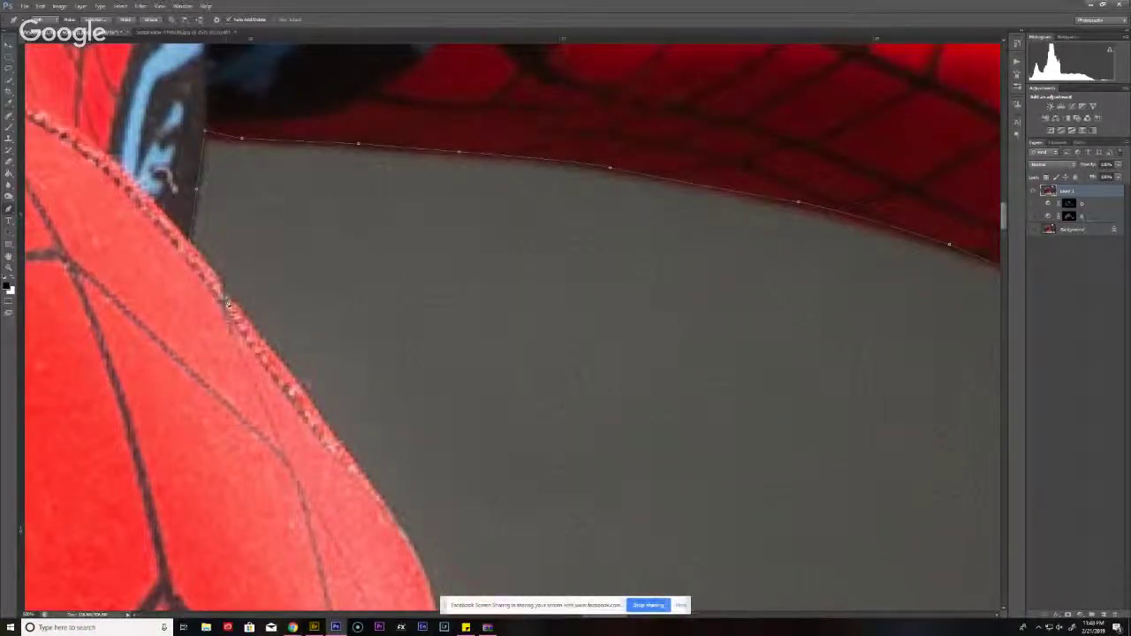
- Trace the path down the curved outer edge of the red mask toward the black eye frame
{"action": "left_click_drag", "start_coordinate": [295, 378], "coordinate": [208, 232]}
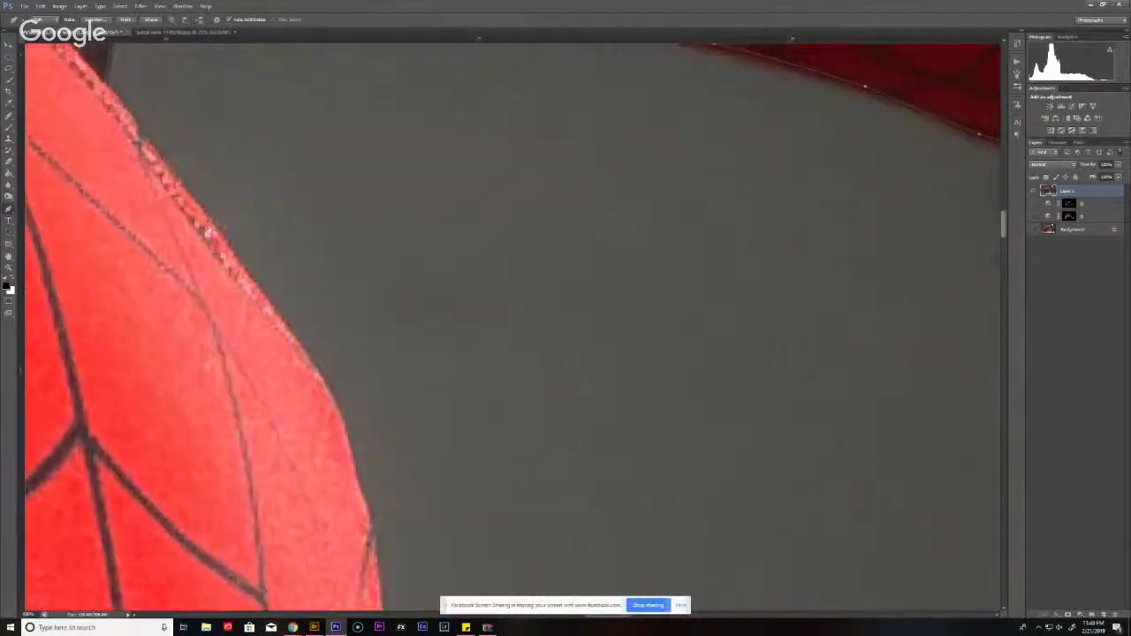
{"action": "left_click_drag", "start_coordinate": [284, 333], "coordinate": [256, 227]}
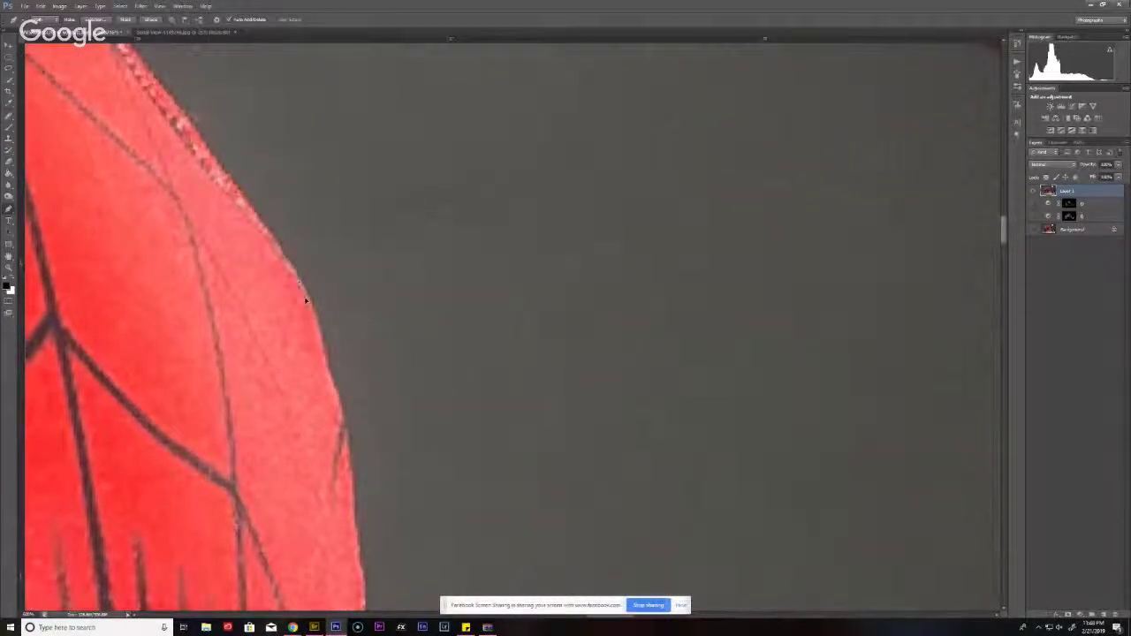
{"action": "left_click_drag", "start_coordinate": [324, 379], "coordinate": [306, 299]}
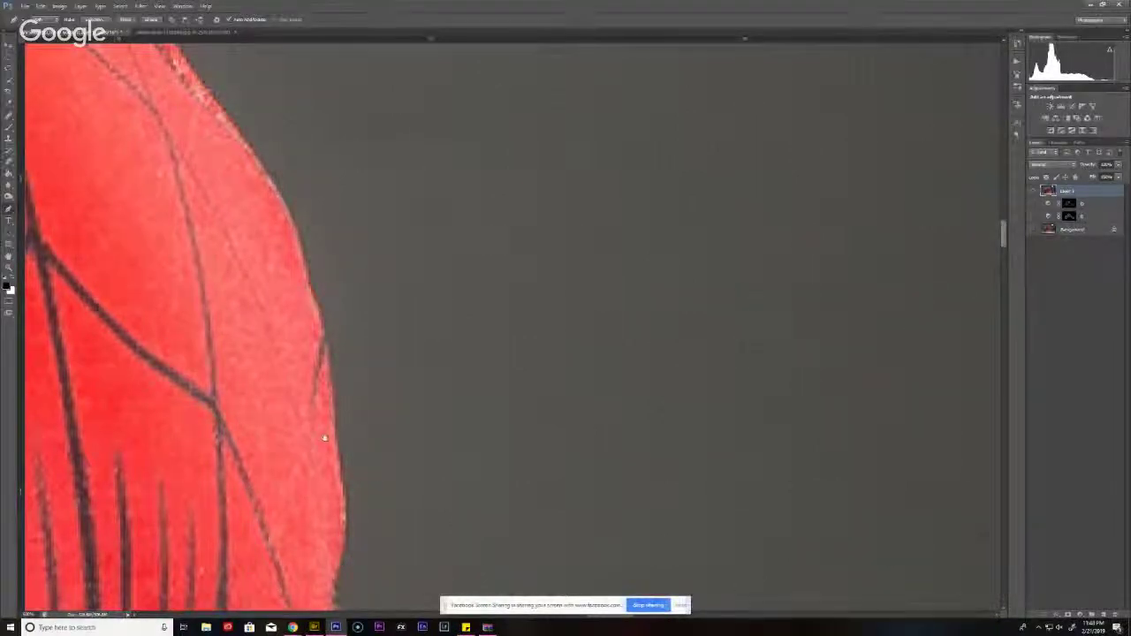
{"action": "left_click_drag", "start_coordinate": [336, 468], "coordinate": [342, 323]}
{"action": "left_click", "coordinate": [342, 324]}
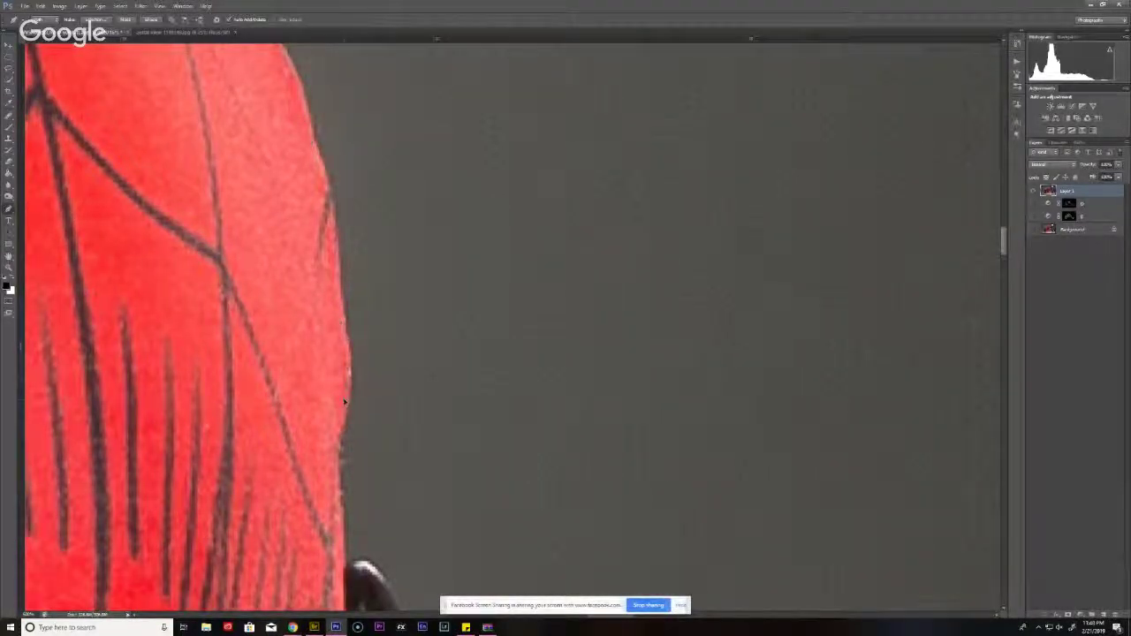
{"action": "left_click_drag", "start_coordinate": [336, 446], "coordinate": [359, 405]}
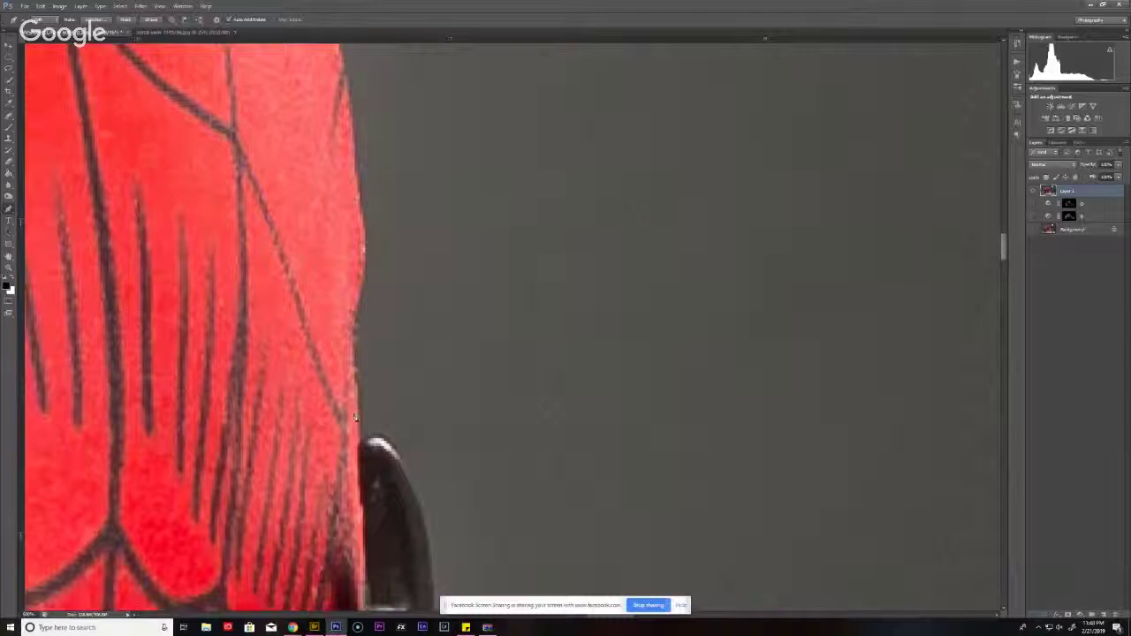
- Carry the path around the tip of the black eye frame and down its outer edge to the blue shoulder
{"action": "left_click_drag", "start_coordinate": [359, 446], "coordinate": [368, 290]}
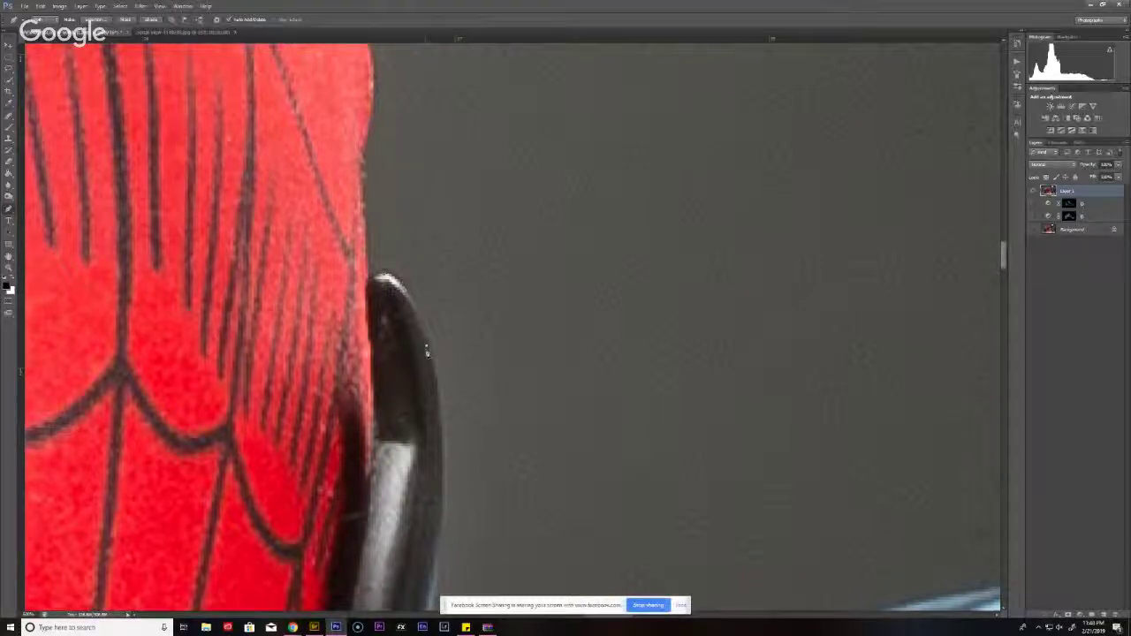
{"action": "left_click_drag", "start_coordinate": [404, 323], "coordinate": [383, 247]}
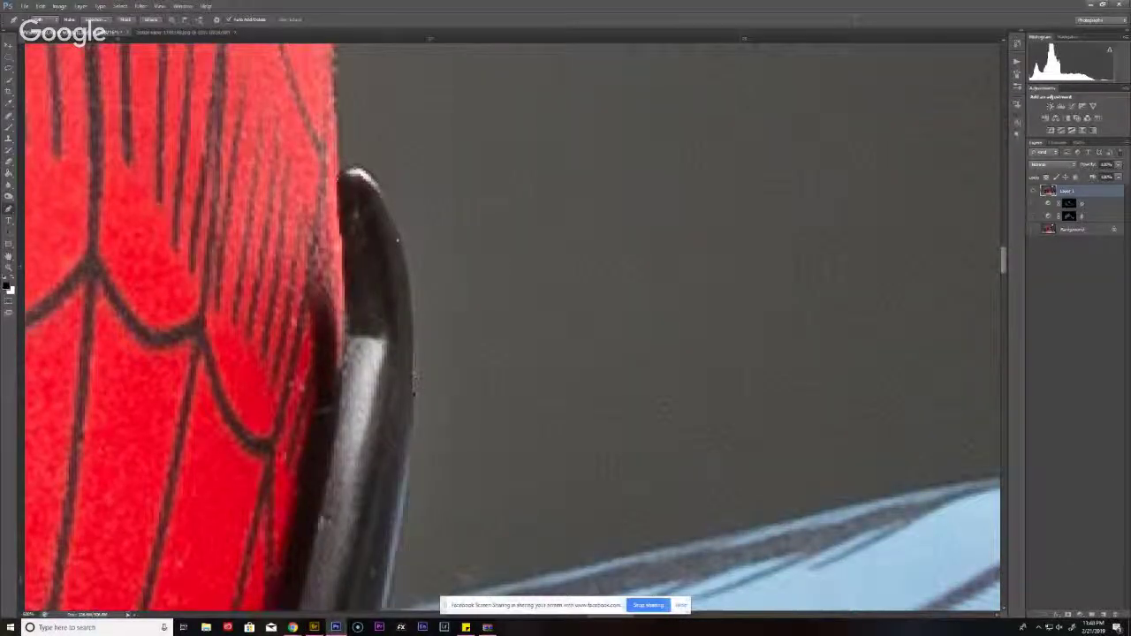
{"action": "left_click_drag", "start_coordinate": [415, 373], "coordinate": [424, 246]}
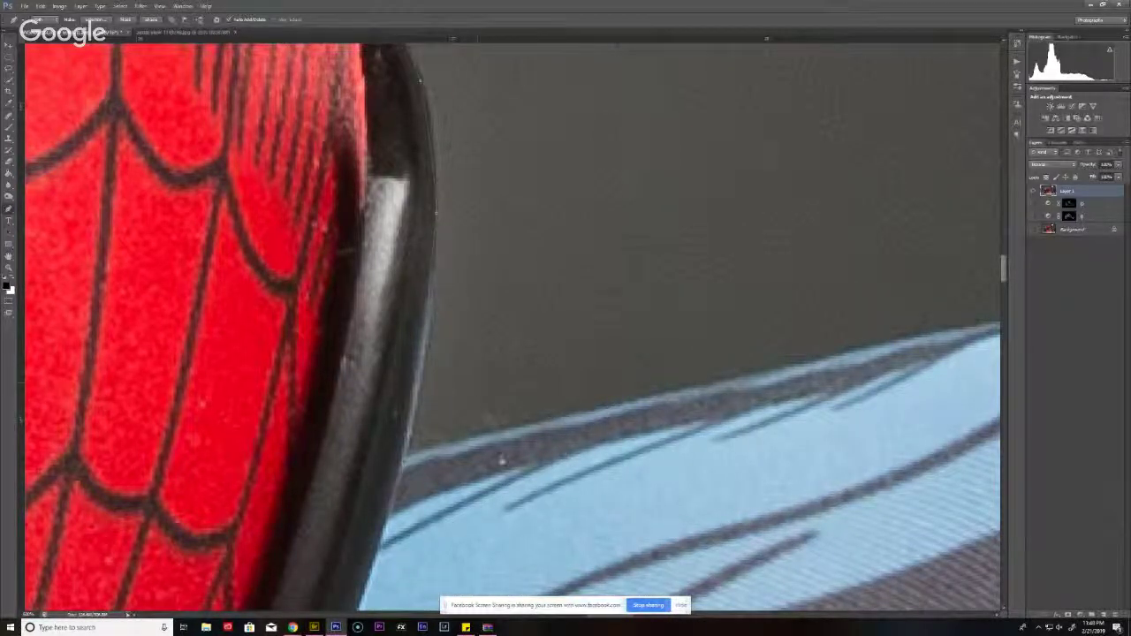
- Trace the path along the upper edge of the blue shoulder and over its rounded crest
{"action": "left_click_drag", "start_coordinate": [674, 379], "coordinate": [121, 390]}
{"action": "left_click_drag", "start_coordinate": [252, 375], "coordinate": [398, 348]}
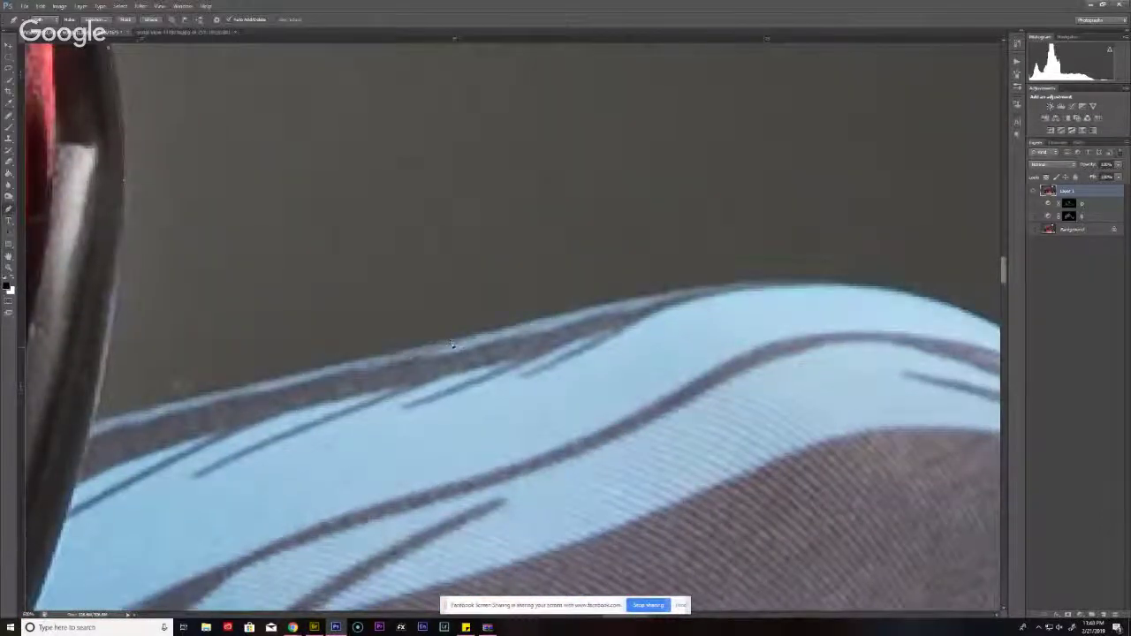
{"action": "left_click_drag", "start_coordinate": [672, 289], "coordinate": [703, 286]}
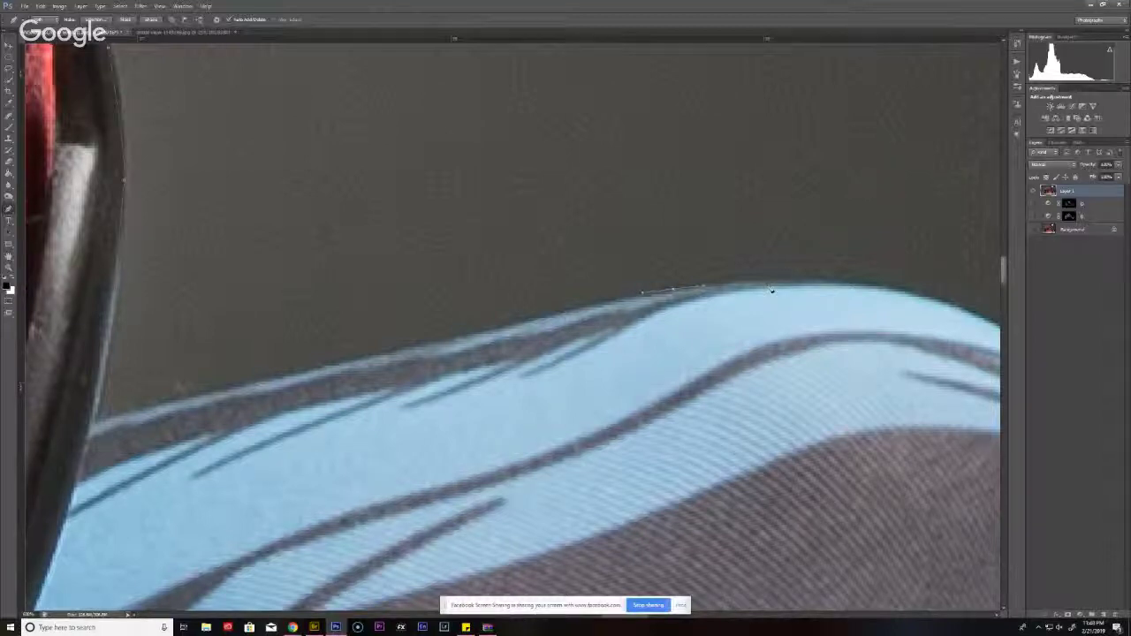
{"action": "left_click_drag", "start_coordinate": [859, 284], "coordinate": [892, 288]}
{"action": "left_click_drag", "start_coordinate": [774, 276], "coordinate": [487, 215]}
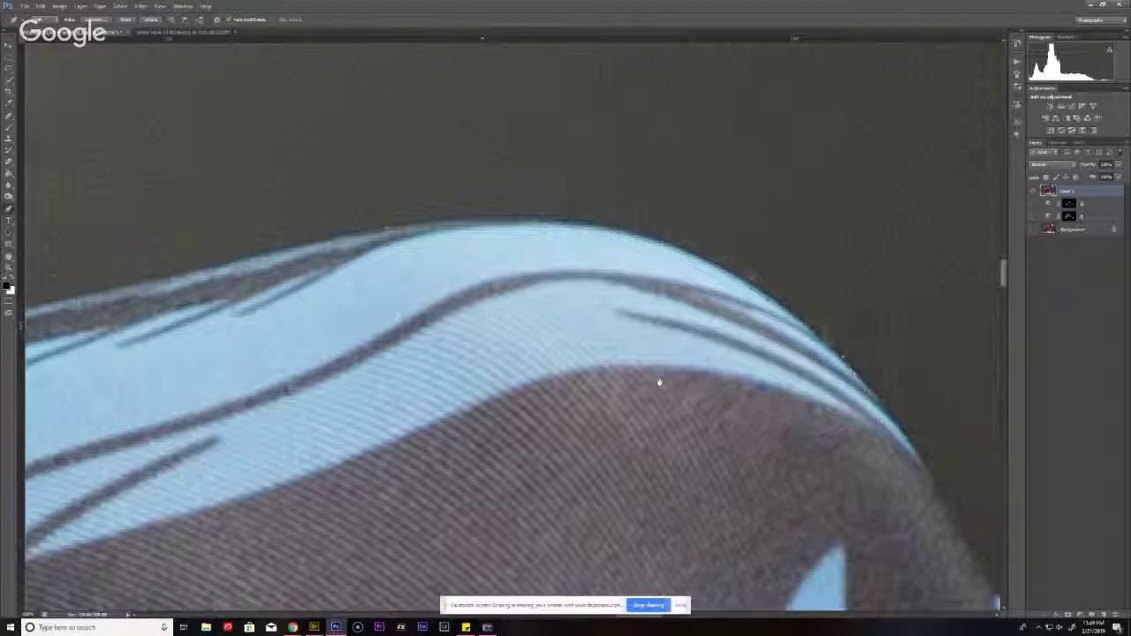
- Continue the path from the blue shoulder crest down the outer edge of the dark fabric, past the blue streaks
{"action": "left_click_drag", "start_coordinate": [660, 383], "coordinate": [525, 150]}
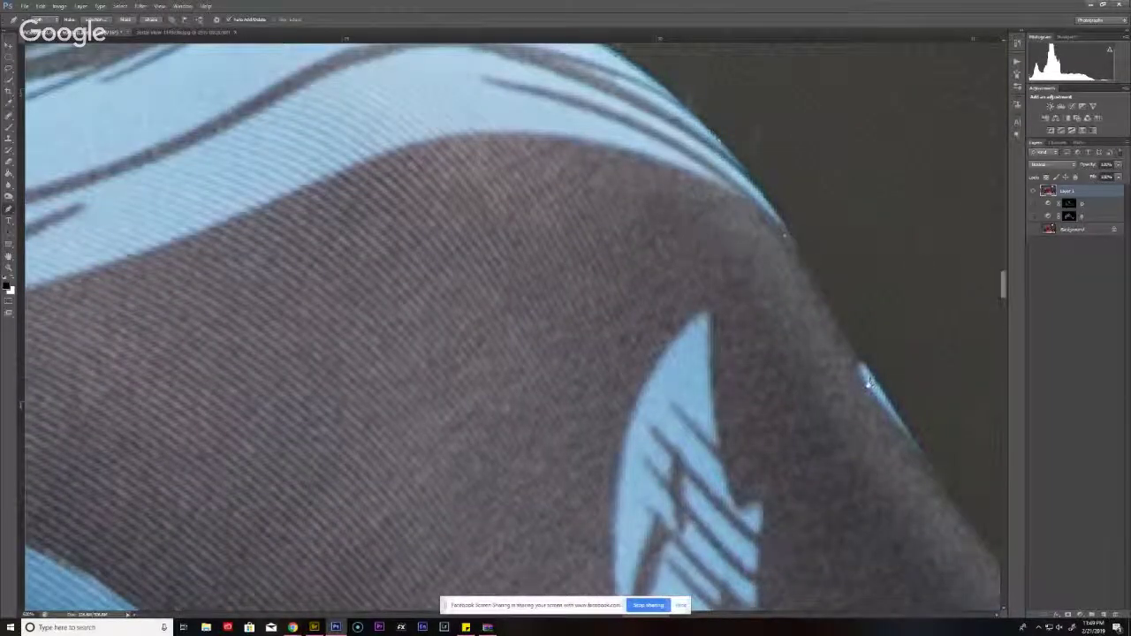
{"action": "left_click_drag", "start_coordinate": [869, 382], "coordinate": [550, 139]}
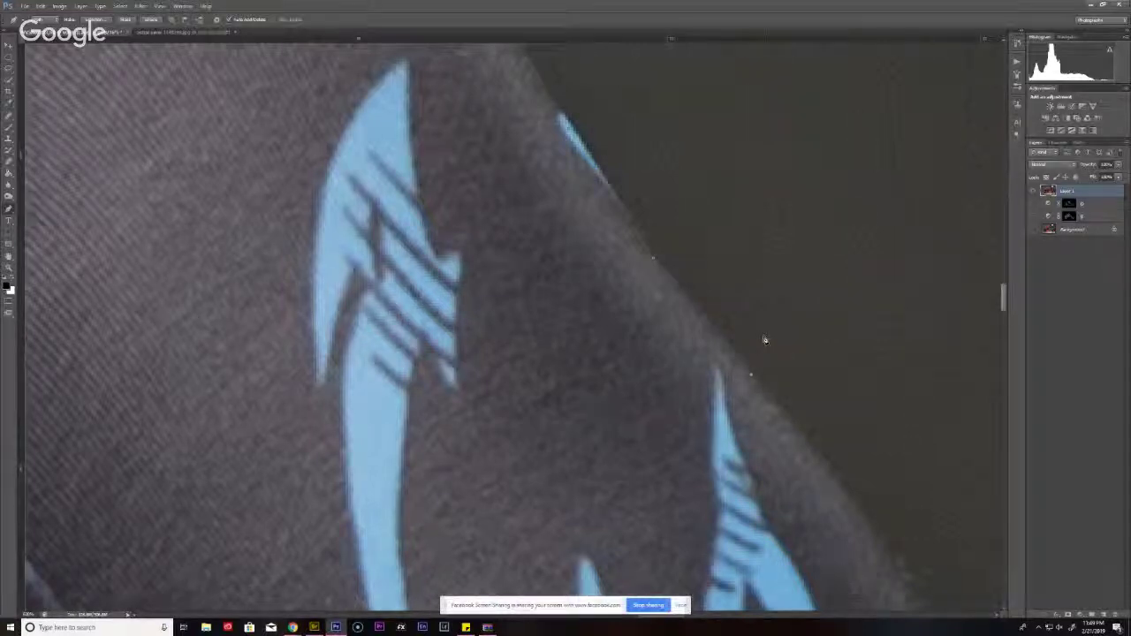
{"action": "left_click_drag", "start_coordinate": [728, 446], "coordinate": [543, 231]}
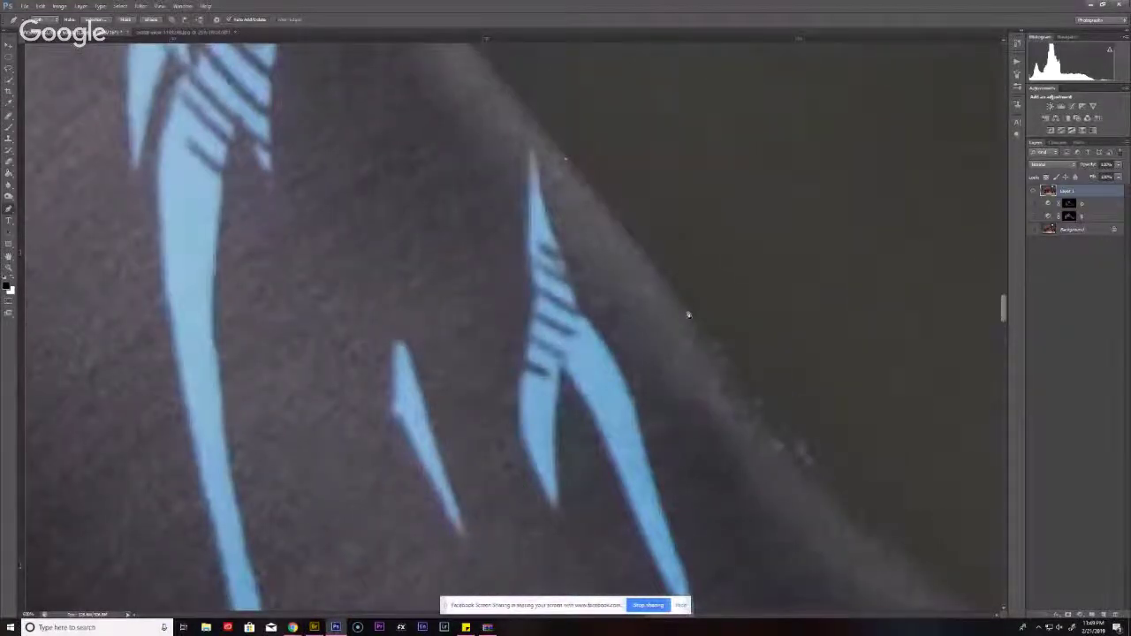
{"action": "left_click_drag", "start_coordinate": [708, 409], "coordinate": [545, 272]}
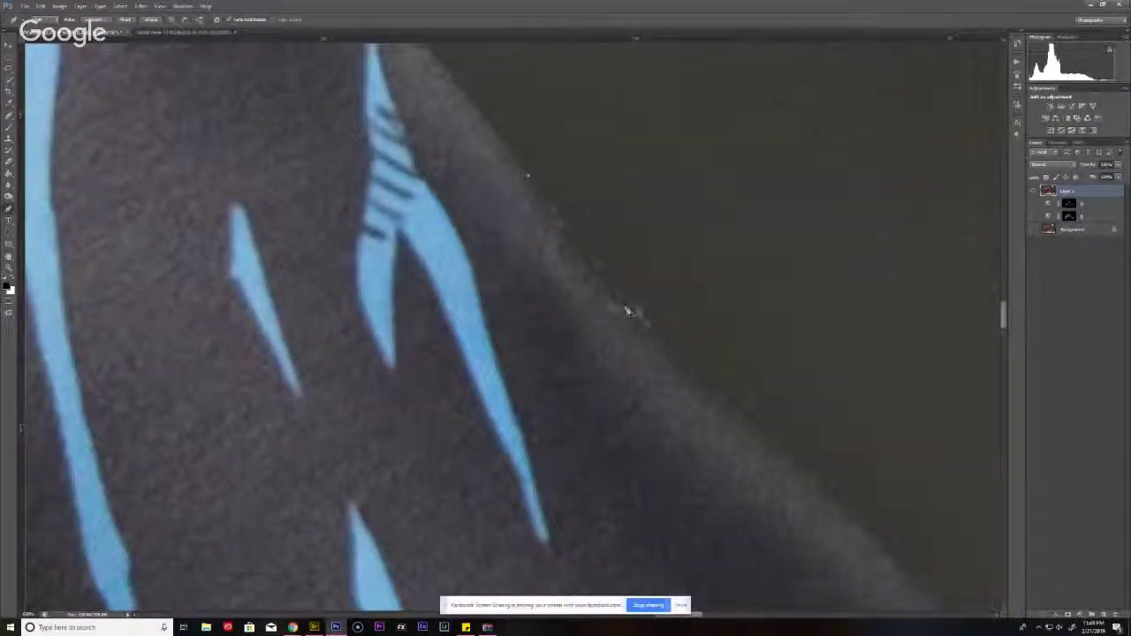
- Trace the path down the rest of the dark fabric's sloping edge and onto the corner of the red panel
{"action": "left_click_drag", "start_coordinate": [650, 380], "coordinate": [477, 316]}
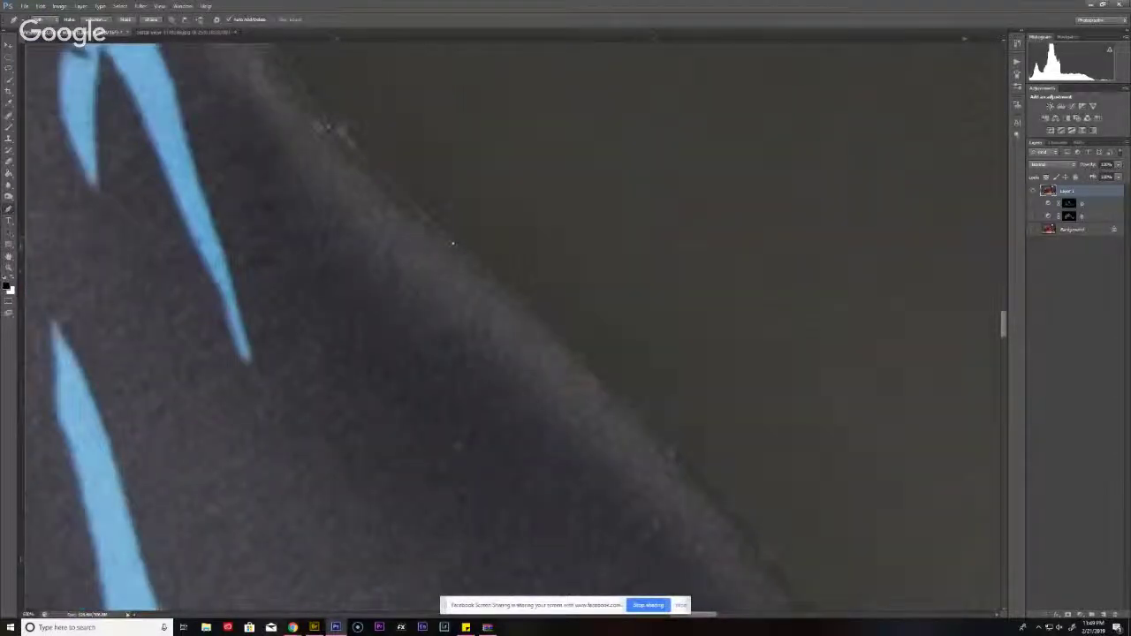
{"action": "left_click", "coordinate": [632, 413]}
{"action": "left_click_drag", "start_coordinate": [551, 354], "coordinate": [337, 189]}
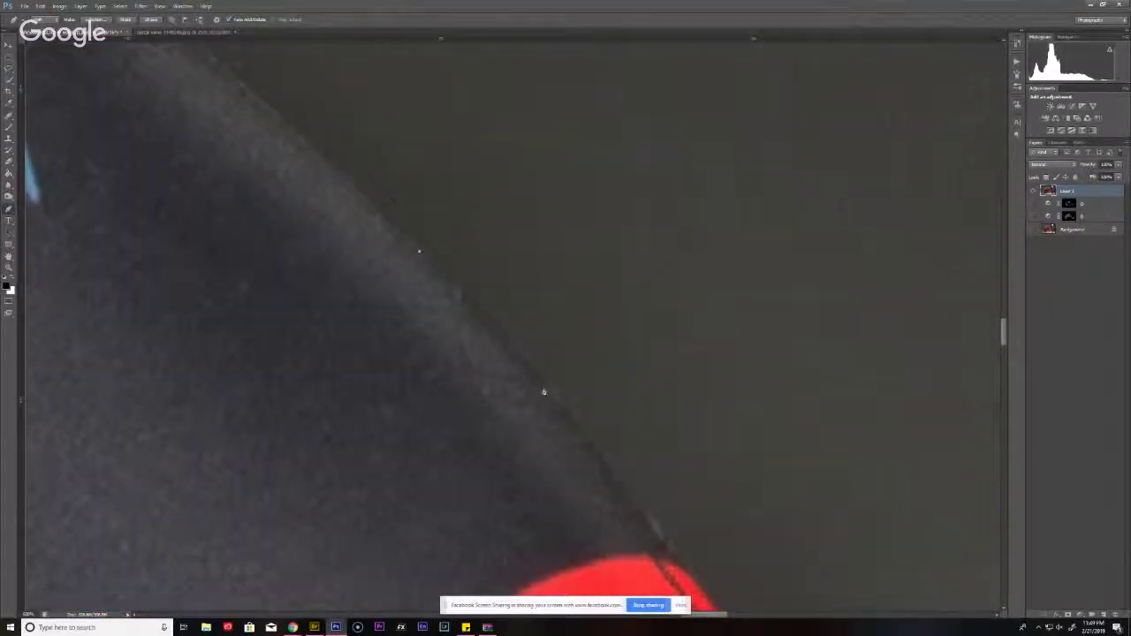
{"action": "left_click_drag", "start_coordinate": [584, 462], "coordinate": [429, 260]}
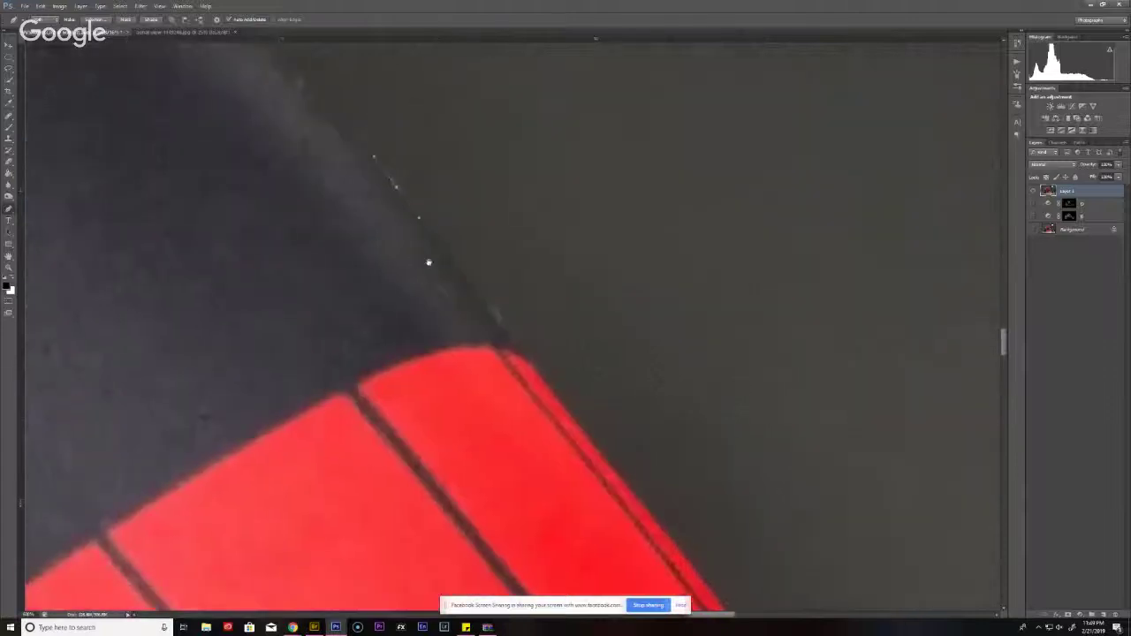
{"action": "left_click_drag", "start_coordinate": [532, 371], "coordinate": [373, 208]}
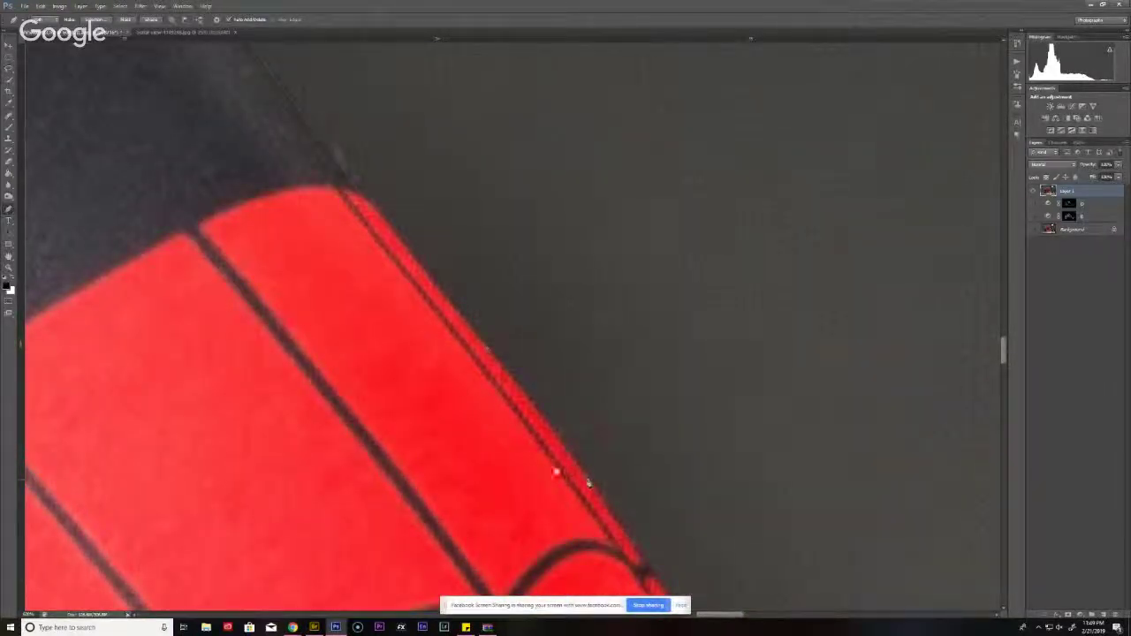
- Trace the outer edge of the red webbed panel, past the black hatching and around the red bulge beside it
{"action": "left_click_drag", "start_coordinate": [560, 470], "coordinate": [345, 281]}
{"action": "left_click_drag", "start_coordinate": [444, 469], "coordinate": [327, 278]}
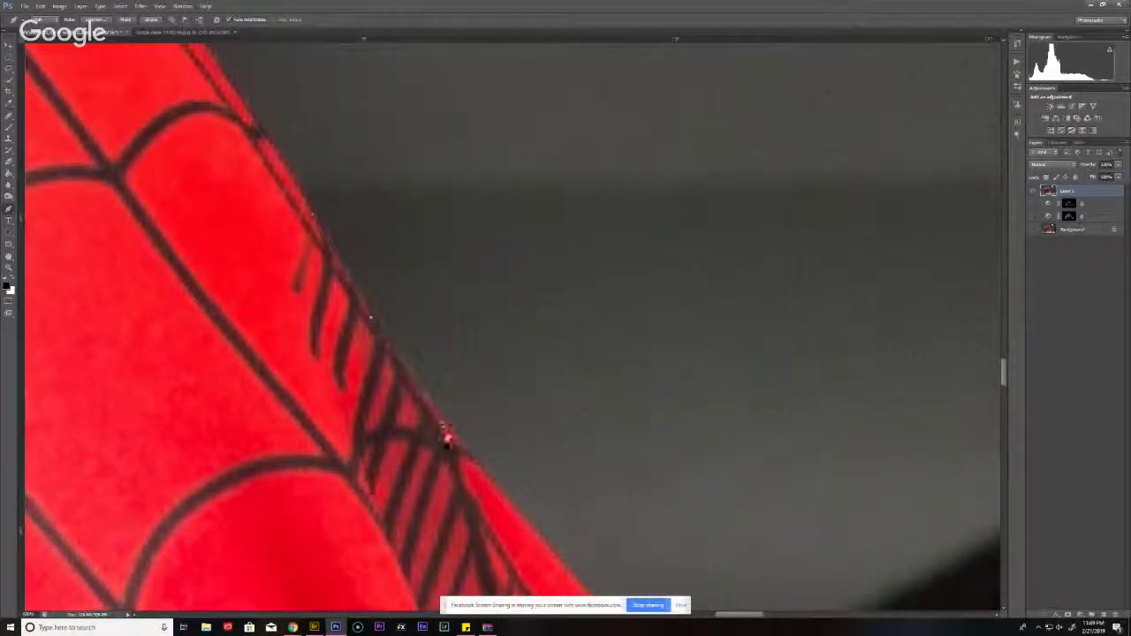
{"action": "left_click_drag", "start_coordinate": [449, 434], "coordinate": [334, 237]}
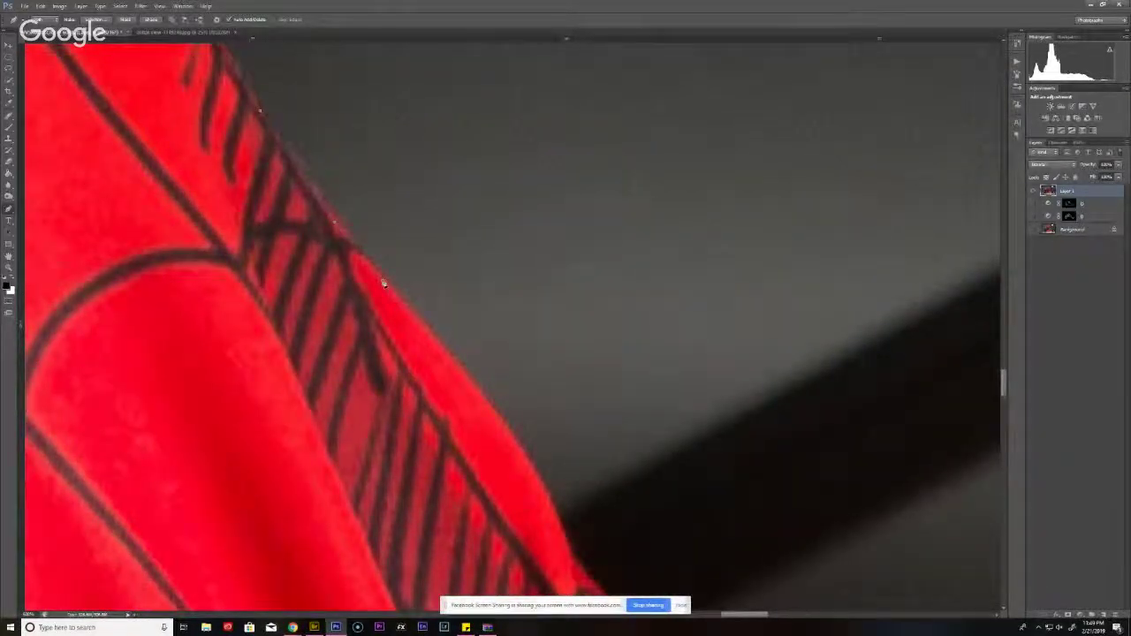
{"action": "left_click_drag", "start_coordinate": [473, 429], "coordinate": [387, 287]}
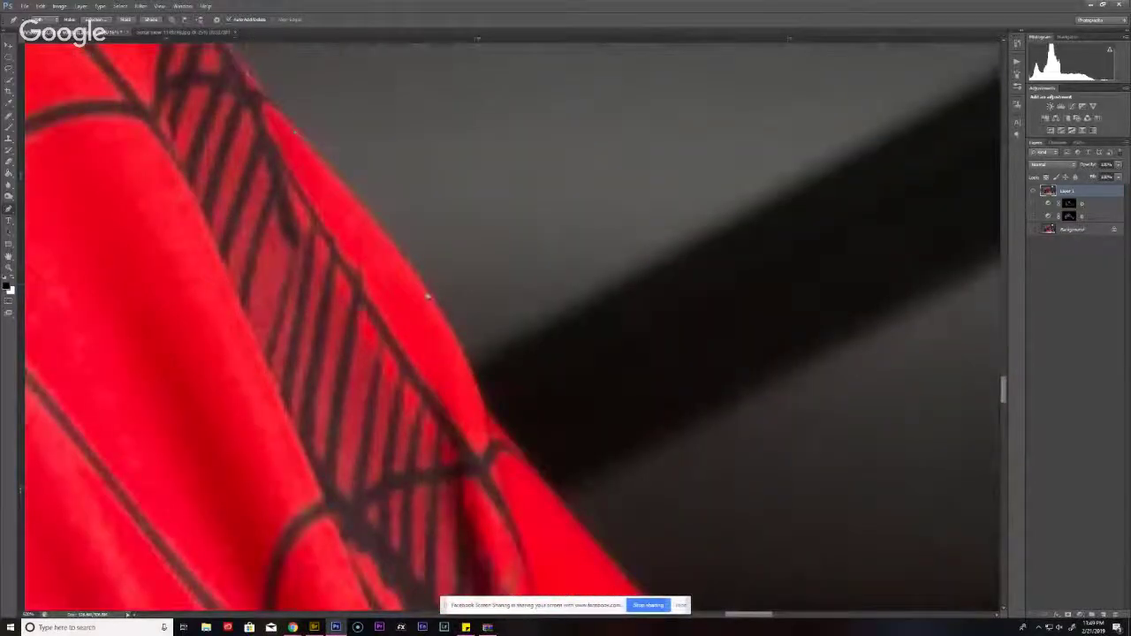
{"action": "left_click_drag", "start_coordinate": [485, 417], "coordinate": [412, 273]}
- Carry the path down the smooth red edge below the bulge and around the first raised fabric fold
{"action": "left_click_drag", "start_coordinate": [492, 375], "coordinate": [298, 239]}
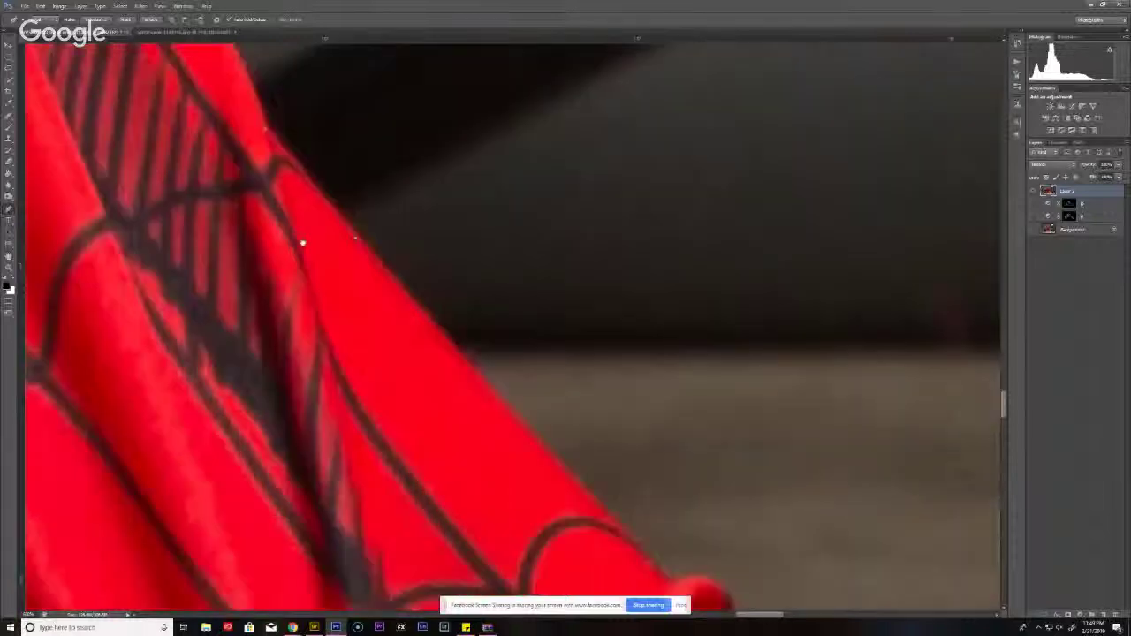
{"action": "left_click_drag", "start_coordinate": [421, 411], "coordinate": [324, 296]}
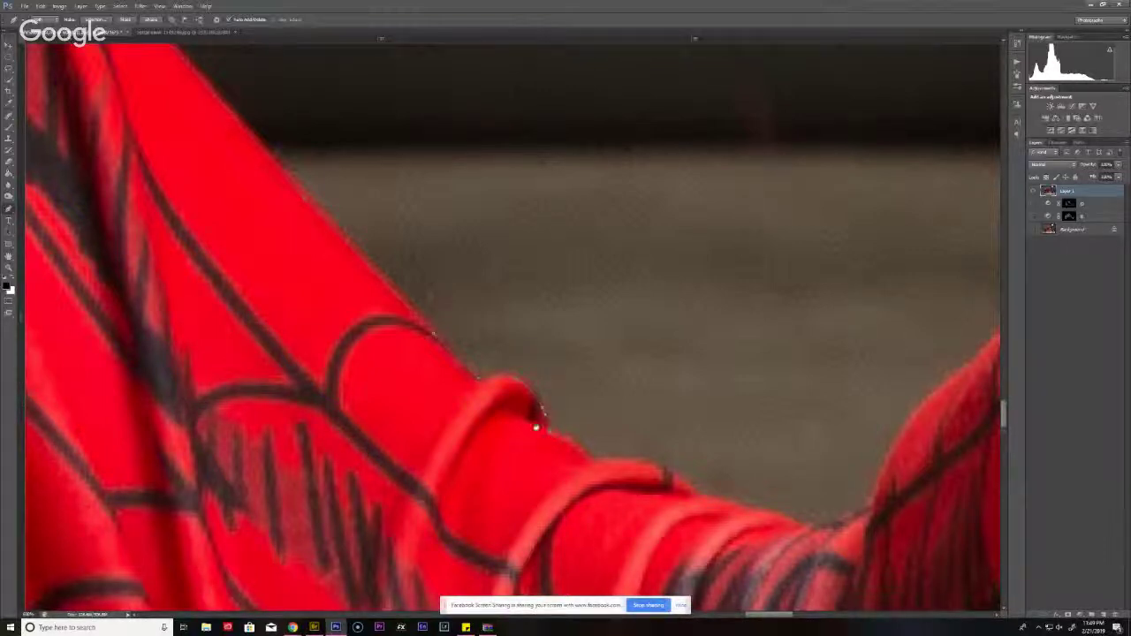
{"action": "left_click_drag", "start_coordinate": [535, 426], "coordinate": [480, 334]}
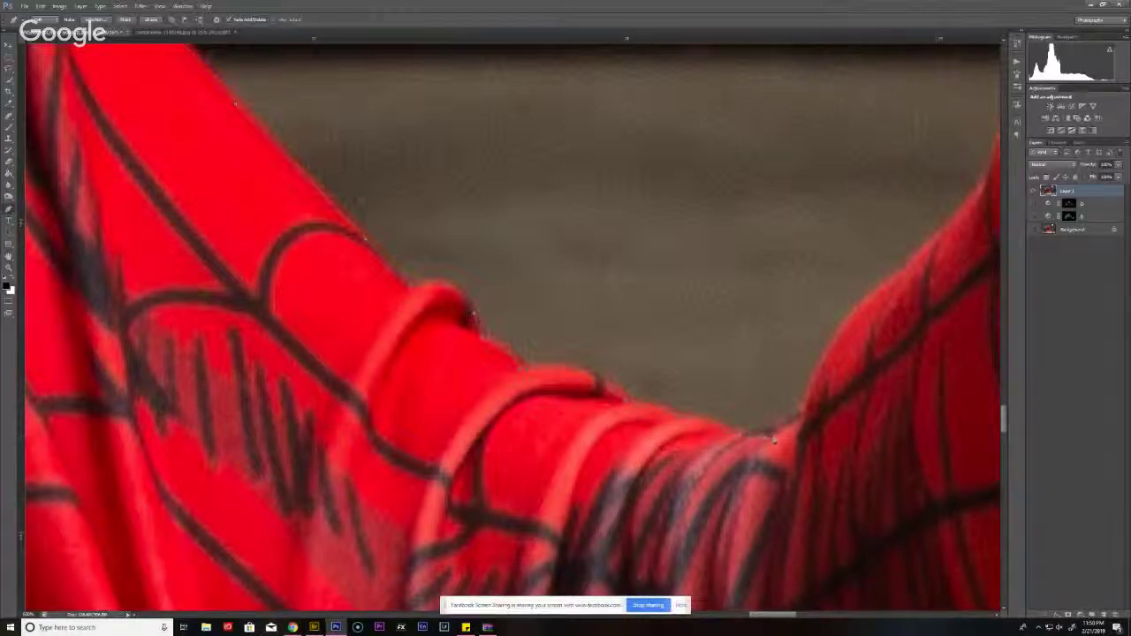
- Carry the path past the remaining fabric folds and up the rising red webbed edge toward the foot
{"action": "left_click_drag", "start_coordinate": [764, 414], "coordinate": [430, 474]}
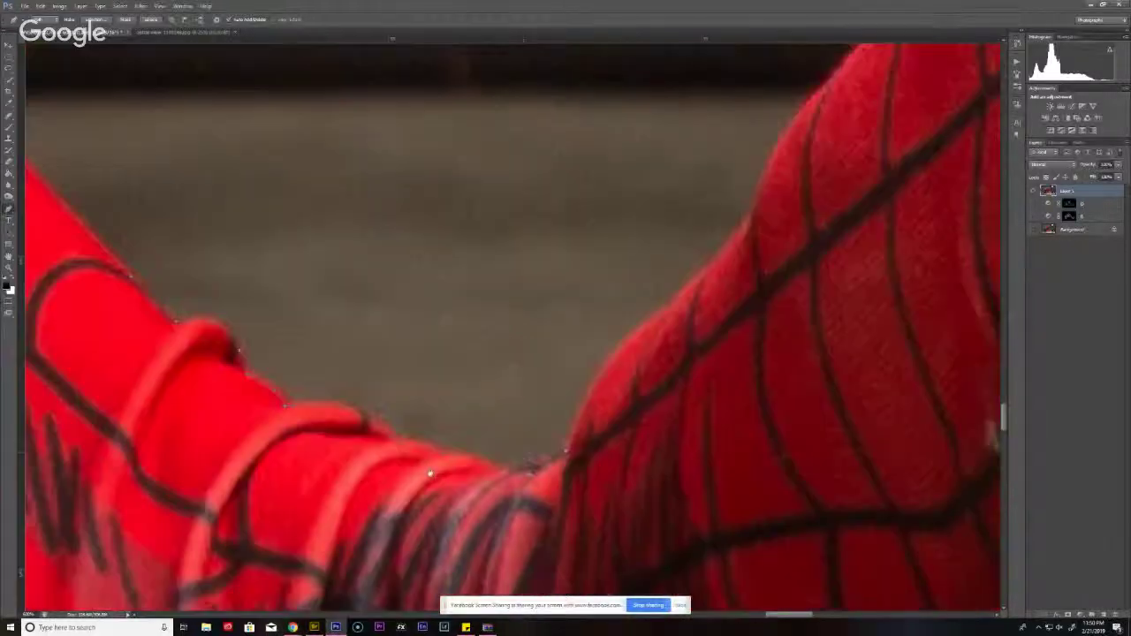
{"action": "left_click_drag", "start_coordinate": [618, 328], "coordinate": [494, 363]}
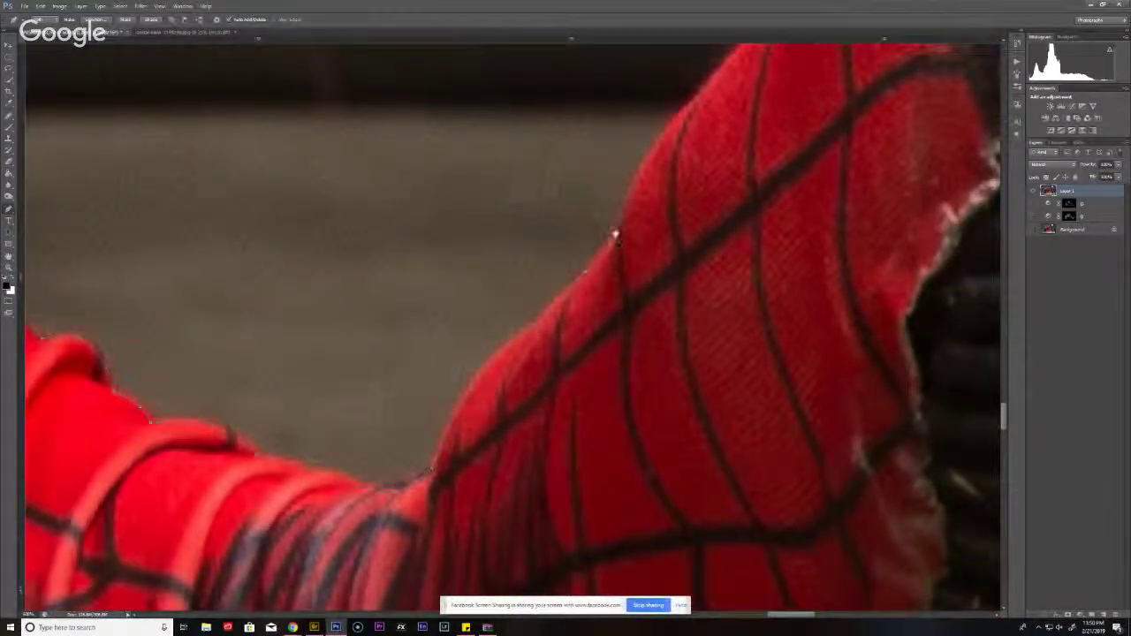
{"action": "left_click_drag", "start_coordinate": [616, 233], "coordinate": [537, 375]}
{"action": "left_click_drag", "start_coordinate": [593, 269], "coordinate": [563, 282]}
{"action": "left_click_drag", "start_coordinate": [658, 177], "coordinate": [544, 286]}
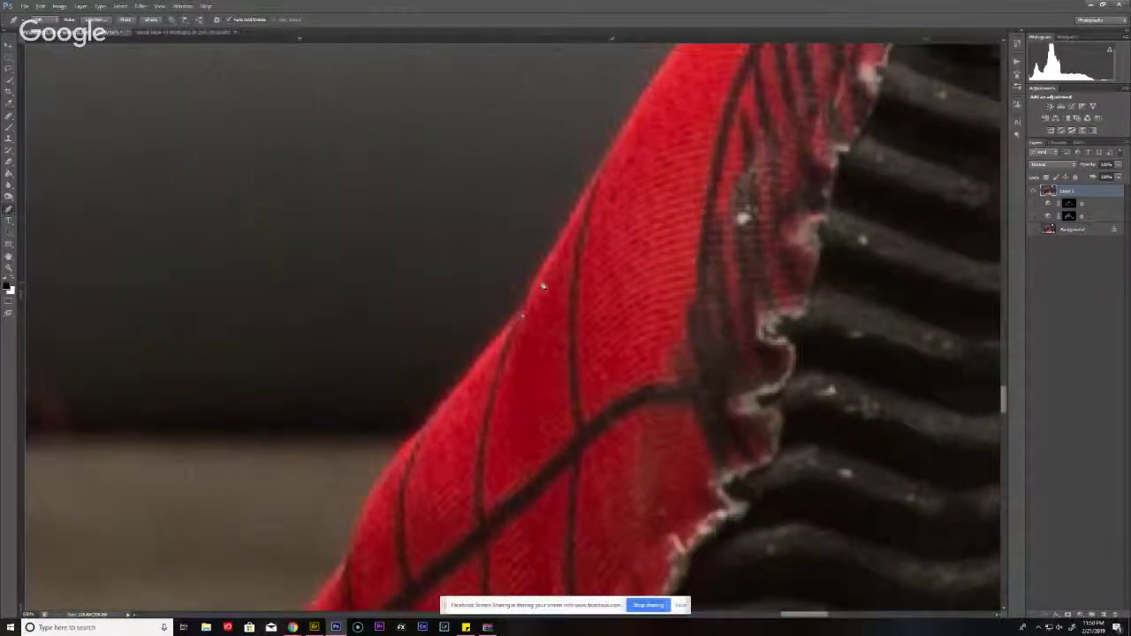
- Trace over the rounded red top of the foot and down the frayed outer rim of the ribbed sole
{"action": "left_click_drag", "start_coordinate": [646, 105], "coordinate": [528, 259]}
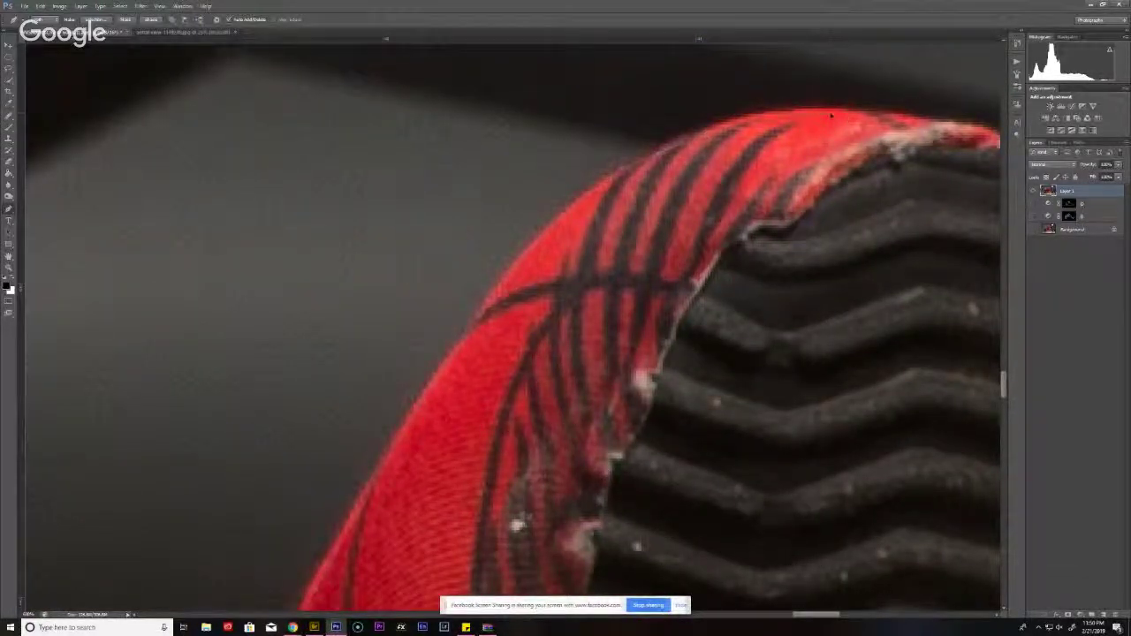
{"action": "left_click_drag", "start_coordinate": [990, 142], "coordinate": [703, 201]}
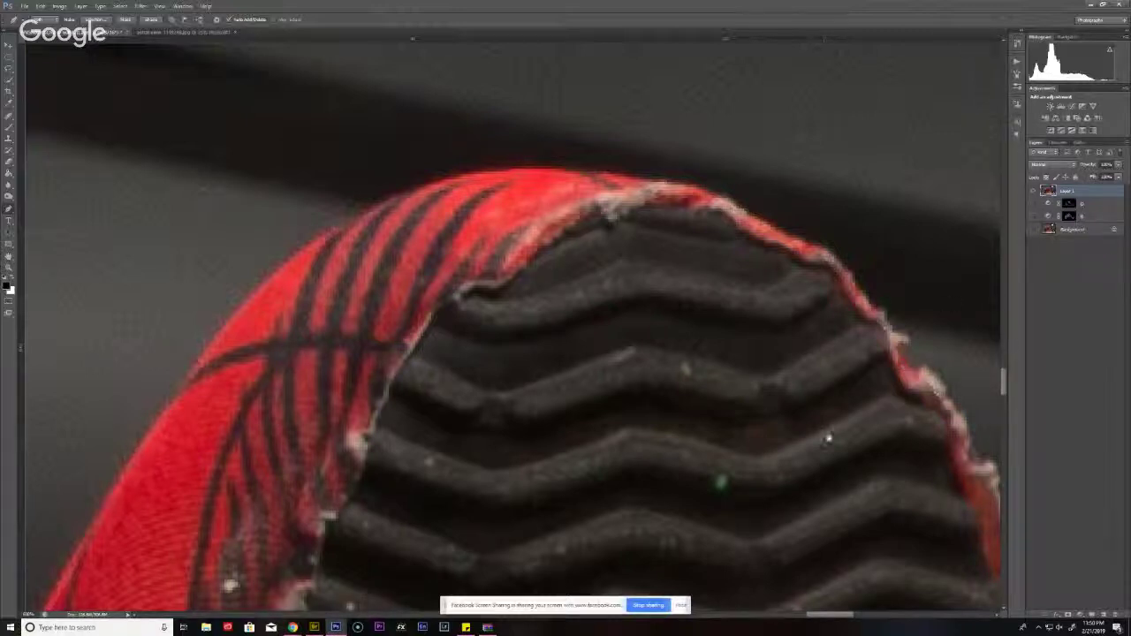
{"action": "left_click_drag", "start_coordinate": [828, 435], "coordinate": [599, 282]}
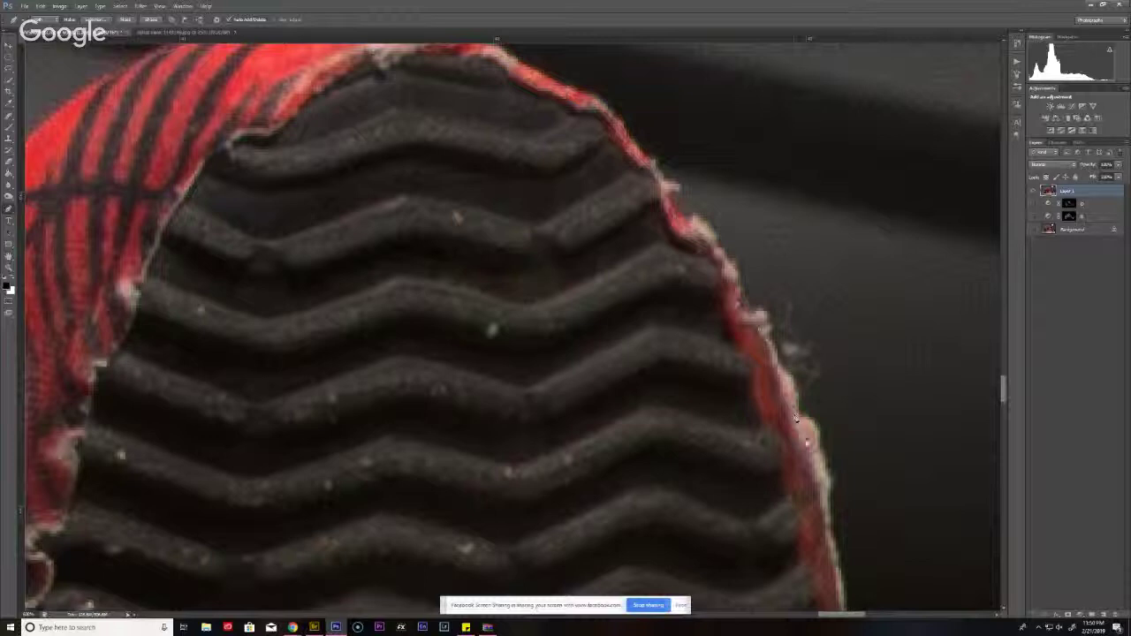
{"action": "left_click_drag", "start_coordinate": [775, 399], "coordinate": [597, 180]}
{"action": "left_click_drag", "start_coordinate": [660, 390], "coordinate": [637, 263]}
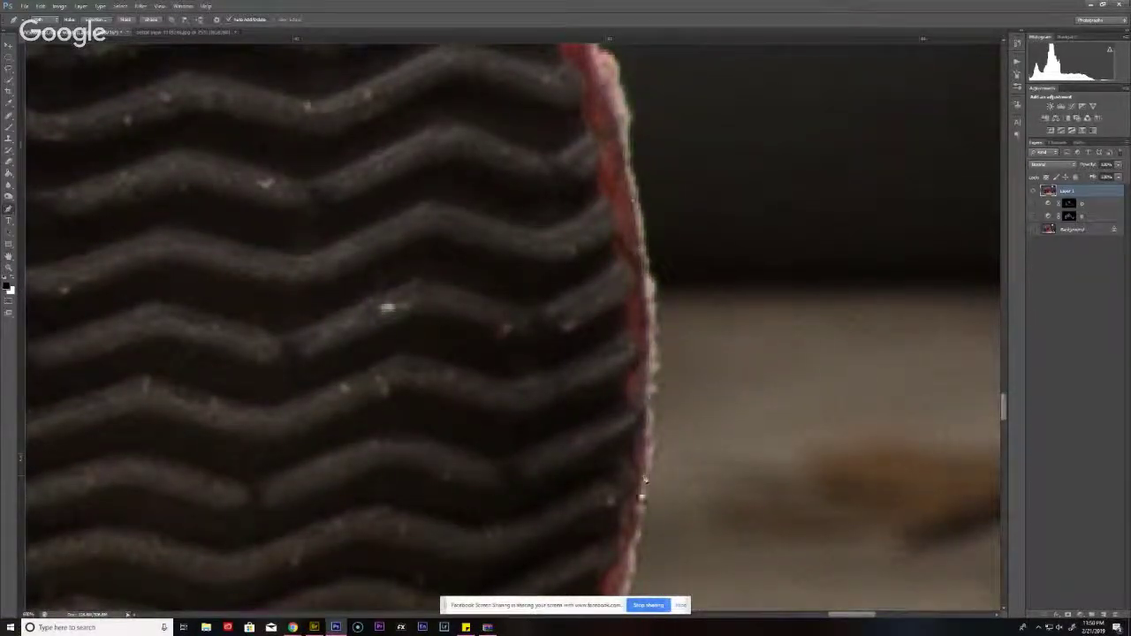
- Continue the path around the notch in the sole's frayed rim and down its inward slope past the background cables
{"action": "scroll", "coordinate": [646, 477], "scroll_direction": "down", "scroll_amount": 3}
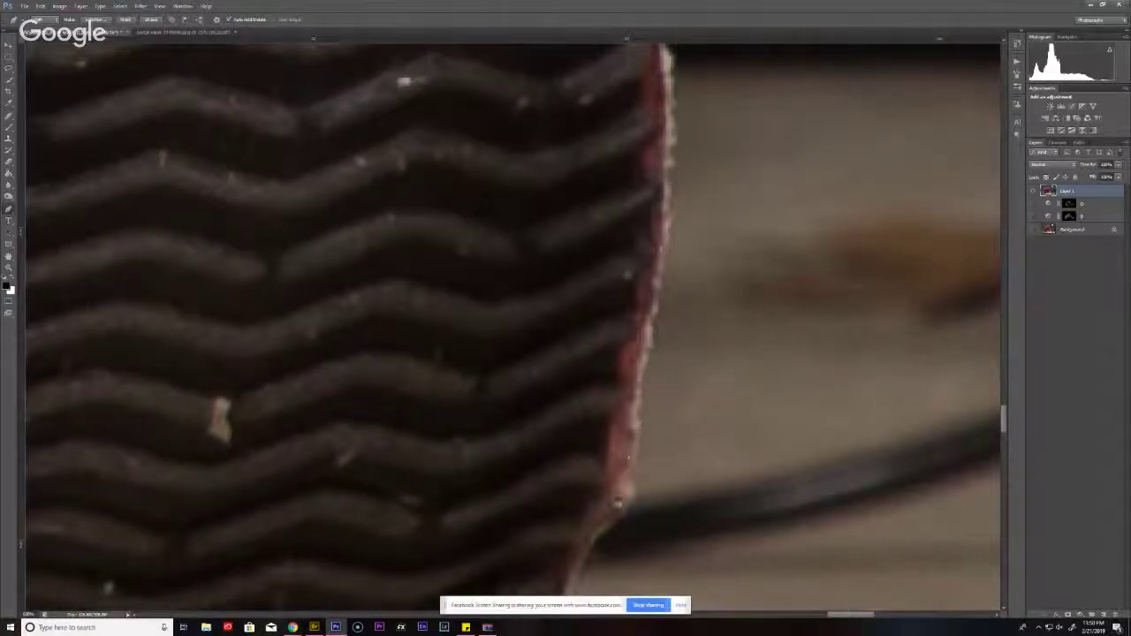
{"action": "left_click", "coordinate": [610, 516]}
{"action": "left_click", "coordinate": [585, 545]}
{"action": "left_click_drag", "start_coordinate": [586, 554], "coordinate": [649, 291]}
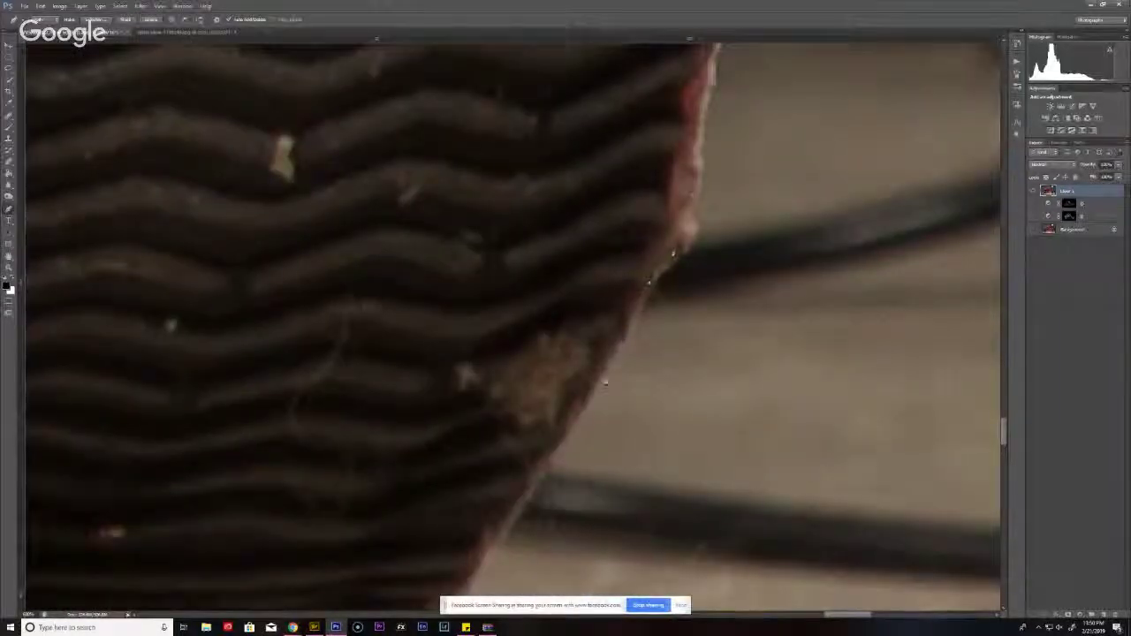
{"action": "left_click", "coordinate": [495, 542]}
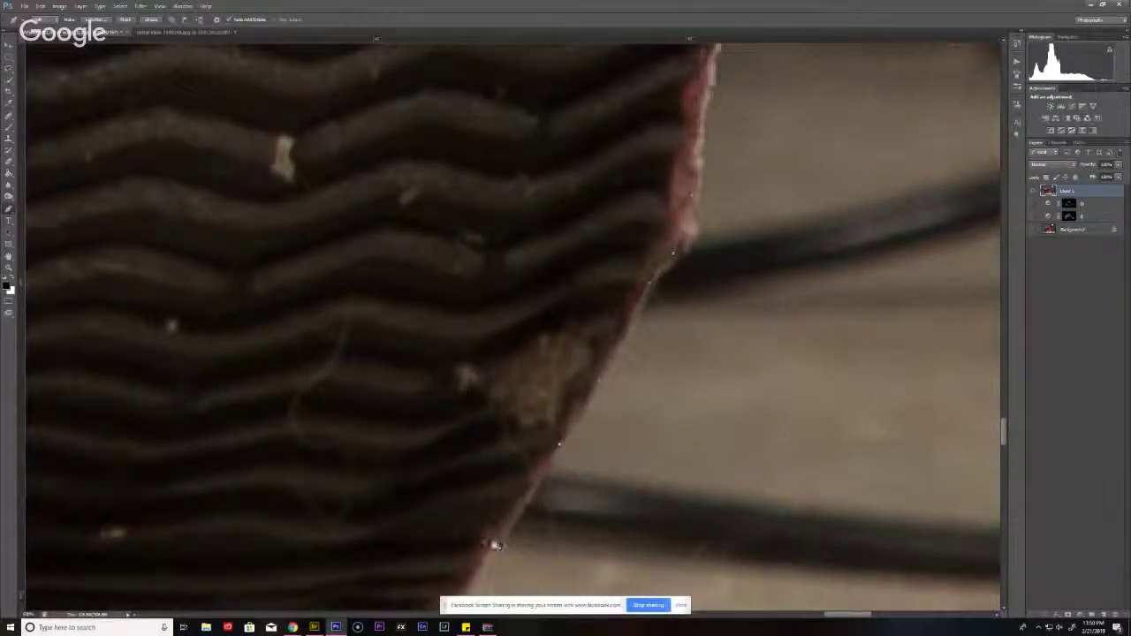
{"action": "left_click_drag", "start_coordinate": [495, 544], "coordinate": [660, 197]}
- Trace the sole's outer edge along its plain dark middle section
{"action": "left_click", "coordinate": [591, 288]}
{"action": "left_click", "coordinate": [511, 393]}
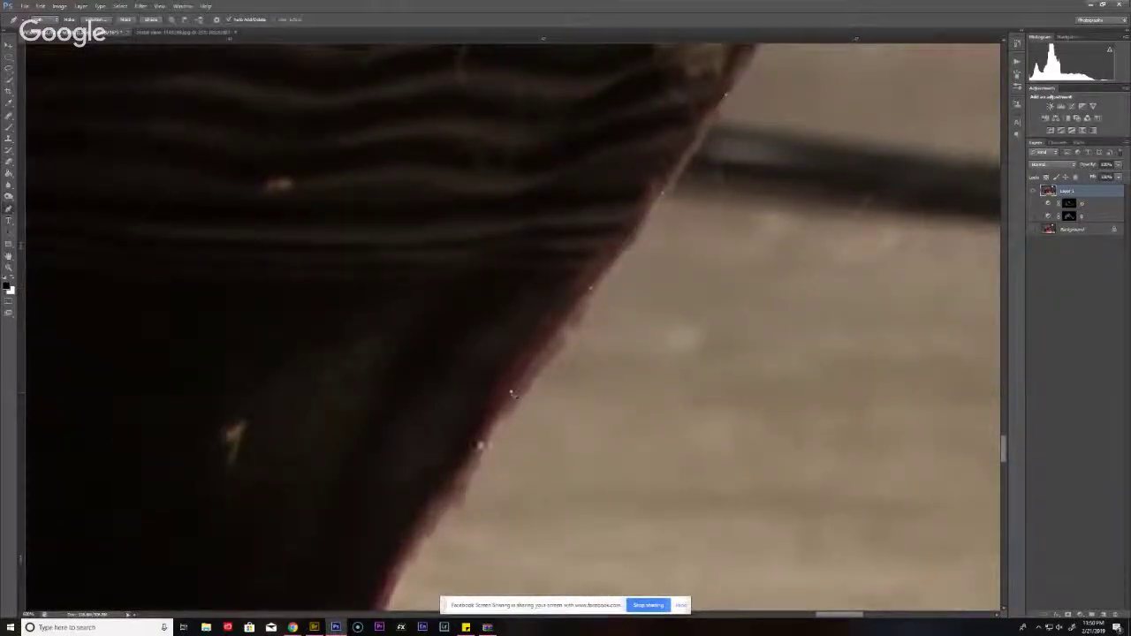
{"action": "left_click", "coordinate": [463, 486]}
{"action": "left_click_drag", "start_coordinate": [439, 481], "coordinate": [538, 225]}
{"action": "left_click", "coordinate": [503, 305]}
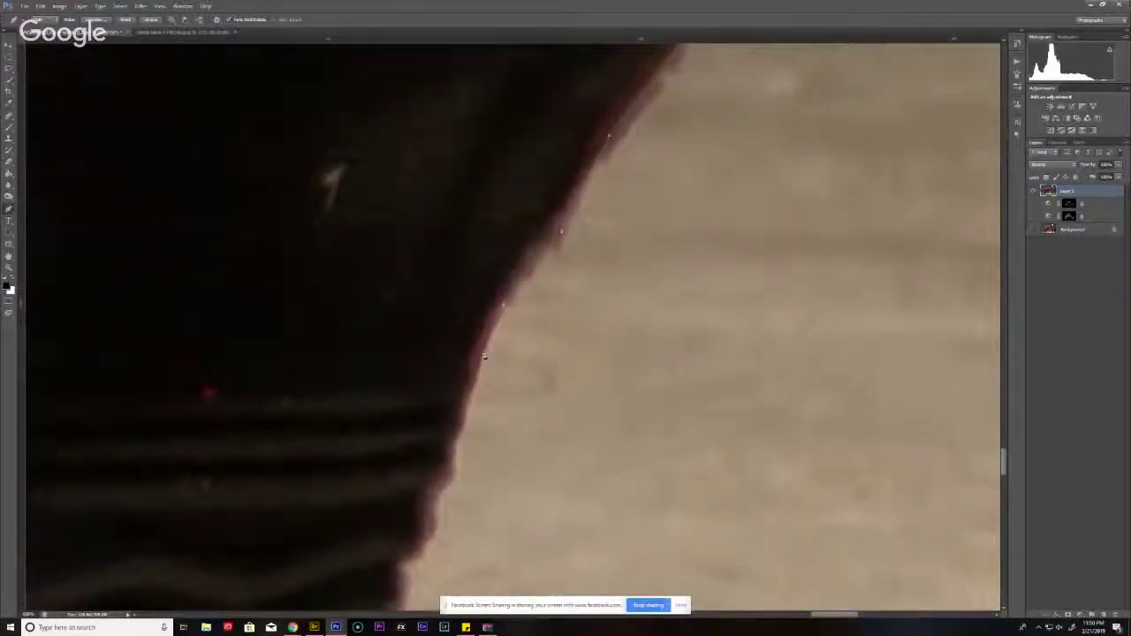
{"action": "left_click", "coordinate": [481, 366]}
- Follow the jagged notches of the sole's edge where the ribbing resumes below the plain section
{"action": "left_click", "coordinate": [457, 436]}
{"action": "left_click", "coordinate": [423, 537]}
{"action": "left_click", "coordinate": [411, 555]}
{"action": "left_click_drag", "start_coordinate": [409, 553], "coordinate": [498, 320]}
{"action": "left_click", "coordinate": [491, 358]}
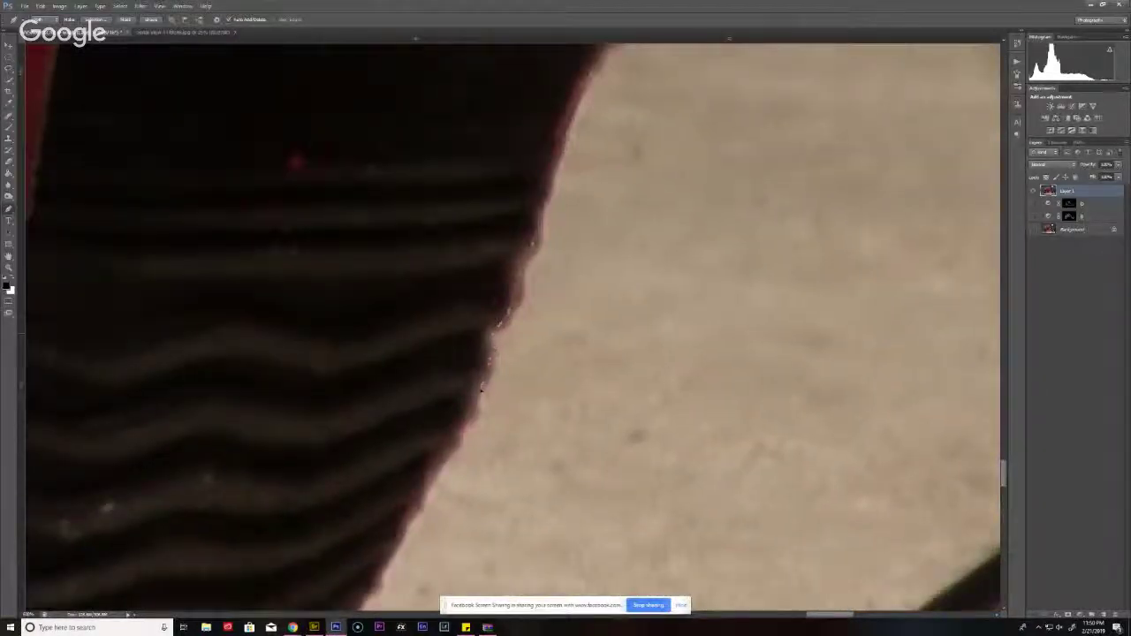
- Trace the lower ribbed edge of the sole down to where it meets the floor
{"action": "left_click", "coordinate": [474, 402]}
{"action": "left_click", "coordinate": [445, 459]}
{"action": "left_click", "coordinate": [407, 521]}
{"action": "left_click", "coordinate": [380, 581]}
{"action": "left_click_drag", "start_coordinate": [369, 588], "coordinate": [547, 189]}
{"action": "left_click", "coordinate": [475, 292]}
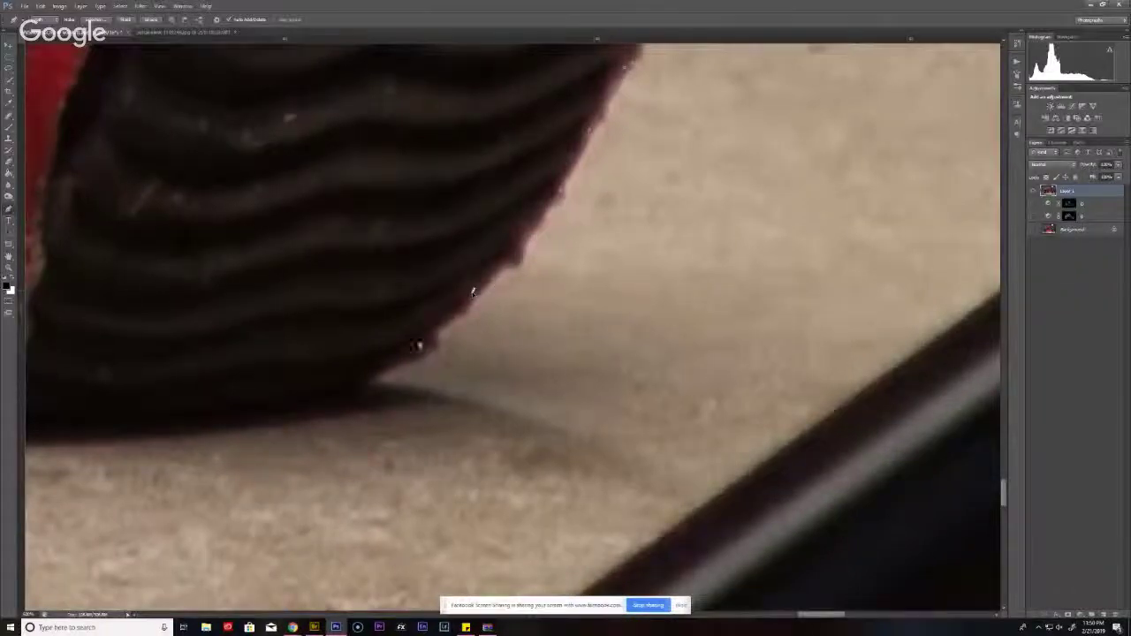
{"action": "left_click", "coordinate": [363, 378]}
{"action": "left_click", "coordinate": [332, 387]}
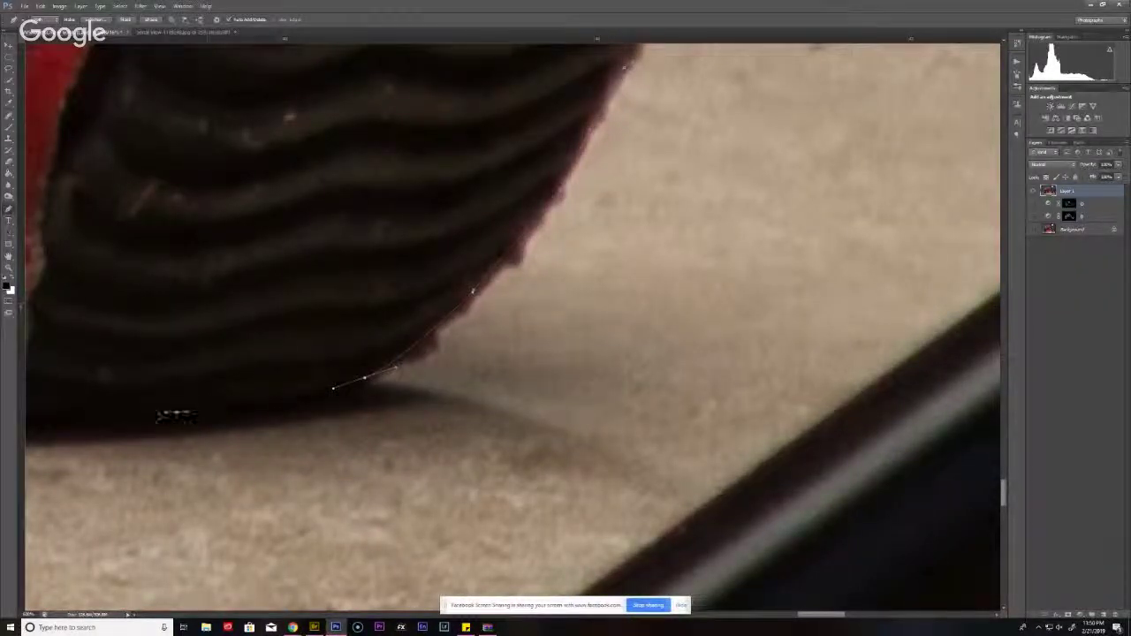
- Curve the path along the underside of the sole on the floor and up onto the red webbed fabric
{"action": "left_click_drag", "start_coordinate": [195, 411], "coordinate": [635, 435]}
{"action": "left_click_drag", "start_coordinate": [411, 437], "coordinate": [334, 398]}
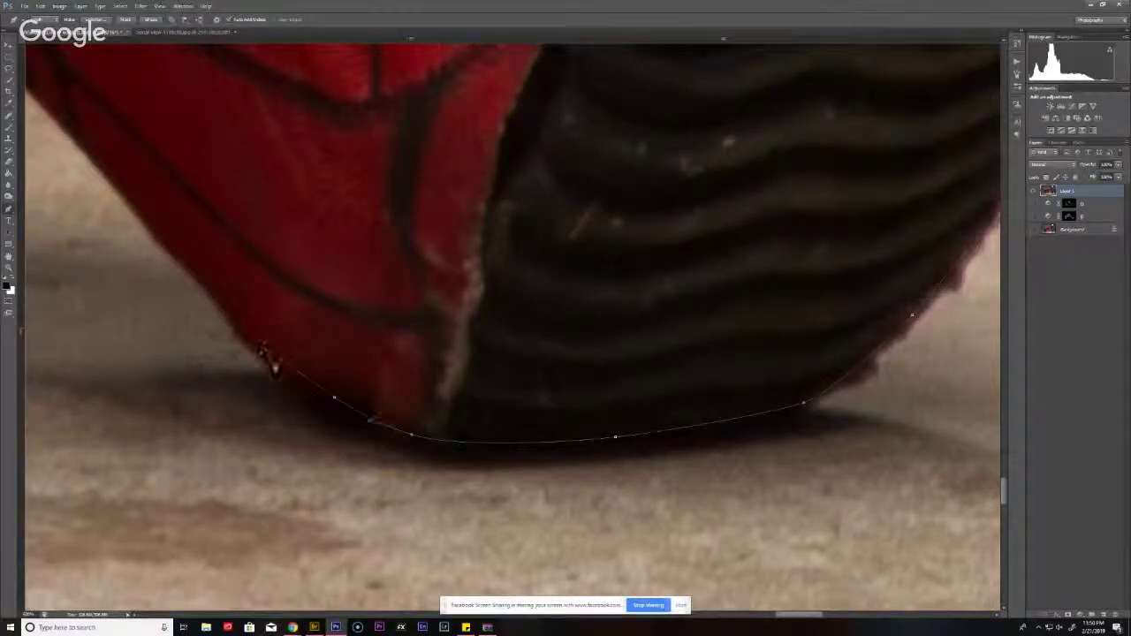
{"action": "left_click_drag", "start_coordinate": [272, 363], "coordinate": [236, 328]}
{"action": "left_click", "coordinate": [189, 267]}
- Trace the path up the sloping red webbed edge above the heel, against the floor
{"action": "left_click_drag", "start_coordinate": [169, 248], "coordinate": [277, 351]}
{"action": "left_click", "coordinate": [227, 291]}
{"action": "left_click", "coordinate": [139, 191]}
{"action": "left_click_drag", "start_coordinate": [138, 191], "coordinate": [441, 401]}
{"action": "left_click", "coordinate": [286, 278]}
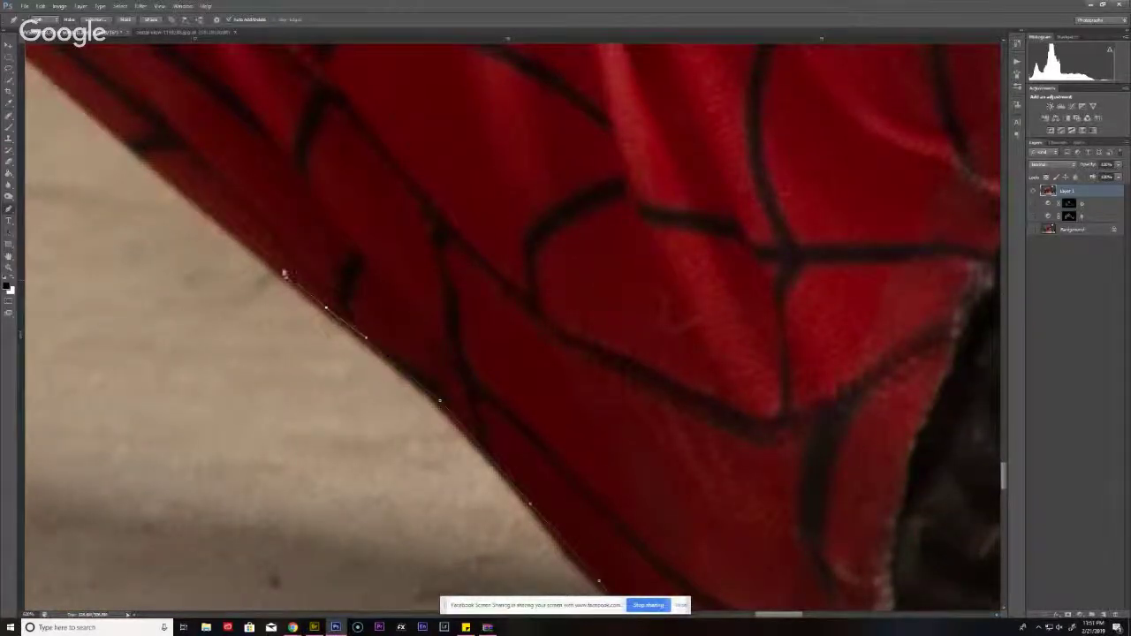
{"action": "left_click", "coordinate": [160, 167]}
- Extend the path up the long straight red edge, past the black web lines that meet the outline
{"action": "scroll", "coordinate": [224, 219], "scroll_direction": "up", "scroll_amount": 1}
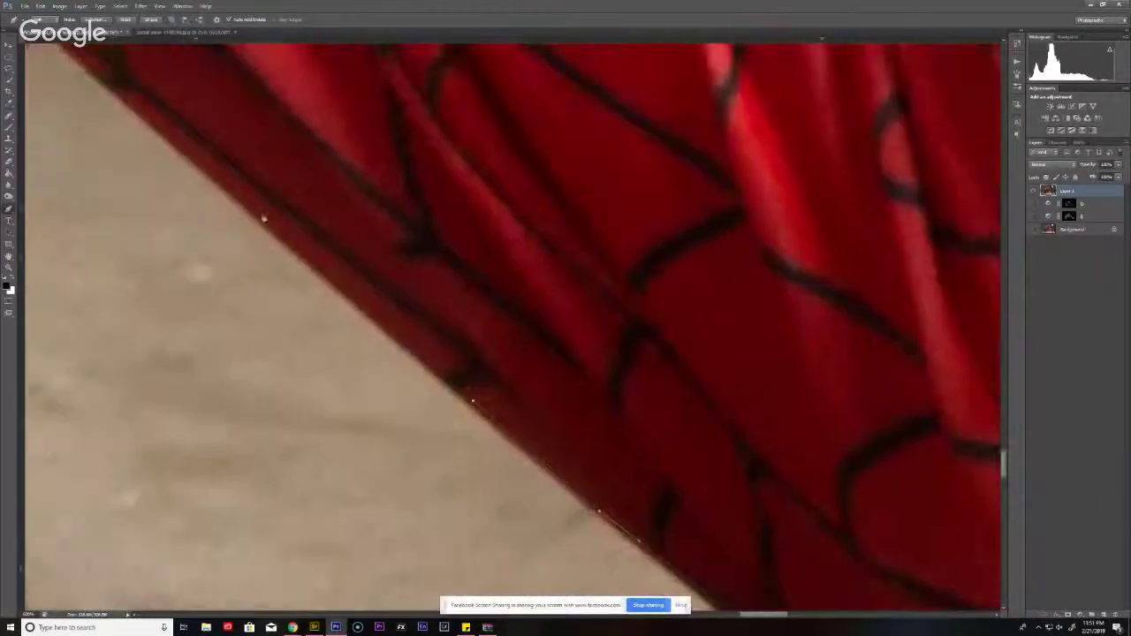
{"action": "scroll", "coordinate": [505, 399], "scroll_direction": "up", "scroll_amount": 2}
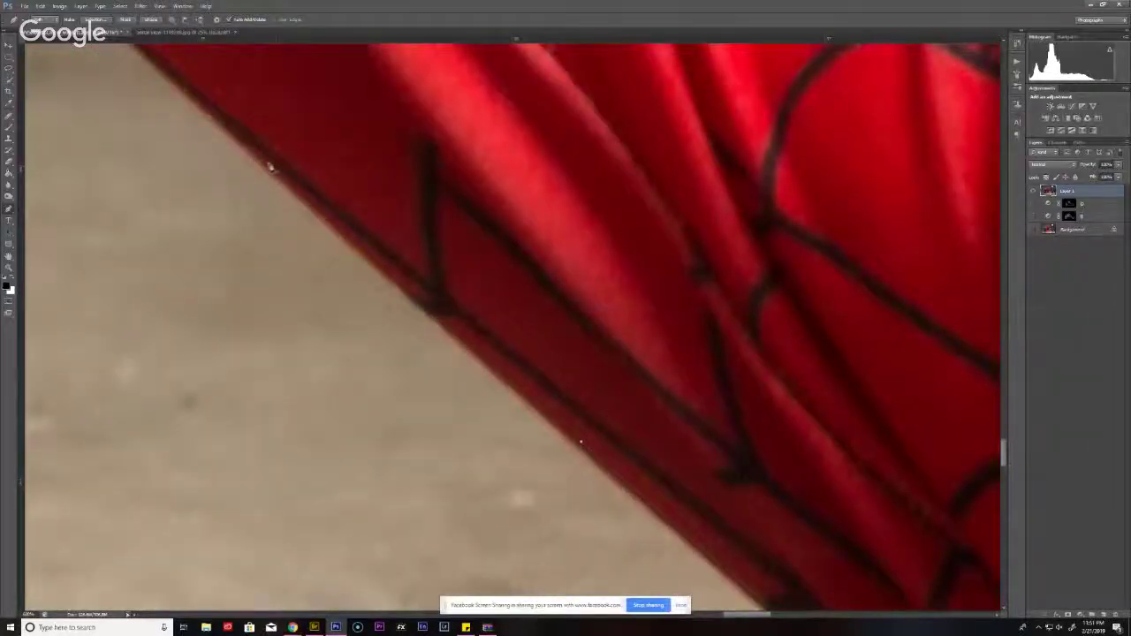
{"action": "left_click", "coordinate": [269, 165]}
{"action": "left_click_drag", "start_coordinate": [316, 224], "coordinate": [664, 500]}
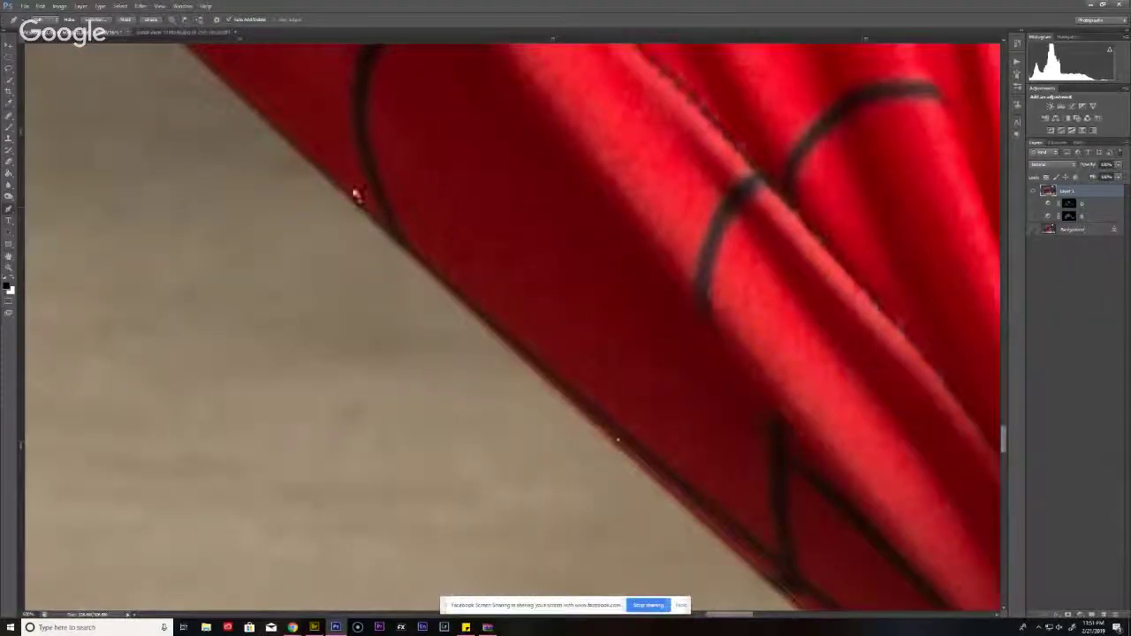
{"action": "scroll", "coordinate": [357, 190], "scroll_direction": "up", "scroll_amount": 2}
{"action": "left_click", "coordinate": [359, 175]}
- Continue the path up the red edge where the backdrop changes from floor to dark wall
{"action": "left_click_drag", "start_coordinate": [419, 230], "coordinate": [698, 479]}
{"action": "scroll", "coordinate": [250, 190], "scroll_direction": "down", "scroll_amount": 1}
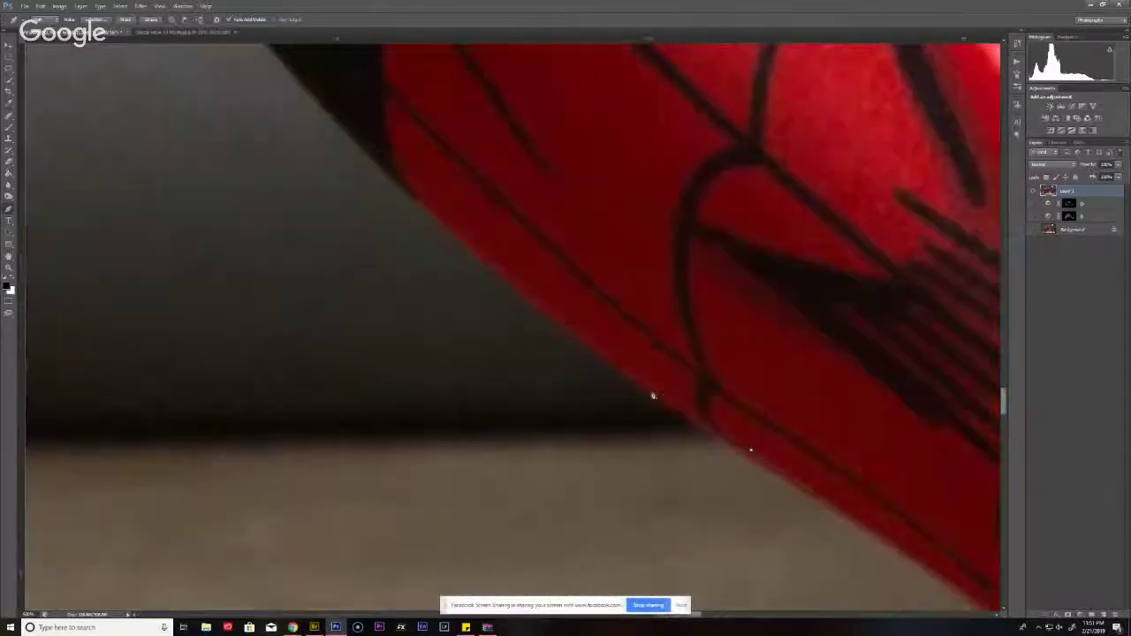
{"action": "scroll", "coordinate": [502, 267], "scroll_direction": "up", "scroll_amount": 1}
{"action": "left_click", "coordinate": [537, 303]}
{"action": "left_click", "coordinate": [491, 262]}
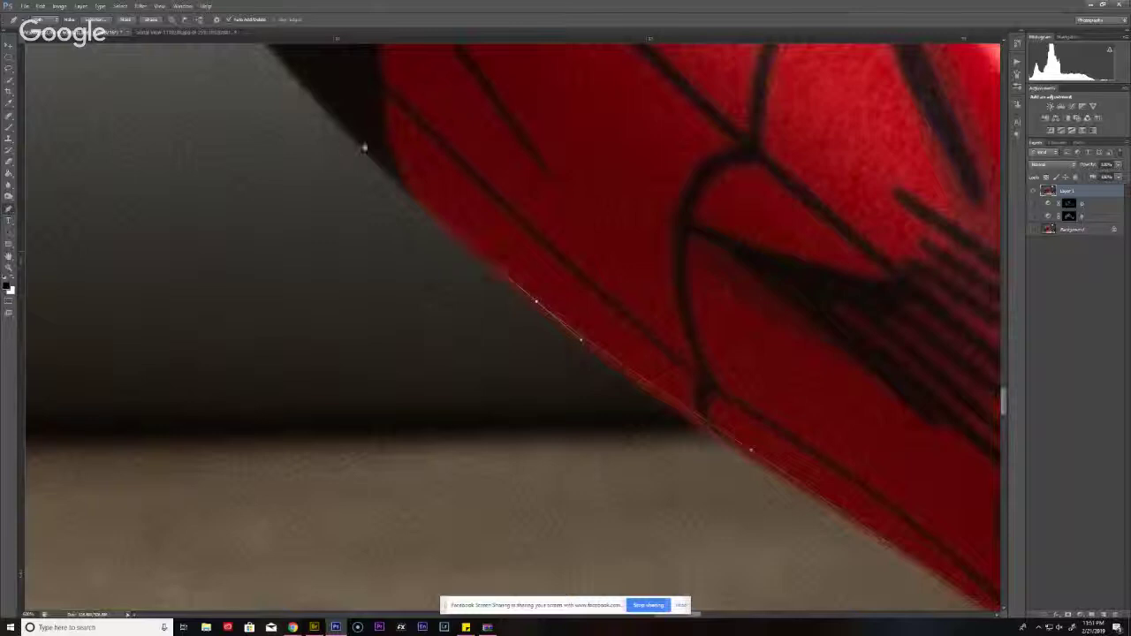
- Carry the path from the end of the red fabric onto the black panel with the blue streak
{"action": "left_click", "coordinate": [361, 148]}
{"action": "left_click_drag", "start_coordinate": [360, 149], "coordinate": [483, 379]}
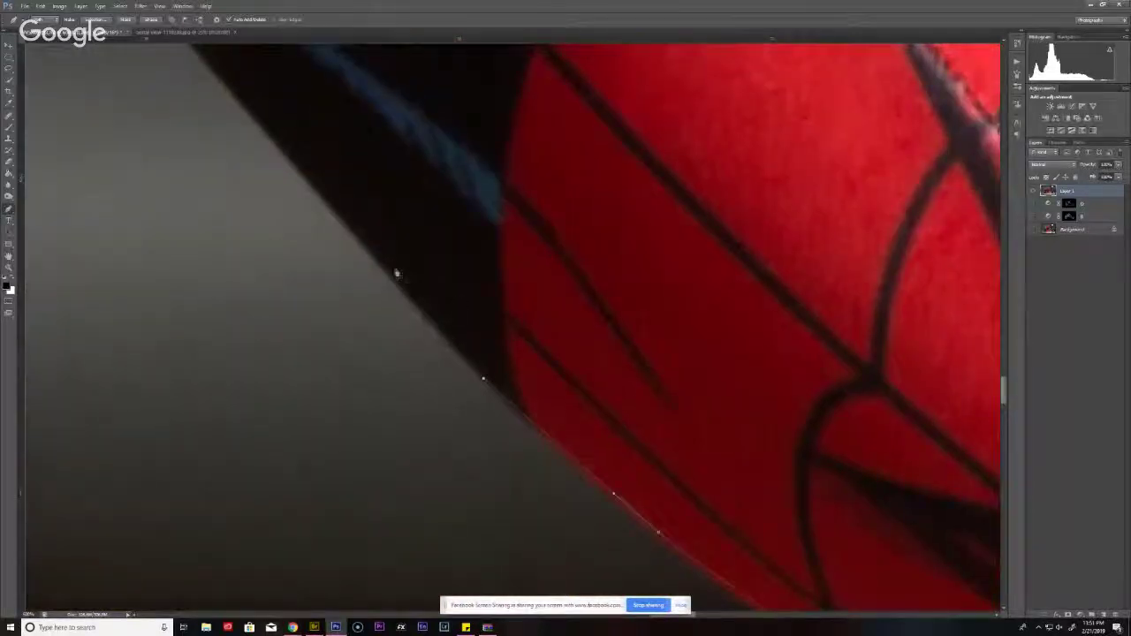
{"action": "left_click_drag", "start_coordinate": [393, 267], "coordinate": [370, 243]}
{"action": "left_click", "coordinate": [393, 266], "text": "alt"}
{"action": "left_click_drag", "start_coordinate": [287, 187], "coordinate": [412, 366]}
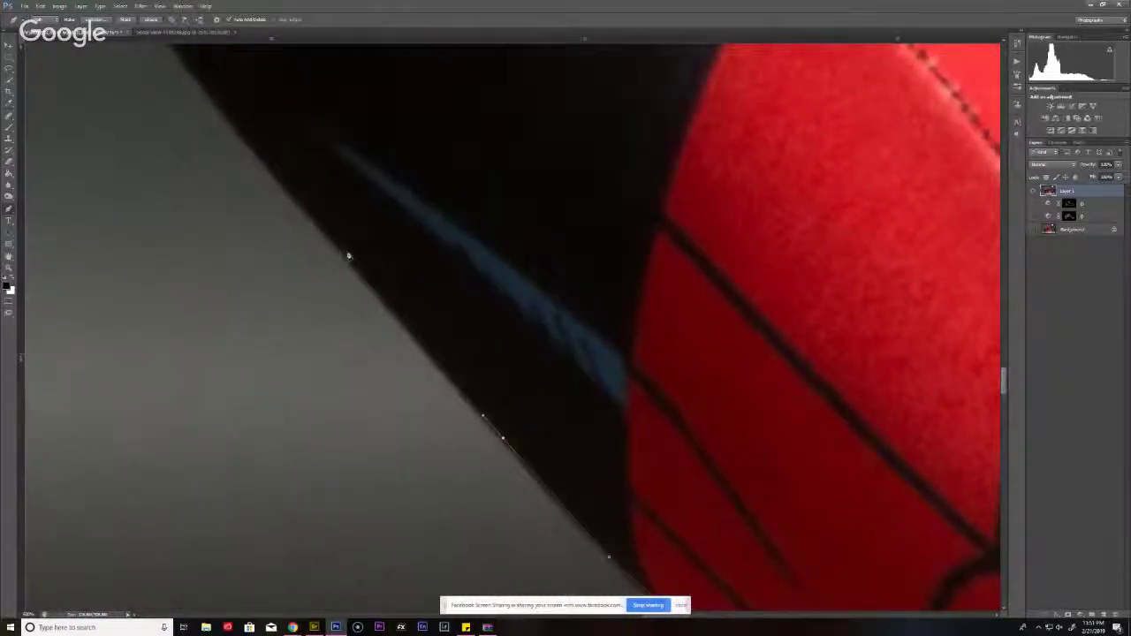
- Trace the black panel's outer edge up past the blue streak to the start of its bend
{"action": "left_click", "coordinate": [348, 255]}
{"action": "left_click_drag", "start_coordinate": [328, 194], "coordinate": [485, 390]}
{"action": "left_click", "coordinate": [331, 248]}
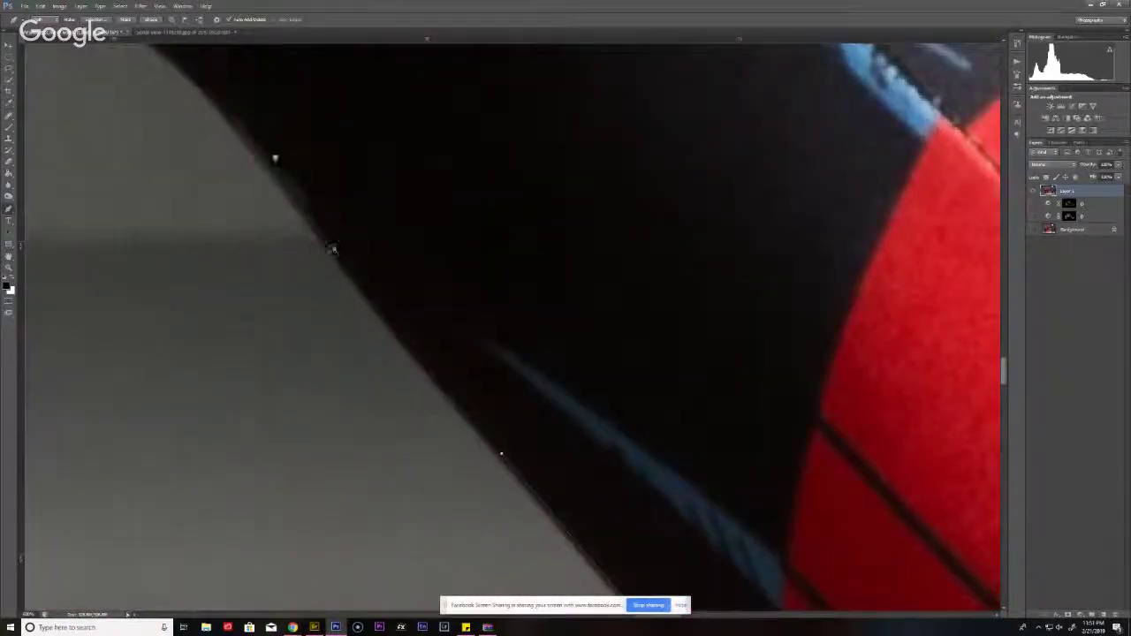
{"action": "left_click", "coordinate": [222, 109]}
{"action": "left_click_drag", "start_coordinate": [248, 133], "coordinate": [666, 422]}
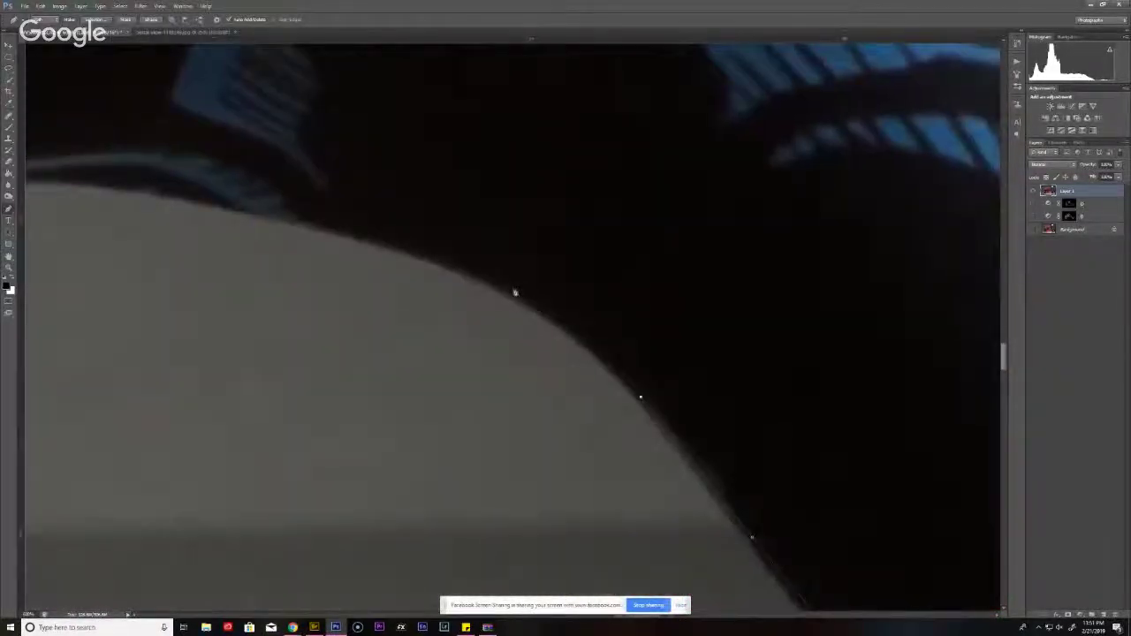
- Trace the curved underside of the black fabric over its crest, beneath the blue highlights
{"action": "left_click_drag", "start_coordinate": [531, 302], "coordinate": [554, 313]}
{"action": "left_click_drag", "start_coordinate": [368, 236], "coordinate": [497, 272]}
{"action": "left_click", "coordinate": [477, 261]}
{"action": "left_click_drag", "start_coordinate": [345, 252], "coordinate": [416, 240]}
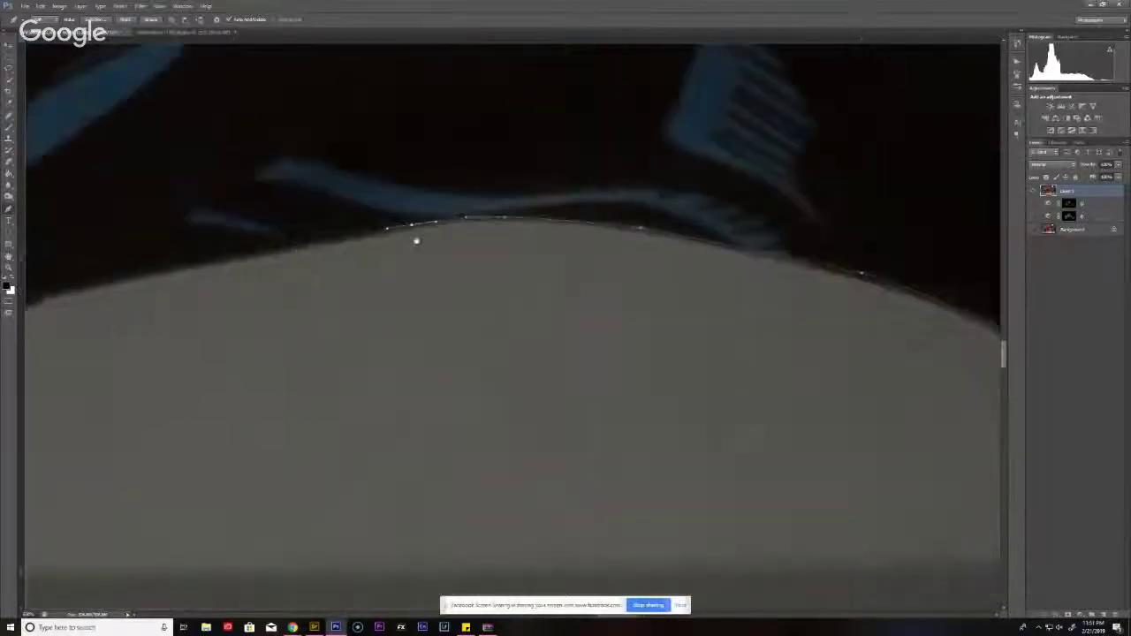
{"action": "left_click", "coordinate": [355, 239]}
{"action": "left_click", "coordinate": [160, 279]}
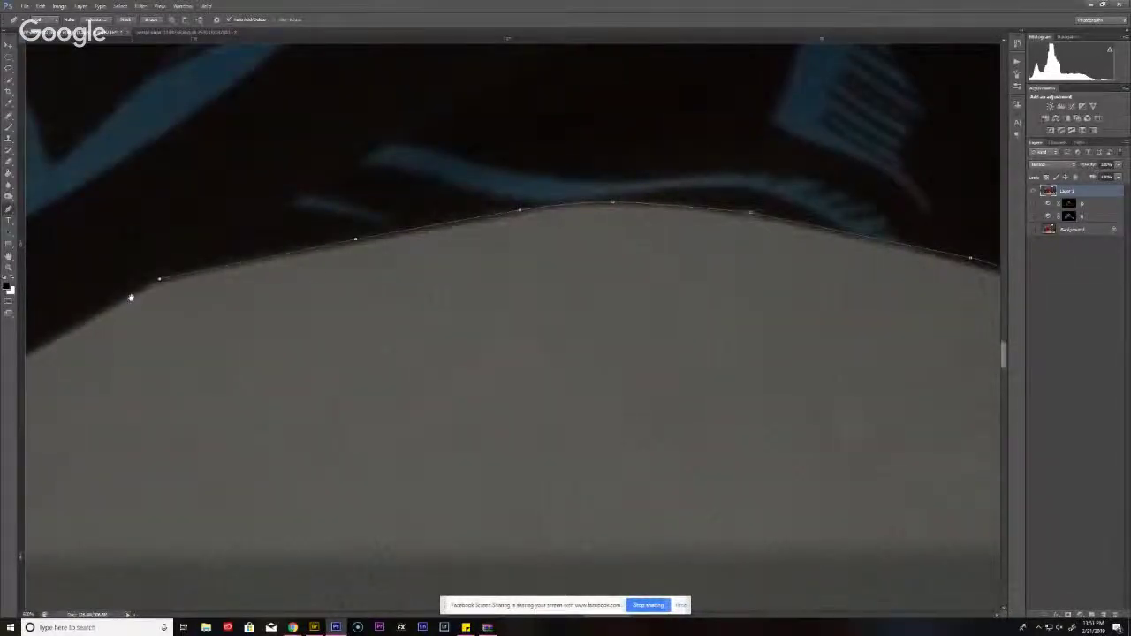
- Continue the path down the black fabric's slope and along the blue streak bordering its edge
{"action": "left_click_drag", "start_coordinate": [130, 298], "coordinate": [360, 206]}
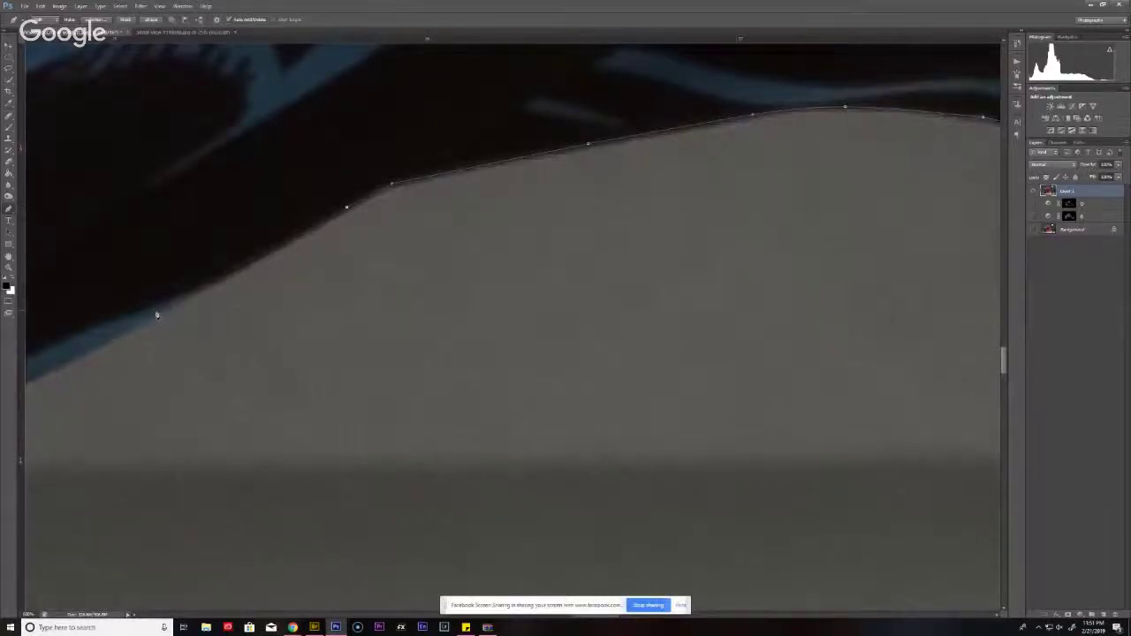
{"action": "left_click_drag", "start_coordinate": [80, 353], "coordinate": [331, 296]}
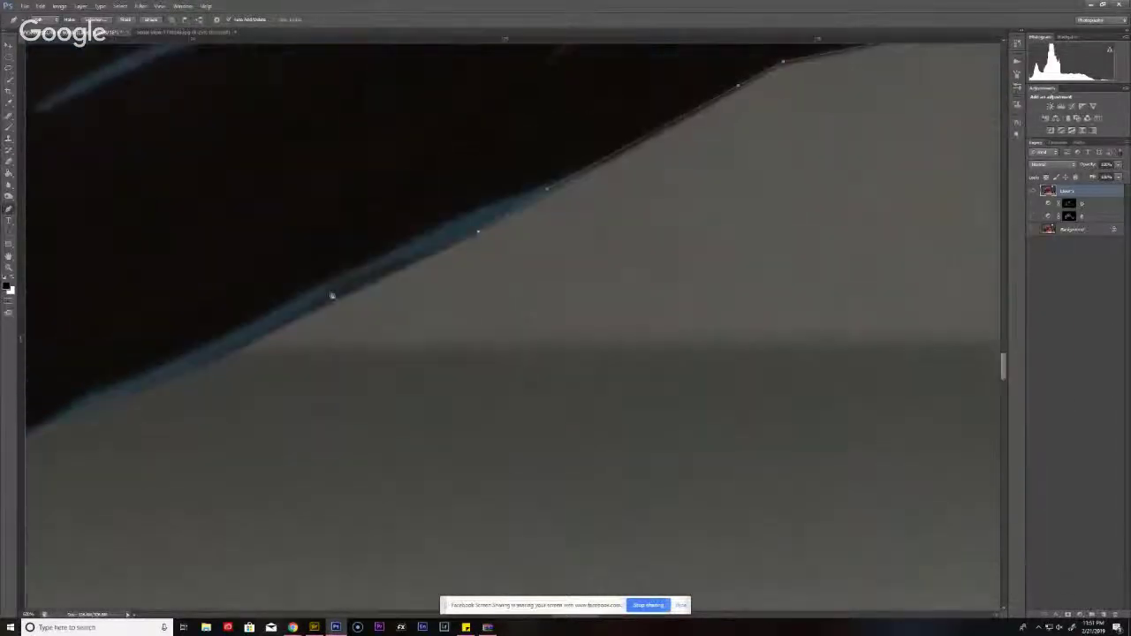
{"action": "left_click", "coordinate": [273, 325]}
{"action": "left_click_drag", "start_coordinate": [77, 414], "coordinate": [458, 273]}
{"action": "left_click_drag", "start_coordinate": [327, 311], "coordinate": [282, 331]}
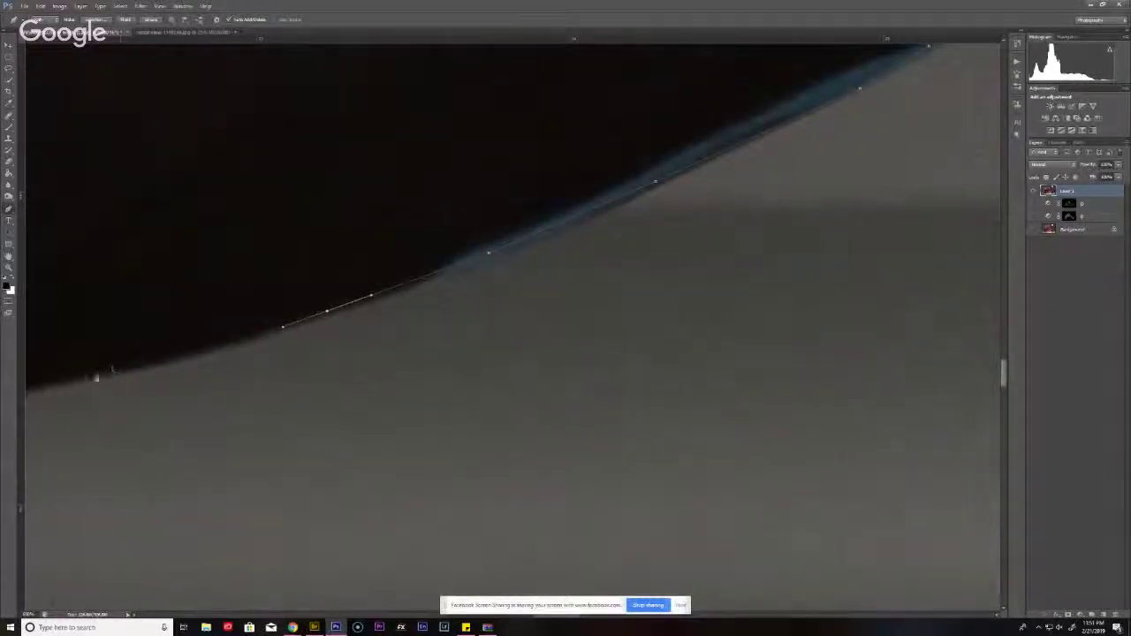
- Trace the smooth, plain black edge beyond the blue streak, heading toward the red webbed fabric
{"action": "left_click_drag", "start_coordinate": [83, 375], "coordinate": [369, 293]}
{"action": "left_click", "coordinate": [221, 342]}
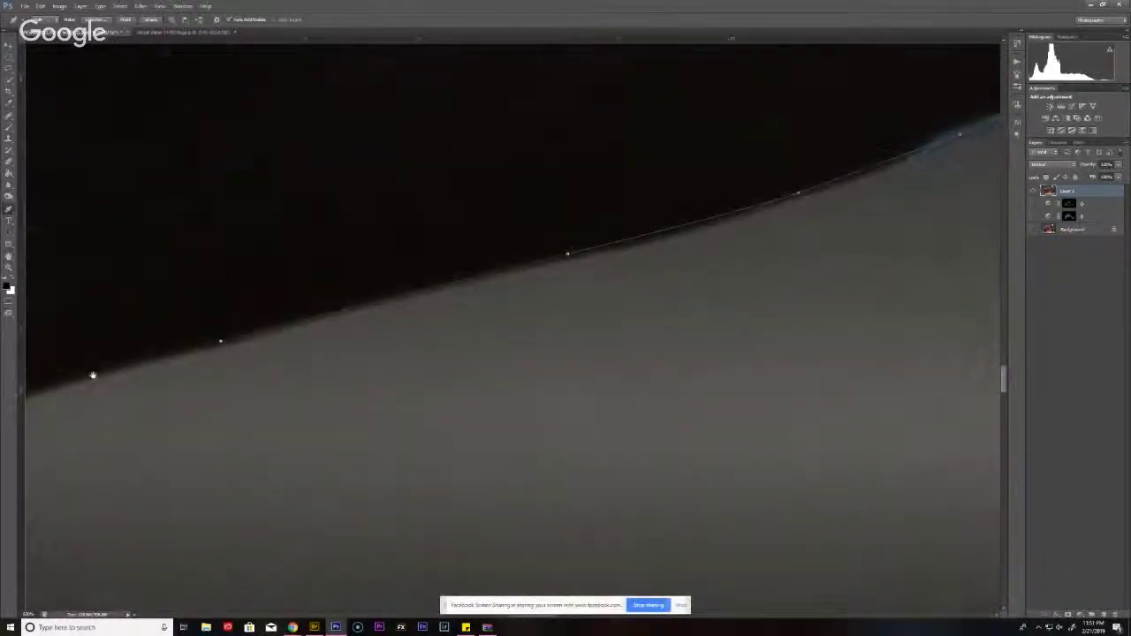
{"action": "left_click_drag", "start_coordinate": [92, 375], "coordinate": [486, 276]}
{"action": "left_click", "coordinate": [320, 326]}
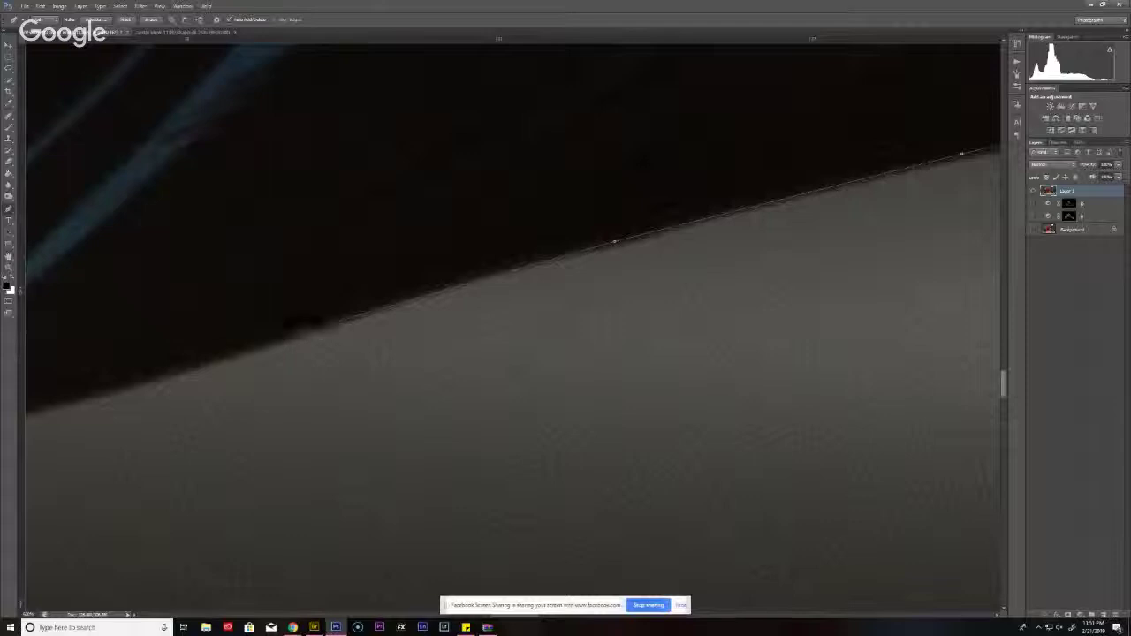
{"action": "left_click", "coordinate": [434, 285]}
{"action": "left_click", "coordinate": [214, 356]}
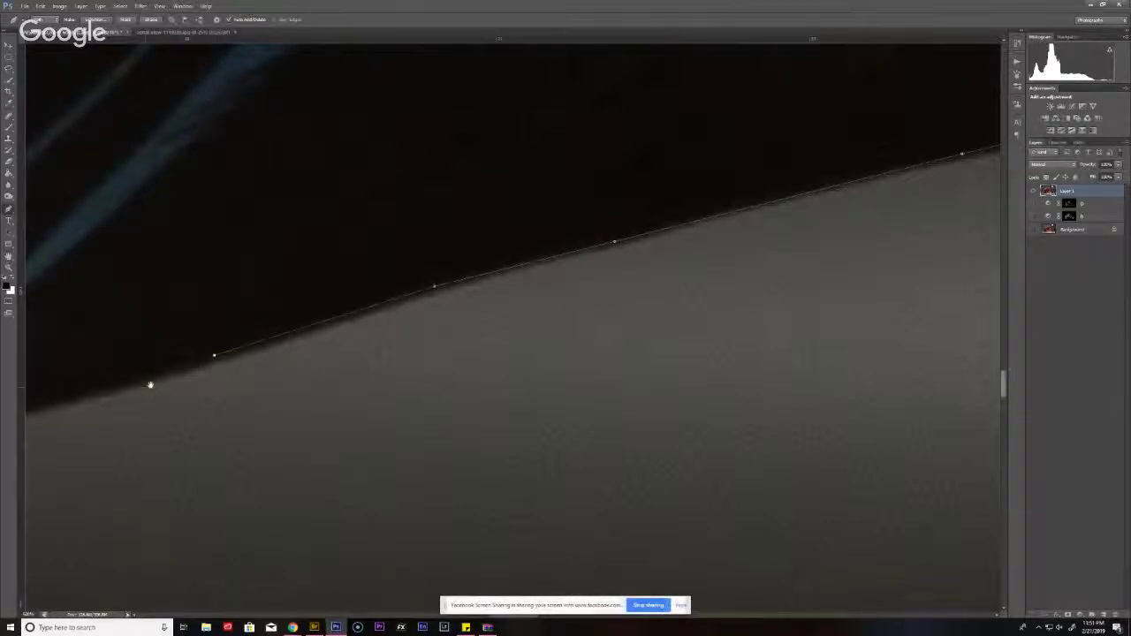
{"action": "left_click_drag", "start_coordinate": [150, 385], "coordinate": [310, 306]}
{"action": "left_click_drag", "start_coordinate": [229, 327], "coordinate": [507, 306]}
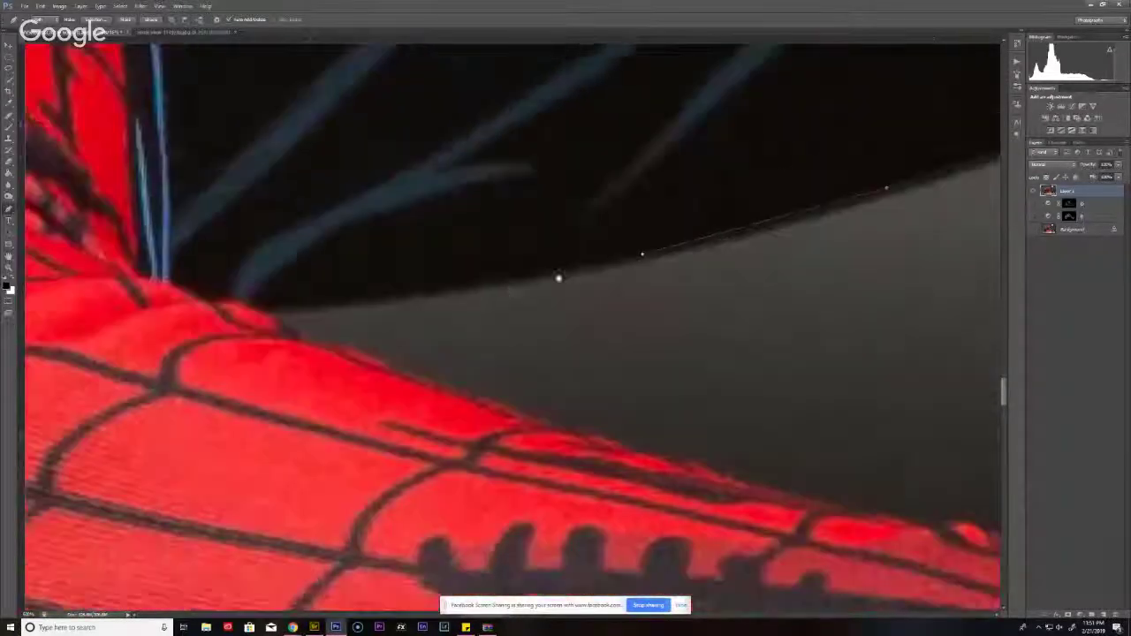
- Finish tracing the black fabric's lower edge to where it meets the red webbed sleeve
{"action": "left_click", "coordinate": [405, 295]}
{"action": "left_click", "coordinate": [257, 314]}
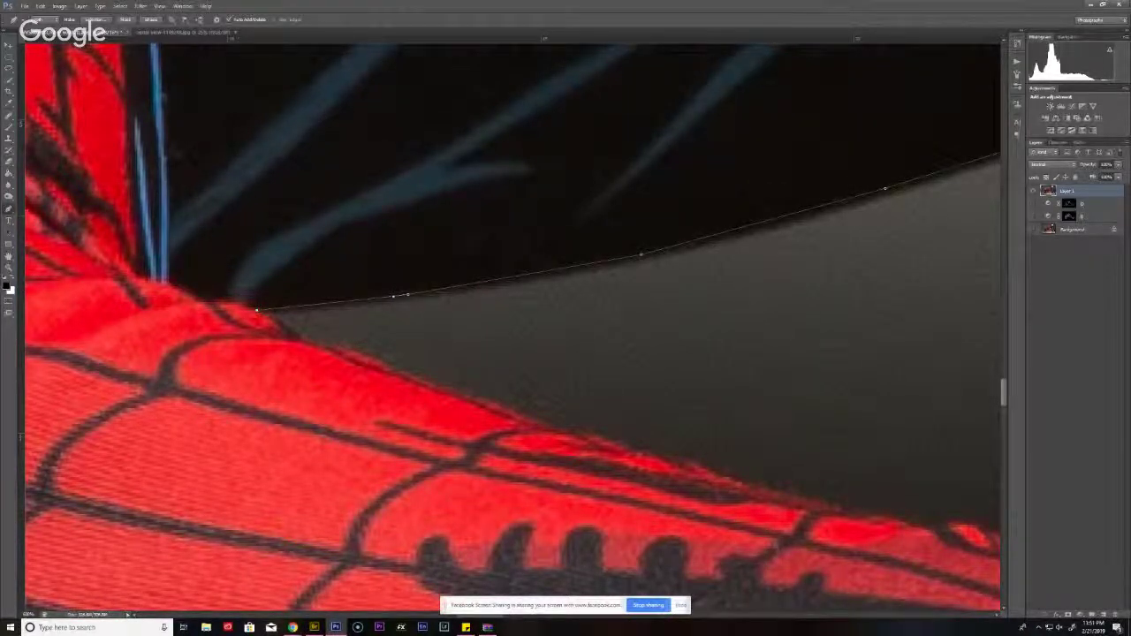
- Switch to Chrome to check the Facebook and YouTube live-stream pages for viewers and comments, and return to Photoshop
{"action": "mouse_move", "coordinate": [292, 627]}
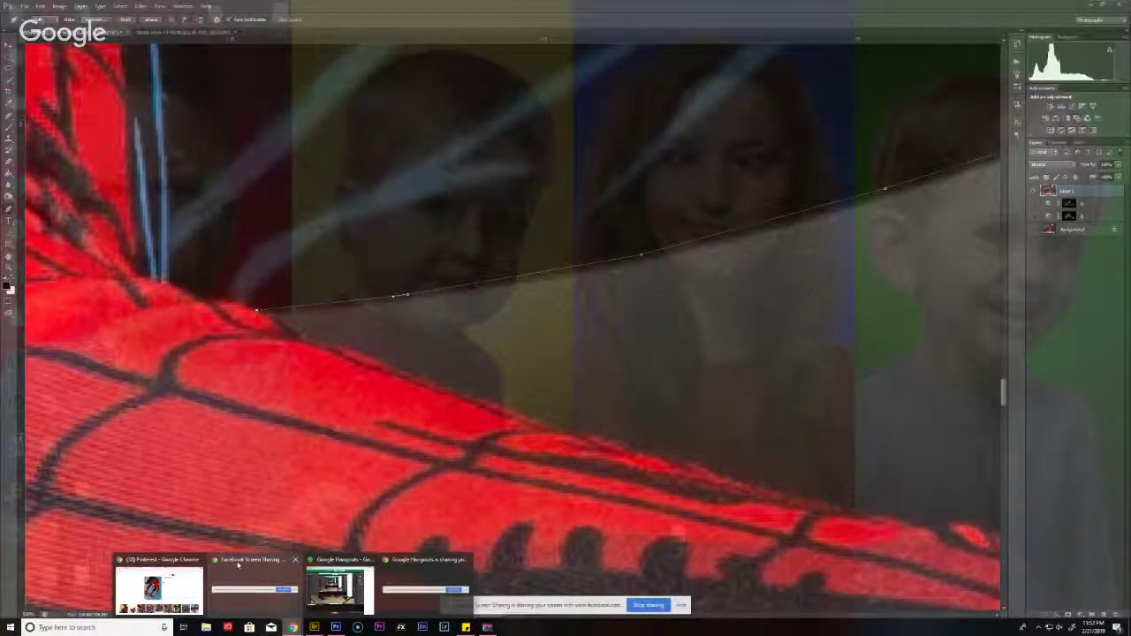
{"action": "left_click", "coordinate": [237, 566]}
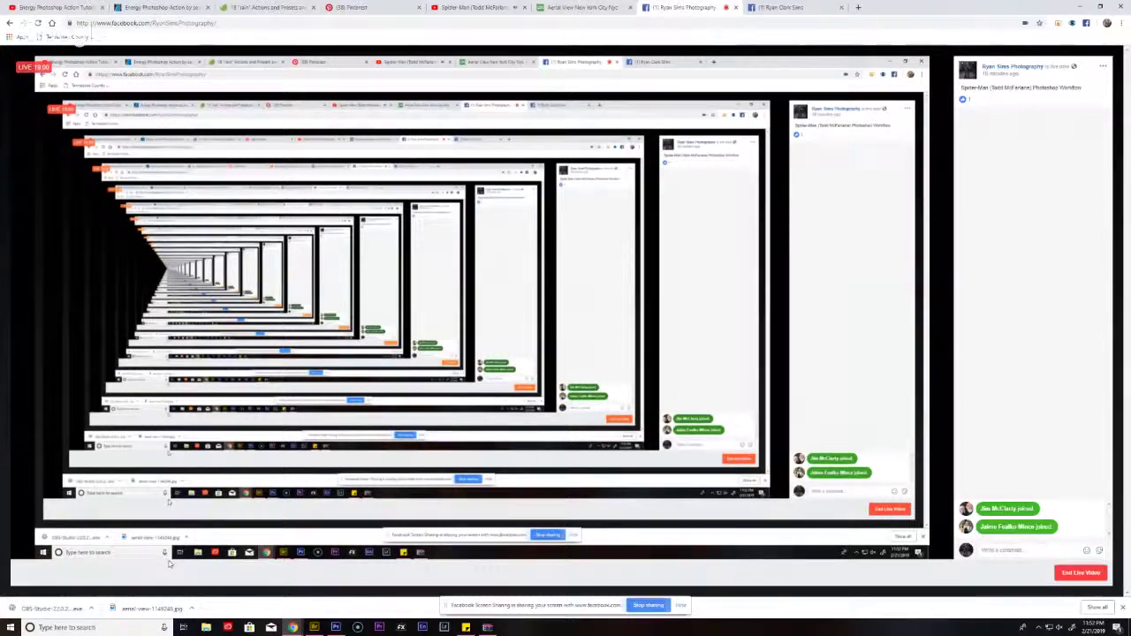
{"action": "key", "text": "ctrl+Tab"}
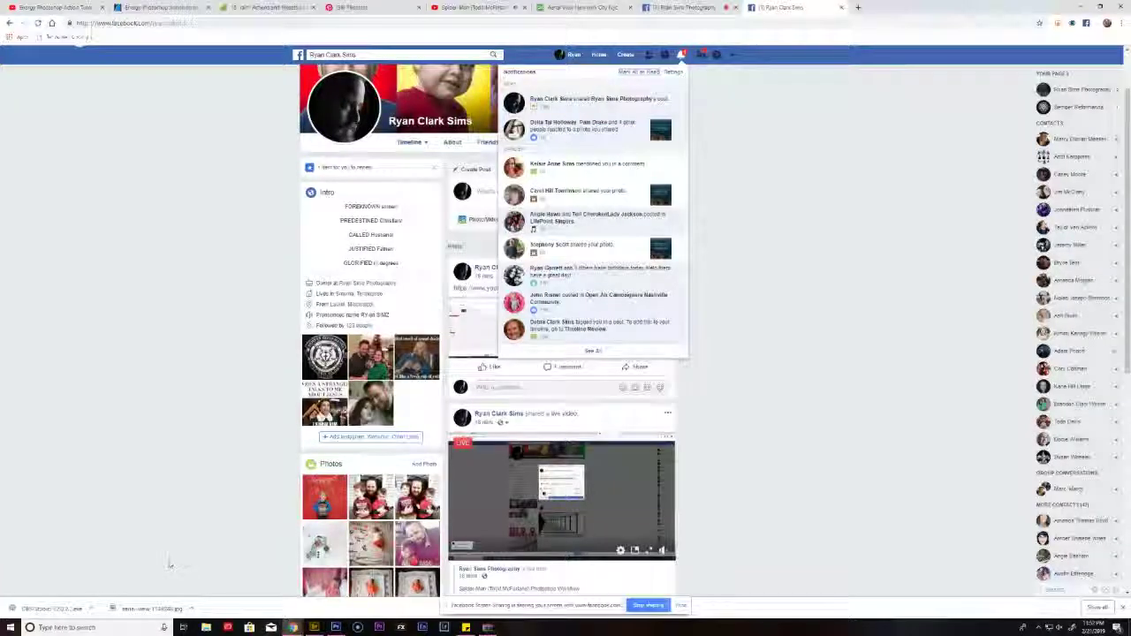
{"action": "key", "text": "ctrl+shift+Tab"}
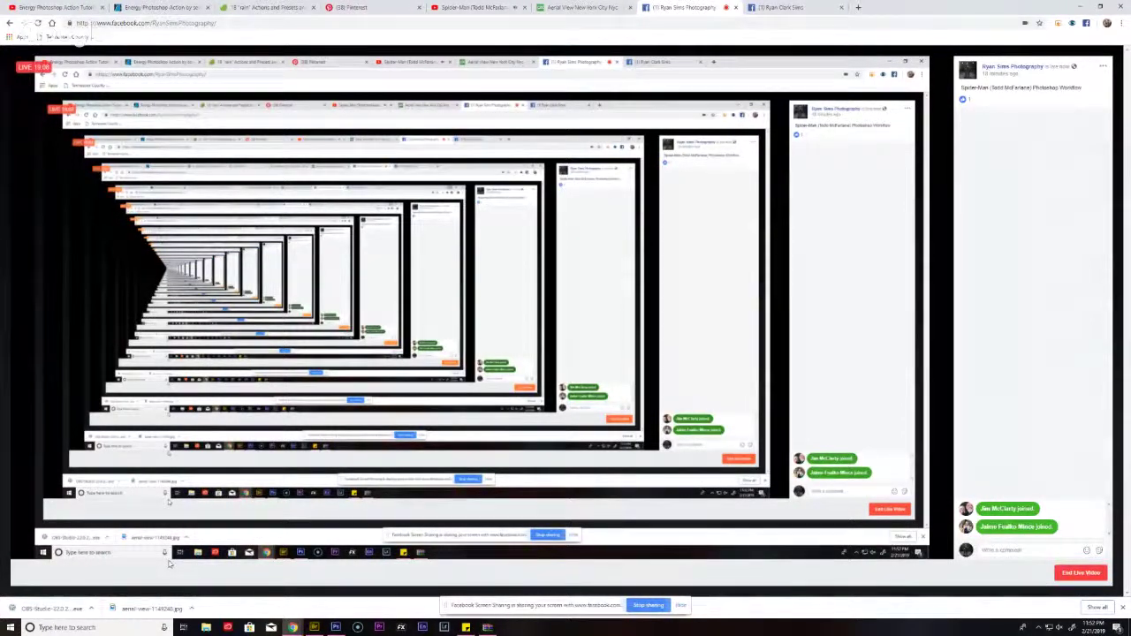
{"action": "key", "text": "ctrl+shift+Tab"}
{"action": "key", "text": "ctrl+shift+Tab"}
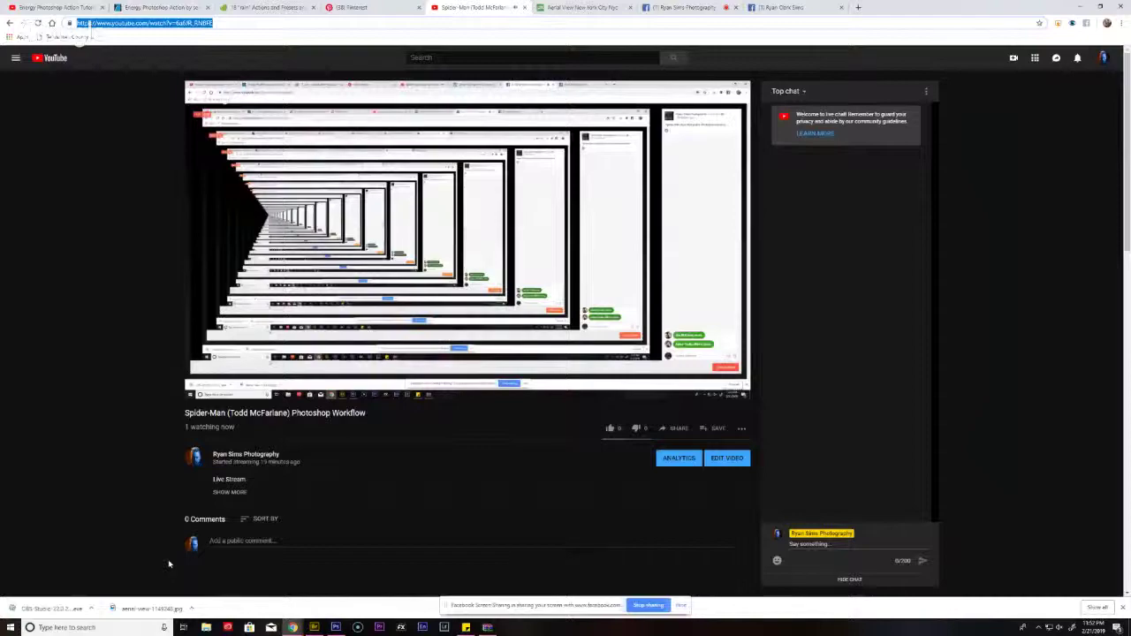
{"action": "key", "text": "ctrl+Tab"}
{"action": "key", "text": "ctrl+Tab"}
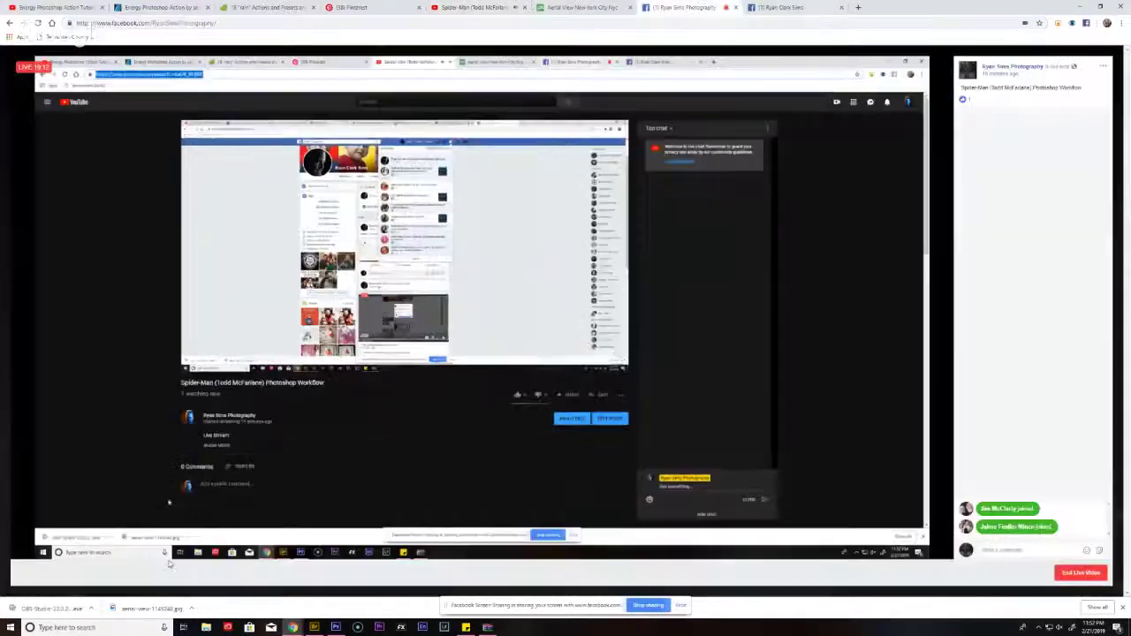
{"action": "key", "text": "alt+Tab"}
- Continue the path from the black fabric onto the red sleeve, following its upper edge above the jagged black marking
{"action": "scroll", "coordinate": [500, 311], "scroll_direction": "up", "scroll_amount": 2}
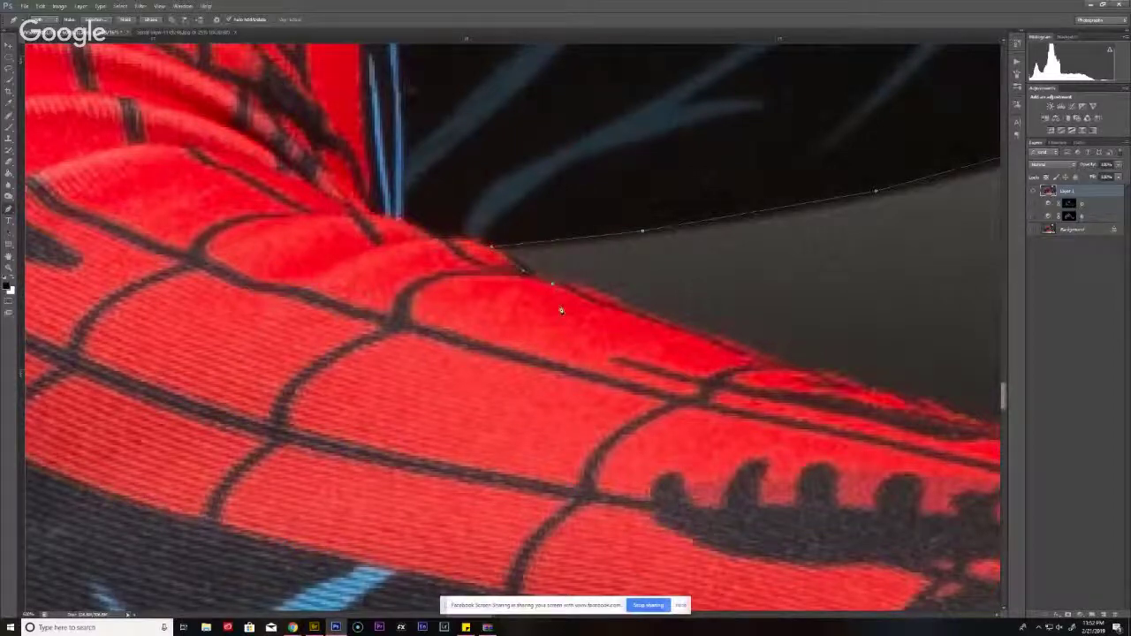
{"action": "scroll", "coordinate": [501, 387], "scroll_direction": "down", "scroll_amount": 5}
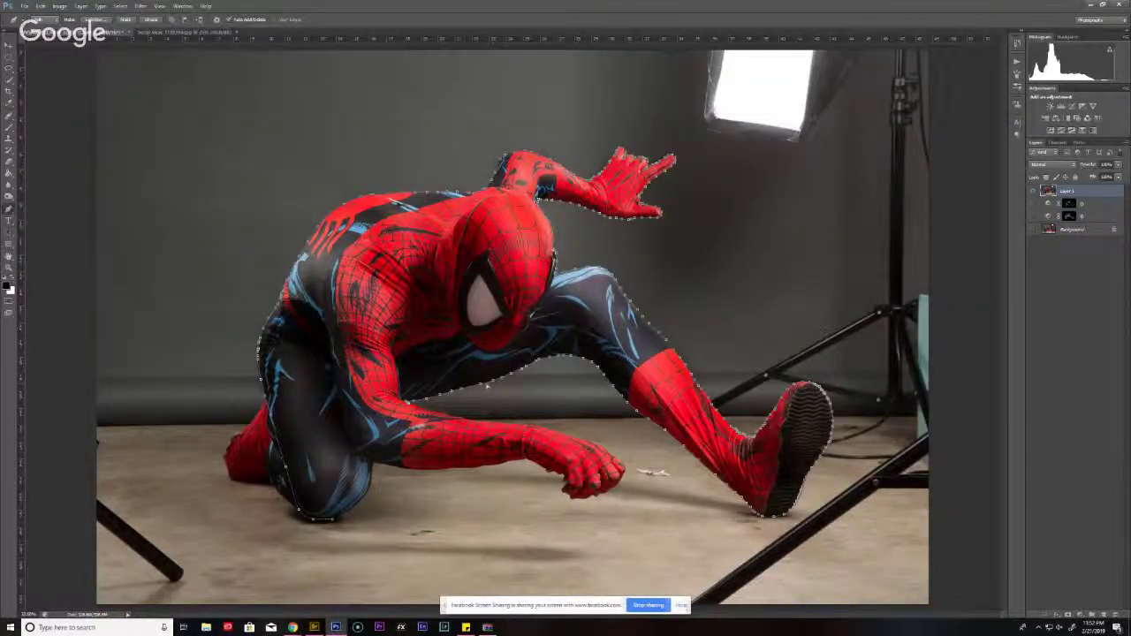
{"action": "scroll", "coordinate": [486, 386], "scroll_direction": "up", "scroll_amount": 5}
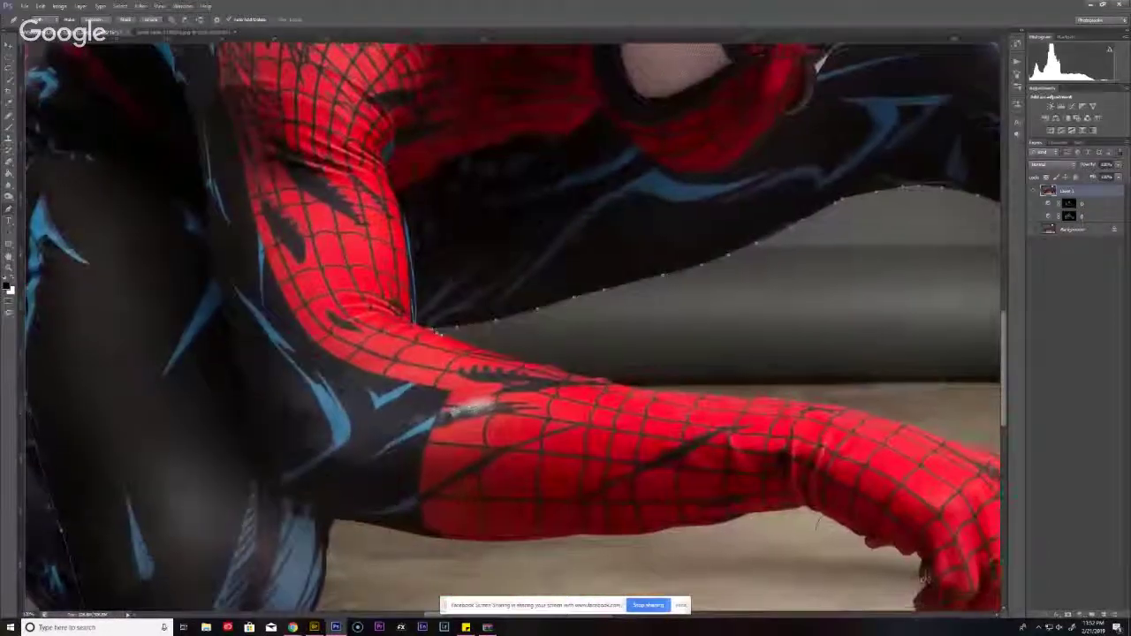
{"action": "scroll", "coordinate": [373, 409], "scroll_direction": "up", "scroll_amount": 6}
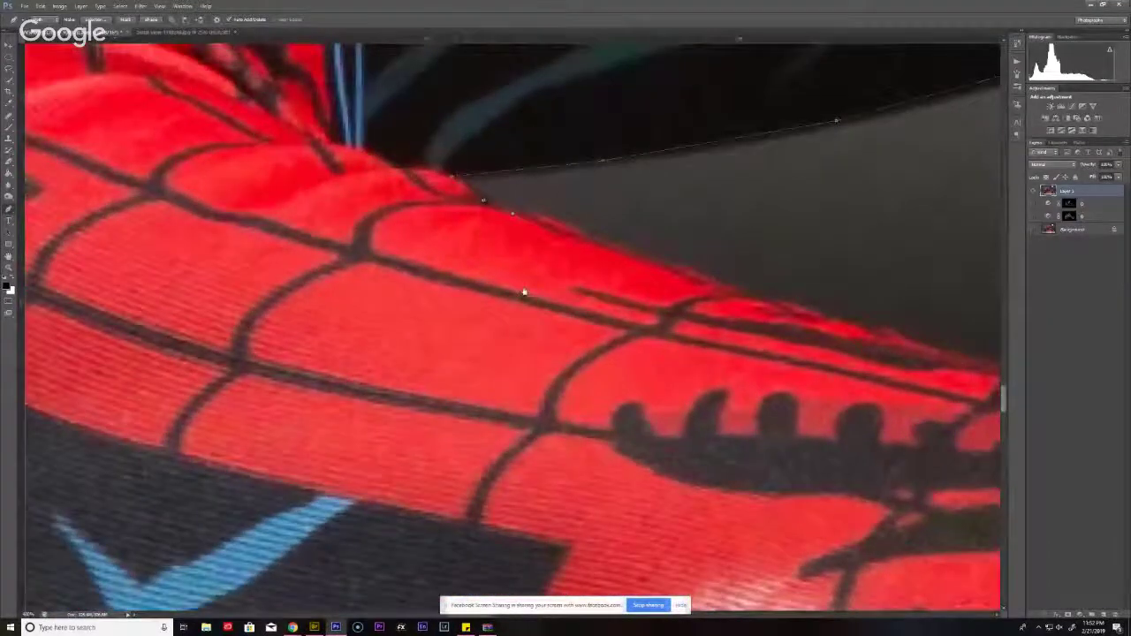
{"action": "left_click_drag", "start_coordinate": [524, 292], "coordinate": [549, 350]}
{"action": "left_click", "coordinate": [605, 294]}
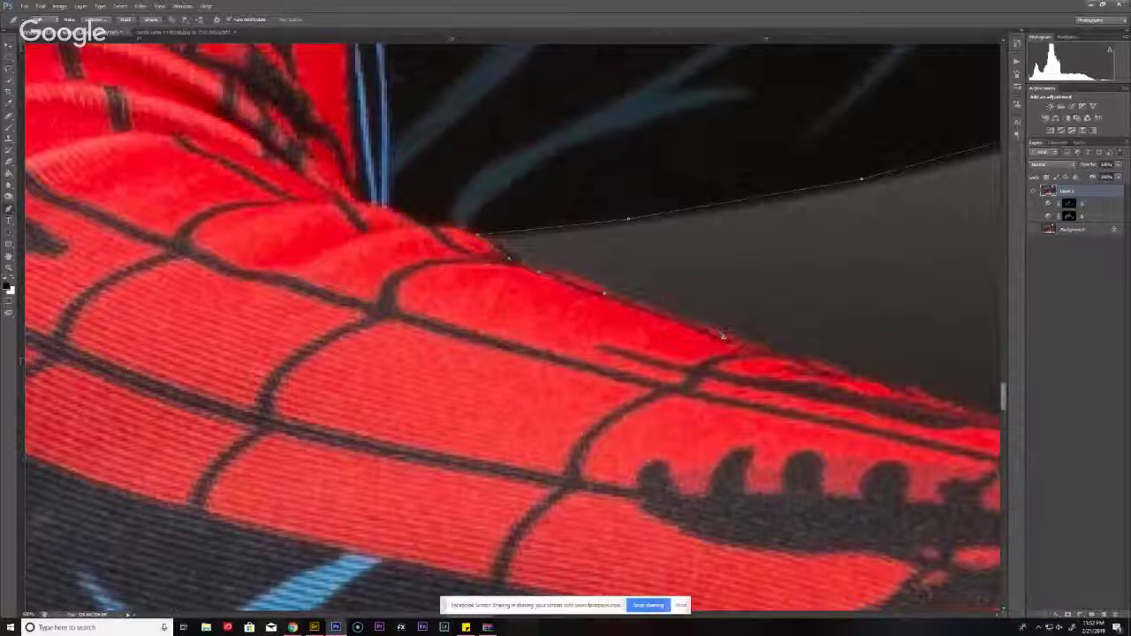
{"action": "left_click_drag", "start_coordinate": [749, 352], "coordinate": [524, 289]}
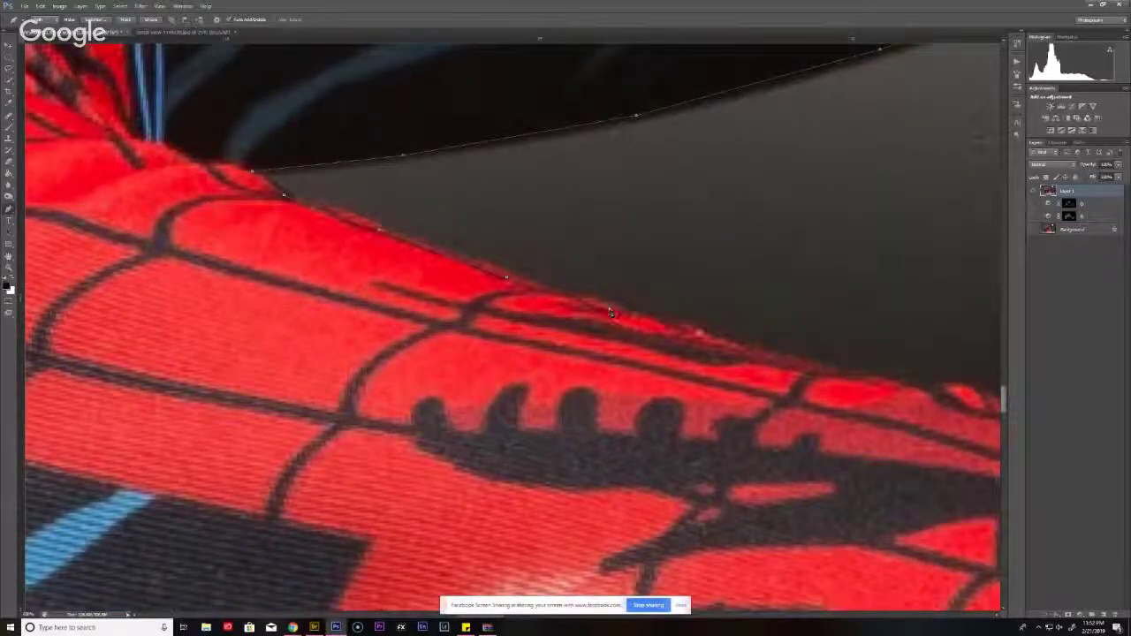
{"action": "left_click_drag", "start_coordinate": [714, 342], "coordinate": [512, 258]}
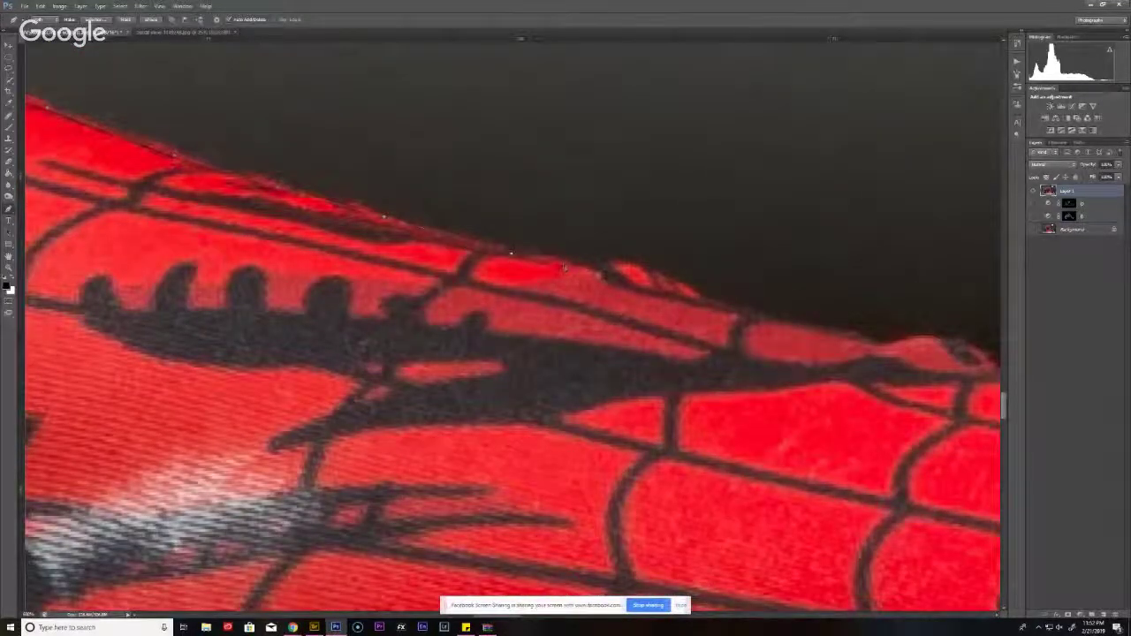
- Trace the forearm's upper edge over the small raised fabric folds to where the floor begins behind it
{"action": "left_click", "coordinate": [603, 272]}
{"action": "left_click", "coordinate": [729, 311]}
{"action": "left_click_drag", "start_coordinate": [807, 328], "coordinate": [626, 323]}
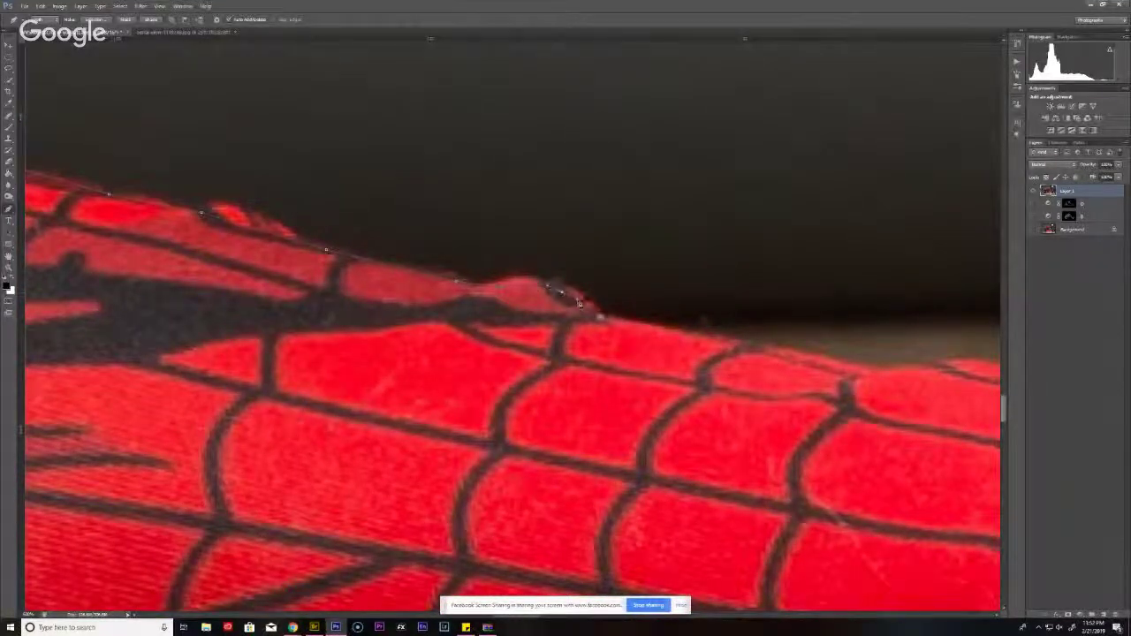
{"action": "left_click", "coordinate": [822, 357]}
{"action": "left_click_drag", "start_coordinate": [717, 349], "coordinate": [510, 274]}
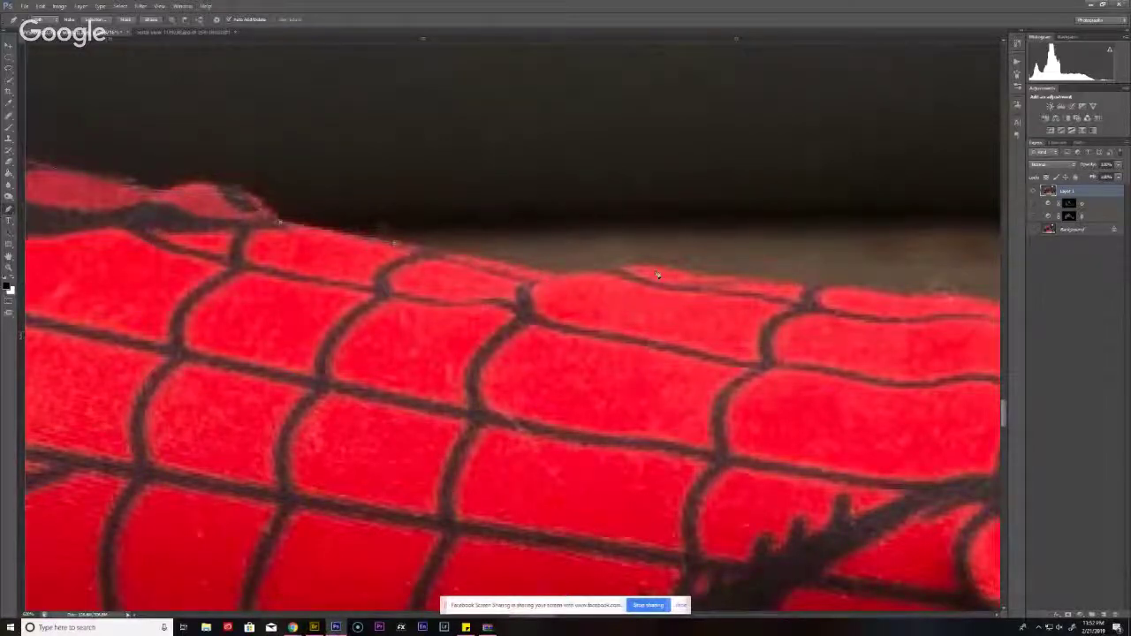
- Trace the webbed forearm's gently wavy upper edge against the floor, toward the hand
{"action": "left_click_drag", "start_coordinate": [827, 292], "coordinate": [551, 267]}
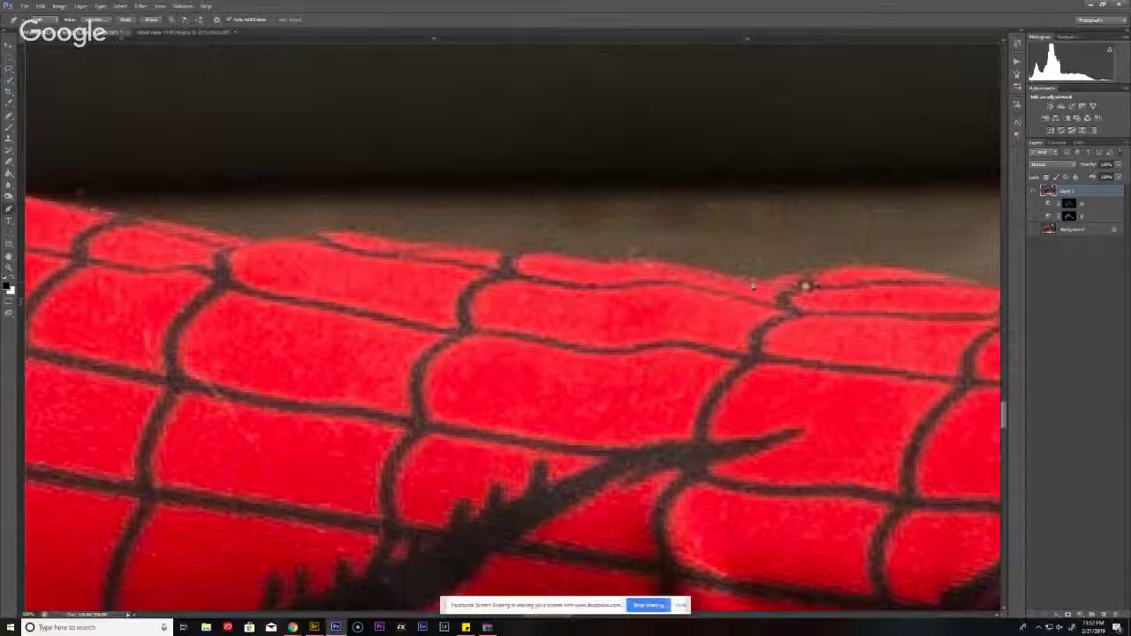
{"action": "left_click_drag", "start_coordinate": [805, 285], "coordinate": [627, 292]}
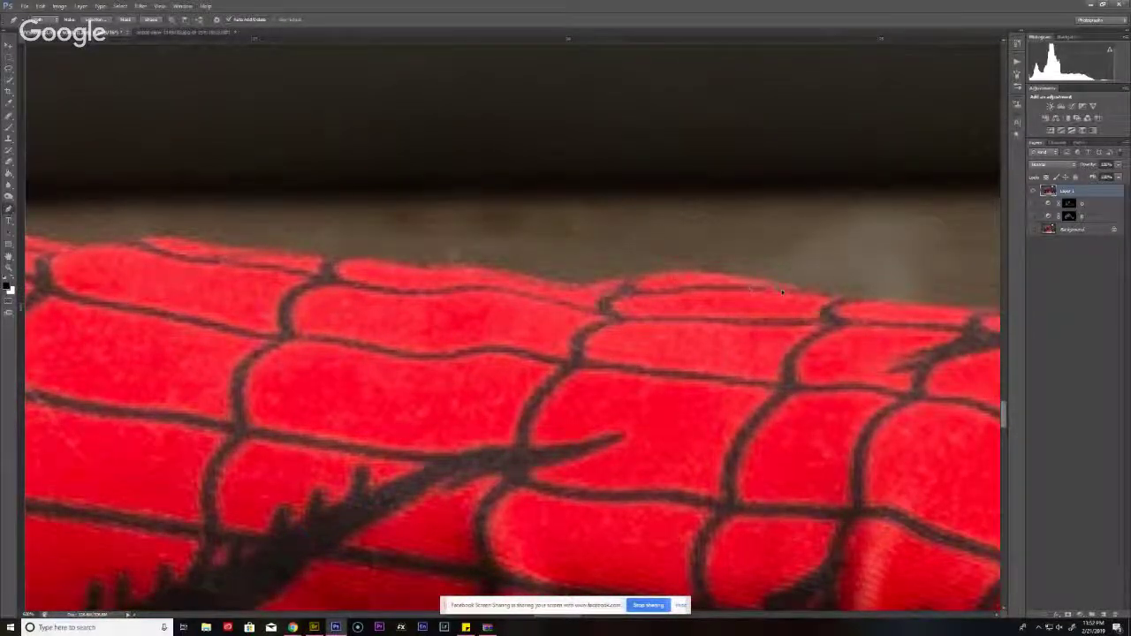
{"action": "left_click_drag", "start_coordinate": [835, 300], "coordinate": [539, 261]}
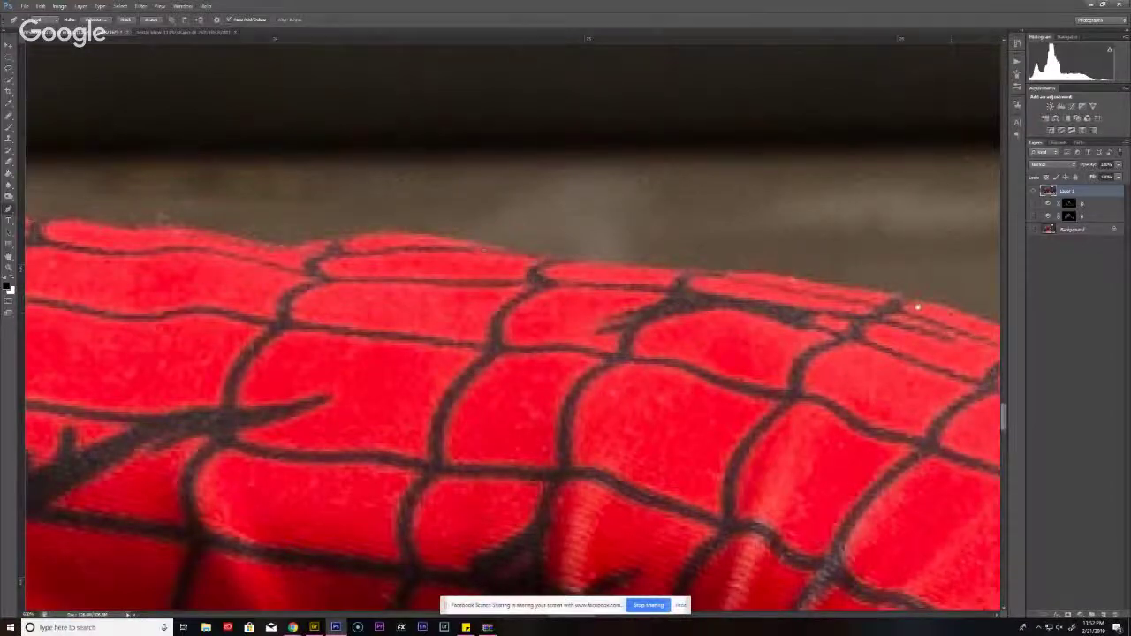
{"action": "left_click_drag", "start_coordinate": [917, 307], "coordinate": [656, 276]}
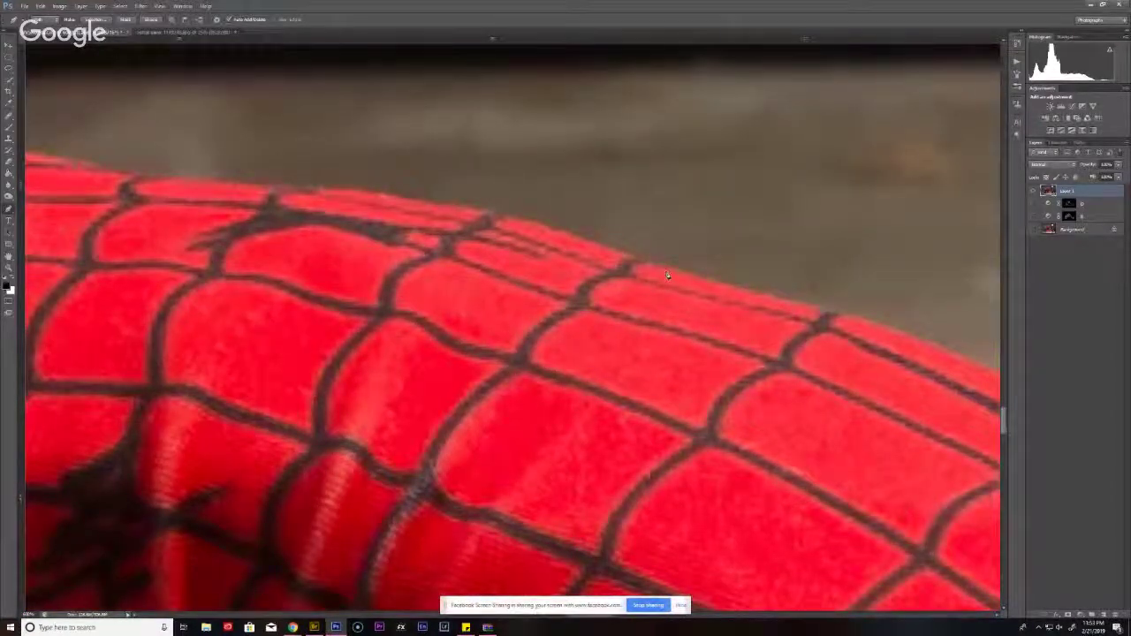
{"action": "left_click_drag", "start_coordinate": [822, 318], "coordinate": [560, 235]}
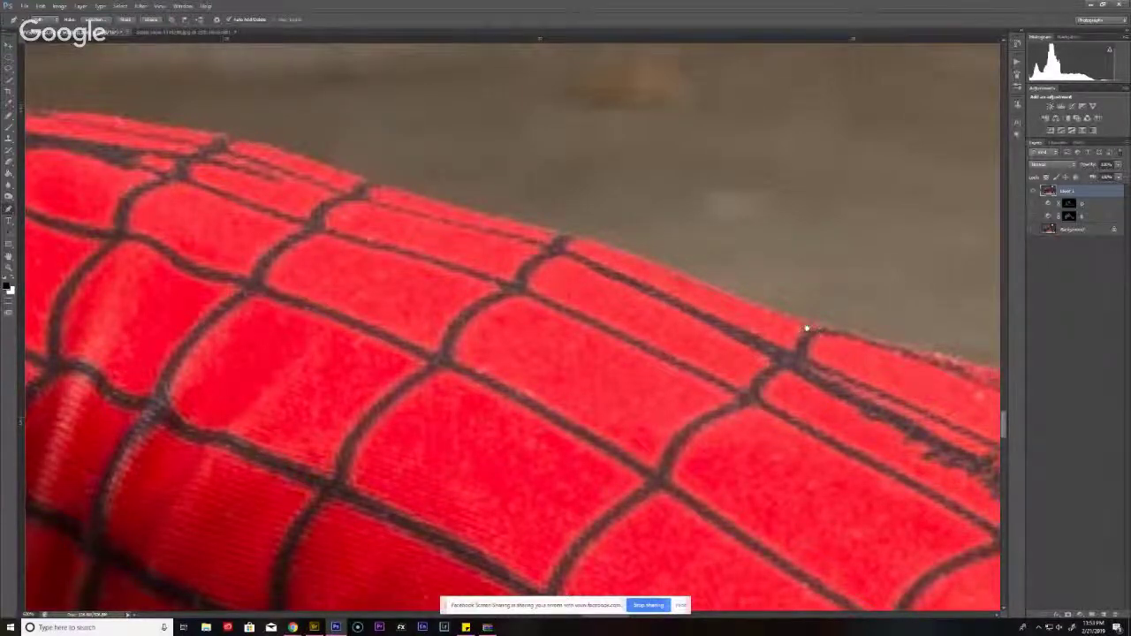
- Trace the back of the hand past the black brush marks and around the outermost finger's bend
{"action": "left_click_drag", "start_coordinate": [806, 329], "coordinate": [509, 273]}
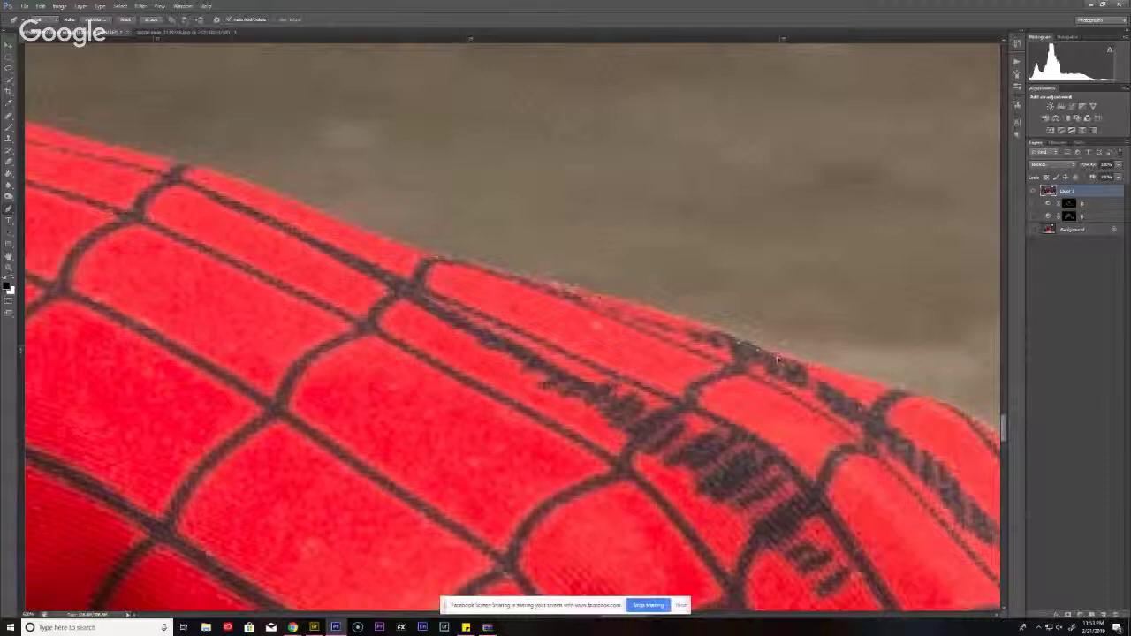
{"action": "left_click_drag", "start_coordinate": [868, 387], "coordinate": [605, 267]}
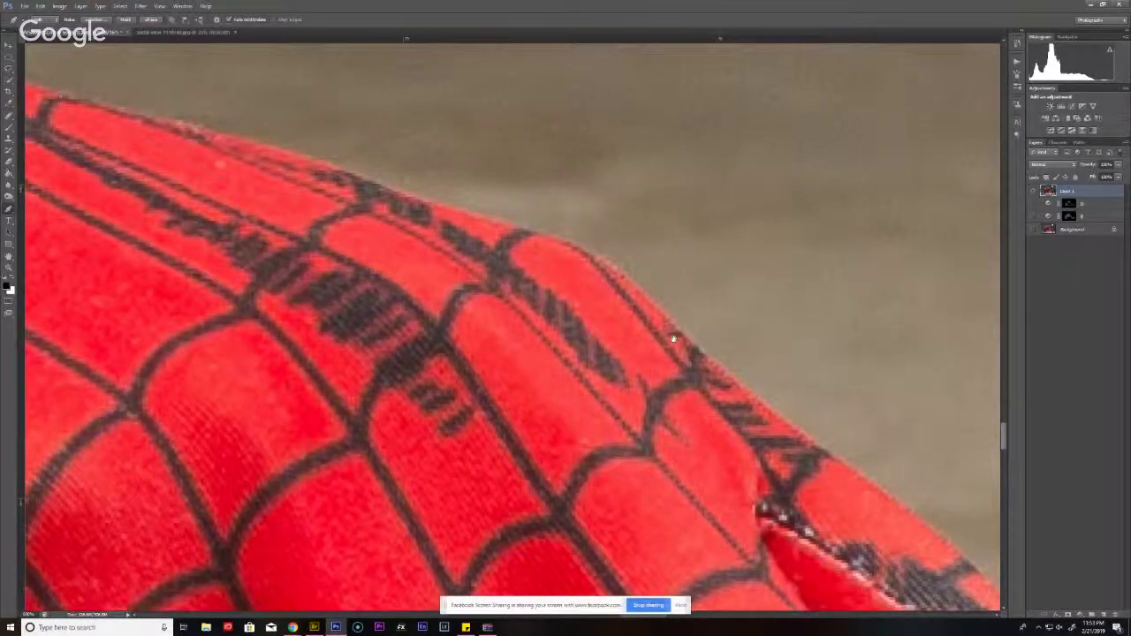
{"action": "left_click_drag", "start_coordinate": [673, 338], "coordinate": [522, 204]}
{"action": "left_click_drag", "start_coordinate": [672, 325], "coordinate": [548, 228]}
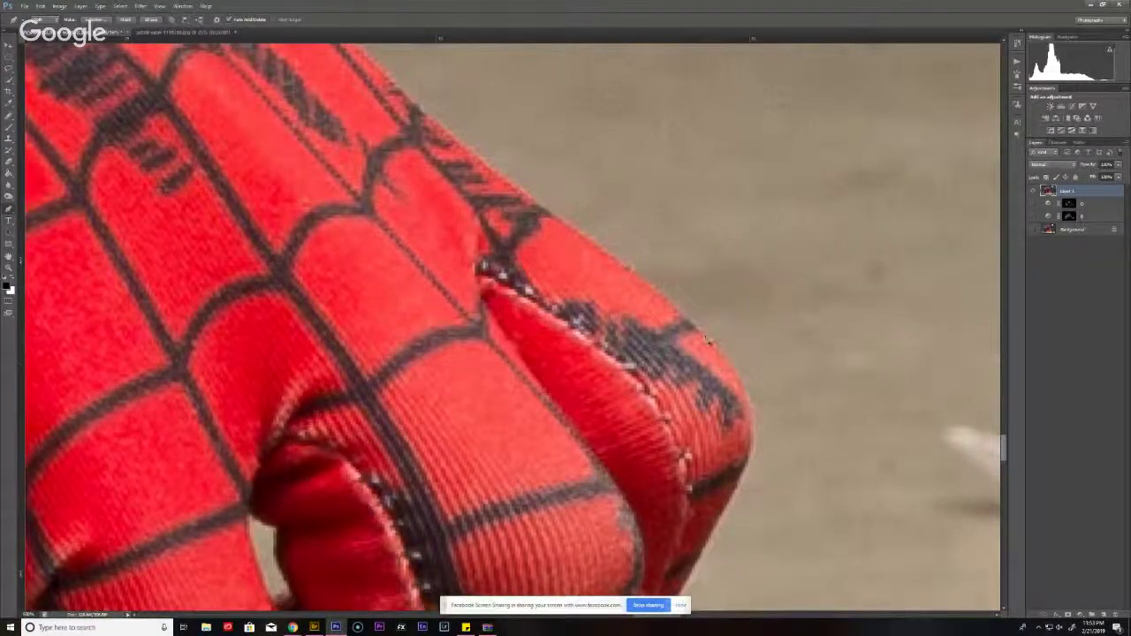
{"action": "left_click_drag", "start_coordinate": [715, 352], "coordinate": [668, 245]}
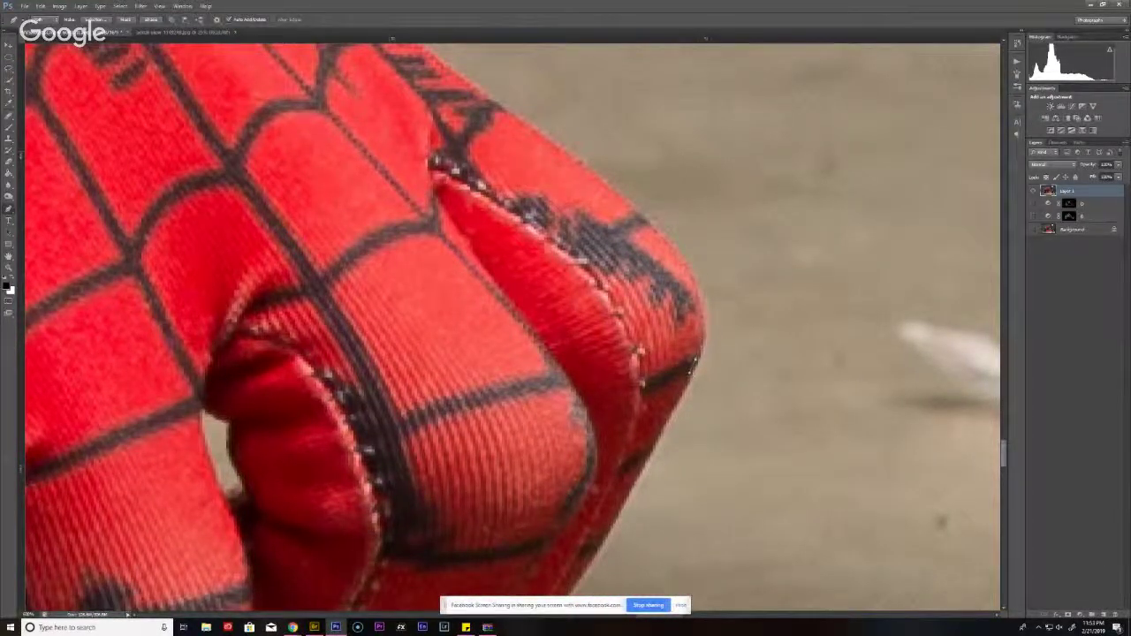
- Trace down the outermost finger and along the glove's underside to the small dark fingertip sticking out beneath
{"action": "scroll", "coordinate": [698, 346], "scroll_direction": "down", "scroll_amount": 3}
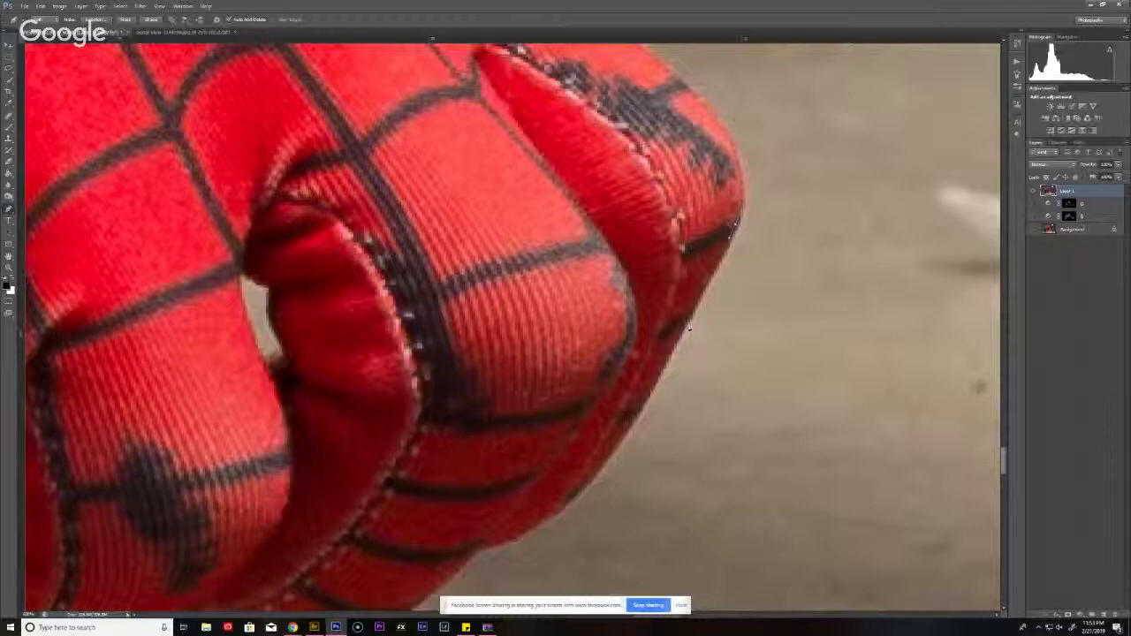
{"action": "scroll", "coordinate": [689, 328], "scroll_direction": "down", "scroll_amount": 3}
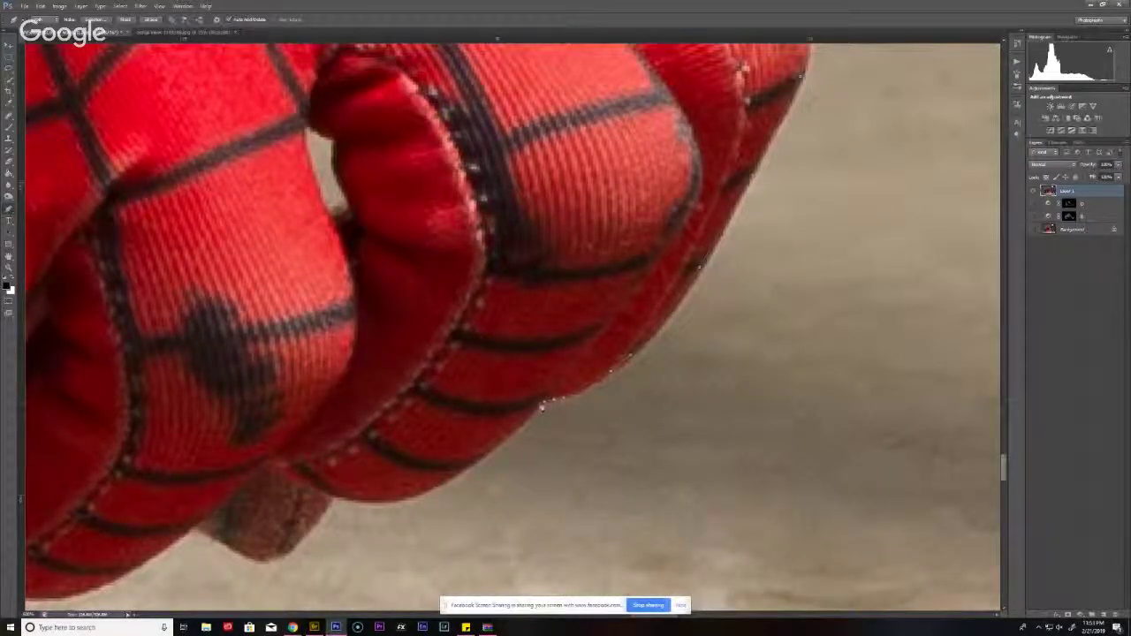
{"action": "left_click", "coordinate": [479, 457]}
{"action": "left_click_drag", "start_coordinate": [515, 410], "coordinate": [647, 294]}
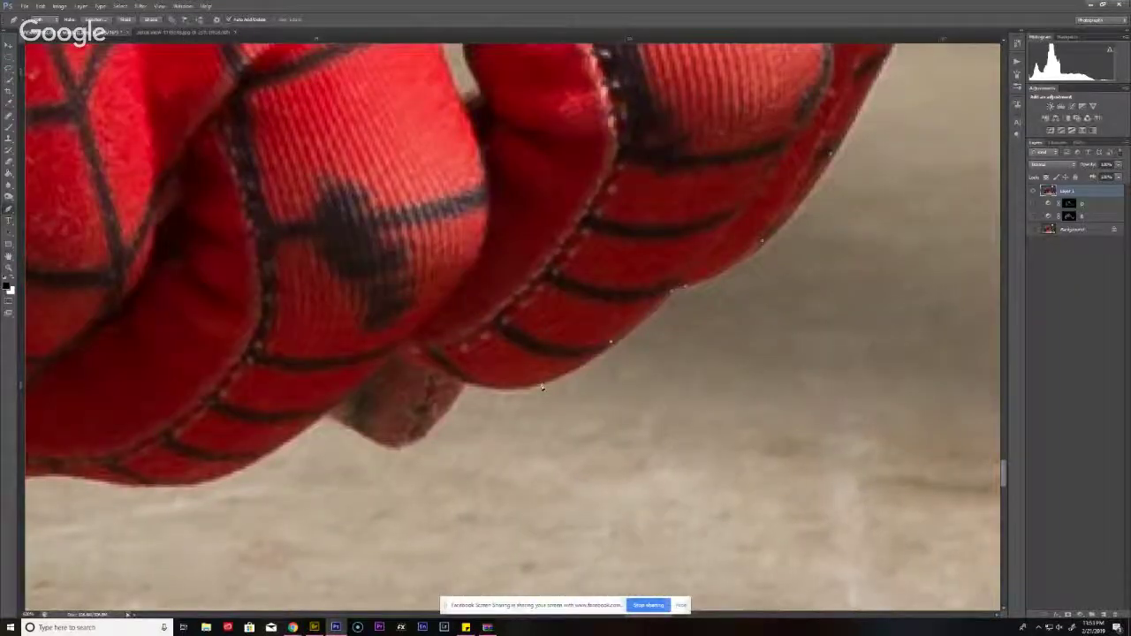
{"action": "left_click_drag", "start_coordinate": [539, 382], "coordinate": [462, 382]}
- Carry the path past the small dark fingertip and along the next finger's underside to its blunt end
{"action": "mouse_move", "coordinate": [431, 432]}
{"action": "left_mouse_down"}
{"action": "mouse_move", "coordinate": [396, 450]}
{"action": "mouse_move", "coordinate": [328, 414]}
{"action": "mouse_move", "coordinate": [519, 318]}
{"action": "left_mouse_up"}
{"action": "left_click", "coordinate": [326, 412]}
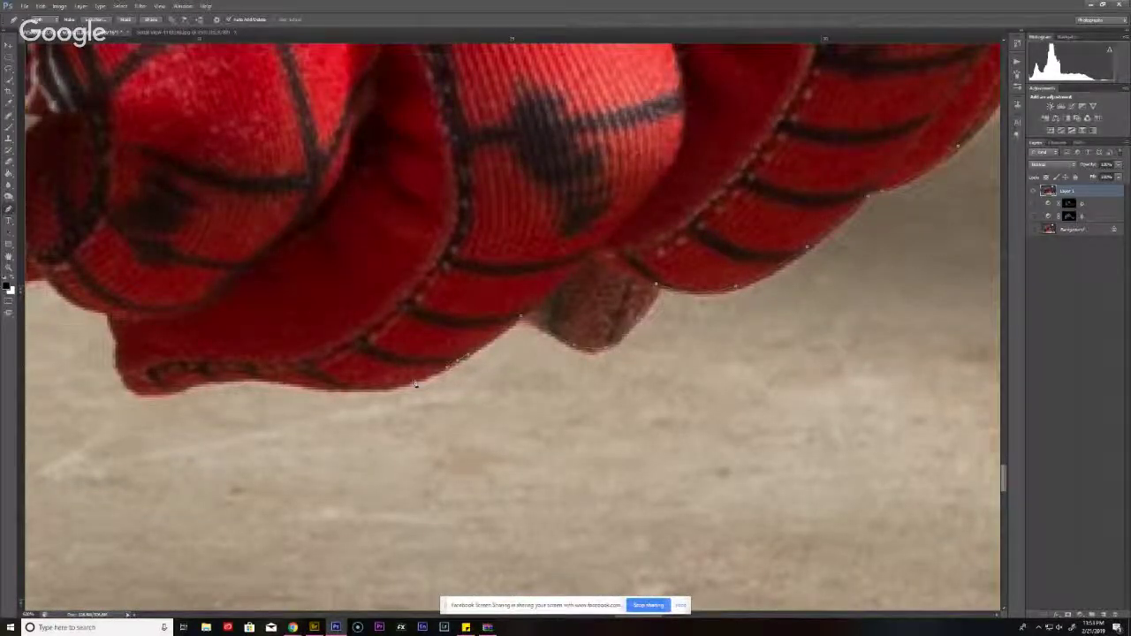
{"action": "left_click_drag", "start_coordinate": [415, 386], "coordinate": [544, 370]}
{"action": "left_click_drag", "start_coordinate": [449, 370], "coordinate": [309, 381]}
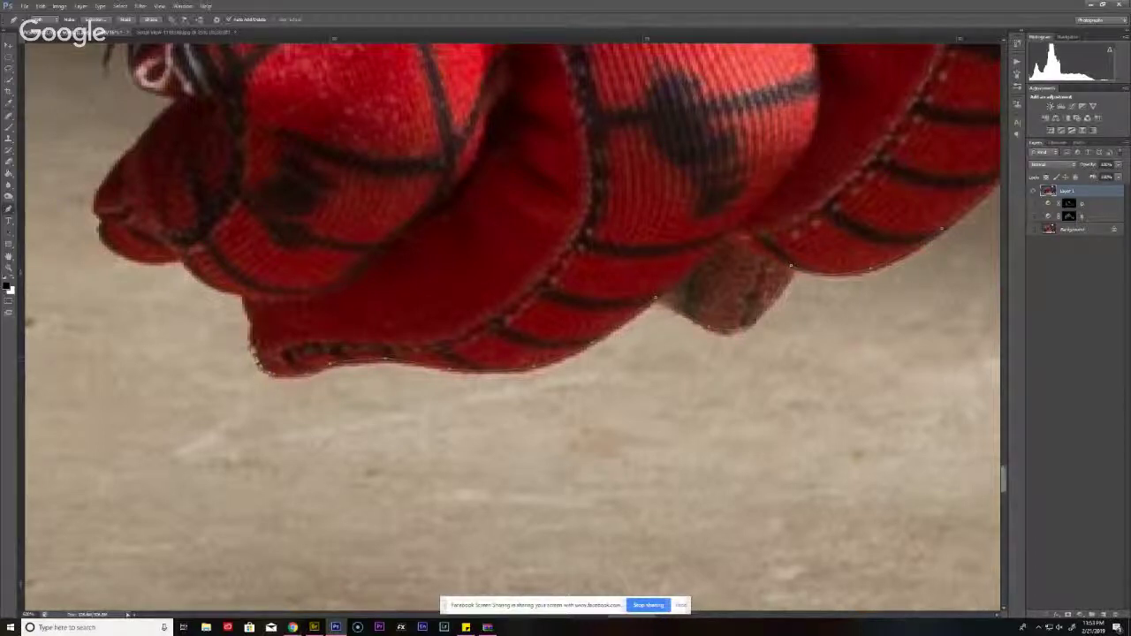
- Trace up the blunt finger end and along the underside of the adjoining dark red fingertip
{"action": "left_click_drag", "start_coordinate": [251, 346], "coordinate": [363, 401]}
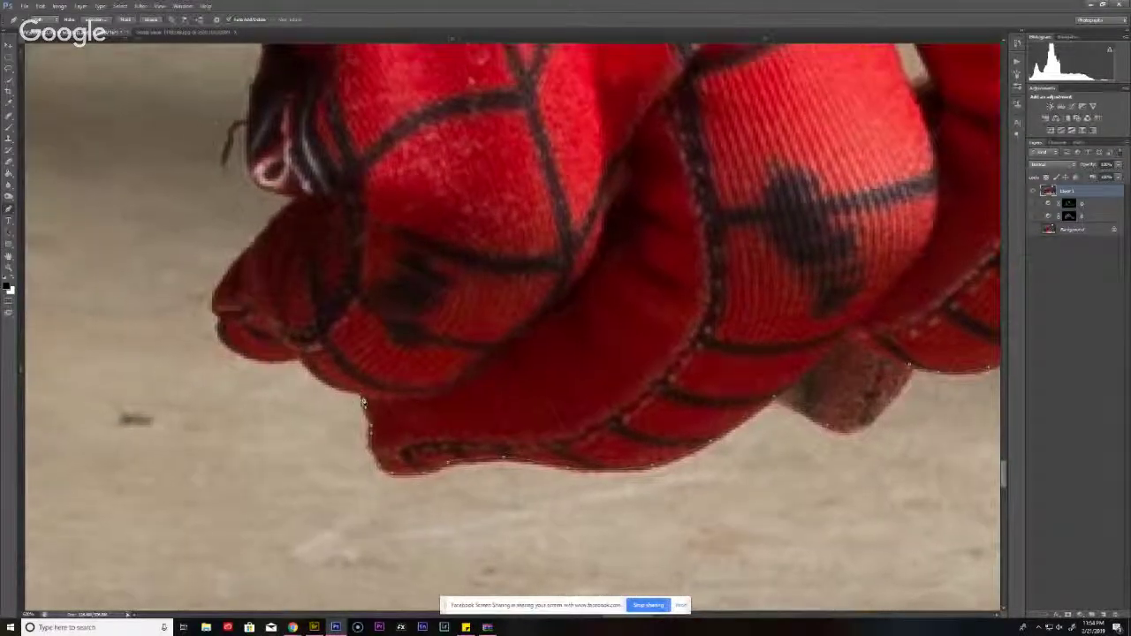
{"action": "left_click", "coordinate": [362, 394]}
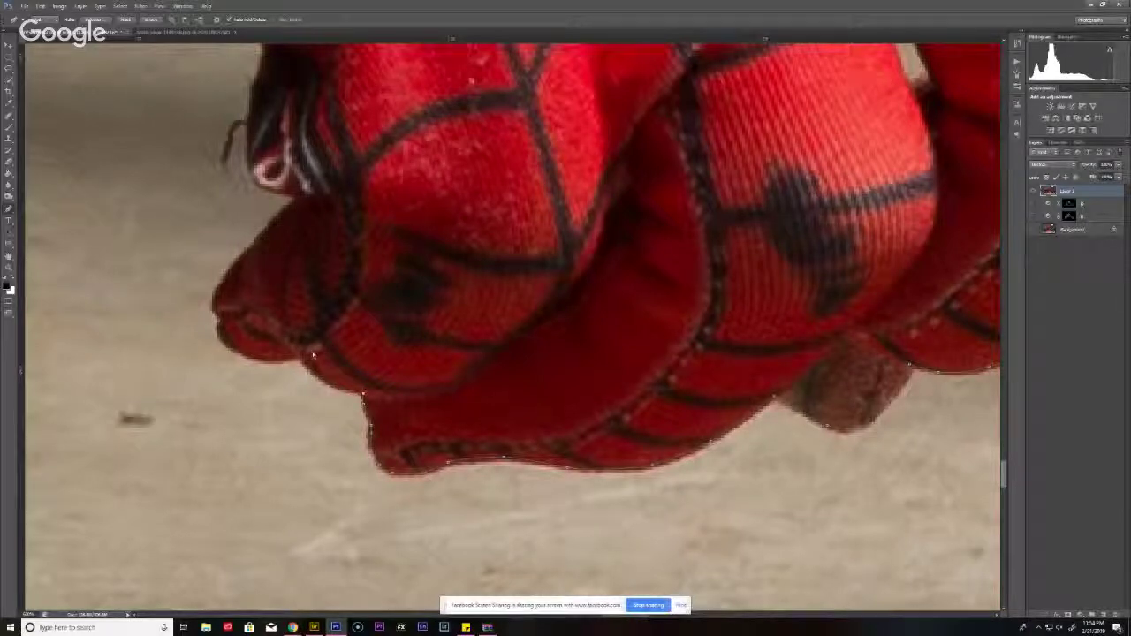
{"action": "key", "text": "ctrl+plus"}
{"action": "left_click_drag", "start_coordinate": [343, 398], "coordinate": [484, 391]}
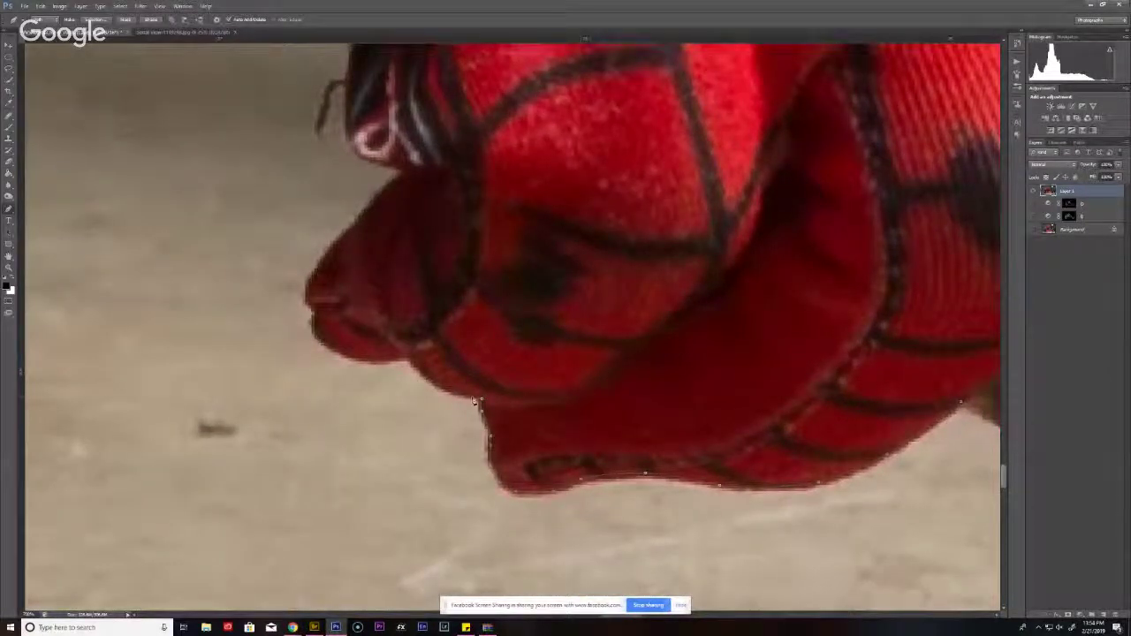
{"action": "left_click", "coordinate": [431, 386]}
{"action": "left_click_drag", "start_coordinate": [383, 365], "coordinate": [513, 370]}
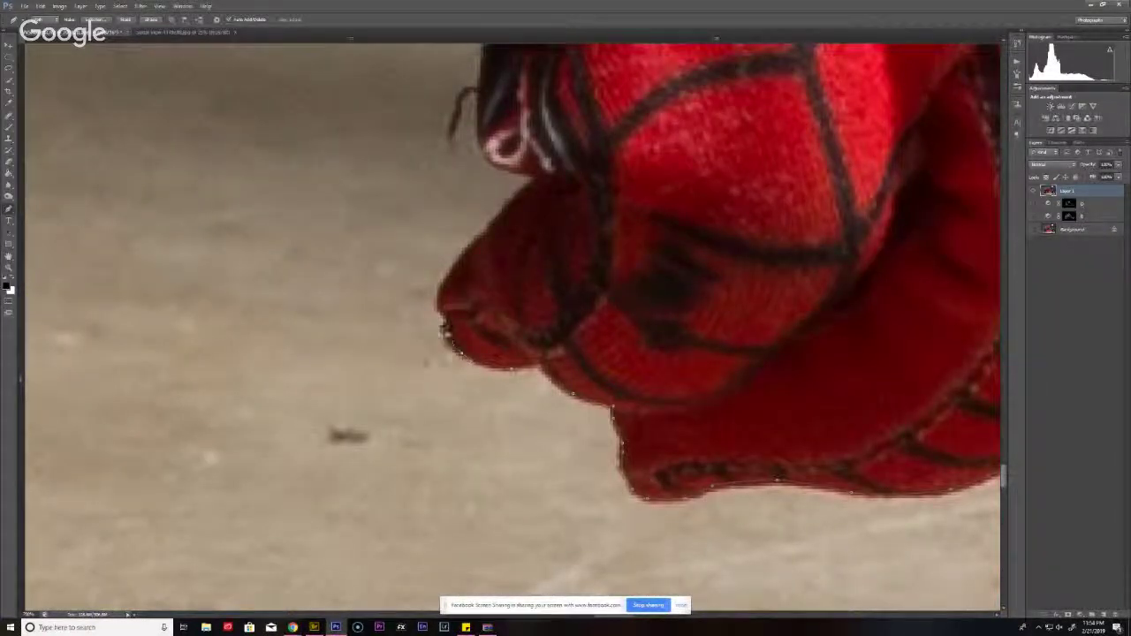
- Trace around the dark red fingertip's notch and up its outer edge to the black-and-white striped detail
{"action": "left_click", "coordinate": [447, 323]}
{"action": "left_click", "coordinate": [438, 306]}
{"action": "left_click", "coordinate": [440, 297]}
{"action": "left_click_drag", "start_coordinate": [450, 289], "coordinate": [413, 388]}
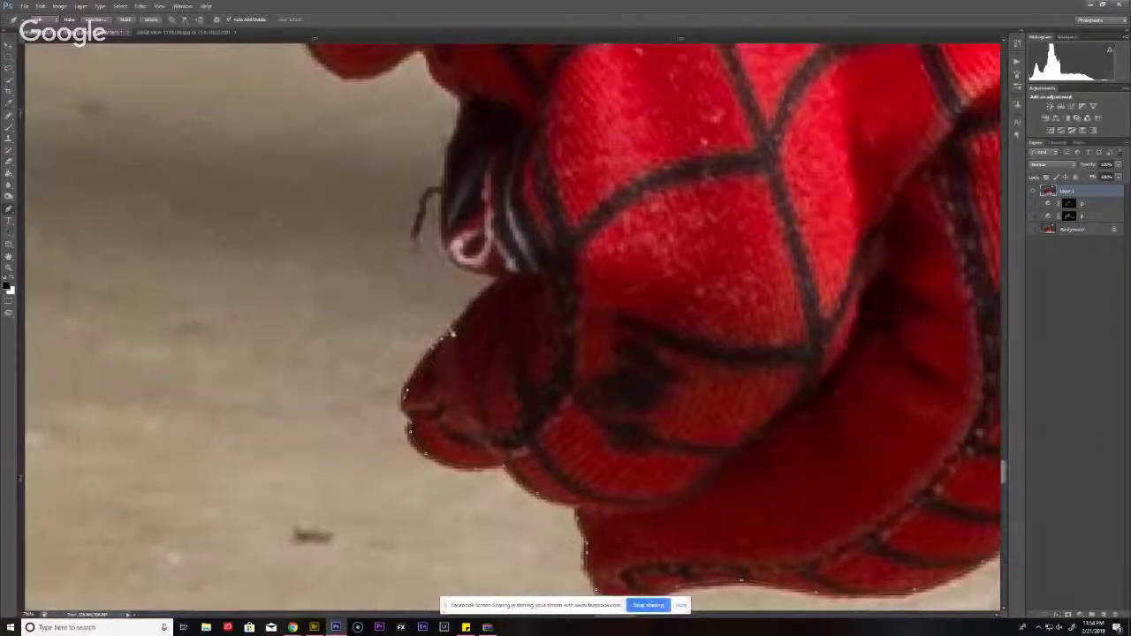
{"action": "left_click", "coordinate": [472, 305]}
{"action": "left_click", "coordinate": [497, 279]}
- Trace the outer edge of the black-and-white striped detail up to the red glove, leaving out the loose thread
{"action": "left_click_drag", "start_coordinate": [449, 252], "coordinate": [458, 345]}
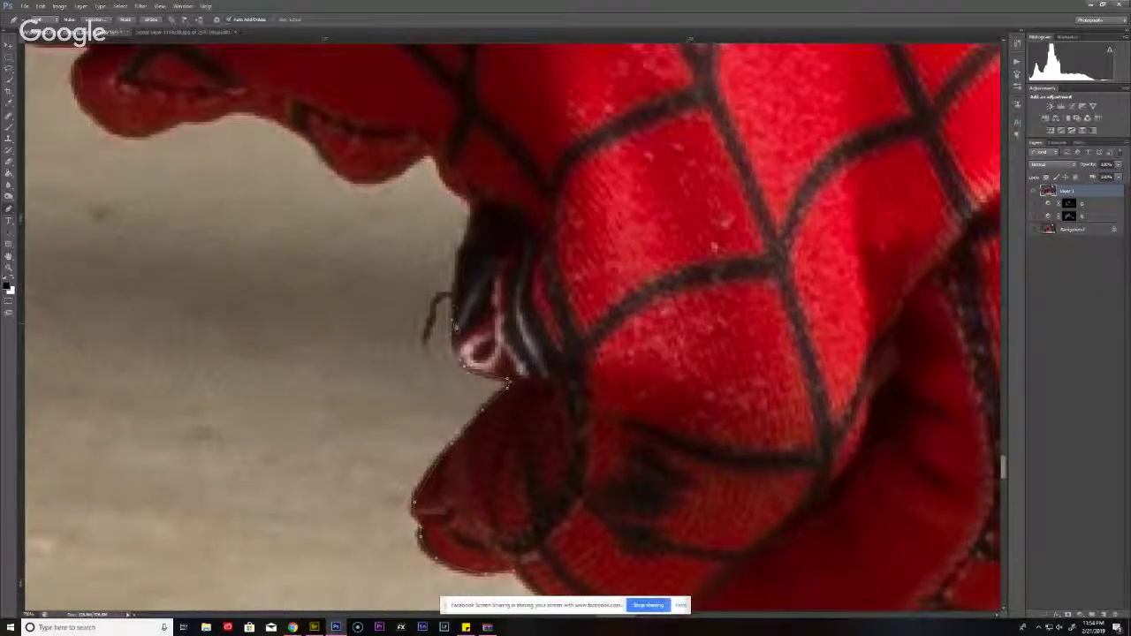
{"action": "left_click", "coordinate": [469, 236]}
{"action": "left_click_drag", "start_coordinate": [469, 231], "coordinate": [462, 330]}
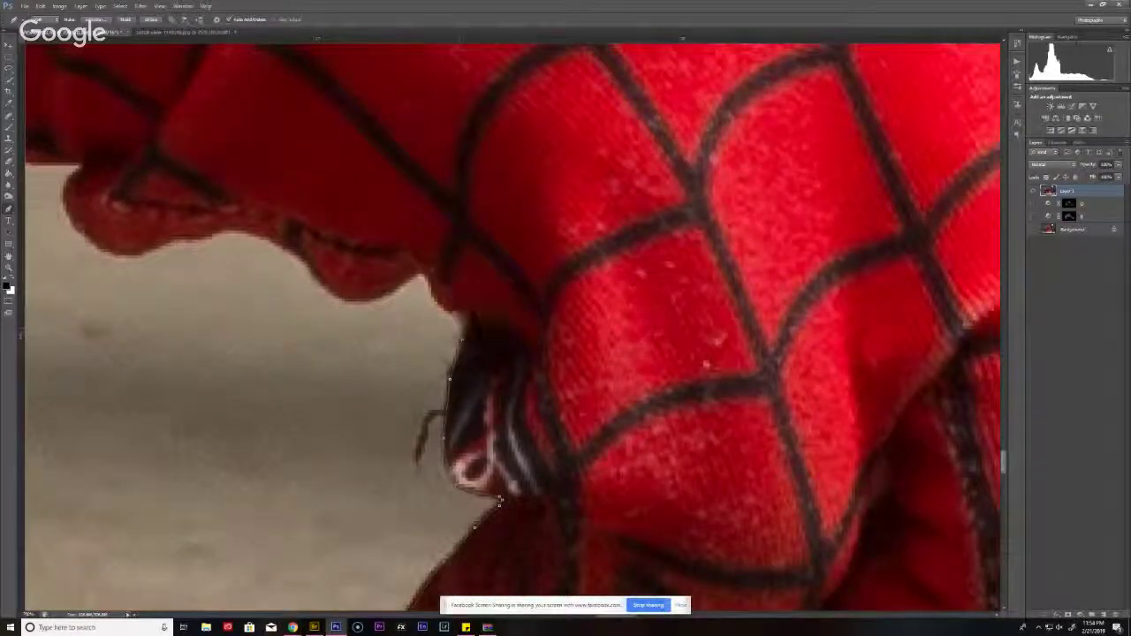
- Trace the glove's underside from the striped detail around the two rounded red bumps to the notch beyond them
{"action": "left_click", "coordinate": [465, 324]}
{"action": "left_click", "coordinate": [456, 312]}
{"action": "left_click", "coordinate": [437, 296]}
{"action": "left_click", "coordinate": [431, 283]}
{"action": "left_click", "coordinate": [425, 271]}
{"action": "left_click_drag", "start_coordinate": [362, 301], "coordinate": [482, 343]}
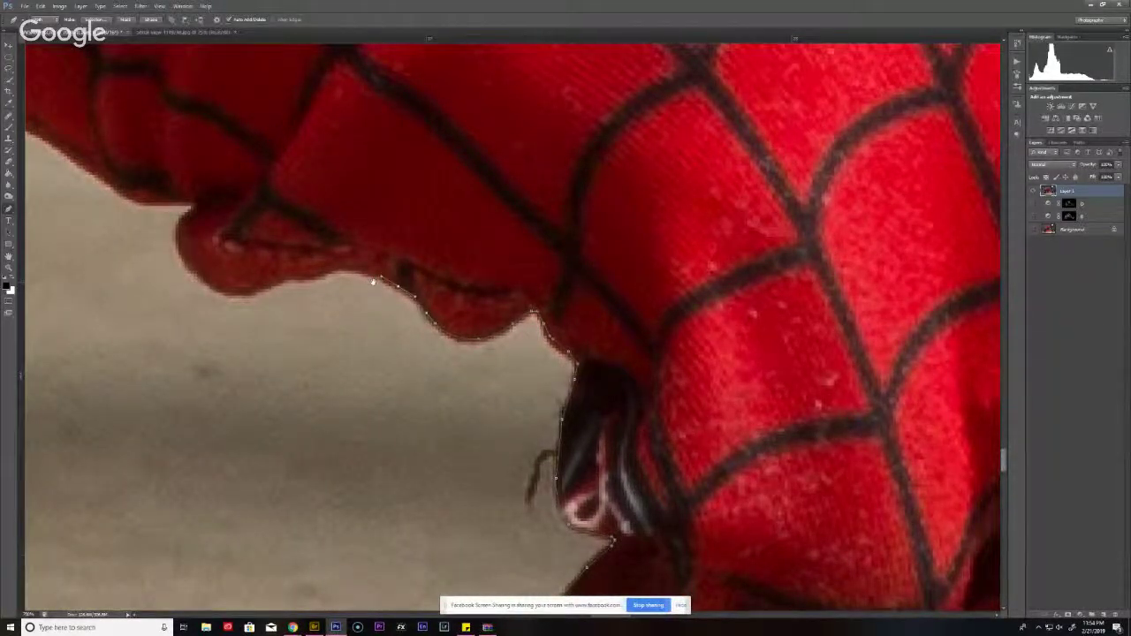
{"action": "left_click_drag", "start_coordinate": [373, 281], "coordinate": [475, 316]}
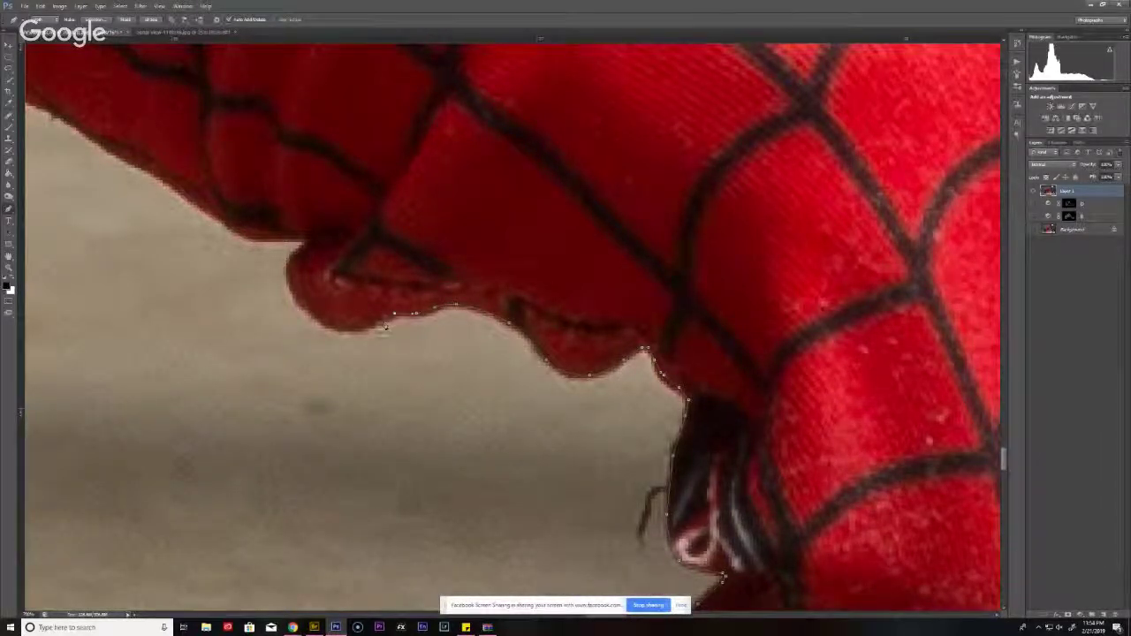
{"action": "left_click_drag", "start_coordinate": [336, 332], "coordinate": [420, 396]}
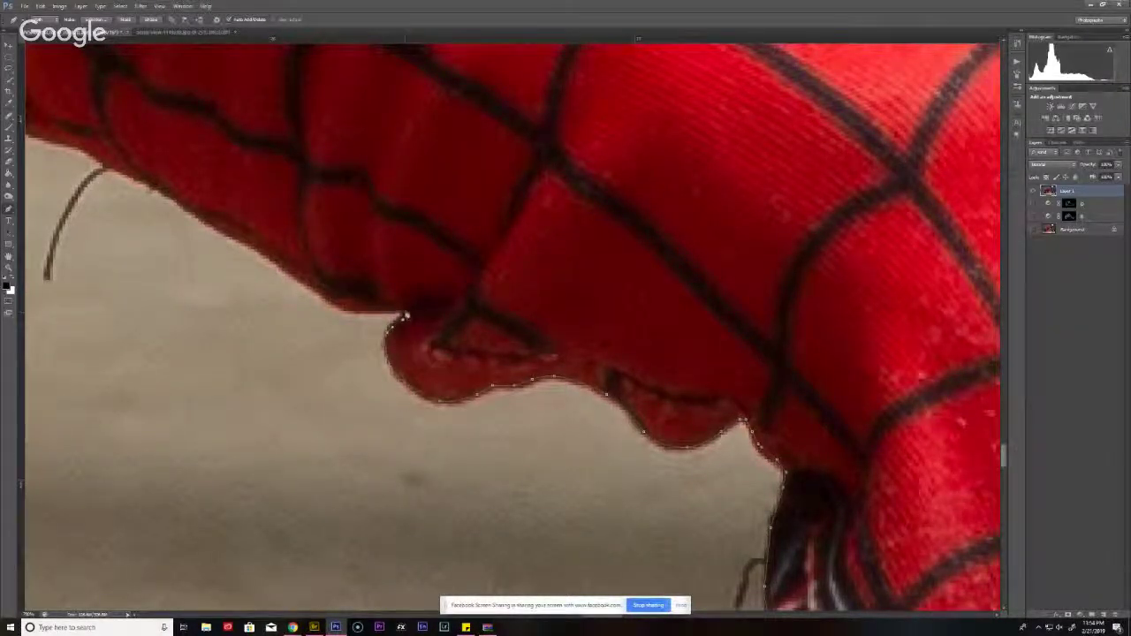
- Trace the glove's sloping lower edge from the rounded bump to just before the loose thread
{"action": "left_click", "coordinate": [367, 313]}
{"action": "left_click", "coordinate": [344, 310]}
{"action": "left_click_drag", "start_coordinate": [344, 310], "coordinate": [472, 363]}
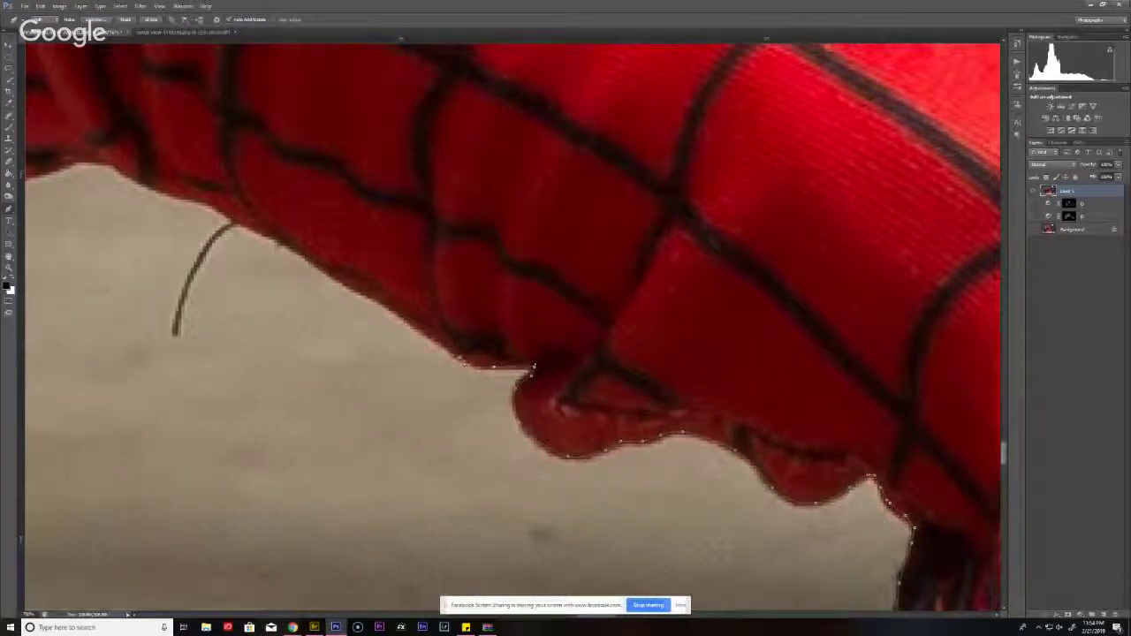
{"action": "left_click", "coordinate": [459, 357]}
{"action": "left_click", "coordinate": [450, 353]}
{"action": "left_click_drag", "start_coordinate": [372, 296], "coordinate": [484, 369]}
{"action": "left_click", "coordinate": [429, 331]}
{"action": "left_click", "coordinate": [393, 310]}
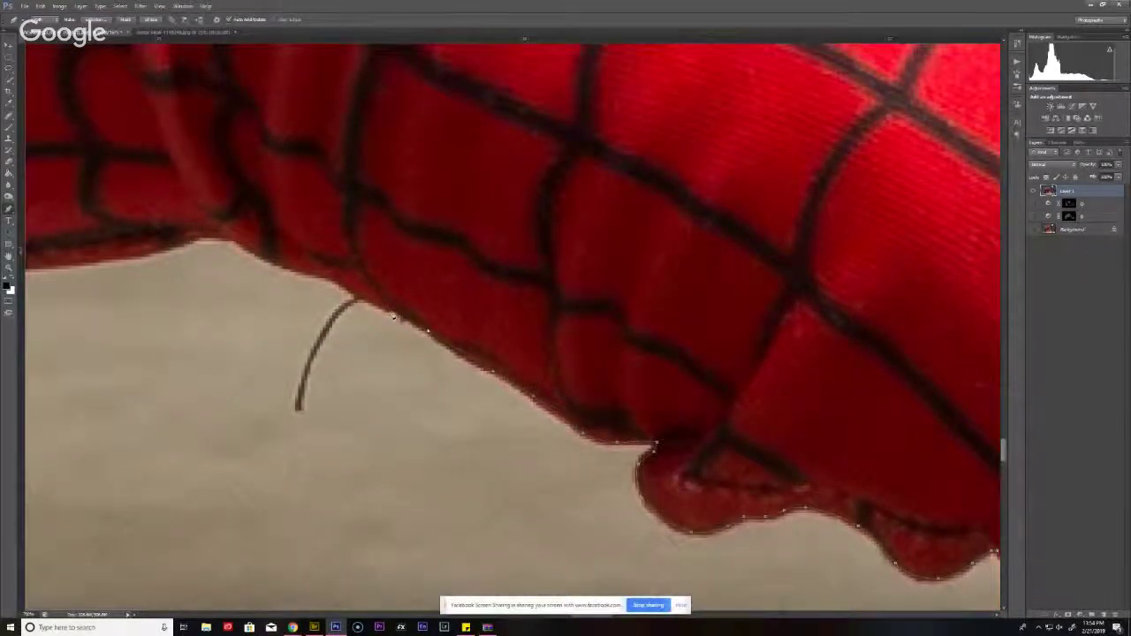
- Carry the path past the loose thread, leaving it out, to the fabric crease at the wrist
{"action": "left_click_drag", "start_coordinate": [384, 313], "coordinate": [495, 367]}
{"action": "left_click", "coordinate": [442, 330]}
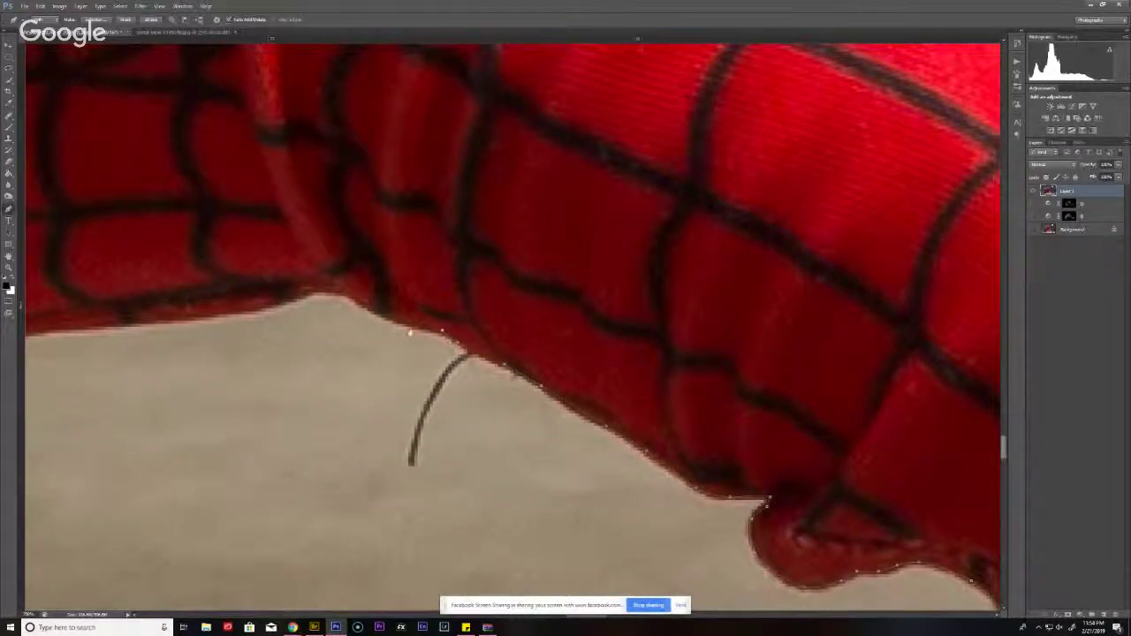
{"action": "left_click_drag", "start_coordinate": [415, 333], "coordinate": [498, 369]}
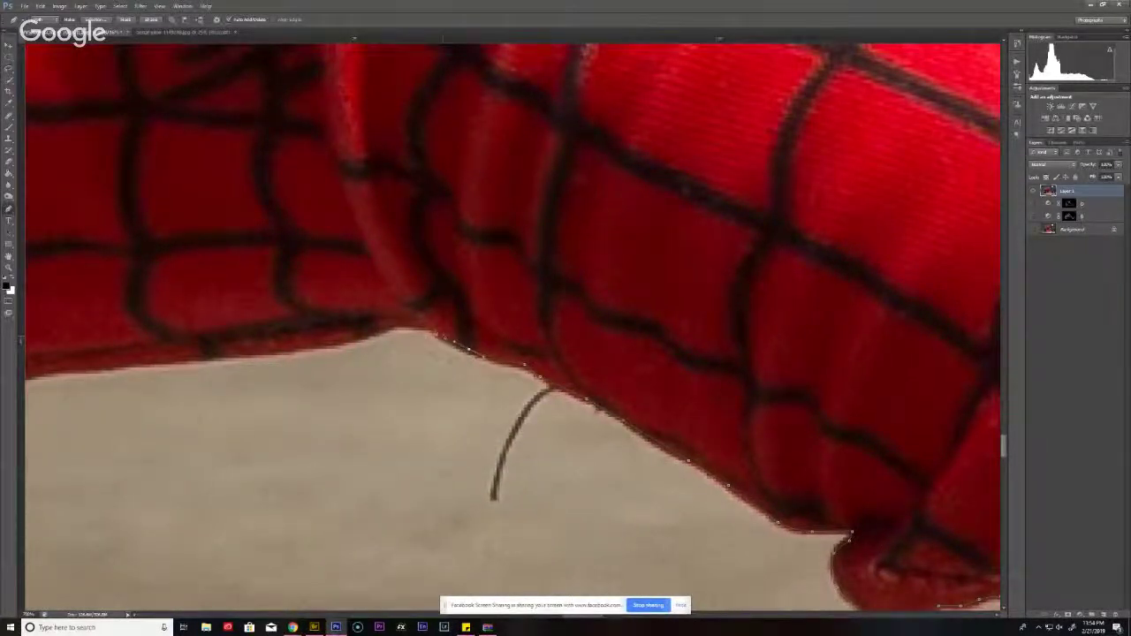
{"action": "left_click_drag", "start_coordinate": [435, 331], "coordinate": [478, 347]}
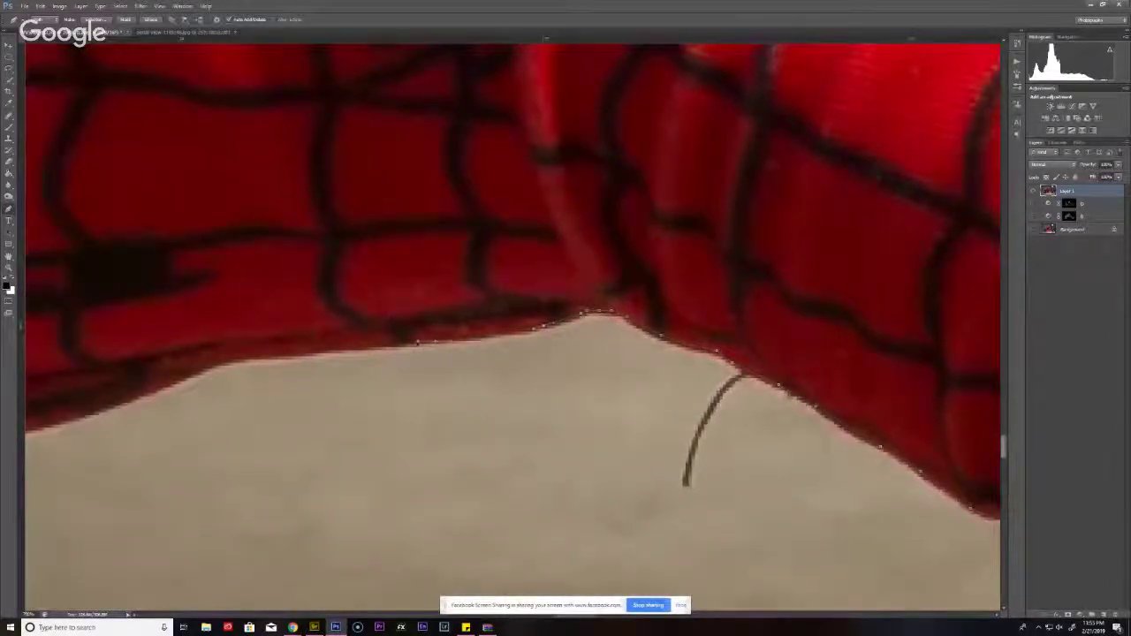
- Trace the red forearm's lower edge from the wrist crease through the shallow dips below the black web patch
{"action": "left_click_drag", "start_coordinate": [372, 348], "coordinate": [614, 307]}
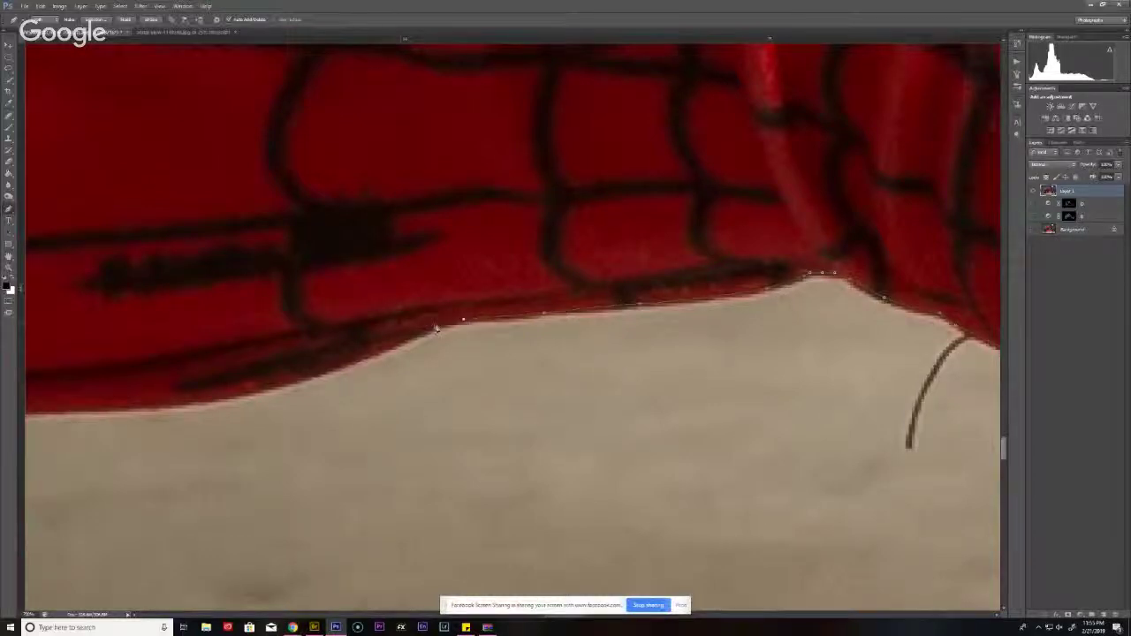
{"action": "mouse_move", "coordinate": [436, 329]}
{"action": "left_mouse_down"}
{"action": "mouse_move", "coordinate": [394, 354]}
{"action": "mouse_move", "coordinate": [493, 334]}
{"action": "left_mouse_up"}
{"action": "left_click", "coordinate": [366, 357]}
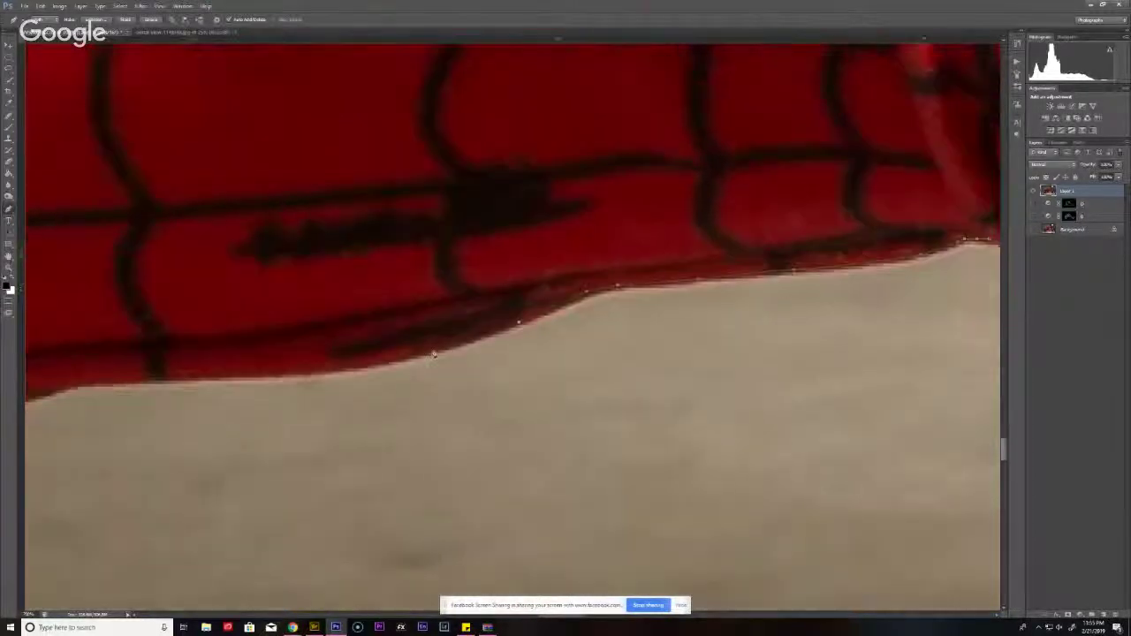
{"action": "mouse_move", "coordinate": [423, 350]}
{"action": "left_mouse_down"}
{"action": "mouse_move", "coordinate": [399, 358]}
{"action": "mouse_move", "coordinate": [519, 350]}
{"action": "mouse_move", "coordinate": [212, 380]}
{"action": "mouse_move", "coordinate": [610, 314]}
{"action": "mouse_move", "coordinate": [597, 318]}
{"action": "left_mouse_up"}
{"action": "left_click_drag", "start_coordinate": [466, 348], "coordinate": [423, 343]}
{"action": "left_click", "coordinate": [294, 344]}
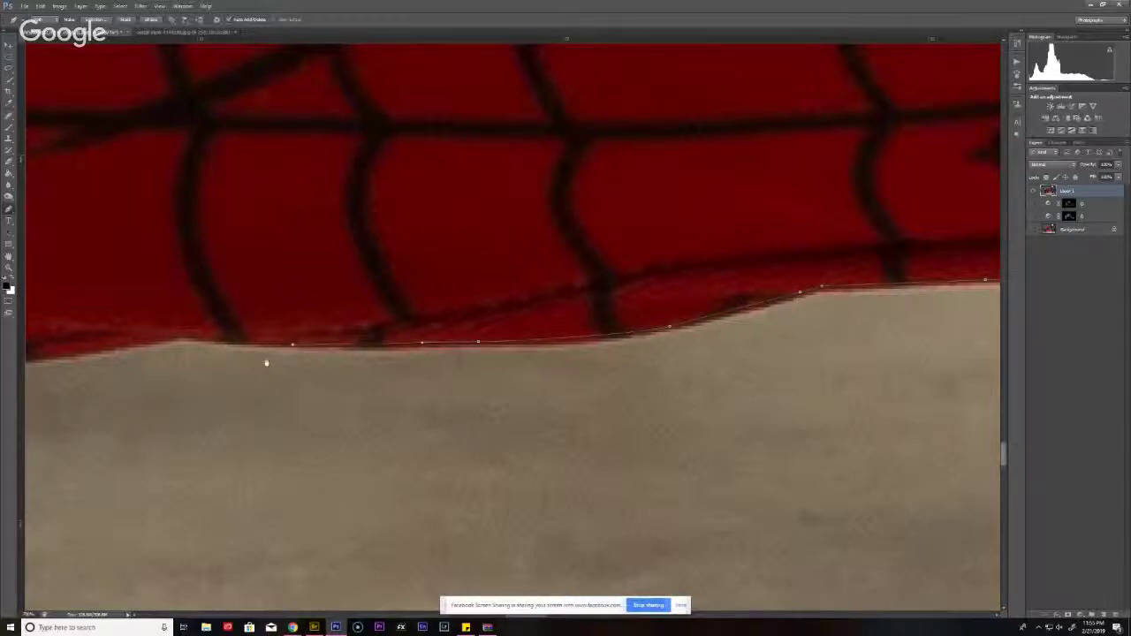
- Continue the path along the smooth underside of the red forearm to the start of the black suit section
{"action": "left_click_drag", "start_coordinate": [265, 362], "coordinate": [491, 359]}
{"action": "left_click_drag", "start_coordinate": [422, 347], "coordinate": [395, 341]}
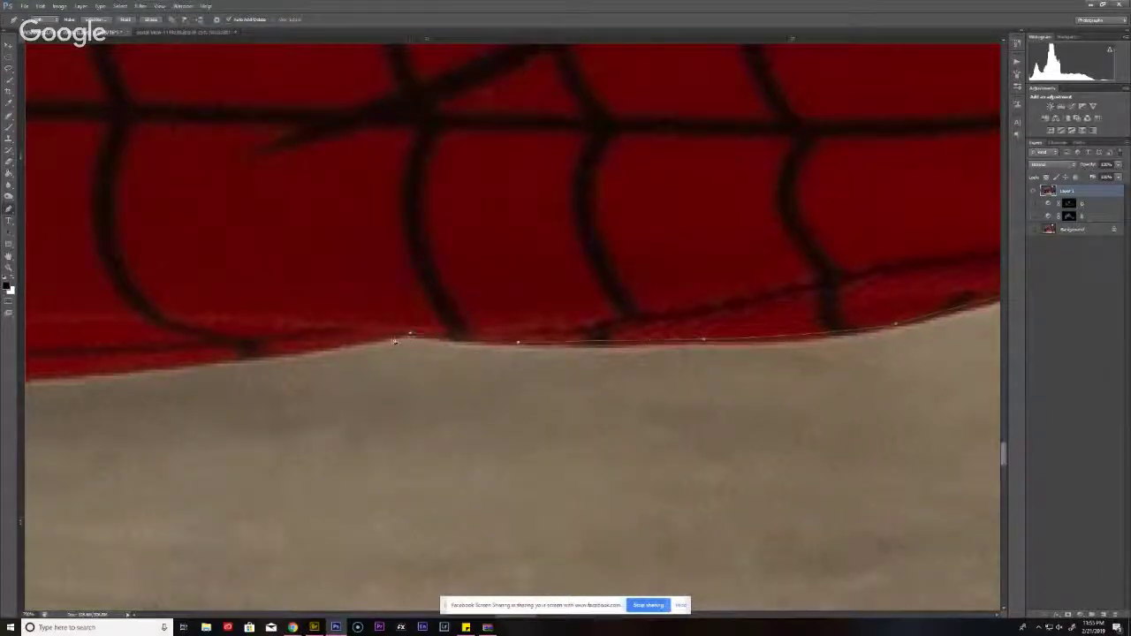
{"action": "left_click", "coordinate": [262, 355]}
{"action": "left_click_drag", "start_coordinate": [220, 371], "coordinate": [568, 334]}
{"action": "mouse_move", "coordinate": [424, 341]}
{"action": "left_mouse_down"}
{"action": "mouse_move", "coordinate": [232, 338]}
{"action": "mouse_move", "coordinate": [202, 351]}
{"action": "mouse_move", "coordinate": [615, 355]}
{"action": "mouse_move", "coordinate": [314, 338]}
{"action": "left_mouse_up"}
{"action": "left_click", "coordinate": [235, 326]}
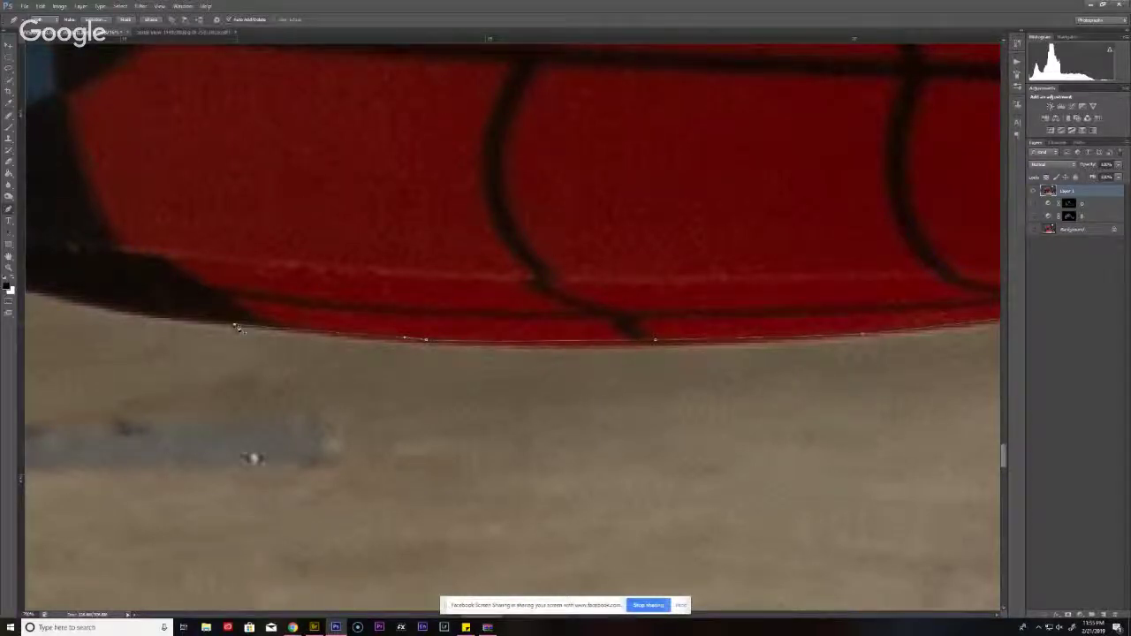
- Check the live broadcast page in Chrome and return to Photoshop
{"action": "left_click", "coordinate": [292, 627]}
{"action": "mouse_move", "coordinate": [336, 587]}
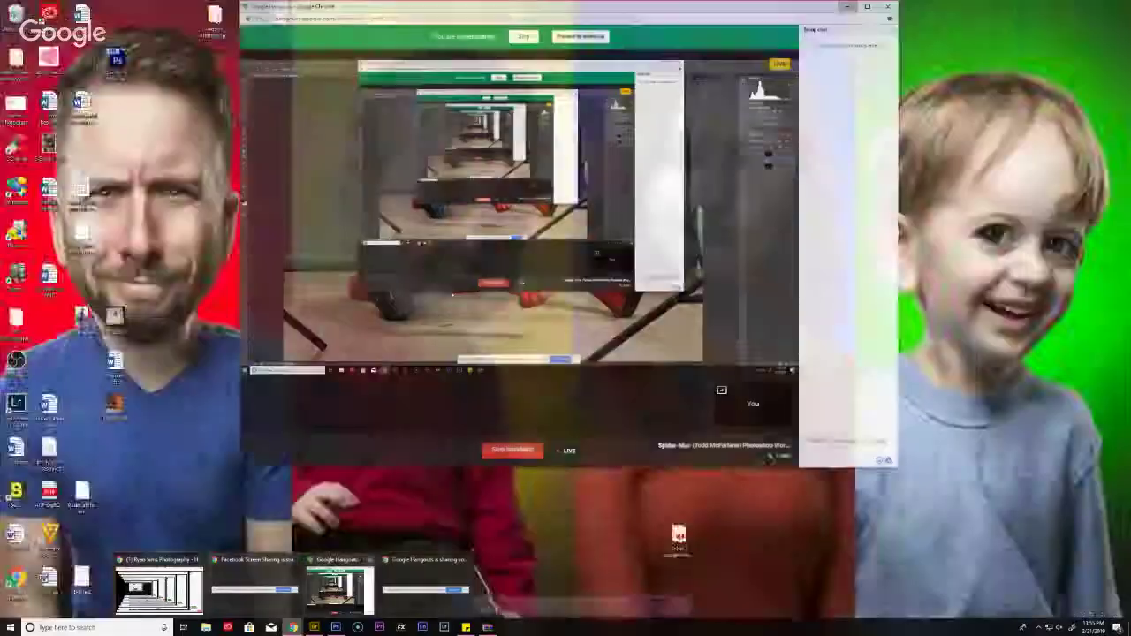
{"action": "left_click", "coordinate": [163, 583]}
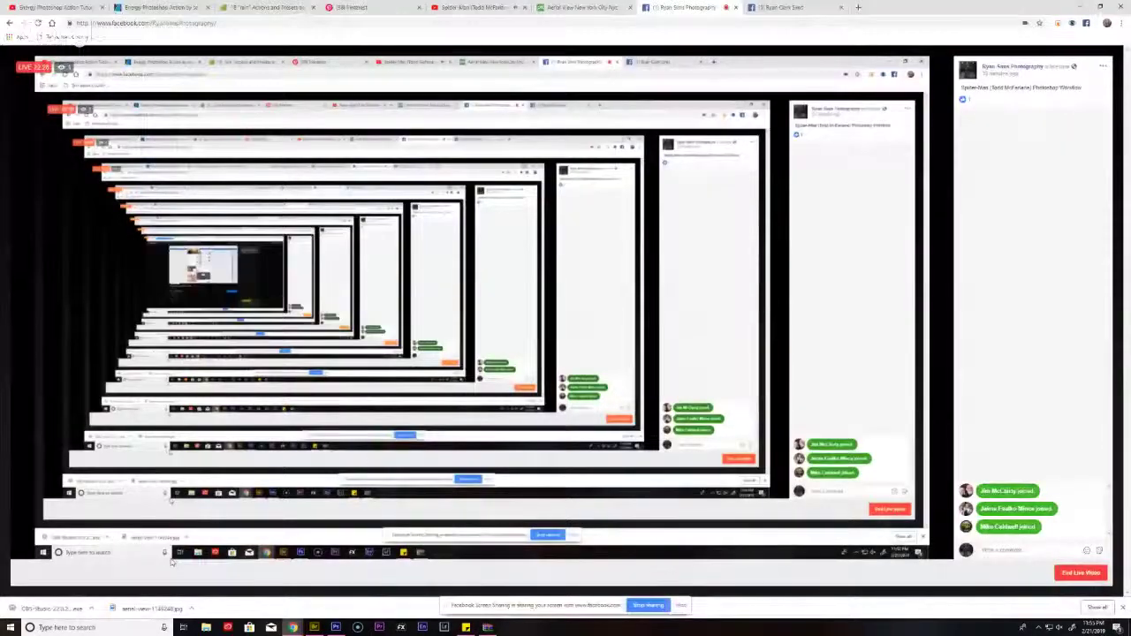
{"action": "key", "text": "alt+Tab"}
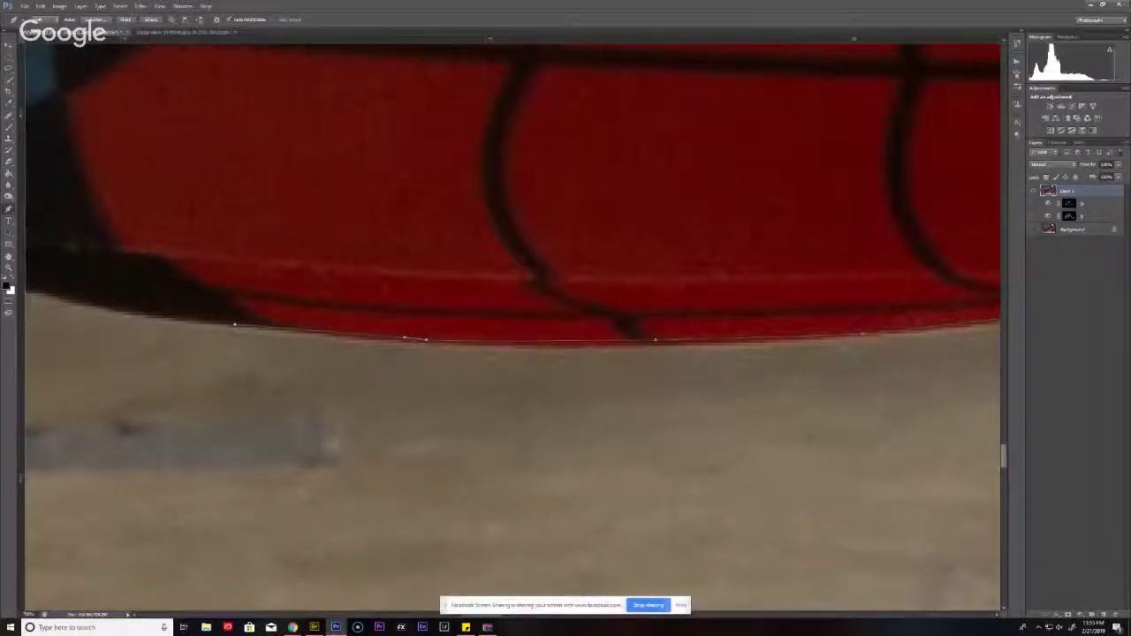
- Trace the black underside of the arm past the short loose thread to the corner where it meets the leg
{"action": "left_click_drag", "start_coordinate": [293, 357], "coordinate": [769, 415]}
{"action": "left_click_drag", "start_coordinate": [578, 364], "coordinate": [536, 354]}
{"action": "left_click", "coordinate": [373, 313]}
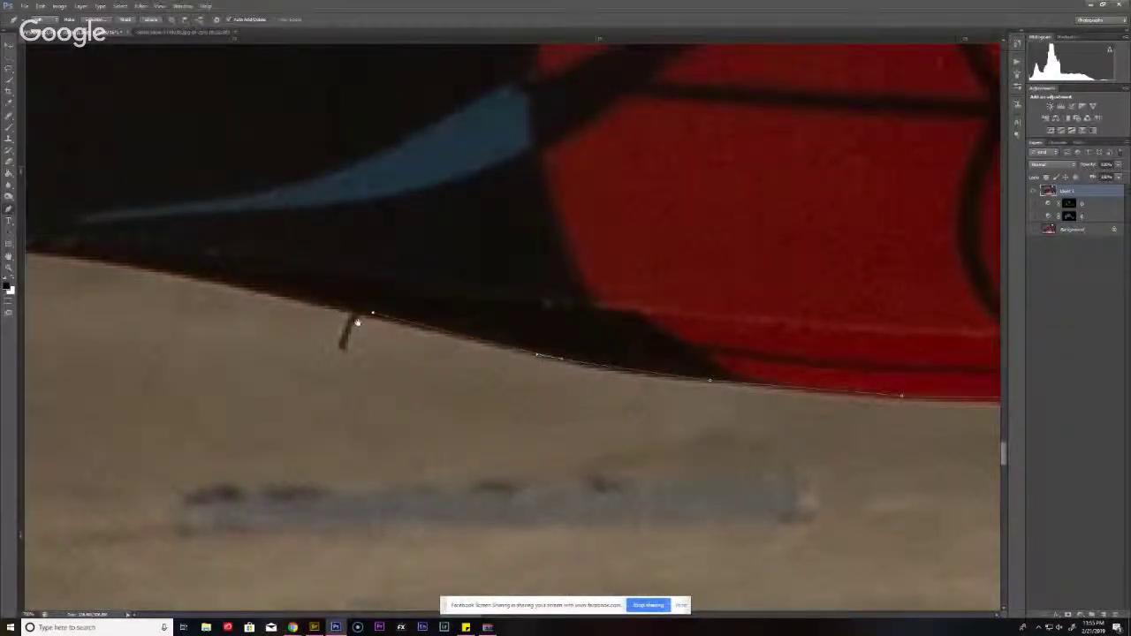
{"action": "left_click_drag", "start_coordinate": [357, 322], "coordinate": [694, 389]}
{"action": "left_click_drag", "start_coordinate": [531, 343], "coordinate": [515, 340]}
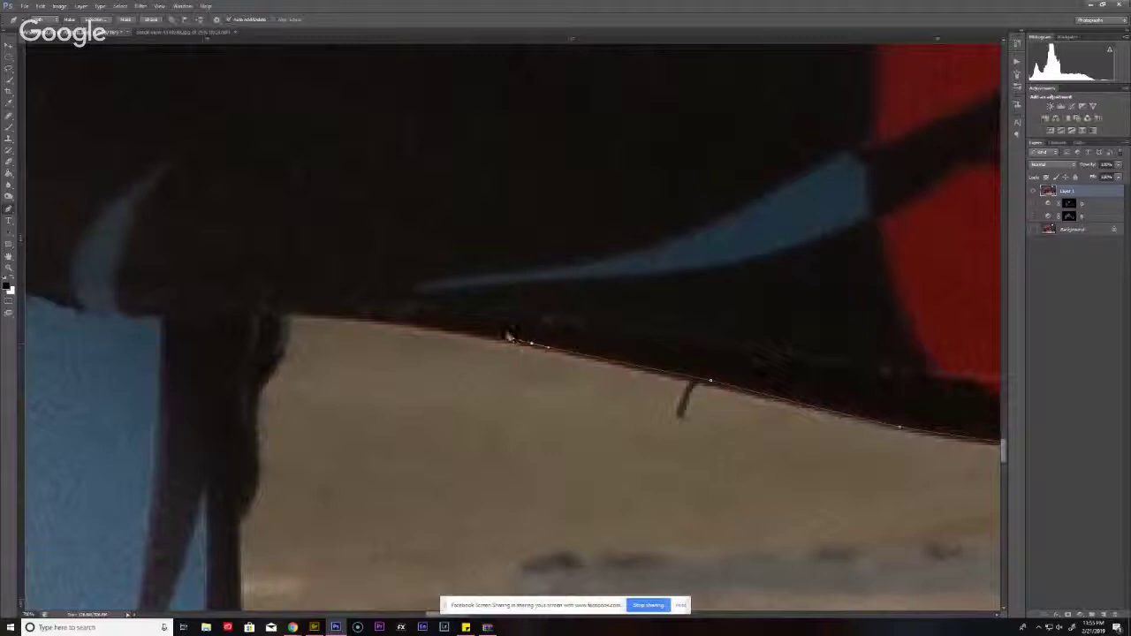
{"action": "left_click_drag", "start_coordinate": [388, 349], "coordinate": [532, 344]}
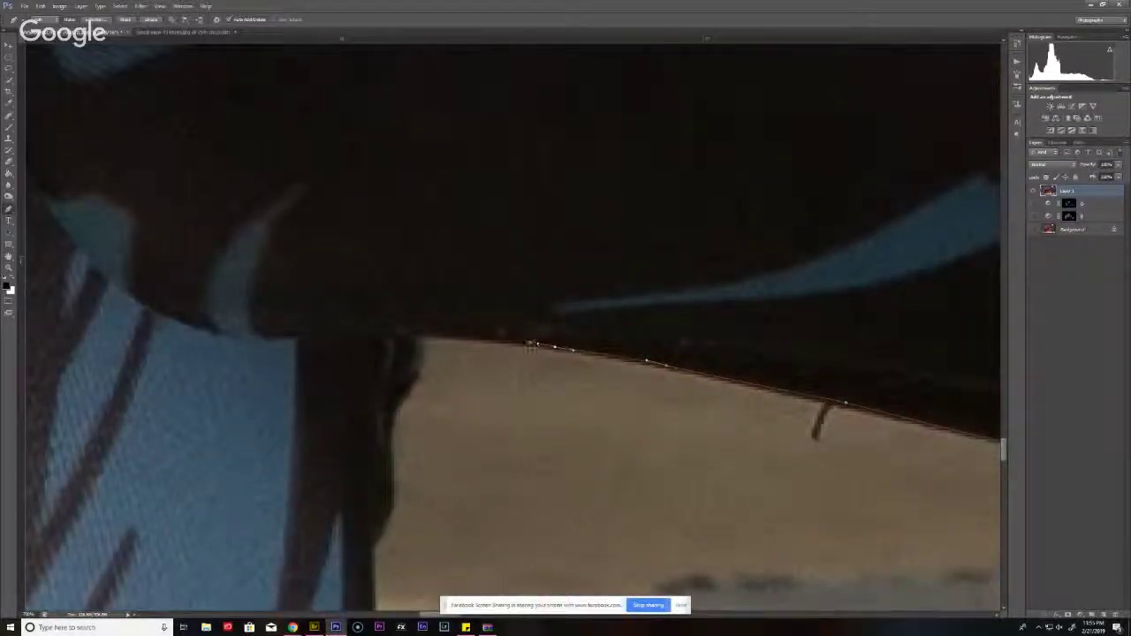
{"action": "left_click", "coordinate": [475, 338]}
{"action": "left_click", "coordinate": [422, 335]}
- Trace down the bulging dark folds along the kneeling leg's edge to its smooth black outline
{"action": "left_click", "coordinate": [417, 371]}
{"action": "left_click", "coordinate": [401, 400]}
{"action": "left_click", "coordinate": [393, 420]}
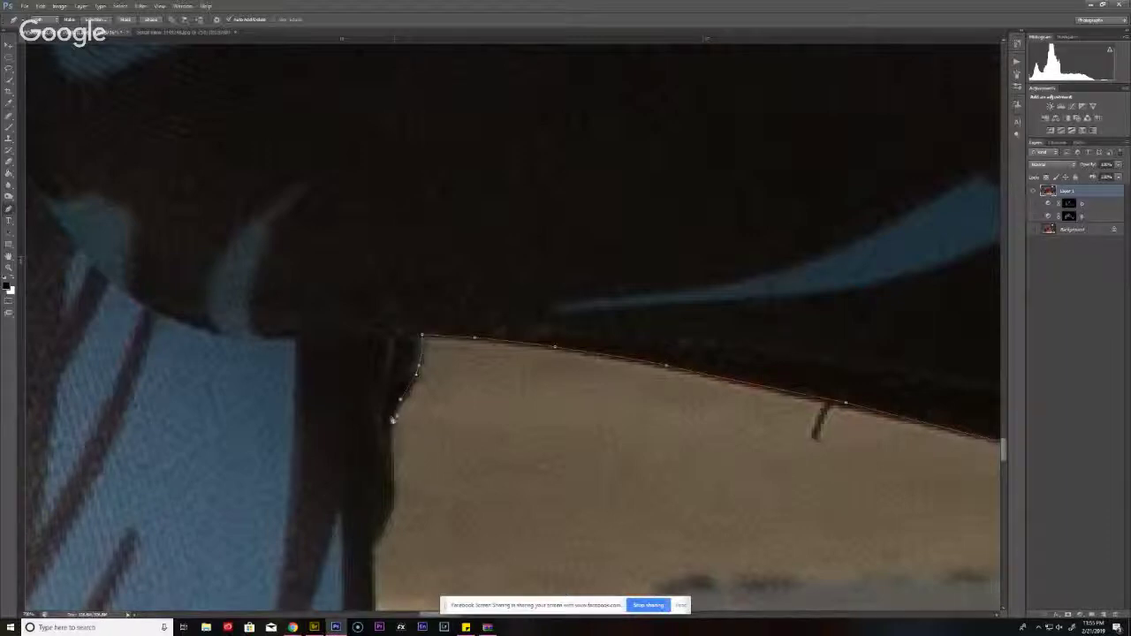
{"action": "left_click", "coordinate": [393, 463]}
{"action": "left_click_drag", "start_coordinate": [392, 465], "coordinate": [420, 321]}
{"action": "left_click", "coordinate": [413, 376]}
{"action": "left_click", "coordinate": [410, 387]}
{"action": "left_click", "coordinate": [400, 404]}
{"action": "left_click", "coordinate": [404, 475]}
{"action": "left_click_drag", "start_coordinate": [404, 475], "coordinate": [419, 394]}
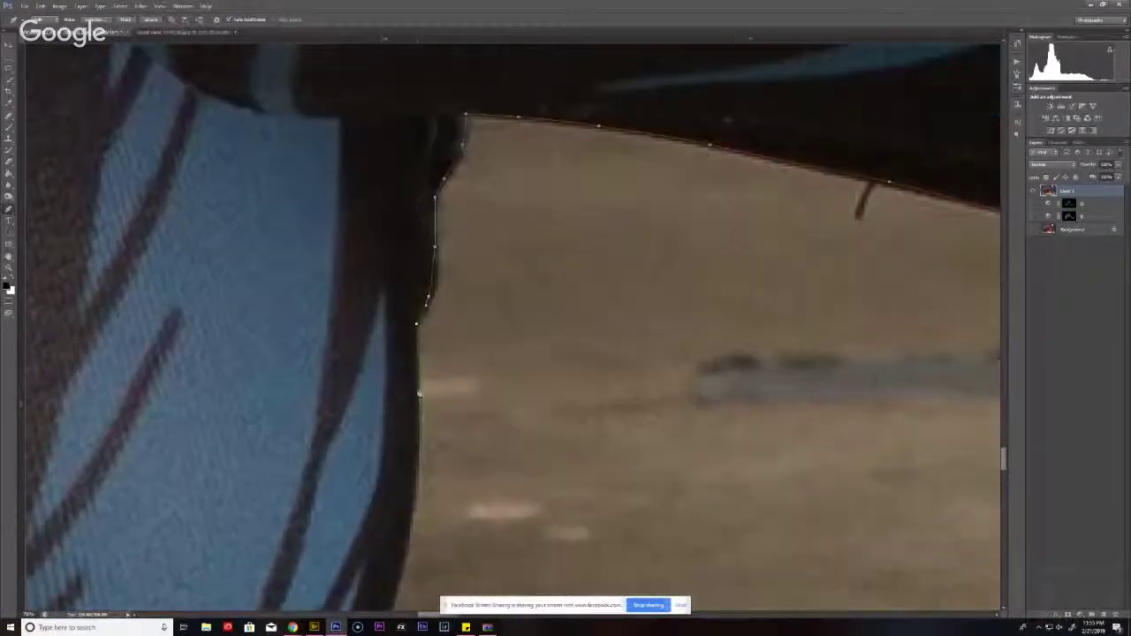
- Follow the kneeling leg's outer black outline down through the upper part of its curve
{"action": "left_click", "coordinate": [417, 436]}
{"action": "left_click_drag", "start_coordinate": [409, 462], "coordinate": [446, 325]}
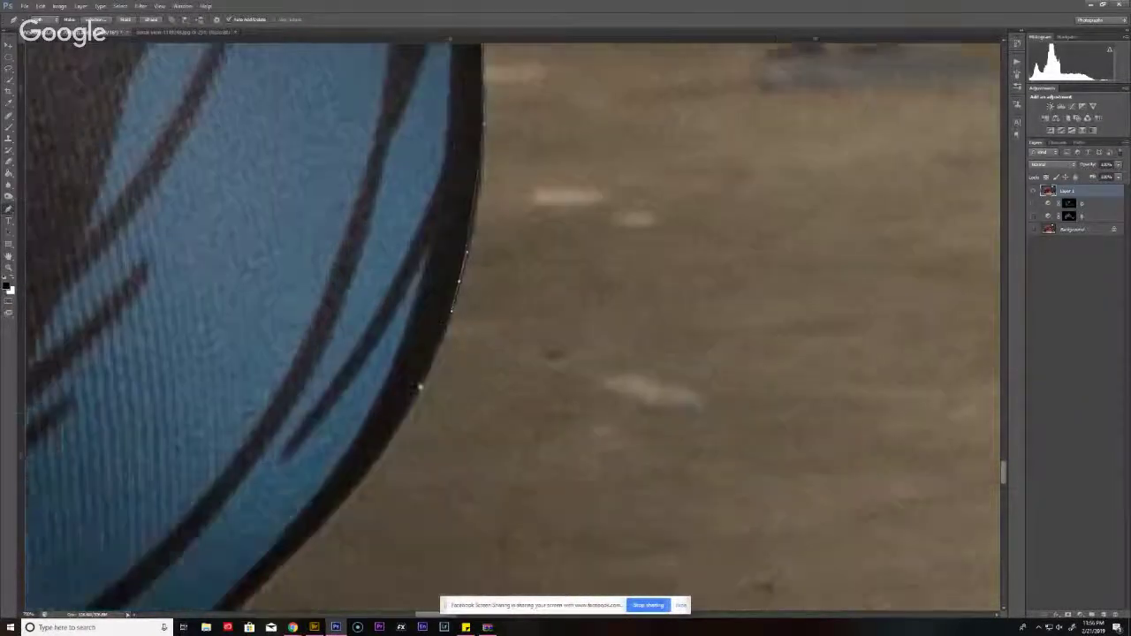
{"action": "left_click", "coordinate": [421, 380]}
{"action": "left_click", "coordinate": [406, 405]}
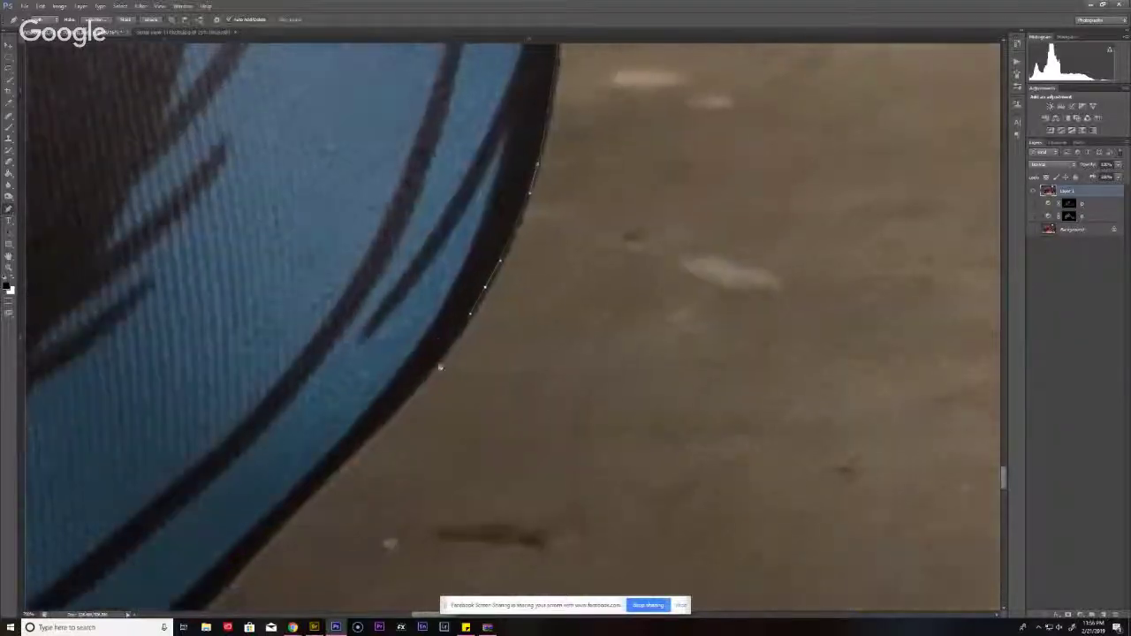
{"action": "left_click_drag", "start_coordinate": [358, 460], "coordinate": [438, 343]}
{"action": "left_click", "coordinate": [390, 416]}
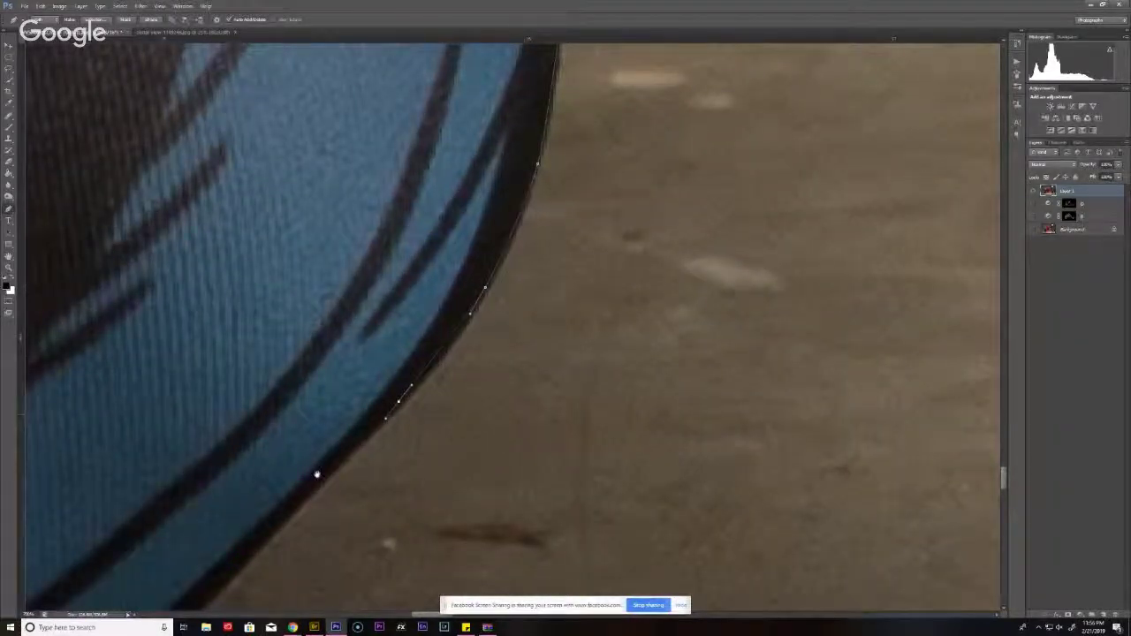
- Trace the knee's lower curve above the floor shadow and close the path at its starting point
{"action": "left_click_drag", "start_coordinate": [317, 474], "coordinate": [418, 346]}
{"action": "left_click", "coordinate": [372, 407]}
{"action": "left_click_drag", "start_coordinate": [305, 475], "coordinate": [462, 330]}
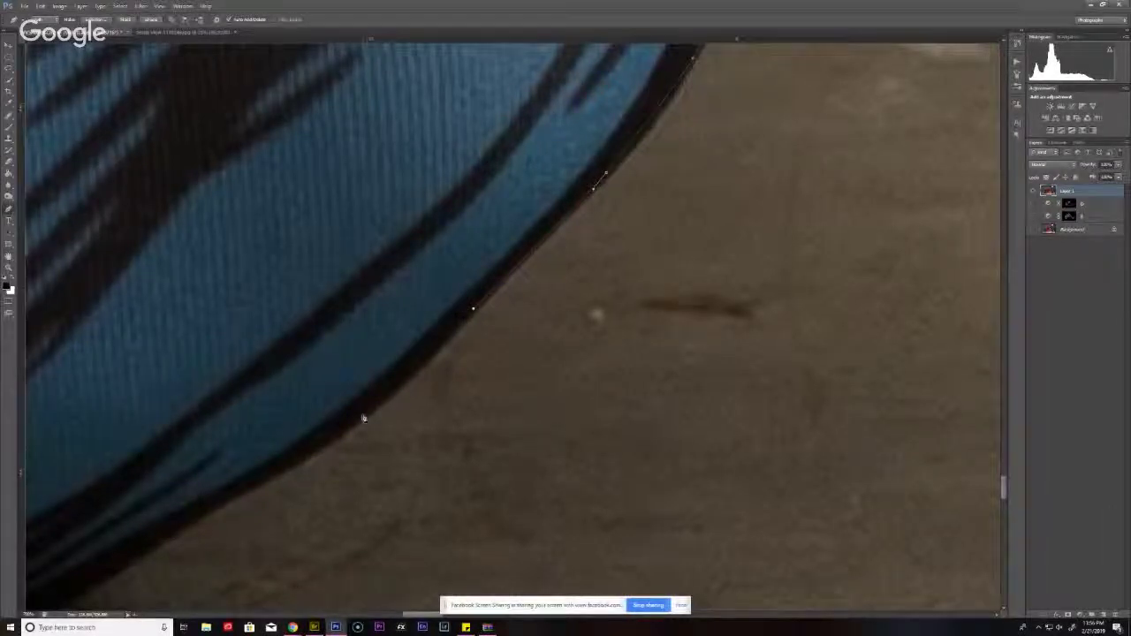
{"action": "left_click_drag", "start_coordinate": [353, 422], "coordinate": [328, 436]}
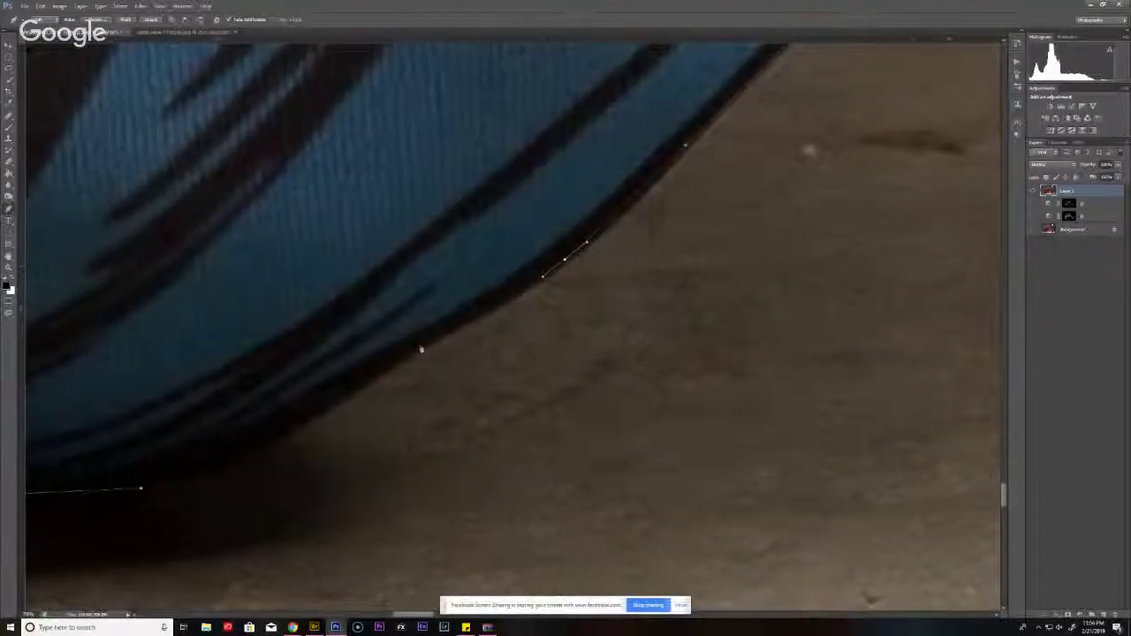
{"action": "left_click", "coordinate": [417, 349]}
{"action": "left_click", "coordinate": [245, 452]}
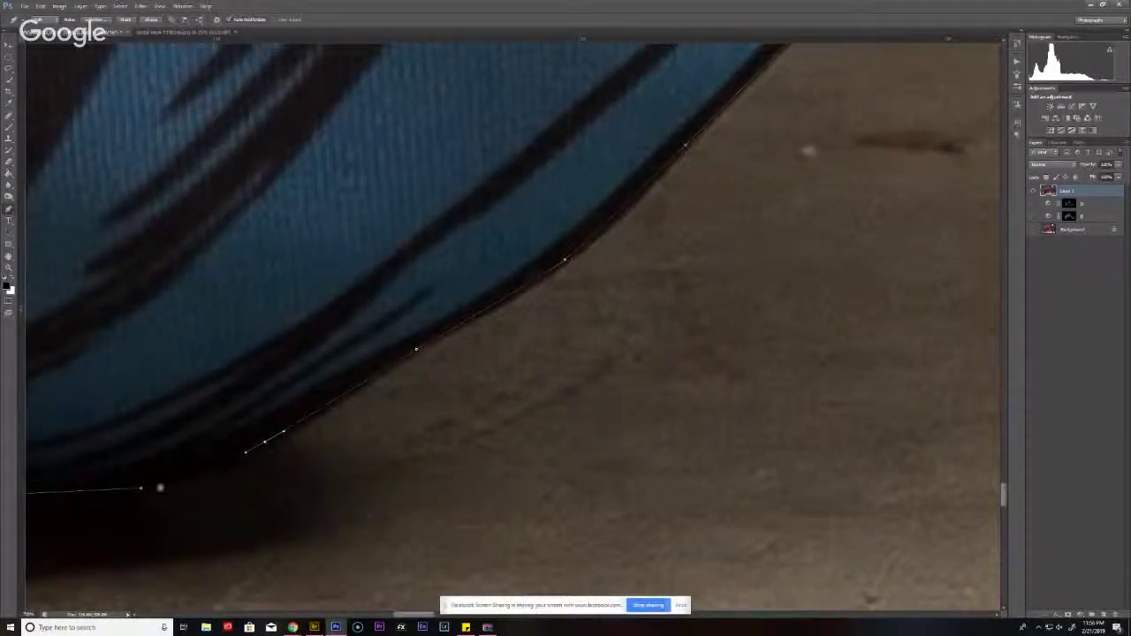
{"action": "left_click", "coordinate": [142, 488]}
- Convert the closed path into a new anti-aliased selection and mask Layer 1 with it
{"action": "right_click", "coordinate": [218, 402]}
{"action": "left_click", "coordinate": [252, 440]}
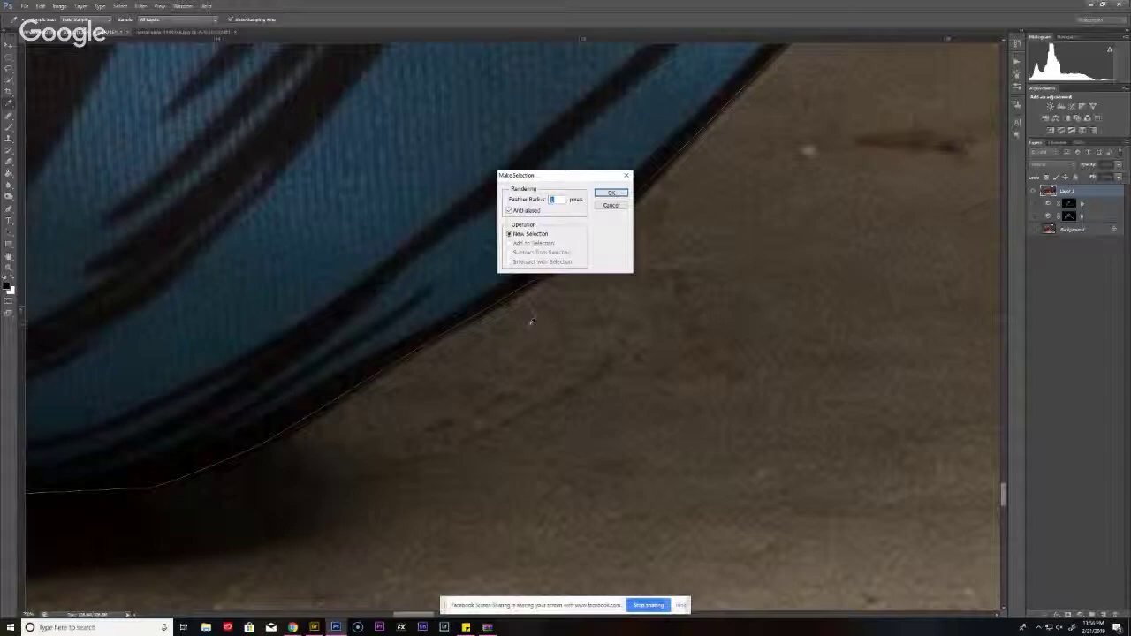
{"action": "key", "text": "Return"}
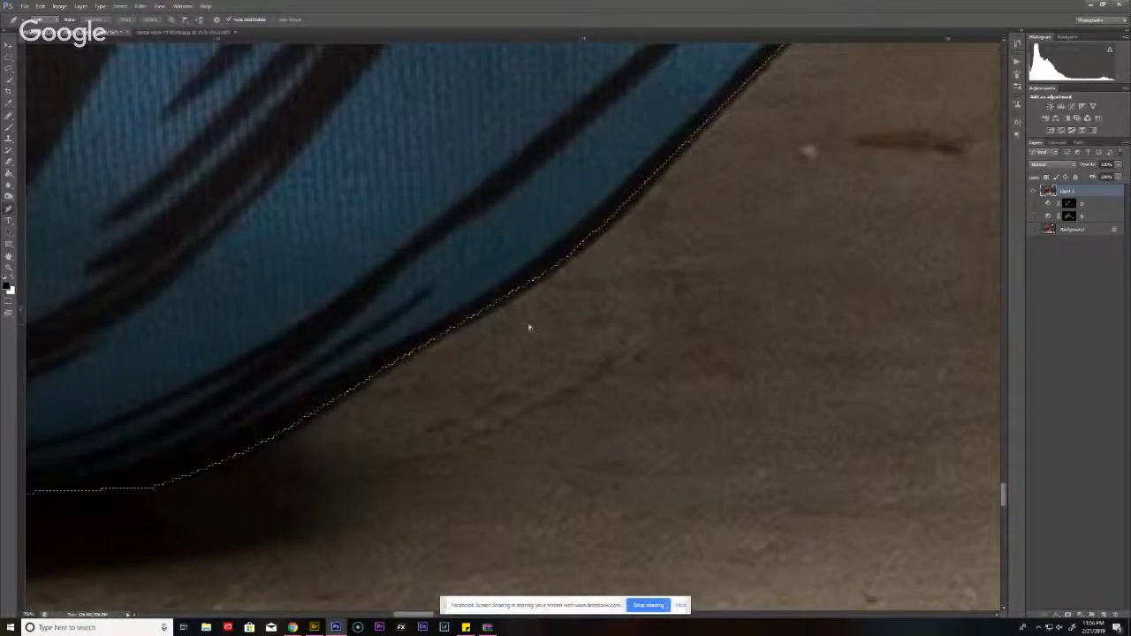
{"action": "key", "text": "ctrl+0"}
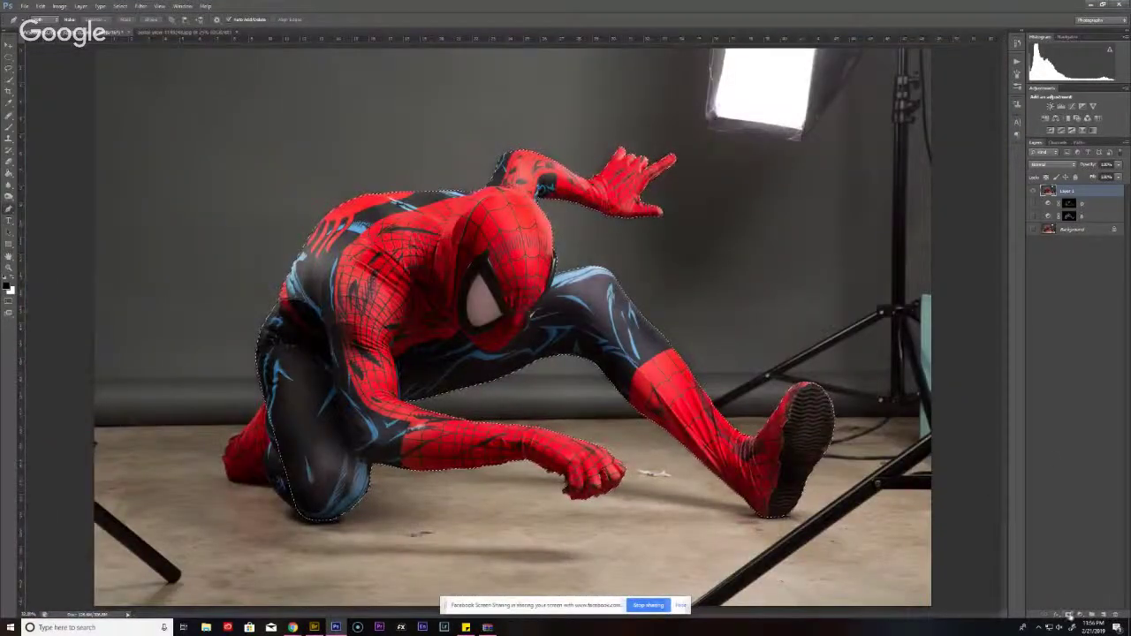
{"action": "left_click", "coordinate": [1068, 614]}
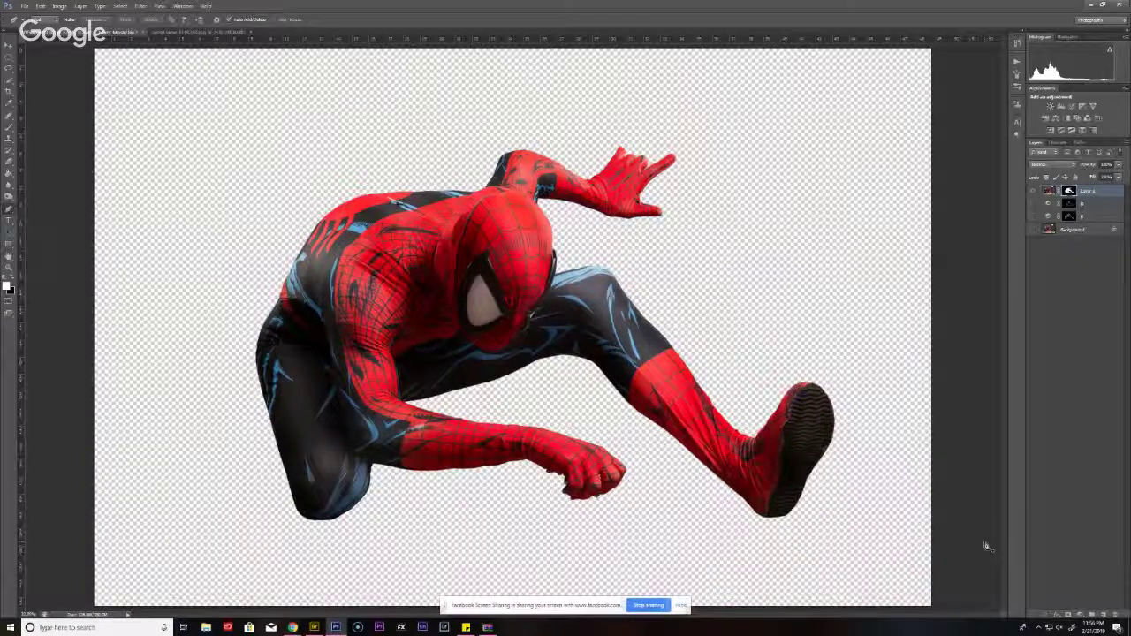
- Create a new normal layer directly beneath the cut-out figure and fill it with black
{"action": "left_click", "coordinate": [1073, 206]}
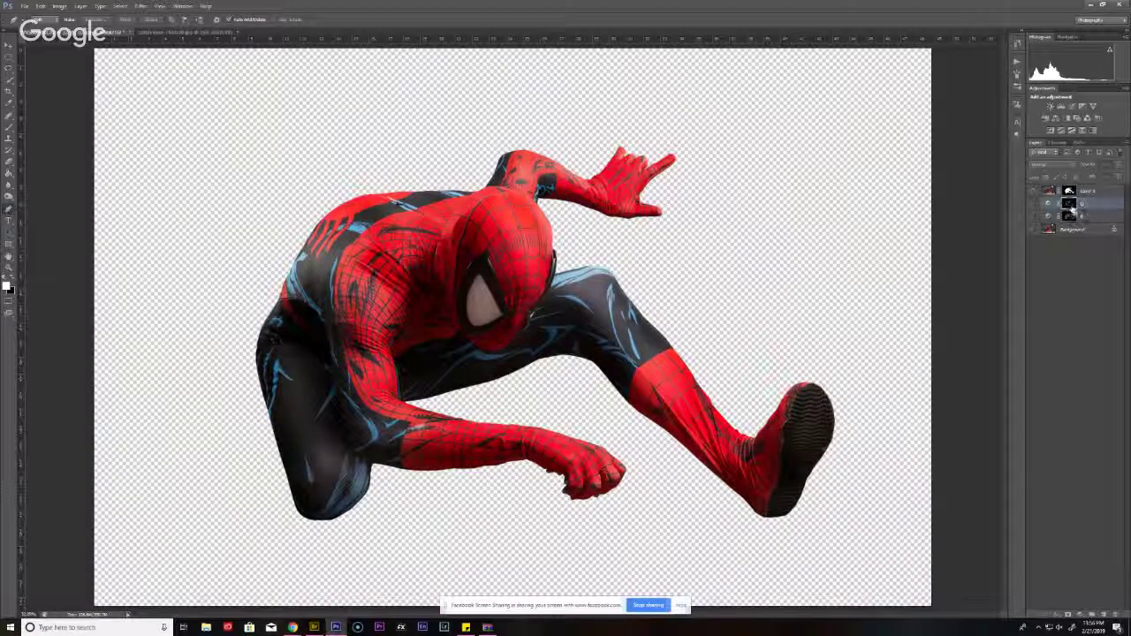
{"action": "key", "text": "ctrl+shift+n"}
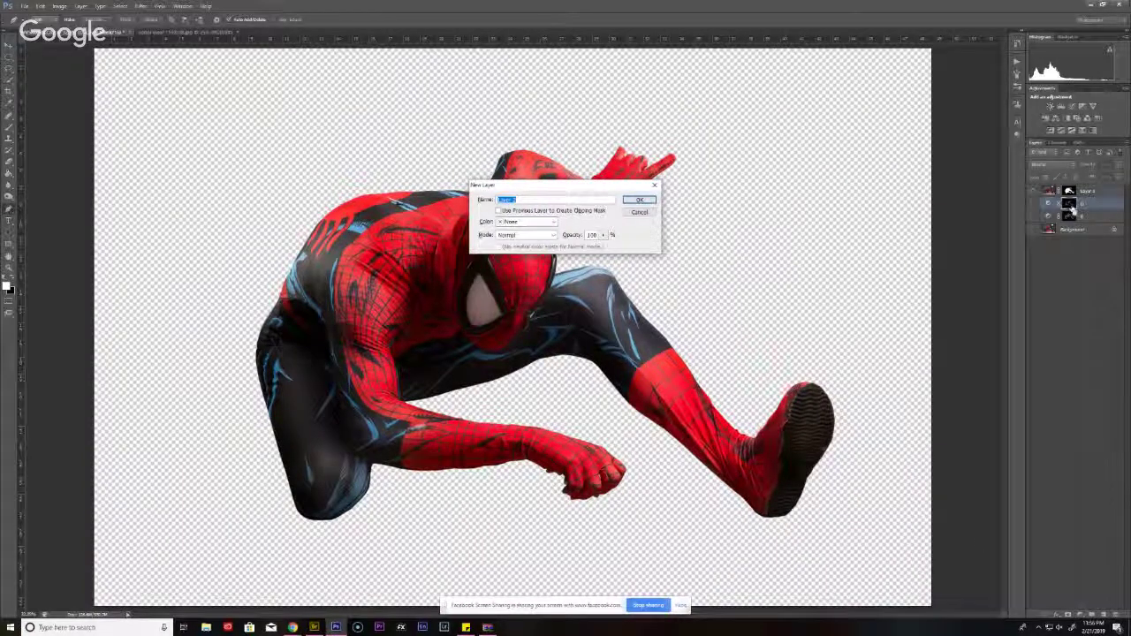
{"action": "key", "text": "Return"}
{"action": "key", "text": "g"}
{"action": "left_click", "coordinate": [687, 281]}
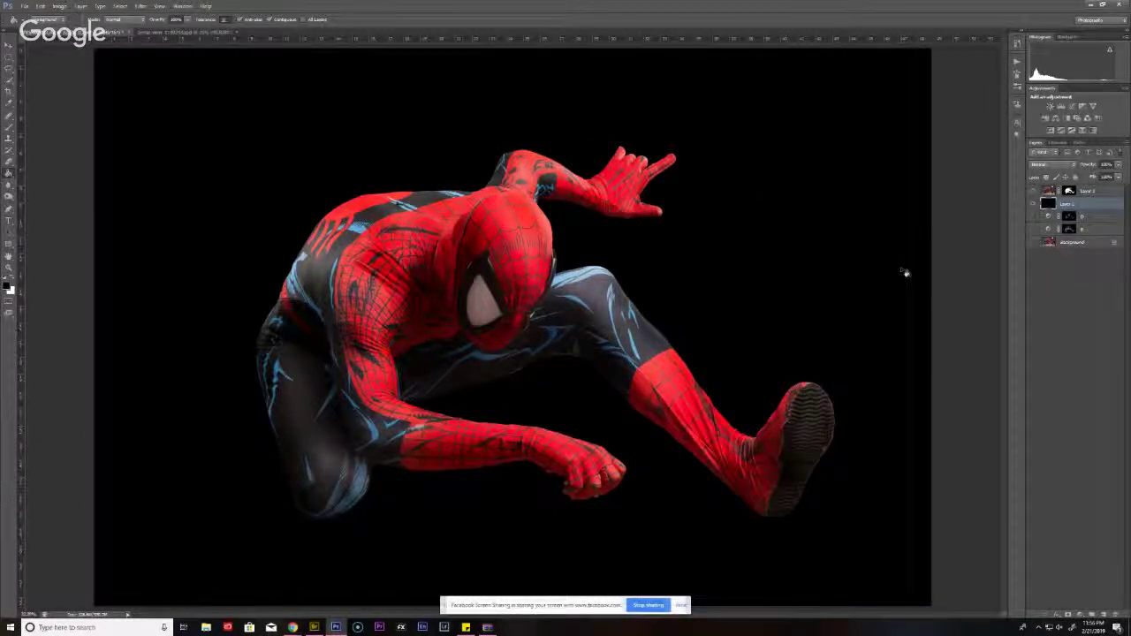
- Trace a closed Pen path around the beige background gap between the fingers of the lower fist
{"action": "key", "text": "ctrl+plus"}
{"action": "key", "text": "ctrl+plus"}
{"action": "key", "text": "ctrl+plus"}
{"action": "key", "text": "ctrl+plus"}
{"action": "key", "text": "ctrl+plus"}
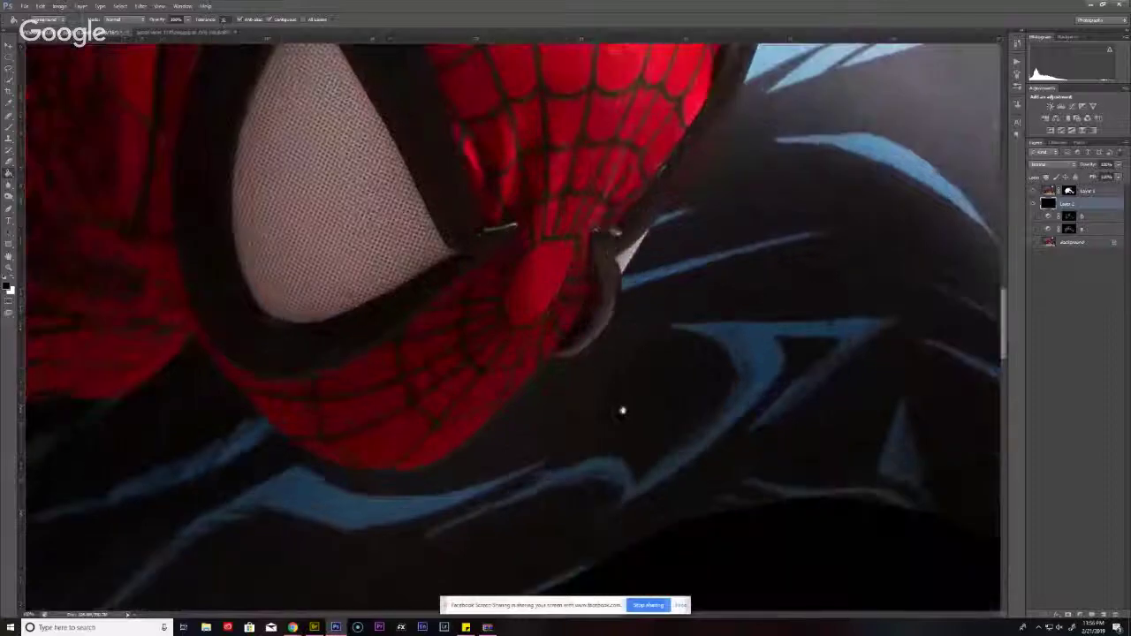
{"action": "left_click_drag", "start_coordinate": [624, 409], "coordinate": [733, 191]}
{"action": "left_click_drag", "start_coordinate": [518, 357], "coordinate": [715, 239]}
{"action": "left_click_drag", "start_coordinate": [813, 451], "coordinate": [568, 183]}
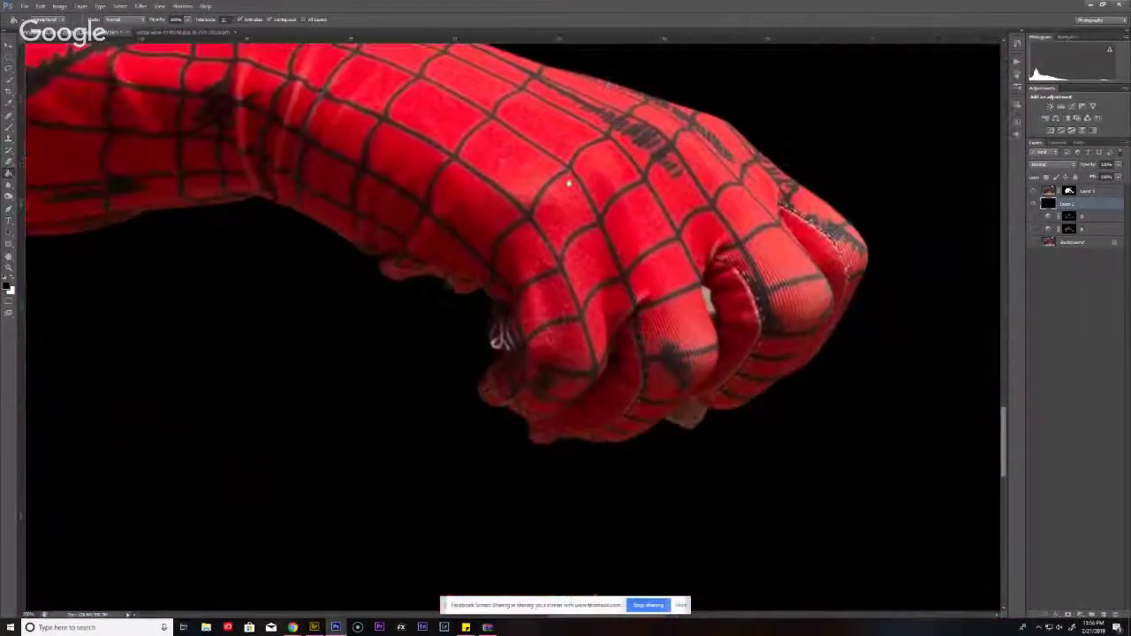
{"action": "left_click_drag", "start_coordinate": [617, 300], "coordinate": [554, 356]}
{"action": "key", "text": "ctrl+plus"}
{"action": "key", "text": "ctrl+plus"}
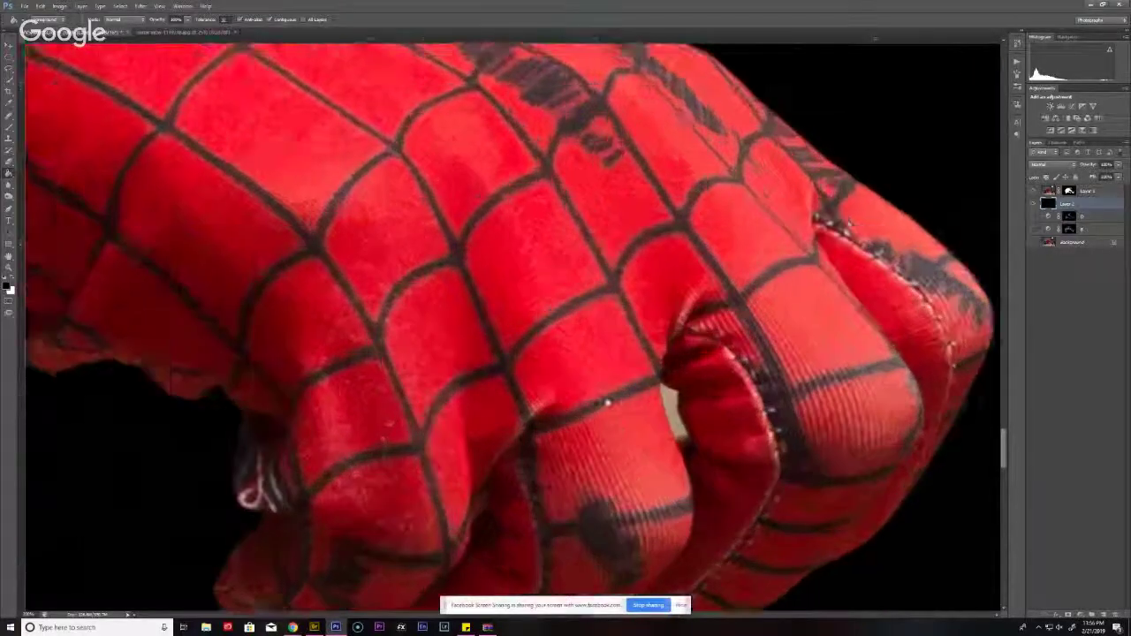
{"action": "left_click_drag", "start_coordinate": [606, 402], "coordinate": [478, 300]}
{"action": "key", "text": "ctrl+plus"}
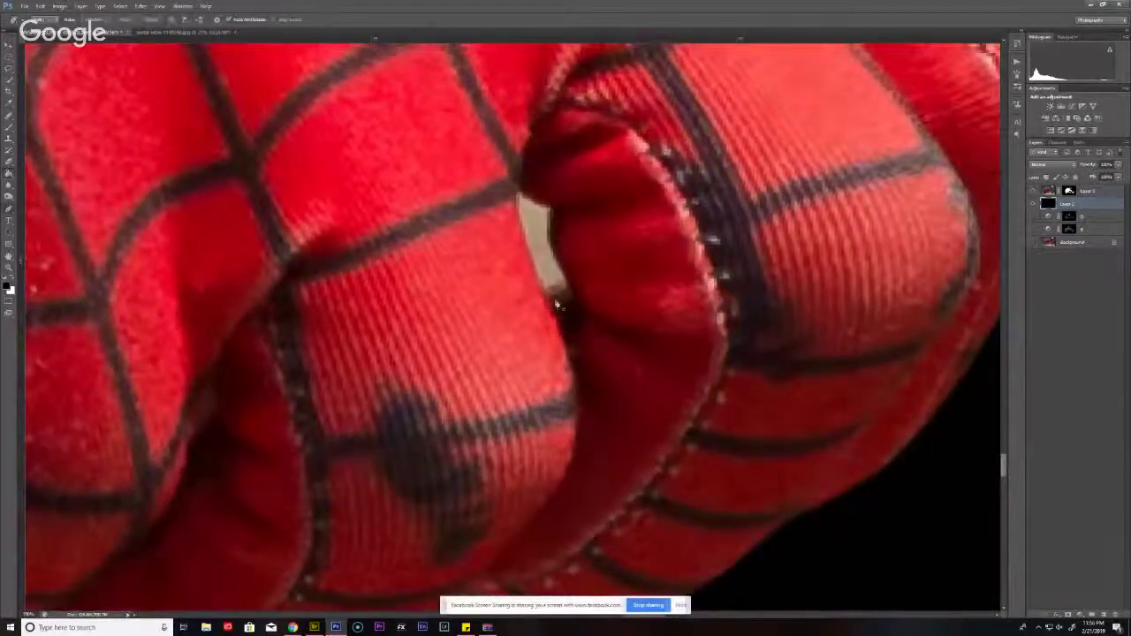
{"action": "left_click", "coordinate": [546, 295]}
{"action": "left_click", "coordinate": [522, 245]}
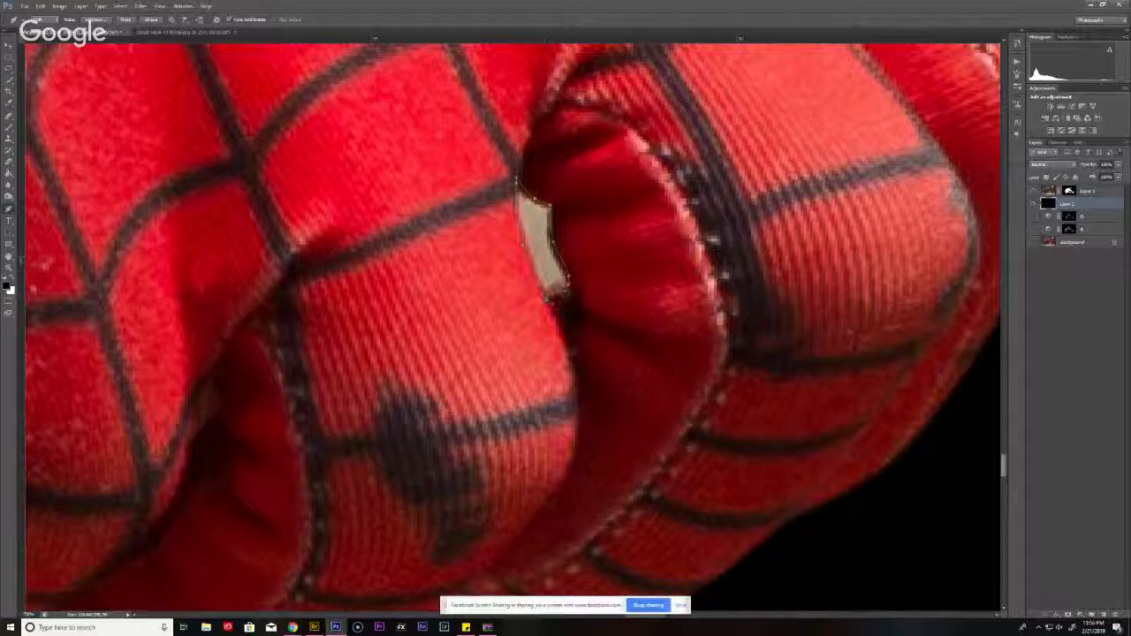
- Convert the finger-gap path into a selection
{"action": "right_click", "coordinate": [548, 260]}
{"action": "left_click", "coordinate": [566, 298]}
{"action": "key", "text": "Return"}
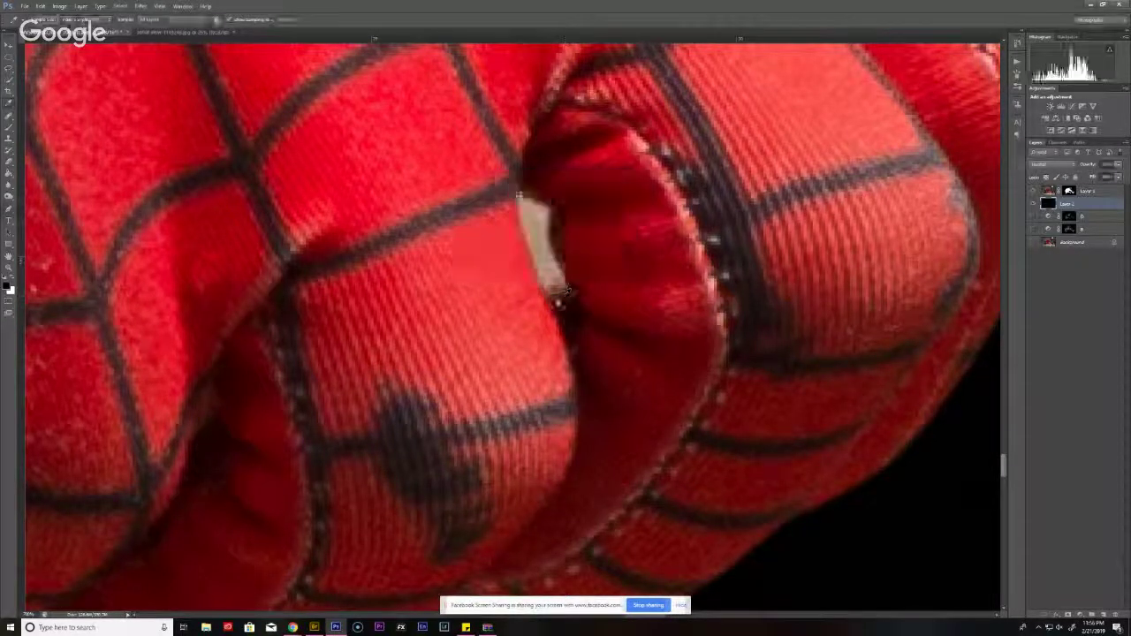
- Fill the selected finger gap with black on Layer 1's mask and clear the selection
{"action": "key", "text": "g"}
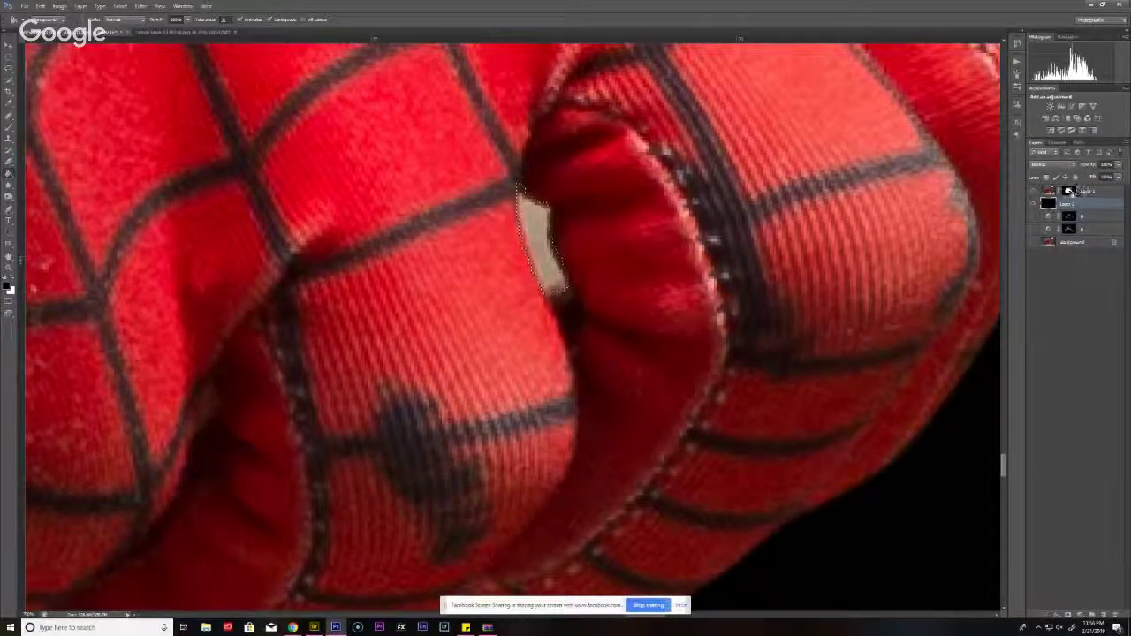
{"action": "left_click", "coordinate": [1069, 191]}
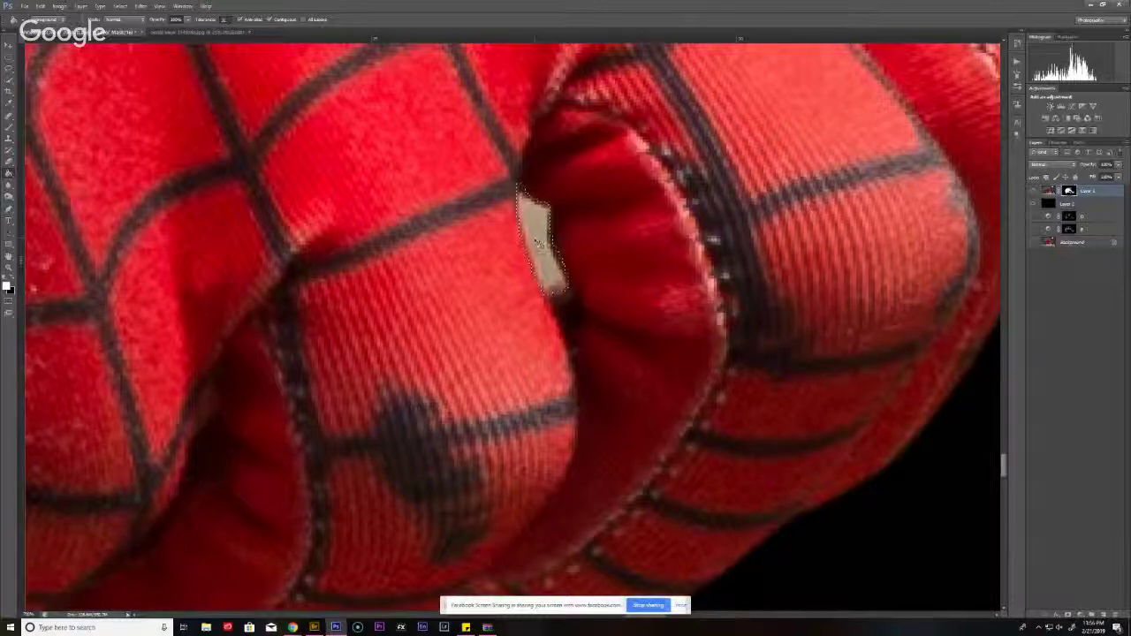
{"action": "left_click", "coordinate": [536, 247]}
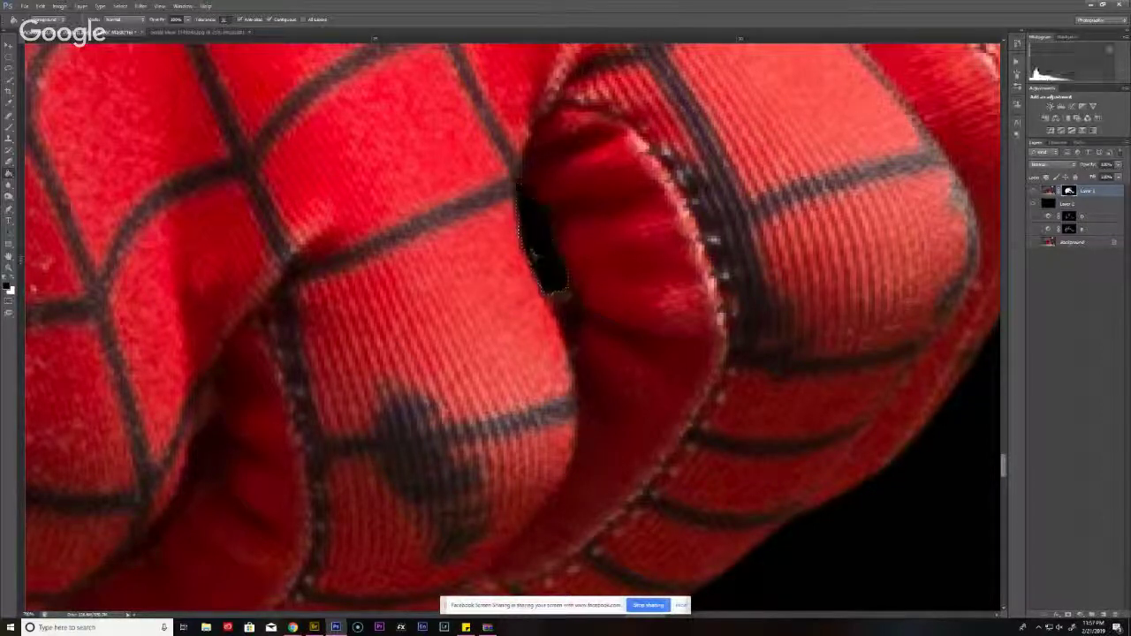
{"action": "key", "text": "v"}
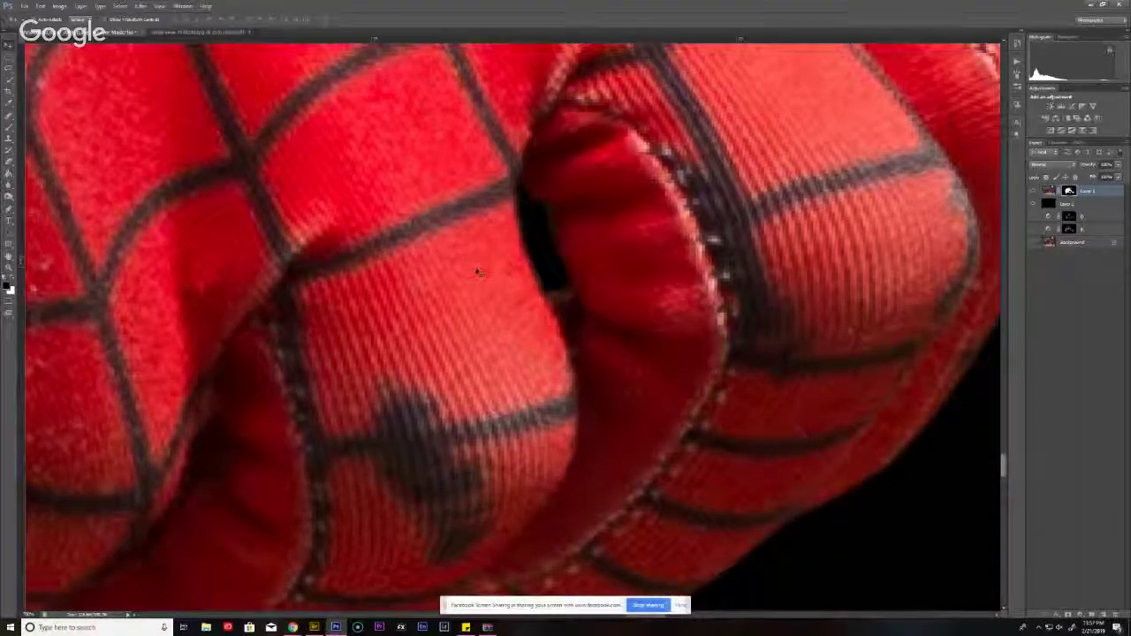
- Examine the cut-out's edges against black along the fist, forearm, kneeling leg, head and extended foot
{"action": "key", "text": "ctrl+minus"}
{"action": "key", "text": "ctrl+minus"}
{"action": "key", "text": "ctrl+minus"}
{"action": "key", "text": "ctrl+minus"}
{"action": "left_click_drag", "start_coordinate": [477, 384], "coordinate": [745, 348]}
{"action": "left_click_drag", "start_coordinate": [533, 313], "coordinate": [686, 455]}
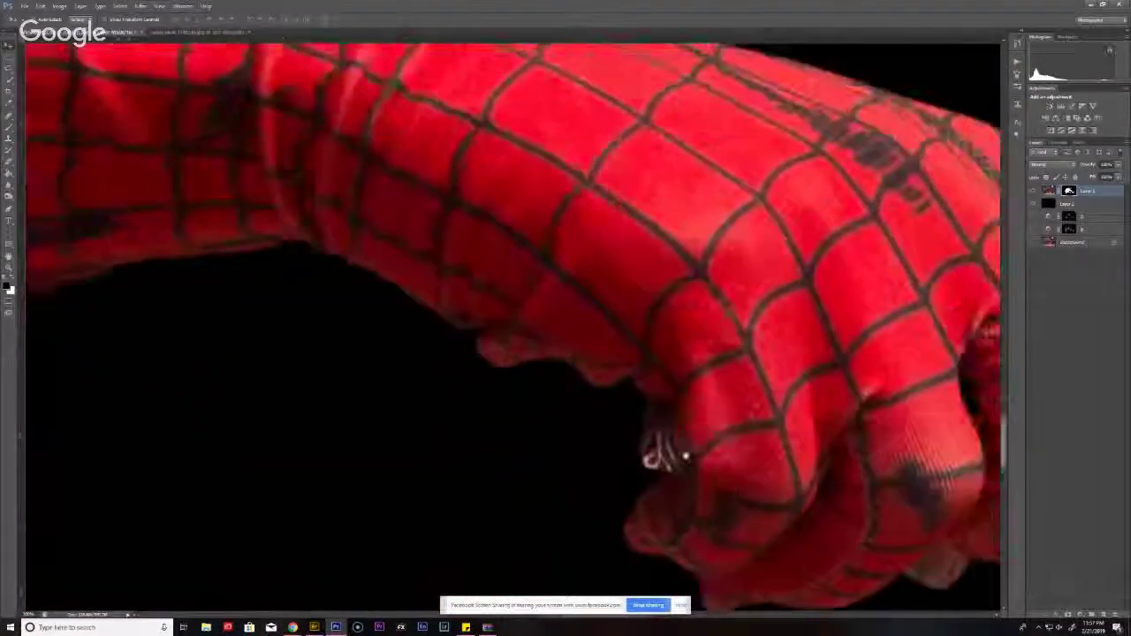
{"action": "left_click_drag", "start_coordinate": [359, 266], "coordinate": [575, 310]}
{"action": "key", "text": "ctrl+minus"}
{"action": "left_click_drag", "start_coordinate": [353, 348], "coordinate": [646, 441]}
{"action": "key", "text": "ctrl+minus"}
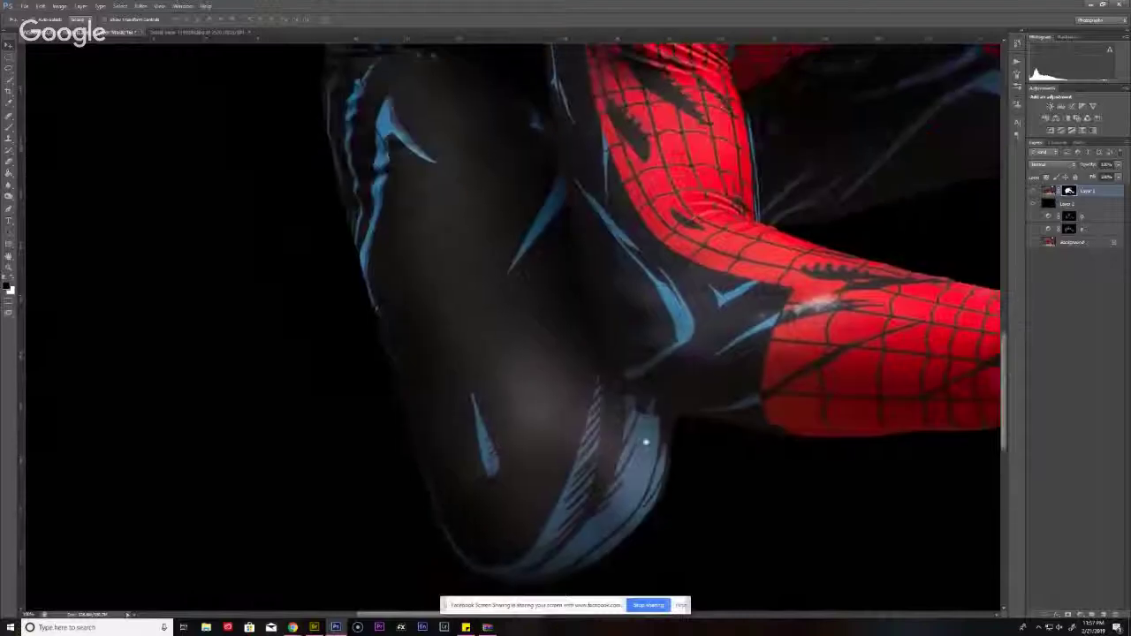
{"action": "left_click_drag", "start_coordinate": [416, 345], "coordinate": [475, 594]}
{"action": "left_click_drag", "start_coordinate": [591, 101], "coordinate": [347, 447]}
{"action": "left_click_drag", "start_coordinate": [728, 320], "coordinate": [397, 381]}
{"action": "left_click_drag", "start_coordinate": [586, 323], "coordinate": [333, 346]}
{"action": "left_click_drag", "start_coordinate": [407, 480], "coordinate": [524, 257]}
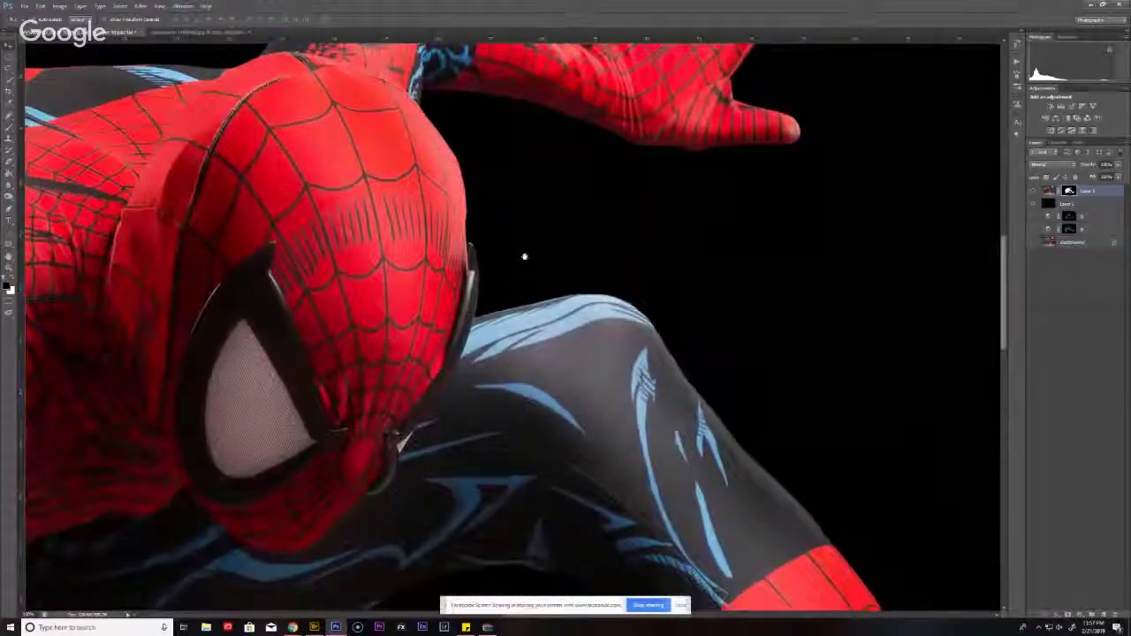
{"action": "scroll", "coordinate": [524, 256], "scroll_direction": "down", "scroll_amount": 10}
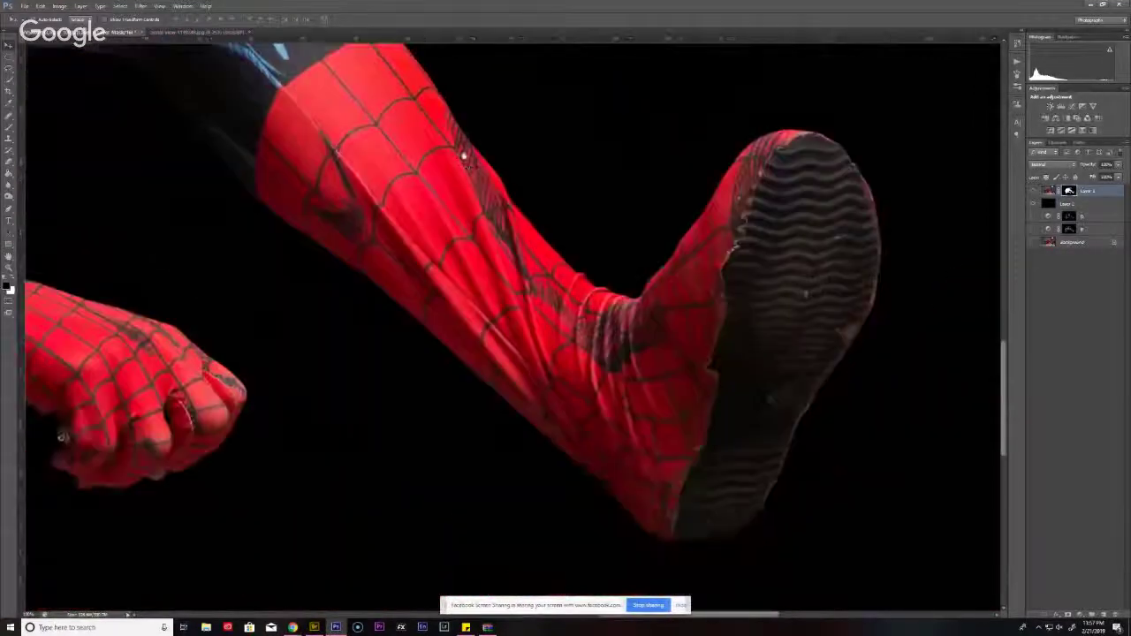
{"action": "left_click_drag", "start_coordinate": [464, 156], "coordinate": [458, 146]}
- Invert the black backdrop layer to white and inspect the figure's mask edges against it
{"action": "left_click", "coordinate": [1066, 204]}
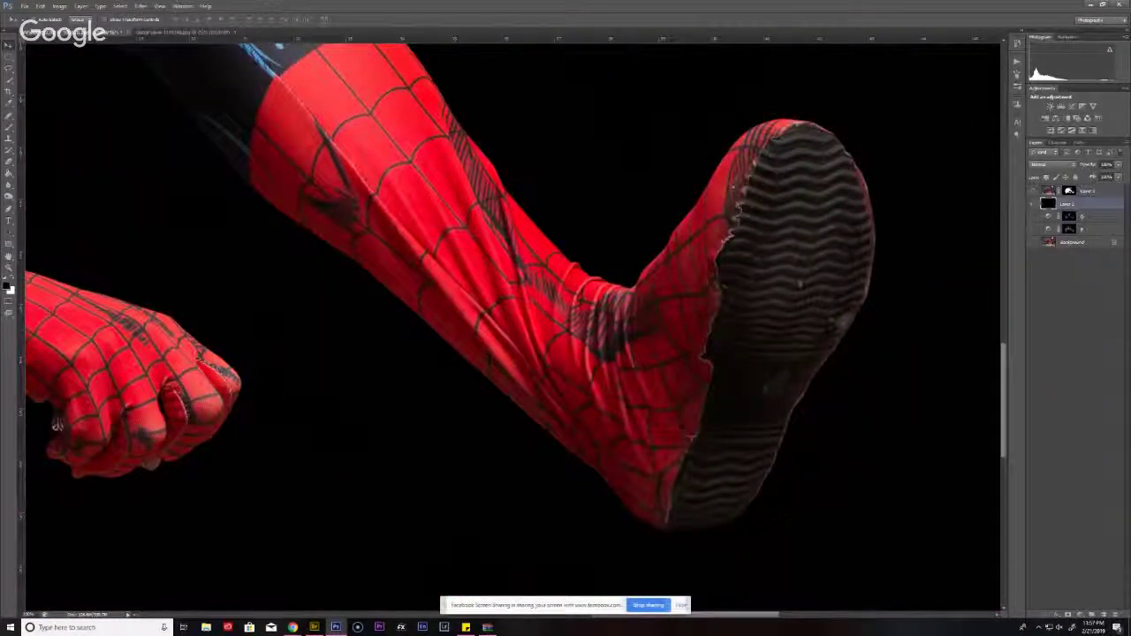
{"action": "key", "text": "ctrl+i"}
{"action": "scroll", "coordinate": [592, 421], "scroll_direction": "up", "scroll_amount": 10}
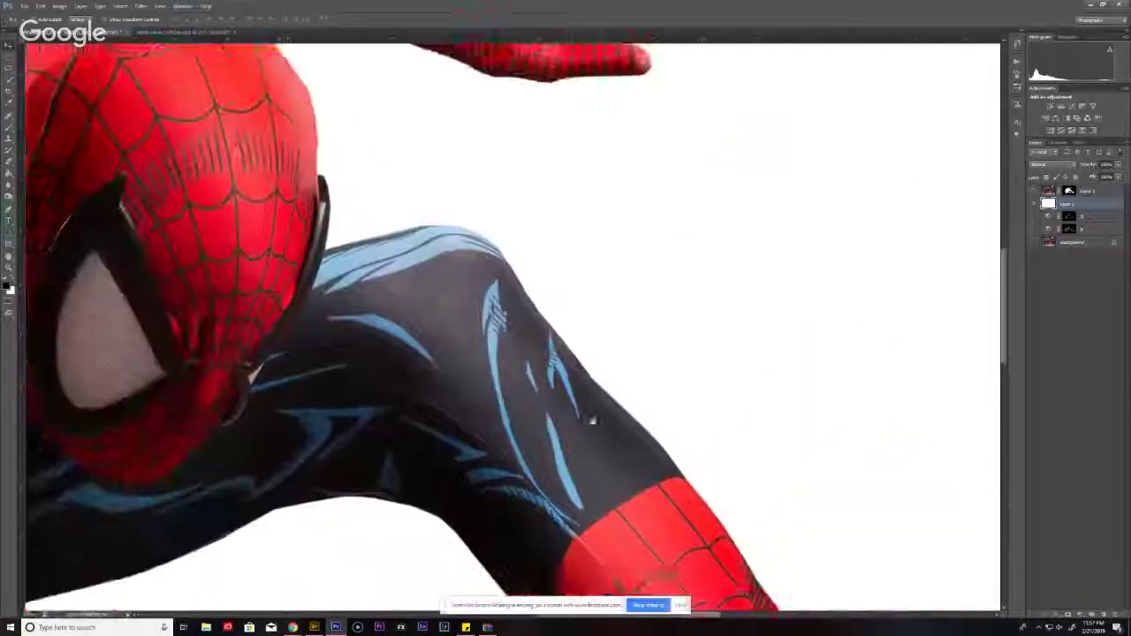
{"action": "scroll", "coordinate": [592, 422], "scroll_direction": "up", "scroll_amount": 5}
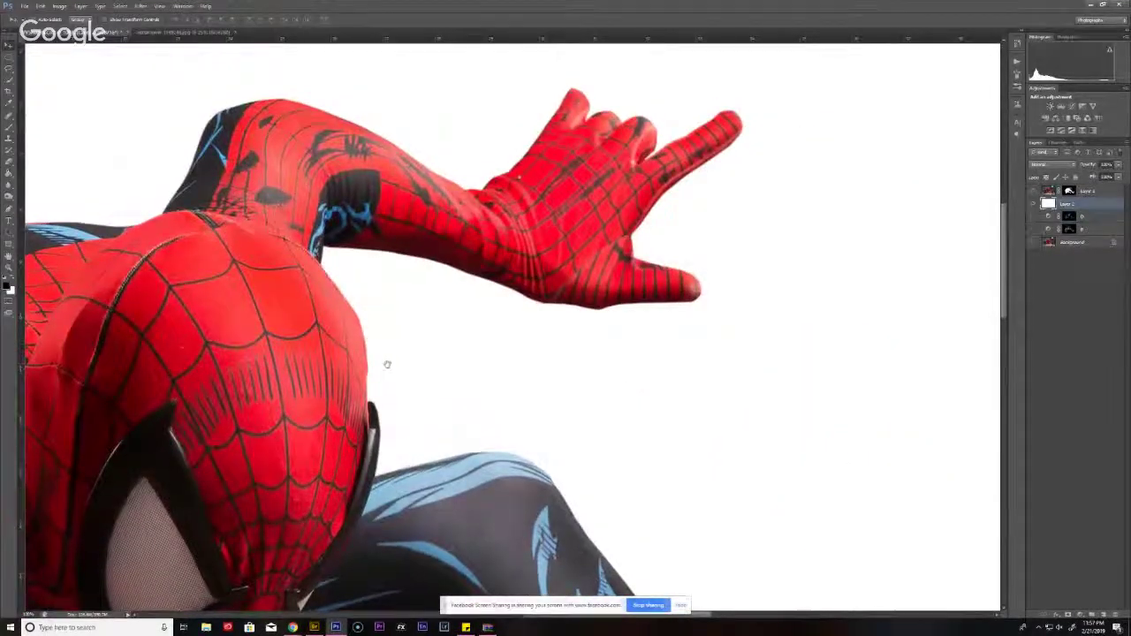
{"action": "left_click_drag", "start_coordinate": [387, 365], "coordinate": [375, 430]}
{"action": "left_click_drag", "start_coordinate": [138, 325], "coordinate": [412, 274]}
{"action": "left_click_drag", "start_coordinate": [346, 406], "coordinate": [665, 258]}
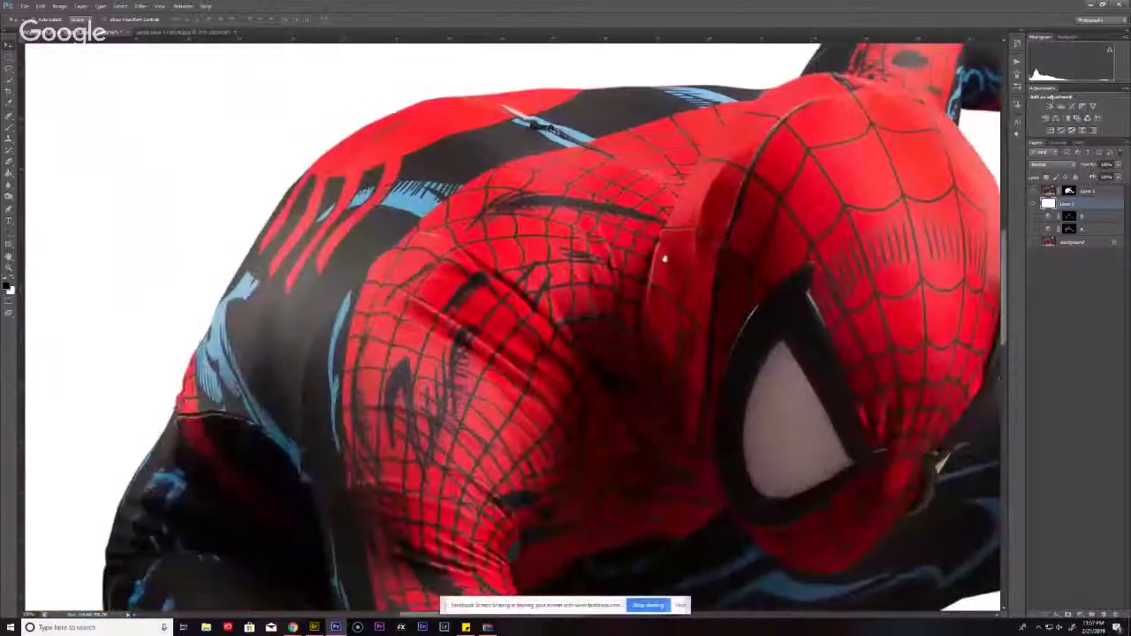
{"action": "scroll", "coordinate": [664, 258], "scroll_direction": "down", "scroll_amount": 6}
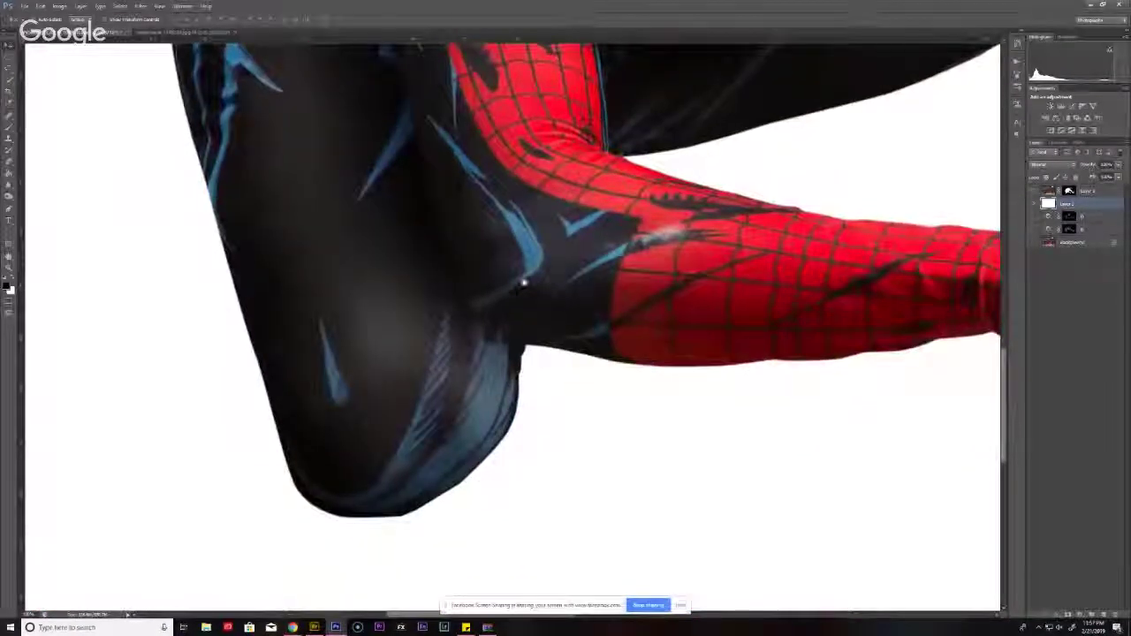
{"action": "left_click_drag", "start_coordinate": [524, 283], "coordinate": [406, 427]}
{"action": "left_click_drag", "start_coordinate": [601, 371], "coordinate": [310, 192]}
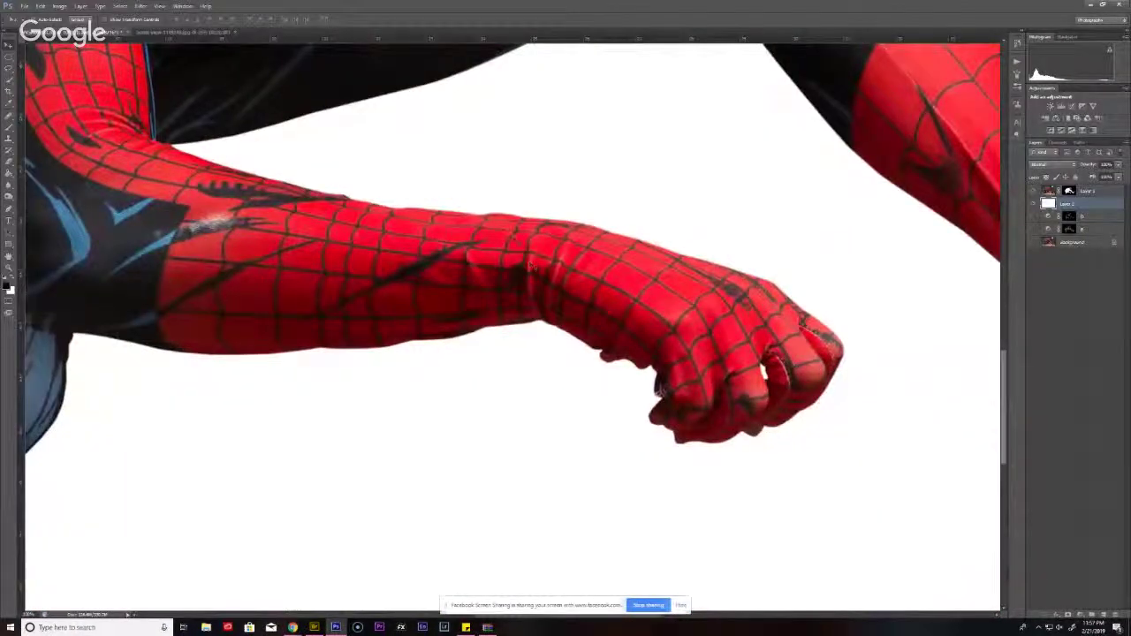
{"action": "key", "text": "ctrl+0"}
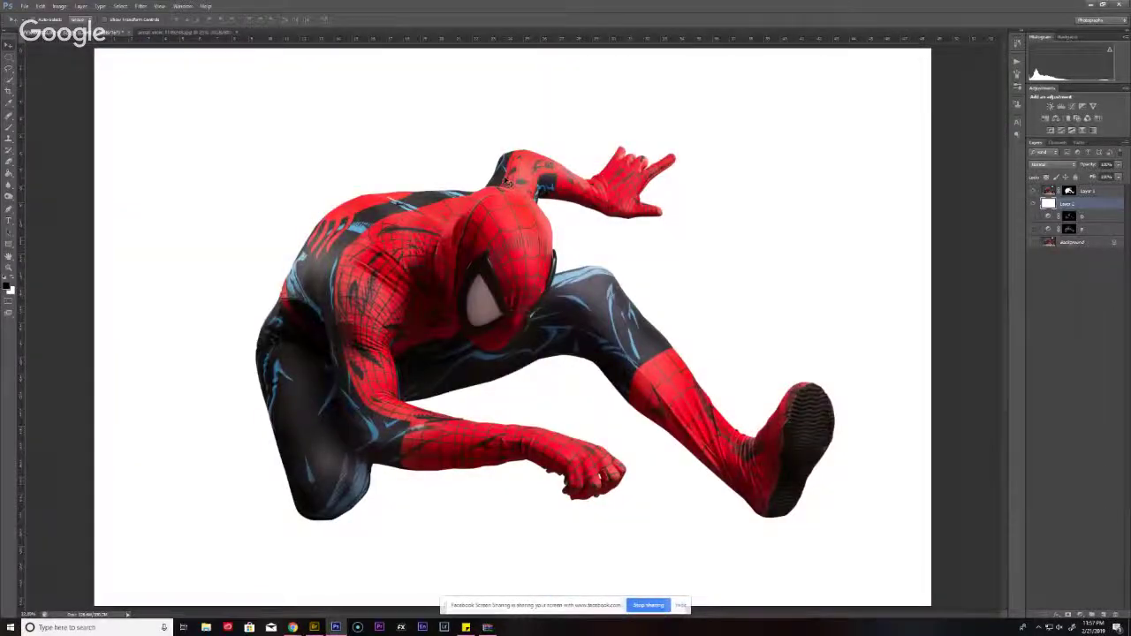
- Save the document in Large Document Format (PSB) with its layers in the Spiderman project folder
{"action": "key", "text": "ctrl+shift+s"}
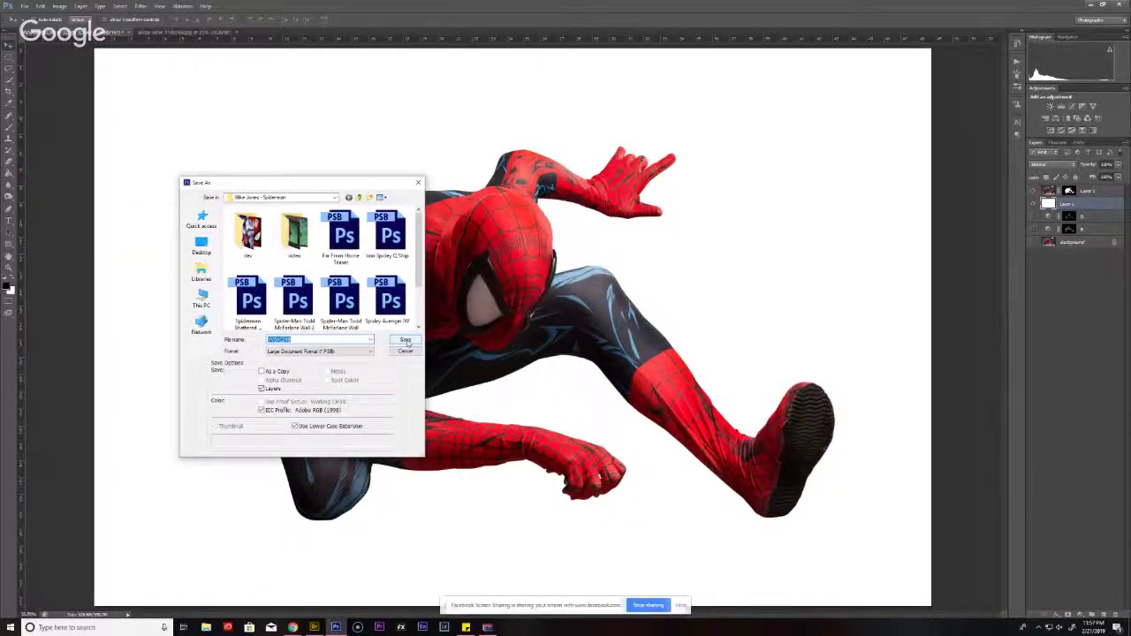
{"action": "left_click", "coordinate": [405, 341]}
{"action": "left_click", "coordinate": [661, 194]}
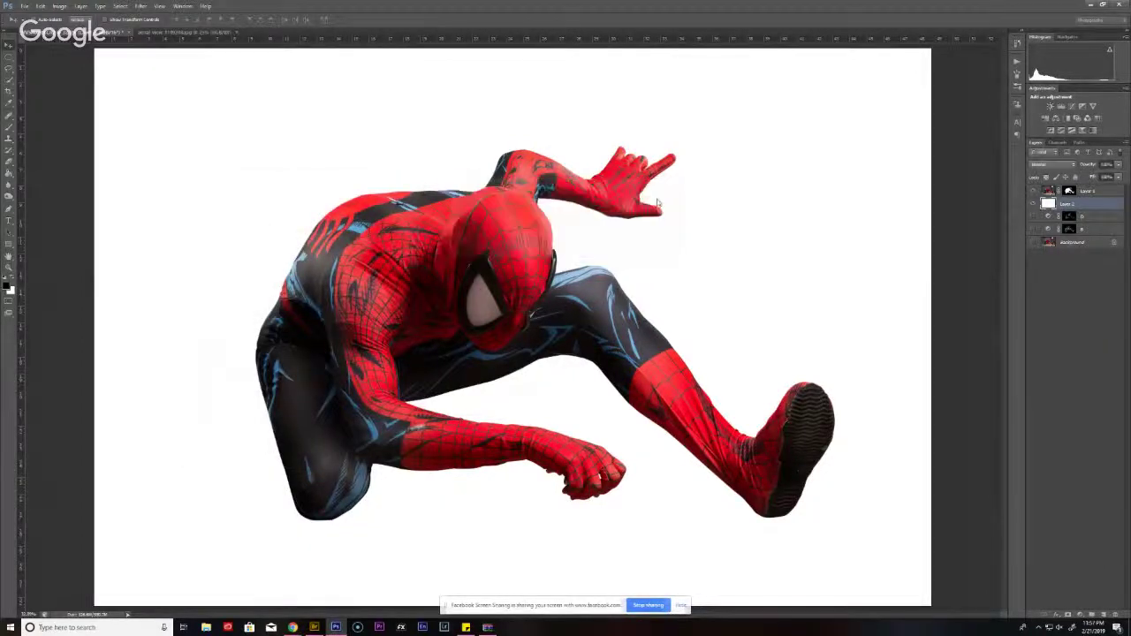
- Switch to Chrome to check the live stream on its Facebook and YouTube pages, then return to Photoshop
{"action": "mouse_move", "coordinate": [293, 625]}
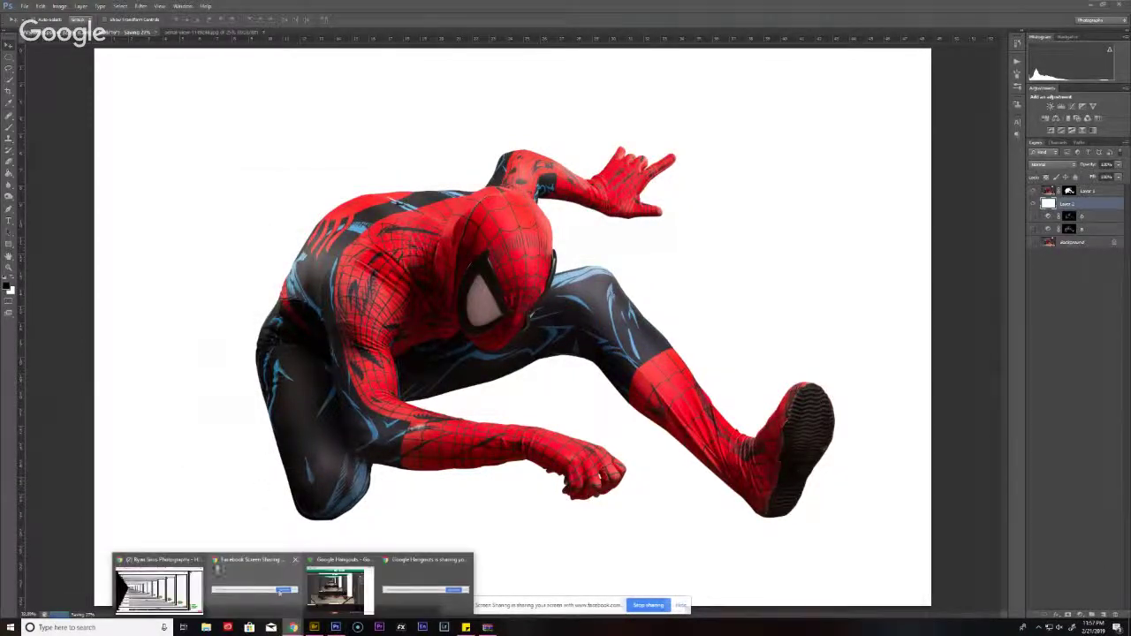
{"action": "left_click", "coordinate": [173, 566]}
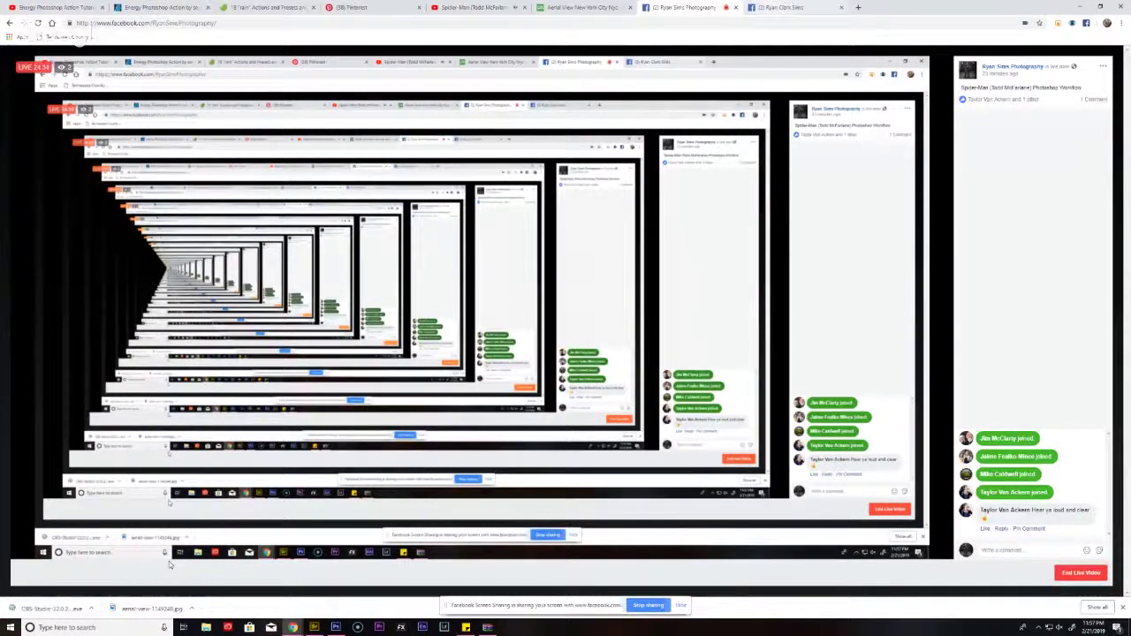
{"action": "key", "text": "ctrl+Tab"}
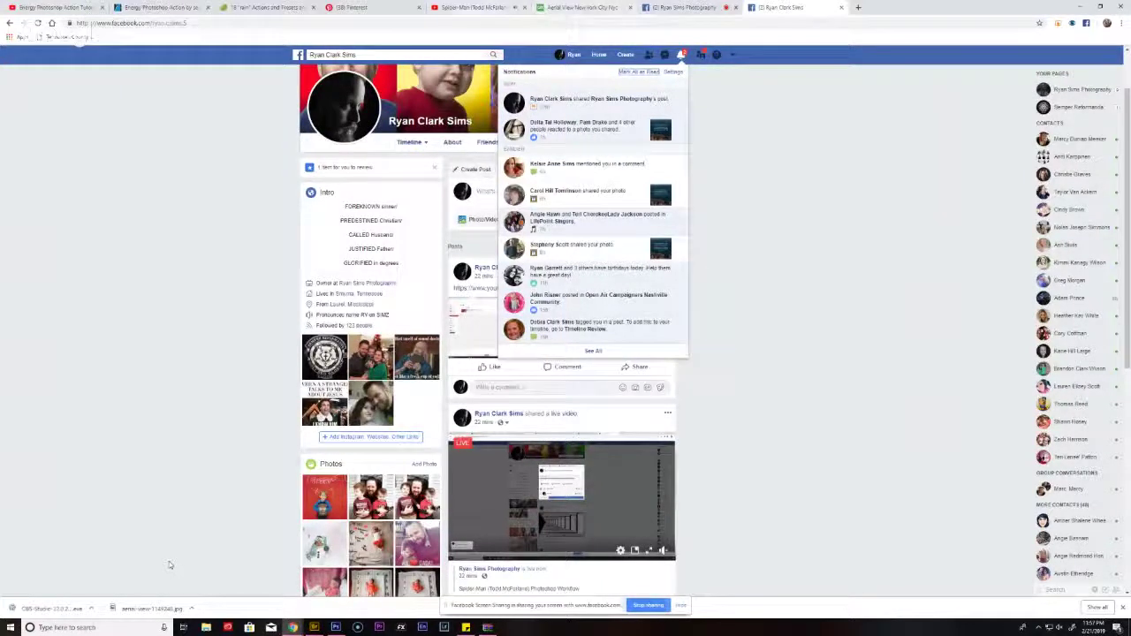
{"action": "key", "text": "ctrl+shift+Tab"}
{"action": "key", "text": "ctrl+shift+Tab"}
{"action": "key", "text": "ctrl+shift+Tab"}
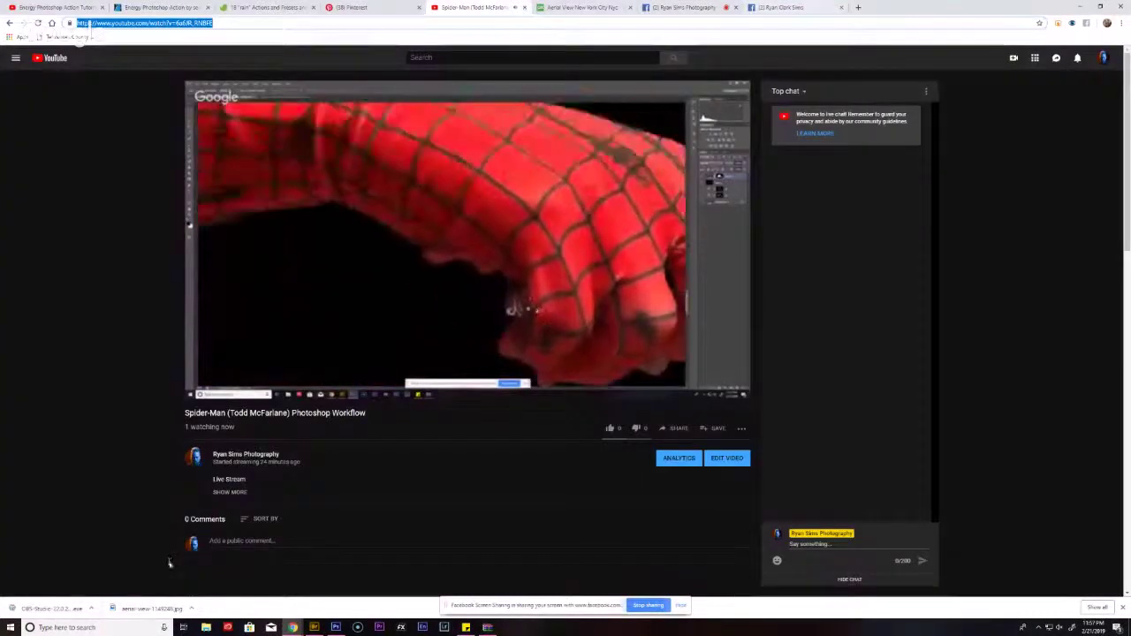
{"action": "left_click", "coordinate": [685, 7]}
{"action": "left_click", "coordinate": [1080, 7]}
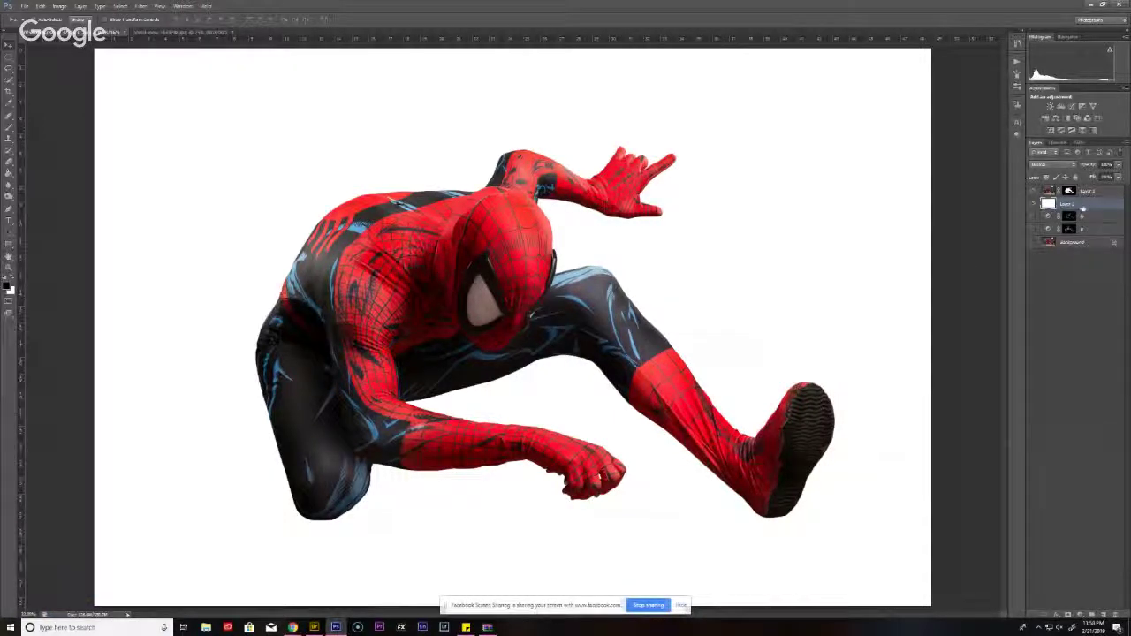
- Copy the whole aerial New York skyline photo into the Spider-Man document as a layer directly beneath the masked figure
{"action": "left_click", "coordinate": [193, 33]}
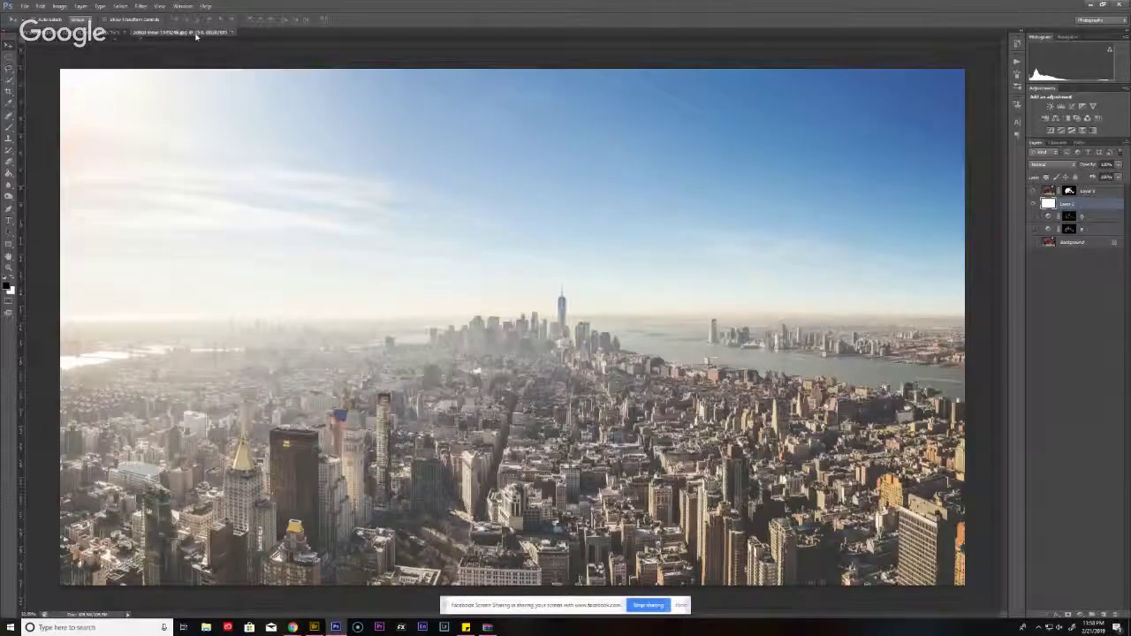
{"action": "key", "text": "ctrl+a"}
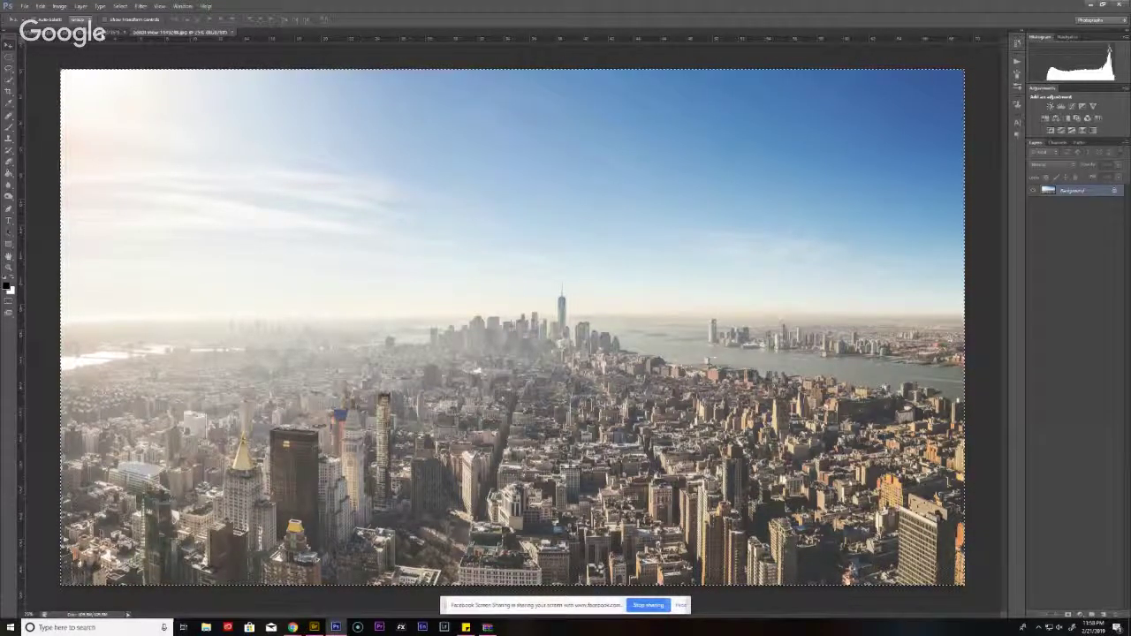
{"action": "left_click", "coordinate": [101, 34]}
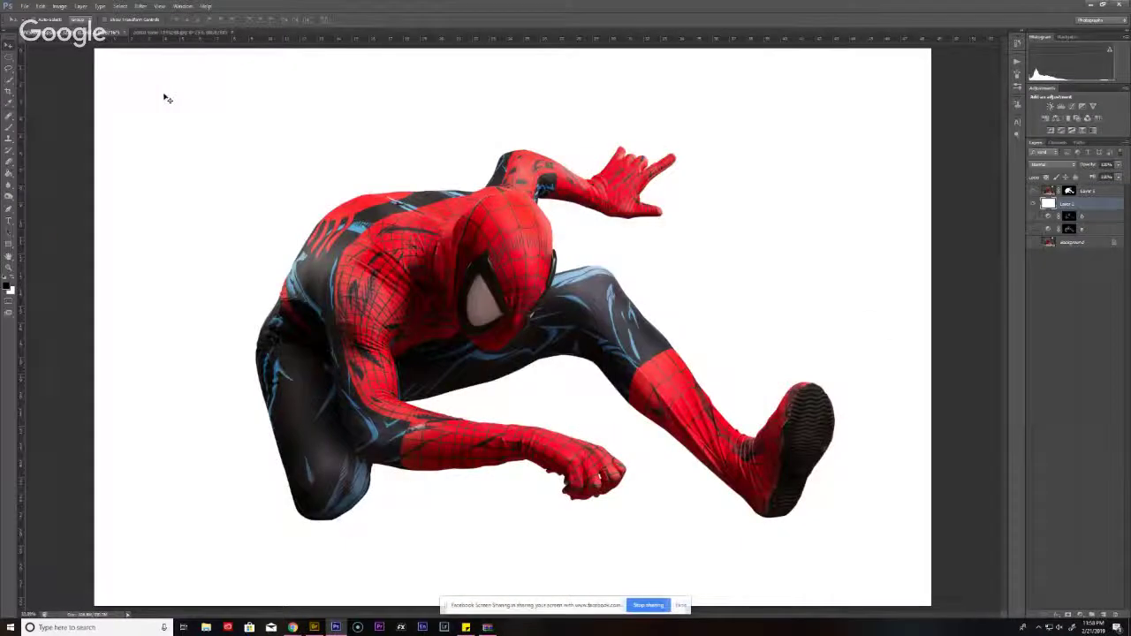
{"action": "key", "text": "ctrl+j"}
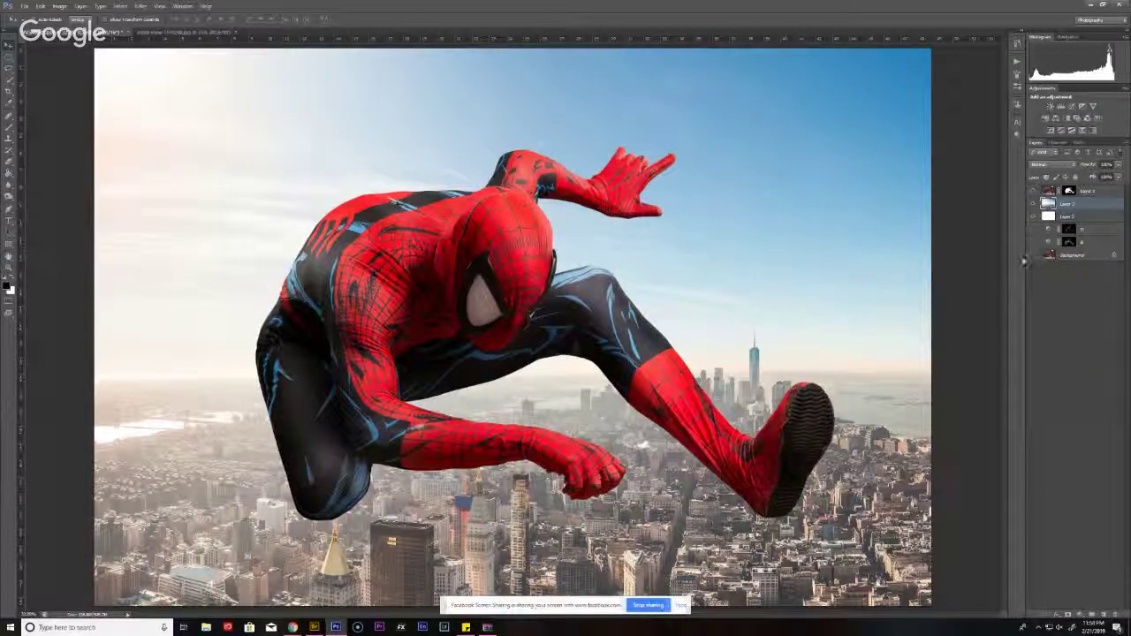
- Rename the skyline layer and the masked Spider-Man layer to identify their contents
{"action": "key", "text": "ctrl+minus"}
{"action": "key", "text": "ctrl+minus"}
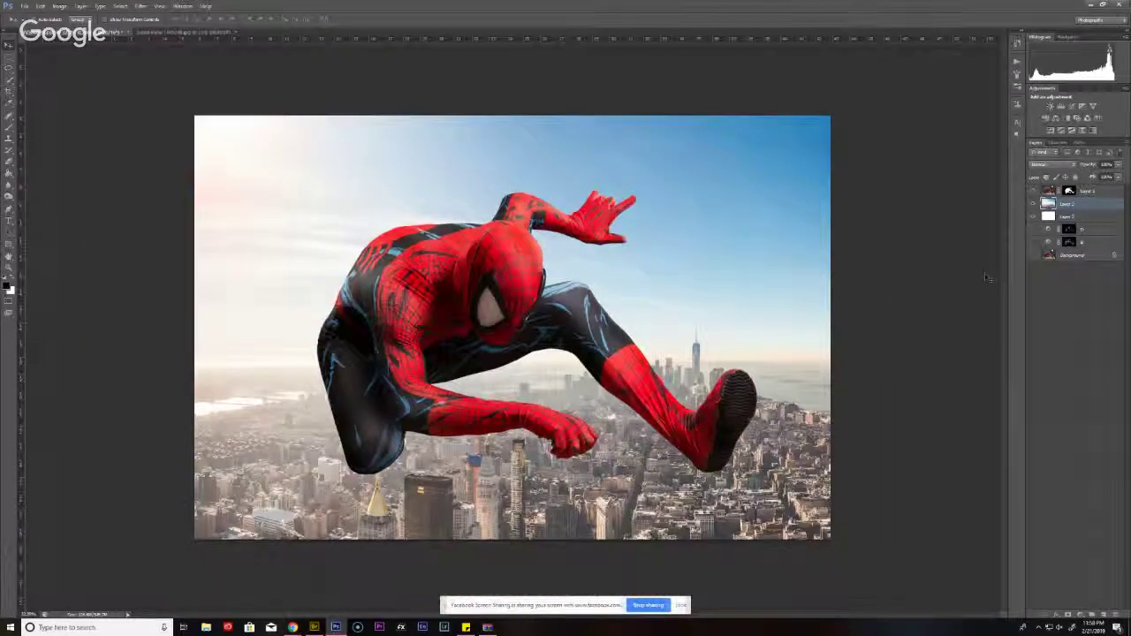
{"action": "double_click", "coordinate": [1065, 204]}
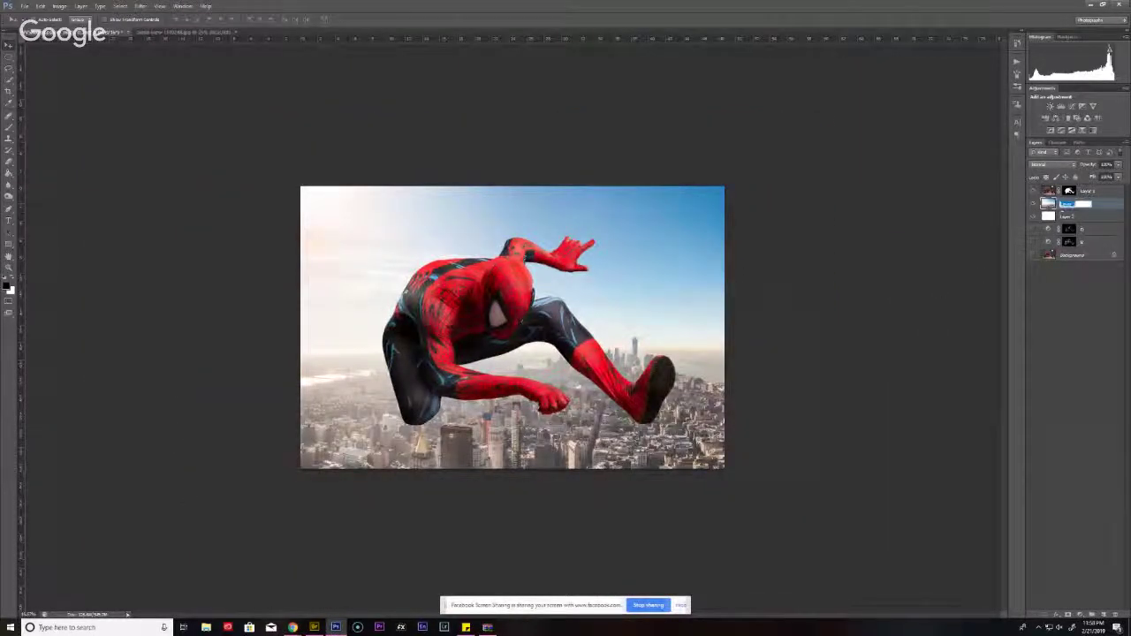
{"action": "type", "text": "N"}
{"action": "left_click", "coordinate": [1088, 193]}
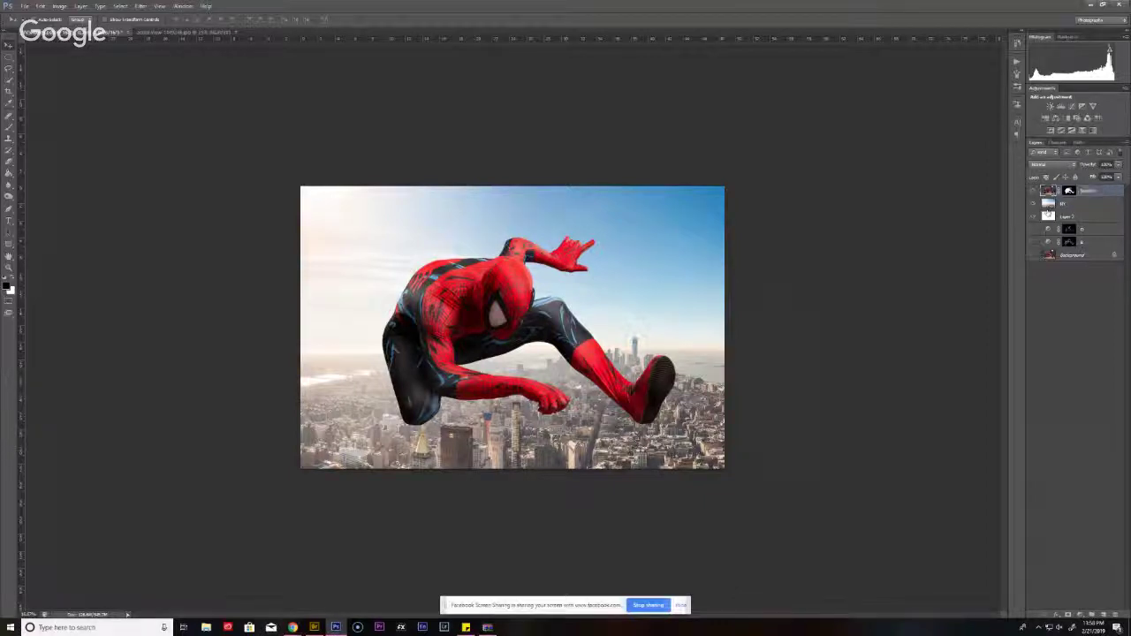
{"action": "left_click", "coordinate": [1084, 205]}
{"action": "key", "text": "ctrl+t"}
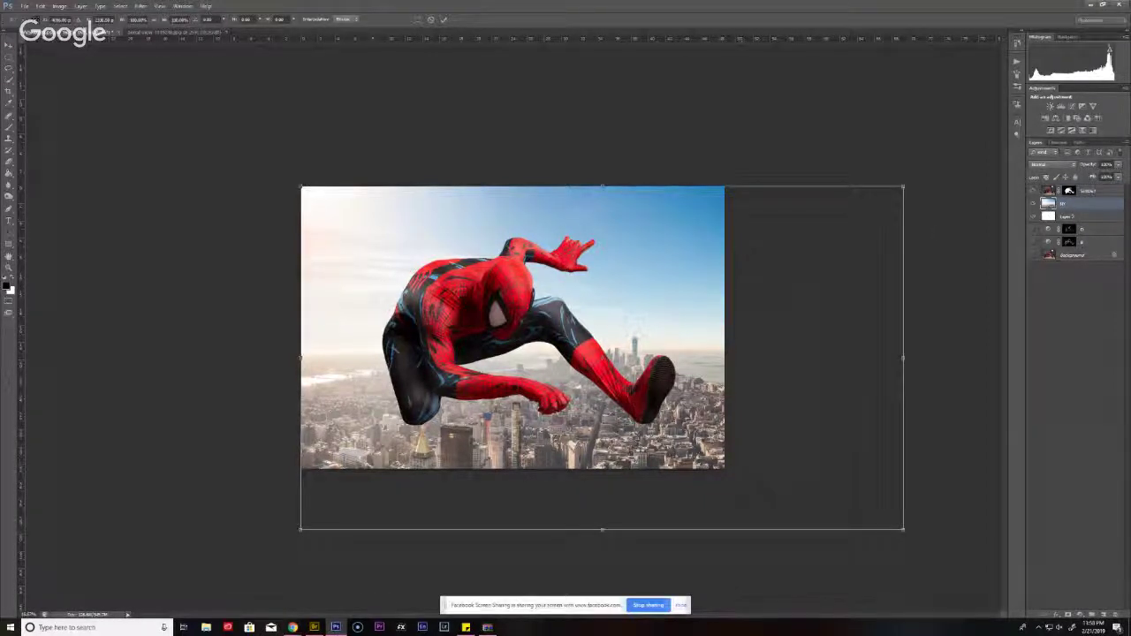
{"action": "left_click_drag", "start_coordinate": [903, 187], "coordinate": [1015, 122]}
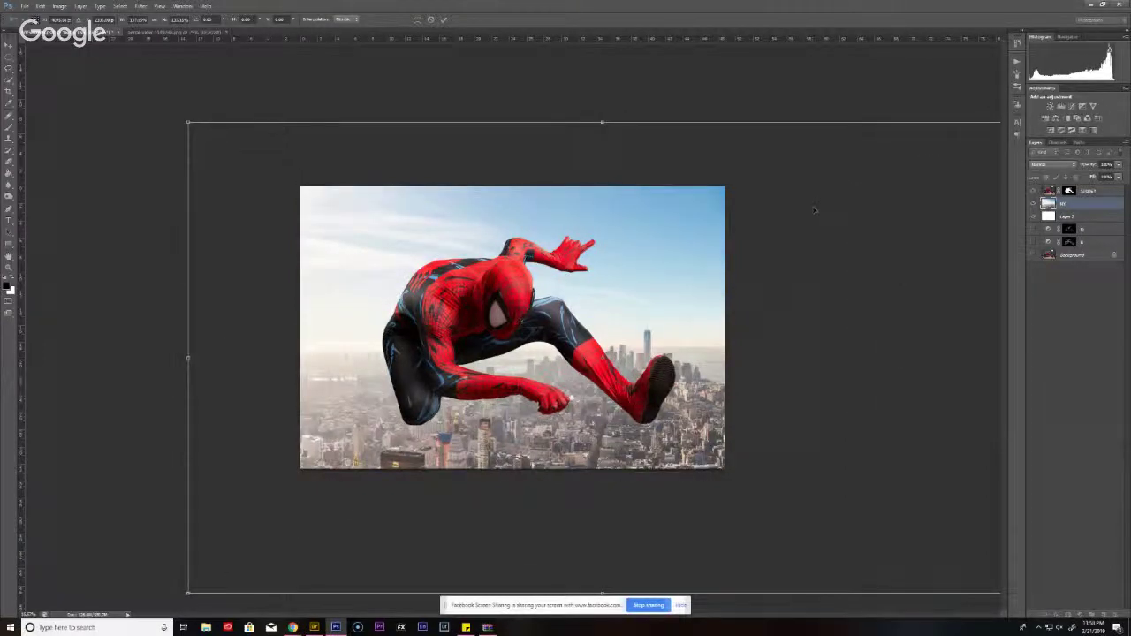
{"action": "left_click_drag", "start_coordinate": [806, 207], "coordinate": [806, 258]}
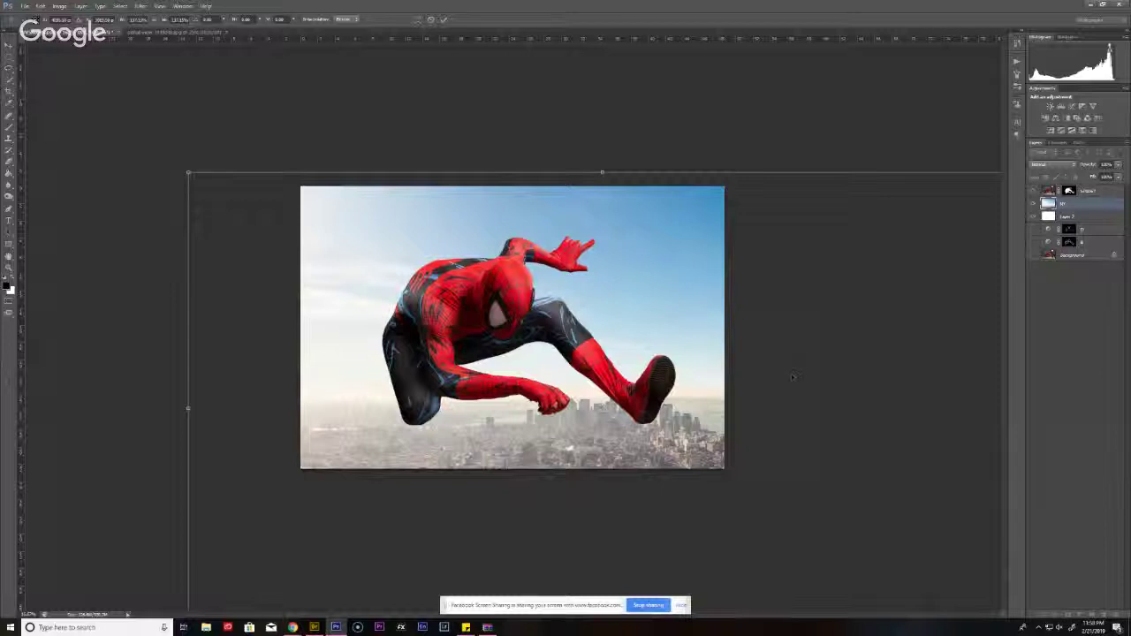
{"action": "left_click_drag", "start_coordinate": [793, 377], "coordinate": [793, 334]}
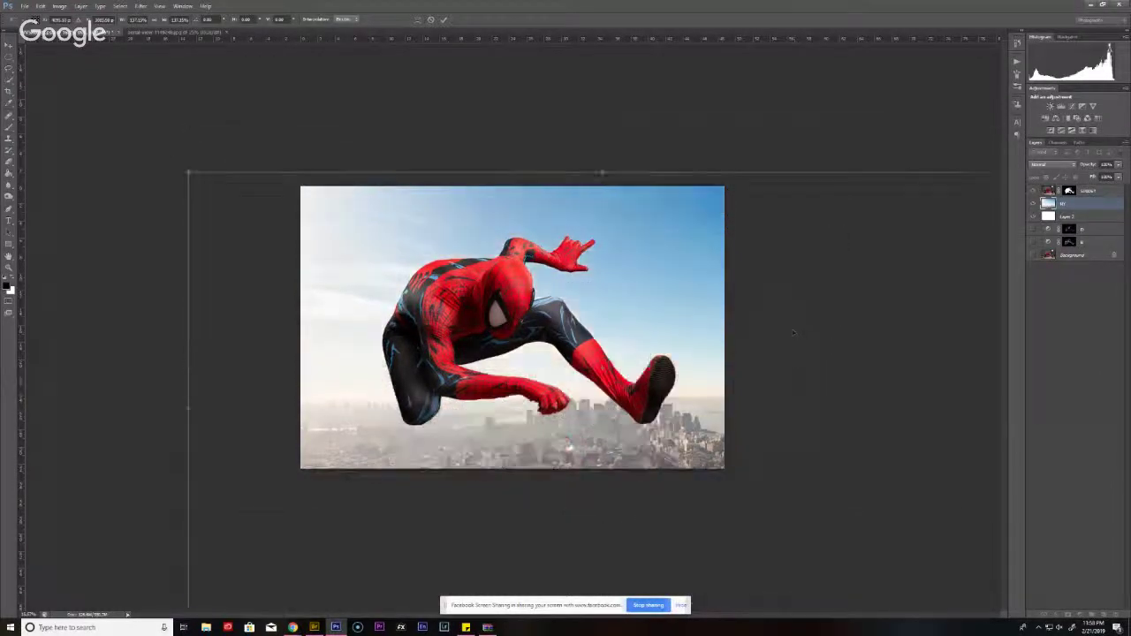
{"action": "left_click", "coordinate": [9, 45]}
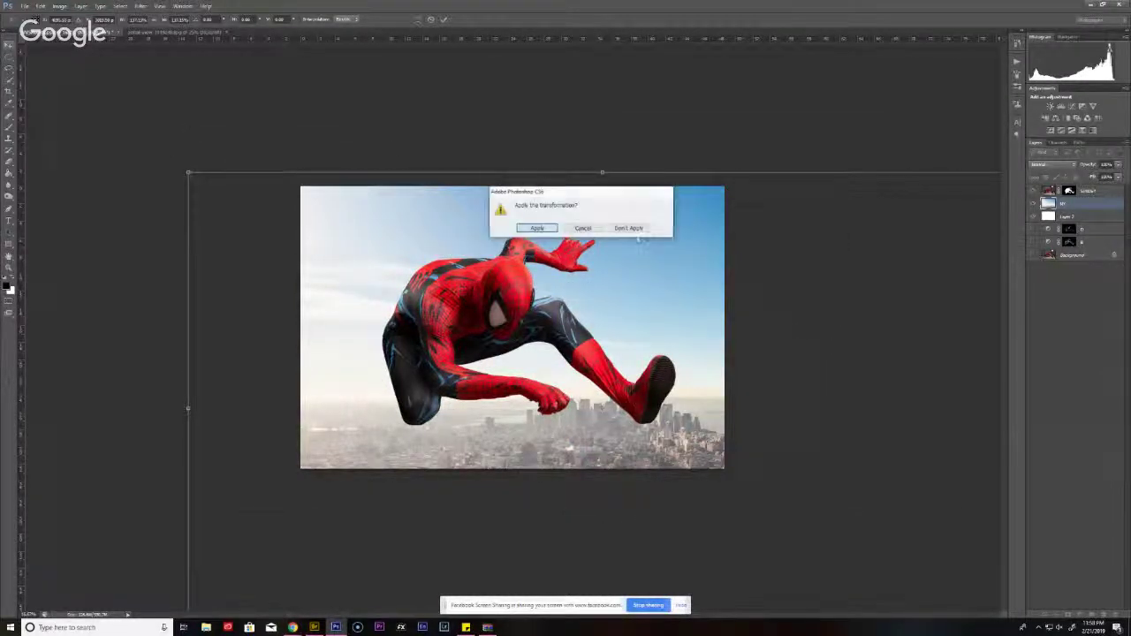
{"action": "left_click", "coordinate": [631, 230]}
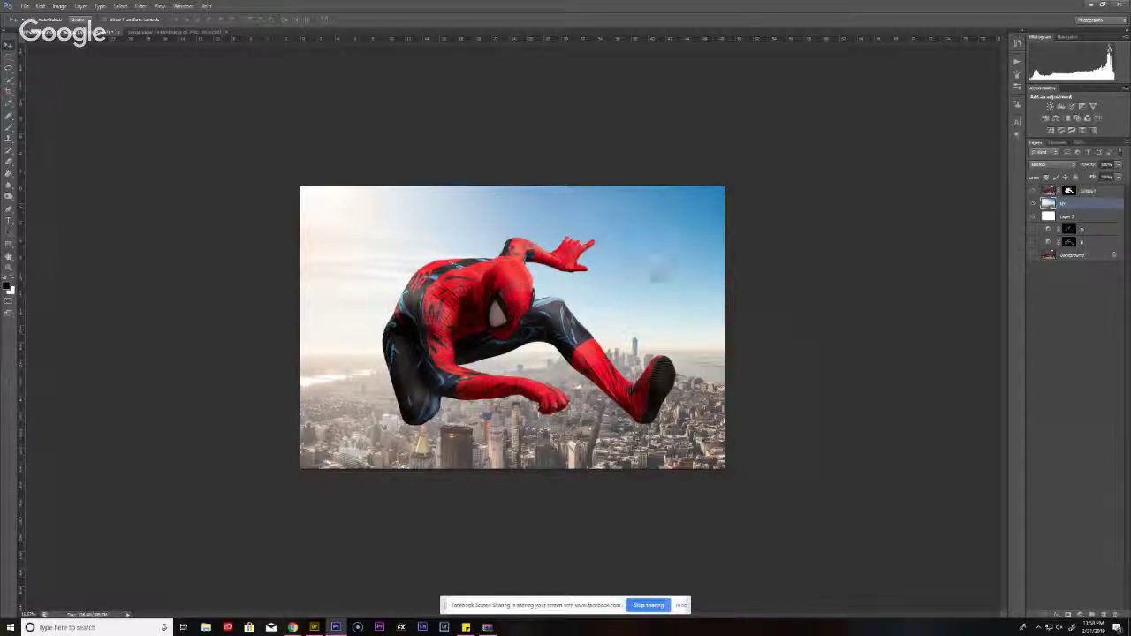
- Scale the skyline layer up to about 112% and lower it so the horizon sits beneath Spider-Man's outstretched arm
{"action": "key", "text": "ctrl+t"}
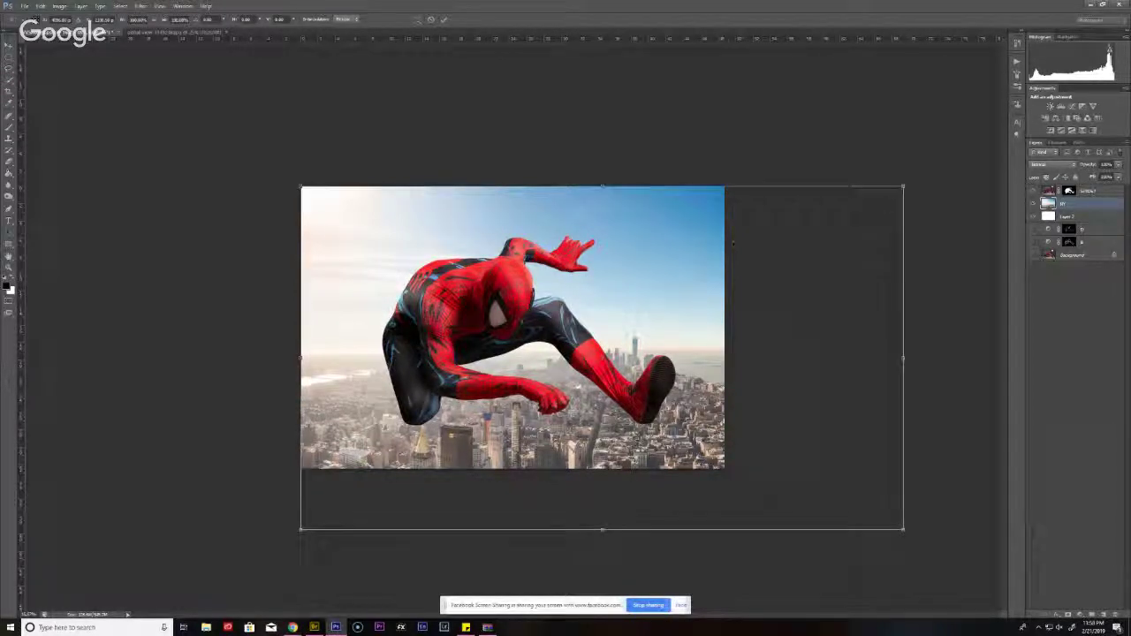
{"action": "left_click_drag", "start_coordinate": [901, 188], "coordinate": [939, 165]}
{"action": "left_click_drag", "start_coordinate": [750, 208], "coordinate": [758, 225]}
{"action": "left_click_drag", "start_coordinate": [698, 267], "coordinate": [698, 307]}
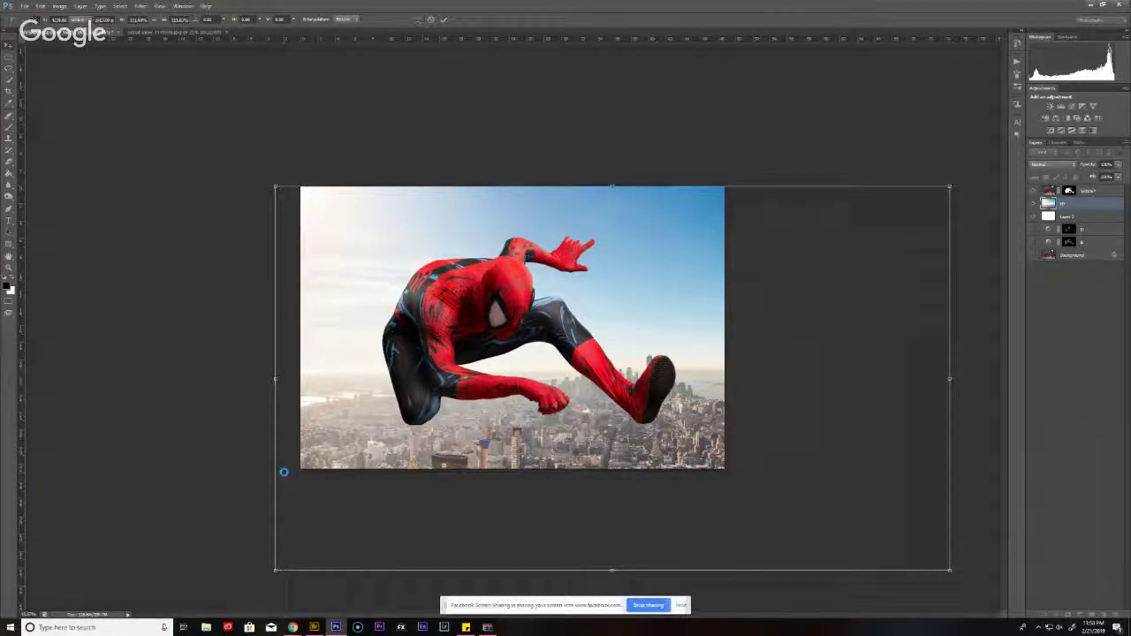
- Switch to Chrome to check the Facebook live stream and the Todd McFarlane Spider-Man reference on Pinterest, and return to Photoshop
{"action": "mouse_move", "coordinate": [292, 627]}
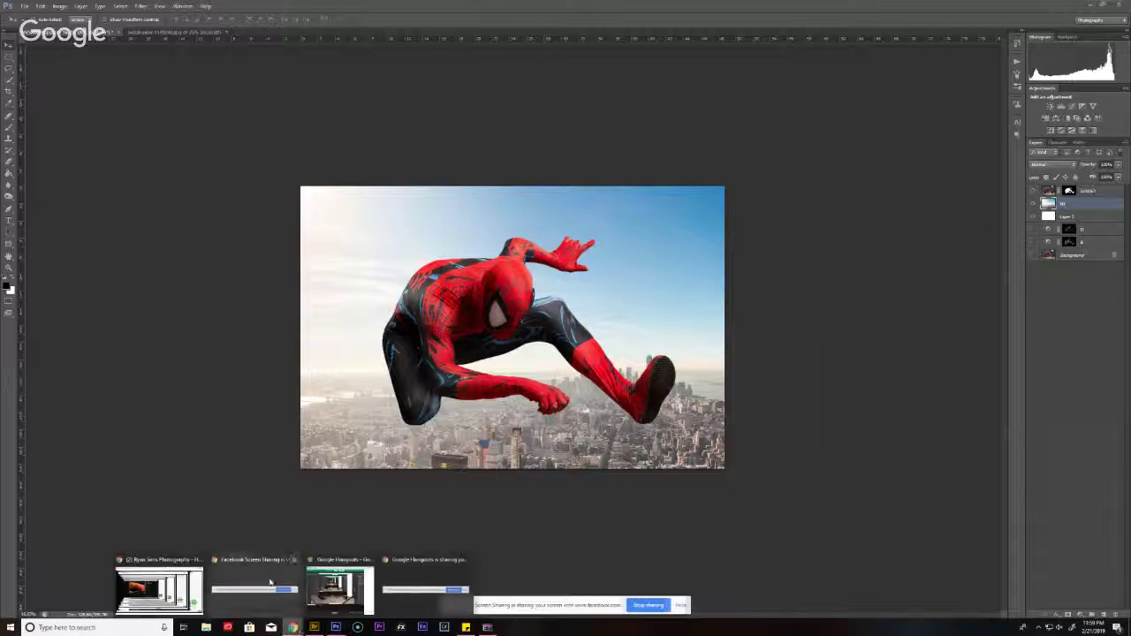
{"action": "left_click", "coordinate": [166, 562]}
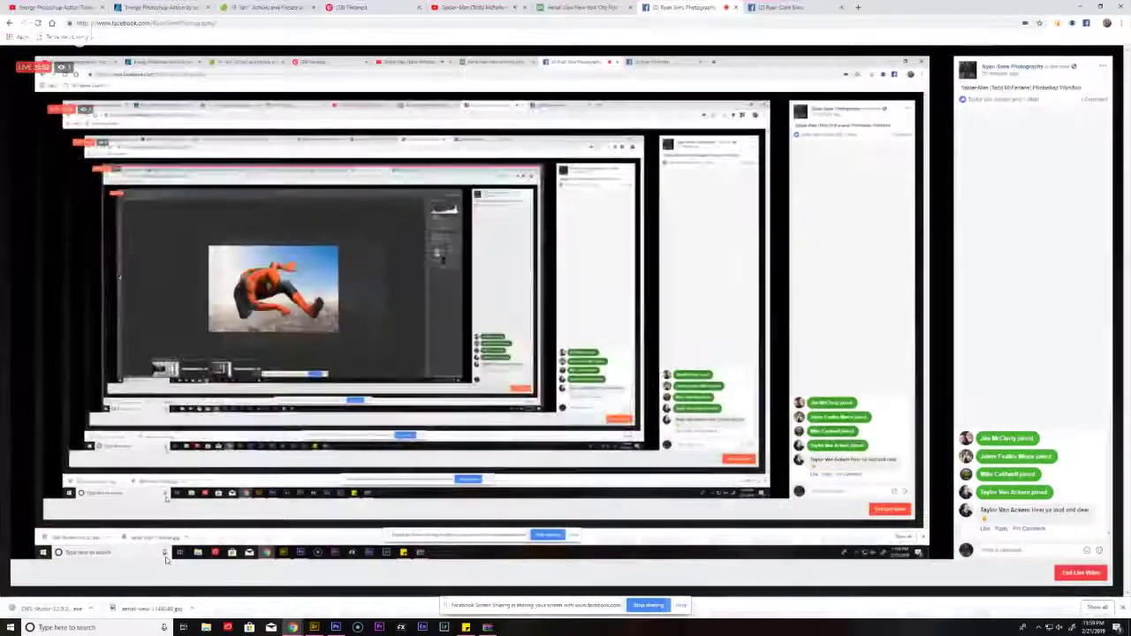
{"action": "key", "text": "ctrl+4"}
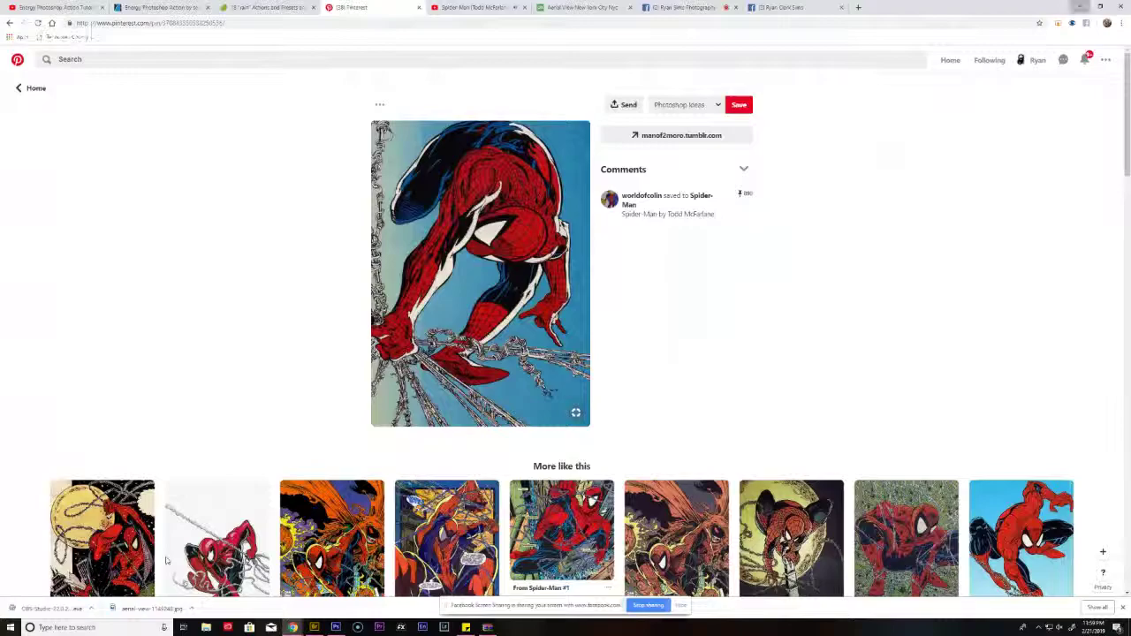
{"action": "left_click", "coordinate": [1082, 6]}
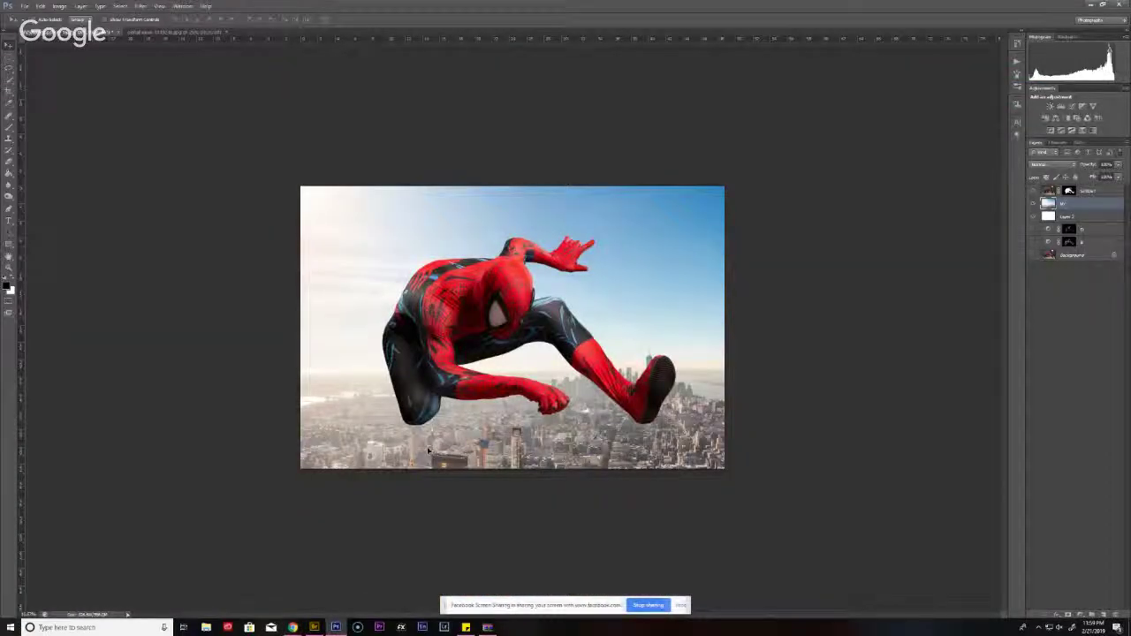
- Move the masked Spider-Man figure up and left over the sky, and compare the placement with the Pinterest reference in Chrome
{"action": "left_click", "coordinate": [1087, 191]}
{"action": "left_click_drag", "start_coordinate": [507, 299], "coordinate": [455, 283]}
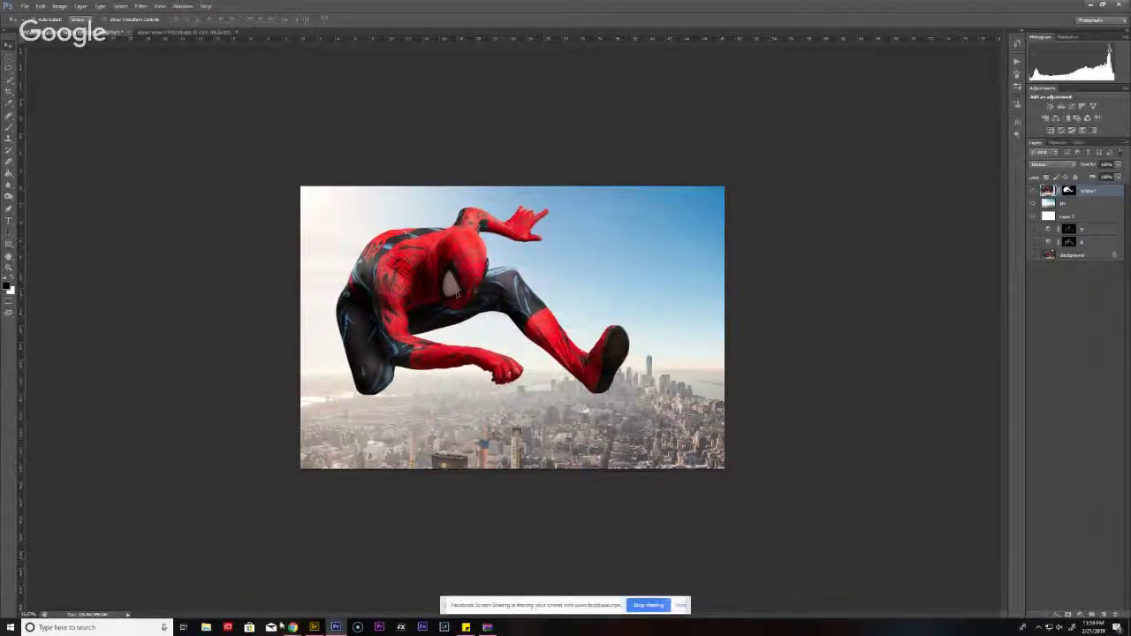
{"action": "mouse_move", "coordinate": [293, 628]}
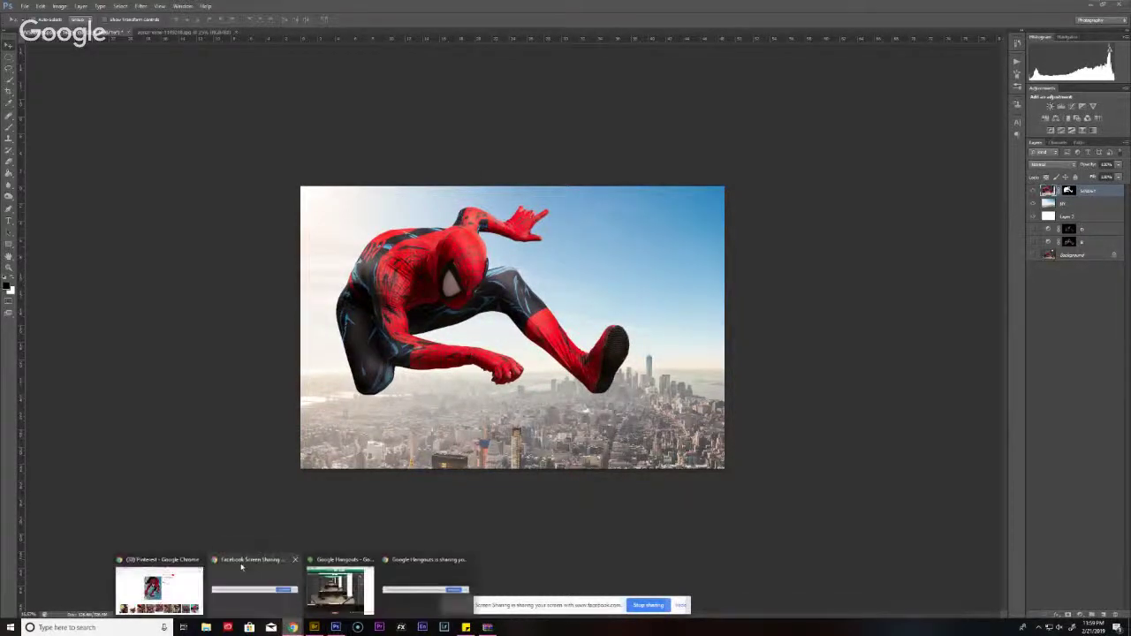
{"action": "left_click", "coordinate": [157, 559]}
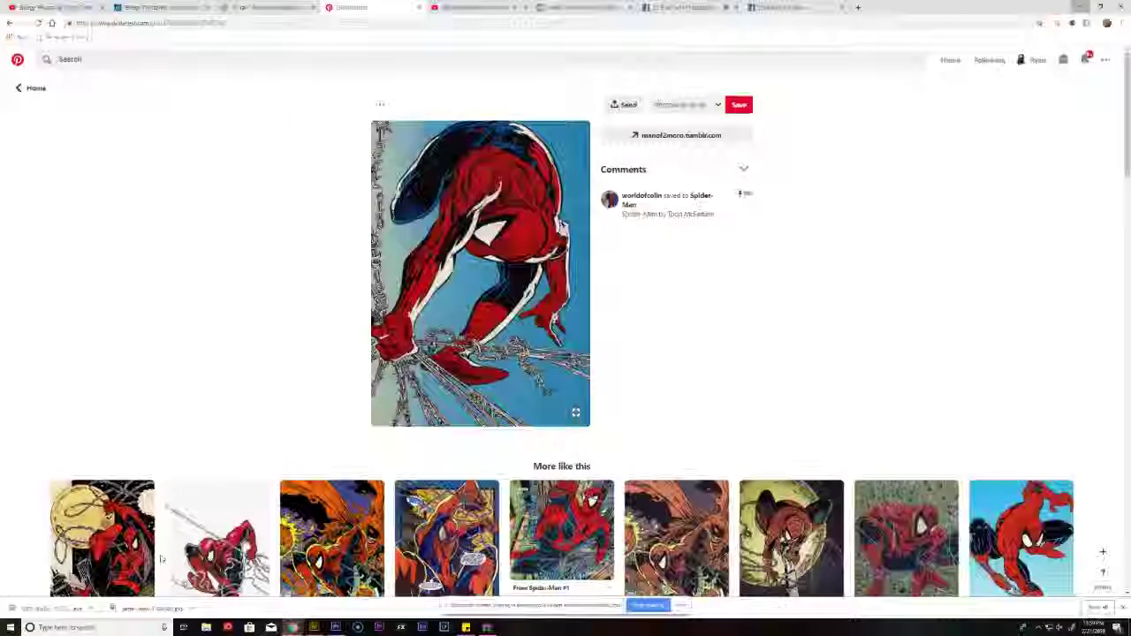
{"action": "left_click", "coordinate": [1082, 6]}
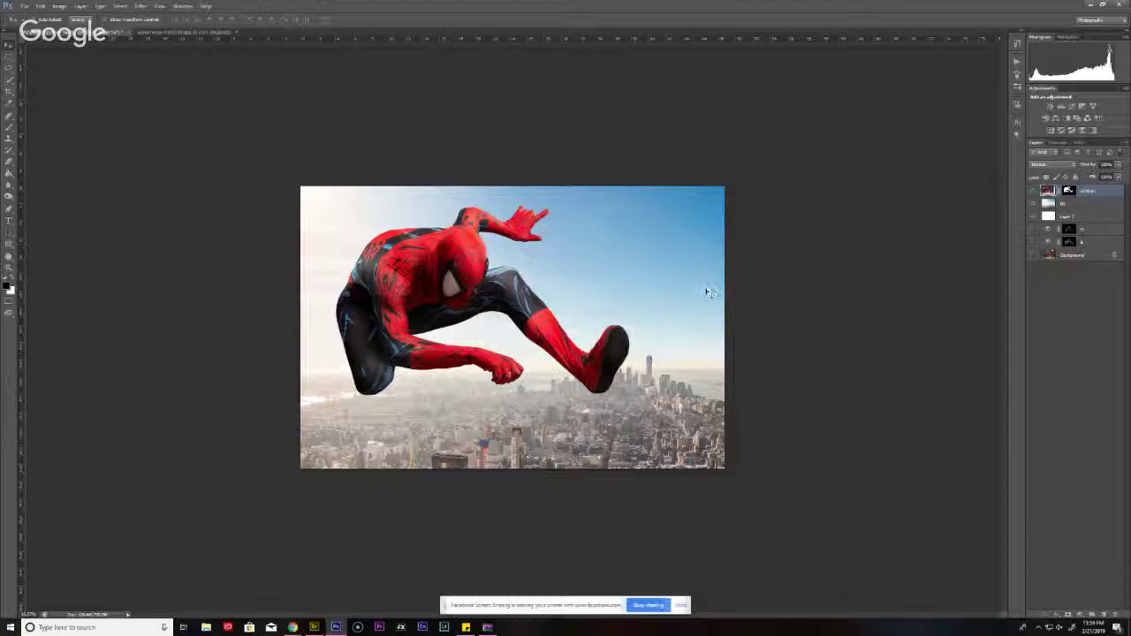
- Scale the Spider-Man layer down to about 75%, keeping the figure in the upper-left part of the sky
{"action": "key", "text": "ctrl+t"}
{"action": "left_click_drag", "start_coordinate": [703, 181], "coordinate": [566, 233]}
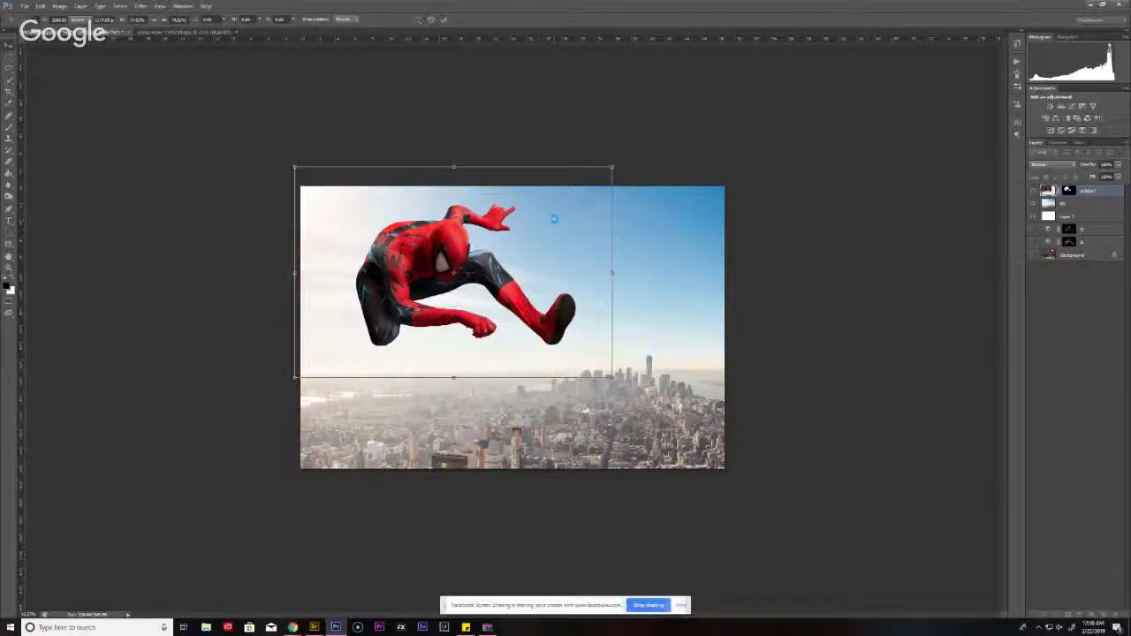
{"action": "key", "text": "Return"}
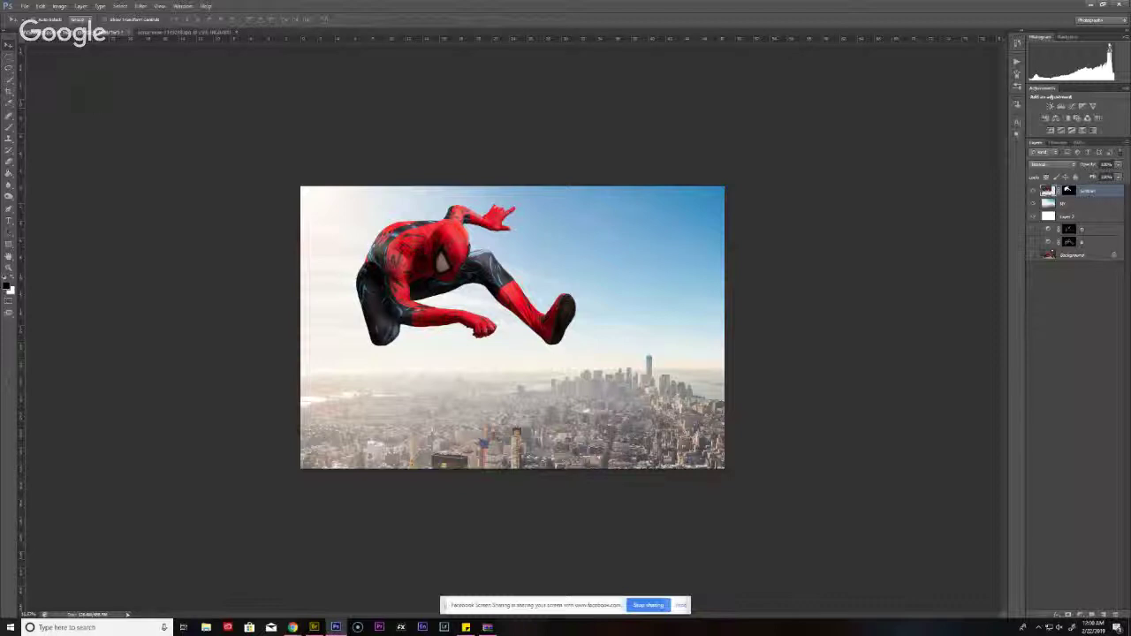
{"action": "key", "text": "c"}
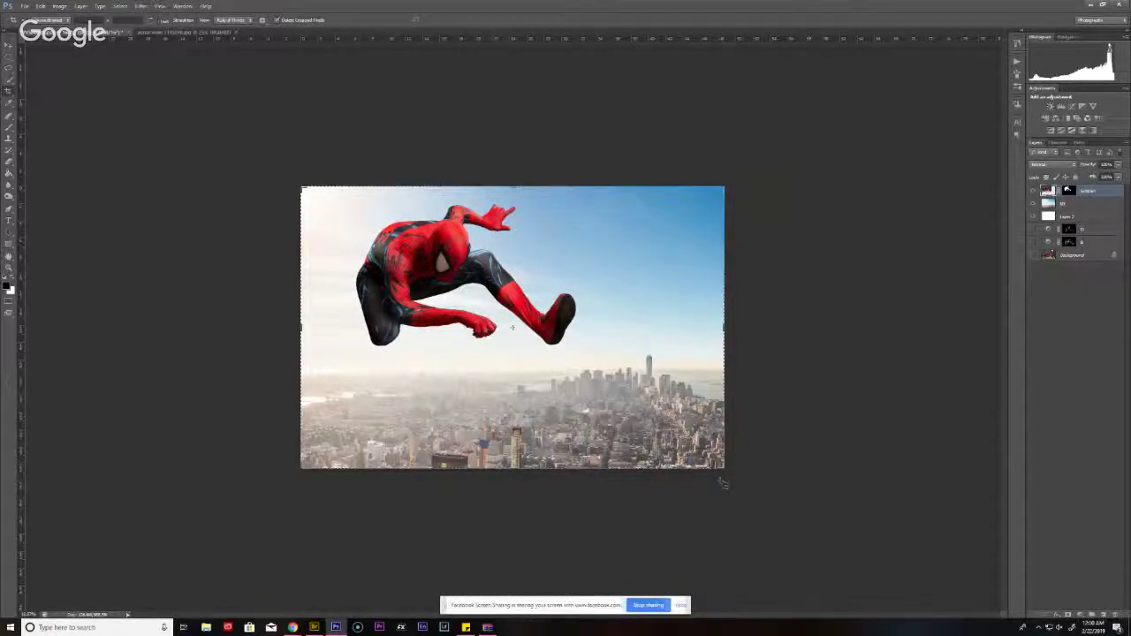
{"action": "left_click_drag", "start_coordinate": [724, 469], "coordinate": [681, 487]}
{"action": "left_click_drag", "start_coordinate": [624, 404], "coordinate": [585, 404]}
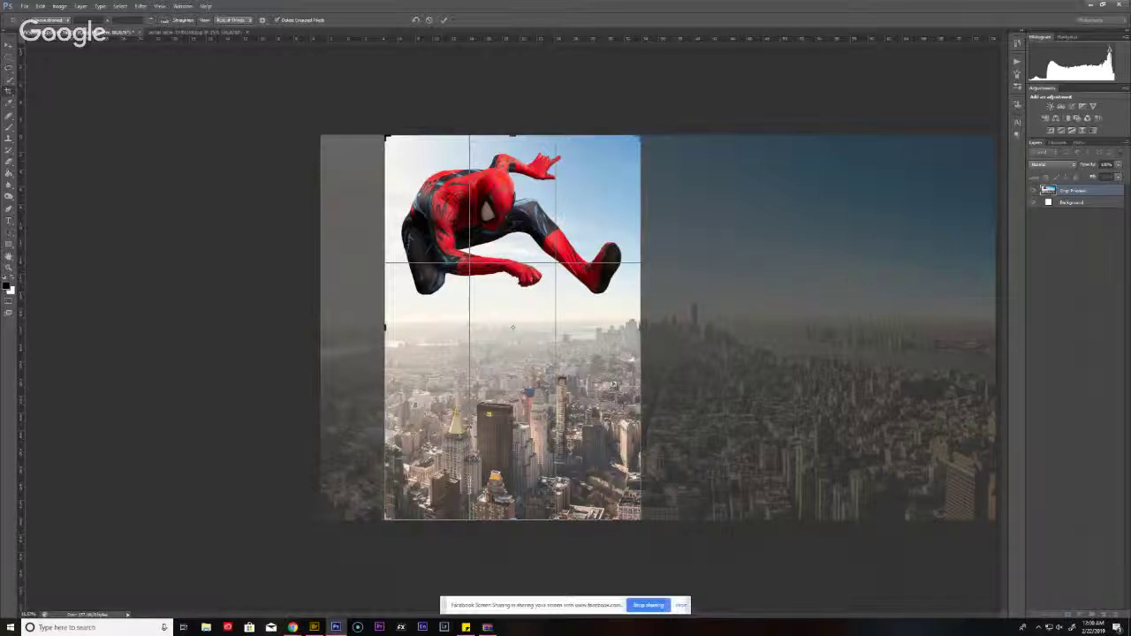
- Study the composition of the McFarlane Spider-Man reference on Pinterest in Chrome, and return to Photoshop
{"action": "mouse_move", "coordinate": [293, 628]}
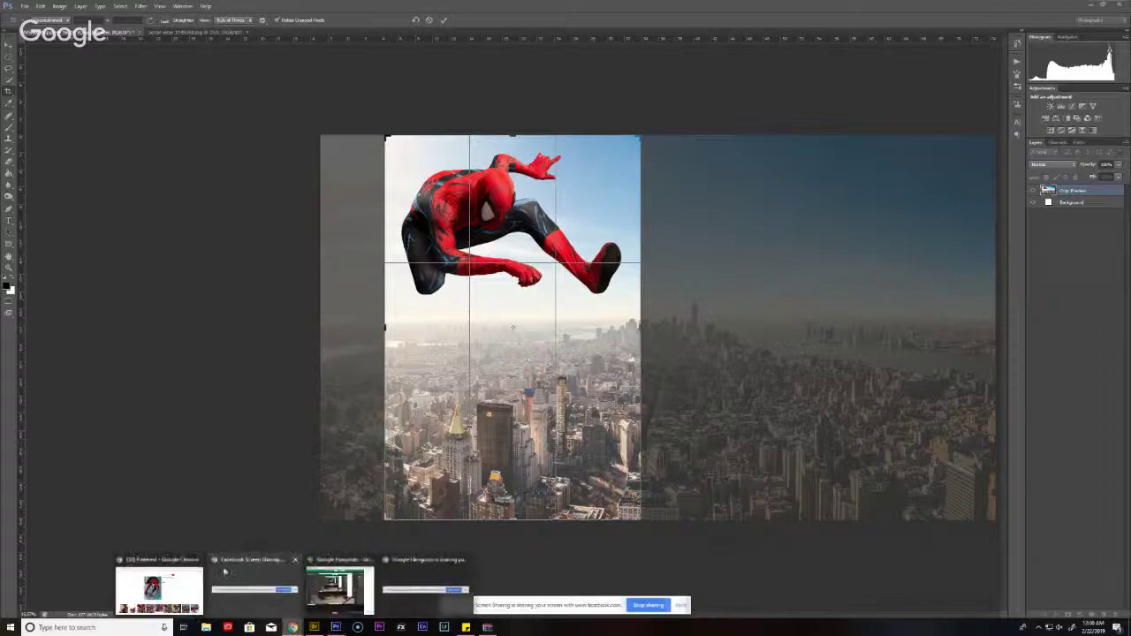
{"action": "key", "text": "alt+Tab"}
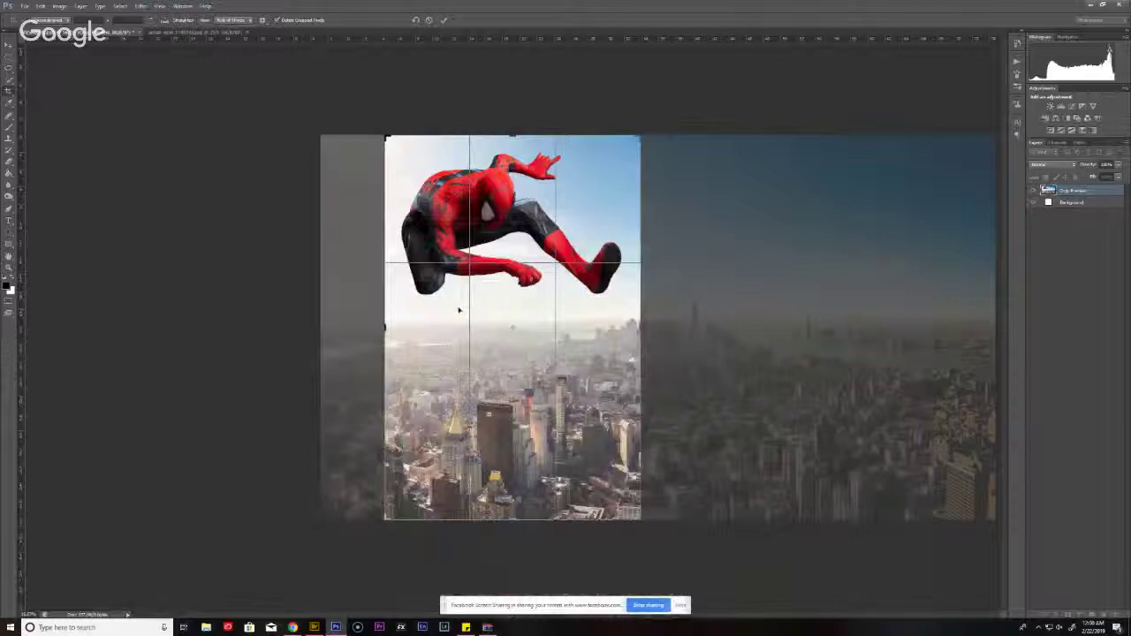
{"action": "mouse_move", "coordinate": [292, 629]}
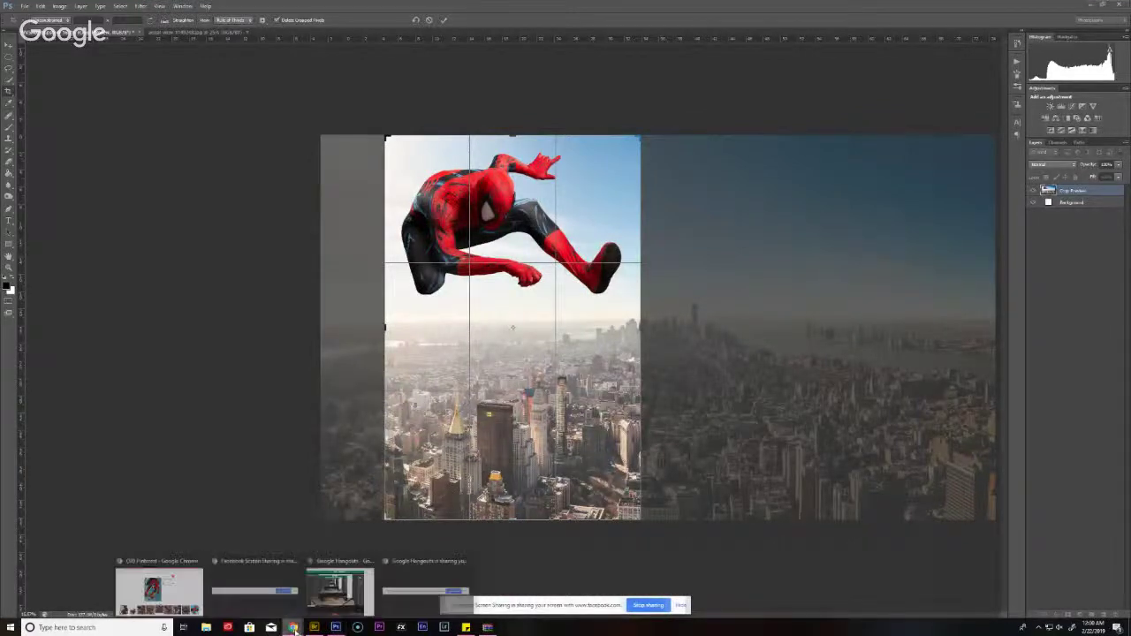
{"action": "left_click", "coordinate": [168, 579]}
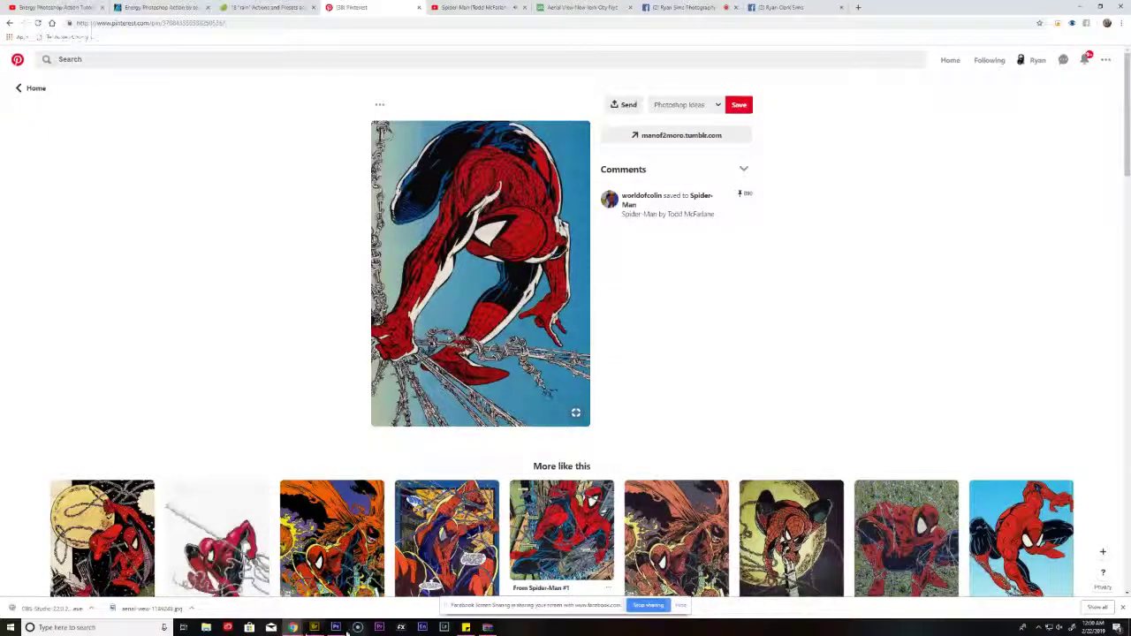
{"action": "mouse_move", "coordinate": [336, 629]}
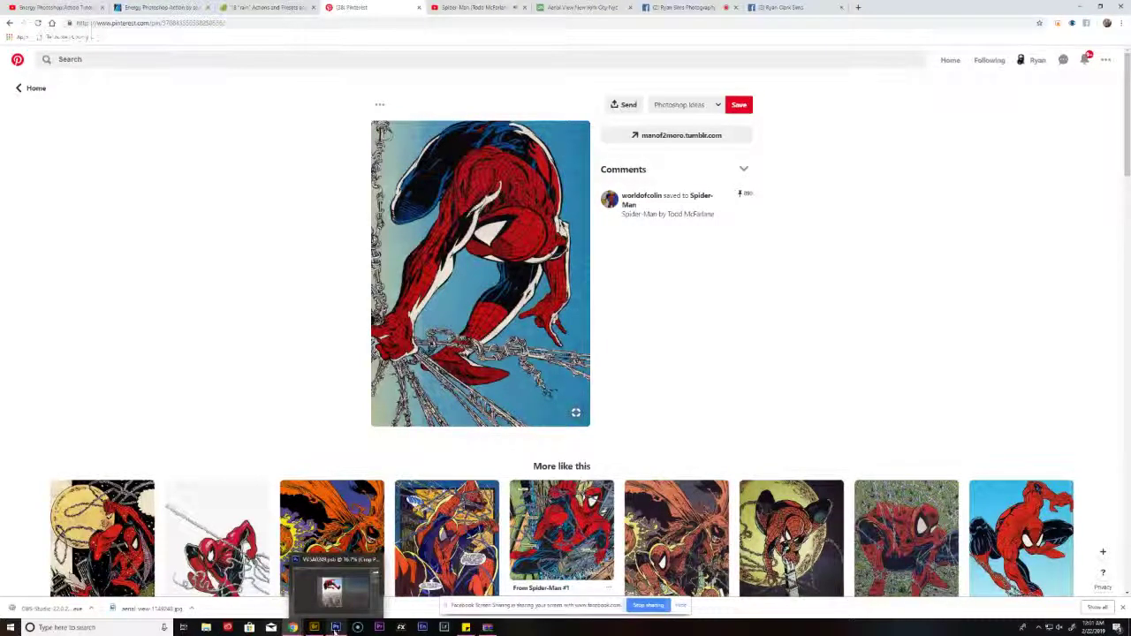
{"action": "left_click", "coordinate": [336, 628]}
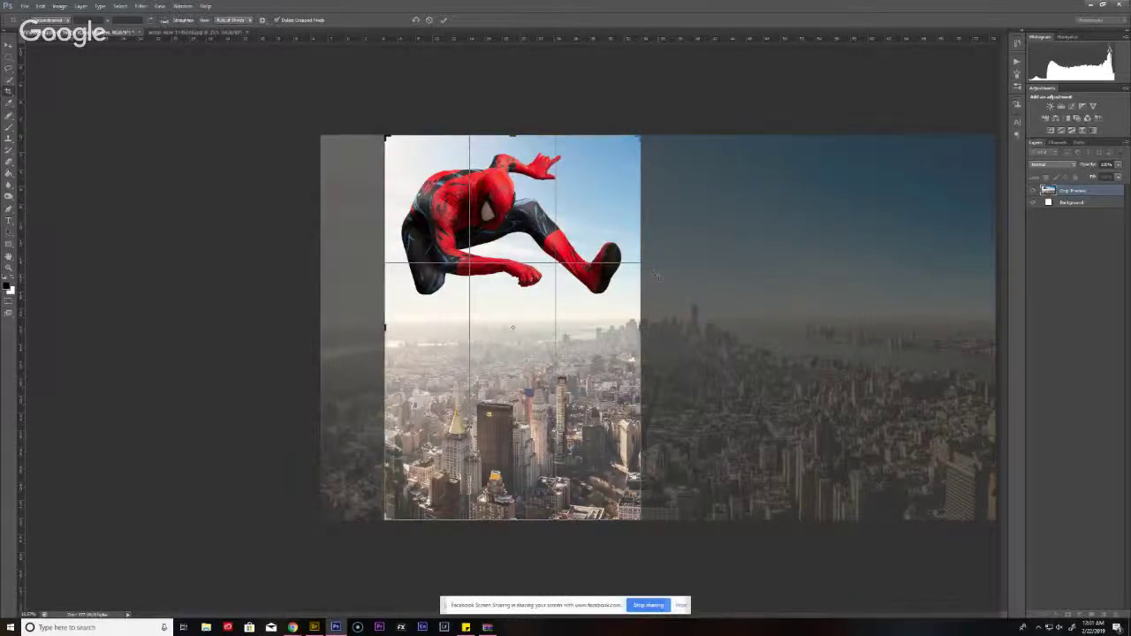
{"action": "mouse_move", "coordinate": [657, 275]}
{"action": "left_mouse_down"}
{"action": "mouse_move", "coordinate": [656, 285]}
{"action": "mouse_move", "coordinate": [654, 258]}
{"action": "mouse_move", "coordinate": [656, 290]}
{"action": "mouse_move", "coordinate": [655, 269]}
{"action": "left_mouse_up"}
{"action": "left_click_drag", "start_coordinate": [606, 305], "coordinate": [597, 306]}
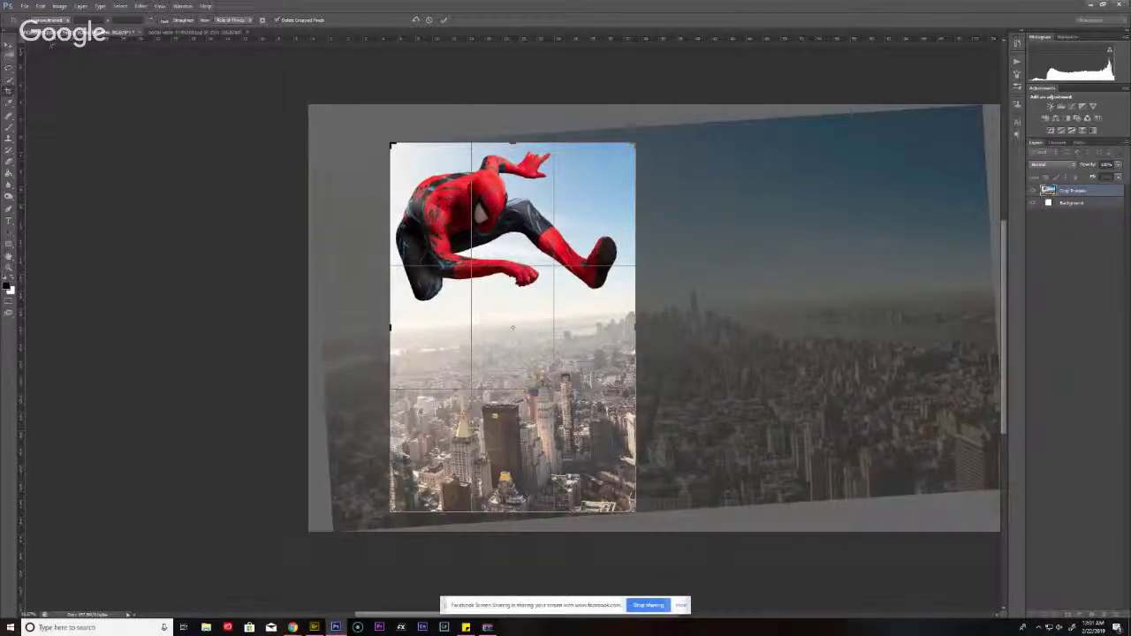
{"action": "left_click", "coordinate": [9, 45]}
{"action": "left_click", "coordinate": [631, 229]}
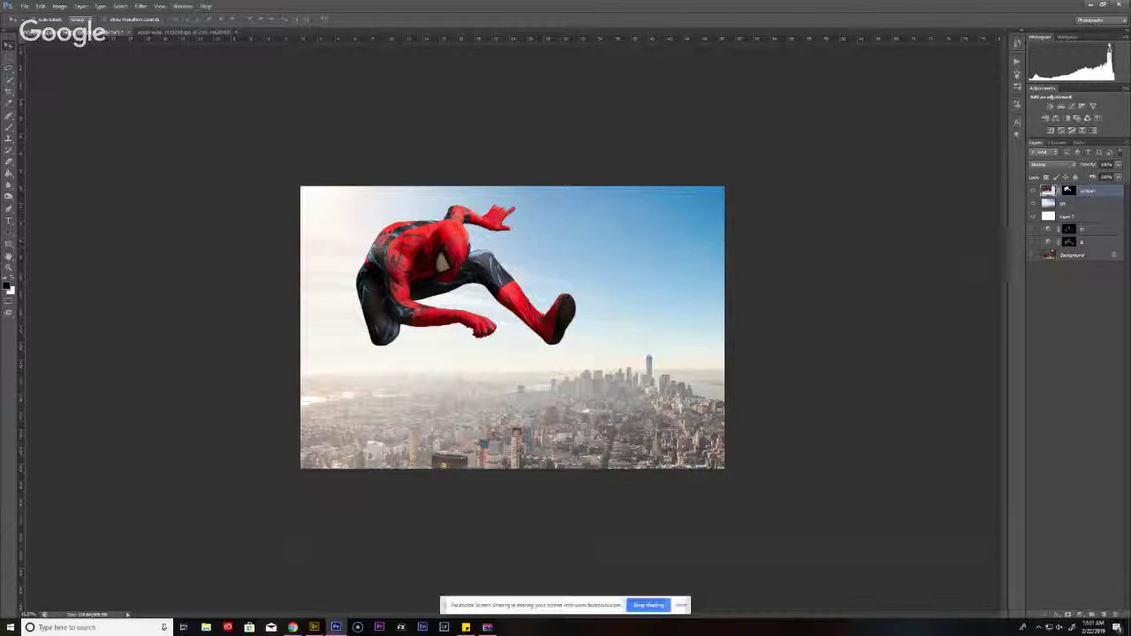
{"action": "mouse_move", "coordinate": [441, 262]}
{"action": "left_mouse_down"}
{"action": "mouse_move", "coordinate": [426, 257]}
{"action": "mouse_move", "coordinate": [451, 268]}
{"action": "left_mouse_up"}
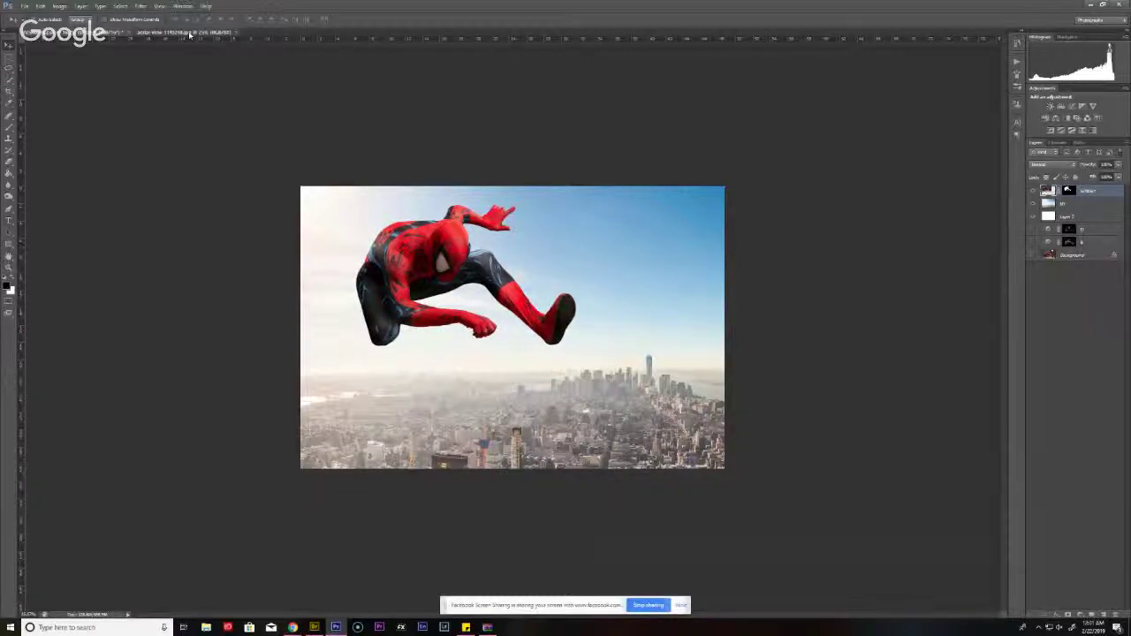
{"action": "left_click", "coordinate": [189, 32]}
{"action": "left_click", "coordinate": [115, 31]}
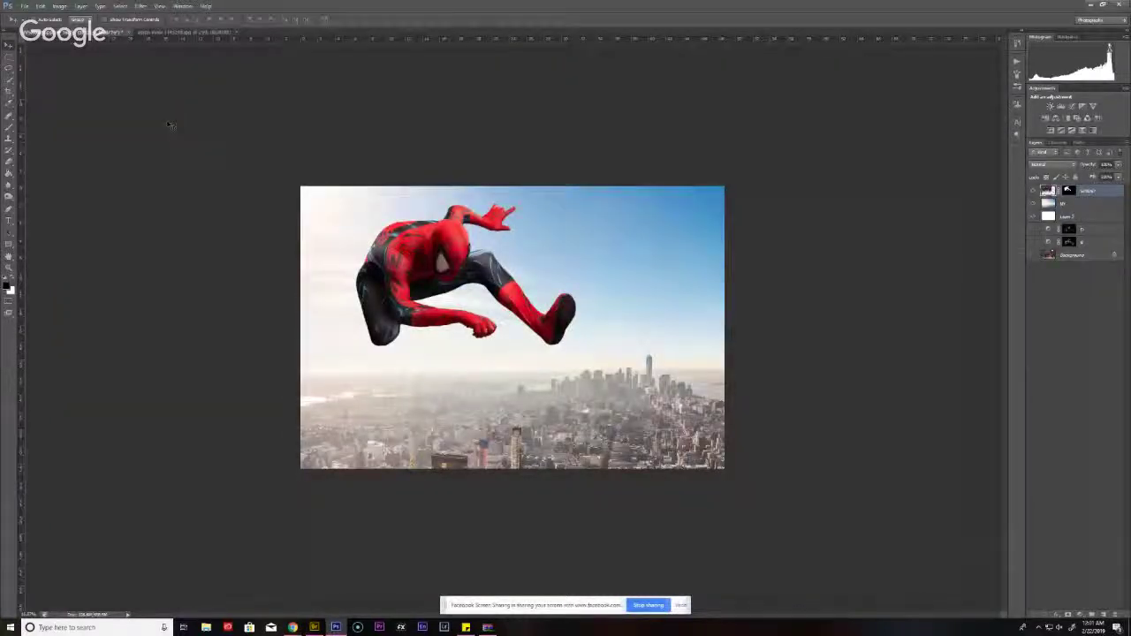
{"action": "left_click", "coordinate": [8, 91]}
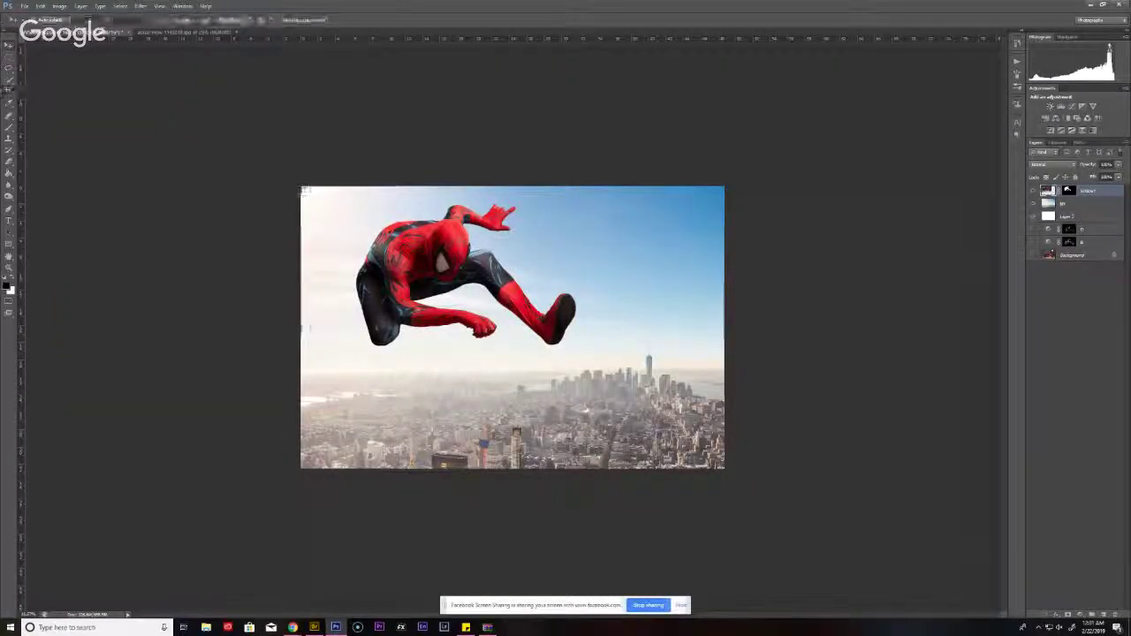
{"action": "left_click", "coordinate": [8, 45]}
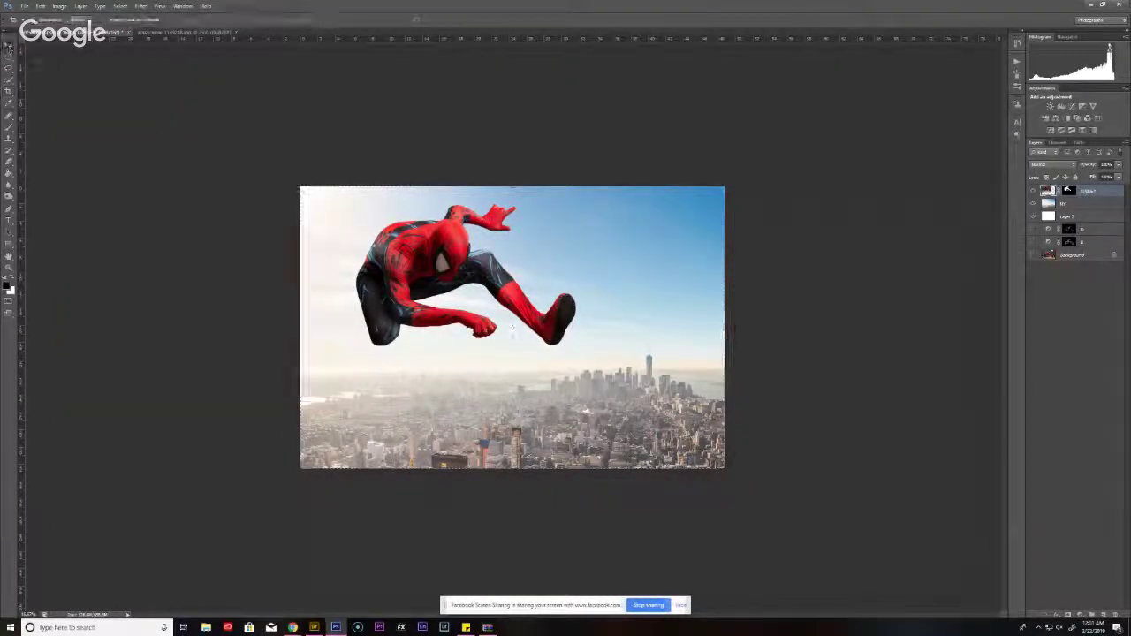
- Save the Spider-Man composite document
{"action": "key", "text": "ctrl+s"}
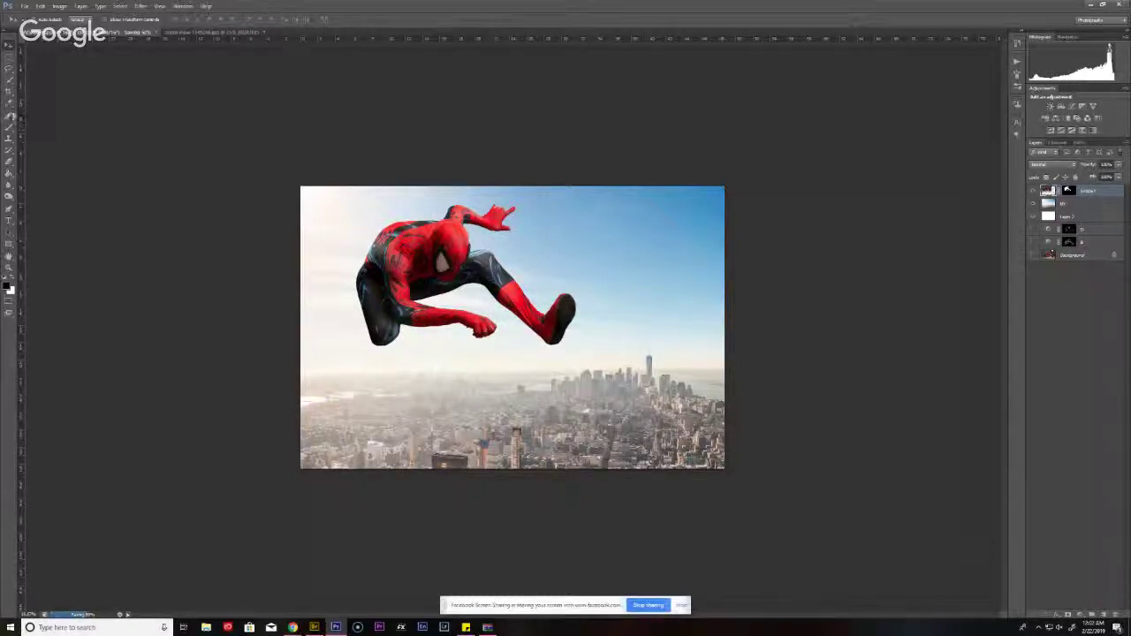
- Crop the composite to a tight portrait frame around Spider-Man and the city below, rotating the image slightly
{"action": "key", "text": "c"}
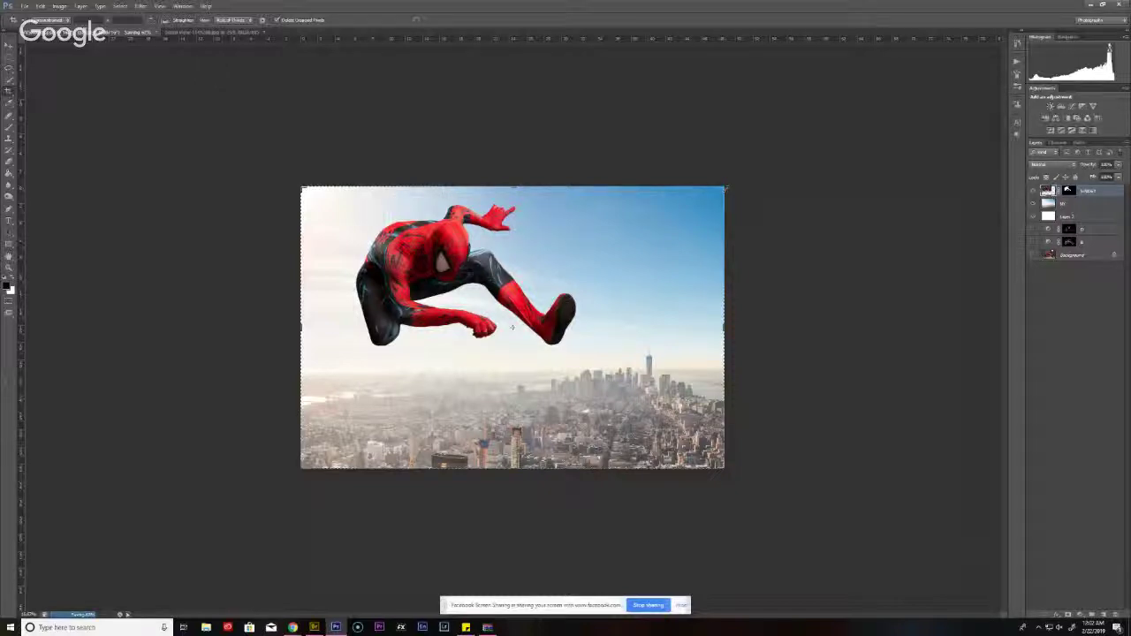
{"action": "left_click_drag", "start_coordinate": [724, 187], "coordinate": [636, 188]}
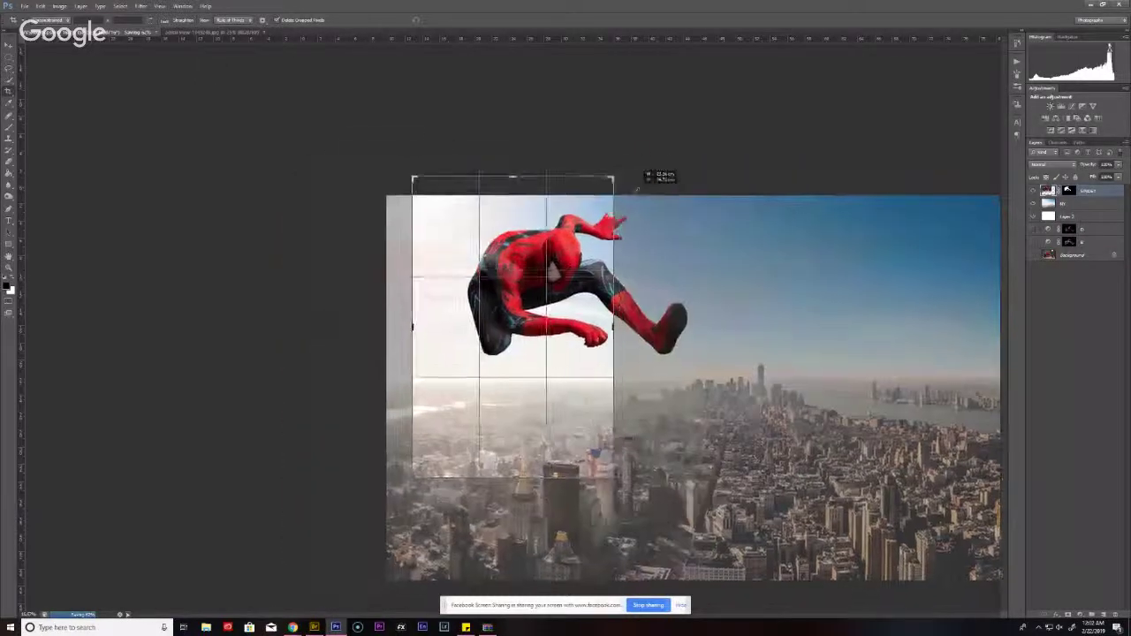
{"action": "left_click_drag", "start_coordinate": [564, 259], "coordinate": [513, 249]}
{"action": "left_click_drag", "start_coordinate": [613, 484], "coordinate": [636, 505]}
{"action": "left_click_drag", "start_coordinate": [683, 397], "coordinate": [691, 381]}
{"action": "mouse_move", "coordinate": [599, 383]}
{"action": "left_mouse_down"}
{"action": "mouse_move", "coordinate": [590, 387]}
{"action": "mouse_move", "coordinate": [606, 382]}
{"action": "left_mouse_up"}
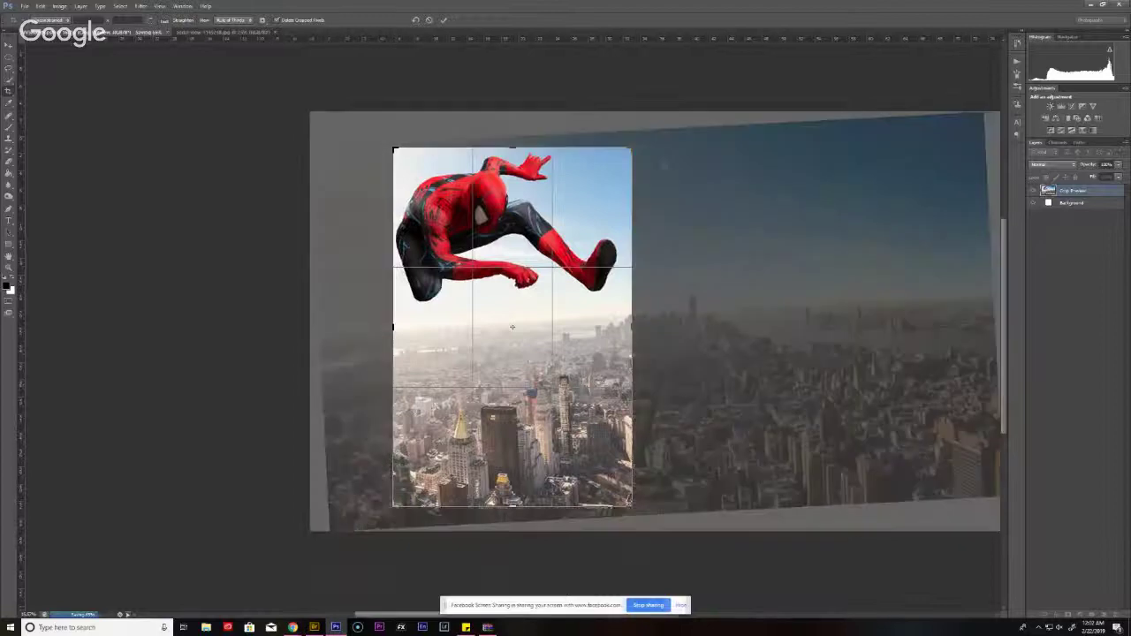
{"action": "left_click_drag", "start_coordinate": [631, 147], "coordinate": [637, 140]}
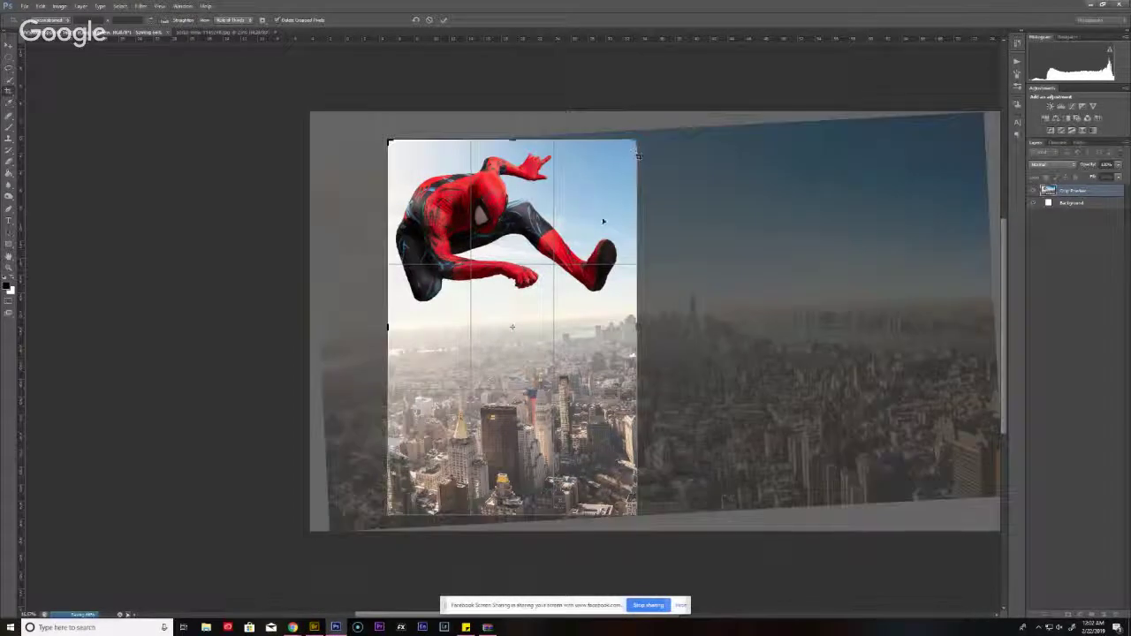
{"action": "left_click_drag", "start_coordinate": [675, 221], "coordinate": [580, 227]}
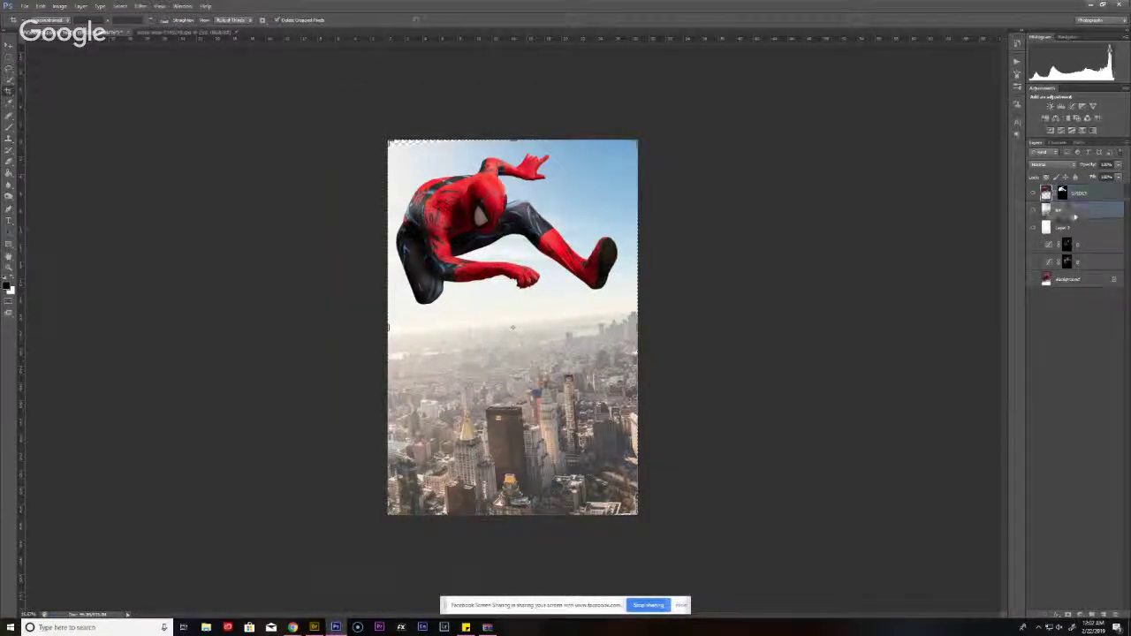
- Scale the city background layer up to about 115% and shift it down slightly so it fills the portrait canvas
{"action": "key", "text": "ctrl+t"}
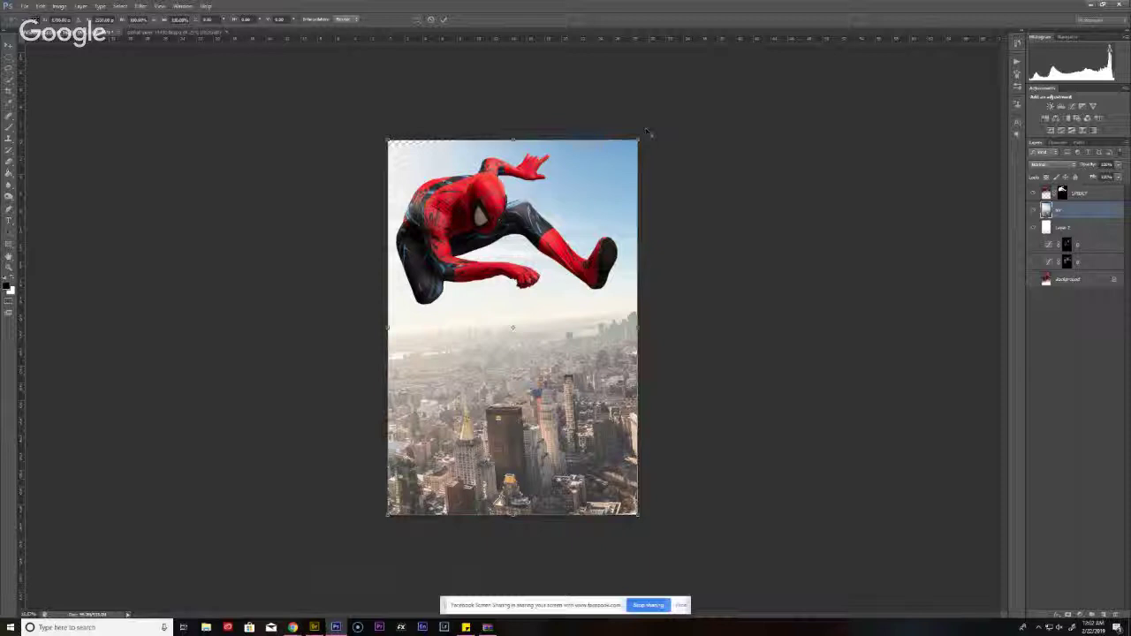
{"action": "left_click_drag", "start_coordinate": [646, 130], "coordinate": [657, 109]}
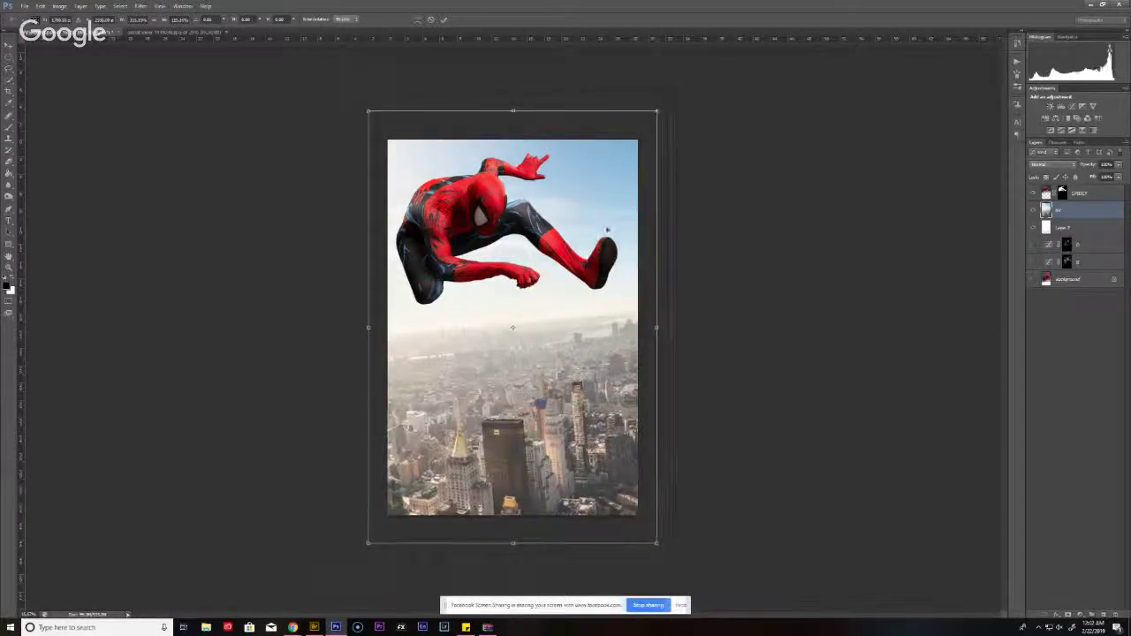
{"action": "left_click_drag", "start_coordinate": [591, 305], "coordinate": [593, 320]}
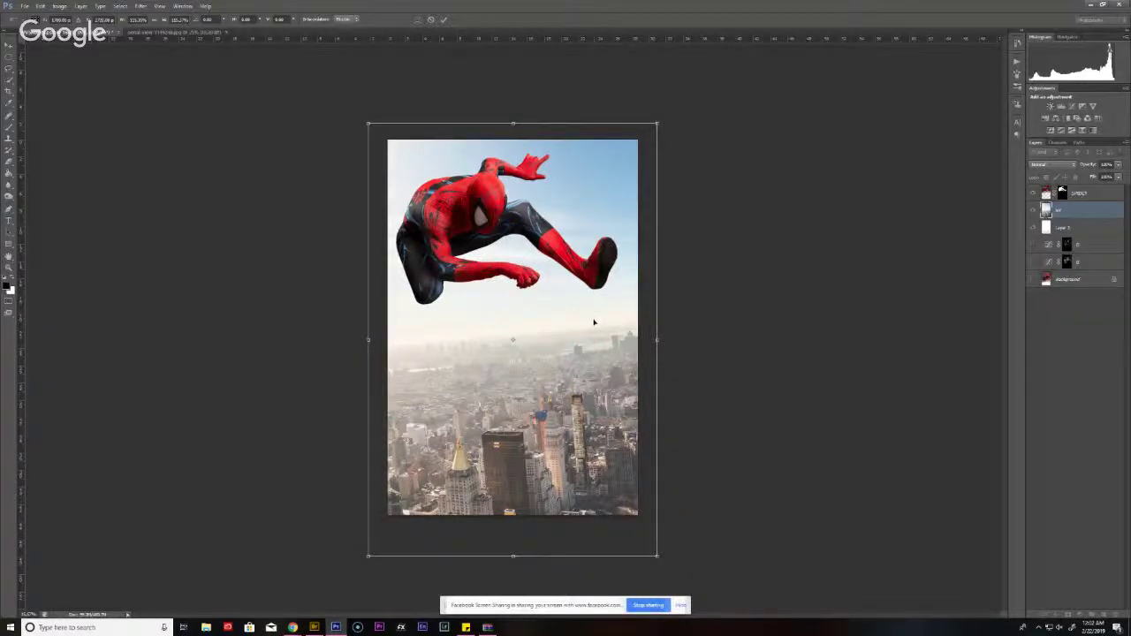
{"action": "key", "text": "c"}
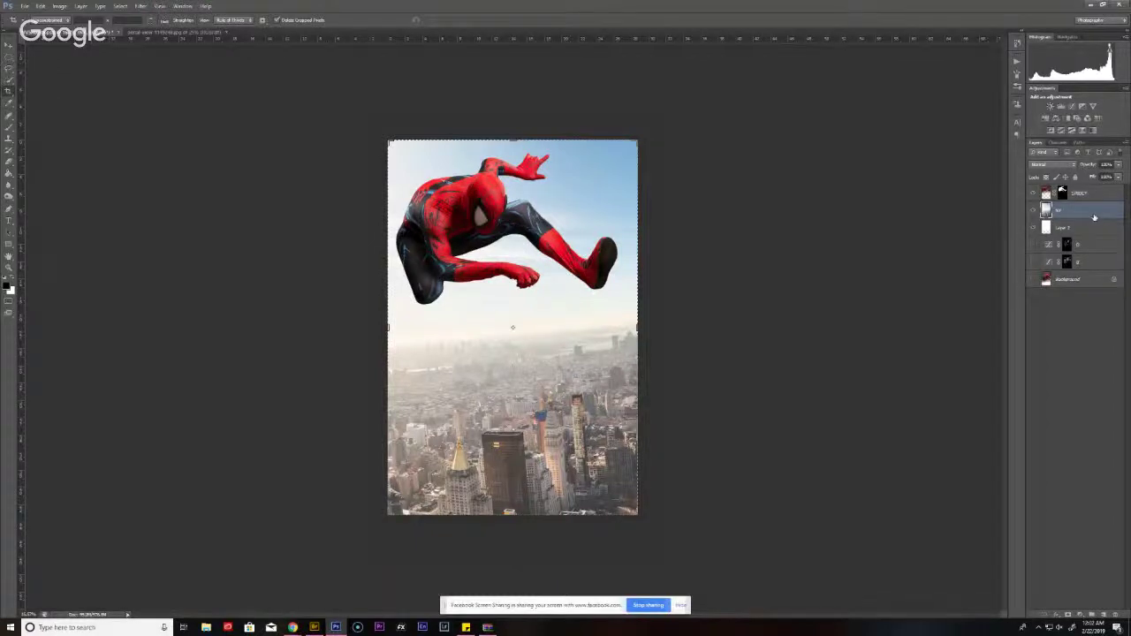
- Convert the city background layer to a smart object and open it in the Analog Efex Pro 2 filter
{"action": "right_click", "coordinate": [1094, 218]}
{"action": "left_click", "coordinate": [1058, 263]}
{"action": "left_click", "coordinate": [139, 7]}
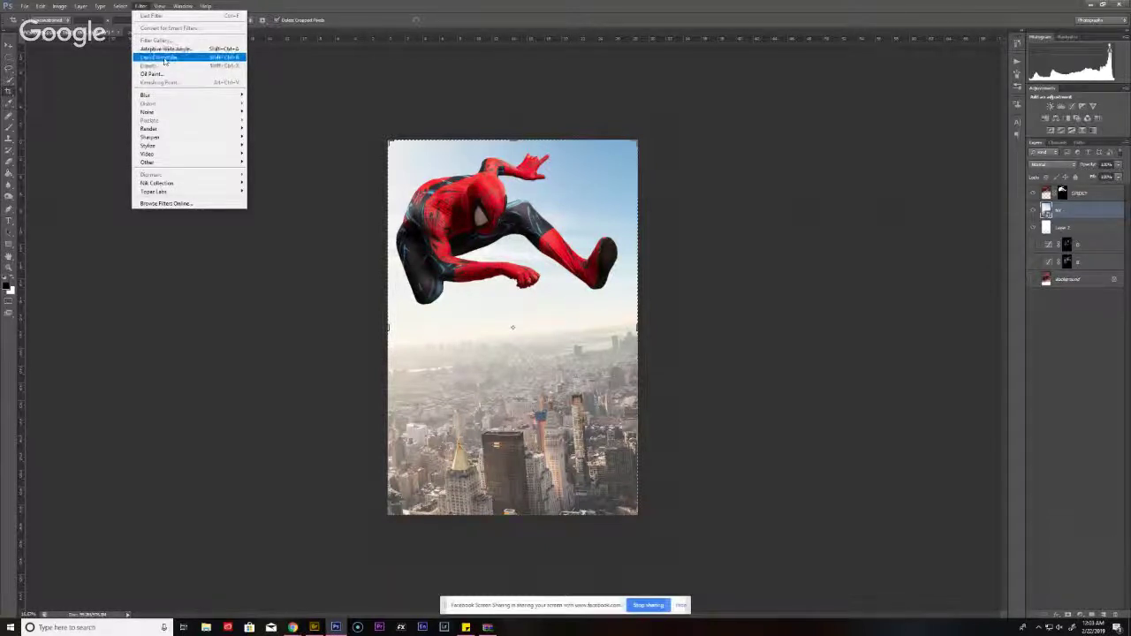
{"action": "mouse_move", "coordinate": [180, 184]}
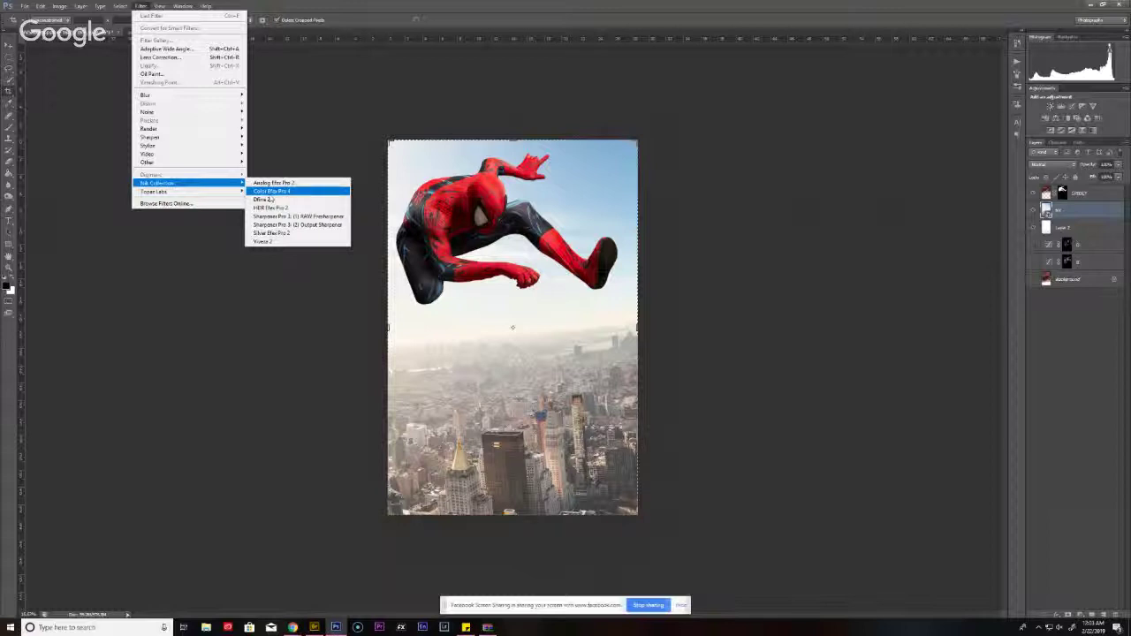
{"action": "left_click", "coordinate": [270, 191]}
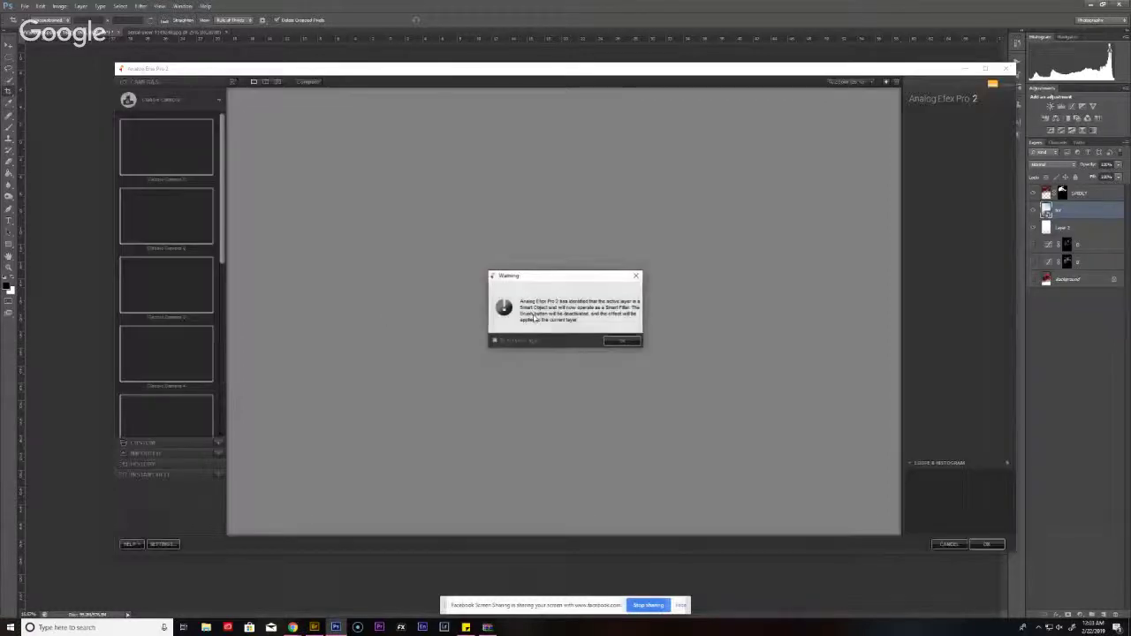
{"action": "left_click", "coordinate": [619, 342]}
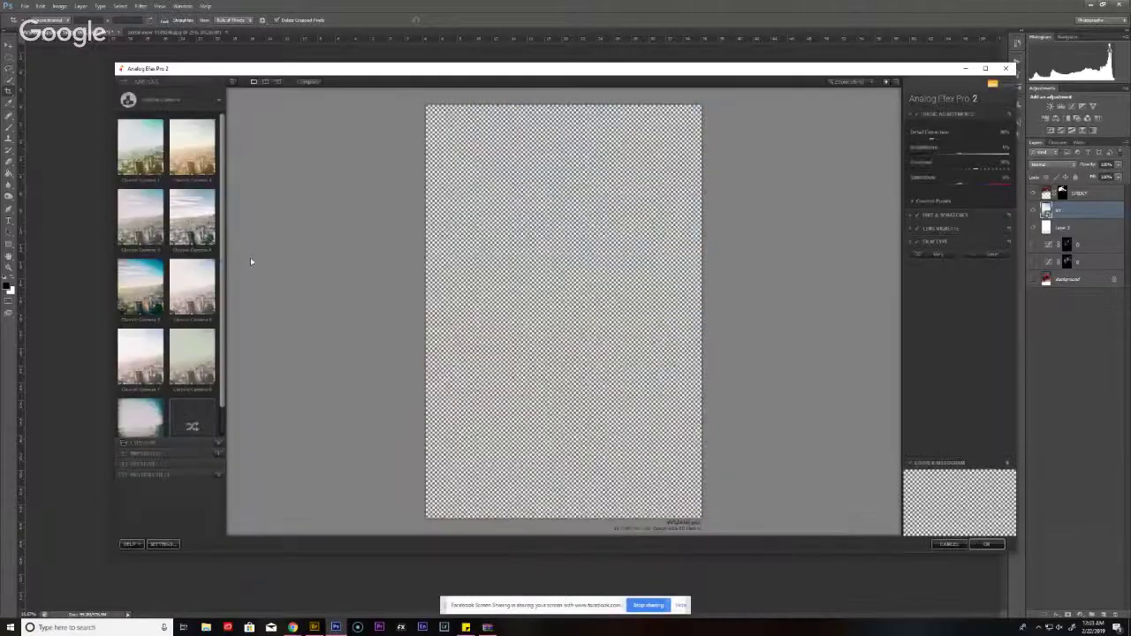
- Apply the Bokeh tool to the city background, moving its focus area to the lower-right corner and shrinking it so the whole city blurs
{"action": "left_click", "coordinate": [218, 102]}
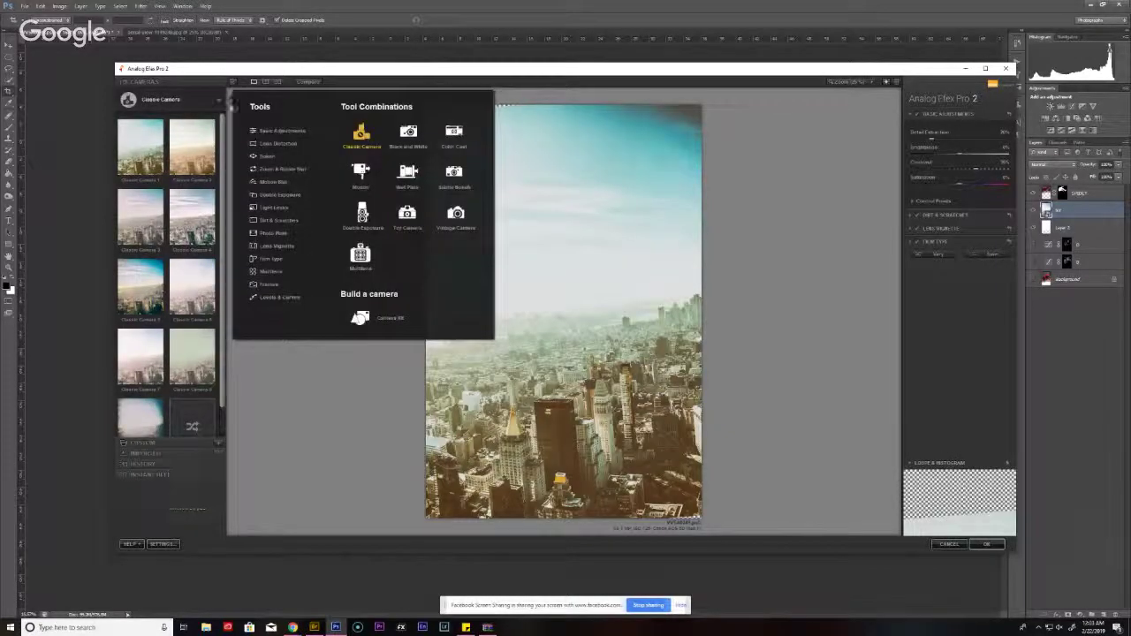
{"action": "left_click", "coordinate": [269, 155]}
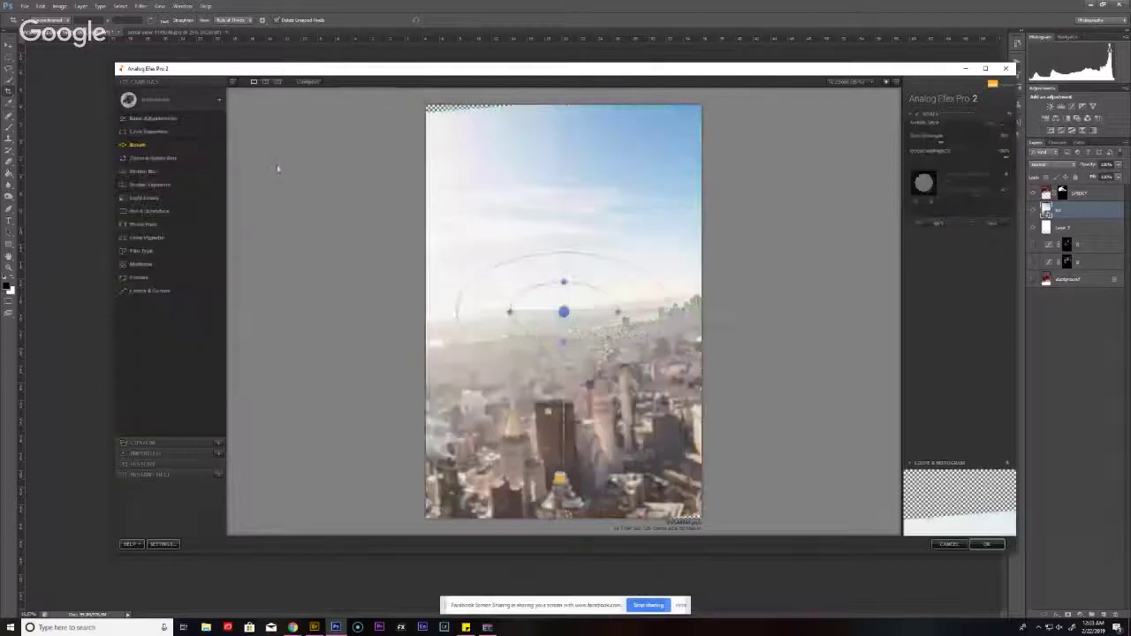
{"action": "left_click_drag", "start_coordinate": [564, 311], "coordinate": [727, 597]}
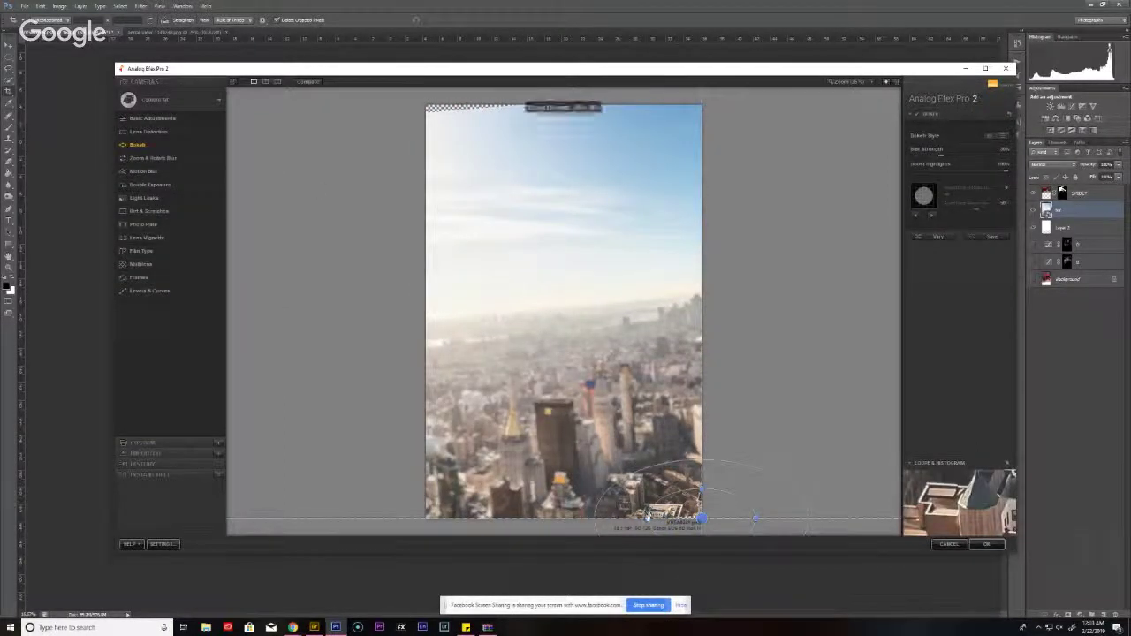
{"action": "left_click_drag", "start_coordinate": [647, 517], "coordinate": [666, 528]}
{"action": "left_click_drag", "start_coordinate": [702, 490], "coordinate": [709, 527]}
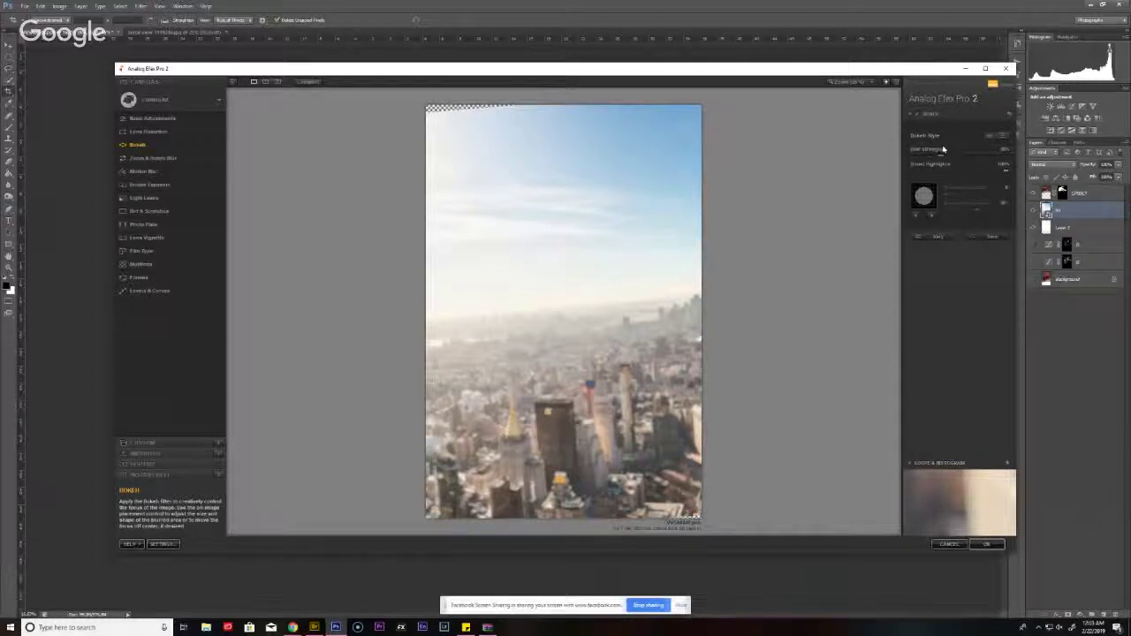
{"action": "left_click", "coordinate": [987, 545]}
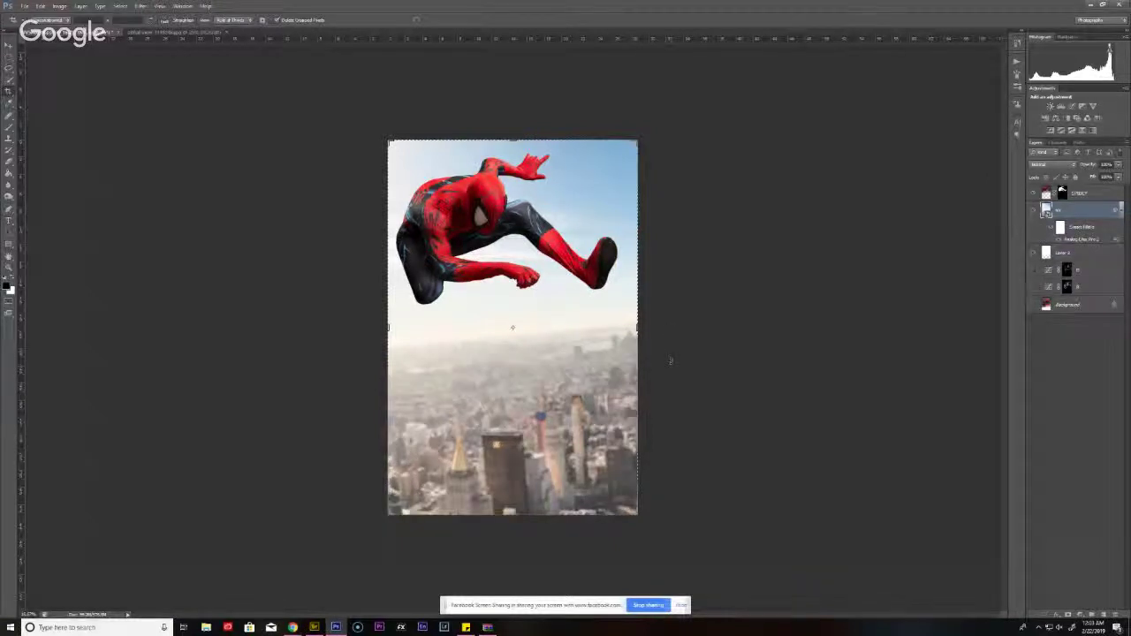
- Compare the city background with and without the Bokeh blur by undoing and redoing the filter
{"action": "left_click", "coordinate": [10, 46]}
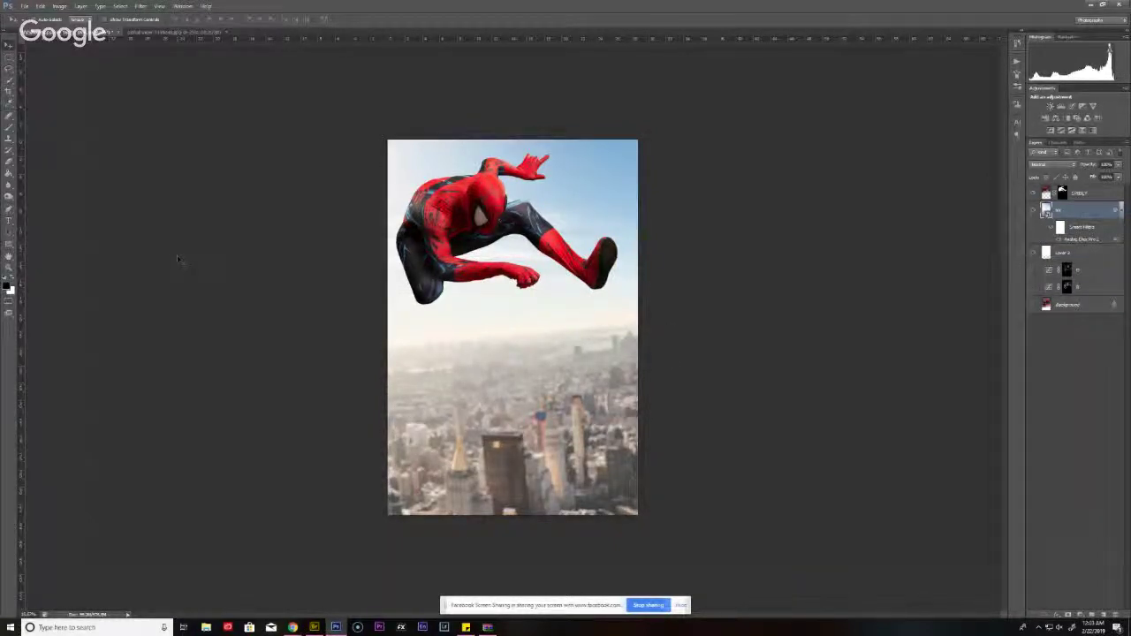
{"action": "key", "text": "ctrl+z"}
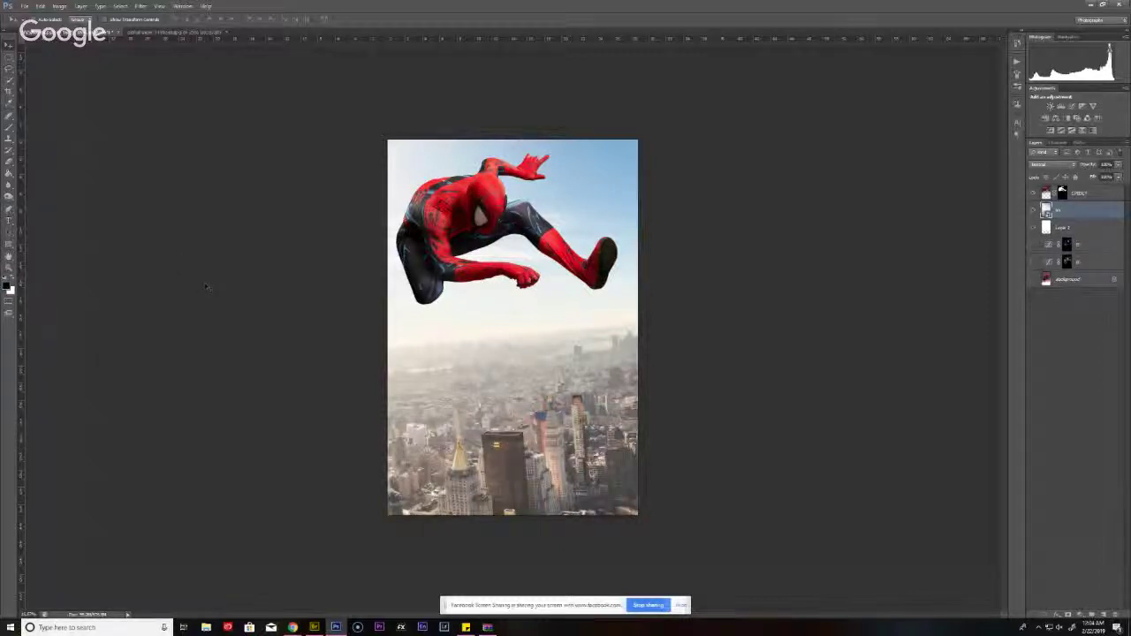
{"action": "key", "text": "ctrl+z"}
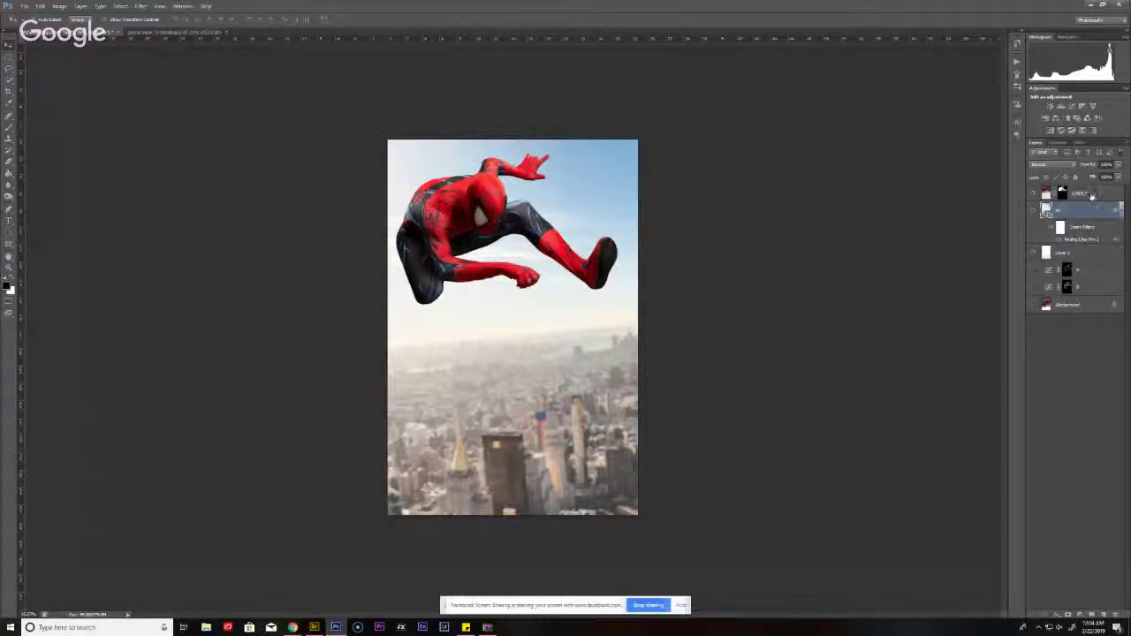
- Add a new named layer above the Spider-Man layer and fill it with 50% Gray
{"action": "left_click", "coordinate": [1096, 198]}
{"action": "left_click", "coordinate": [1063, 192]}
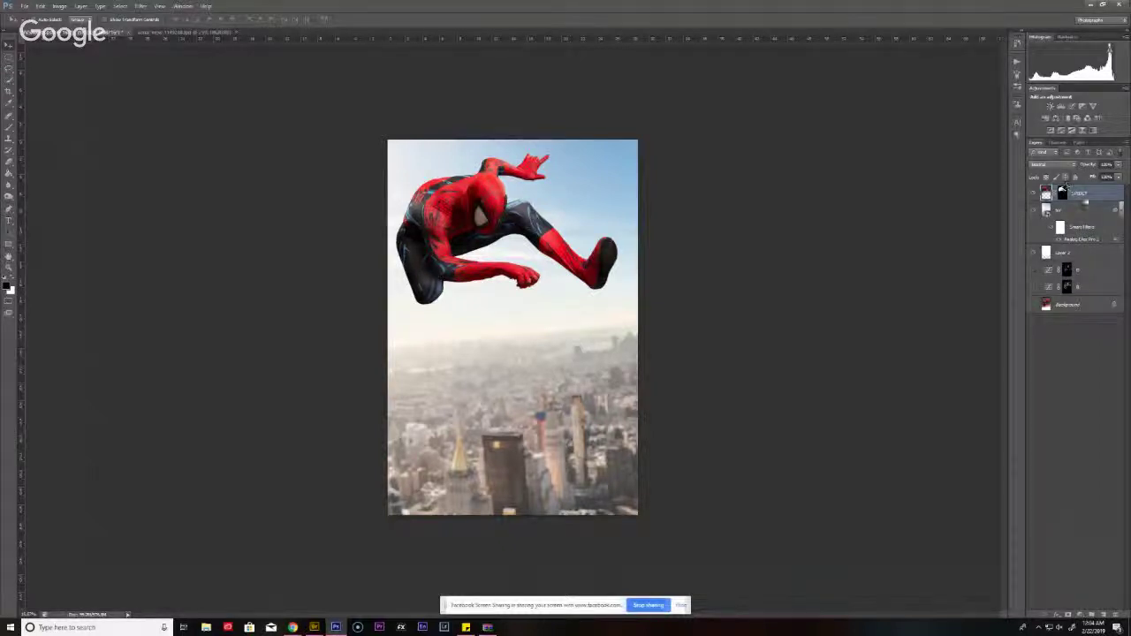
{"action": "key", "text": "ctrl+shift+n"}
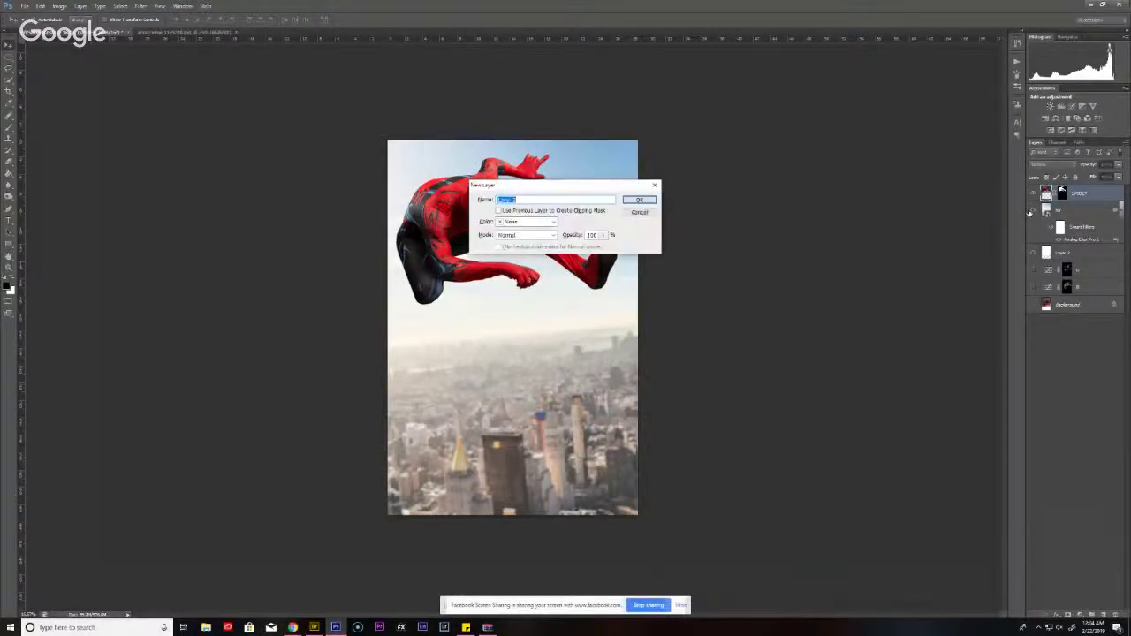
{"action": "type", "text": "glow"}
{"action": "key", "text": "Return"}
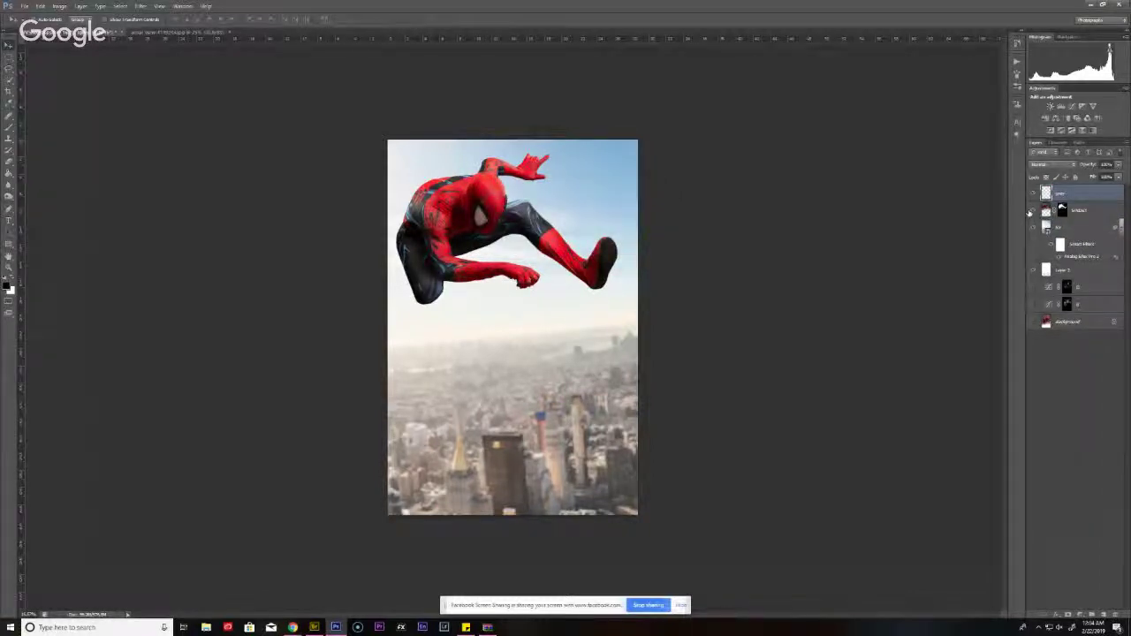
{"action": "key", "text": "shift+F5"}
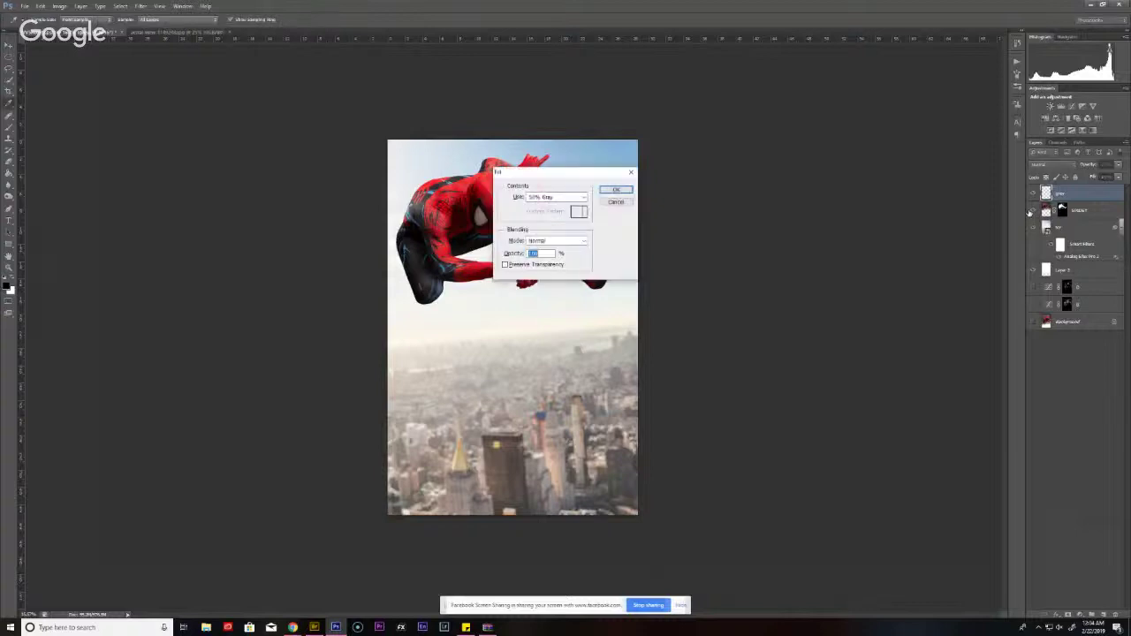
{"action": "key", "text": "Return"}
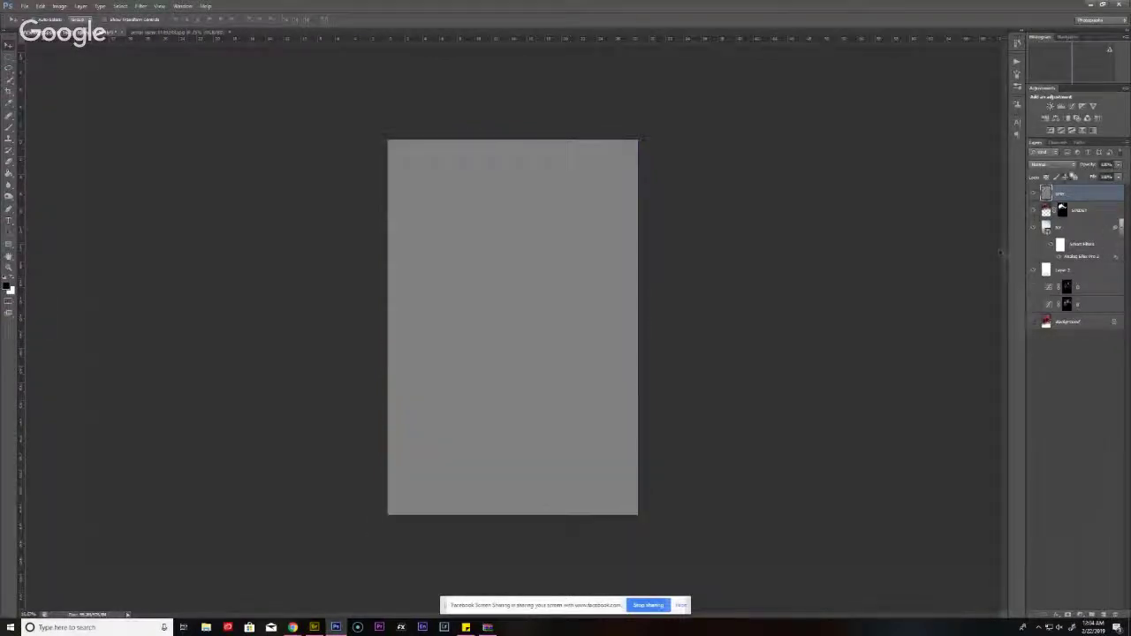
- Set the gray layer's blend mode to Luminosity and add a Hue/Saturation adjustment above it with Saturation at +100
{"action": "left_click", "coordinate": [1052, 165]}
{"action": "left_click", "coordinate": [1052, 394]}
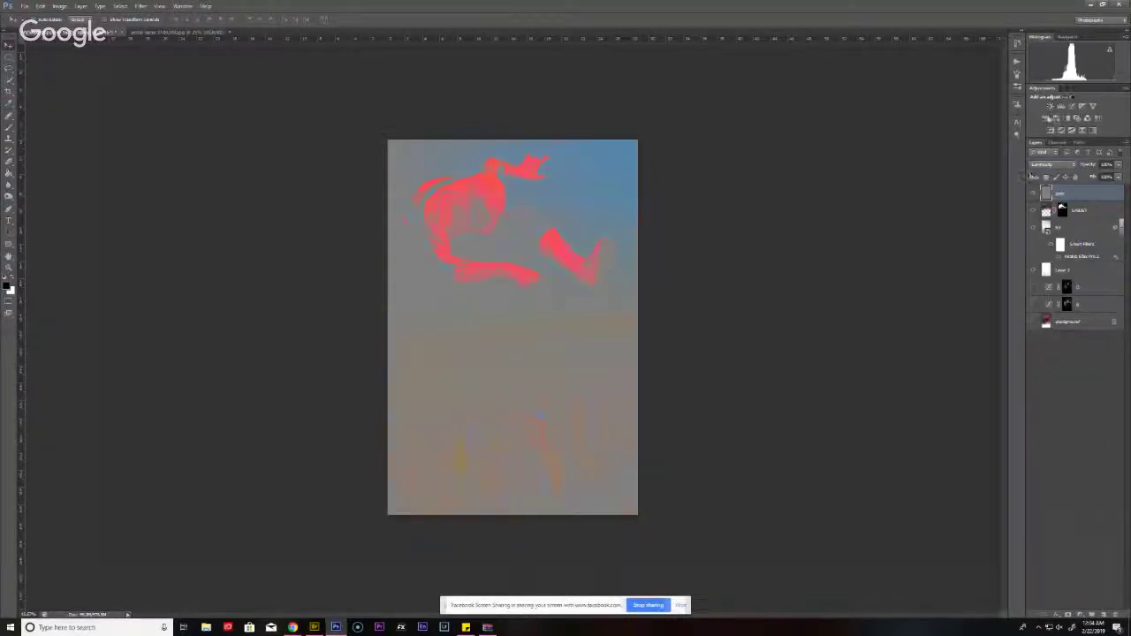
{"action": "left_click", "coordinate": [1046, 119]}
{"action": "left_click_drag", "start_coordinate": [868, 146], "coordinate": [981, 152]}
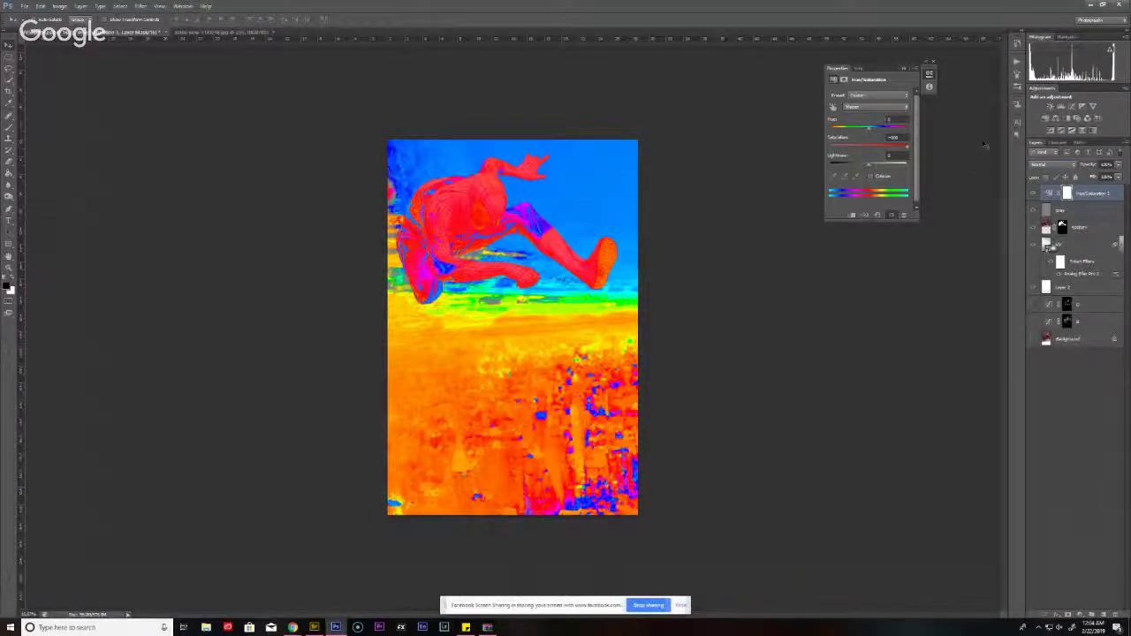
- Add a Selective Color adjustment clipped to the Spider-Man layer and lower Magenta in the Reds
{"action": "left_click", "coordinate": [1094, 227]}
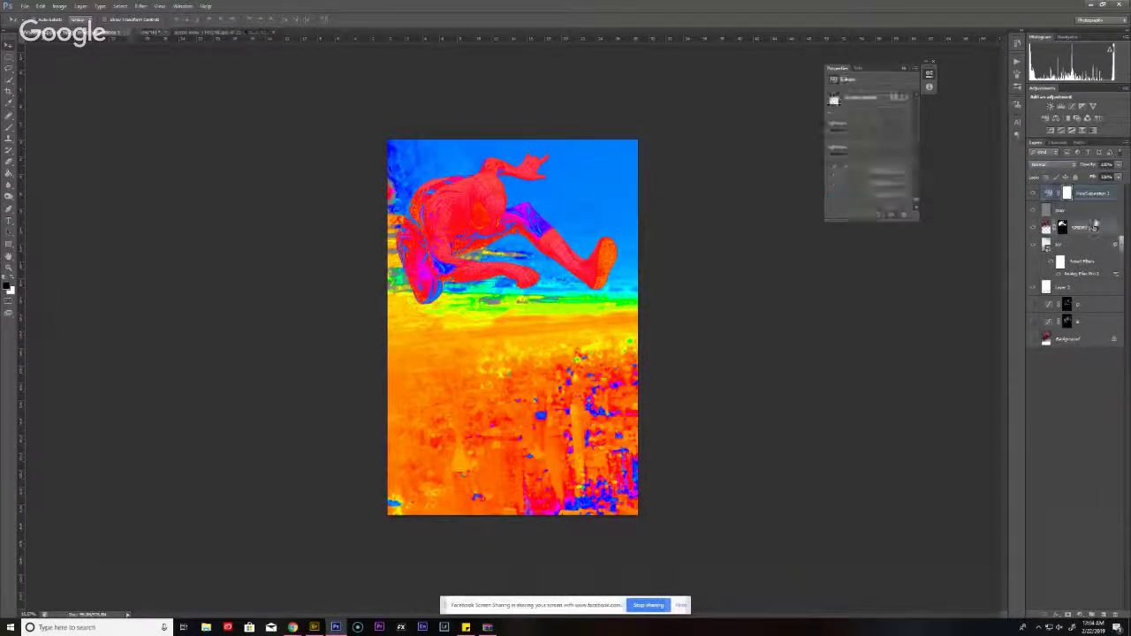
{"action": "left_click", "coordinate": [1086, 130]}
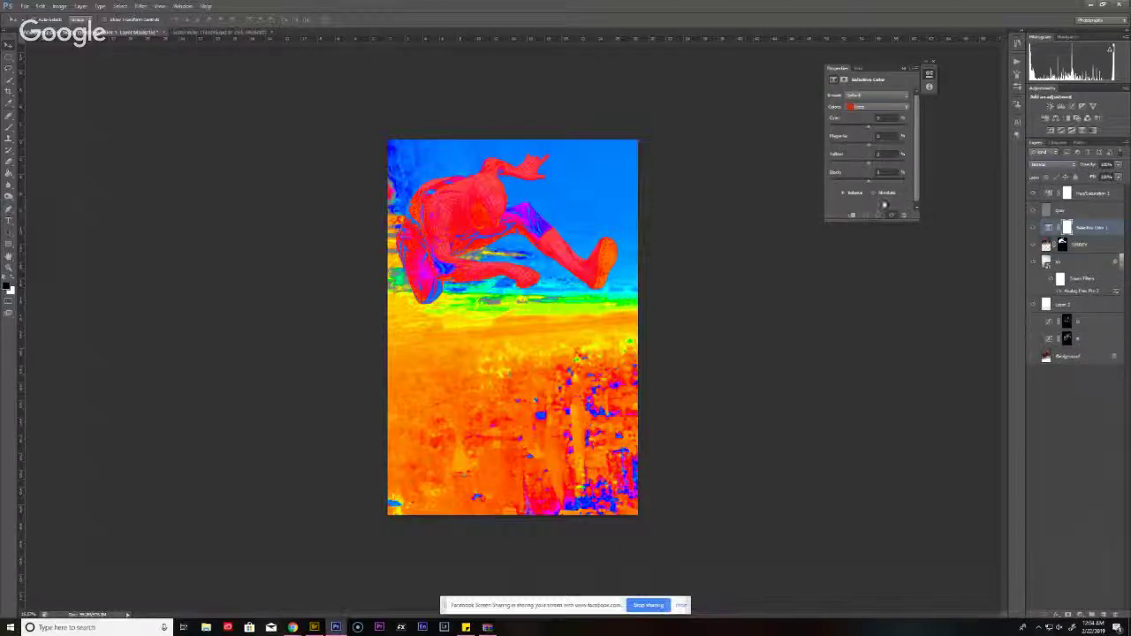
{"action": "left_click_drag", "start_coordinate": [870, 150], "coordinate": [855, 152]}
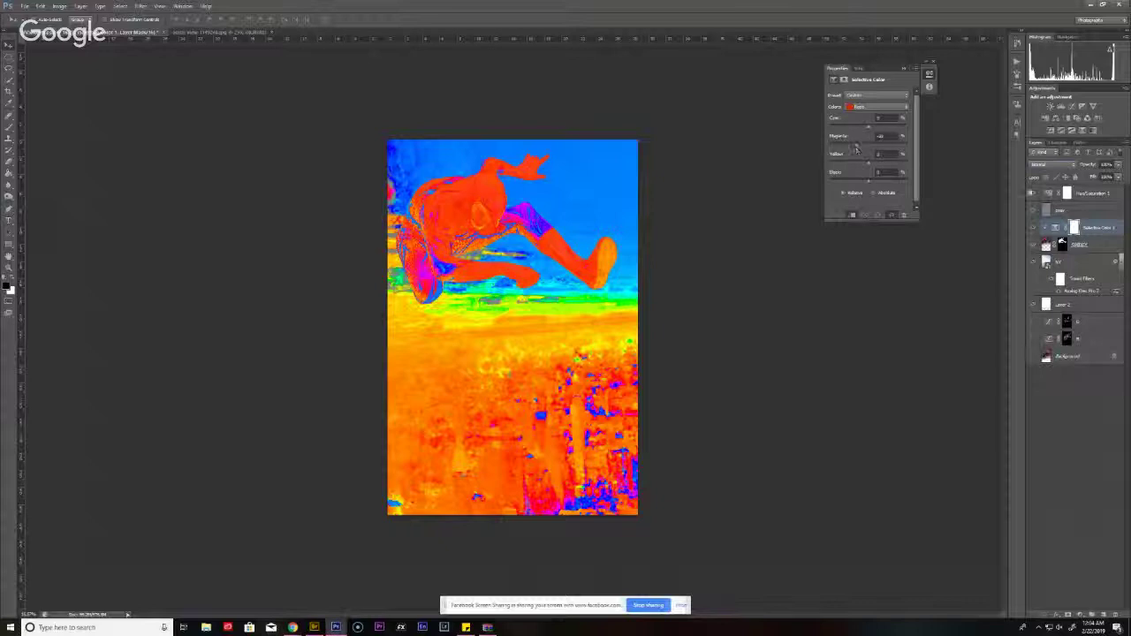
- Hide the Hue/Saturation and gray helper layers, compare Spider-Man with and without the Selective Color adjustment, and show the helpers again
{"action": "left_click_drag", "start_coordinate": [1032, 193], "coordinate": [1033, 210]}
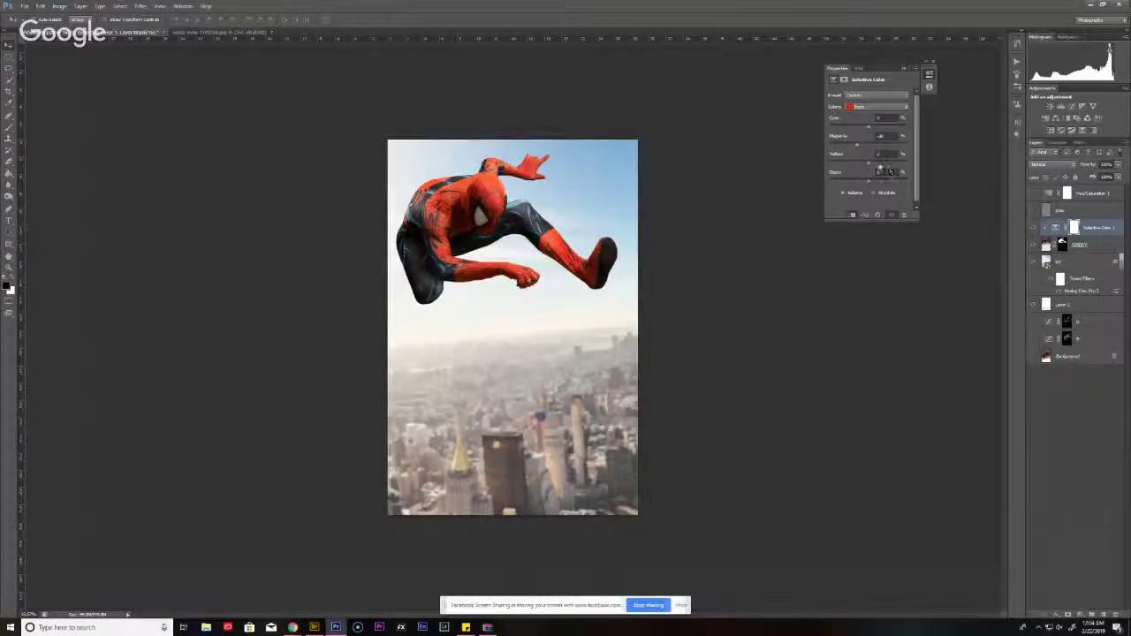
{"action": "left_click", "coordinate": [1033, 228]}
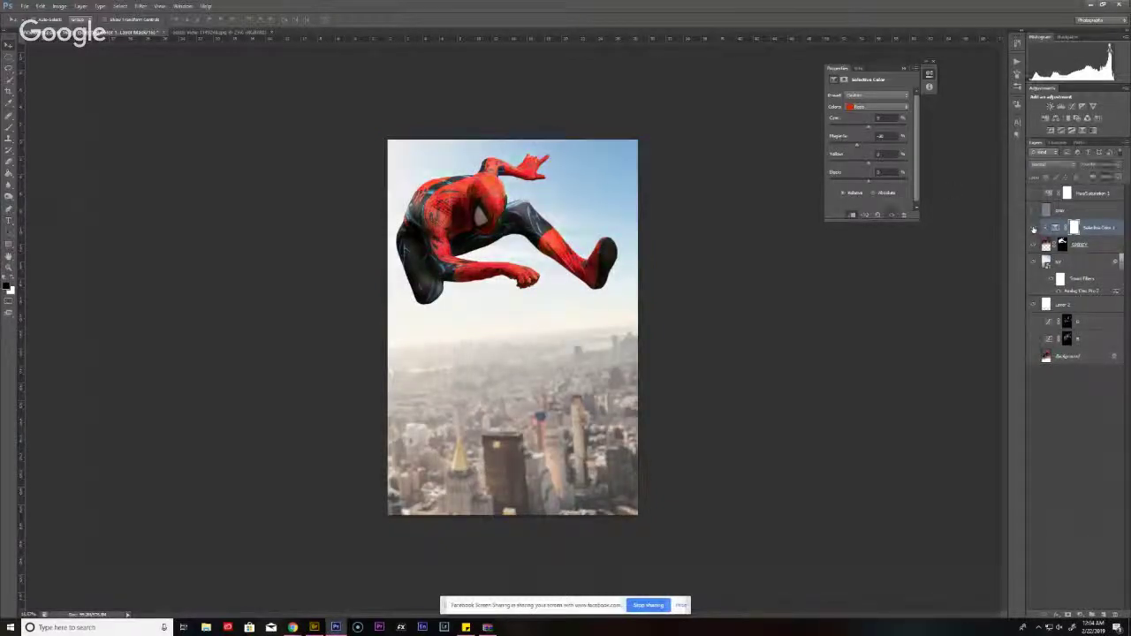
{"action": "left_click", "coordinate": [1033, 228]}
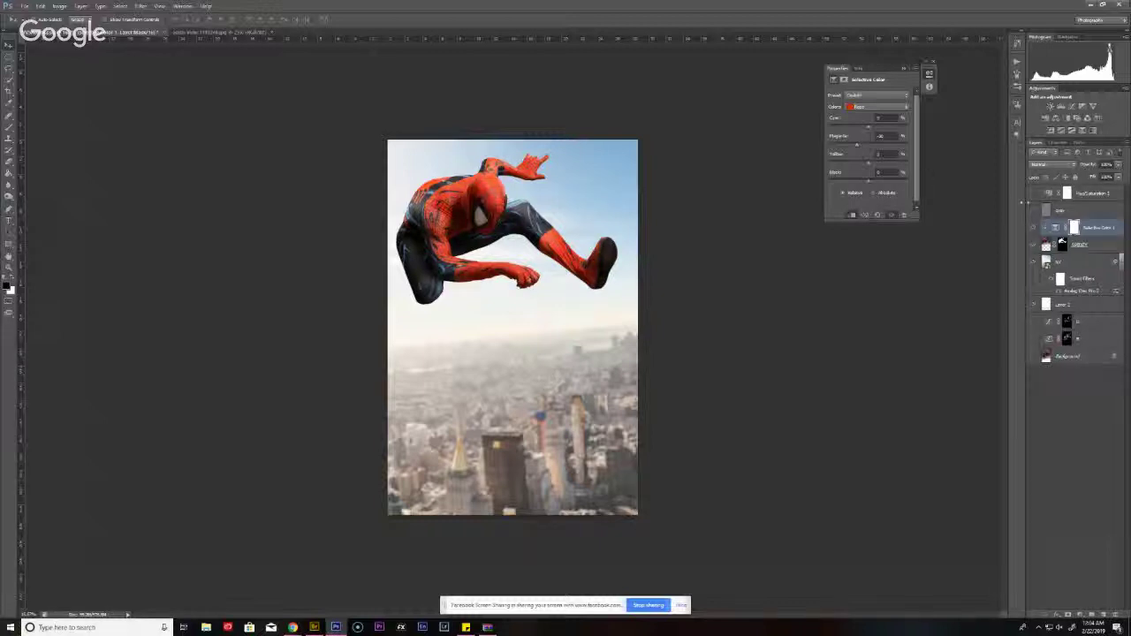
{"action": "left_click", "coordinate": [1034, 193]}
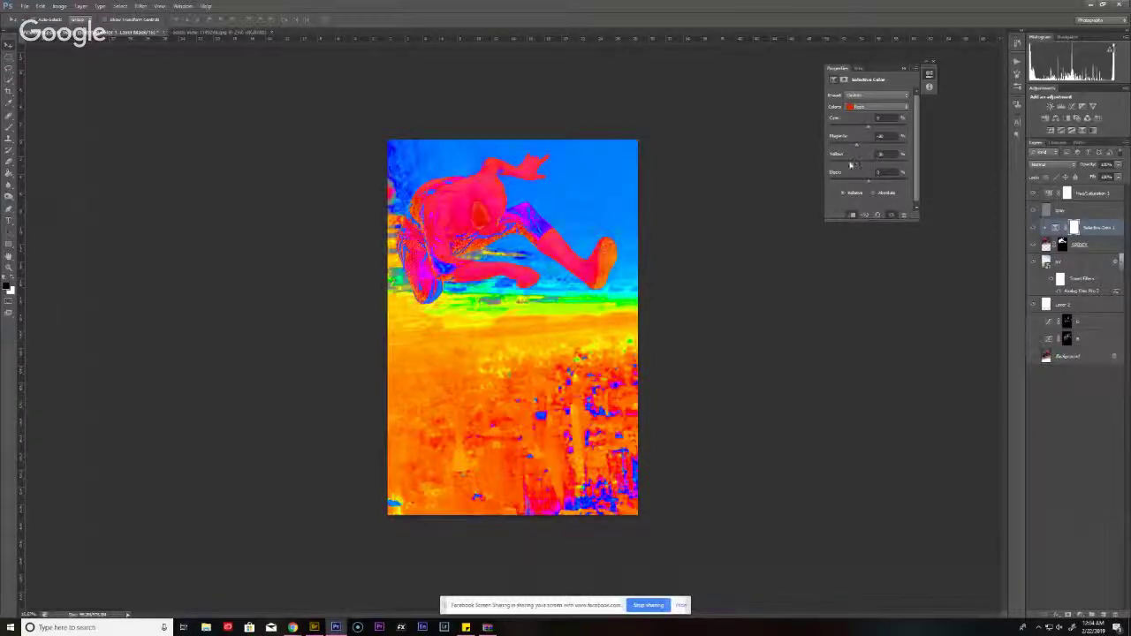
- Fine-tune Yellow, Cyan and Black in the Reds of the Selective Color adjustment, and switch to the Yellows
{"action": "mouse_move", "coordinate": [851, 164]}
{"action": "left_mouse_down"}
{"action": "mouse_move", "coordinate": [887, 168]}
{"action": "mouse_move", "coordinate": [864, 167]}
{"action": "mouse_move", "coordinate": [856, 185]}
{"action": "mouse_move", "coordinate": [883, 185]}
{"action": "mouse_move", "coordinate": [869, 183]}
{"action": "left_mouse_up"}
{"action": "mouse_move", "coordinate": [870, 129]}
{"action": "left_mouse_down"}
{"action": "mouse_move", "coordinate": [853, 130]}
{"action": "mouse_move", "coordinate": [879, 133]}
{"action": "mouse_move", "coordinate": [848, 149]}
{"action": "mouse_move", "coordinate": [868, 150]}
{"action": "mouse_move", "coordinate": [849, 132]}
{"action": "mouse_move", "coordinate": [886, 133]}
{"action": "mouse_move", "coordinate": [842, 167]}
{"action": "mouse_move", "coordinate": [879, 168]}
{"action": "mouse_move", "coordinate": [830, 187]}
{"action": "left_mouse_up"}
{"action": "left_click", "coordinate": [870, 106]}
{"action": "left_click", "coordinate": [866, 117]}
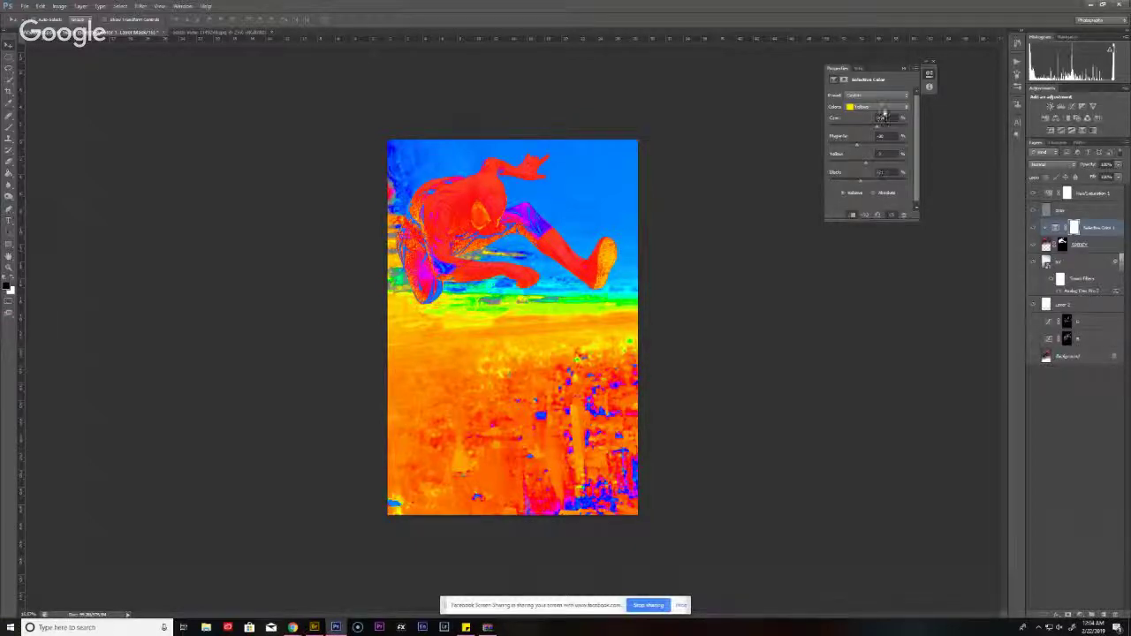
- Lower Yellow in the Neutrals of the Selective Color adjustment
{"action": "left_click", "coordinate": [880, 107]}
{"action": "left_click", "coordinate": [871, 170]}
{"action": "mouse_move", "coordinate": [869, 164]}
{"action": "left_mouse_down"}
{"action": "mouse_move", "coordinate": [857, 165]}
{"action": "mouse_move", "coordinate": [866, 164]}
{"action": "left_mouse_up"}
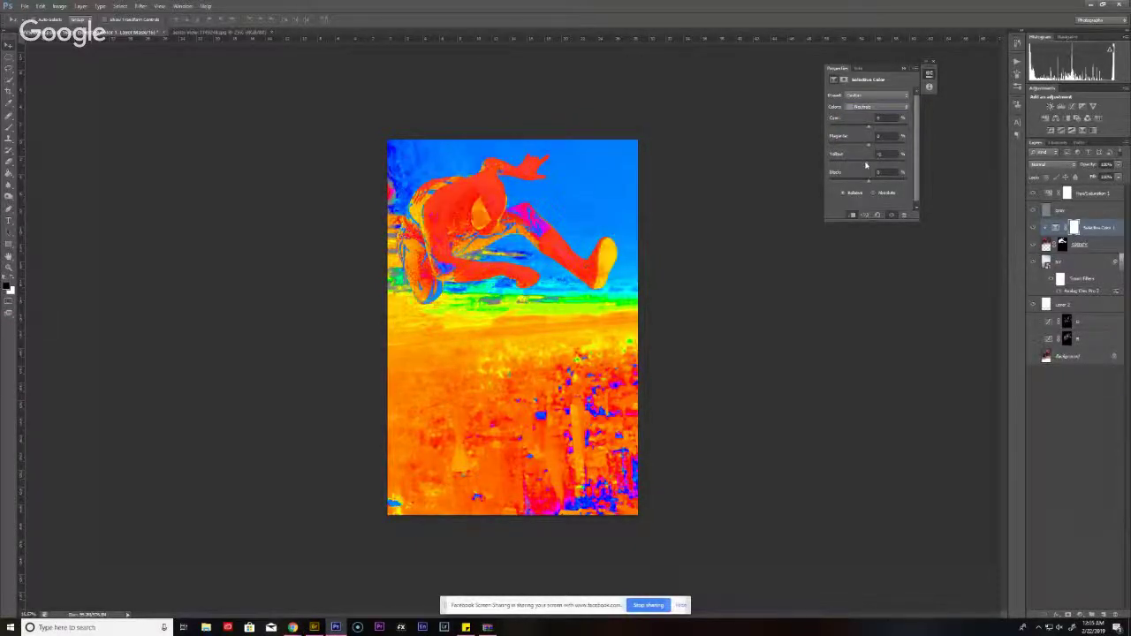
{"action": "left_click", "coordinate": [866, 166]}
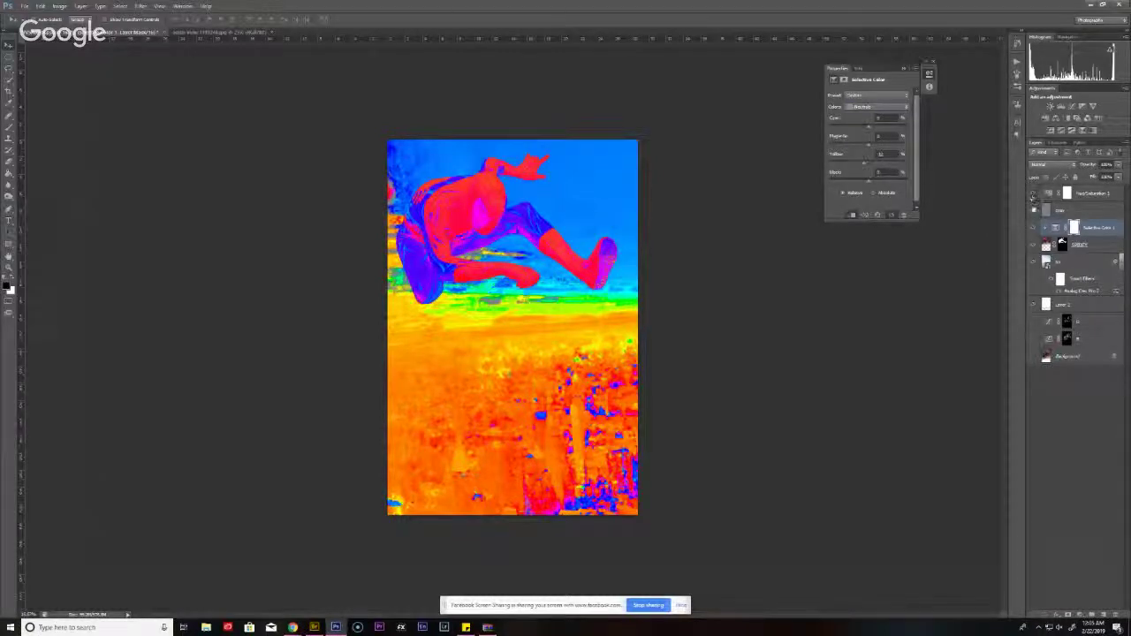
- Hide the gray and Hue/Saturation helper layers and compare Spider-Man with and without the Selective Color adjustment
{"action": "left_click", "coordinate": [1033, 193]}
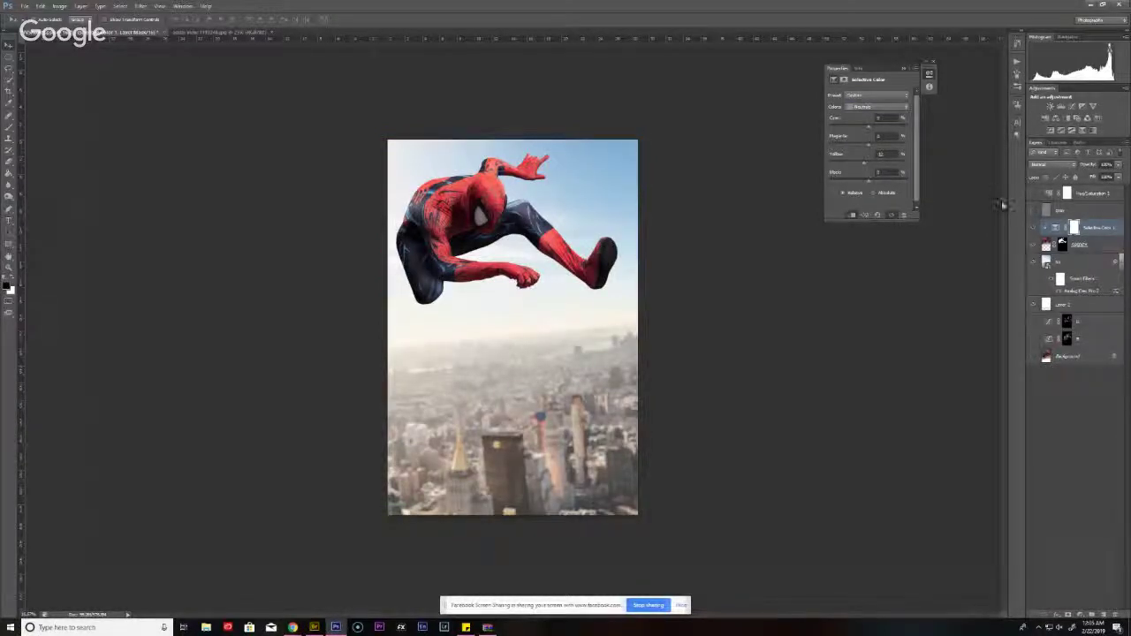
{"action": "left_click", "coordinate": [1033, 228]}
{"action": "left_click", "coordinate": [1033, 228]}
- Raise Cyan and slightly lower Black in the Neutrals, checking the true colors with the helper layers hidden before showing them again
{"action": "left_click_drag", "start_coordinate": [868, 145], "coordinate": [870, 132]}
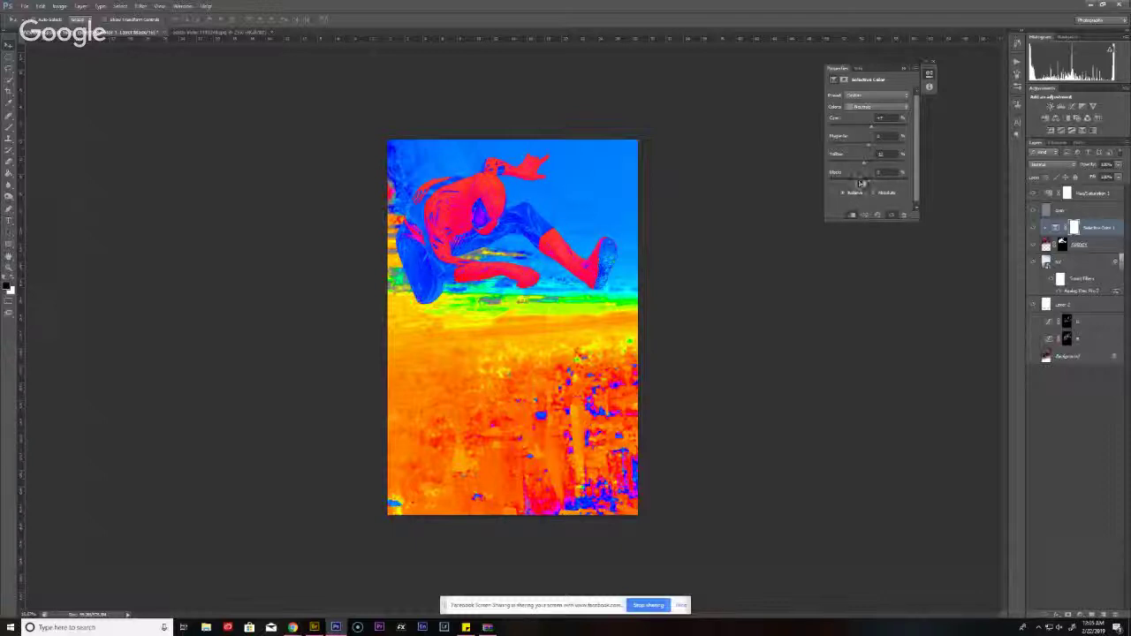
{"action": "left_click_drag", "start_coordinate": [868, 182], "coordinate": [878, 182]}
{"action": "key", "text": "ctrl+z"}
{"action": "left_click", "coordinate": [1033, 193]}
{"action": "left_click_drag", "start_coordinate": [873, 182], "coordinate": [867, 183]}
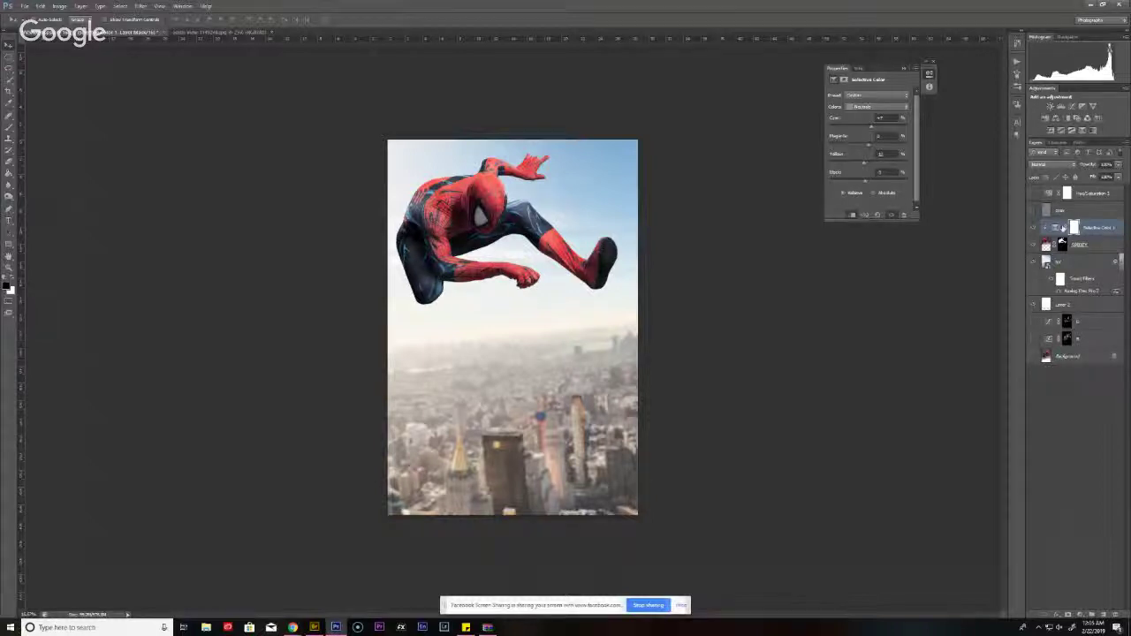
{"action": "left_click", "coordinate": [1033, 210]}
{"action": "left_click", "coordinate": [1033, 192]}
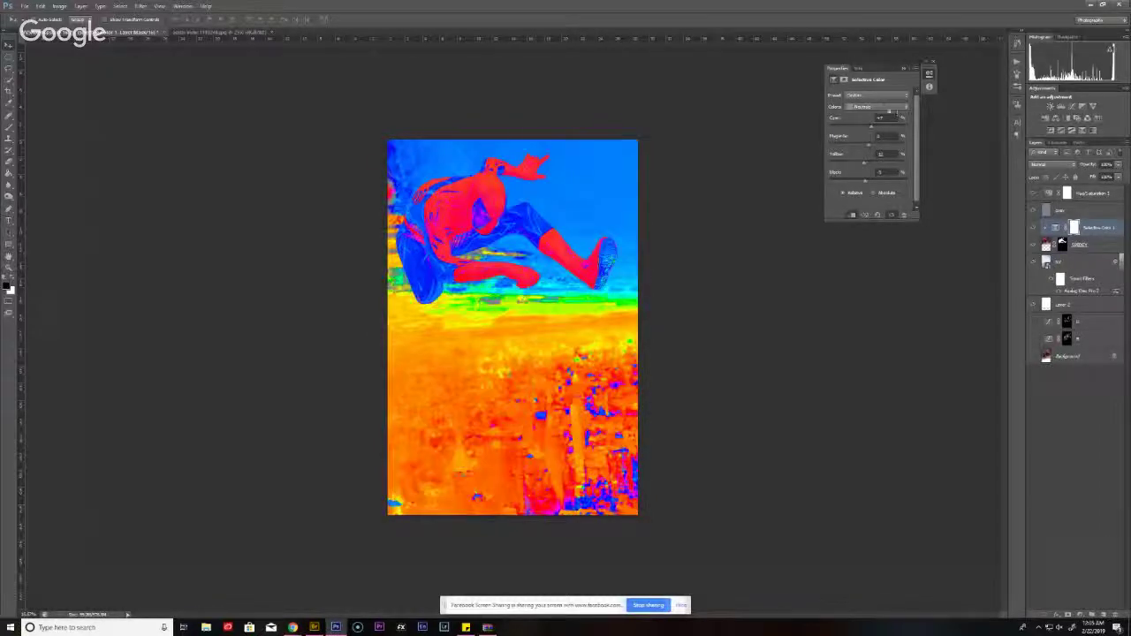
- Raise Cyan in another color range of the Selective Color adjustment and collapse its properties
{"action": "left_click", "coordinate": [889, 107]}
{"action": "left_click", "coordinate": [870, 153]}
{"action": "left_click_drag", "start_coordinate": [869, 128], "coordinate": [893, 128]}
{"action": "left_click", "coordinate": [914, 67]}
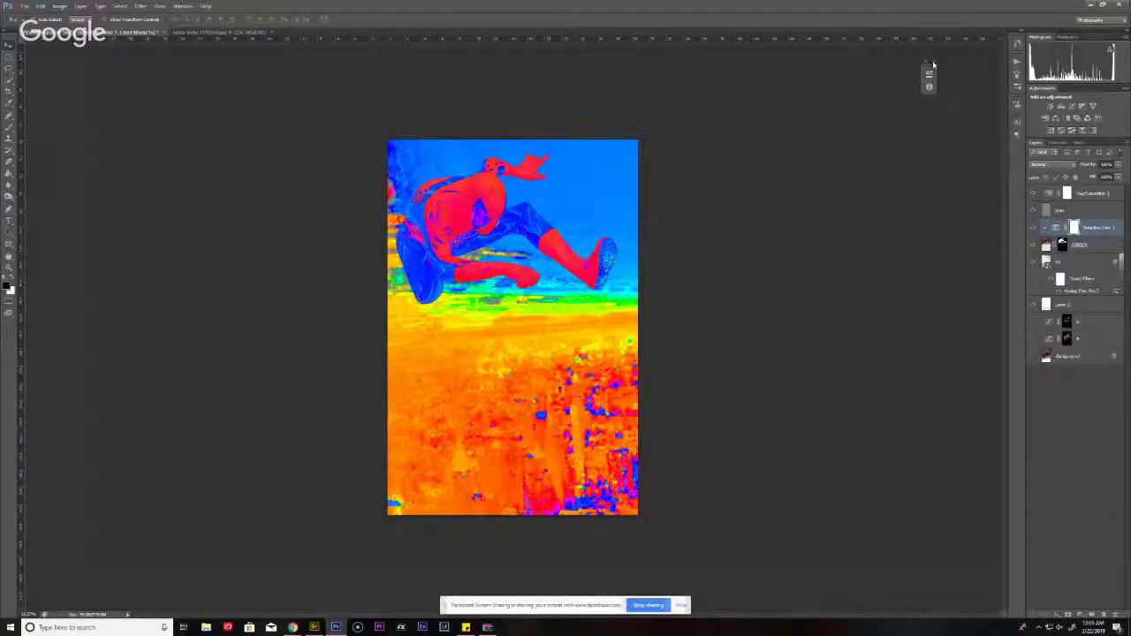
- Hide and delete the Hue/Saturation and gray helper layers above the Selective Color adjustment
{"action": "left_click", "coordinate": [1033, 193]}
{"action": "left_click", "coordinate": [1089, 197], "text": "shift"}
{"action": "key", "text": "Delete"}
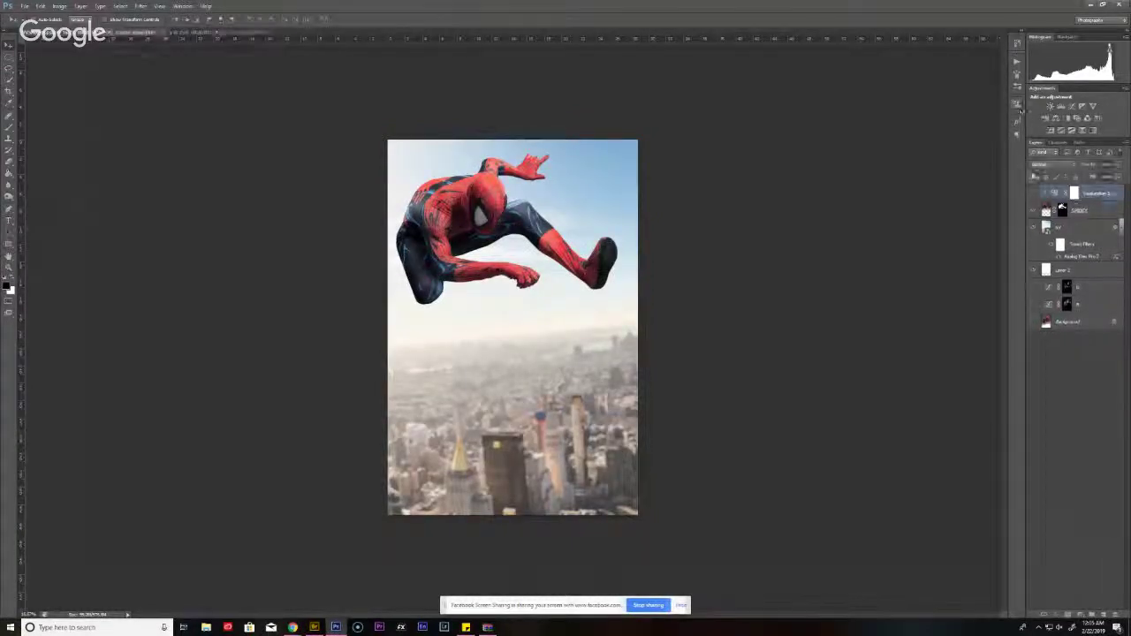
- Compare Spider-Man with and without the clipped Selective Color adjustment, leaving the adjustment visible
{"action": "left_click", "coordinate": [1033, 194]}
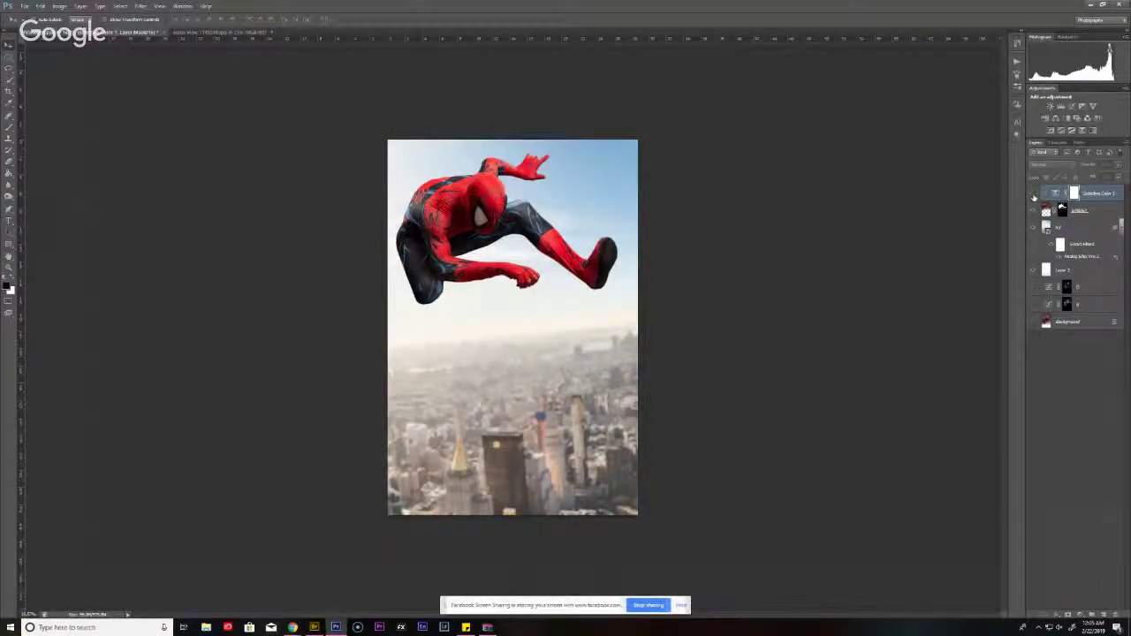
{"action": "left_click", "coordinate": [1034, 198]}
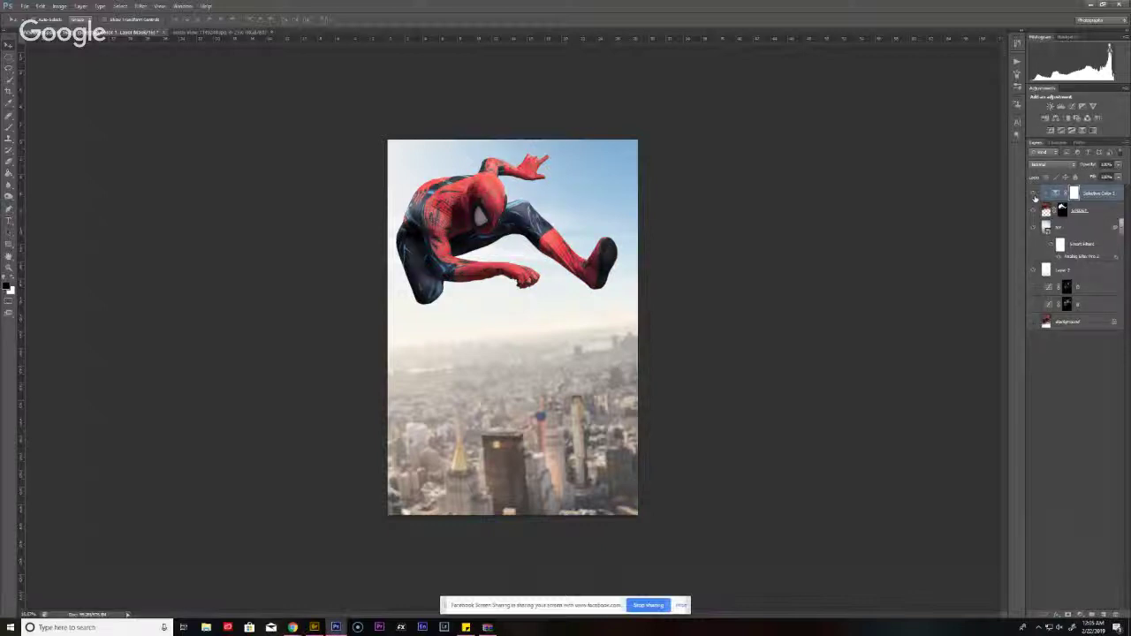
{"action": "left_click", "coordinate": [1035, 199]}
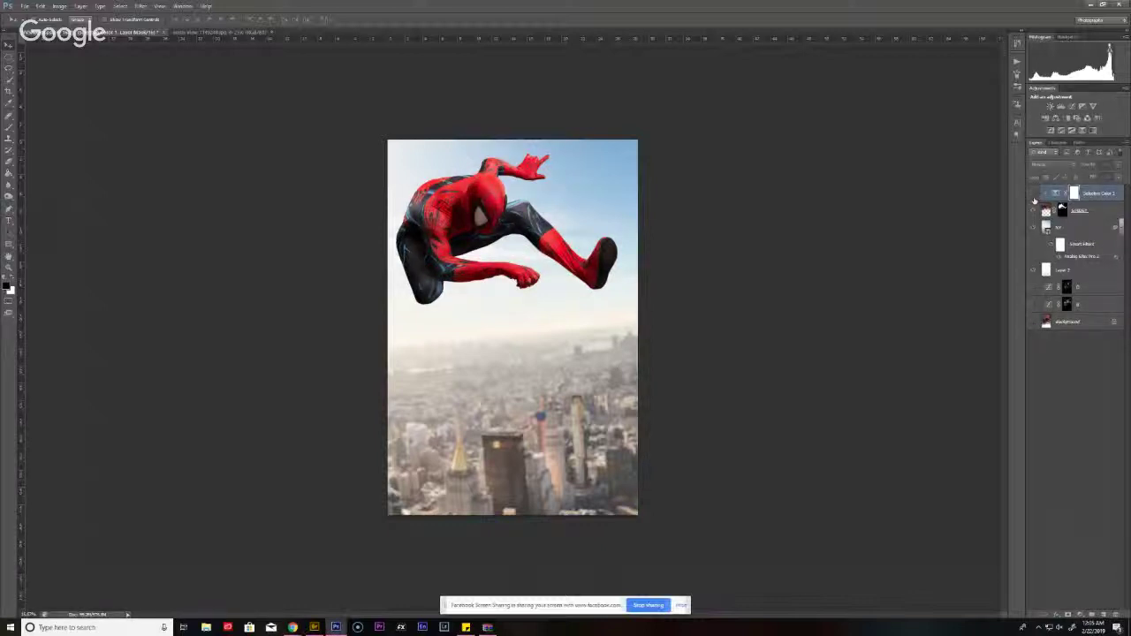
{"action": "left_click", "coordinate": [1035, 198]}
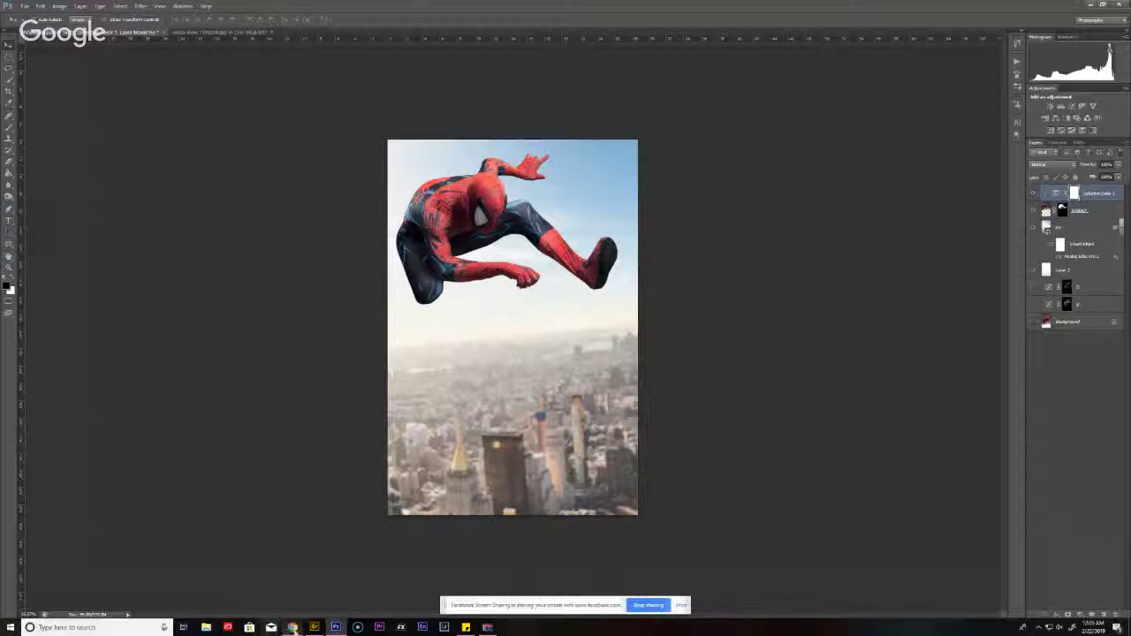
- Switch to Chrome to check the Pinterest reference and the Facebook and YouTube live streams, and return to Photoshop
{"action": "mouse_move", "coordinate": [292, 627]}
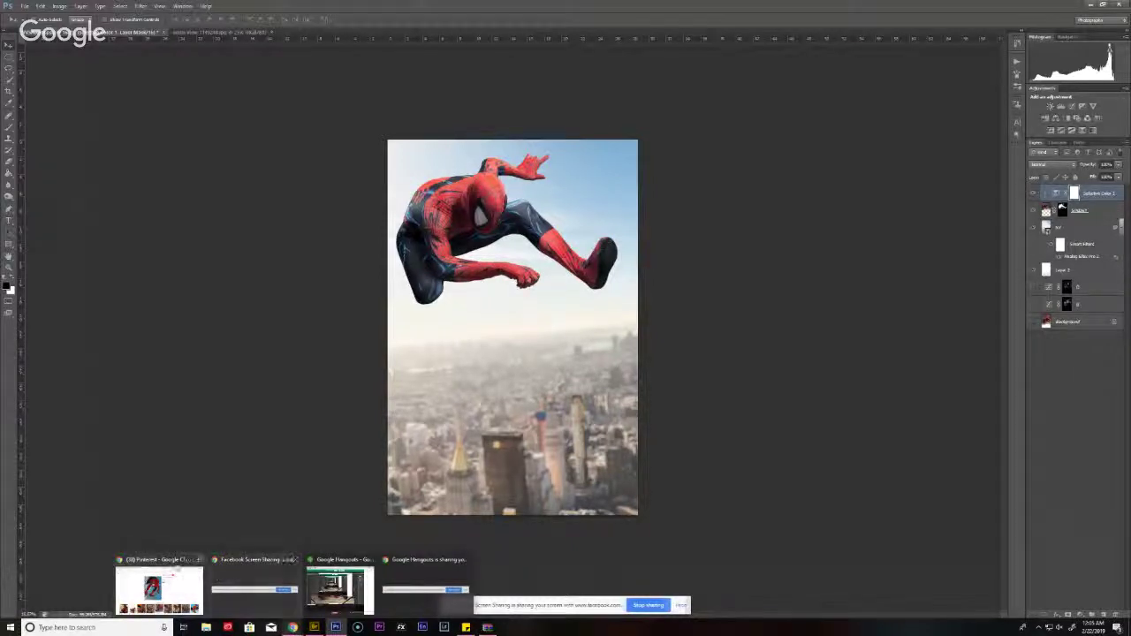
{"action": "left_click", "coordinate": [168, 563]}
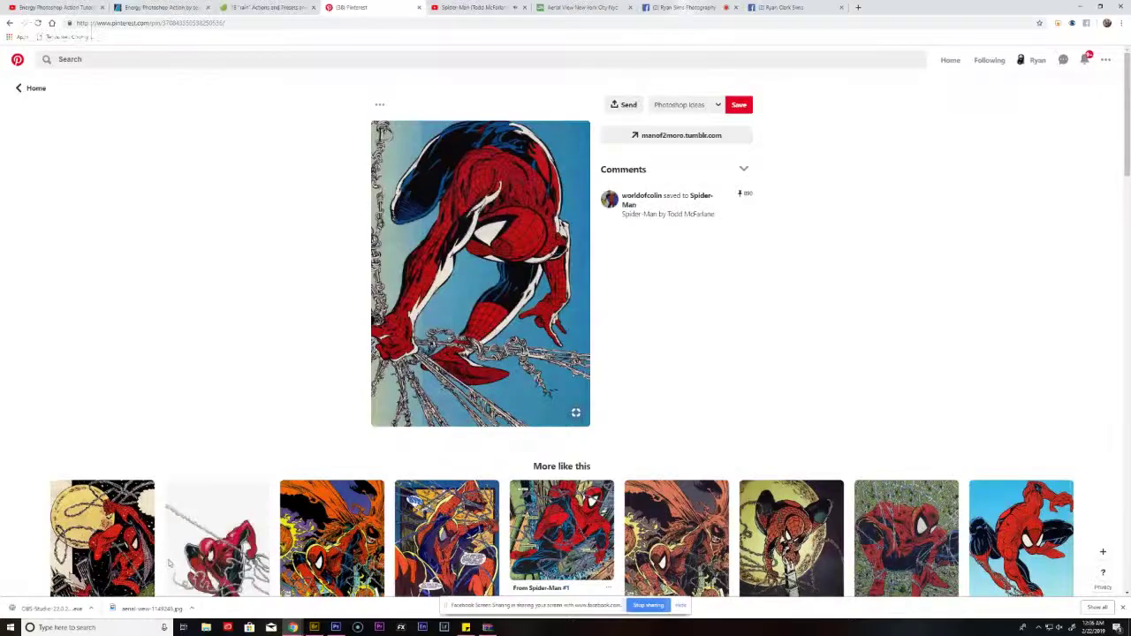
{"action": "left_click", "coordinate": [685, 7]}
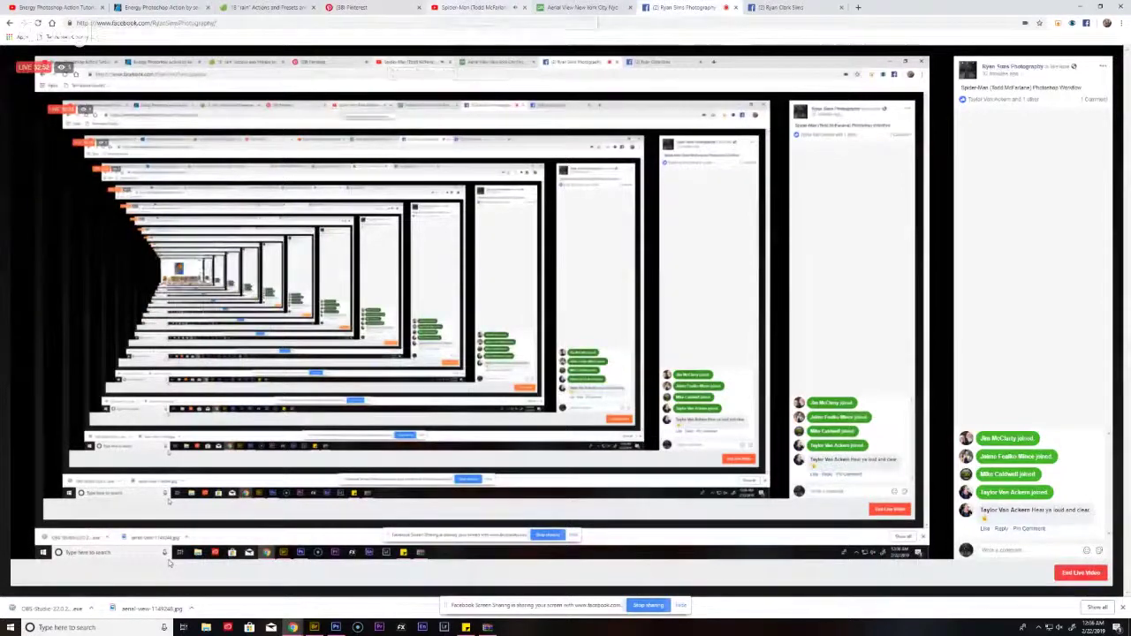
{"action": "key", "text": "ctrl+5"}
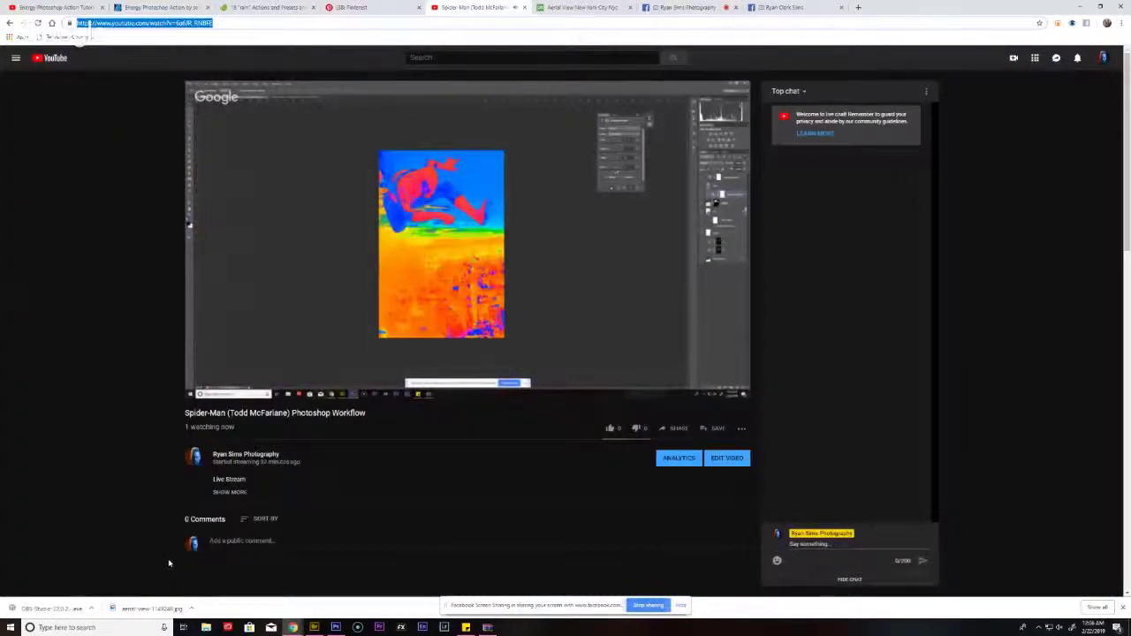
{"action": "key", "text": "ctrl+7"}
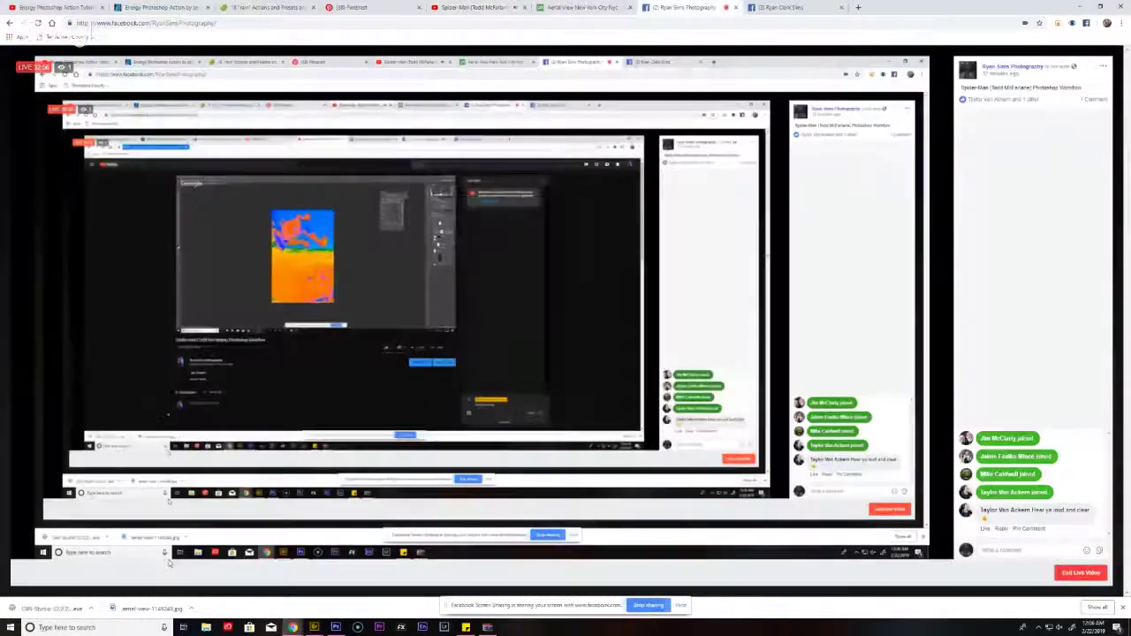
{"action": "key", "text": "ctrl+4"}
{"action": "left_click", "coordinate": [336, 628]}
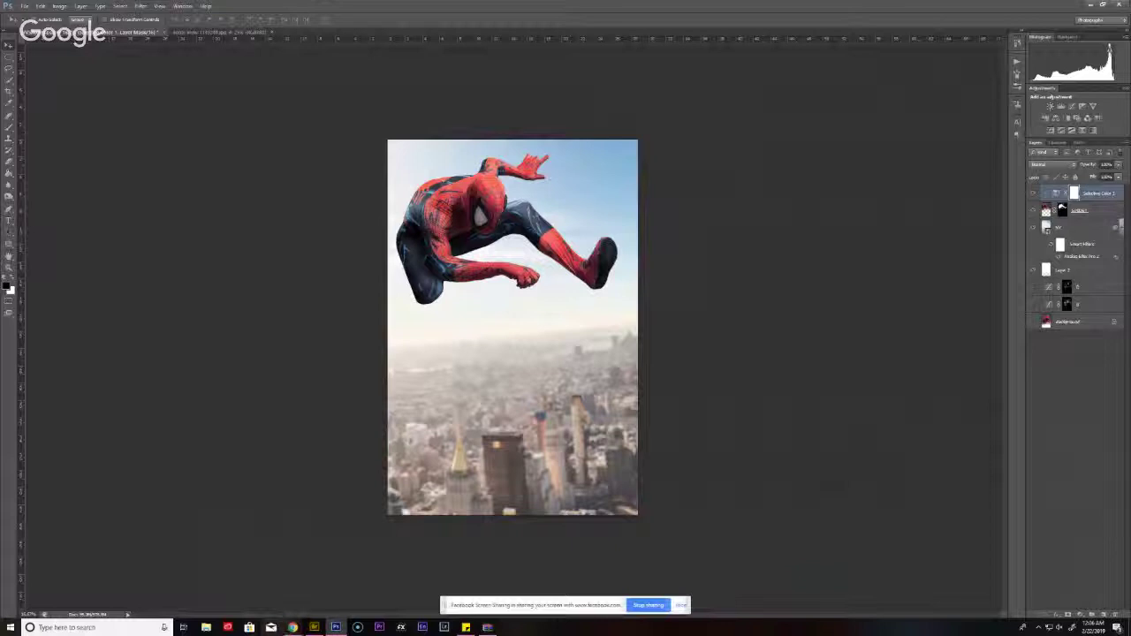
- In File Explorer, open the Hot Glue Gun folder inside Adobe Stock Images > Spider-Webs on the Elements drive
{"action": "key", "text": "super+e"}
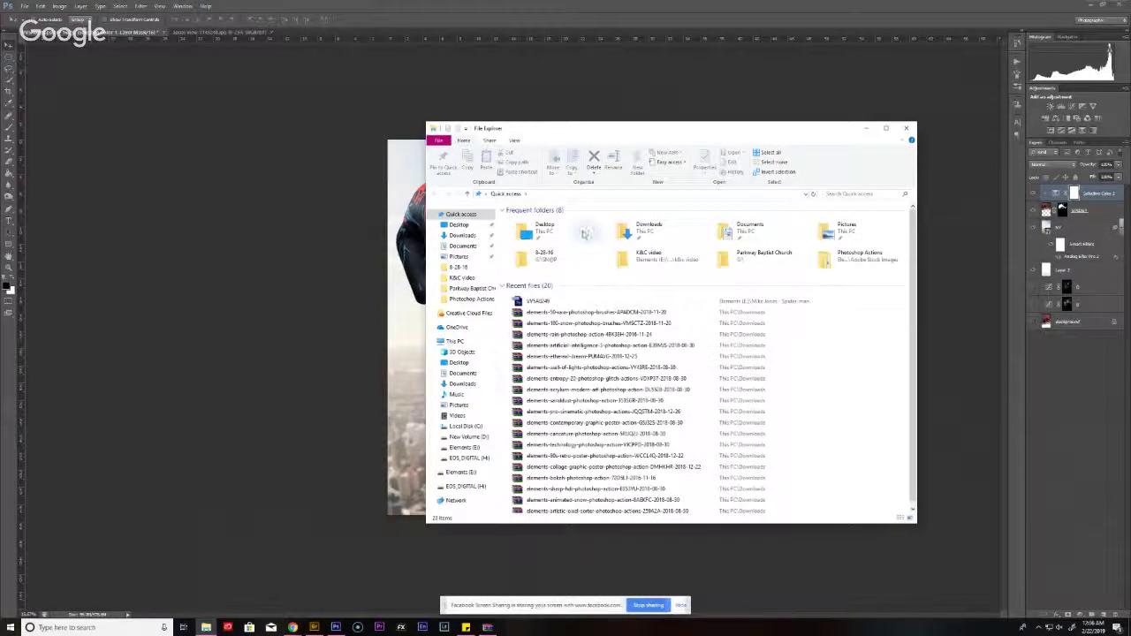
{"action": "left_click", "coordinate": [478, 473]}
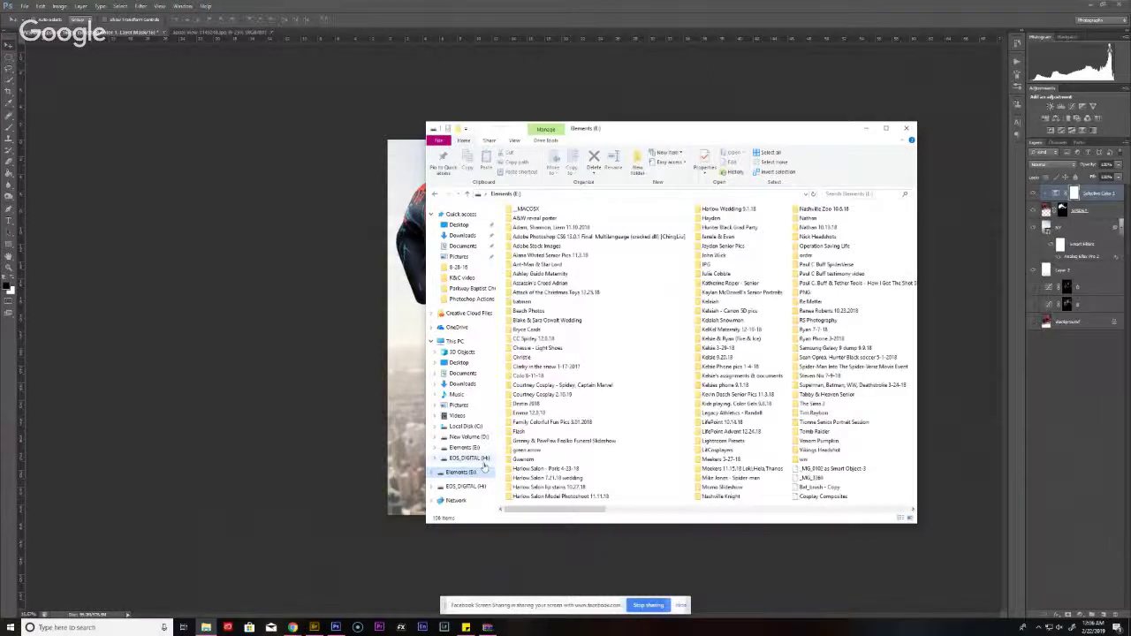
{"action": "double_click", "coordinate": [557, 248]}
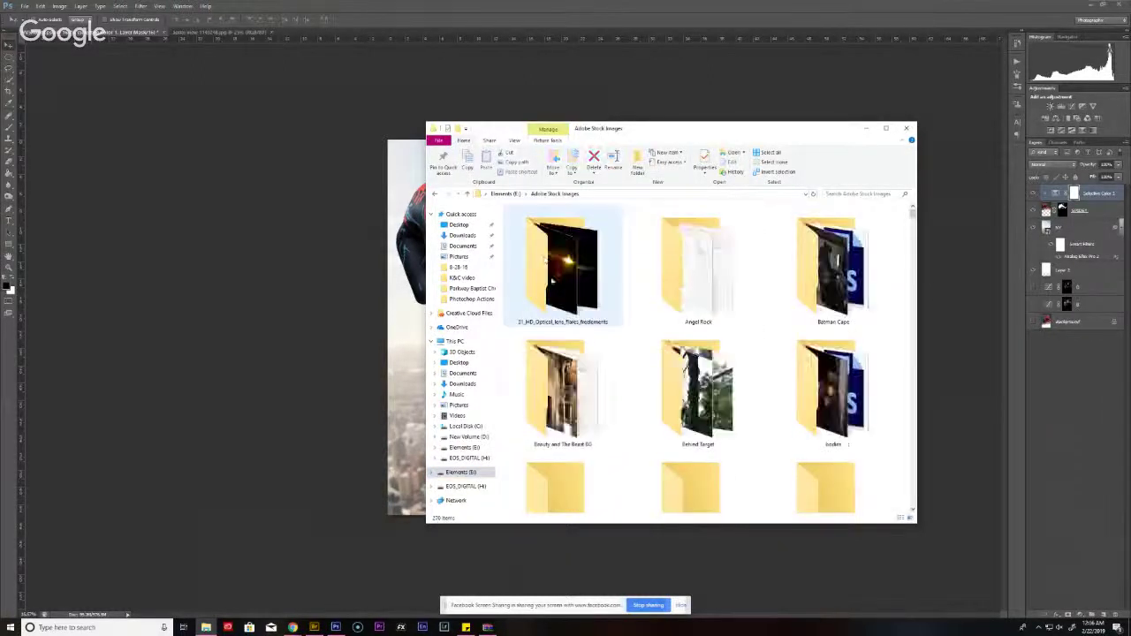
{"action": "scroll", "coordinate": [916, 235], "scroll_direction": "down", "scroll_amount": 10}
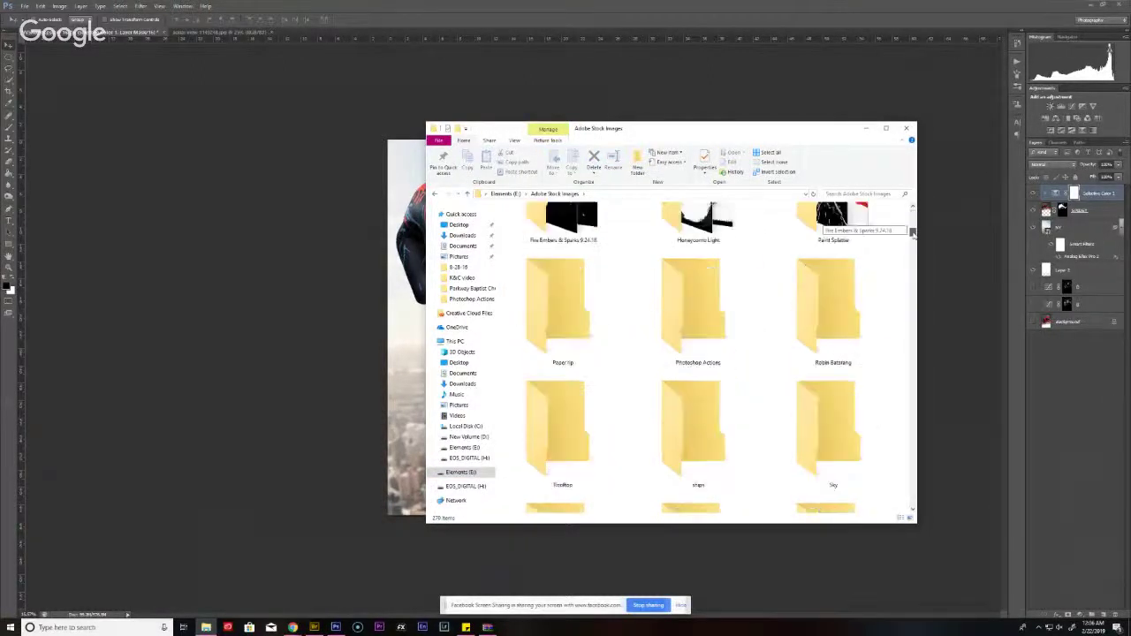
{"action": "scroll", "coordinate": [916, 235], "scroll_direction": "down", "scroll_amount": 4}
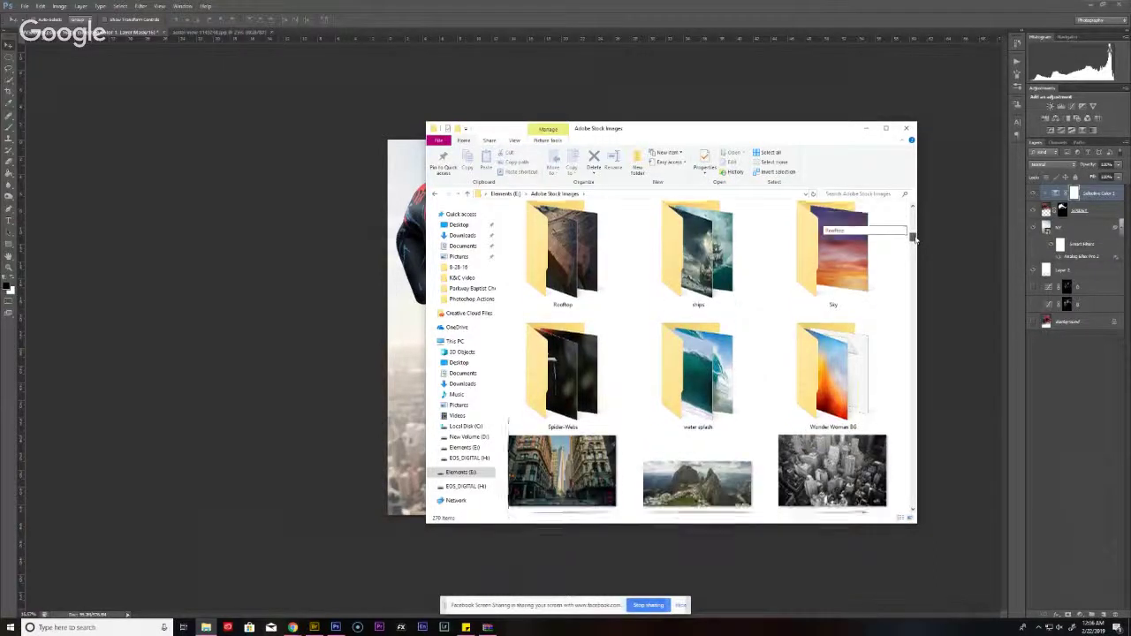
{"action": "double_click", "coordinate": [565, 358]}
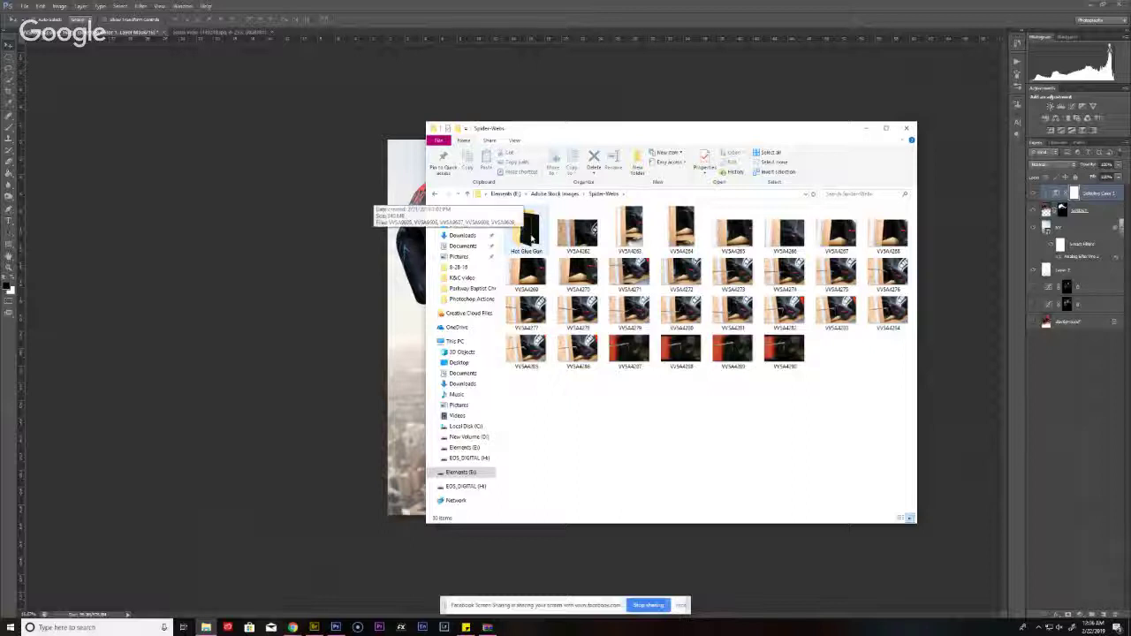
{"action": "double_click", "coordinate": [530, 237]}
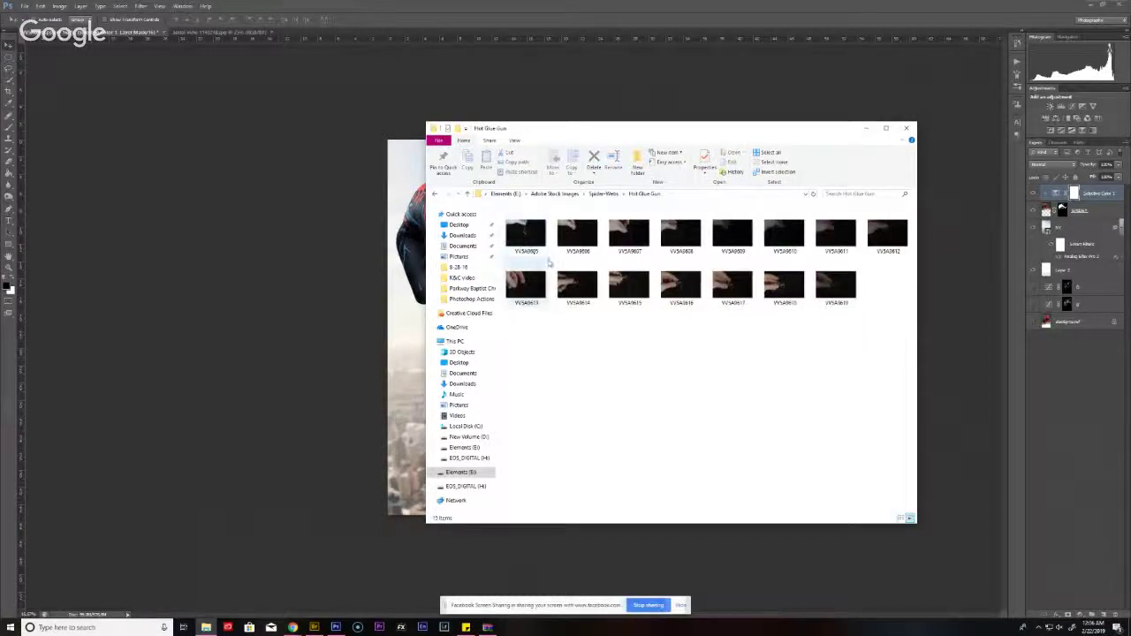
- Copy the Hot Glue Gun folder's path and open that folder in Bridge
{"action": "left_click", "coordinate": [670, 196]}
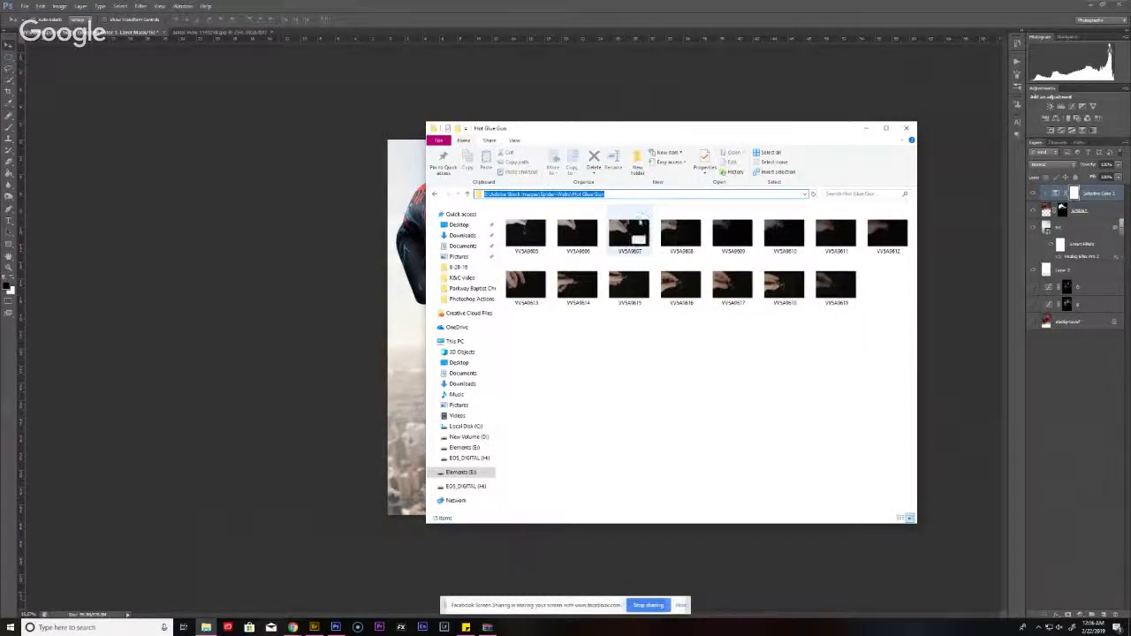
{"action": "left_click", "coordinate": [320, 627]}
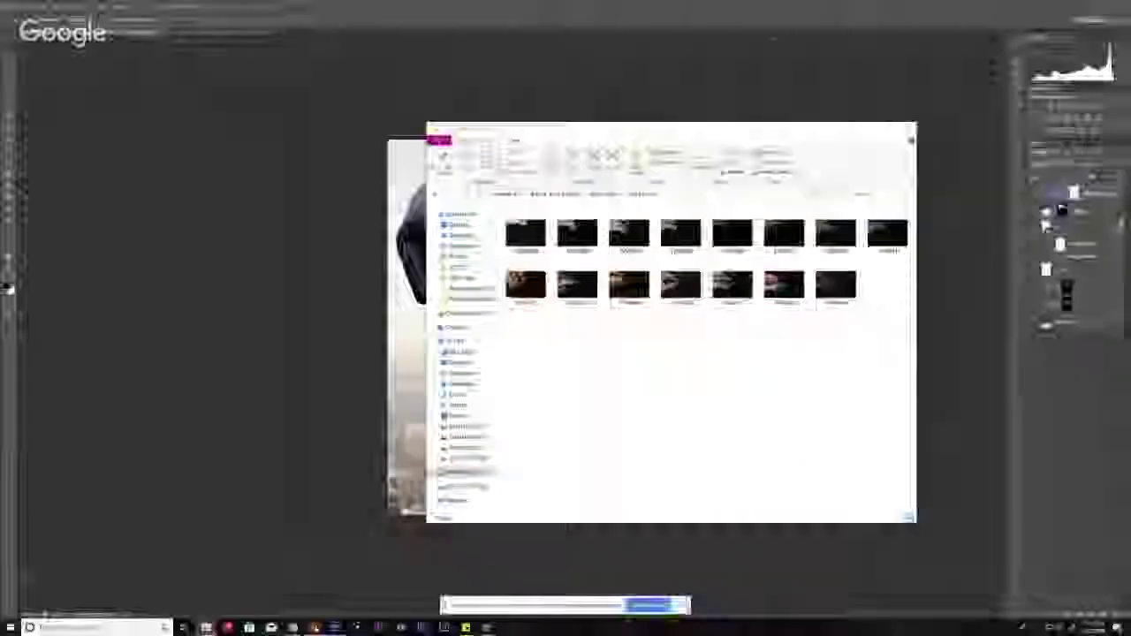
{"action": "key", "text": "Return"}
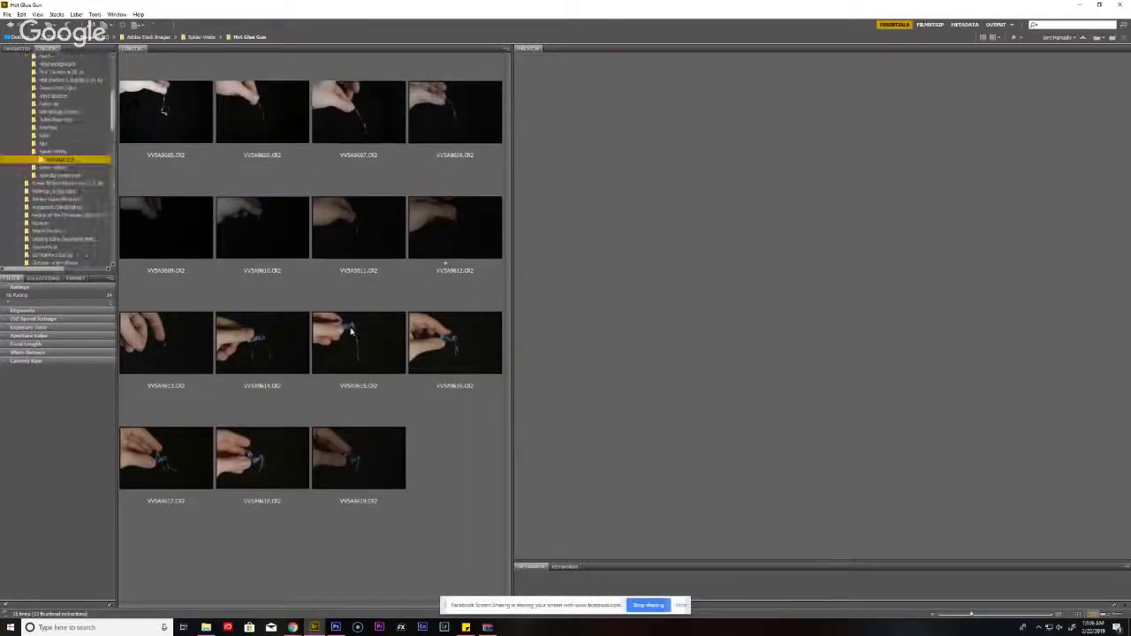
- Preview the hot-glue strand photos in the Hot Glue Gun folder one by one to compare their shapes and lighting for webbing
{"action": "left_click", "coordinate": [356, 353]}
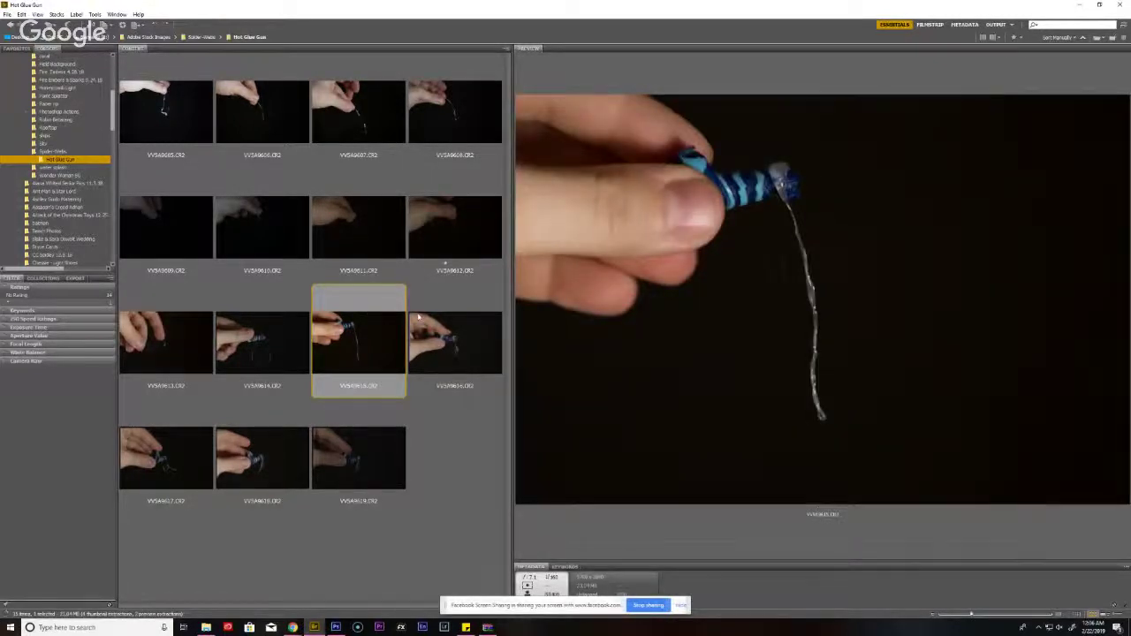
{"action": "left_click", "coordinate": [444, 354]}
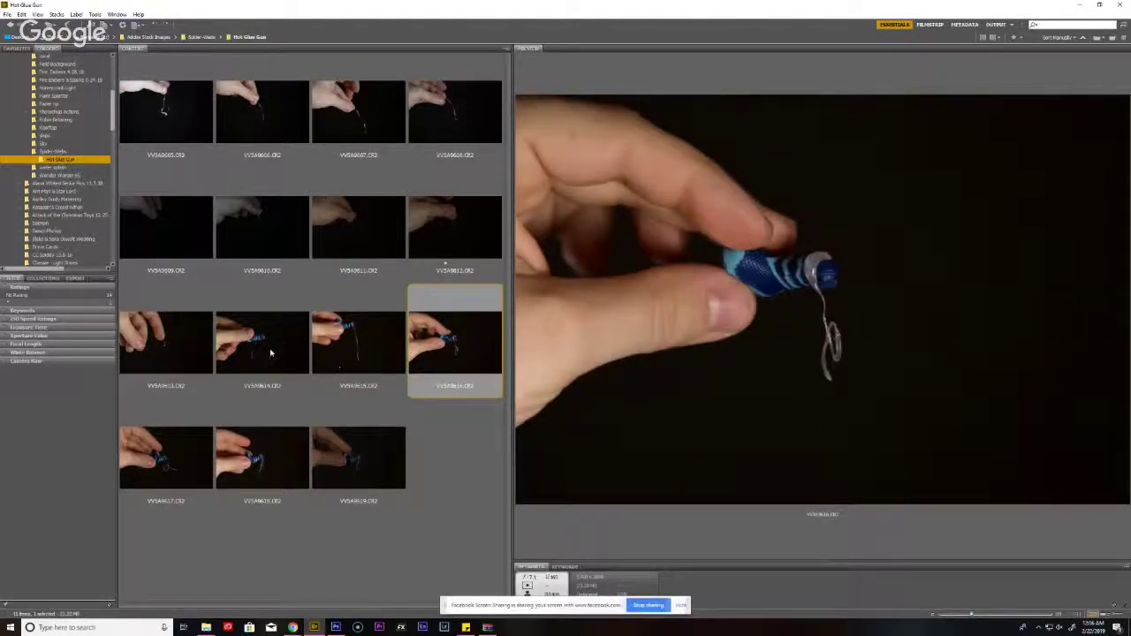
{"action": "left_click", "coordinate": [271, 353]}
{"action": "left_click", "coordinate": [196, 361]}
{"action": "left_click", "coordinate": [289, 245]}
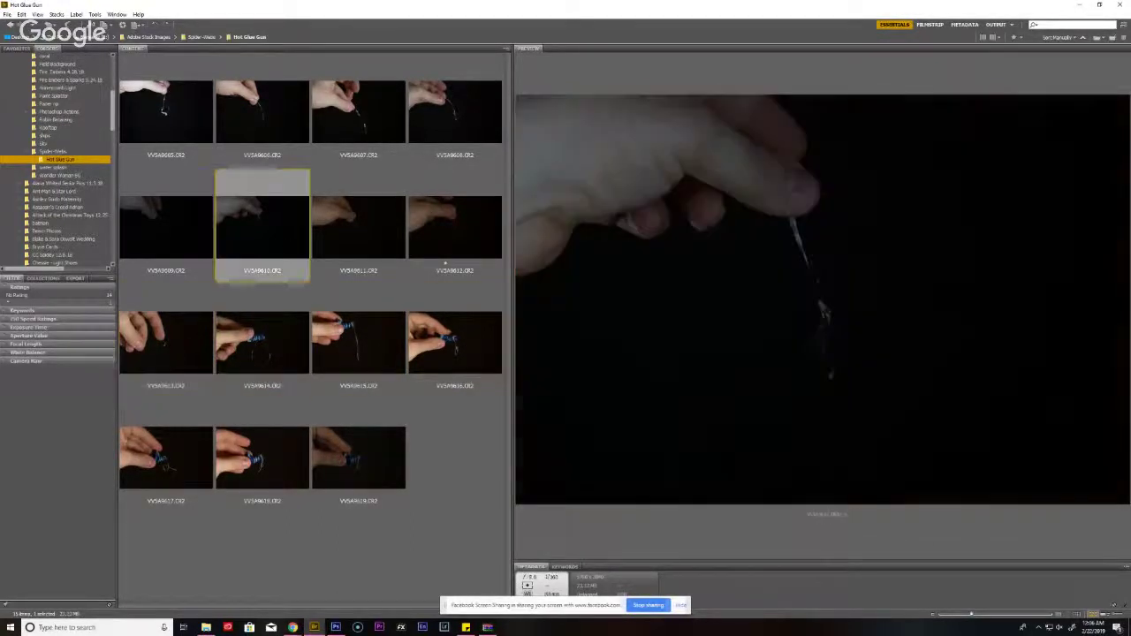
{"action": "left_click", "coordinate": [276, 115]}
{"action": "left_click", "coordinate": [205, 131]}
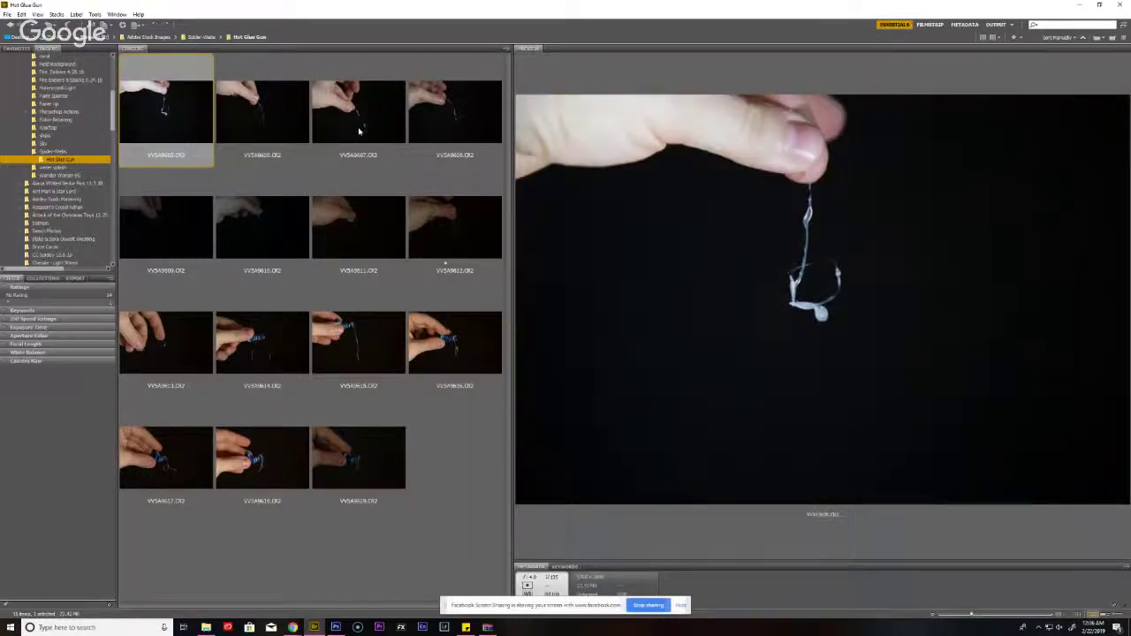
{"action": "left_click", "coordinate": [360, 134]}
{"action": "left_click", "coordinate": [459, 120]}
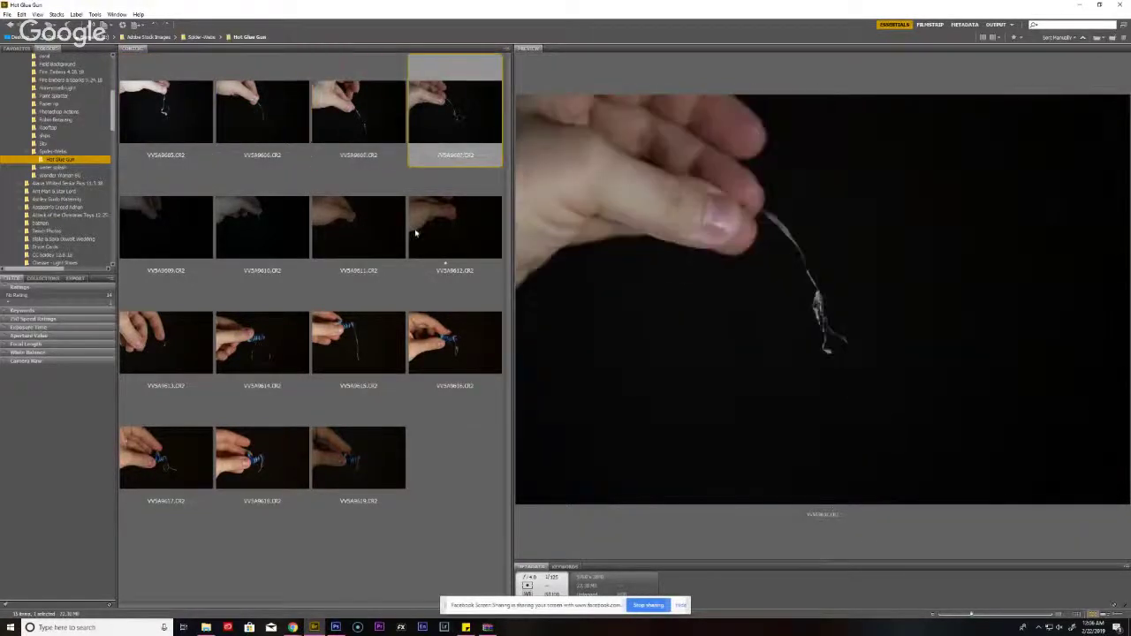
{"action": "left_click", "coordinate": [438, 232]}
{"action": "left_click", "coordinate": [374, 248]}
{"action": "left_click", "coordinate": [450, 244]}
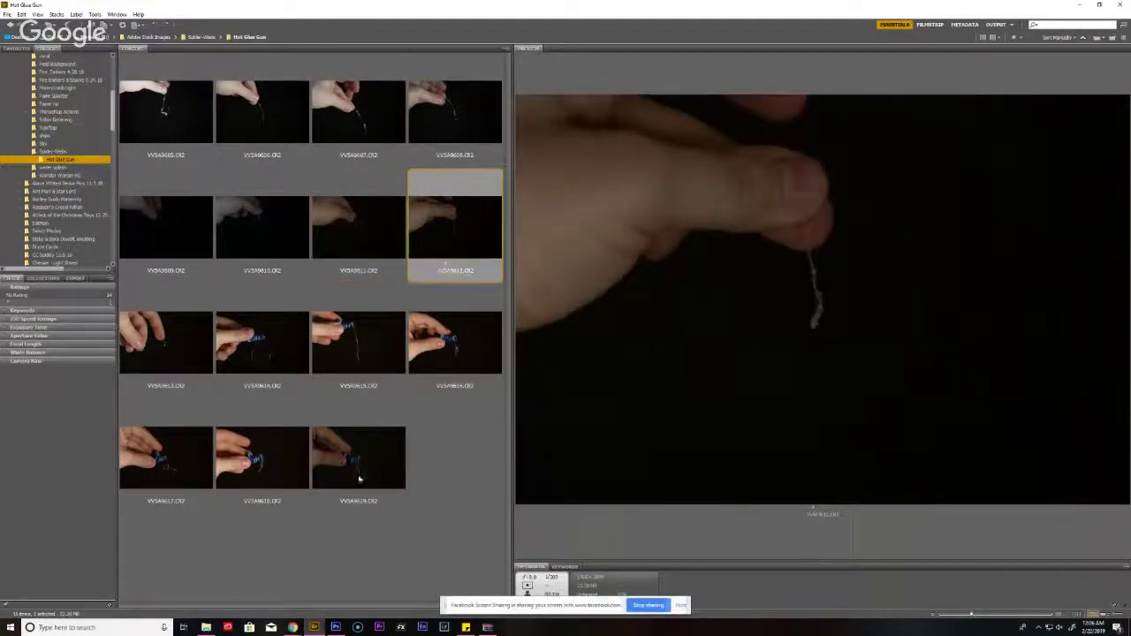
{"action": "left_click", "coordinate": [361, 476]}
{"action": "left_click", "coordinate": [262, 469]}
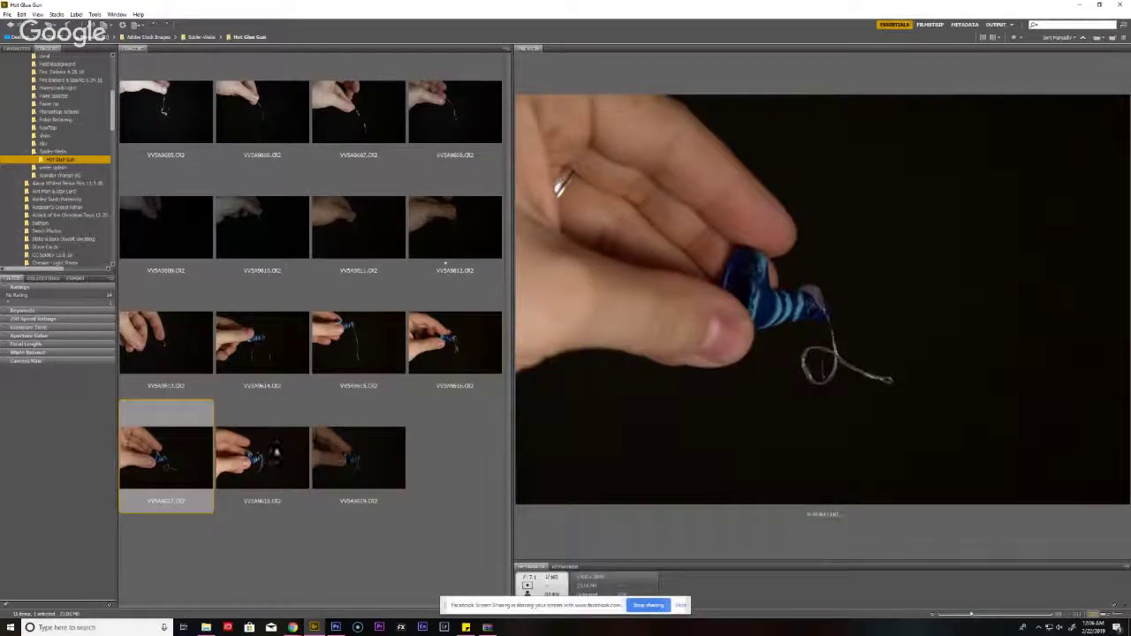
- Open the parent Spider-Webs folder and preview its photos of real cobwebs and of web strands pulled from a stick
{"action": "left_click", "coordinate": [38, 151]}
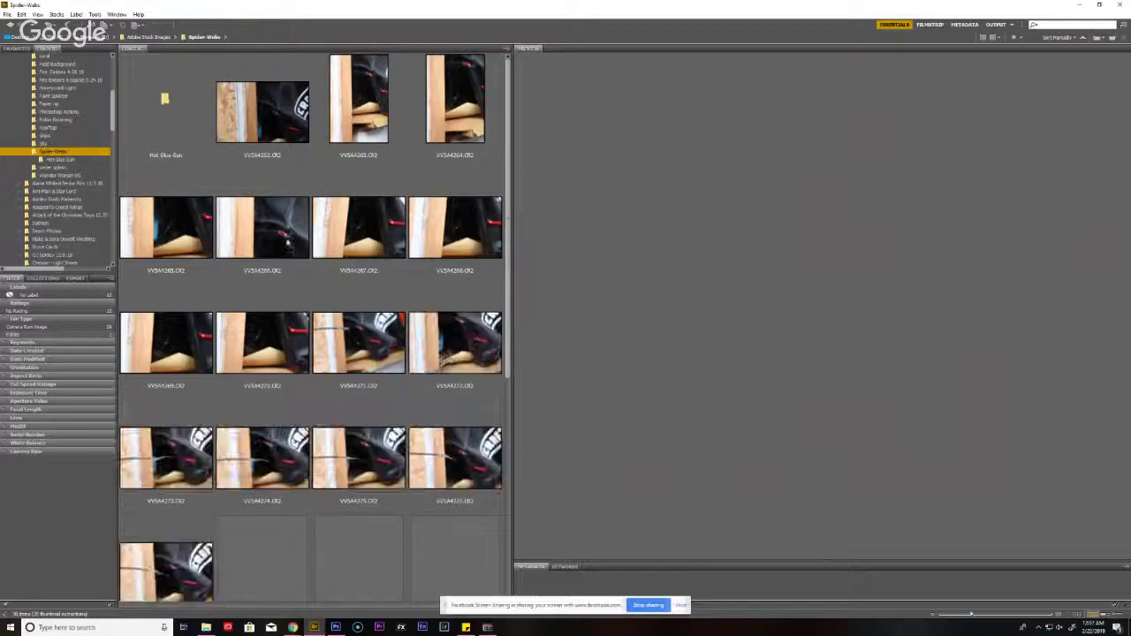
{"action": "left_click", "coordinate": [315, 231]}
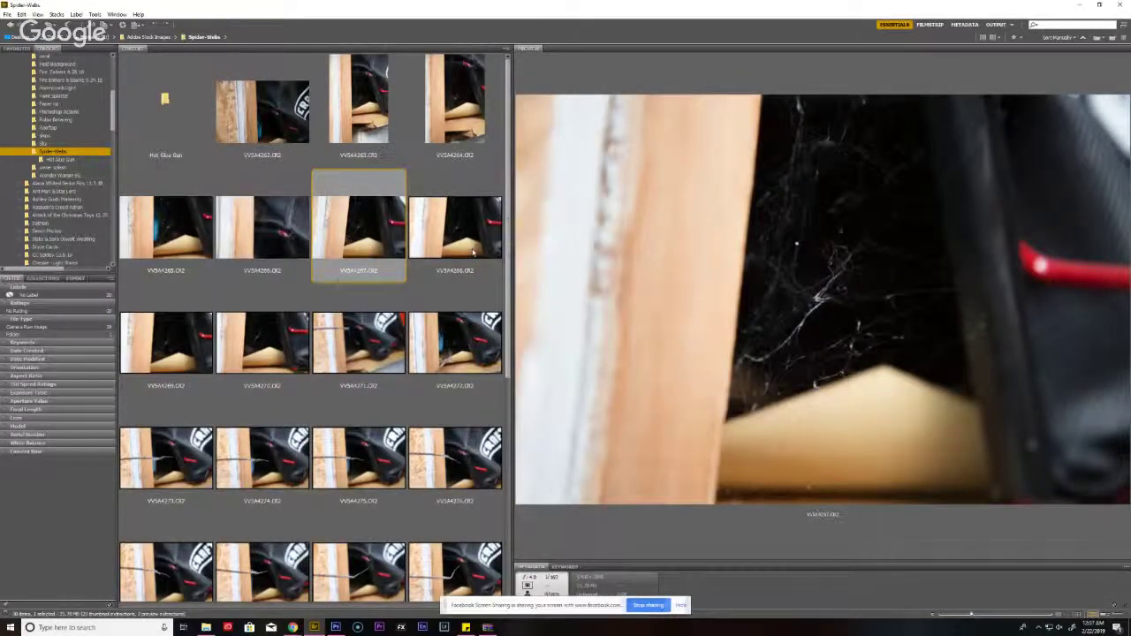
{"action": "key", "text": "Right"}
{"action": "key", "text": "Left"}
{"action": "key", "text": "Left"}
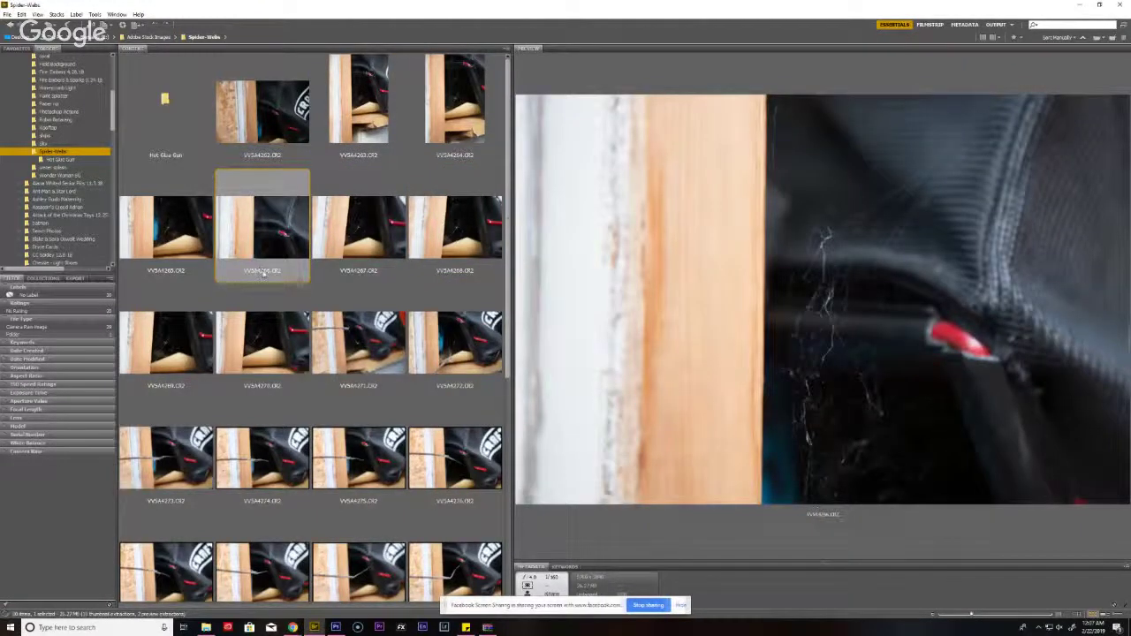
{"action": "key", "text": "Left"}
{"action": "left_click", "coordinate": [252, 332]}
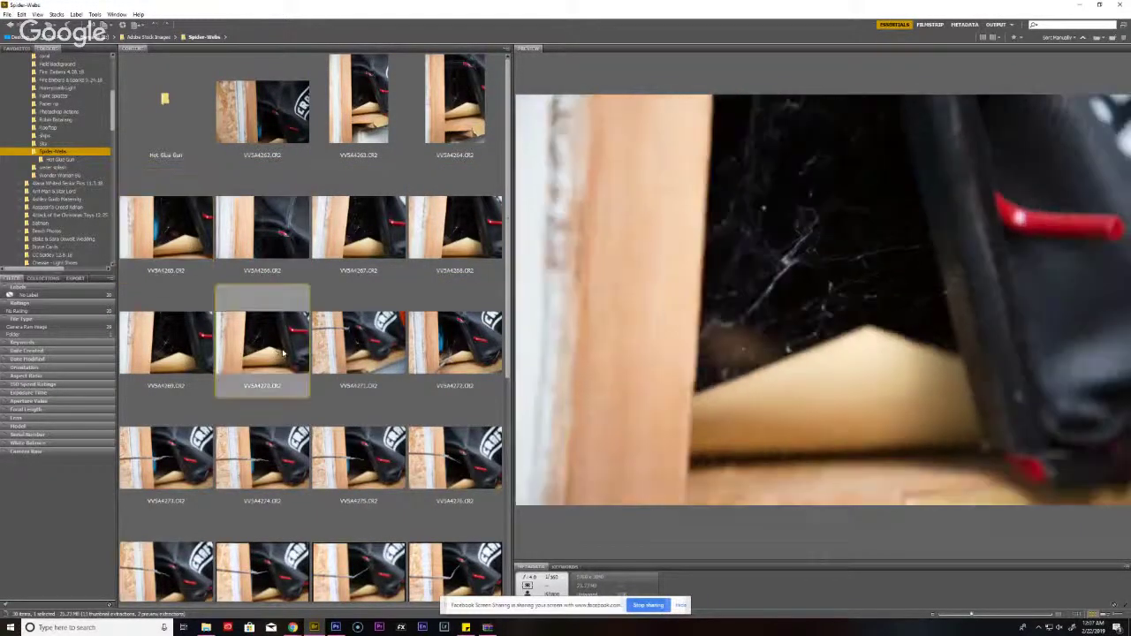
{"action": "scroll", "coordinate": [495, 344], "scroll_direction": "down", "scroll_amount": 3}
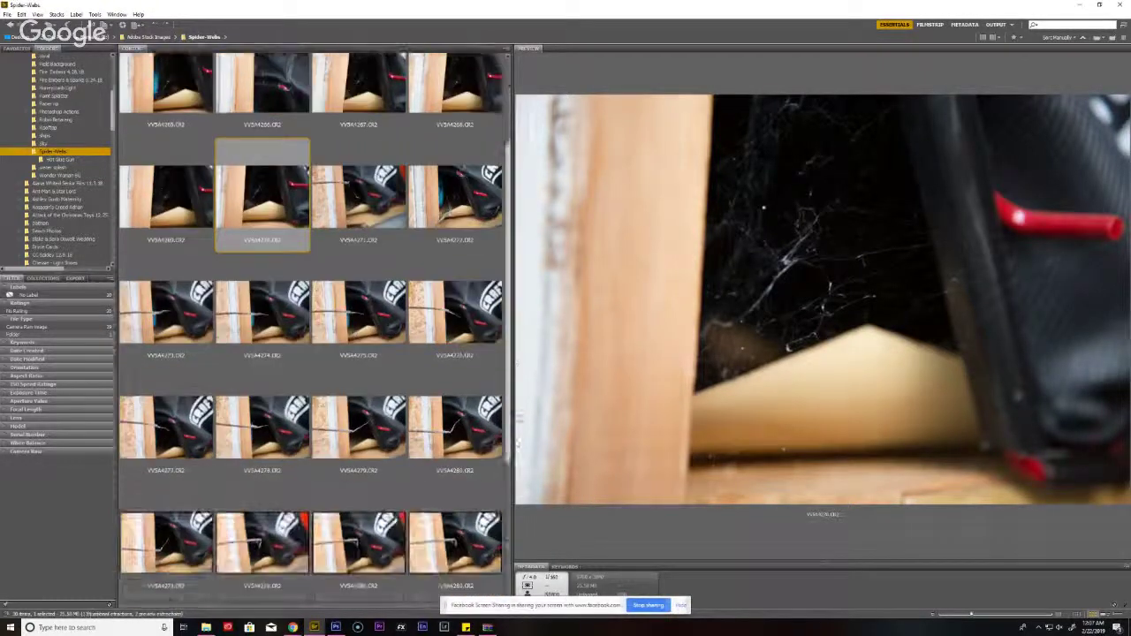
{"action": "left_click", "coordinate": [460, 389]}
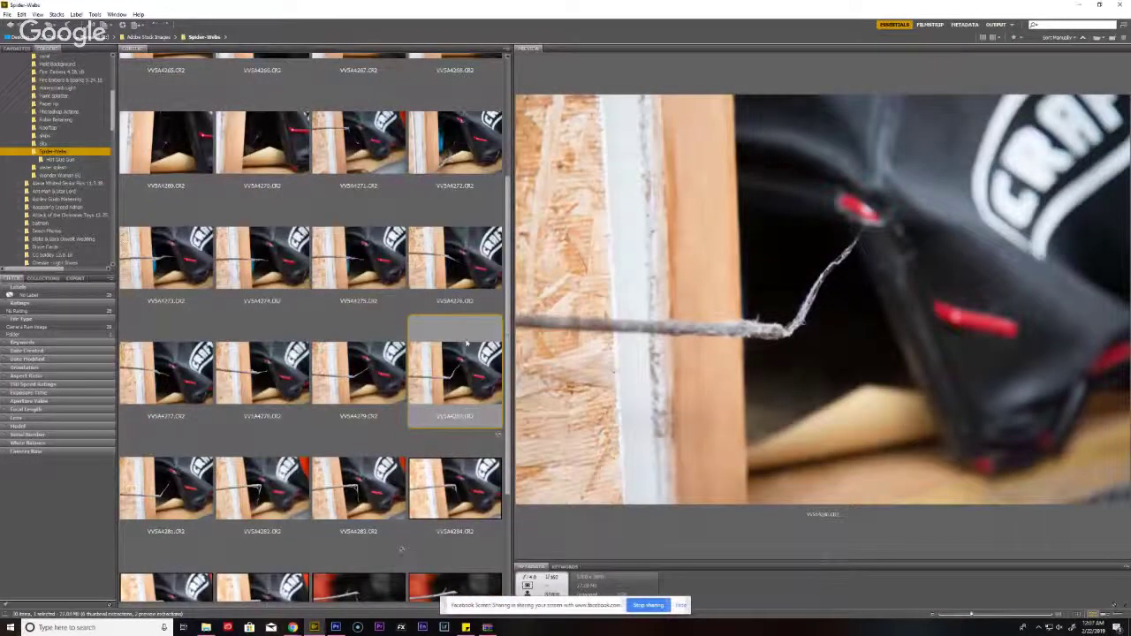
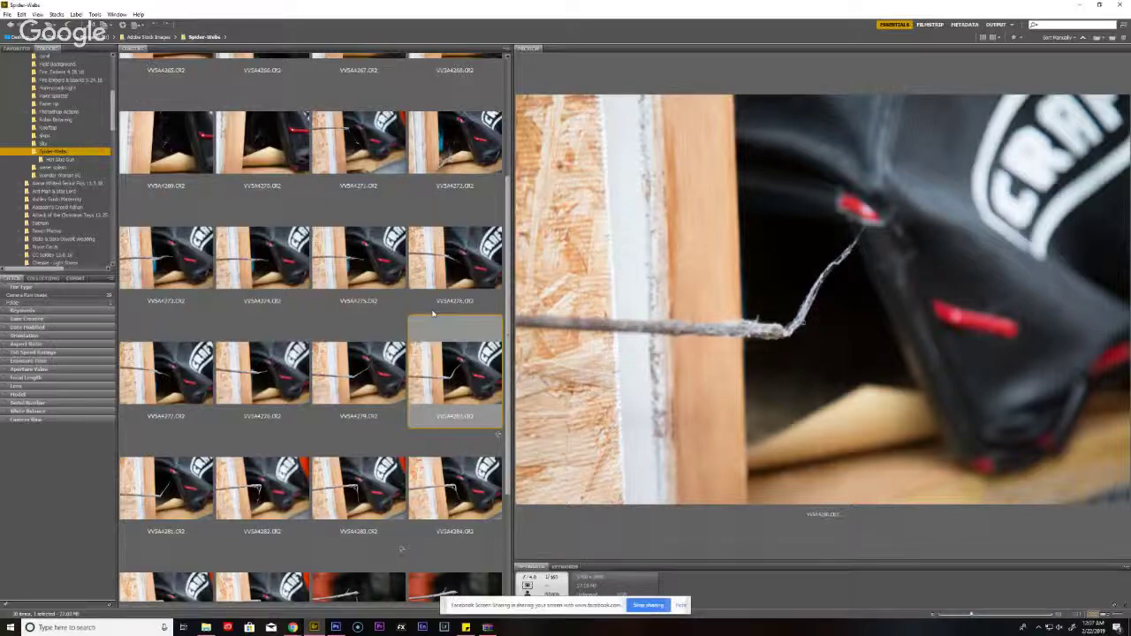
- Preview the remaining stick-web photos in the Spider-Webs folder, including the dark-background shots, to compare their strands for webbing
{"action": "left_click", "coordinate": [399, 412]}
{"action": "left_click", "coordinate": [290, 383]}
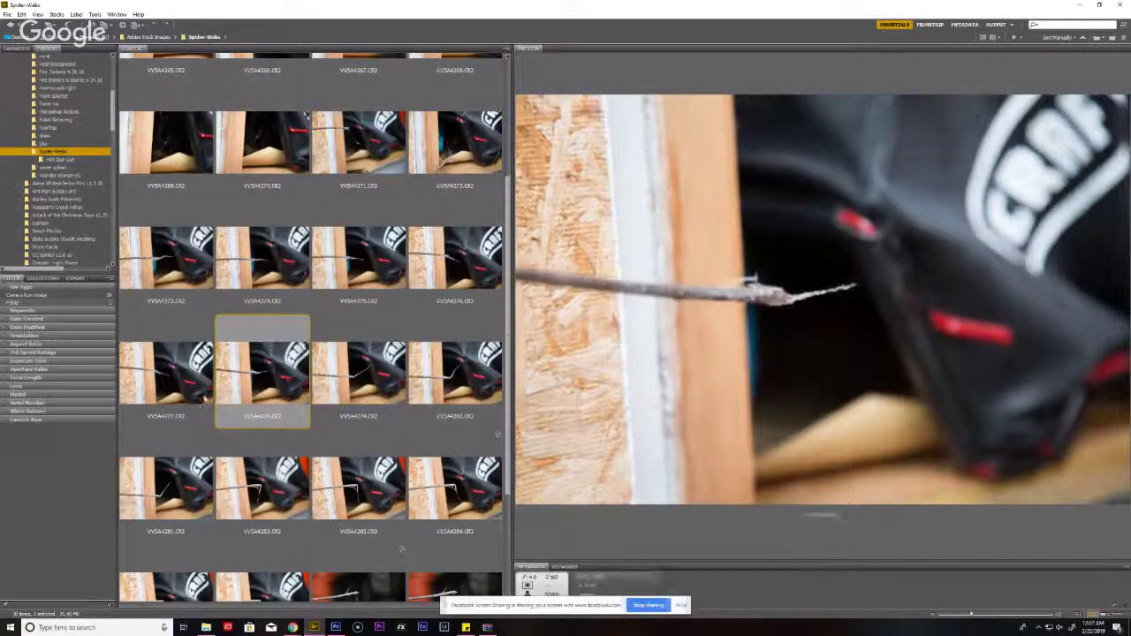
{"action": "key", "text": "Left"}
{"action": "left_click", "coordinate": [208, 497]}
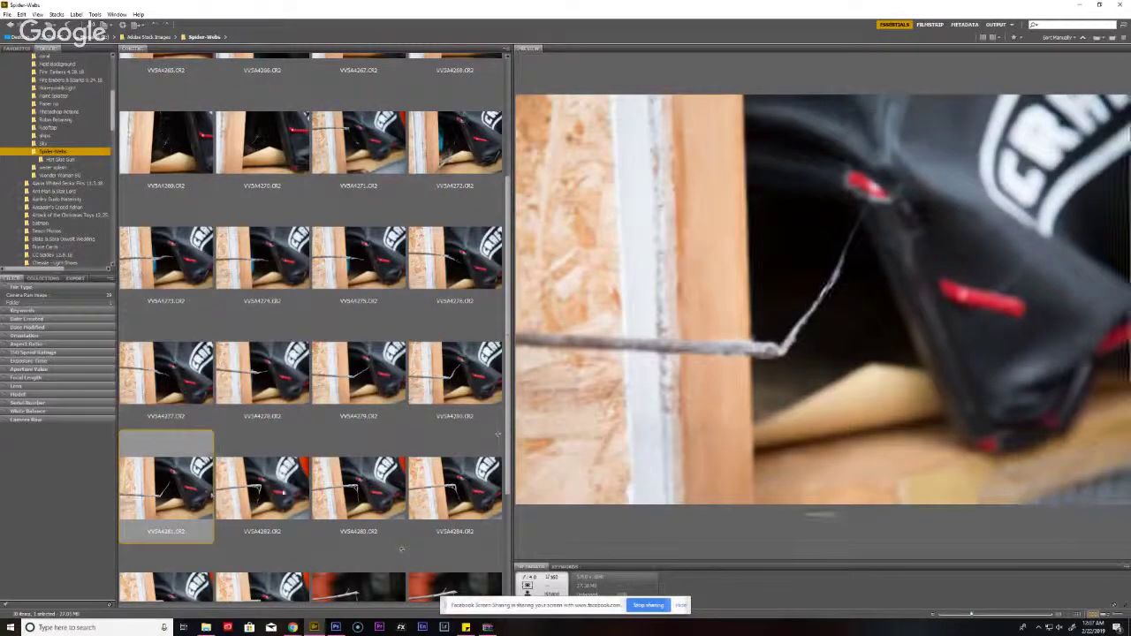
{"action": "left_click", "coordinate": [285, 487]}
{"action": "left_click", "coordinate": [373, 478]}
{"action": "left_click", "coordinate": [463, 477]}
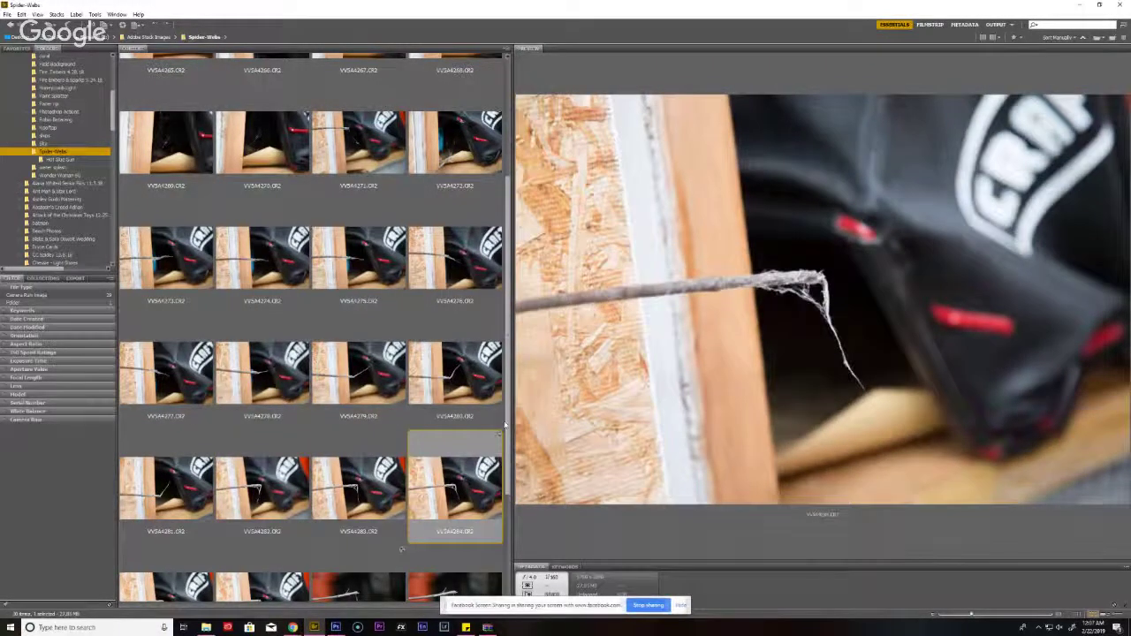
{"action": "scroll", "coordinate": [363, 406], "scroll_direction": "down", "scroll_amount": 2}
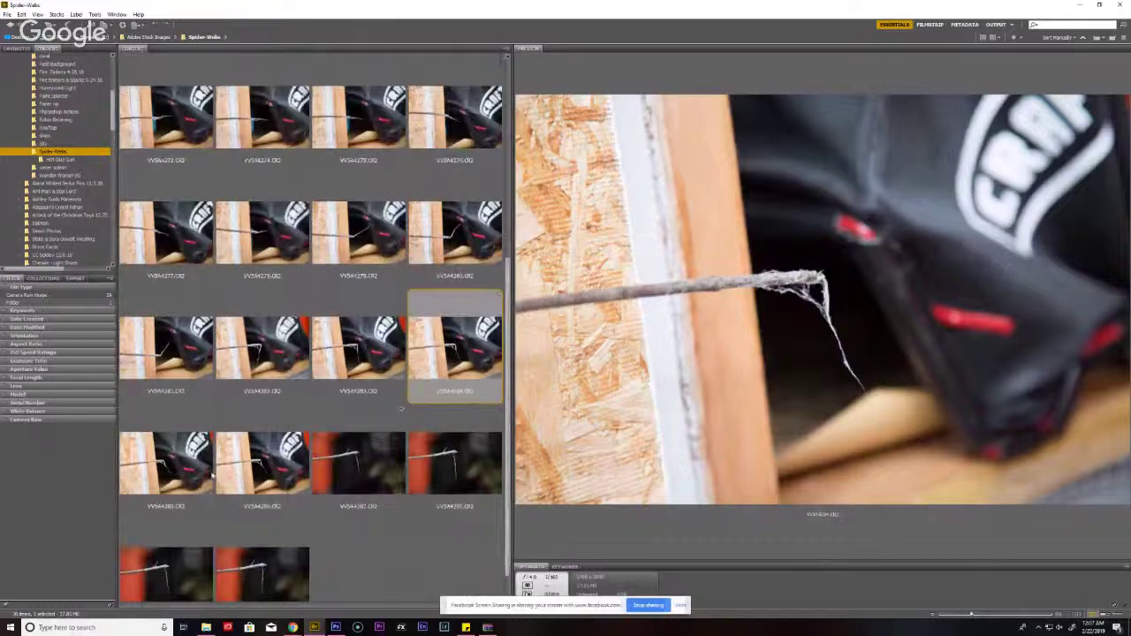
{"action": "left_click", "coordinate": [210, 475]}
{"action": "left_click", "coordinate": [265, 469]}
{"action": "left_click", "coordinate": [455, 457]}
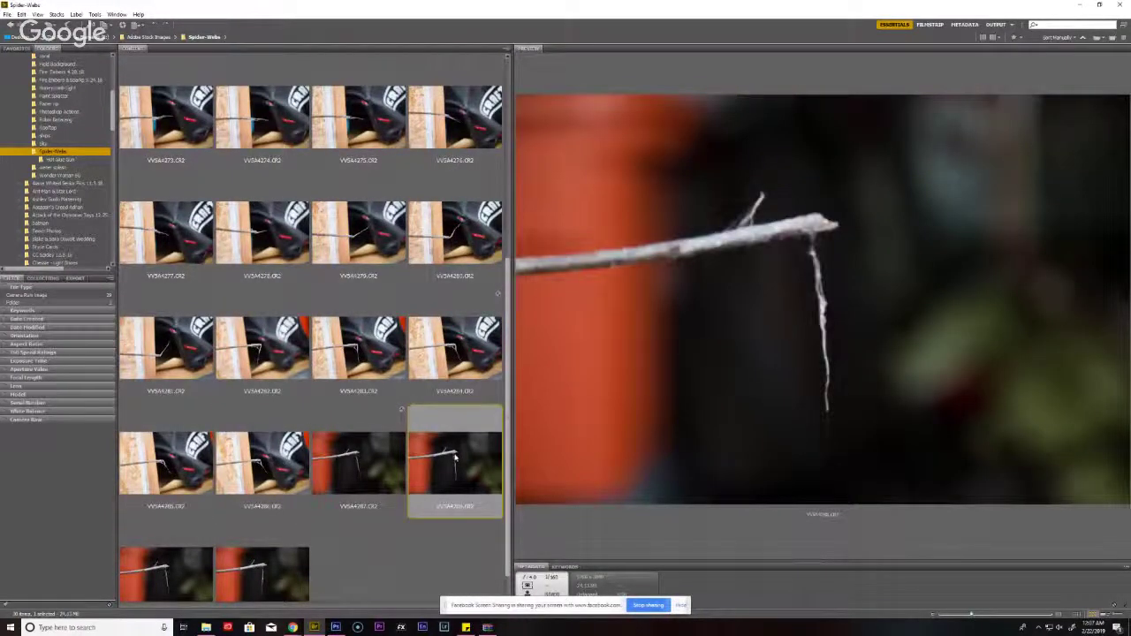
{"action": "left_click", "coordinate": [264, 578]}
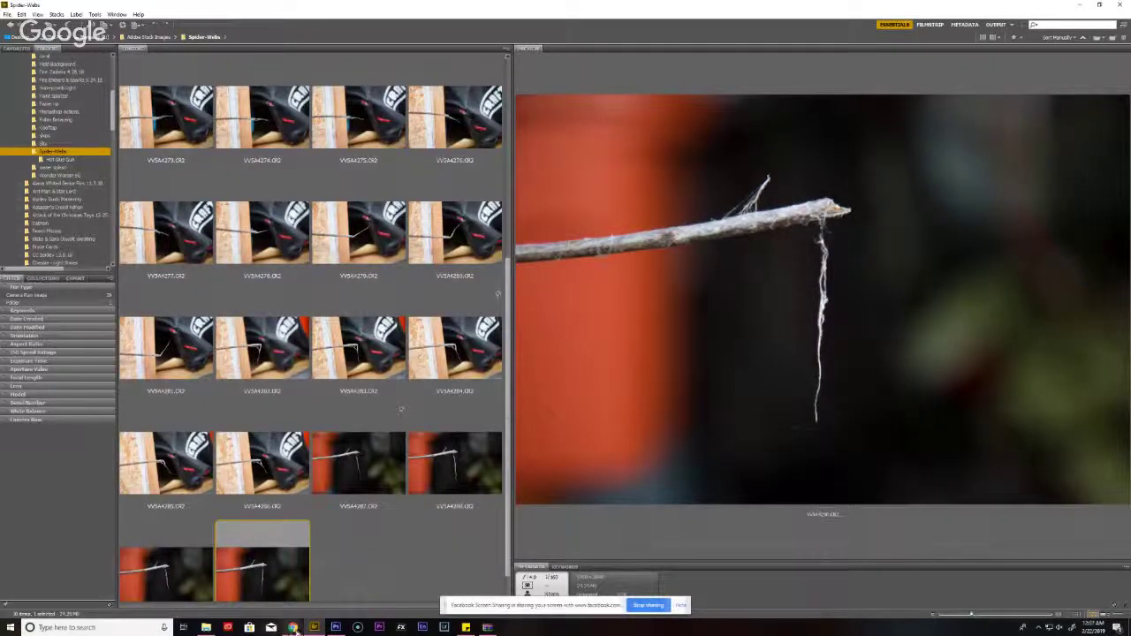
- Switch to Chrome to study the webbing in the McFarlane Spider-Man pin on Pinterest, and return to Photoshop
{"action": "mouse_move", "coordinate": [293, 627]}
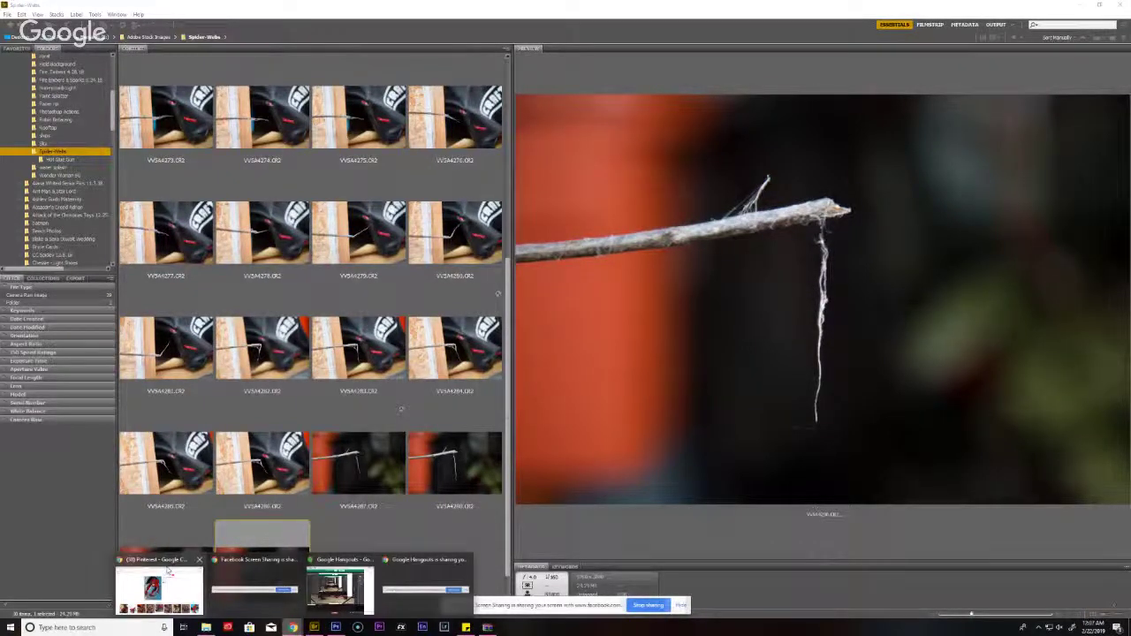
{"action": "left_click", "coordinate": [168, 572]}
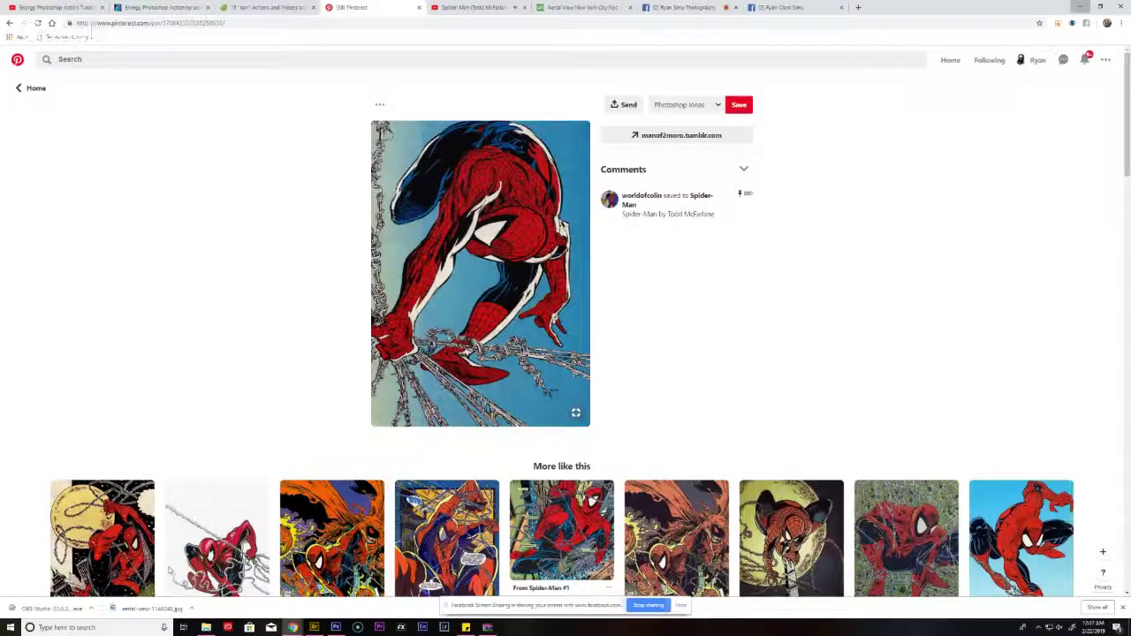
{"action": "left_click", "coordinate": [1080, 6]}
{"action": "key", "text": "alt+Tab"}
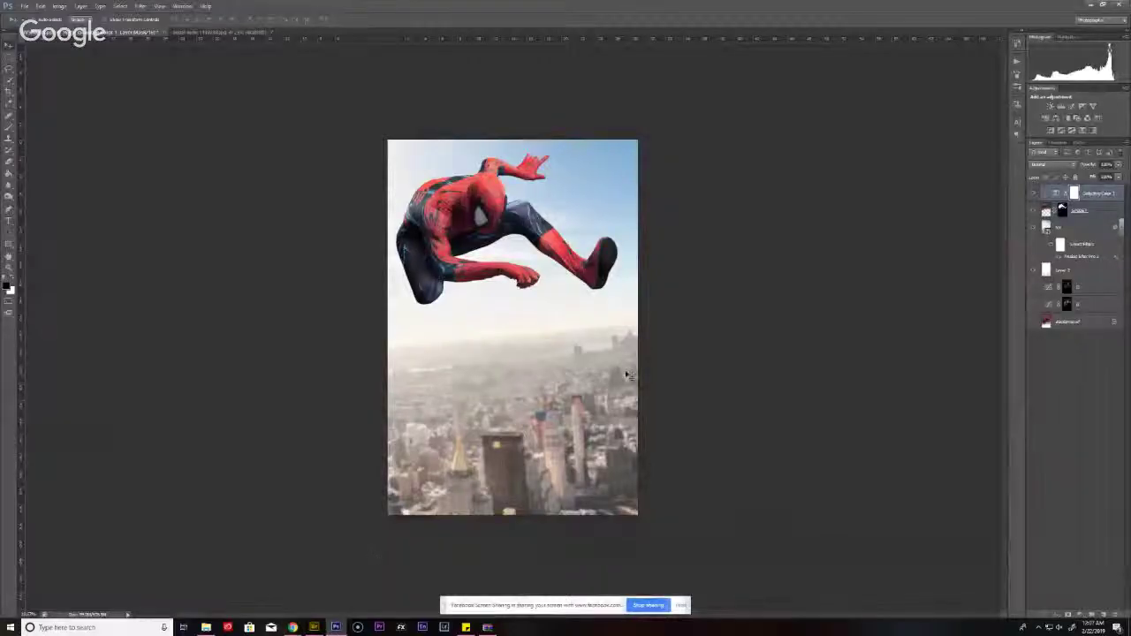
- Create a new layer named "web" above the Selective Color adjustment
{"action": "key", "text": "ctrl+shift+n"}
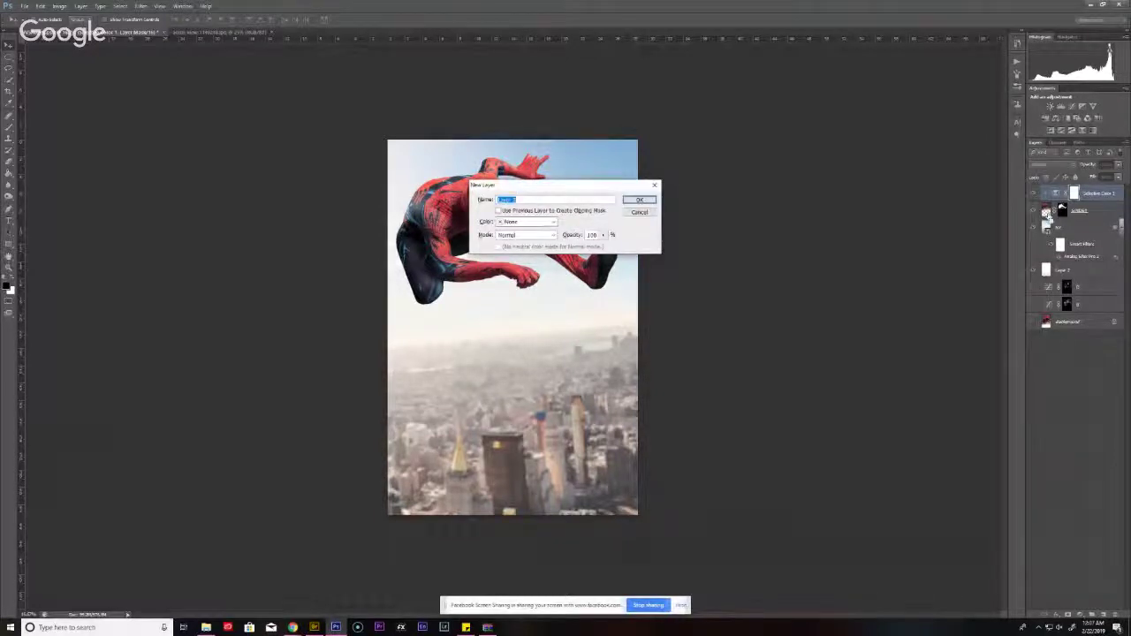
{"action": "type", "text": "web"}
{"action": "key", "text": "Return"}
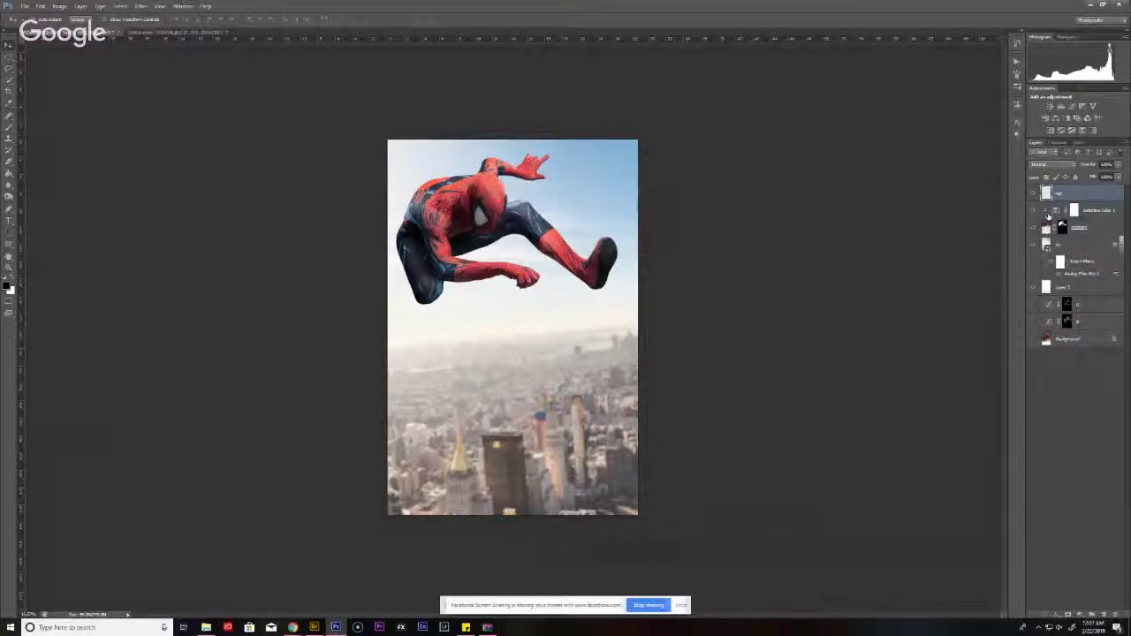
- Paint a horizontal guide line through Spider-Man's lower fist from edge to edge, using a pure red (255, 0, 0) brush at 100% flow
{"action": "key", "text": "b"}
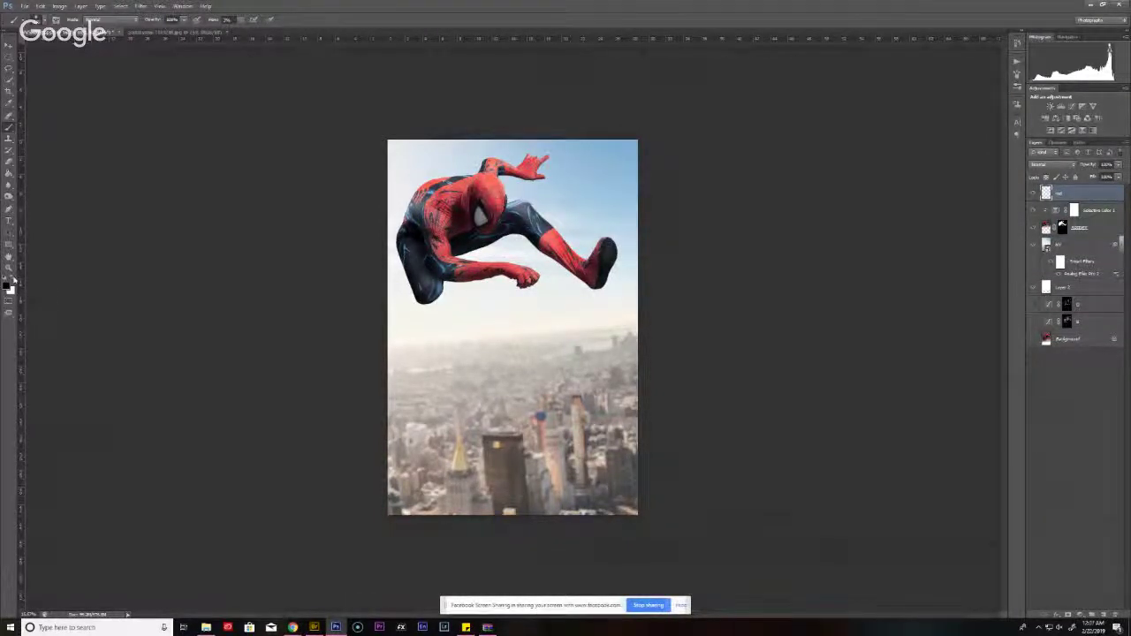
{"action": "left_click", "coordinate": [8, 288]}
{"action": "left_click_drag", "start_coordinate": [801, 228], "coordinate": [833, 168]}
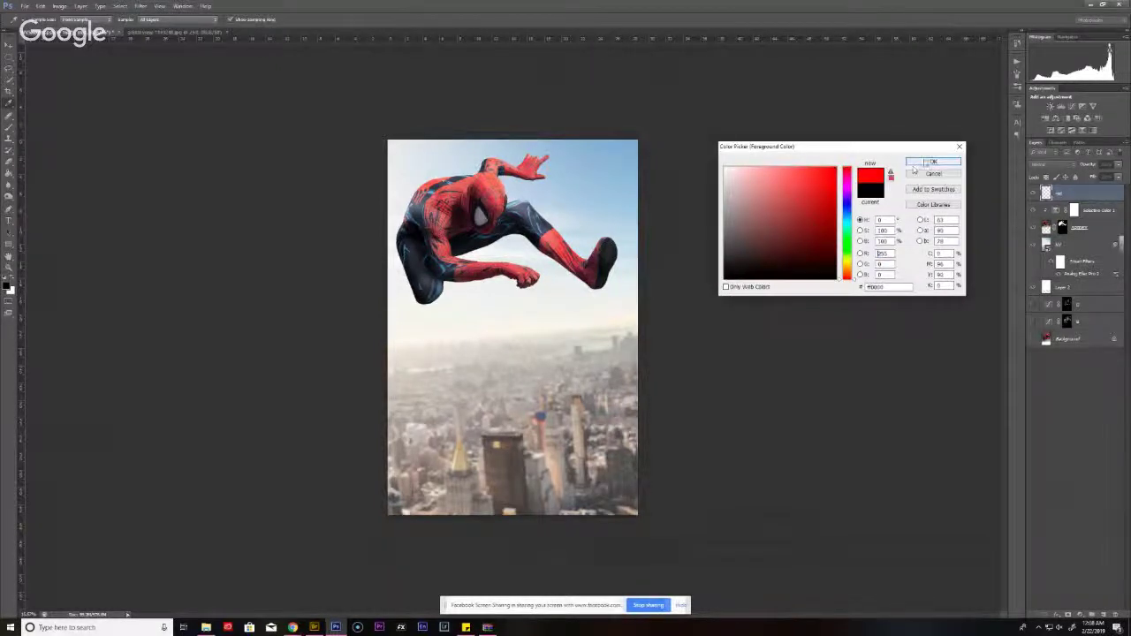
{"action": "left_click", "coordinate": [933, 162]}
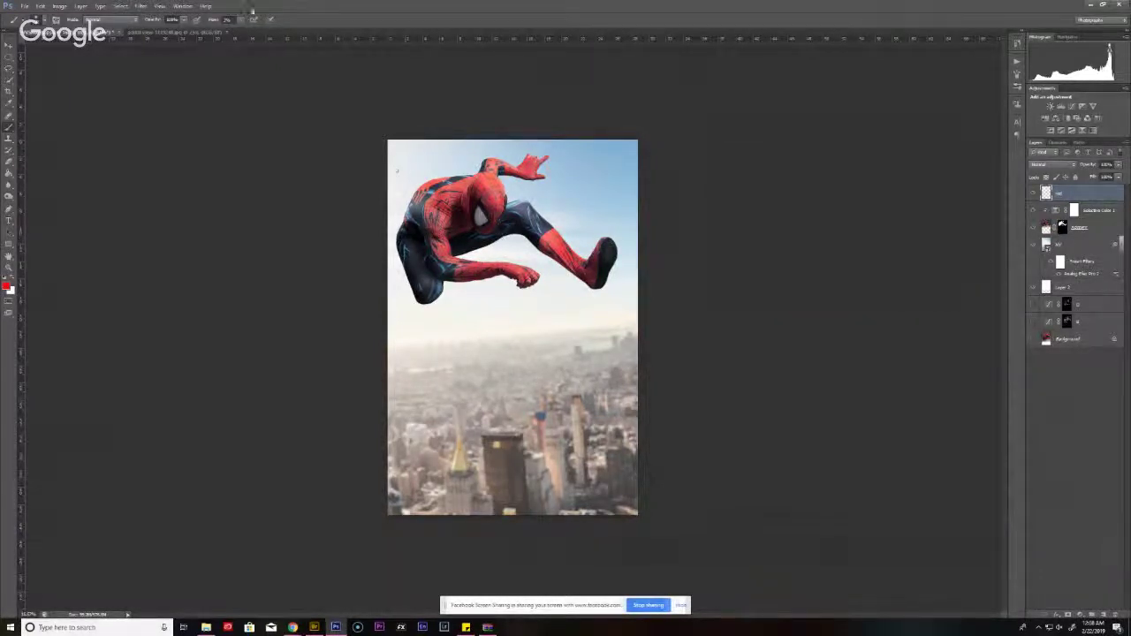
{"action": "left_click_drag", "start_coordinate": [241, 19], "coordinate": [319, 38]}
{"action": "left_click_drag", "start_coordinate": [518, 282], "coordinate": [389, 281]}
{"action": "left_click_drag", "start_coordinate": [526, 281], "coordinate": [636, 279]}
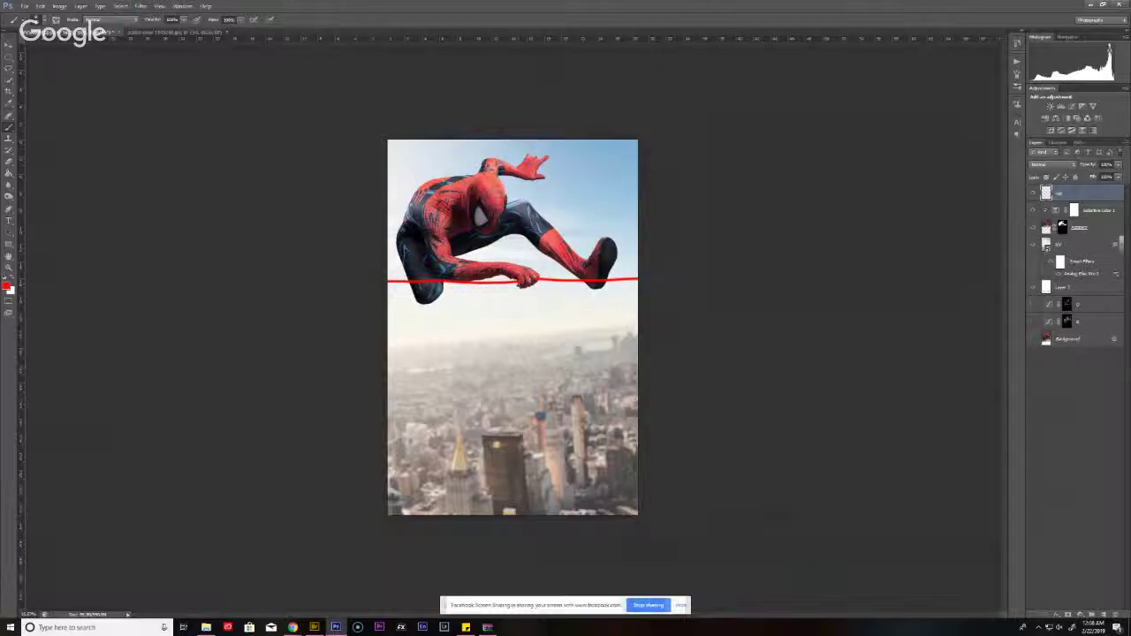
- Paint three straight red guide lines fanning from the lower fist to the lower-left, bottom and lower-right edges of the image
{"action": "left_click", "coordinate": [380, 499], "text": "shift"}
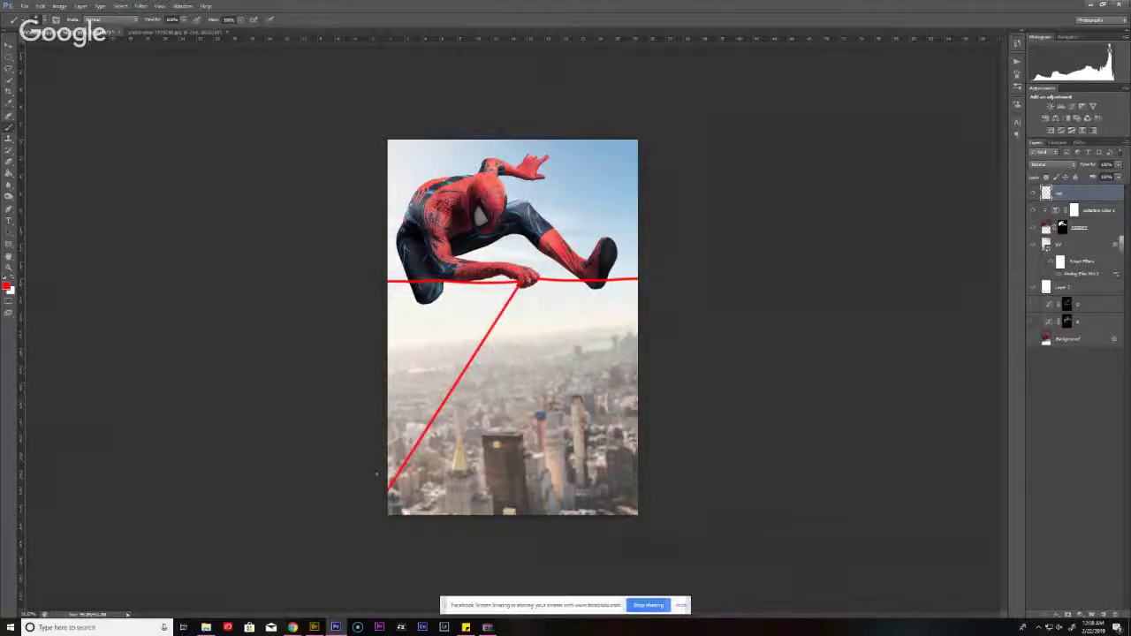
{"action": "left_click", "coordinate": [521, 283]}
{"action": "left_click", "coordinate": [488, 531], "text": "shift"}
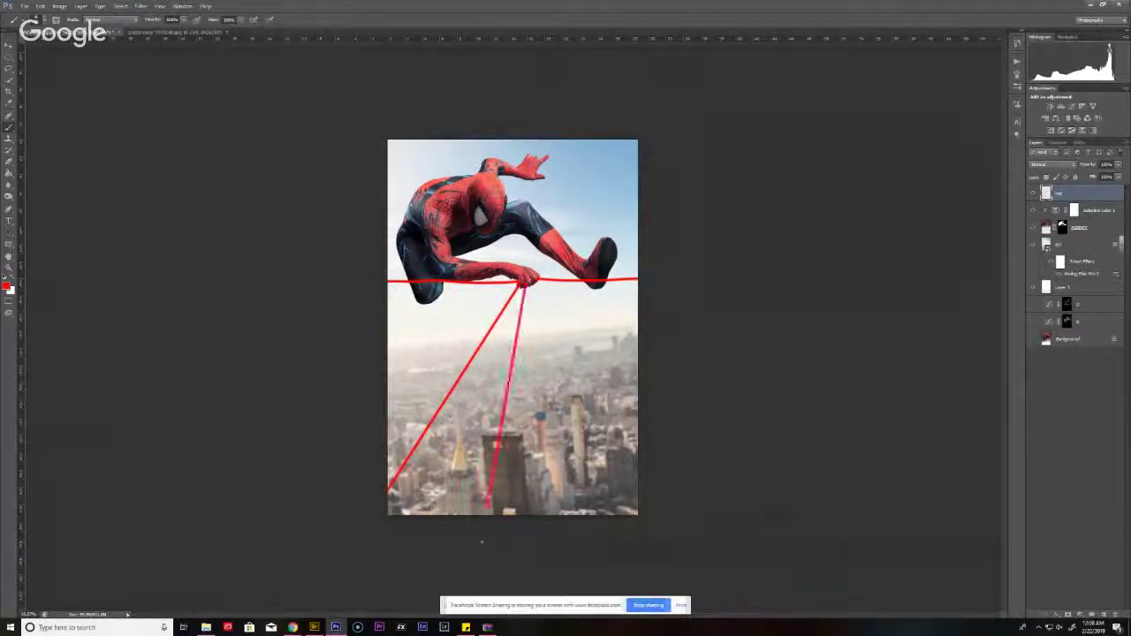
{"action": "left_click", "coordinate": [526, 283]}
{"action": "left_click", "coordinate": [642, 521], "text": "shift"}
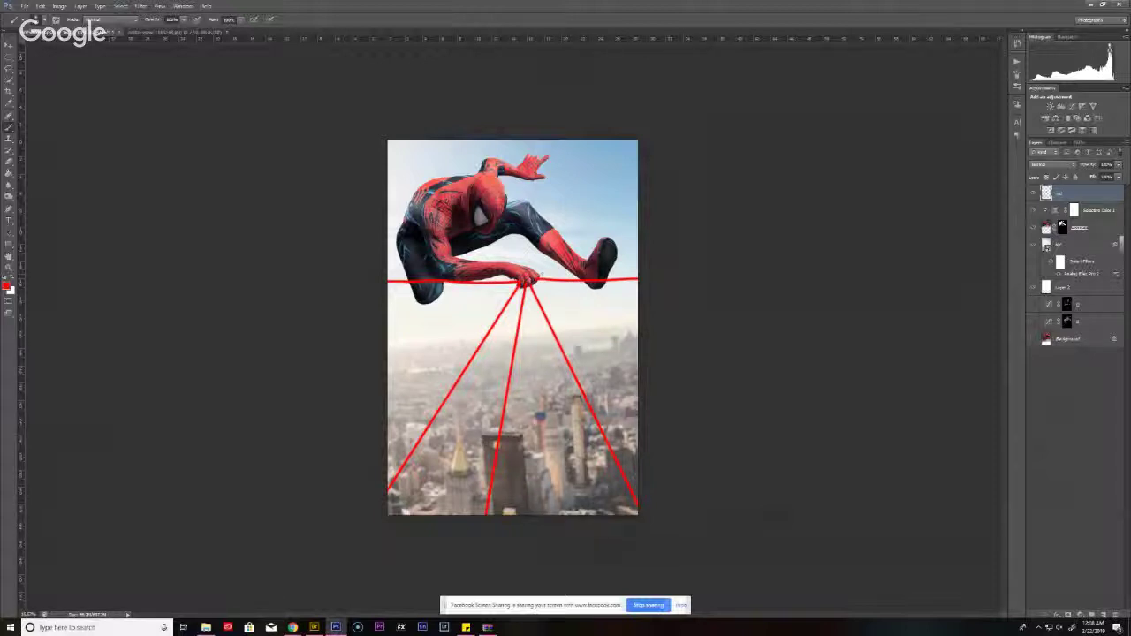
- Check the Pinterest reference and paint two red guide lines from the fist, one past the foot to the right edge and one to the top edge
{"action": "mouse_move", "coordinate": [294, 624]}
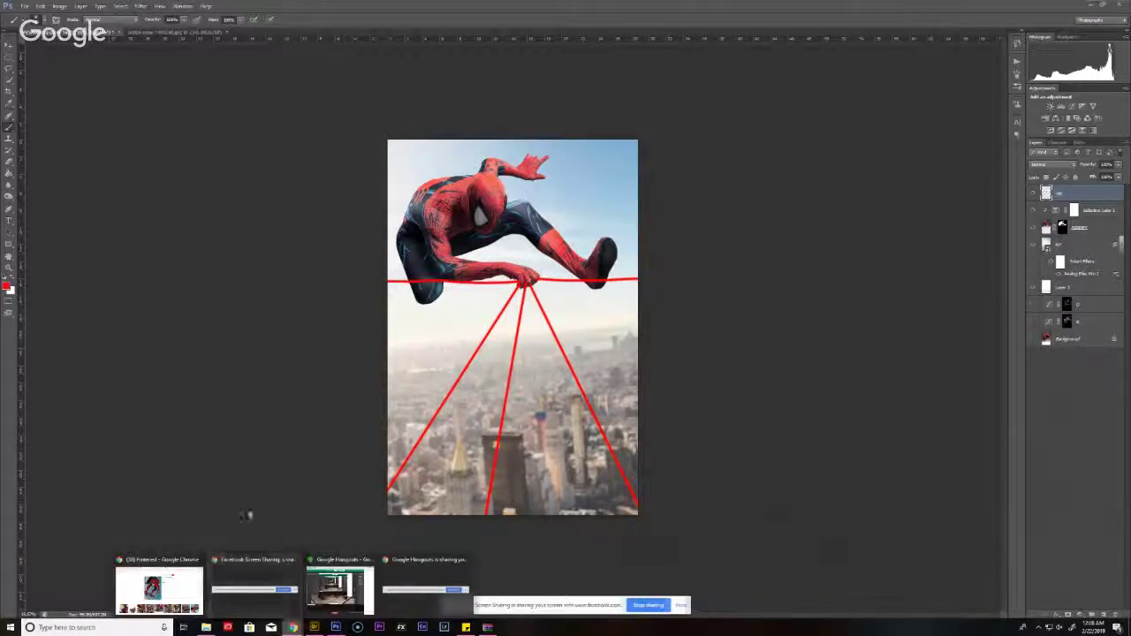
{"action": "left_click", "coordinate": [173, 568]}
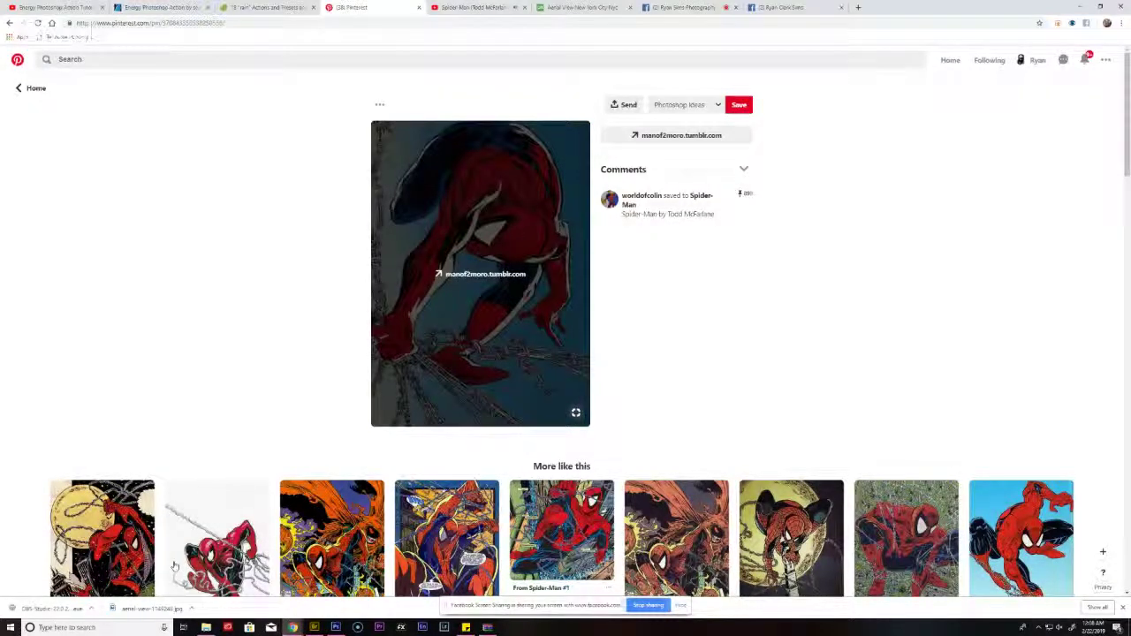
{"action": "left_click", "coordinate": [1079, 6]}
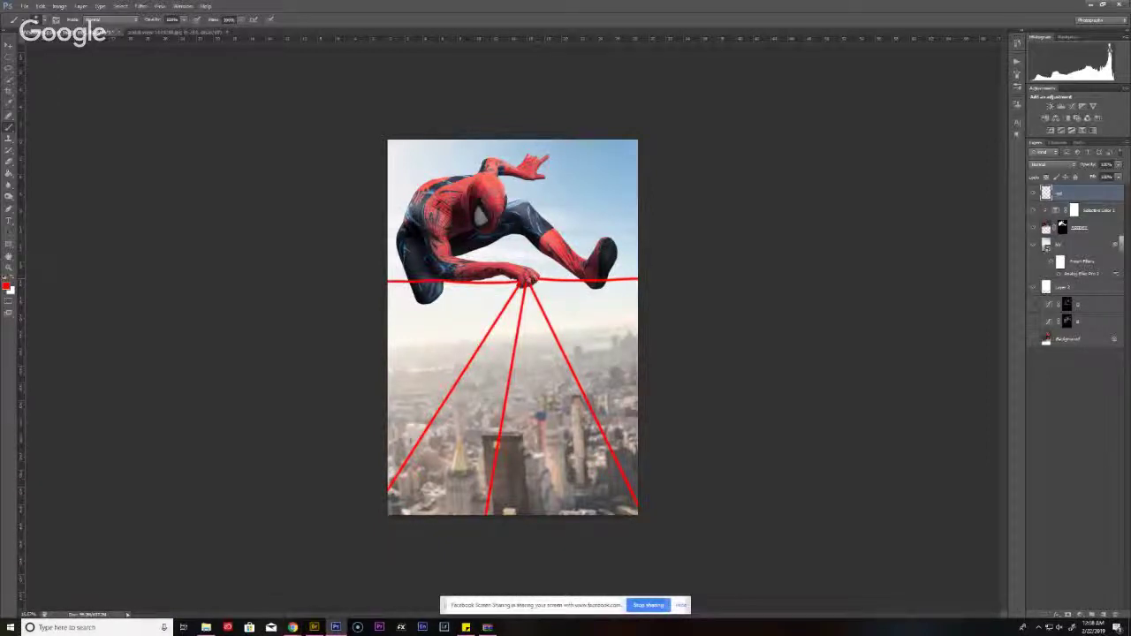
{"action": "left_click_drag", "start_coordinate": [536, 280], "coordinate": [640, 223]}
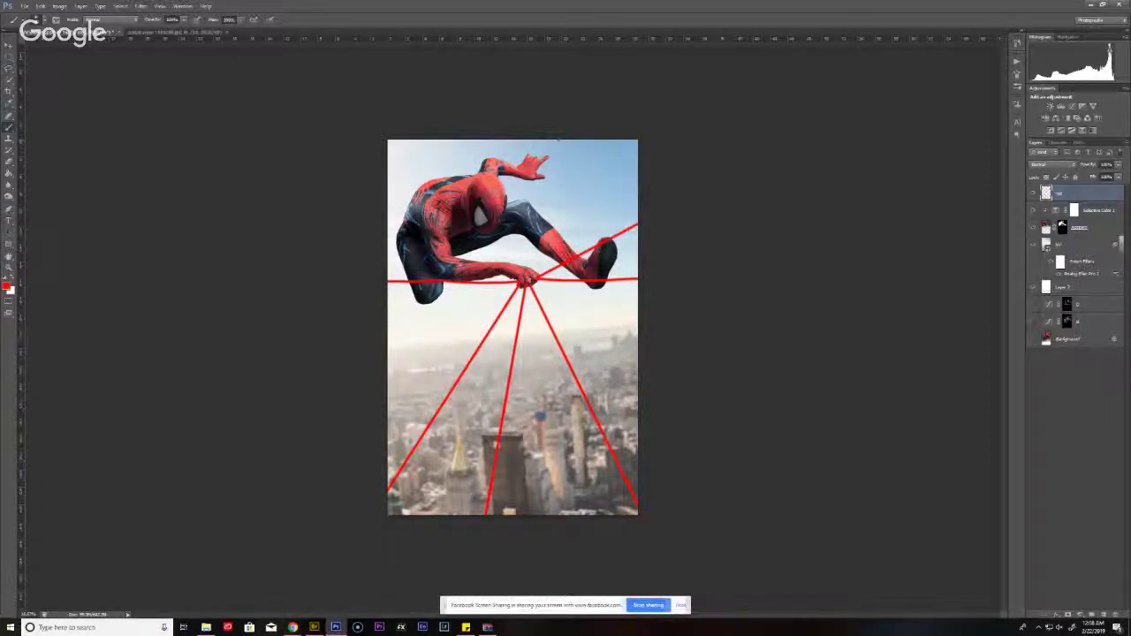
{"action": "left_click_drag", "start_coordinate": [528, 279], "coordinate": [540, 137]}
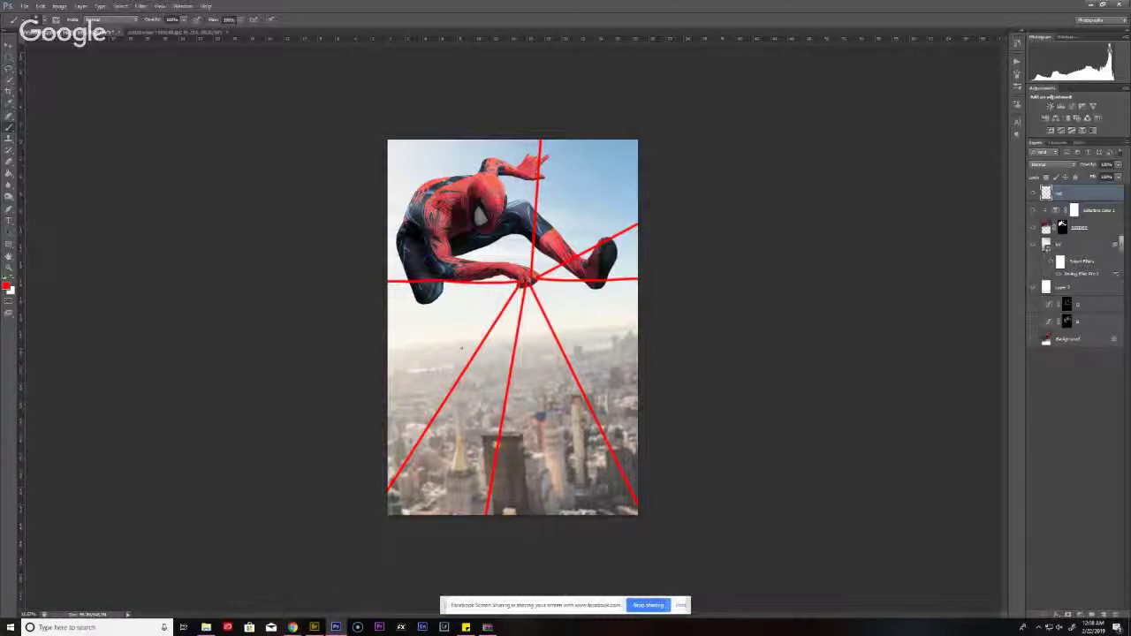
- Recheck the Pinterest webbing and paint a red guide line from the fist down to the image's right edge below the foot
{"action": "mouse_move", "coordinate": [292, 628]}
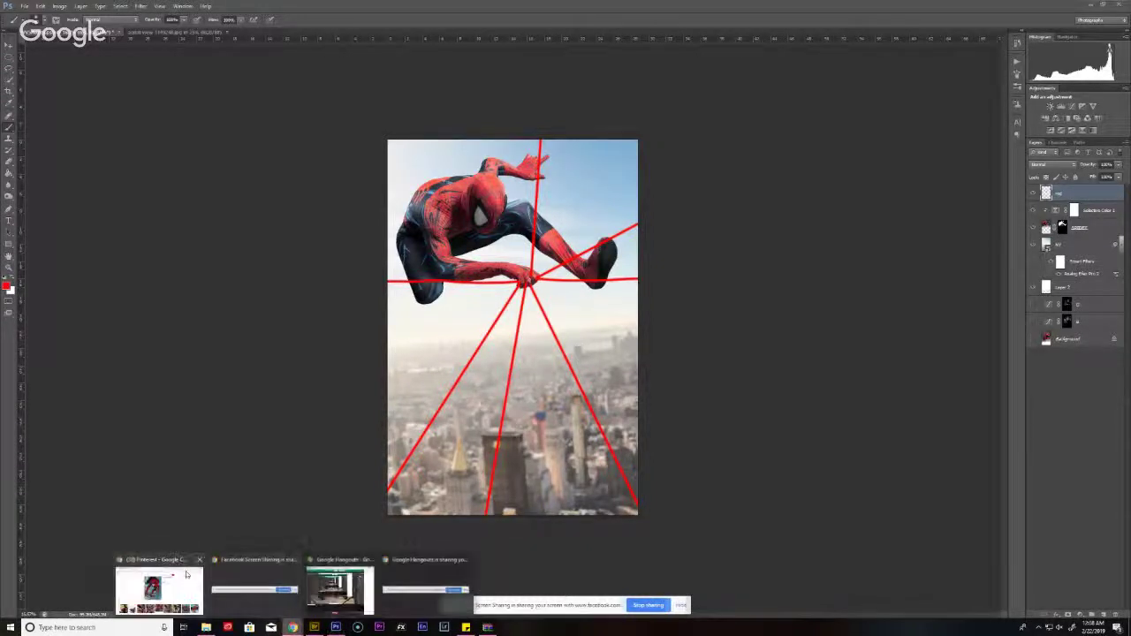
{"action": "left_click", "coordinate": [178, 572]}
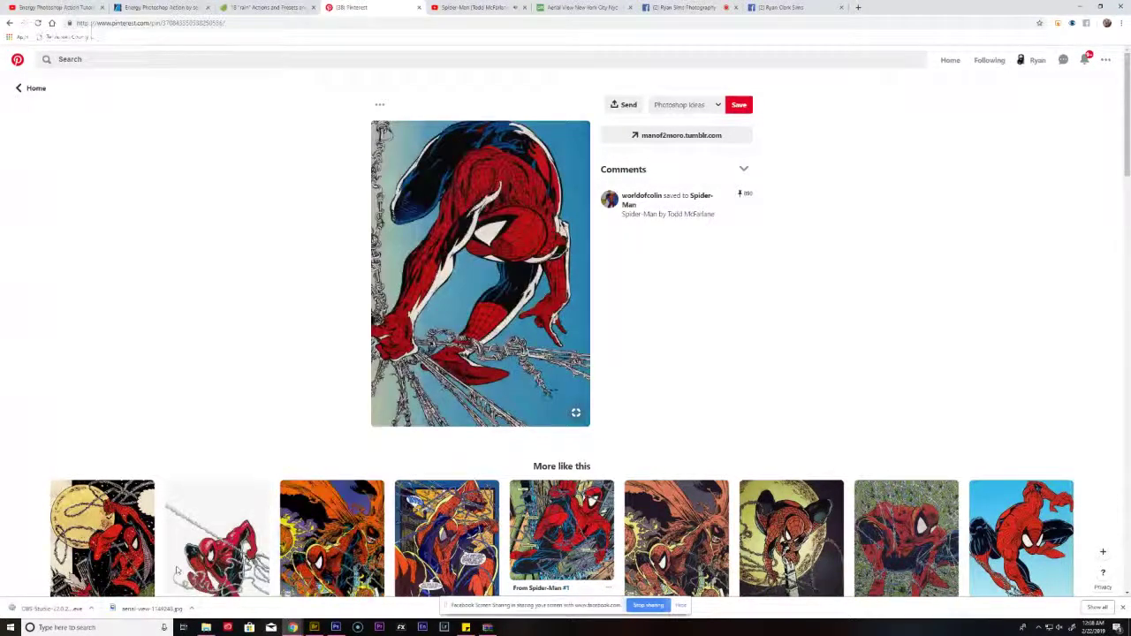
{"action": "key", "text": "alt+Tab"}
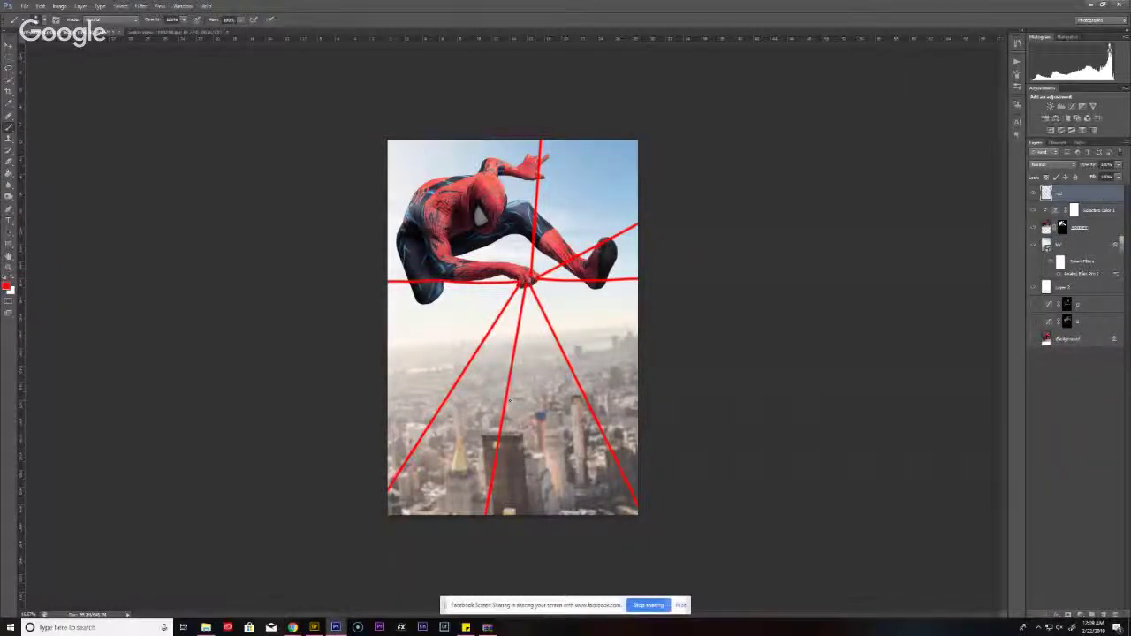
{"action": "left_click", "coordinate": [655, 405], "text": "shift"}
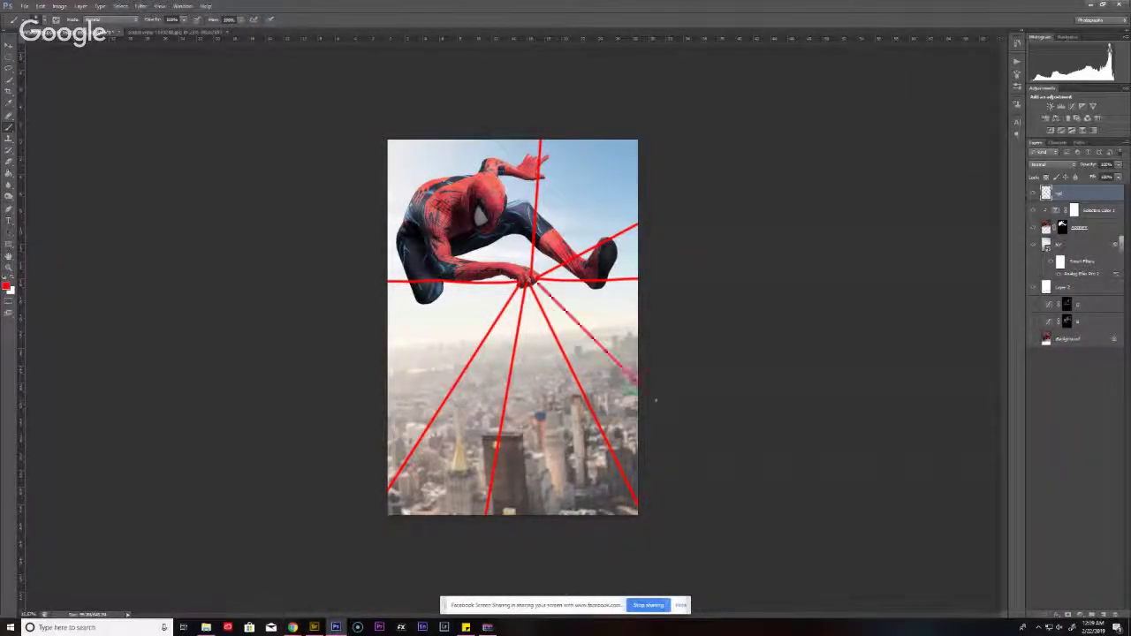
{"action": "key", "text": "ctrl+z"}
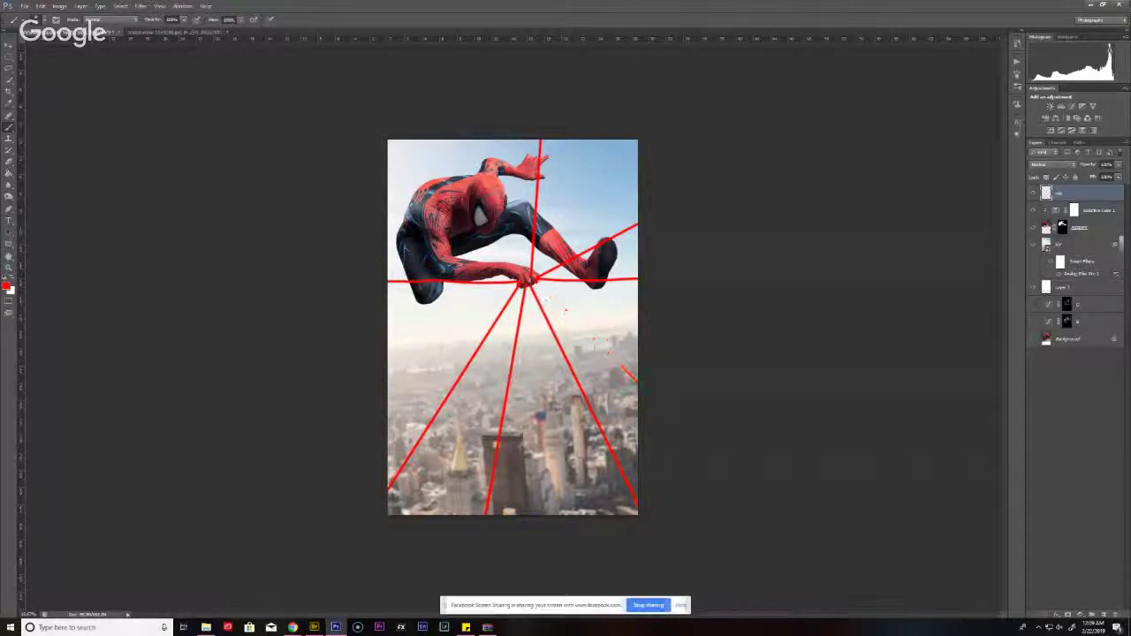
{"action": "left_click", "coordinate": [660, 367], "text": "shift"}
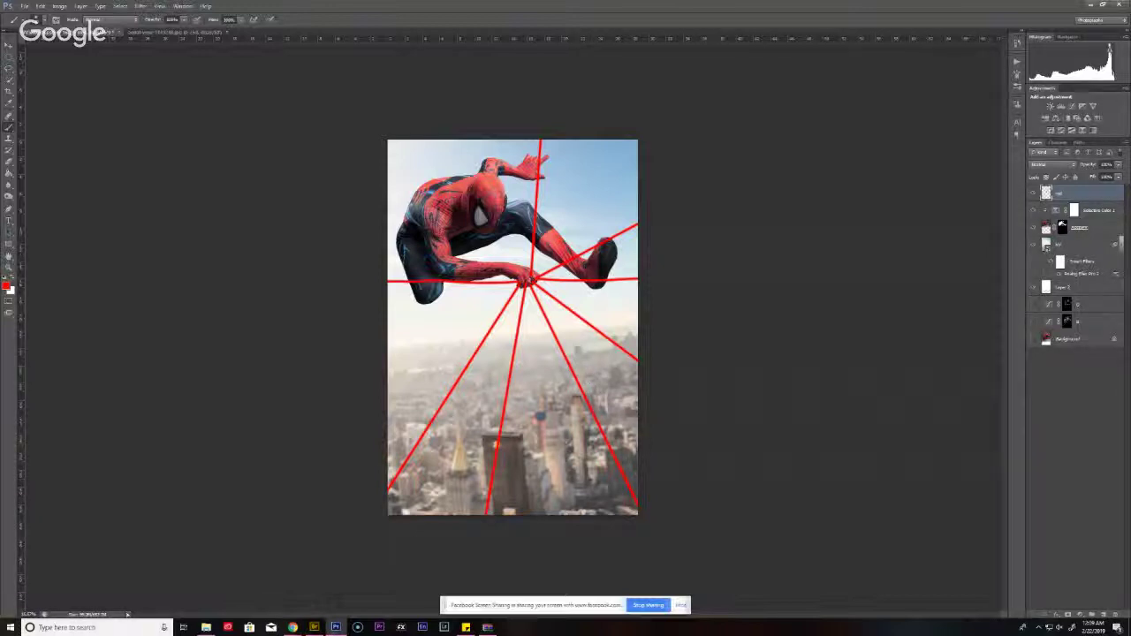
- Step back through the latest guide-line strokes and restore them to compare the web layout
{"action": "key", "text": "ctrl+z"}
{"action": "key", "text": "ctrl+alt+z"}
{"action": "key", "text": "ctrl+alt+z"}
{"action": "key", "text": "ctrl+alt+z"}
{"action": "key", "text": "ctrl+shift+z"}
{"action": "key", "text": "ctrl+shift+z"}
{"action": "key", "text": "ctrl+shift+z"}
- Erase the three steep guide lines running from the fist to the lower-left, bottom and lower-right of the image with a smaller Eraser
{"action": "key", "text": "e"}
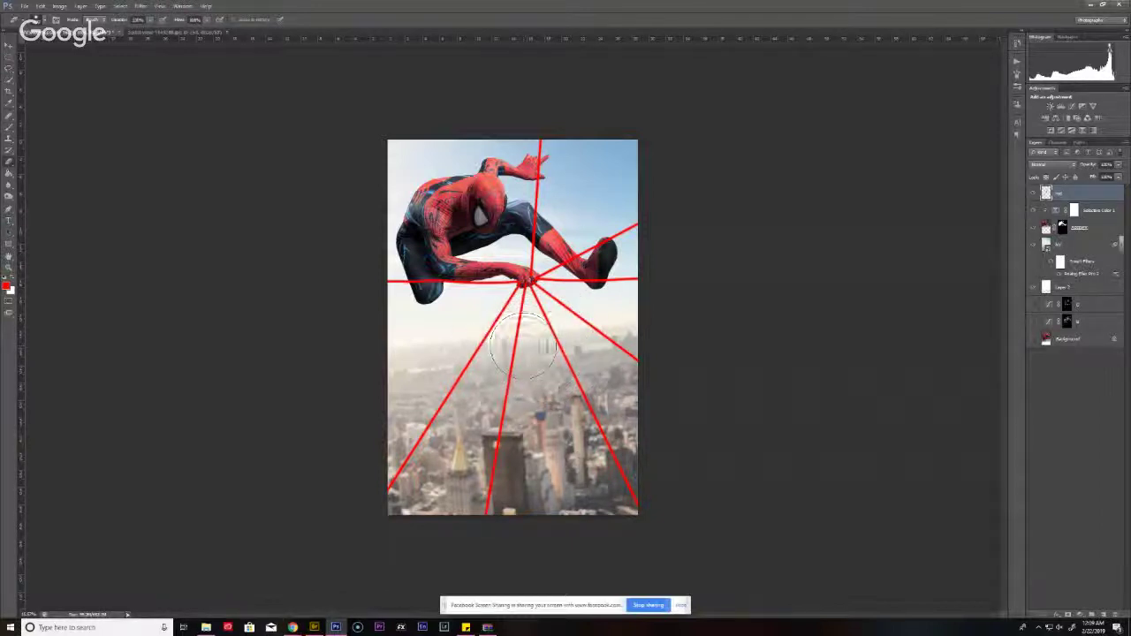
{"action": "right_click", "coordinate": [524, 345]}
{"action": "left_click", "coordinate": [583, 385]}
{"action": "left_click", "coordinate": [516, 328]}
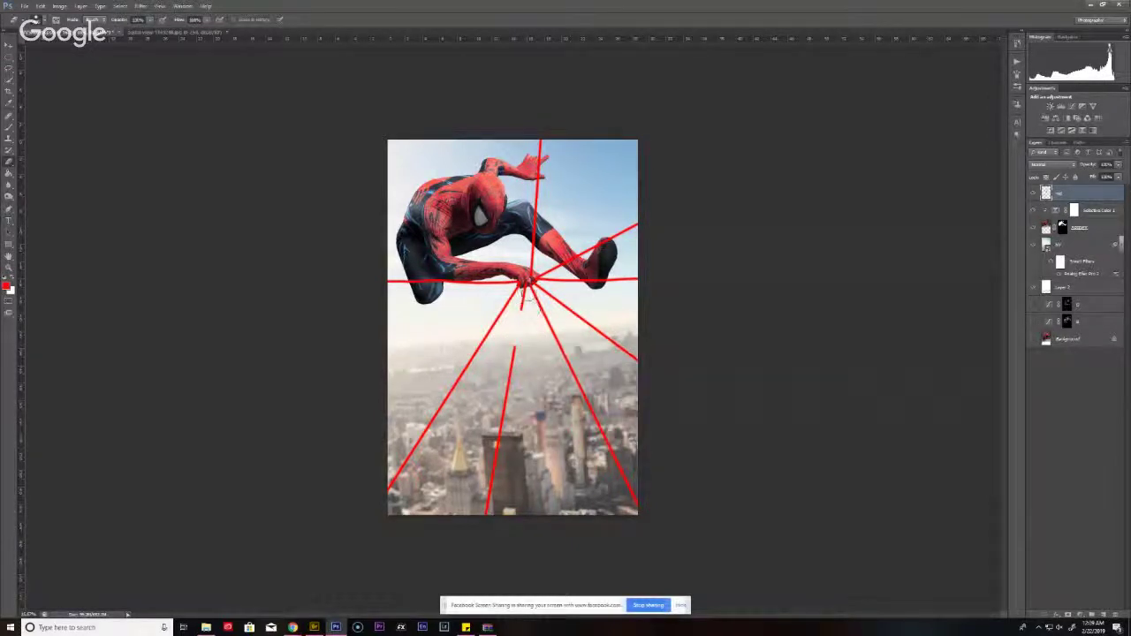
{"action": "left_click_drag", "start_coordinate": [523, 297], "coordinate": [390, 488]}
{"action": "left_click_drag", "start_coordinate": [513, 347], "coordinate": [491, 450]}
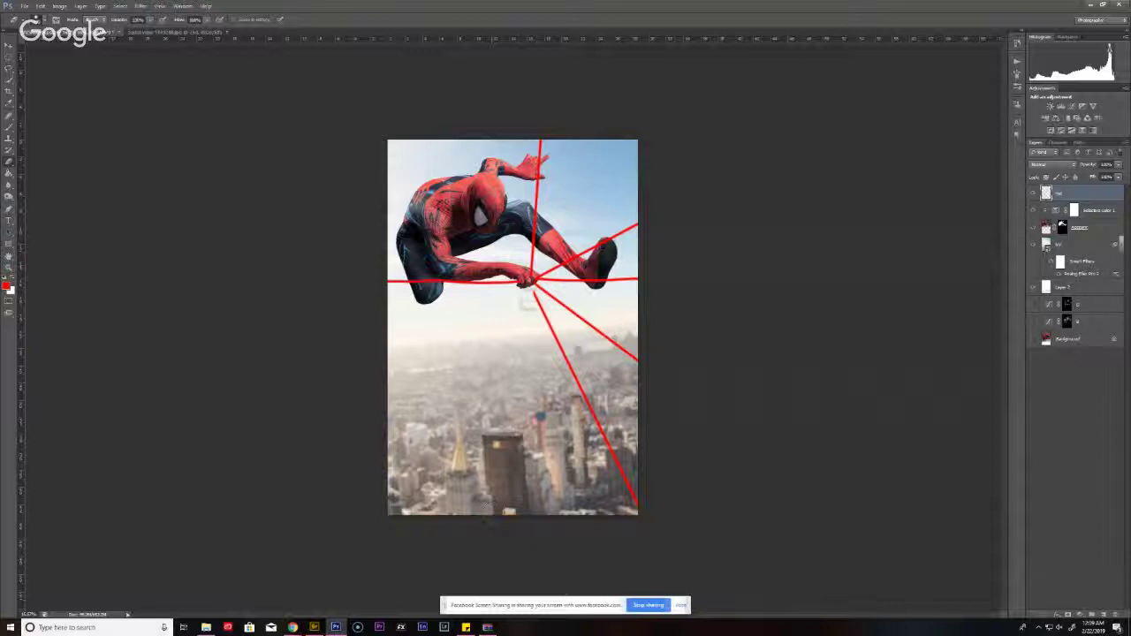
{"action": "left_click_drag", "start_coordinate": [532, 295], "coordinate": [633, 502]}
- Paint three red guide lines from the fist, one to the left image edge over the skyline and two steep ones to the bottom edge
{"action": "key", "text": "b"}
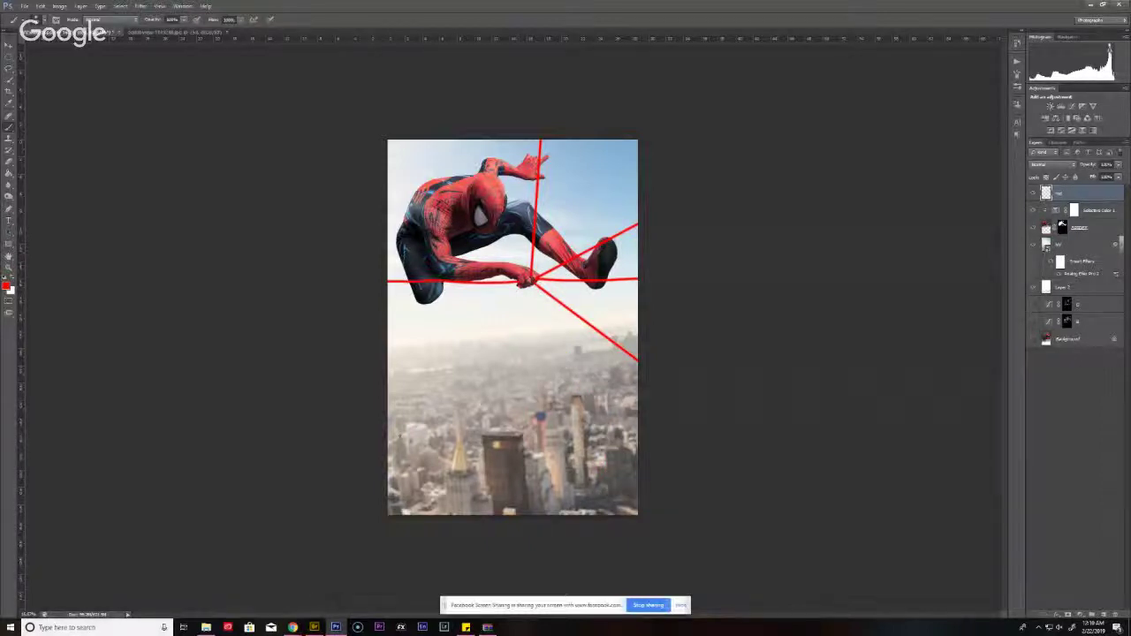
{"action": "left_click_drag", "start_coordinate": [522, 282], "coordinate": [378, 443]}
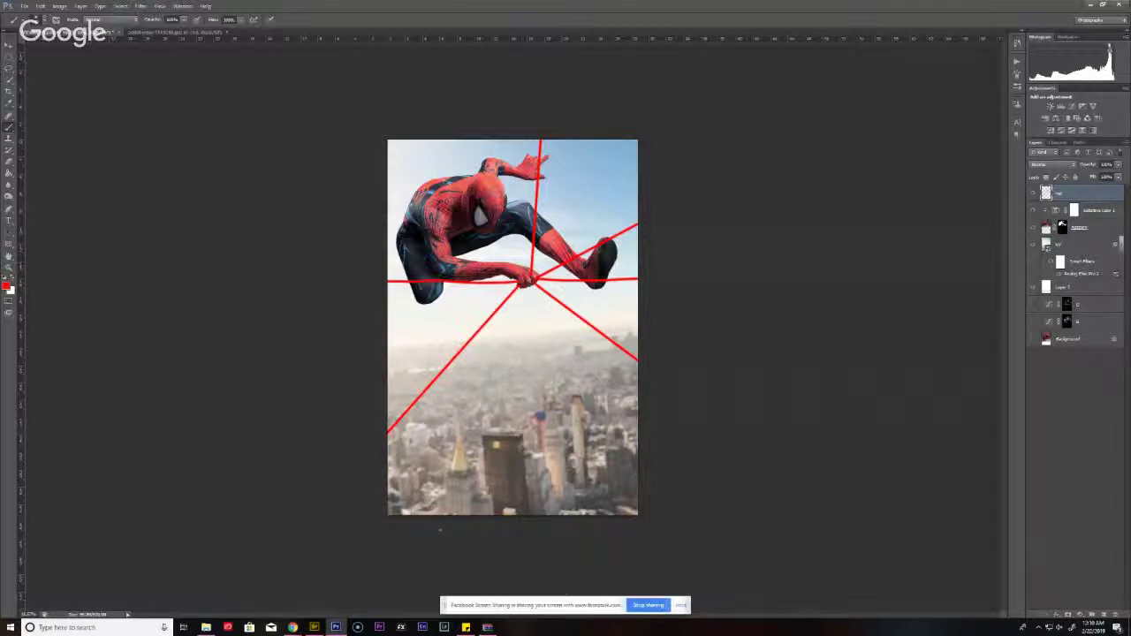
{"action": "left_click", "coordinate": [440, 531]}
{"action": "left_click", "coordinate": [523, 283], "text": "shift"}
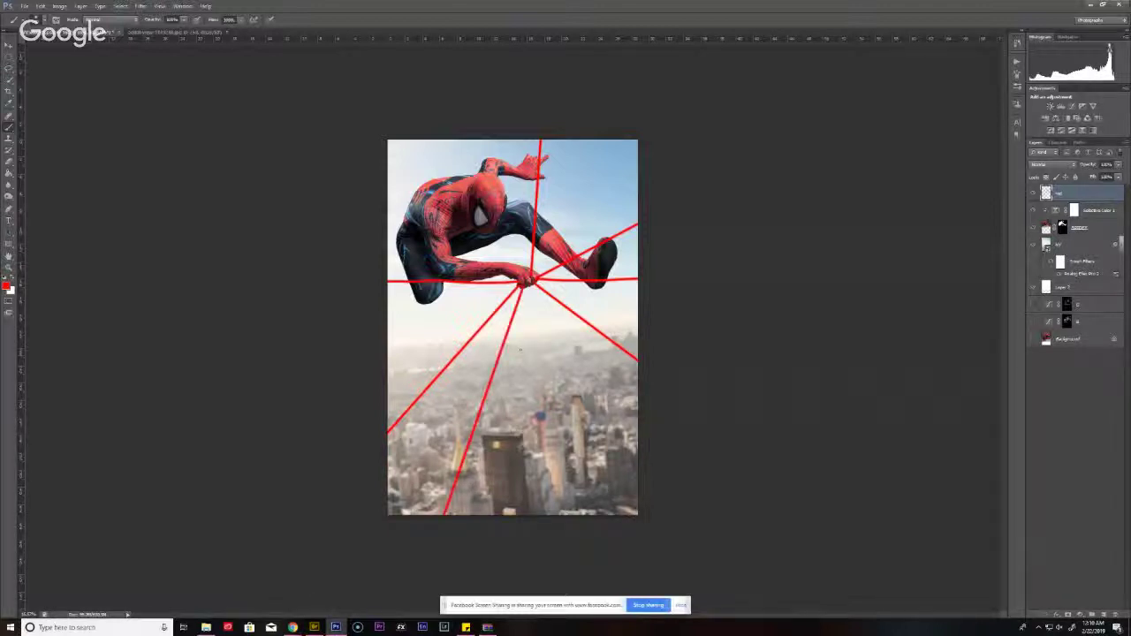
{"action": "left_click", "coordinate": [599, 533], "text": "shift"}
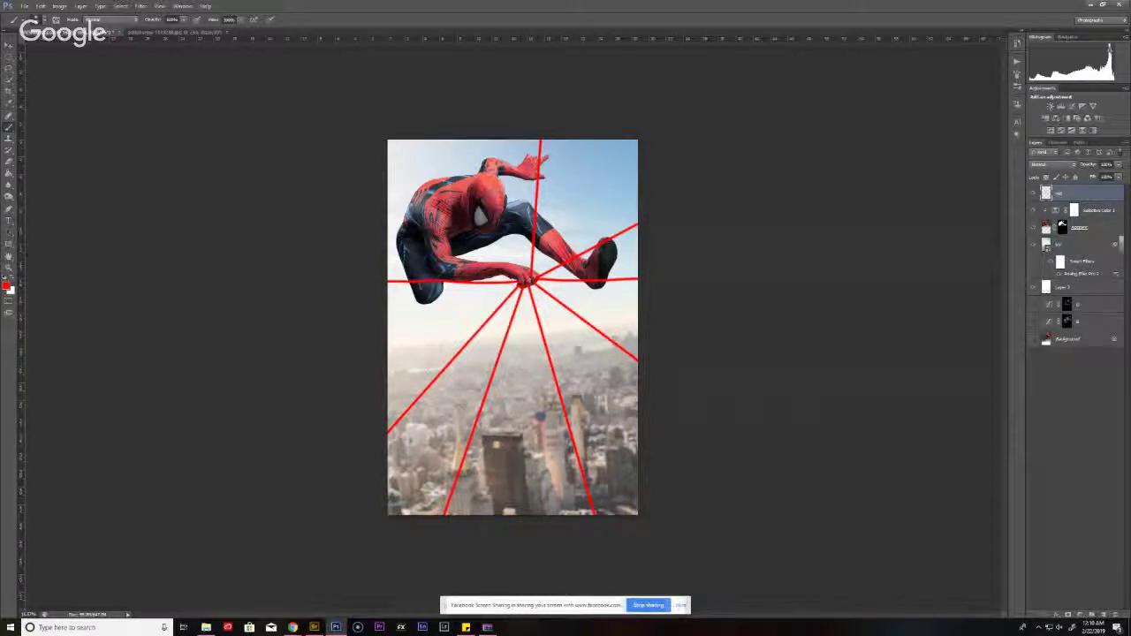
- Erase the guide line running from the fist to the lower-left image edge and repaint it at a shallower angle
{"action": "key", "text": "b"}
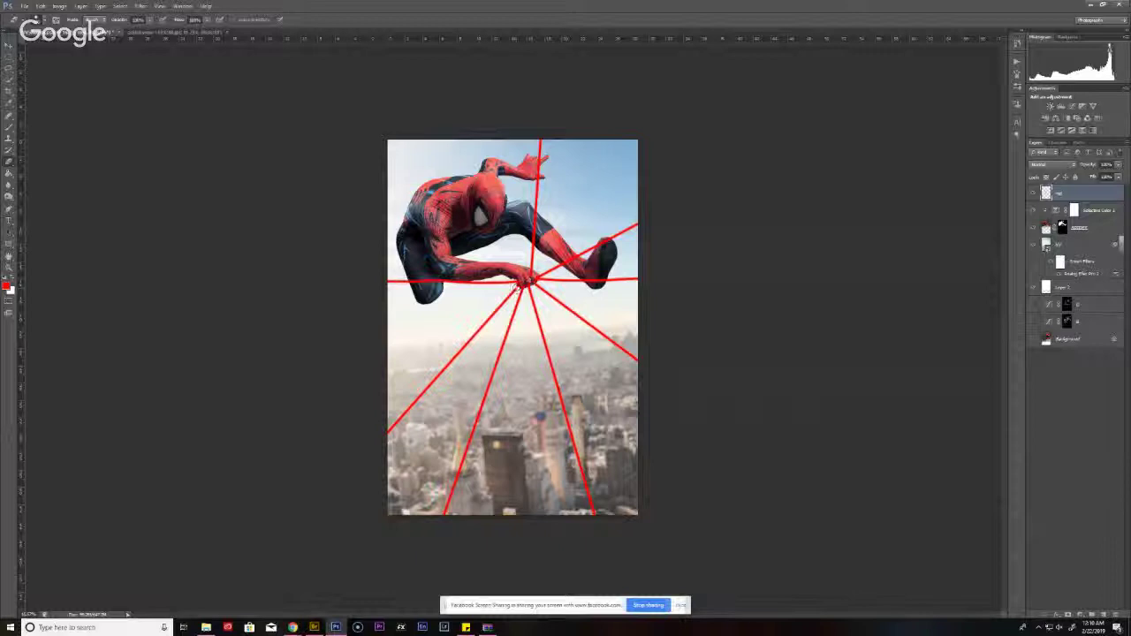
{"action": "left_click", "coordinate": [386, 434], "text": "shift"}
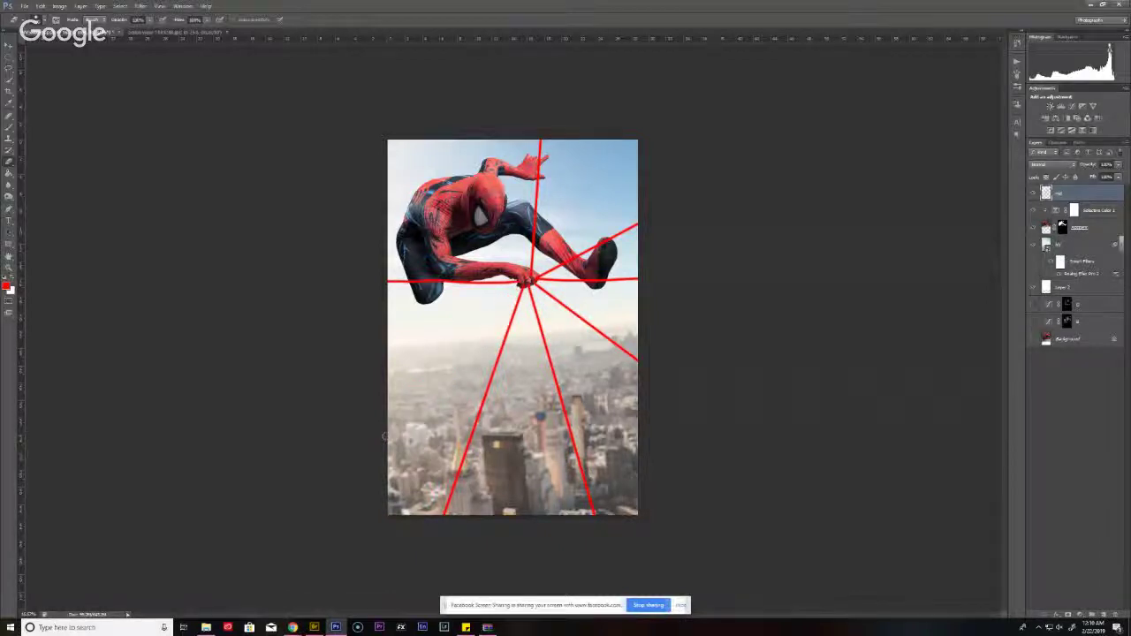
{"action": "key", "text": "b"}
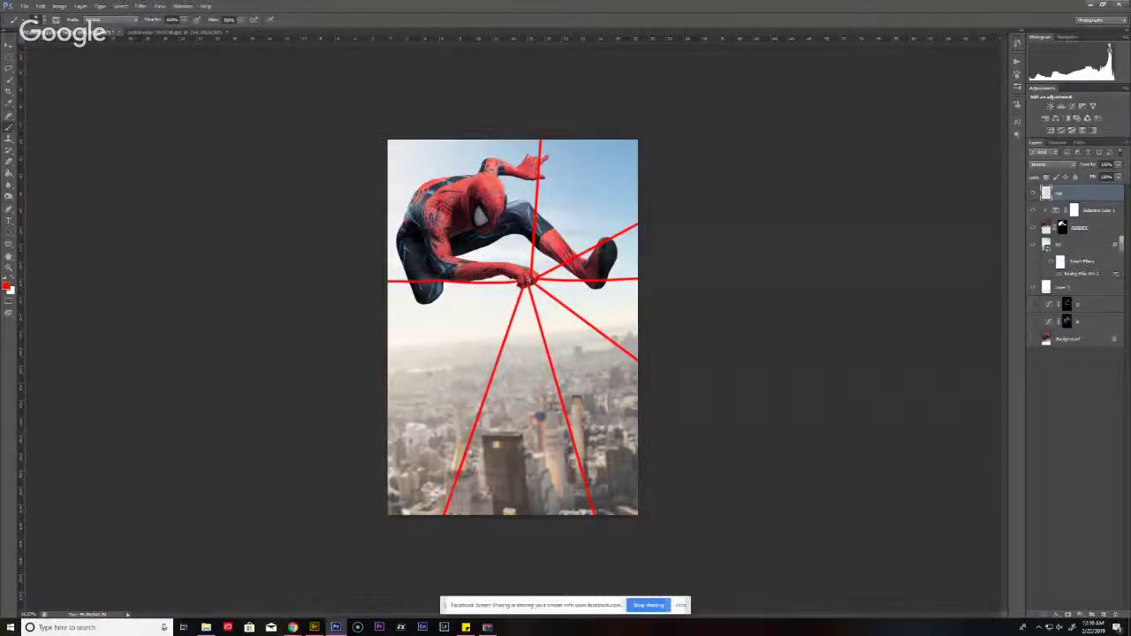
{"action": "left_click", "coordinate": [382, 392], "text": "shift"}
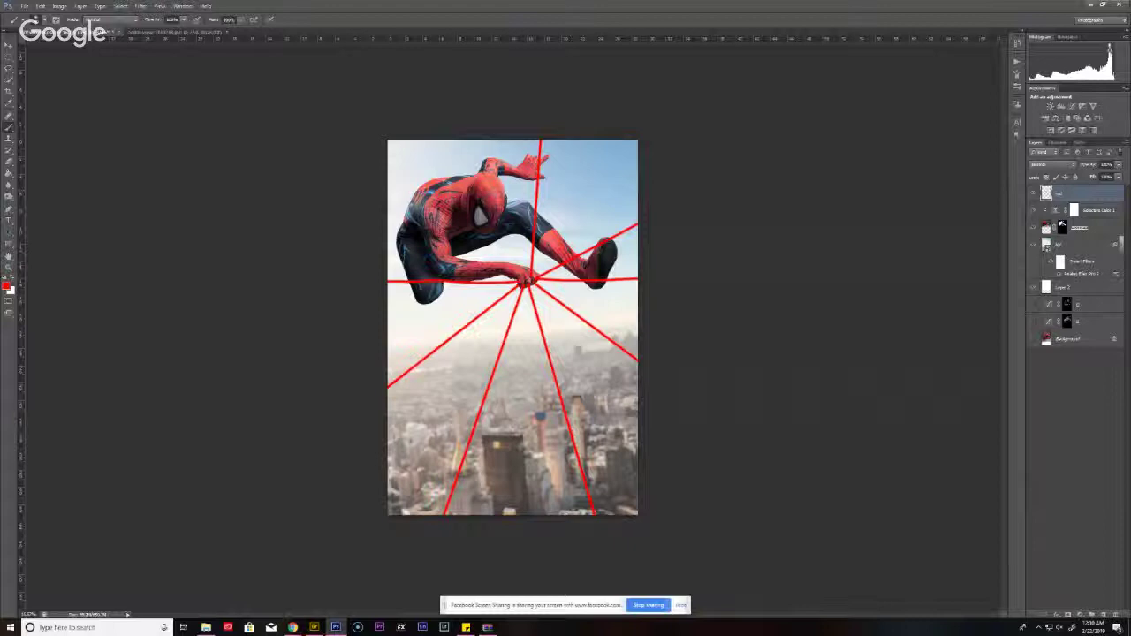
- Go up from the Hot Glue Gun folder to Spider-Webs in File Explorer, and view the start of the Spider-Webs photos in Adobe Bridge
{"action": "left_click", "coordinate": [206, 627]}
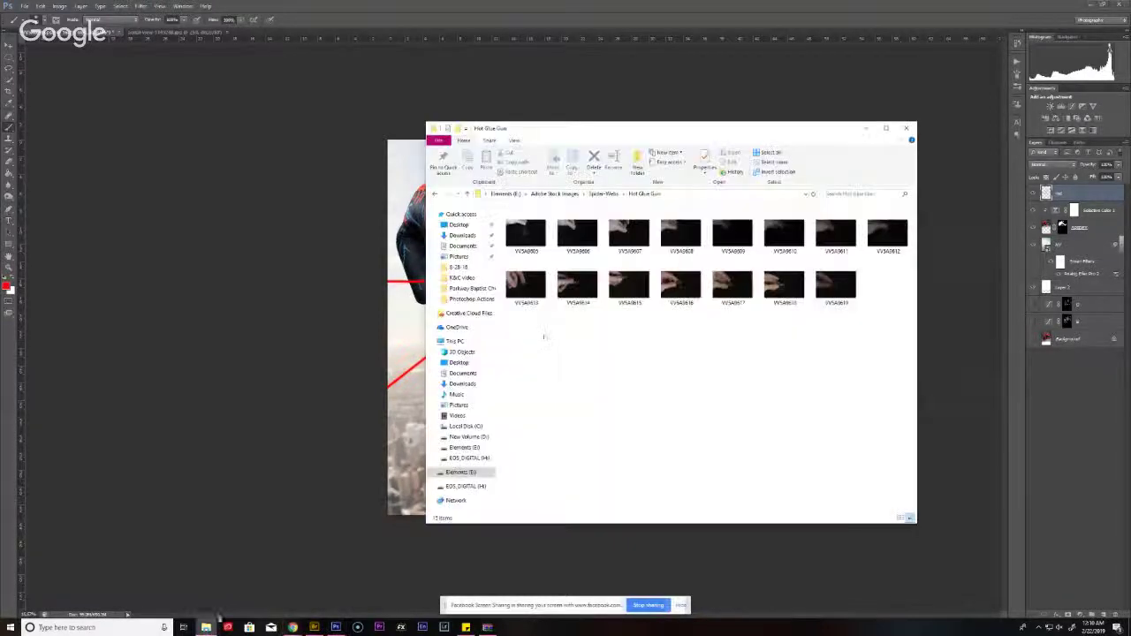
{"action": "left_click", "coordinate": [467, 194]}
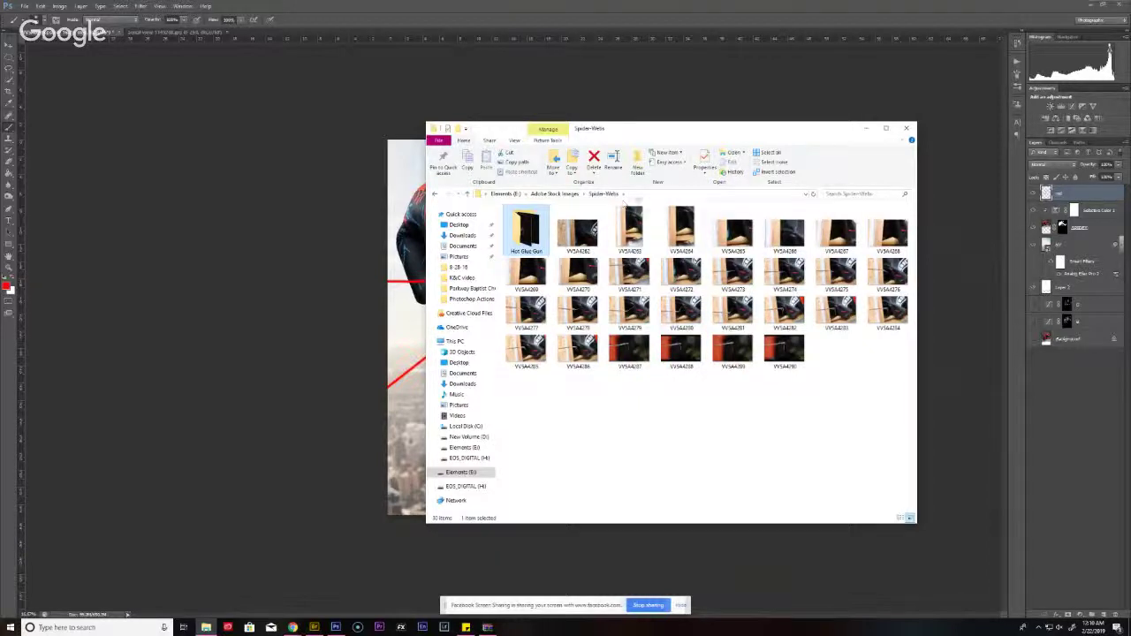
{"action": "left_click", "coordinate": [624, 196]}
{"action": "left_click", "coordinate": [314, 627]}
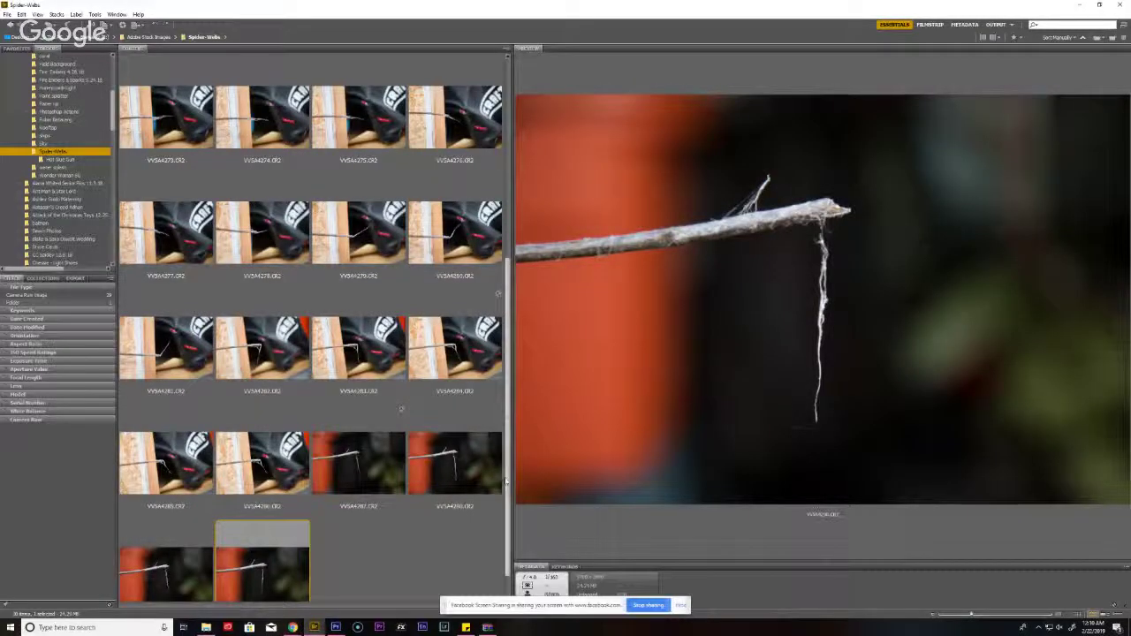
{"action": "left_click_drag", "start_coordinate": [509, 487], "coordinate": [512, 528]}
{"action": "scroll", "coordinate": [259, 115], "scroll_direction": "up", "scroll_amount": 4}
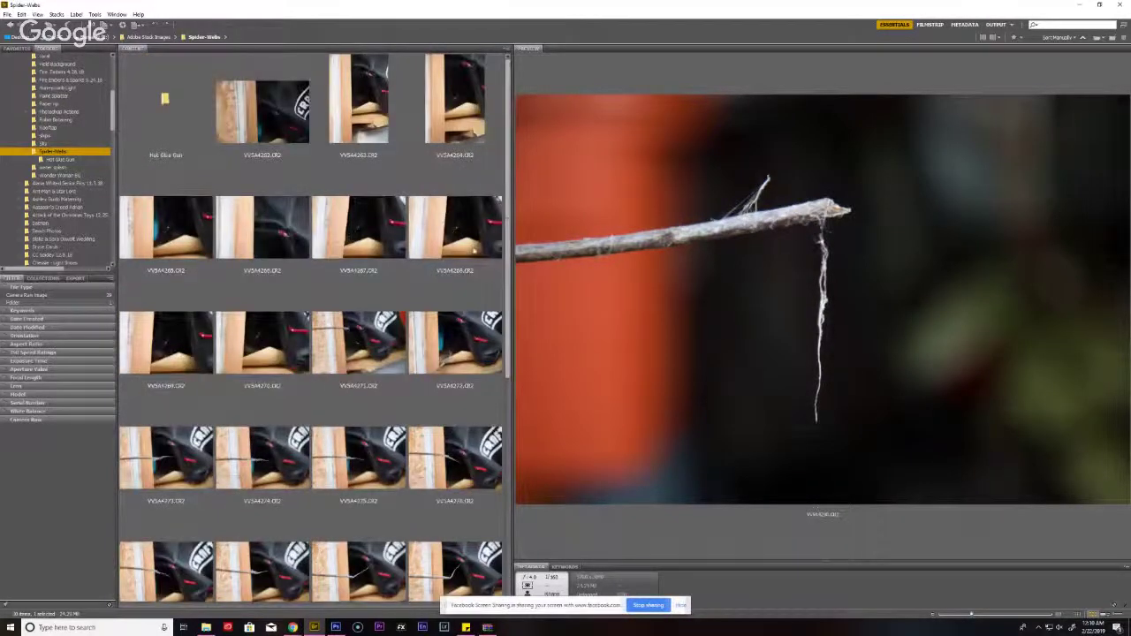
- Review the cobweb photos VVSA4262 to VVSA4270 one by one and star-rate VVSA4265 and VVSA4269
{"action": "left_click", "coordinate": [260, 119]}
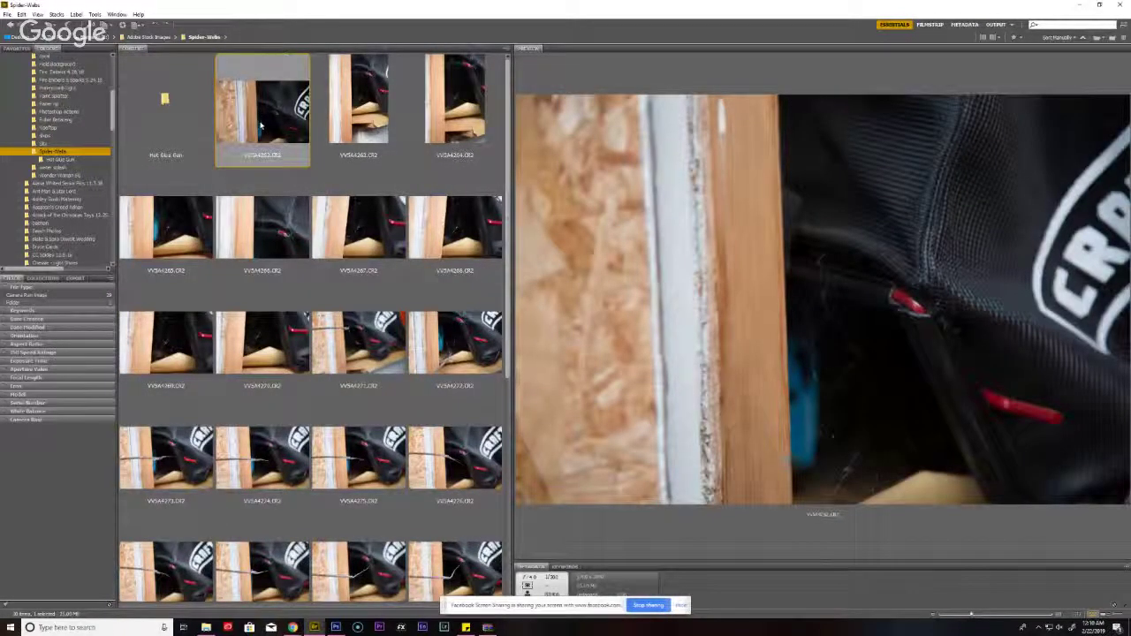
{"action": "key", "text": "Right"}
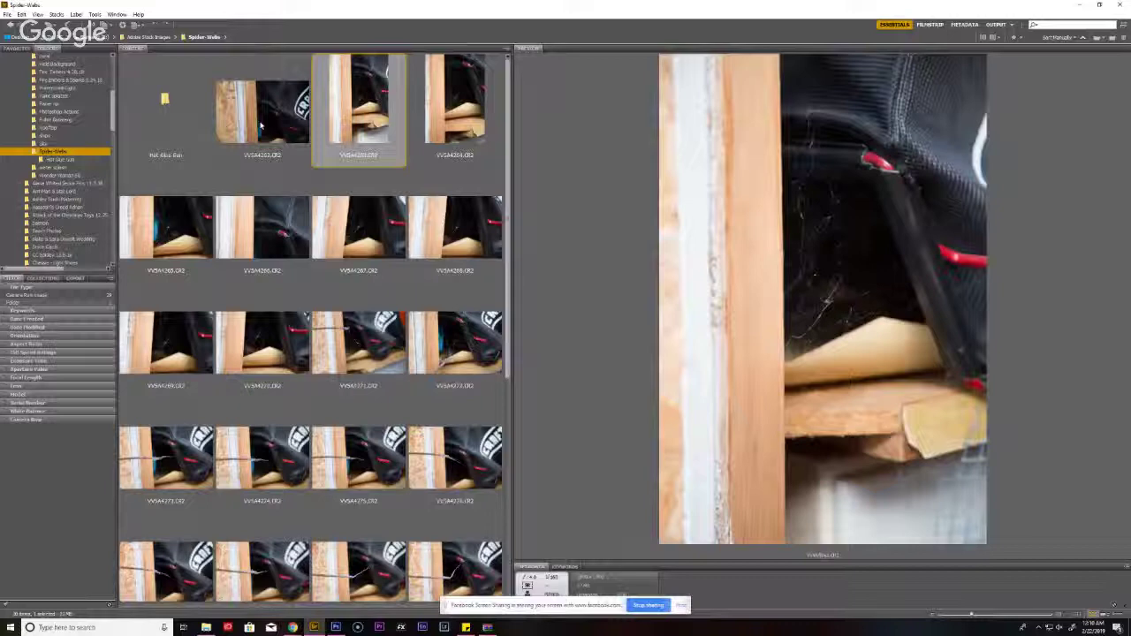
{"action": "key", "text": "Right"}
{"action": "key", "text": "Right"}
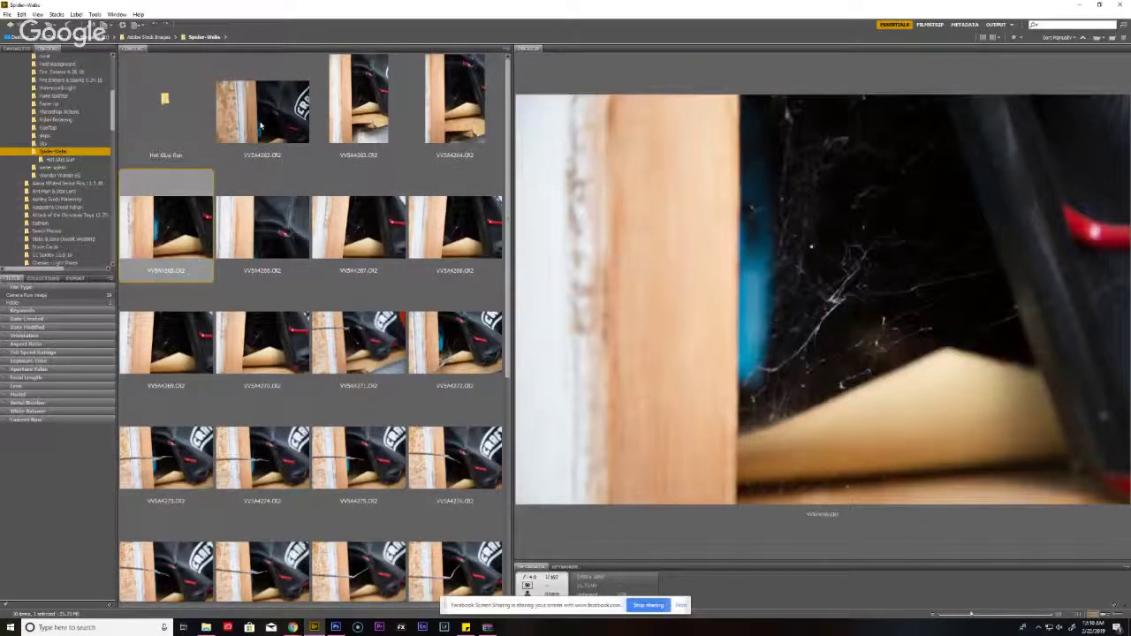
{"action": "key", "text": "Left"}
{"action": "key", "text": "Right"}
{"action": "key", "text": "Right"}
{"action": "key", "text": "Right"}
{"action": "key", "text": "Right"}
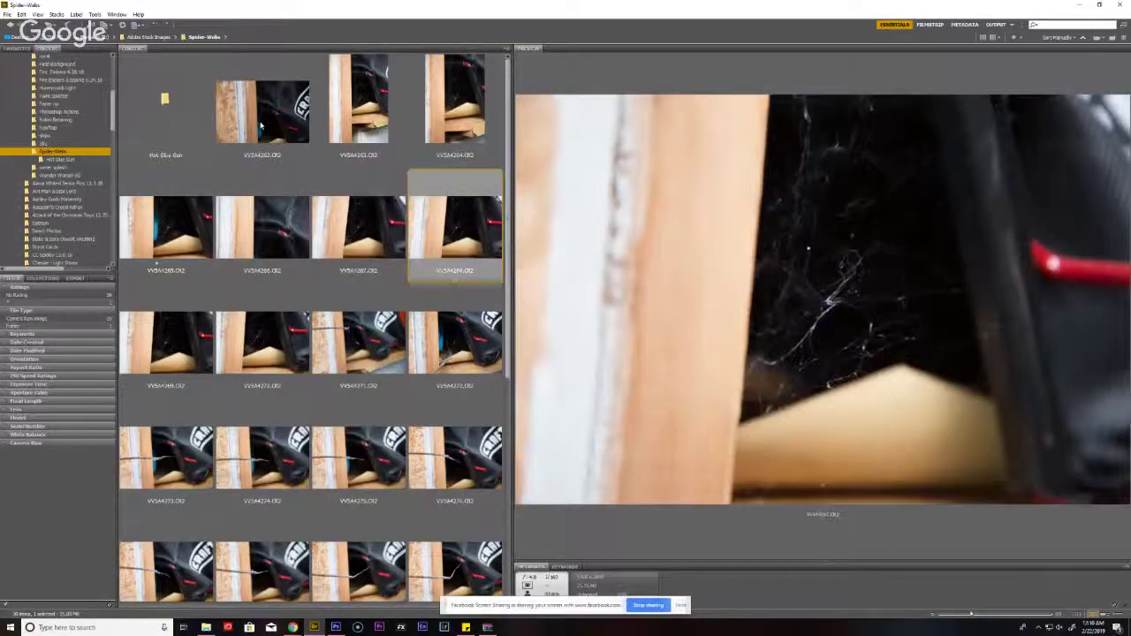
{"action": "key", "text": "Left"}
{"action": "key", "text": "Right"}
{"action": "key", "text": "Right"}
{"action": "key", "text": "Left"}
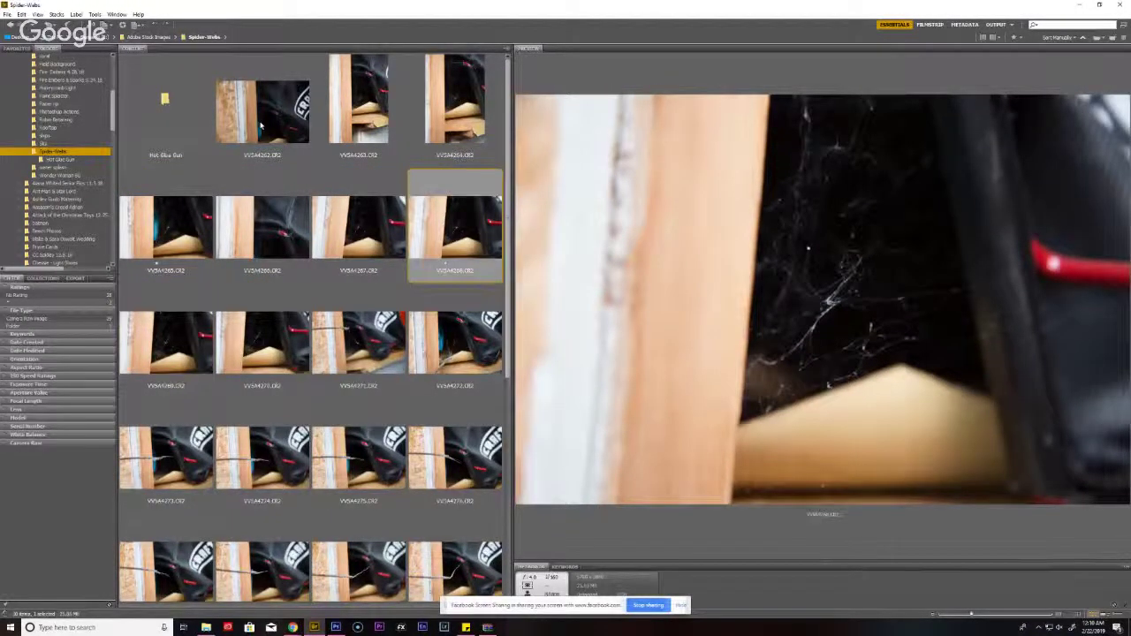
{"action": "key", "text": "Right"}
{"action": "key", "text": "Right"}
{"action": "key", "text": "Right"}
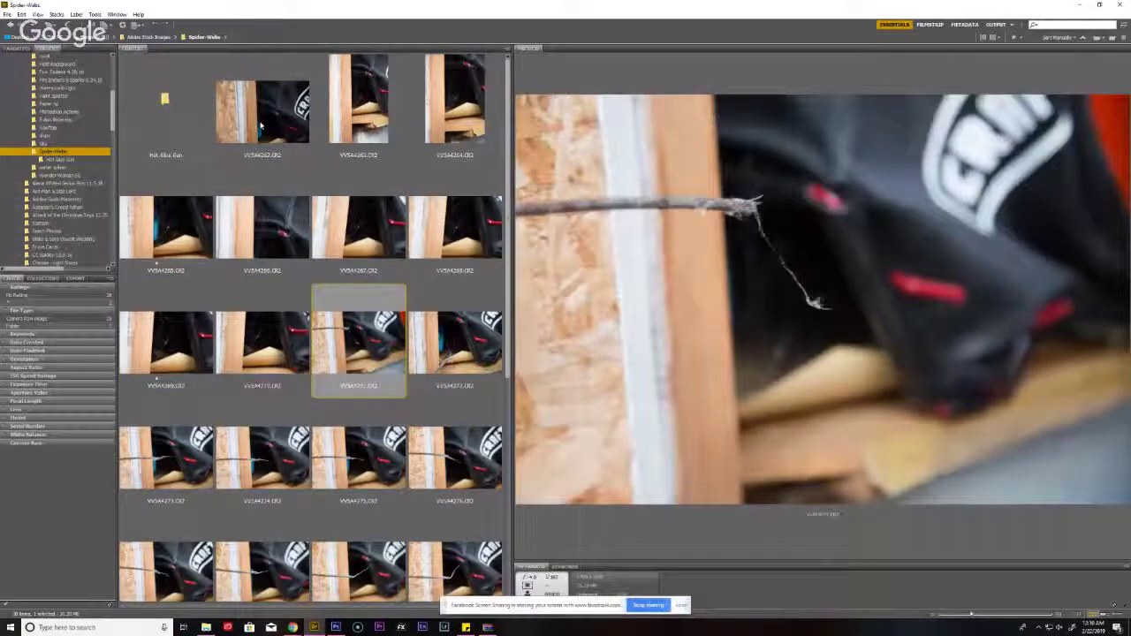
- Review the photos of web strands on a stick from VVSA4271 to VVSA4282 and star-rate VVSA4274
{"action": "key", "text": "Right"}
{"action": "key", "text": "Right"}
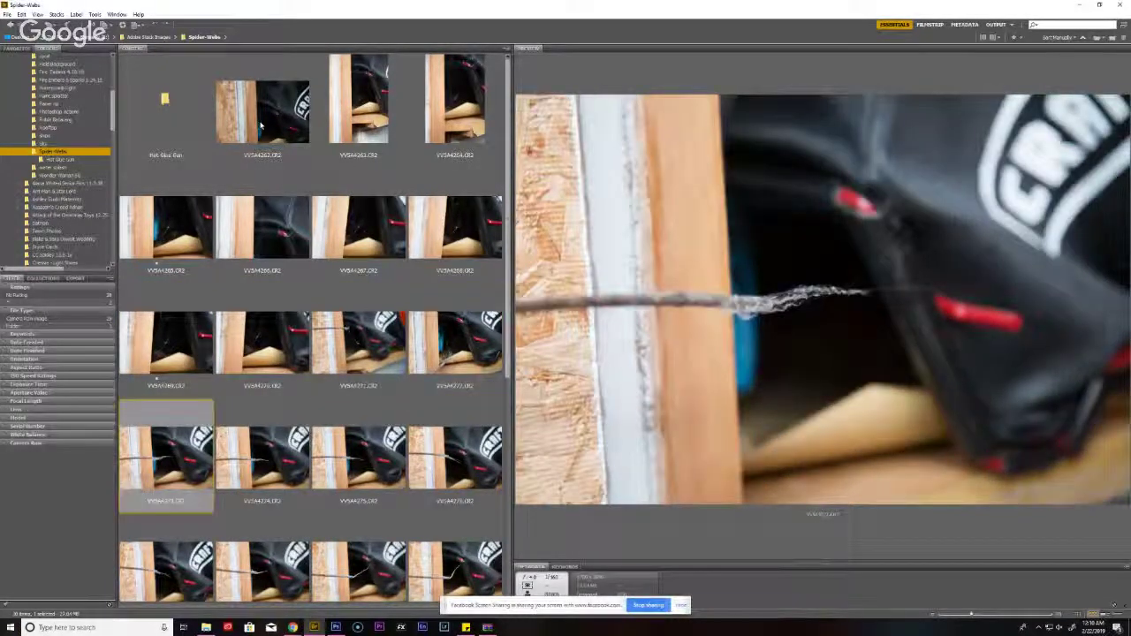
{"action": "key", "text": "Right"}
{"action": "key", "text": "Right"}
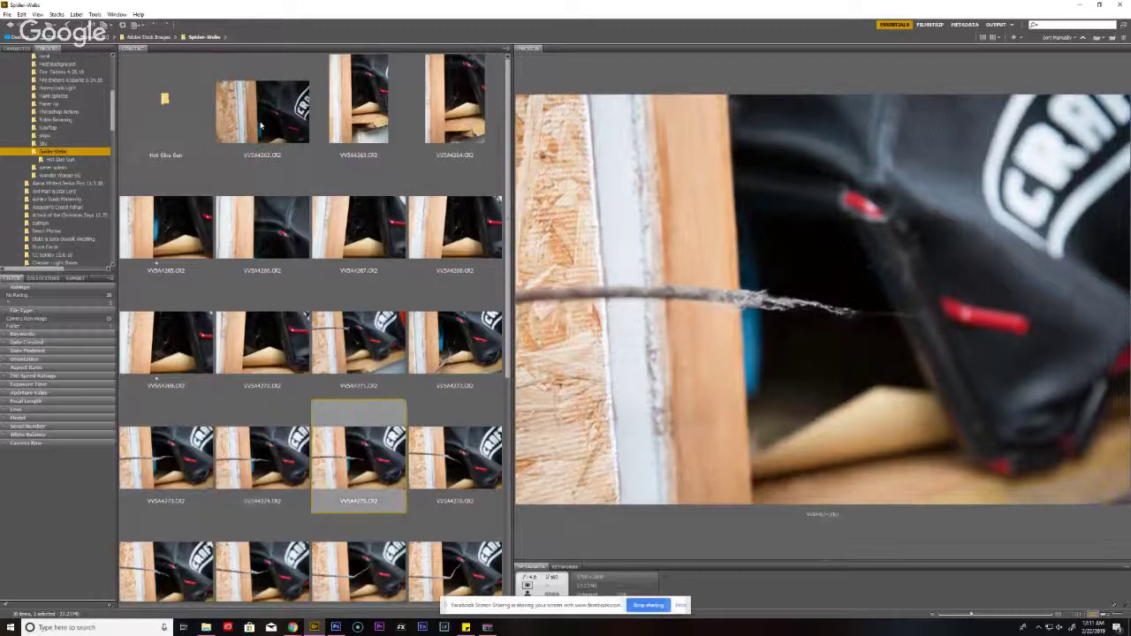
{"action": "key", "text": "Left"}
{"action": "key", "text": "Right"}
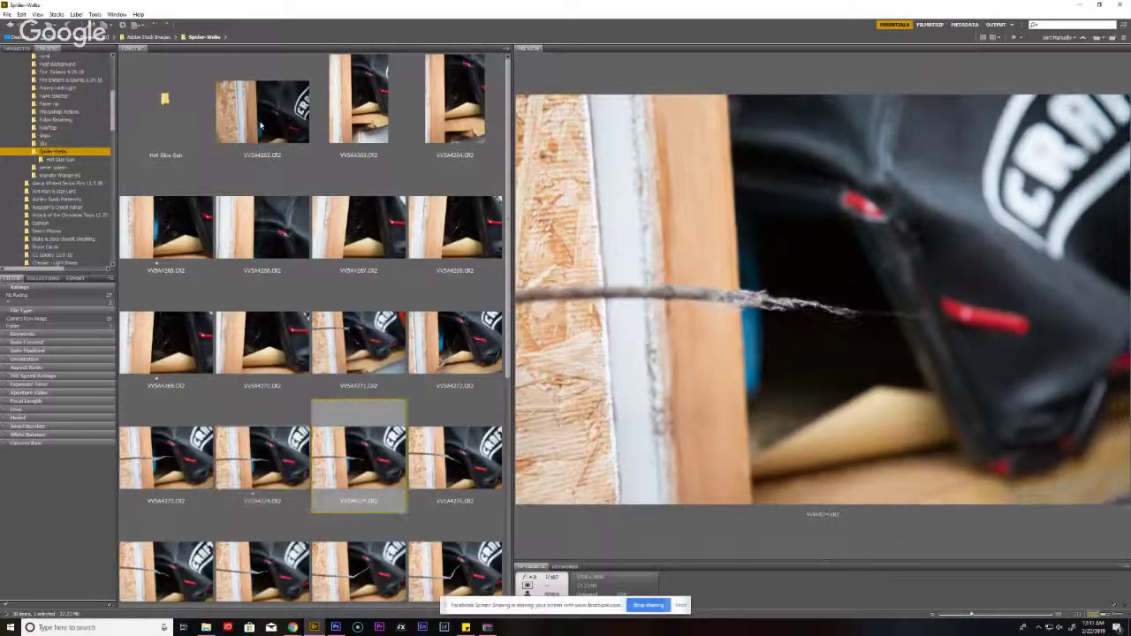
{"action": "key", "text": "Right"}
{"action": "key", "text": "Right"}
{"action": "key", "text": "Right"}
{"action": "key", "text": "Right"}
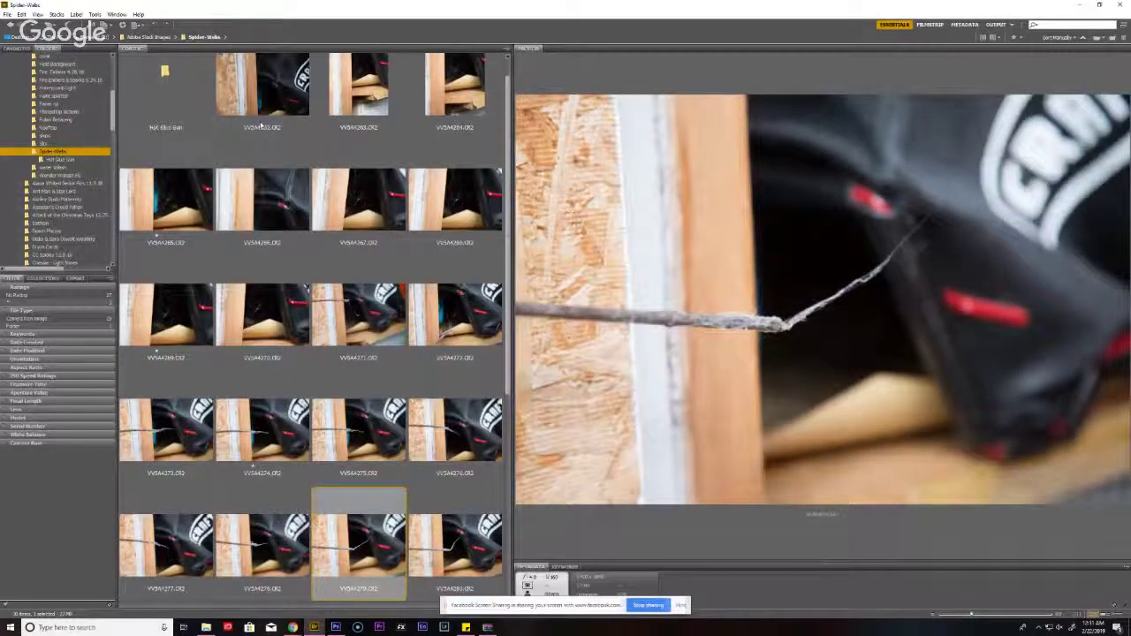
{"action": "key", "text": "Right"}
{"action": "key", "text": "Right"}
{"action": "key", "text": "Right"}
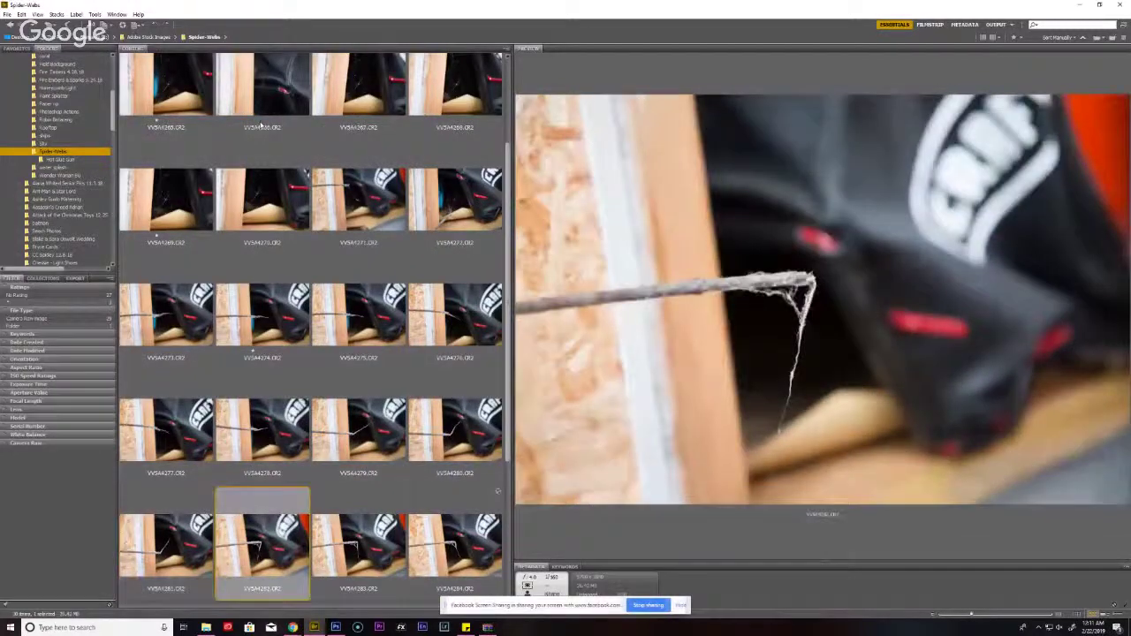
- Compare the stick strand shots from VVSA4280 to VVSA4285 and star-rate VVSA4280, VVSA4281 and VVSA4283
{"action": "key", "text": "Left"}
{"action": "key", "text": "Left"}
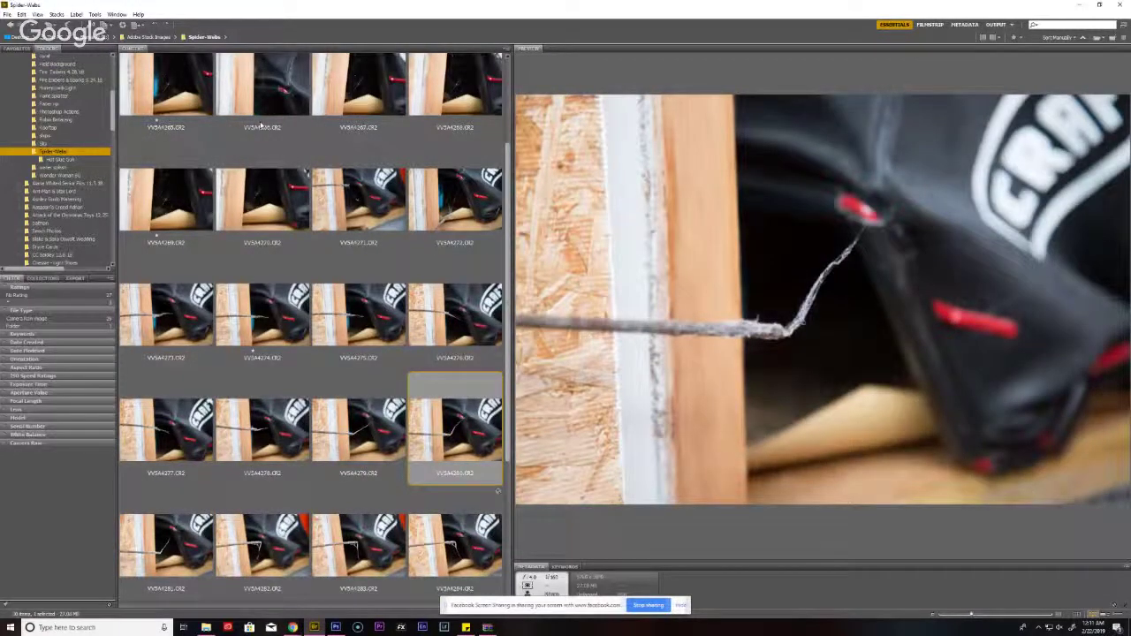
{"action": "key", "text": "Right"}
{"action": "key", "text": "Right"}
{"action": "key", "text": "Right"}
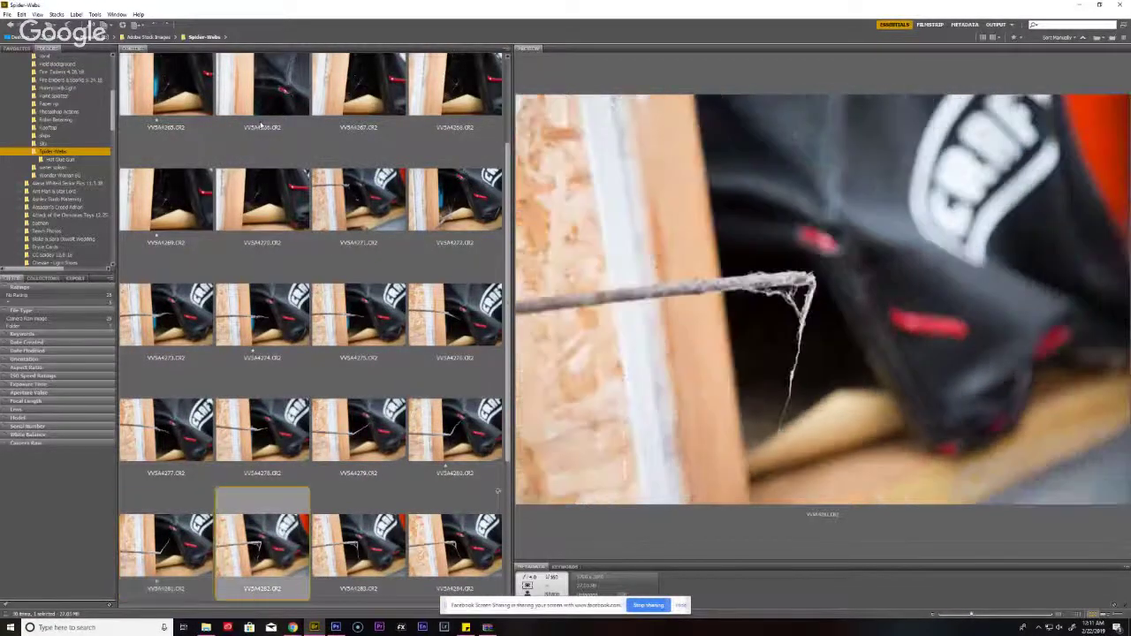
{"action": "key", "text": "Right"}
{"action": "key", "text": "Right"}
{"action": "key", "text": "Right"}
{"action": "key", "text": "Right"}
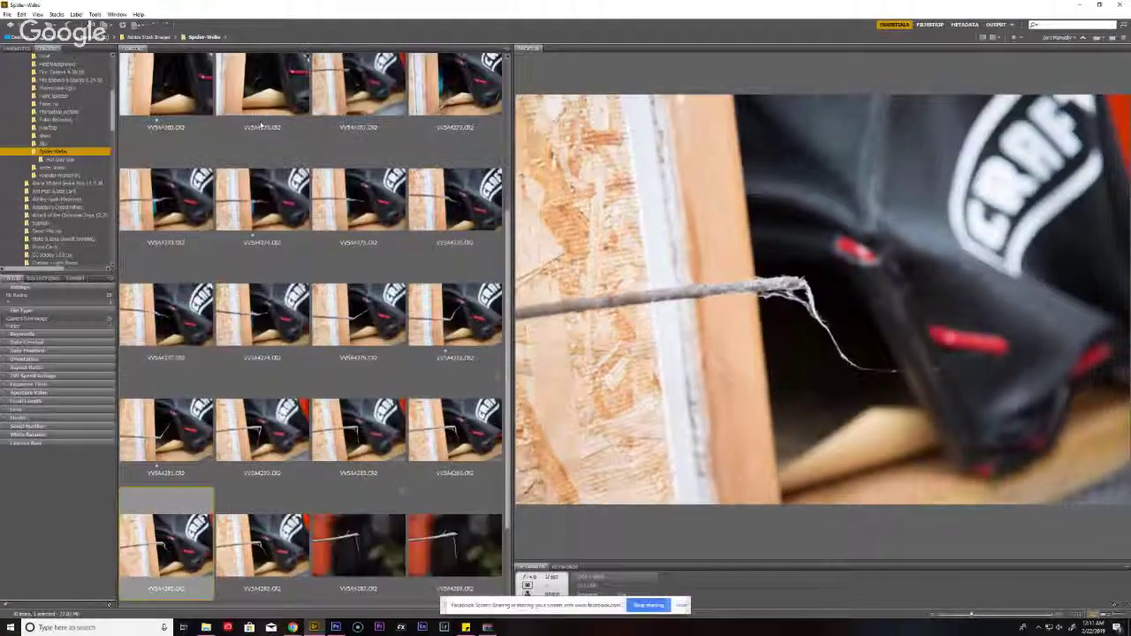
{"action": "key", "text": "Left"}
{"action": "key", "text": "Left"}
{"action": "key", "text": "Left"}
{"action": "key", "text": "Left"}
{"action": "key", "text": "Left"}
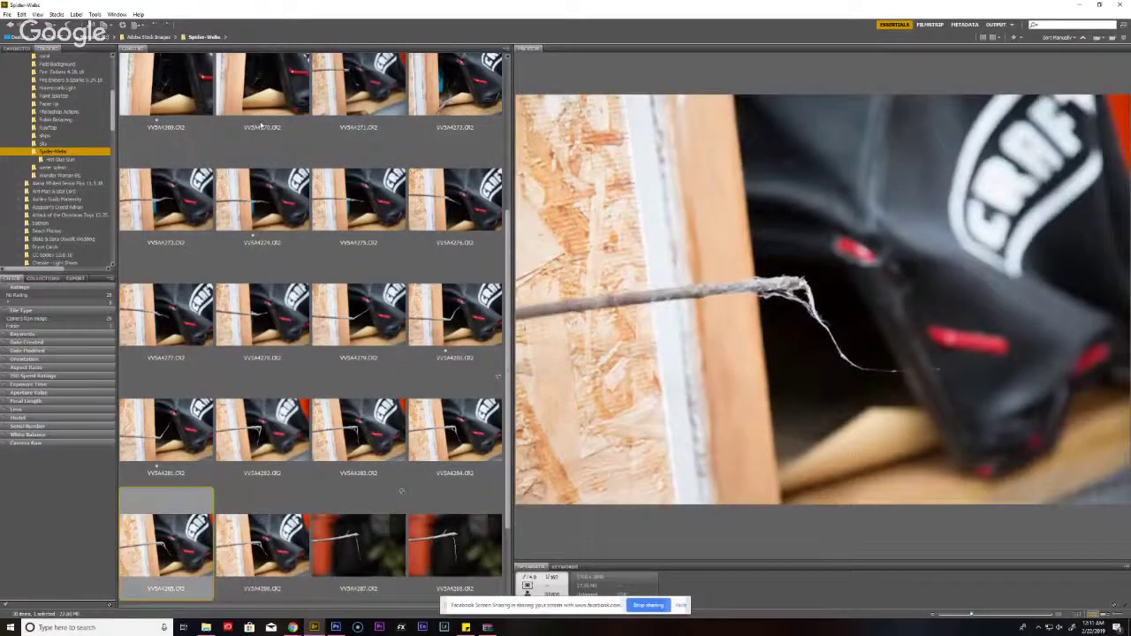
{"action": "key", "text": "Right"}
{"action": "key", "text": "Right"}
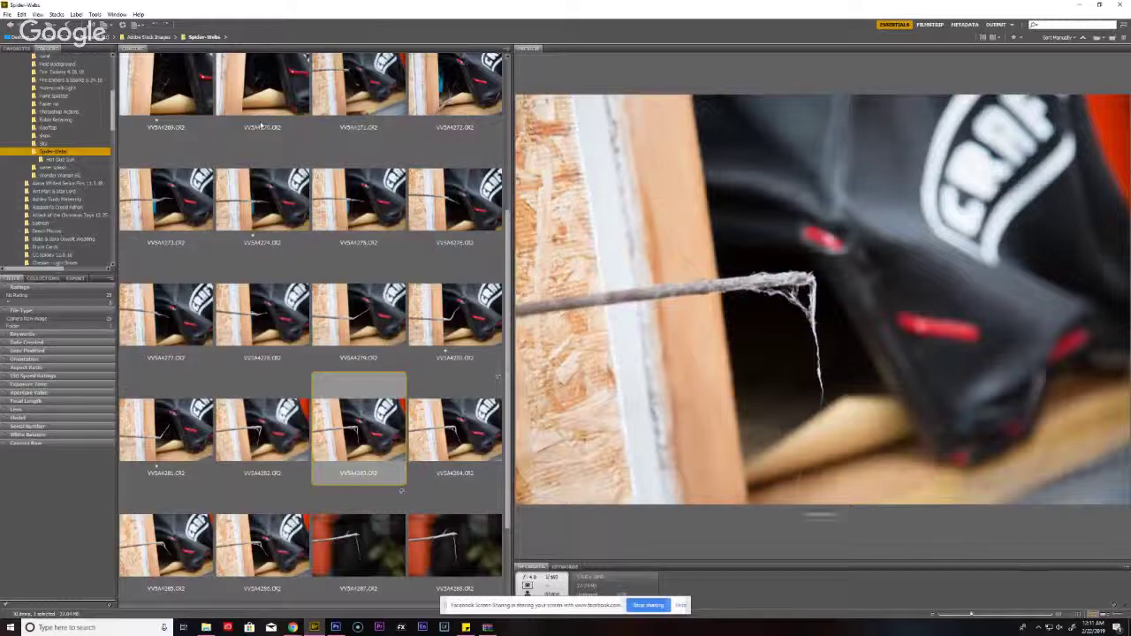
{"action": "key", "text": "Right"}
{"action": "key", "text": "Left"}
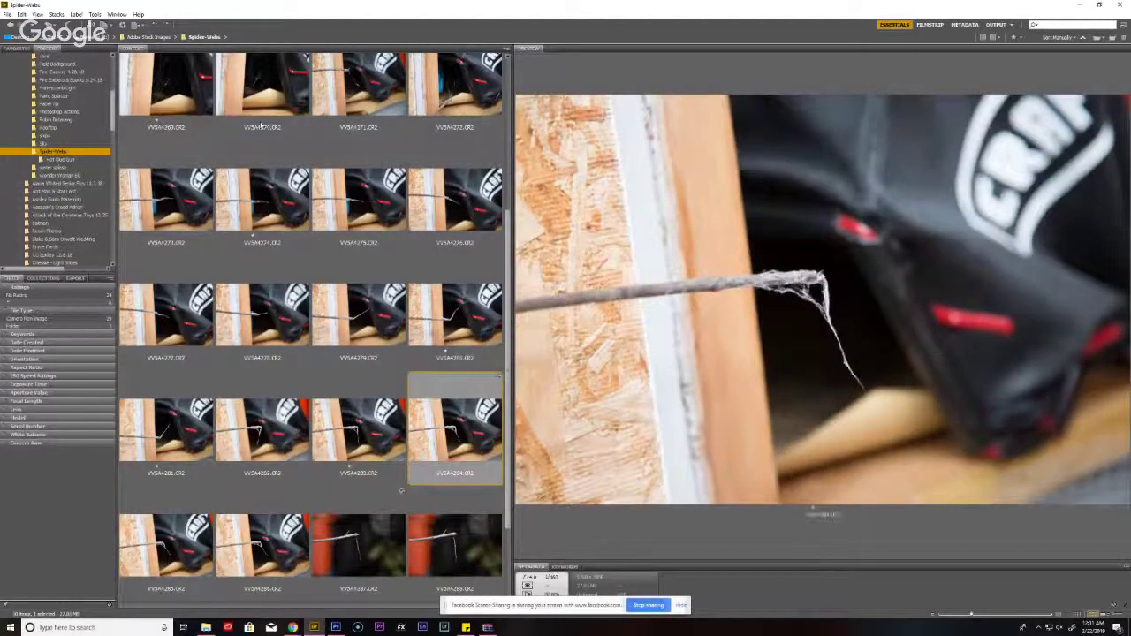
- Review the remaining web photos through VVSA4290, comparing the dark-background stick shots, and star-rate VVSA4287
{"action": "key", "text": "Right"}
{"action": "key", "text": "Right"}
{"action": "key", "text": "Right"}
{"action": "key", "text": "Right"}
{"action": "key", "text": "Left"}
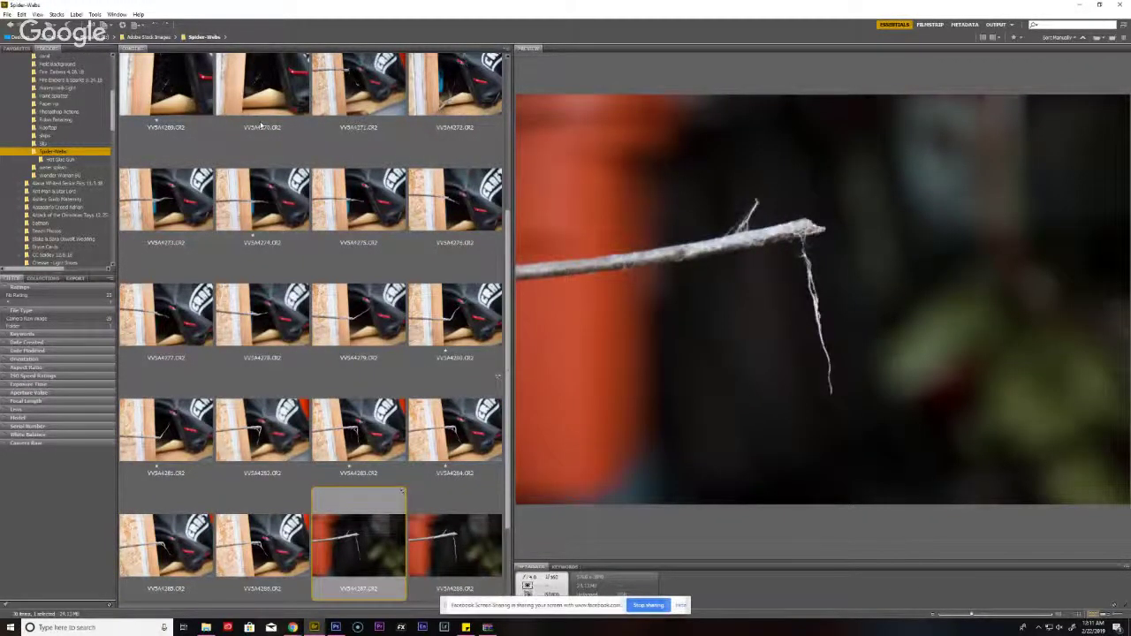
{"action": "key", "text": "Right"}
{"action": "key", "text": "Right"}
{"action": "key", "text": "Right"}
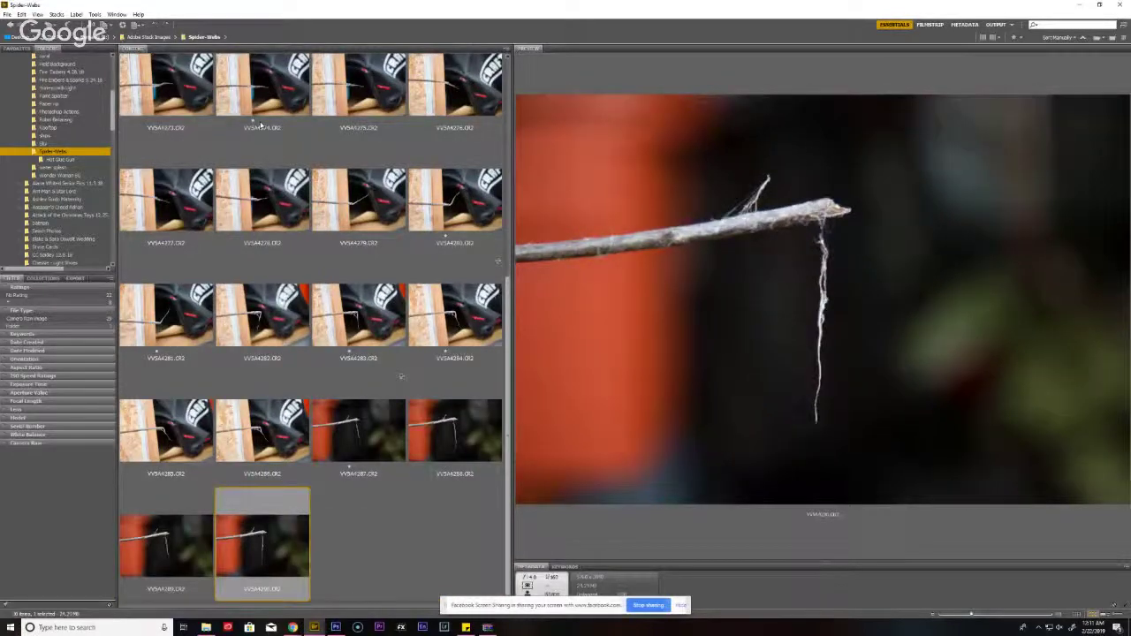
{"action": "key", "text": "Left"}
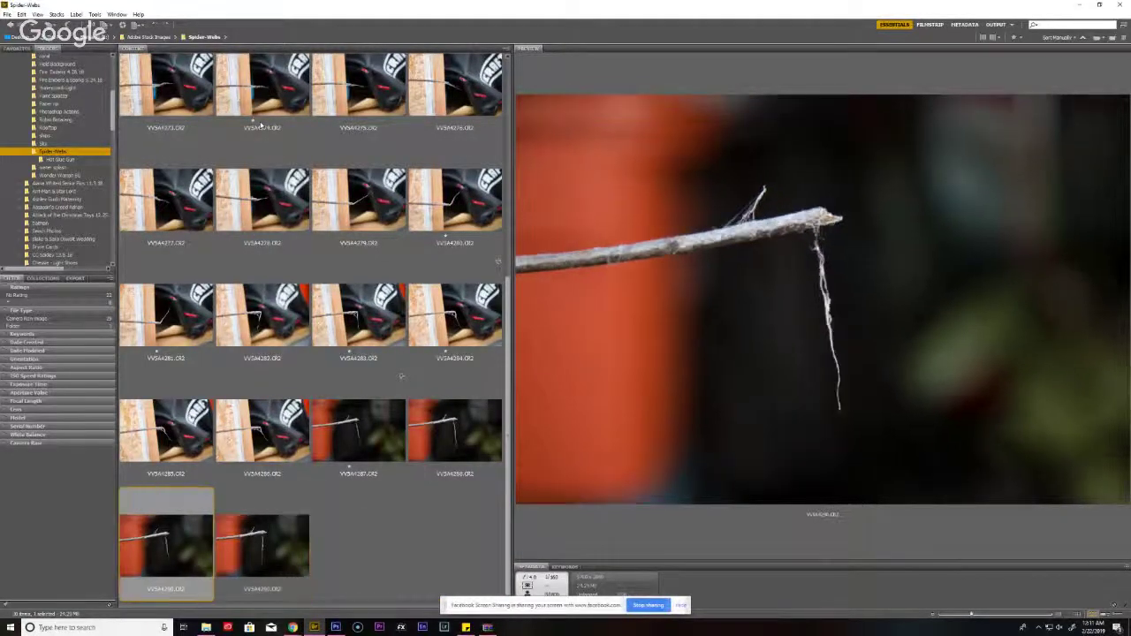
{"action": "key", "text": "Left"}
{"action": "key", "text": "Left"}
{"action": "key", "text": "Right"}
{"action": "key", "text": "Right"}
{"action": "key", "text": "Right"}
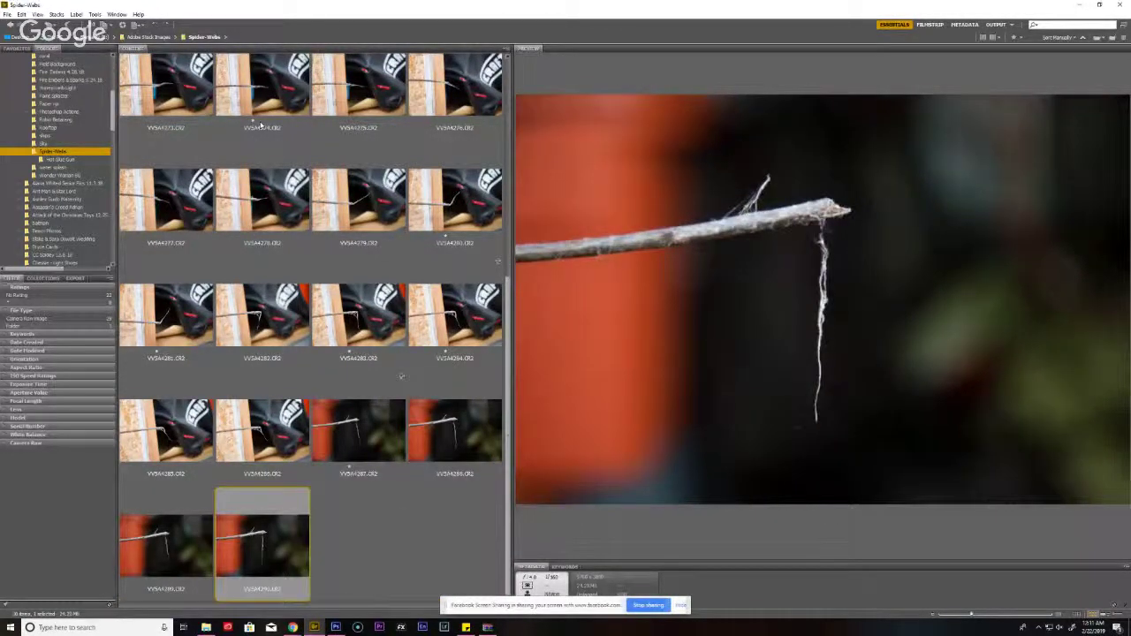
{"action": "key", "text": "Left"}
{"action": "key", "text": "Right"}
- Review the hot glue strand photos VVSA9605 to VVSA9612 in the Hot Glue Gun folder
{"action": "left_click", "coordinate": [100, 160]}
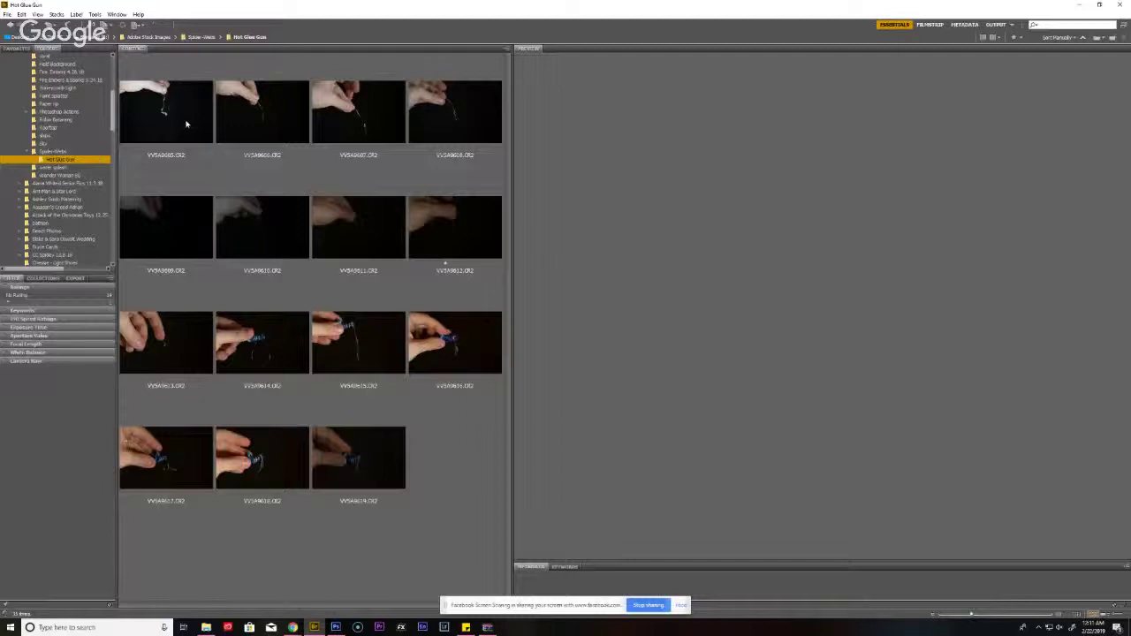
{"action": "left_click", "coordinate": [187, 120]}
{"action": "left_click", "coordinate": [273, 121]}
{"action": "left_click", "coordinate": [389, 131]}
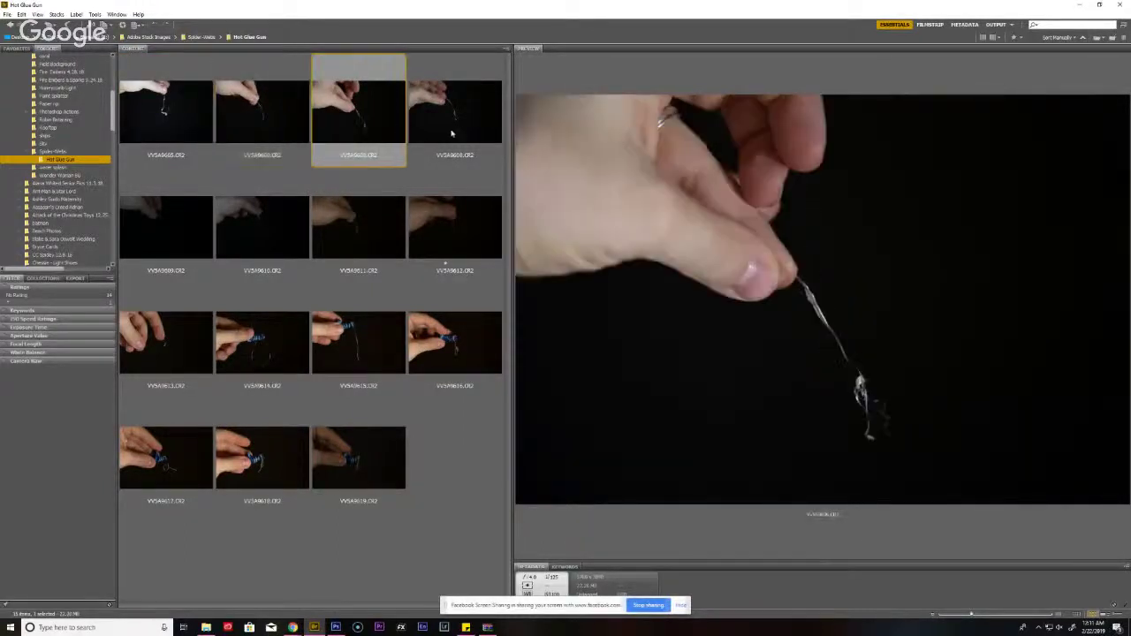
{"action": "left_click", "coordinate": [469, 130]}
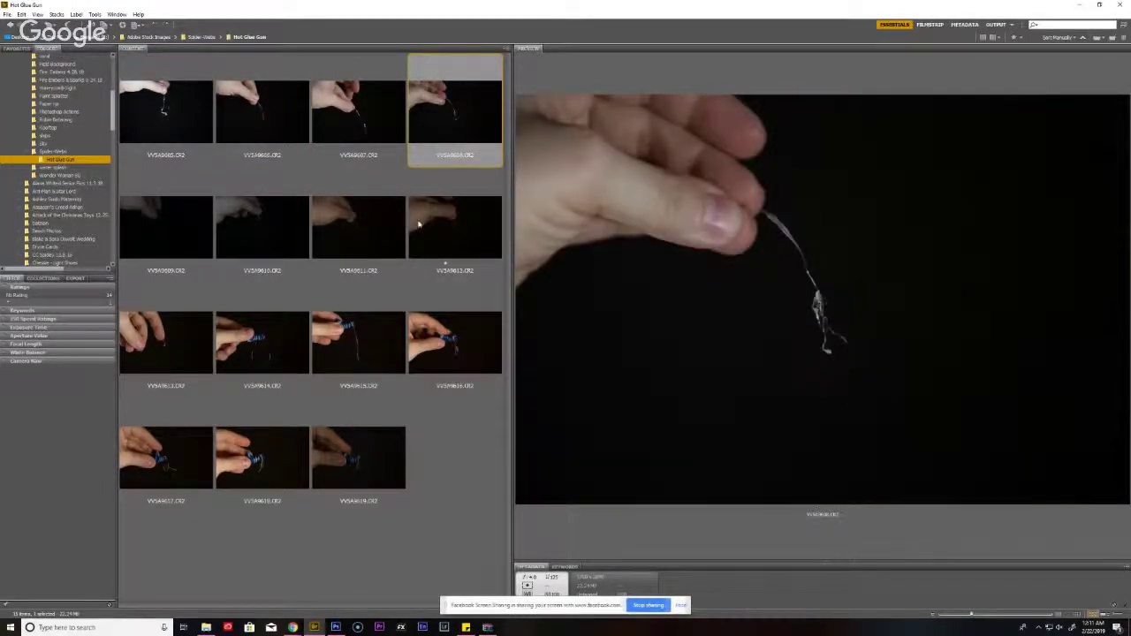
{"action": "left_click", "coordinate": [419, 225]}
{"action": "left_click", "coordinate": [261, 228]}
{"action": "left_click", "coordinate": [177, 227]}
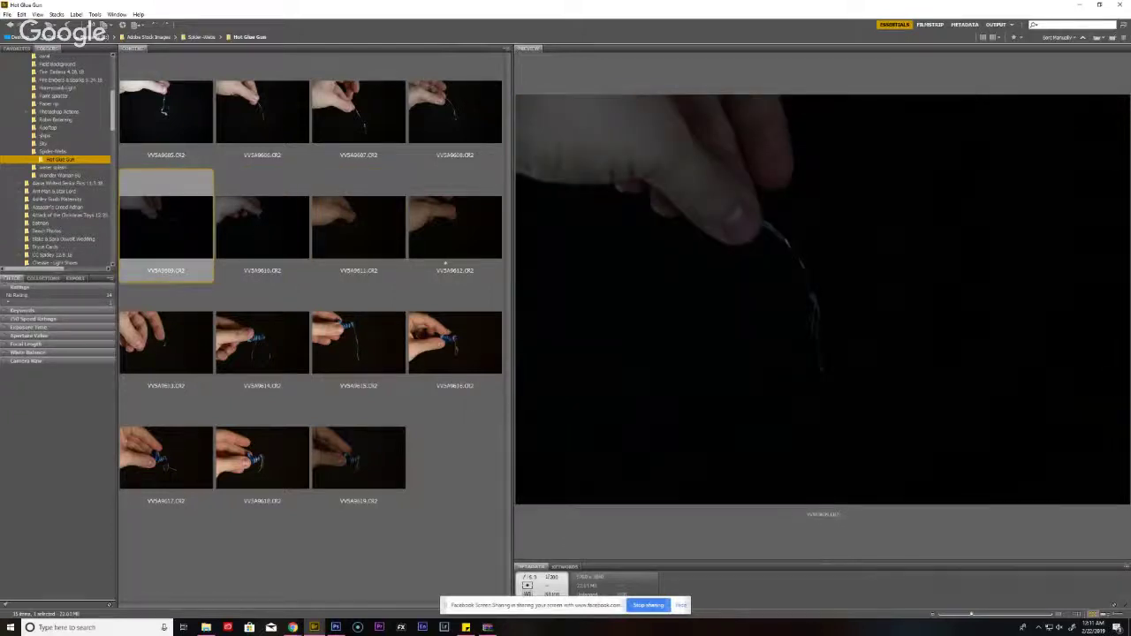
- Filter the Spider-Webs folder to one-star photos and preview the dark-background stick shots VVSA4287 and VVSA4290
{"action": "left_click", "coordinate": [61, 151]}
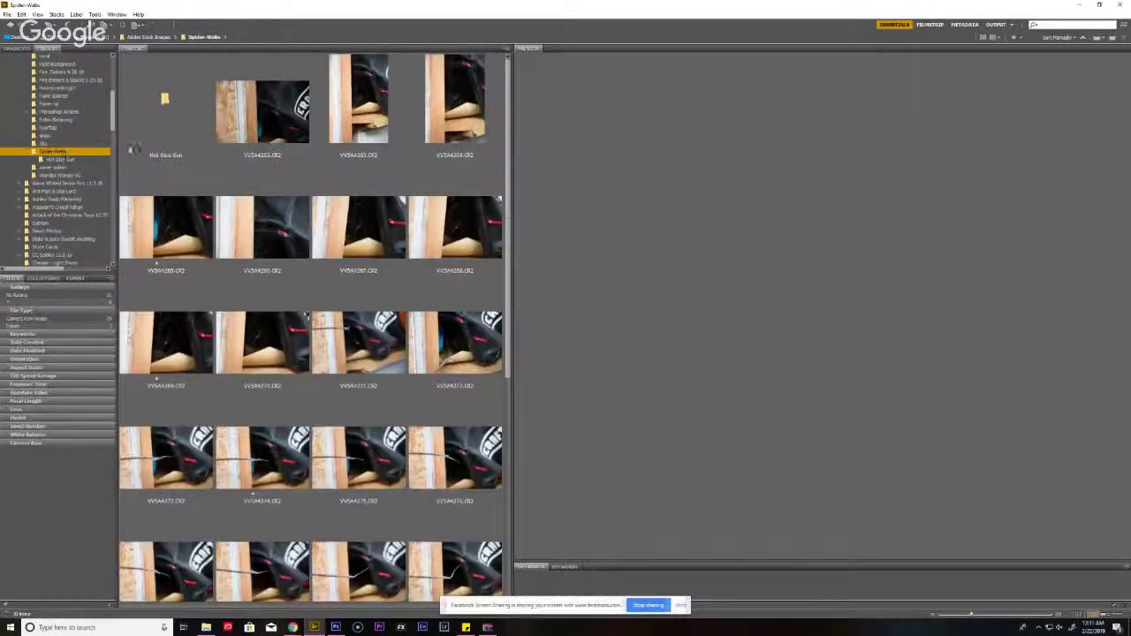
{"action": "key", "text": "ctrl+alt+1"}
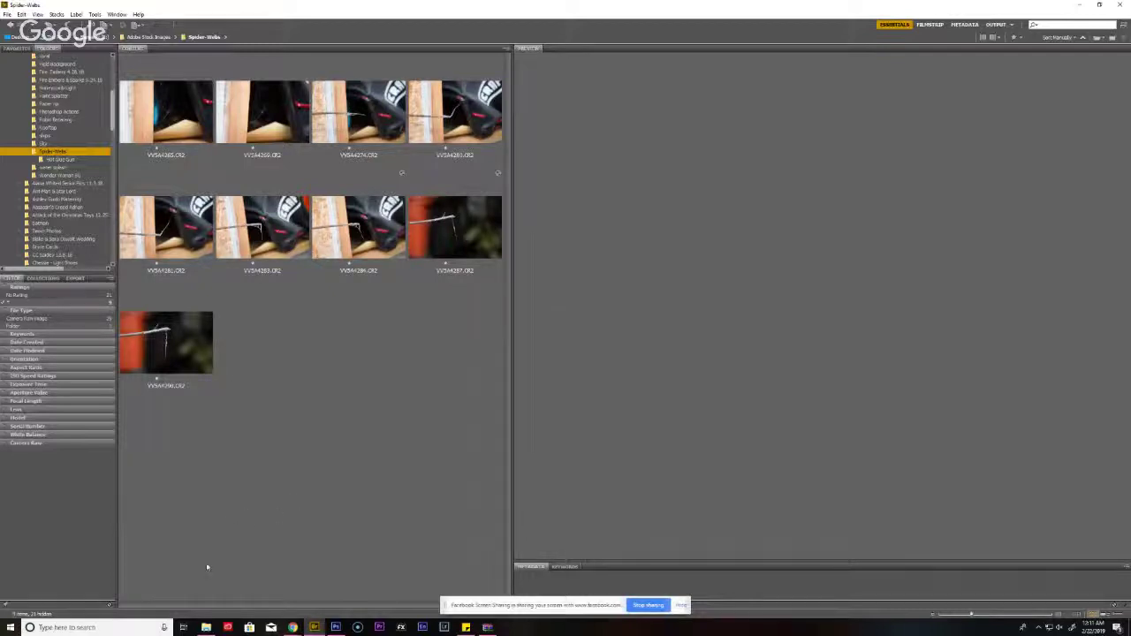
{"action": "left_click", "coordinate": [293, 627]}
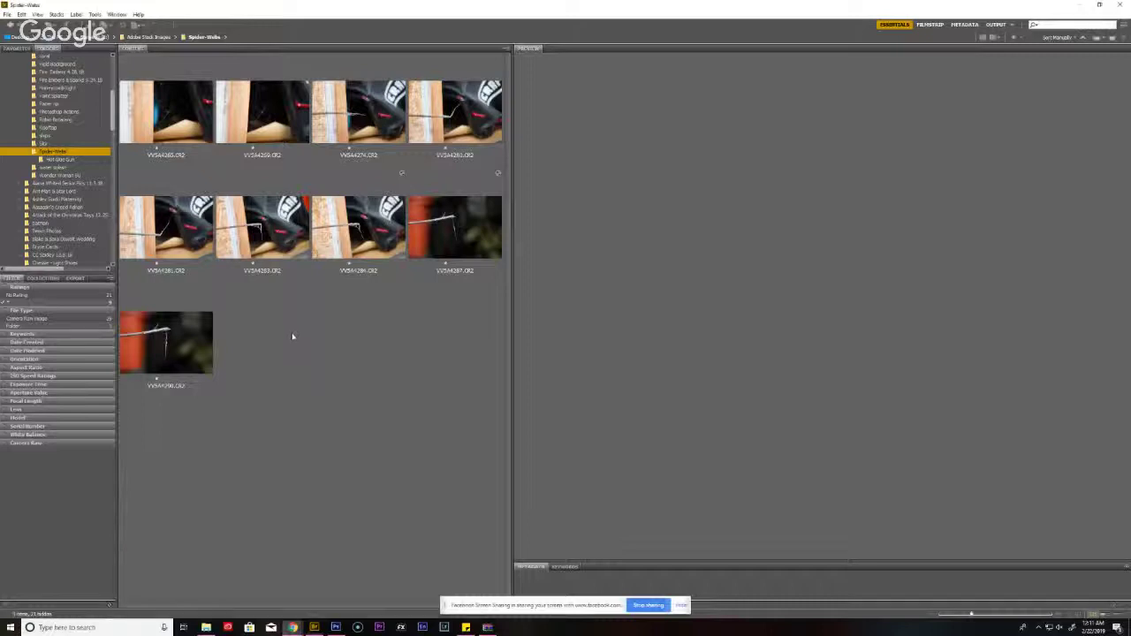
{"action": "left_click", "coordinate": [456, 235]}
{"action": "left_click", "coordinate": [177, 340]}
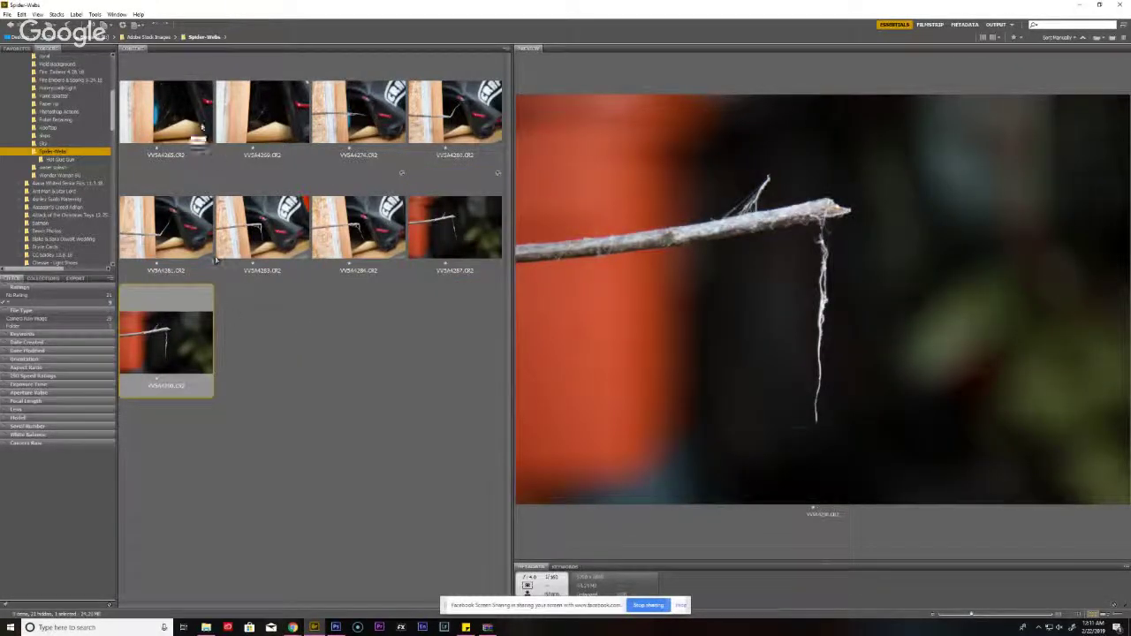
{"action": "key", "text": "ctrl+a"}
{"action": "left_click_drag", "start_coordinate": [215, 259], "coordinate": [346, 26]}
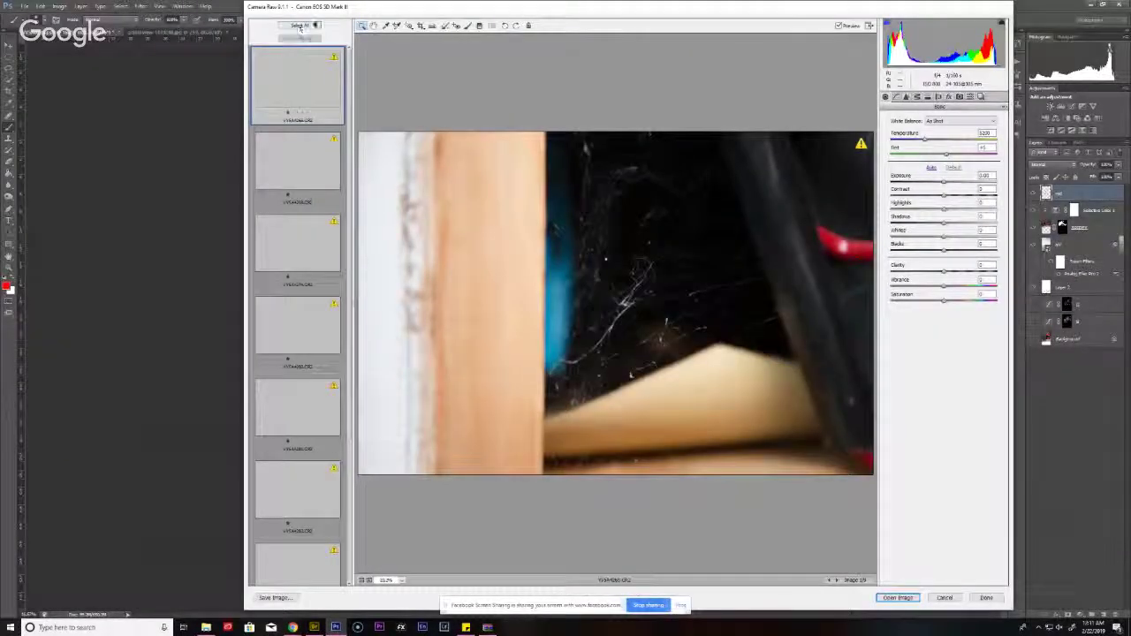
{"action": "left_click", "coordinate": [300, 25]}
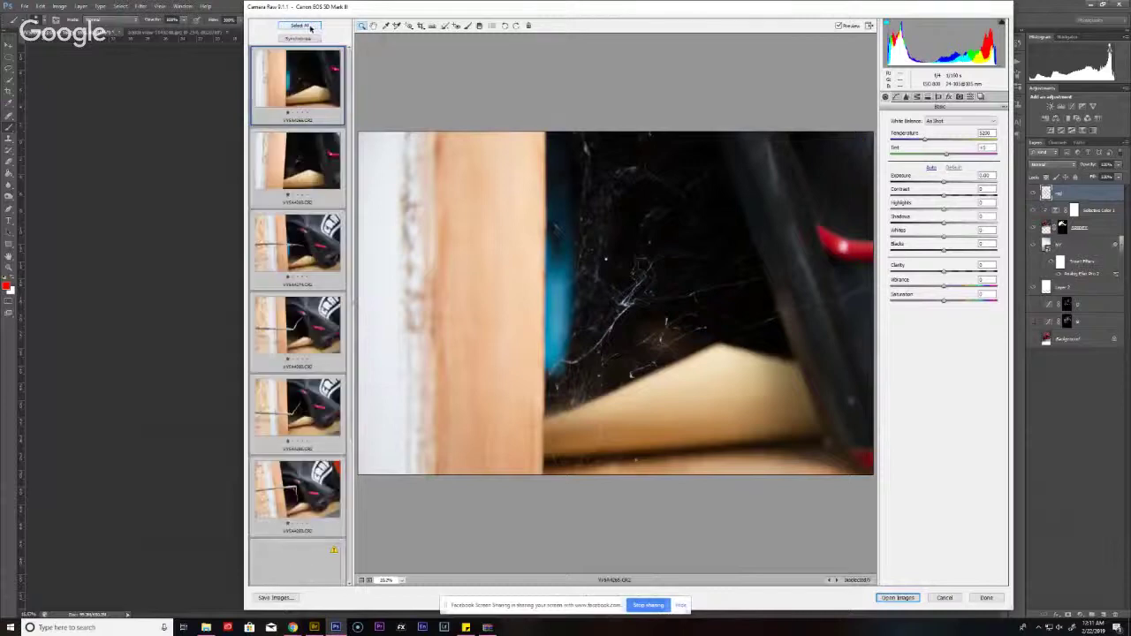
{"action": "left_click", "coordinate": [906, 95]}
{"action": "mouse_move", "coordinate": [908, 134]}
{"action": "left_mouse_down"}
{"action": "mouse_move", "coordinate": [964, 136]}
{"action": "mouse_move", "coordinate": [916, 148]}
{"action": "left_mouse_up"}
{"action": "left_click", "coordinate": [917, 155]}
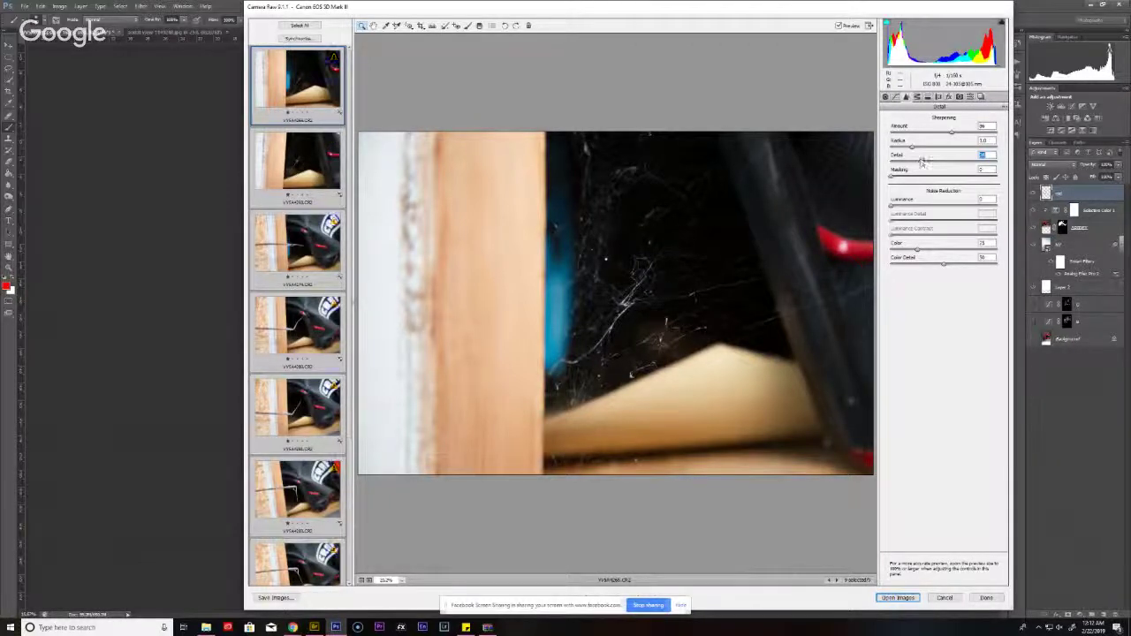
{"action": "left_click", "coordinate": [916, 147]}
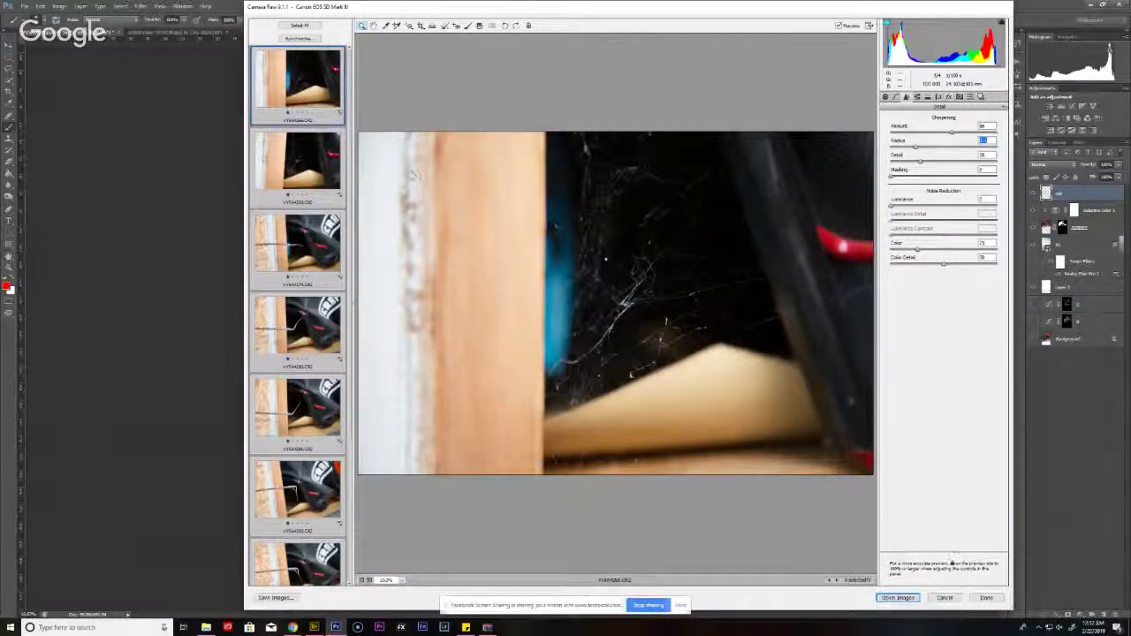
{"action": "left_click", "coordinate": [944, 597]}
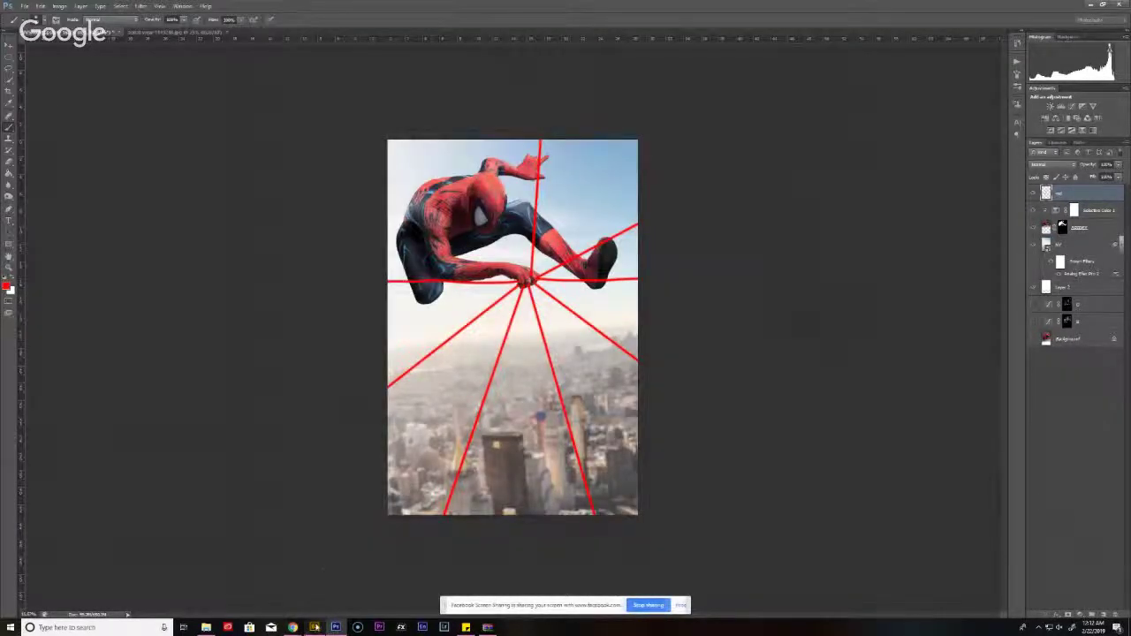
- Switch to Bridge and compare the starred web strand photos, including VVSA4274, VVSA4281, VVSA4287 and VVSA4290
{"action": "left_click", "coordinate": [314, 626]}
{"action": "left_click", "coordinate": [454, 227]}
{"action": "left_click", "coordinate": [353, 115]}
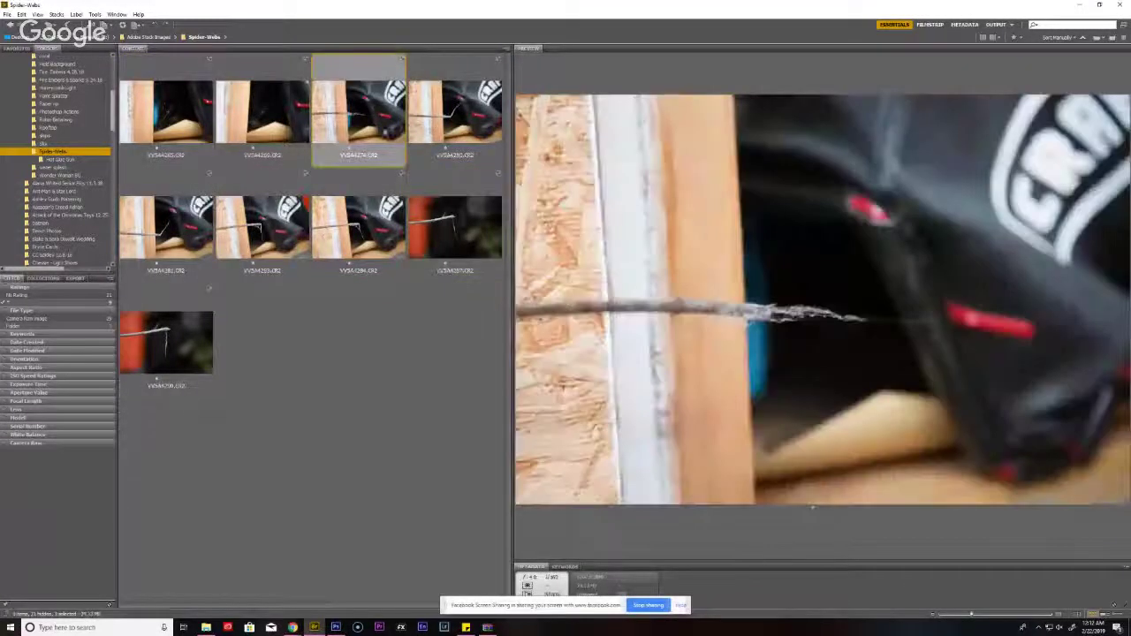
{"action": "left_click", "coordinate": [442, 121]}
{"action": "left_click", "coordinate": [445, 203]}
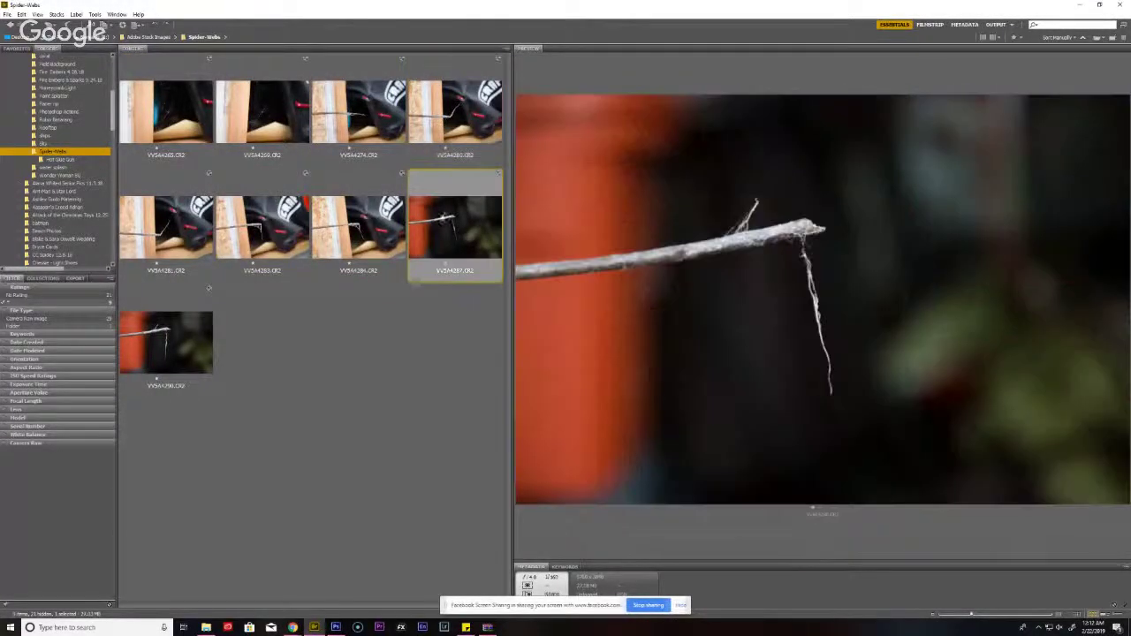
{"action": "left_click", "coordinate": [371, 227]}
{"action": "left_click", "coordinate": [268, 236]}
{"action": "left_click", "coordinate": [194, 240]}
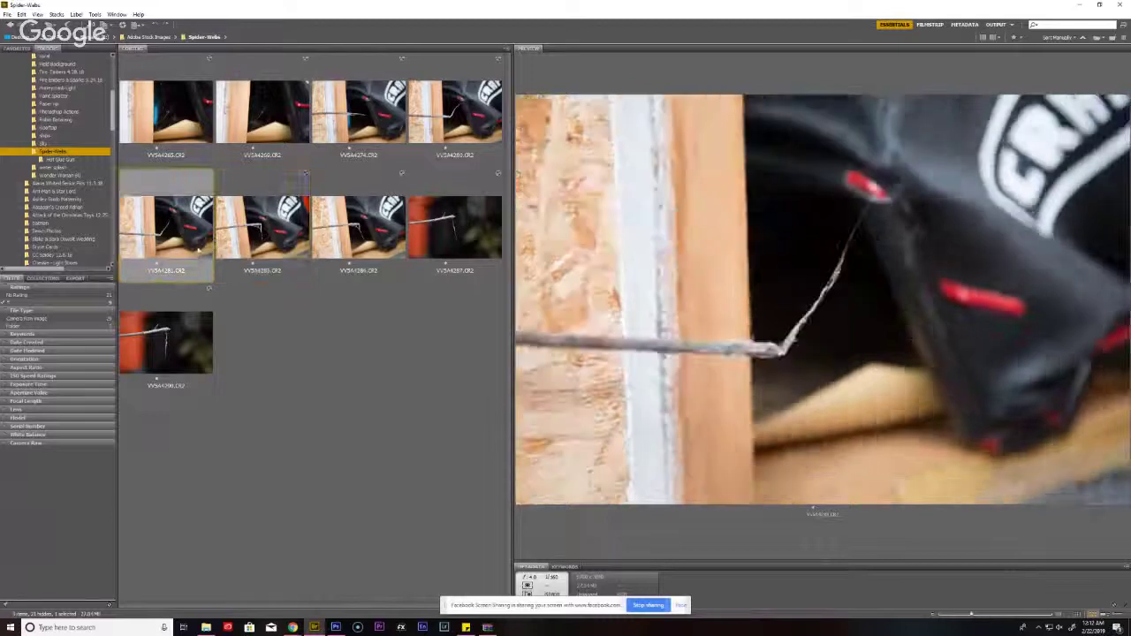
{"action": "left_click", "coordinate": [180, 342]}
{"action": "left_click", "coordinate": [191, 233]}
{"action": "left_click", "coordinate": [451, 228]}
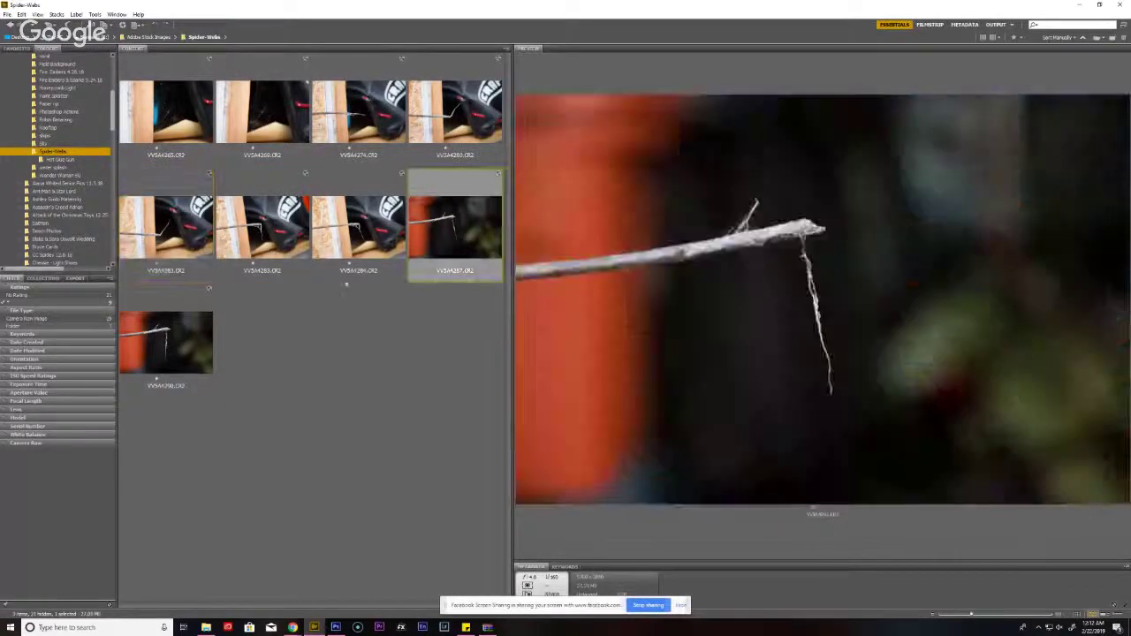
- Load VVSA4290 into Camera Raw, set Clarity to 40 and open the image in Photoshop
{"action": "left_click", "coordinate": [189, 345]}
{"action": "left_click_drag", "start_coordinate": [189, 345], "coordinate": [336, 58]}
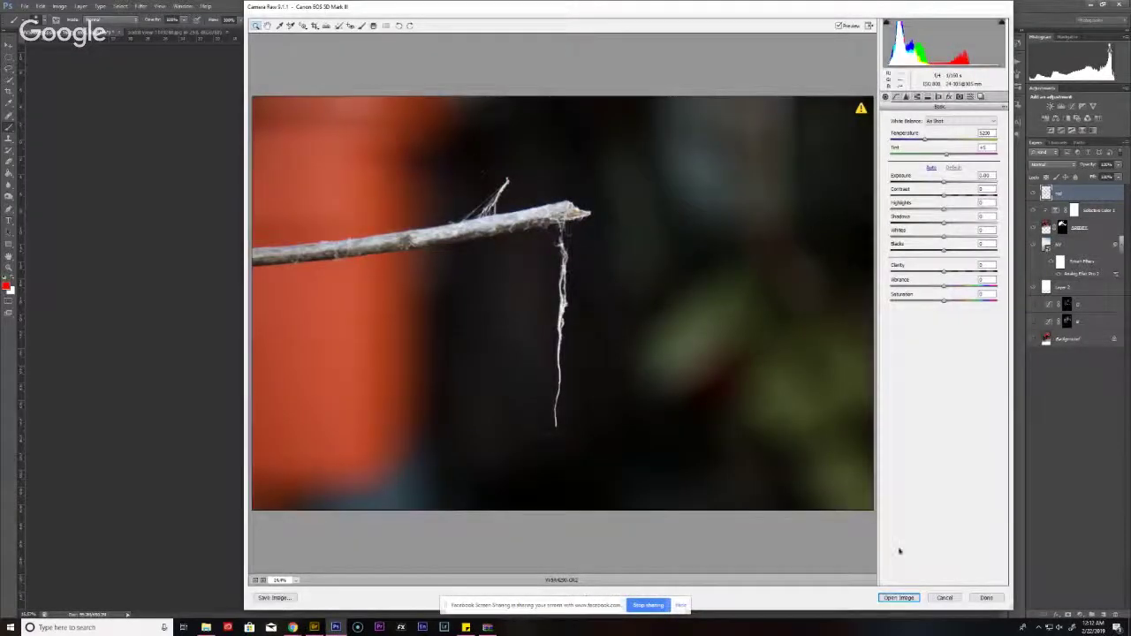
{"action": "left_click_drag", "start_coordinate": [943, 271], "coordinate": [1008, 266]}
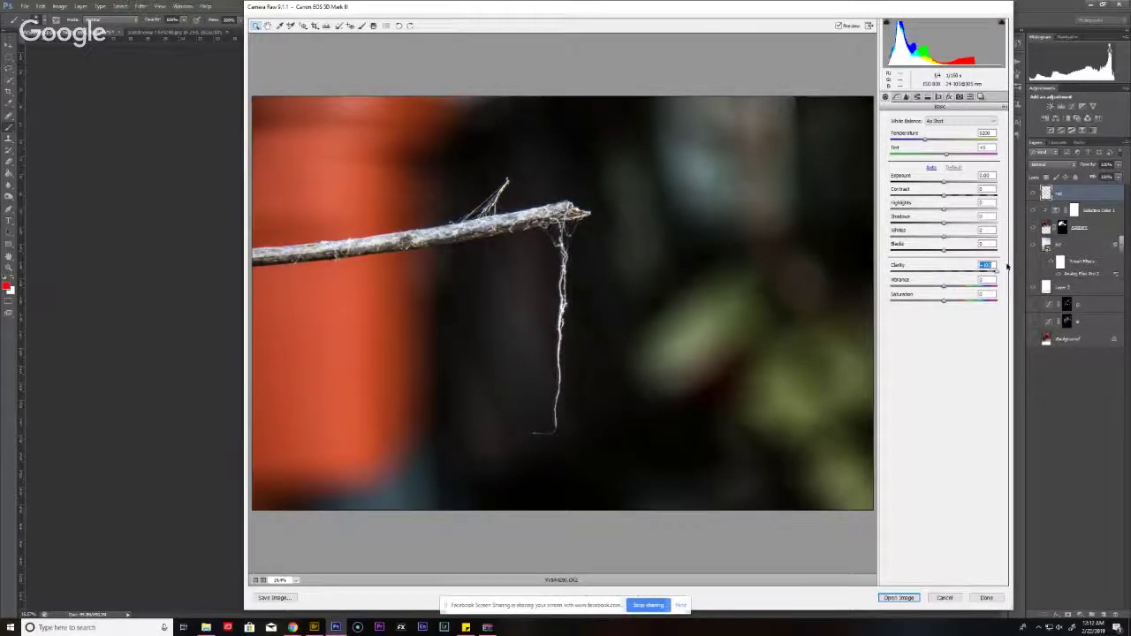
{"action": "double_click", "coordinate": [995, 272]}
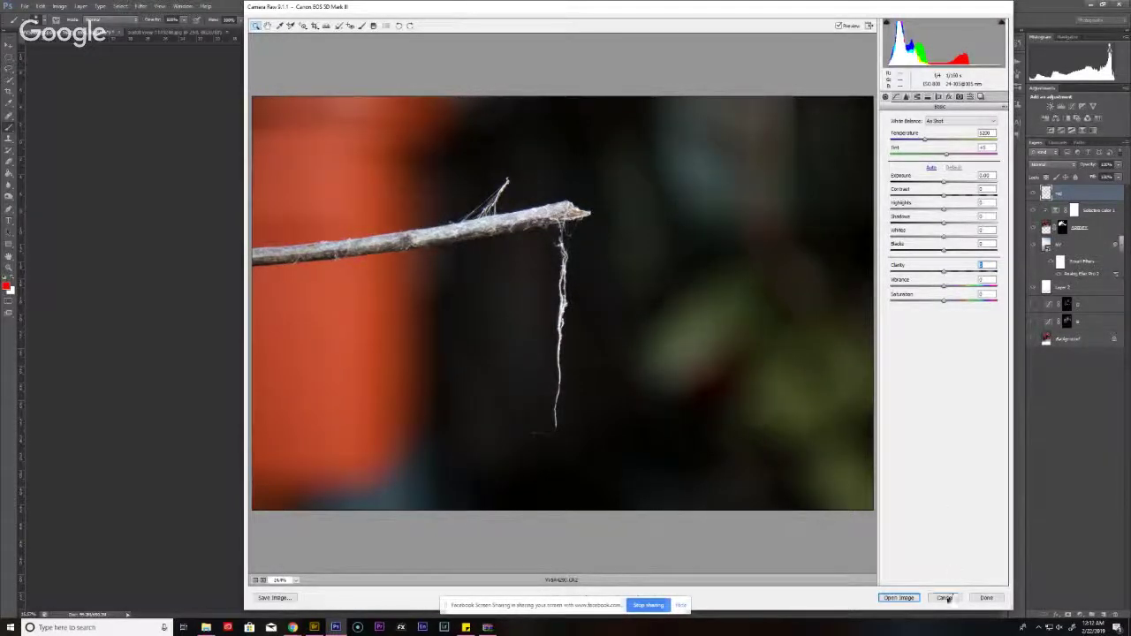
{"action": "left_click", "coordinate": [945, 599]}
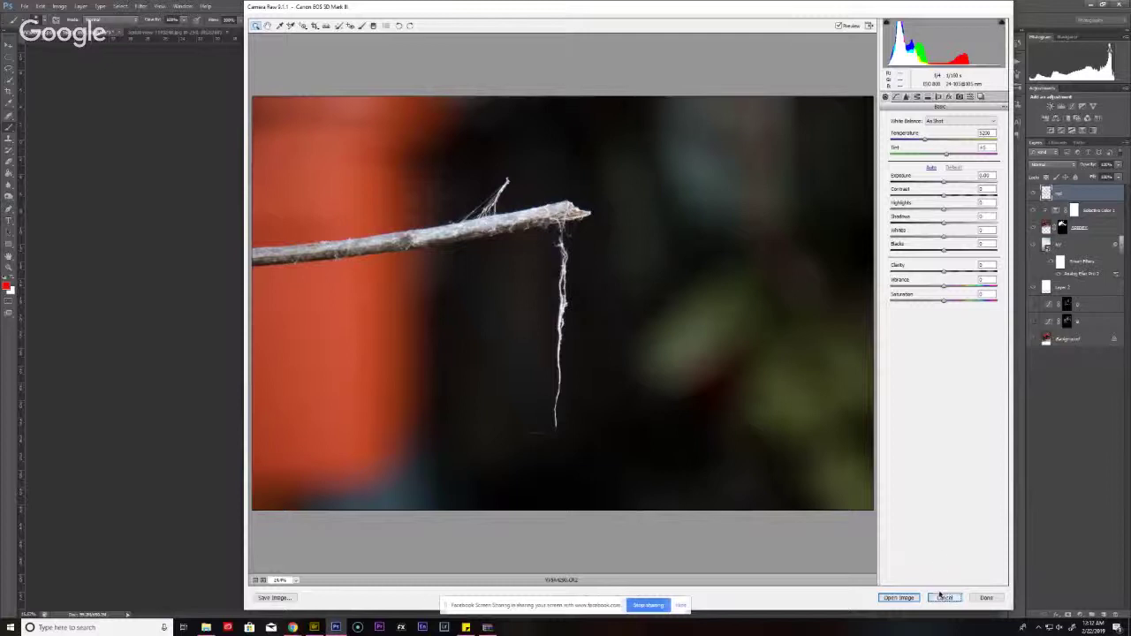
{"action": "left_click", "coordinate": [942, 270]}
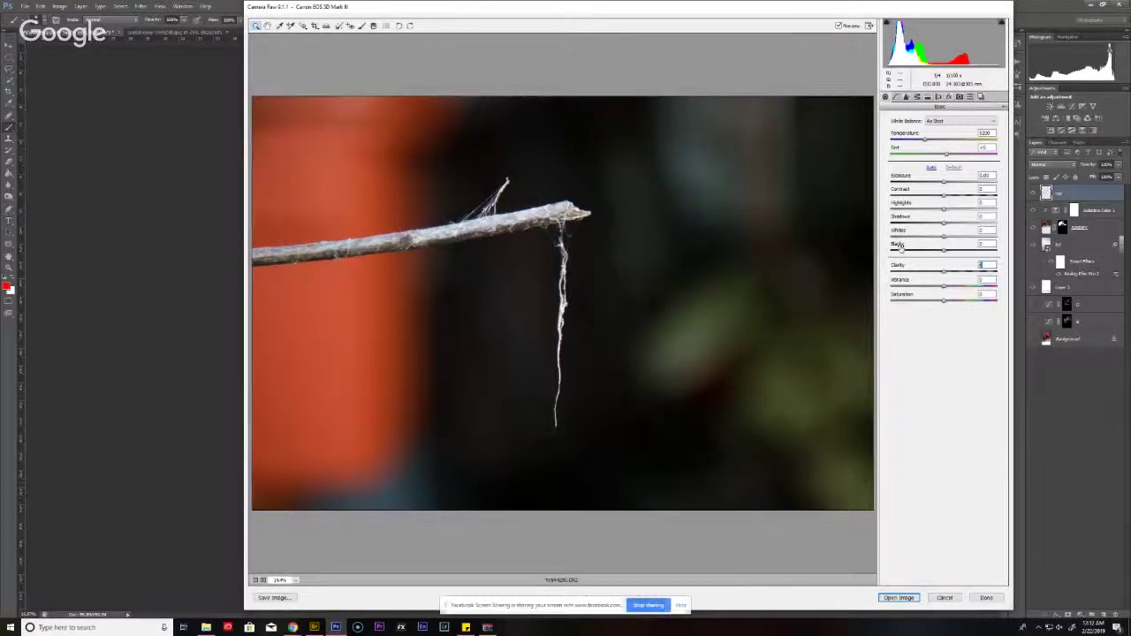
{"action": "type", "text": "40"}
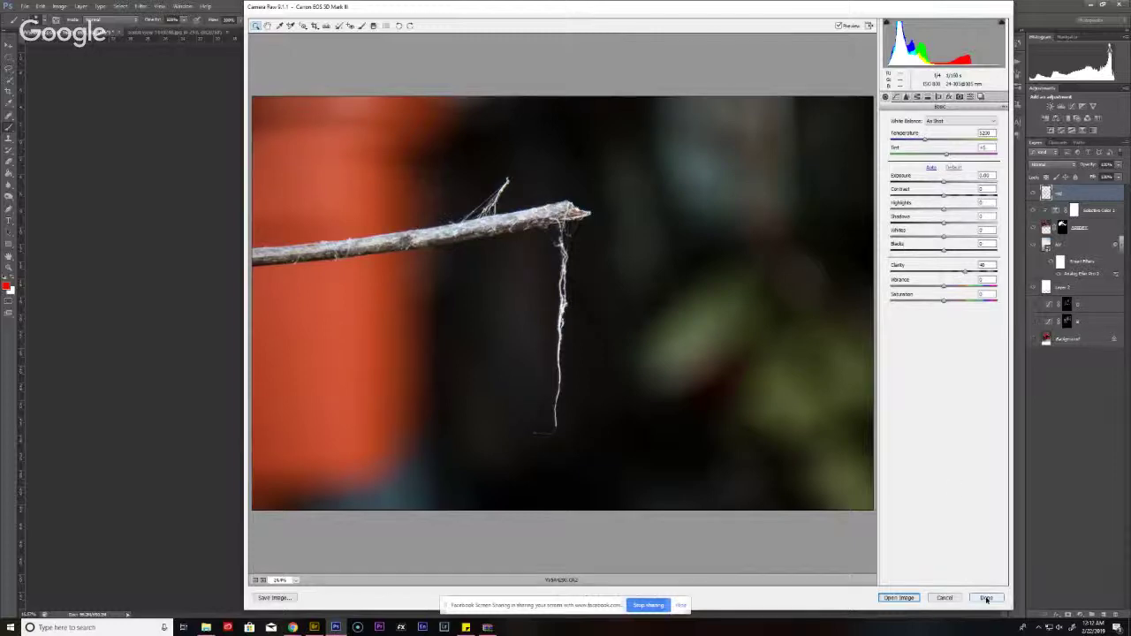
{"action": "left_click", "coordinate": [902, 599]}
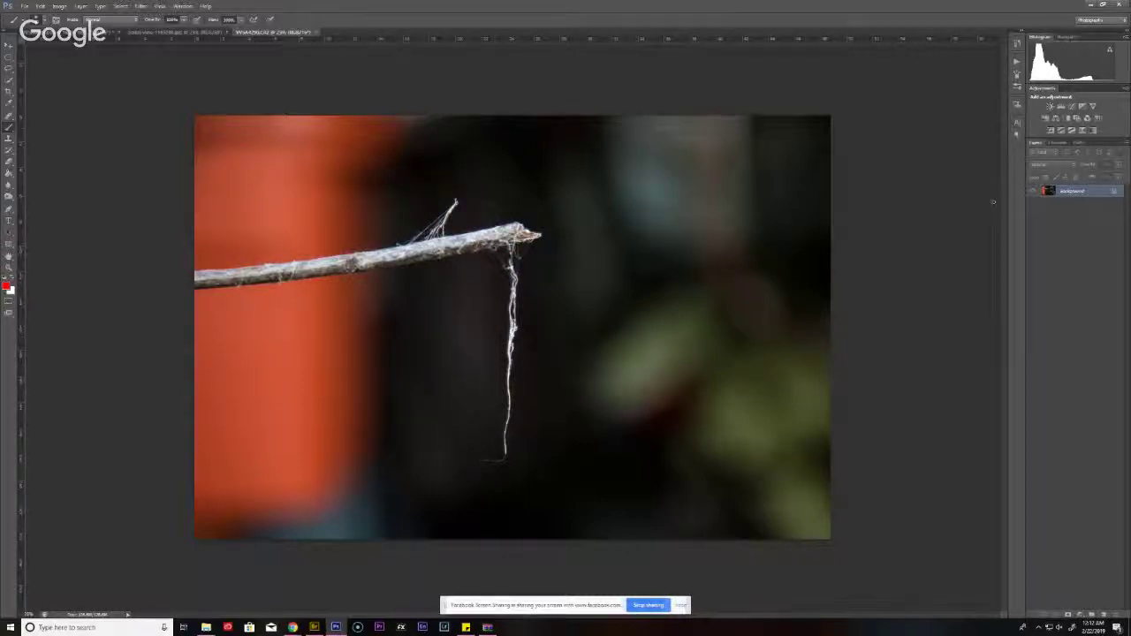
- Duplicate the background layer and add a Levels adjustment that deepens the blacks and brightens the web strand
{"action": "key", "text": "ctrl+j"}
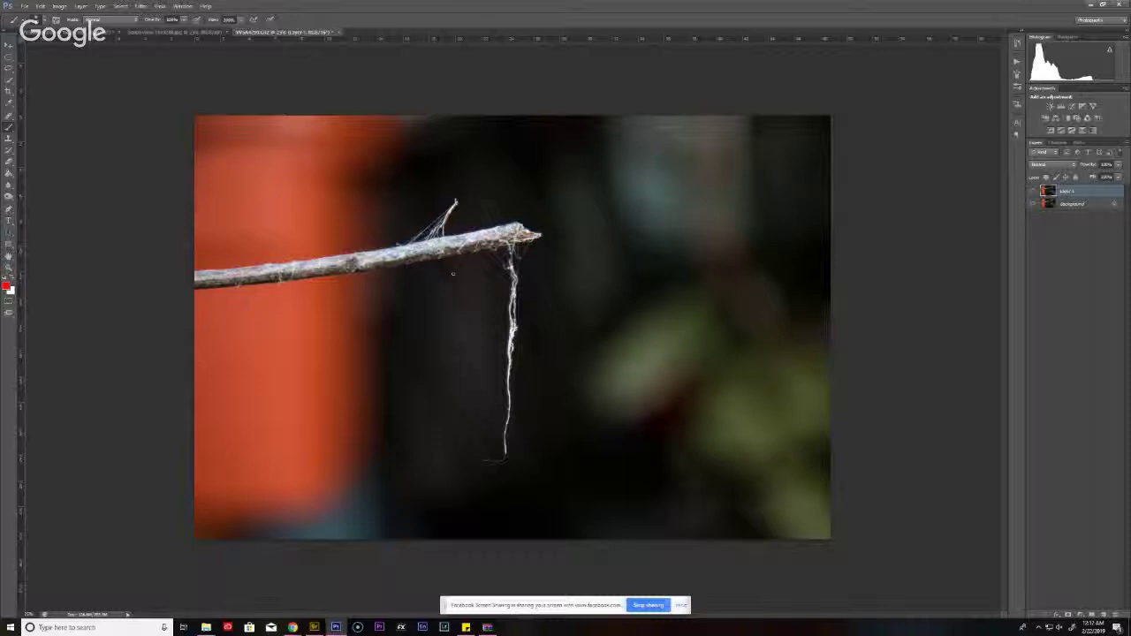
{"action": "left_click", "coordinate": [1071, 106]}
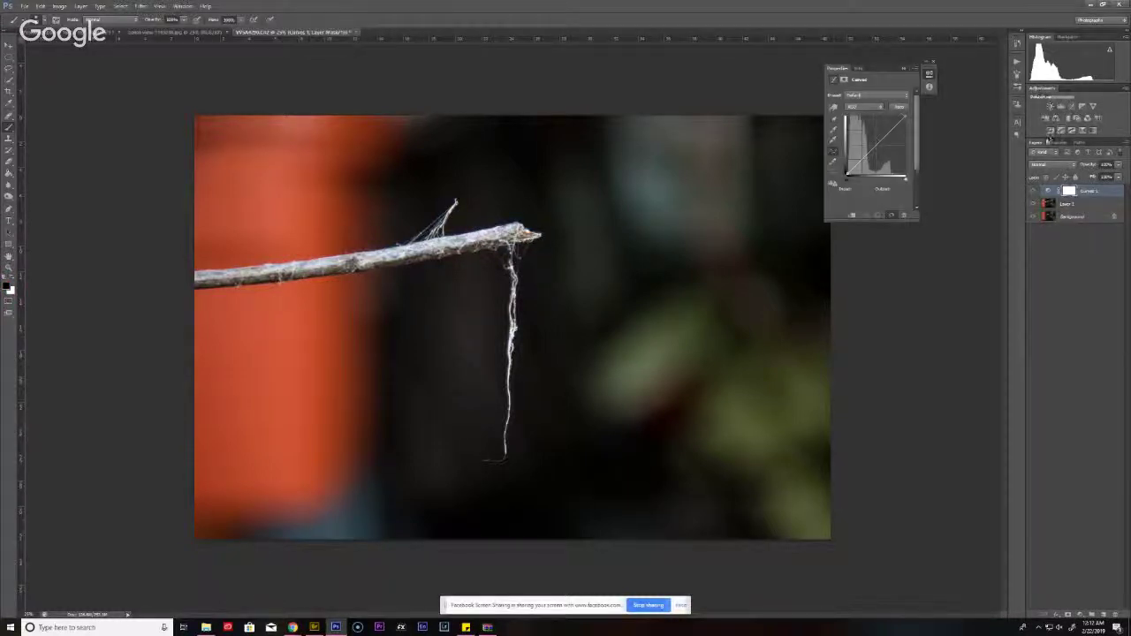
{"action": "key", "text": "ctrl+z"}
{"action": "left_click", "coordinate": [1060, 106]}
{"action": "left_click_drag", "start_coordinate": [841, 162], "coordinate": [881, 164]}
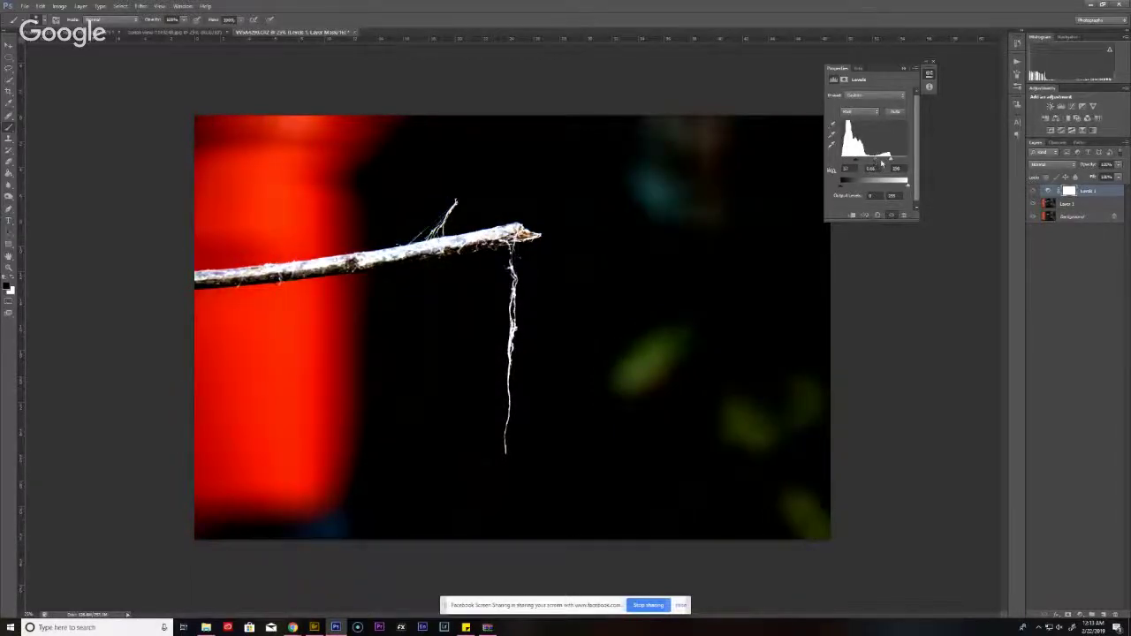
- Stamp all visible layers into a new top layer and delete the duplicate layer beneath the Levels adjustment
{"action": "key", "text": "ctrl+shift+alt+e"}
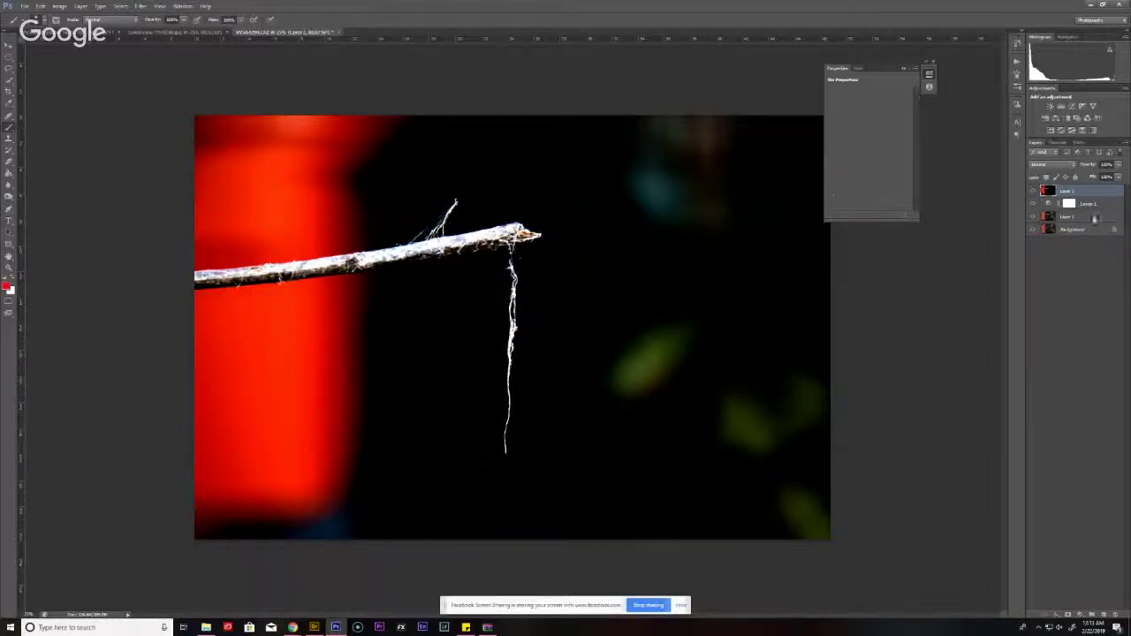
{"action": "left_click", "coordinate": [1094, 217]}
{"action": "key", "text": "Delete"}
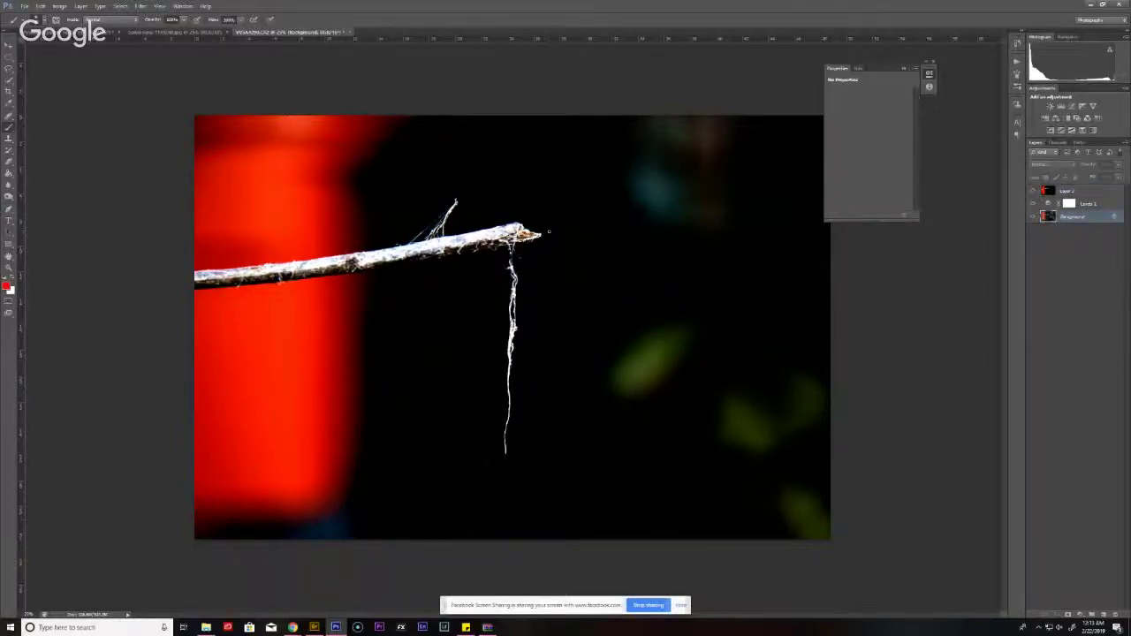
- Paint a soft Quick Mask over the hanging web strand and convert it to a selection
{"action": "key", "text": "q"}
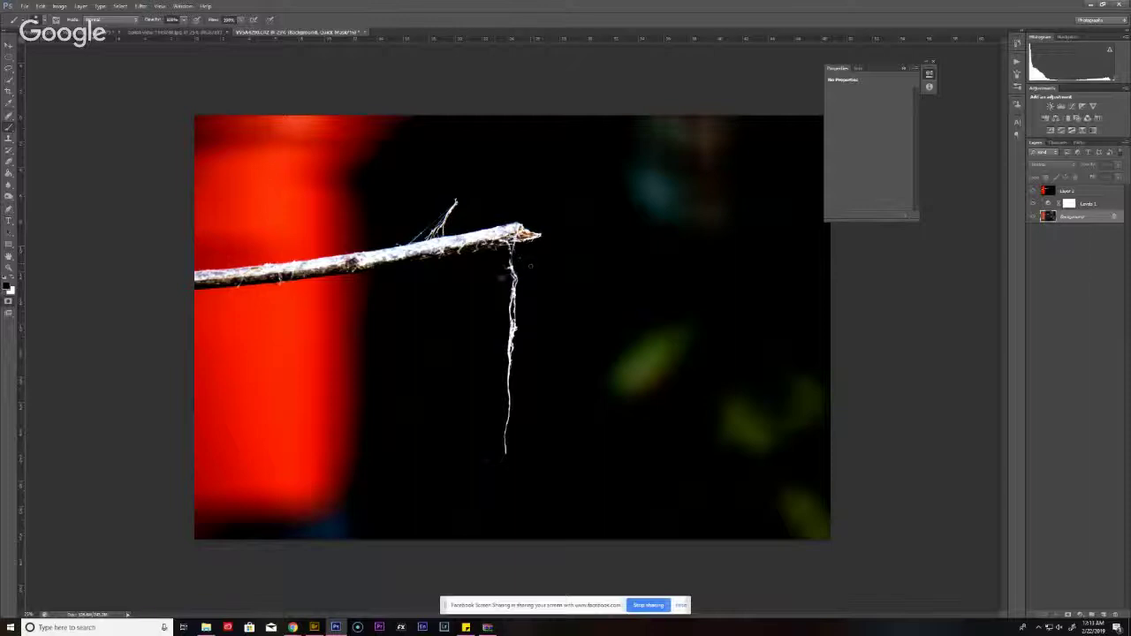
{"action": "right_click", "coordinate": [523, 285]}
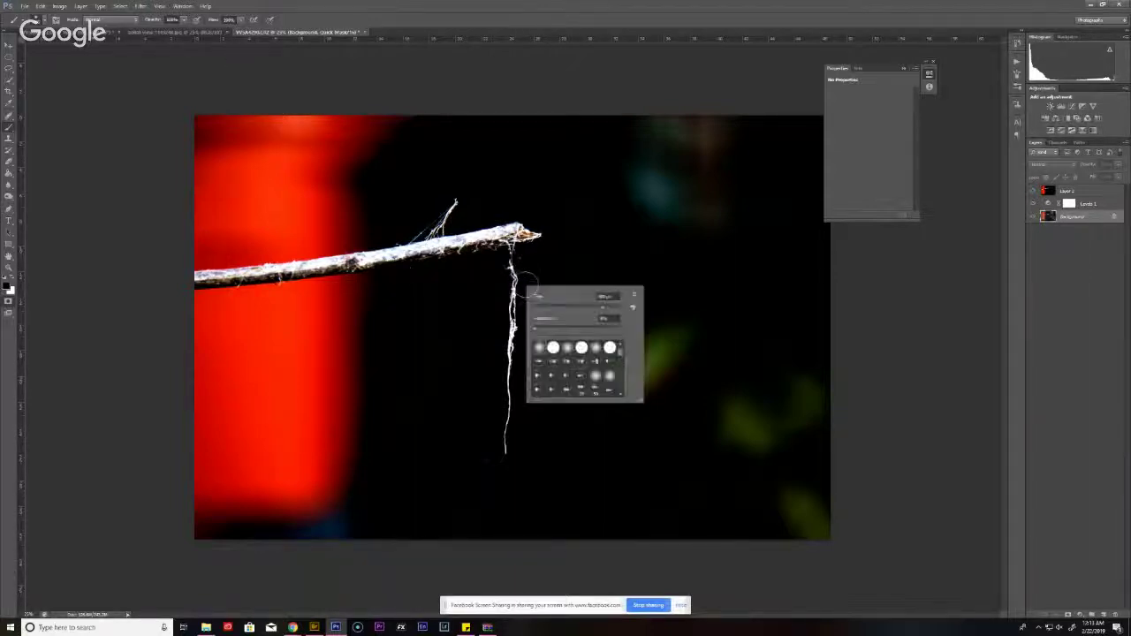
{"action": "left_click_drag", "start_coordinate": [513, 272], "coordinate": [505, 442]}
{"action": "left_click_drag", "start_coordinate": [505, 281], "coordinate": [505, 467]}
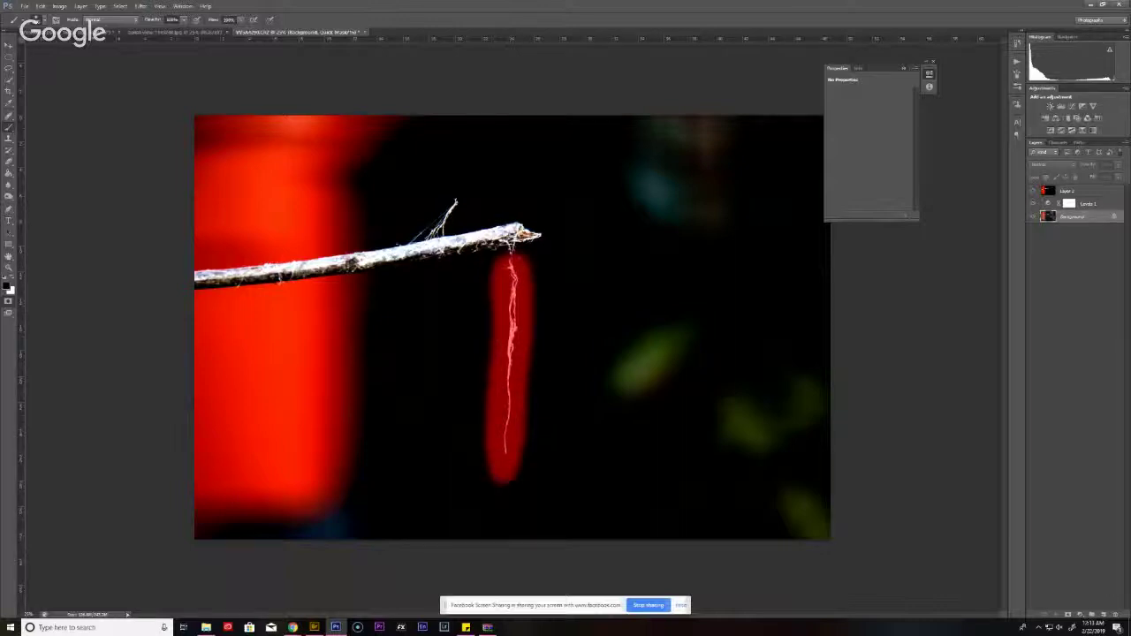
{"action": "key", "text": "q"}
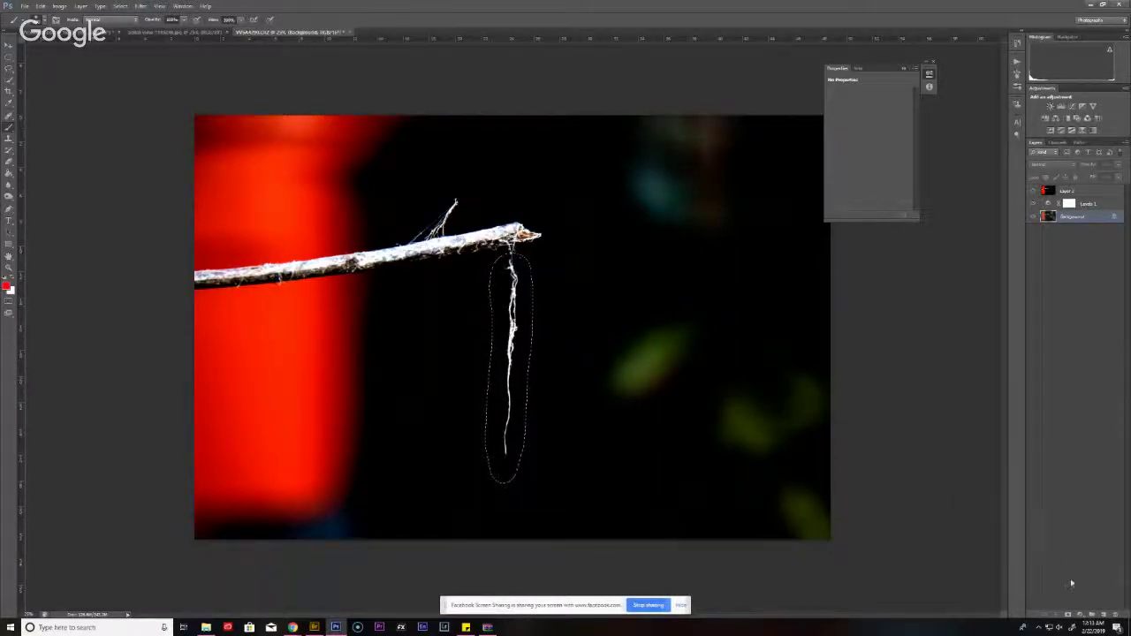
- Mask the stamped top layer with the web strand selection, undoing the mask added to the bottom layer
{"action": "left_click", "coordinate": [1069, 615]}
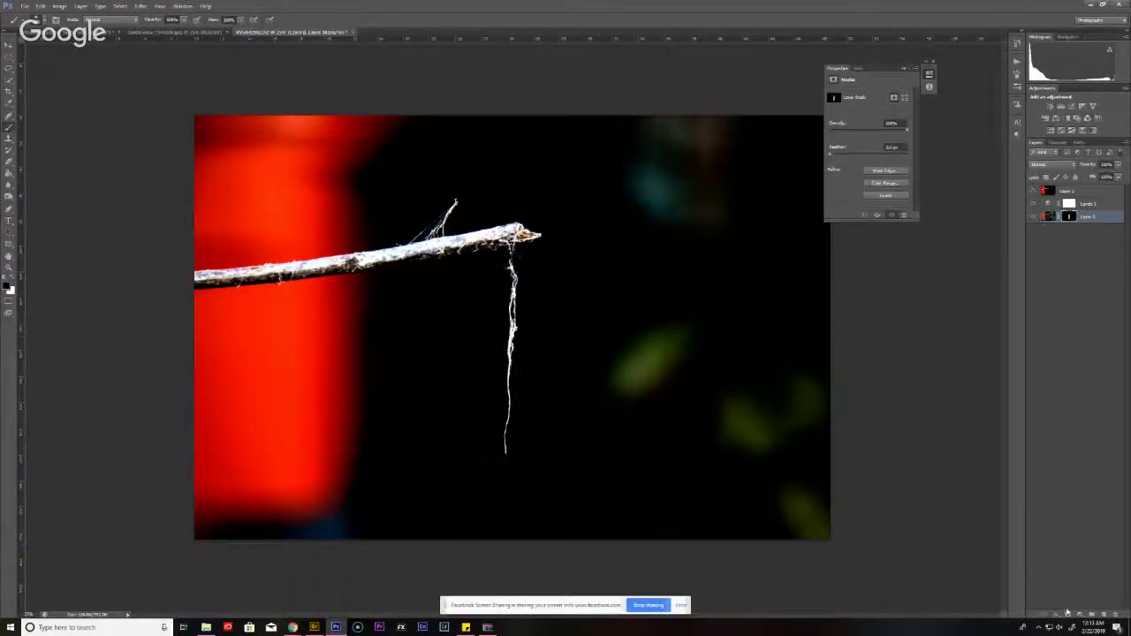
{"action": "key", "text": "ctrl+z"}
{"action": "left_click", "coordinate": [1071, 192]}
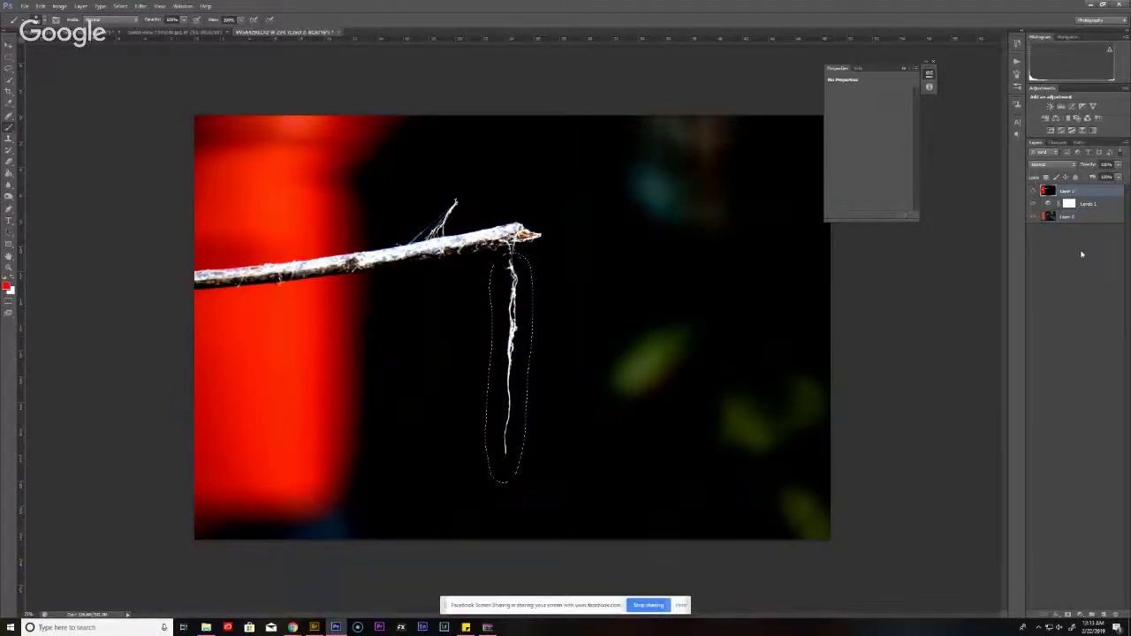
{"action": "left_click", "coordinate": [1069, 614]}
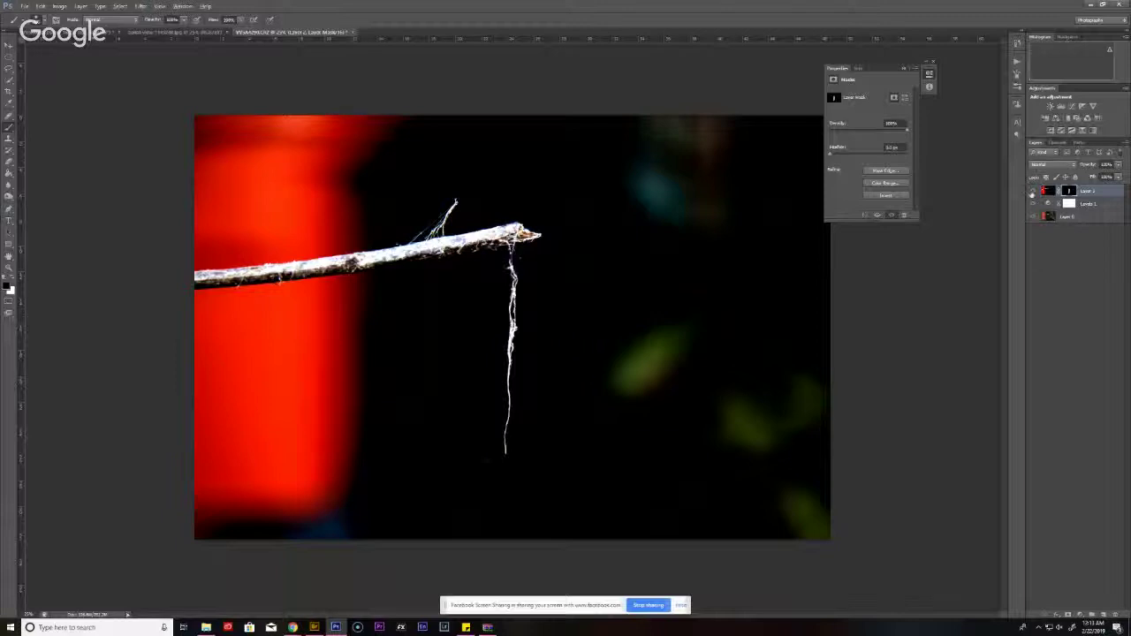
- Hide the layers beneath the masked web strand, copy the strand into the Spider-Man document and set its blend mode to Screen
{"action": "left_click", "coordinate": [1033, 192], "text": "alt"}
{"action": "key", "text": "v"}
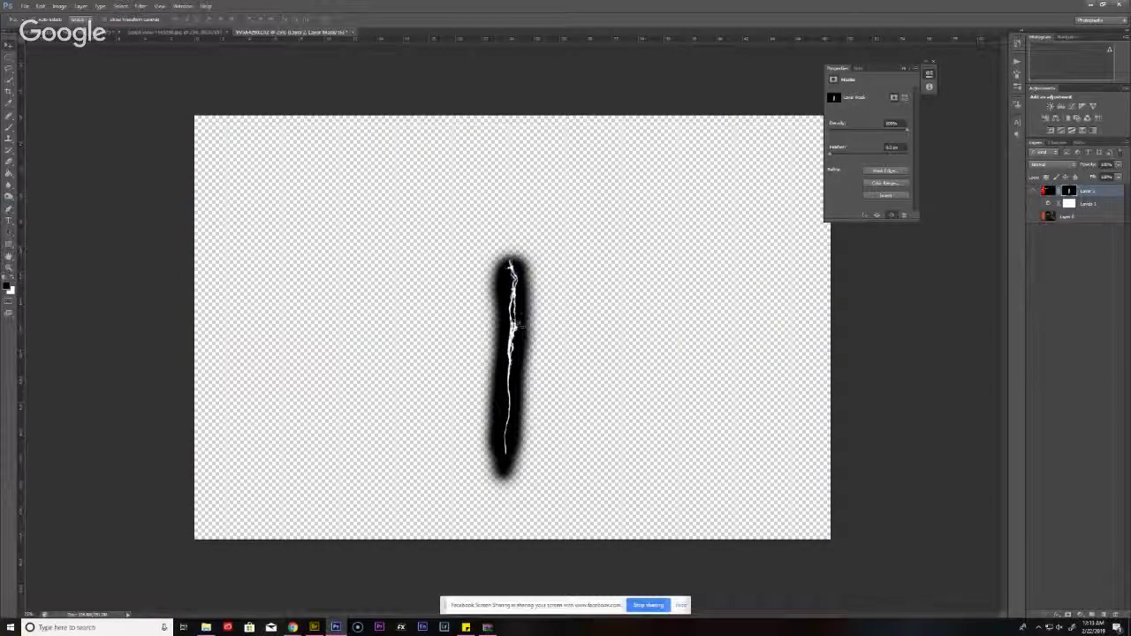
{"action": "mouse_move", "coordinate": [516, 323]}
{"action": "left_mouse_down"}
{"action": "mouse_move", "coordinate": [237, 91]}
{"action": "mouse_move", "coordinate": [227, 53]}
{"action": "left_mouse_up"}
{"action": "mouse_move", "coordinate": [106, 32]}
{"action": "left_mouse_down"}
{"action": "mouse_move", "coordinate": [144, 81]}
{"action": "mouse_move", "coordinate": [481, 310]}
{"action": "mouse_move", "coordinate": [480, 320]}
{"action": "mouse_move", "coordinate": [461, 309]}
{"action": "left_mouse_up"}
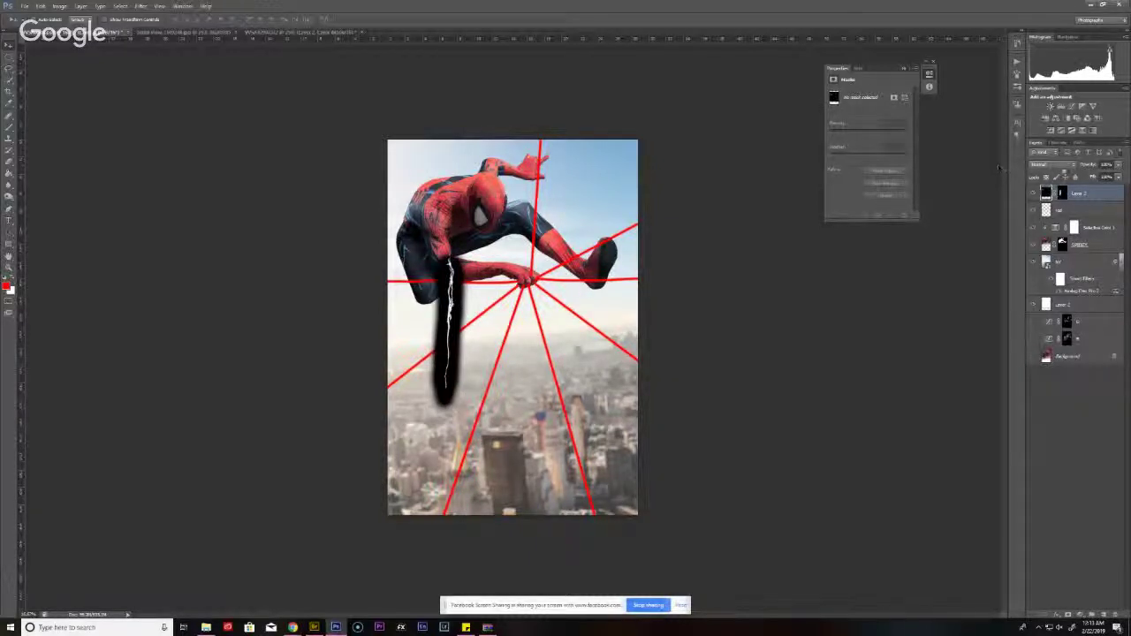
{"action": "left_click", "coordinate": [1047, 164]}
{"action": "left_click", "coordinate": [1052, 242]}
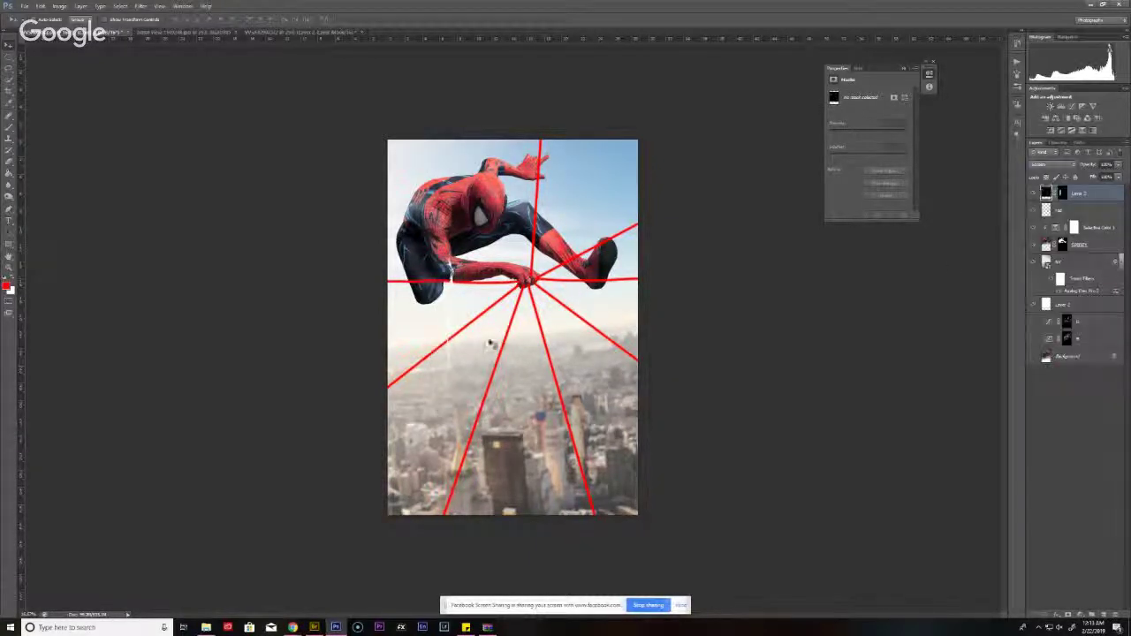
- Transform the web strand to lie horizontally along the guide line running from the hand to the canvas's left edge
{"action": "key", "text": "ctrl+t"}
{"action": "left_click_drag", "start_coordinate": [682, 362], "coordinate": [467, 155]}
{"action": "mouse_move", "coordinate": [548, 315]}
{"action": "left_mouse_down"}
{"action": "mouse_move", "coordinate": [506, 237]}
{"action": "mouse_move", "coordinate": [512, 252]}
{"action": "mouse_move", "coordinate": [563, 238]}
{"action": "mouse_move", "coordinate": [537, 238]}
{"action": "mouse_move", "coordinate": [547, 261]}
{"action": "mouse_move", "coordinate": [534, 296]}
{"action": "mouse_move", "coordinate": [515, 257]}
{"action": "mouse_move", "coordinate": [548, 240]}
{"action": "mouse_move", "coordinate": [518, 273]}
{"action": "mouse_move", "coordinate": [528, 258]}
{"action": "mouse_move", "coordinate": [531, 270]}
{"action": "left_mouse_up"}
{"action": "key", "text": "Return"}
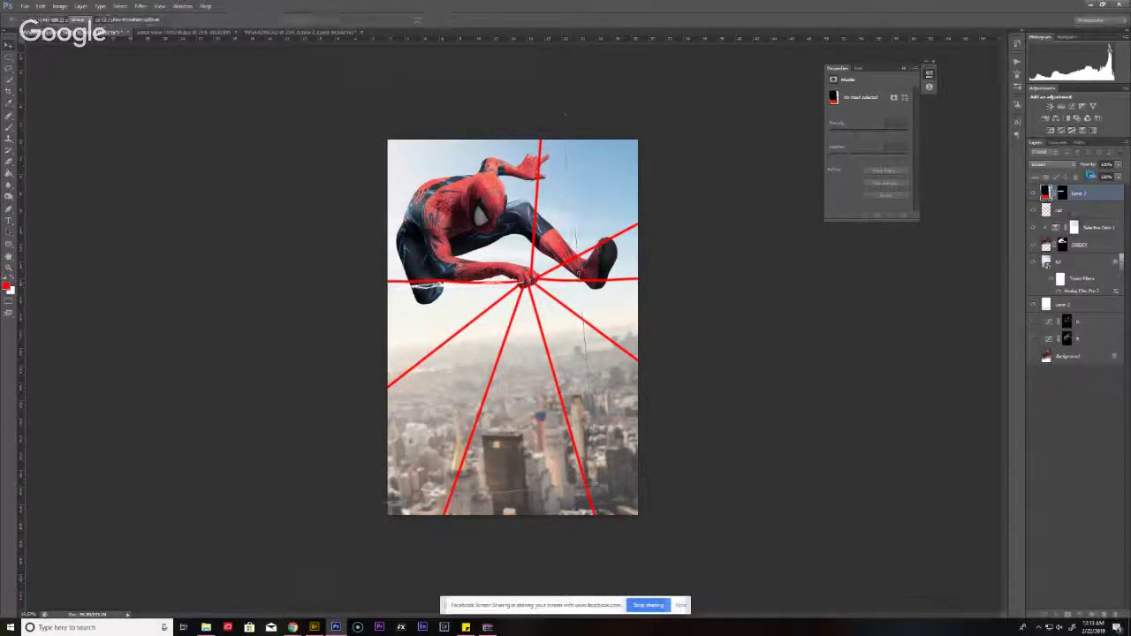
- Create a new layer named "dark bg" directly above the Selective Color adjustment
{"action": "left_click", "coordinate": [1093, 228]}
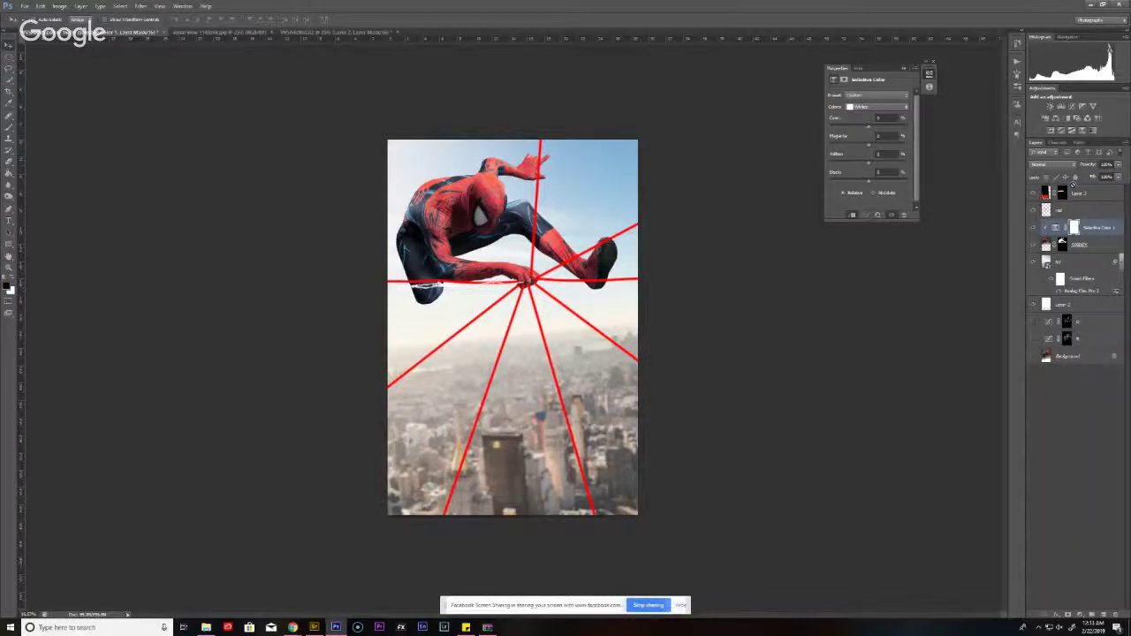
{"action": "key", "text": "ctrl+shift+n"}
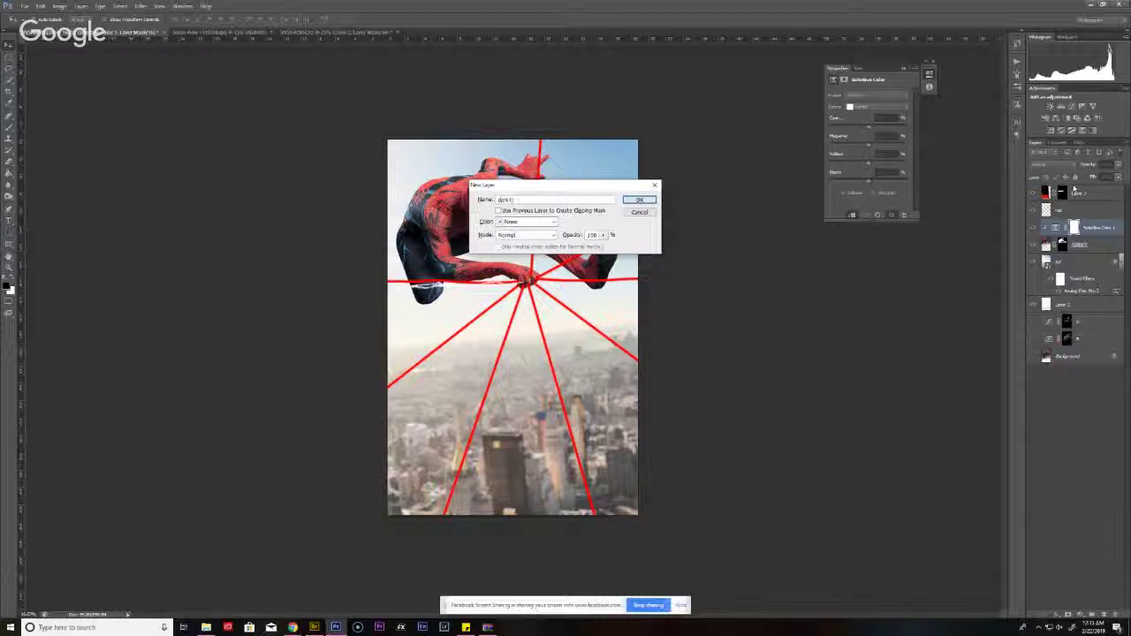
{"action": "key", "text": "Return"}
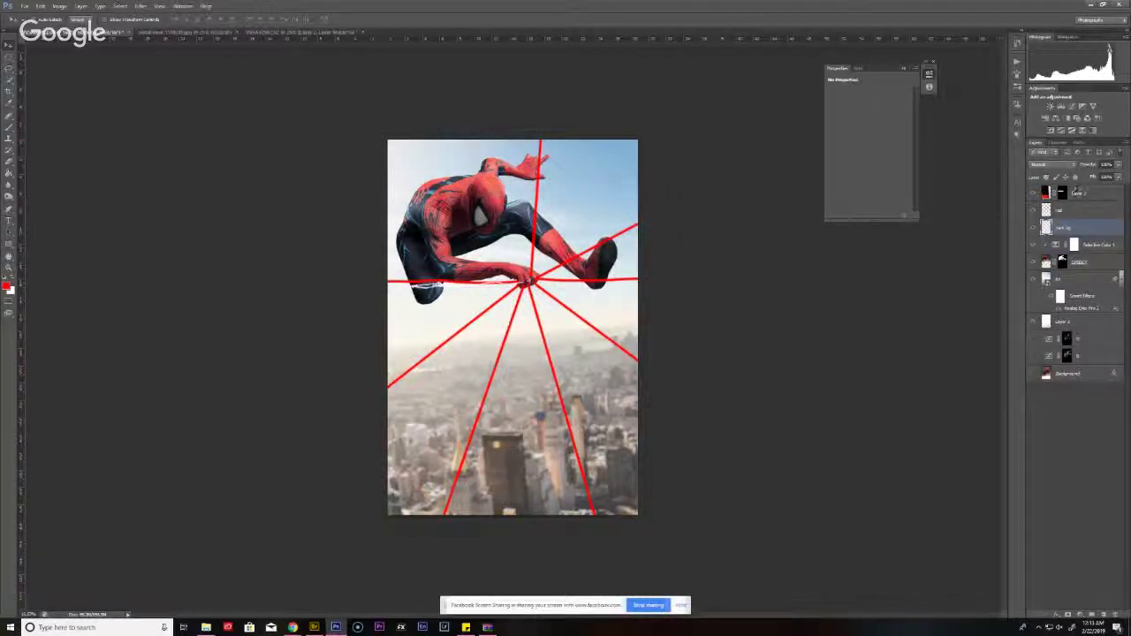
- Fill the "dark bg" layer with black and lower its opacity so the image beneath is only darkened
{"action": "left_click", "coordinate": [5, 275]}
{"action": "key", "text": "g"}
{"action": "key", "text": "shift+g"}
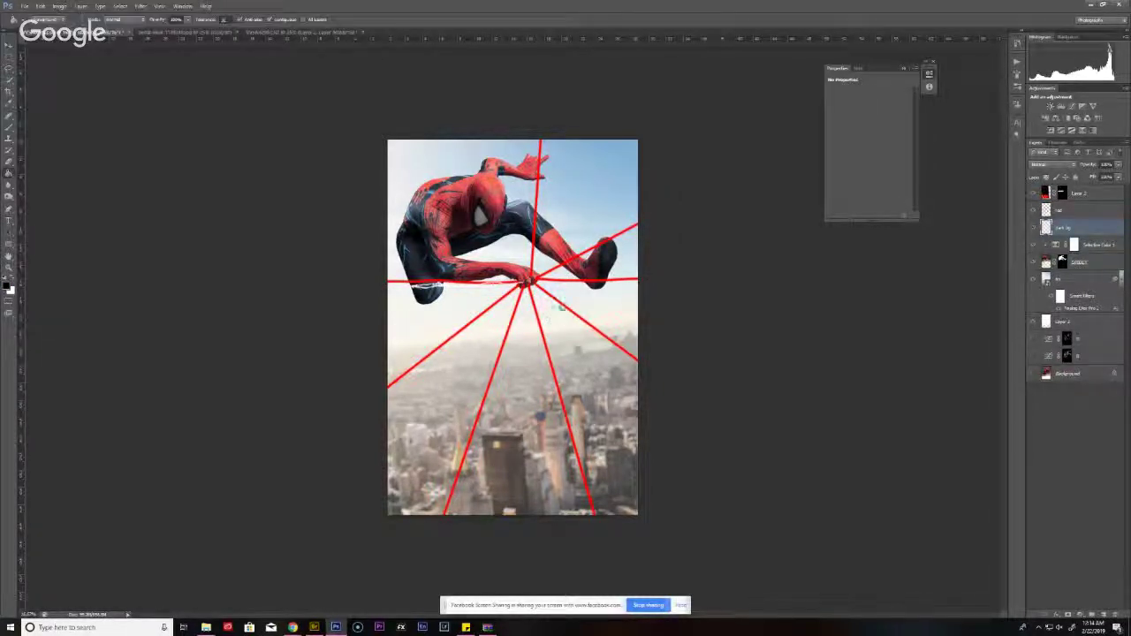
{"action": "left_click", "coordinate": [560, 308]}
{"action": "left_click", "coordinate": [1118, 164]}
{"action": "left_click_drag", "start_coordinate": [1117, 176], "coordinate": [1097, 177]}
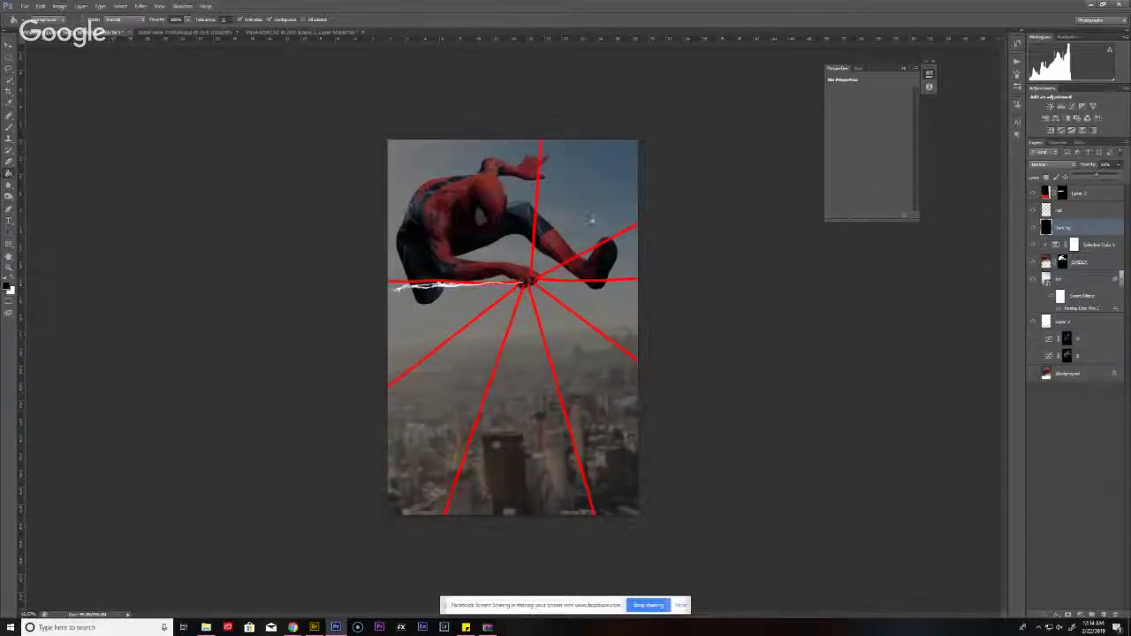
- Enlarge and reposition the web strand so it stretches from the hand to the canvas's left edge
{"action": "key", "text": "ctrl+t"}
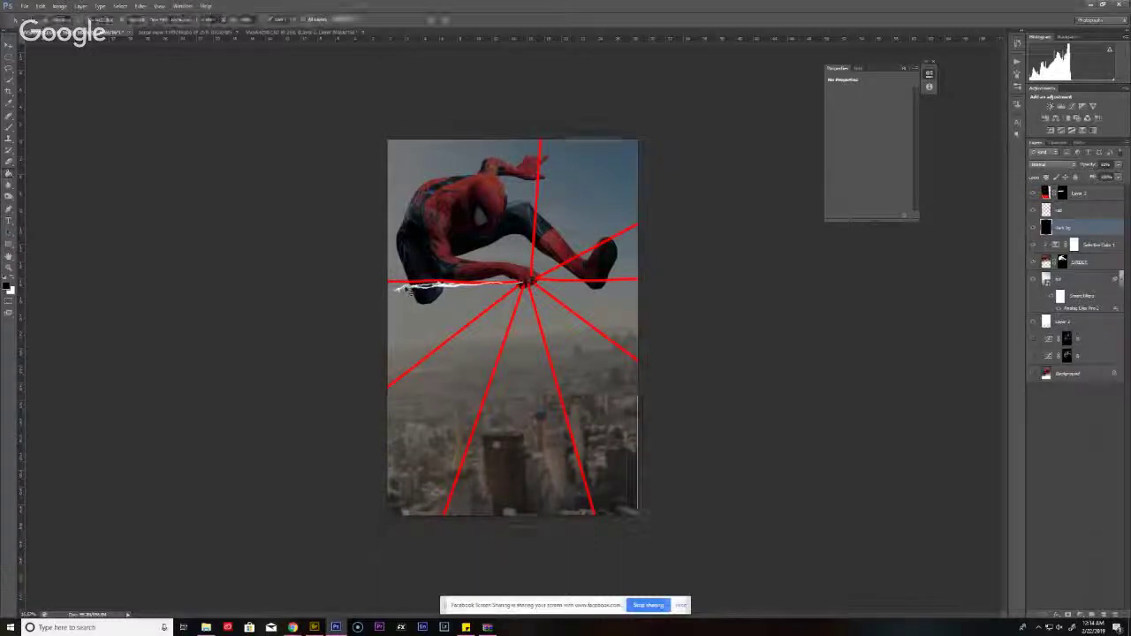
{"action": "key", "text": "Return"}
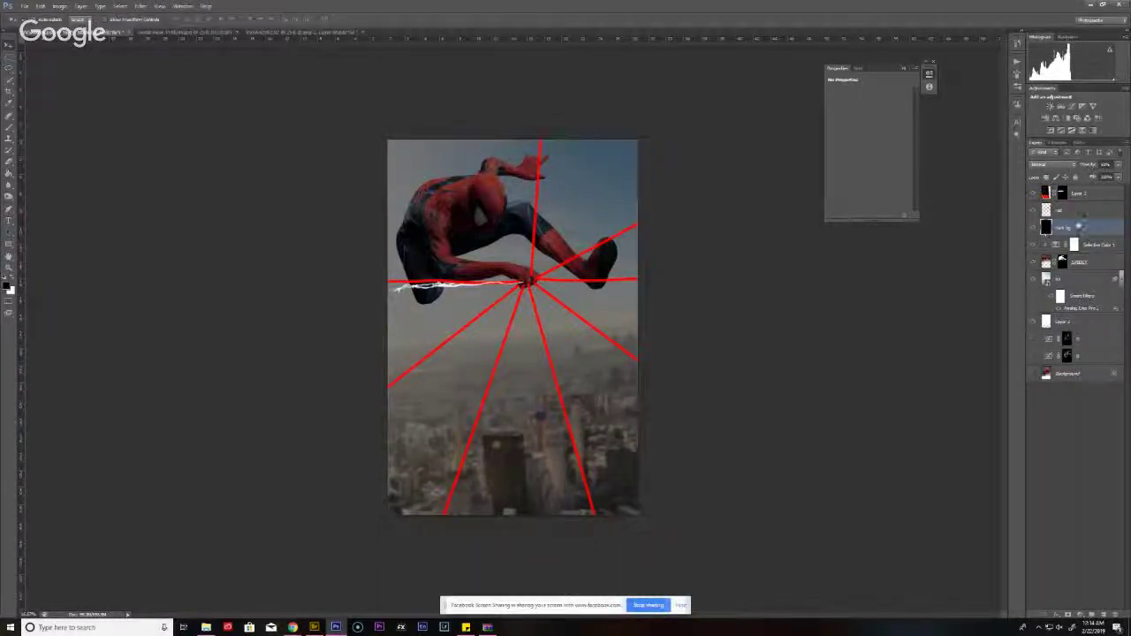
{"action": "left_click", "coordinate": [1086, 194]}
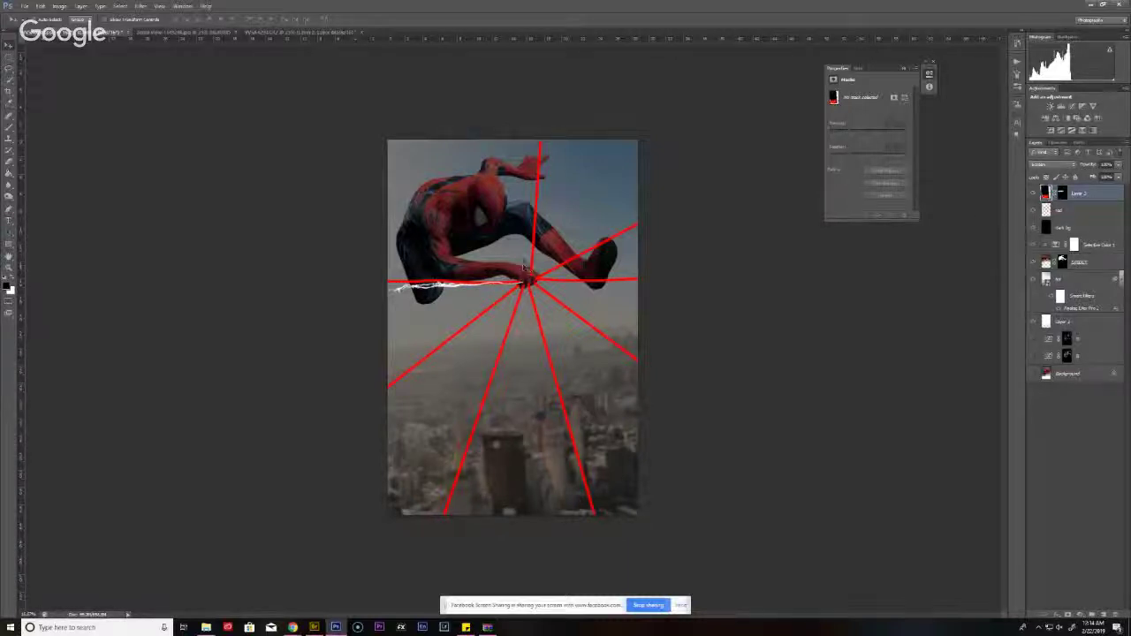
{"action": "key", "text": "ctrl+t"}
{"action": "left_click_drag", "start_coordinate": [598, 61], "coordinate": [616, 37]}
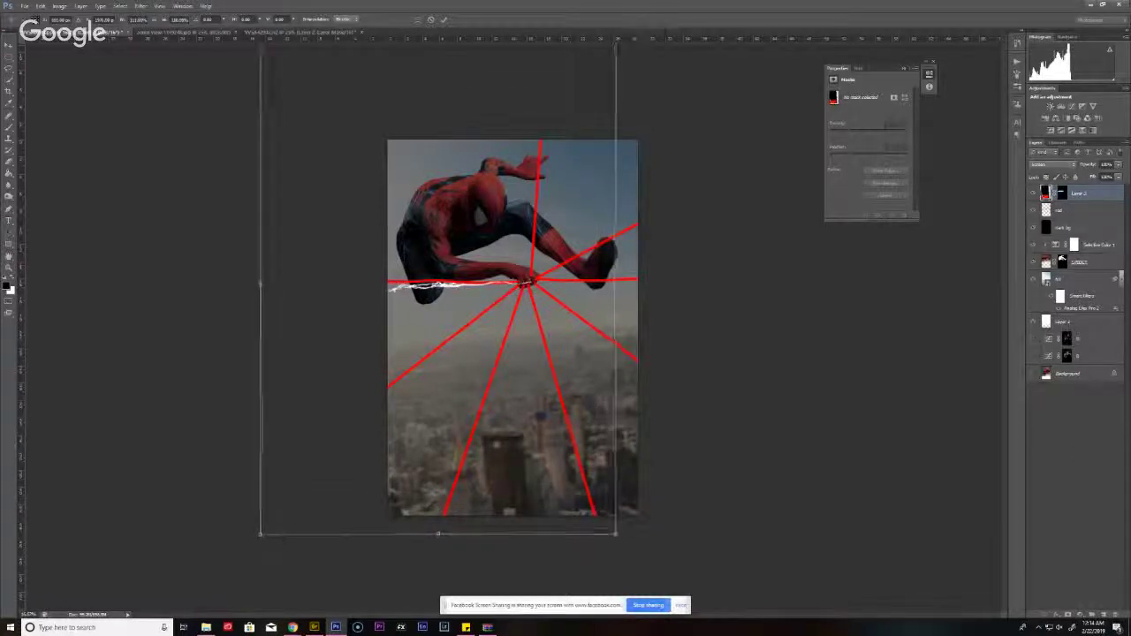
{"action": "left_click_drag", "start_coordinate": [575, 184], "coordinate": [572, 168]}
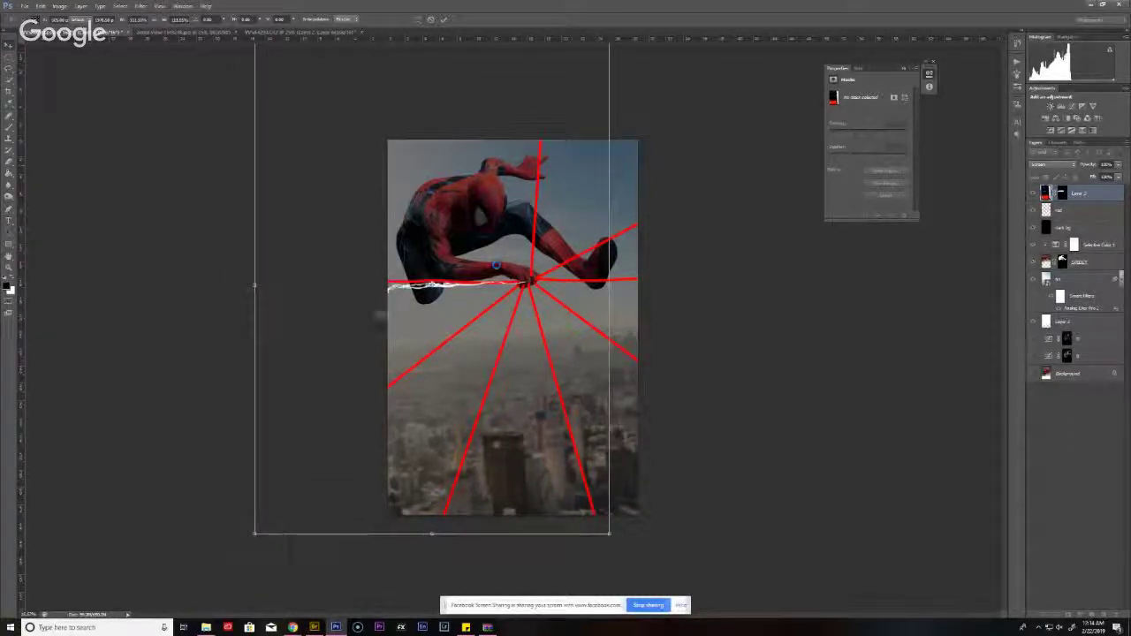
{"action": "key", "text": "Return"}
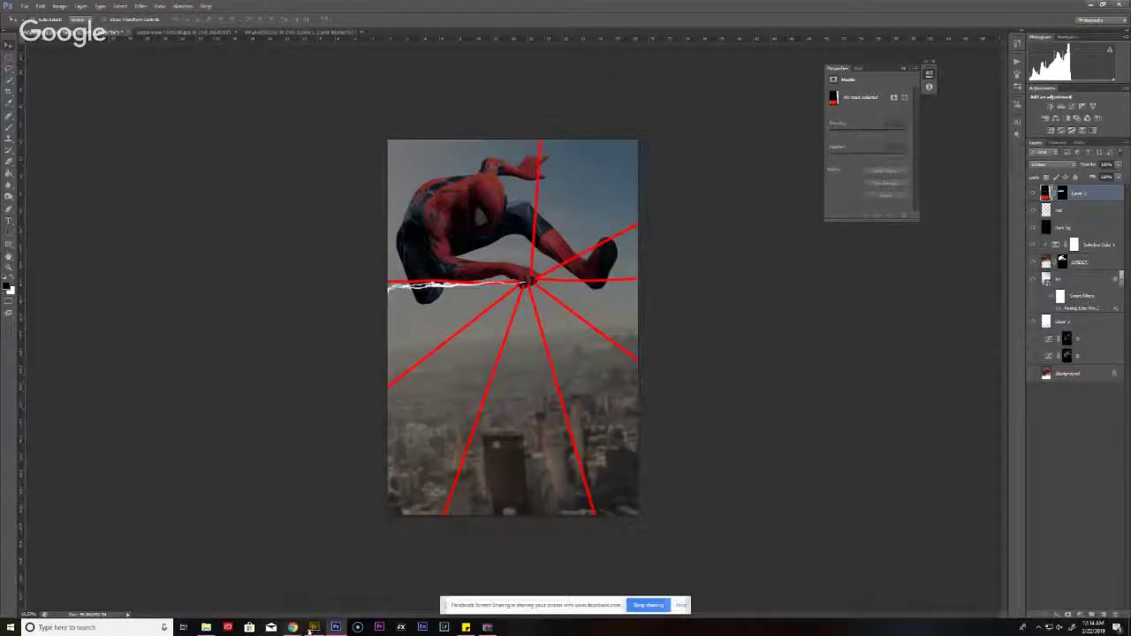
- Return to the web photo document, delete the masked strand layer and make the Levels adjustment visible
{"action": "left_click", "coordinate": [296, 32]}
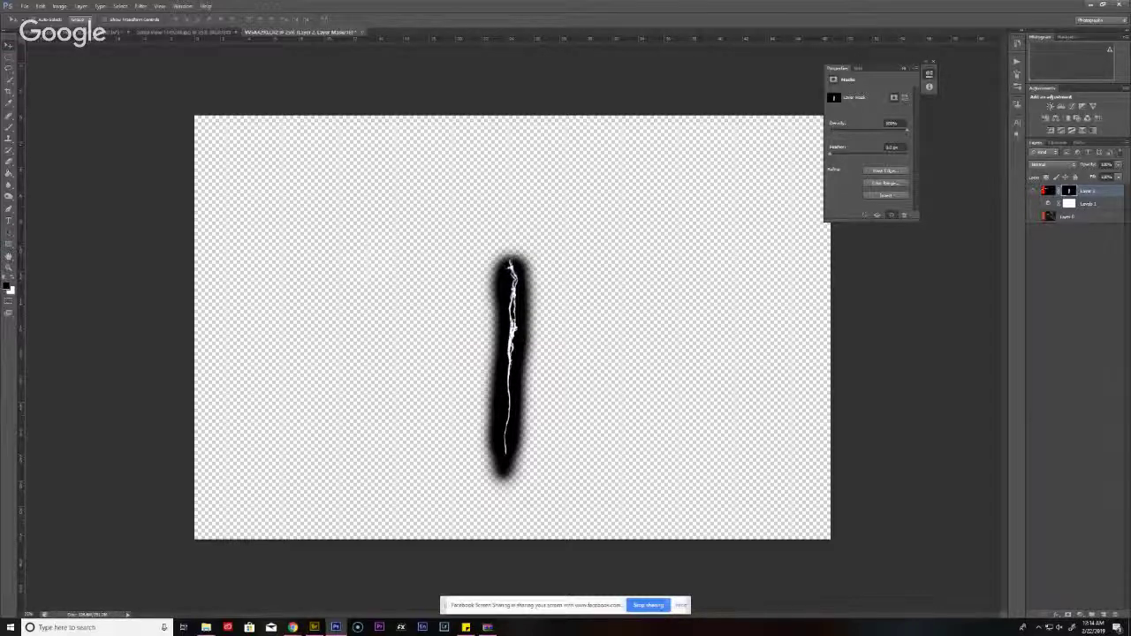
{"action": "key", "text": "Delete"}
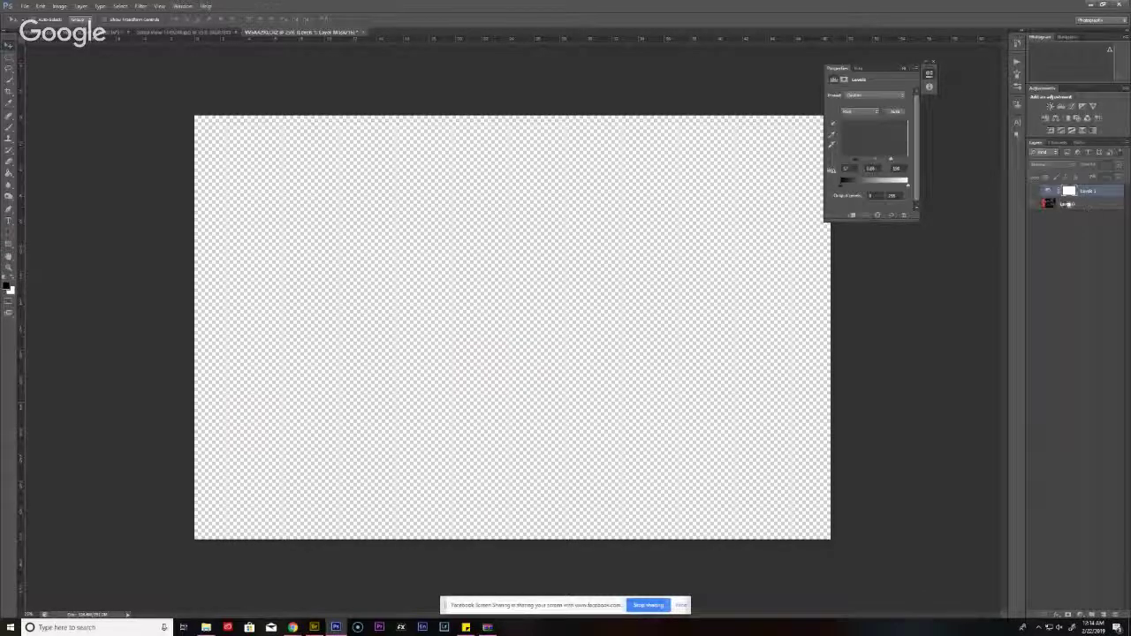
{"action": "left_click", "coordinate": [1035, 192]}
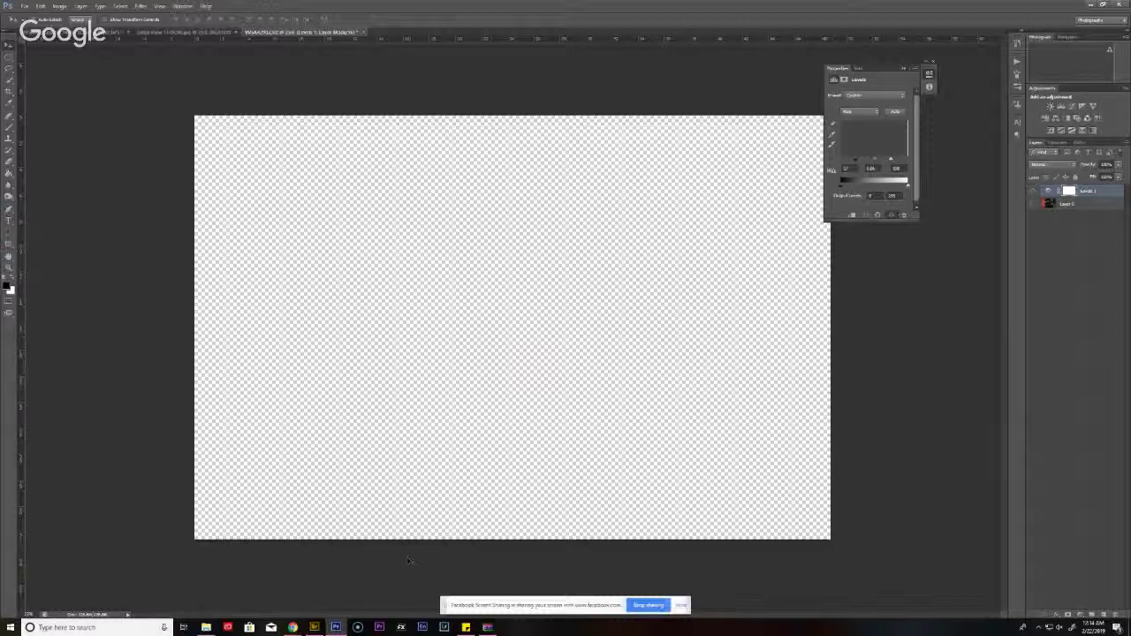
- Switch to Adobe Bridge and compare the twig photos in the Spider-Webs folder for another usable strand
{"action": "left_click", "coordinate": [314, 626]}
{"action": "left_click", "coordinate": [455, 221]}
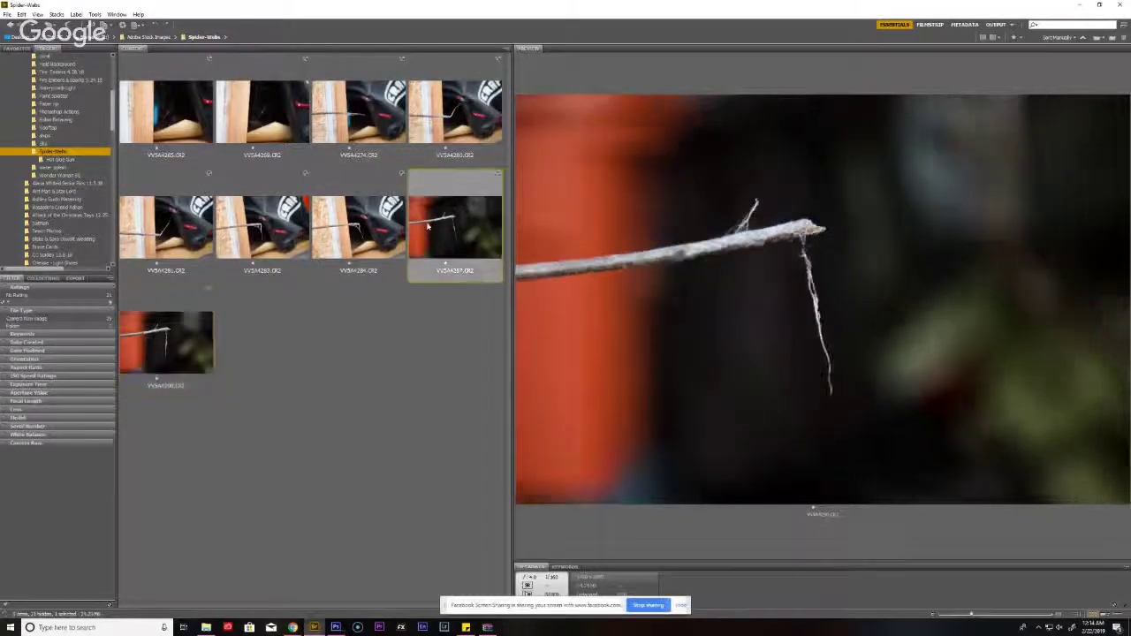
{"action": "left_click", "coordinate": [366, 243]}
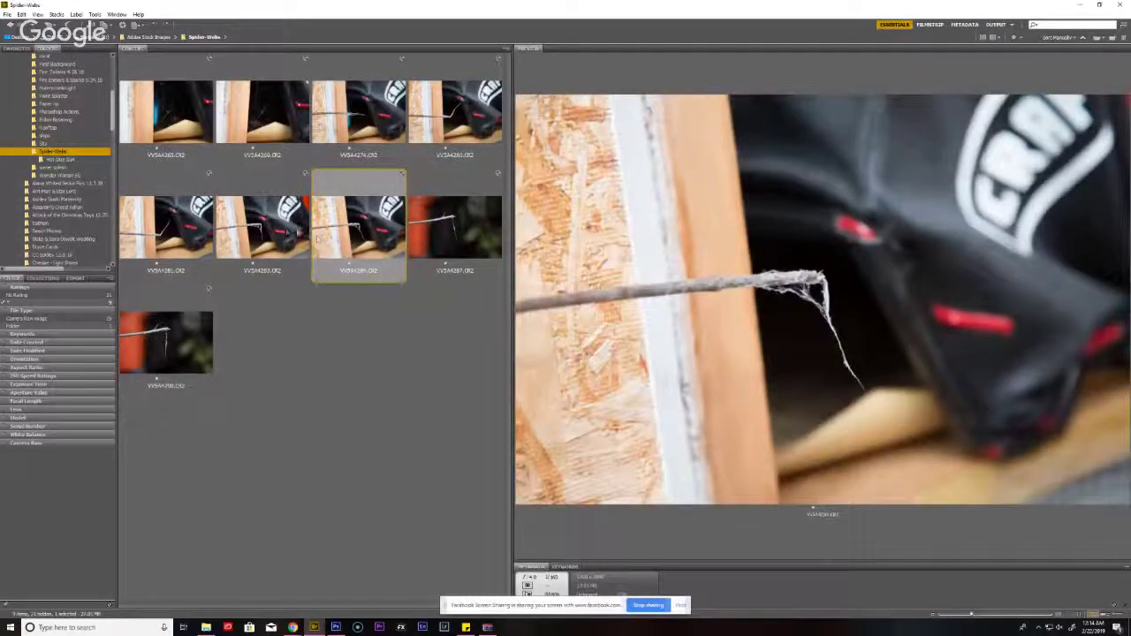
{"action": "key", "text": "Left"}
{"action": "key", "text": "Right"}
{"action": "key", "text": "Left"}
{"action": "key", "text": "Left"}
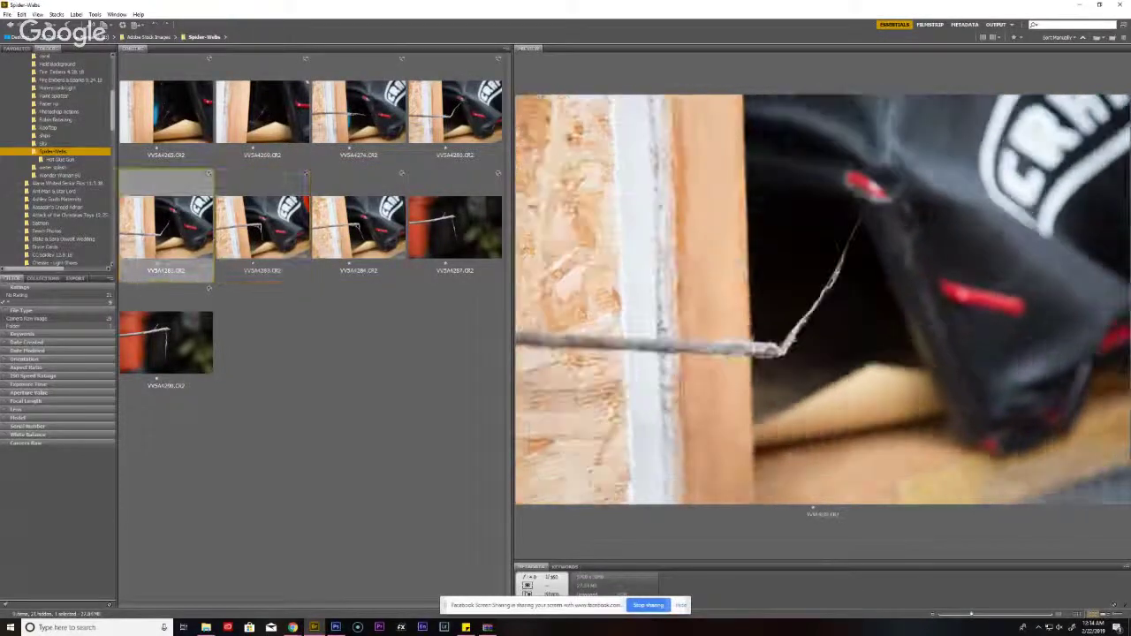
{"action": "left_click", "coordinate": [284, 251]}
{"action": "left_click", "coordinate": [190, 245]}
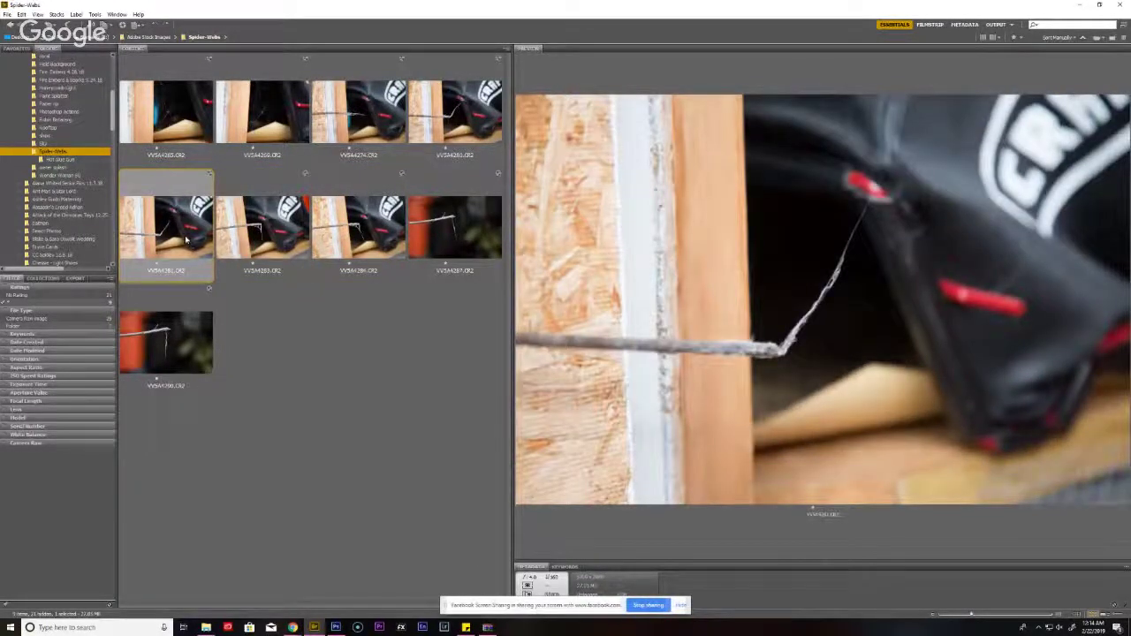
- Place the photo of the strand rising from the twig tip with Camera Raw Clarity +40, beneath the Levels adjustment
{"action": "left_click_drag", "start_coordinate": [186, 239], "coordinate": [409, 209]}
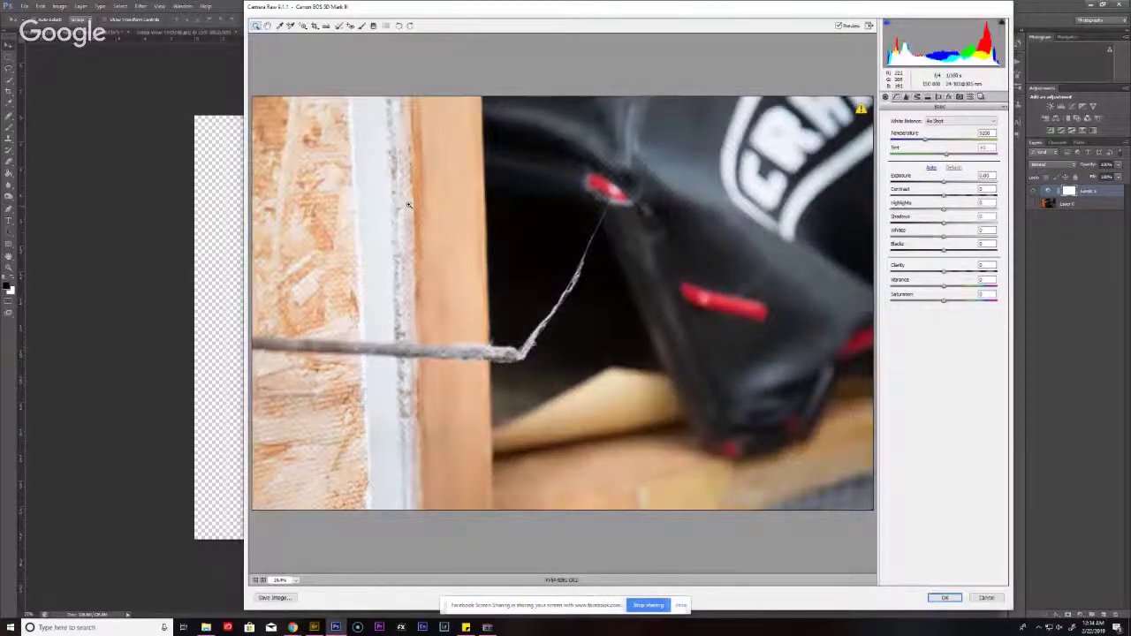
{"action": "left_click_drag", "start_coordinate": [993, 264], "coordinate": [873, 264]}
{"action": "type", "text": "40"}
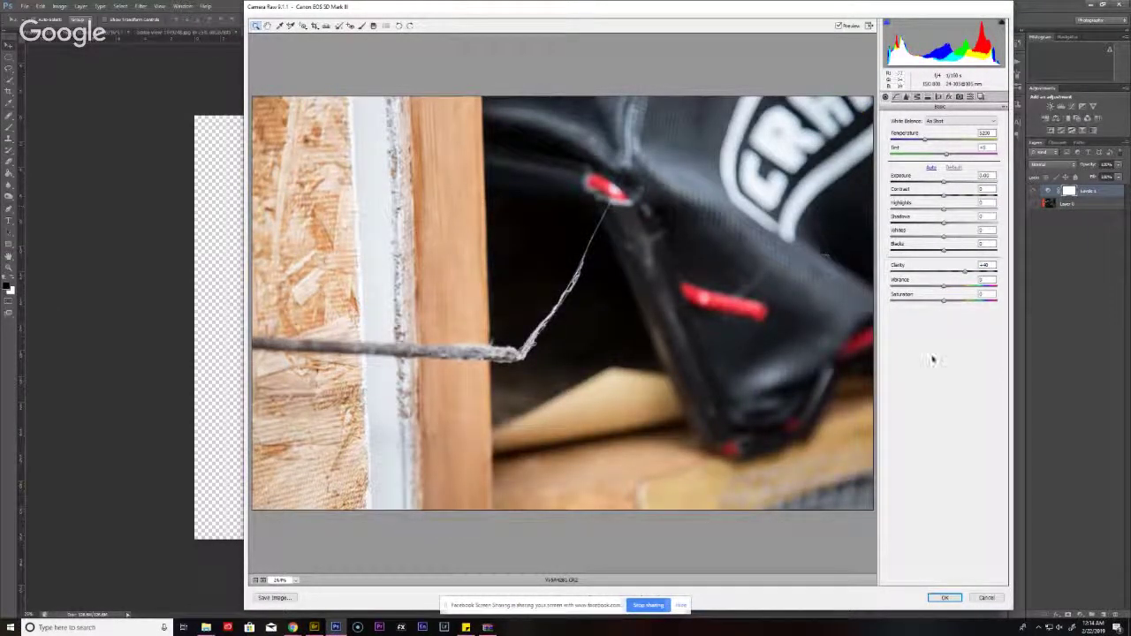
{"action": "left_click", "coordinate": [951, 600]}
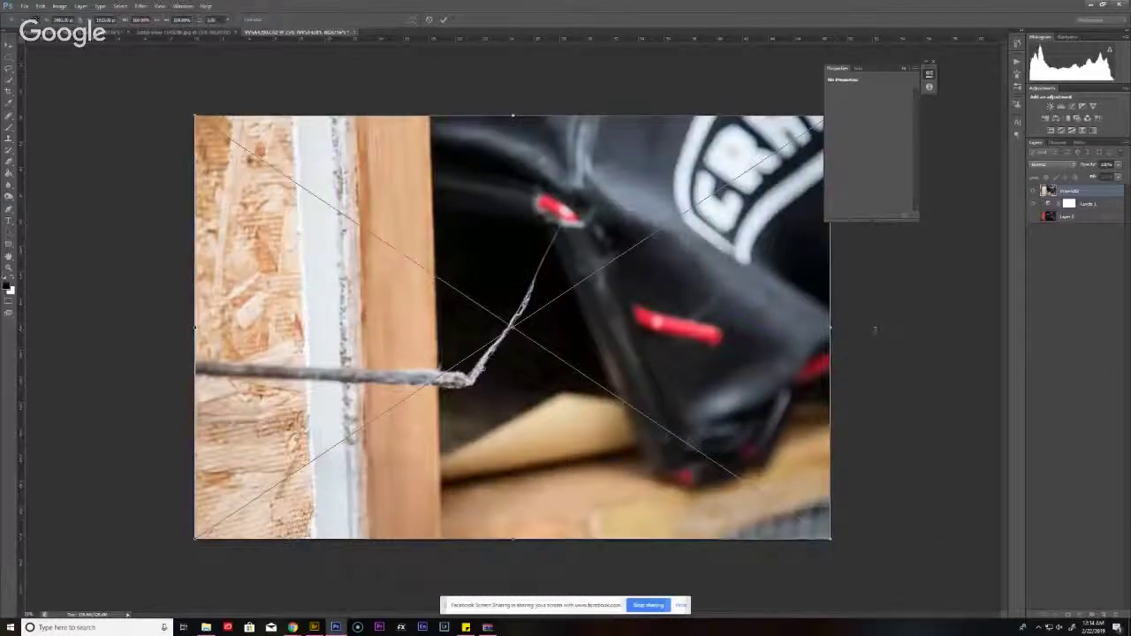
{"action": "key", "text": "Return"}
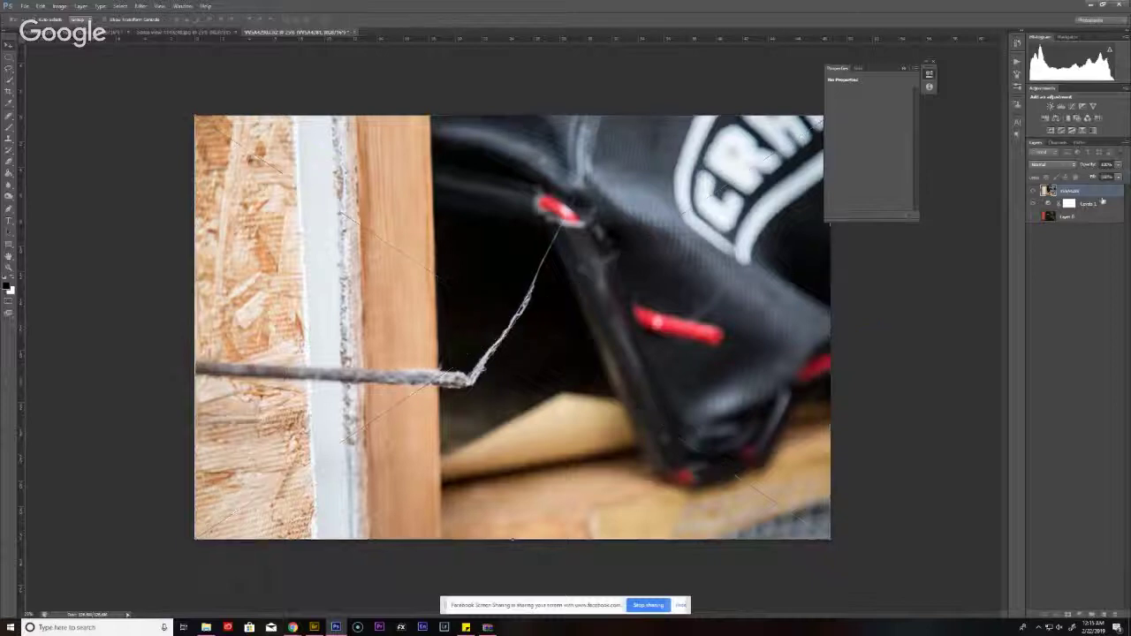
{"action": "left_click_drag", "start_coordinate": [1101, 186], "coordinate": [1096, 188]}
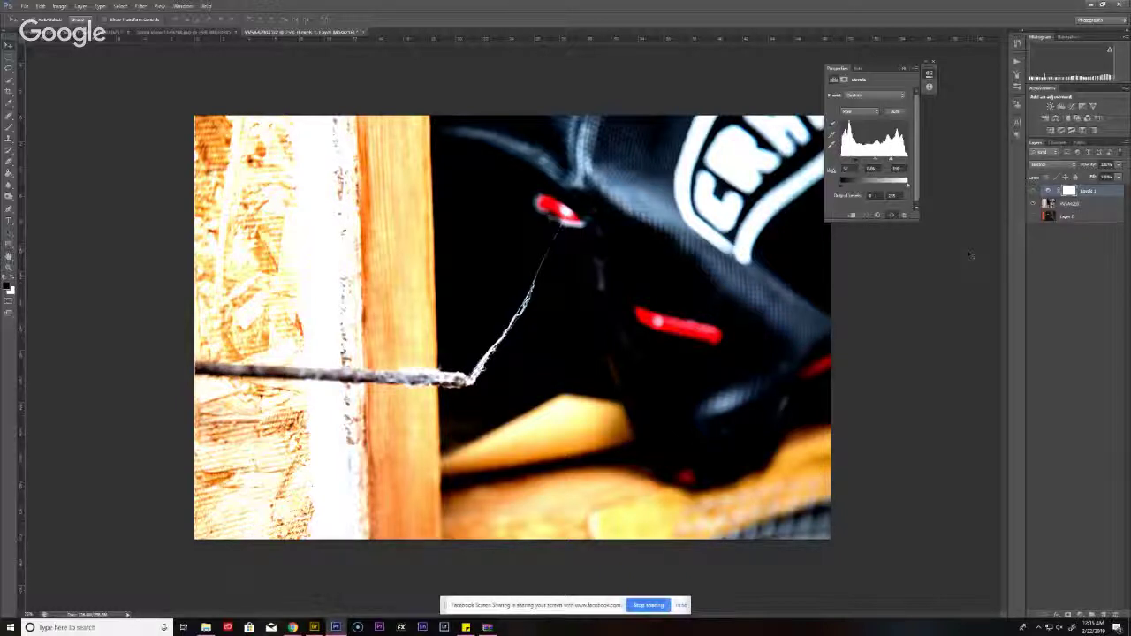
- Stamp the visible layers into a new top layer and mask it to the diagonal strand using a soft Quick Mask selection
{"action": "key", "text": "ctrl+shift+alt+e"}
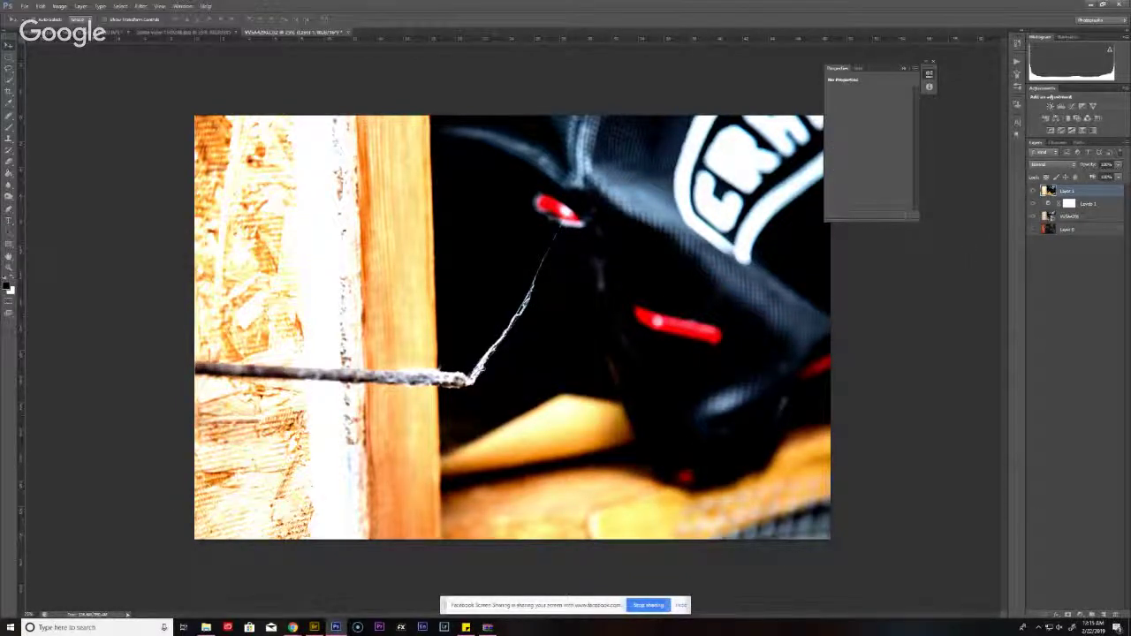
{"action": "key", "text": "q"}
{"action": "key", "text": "b"}
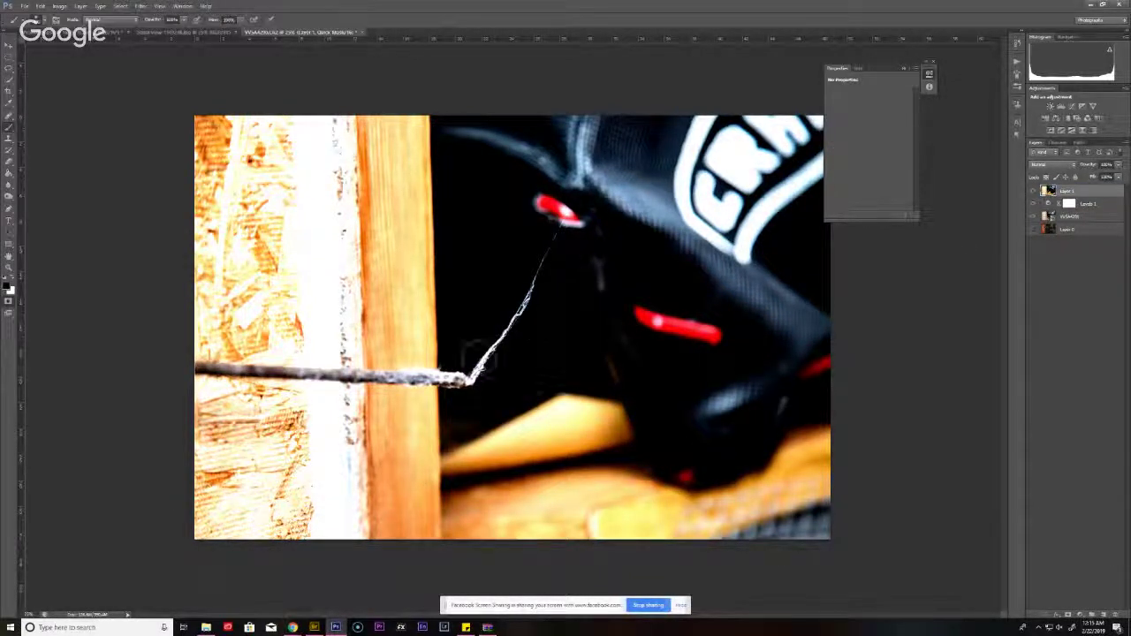
{"action": "left_click_drag", "start_coordinate": [468, 380], "coordinate": [562, 234]}
{"action": "key", "text": "q"}
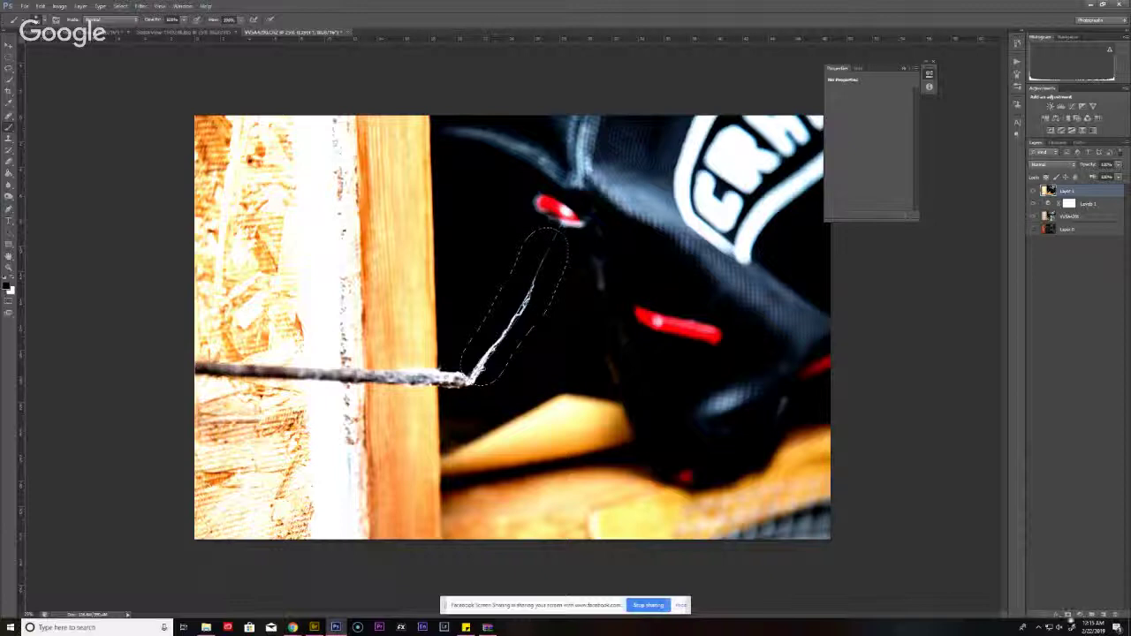
{"action": "left_click", "coordinate": [1069, 614]}
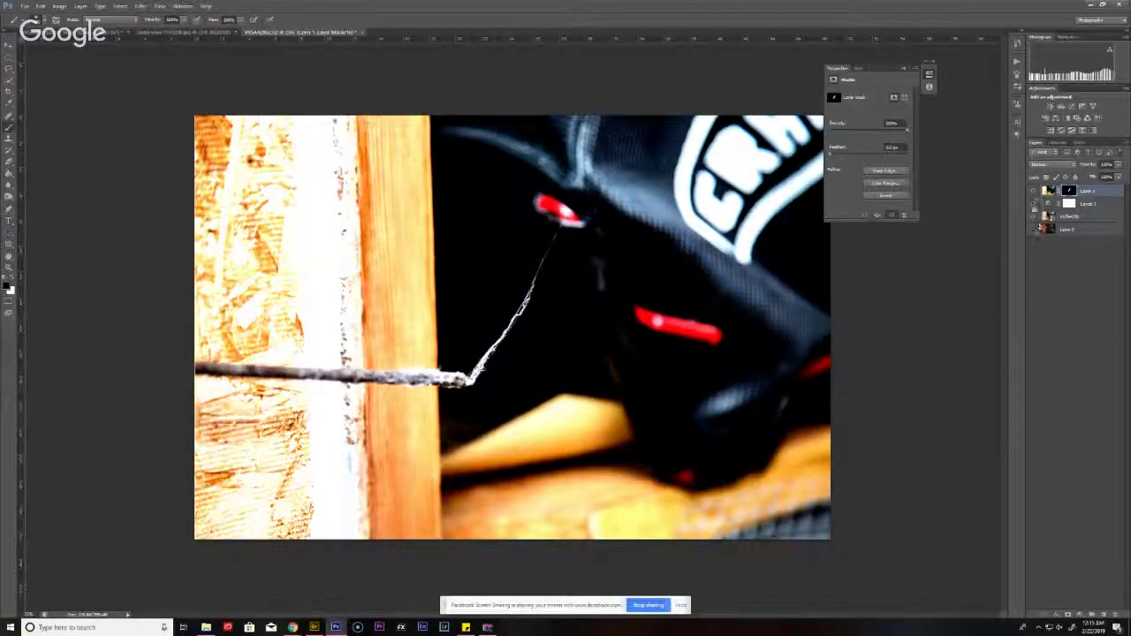
- Hide the layers beneath the masked strand and paint black on its mask to remove the remaining twig tip
{"action": "left_click", "coordinate": [1035, 217]}
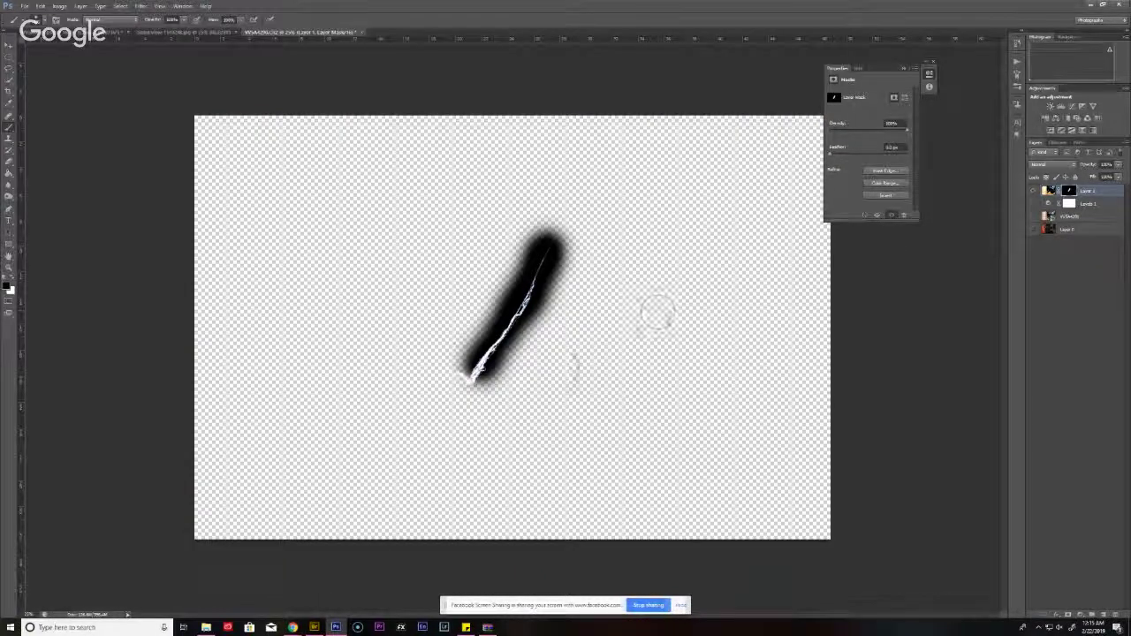
{"action": "mouse_move", "coordinate": [430, 382]}
{"action": "left_mouse_down"}
{"action": "mouse_move", "coordinate": [454, 377]}
{"action": "mouse_move", "coordinate": [452, 404]}
{"action": "left_mouse_up"}
{"action": "key", "text": "ctrl+z"}
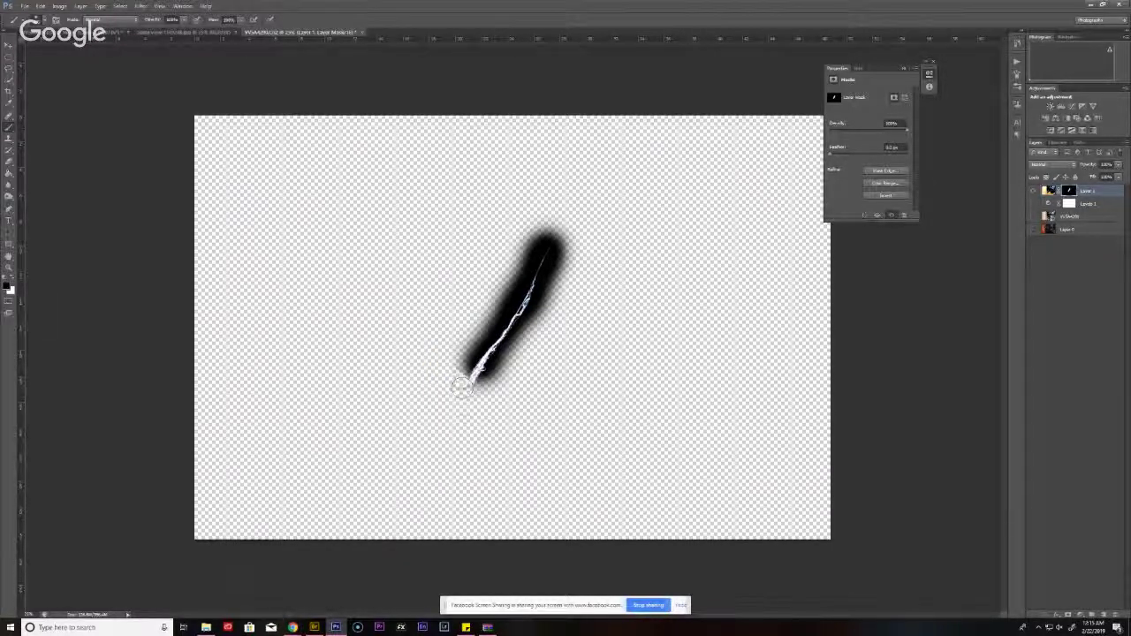
{"action": "left_click", "coordinate": [466, 383]}
{"action": "left_click", "coordinate": [458, 362]}
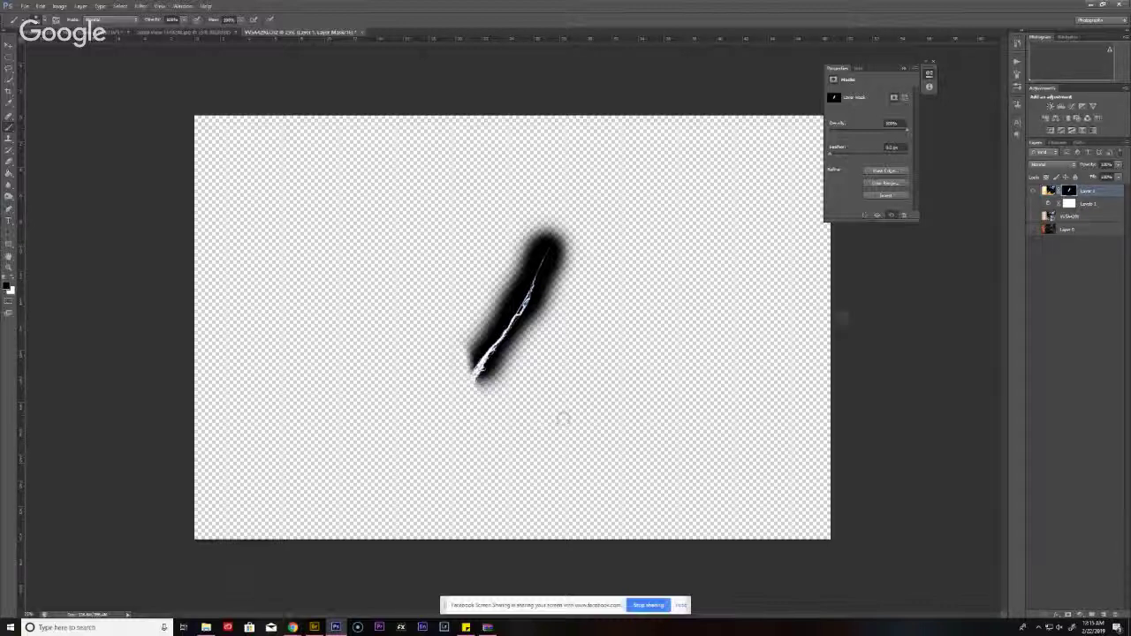
- Set the masked strand layer to Screen blending and move it into the Spider-Man composite below the first web line
{"action": "left_click", "coordinate": [1066, 167]}
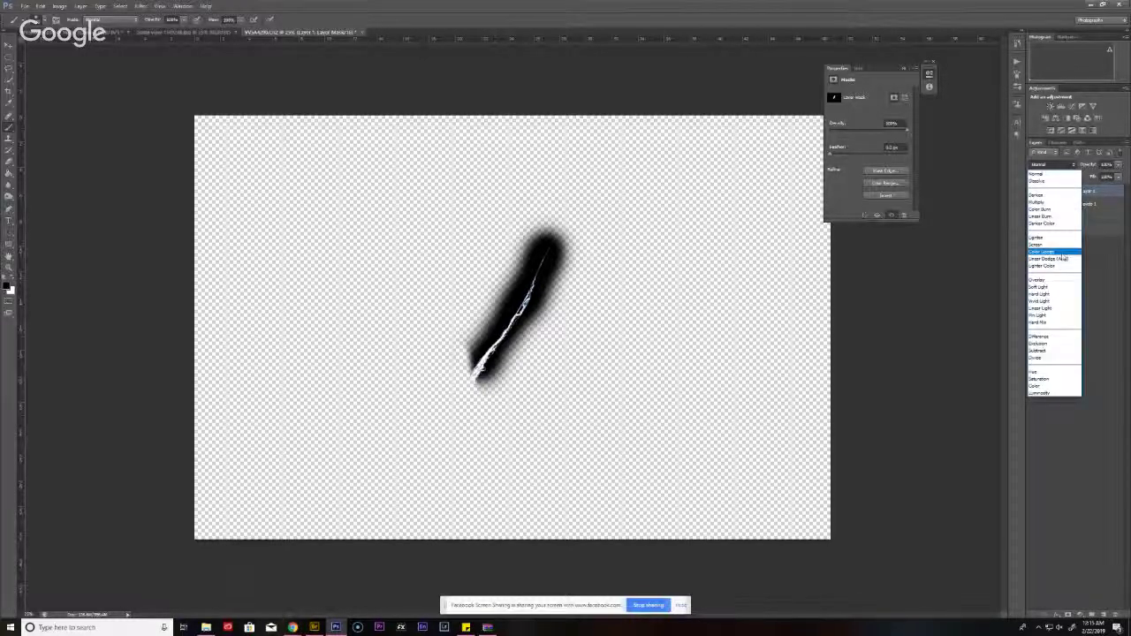
{"action": "left_click", "coordinate": [1056, 253]}
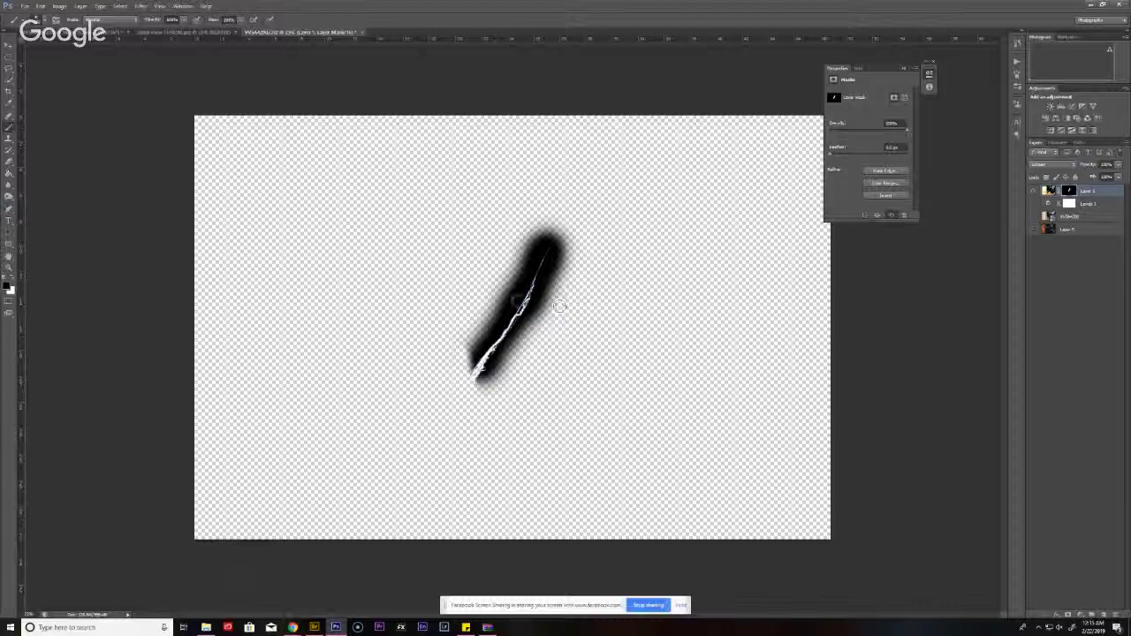
{"action": "key", "text": "v"}
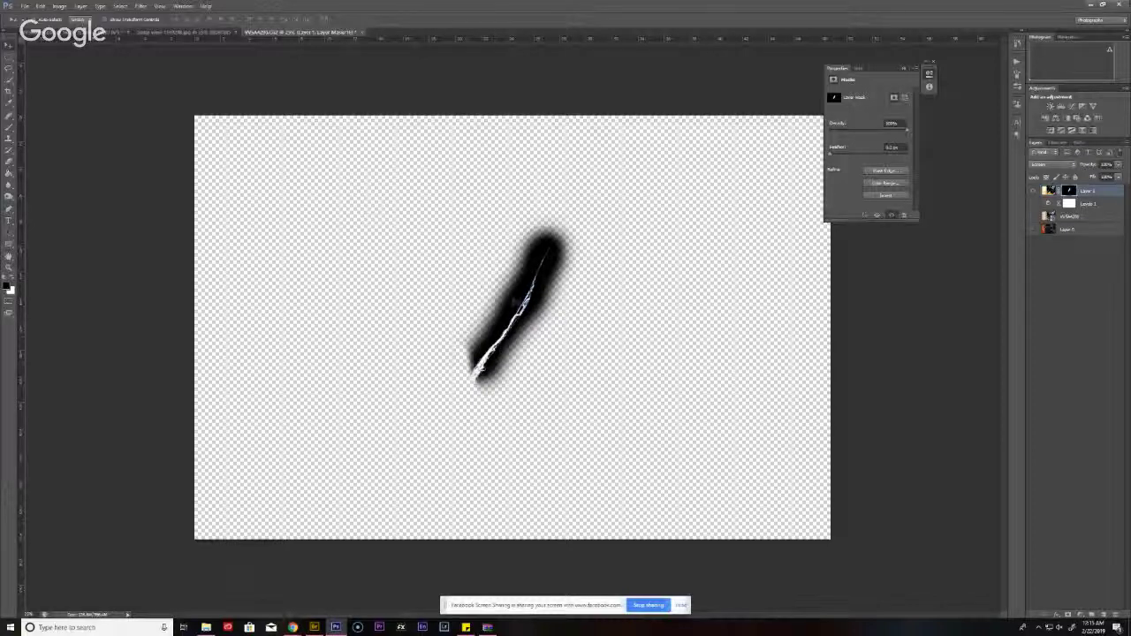
{"action": "mouse_move", "coordinate": [517, 302]}
{"action": "left_mouse_down"}
{"action": "mouse_move", "coordinate": [129, 30]}
{"action": "mouse_move", "coordinate": [99, 31]}
{"action": "mouse_move", "coordinate": [489, 341]}
{"action": "mouse_move", "coordinate": [449, 371]}
{"action": "mouse_move", "coordinate": [468, 343]}
{"action": "left_mouse_up"}
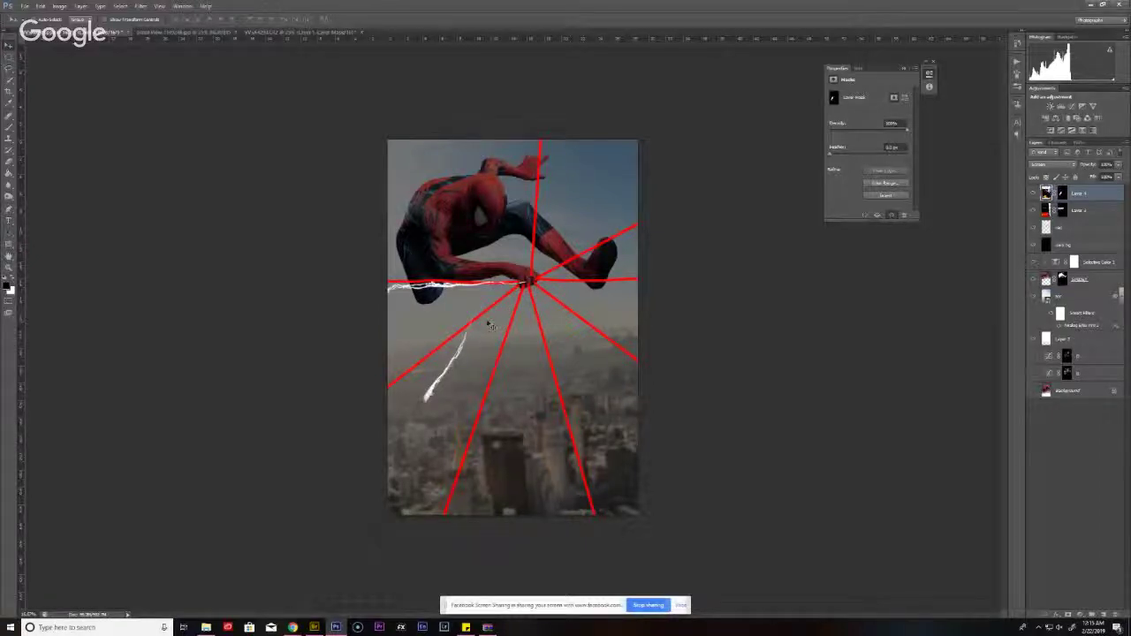
- Rotate and enlarge the strand along the lower-left guide line to Spider-Man's hand, and mask out the part extending past the hand
{"action": "key", "text": "ctrl+t"}
{"action": "left_click_drag", "start_coordinate": [723, 274], "coordinate": [714, 359]}
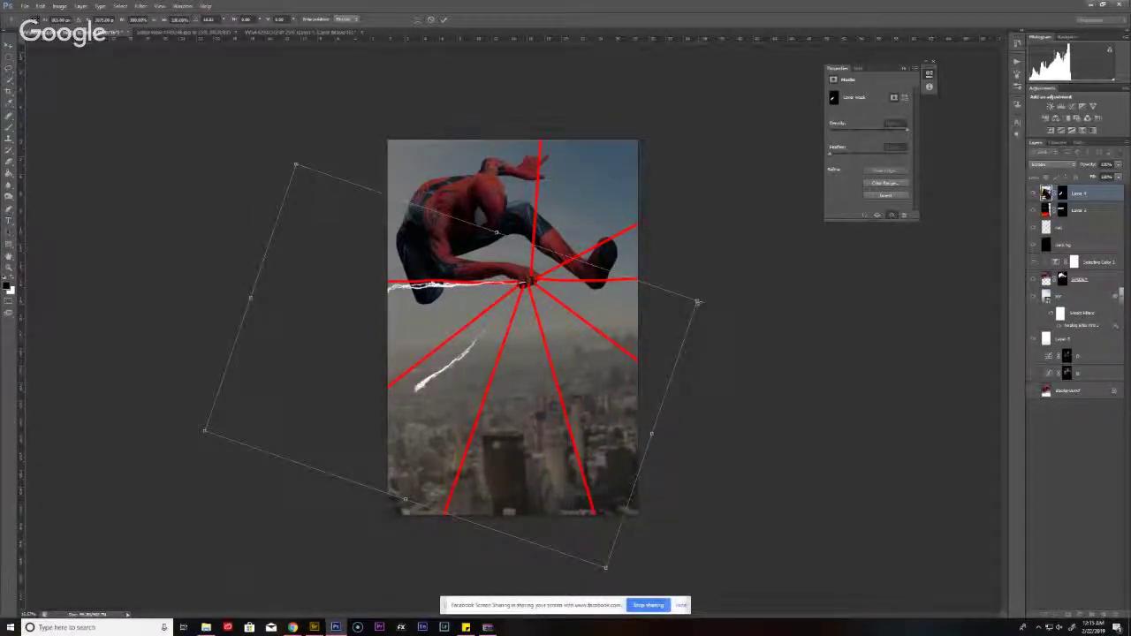
{"action": "left_click_drag", "start_coordinate": [704, 305], "coordinate": [801, 280]}
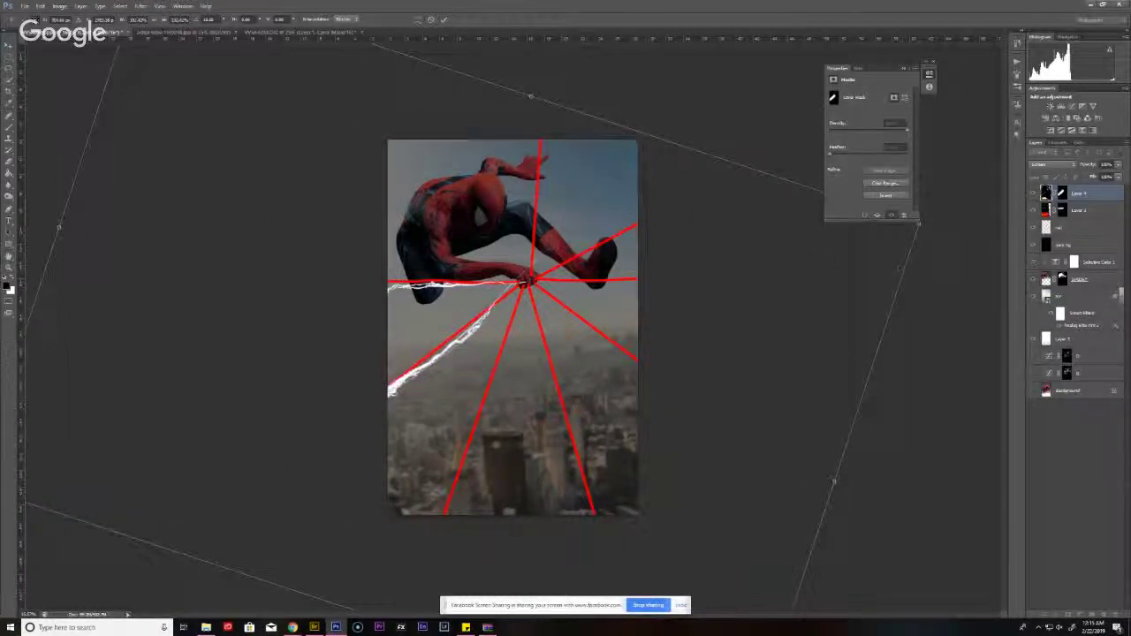
{"action": "left_click_drag", "start_coordinate": [972, 279], "coordinate": [1007, 231]}
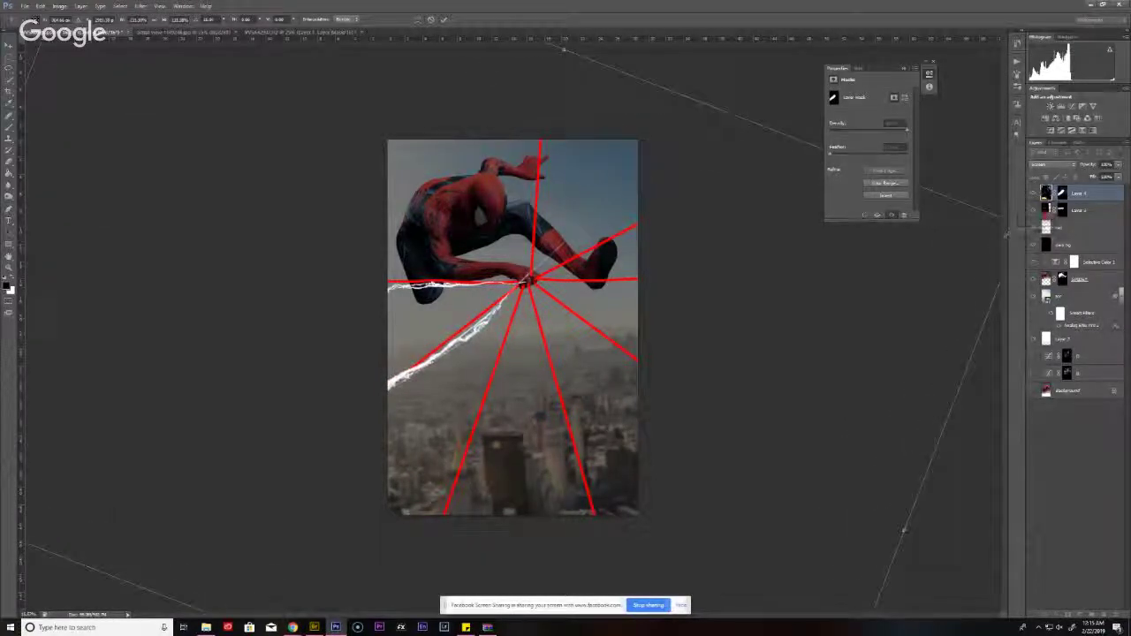
{"action": "left_click_drag", "start_coordinate": [523, 335], "coordinate": [518, 319]}
{"action": "left_click_drag", "start_coordinate": [922, 186], "coordinate": [921, 198]}
{"action": "left_click_drag", "start_coordinate": [692, 318], "coordinate": [673, 340]}
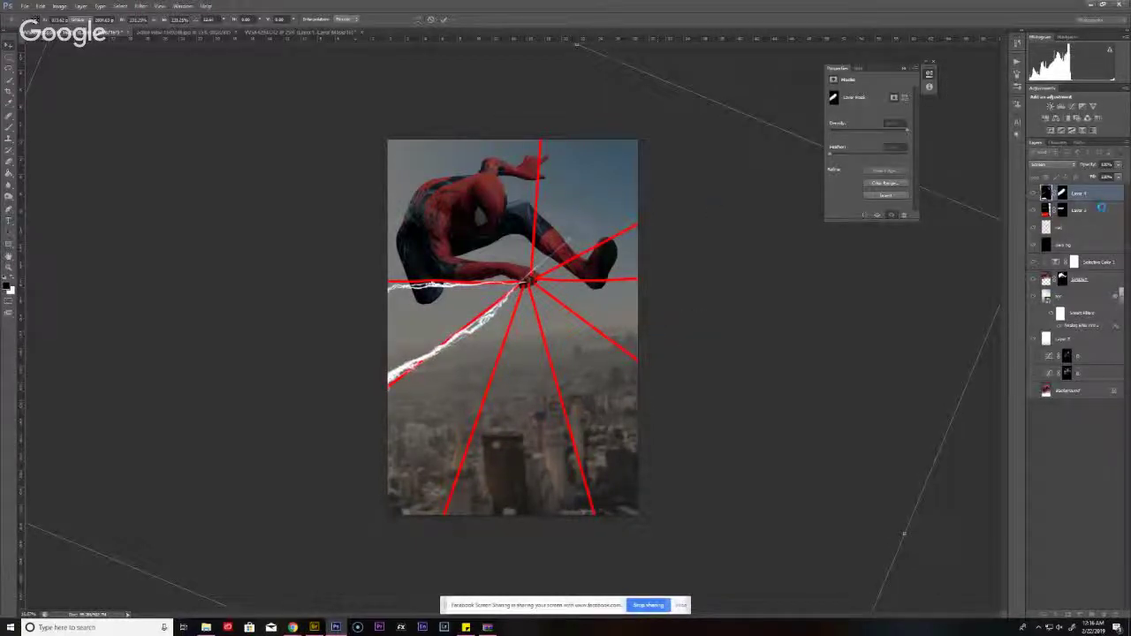
{"action": "key", "text": "Return"}
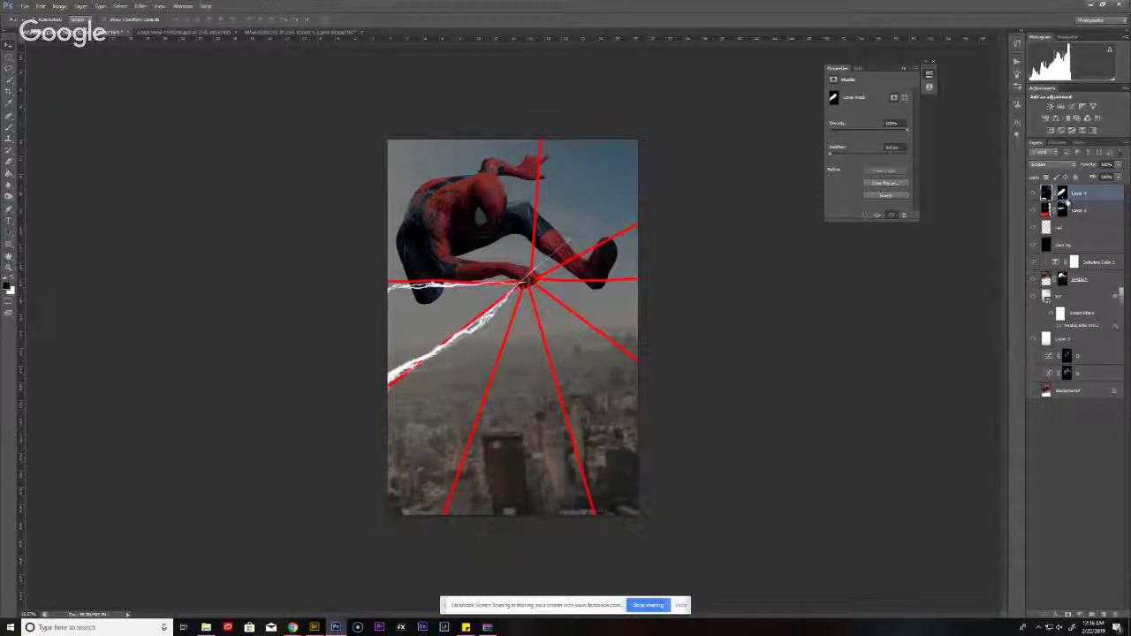
{"action": "key", "text": "b"}
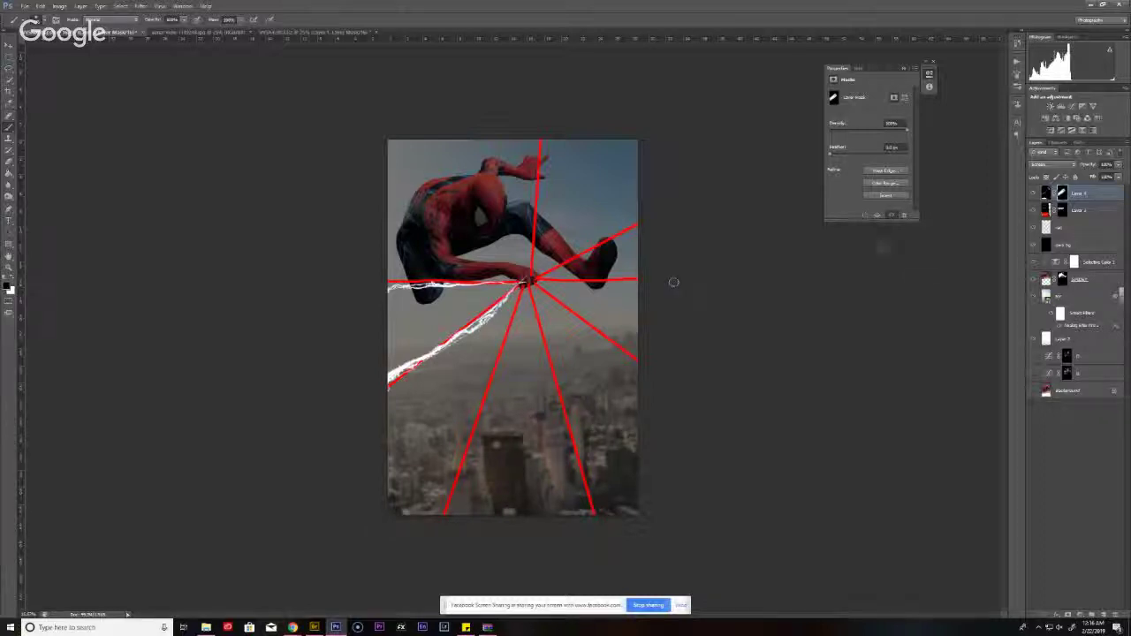
- Switch to the browser to check the Facebook and YouTube live-stream pages, and return to Photoshop
{"action": "mouse_move", "coordinate": [288, 621]}
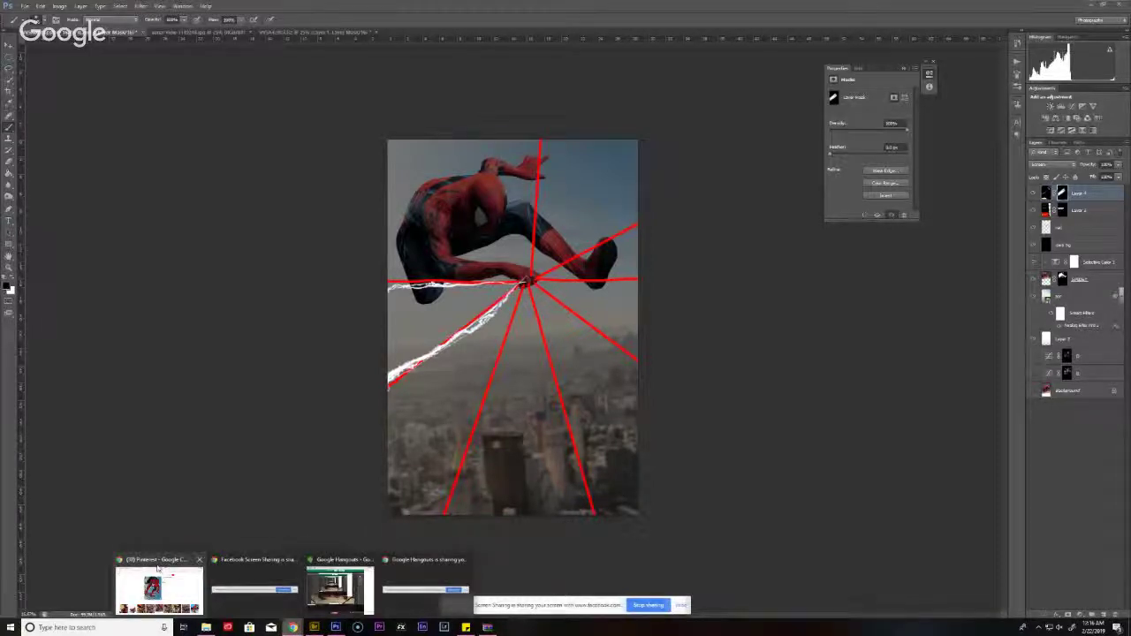
{"action": "left_click", "coordinate": [157, 568]}
{"action": "left_click", "coordinate": [679, 7]}
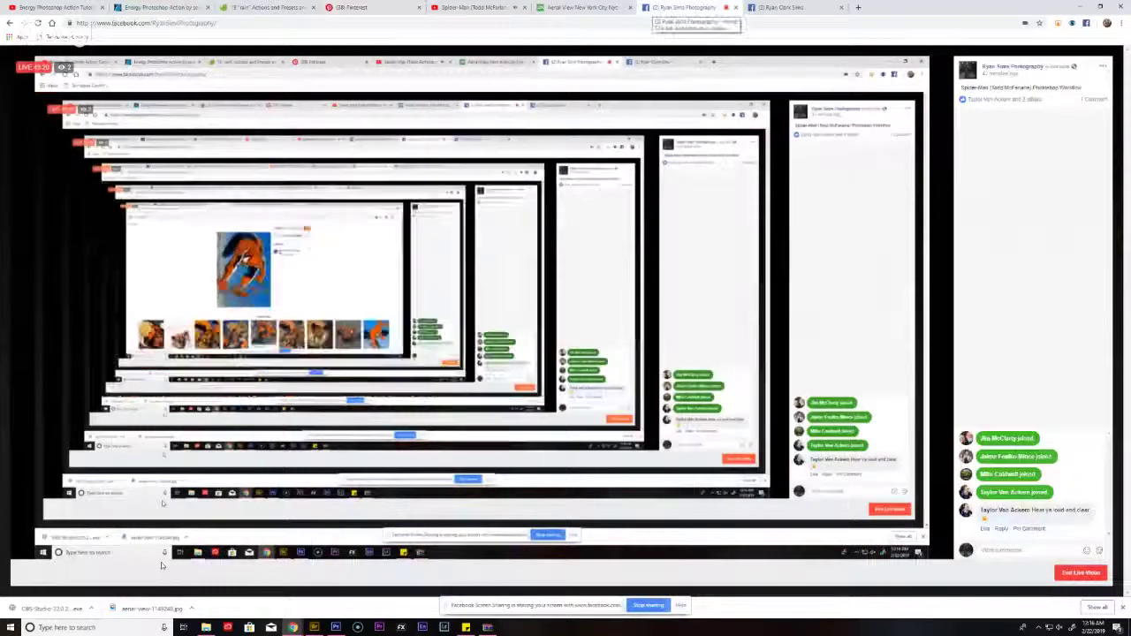
{"action": "left_click", "coordinate": [475, 7]}
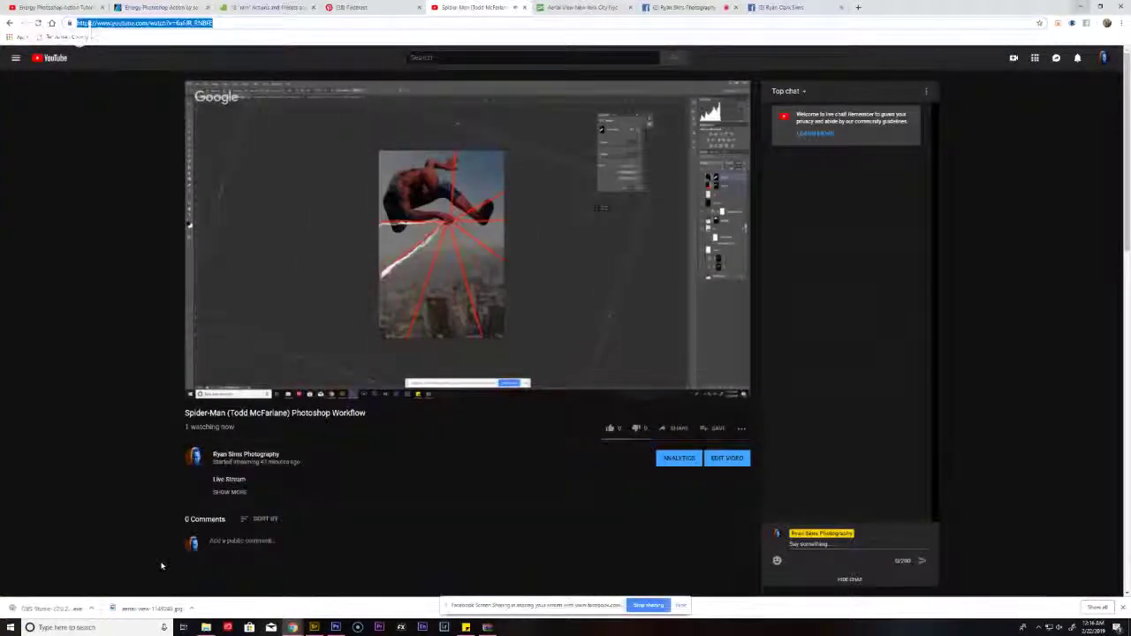
{"action": "key", "text": "alt+Tab"}
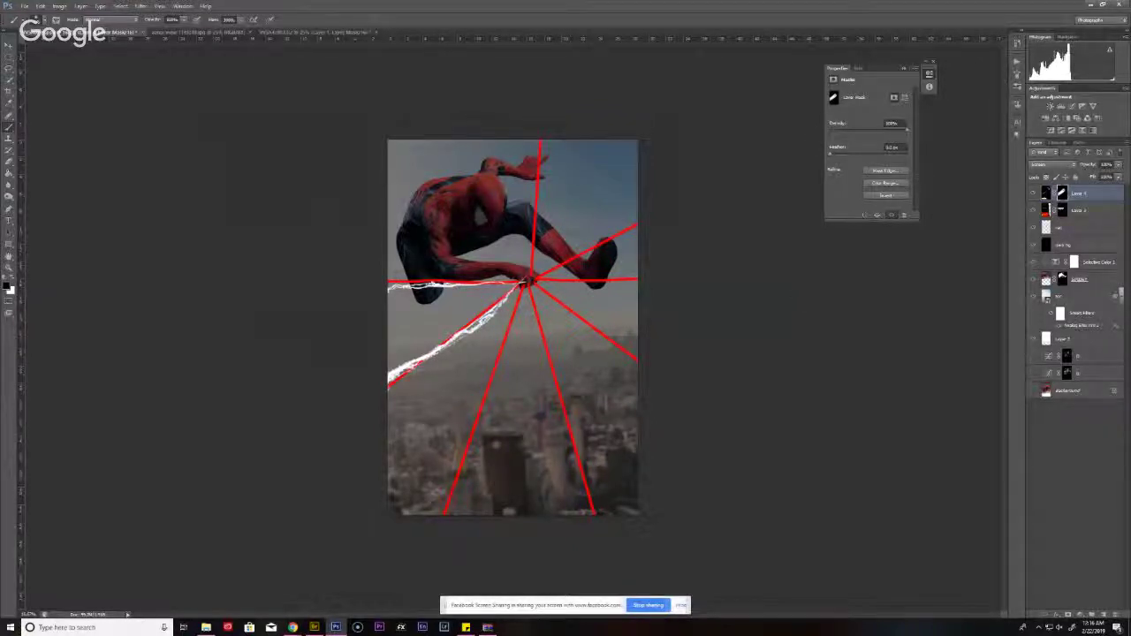
- Switch to Adobe Bridge and compare the two photos of the strand hanging from the twig tip
{"action": "left_click", "coordinate": [315, 627]}
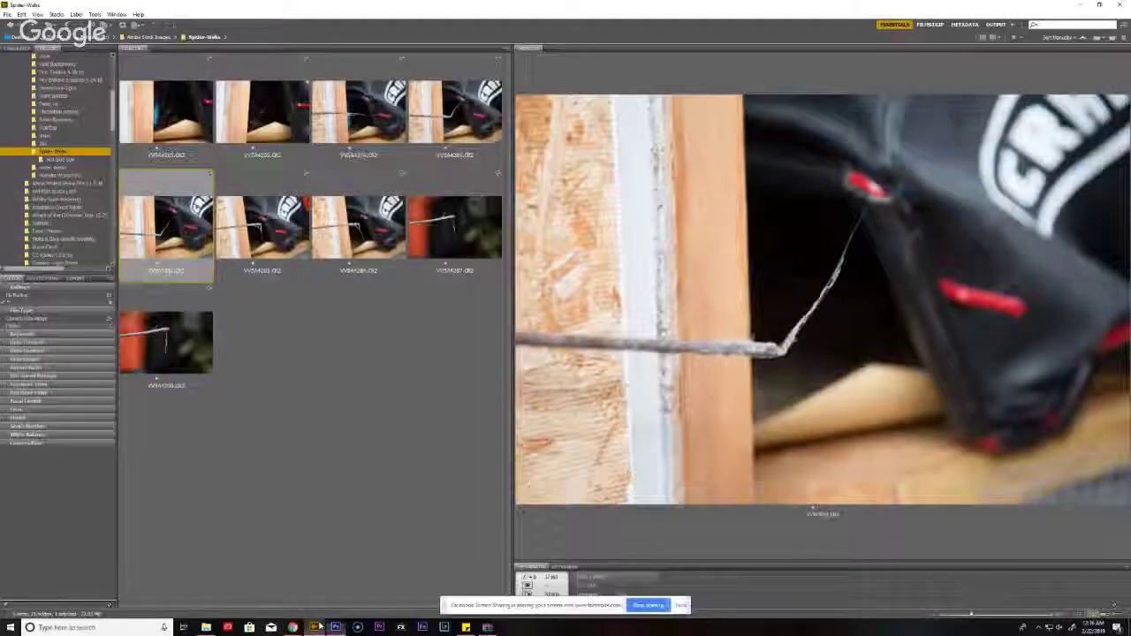
{"action": "key", "text": "Right"}
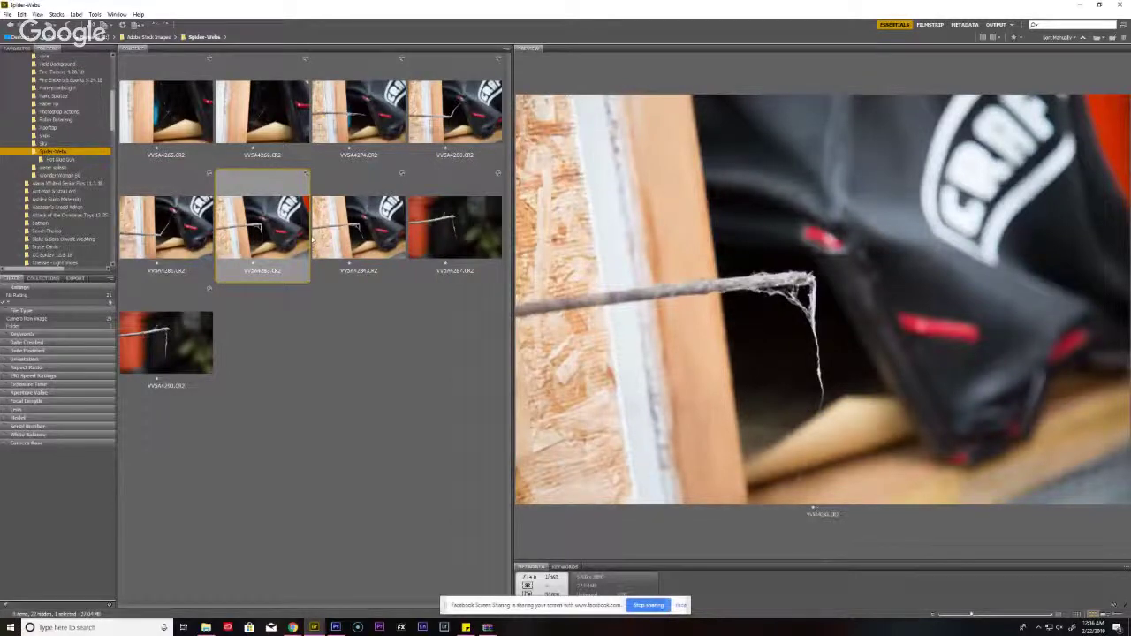
{"action": "left_click", "coordinate": [360, 240]}
{"action": "left_click", "coordinate": [288, 237]}
{"action": "left_click", "coordinate": [358, 238]}
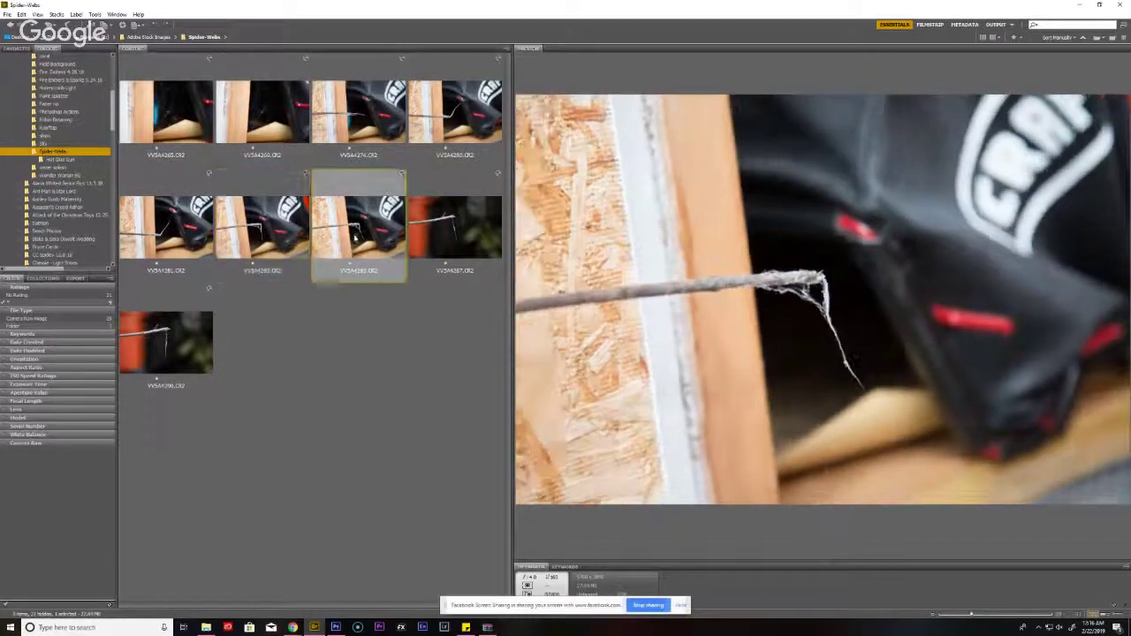
{"action": "left_click", "coordinate": [289, 248]}
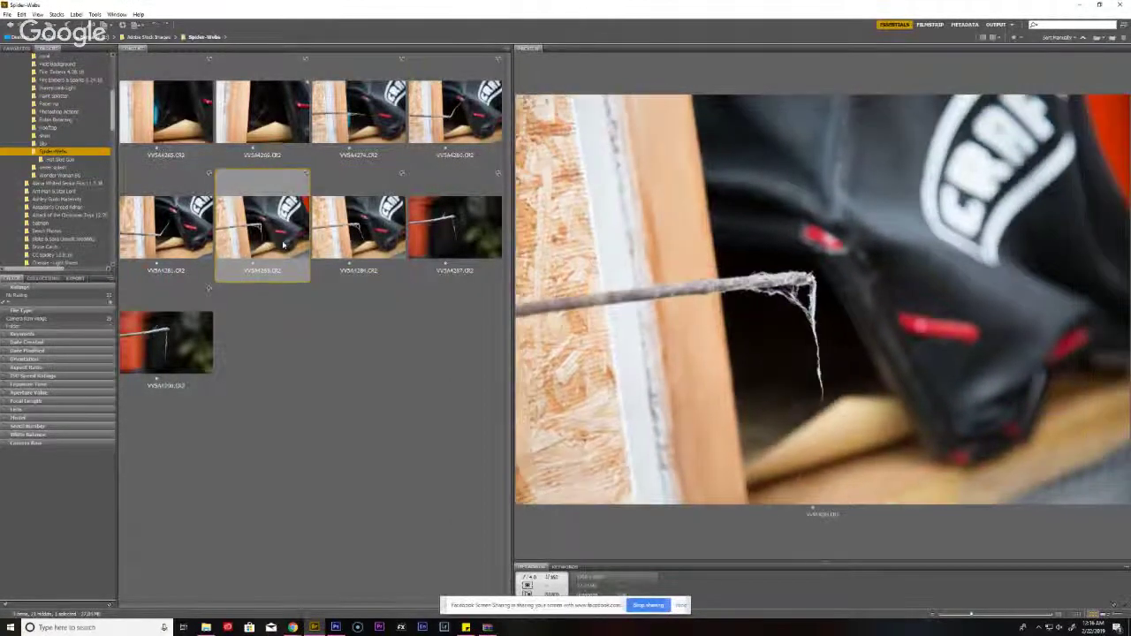
- Place the VV5A4283 hanging-strand photo in the strand document with Camera Raw Clarity set to +40
{"action": "left_click_drag", "start_coordinate": [295, 252], "coordinate": [366, 255]}
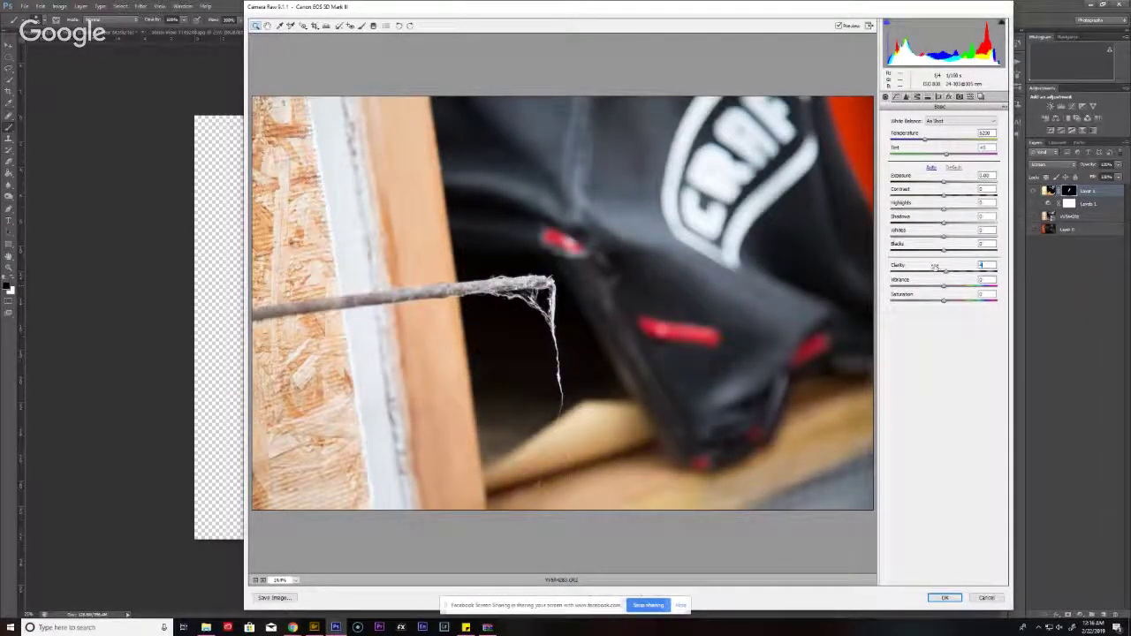
{"action": "type", "text": "40"}
{"action": "key", "text": "Return"}
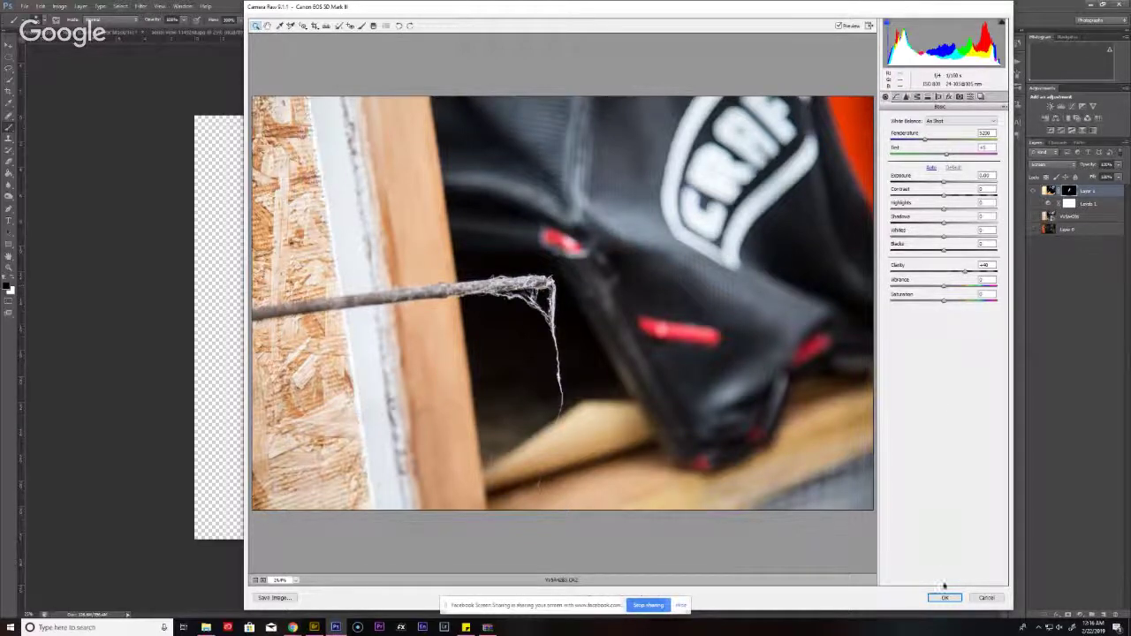
{"action": "left_click", "coordinate": [944, 598]}
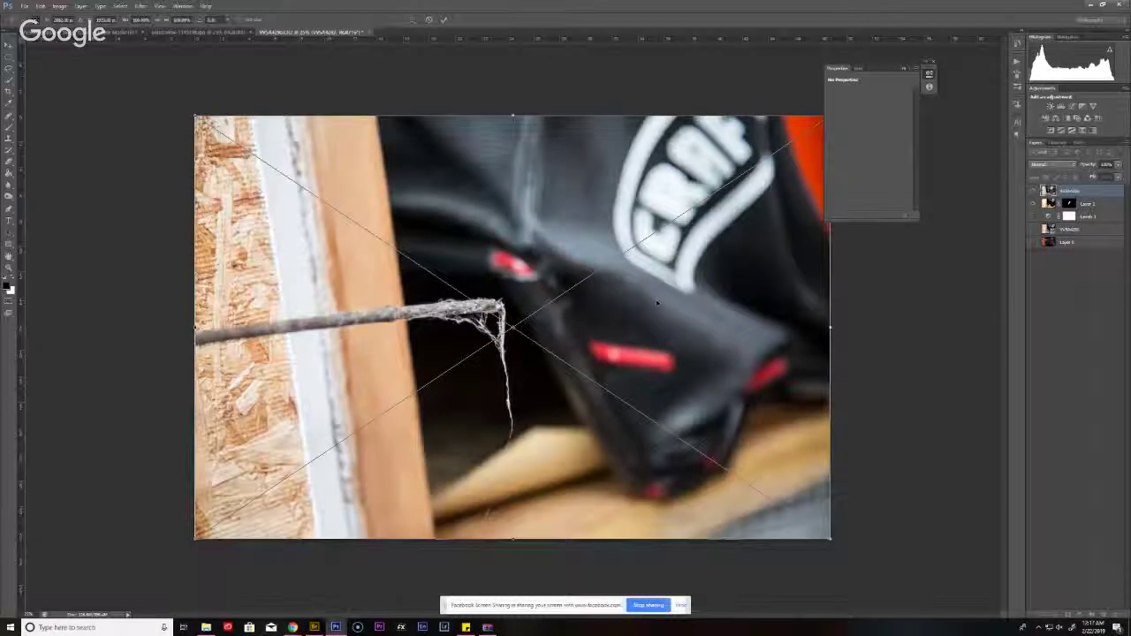
{"action": "key", "text": "Return"}
- Delete the old masked strand layer and move the Levels adjustment above the newly placed photo, made visible
{"action": "left_click", "coordinate": [1071, 205]}
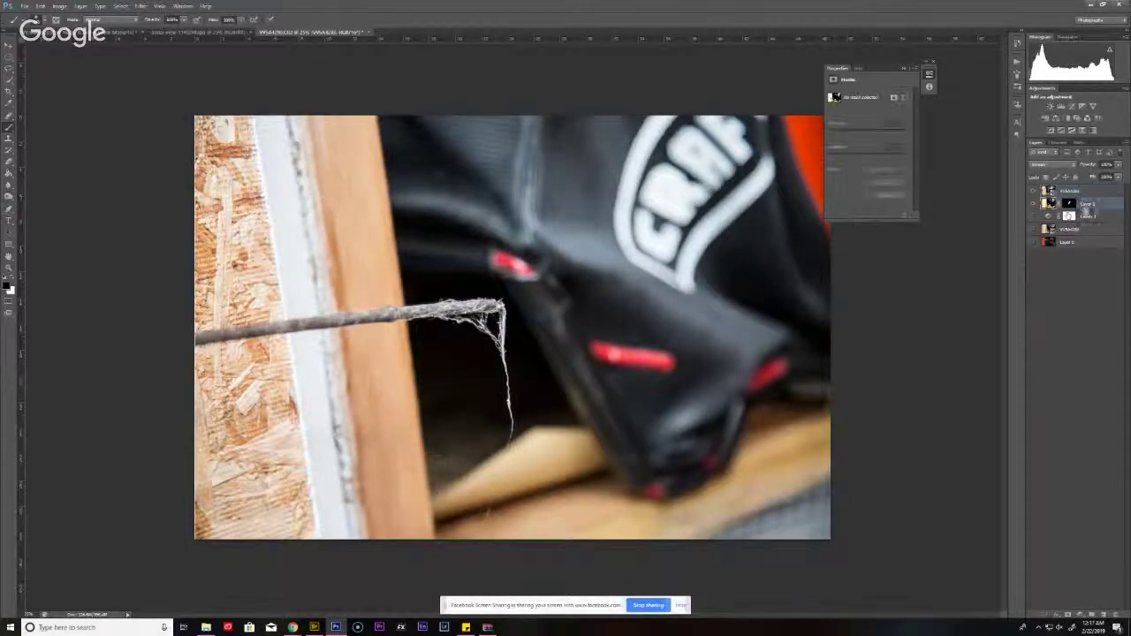
{"action": "key", "text": "Delete"}
{"action": "left_click_drag", "start_coordinate": [1079, 205], "coordinate": [1087, 185]}
{"action": "left_click", "coordinate": [1034, 191]}
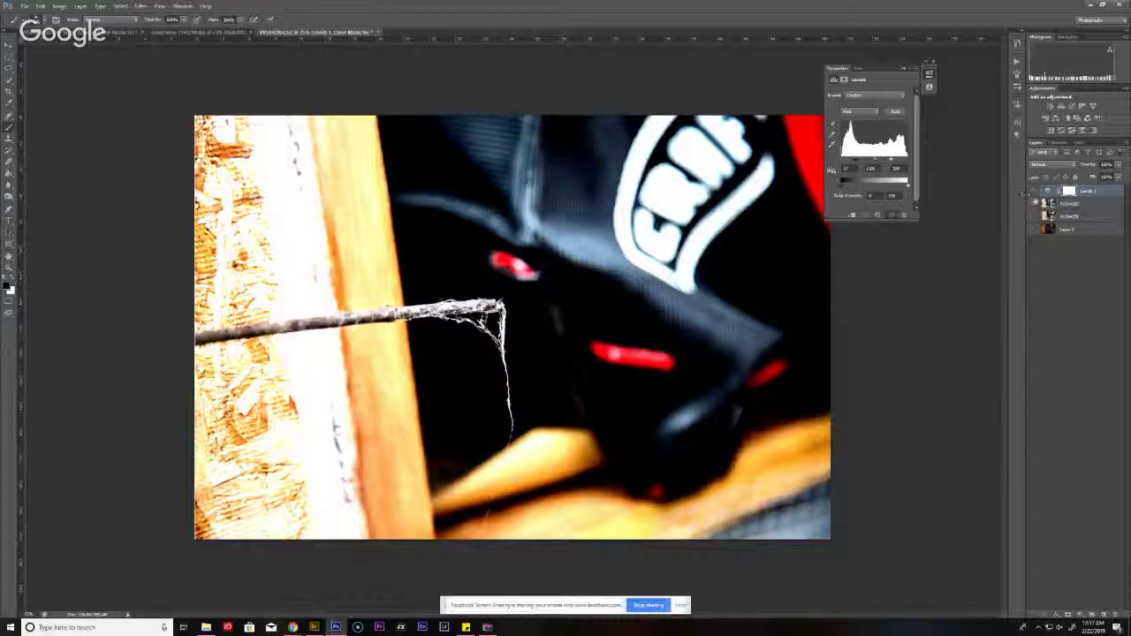
- Stamp the visible layers into a new top layer and delete the two placed twig photo layers
{"action": "key", "text": "ctrl+shift+alt+e"}
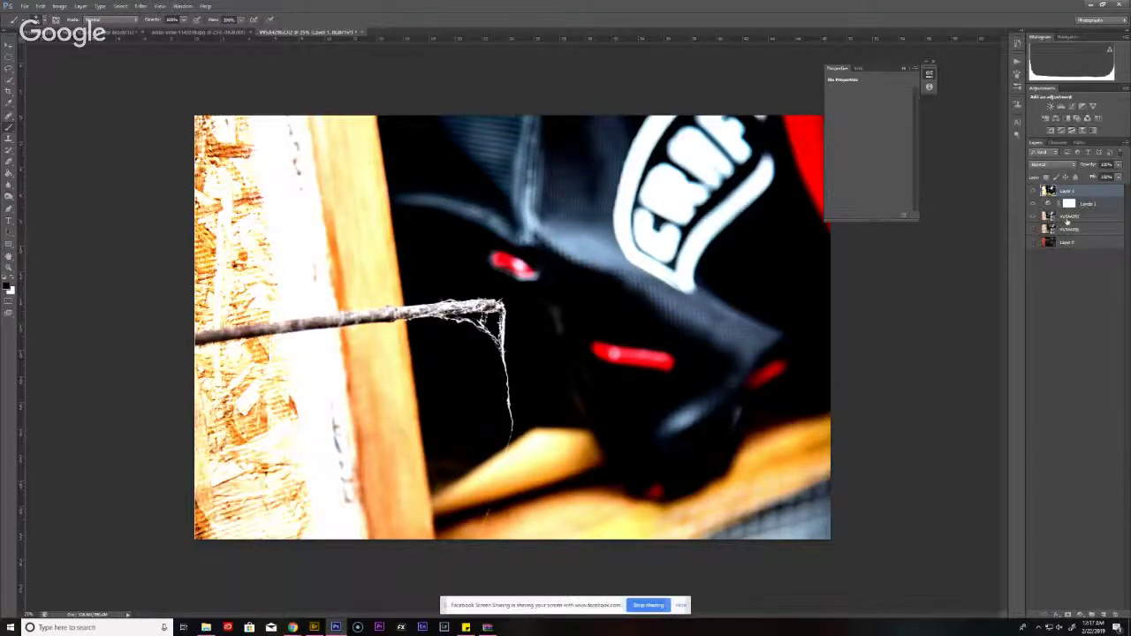
{"action": "left_click", "coordinate": [1068, 221]}
{"action": "key", "text": "Delete"}
{"action": "key", "text": "Delete"}
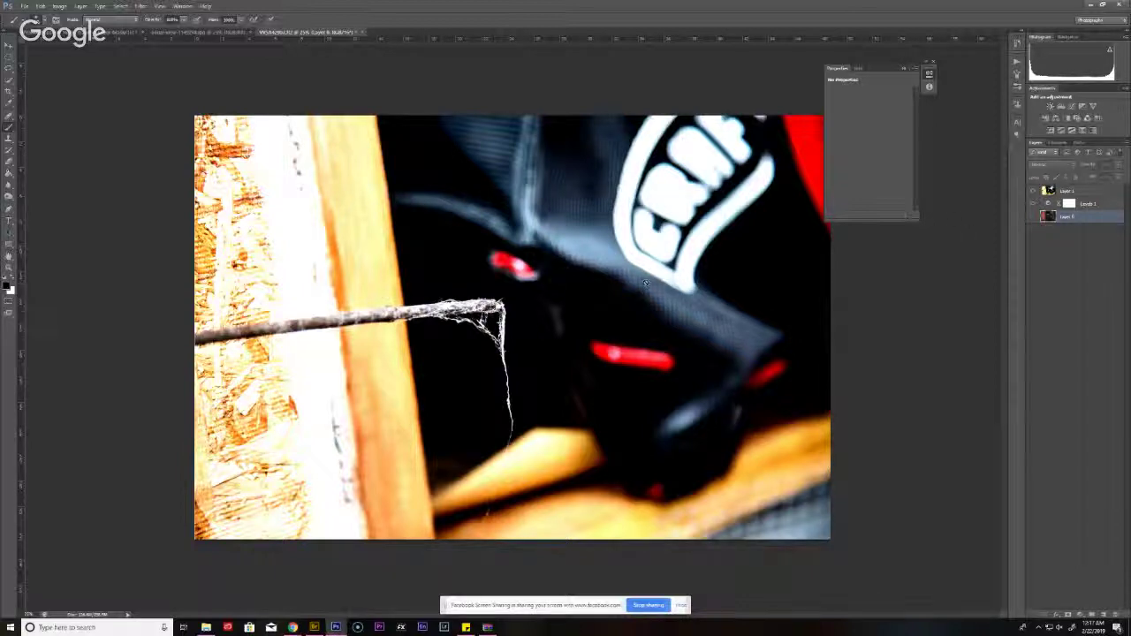
- Paint a soft Quick Mask over the forked hanging strand and use the selection to mask the stamped layer to it
{"action": "left_click", "coordinate": [1068, 192]}
{"action": "key", "text": "q"}
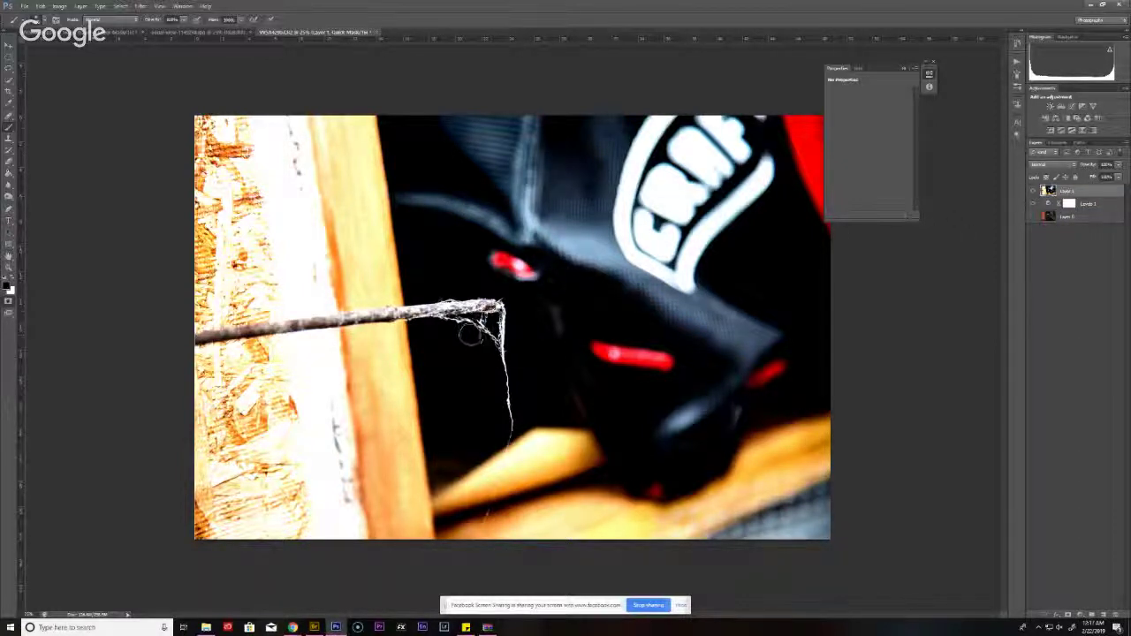
{"action": "mouse_move", "coordinate": [478, 323]}
{"action": "left_mouse_down"}
{"action": "mouse_move", "coordinate": [507, 324]}
{"action": "mouse_move", "coordinate": [480, 331]}
{"action": "mouse_move", "coordinate": [507, 335]}
{"action": "mouse_move", "coordinate": [506, 431]}
{"action": "mouse_move", "coordinate": [516, 378]}
{"action": "mouse_move", "coordinate": [512, 415]}
{"action": "left_mouse_up"}
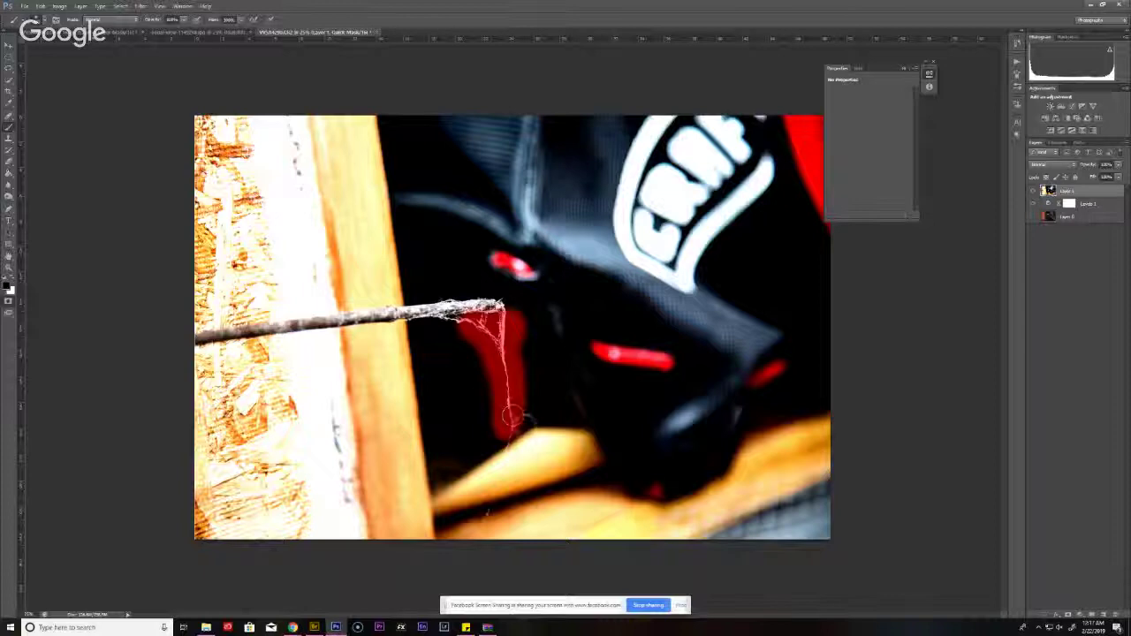
{"action": "key", "text": "q"}
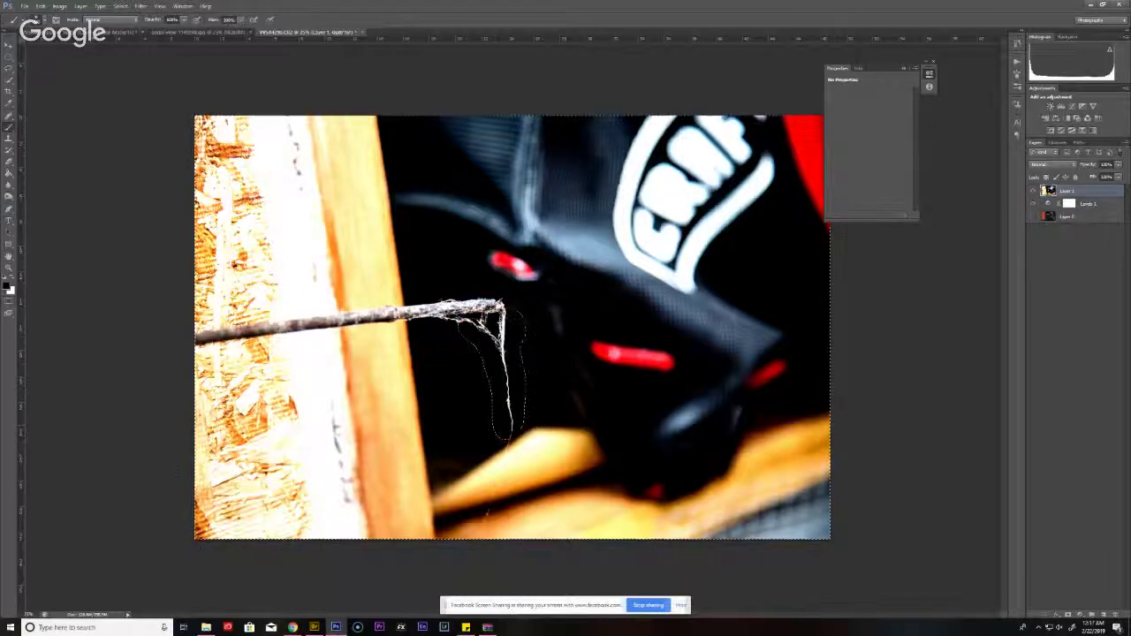
{"action": "left_click", "coordinate": [1066, 616]}
- Set the forked strand layer to Screen blending and move it into the Spider-Man composite over the lower city
{"action": "left_click", "coordinate": [1065, 166]}
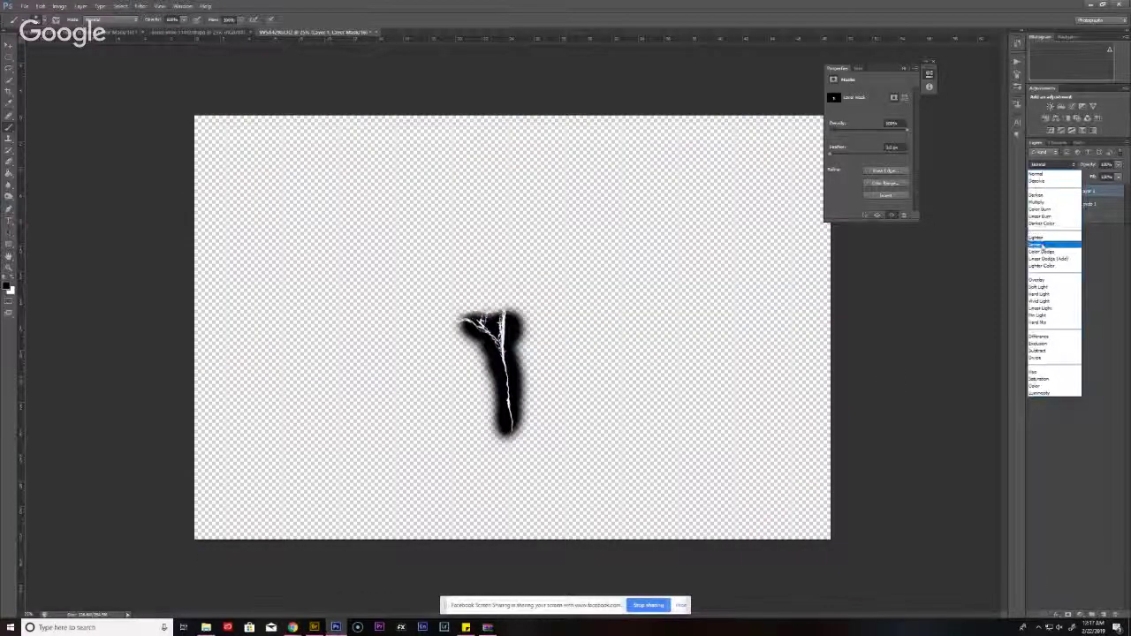
{"action": "left_click", "coordinate": [1044, 248]}
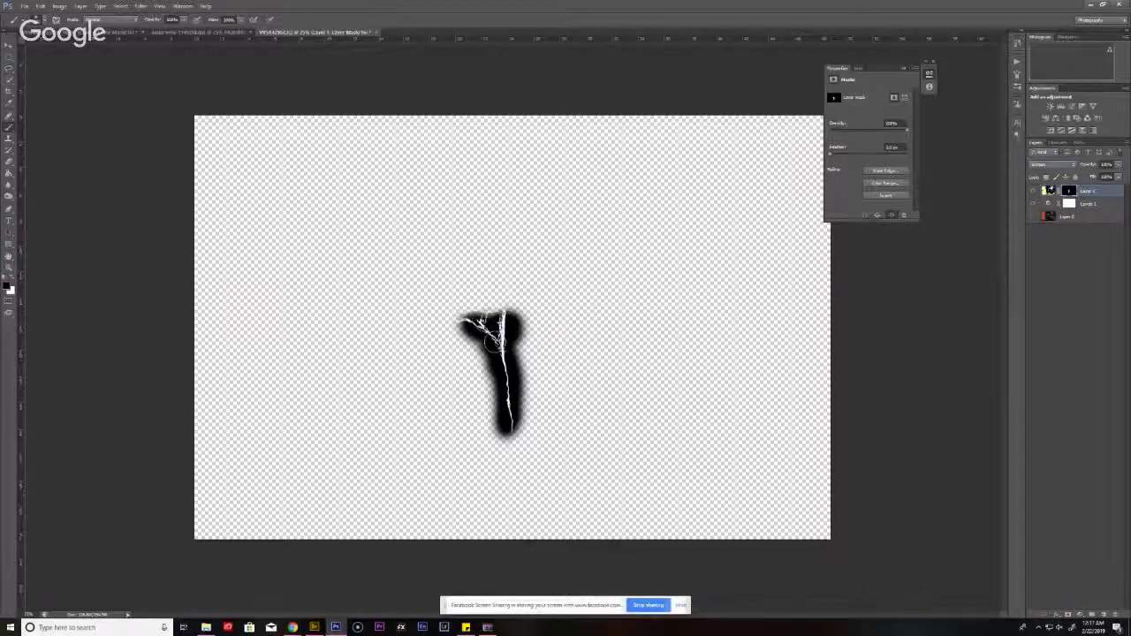
{"action": "left_click", "coordinate": [11, 46]}
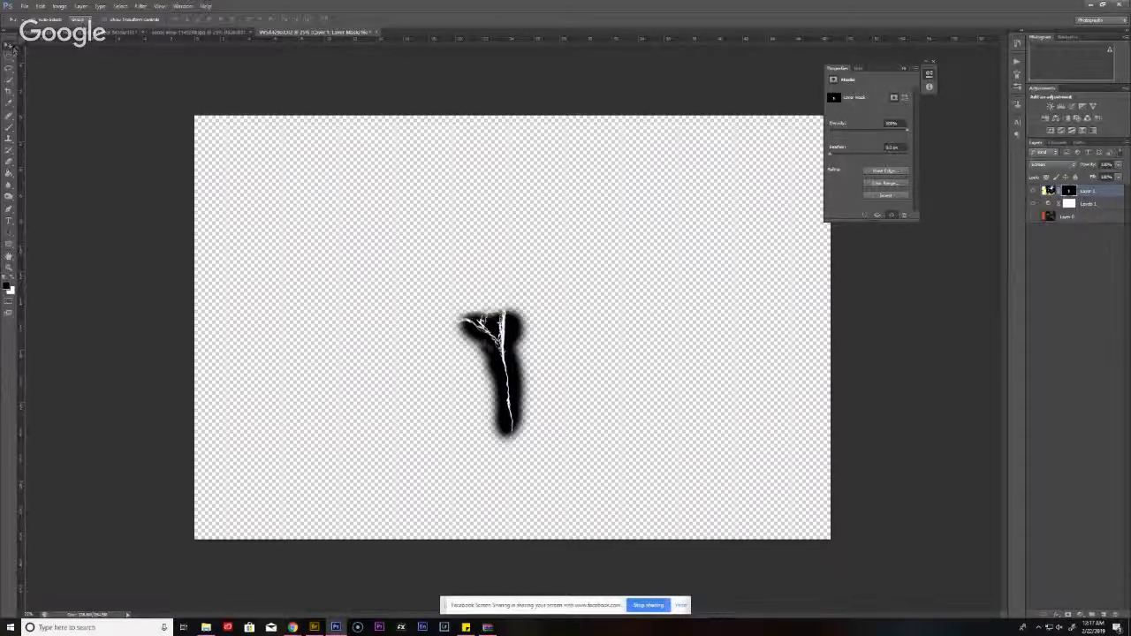
{"action": "left_click_drag", "start_coordinate": [491, 340], "coordinate": [550, 444]}
- Rotate and enlarge the forked strand along the lower-right guide line from Spider-Man's hand, and mask out its end overlapping the hand
{"action": "key", "text": "ctrl+t"}
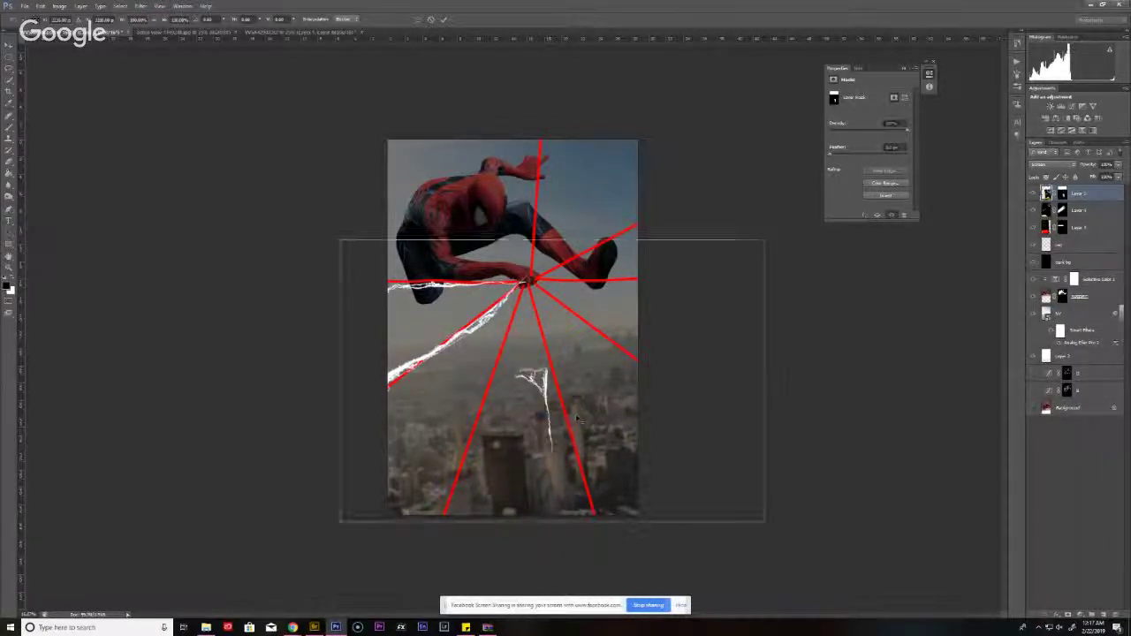
{"action": "left_click_drag", "start_coordinate": [334, 371], "coordinate": [672, 389]}
{"action": "left_click_drag", "start_coordinate": [880, 327], "coordinate": [500, 383]}
{"action": "left_click_drag", "start_coordinate": [609, 359], "coordinate": [558, 287]}
{"action": "left_click_drag", "start_coordinate": [750, 332], "coordinate": [393, 254]}
{"action": "left_click_drag", "start_coordinate": [799, 223], "coordinate": [1029, 204]}
{"action": "left_click_drag", "start_coordinate": [621, 255], "coordinate": [685, 327]}
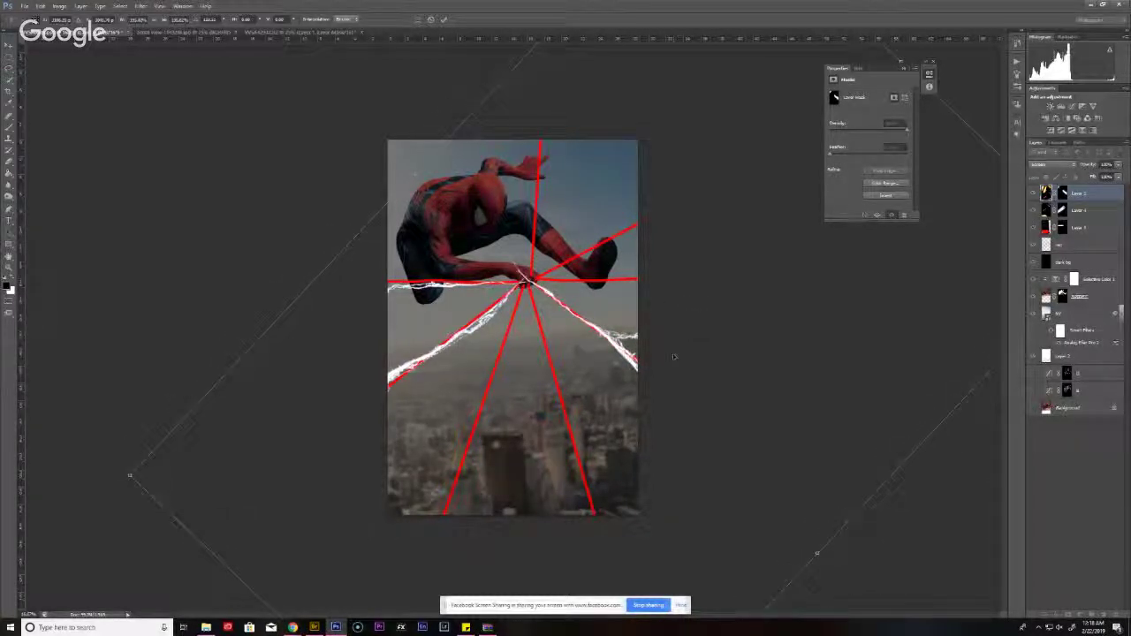
{"action": "key", "text": "Return"}
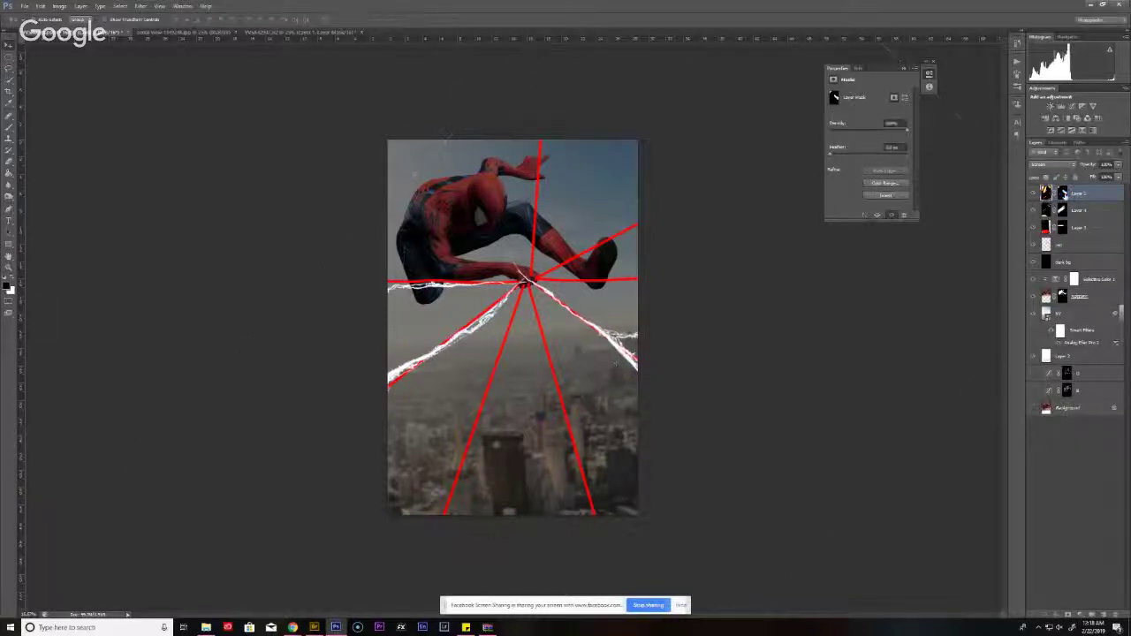
{"action": "left_click", "coordinate": [1063, 194]}
{"action": "key", "text": "b"}
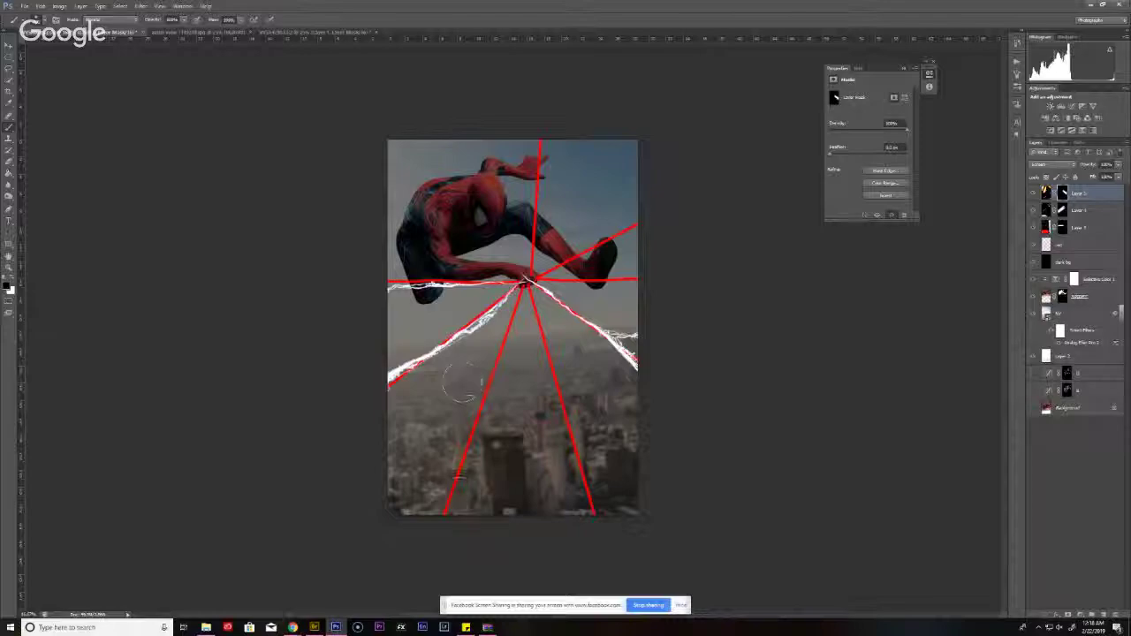
- Switch to Bridge, compare the web photos, and place the one with a strand rising from the bent twig into the web-strand document
{"action": "left_click", "coordinate": [313, 627]}
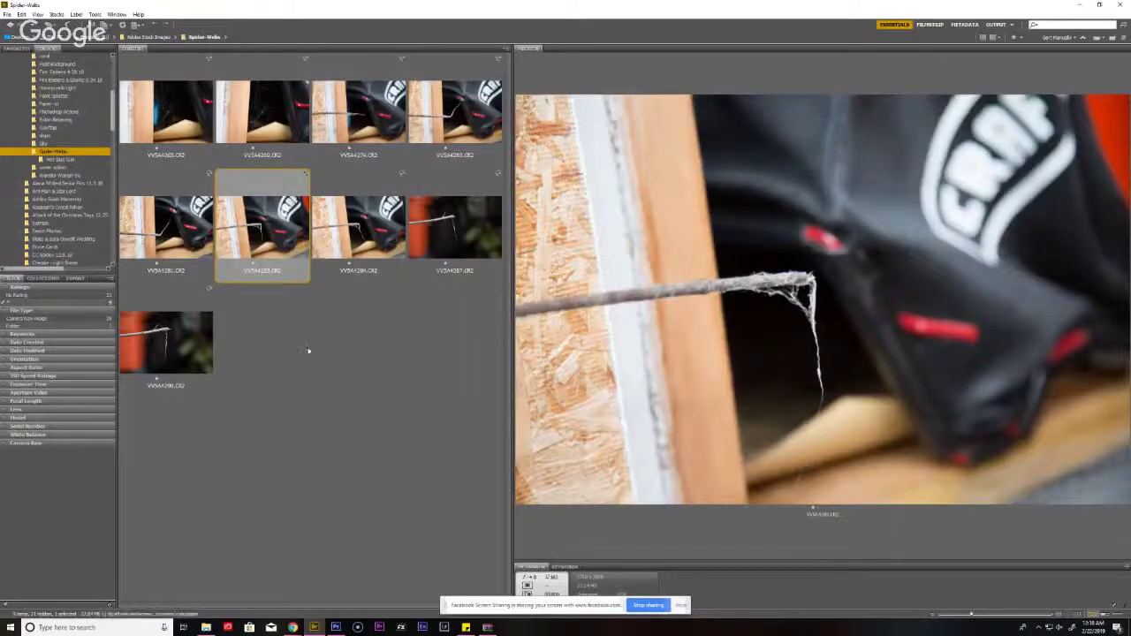
{"action": "key", "text": "Left"}
{"action": "left_click", "coordinate": [347, 236]}
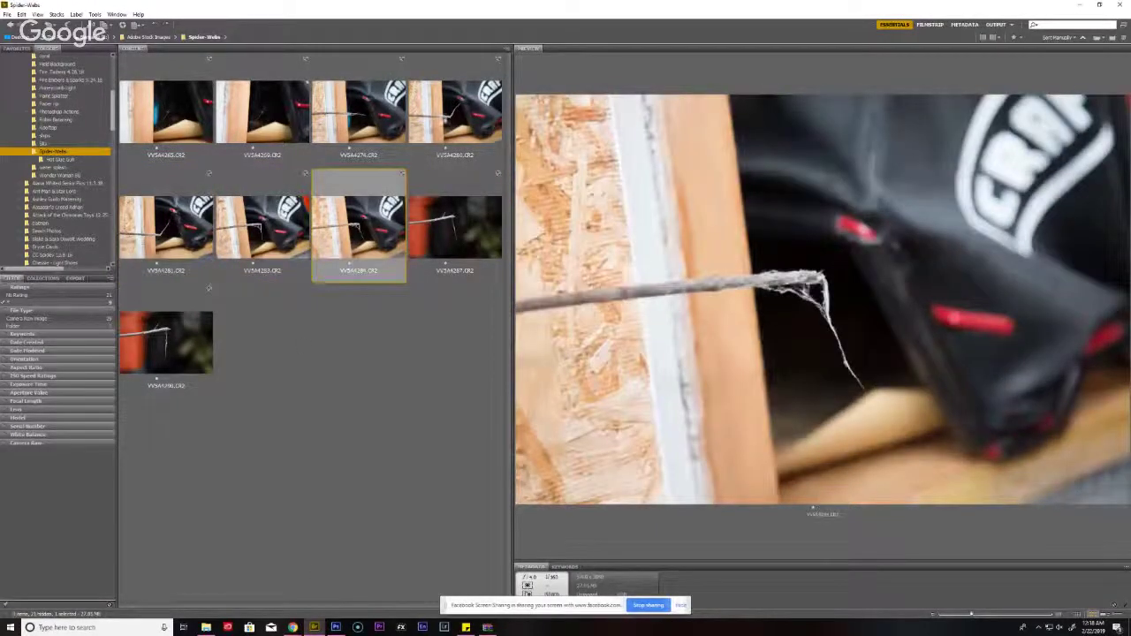
{"action": "left_click", "coordinate": [463, 106]}
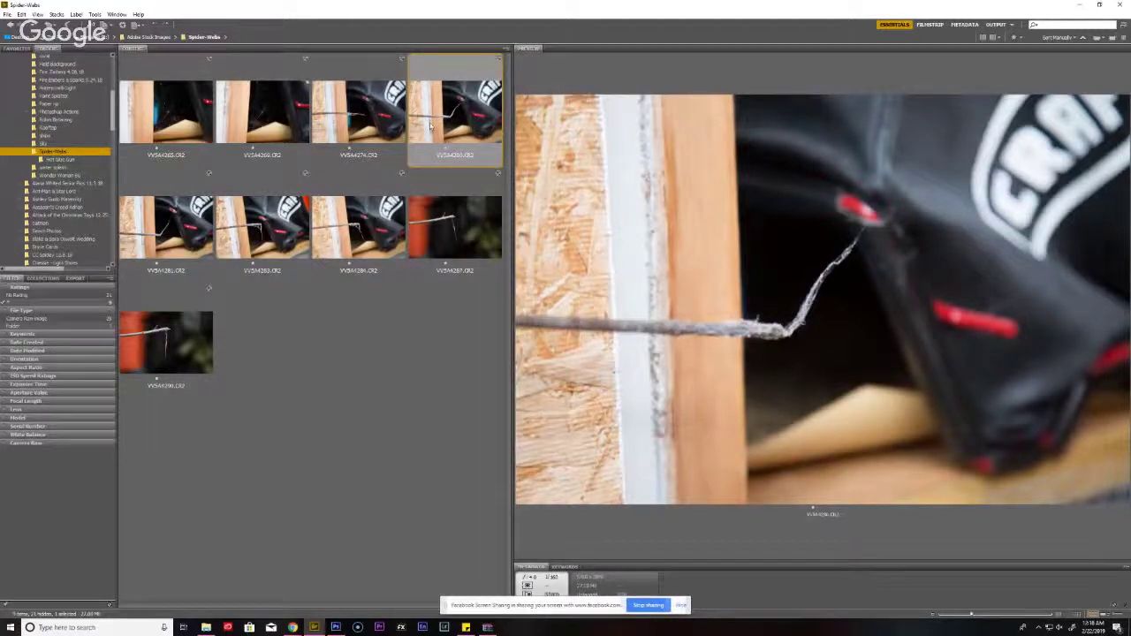
{"action": "left_click", "coordinate": [367, 128]}
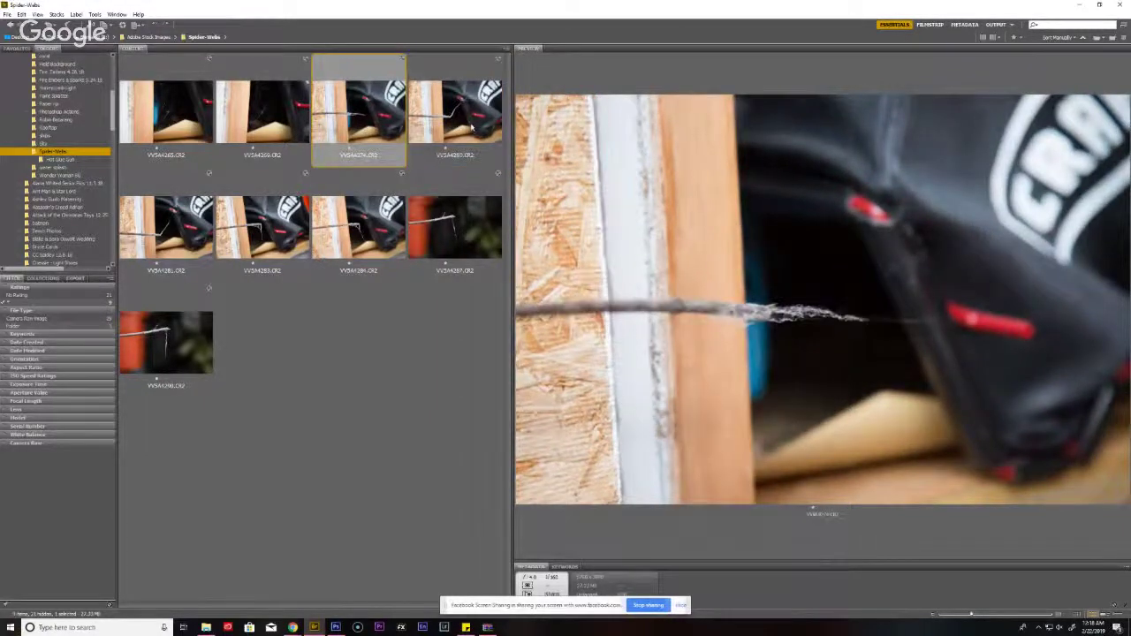
{"action": "left_click_drag", "start_coordinate": [471, 128], "coordinate": [406, 266]}
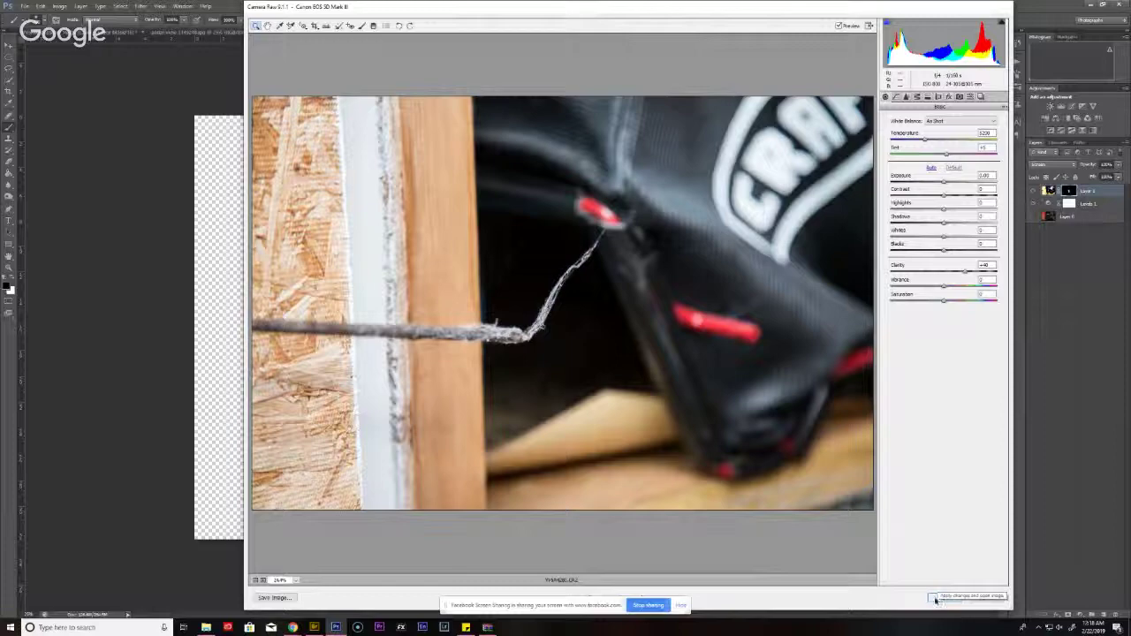
{"action": "left_click", "coordinate": [938, 599]}
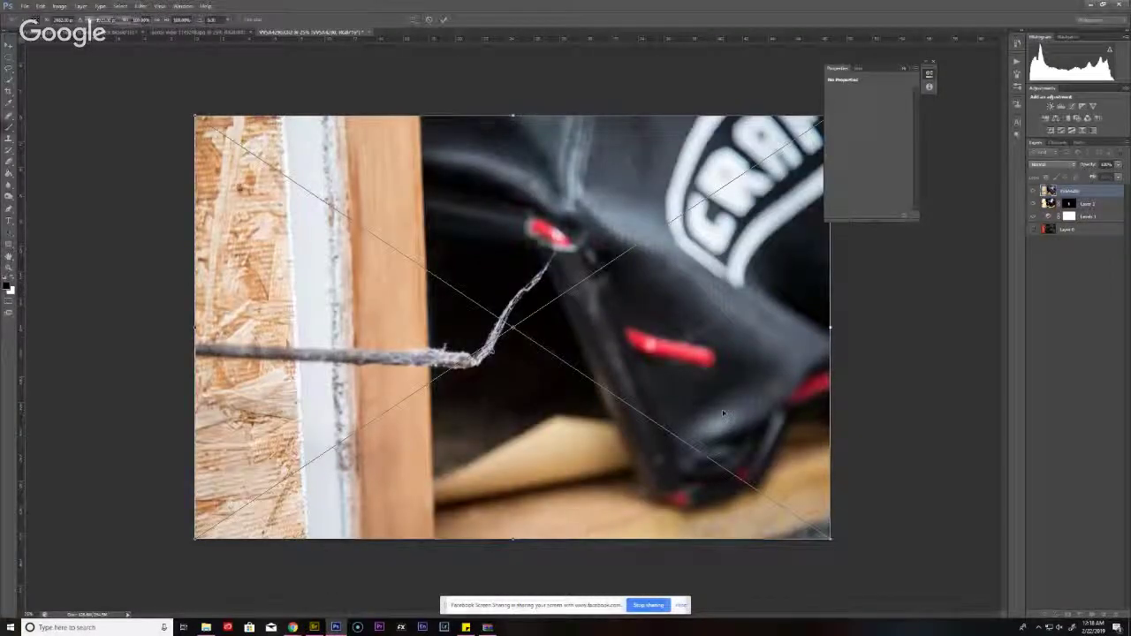
{"action": "key", "text": "Return"}
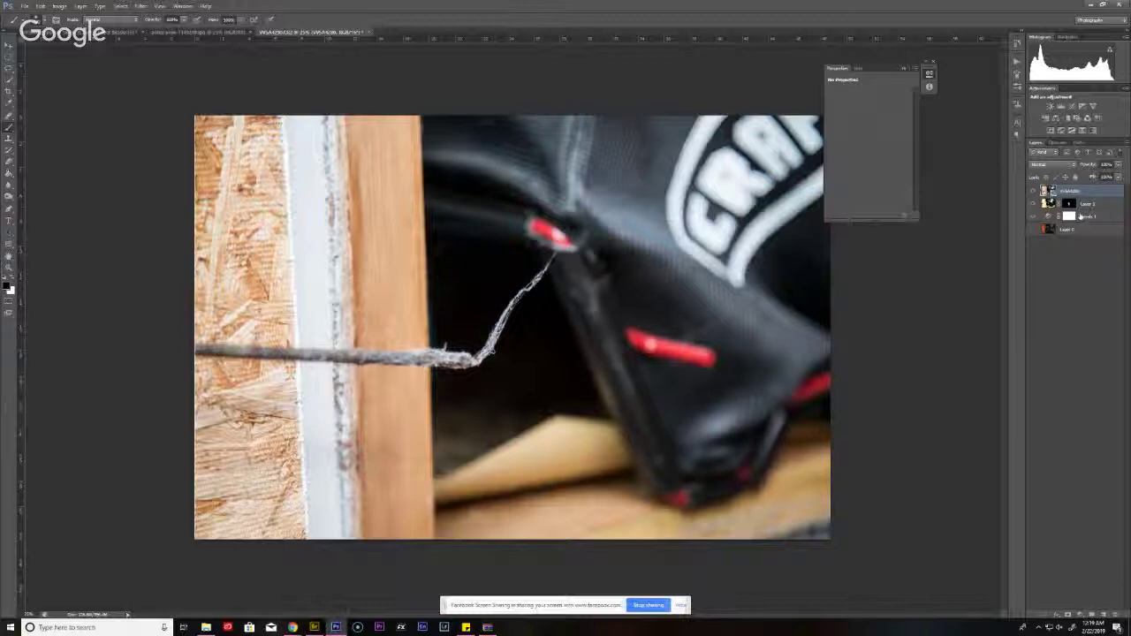
- Move the Levels adjustment above the placed twig photo and stamp the visible layers into a new top layer
{"action": "left_click_drag", "start_coordinate": [1080, 216], "coordinate": [1080, 189]}
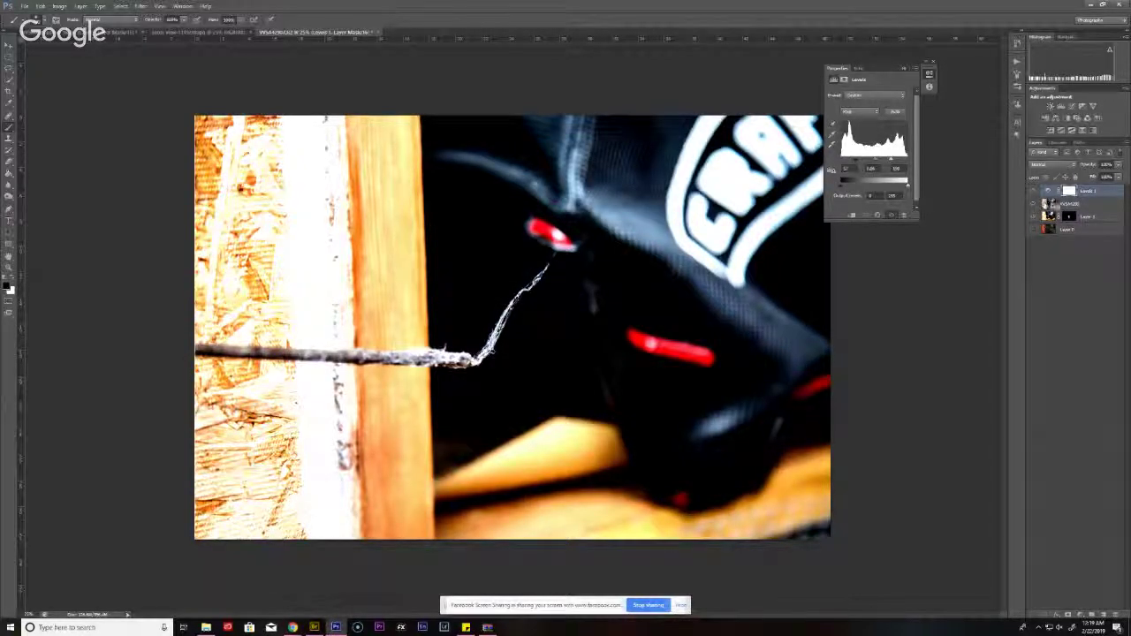
{"action": "key", "text": "ctrl+z"}
{"action": "key", "text": "ctrl+shift+alt+e"}
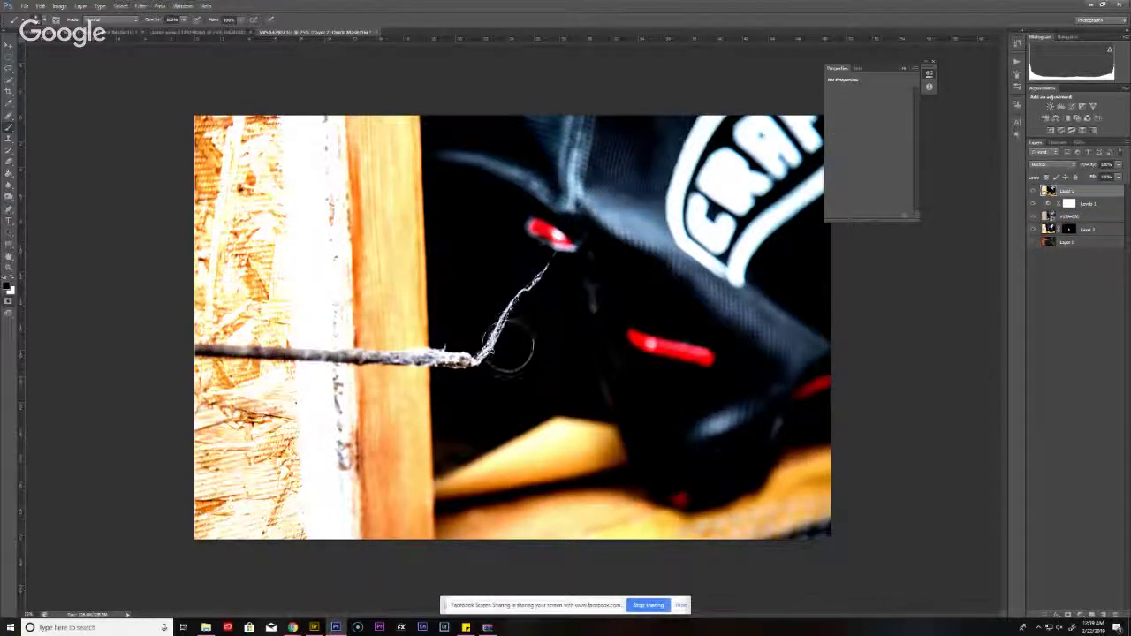
- Paint a soft Quick Mask over the thin rising strand and use the selection to mask the stamped layer to it
{"action": "mouse_move", "coordinate": [504, 342]}
{"action": "left_mouse_down"}
{"action": "mouse_move", "coordinate": [493, 343]}
{"action": "mouse_move", "coordinate": [506, 309]}
{"action": "mouse_move", "coordinate": [543, 267]}
{"action": "mouse_move", "coordinate": [536, 275]}
{"action": "left_mouse_up"}
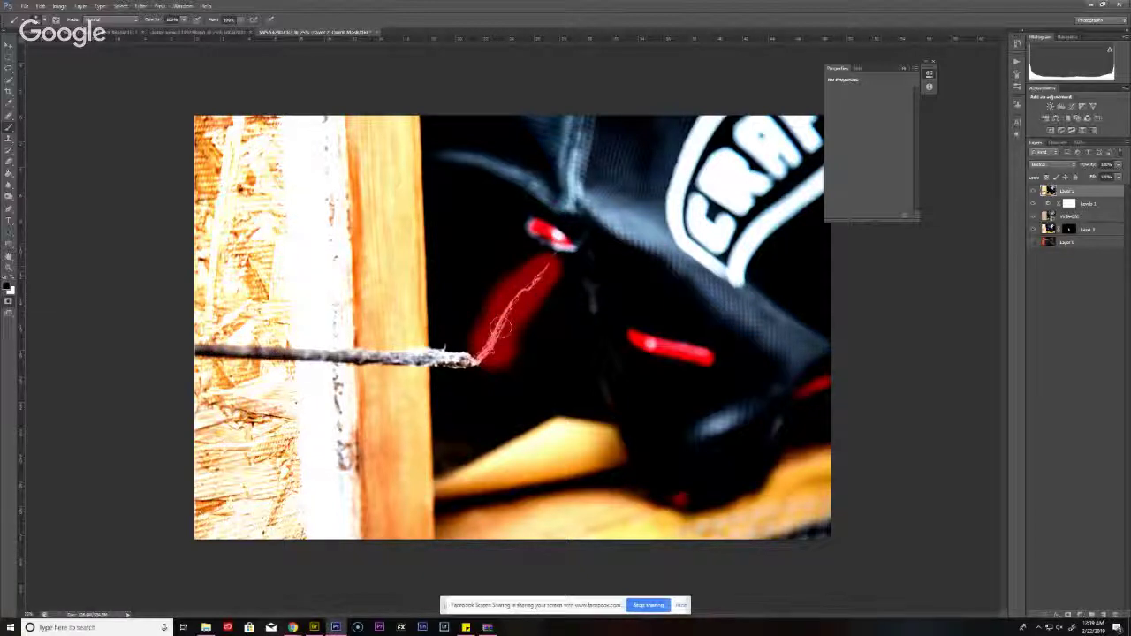
{"action": "key", "text": "q"}
{"action": "left_click", "coordinate": [1066, 612]}
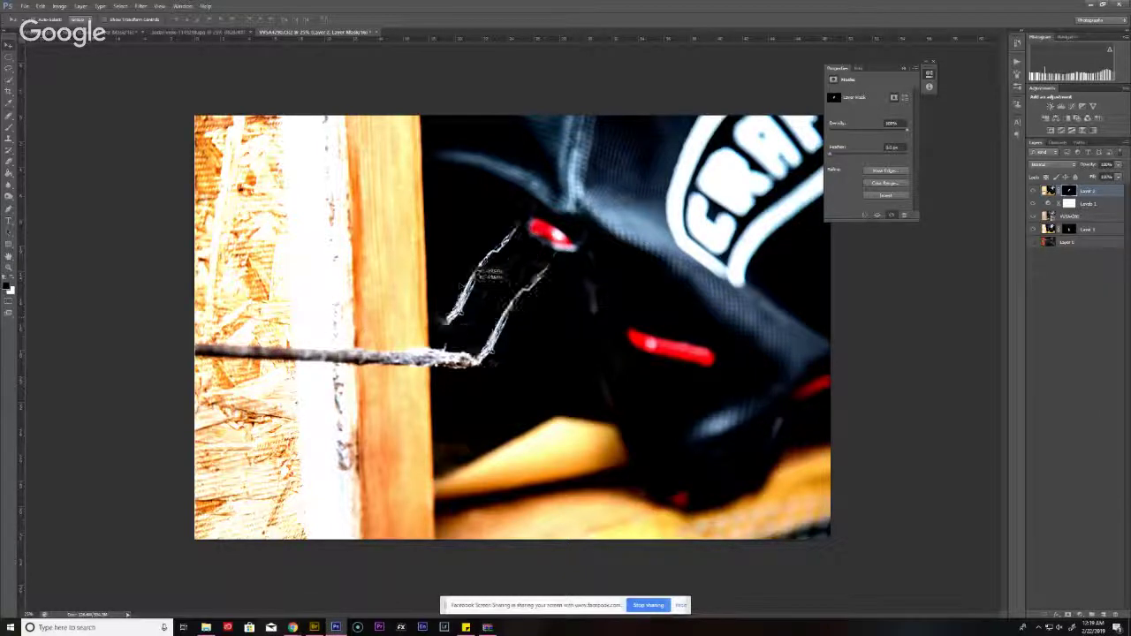
- Move the rising strand layer into the Spider-Man composite over the lower city and set its blending mode to Screen
{"action": "mouse_move", "coordinate": [110, 36]}
{"action": "left_mouse_down"}
{"action": "mouse_move", "coordinate": [477, 265]}
{"action": "mouse_move", "coordinate": [535, 318]}
{"action": "mouse_move", "coordinate": [523, 391]}
{"action": "left_mouse_up"}
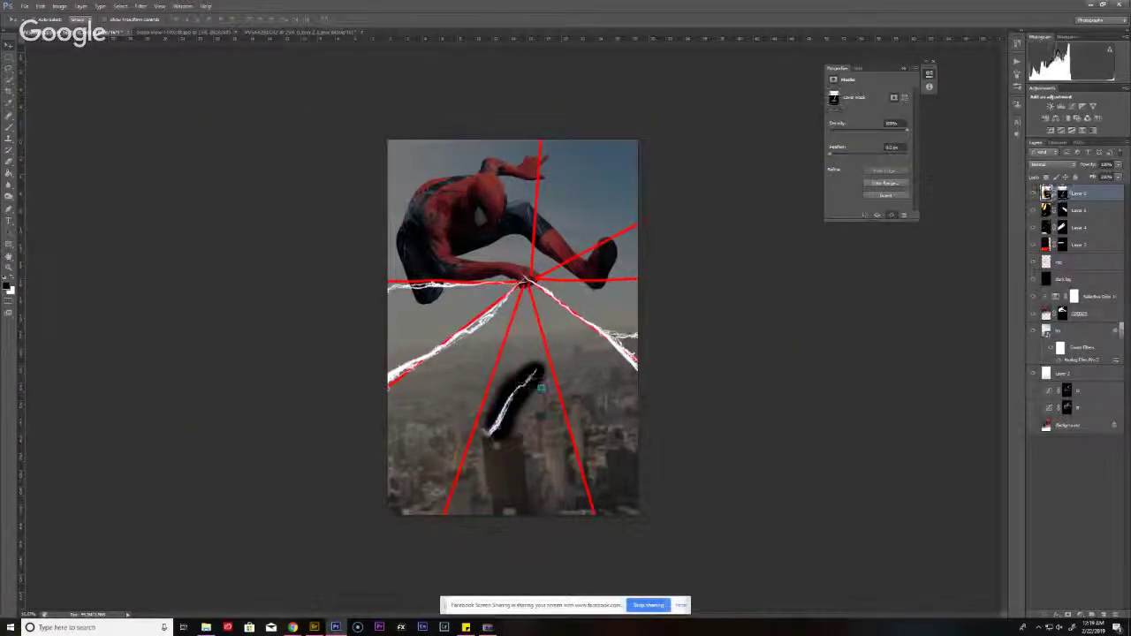
{"action": "left_click", "coordinate": [1051, 165]}
{"action": "left_click", "coordinate": [1046, 252]}
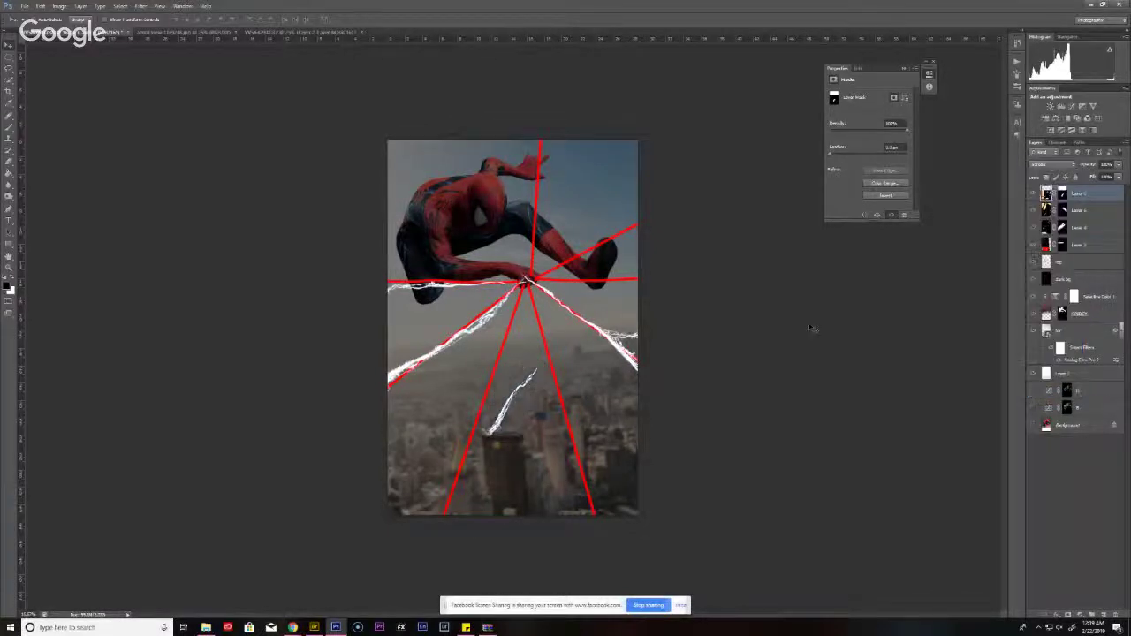
- Rotate and enlarge the new strand along the horizontal guide line running right from Spider-Man's hand
{"action": "key", "text": "ctrl+t"}
{"action": "mouse_move", "coordinate": [753, 329]}
{"action": "left_mouse_down"}
{"action": "mouse_move", "coordinate": [413, 209]}
{"action": "mouse_move", "coordinate": [370, 257]}
{"action": "left_mouse_up"}
{"action": "left_click_drag", "start_coordinate": [669, 261], "coordinate": [647, 279]}
{"action": "left_click_drag", "start_coordinate": [824, 370], "coordinate": [955, 409]}
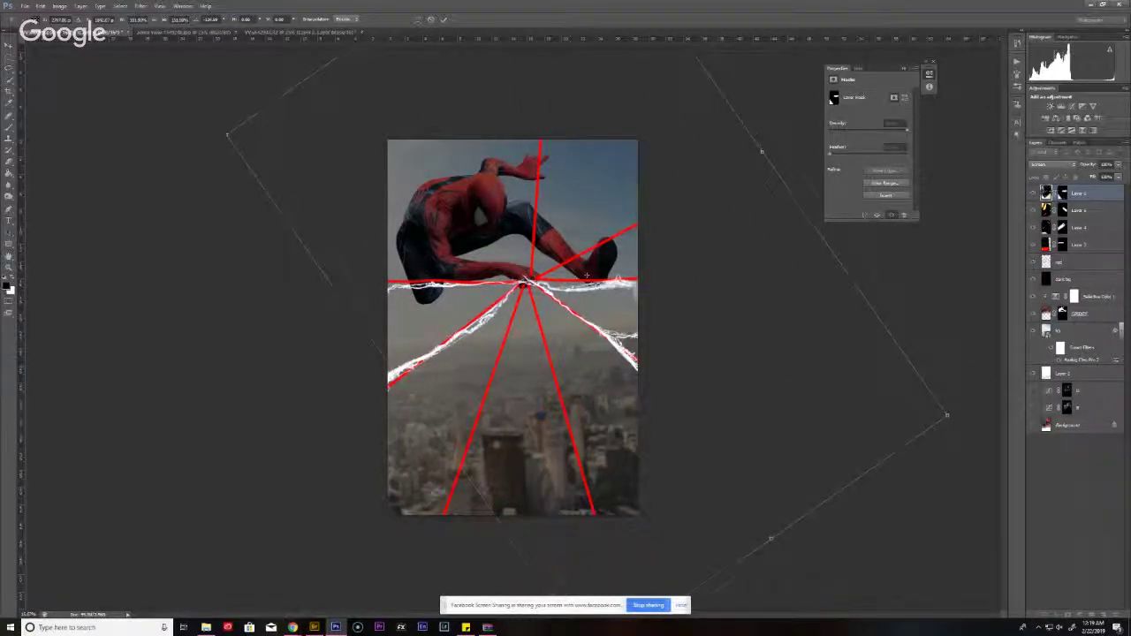
{"action": "mouse_move", "coordinate": [647, 364]}
{"action": "left_mouse_down"}
{"action": "mouse_move", "coordinate": [675, 358]}
{"action": "mouse_move", "coordinate": [656, 361]}
{"action": "left_mouse_up"}
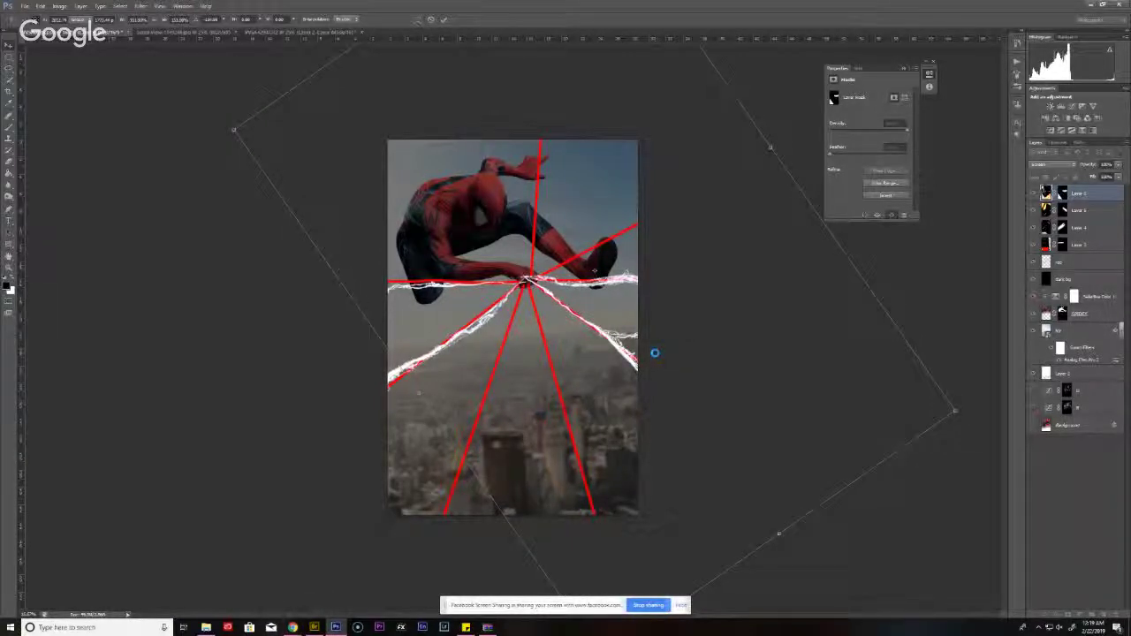
{"action": "key", "text": "Return"}
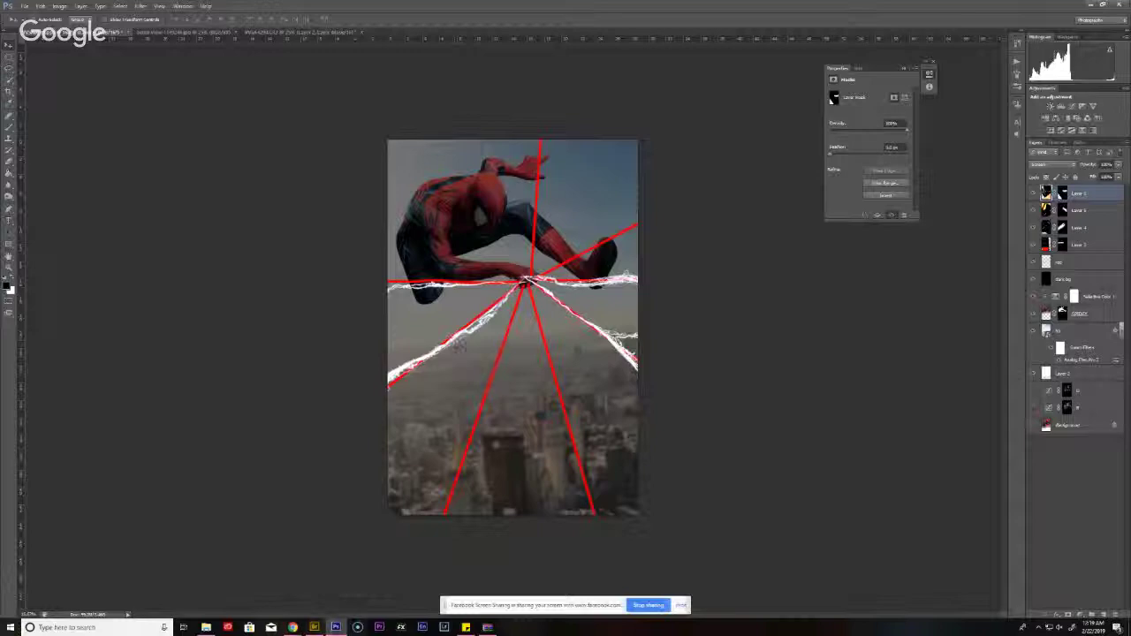
- Switch to Bridge and reject the photo of fine tangled cobwebs beside the wooden post
{"action": "left_click", "coordinate": [313, 628]}
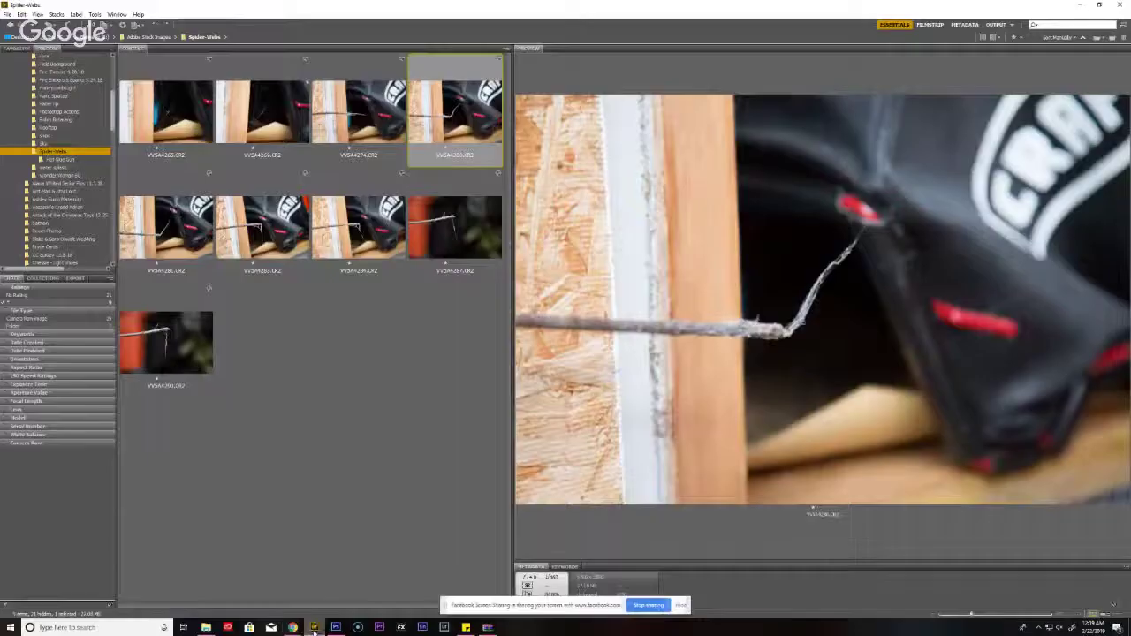
{"action": "left_click", "coordinate": [265, 146]}
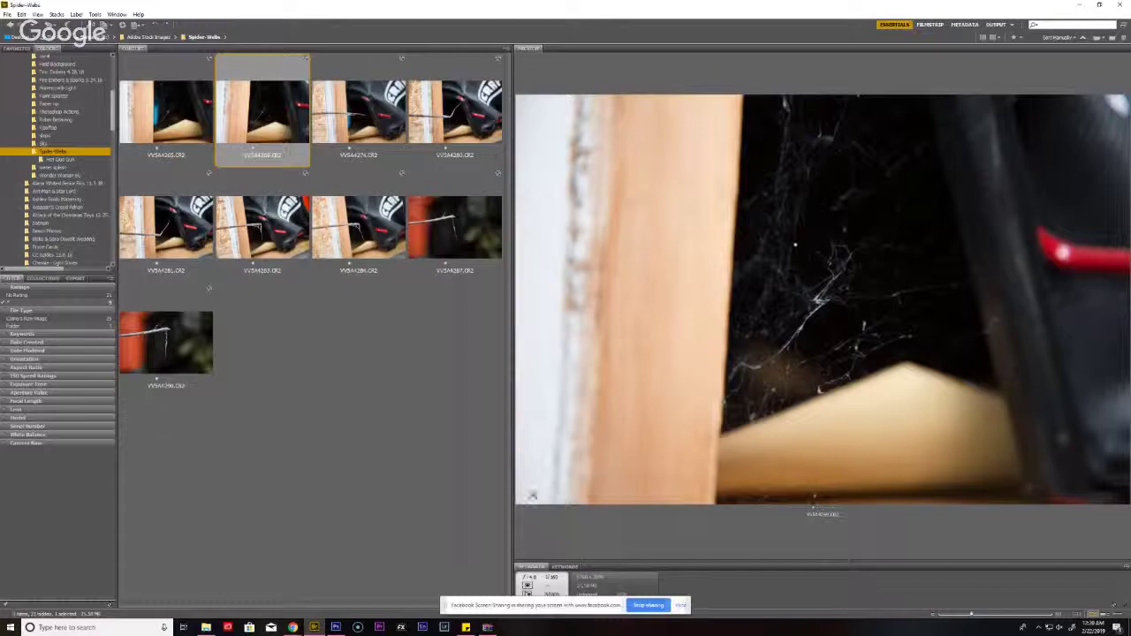
{"action": "key", "text": "Delete"}
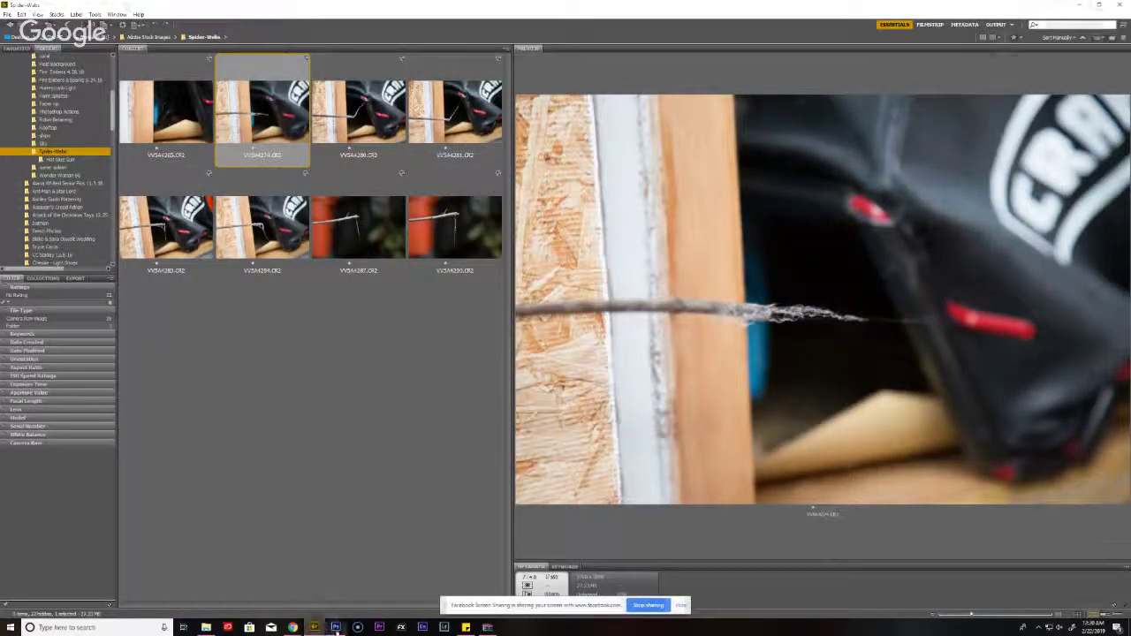
- Return to Photoshop, view the original Background photo alone, and compare the composite with the red guide lines shown and hidden
{"action": "left_click", "coordinate": [336, 628]}
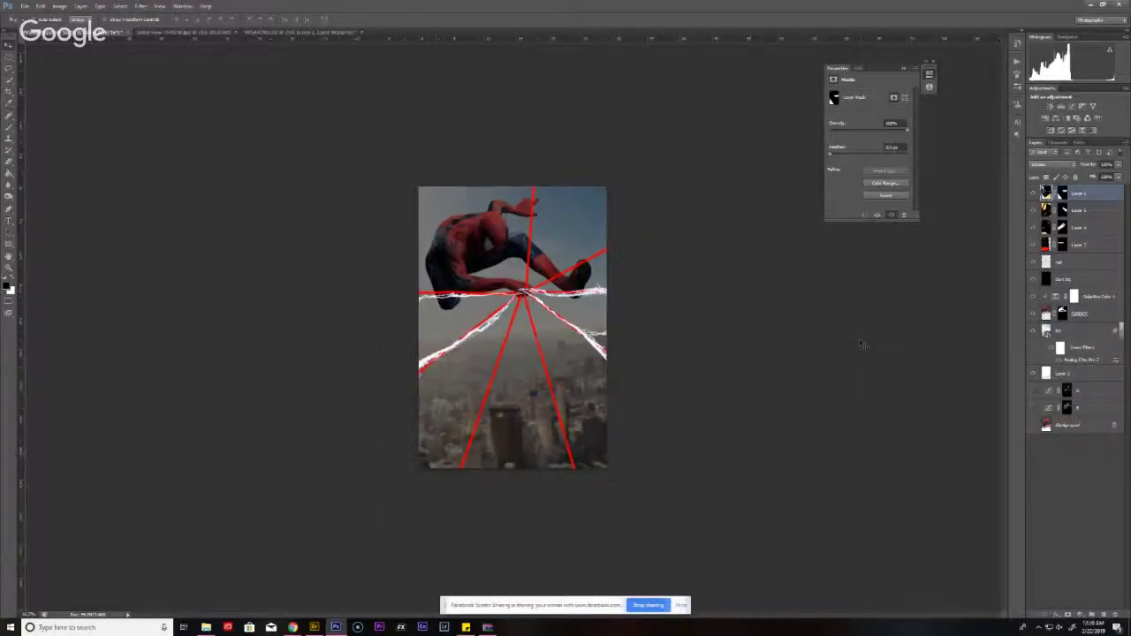
{"action": "left_click", "coordinate": [1035, 428], "text": "alt"}
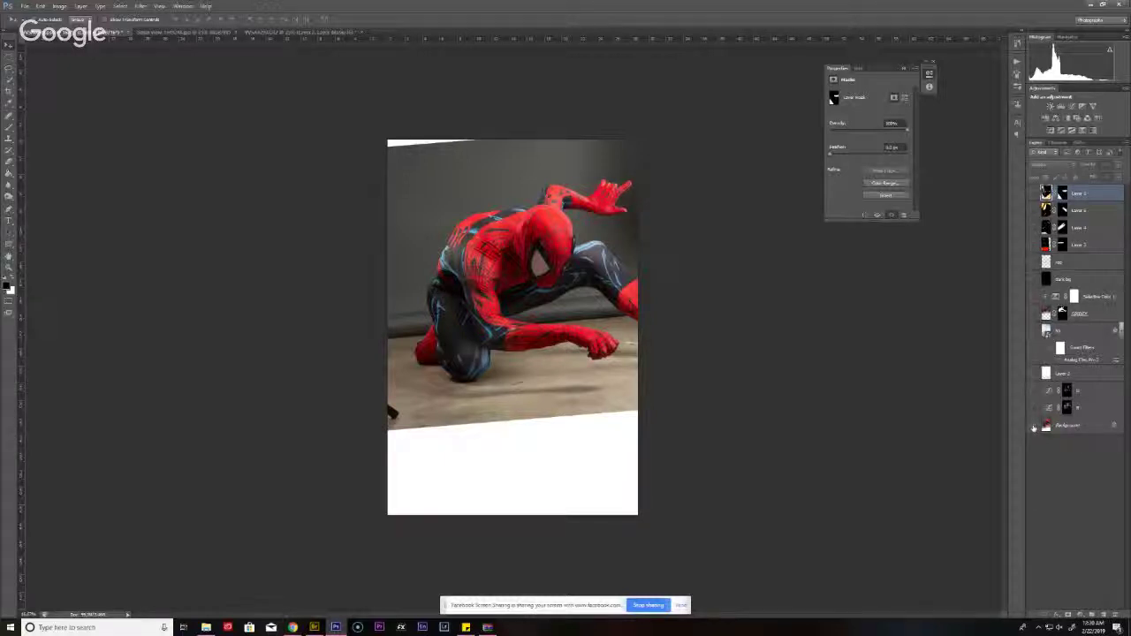
{"action": "left_click", "coordinate": [1034, 427], "text": "alt"}
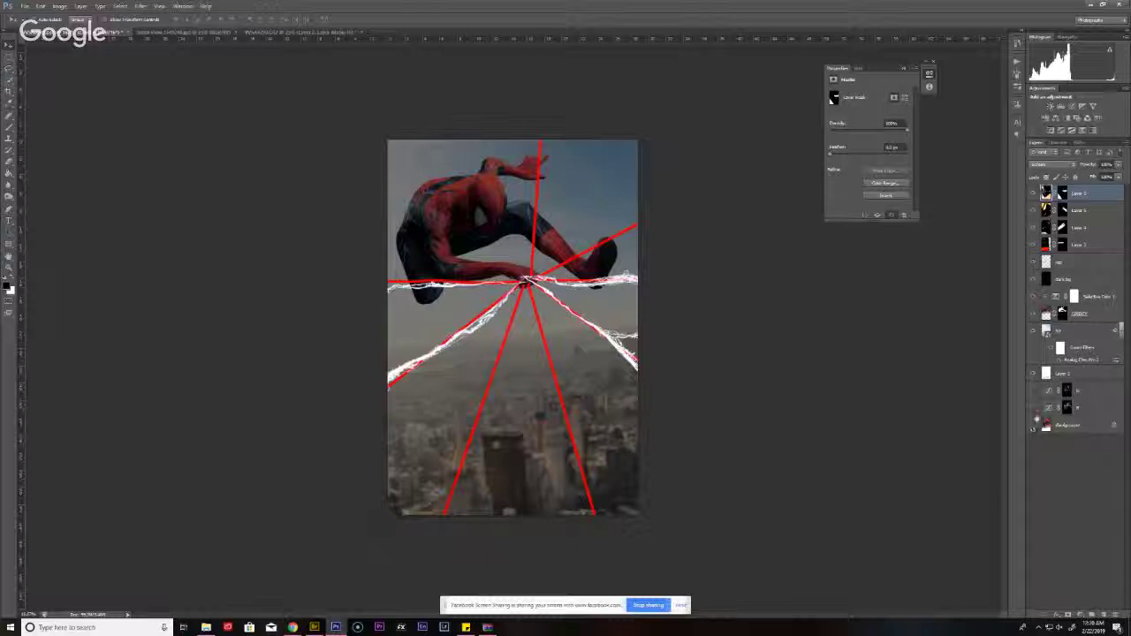
{"action": "left_click", "coordinate": [1034, 261]}
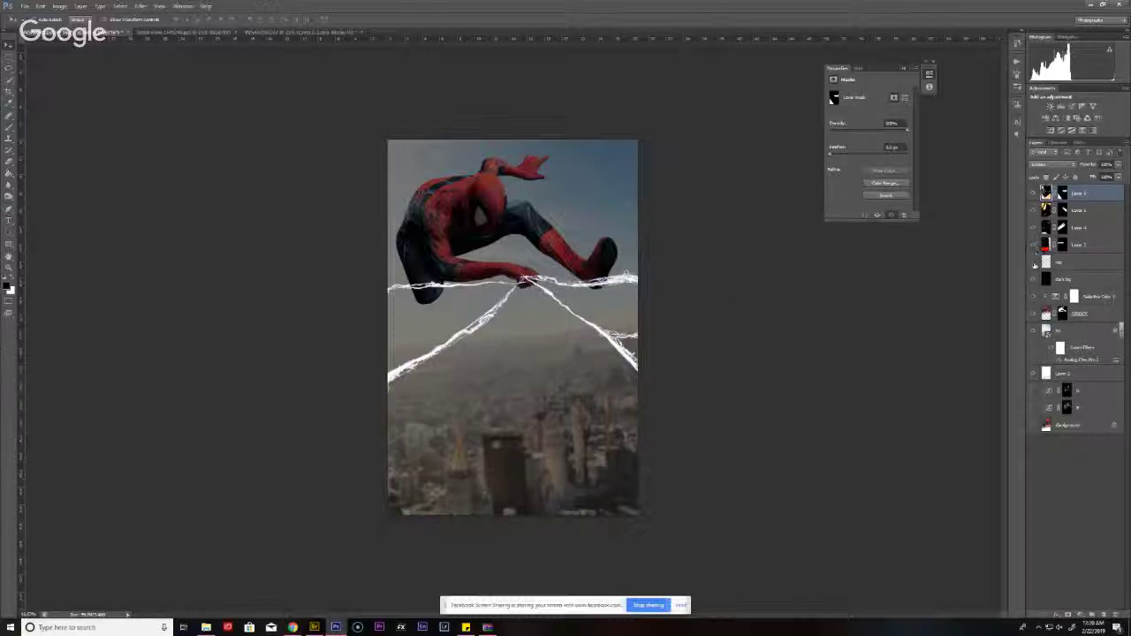
{"action": "left_click", "coordinate": [1034, 264]}
{"action": "left_click", "coordinate": [1035, 265]}
{"action": "left_click", "coordinate": [1035, 264]}
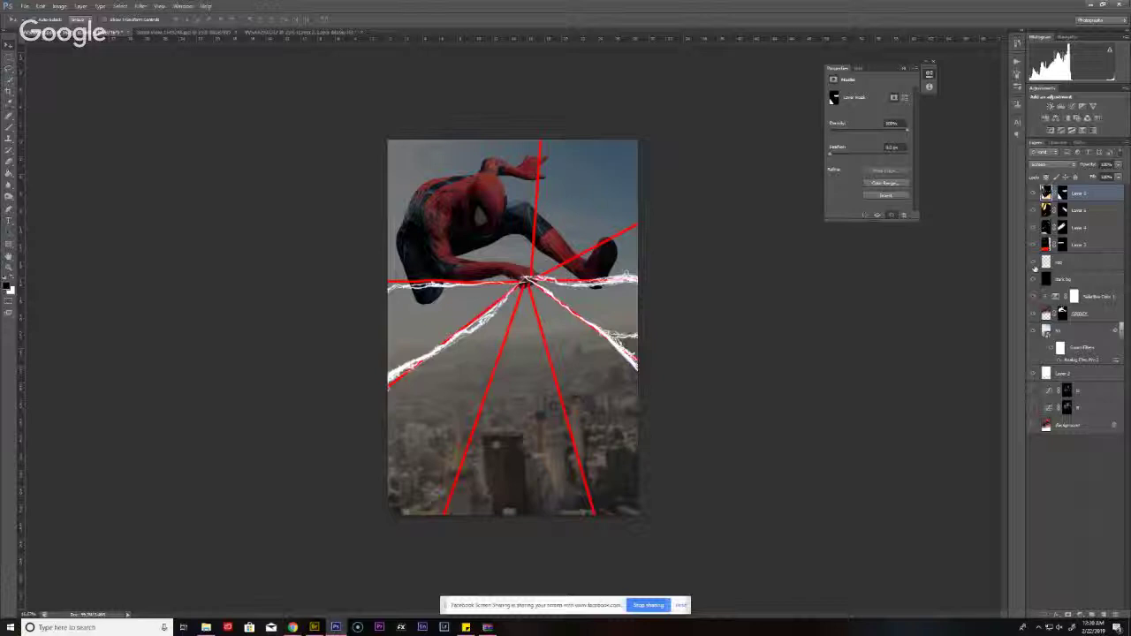
{"action": "left_click", "coordinate": [1036, 264]}
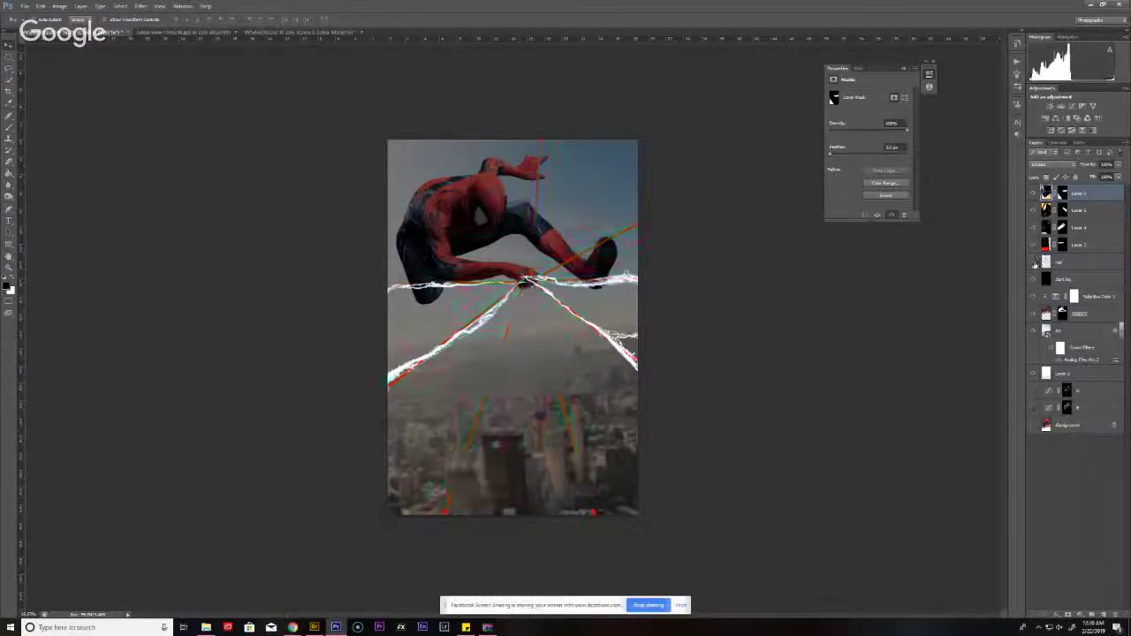
{"action": "left_click", "coordinate": [1035, 264]}
{"action": "left_click", "coordinate": [1034, 263]}
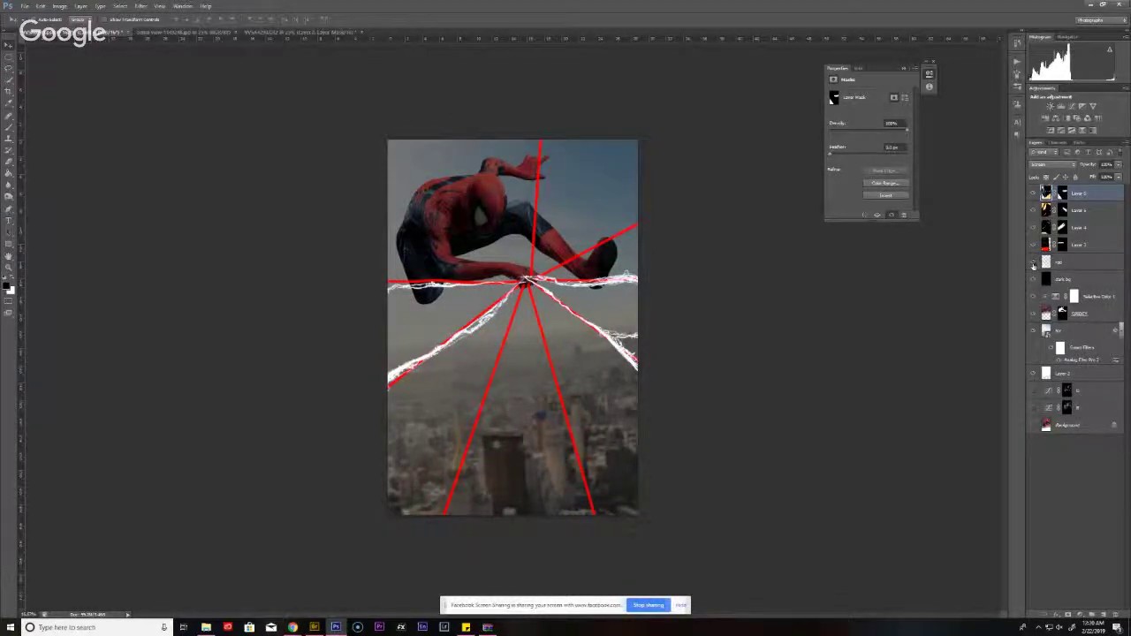
{"action": "left_click", "coordinate": [1033, 263]}
- Switch to Bridge to compare the hanging-strand twig photos in the Spider-Webs folder, and return to Photoshop
{"action": "left_click", "coordinate": [313, 626]}
{"action": "left_click", "coordinate": [337, 256]}
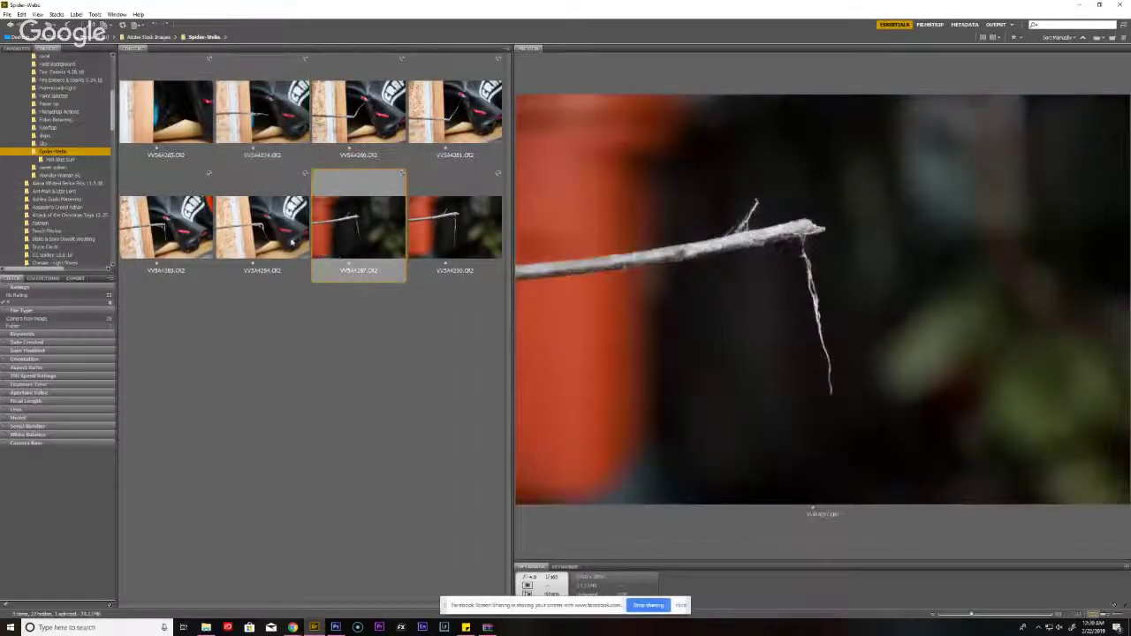
{"action": "left_click", "coordinate": [291, 241]}
{"action": "left_click", "coordinate": [380, 246]}
{"action": "left_click", "coordinate": [283, 243]}
{"action": "left_click", "coordinate": [358, 247]}
{"action": "left_click", "coordinate": [336, 627]}
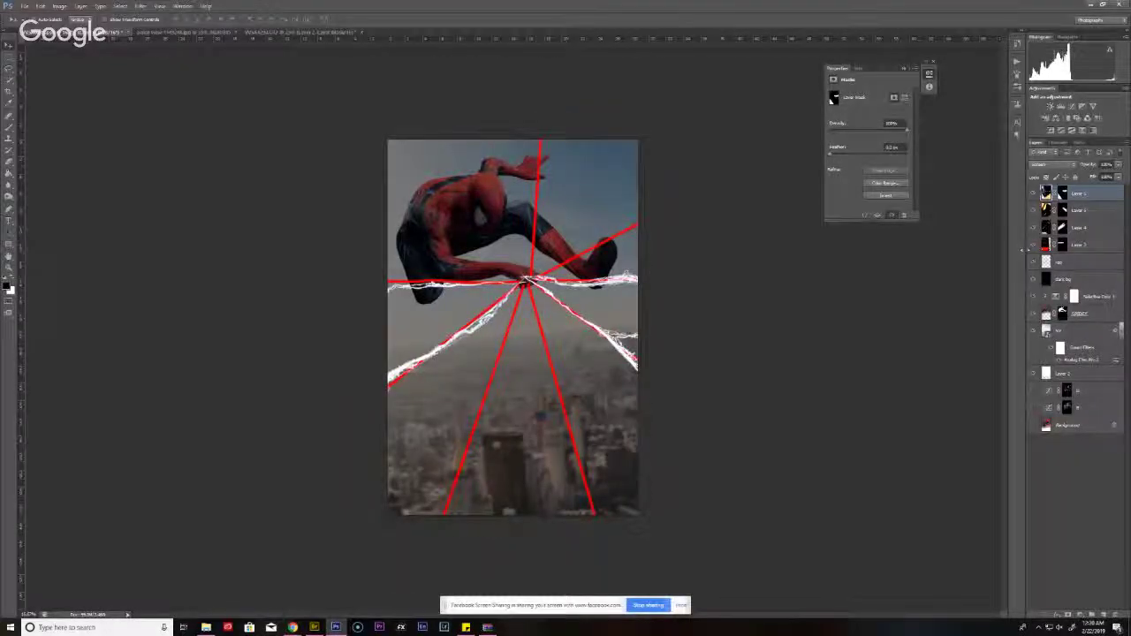
- Duplicate the web strand layer that runs left from Spider-Man's hand and move the copy over the lower city
{"action": "left_click", "coordinate": [1046, 245]}
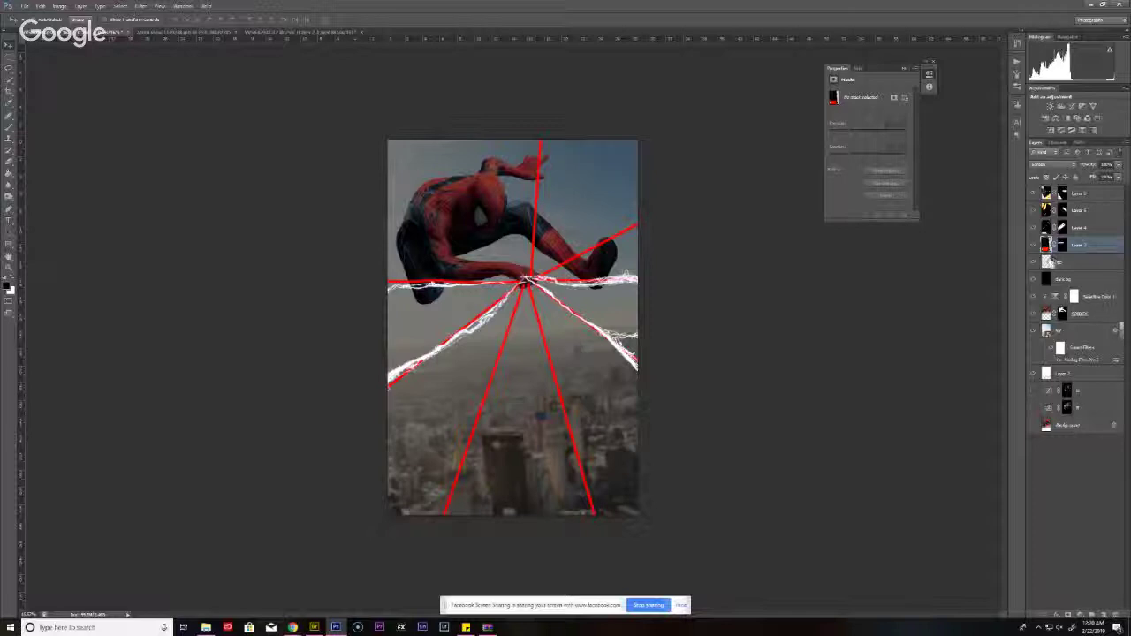
{"action": "key", "text": "ctrl+j"}
{"action": "left_click_drag", "start_coordinate": [466, 281], "coordinate": [585, 448]}
- Rotate and enlarge the duplicated strand along the steep guide line from Spider-Man's hand down to the lower-right buildings
{"action": "key", "text": "ctrl+t"}
{"action": "left_click_drag", "start_coordinate": [762, 459], "coordinate": [510, 247]}
{"action": "left_click_drag", "start_coordinate": [394, 297], "coordinate": [389, 304]}
{"action": "left_click_drag", "start_coordinate": [778, 249], "coordinate": [450, 536]}
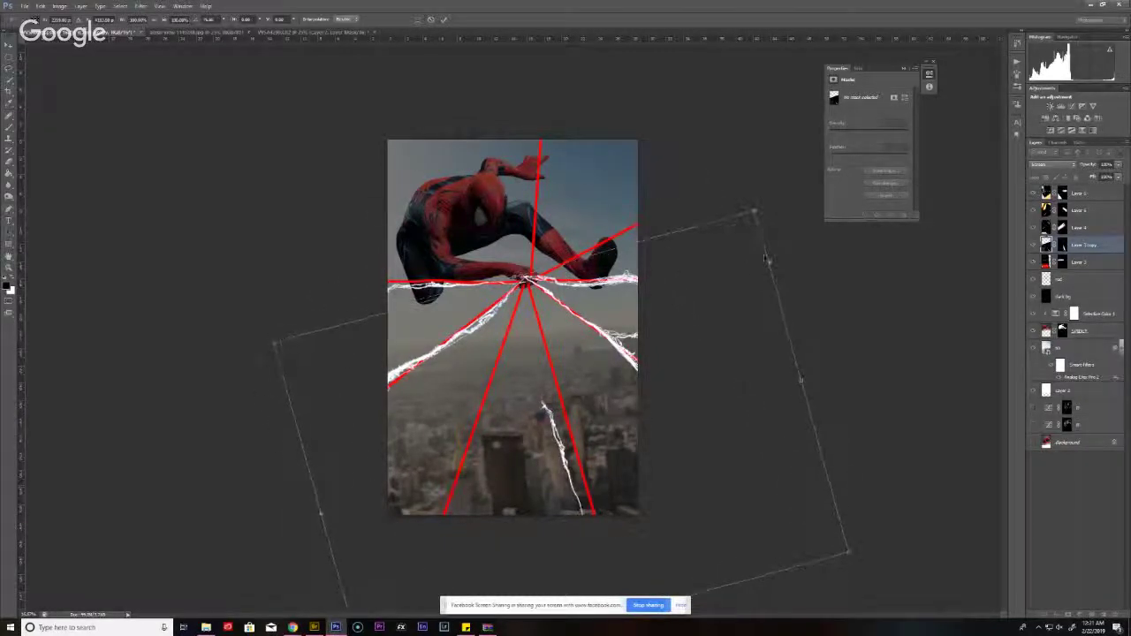
{"action": "left_click_drag", "start_coordinate": [755, 210], "coordinate": [886, 51]}
{"action": "left_click_drag", "start_coordinate": [550, 386], "coordinate": [536, 297]}
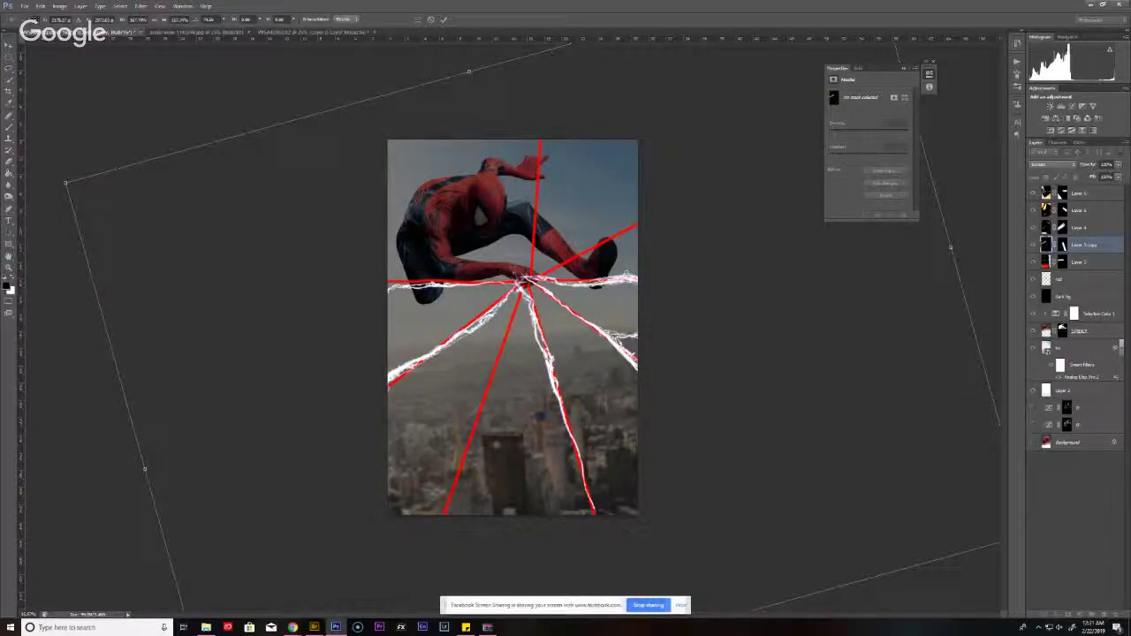
{"action": "left_click_drag", "start_coordinate": [923, 352], "coordinate": [707, 318]}
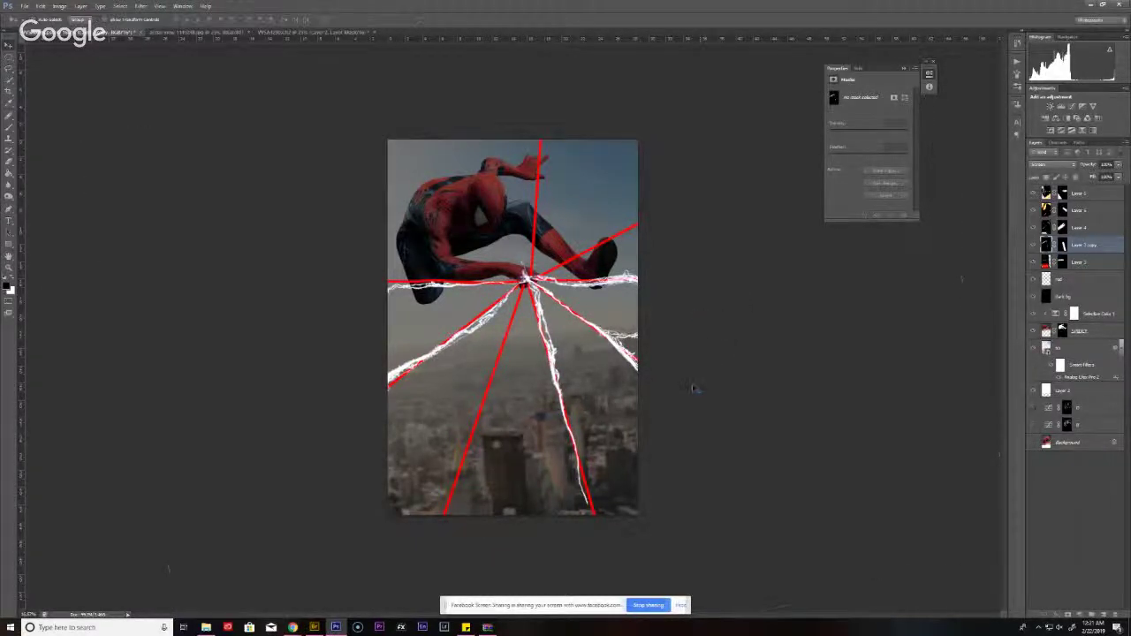
- Duplicate the strand on the steep lower-right guide line and rotate the copy nearly upside down
{"action": "key", "text": "ctrl+j"}
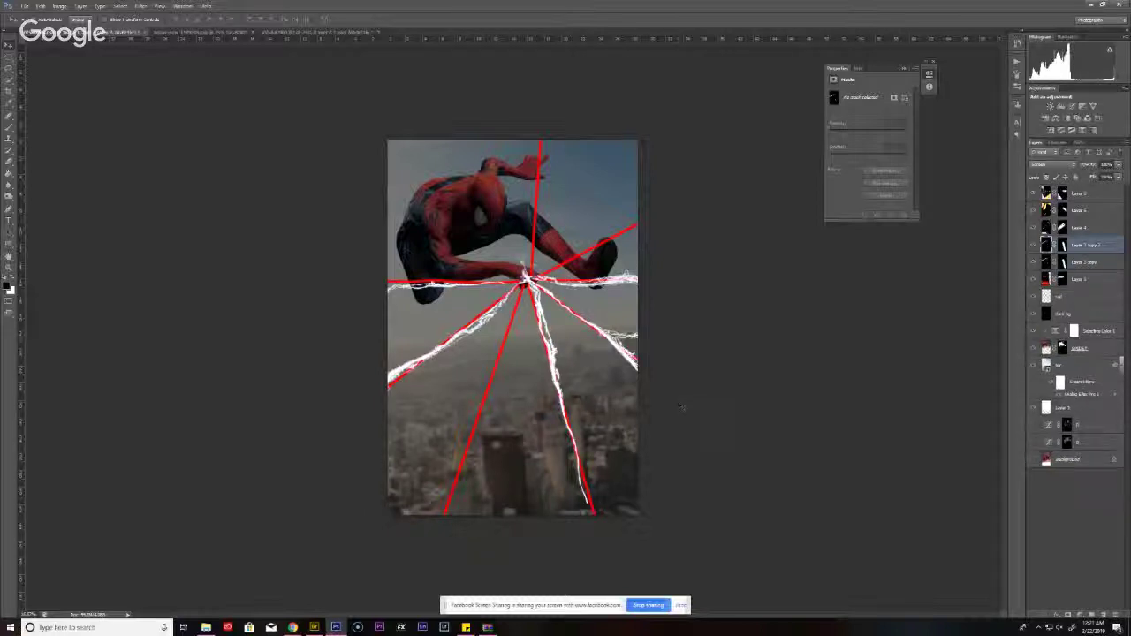
{"action": "key", "text": "ctrl+t"}
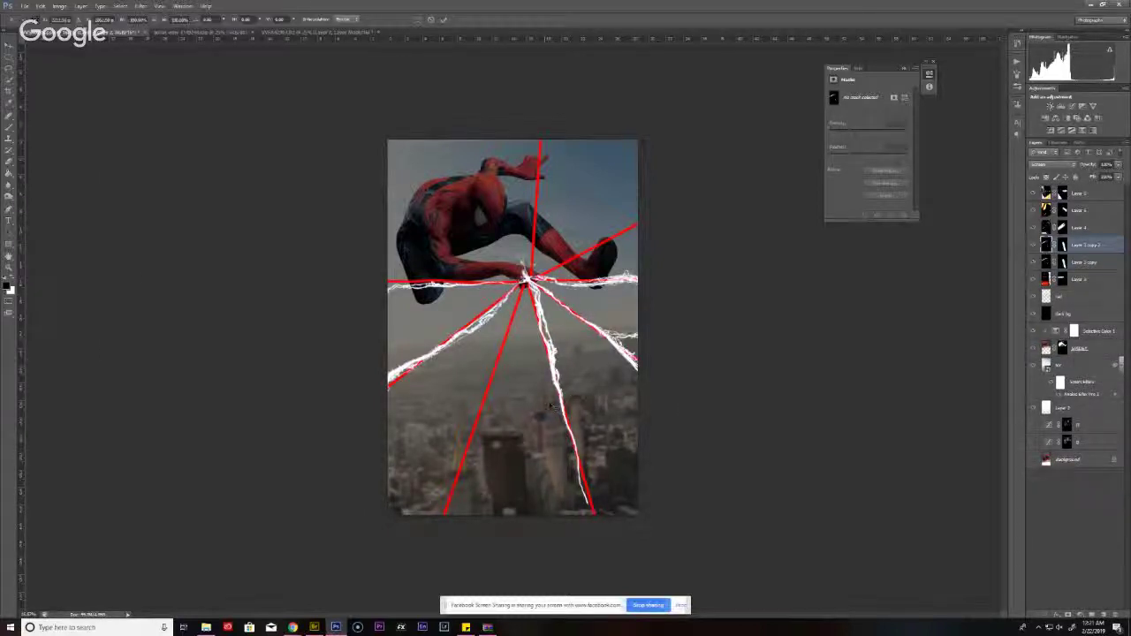
{"action": "left_click_drag", "start_coordinate": [92, 351], "coordinate": [701, 354]}
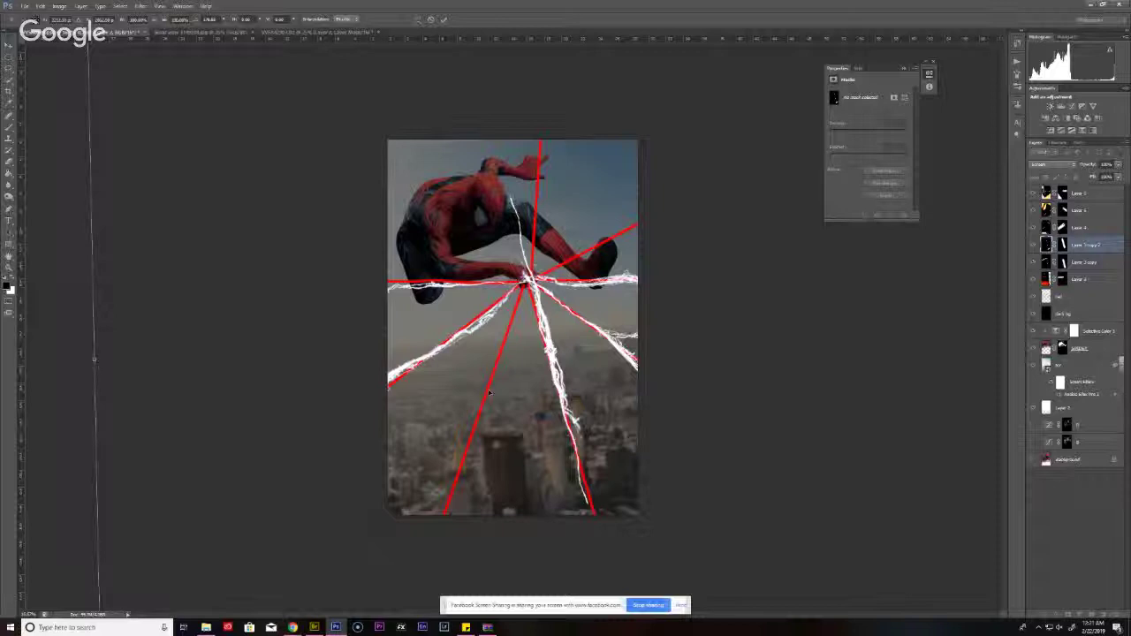
- Scale the flipped strand copy and position it over the lower end of the steep guide line, reaching the canvas's bottom edge
{"action": "key", "text": "ctrl+minus"}
{"action": "key", "text": "ctrl+minus"}
{"action": "left_click_drag", "start_coordinate": [299, 158], "coordinate": [333, 193]}
{"action": "left_click_drag", "start_coordinate": [544, 359], "coordinate": [558, 427]}
{"action": "key", "text": "ctrl+0"}
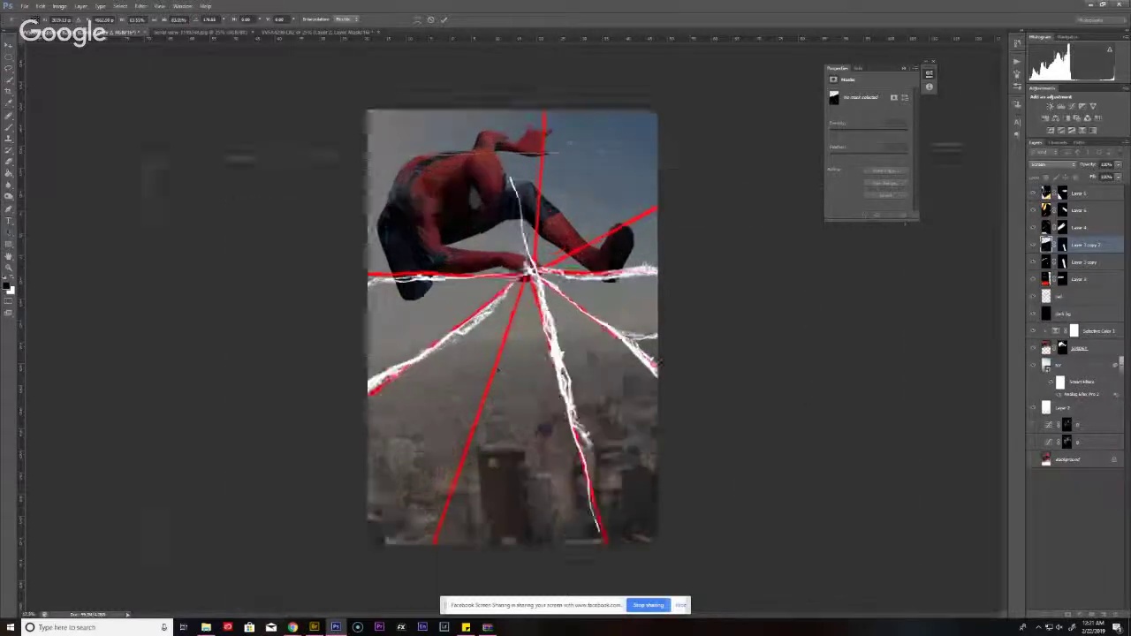
{"action": "key", "text": "ctrl+minus"}
{"action": "key", "text": "ctrl+minus"}
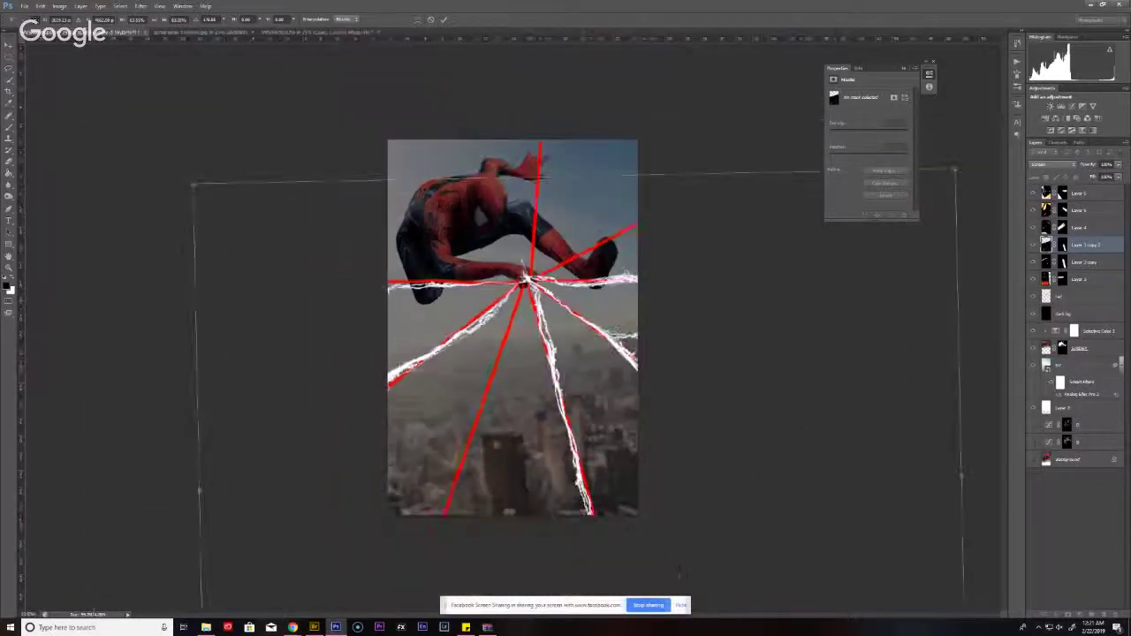
{"action": "left_click_drag", "start_coordinate": [594, 442], "coordinate": [593, 442]}
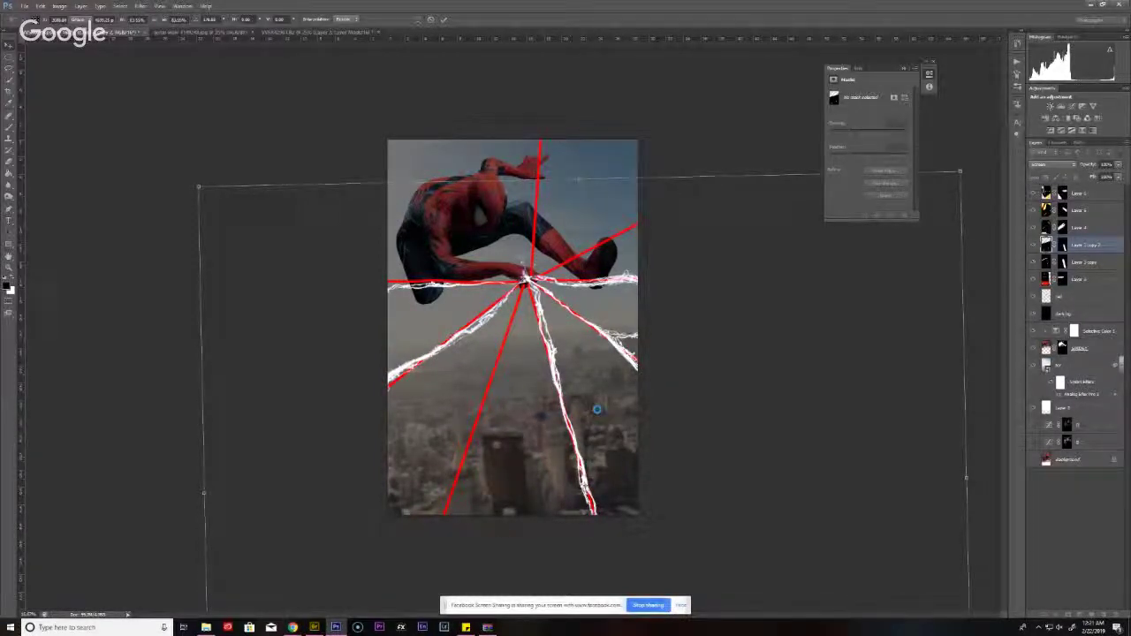
{"action": "key", "text": "Return"}
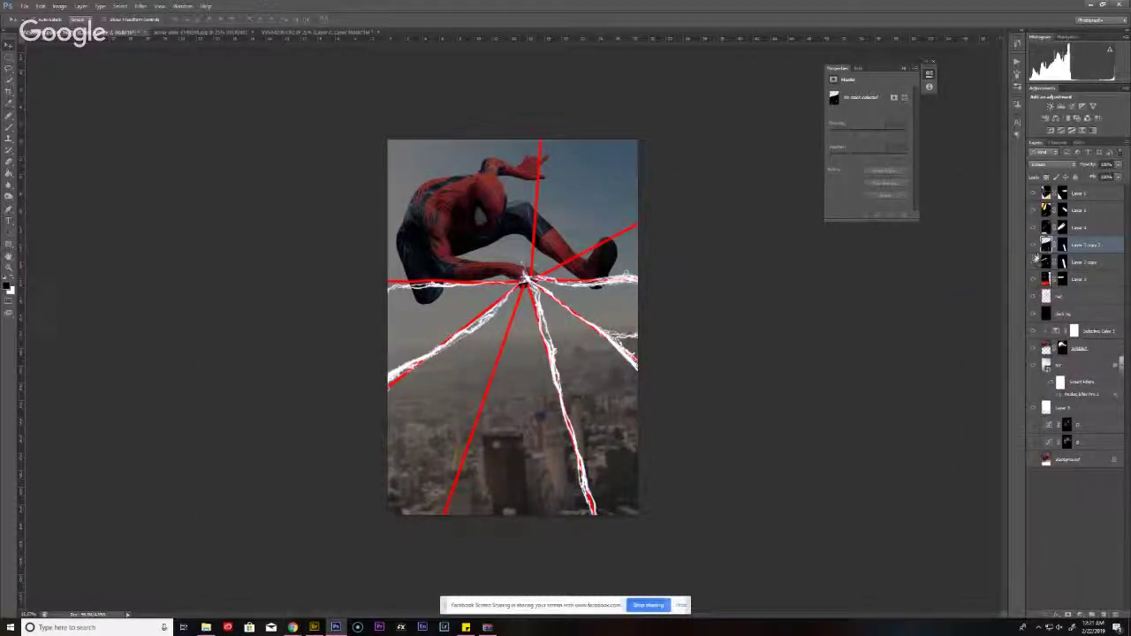
{"action": "left_click", "coordinate": [1033, 228]}
{"action": "left_click", "coordinate": [1032, 229]}
{"action": "key", "text": "ctrl+j"}
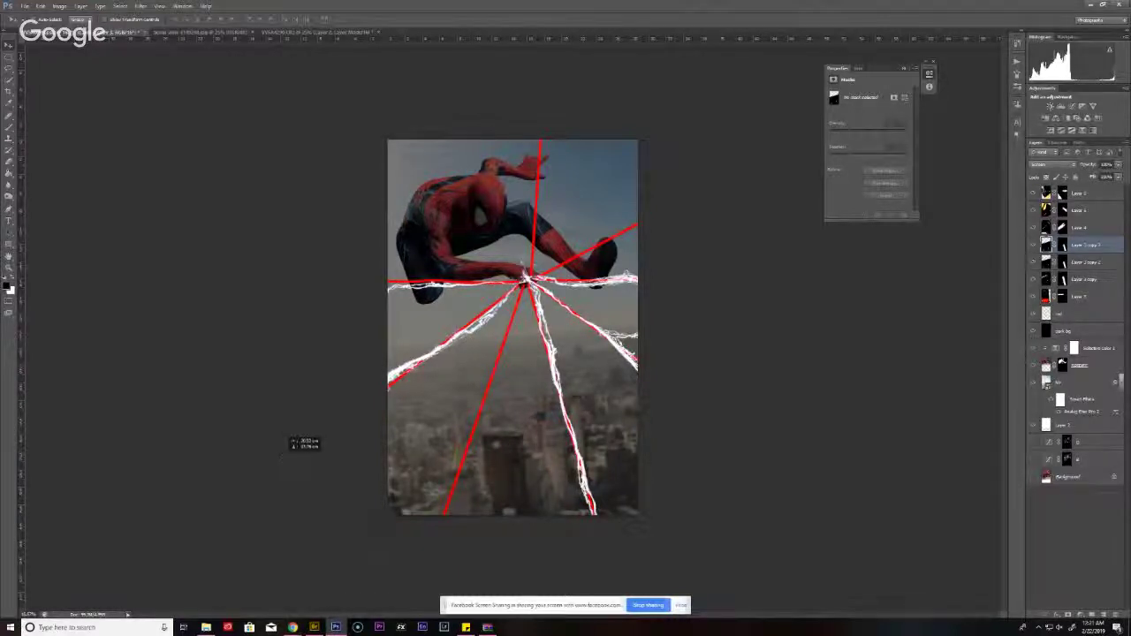
{"action": "key", "text": "ctrl+z"}
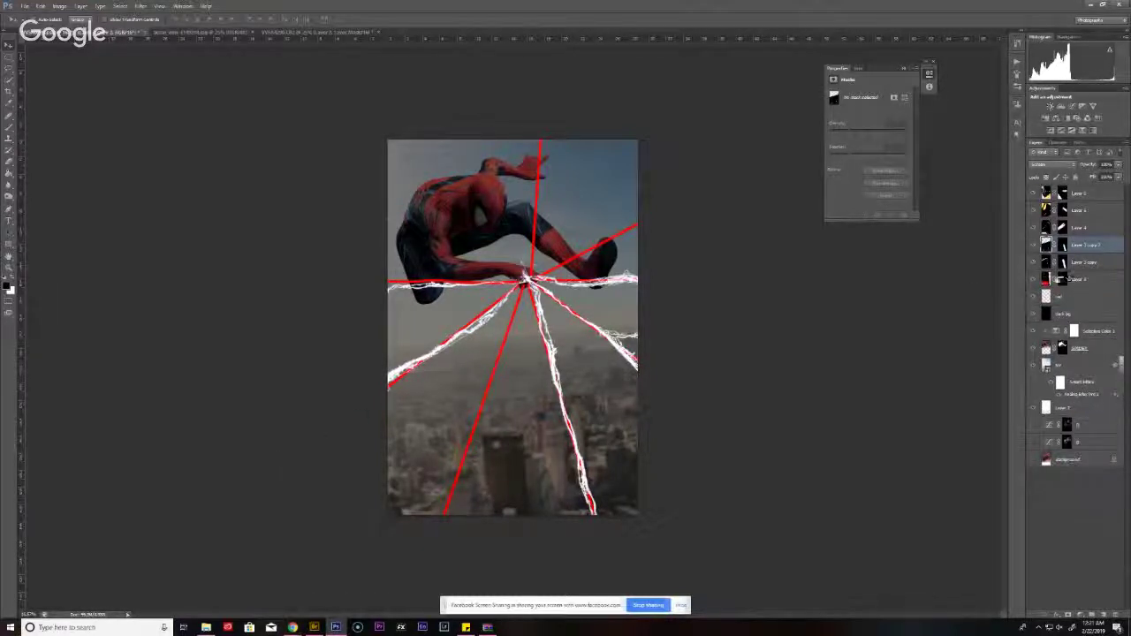
- Duplicate the Layer 4 strand, then shrink and rotate the copy so it runs from Spider-Man's lower hand toward the upper right
{"action": "left_click", "coordinate": [1074, 230]}
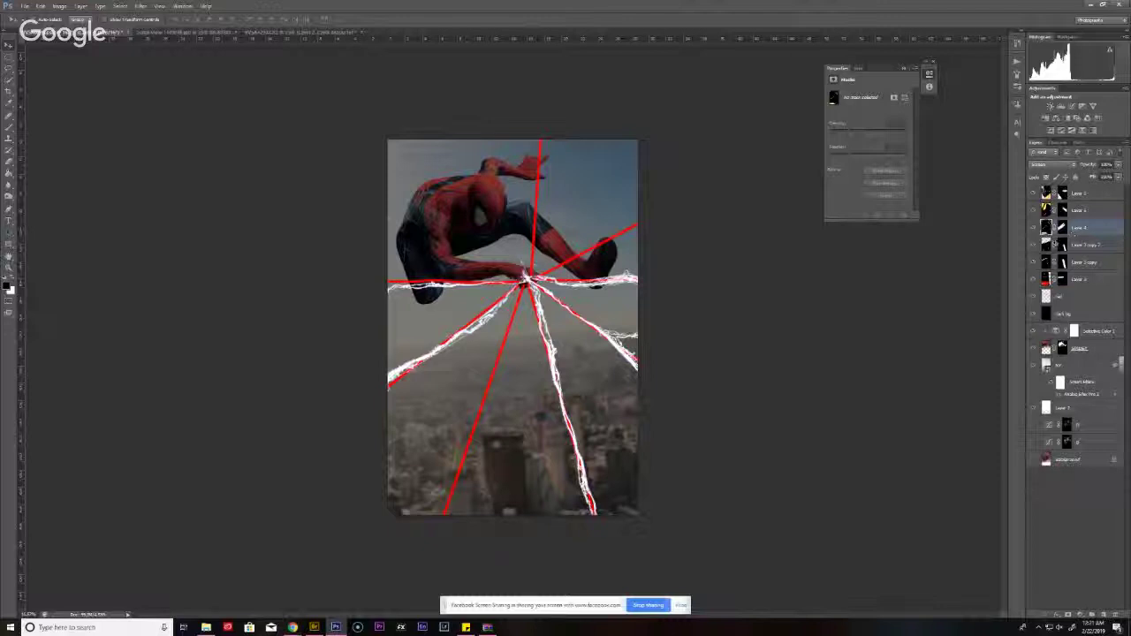
{"action": "key", "text": "ctrl+j"}
{"action": "left_click_drag", "start_coordinate": [466, 333], "coordinate": [597, 485]}
{"action": "key", "text": "ctrl+t"}
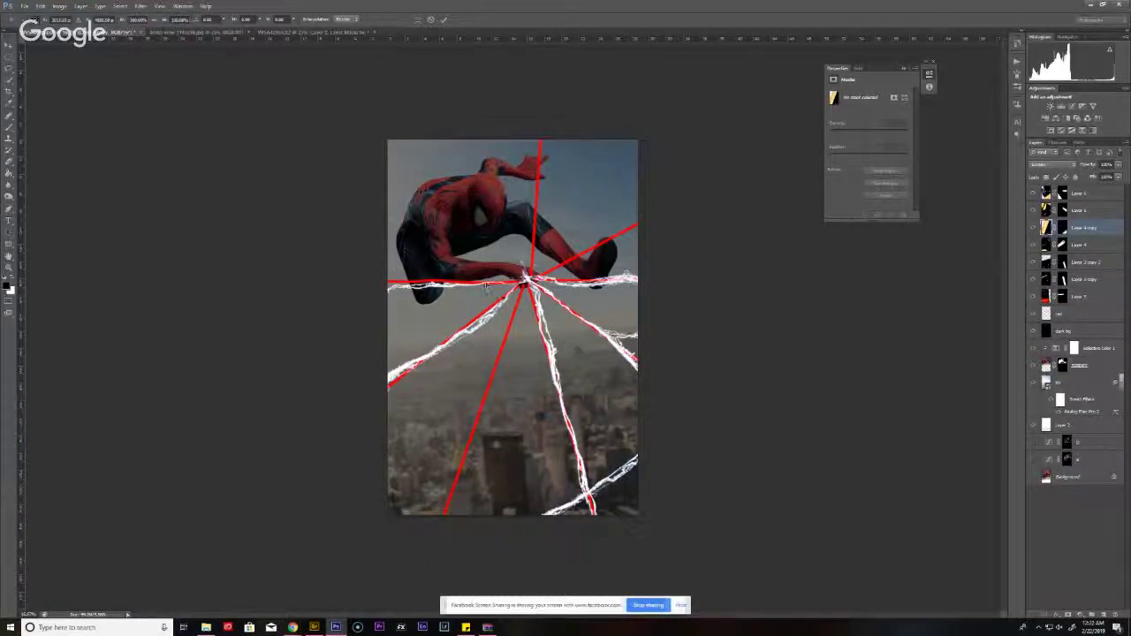
{"action": "key", "text": "ctrl+minus"}
{"action": "key", "text": "ctrl+minus"}
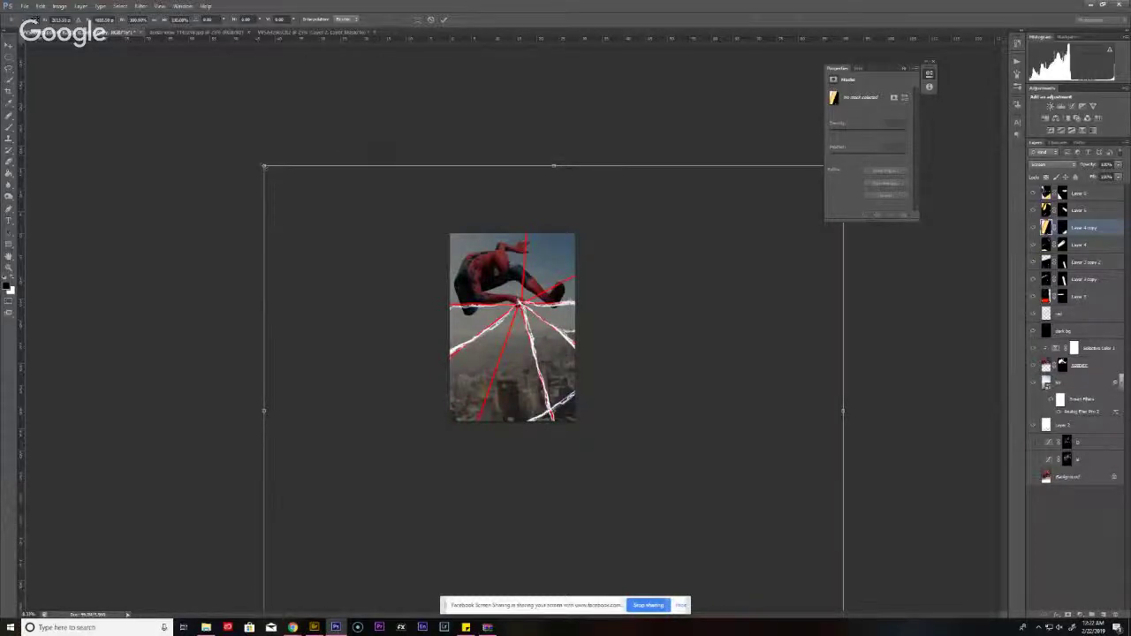
{"action": "left_click_drag", "start_coordinate": [265, 166], "coordinate": [327, 241]}
{"action": "left_click_drag", "start_coordinate": [336, 187], "coordinate": [329, 327]}
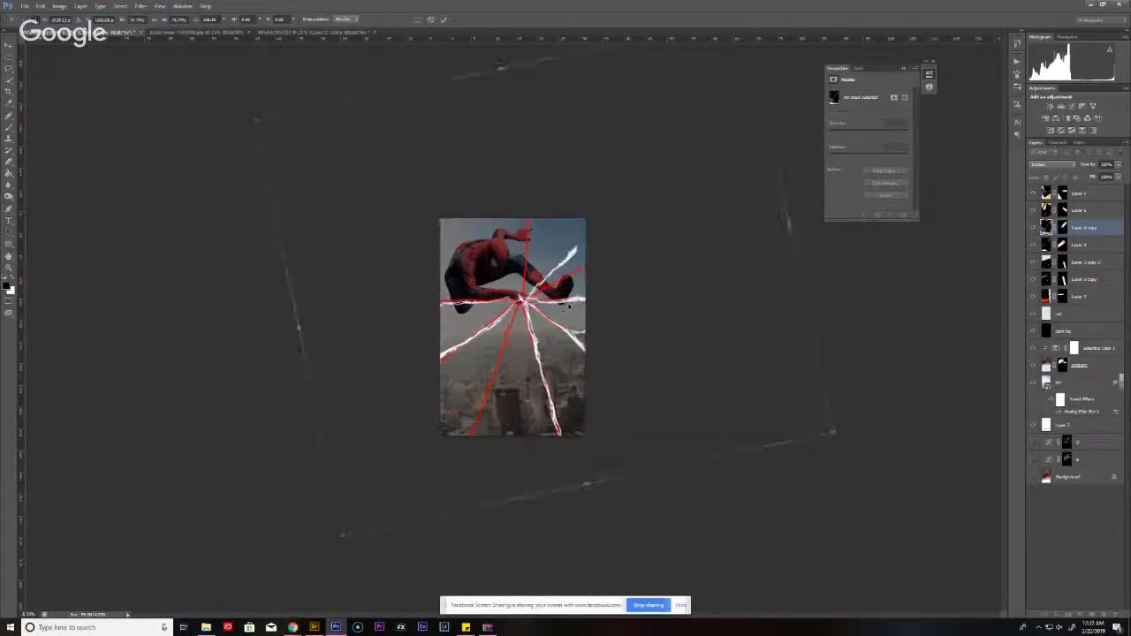
- Fine-tune the rotation and position of the Layer 4 copy along the upper-right guide line across Spider-Man's foot
{"action": "key", "text": "Return"}
{"action": "key", "text": "ctrl+0"}
{"action": "key", "text": "ctrl+minus"}
{"action": "key", "text": "ctrl+minus"}
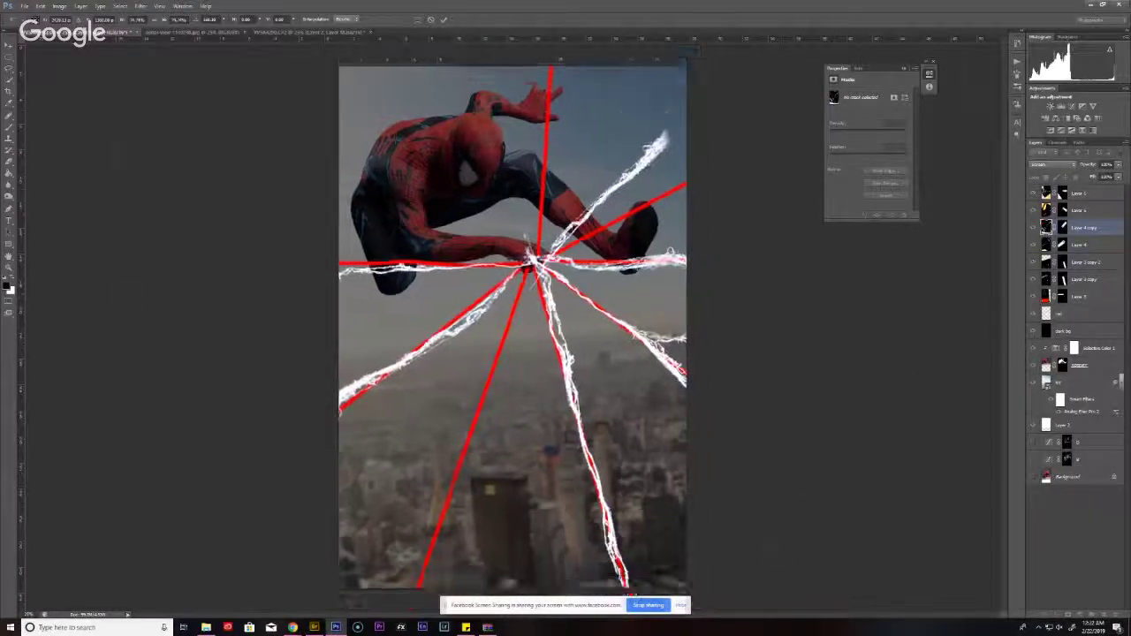
{"action": "key", "text": "ctrl+t"}
{"action": "left_click_drag", "start_coordinate": [927, 316], "coordinate": [916, 383]}
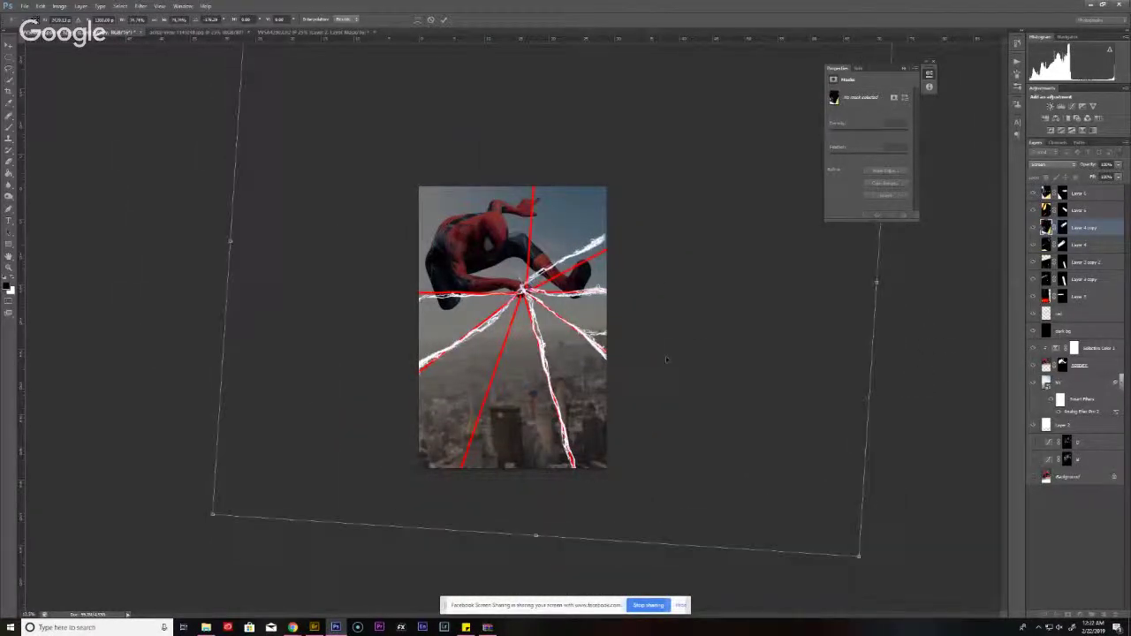
{"action": "mouse_move", "coordinate": [660, 348]}
{"action": "left_mouse_down"}
{"action": "mouse_move", "coordinate": [665, 361]}
{"action": "mouse_move", "coordinate": [671, 351]}
{"action": "left_mouse_up"}
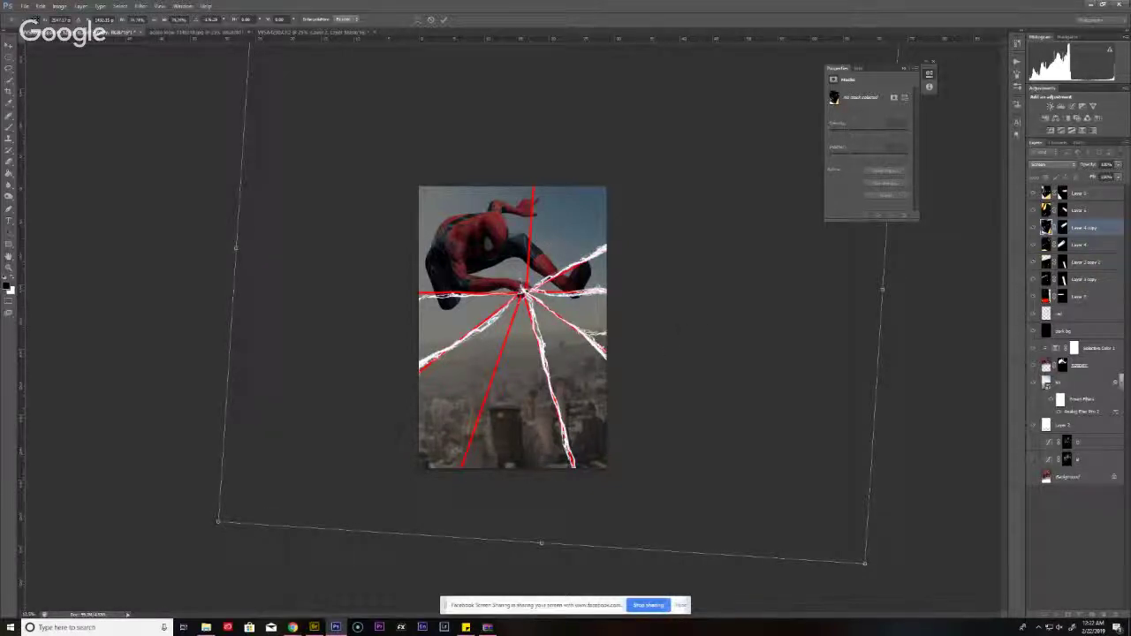
{"action": "left_click_drag", "start_coordinate": [915, 437], "coordinate": [898, 468]}
{"action": "left_click_drag", "start_coordinate": [678, 367], "coordinate": [685, 362]}
{"action": "left_click_drag", "start_coordinate": [887, 311], "coordinate": [888, 307]}
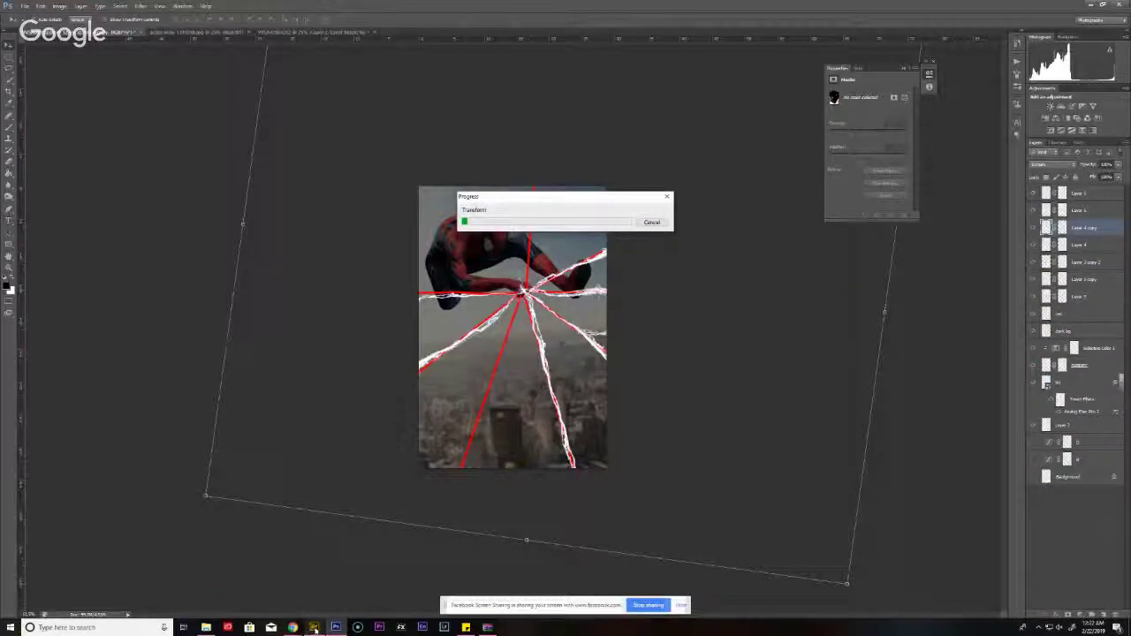
- Switch to Bridge and compare the twig strand photos in the Spider-Webs folder
{"action": "mouse_move", "coordinate": [314, 629]}
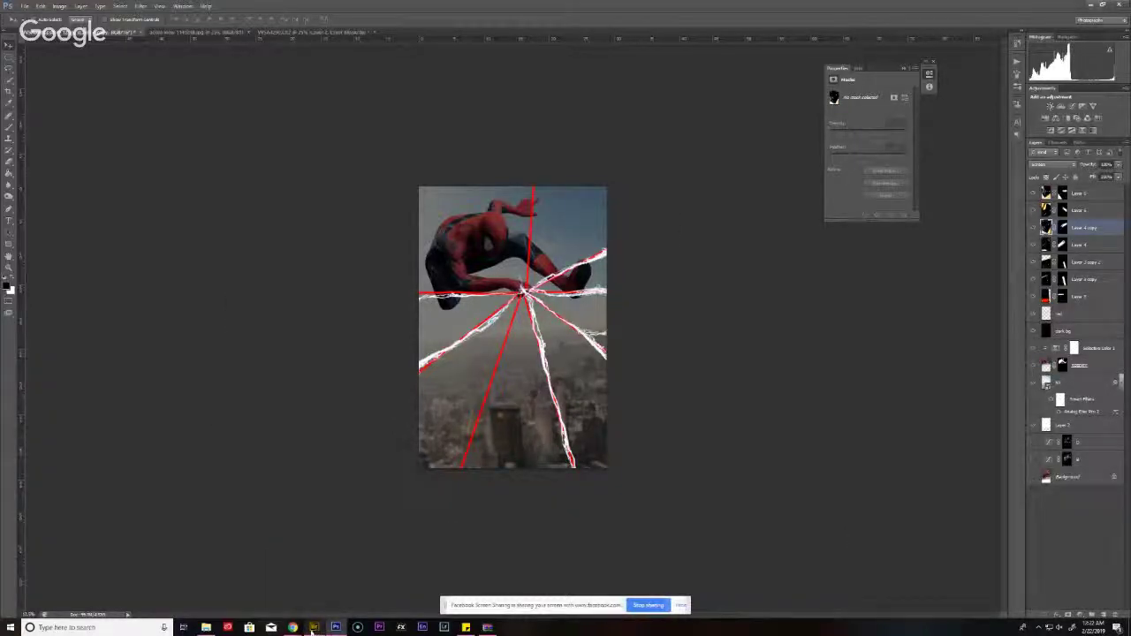
{"action": "left_click", "coordinate": [314, 628]}
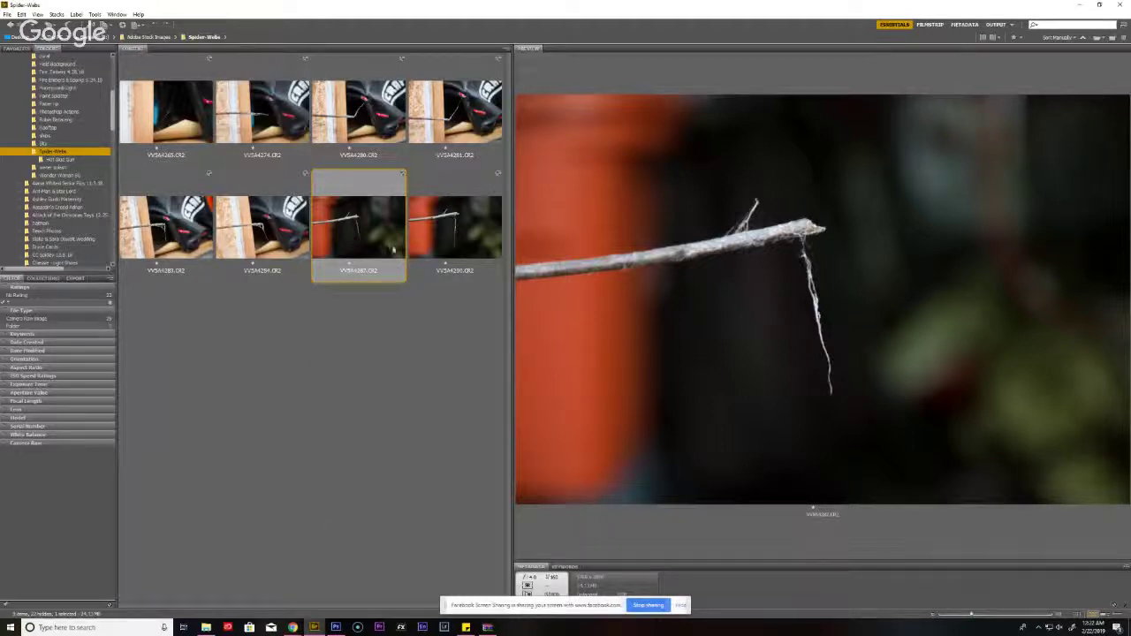
{"action": "left_click", "coordinate": [428, 246]}
{"action": "left_click", "coordinate": [385, 232]}
{"action": "left_click", "coordinate": [278, 228]}
{"action": "left_click", "coordinate": [397, 246]}
{"action": "left_click", "coordinate": [433, 239]}
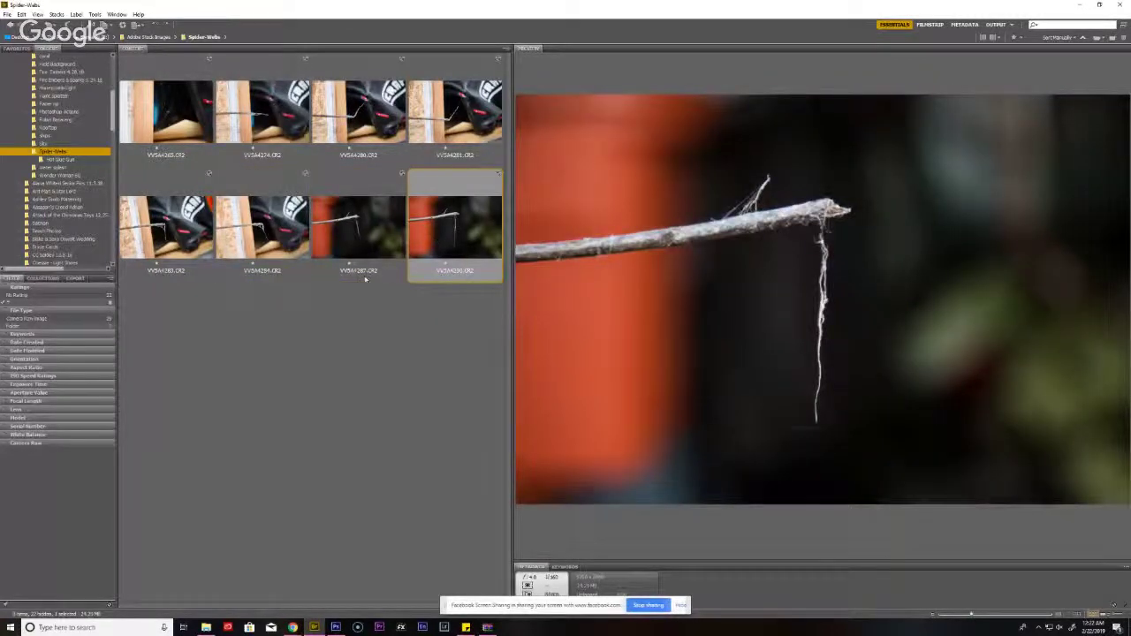
- Examine the hand-held glue strand photos in the Hot Glue Gun folder for a usable web strand
{"action": "left_click", "coordinate": [64, 160]}
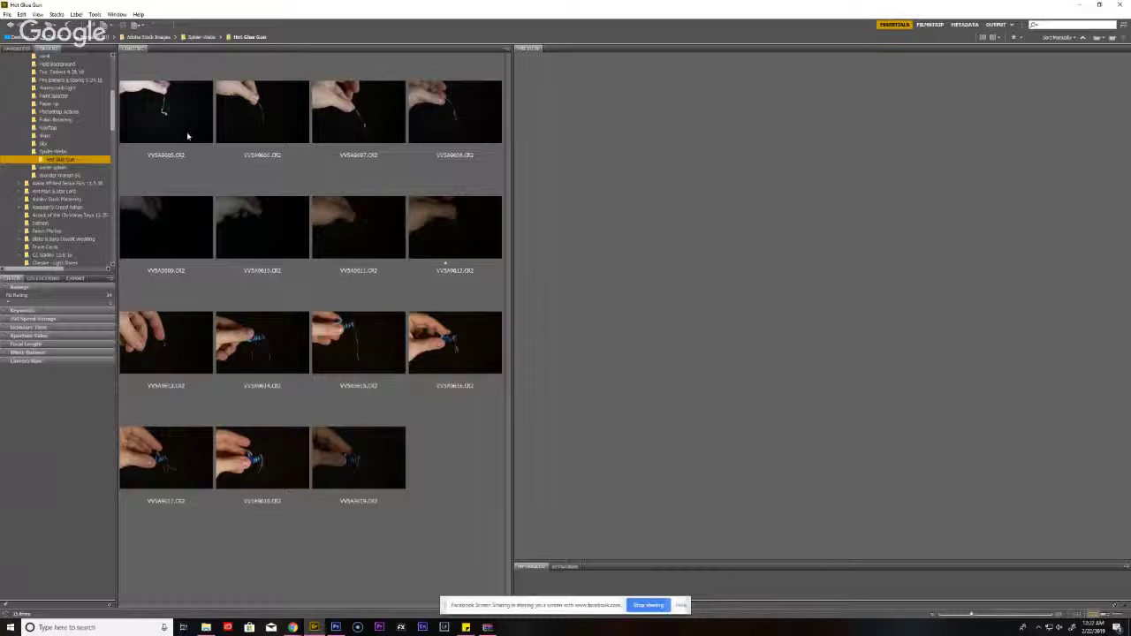
{"action": "left_click", "coordinate": [187, 136]}
{"action": "left_click", "coordinate": [261, 230]}
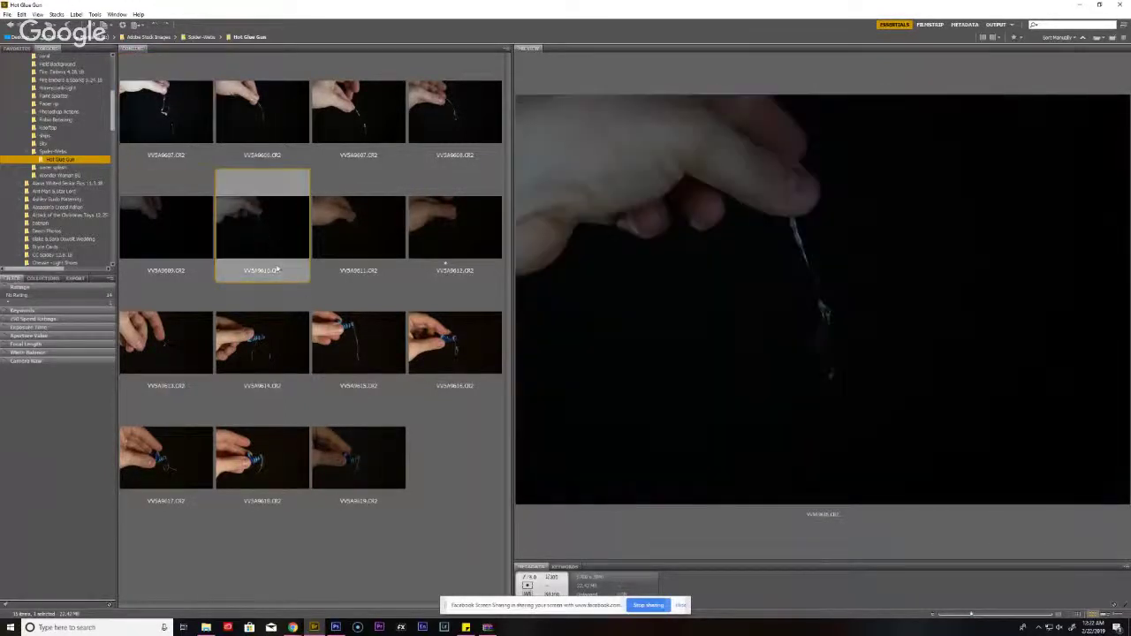
{"action": "left_click", "coordinate": [349, 359]}
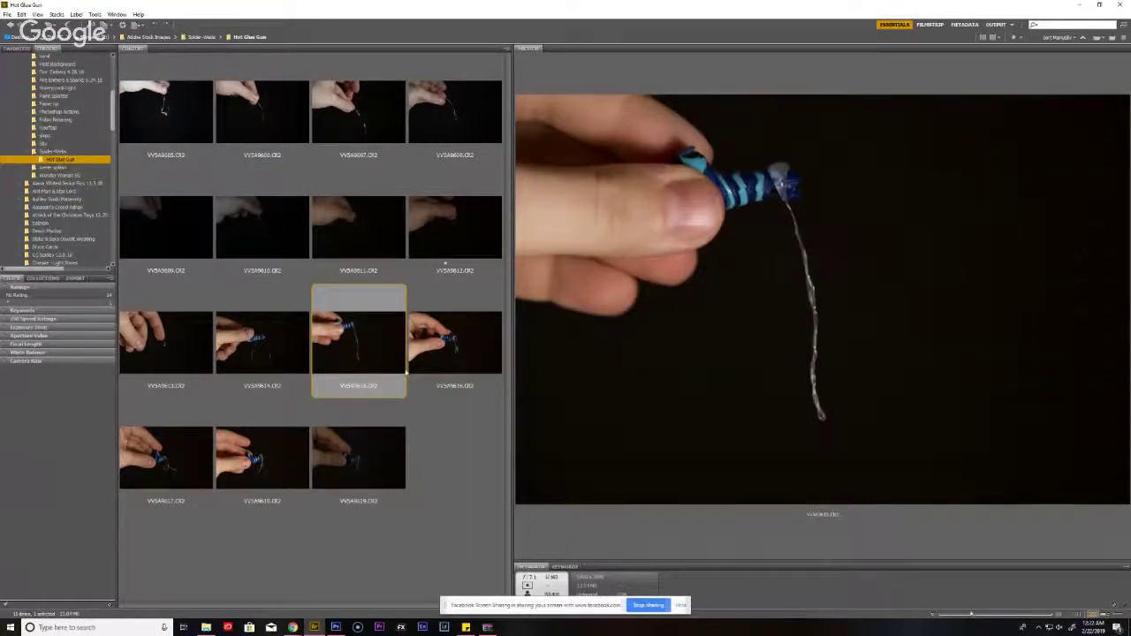
{"action": "left_click", "coordinate": [433, 361]}
{"action": "left_click", "coordinate": [269, 456]}
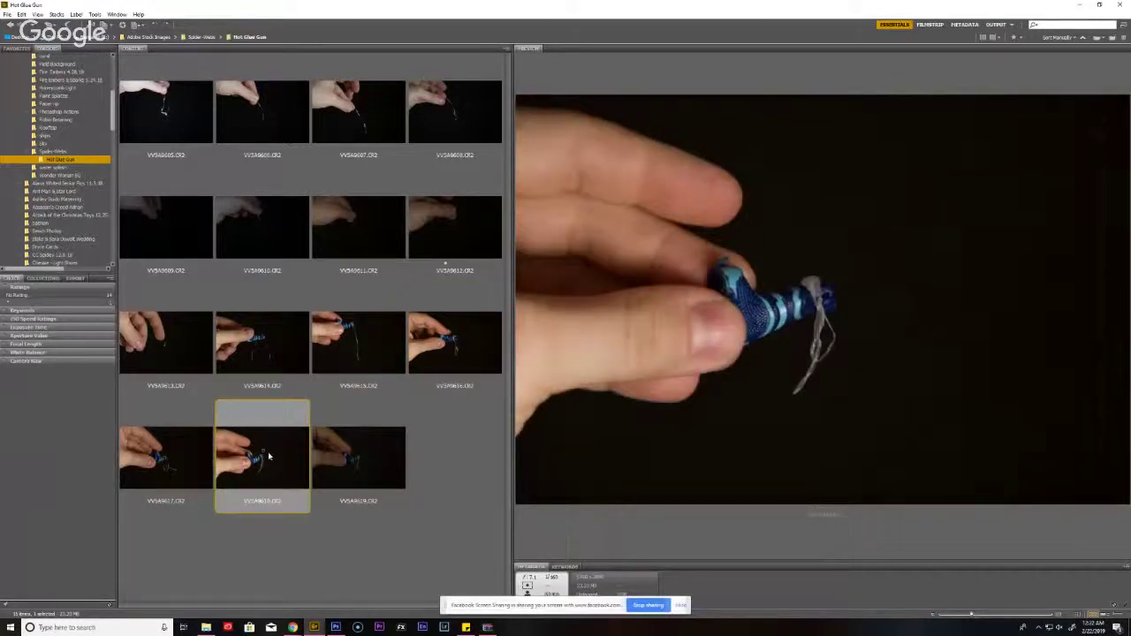
{"action": "left_click", "coordinate": [272, 369]}
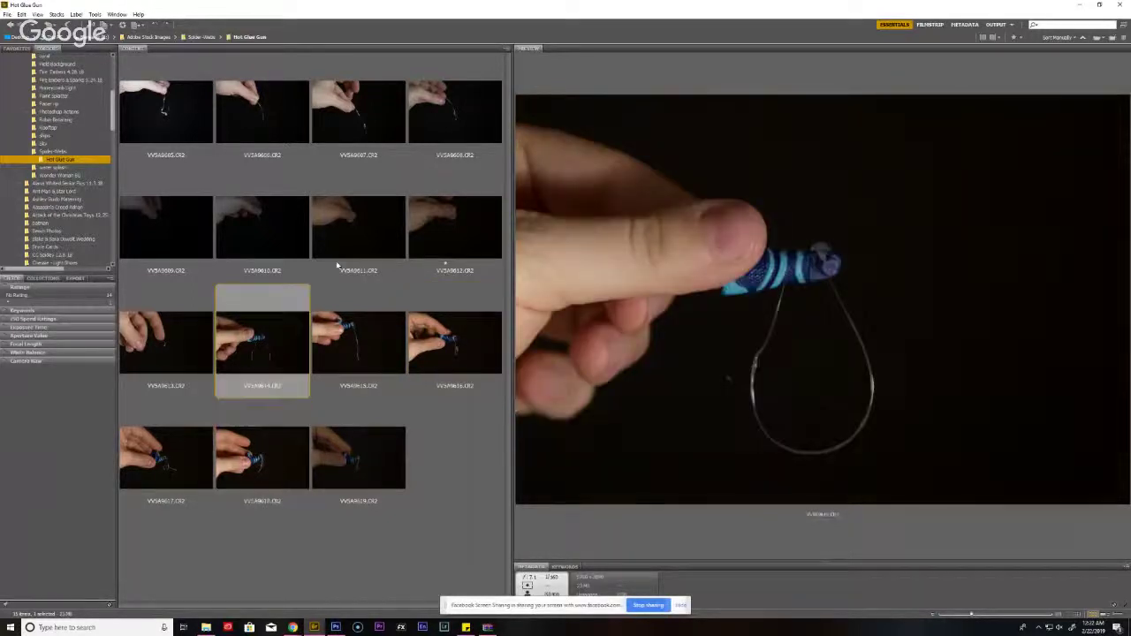
{"action": "left_click", "coordinate": [257, 243]}
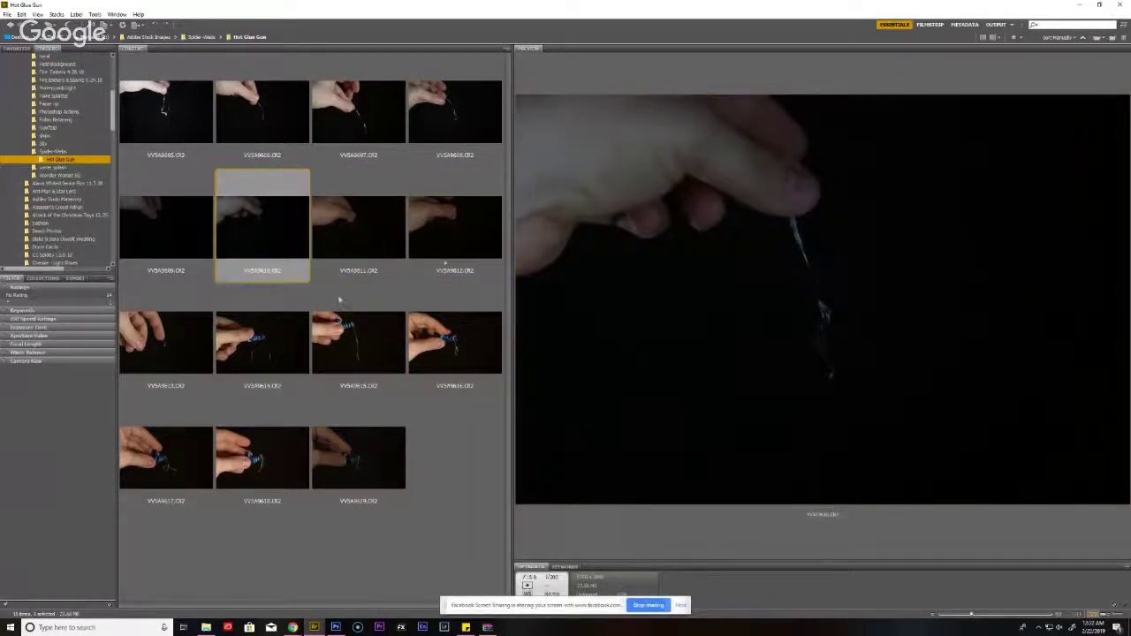
{"action": "left_click", "coordinate": [450, 257]}
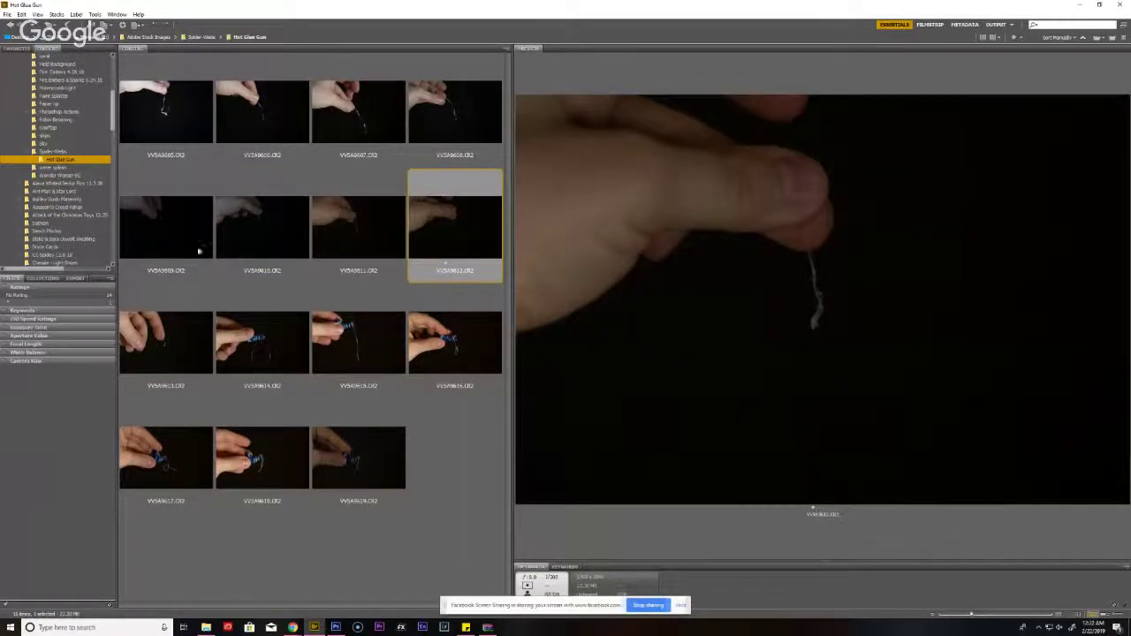
{"action": "left_click", "coordinate": [199, 252]}
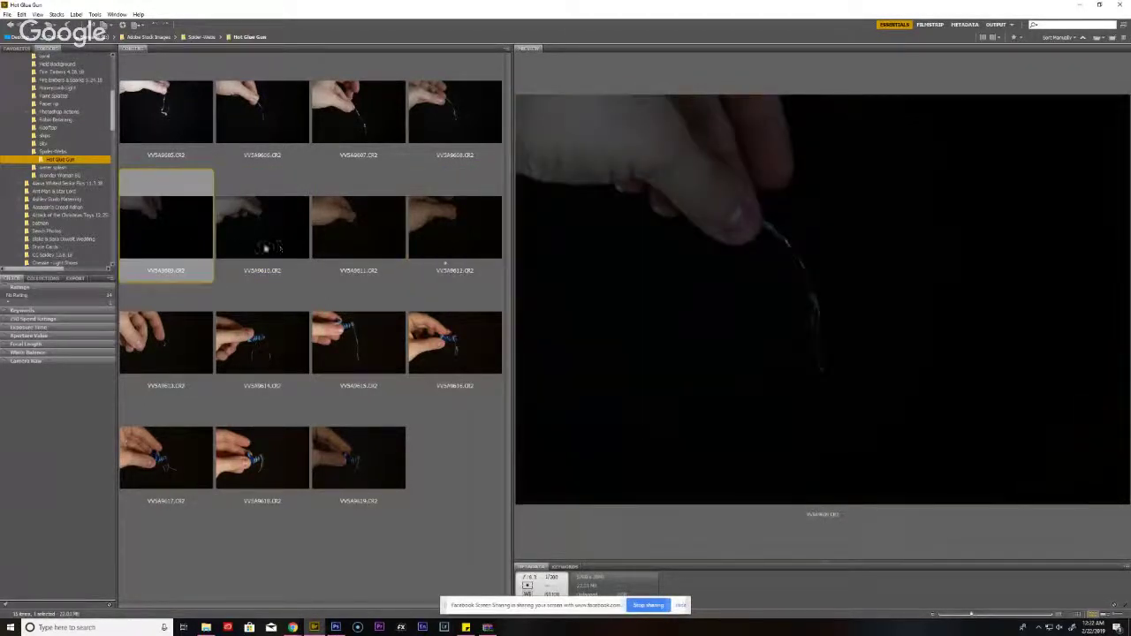
{"action": "left_click", "coordinate": [278, 248]}
{"action": "left_click", "coordinate": [339, 239]}
{"action": "left_click", "coordinate": [416, 146]}
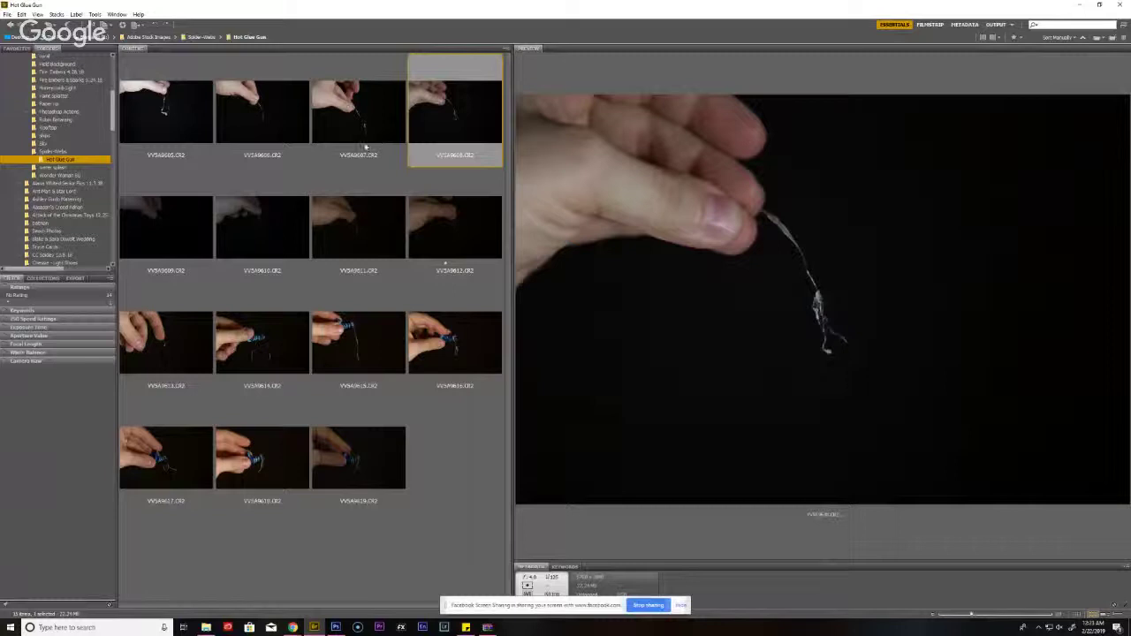
{"action": "left_click", "coordinate": [365, 146]}
{"action": "left_click", "coordinate": [423, 142]}
{"action": "left_click", "coordinate": [473, 221]}
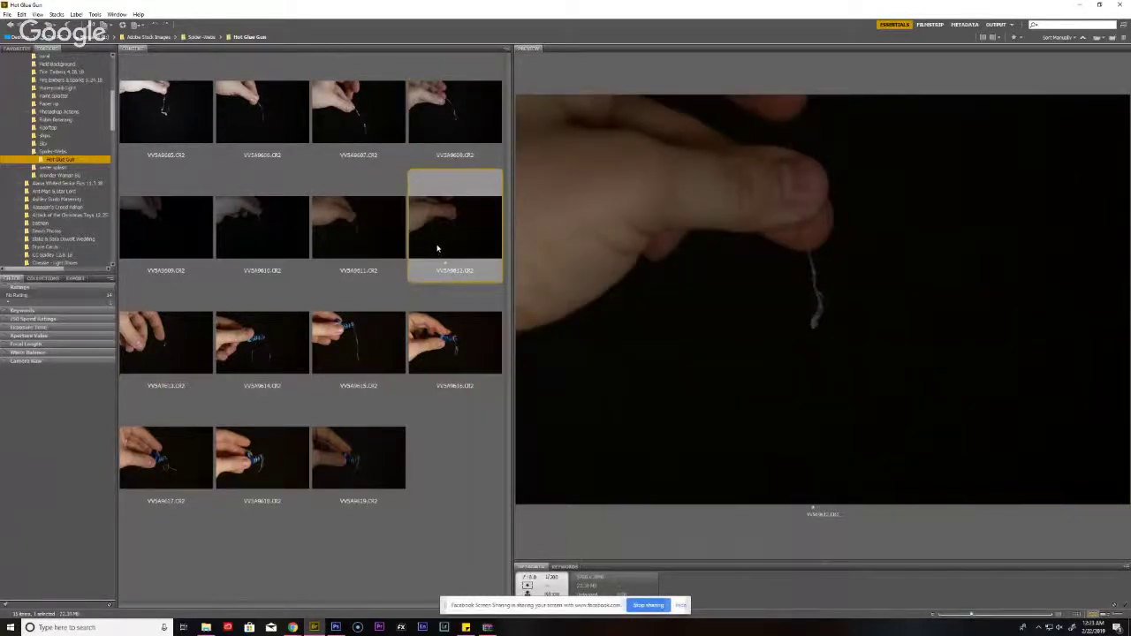
{"action": "left_click_drag", "start_coordinate": [436, 246], "coordinate": [449, 66]}
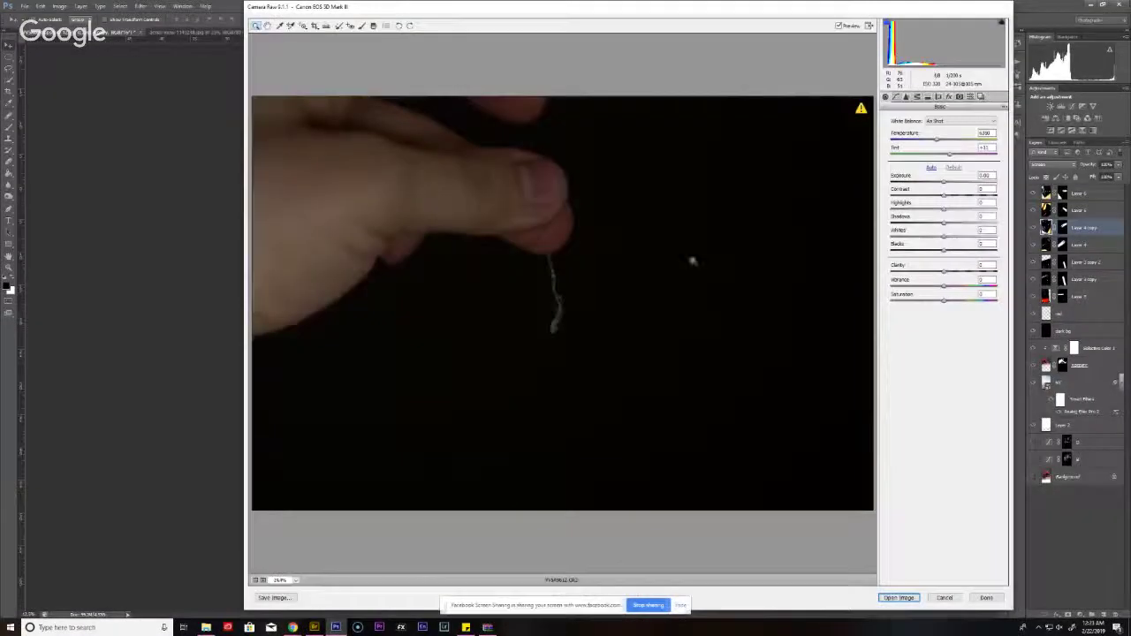
{"action": "left_click_drag", "start_coordinate": [944, 182], "coordinate": [966, 182]}
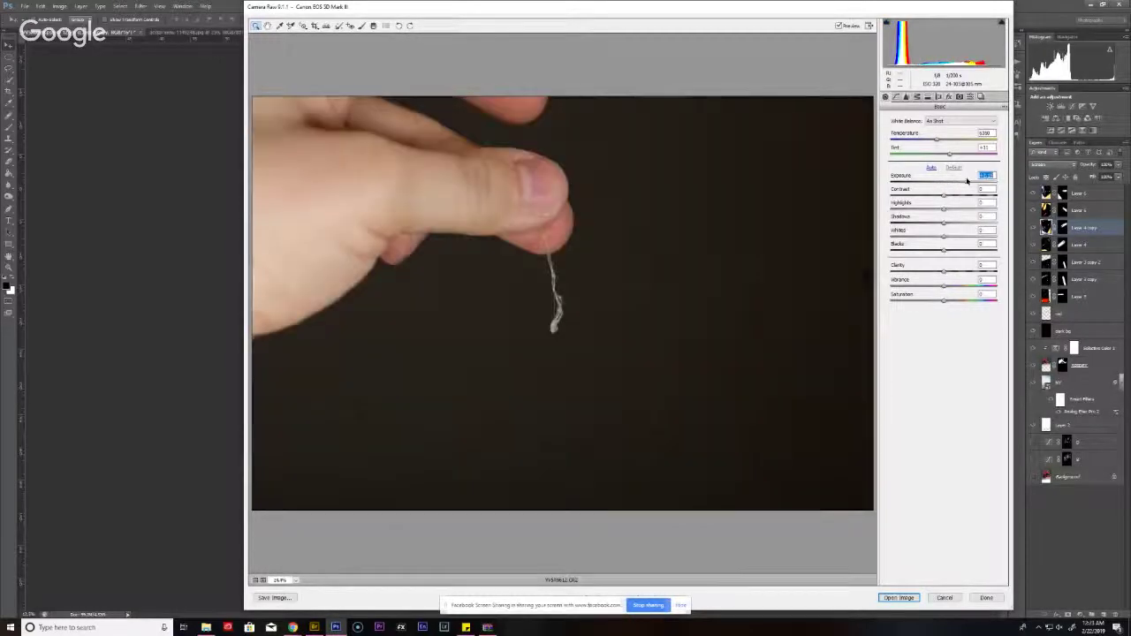
{"action": "left_click", "coordinate": [944, 598]}
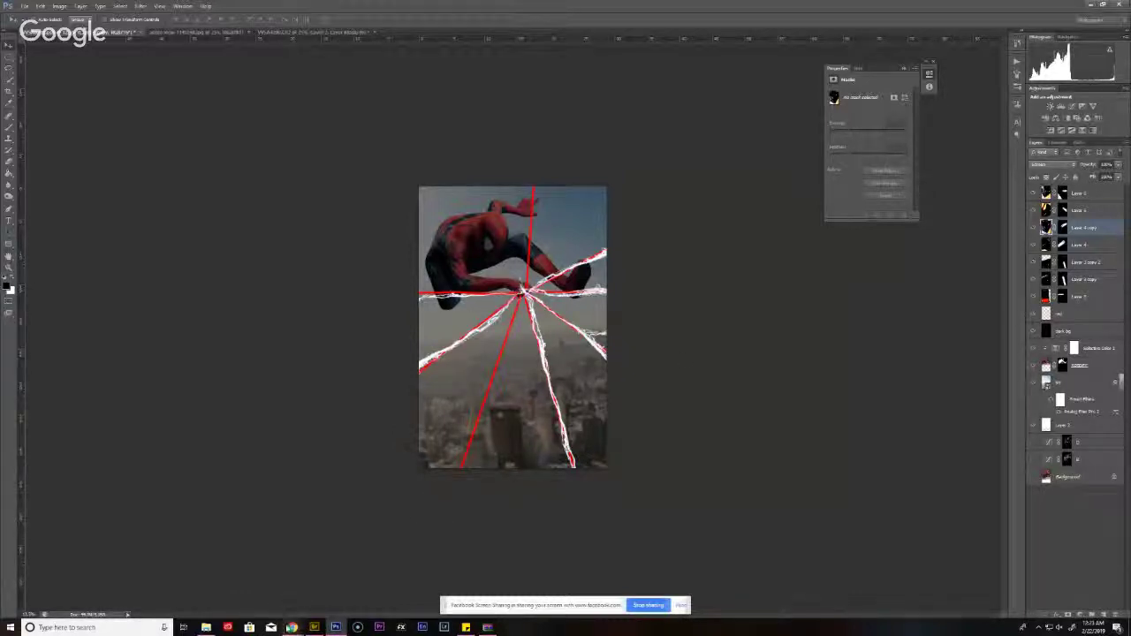
- Open the web image from the Adobe Stock Images folder as a separate document in Photoshop
{"action": "left_click", "coordinate": [206, 627]}
{"action": "left_click", "coordinate": [468, 194]}
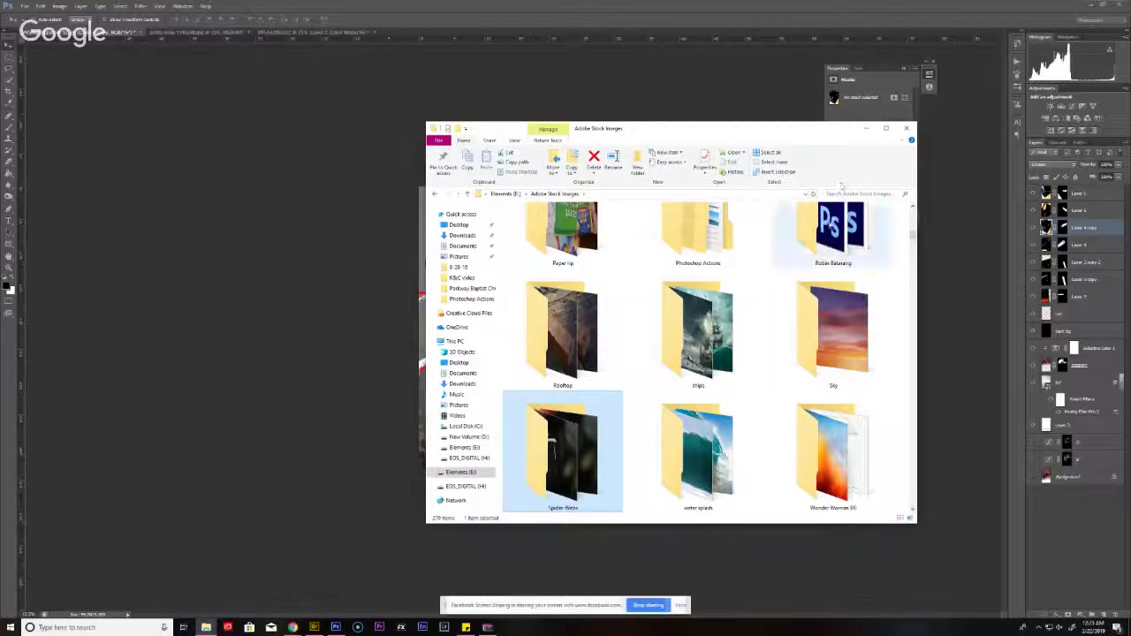
{"action": "left_click_drag", "start_coordinate": [912, 233], "coordinate": [910, 484]}
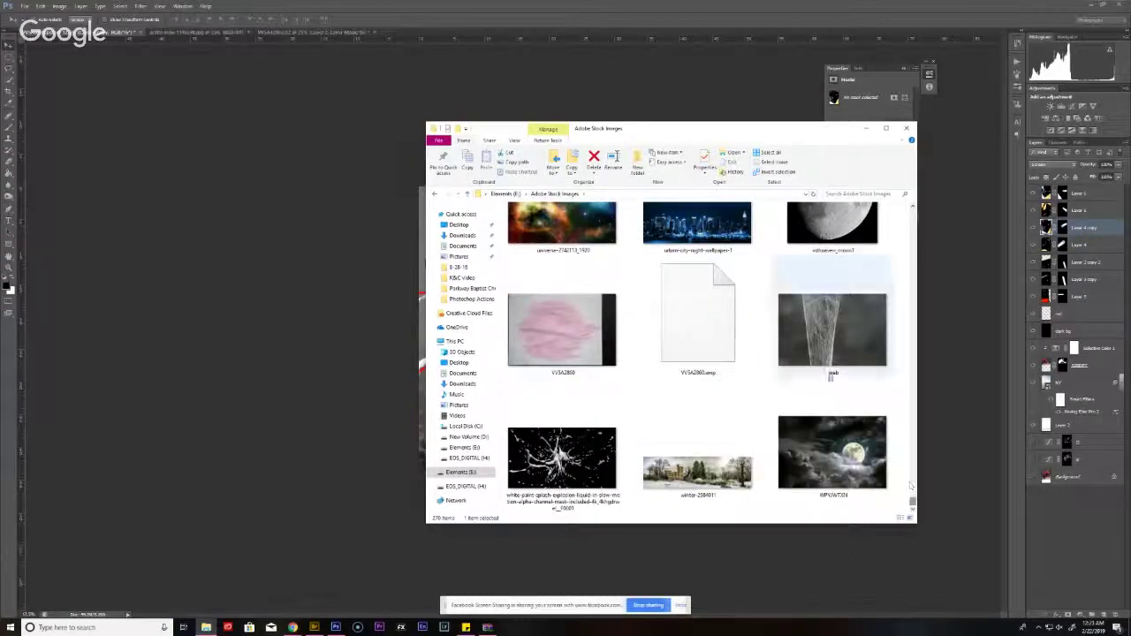
{"action": "left_click", "coordinate": [832, 345]}
{"action": "left_click_drag", "start_coordinate": [829, 350], "coordinate": [428, 33]}
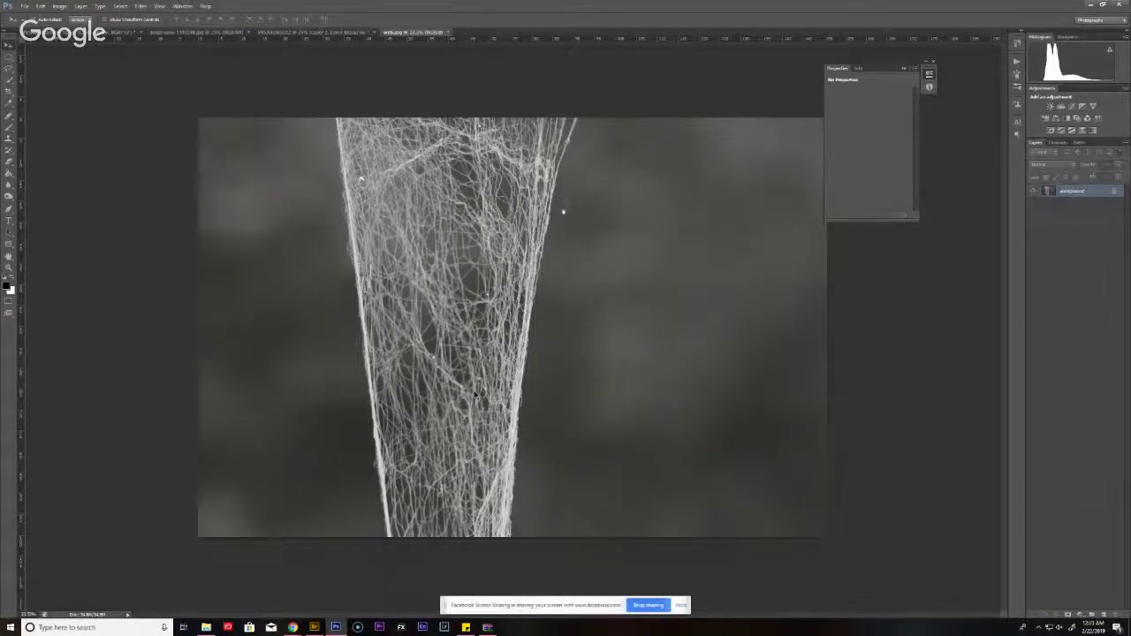
- Add a Levels adjustment to the web image and raise the black input level until the grey background turns black
{"action": "left_click", "coordinate": [1062, 106]}
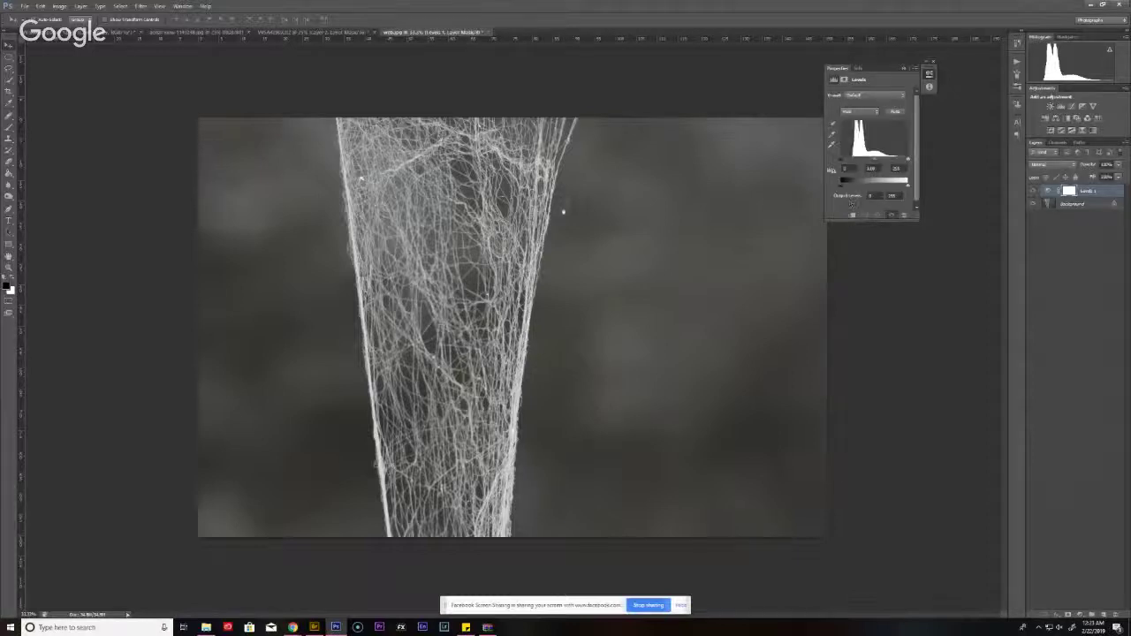
{"action": "left_click_drag", "start_coordinate": [844, 166], "coordinate": [896, 165]}
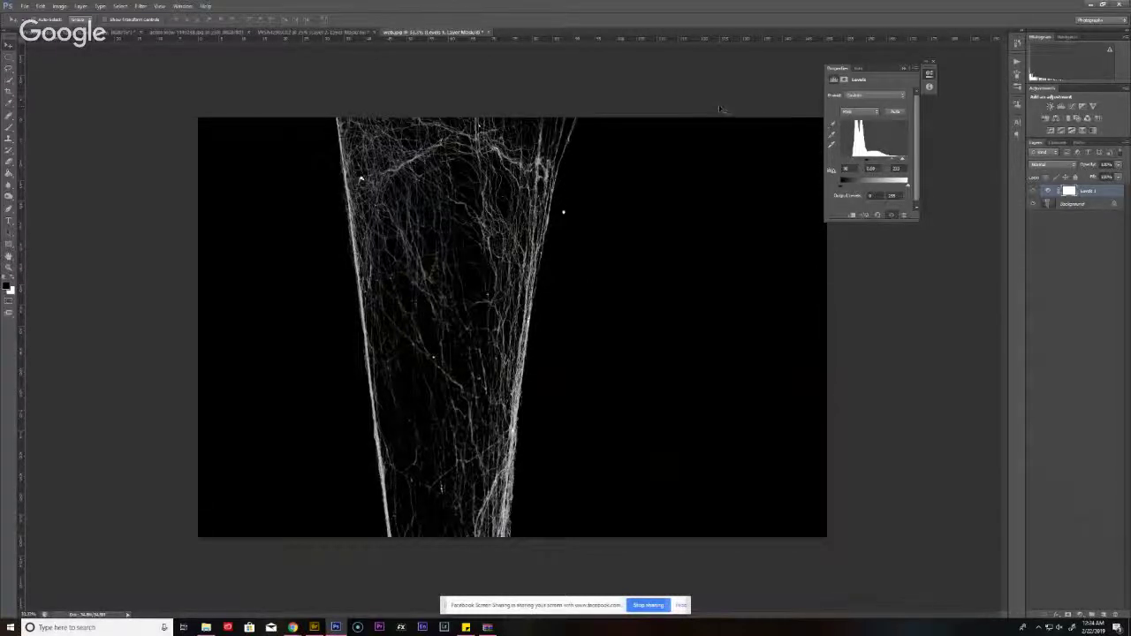
- Isolate the web's left-edge strand on a merged layer using a Pen path selection and layer mask, hiding the layers beneath it
{"action": "key", "text": "ctrl+alt+shift+e"}
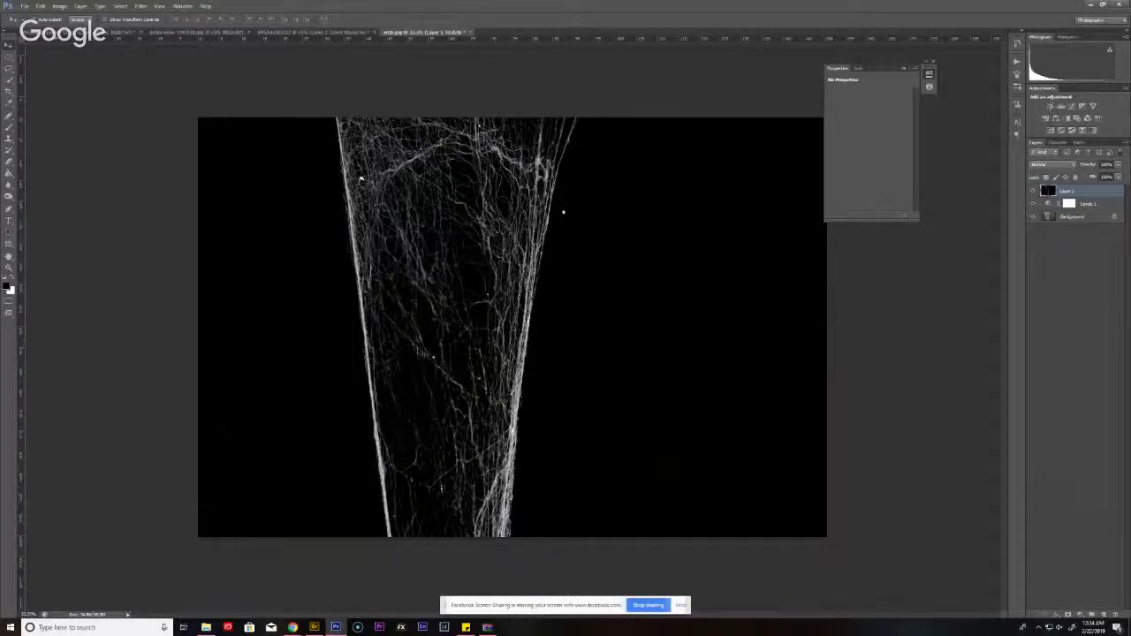
{"action": "key", "text": "p"}
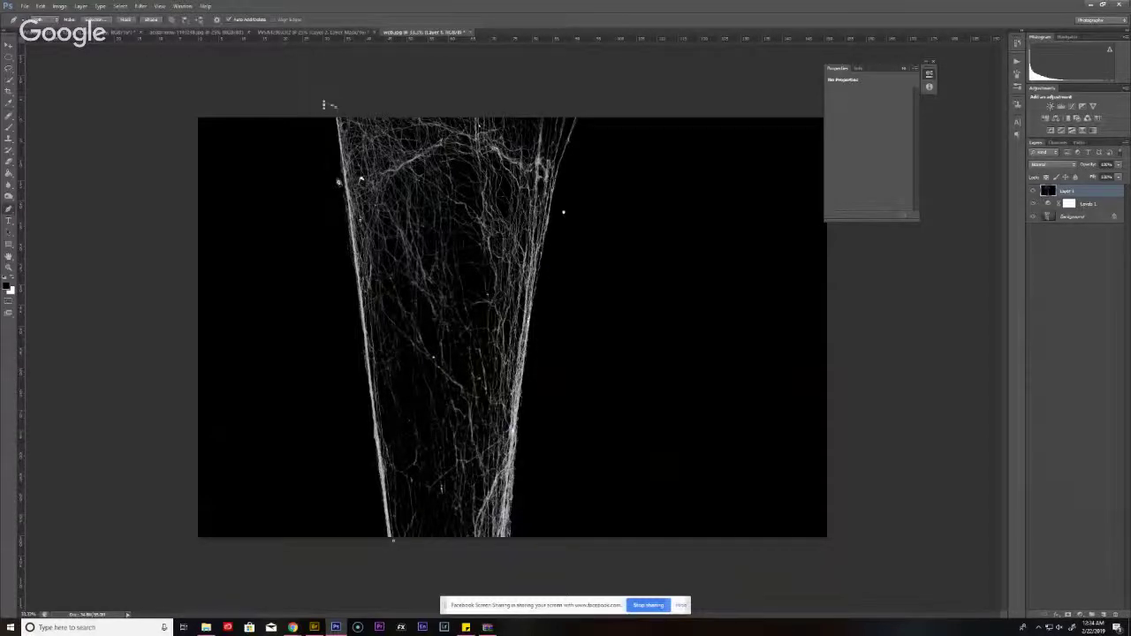
{"action": "left_click", "coordinate": [324, 105]}
{"action": "left_click", "coordinate": [380, 549]}
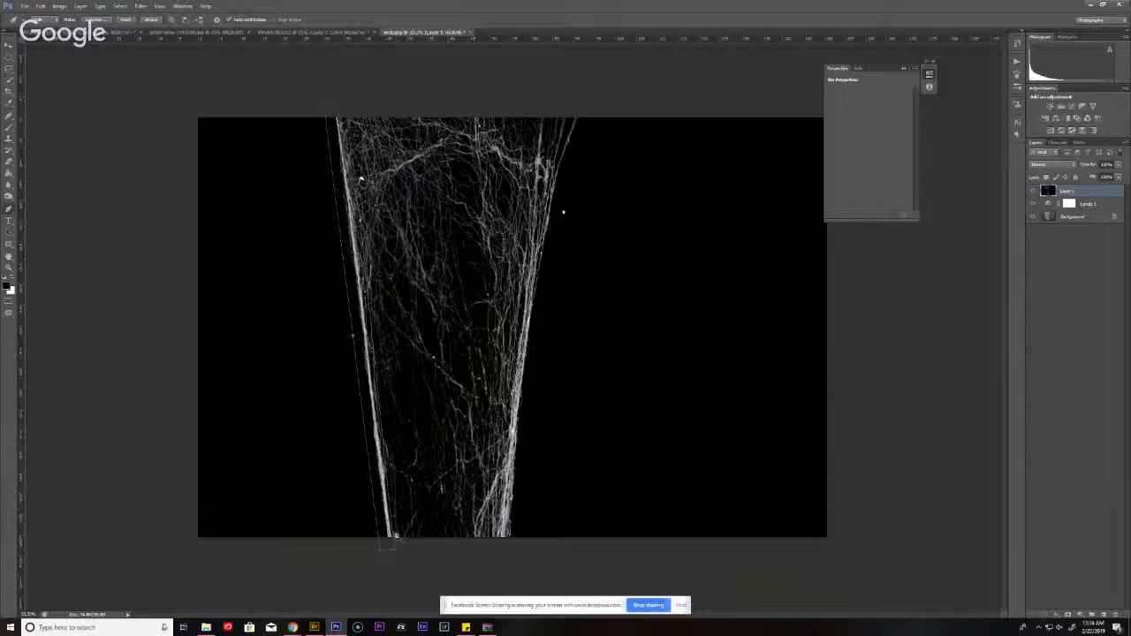
{"action": "right_click", "coordinate": [417, 433]}
{"action": "left_click", "coordinate": [469, 470]}
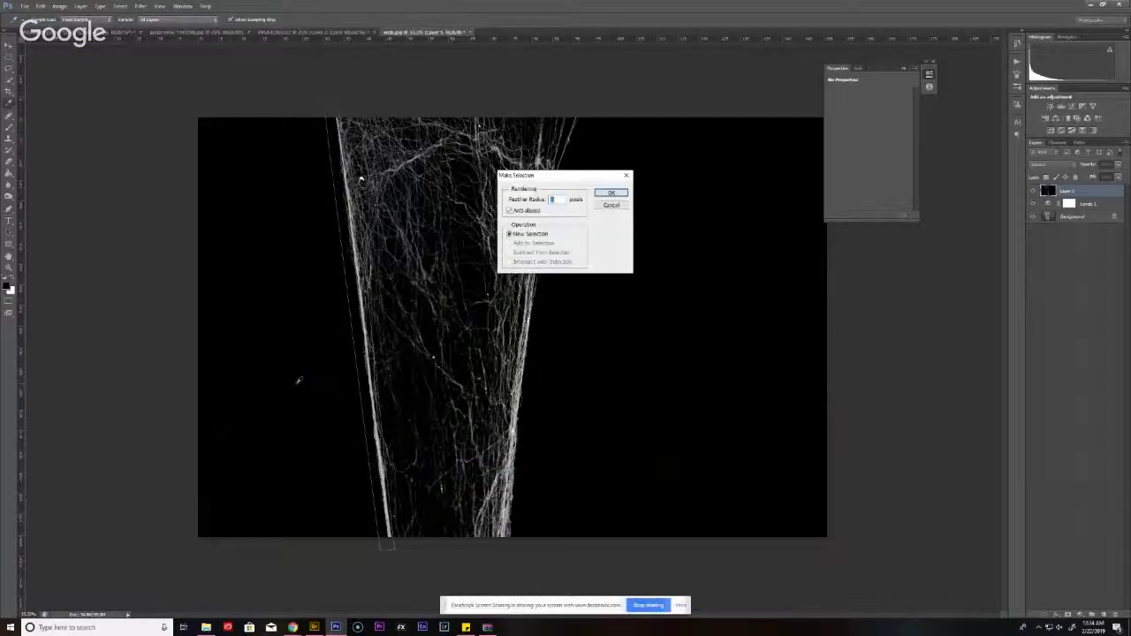
{"action": "key", "text": "Return"}
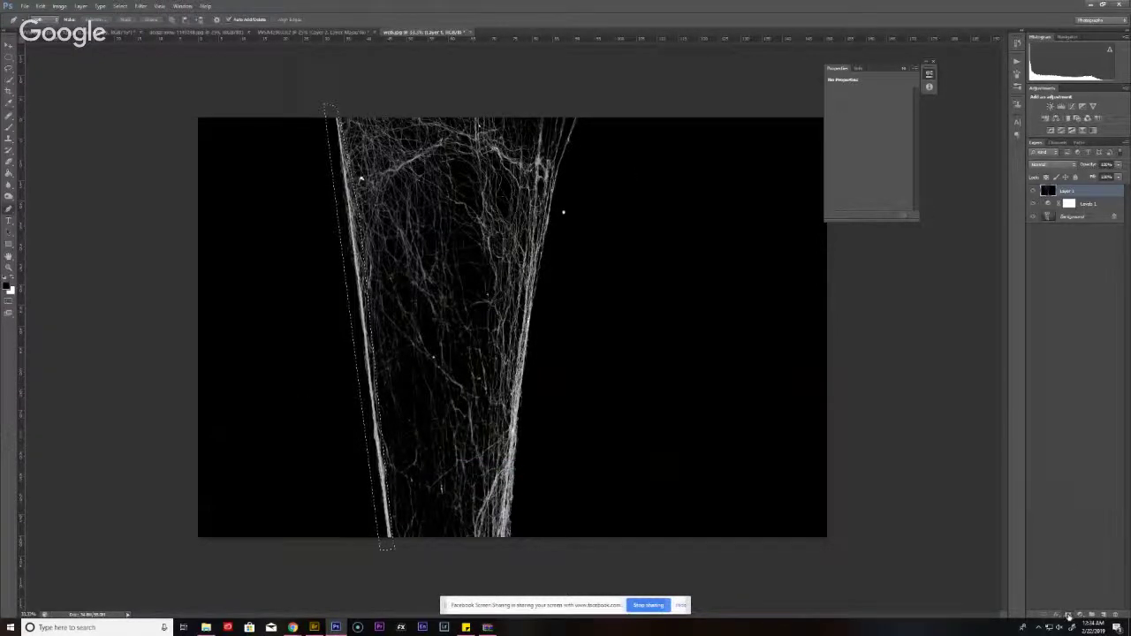
{"action": "left_click", "coordinate": [1068, 616]}
{"action": "left_click", "coordinate": [1036, 217]}
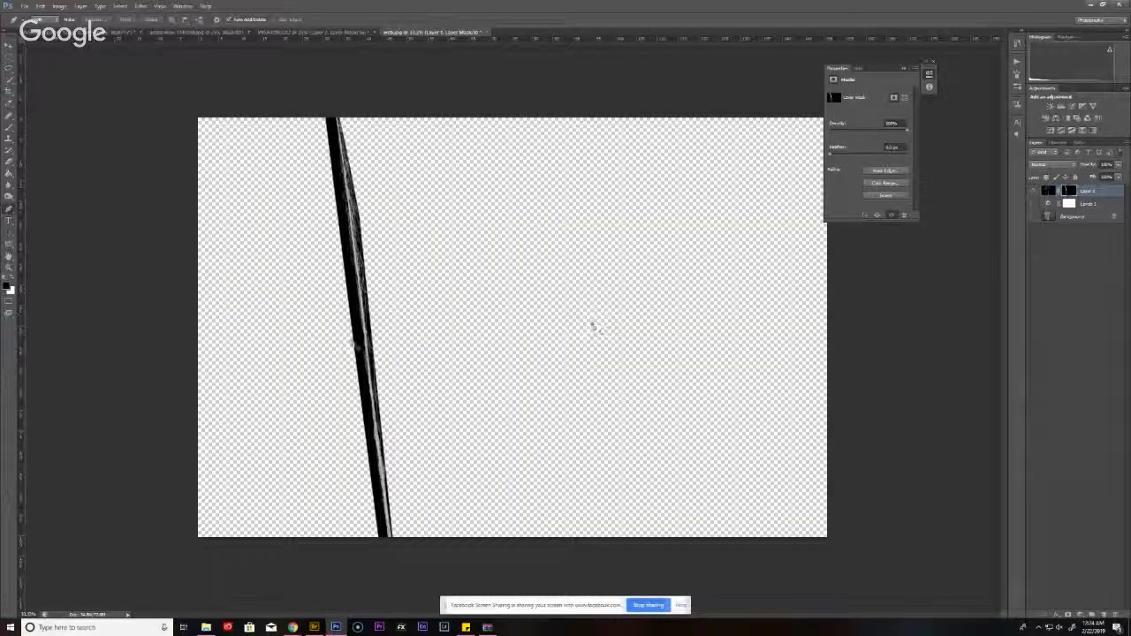
- Bring the masked strand into the Spider-Man document, accepting the colour profile conversion, and set its blend mode to Screen
{"action": "key", "text": "v"}
{"action": "mouse_move", "coordinate": [358, 283]}
{"action": "left_mouse_down"}
{"action": "mouse_move", "coordinate": [367, 232]}
{"action": "mouse_move", "coordinate": [121, 35]}
{"action": "mouse_move", "coordinate": [501, 382]}
{"action": "mouse_move", "coordinate": [549, 321]}
{"action": "left_mouse_up"}
{"action": "left_click", "coordinate": [558, 233]}
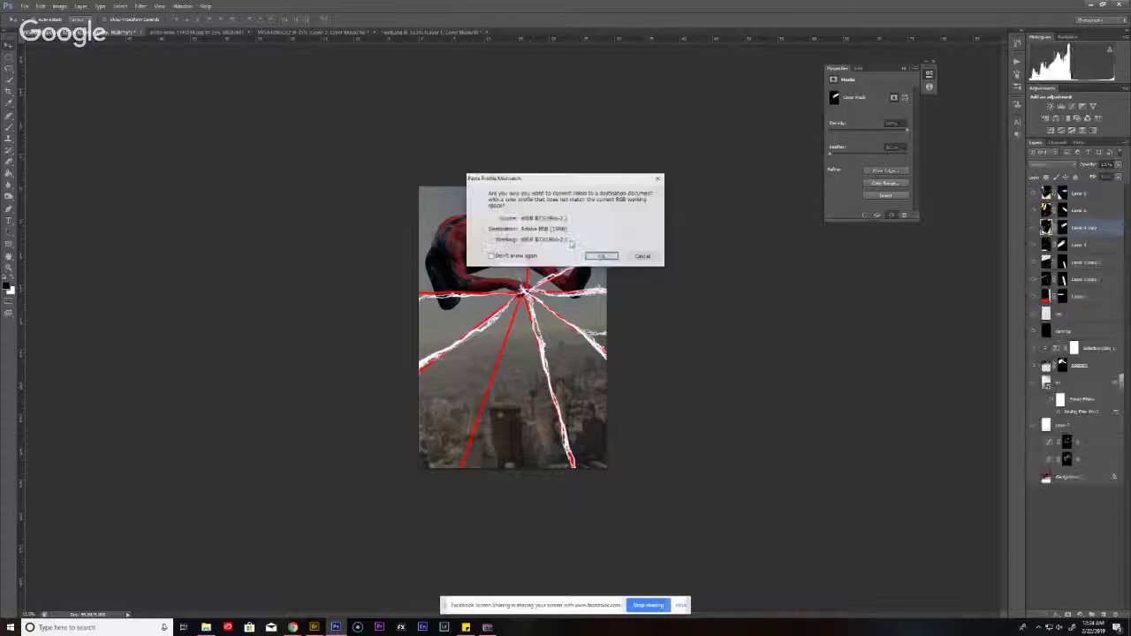
{"action": "left_click", "coordinate": [603, 255]}
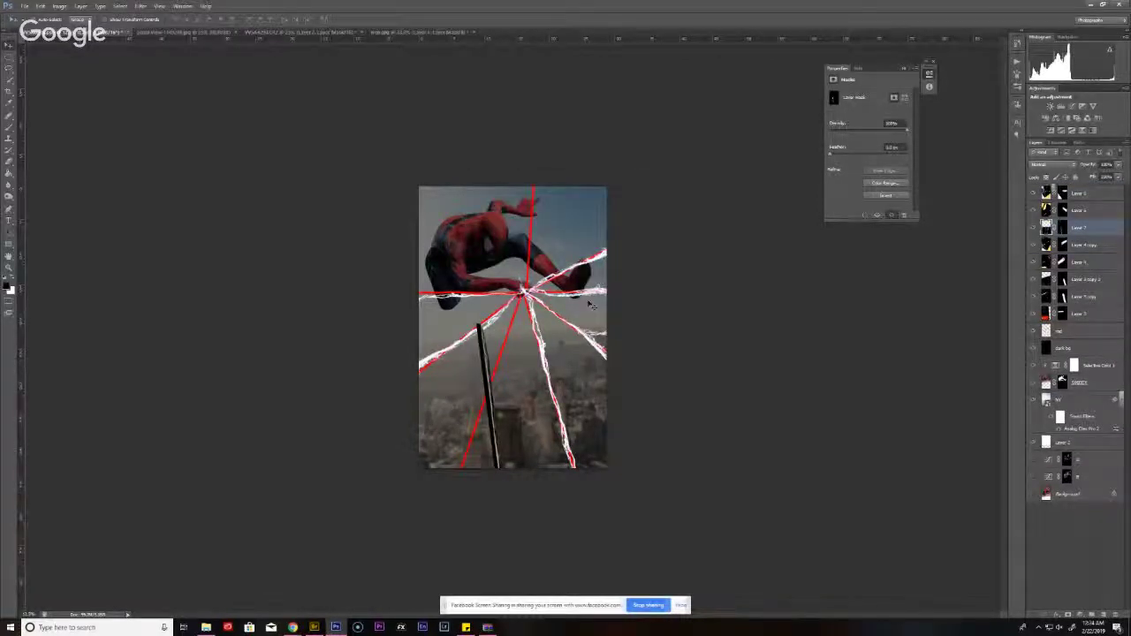
{"action": "left_click", "coordinate": [1052, 164]}
{"action": "left_click", "coordinate": [1041, 244]}
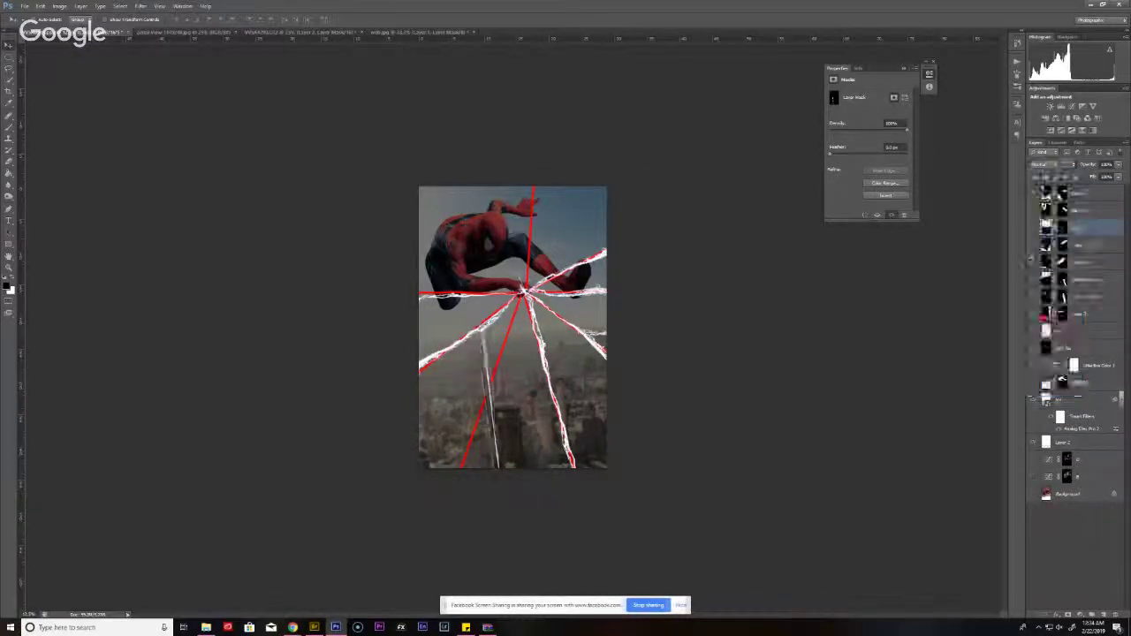
- Free-transform the new strand, rotating it to match the slope of the red guide line running from the hand to the lower left
{"action": "key", "text": "ctrl+t"}
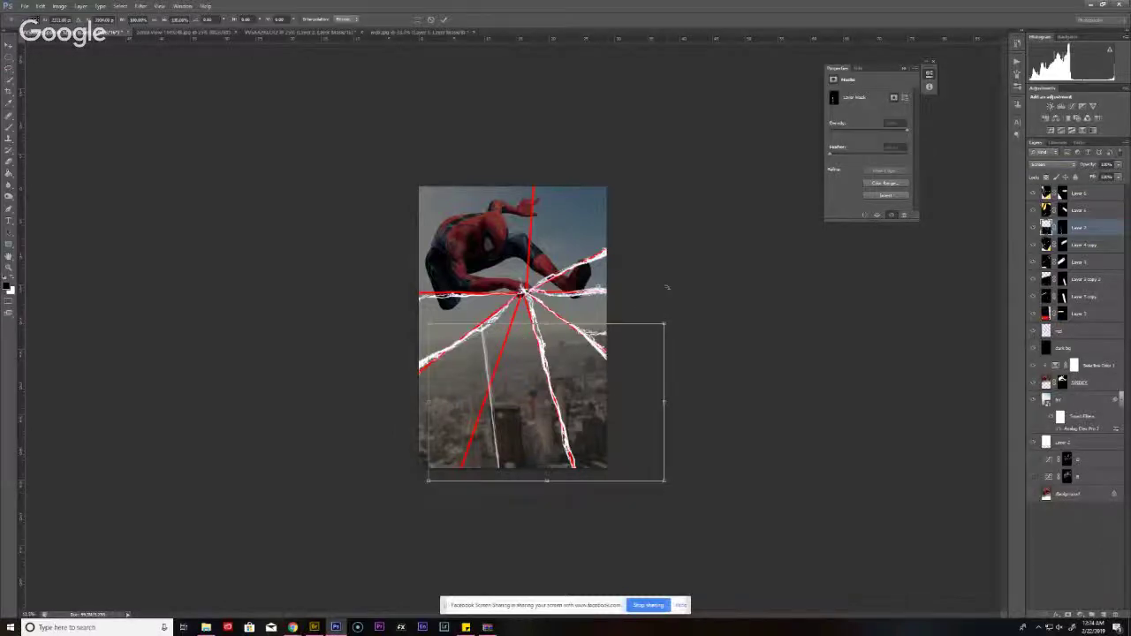
{"action": "left_click_drag", "start_coordinate": [661, 315], "coordinate": [655, 356]}
{"action": "key", "text": "ctrl+plus"}
{"action": "key", "text": "ctrl+plus"}
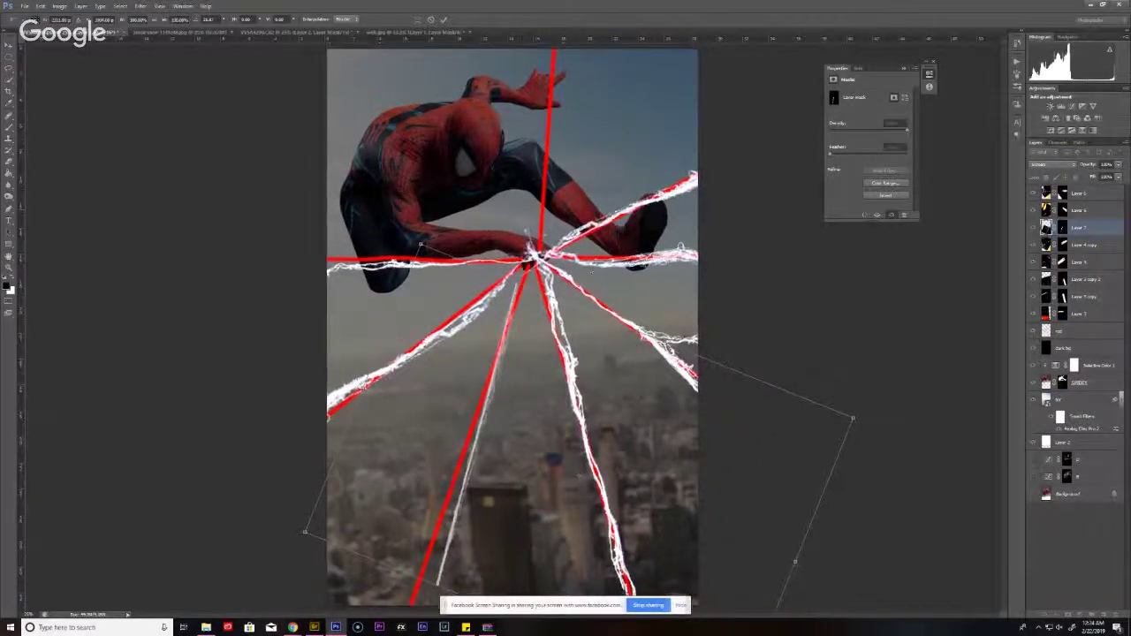
{"action": "key", "text": "ctrl+minus"}
{"action": "key", "text": "ctrl+plus"}
{"action": "key", "text": "ctrl+minus"}
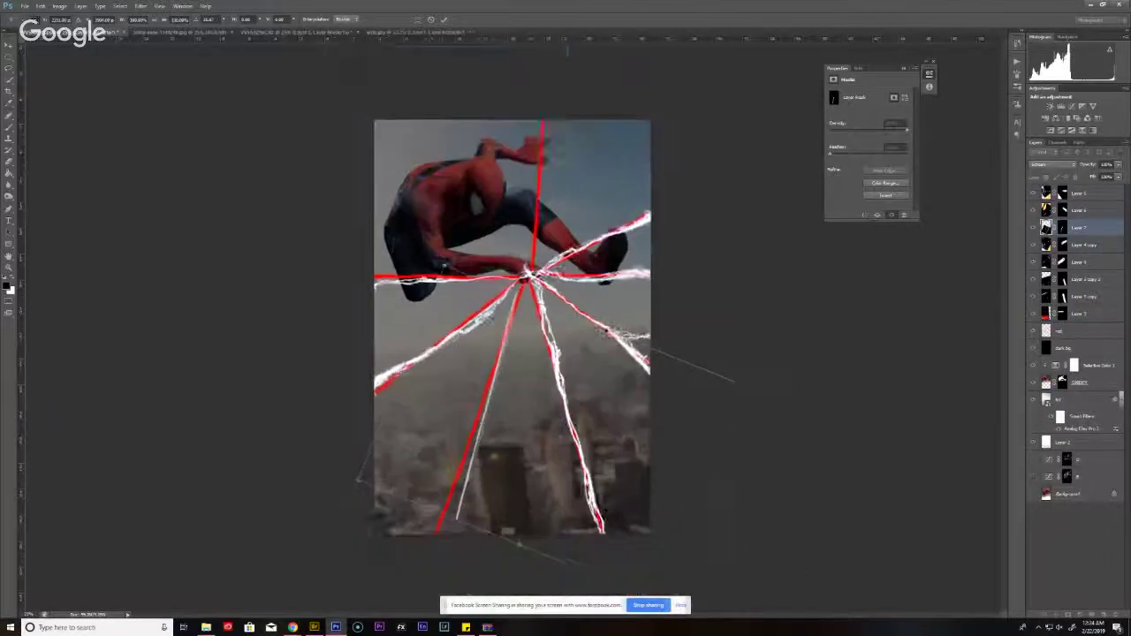
- Enlarge and reposition the strand so it covers the steep lower-left guide line from the hand to the image's bottom edge
{"action": "left_click_drag", "start_coordinate": [743, 387], "coordinate": [681, 391]}
{"action": "key", "text": "shift+Down"}
{"action": "key", "text": "shift+Down"}
{"action": "key", "text": "shift+Down"}
{"action": "left_click_drag", "start_coordinate": [776, 404], "coordinate": [719, 444]}
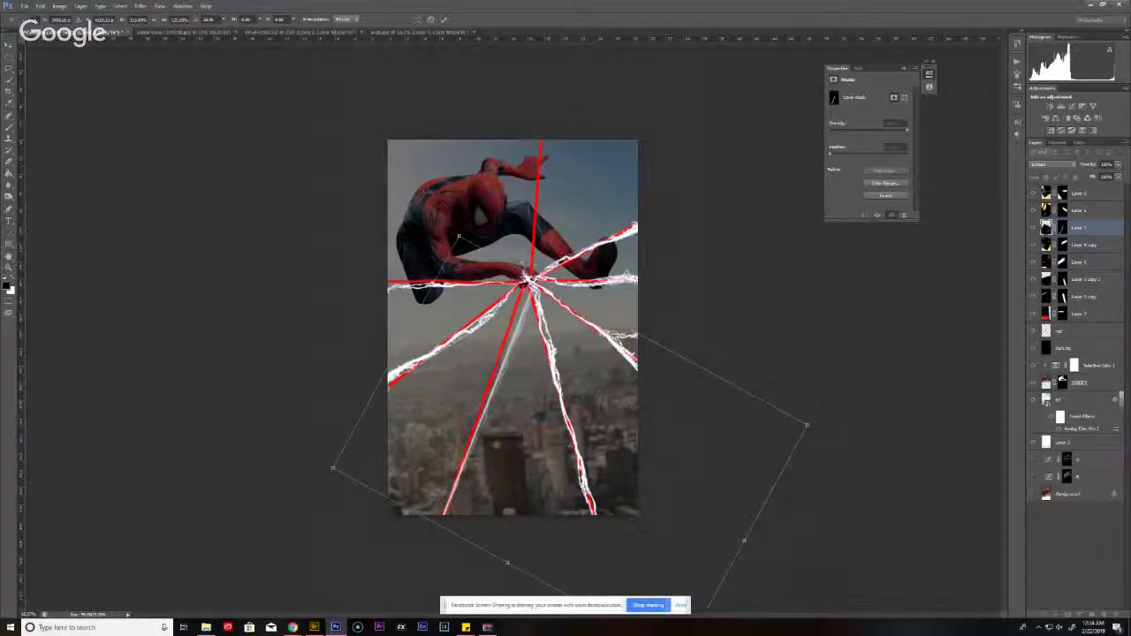
{"action": "left_click_drag", "start_coordinate": [817, 378], "coordinate": [663, 380]}
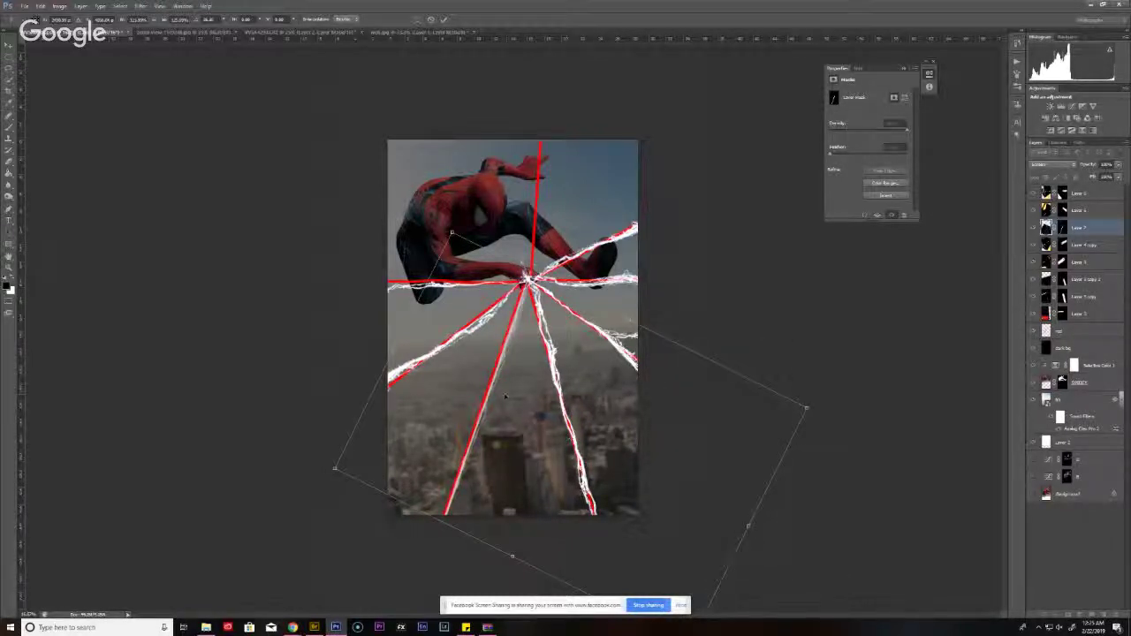
{"action": "left_click_drag", "start_coordinate": [491, 383], "coordinate": [489, 386]}
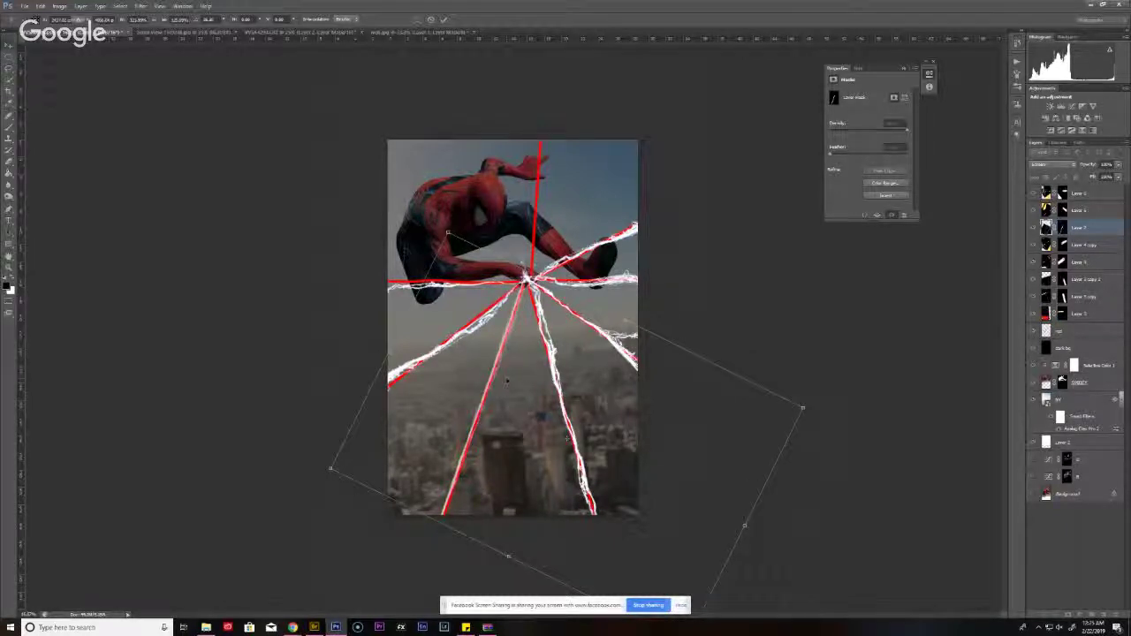
{"action": "key", "text": "Return"}
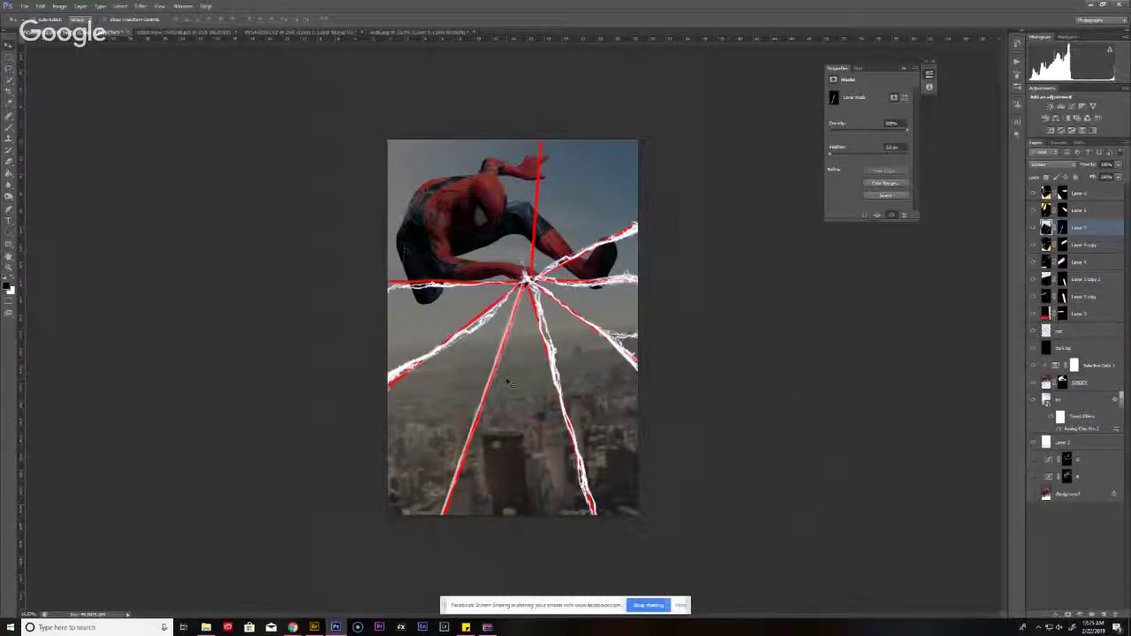
- Duplicate the strand in place to thicken it, and fit another copy along the vertical guide line above the hand
{"action": "key", "text": "ctrl+j"}
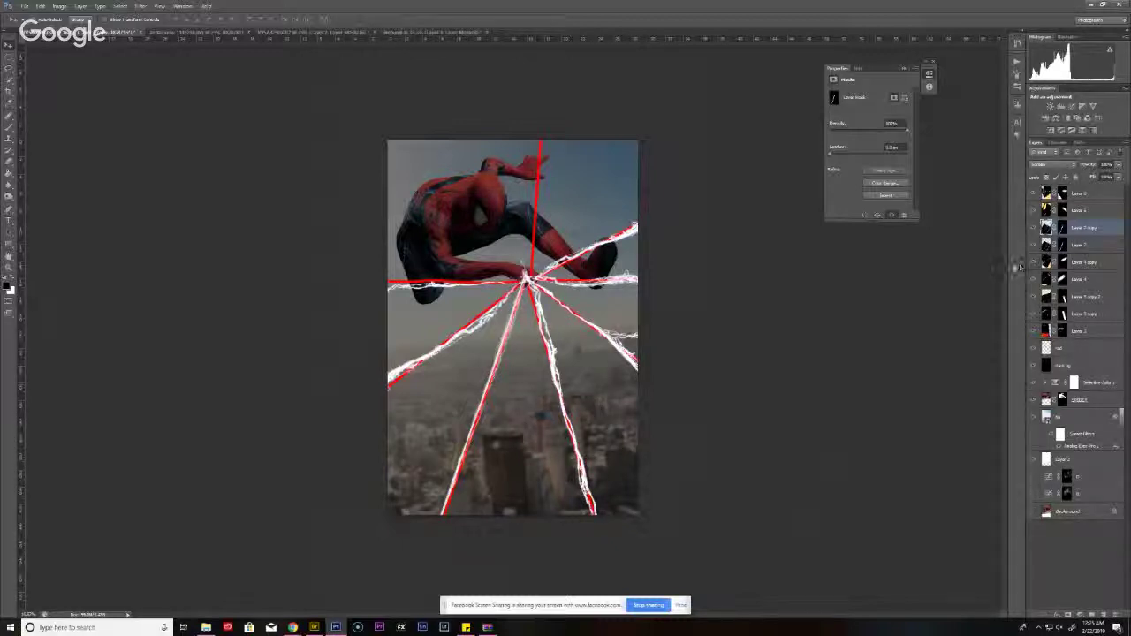
{"action": "key", "text": "ctrl+j"}
{"action": "left_click_drag", "start_coordinate": [500, 382], "coordinate": [573, 111]}
{"action": "key", "text": "ctrl+t"}
{"action": "left_click_drag", "start_coordinate": [733, 428], "coordinate": [771, 403]}
{"action": "left_click_drag", "start_coordinate": [649, 188], "coordinate": [638, 327]}
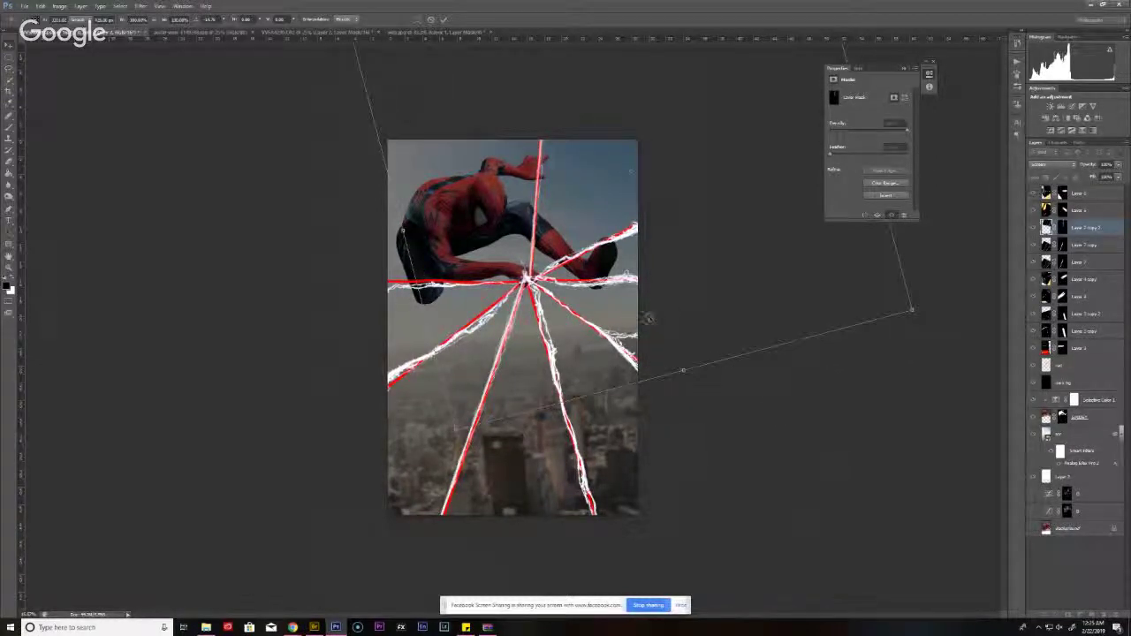
{"action": "key", "text": "Return"}
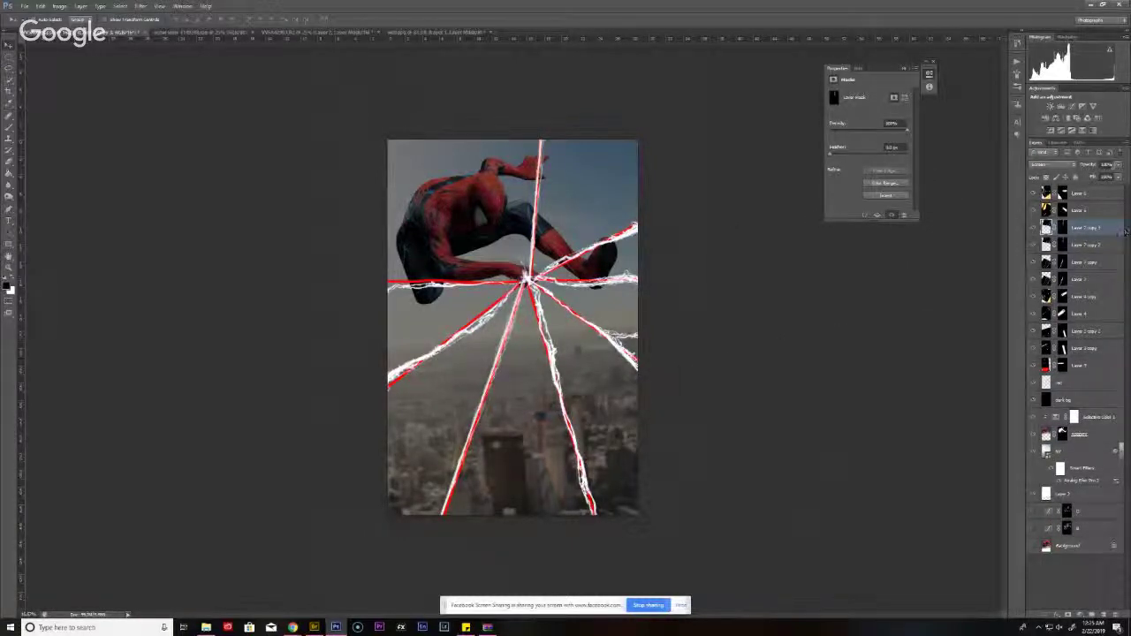
- Set the vertical strand copy's opacity to 60% and fit another duplicate along the left horizontal guide line, placing it at the layer stack's top
{"action": "type", "text": "60"}
{"action": "key", "text": "ctrl+j"}
{"action": "key", "text": "ctrl+t"}
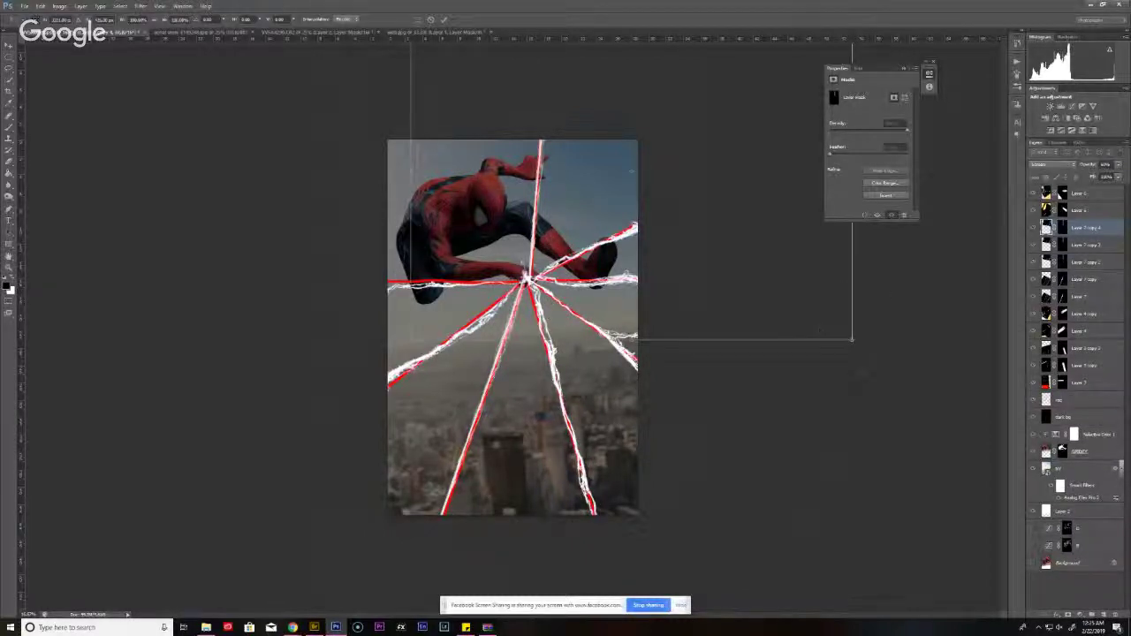
{"action": "left_click_drag", "start_coordinate": [691, 402], "coordinate": [654, 468]}
{"action": "left_click_drag", "start_coordinate": [510, 422], "coordinate": [505, 391]}
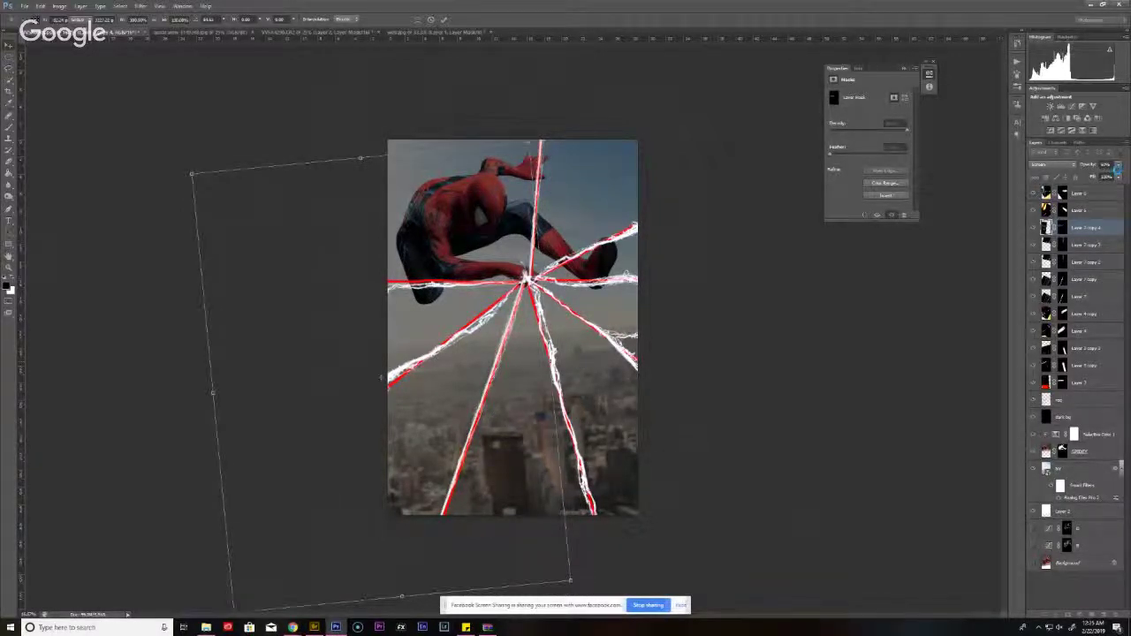
{"action": "key", "text": "Return"}
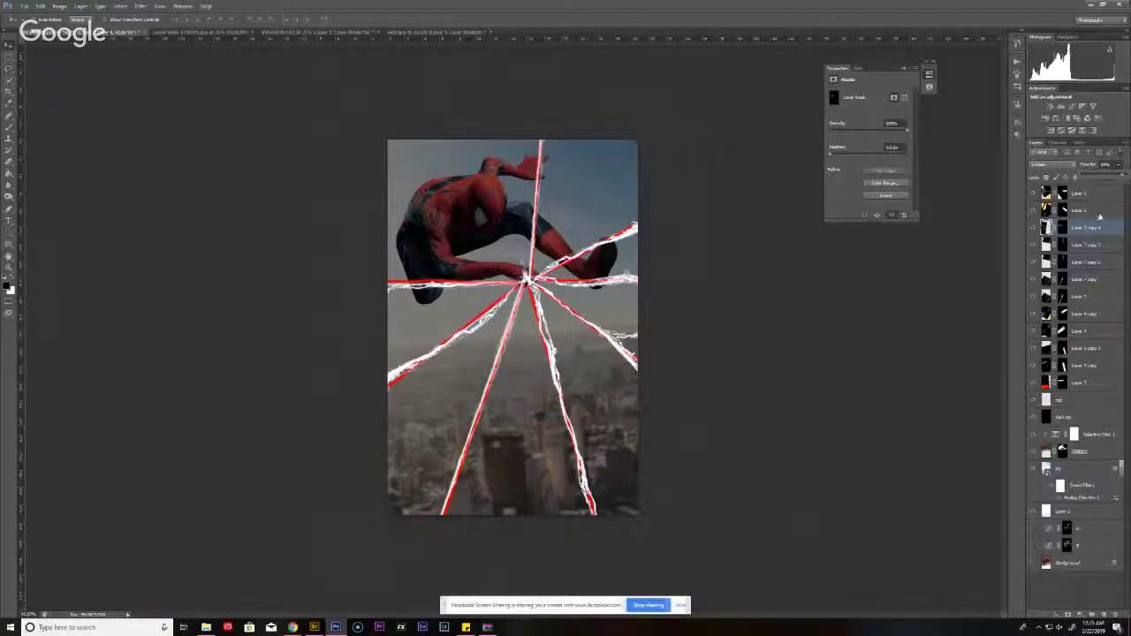
{"action": "left_click_drag", "start_coordinate": [1094, 228], "coordinate": [1080, 187]}
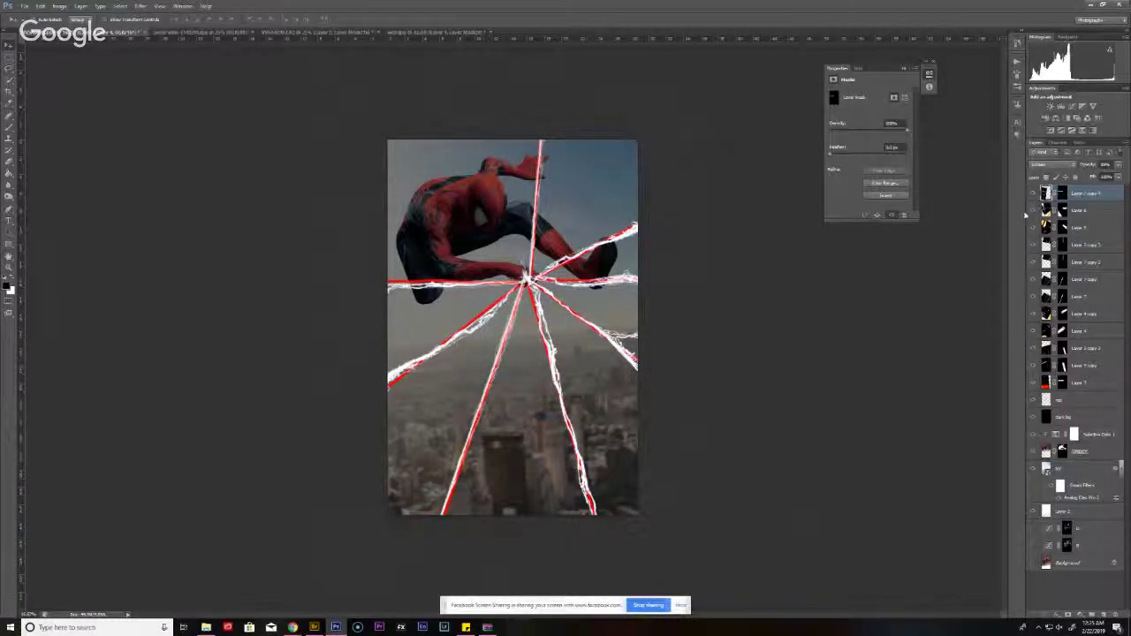
- Duplicate the horizontal strand and rotate the copy into a diagonal sloping down toward the lower right of the image
{"action": "key", "text": "ctrl+j"}
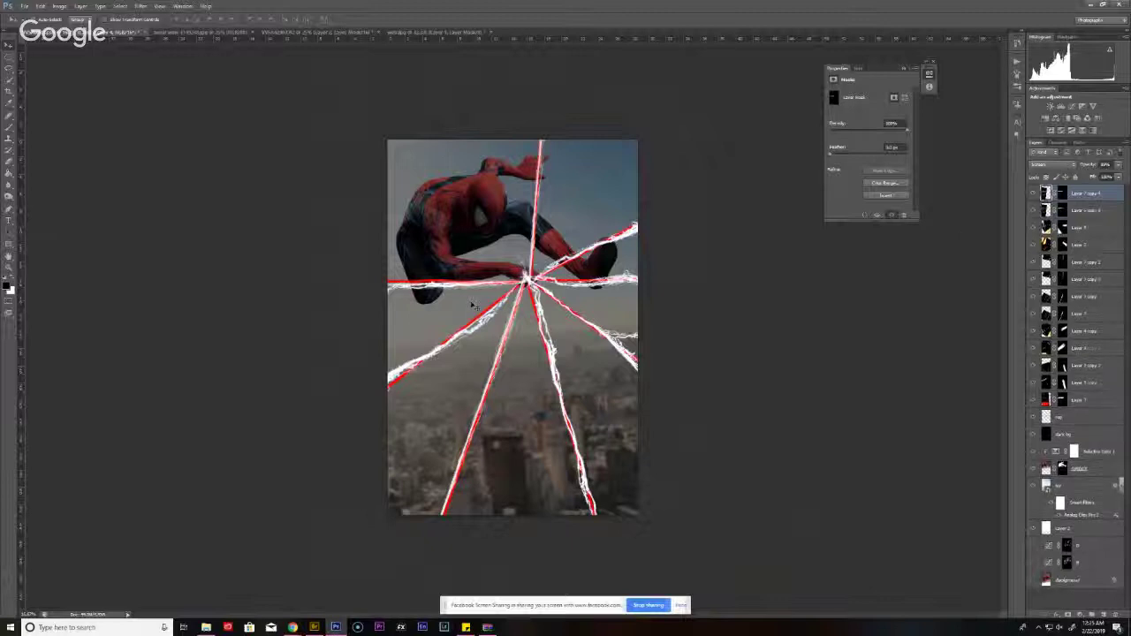
{"action": "left_click_drag", "start_coordinate": [472, 306], "coordinate": [478, 409]}
{"action": "key", "text": "ctrl+t"}
{"action": "left_click_drag", "start_coordinate": [558, 400], "coordinate": [174, 351]}
{"action": "left_click_drag", "start_coordinate": [291, 481], "coordinate": [623, 436]}
{"action": "left_click_drag", "start_coordinate": [904, 353], "coordinate": [853, 284]}
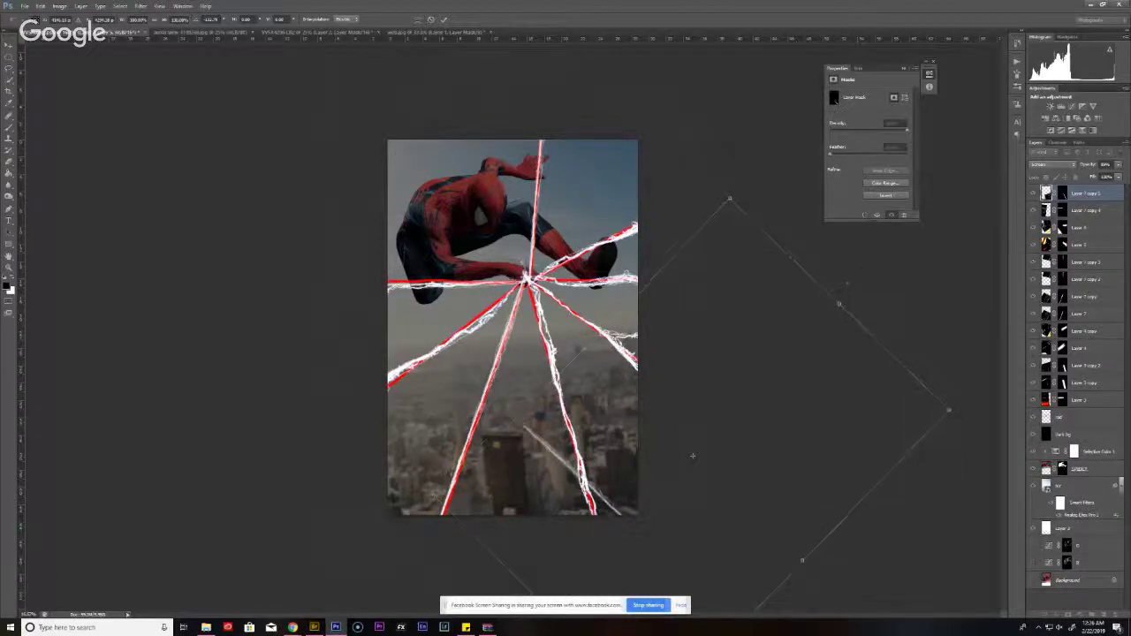
- Align the diagonal strand copy with the guide line running from the hand to the image's right edge, adjusting its angle
{"action": "left_click_drag", "start_coordinate": [624, 407], "coordinate": [632, 264]}
{"action": "left_click_drag", "start_coordinate": [830, 415], "coordinate": [842, 395]}
{"action": "left_click_drag", "start_coordinate": [709, 375], "coordinate": [708, 347]}
{"action": "left_click_drag", "start_coordinate": [853, 381], "coordinate": [845, 391]}
{"action": "left_click_drag", "start_coordinate": [723, 351], "coordinate": [722, 363]}
{"action": "left_click_drag", "start_coordinate": [723, 362], "coordinate": [728, 368]}
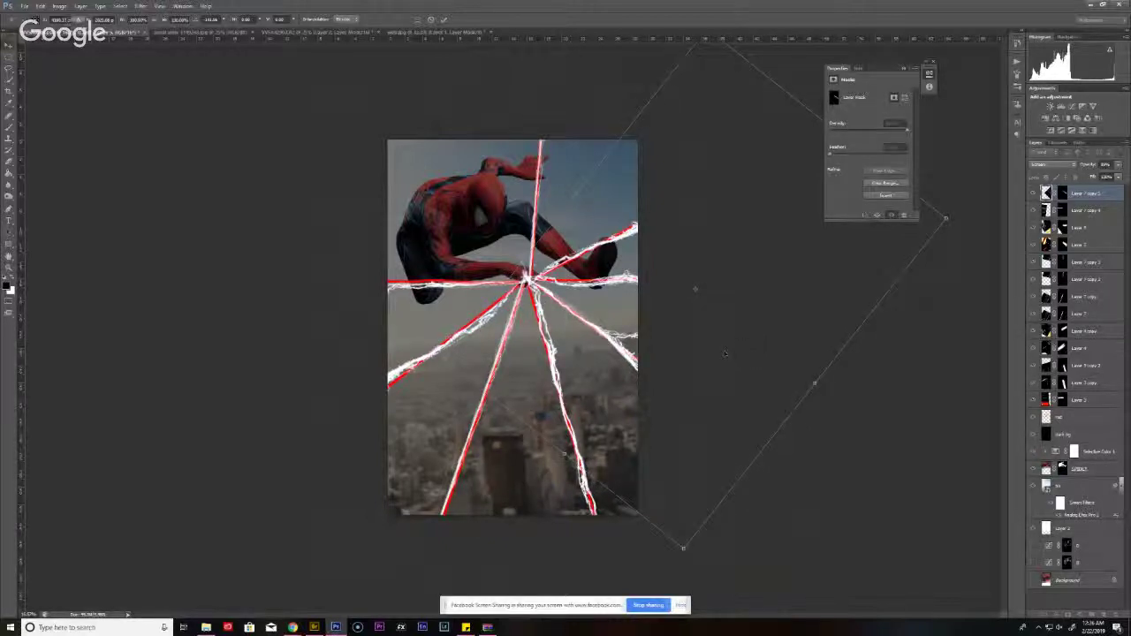
{"action": "key", "text": "Return"}
- Switch to Chrome to check the Facebook live page and the McFarlane Spider-Man reference on Pinterest, and return to Photoshop
{"action": "left_click", "coordinate": [293, 627]}
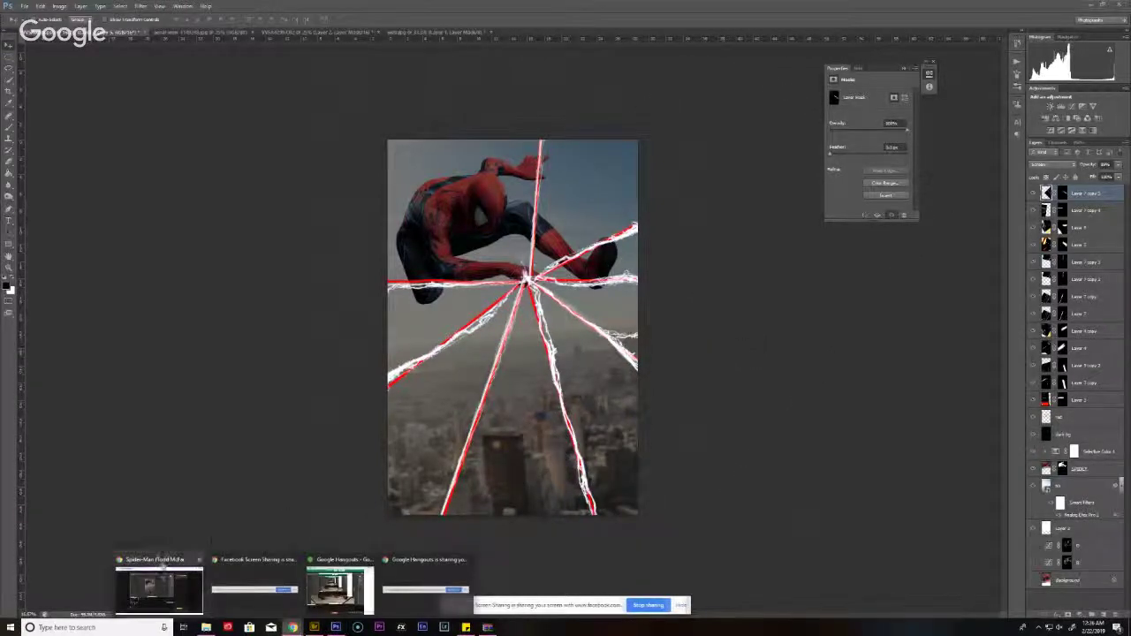
{"action": "left_click", "coordinate": [162, 566]}
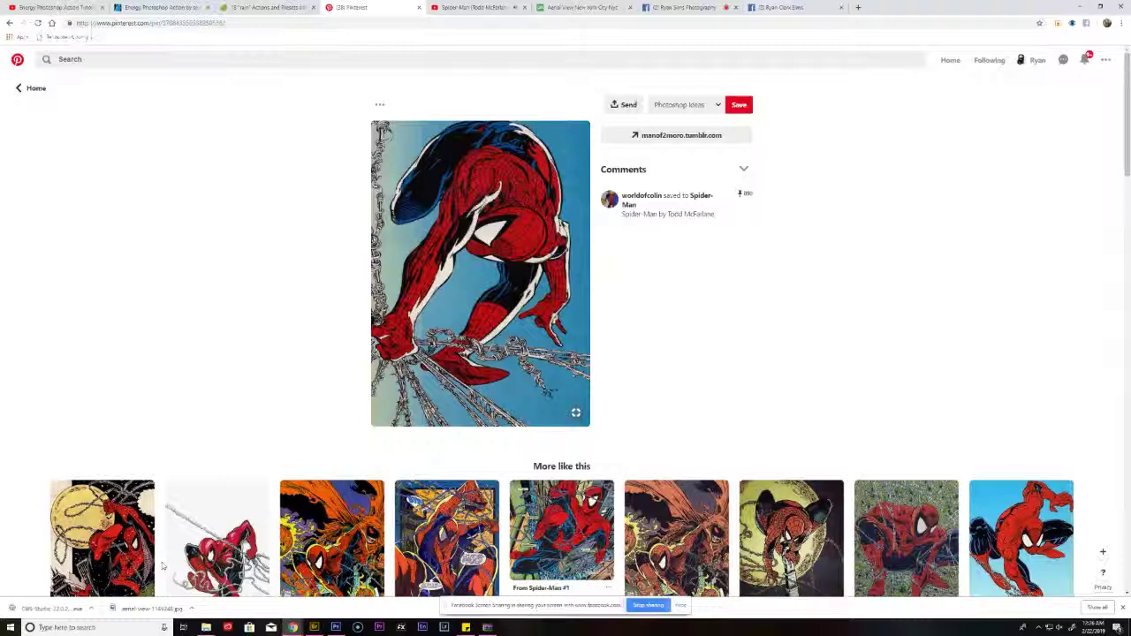
{"action": "key", "text": "ctrl+7"}
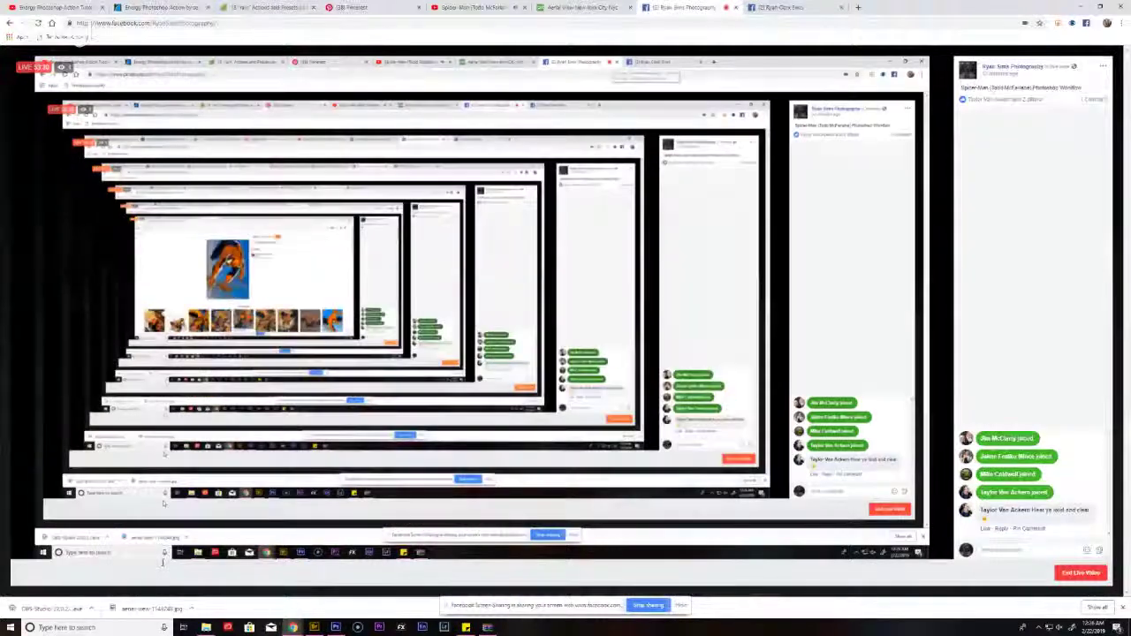
{"action": "key", "text": "ctrl+4"}
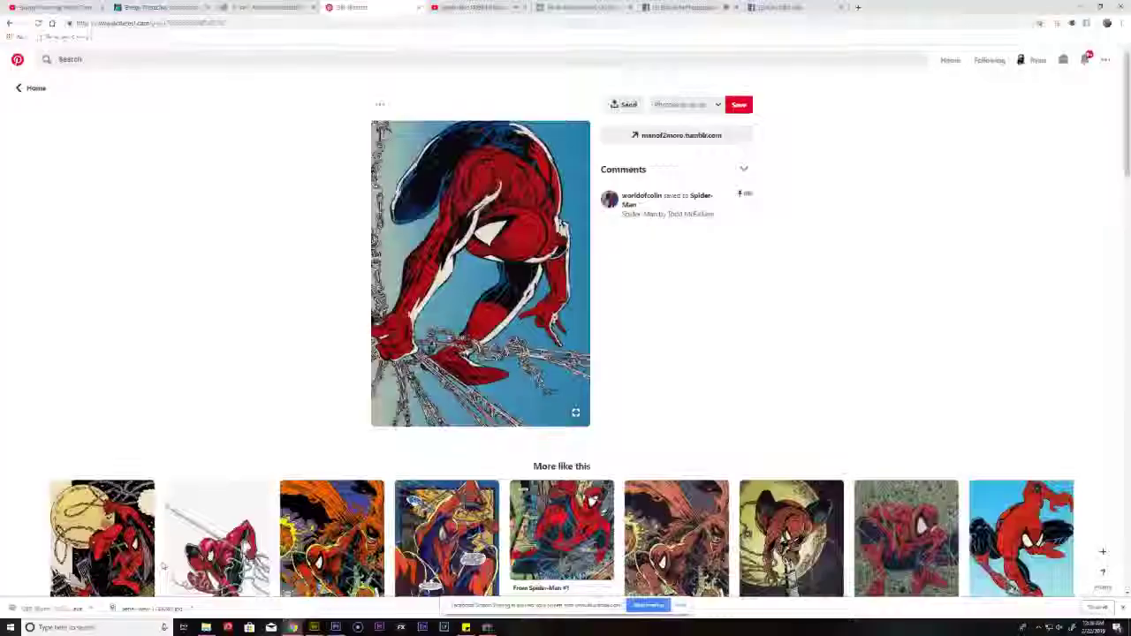
{"action": "left_click", "coordinate": [1080, 6]}
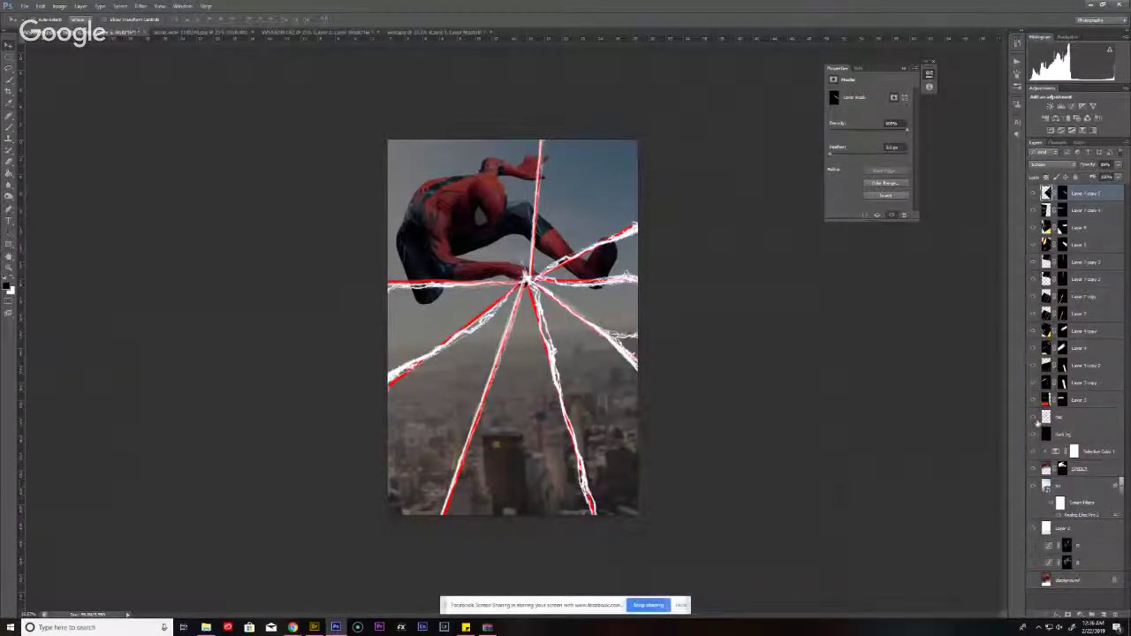
- Hide the red guide lines, then duplicate the lower-right diagonal strand and rotate the copy along the lower-left diagonal
{"action": "left_click", "coordinate": [1034, 419]}
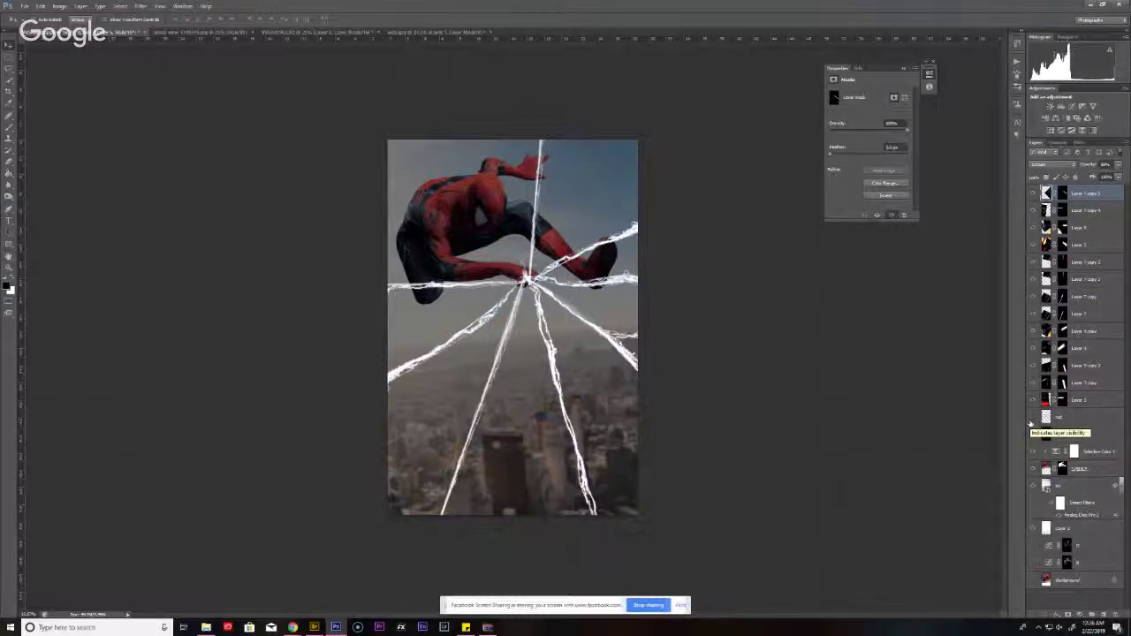
{"action": "left_click", "coordinate": [1034, 194]}
{"action": "left_click", "coordinate": [1034, 195]}
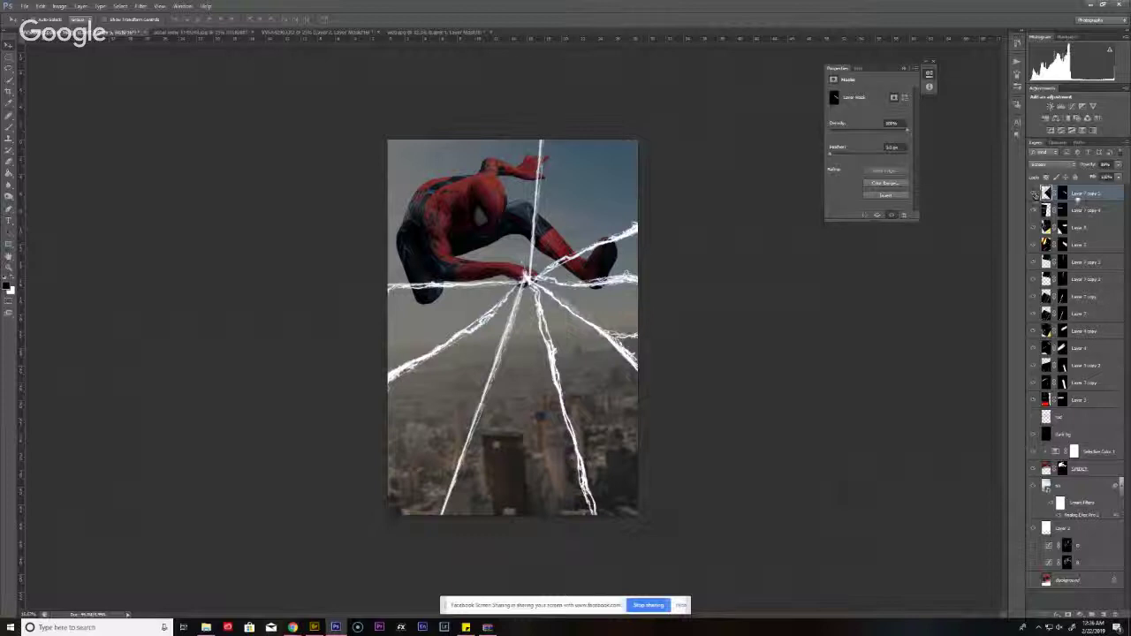
{"action": "key", "text": "ctrl+j"}
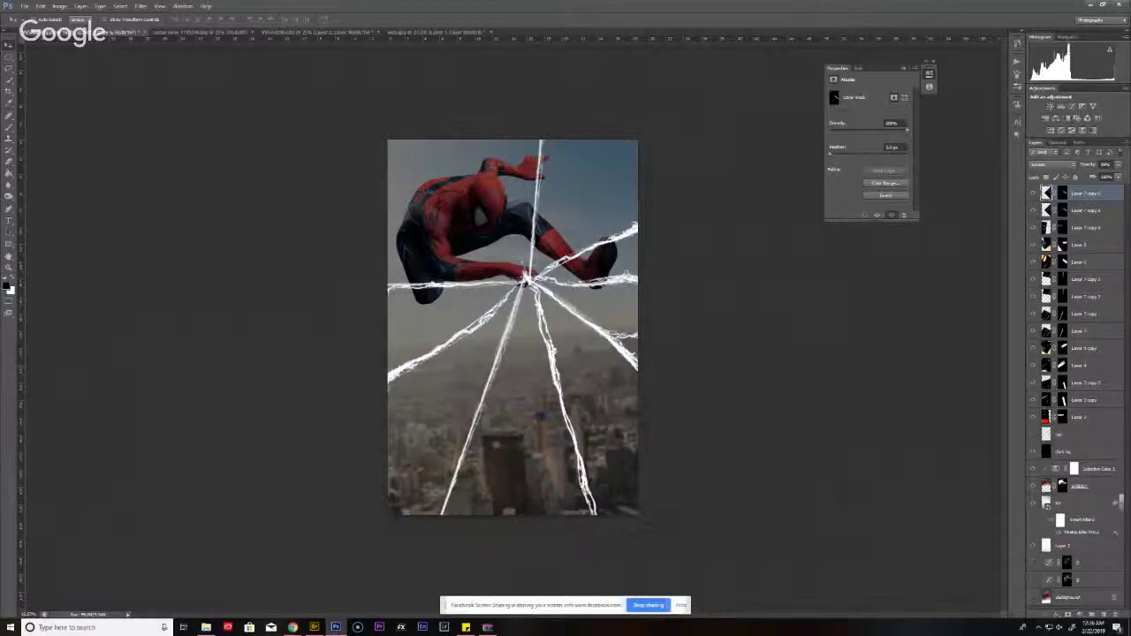
{"action": "key", "text": "ctrl+t"}
{"action": "left_click_drag", "start_coordinate": [944, 376], "coordinate": [685, 484]}
{"action": "left_click_drag", "start_coordinate": [727, 347], "coordinate": [527, 434]}
{"action": "left_click_drag", "start_coordinate": [771, 331], "coordinate": [675, 392]}
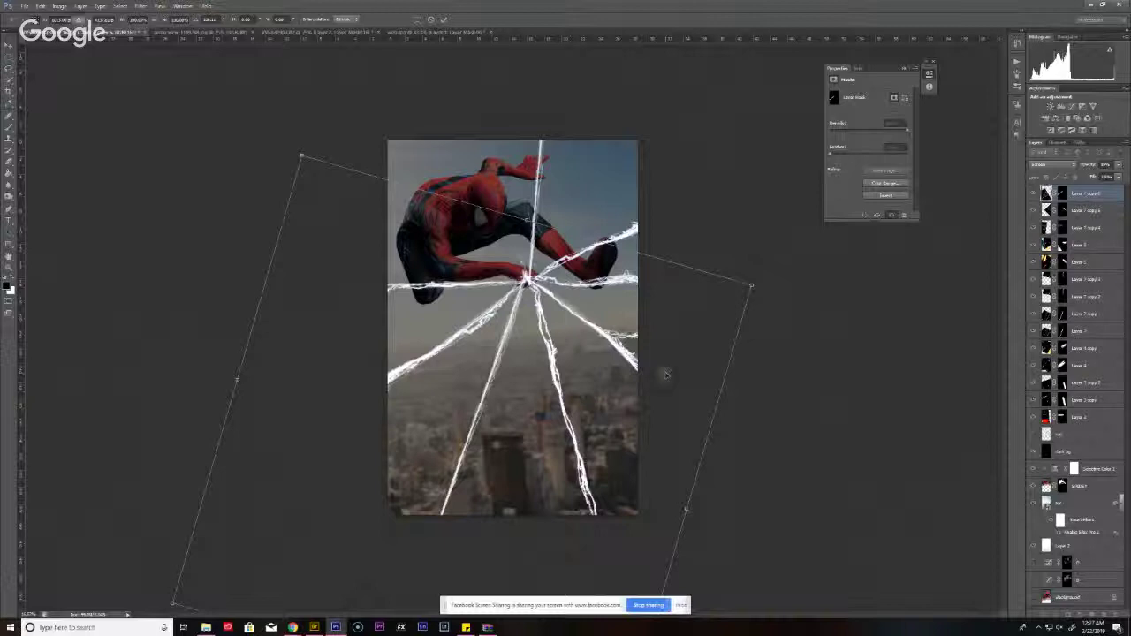
- Switch to the stock web document and delete the mask from its web layer
{"action": "left_click", "coordinate": [461, 33]}
{"action": "right_click", "coordinate": [1068, 192]}
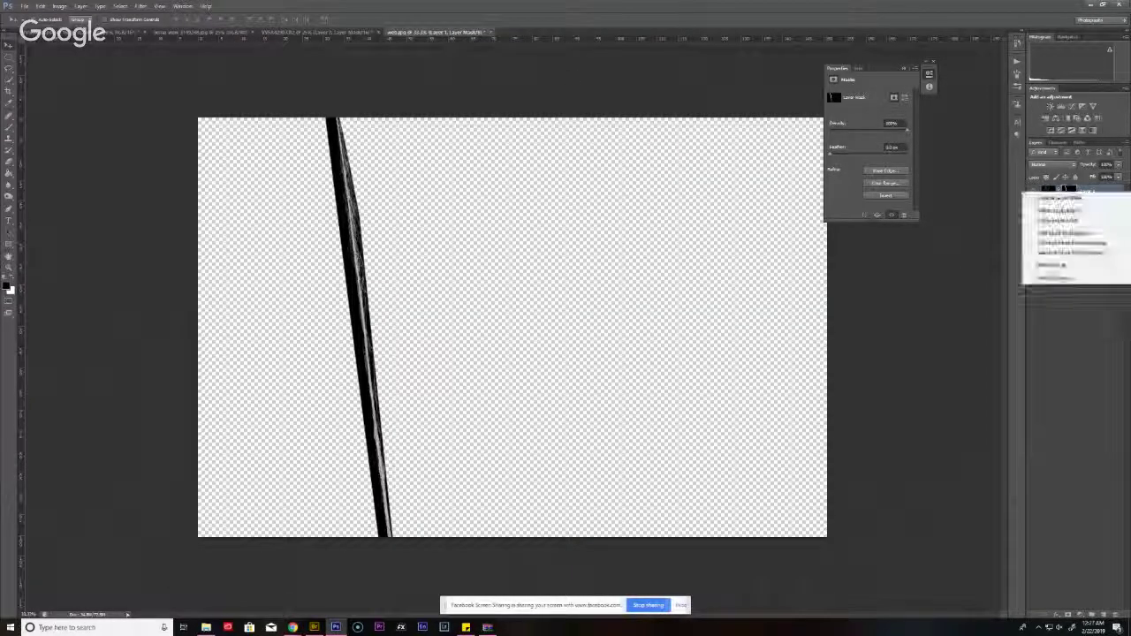
{"action": "left_click", "coordinate": [1057, 210]}
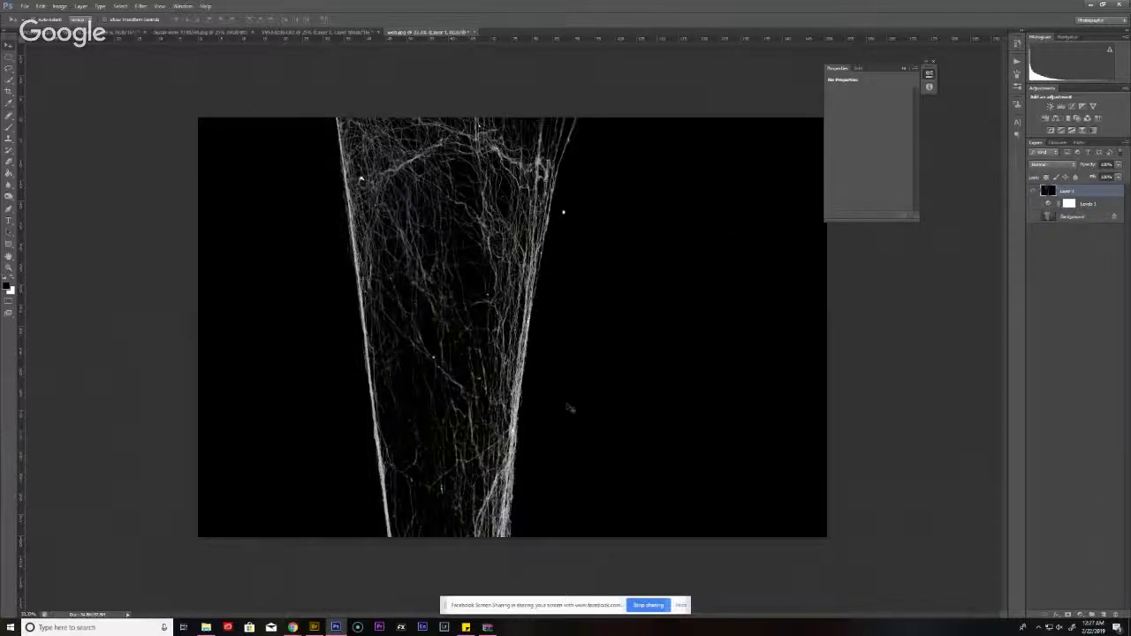
- Trace the stock web's right edge strand with the Pen tool, convert the path to a selection and mask the layer with it
{"action": "key", "text": "p"}
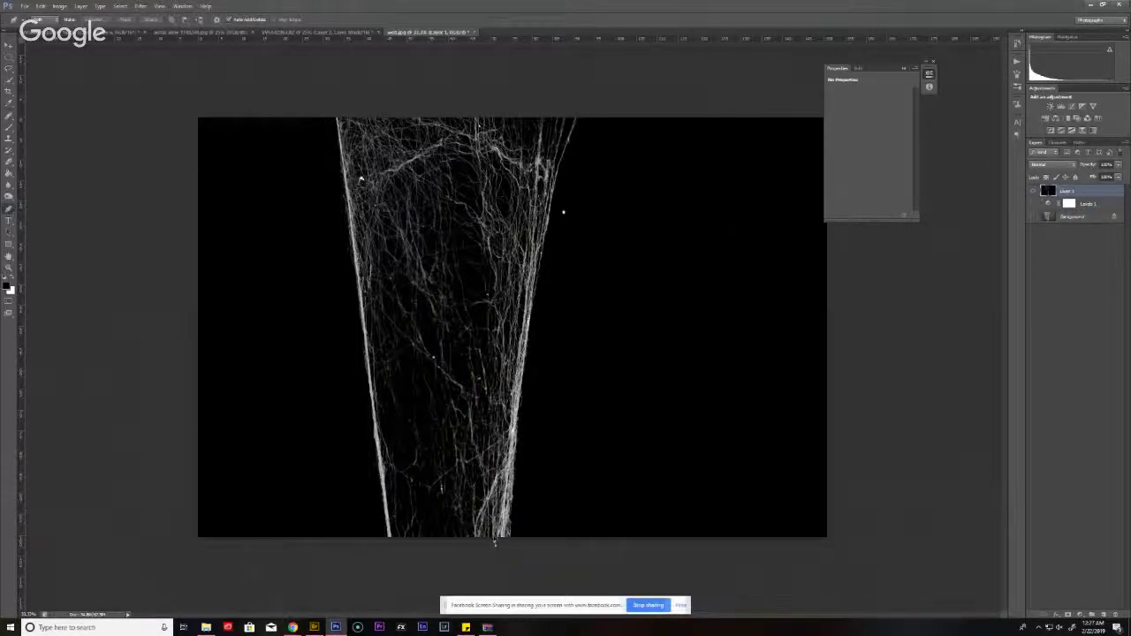
{"action": "left_click", "coordinate": [489, 540]}
{"action": "left_click", "coordinate": [480, 540]}
{"action": "left_click", "coordinate": [498, 488]}
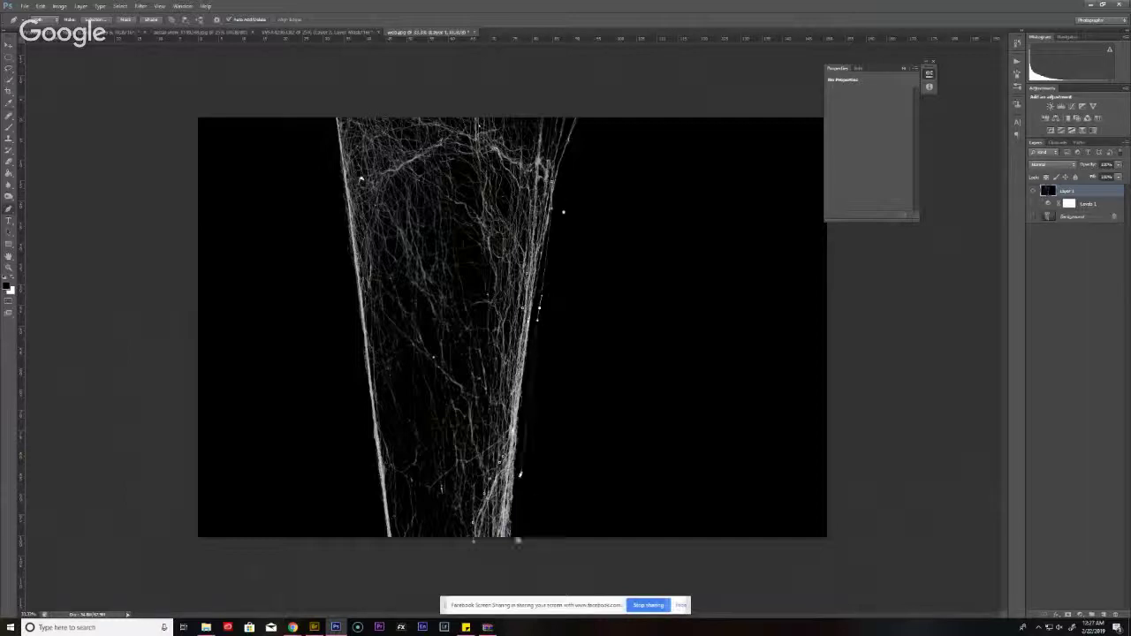
{"action": "left_click_drag", "start_coordinate": [517, 540], "coordinate": [488, 555]}
{"action": "right_click", "coordinate": [595, 433]}
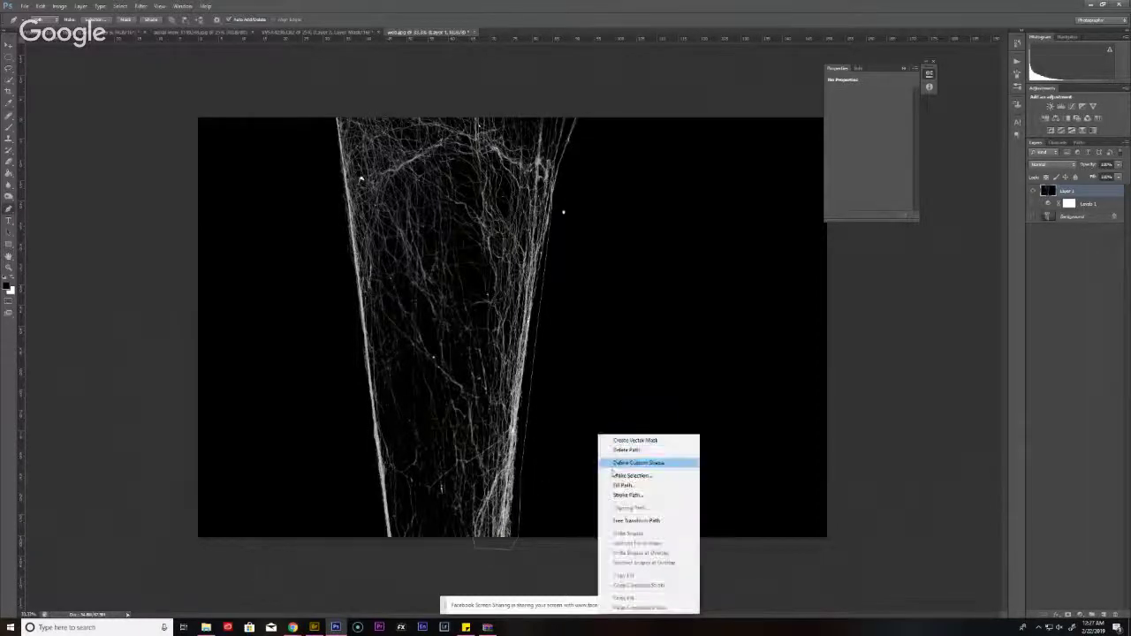
{"action": "left_click", "coordinate": [636, 474]}
{"action": "key", "text": "Return"}
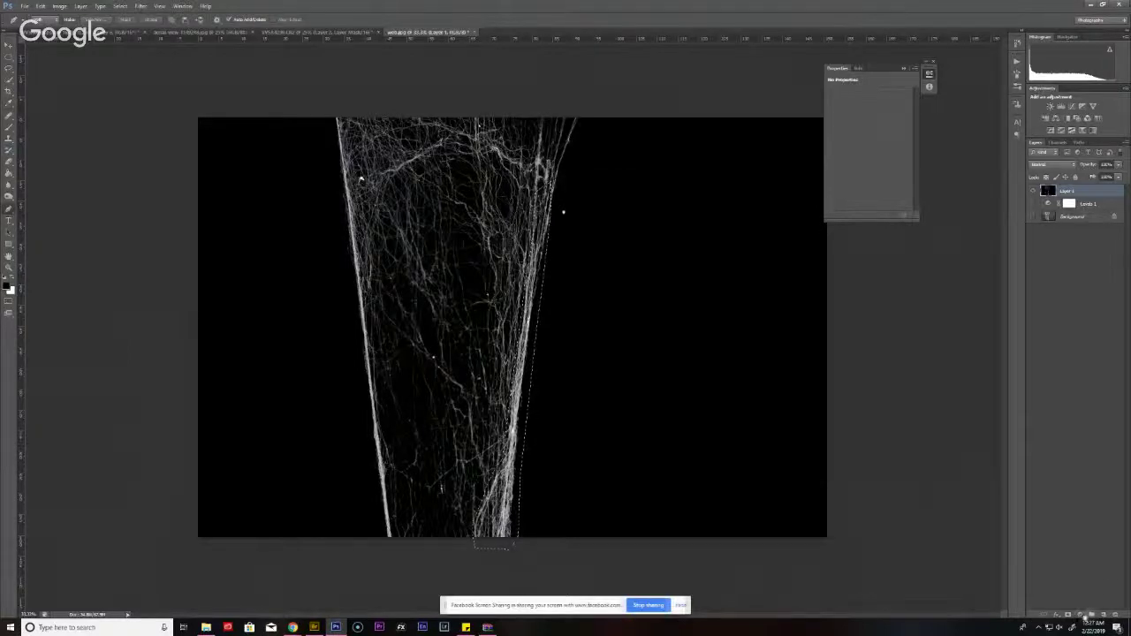
{"action": "left_click", "coordinate": [1069, 614]}
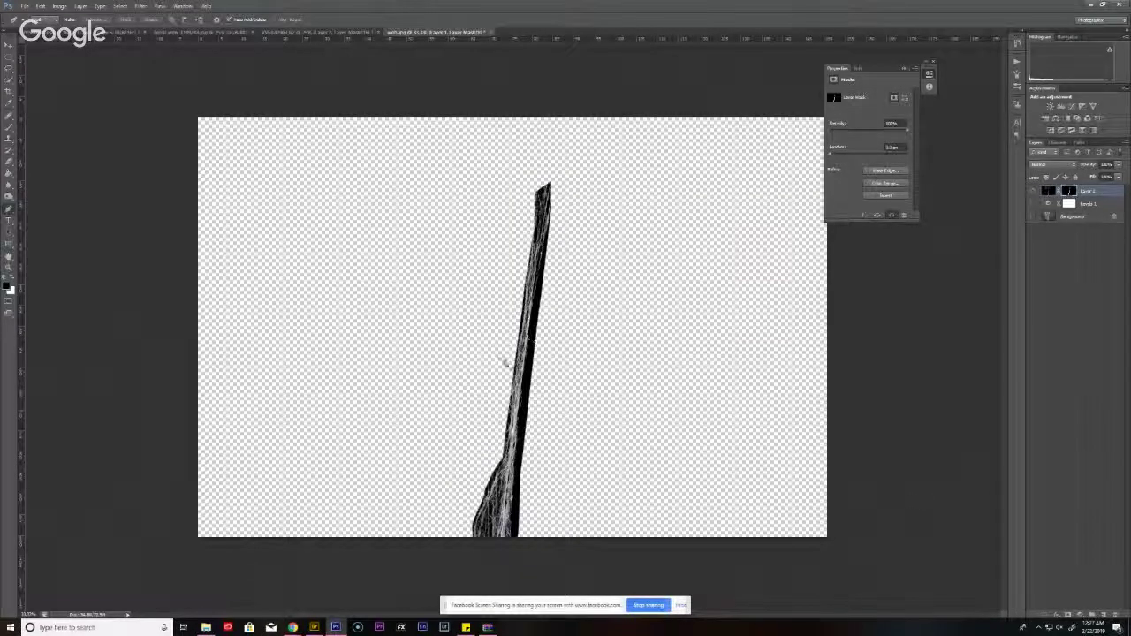
- Set the masked strand's blend mode to Screen and bring it into the Spider-Man document, accepting the depth conversion
{"action": "left_click", "coordinate": [1051, 164]}
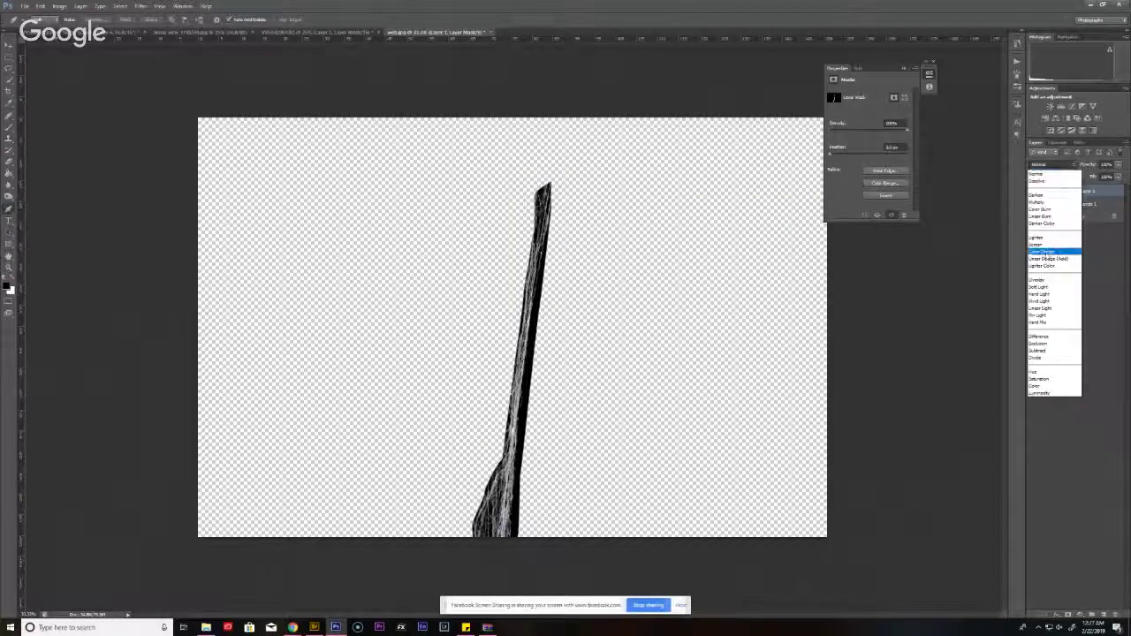
{"action": "left_click", "coordinate": [1051, 251]}
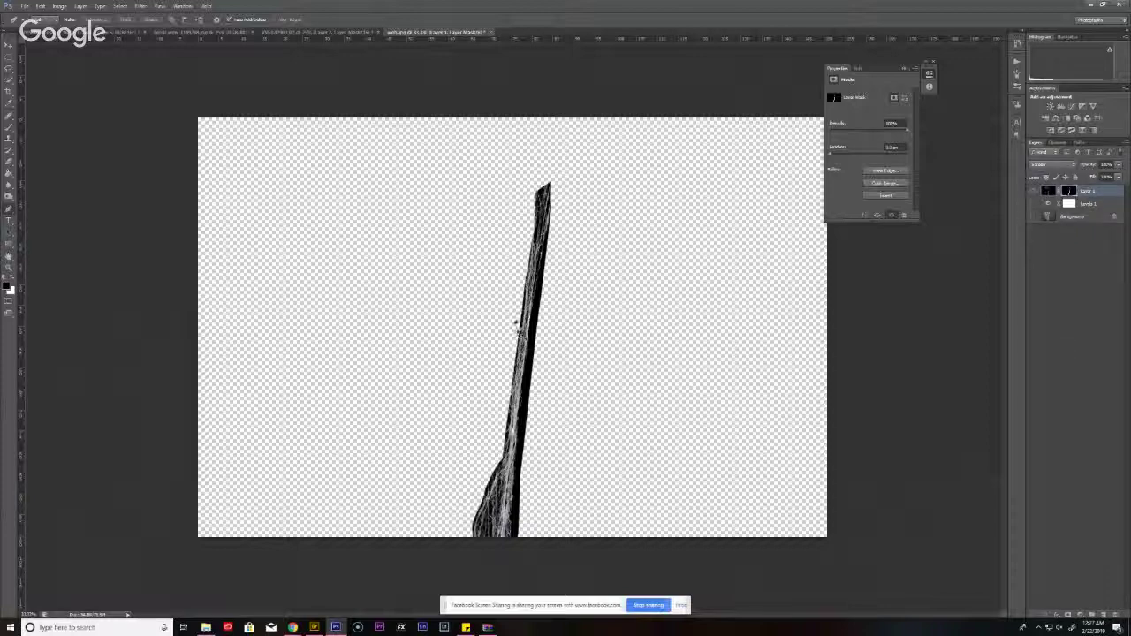
{"action": "key", "text": "v"}
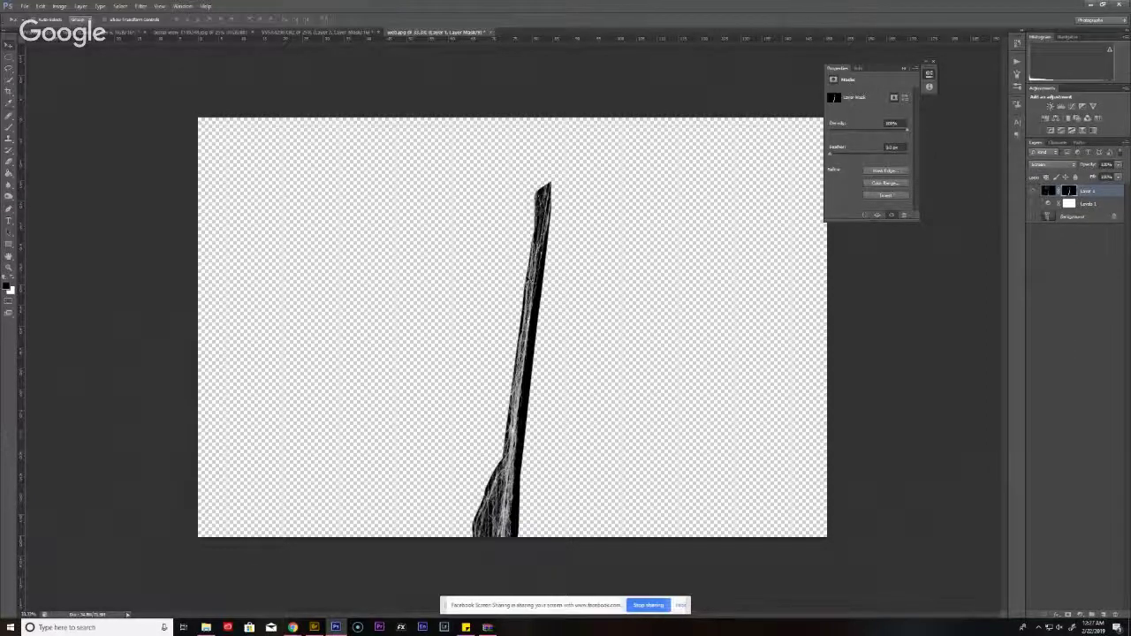
{"action": "mouse_move", "coordinate": [511, 263]}
{"action": "left_mouse_down"}
{"action": "mouse_move", "coordinate": [219, 119]}
{"action": "mouse_move", "coordinate": [114, 31]}
{"action": "mouse_move", "coordinate": [133, 90]}
{"action": "mouse_move", "coordinate": [417, 268]}
{"action": "mouse_move", "coordinate": [495, 265]}
{"action": "left_mouse_up"}
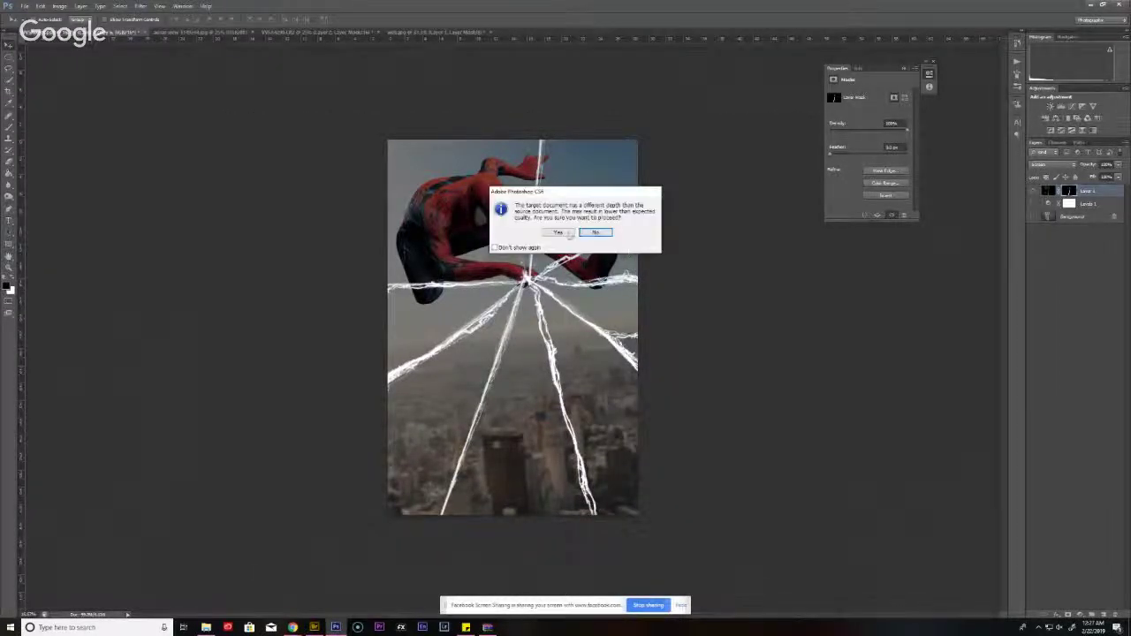
{"action": "left_click", "coordinate": [558, 233]}
{"action": "left_click", "coordinate": [602, 263]}
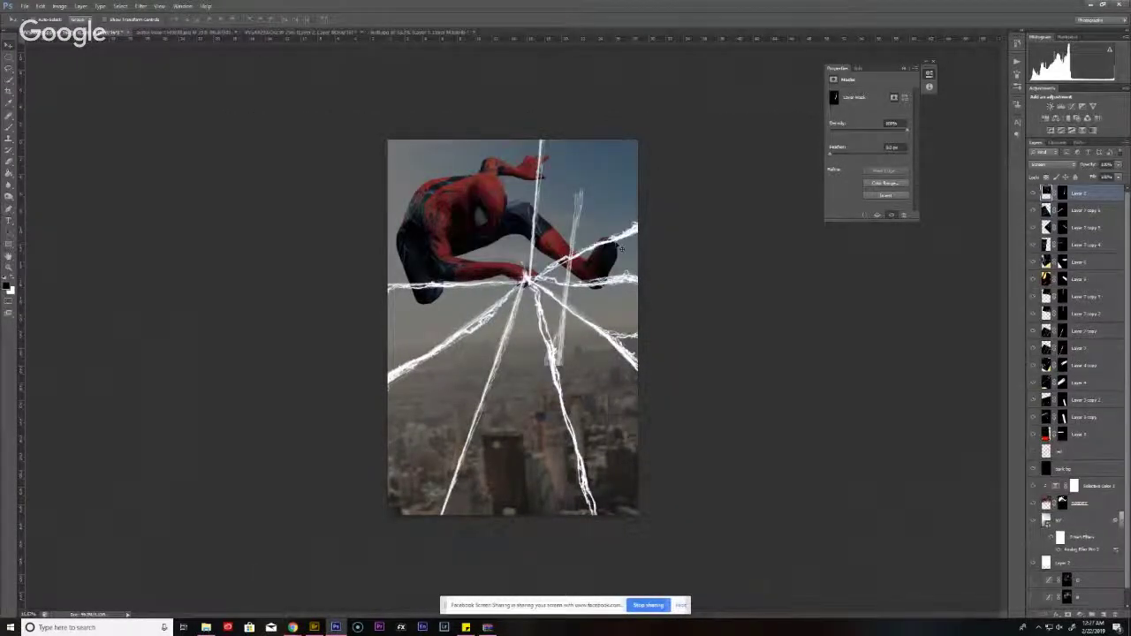
- Rotate the imported strand to horizontal and position it over the web line running from the hand to the right edge
{"action": "key", "text": "ctrl+t"}
{"action": "left_click_drag", "start_coordinate": [748, 212], "coordinate": [738, 294]}
{"action": "left_click_drag", "start_coordinate": [630, 316], "coordinate": [634, 321]}
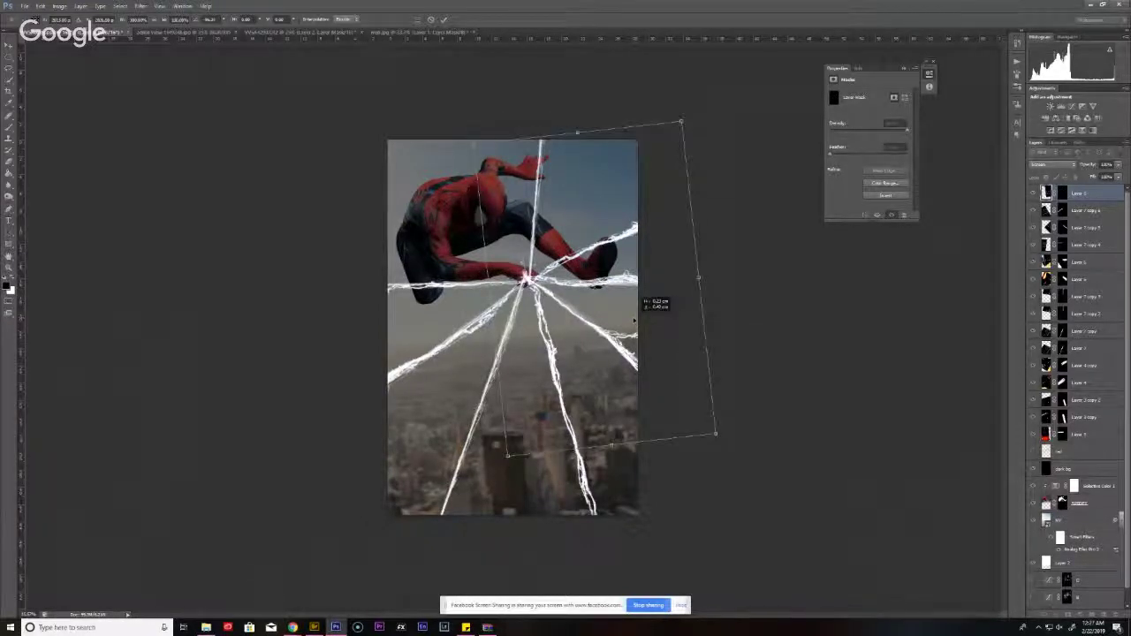
{"action": "key", "text": "Return"}
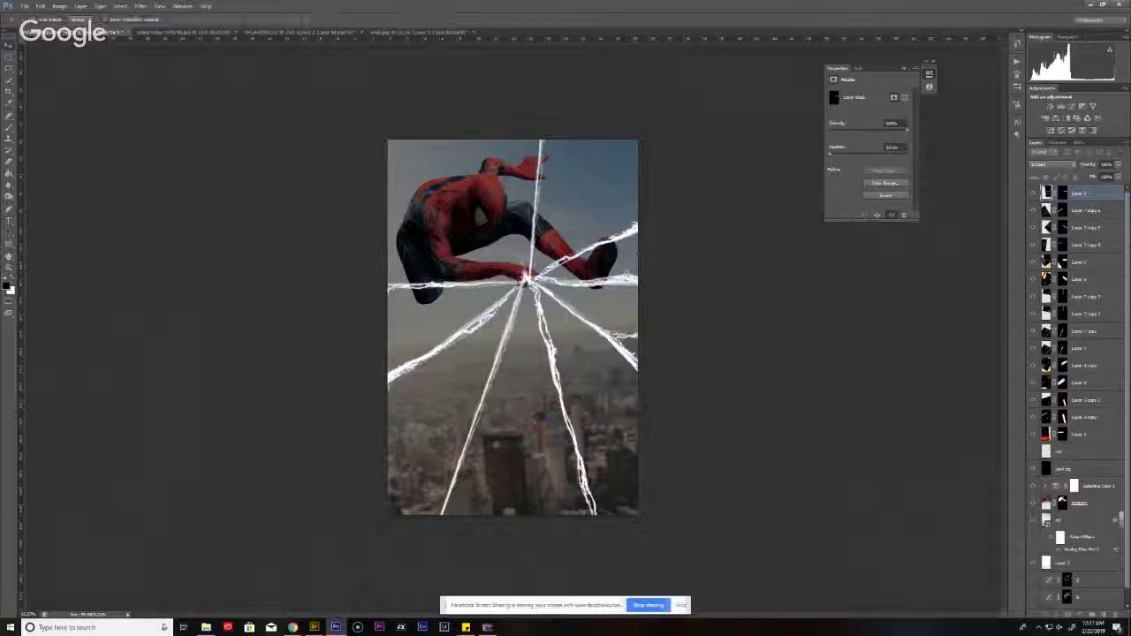
- Duplicate the horizontal stock strand, then enlarge and rotate the copy along the steep lower-right web line
{"action": "key", "text": "ctrl+j"}
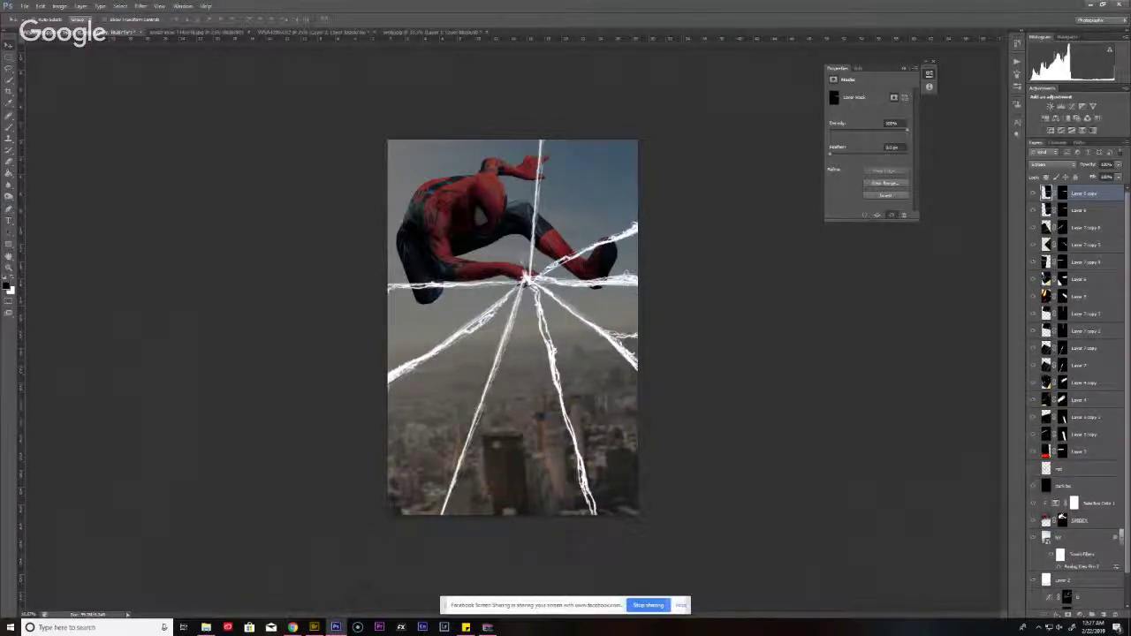
{"action": "key", "text": "ctrl+t"}
{"action": "left_click_drag", "start_coordinate": [771, 168], "coordinate": [661, 409]}
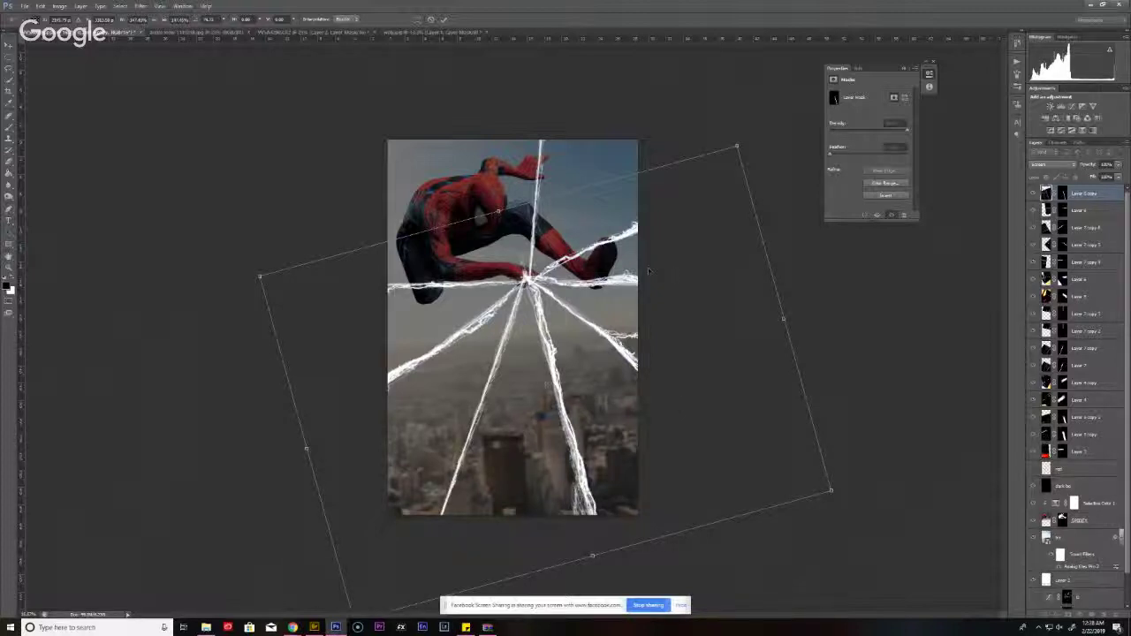
- Flip the enlarged strand copy horizontally and rotate it back onto the steep lower-right web line
{"action": "left_click", "coordinate": [39, 7]}
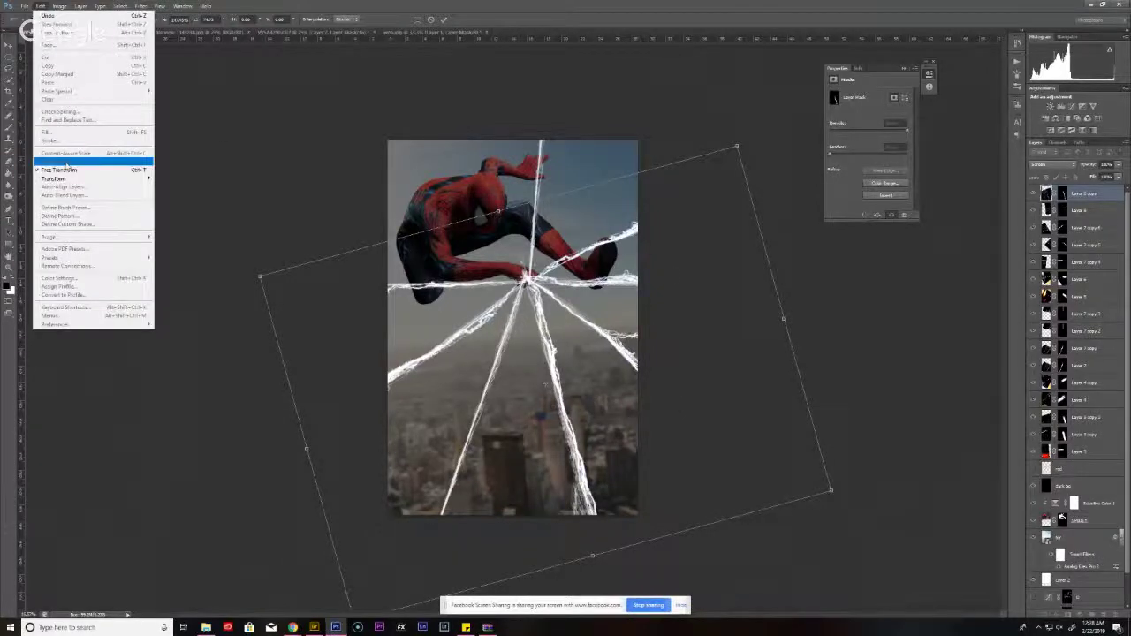
{"action": "mouse_move", "coordinate": [106, 175]}
{"action": "left_click", "coordinate": [190, 274]}
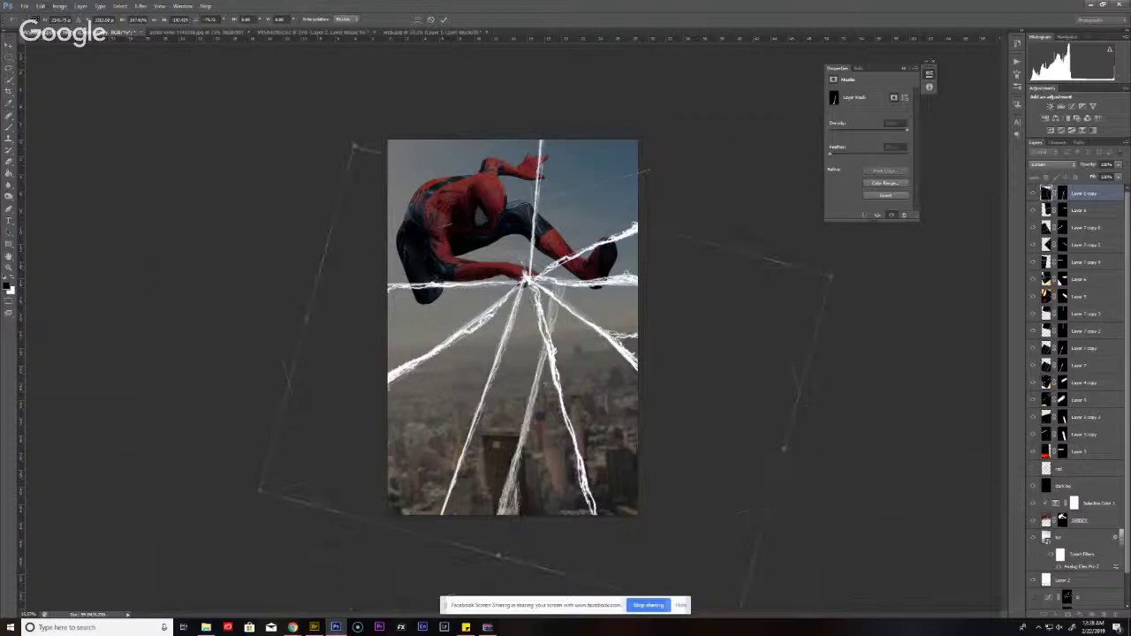
{"action": "left_click_drag", "start_coordinate": [828, 413], "coordinate": [722, 316]}
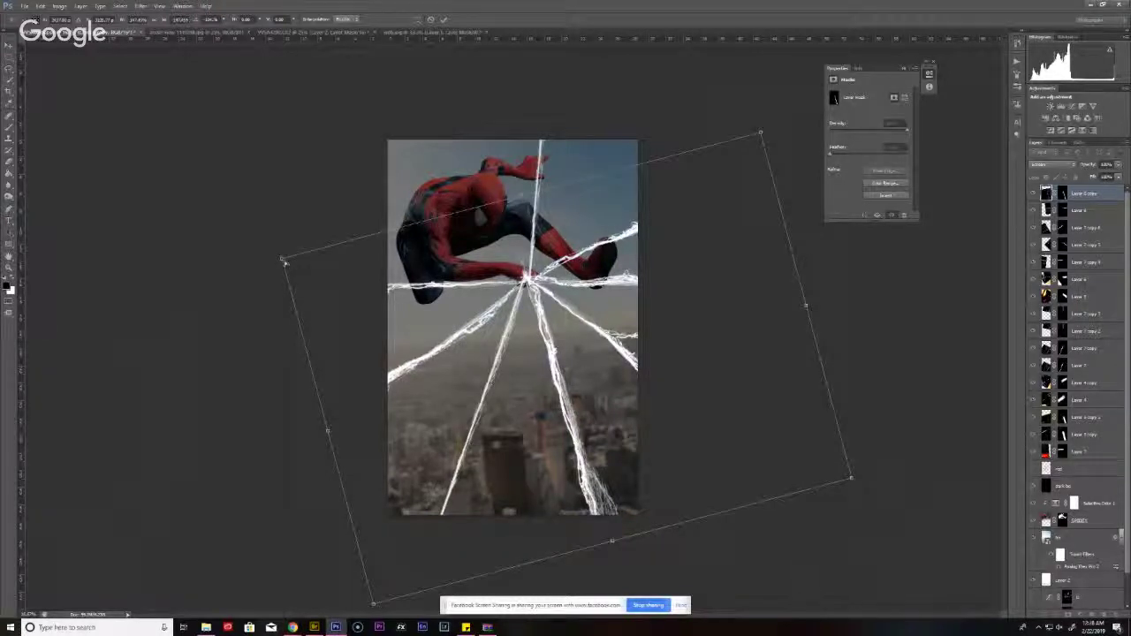
- Taper the strand copy in perspective toward the hand and stretch and shift it to follow the steep lower-right line
{"action": "left_click_drag", "start_coordinate": [282, 258], "coordinate": [372, 235]}
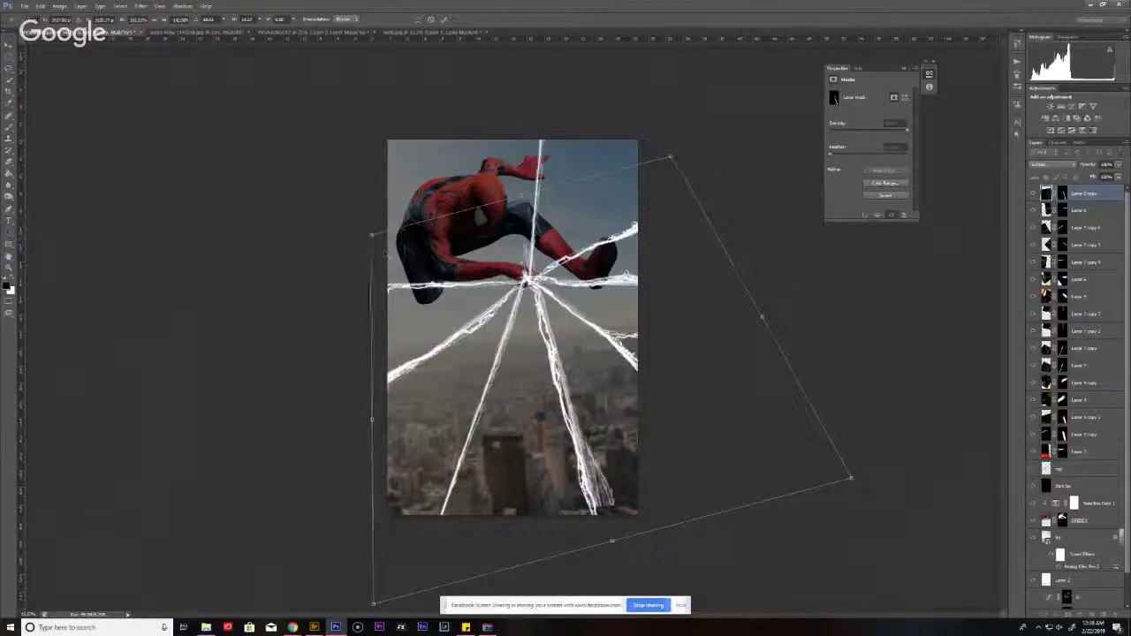
{"action": "left_click_drag", "start_coordinate": [372, 419], "coordinate": [369, 419]}
{"action": "left_click_drag", "start_coordinate": [611, 540], "coordinate": [616, 553]}
{"action": "left_click_drag", "start_coordinate": [630, 489], "coordinate": [633, 519]}
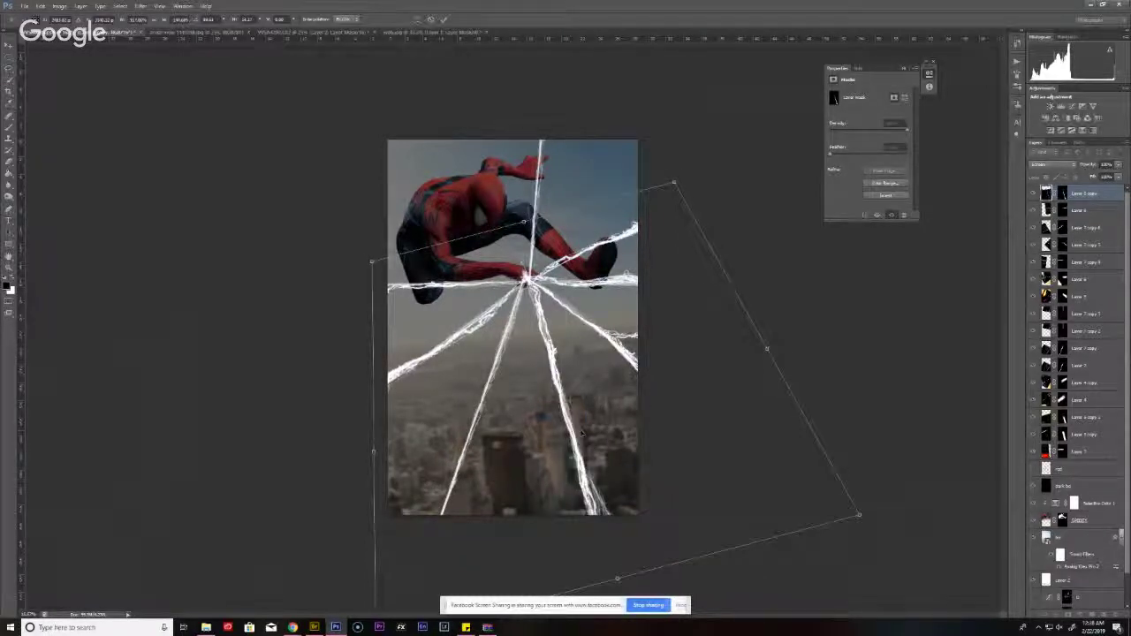
{"action": "key", "text": "Return"}
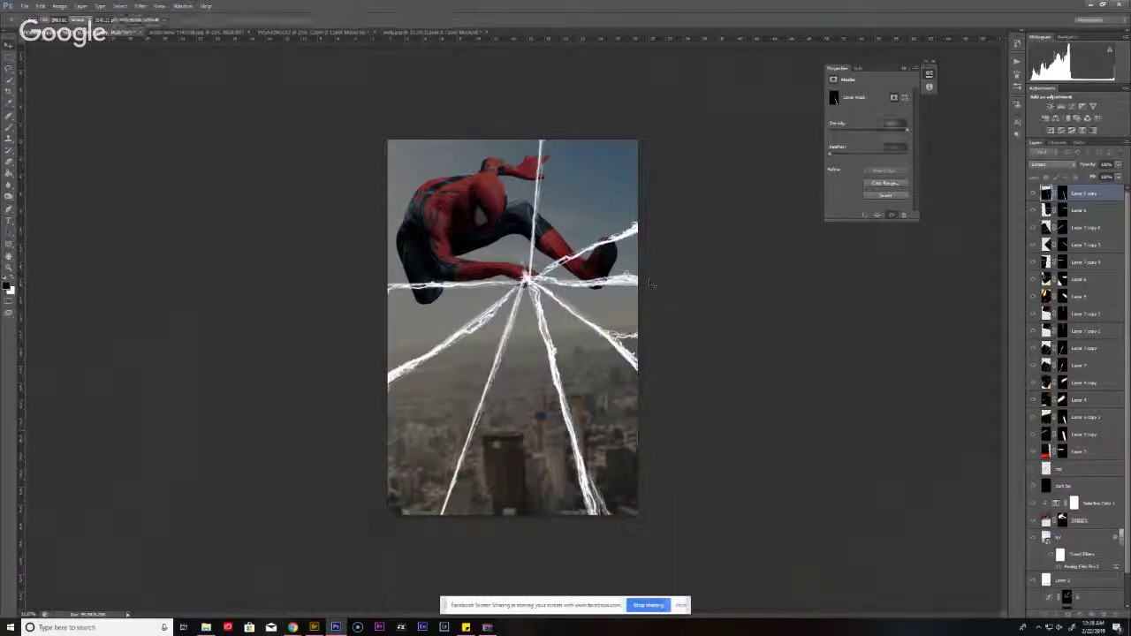
- Duplicate the tapered strand and rotate the copy onto the web line running from the hand to the upper right past the foot
{"action": "key", "text": "ctrl+j"}
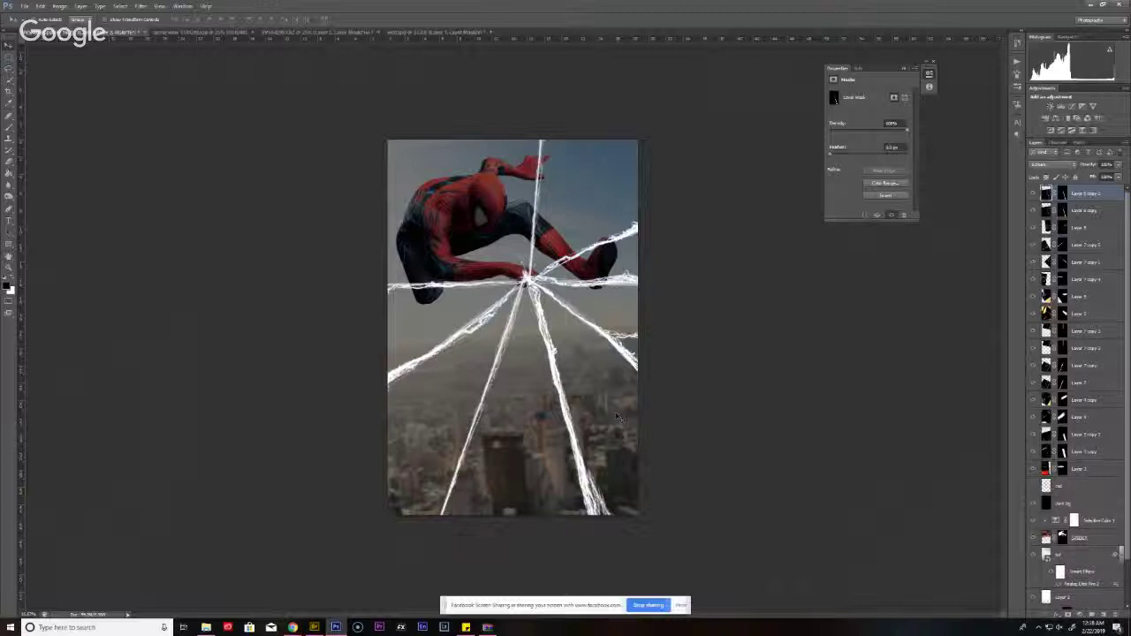
{"action": "key", "text": "ctrl+t"}
{"action": "left_click_drag", "start_coordinate": [846, 320], "coordinate": [464, 196]}
{"action": "left_click_drag", "start_coordinate": [682, 306], "coordinate": [683, 155]}
{"action": "left_click_drag", "start_coordinate": [863, 356], "coordinate": [814, 420]}
{"action": "left_click_drag", "start_coordinate": [671, 323], "coordinate": [646, 297]}
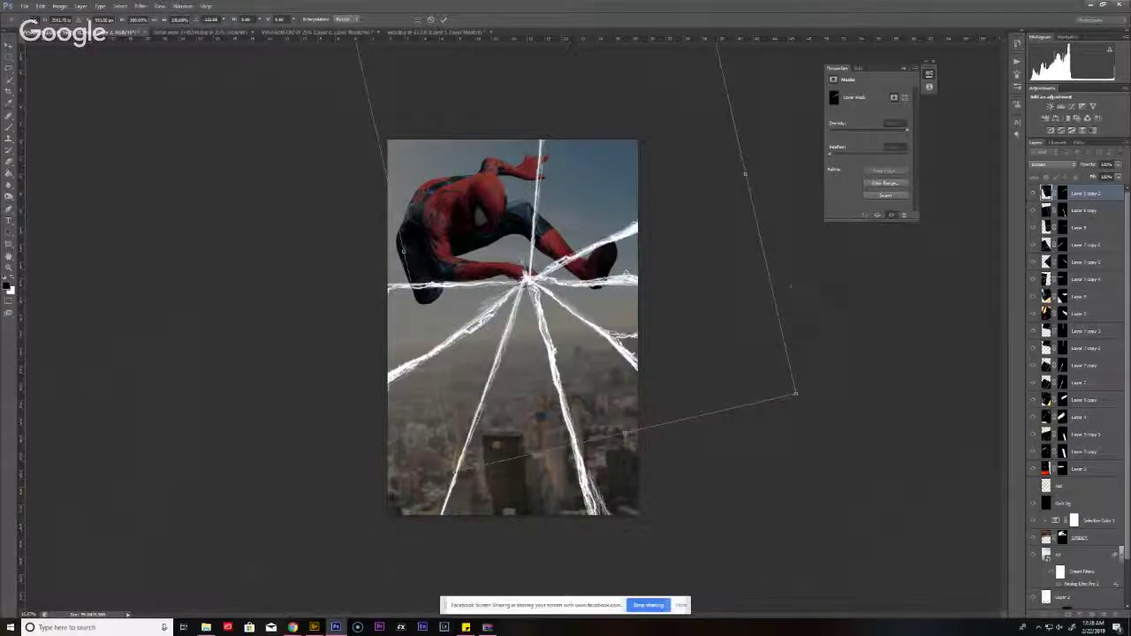
- Fine-tune the new copy's angle and position, and brush its mask to hide the wisps spilling to the lower left of the hand
{"action": "left_click_drag", "start_coordinate": [790, 286], "coordinate": [795, 298]}
{"action": "left_click_drag", "start_coordinate": [702, 311], "coordinate": [703, 312]}
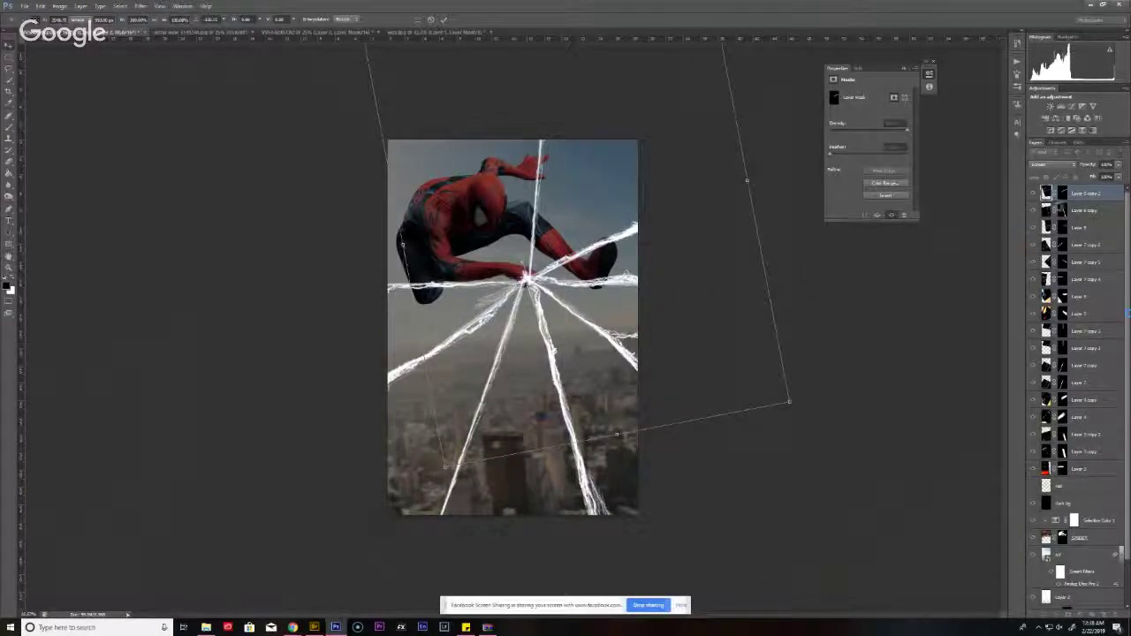
{"action": "key", "text": "Return"}
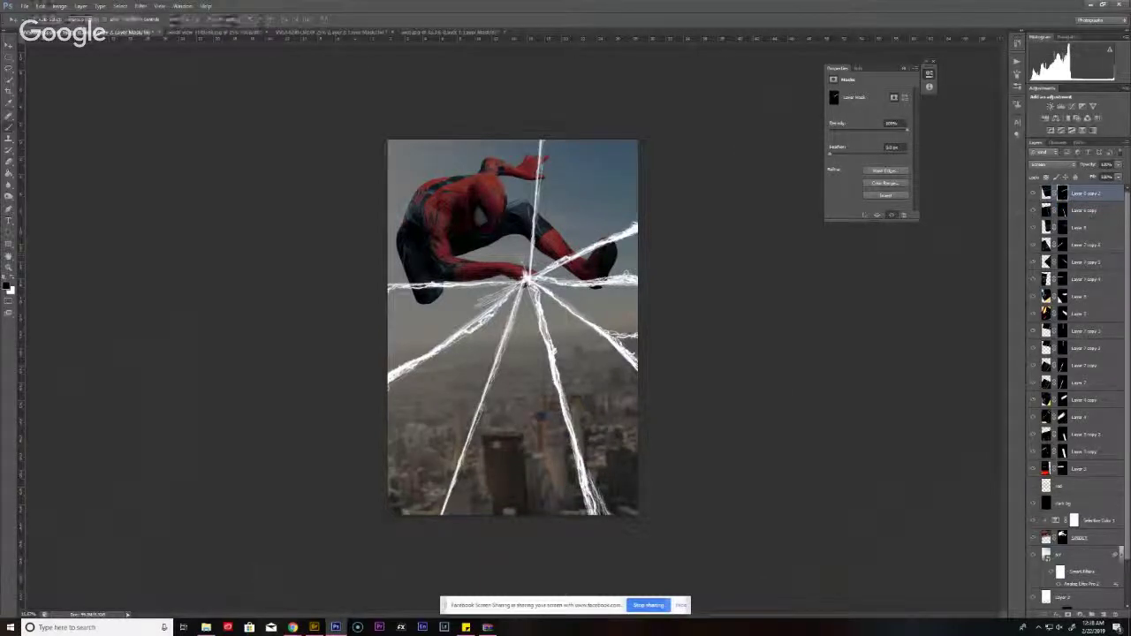
{"action": "key", "text": "b"}
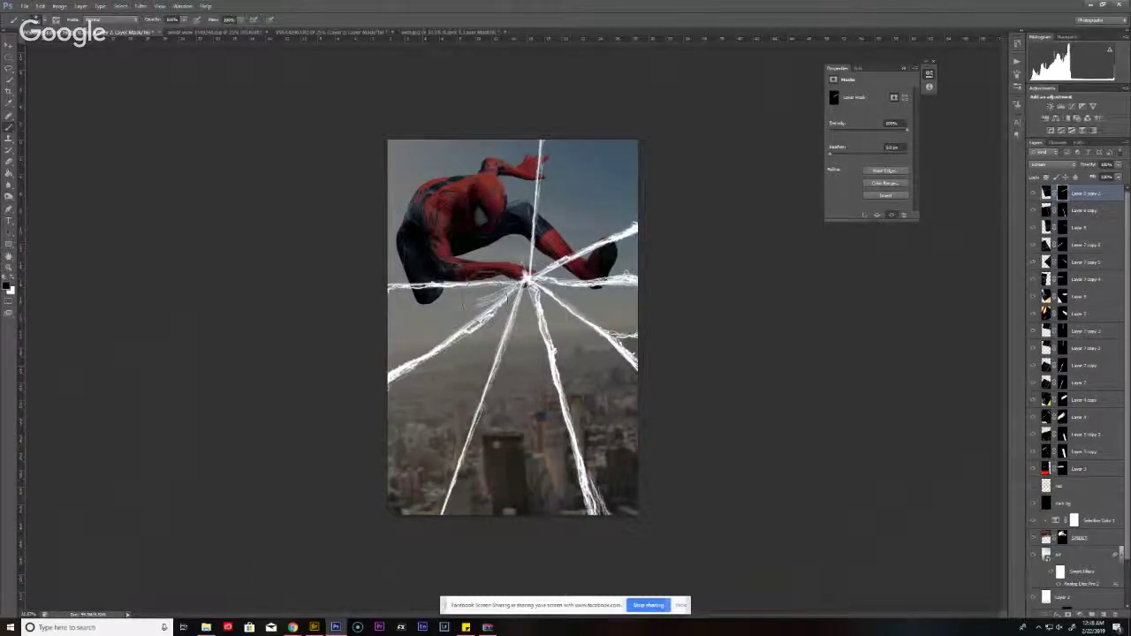
{"action": "left_click_drag", "start_coordinate": [485, 293], "coordinate": [481, 313]}
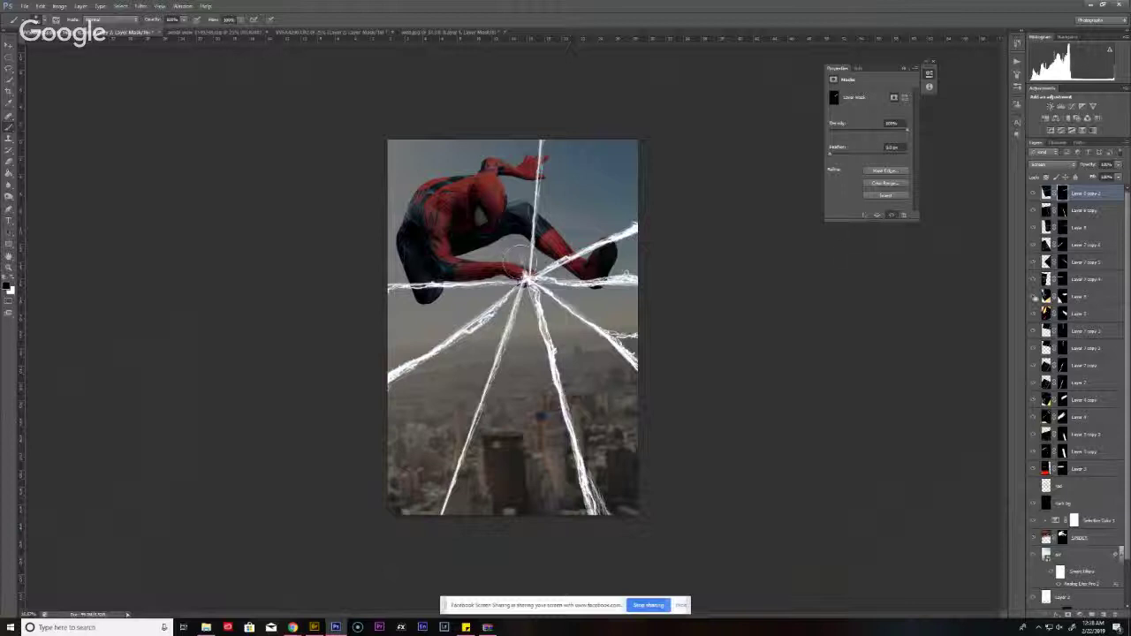
- Group all the web strand layers as "webs" and move the group beneath the Spider-Man layer
{"action": "left_click", "coordinate": [1086, 469], "text": "shift"}
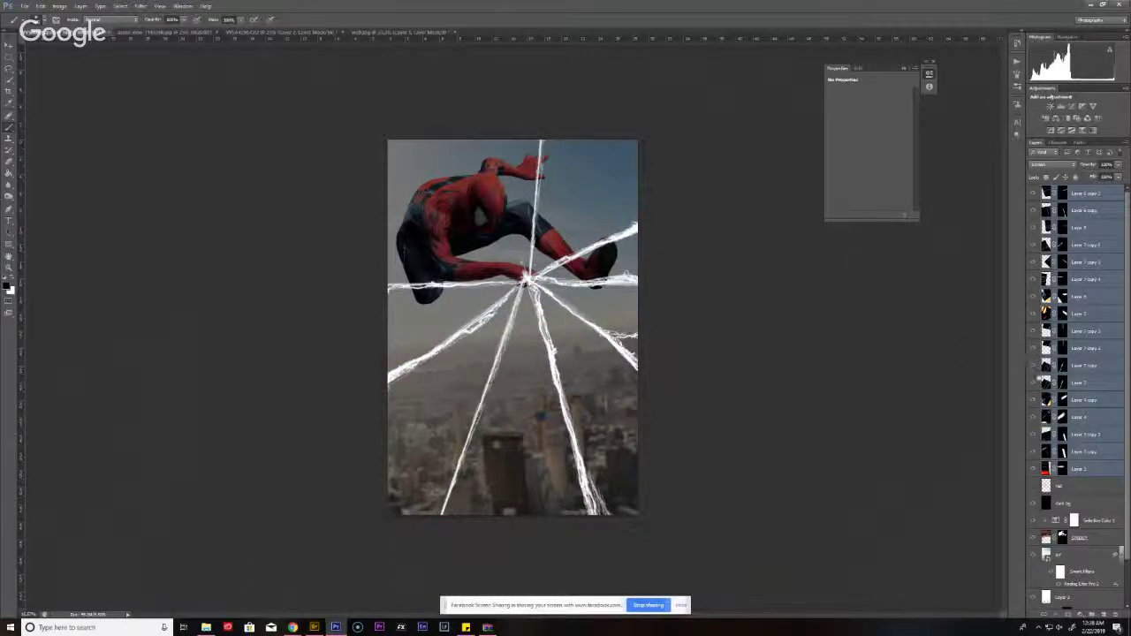
{"action": "key", "text": "ctrl+g"}
{"action": "double_click", "coordinate": [1071, 193]}
{"action": "type", "text": "webs"}
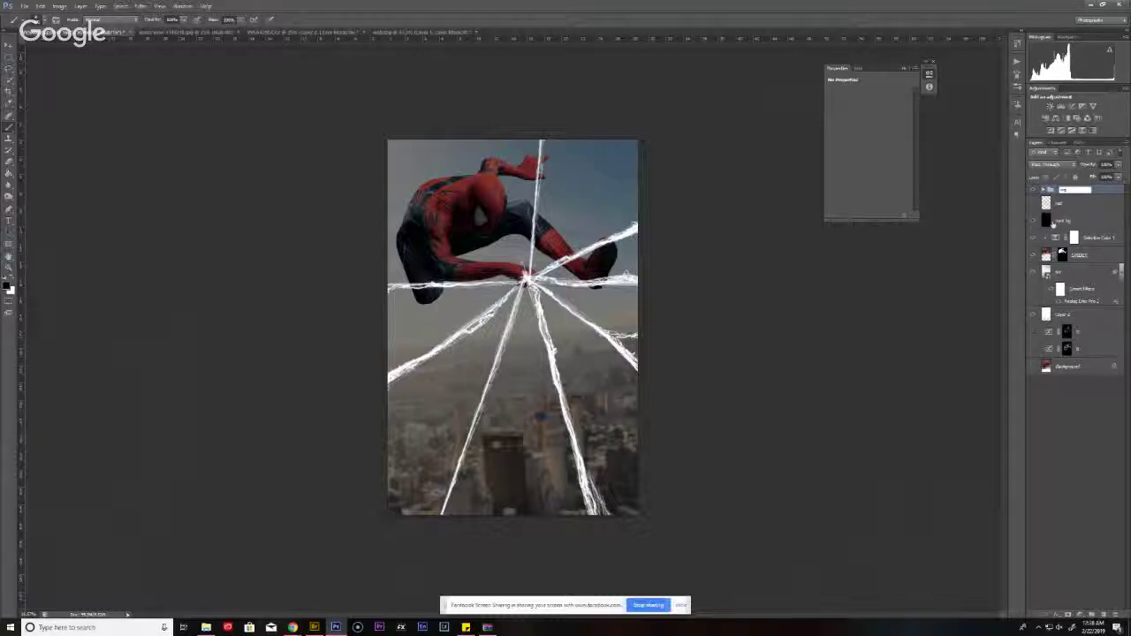
{"action": "left_click_drag", "start_coordinate": [1097, 190], "coordinate": [1057, 263]}
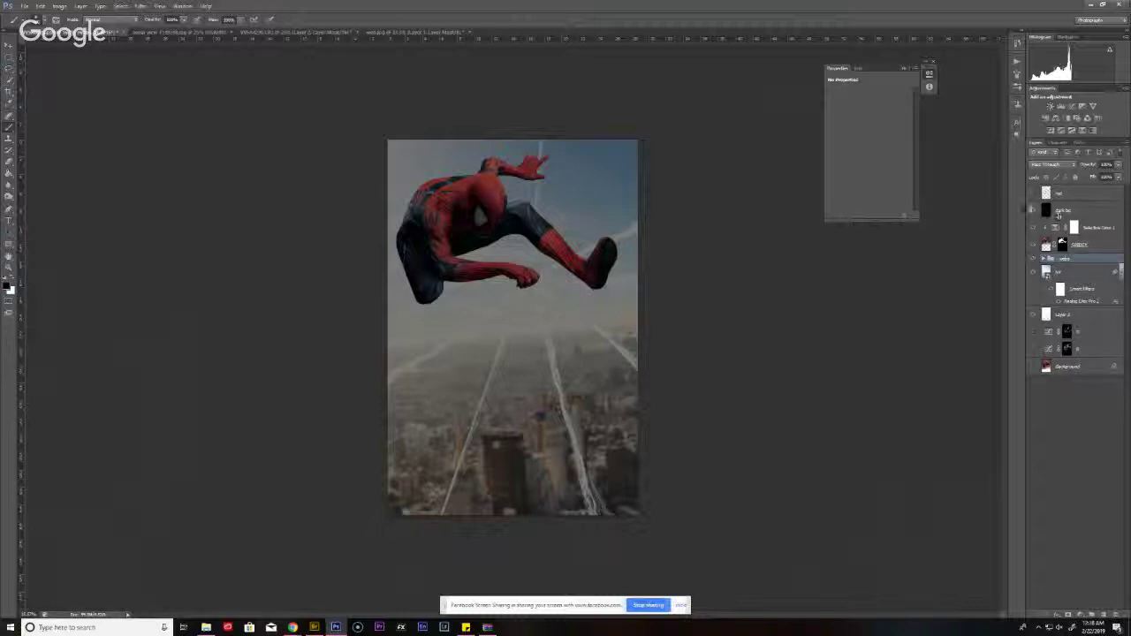
- Compare the composite with the dark background layer hidden and shown, and check the McFarlane Spider-Man reference on Pinterest in Chrome
{"action": "left_click", "coordinate": [1033, 210]}
{"action": "left_click", "coordinate": [1034, 210]}
{"action": "mouse_move", "coordinate": [292, 628]}
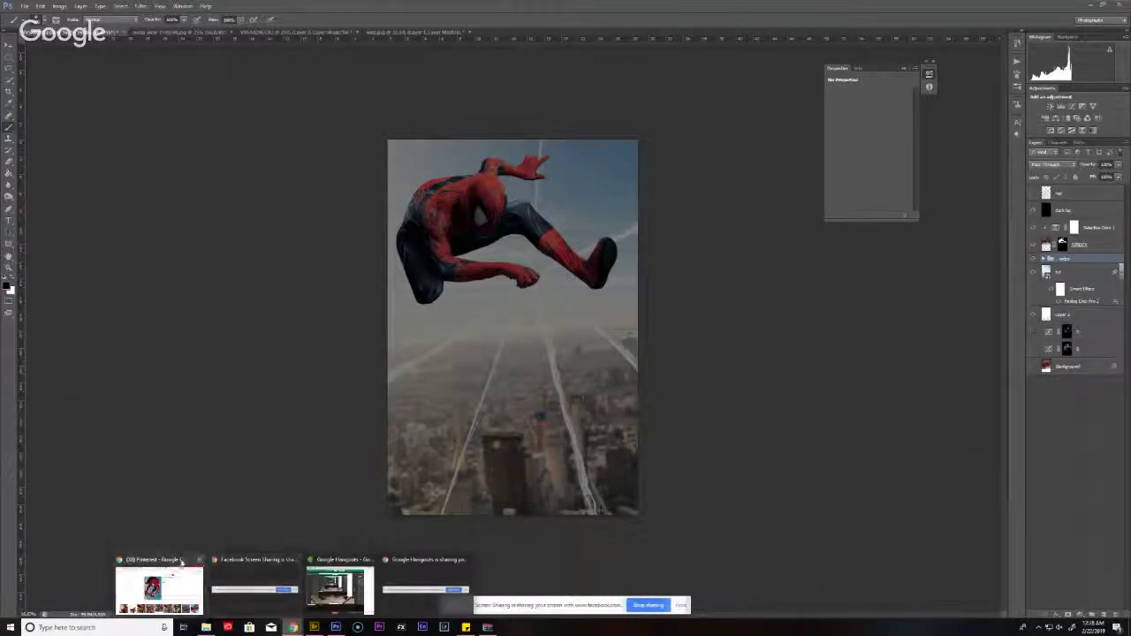
{"action": "left_click", "coordinate": [160, 586]}
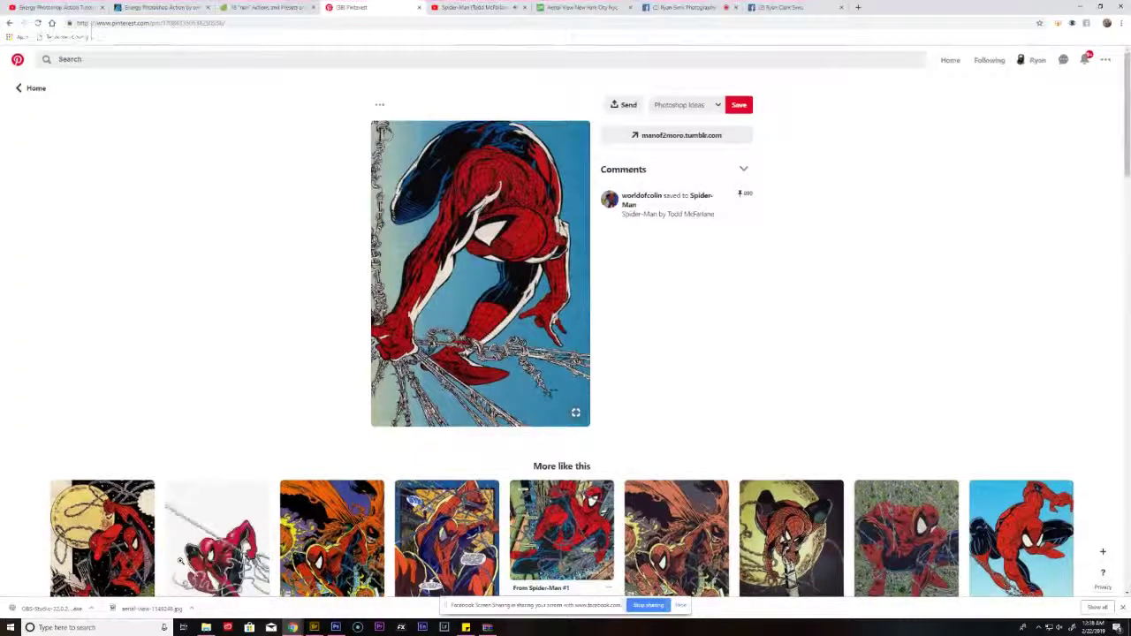
{"action": "mouse_move", "coordinate": [181, 561]}
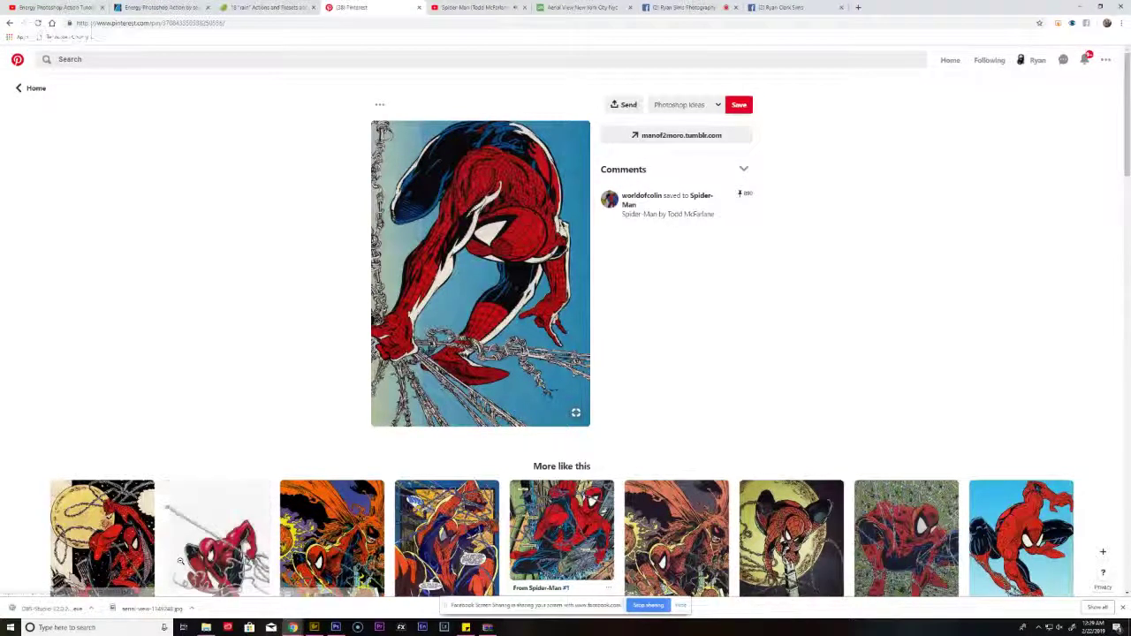
{"action": "left_click", "coordinate": [1080, 6]}
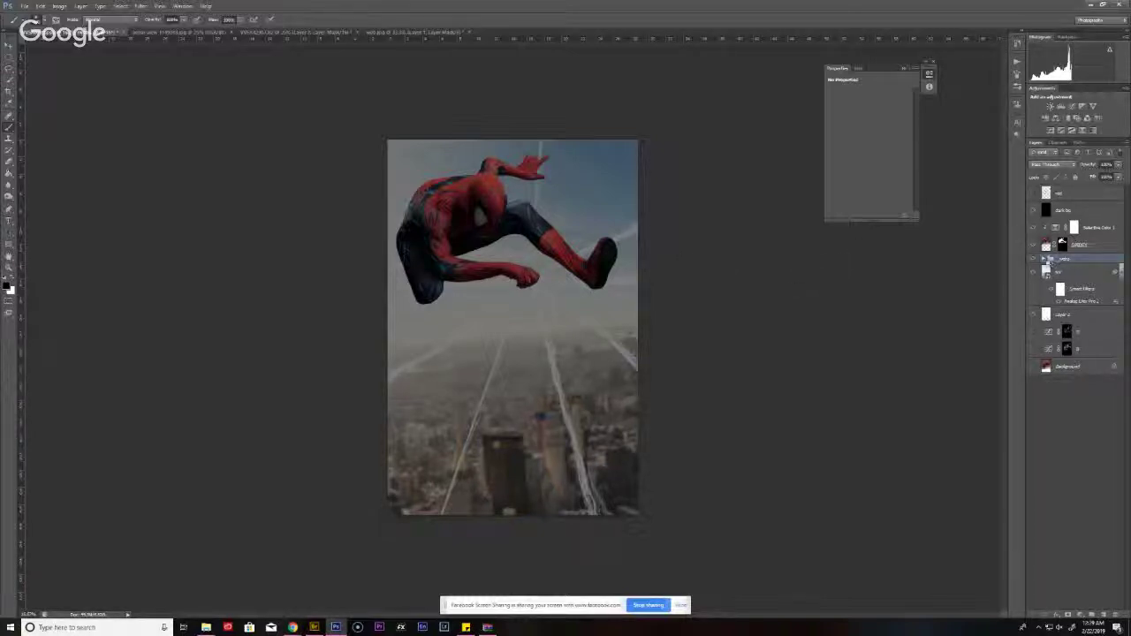
{"action": "left_click", "coordinate": [1035, 212]}
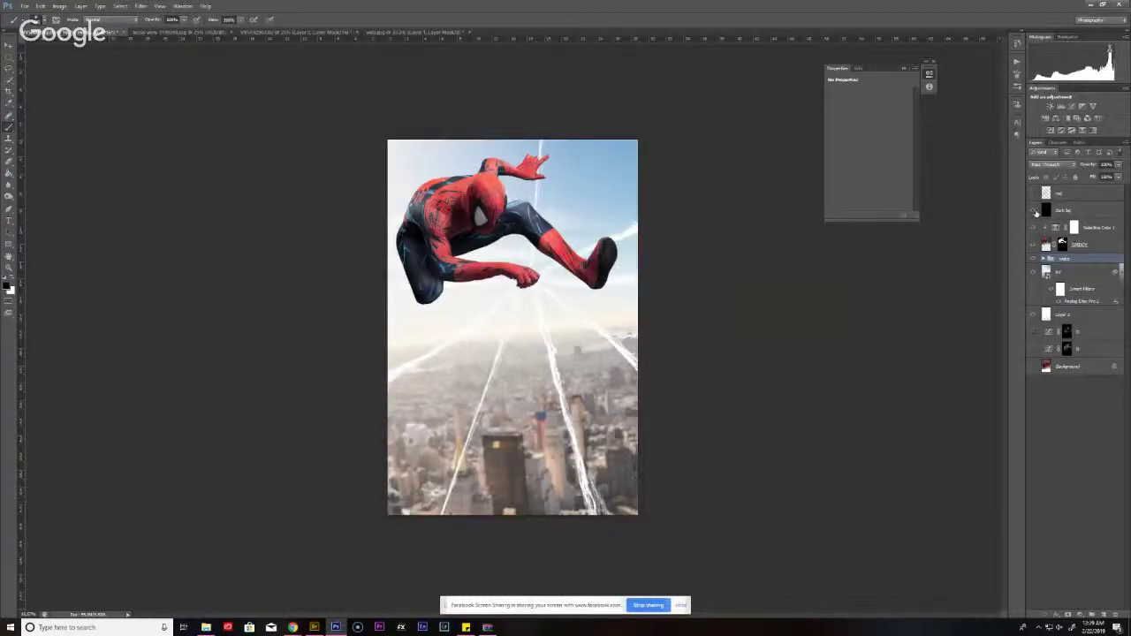
{"action": "left_click", "coordinate": [1035, 211]}
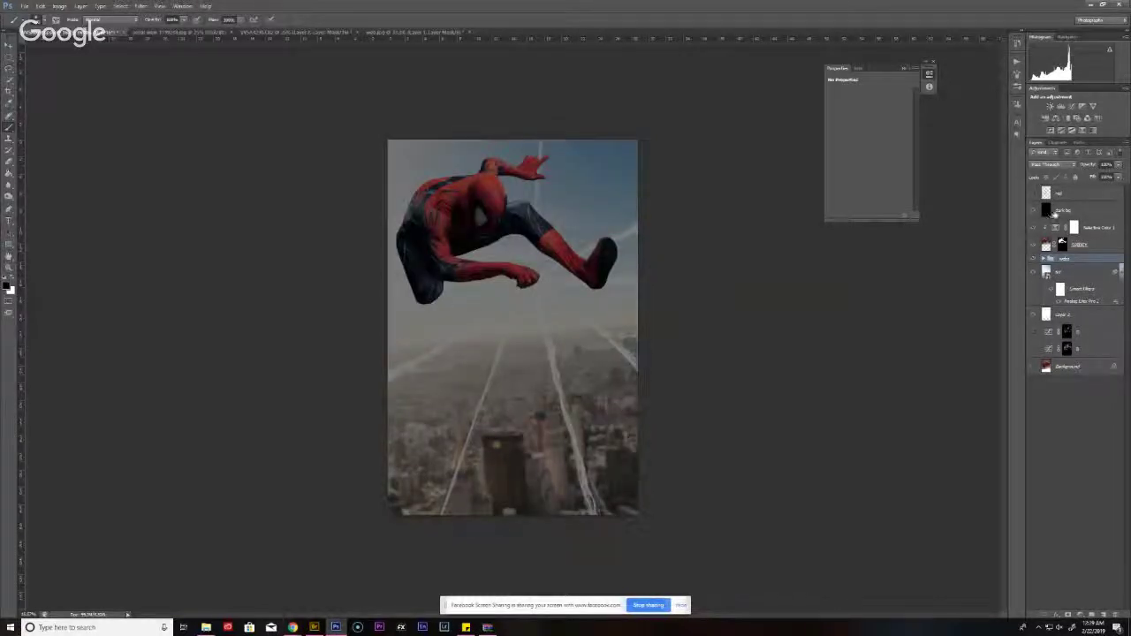
- Lower the opacity of the webs group and move the dark background layer beneath that group
{"action": "left_click", "coordinate": [1118, 165]}
{"action": "left_click_drag", "start_coordinate": [1117, 176], "coordinate": [1096, 180]}
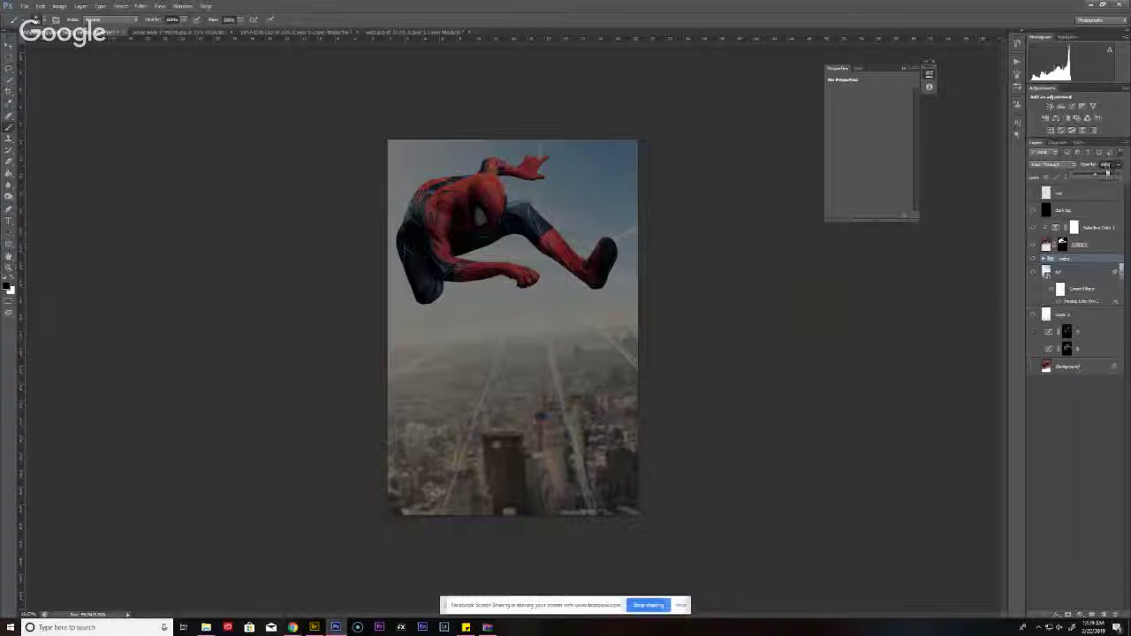
{"action": "left_click", "coordinate": [1080, 215]}
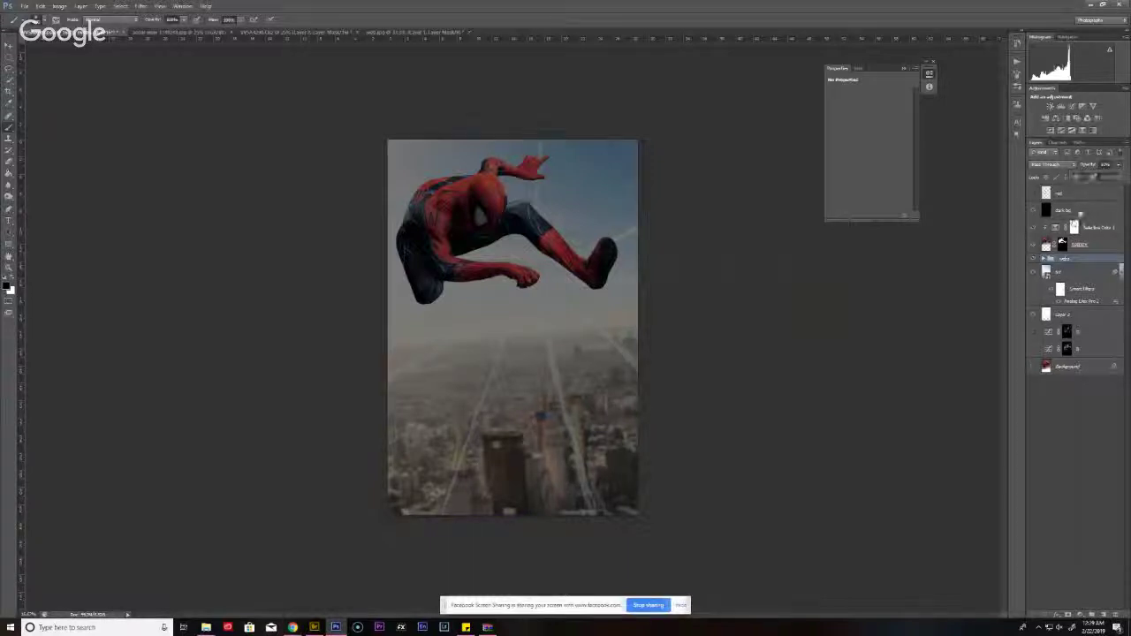
{"action": "left_click_drag", "start_coordinate": [1080, 215], "coordinate": [1065, 272]}
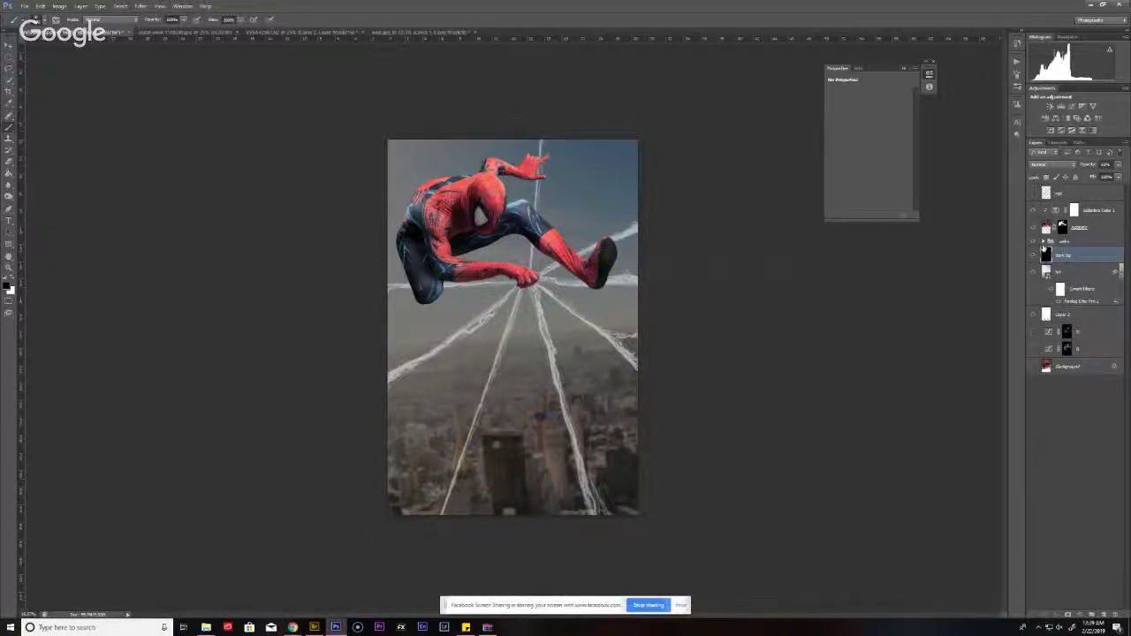
- Expand the webs group and hide and show its strand layers one by one to examine what each adds
{"action": "left_click", "coordinate": [1044, 242]}
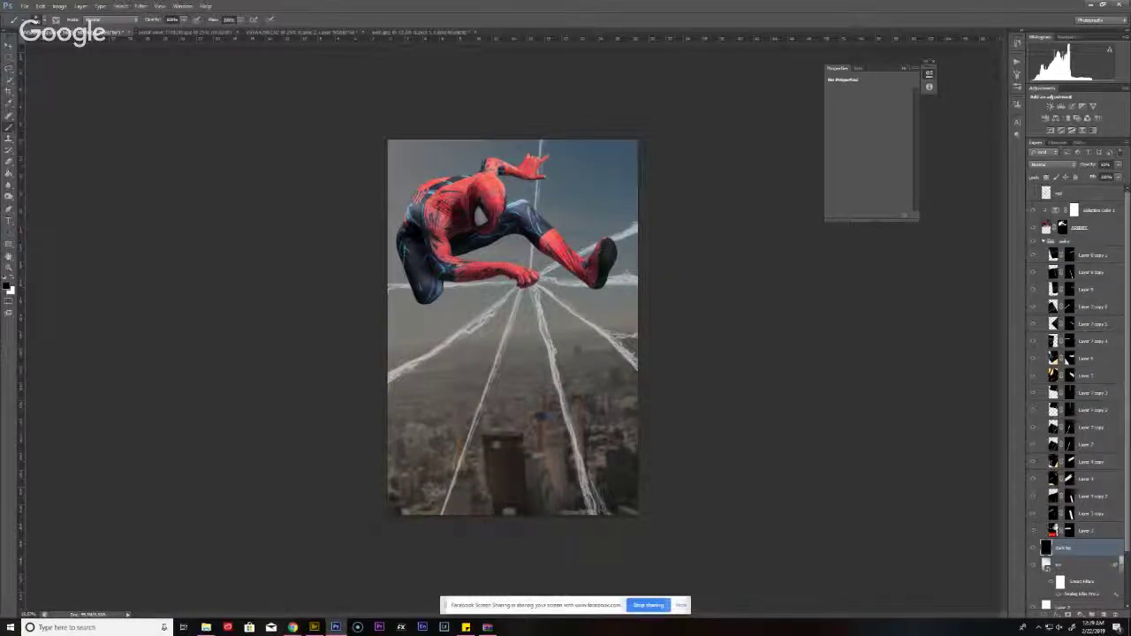
{"action": "left_click", "coordinate": [1035, 516]}
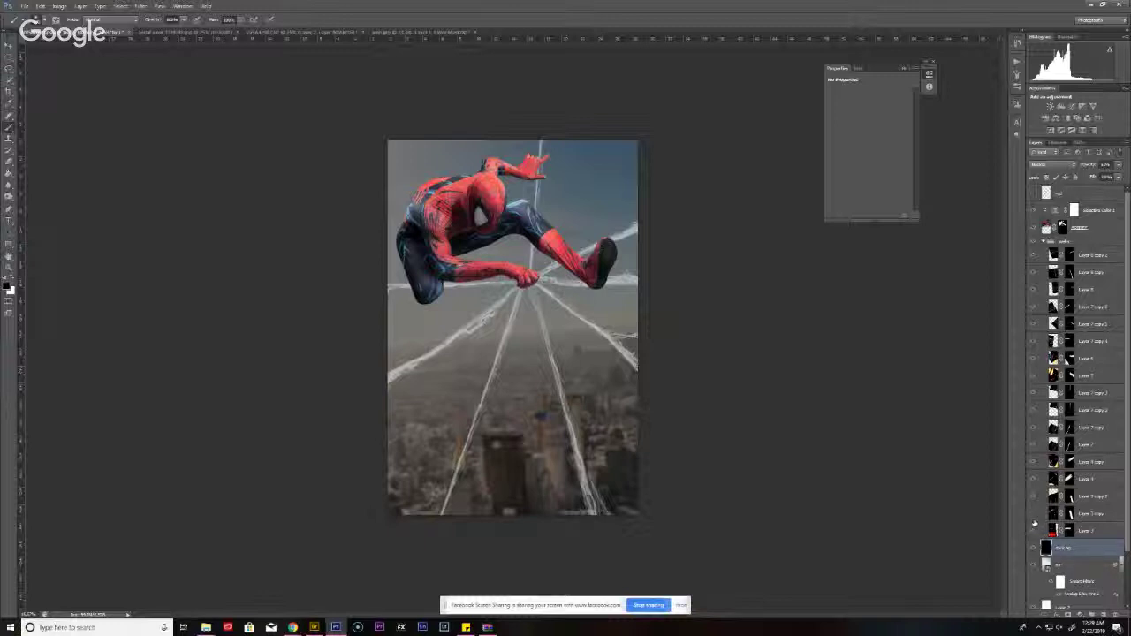
{"action": "left_click", "coordinate": [1033, 516]}
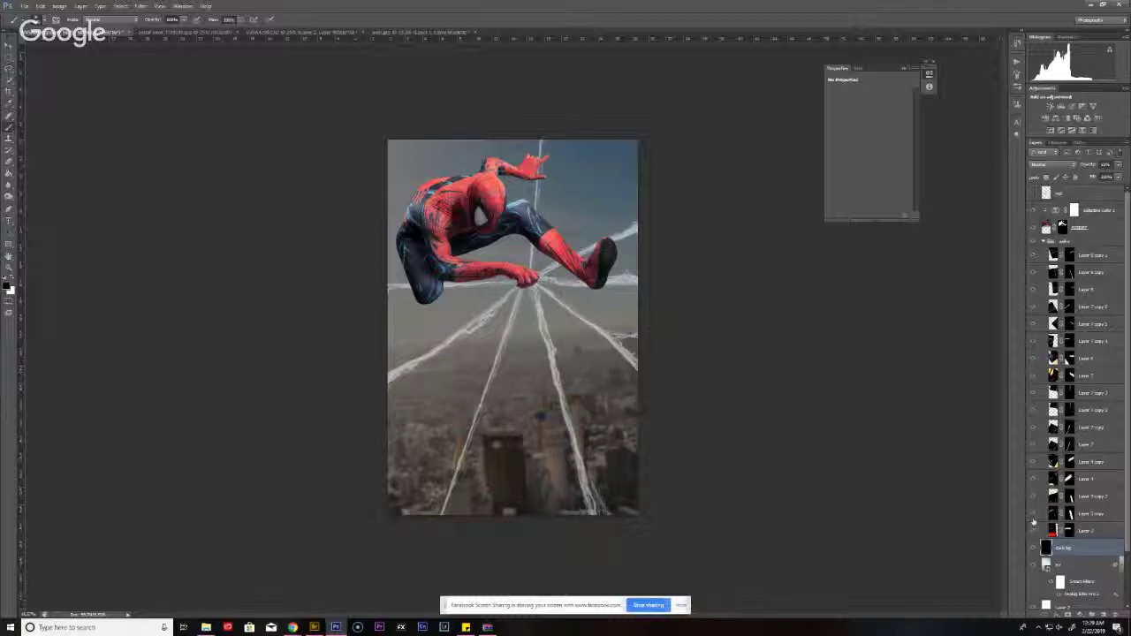
{"action": "left_click", "coordinate": [1033, 519]}
{"action": "left_click", "coordinate": [1033, 518]}
{"action": "left_click", "coordinate": [1033, 504]}
{"action": "left_click", "coordinate": [1033, 506]}
{"action": "left_click", "coordinate": [1034, 517]}
{"action": "left_click", "coordinate": [1033, 486]}
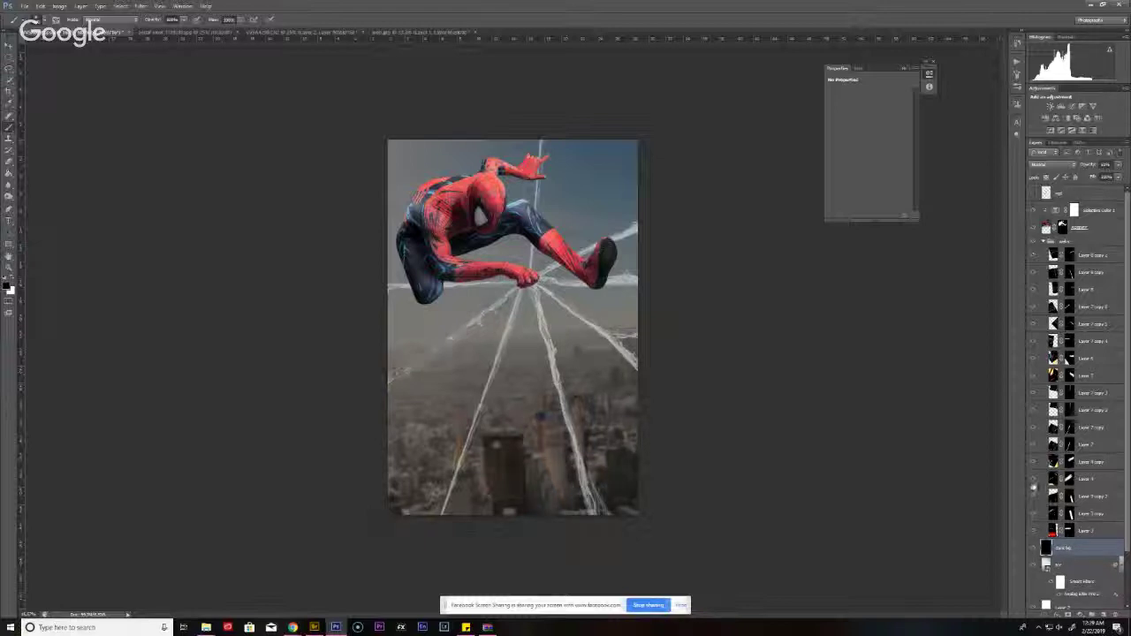
{"action": "left_click", "coordinate": [1033, 490]}
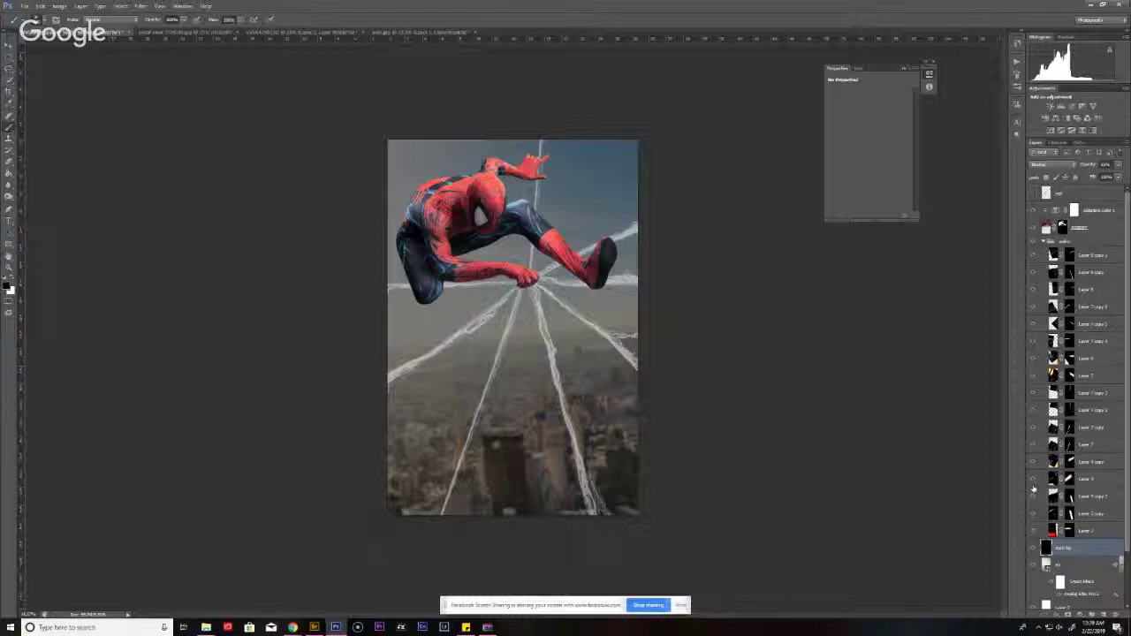
{"action": "left_click", "coordinate": [1034, 463]}
{"action": "left_click", "coordinate": [1032, 468]}
{"action": "left_click", "coordinate": [1033, 447]}
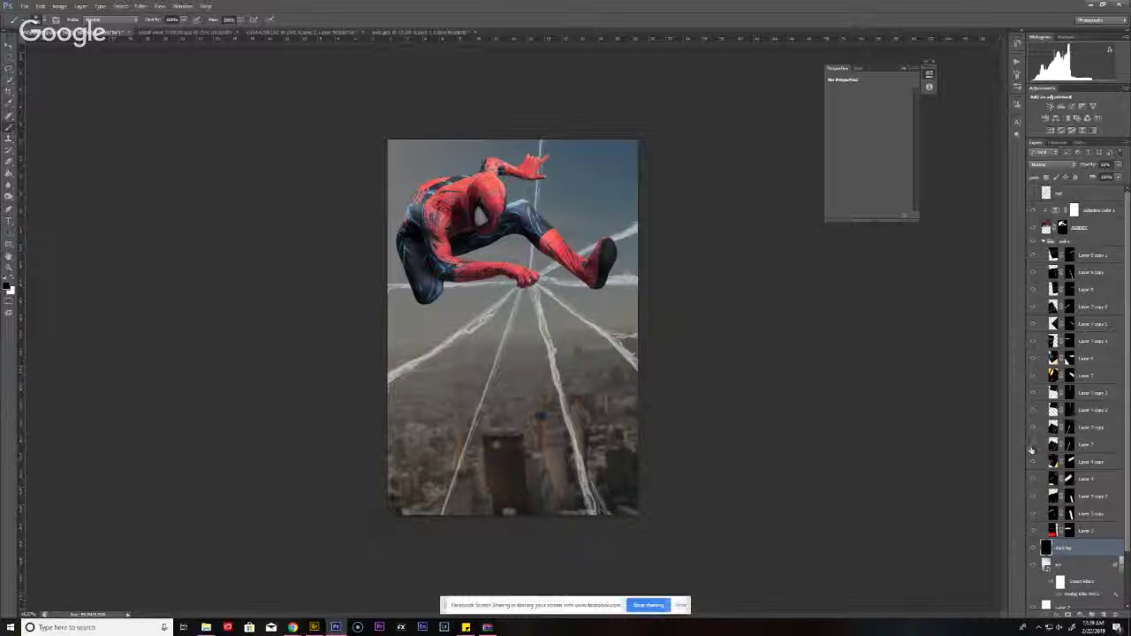
{"action": "left_click", "coordinate": [1032, 450]}
{"action": "left_click", "coordinate": [1033, 430]}
{"action": "left_click", "coordinate": [1033, 429]}
{"action": "left_click", "coordinate": [1035, 412]}
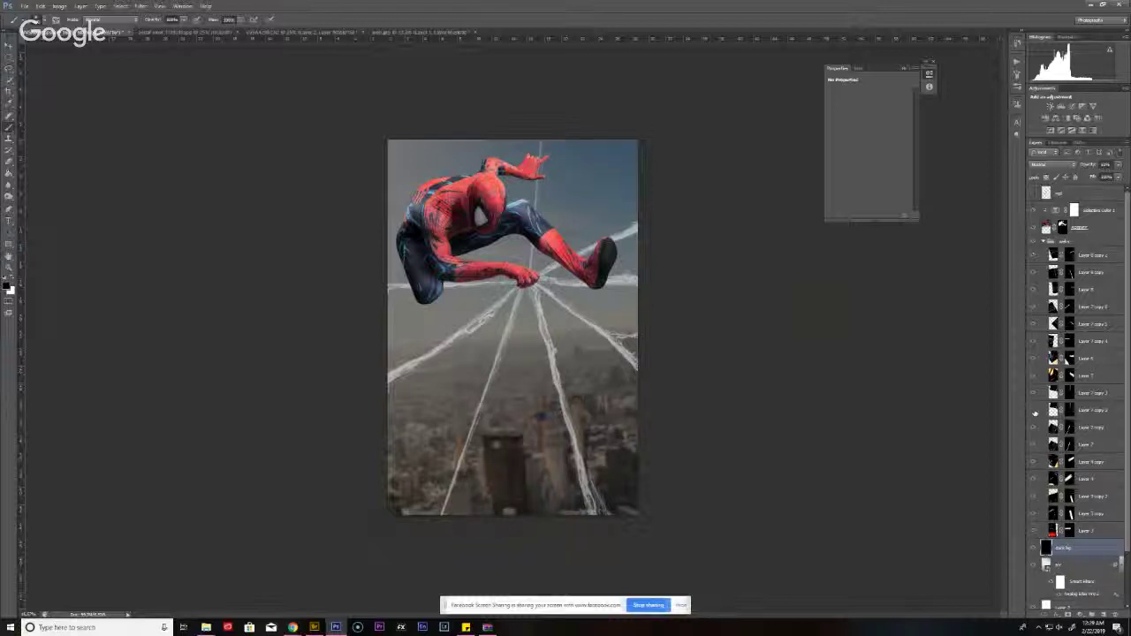
{"action": "left_click", "coordinate": [1036, 413]}
{"action": "left_click", "coordinate": [1034, 377]}
{"action": "left_click", "coordinate": [1034, 377]}
- Examine the web strands close up around the fist and foot, and close the floating Properties window
{"action": "key", "text": "ctrl+plus"}
{"action": "key", "text": "ctrl+plus"}
{"action": "key", "text": "ctrl+plus"}
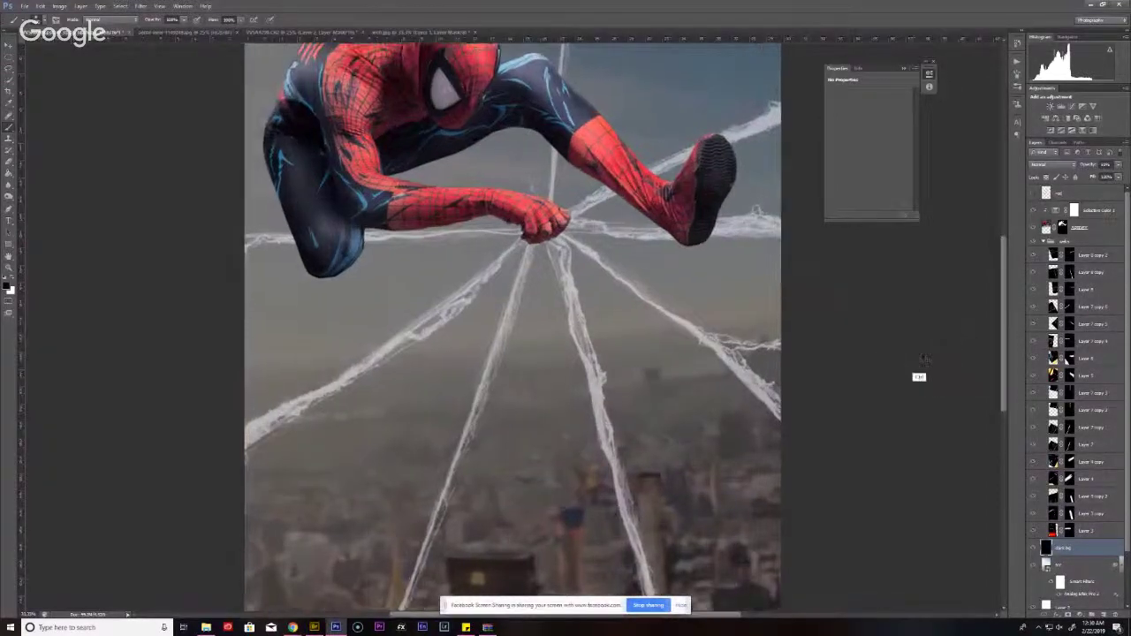
{"action": "left_click_drag", "start_coordinate": [806, 351], "coordinate": [754, 316]}
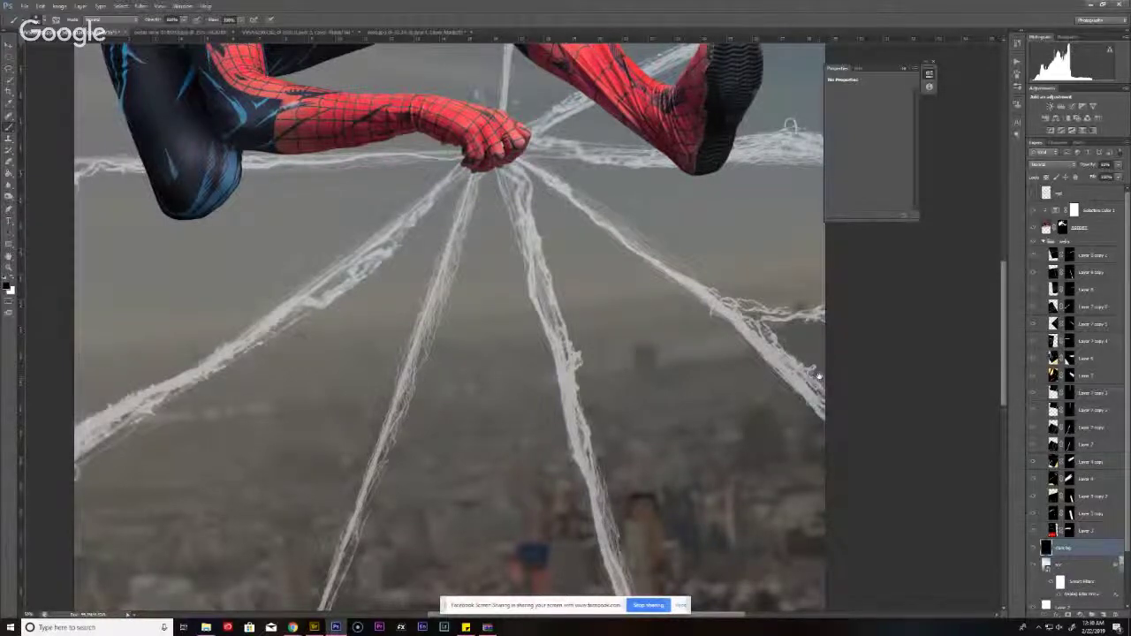
{"action": "left_click_drag", "start_coordinate": [816, 376], "coordinate": [774, 444]}
{"action": "scroll", "coordinate": [753, 204], "scroll_direction": "up", "scroll_amount": 3}
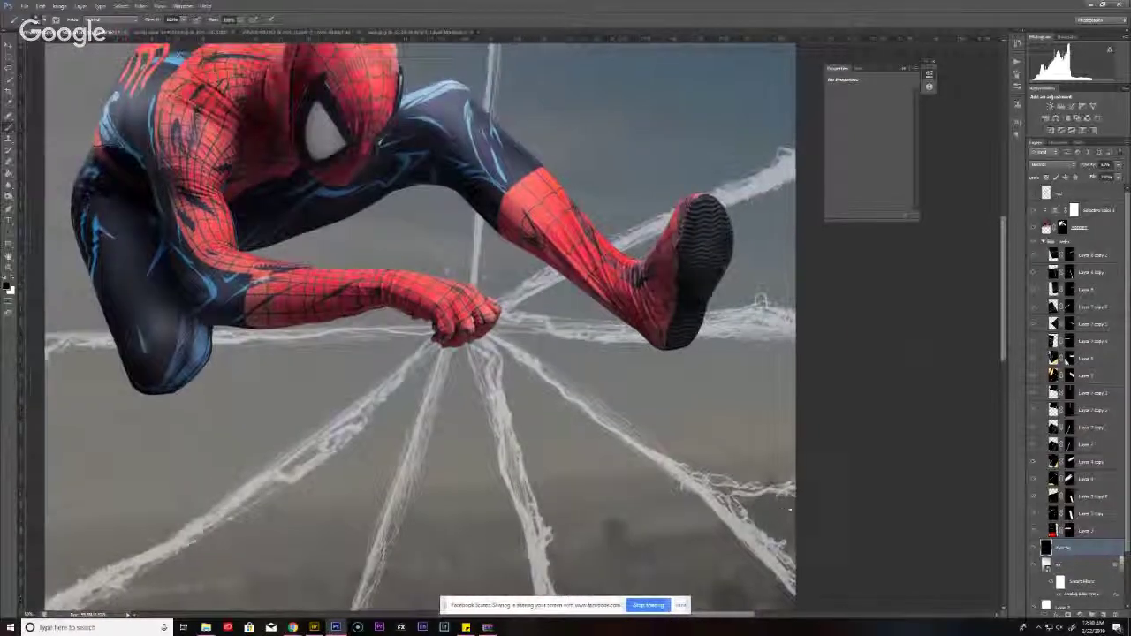
{"action": "key", "text": "ctrl+minus"}
{"action": "key", "text": "ctrl+minus"}
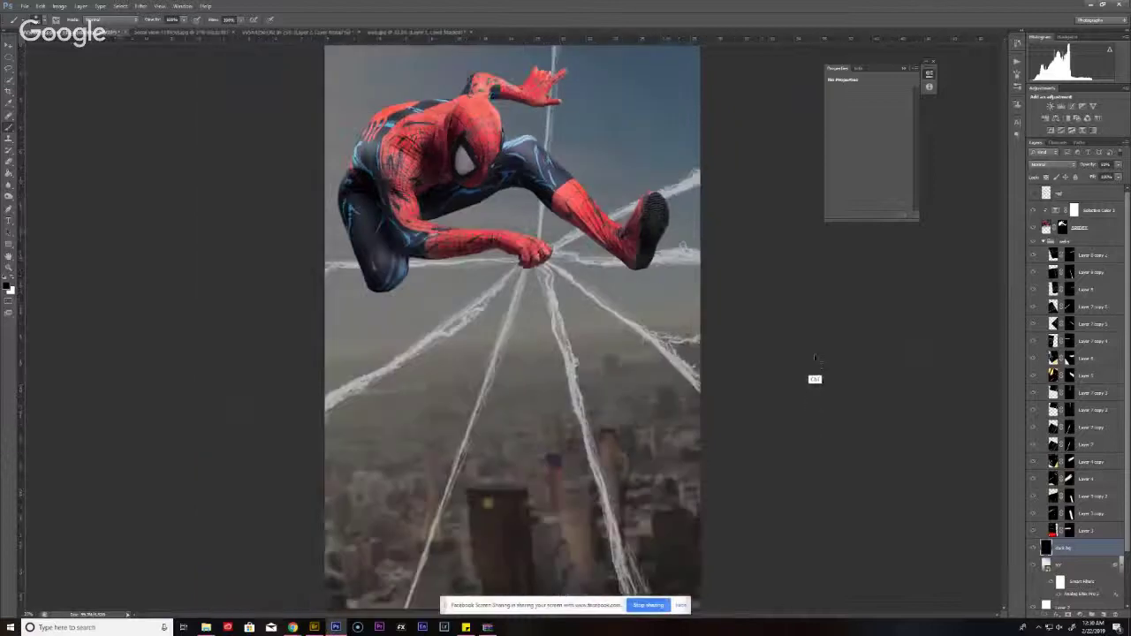
{"action": "key", "text": "ctrl+minus"}
{"action": "left_click", "coordinate": [934, 63]}
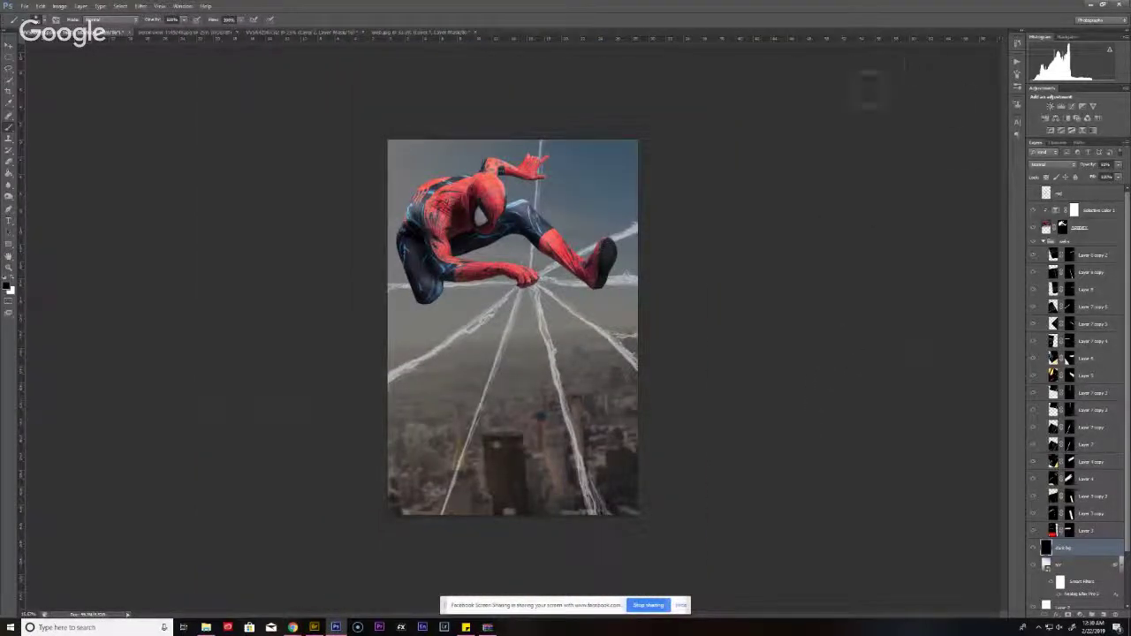
{"action": "key", "text": "v"}
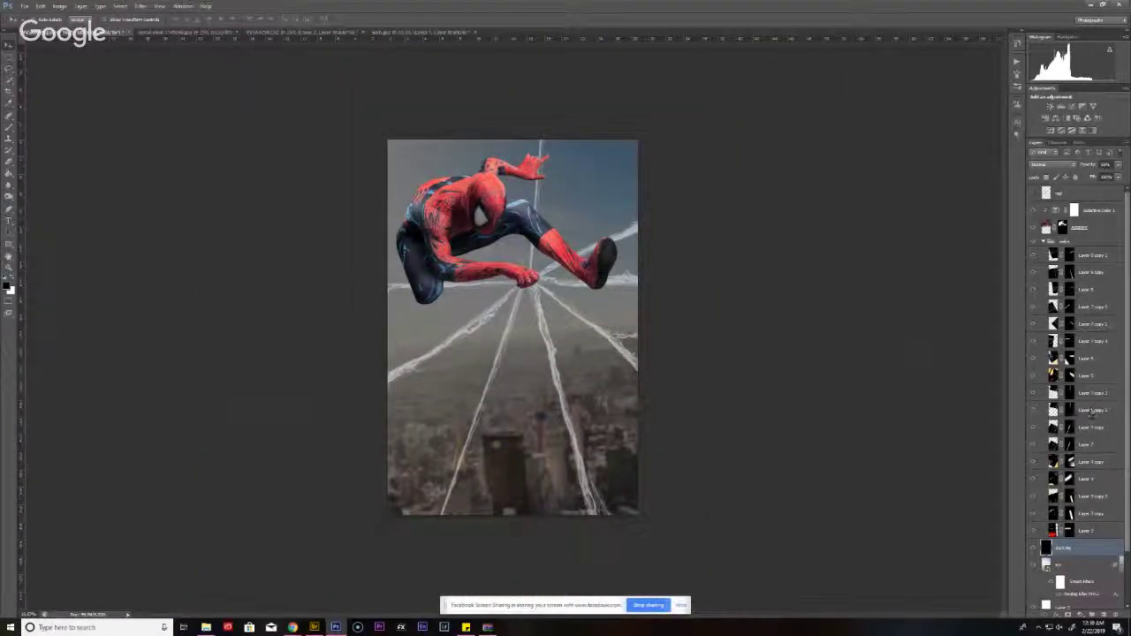
- Hide the thicker strand layers and show them again to compare the plain web lines with the layered webbing
{"action": "left_click", "coordinate": [1035, 479]}
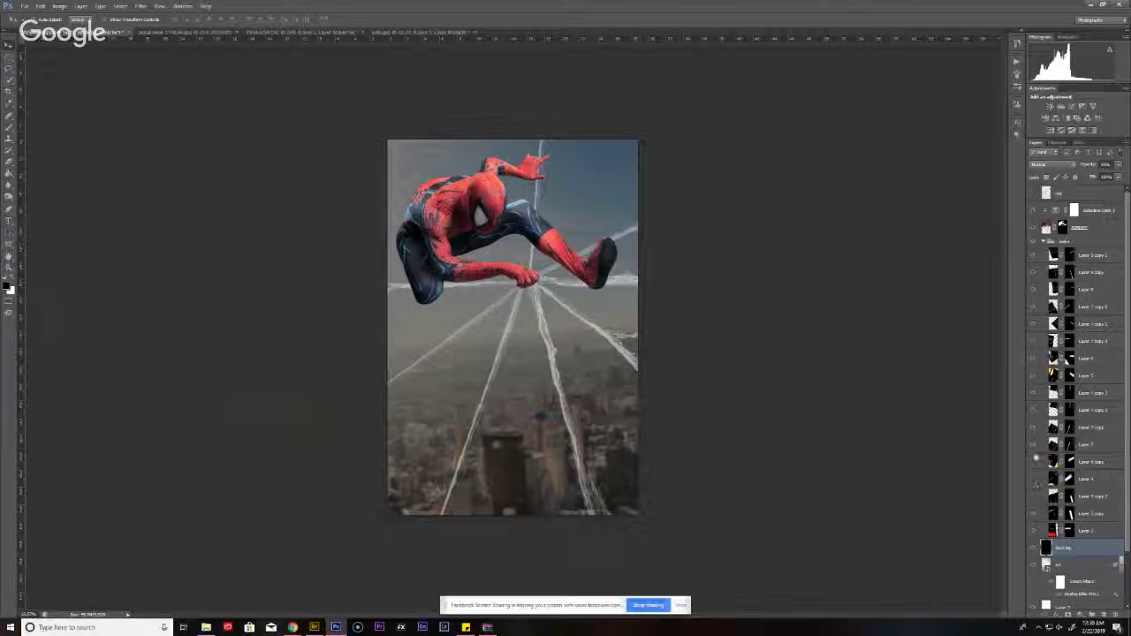
{"action": "left_click", "coordinate": [1033, 451]}
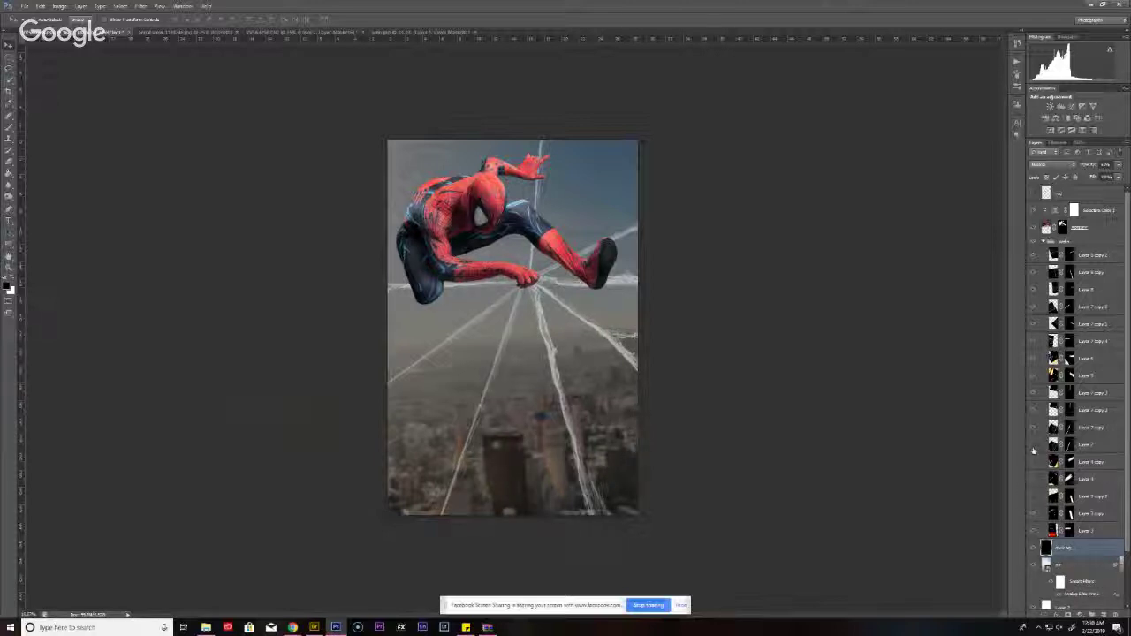
{"action": "left_click", "coordinate": [1034, 449]}
{"action": "left_click", "coordinate": [1033, 430]}
{"action": "left_click", "coordinate": [1033, 428]}
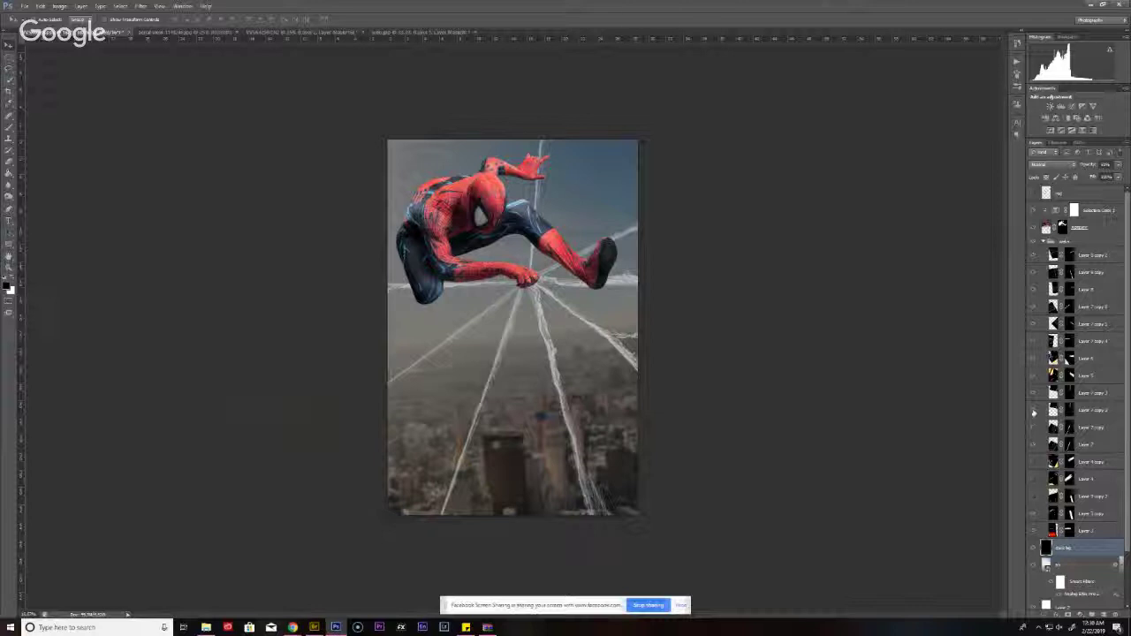
{"action": "left_click", "coordinate": [1034, 411]}
{"action": "left_click", "coordinate": [1034, 413]}
{"action": "left_click", "coordinate": [1034, 377]}
{"action": "left_click", "coordinate": [1034, 375]}
{"action": "left_click", "coordinate": [1034, 372]}
{"action": "left_click", "coordinate": [1035, 360]}
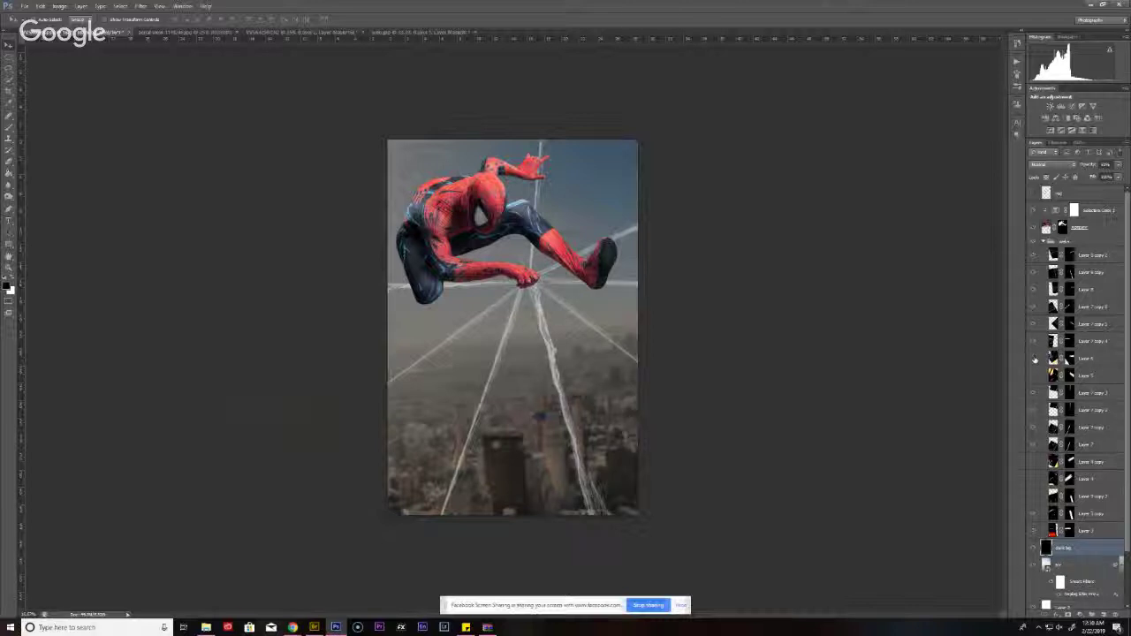
{"action": "left_click", "coordinate": [1034, 274]}
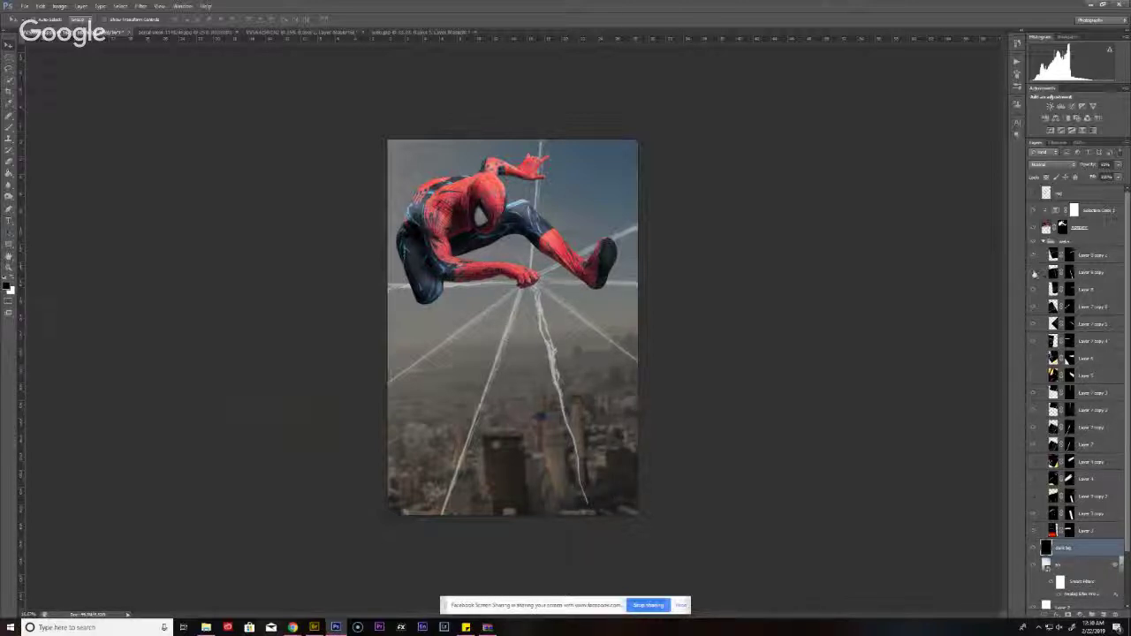
{"action": "left_click", "coordinate": [1034, 274]}
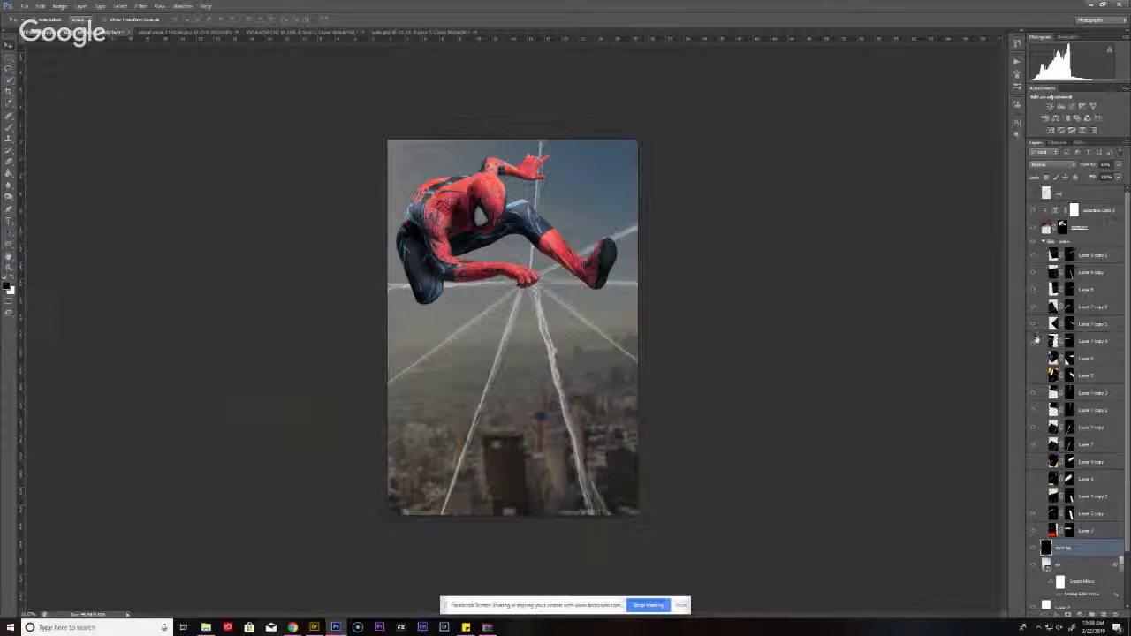
{"action": "left_click", "coordinate": [1034, 515]}
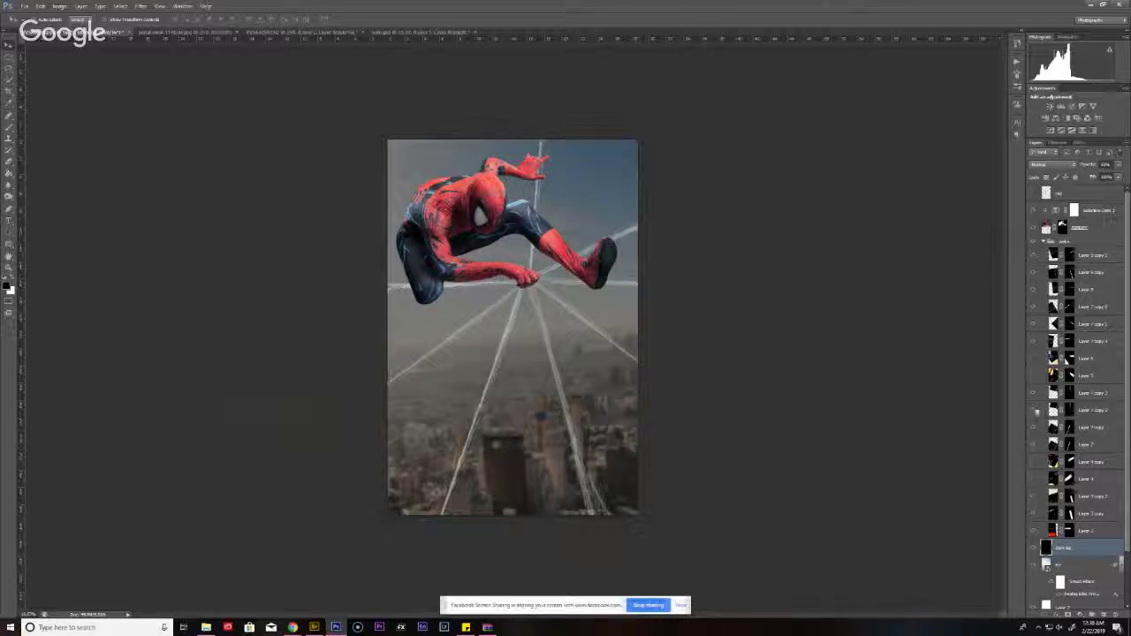
{"action": "left_click", "coordinate": [1032, 325]}
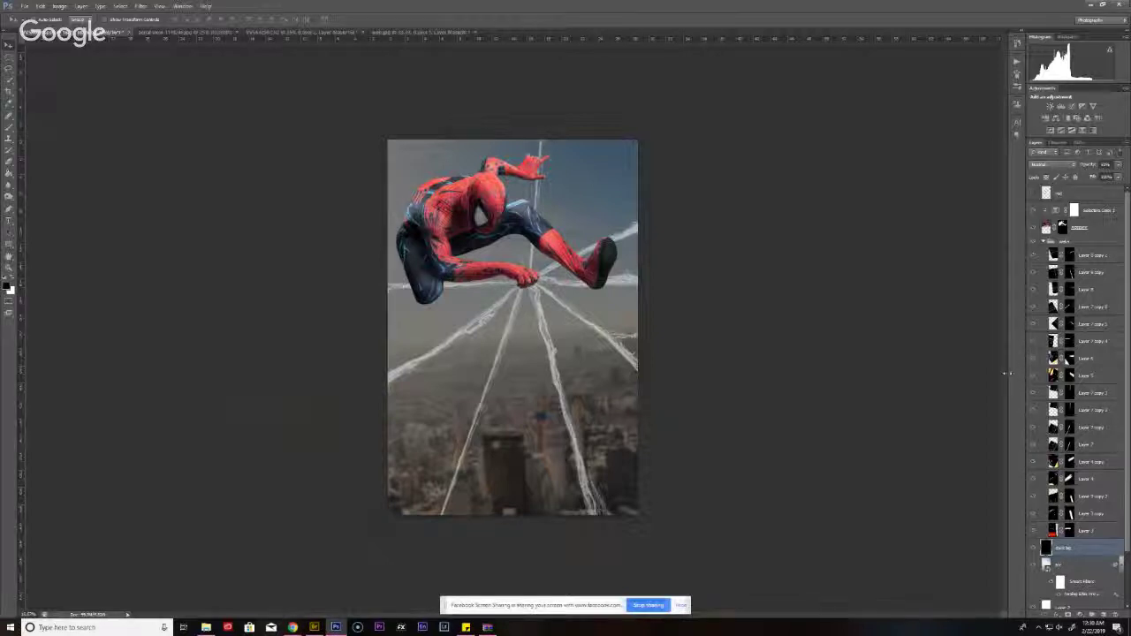
- Switch to Chrome to examine the webbing in the McFarlane Spider-Man artwork, and return to the Photoshop document
{"action": "mouse_move", "coordinate": [292, 628]}
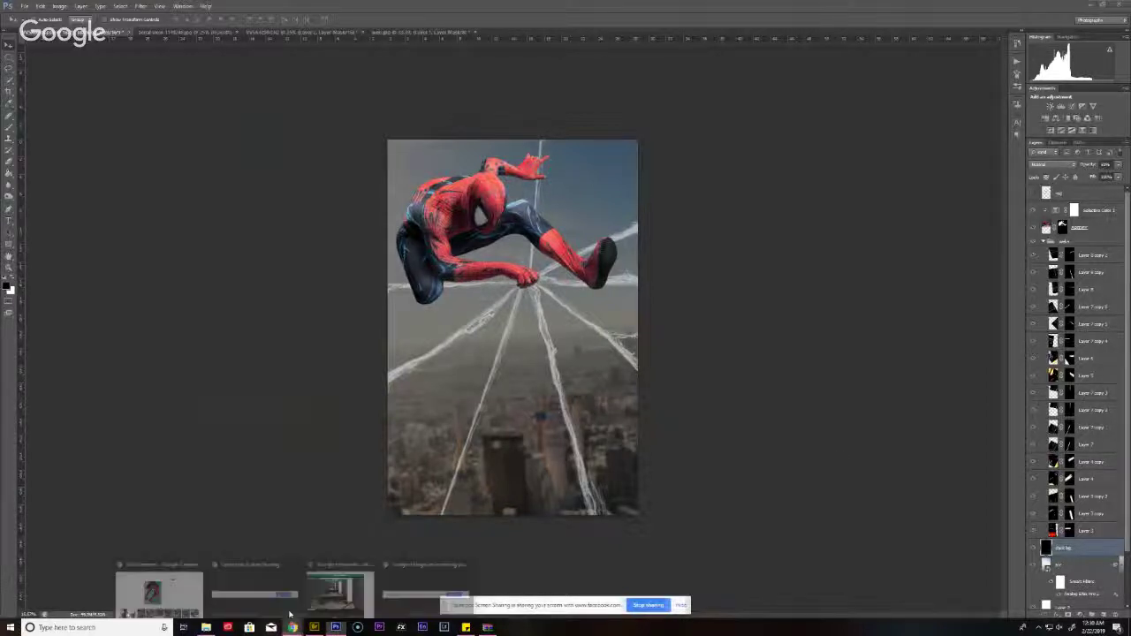
{"action": "left_click", "coordinate": [170, 564]}
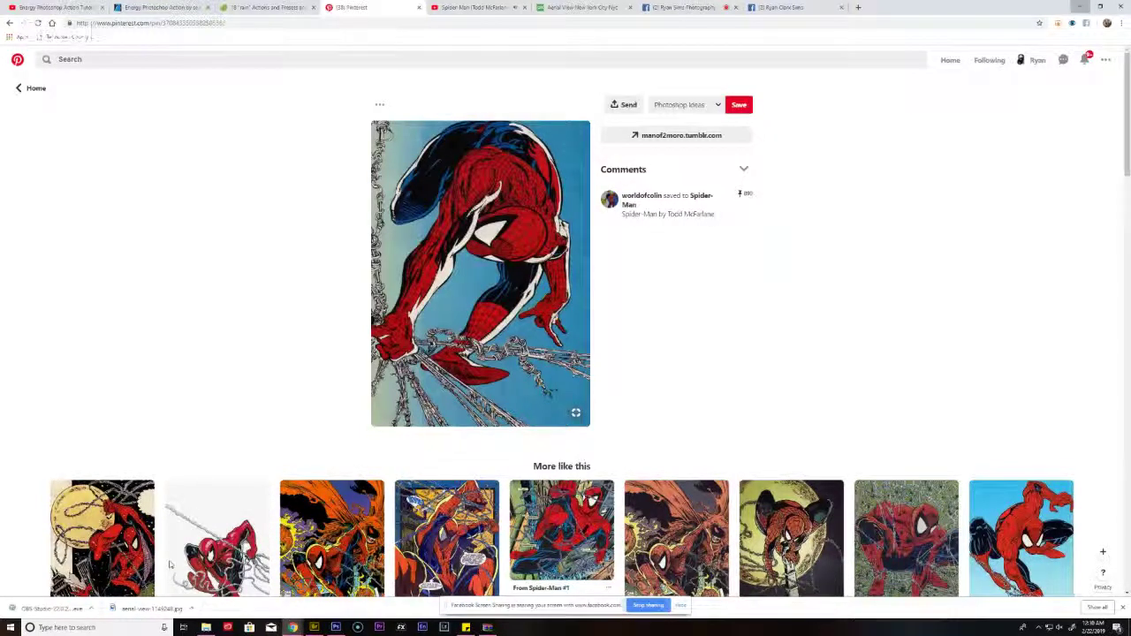
{"action": "left_click", "coordinate": [1080, 7]}
- Merge the webs group into a single layer and set its blend mode to Screen
{"action": "left_click", "coordinate": [1093, 256]}
{"action": "left_click", "coordinate": [1058, 255]}
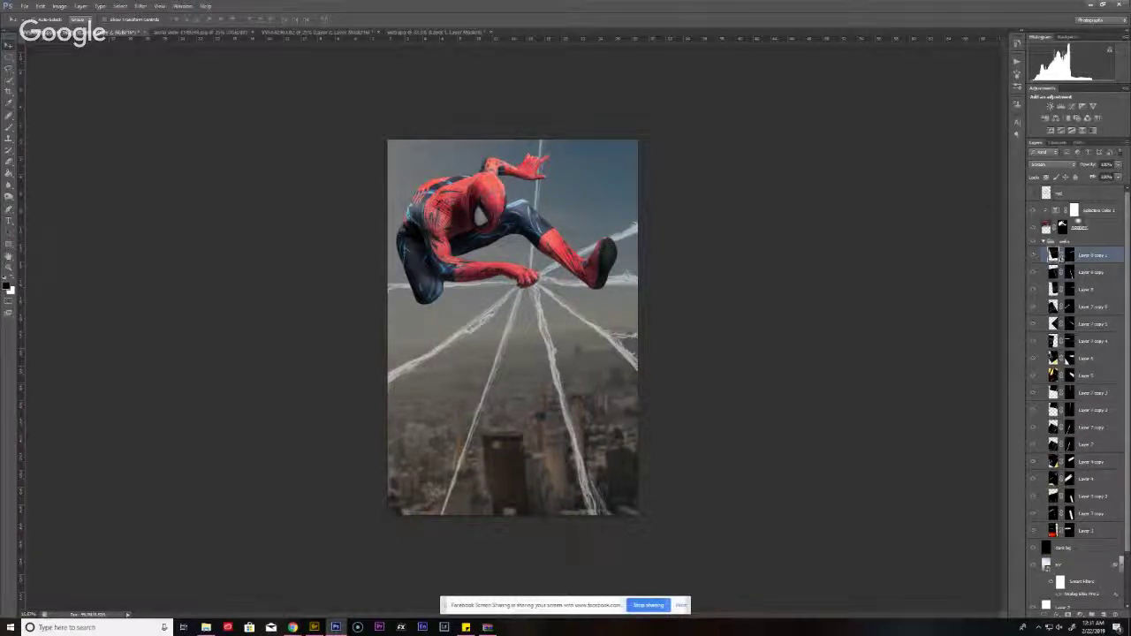
{"action": "left_click", "coordinate": [1045, 242]}
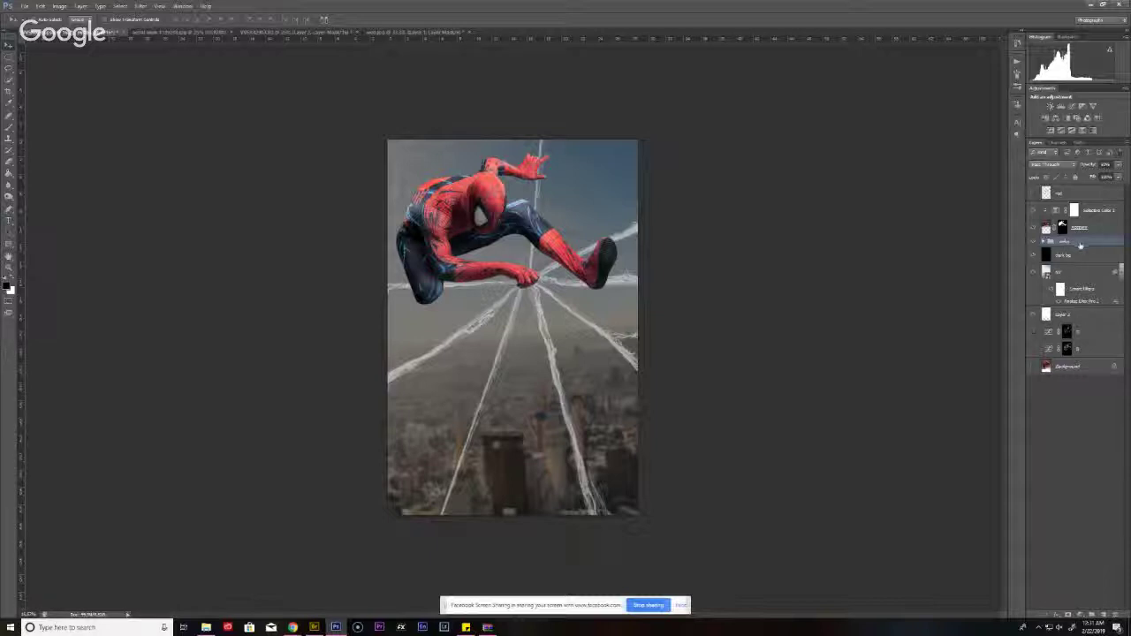
{"action": "right_click", "coordinate": [1080, 244]}
{"action": "left_click", "coordinate": [1078, 244]}
{"action": "right_click", "coordinate": [1079, 243]}
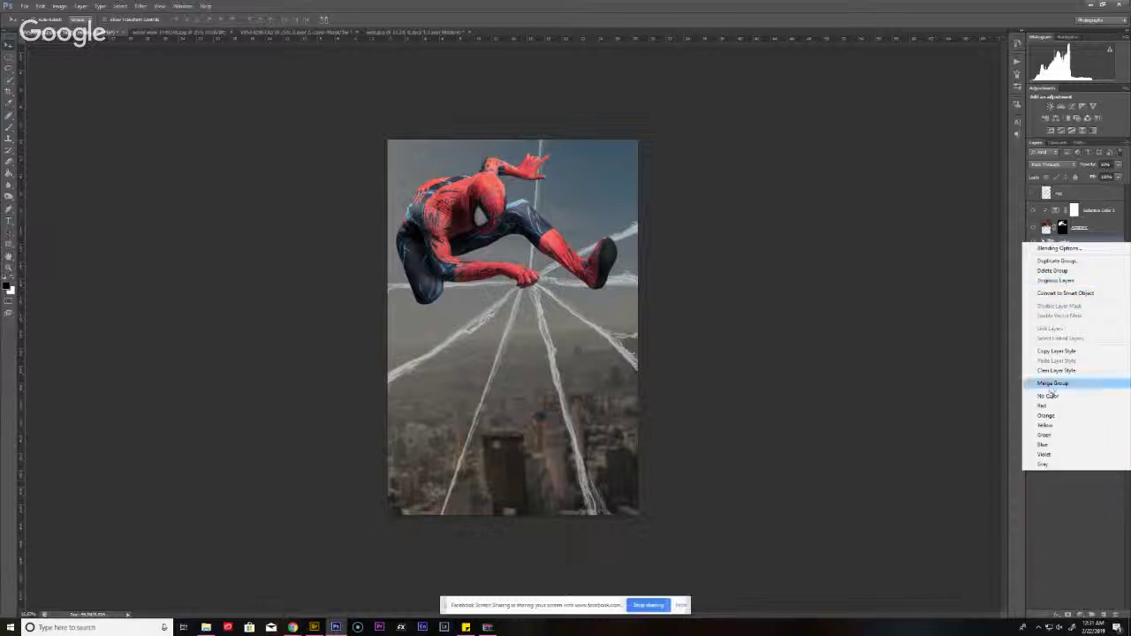
{"action": "left_click", "coordinate": [1052, 384]}
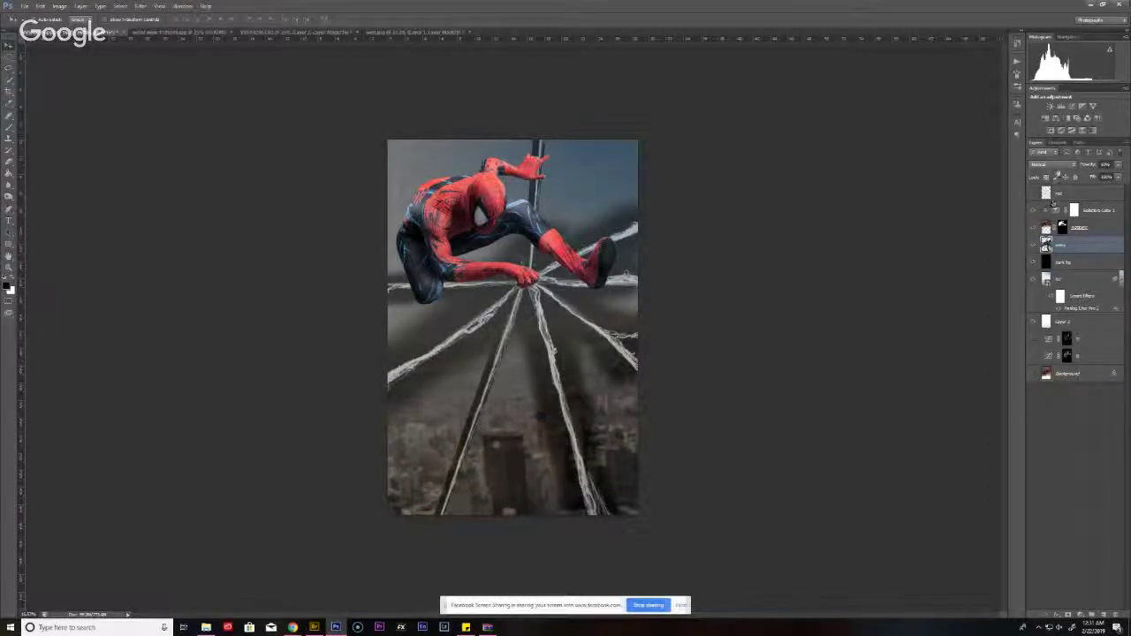
{"action": "left_click", "coordinate": [1056, 168]}
{"action": "left_click", "coordinate": [1042, 244]}
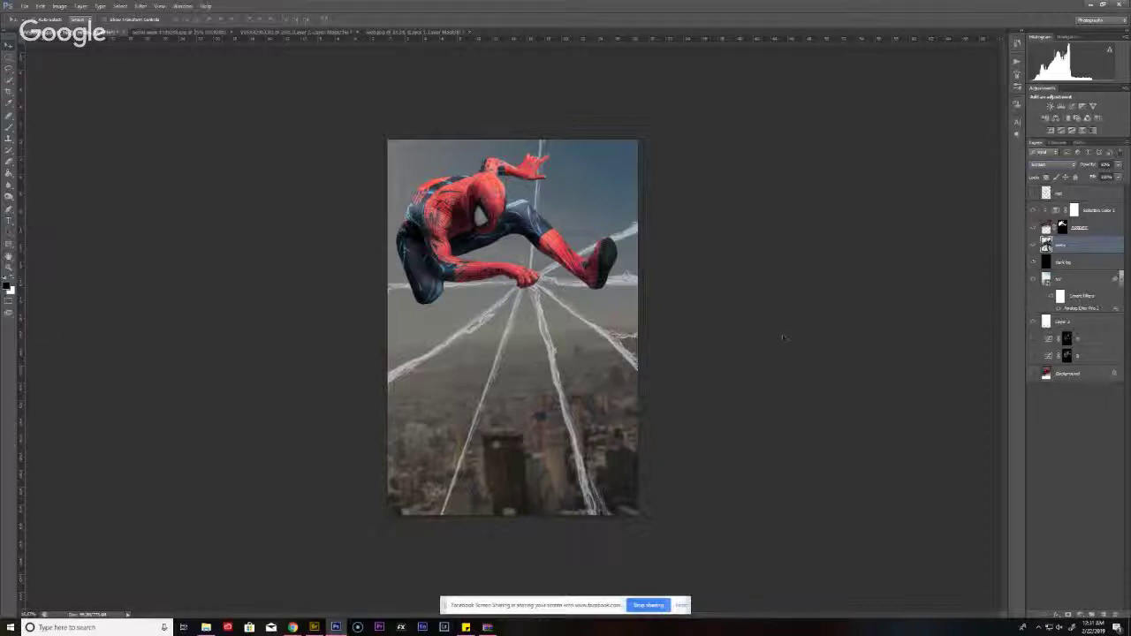
- Save the document in Large Document Format (PSB) with layers and maximum compatibility
{"action": "key", "text": "ctrl+shift+s"}
{"action": "left_click", "coordinate": [307, 340]}
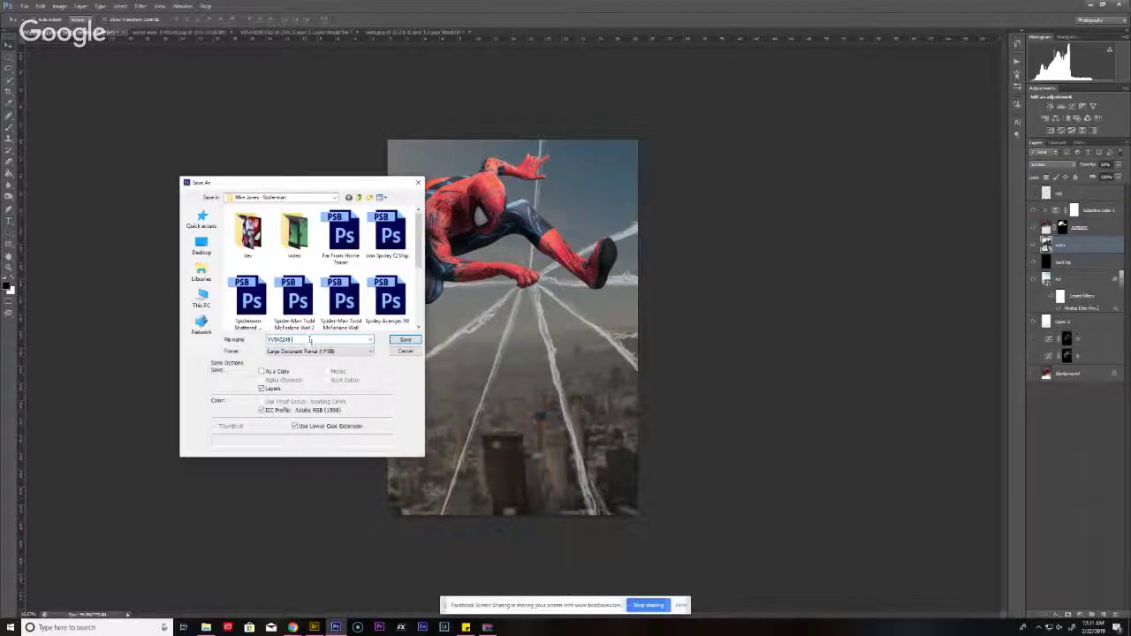
{"action": "left_click", "coordinate": [404, 340]}
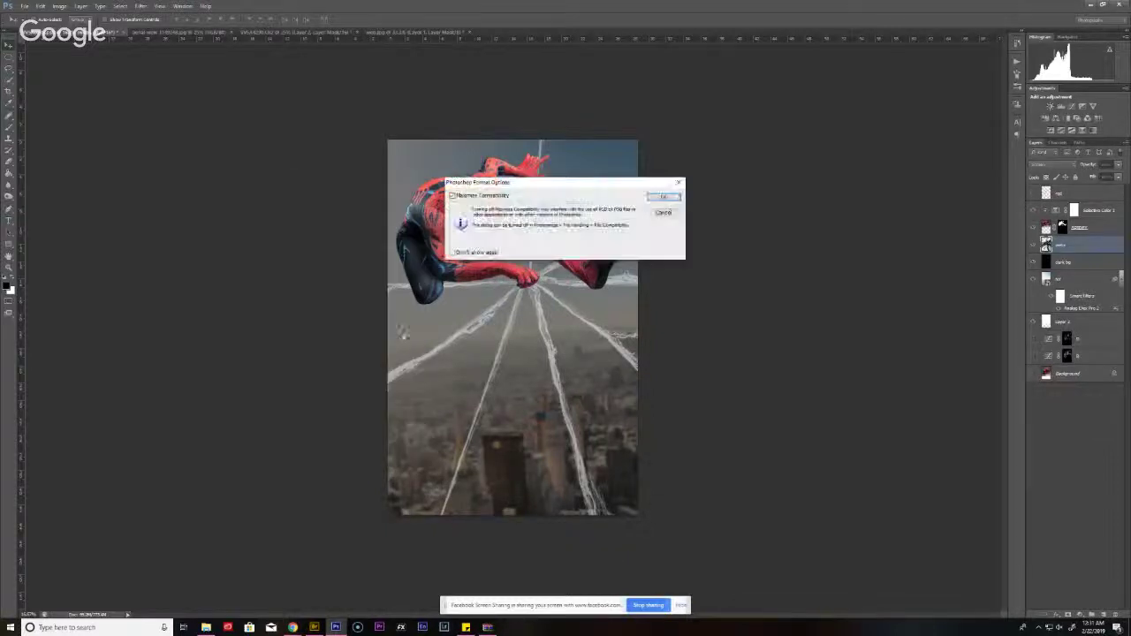
{"action": "key", "text": "Return"}
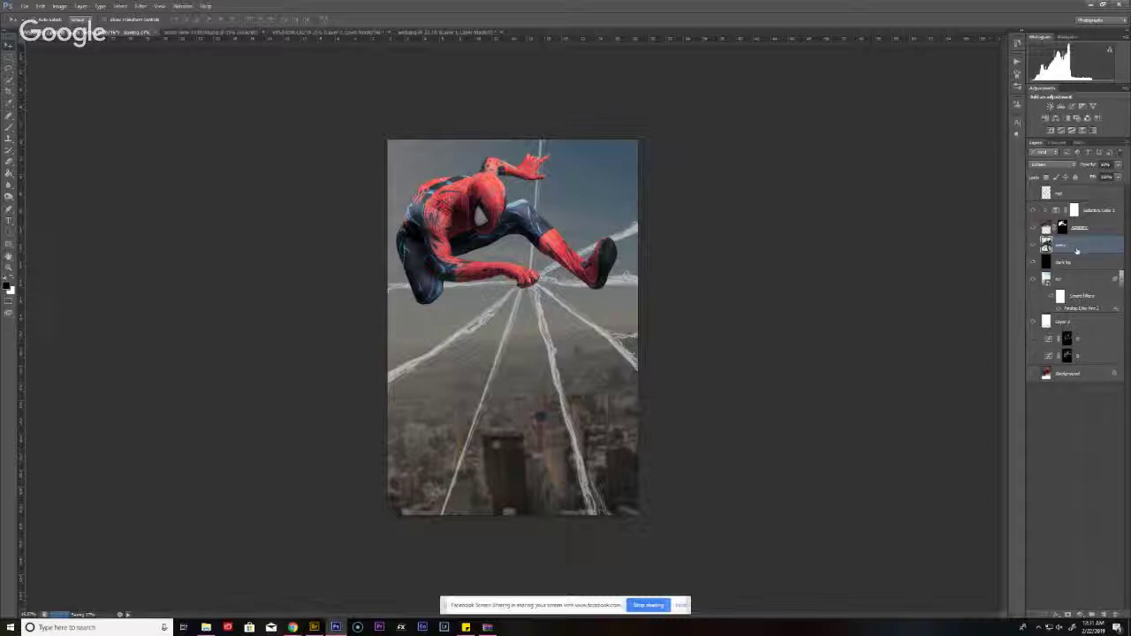
- Duplicate the merged webs layer above the Spider-Man layers, and check the webbing in the McFarlane artwork in Chrome
{"action": "key", "text": "ctrl+j"}
{"action": "left_click_drag", "start_coordinate": [1073, 249], "coordinate": [1049, 217]}
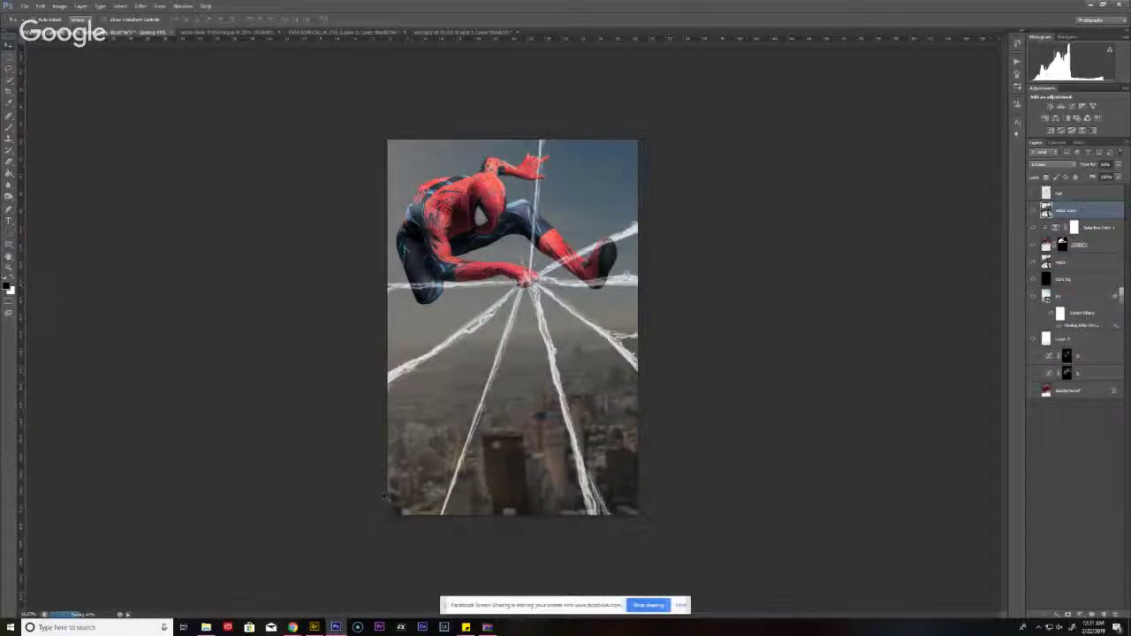
{"action": "mouse_move", "coordinate": [292, 628]}
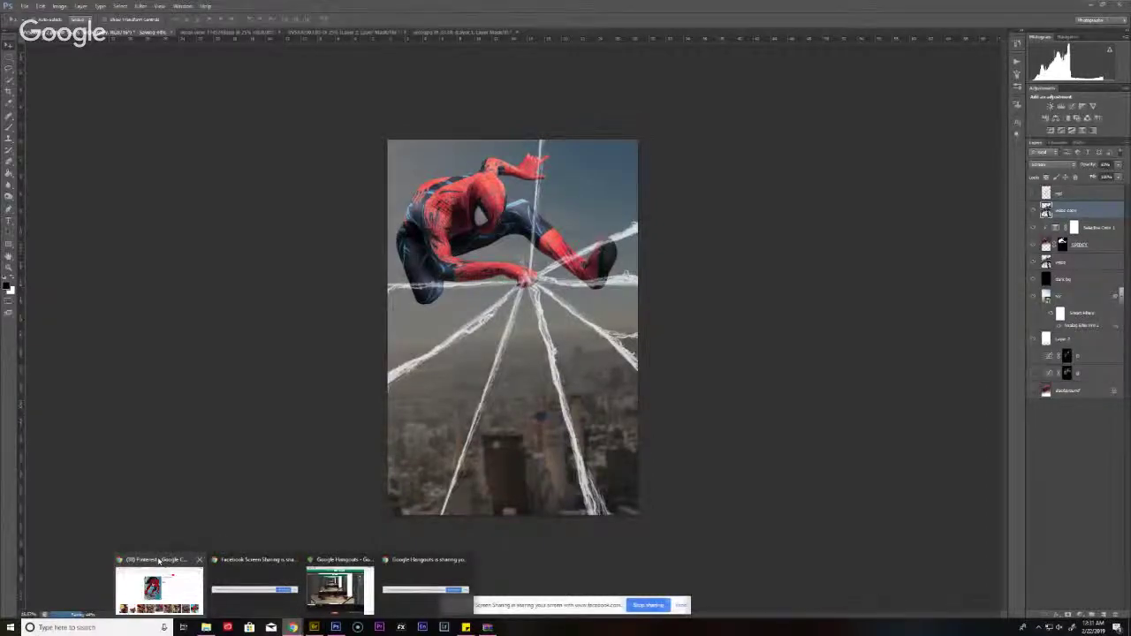
{"action": "left_click", "coordinate": [159, 588]}
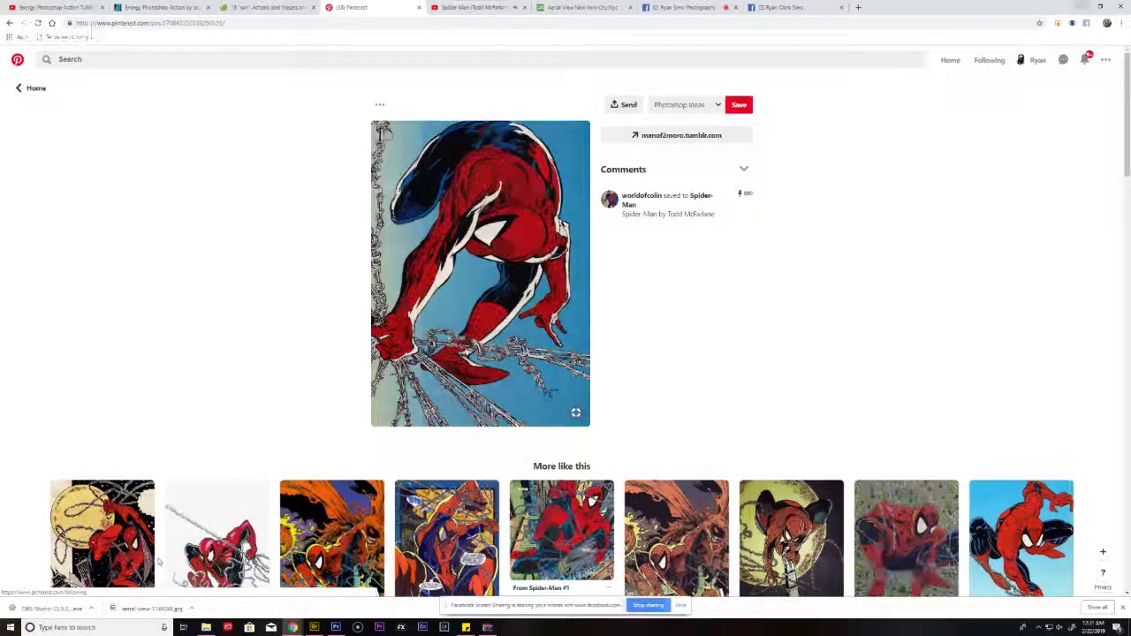
{"action": "left_click", "coordinate": [1080, 6]}
- Add a black mask to the webs copy and paint white with a soft brush to reveal strands over the legs and foot
{"action": "left_click", "coordinate": [1068, 614], "text": "alt"}
{"action": "key", "text": "b"}
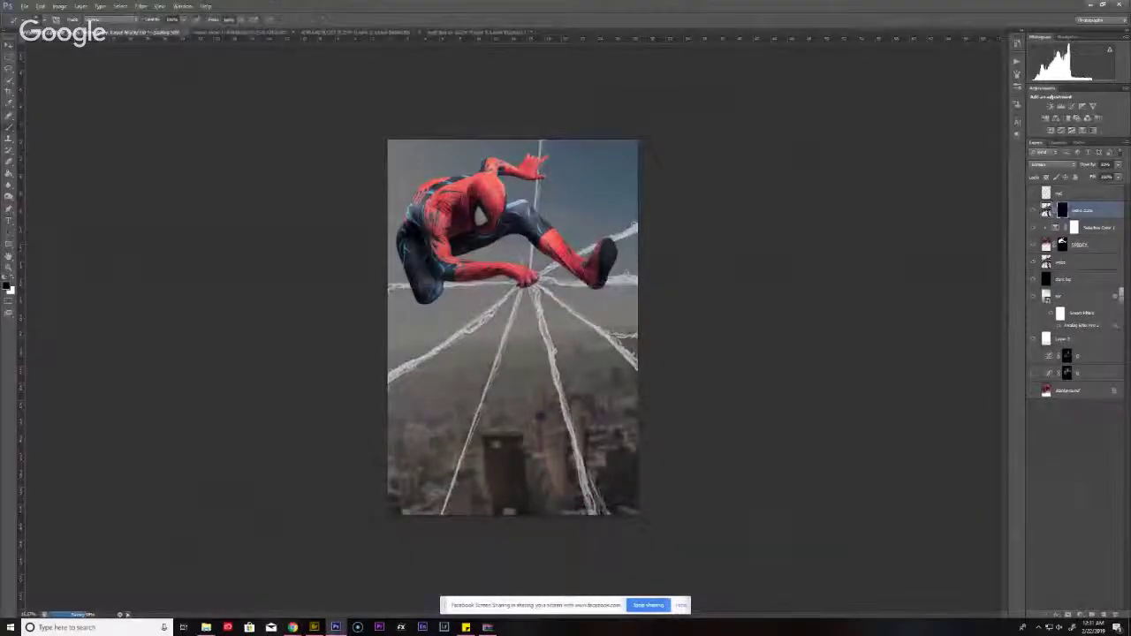
{"action": "key", "text": "Return"}
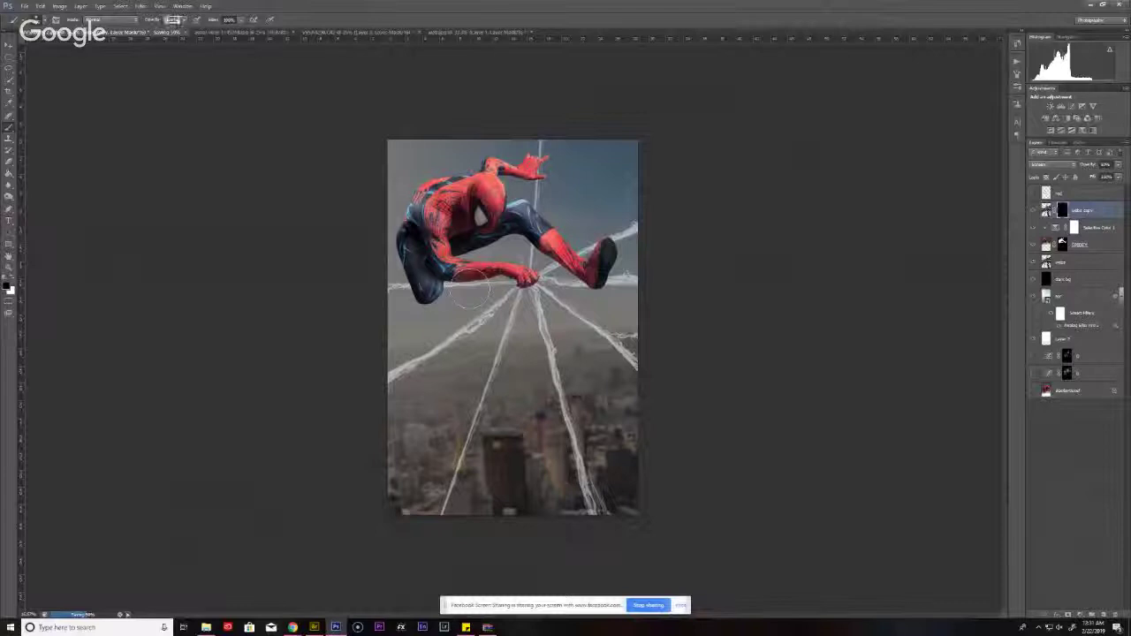
{"action": "right_click", "coordinate": [533, 236]}
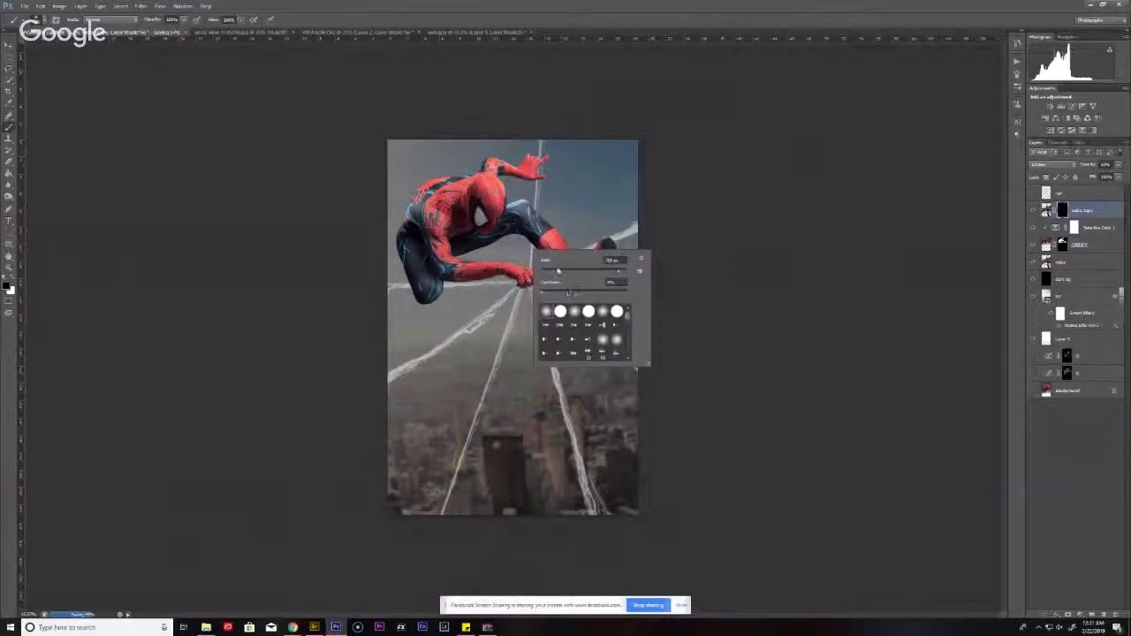
{"action": "left_click", "coordinate": [537, 235]}
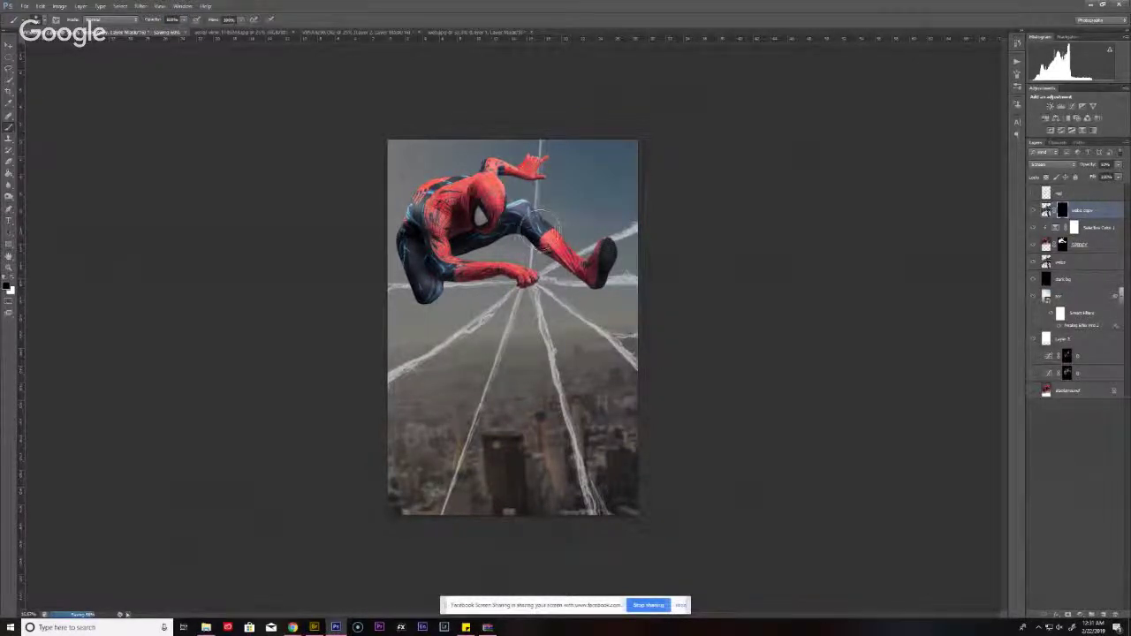
{"action": "key", "text": "x"}
{"action": "left_click_drag", "start_coordinate": [535, 234], "coordinate": [525, 209]}
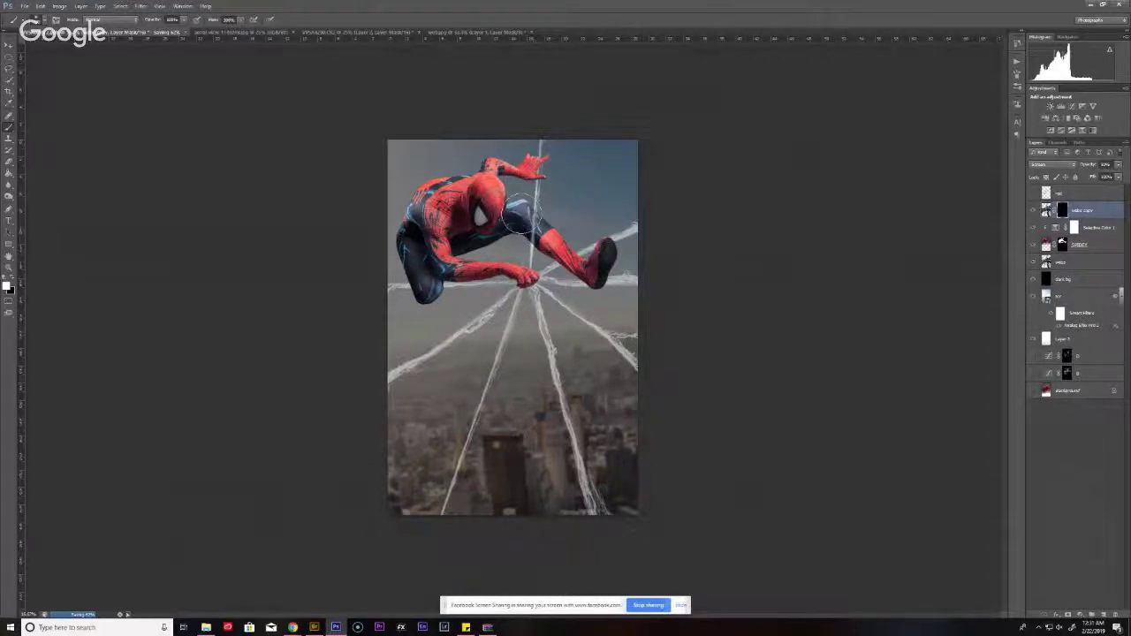
{"action": "mouse_move", "coordinate": [562, 251]}
{"action": "left_mouse_down"}
{"action": "mouse_move", "coordinate": [617, 245]}
{"action": "mouse_move", "coordinate": [612, 278]}
{"action": "mouse_move", "coordinate": [630, 233]}
{"action": "left_mouse_up"}
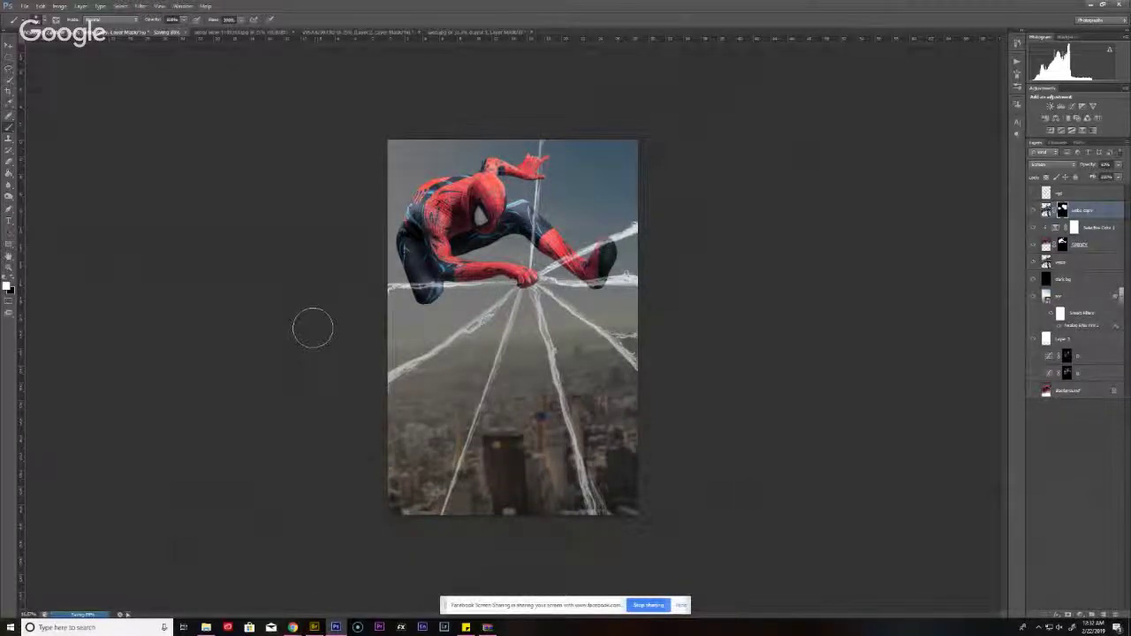
{"action": "key", "text": "ctrl+z"}
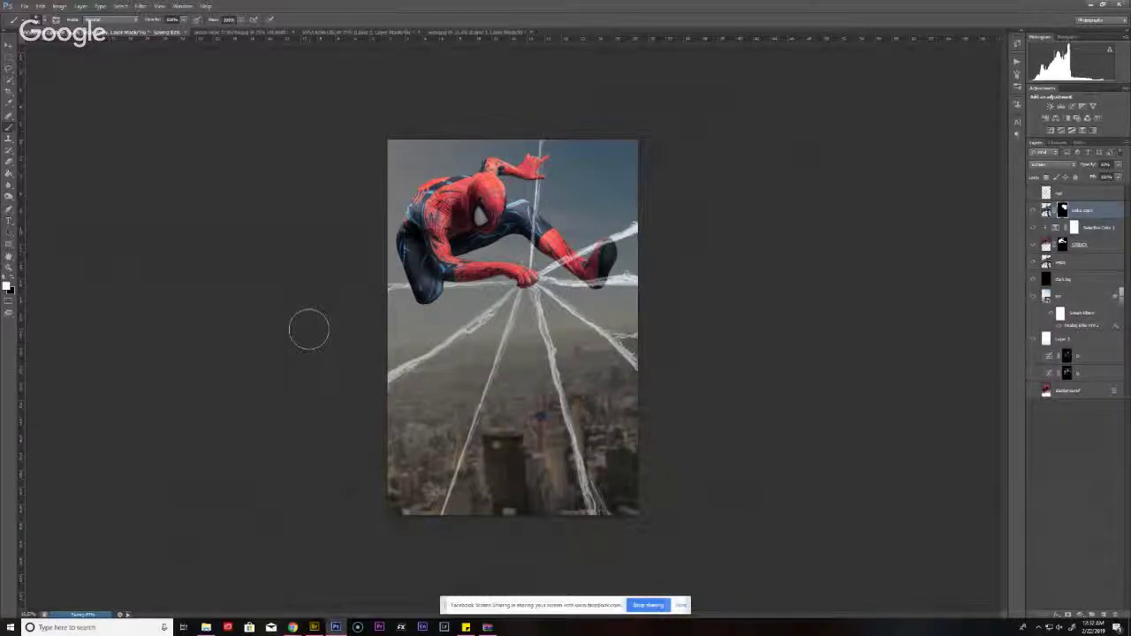
{"action": "key", "text": "ctrl+z"}
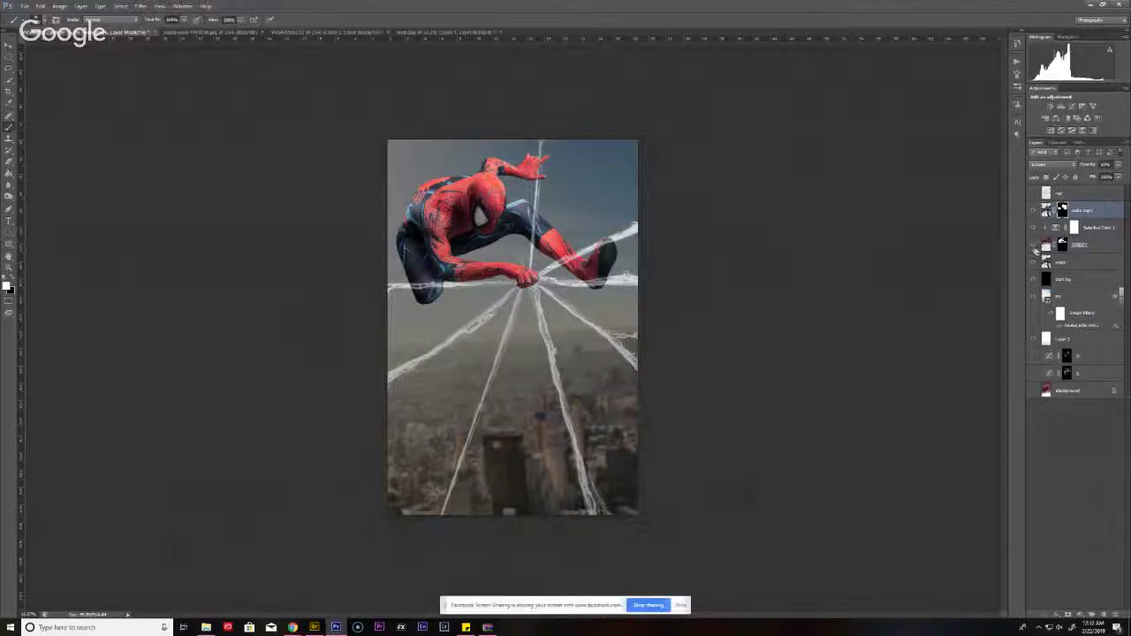
- Hide and show the Spider-Man layer and the lower webs layer to compare what each contributes
{"action": "left_click", "coordinate": [1034, 246]}
{"action": "left_click", "coordinate": [1034, 246]}
{"action": "left_click", "coordinate": [1034, 262]}
{"action": "left_click", "coordinate": [1034, 263]}
- Open the lower webs layer's blending options, close them, and raise the layer's opacity to 100%
{"action": "left_click", "coordinate": [1061, 262]}
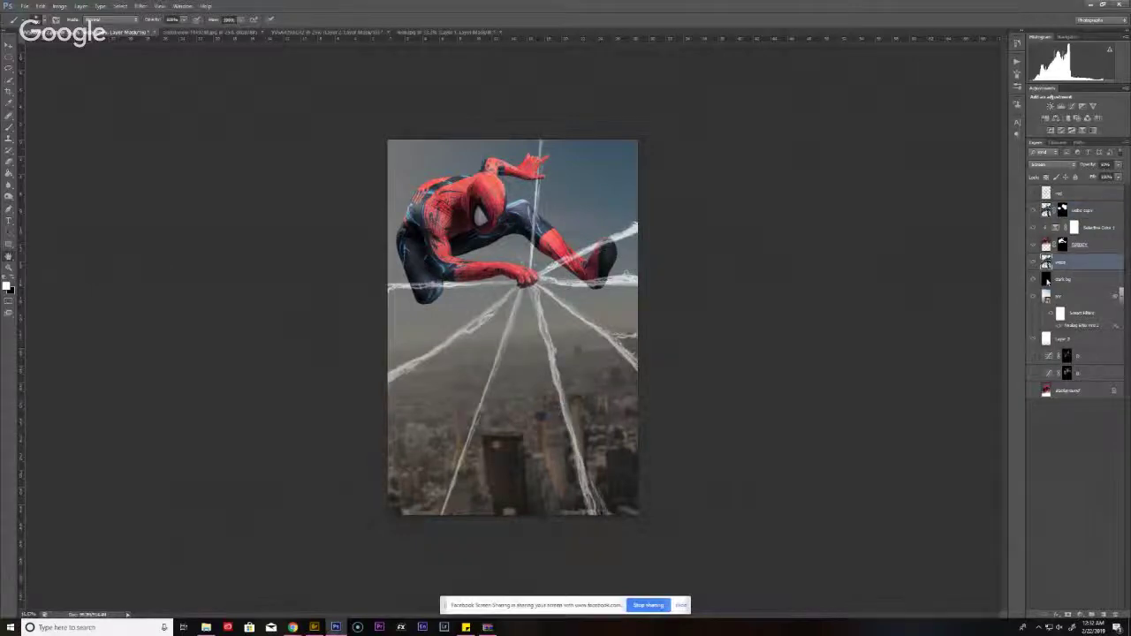
{"action": "double_click", "coordinate": [1047, 280]}
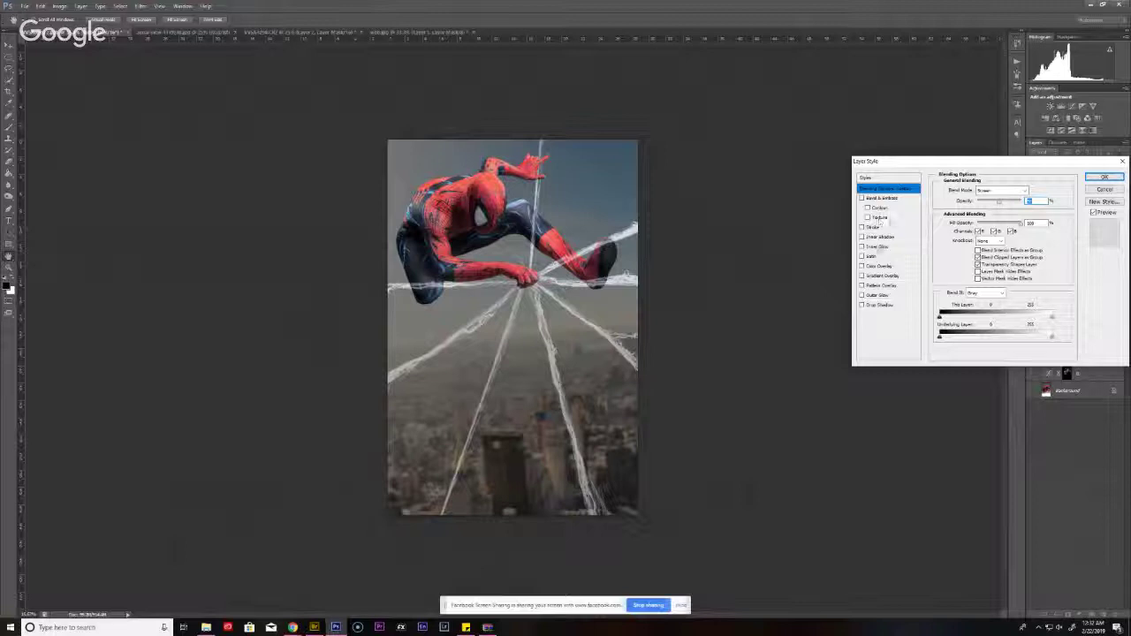
{"action": "mouse_move", "coordinate": [1000, 202]}
{"action": "left_mouse_down"}
{"action": "mouse_move", "coordinate": [1048, 201]}
{"action": "mouse_move", "coordinate": [1014, 206]}
{"action": "left_mouse_up"}
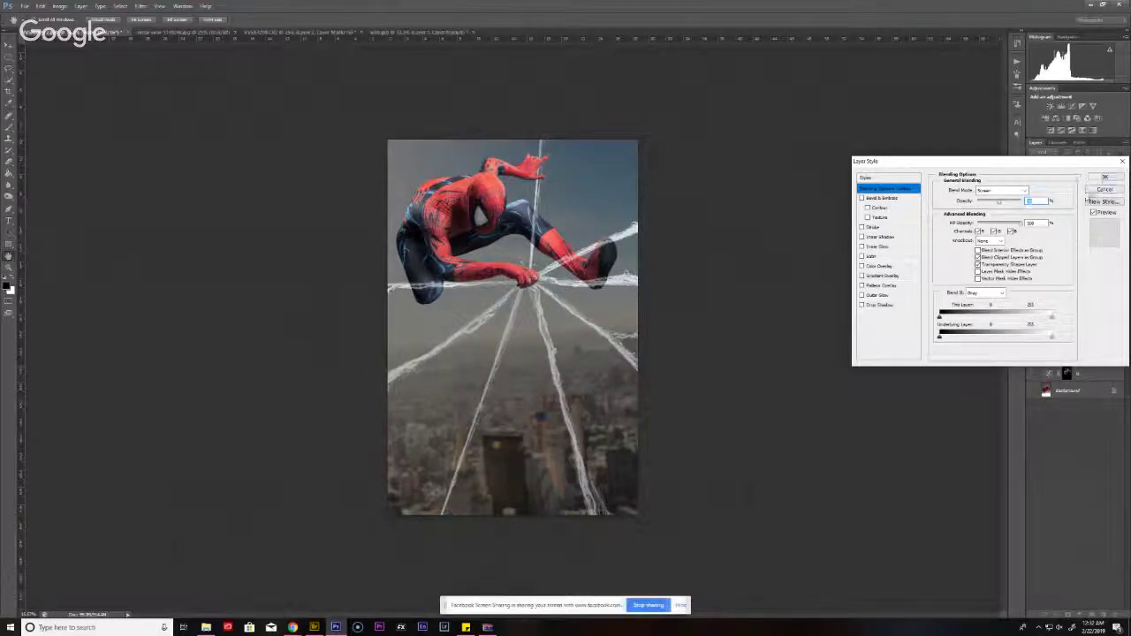
{"action": "left_click", "coordinate": [1105, 177]}
{"action": "left_click", "coordinate": [1119, 165]}
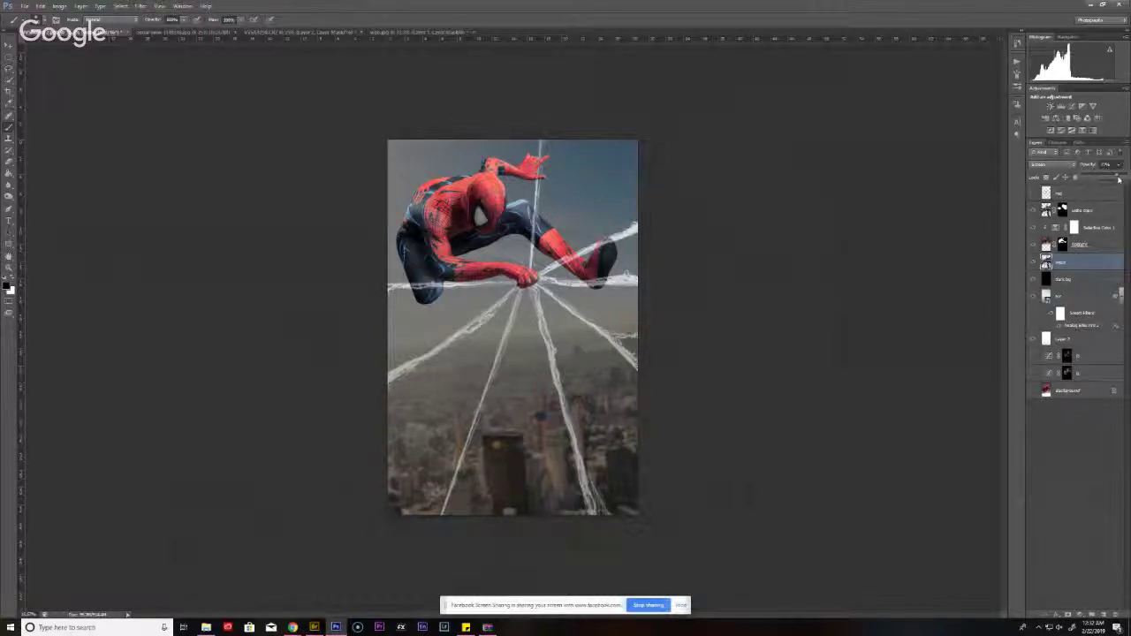
{"action": "left_click_drag", "start_coordinate": [1117, 177], "coordinate": [1127, 178]}
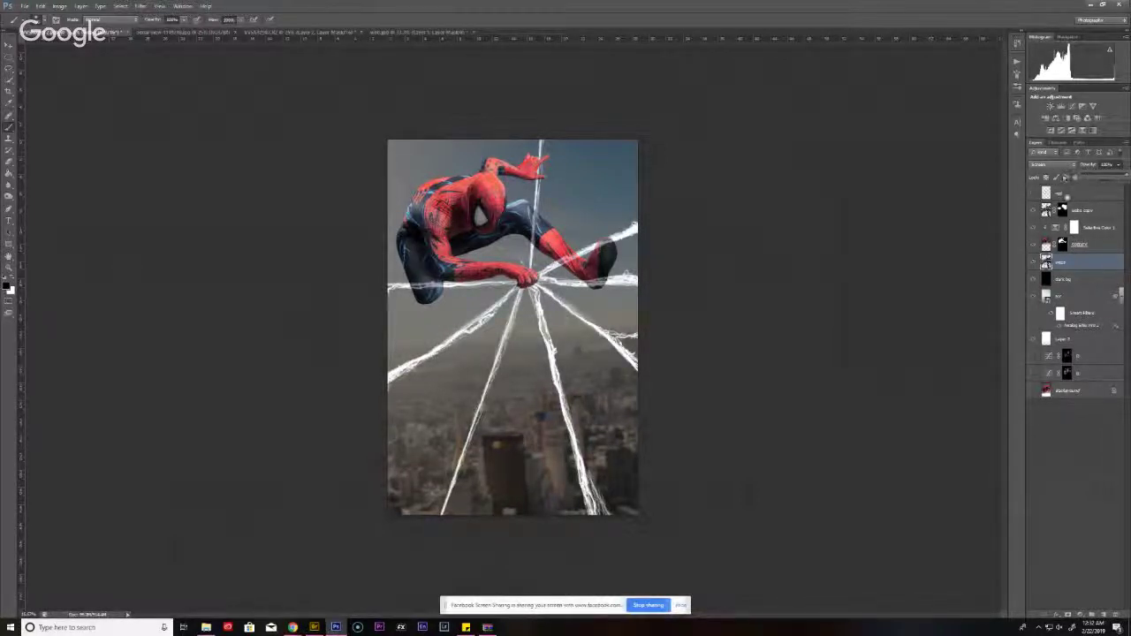
- Try 100% and 70% opacity on the webs copy layer above Spider-Man
{"action": "left_click", "coordinate": [1082, 210]}
{"action": "left_click", "coordinate": [1118, 165]}
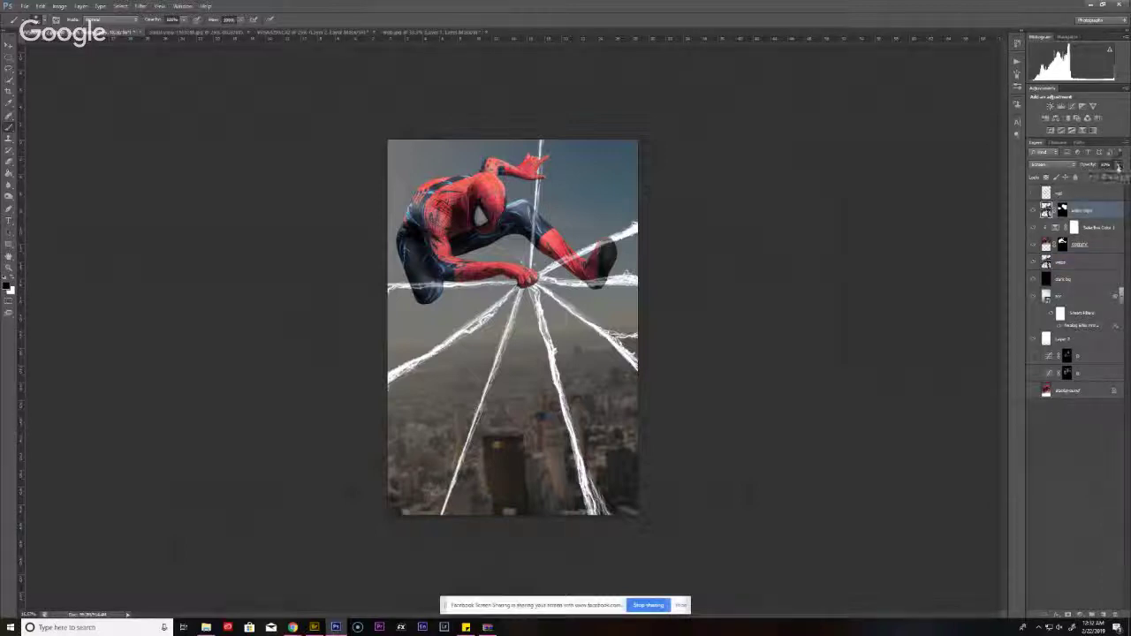
{"action": "mouse_move", "coordinate": [1126, 177]}
{"action": "left_mouse_down"}
{"action": "mouse_move", "coordinate": [1111, 178]}
{"action": "mouse_move", "coordinate": [1126, 176]}
{"action": "left_mouse_up"}
{"action": "left_click", "coordinate": [1092, 165]}
{"action": "type", "text": "70"}
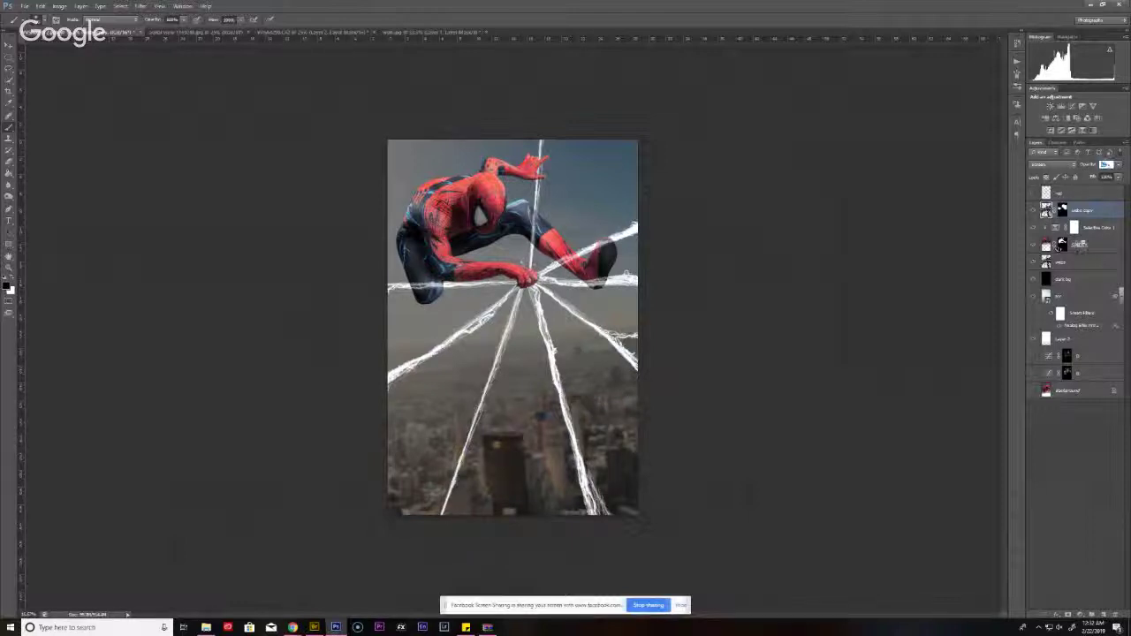
- Try 70% and 40% opacity on the lower webs layer behind Spider-Man
{"action": "left_click", "coordinate": [1074, 262]}
{"action": "type", "text": "70"}
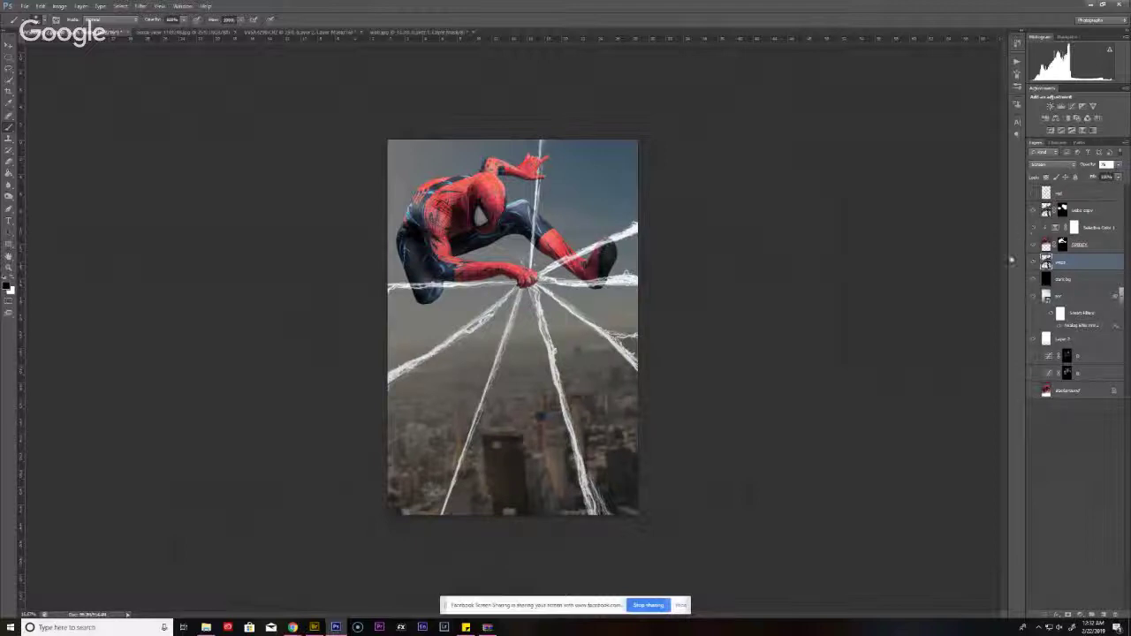
{"action": "key", "text": "ctrl+z"}
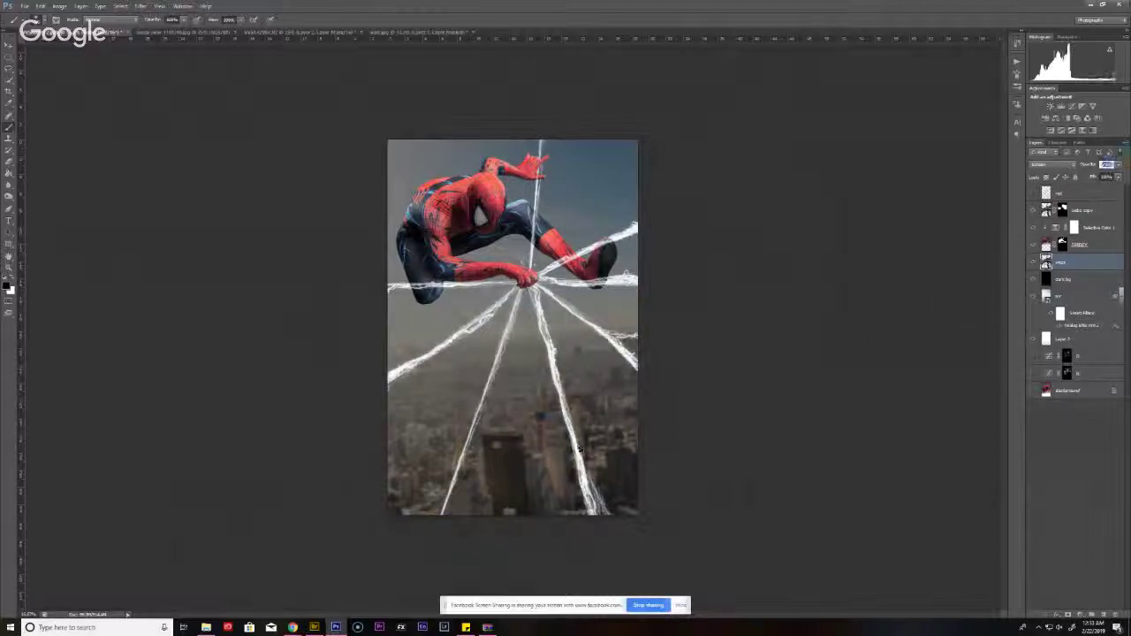
{"action": "type", "text": "70"}
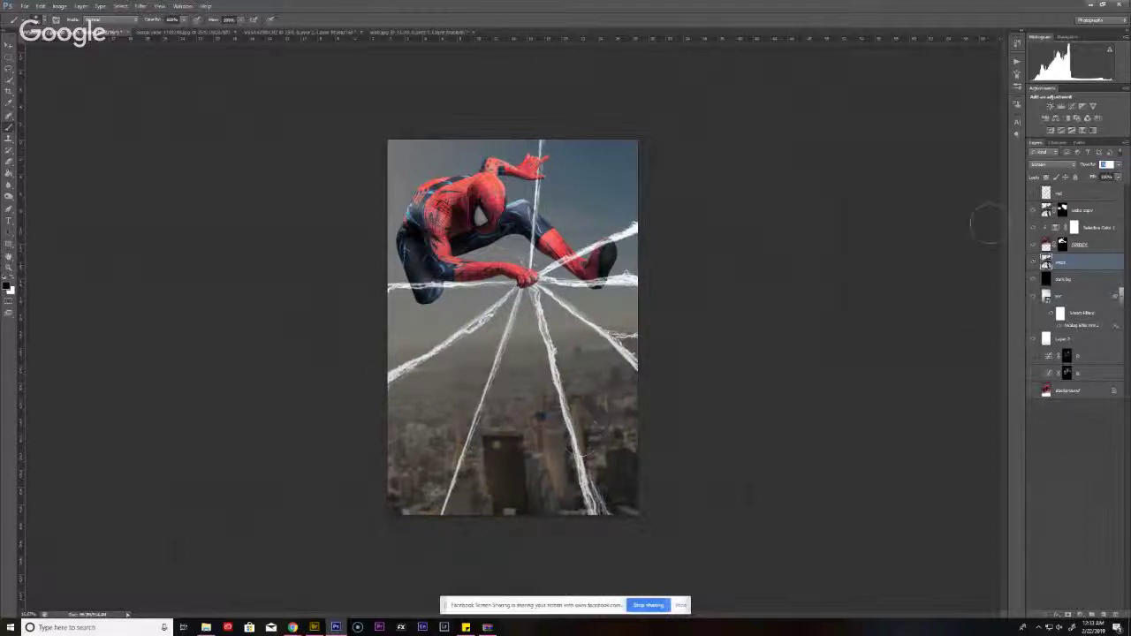
{"action": "type", "text": "40"}
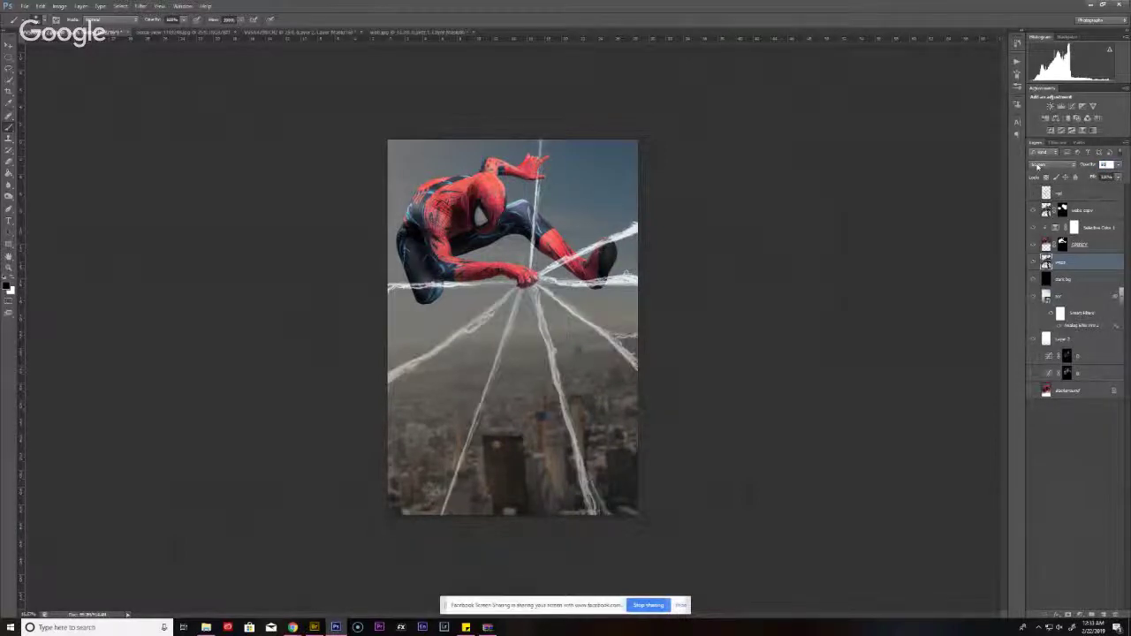
{"action": "key", "text": "Return"}
- Set the webs copy layer's opacity to 80% and the lower webs layer's opacity to 75%
{"action": "left_click", "coordinate": [1104, 213]}
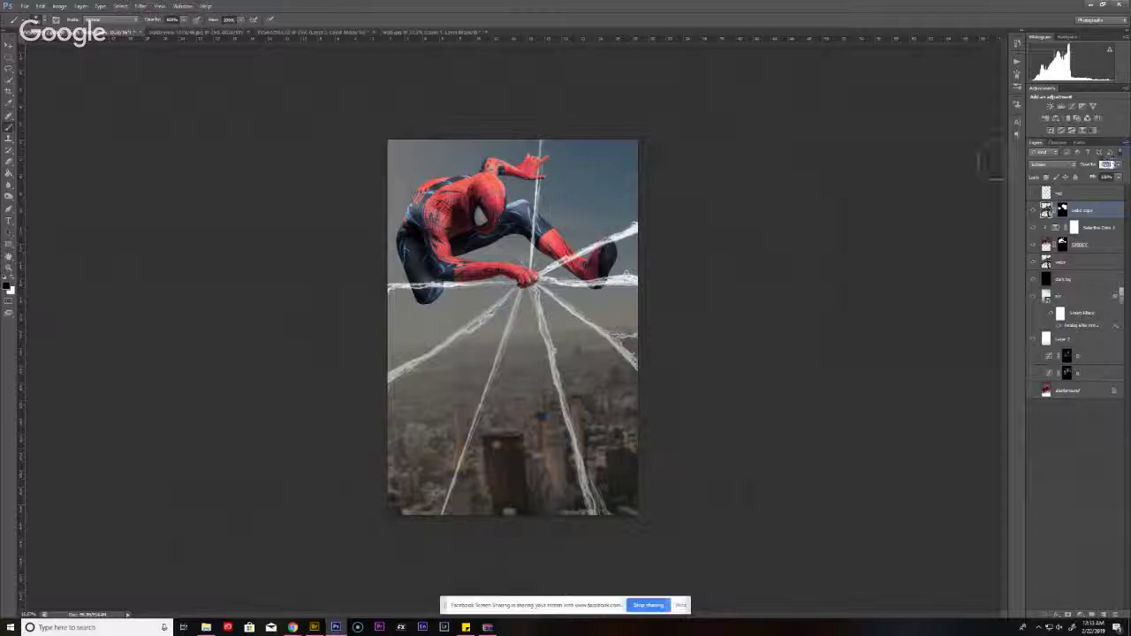
{"action": "type", "text": "80"}
{"action": "key", "text": "Return"}
{"action": "left_click", "coordinate": [1086, 262]}
{"action": "type", "text": "75"}
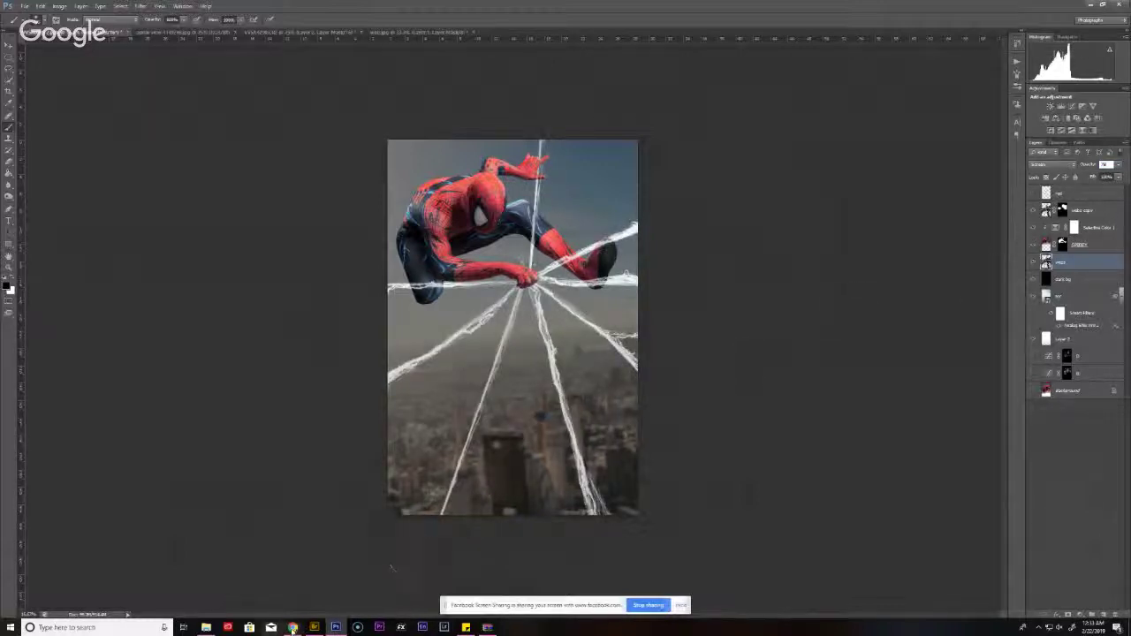
{"action": "key", "text": "Return"}
- Switch to Chrome to compare the web strands with the McFarlane artwork, and return to the Photoshop document
{"action": "mouse_move", "coordinate": [292, 625]}
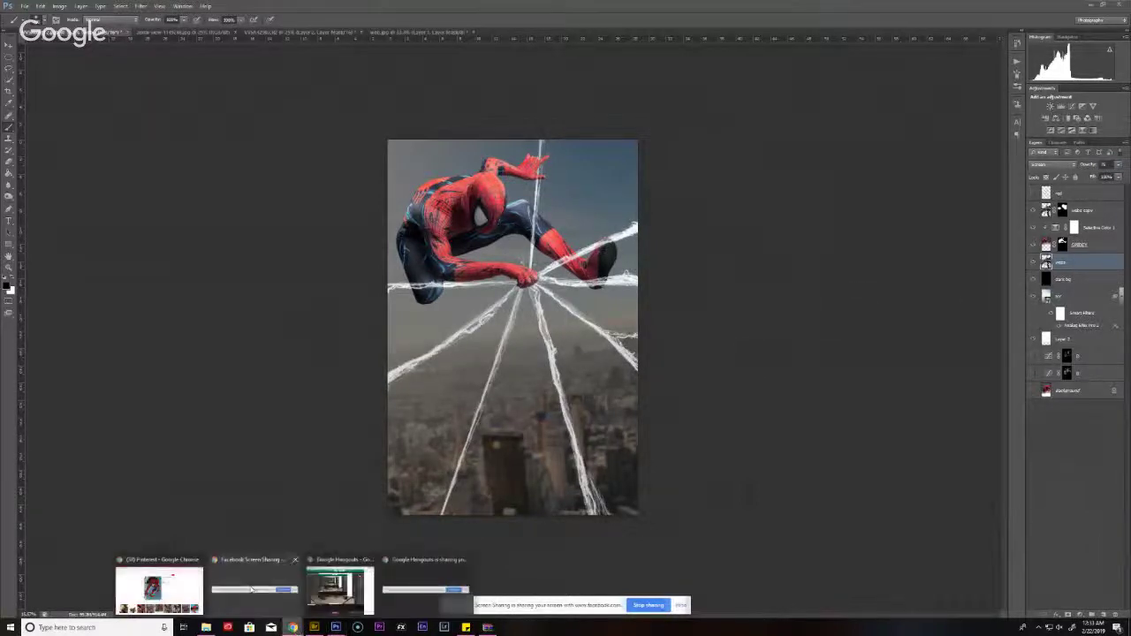
{"action": "left_click", "coordinate": [159, 588]}
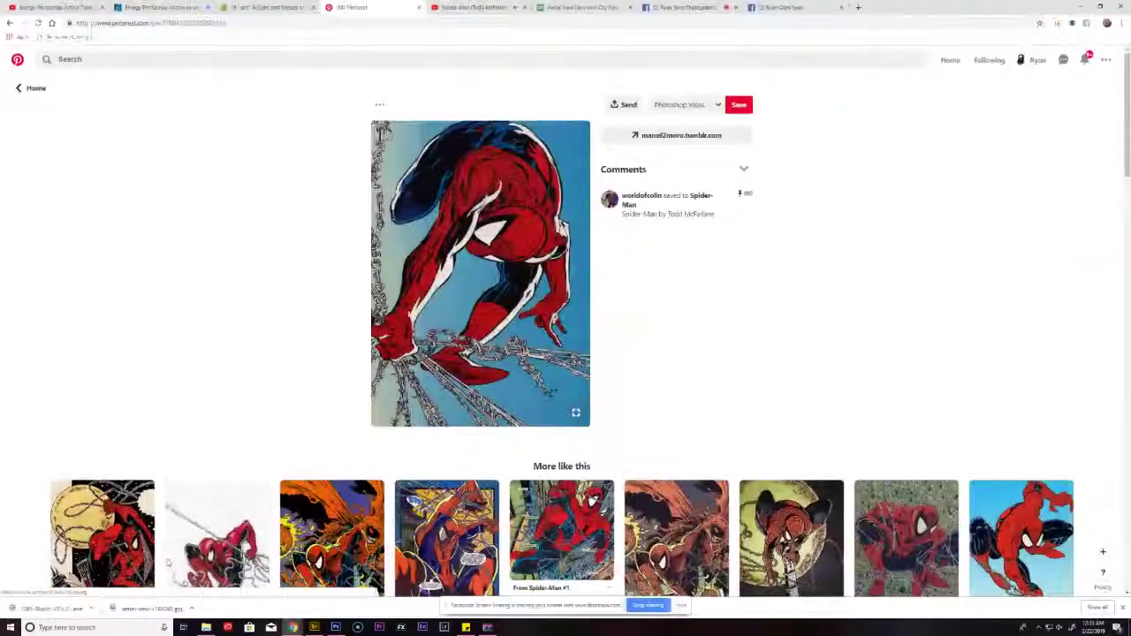
{"action": "left_click", "coordinate": [1080, 6]}
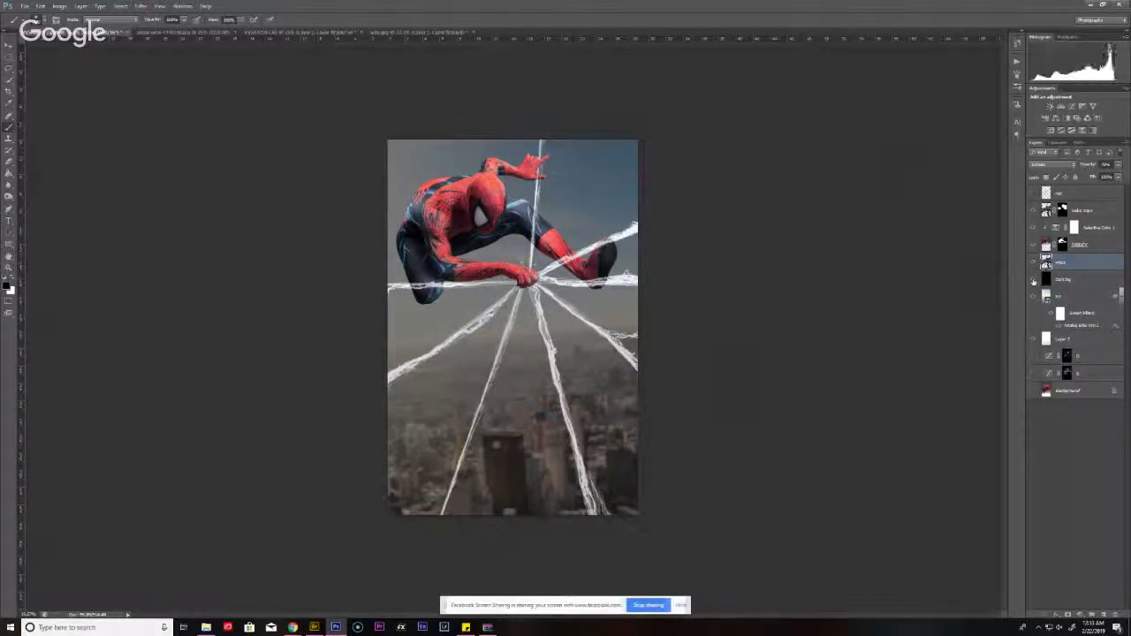
- Compare the composite with and without the dark background layer, leaving that layer hidden
{"action": "left_click", "coordinate": [1034, 281]}
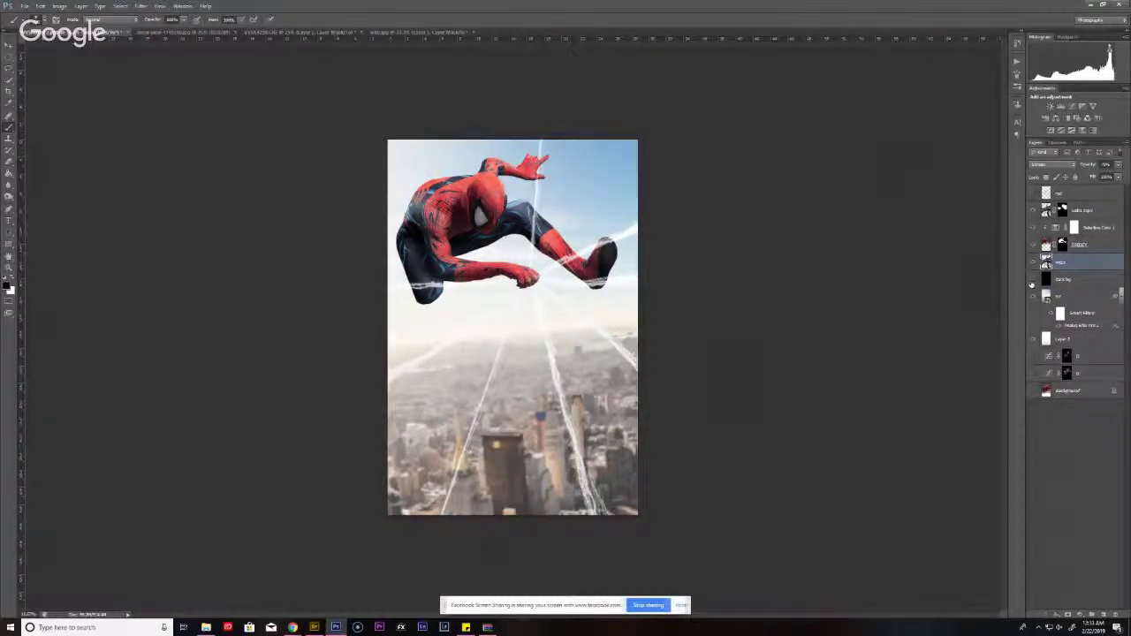
{"action": "left_click", "coordinate": [1034, 280]}
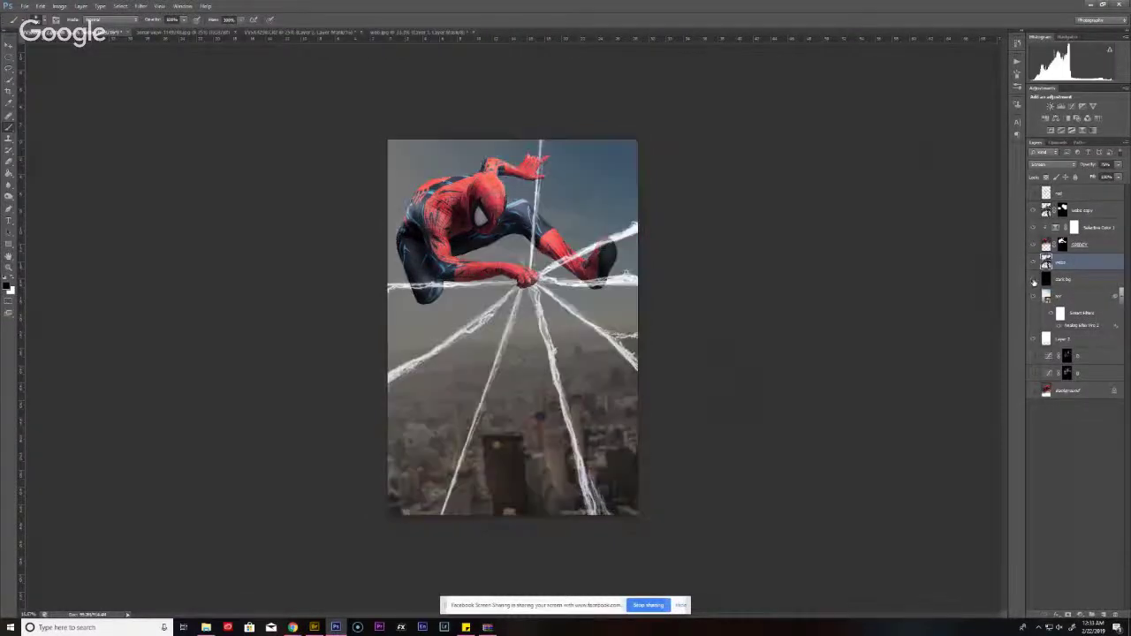
{"action": "left_click", "coordinate": [1034, 280]}
- Try a stronger Color Efex Pro 4 Detail Extractor effect on the New York layer, and undo it
{"action": "left_click", "coordinate": [1063, 299]}
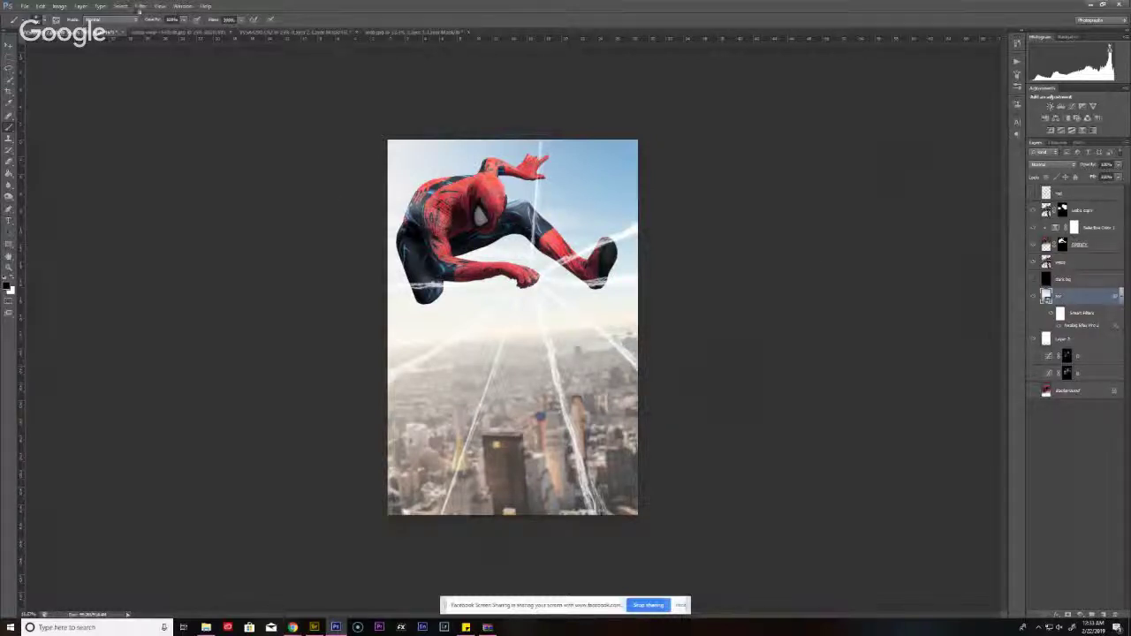
{"action": "left_click", "coordinate": [140, 6]}
{"action": "mouse_move", "coordinate": [203, 182]}
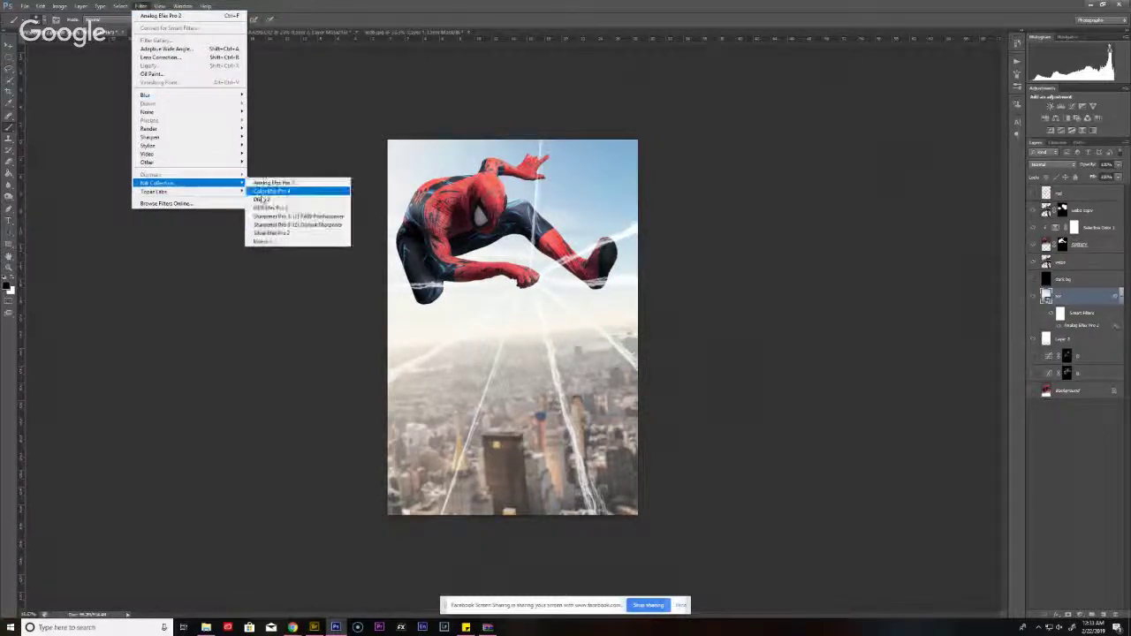
{"action": "left_click", "coordinate": [277, 192]}
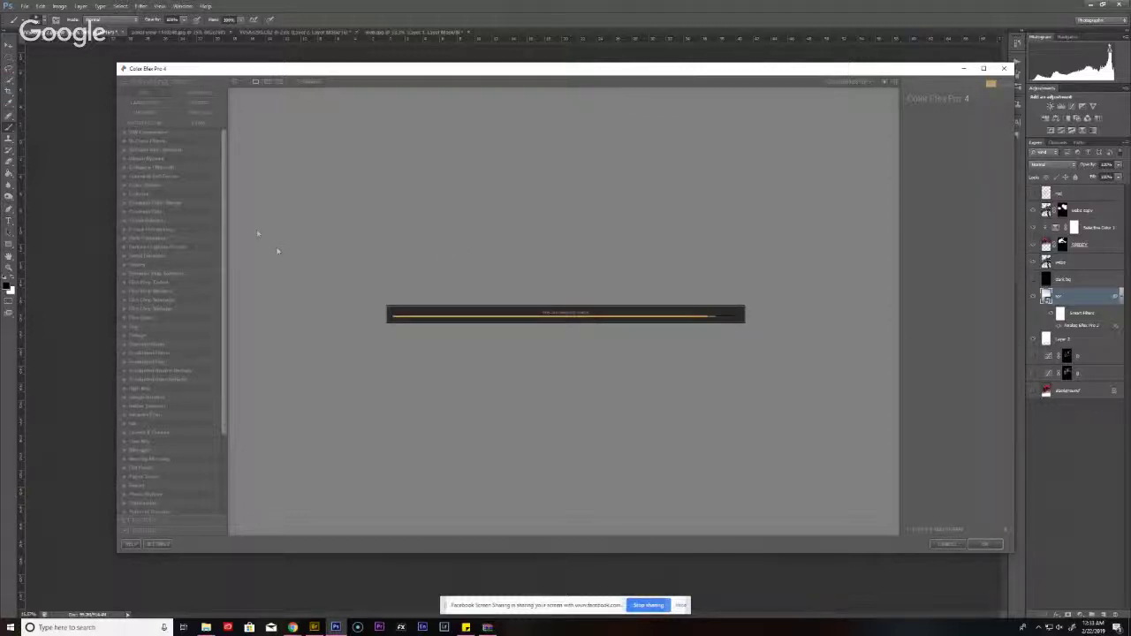
{"action": "left_click", "coordinate": [627, 340]}
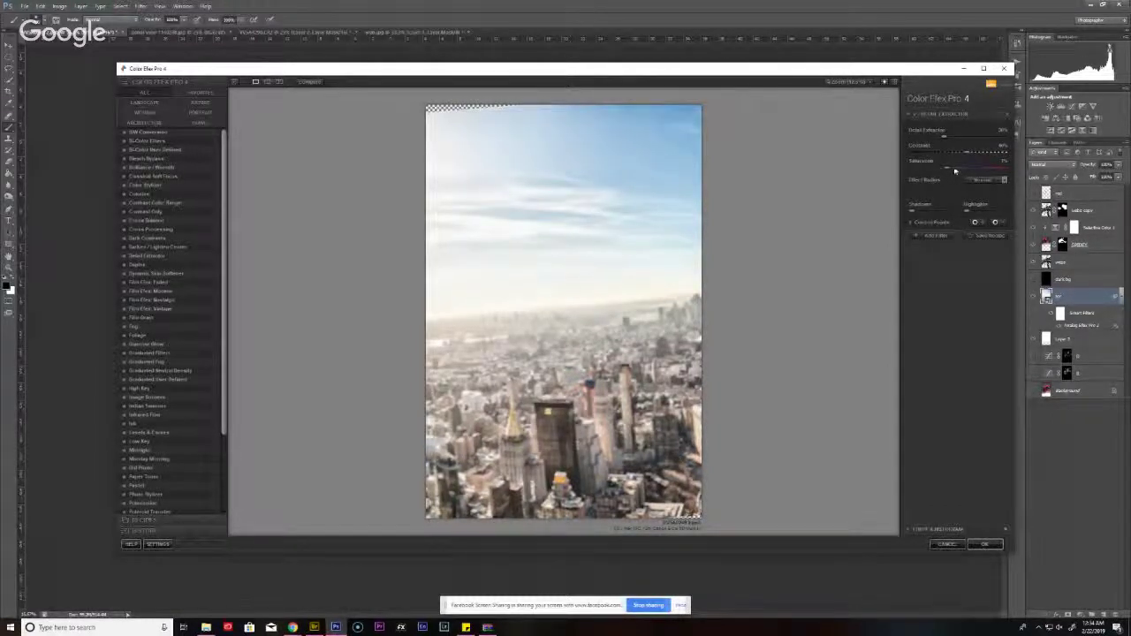
{"action": "left_click", "coordinate": [956, 137]}
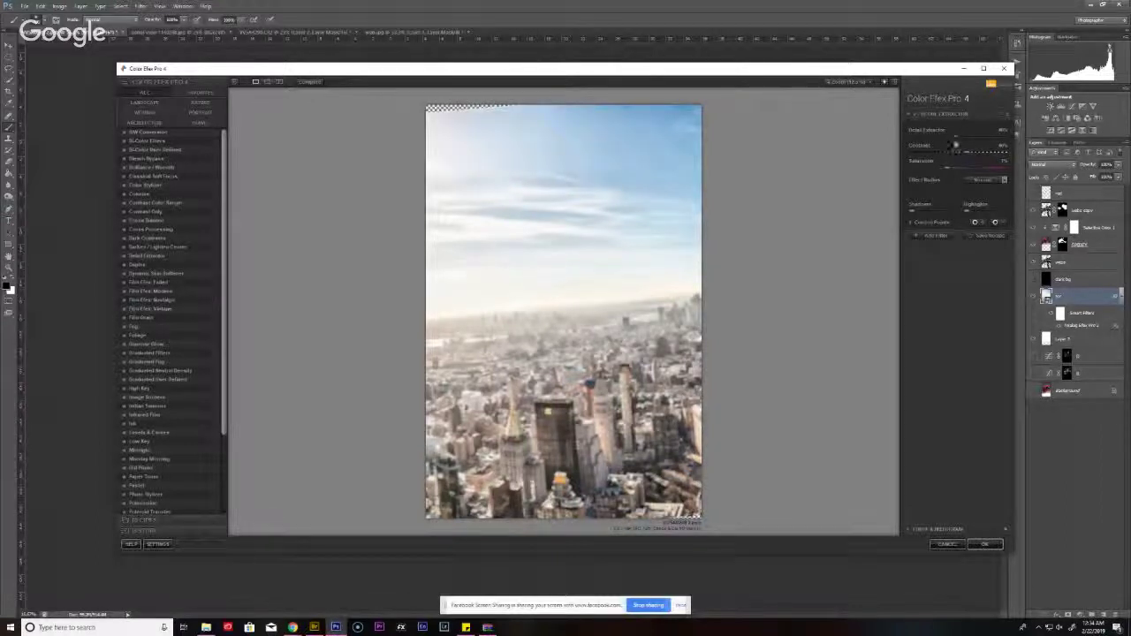
{"action": "left_click", "coordinate": [965, 150]}
{"action": "left_click", "coordinate": [985, 544]}
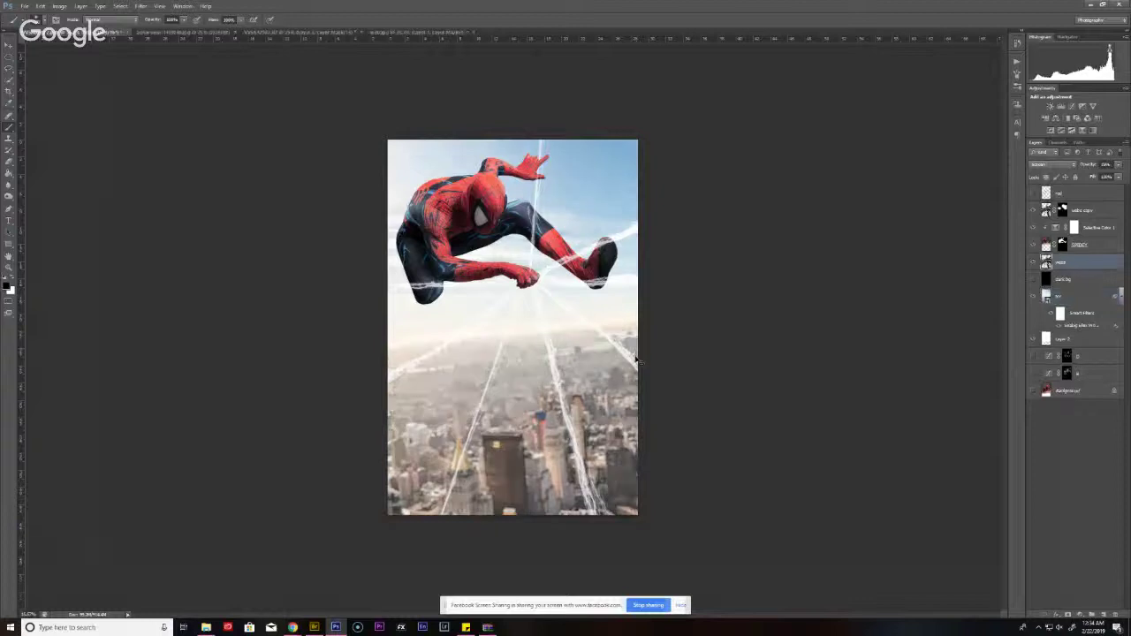
{"action": "key", "text": "ctrl+z"}
- Open Color Efex Pro 4 on the New York layer as a smart filter
{"action": "left_click", "coordinate": [1067, 300]}
{"action": "left_click", "coordinate": [141, 6]}
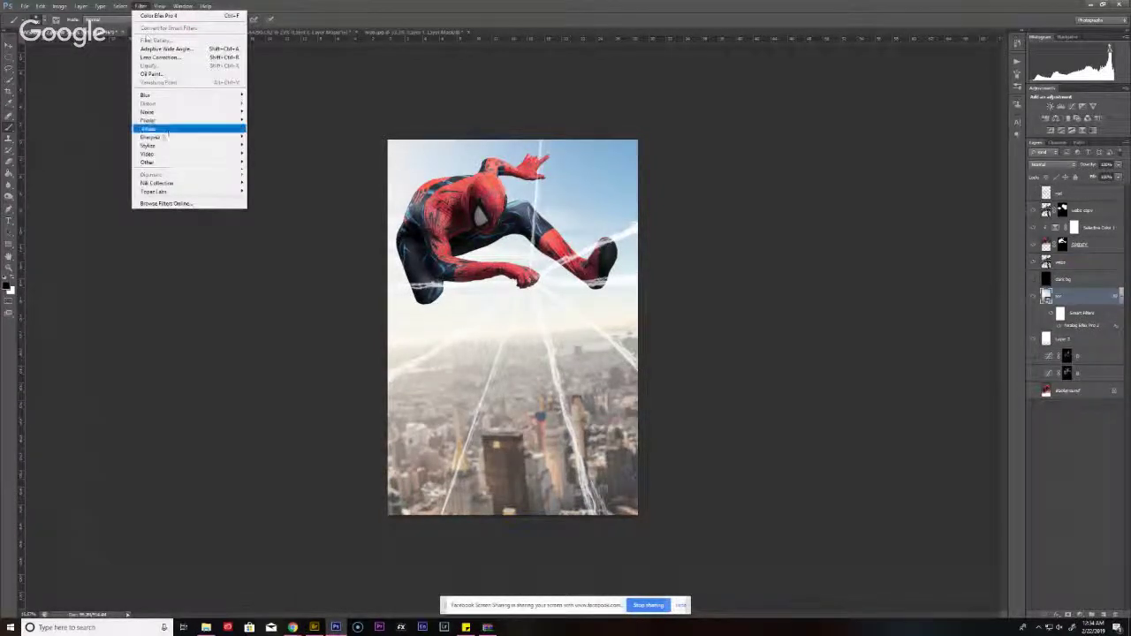
{"action": "mouse_move", "coordinate": [177, 185]}
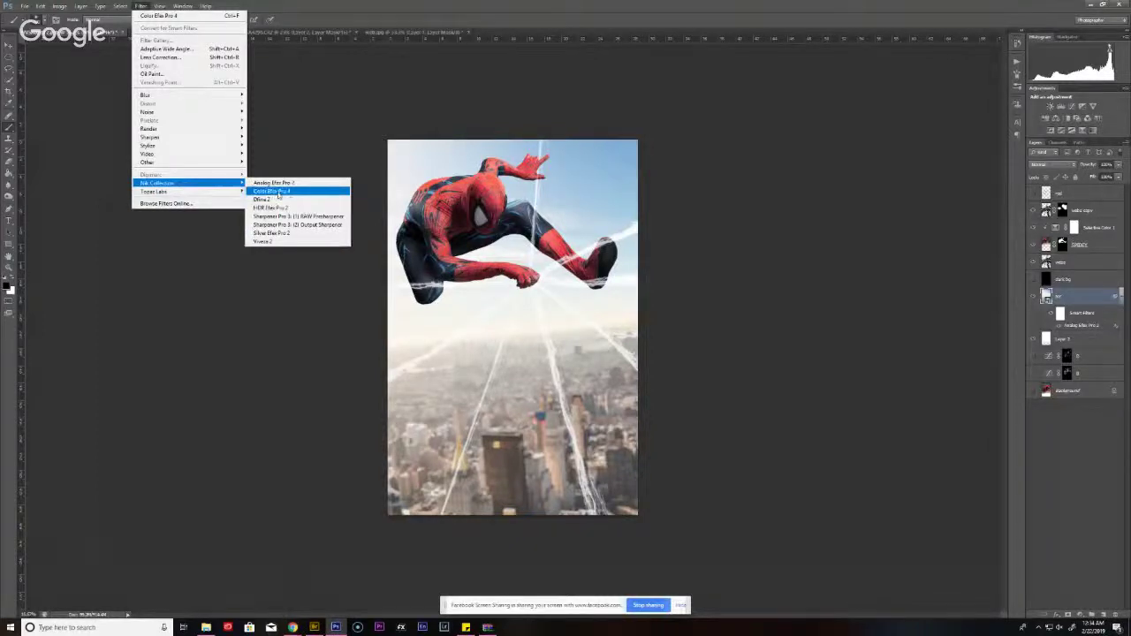
{"action": "left_click", "coordinate": [282, 185]}
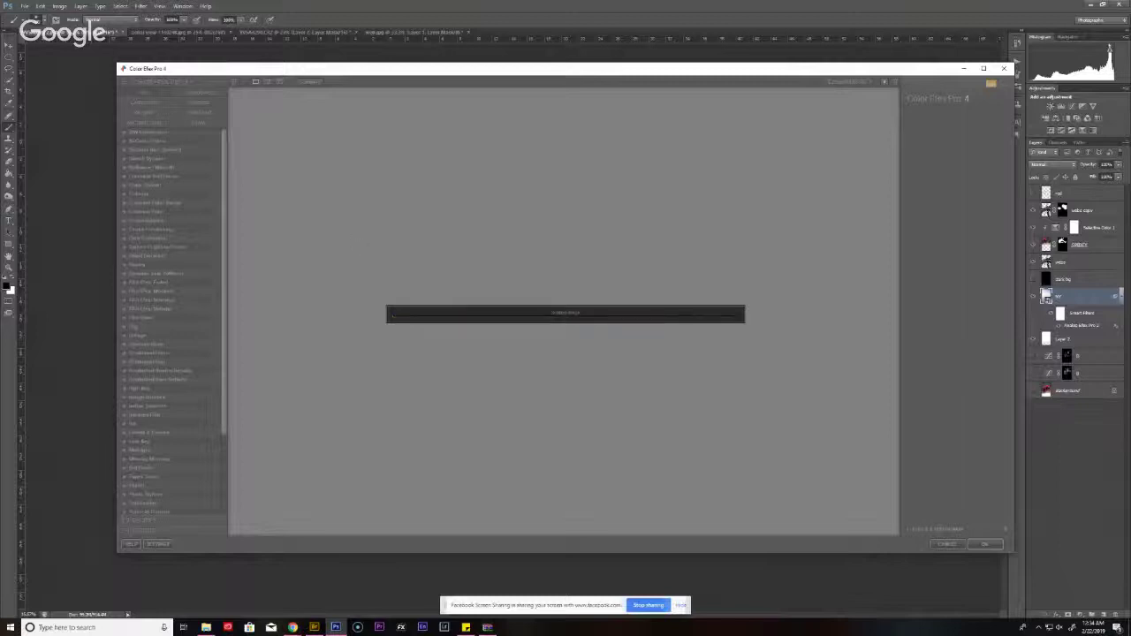
{"action": "mouse_move", "coordinate": [292, 629]}
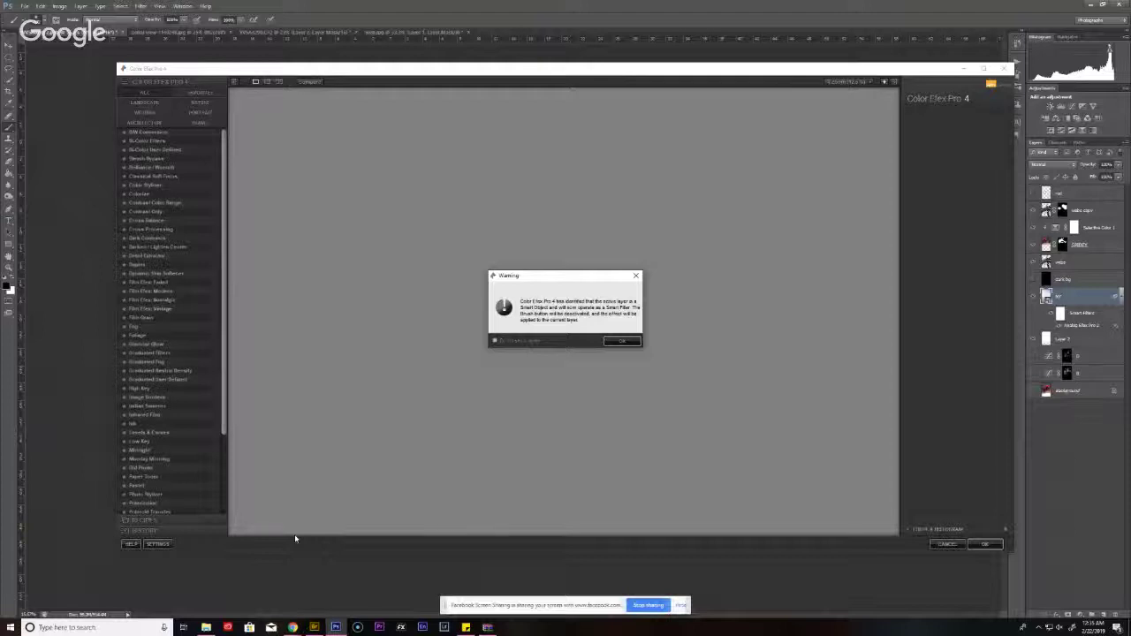
{"action": "left_click", "coordinate": [621, 343]}
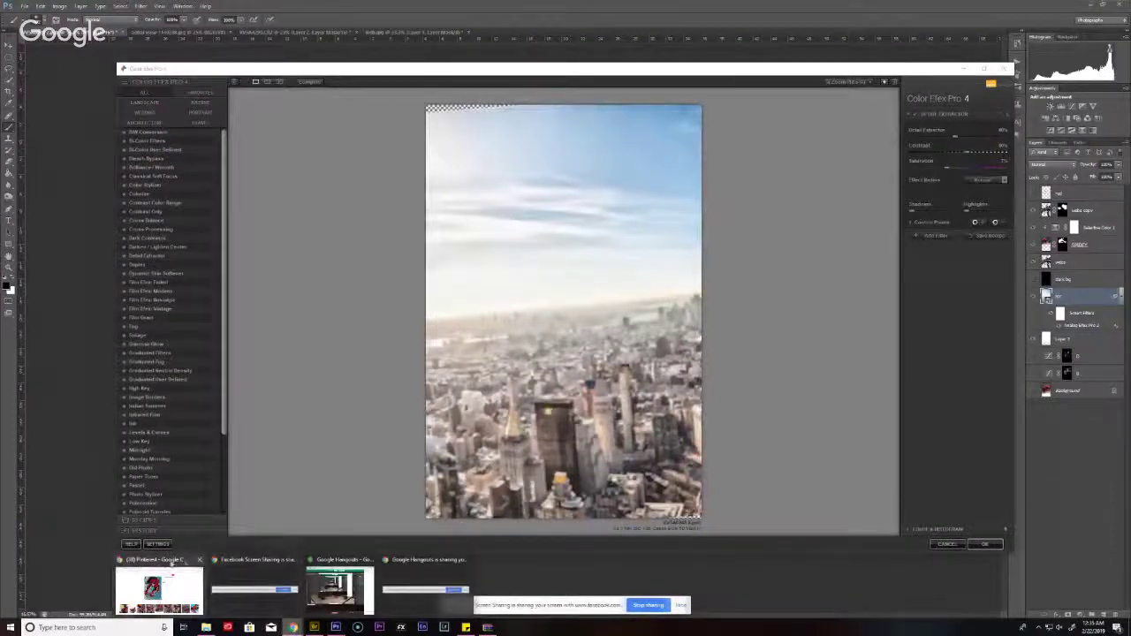
- Switch to Chrome to check the Facebook live video and the McFarlane reference on Pinterest, and return to the Color Efex Pro 4 window
{"action": "left_click", "coordinate": [170, 566]}
{"action": "key", "text": "ctrl+7"}
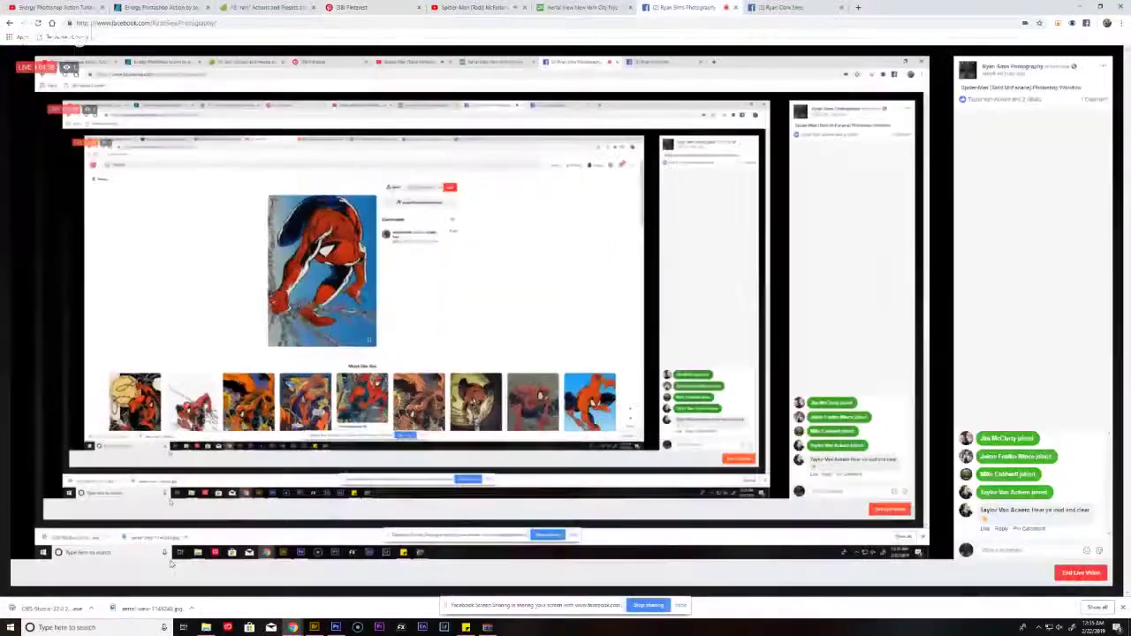
{"action": "left_click", "coordinate": [336, 627]}
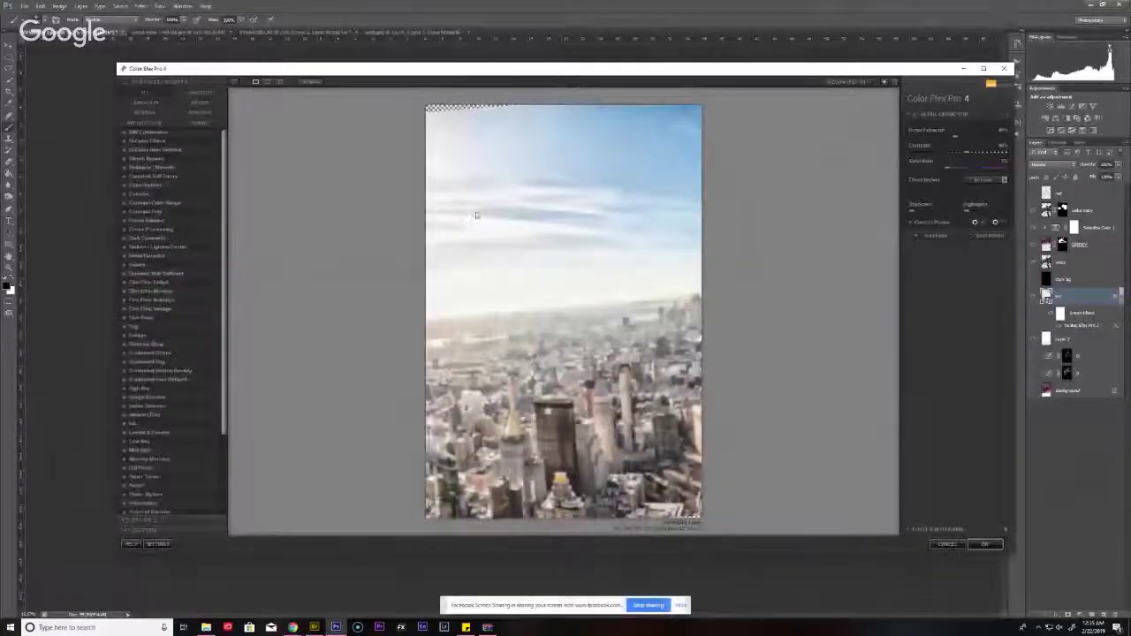
{"action": "mouse_move", "coordinate": [293, 627]}
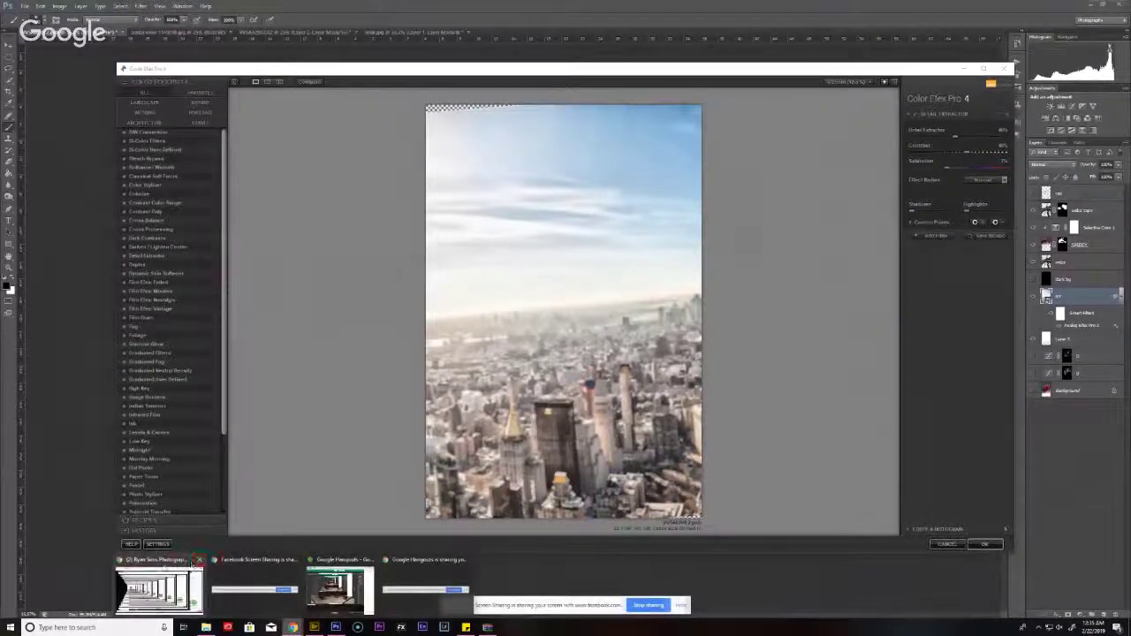
{"action": "left_click", "coordinate": [162, 561]}
{"action": "key", "text": "ctrl+4"}
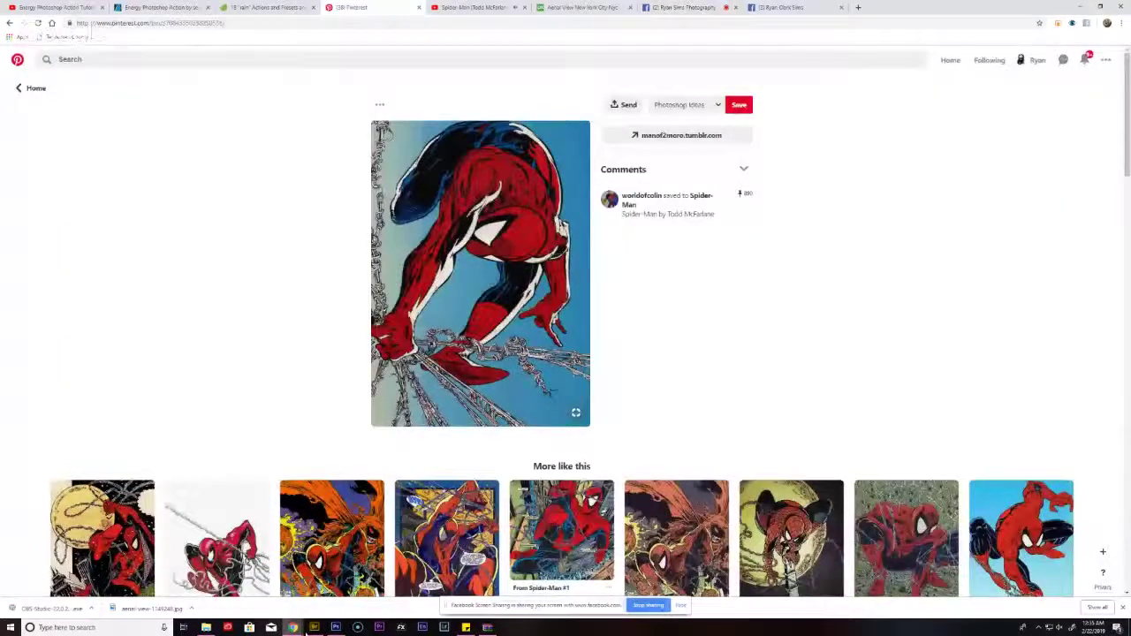
{"action": "left_click", "coordinate": [336, 627]}
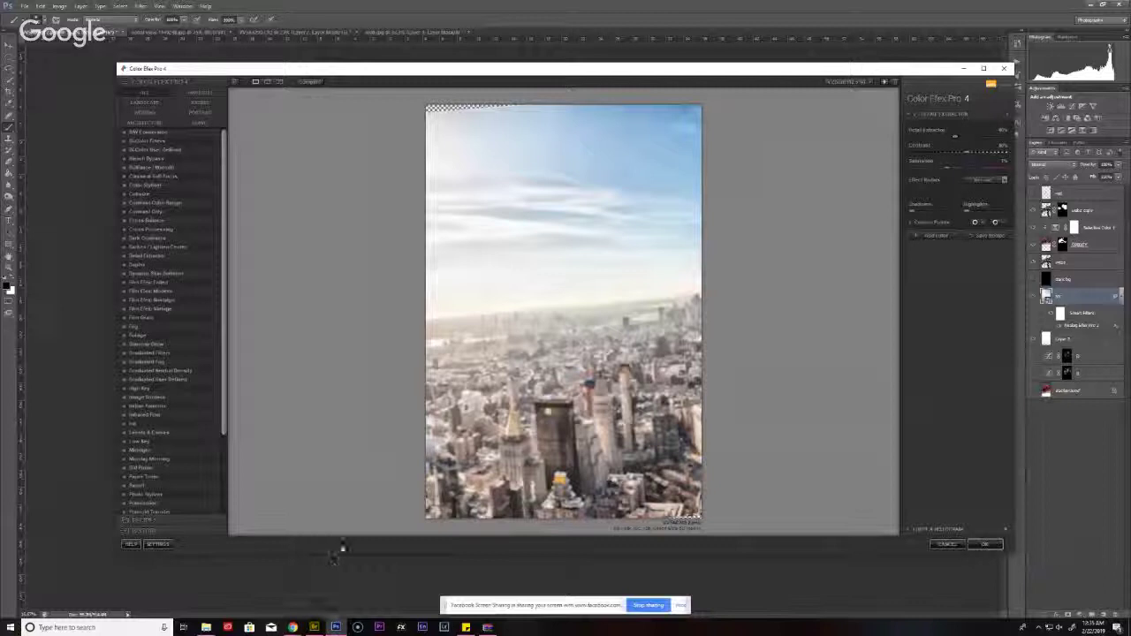
- Increase the Detail Extractor's detail and saturation strongly, adjust its contrast, and apply the filter to the New York layer
{"action": "left_click_drag", "start_coordinate": [954, 137], "coordinate": [991, 139]}
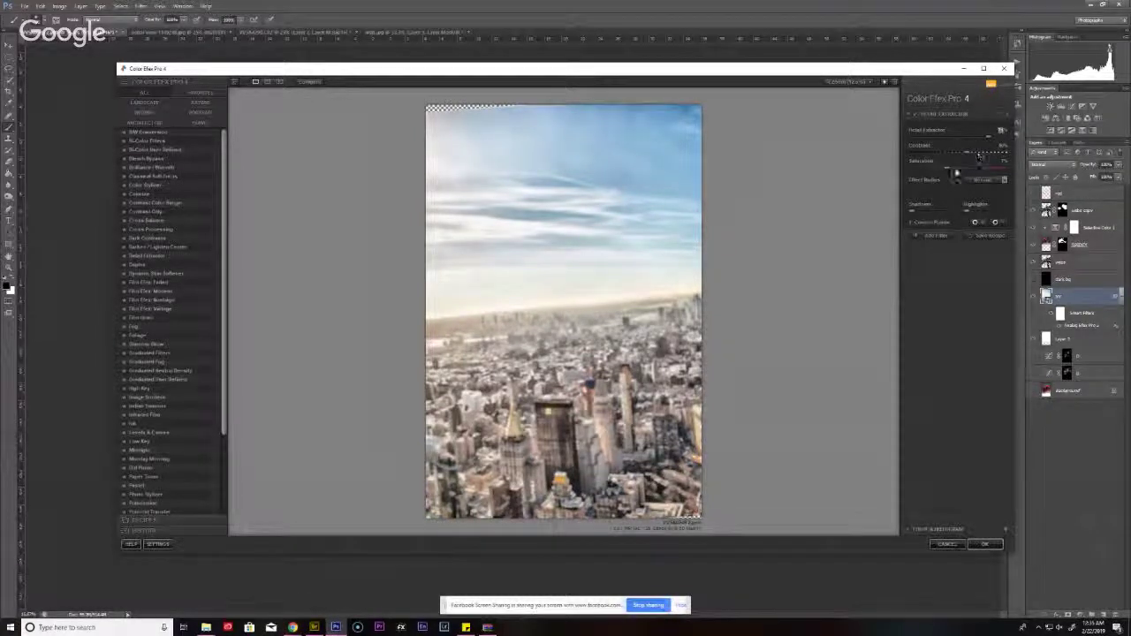
{"action": "mouse_move", "coordinate": [965, 170]}
{"action": "left_mouse_down"}
{"action": "mouse_move", "coordinate": [1012, 175]}
{"action": "mouse_move", "coordinate": [975, 169]}
{"action": "mouse_move", "coordinate": [975, 158]}
{"action": "mouse_move", "coordinate": [939, 159]}
{"action": "mouse_move", "coordinate": [963, 156]}
{"action": "left_mouse_up"}
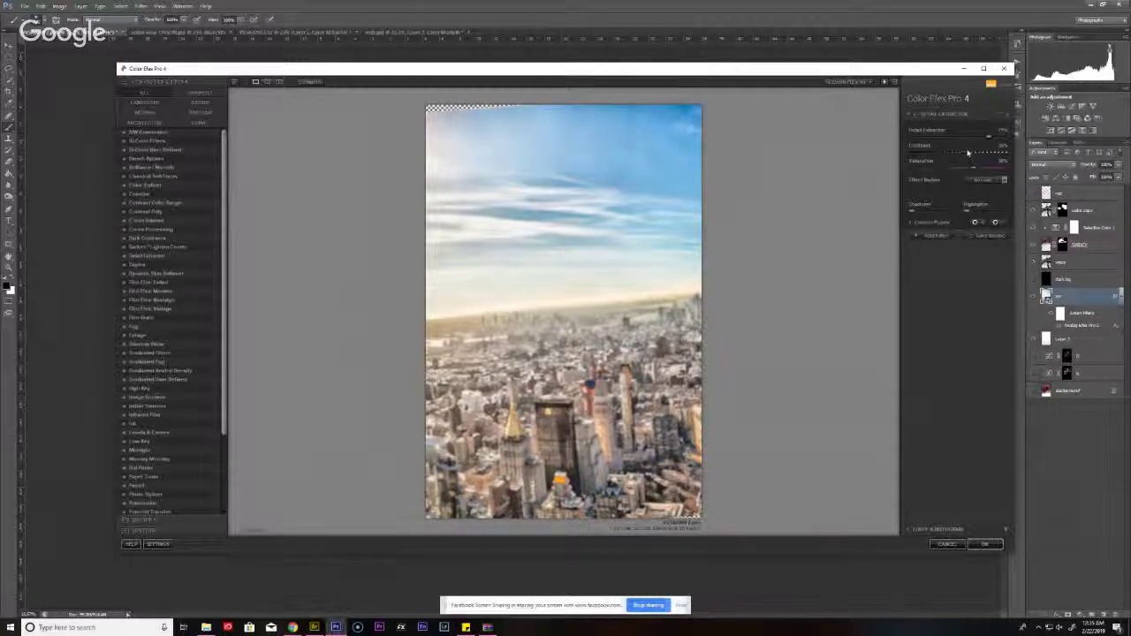
{"action": "left_click", "coordinate": [982, 544]}
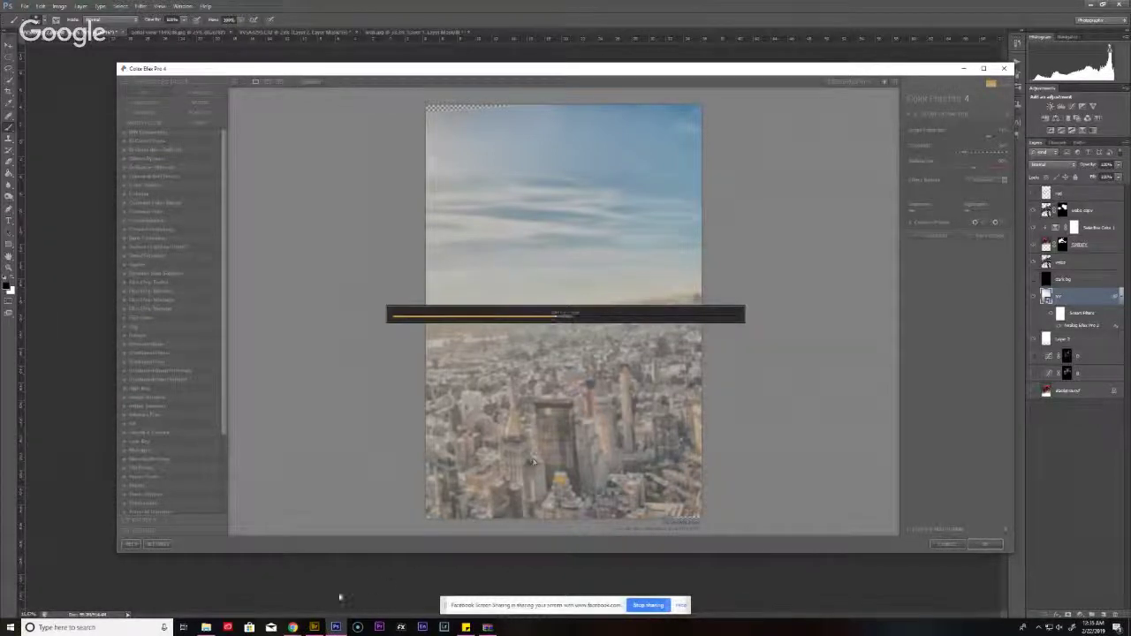
- Switch to File Explorer and show the Adobe Stock Images folder as large icons from its beginning
{"action": "mouse_move", "coordinate": [306, 629]}
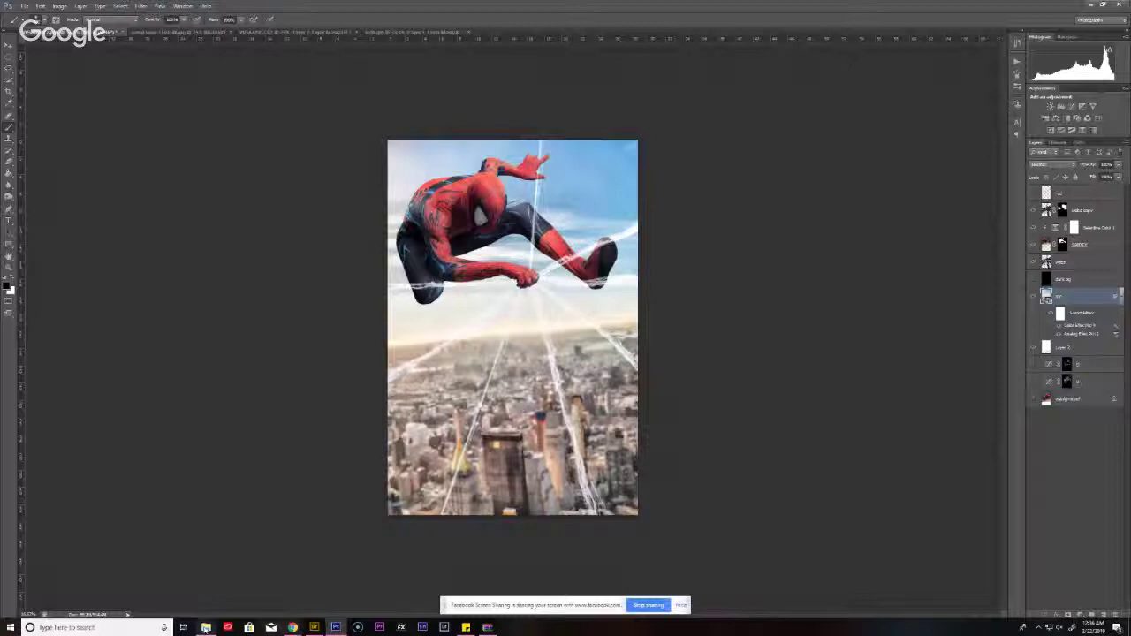
{"action": "left_click", "coordinate": [206, 627]}
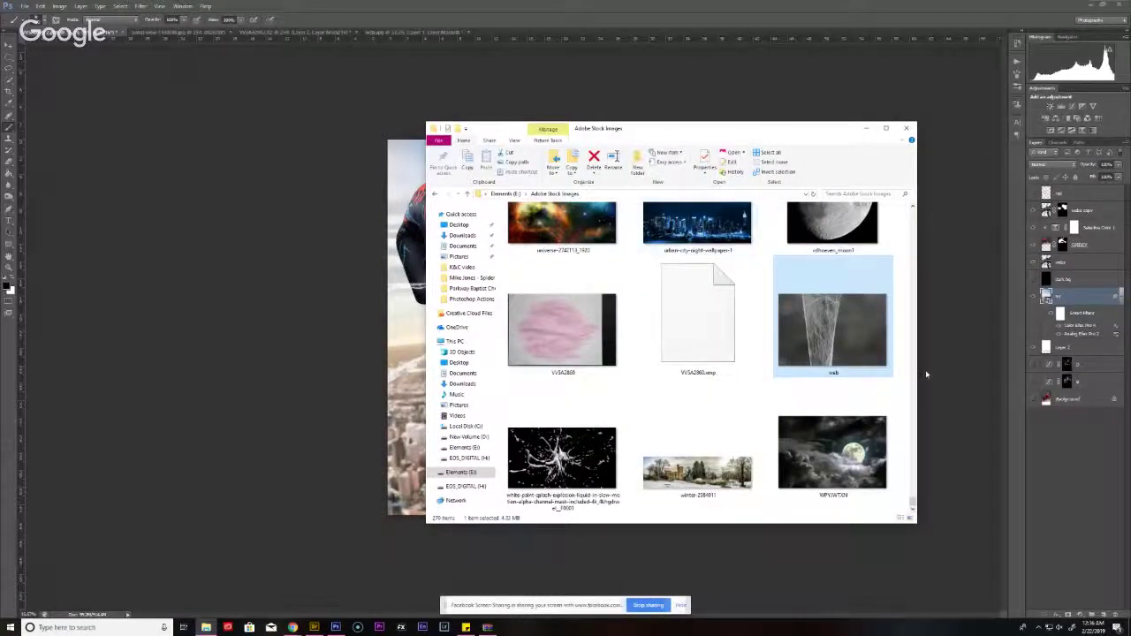
{"action": "right_click", "coordinate": [904, 390]}
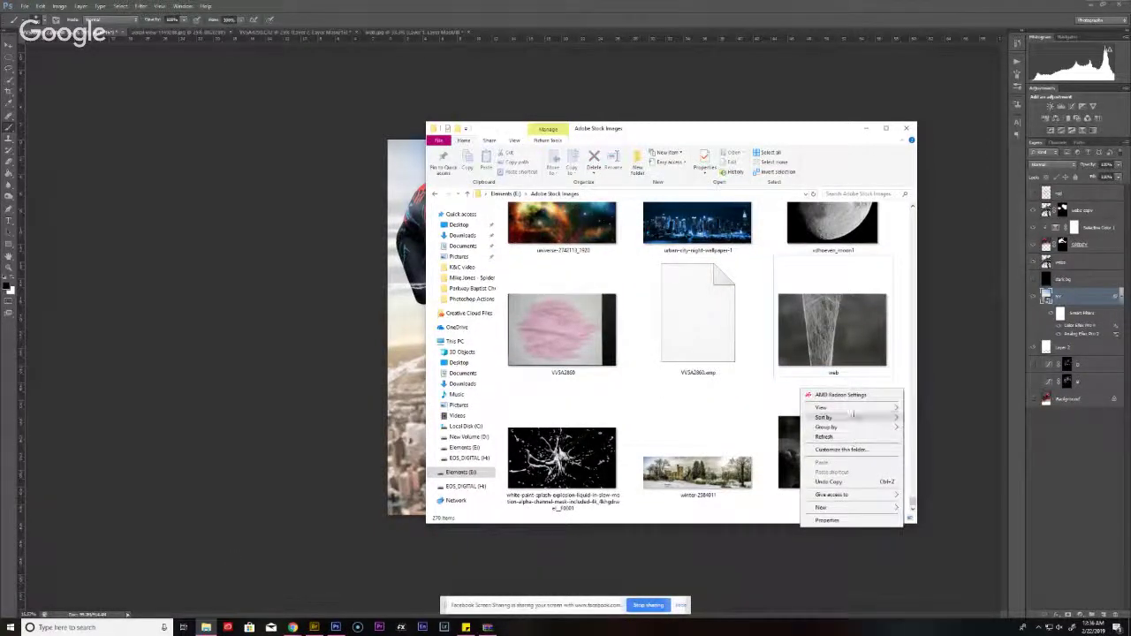
{"action": "mouse_move", "coordinate": [862, 408]}
{"action": "left_click", "coordinate": [932, 439]}
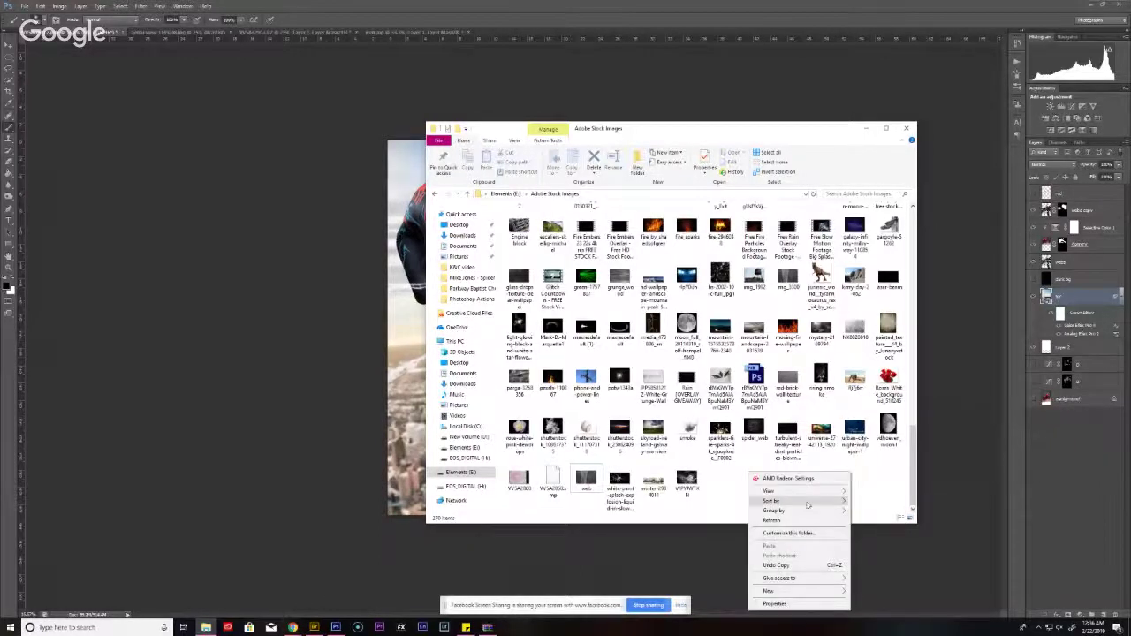
{"action": "mouse_move", "coordinate": [795, 491]}
{"action": "left_click", "coordinate": [871, 502]}
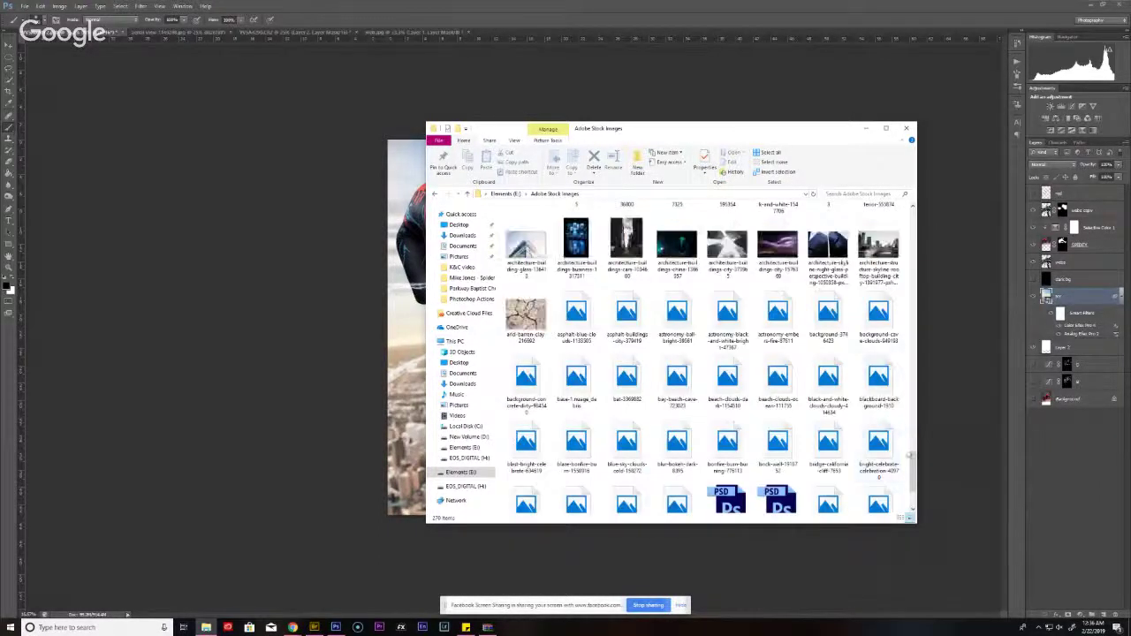
{"action": "left_click_drag", "start_coordinate": [912, 464], "coordinate": [912, 216]}
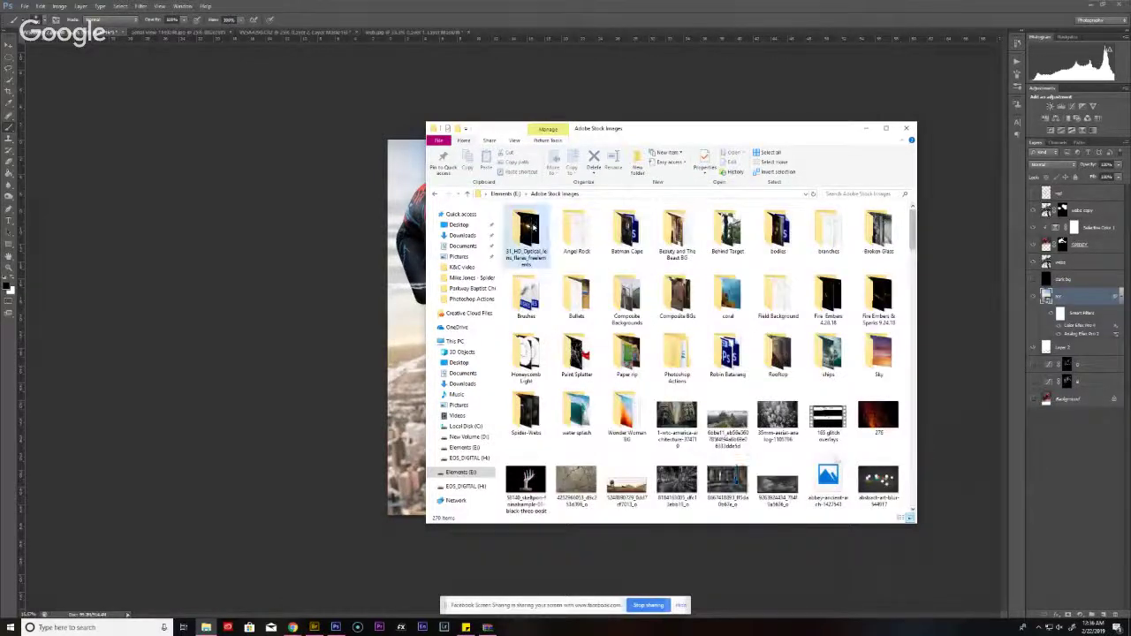
- Place the orange lens flare image from the HD optical lens flares folder into the Spider-Man document, keeping the default Camera Raw settings
{"action": "double_click", "coordinate": [531, 223]}
{"action": "left_click_drag", "start_coordinate": [835, 287], "coordinate": [397, 257]}
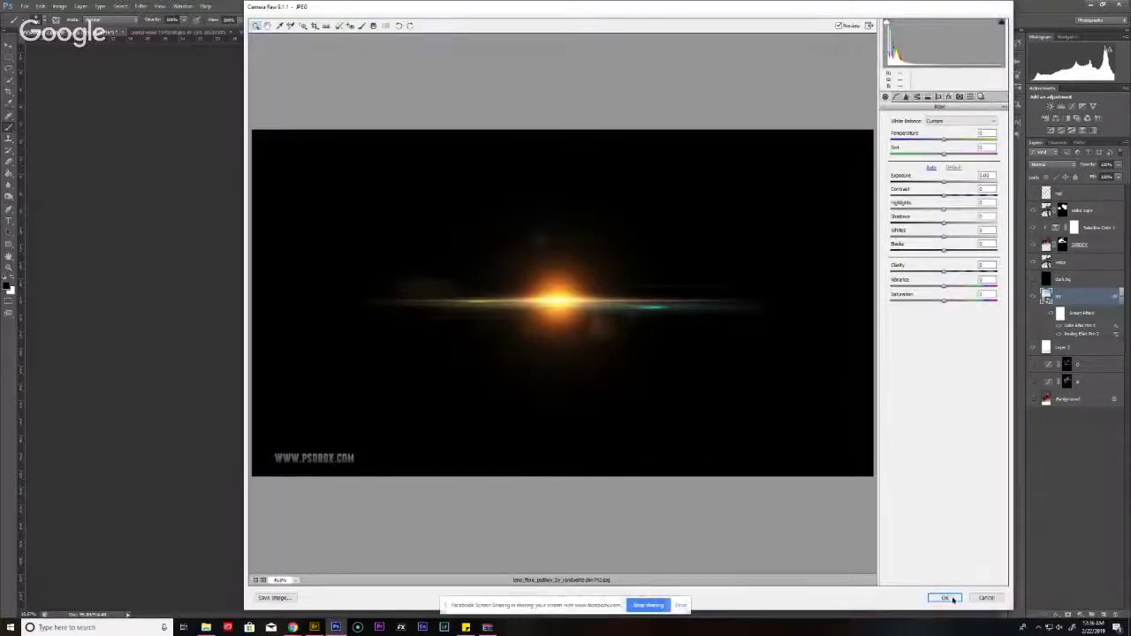
{"action": "left_click", "coordinate": [944, 598]}
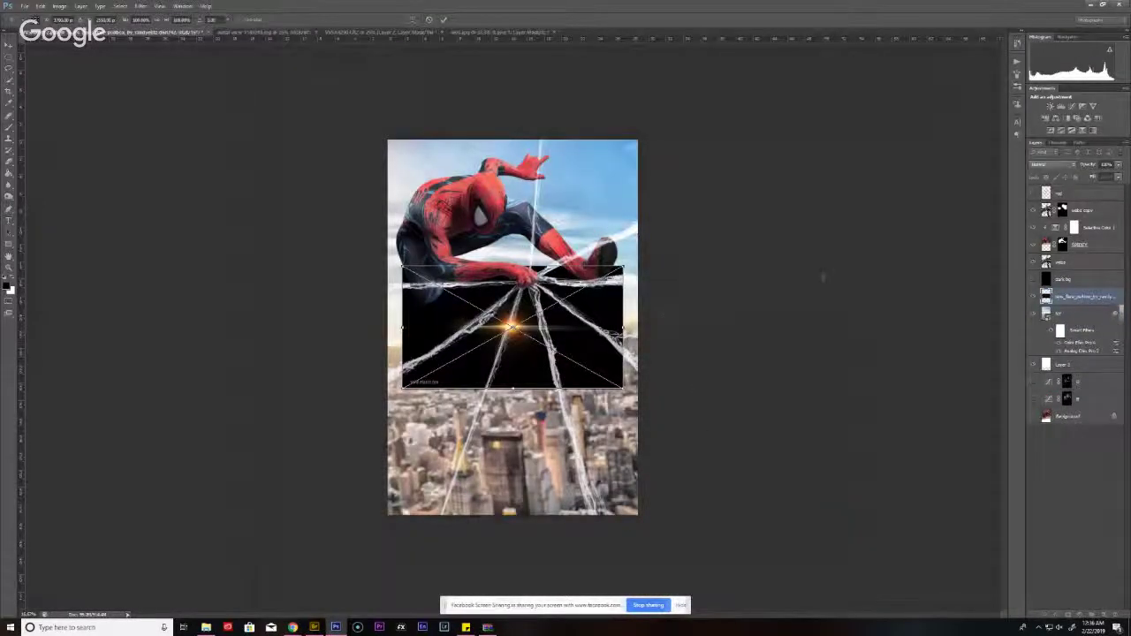
- Set the lens flare's blend mode to Screen, commit its placement, and move its layer above the webs copy layer
{"action": "left_click", "coordinate": [1061, 166]}
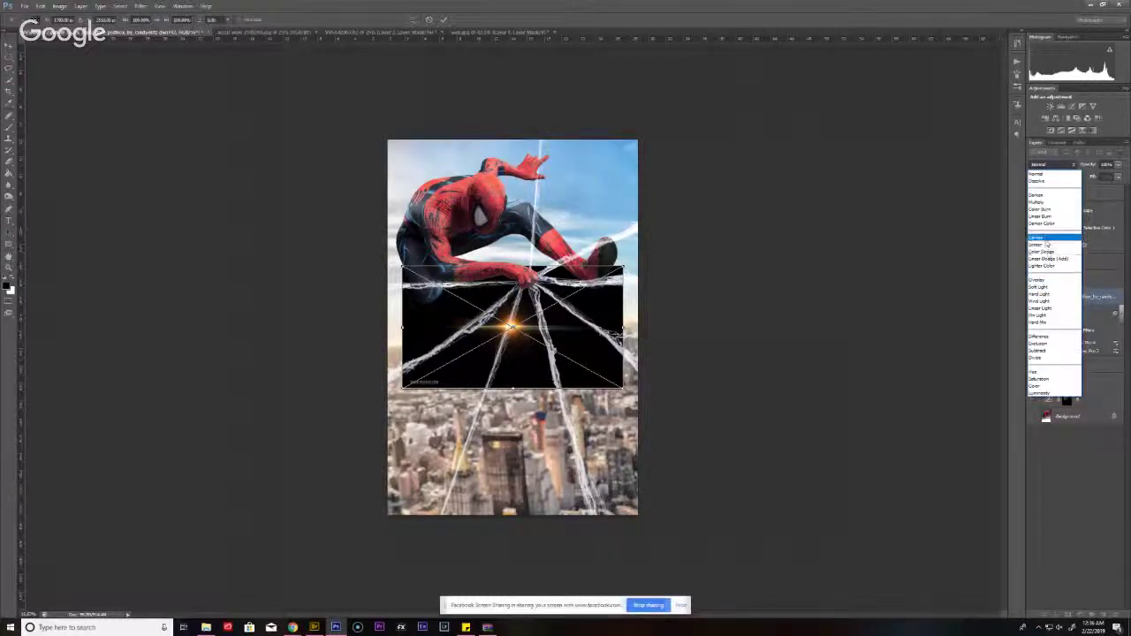
{"action": "left_click", "coordinate": [1049, 246]}
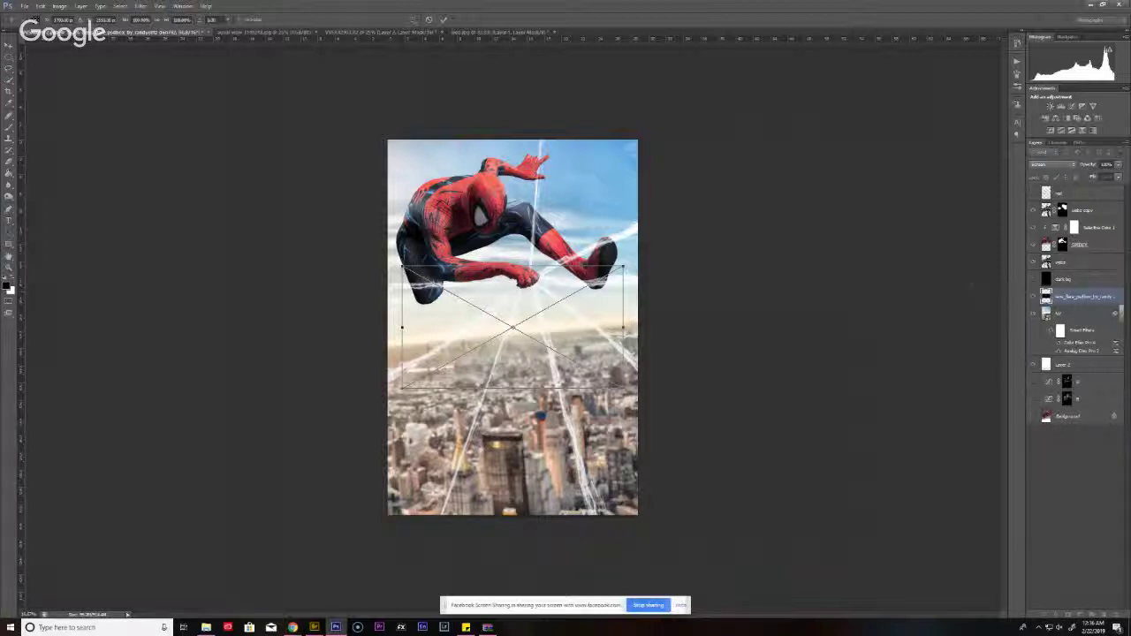
{"action": "left_click", "coordinate": [9, 45]}
{"action": "left_click", "coordinate": [538, 228]}
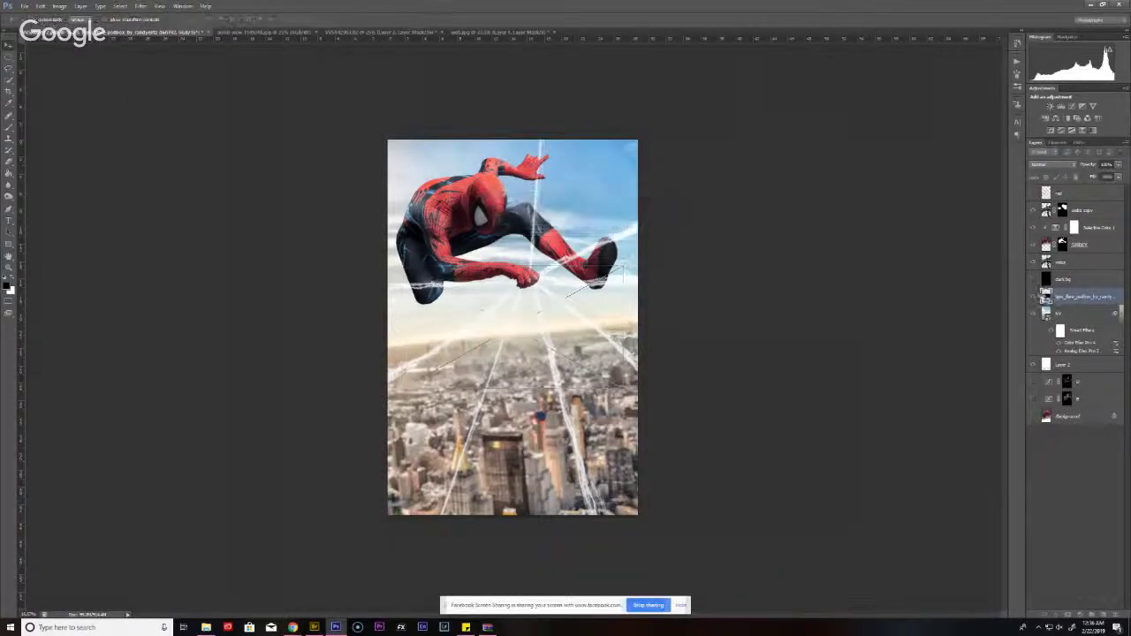
{"action": "left_click_drag", "start_coordinate": [1078, 298], "coordinate": [1078, 202]}
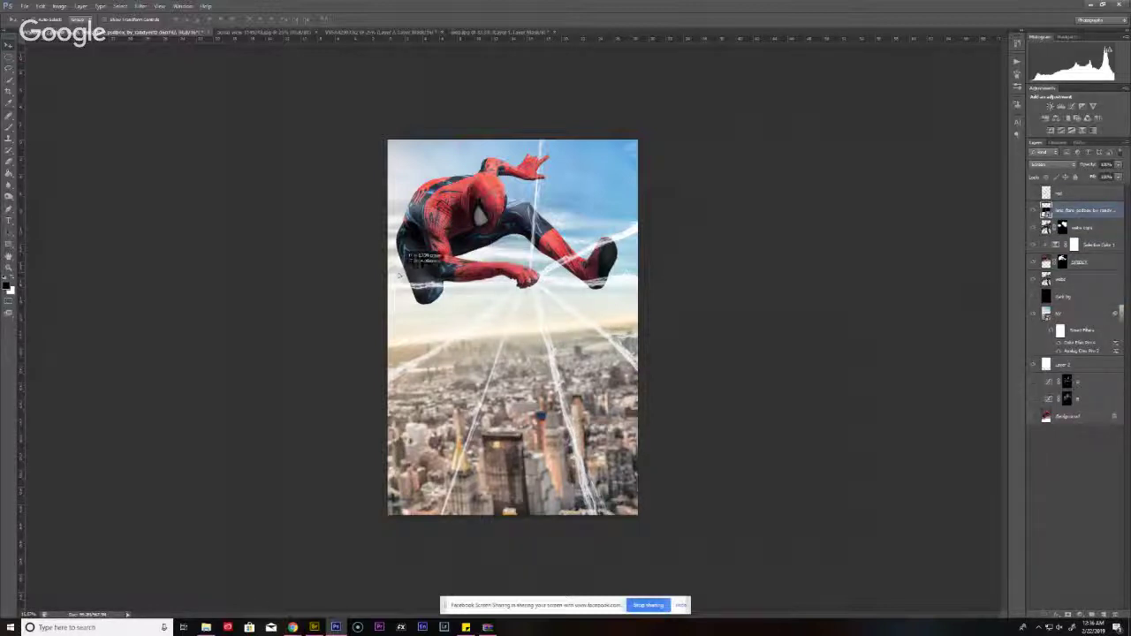
- Enlarge the lens flare far beyond the canvas, rotate it slightly counterclockwise, and commit the transform
{"action": "key", "text": "ctrl+t"}
{"action": "left_click_drag", "start_coordinate": [505, 221], "coordinate": [1087, 21]}
{"action": "left_click_drag", "start_coordinate": [785, 204], "coordinate": [771, 253]}
{"action": "key", "text": "ctrl+minus"}
{"action": "key", "text": "ctrl+minus"}
{"action": "key", "text": "ctrl+minus"}
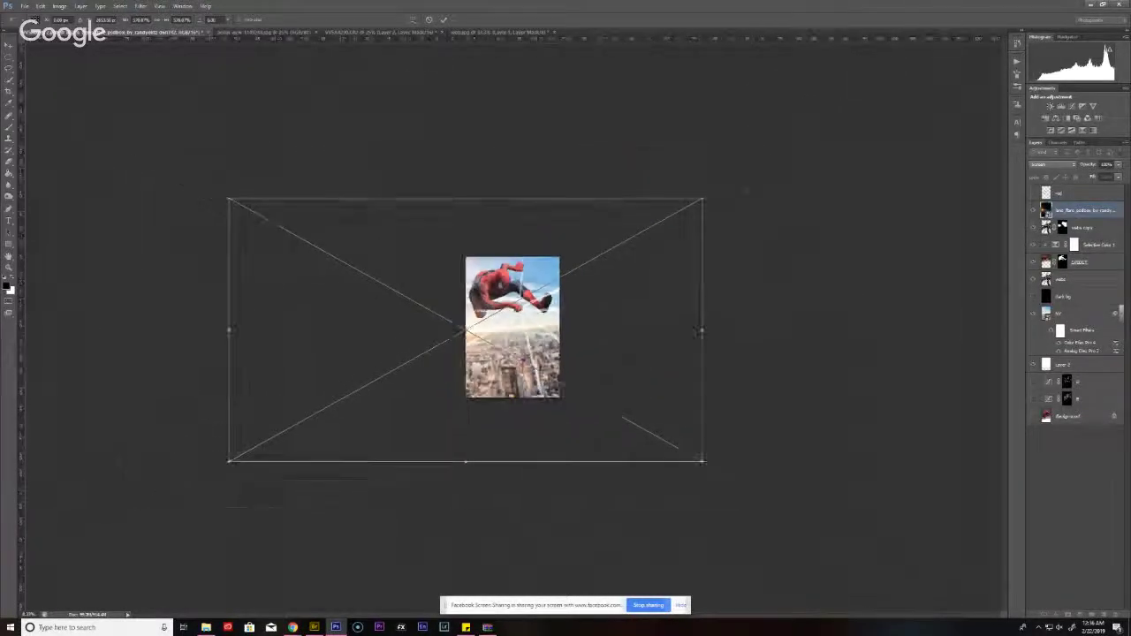
{"action": "left_click_drag", "start_coordinate": [702, 199], "coordinate": [787, 137]}
{"action": "mouse_move", "coordinate": [873, 190]}
{"action": "left_mouse_down"}
{"action": "mouse_move", "coordinate": [866, 161]}
{"action": "mouse_move", "coordinate": [875, 175]}
{"action": "left_mouse_up"}
{"action": "mouse_move", "coordinate": [710, 268]}
{"action": "left_mouse_down"}
{"action": "mouse_move", "coordinate": [793, 251]}
{"action": "mouse_move", "coordinate": [876, 262]}
{"action": "mouse_move", "coordinate": [686, 272]}
{"action": "mouse_move", "coordinate": [702, 288]}
{"action": "left_mouse_up"}
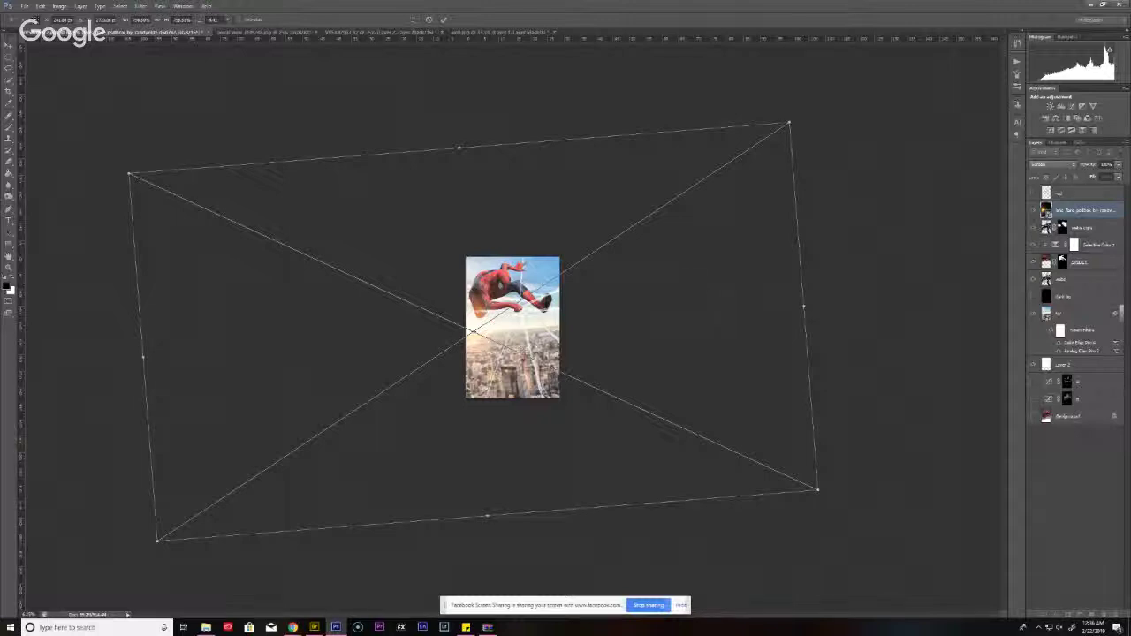
{"action": "left_click_drag", "start_coordinate": [789, 125], "coordinate": [889, 58]}
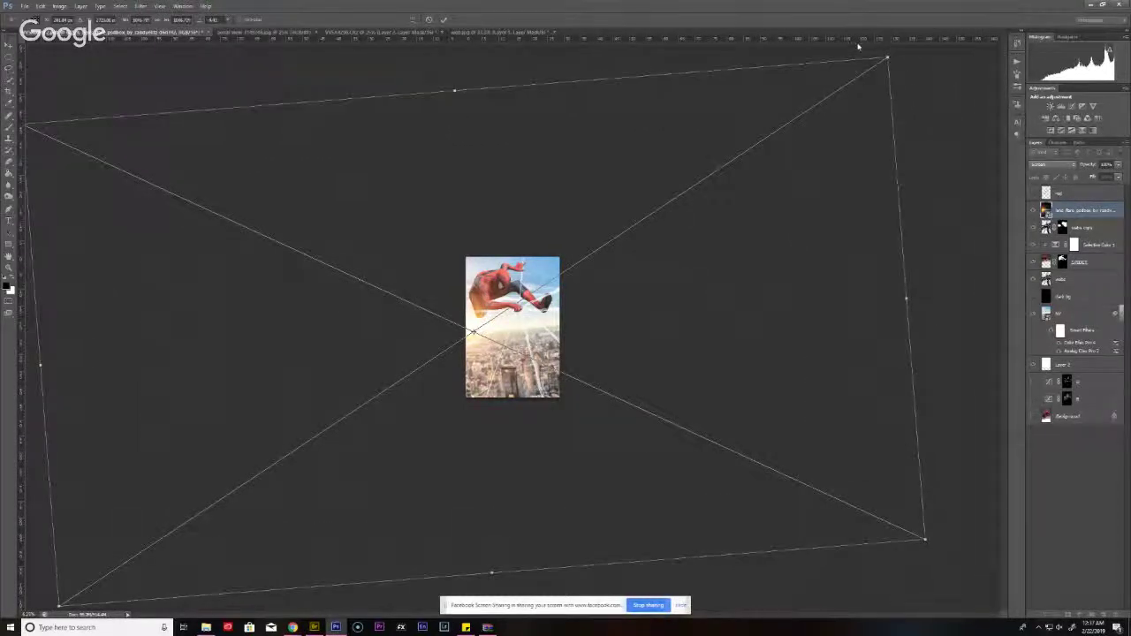
{"action": "key", "text": "Return"}
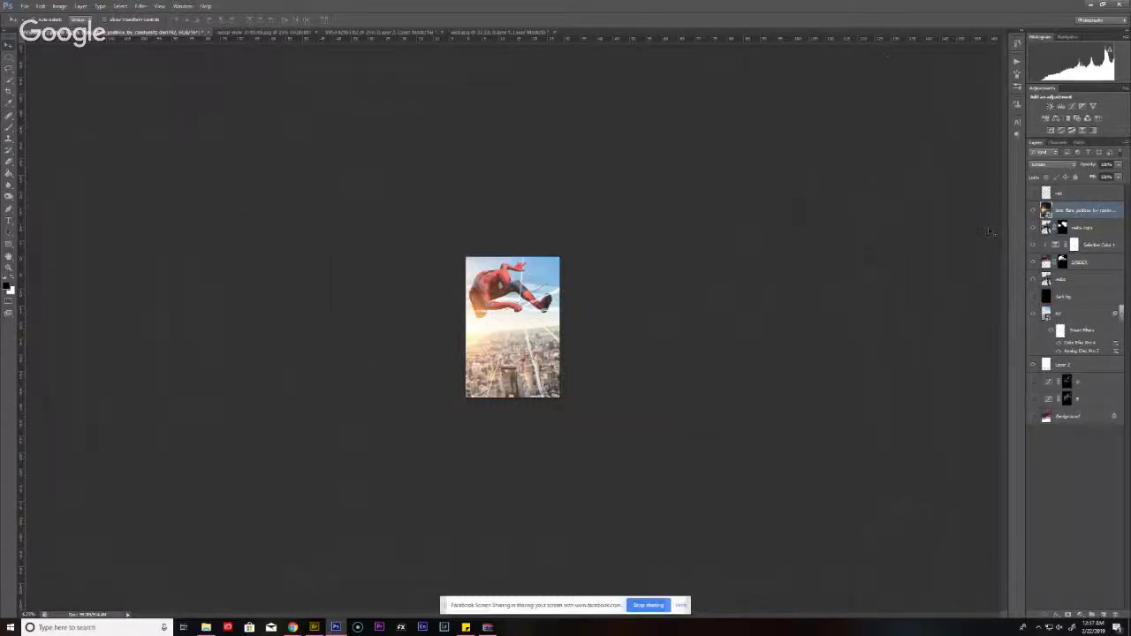
- Make the dark bg layer visible behind the webs and Spider-Man
{"action": "left_click", "coordinate": [1033, 298]}
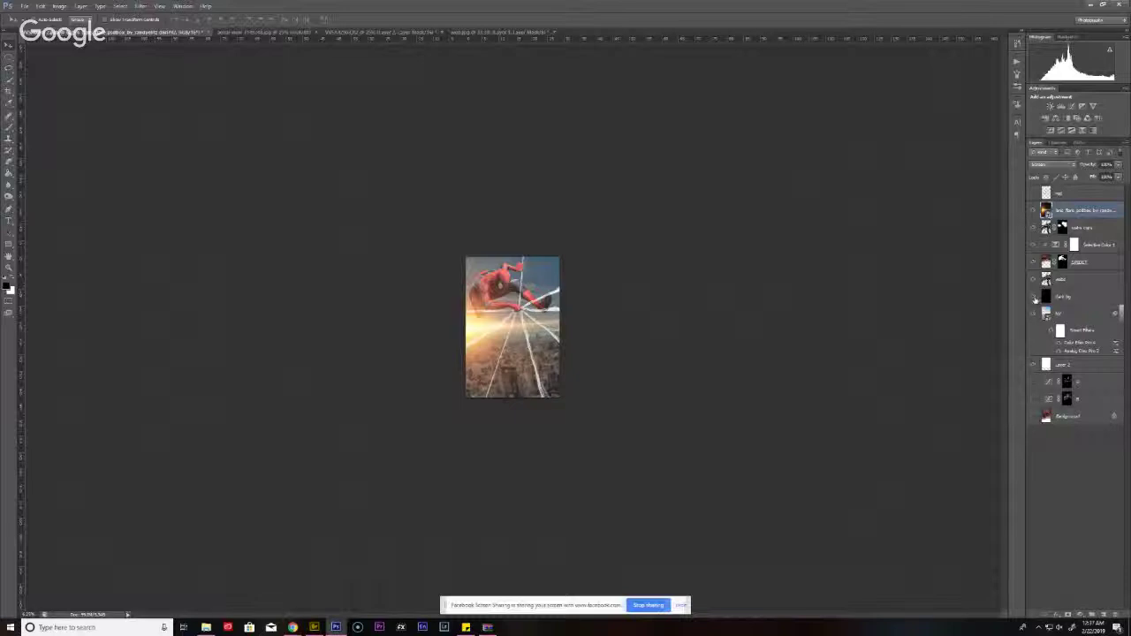
{"action": "key", "text": "ctrl+plus"}
{"action": "key", "text": "ctrl+plus"}
{"action": "key", "text": "ctrl+plus"}
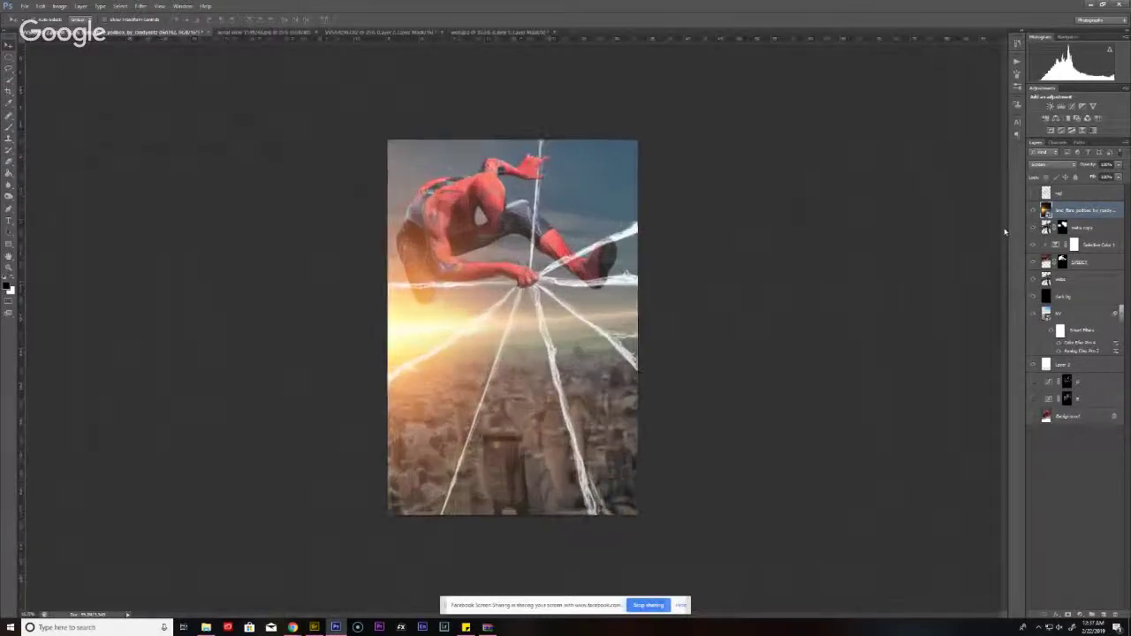
{"action": "key", "text": "ctrl+minus"}
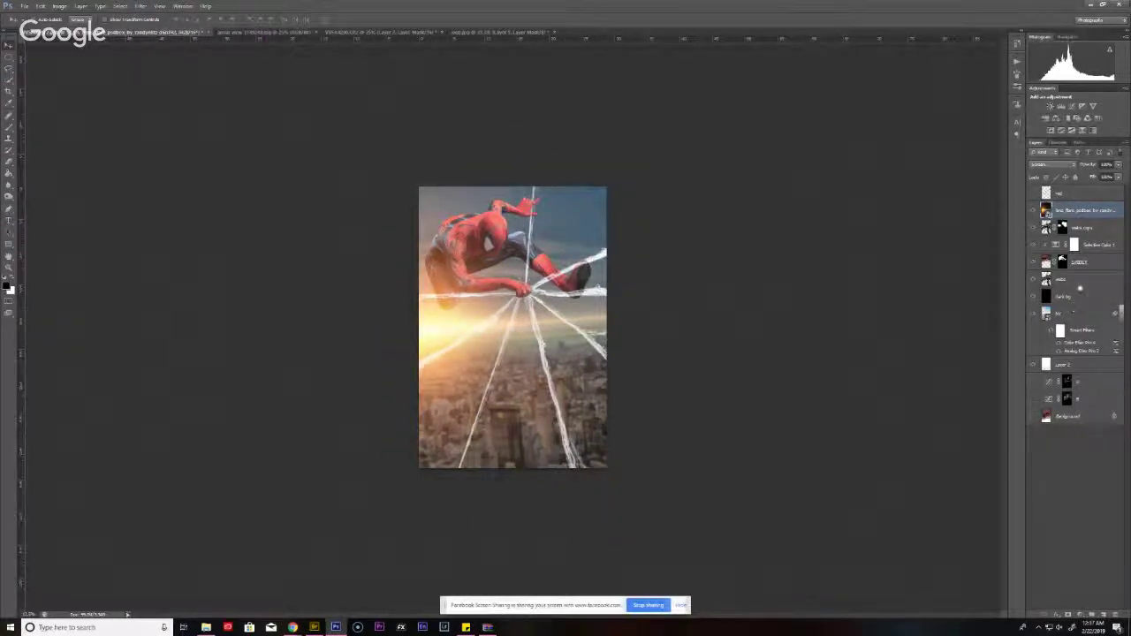
- Try the Overlay blend mode on the dark bg layer, and return it to Normal
{"action": "left_click", "coordinate": [1080, 293]}
{"action": "left_click", "coordinate": [1064, 164]}
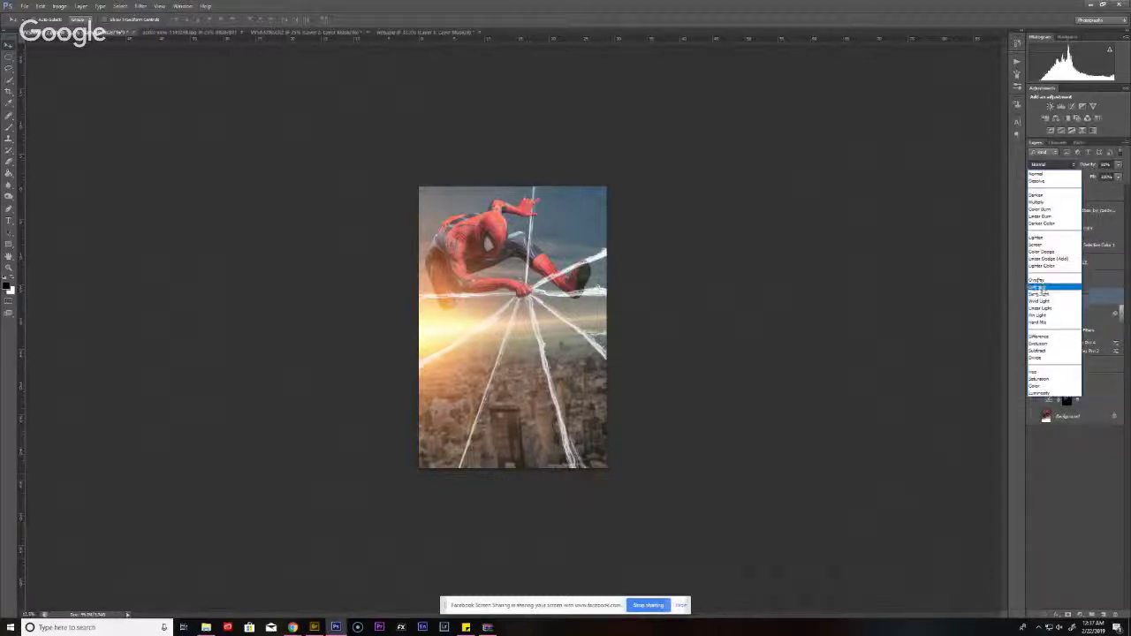
{"action": "left_click", "coordinate": [1036, 288]}
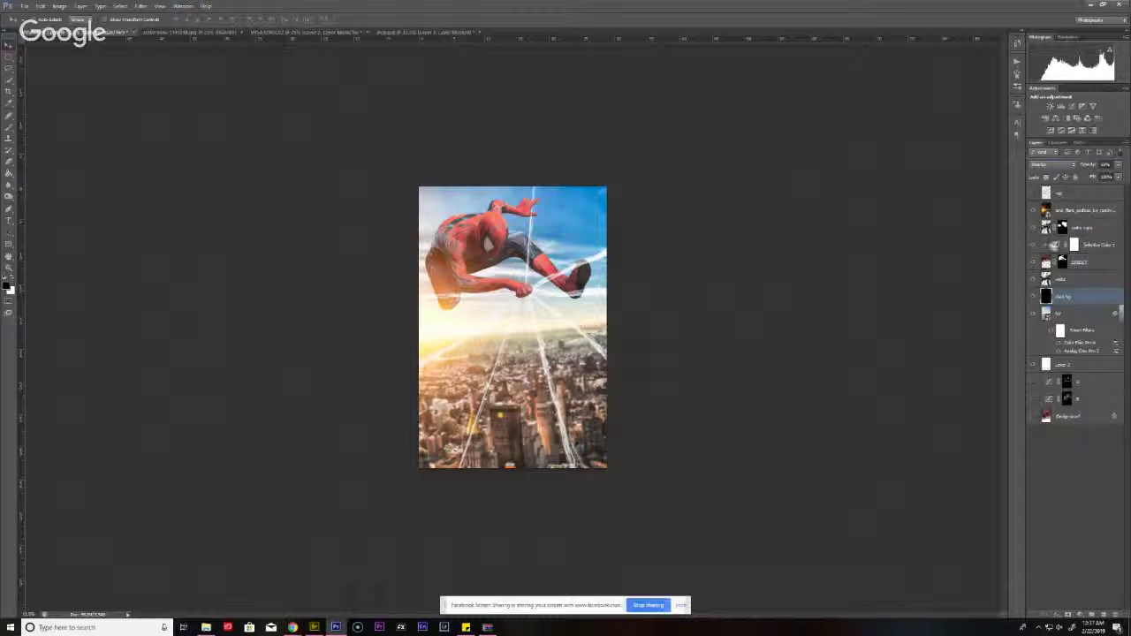
{"action": "left_click", "coordinate": [1050, 166]}
{"action": "left_click", "coordinate": [1043, 175]}
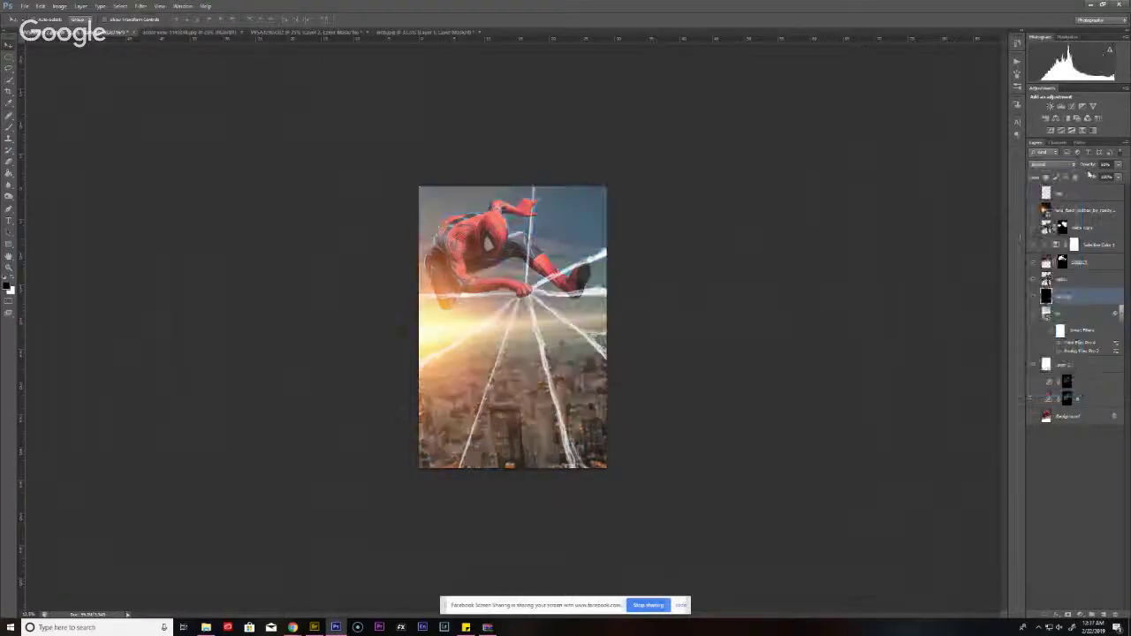
- Set the dark bg layer's opacity to 20% and compare the image with the layer hidden and shown
{"action": "type", "text": "20"}
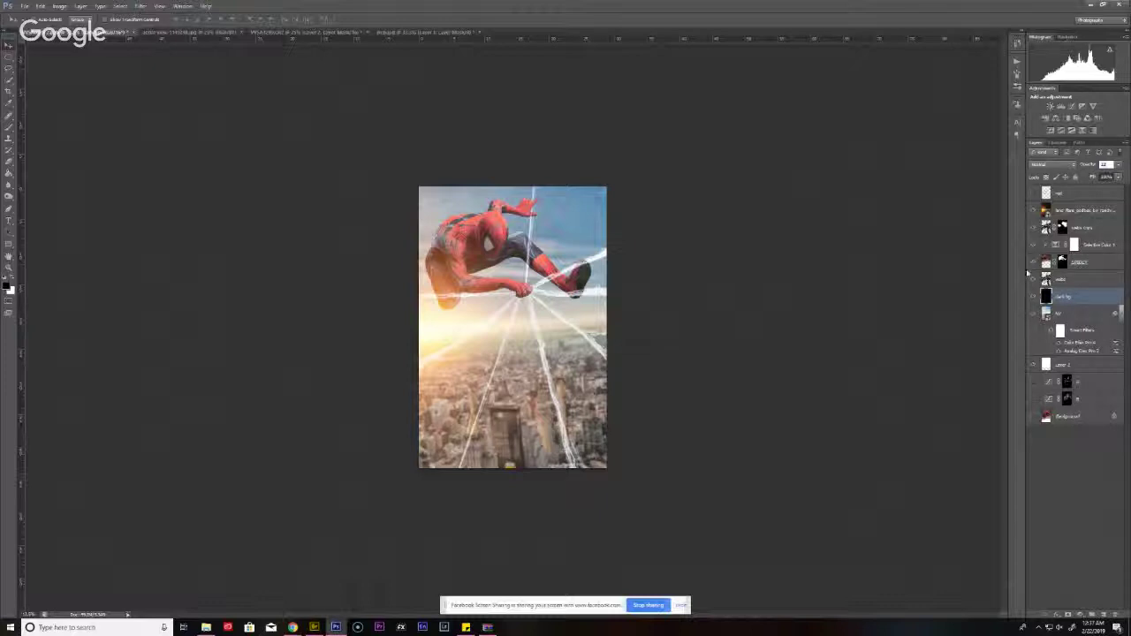
{"action": "left_click", "coordinate": [1033, 297]}
{"action": "left_click", "coordinate": [1033, 298]}
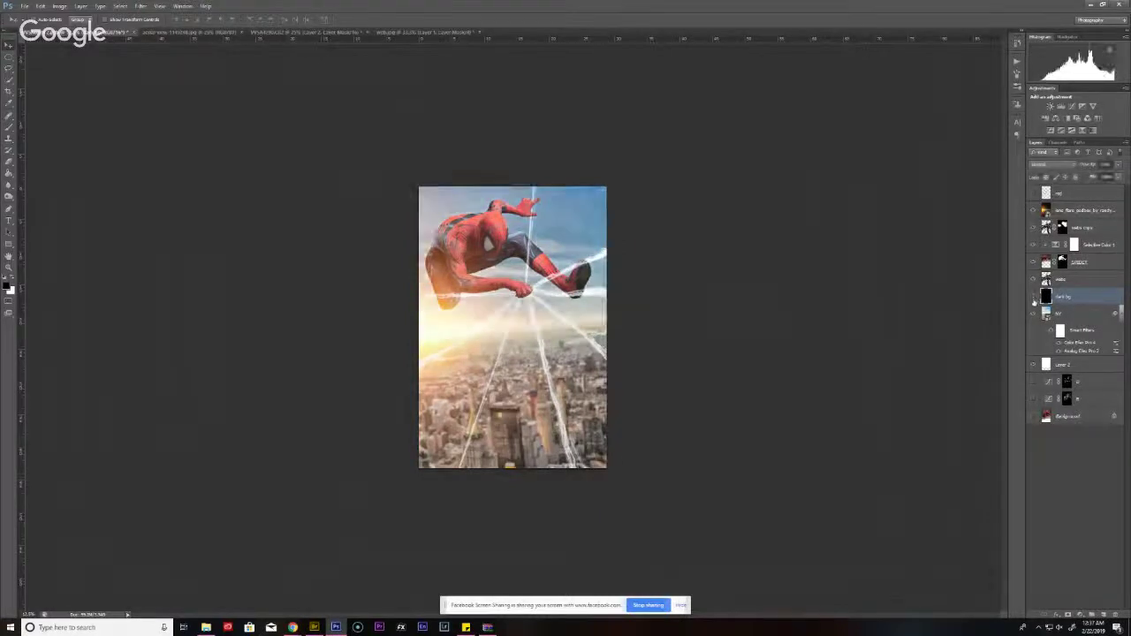
{"action": "left_click", "coordinate": [1034, 298]}
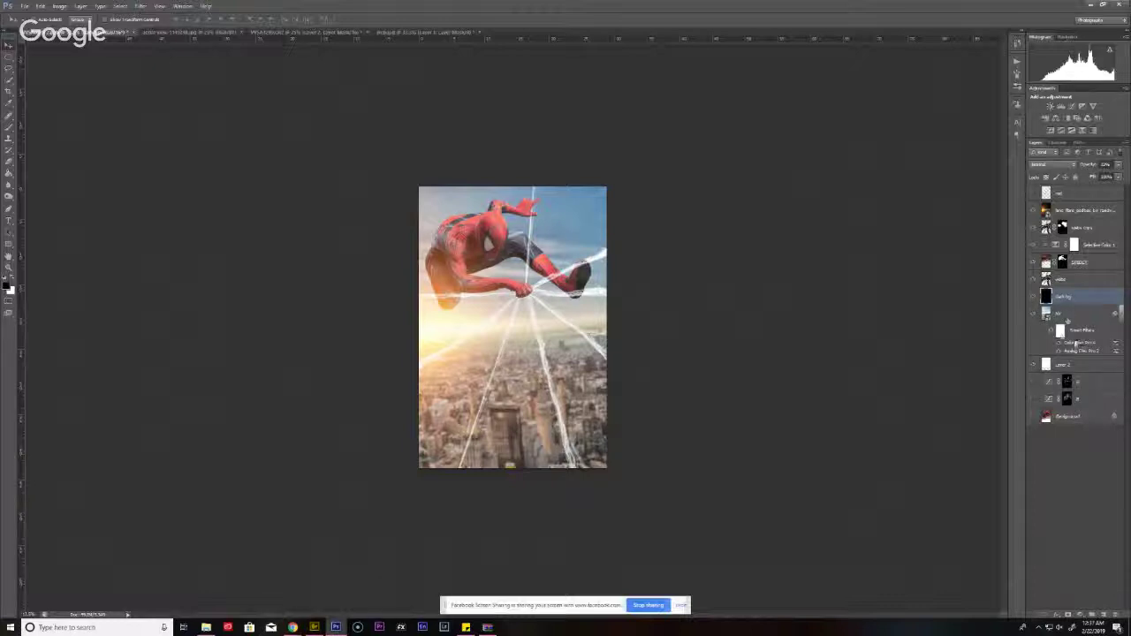
{"action": "left_click", "coordinate": [1061, 334]}
{"action": "key", "text": "b"}
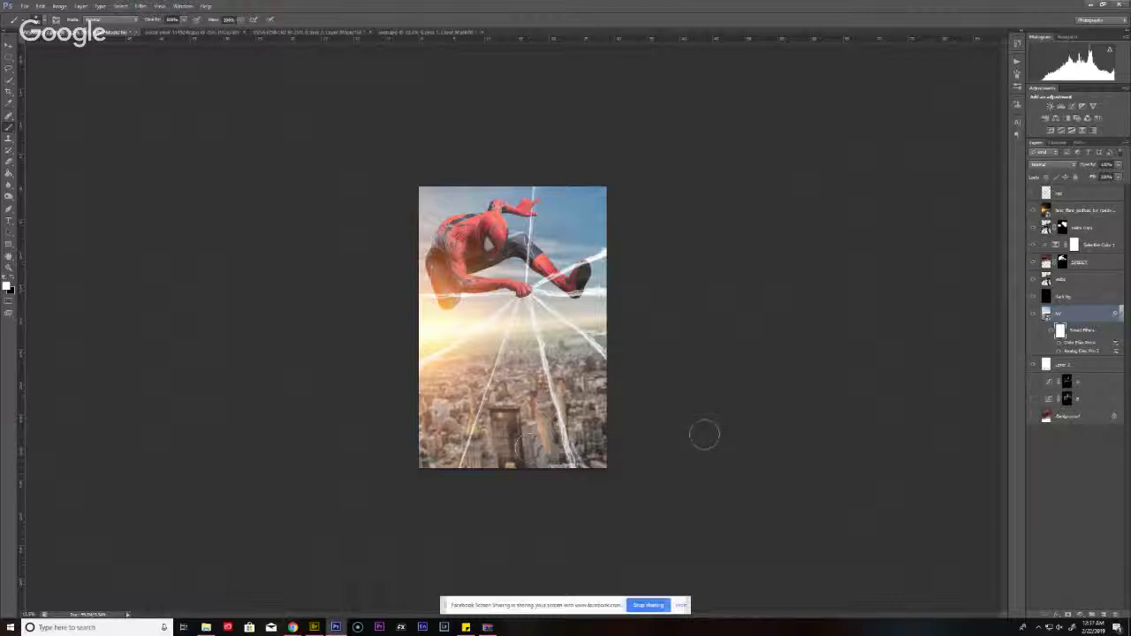
{"action": "key", "text": "v"}
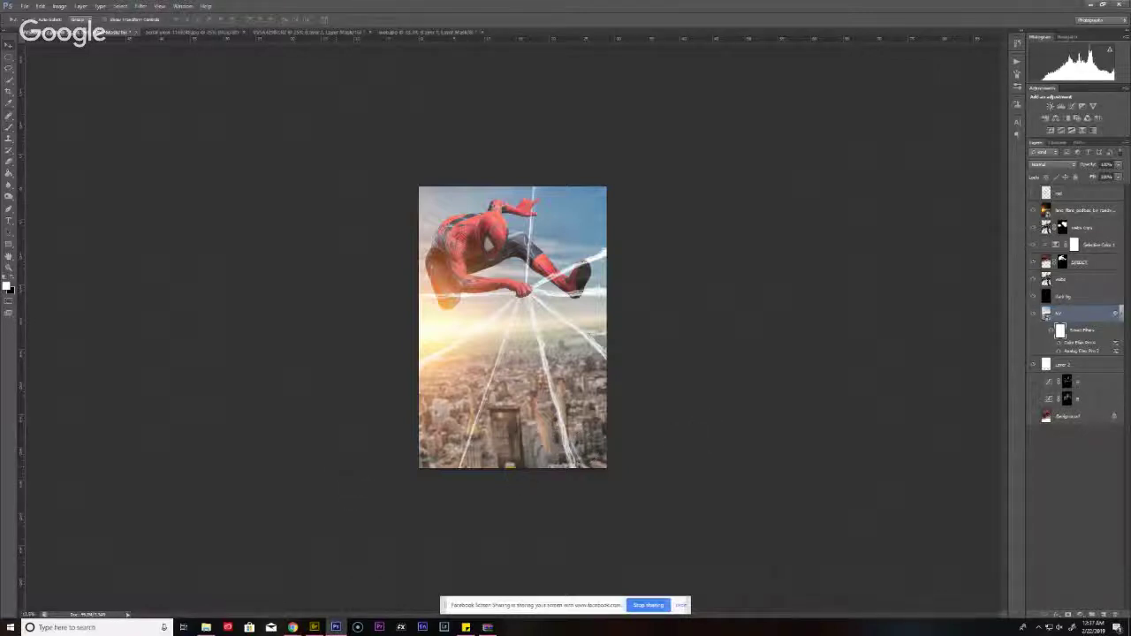
{"action": "left_click", "coordinate": [12, 280]}
{"action": "key", "text": "b"}
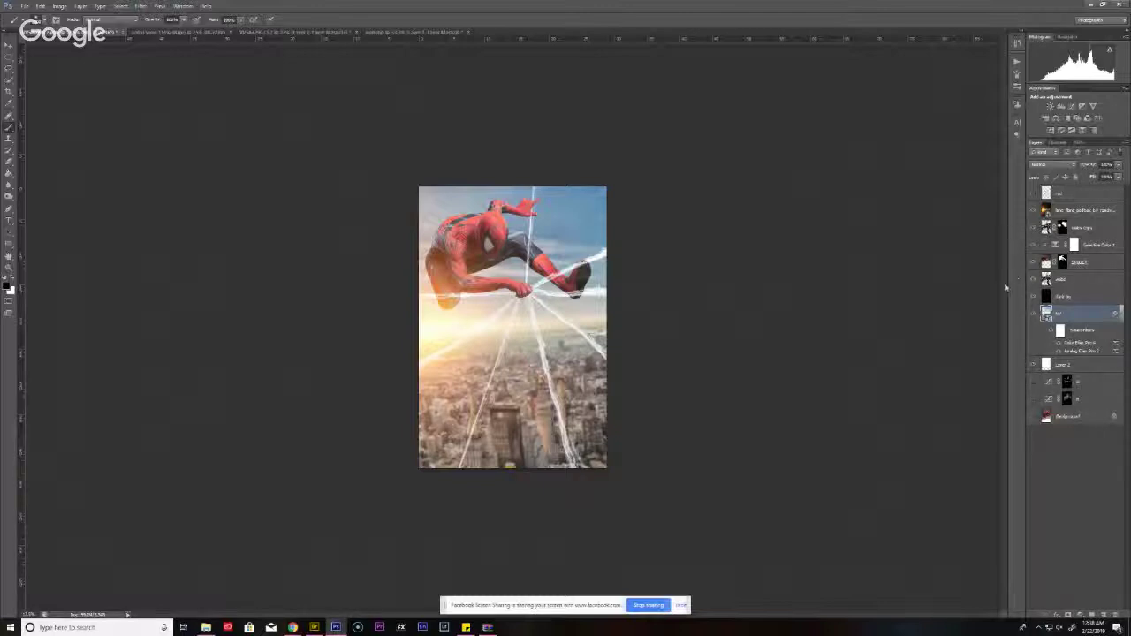
- Duplicate the webs layer, try a red Color Overlay on the lower copy, and discard that copy
{"action": "left_click", "coordinate": [1078, 281]}
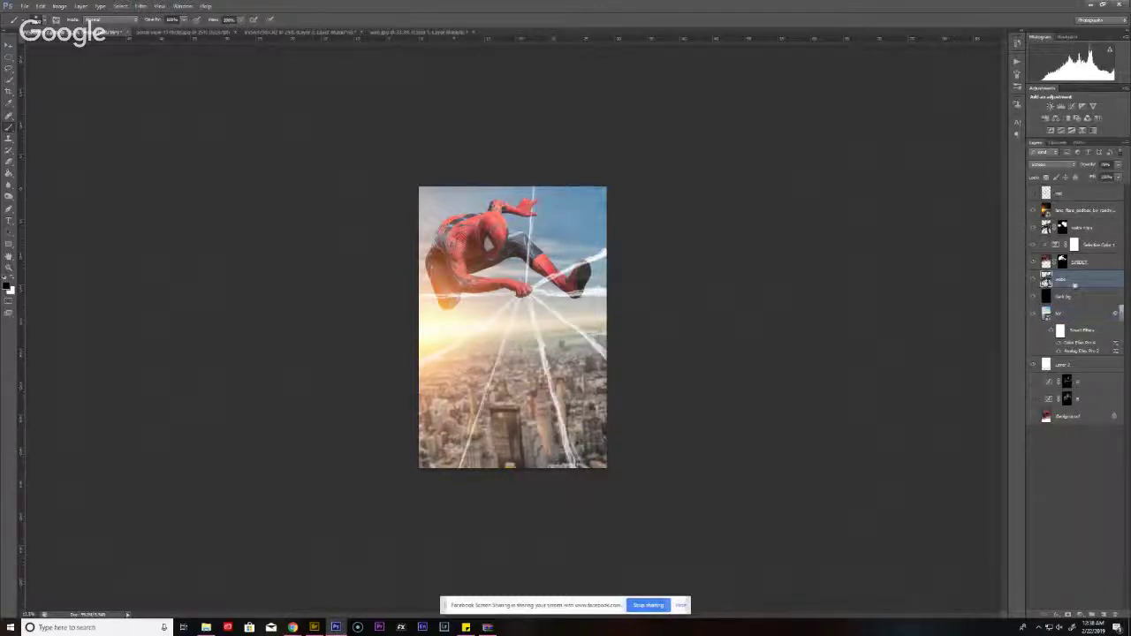
{"action": "key", "text": "ctrl+j"}
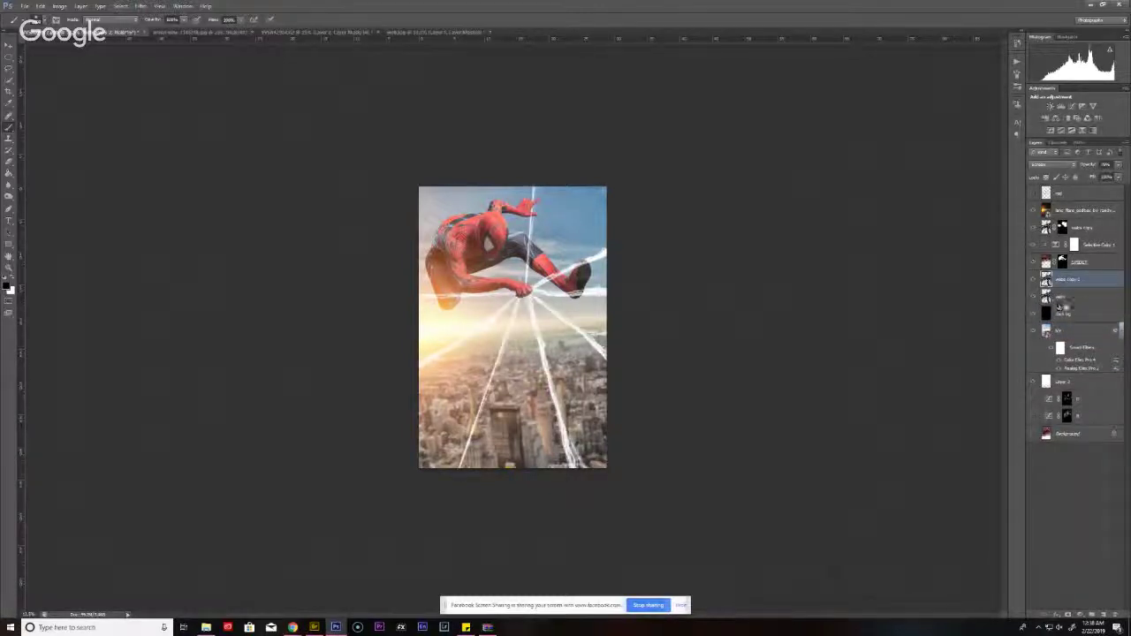
{"action": "left_click", "coordinate": [1079, 300]}
{"action": "double_click", "coordinate": [1079, 300]}
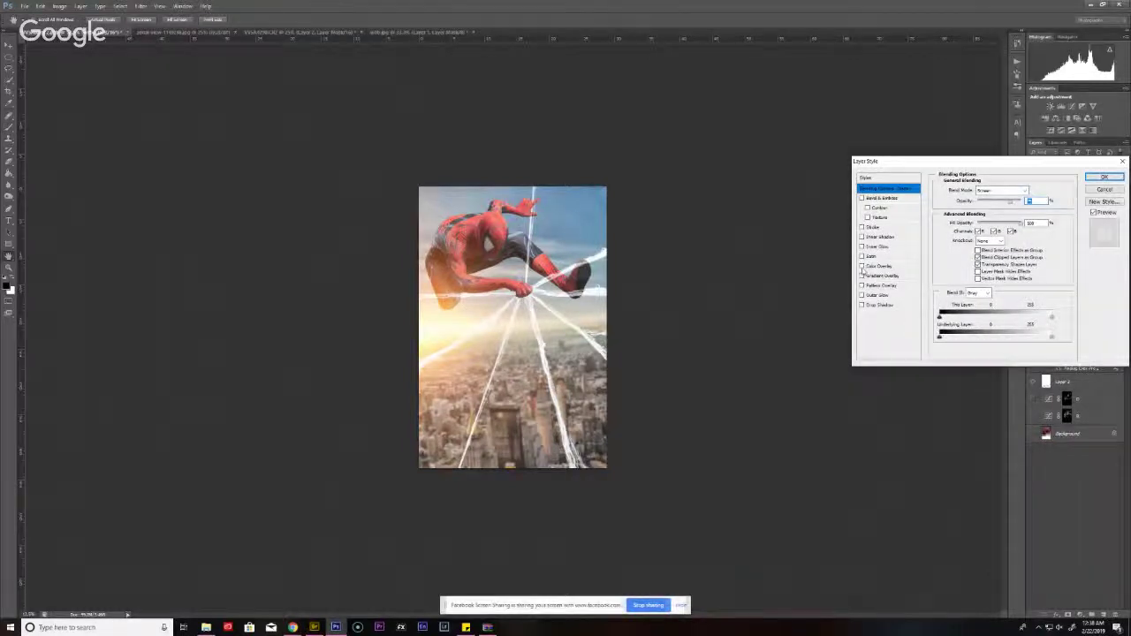
{"action": "left_click", "coordinate": [863, 266]}
{"action": "left_click", "coordinate": [886, 267]}
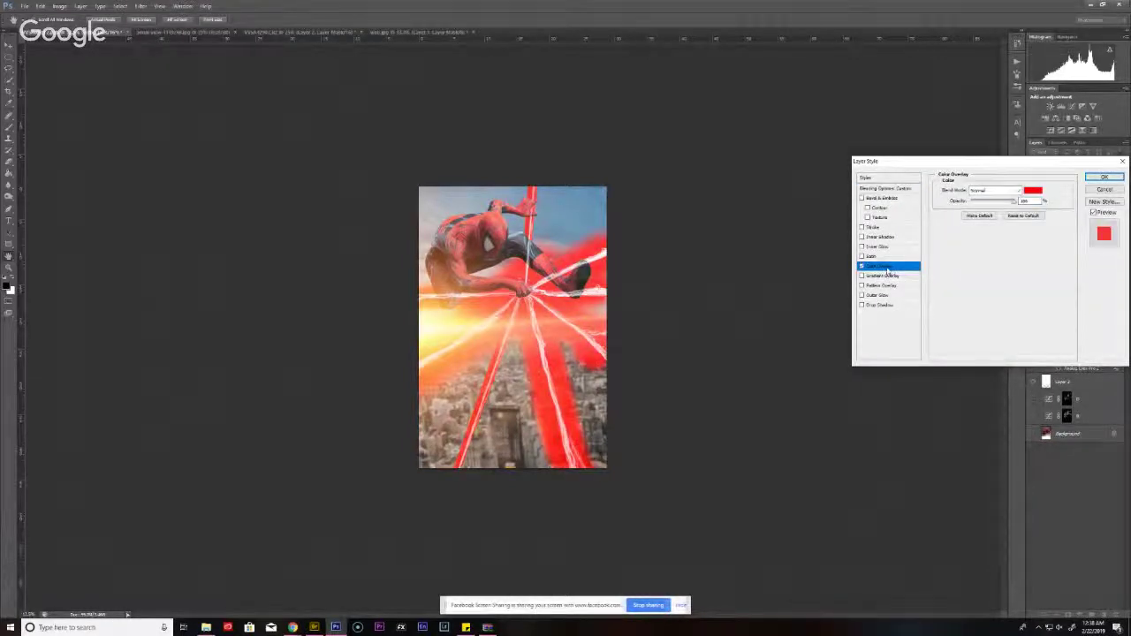
{"action": "left_click", "coordinate": [861, 266]}
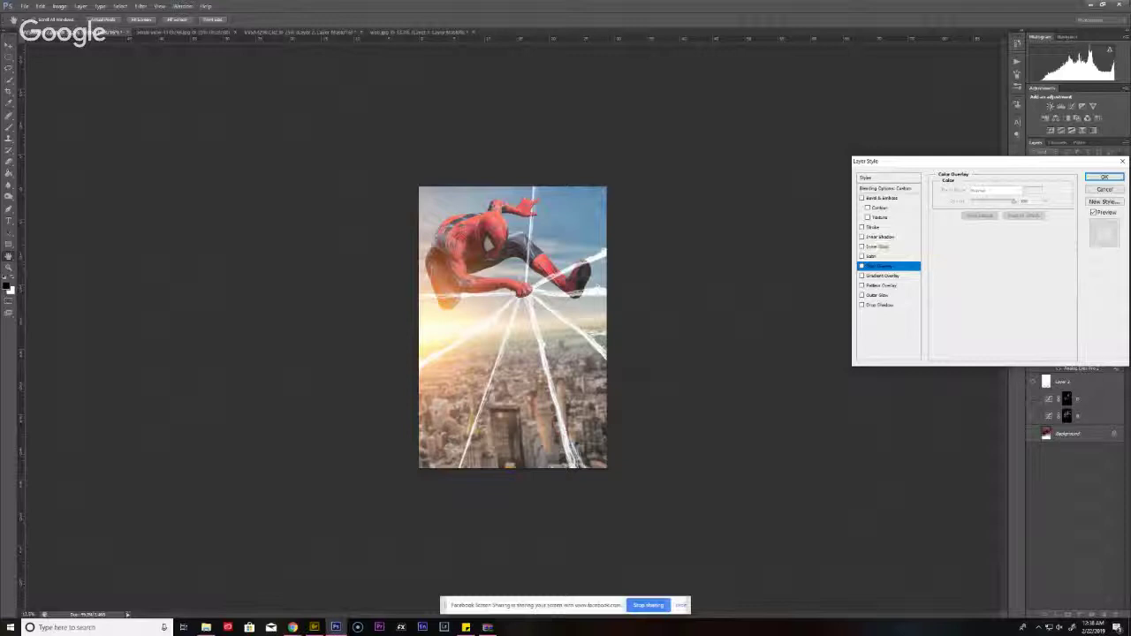
{"action": "left_click", "coordinate": [1104, 189]}
{"action": "key", "text": "Delete"}
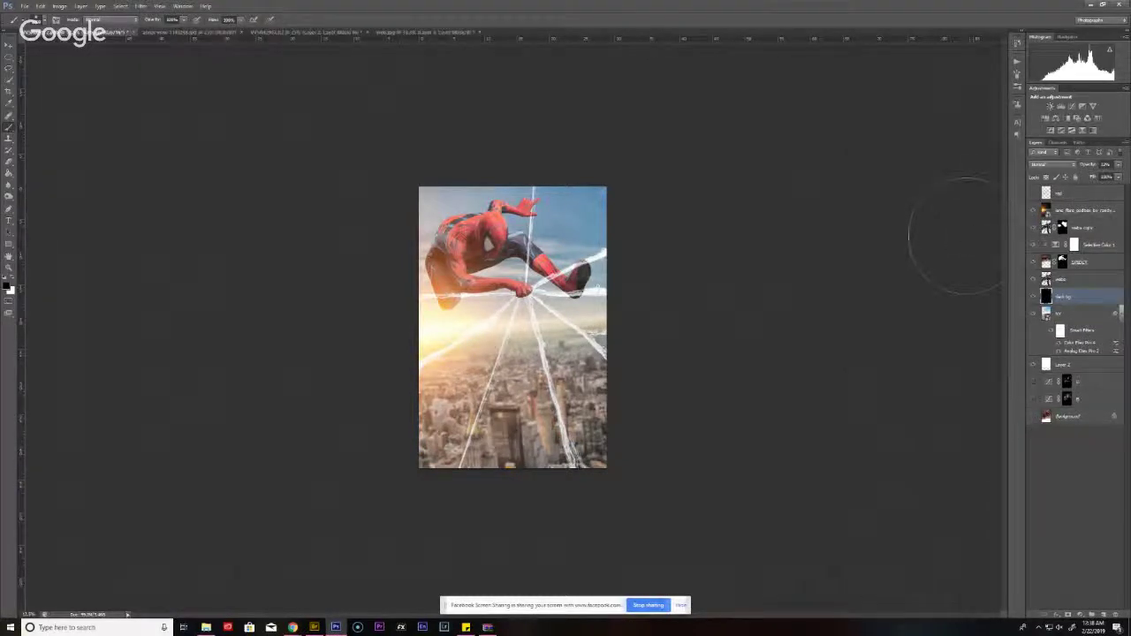
- Duplicate the webs layer above the dark bg layer and select the lower of the two web layers
{"action": "left_click_drag", "start_coordinate": [1080, 293], "coordinate": [1079, 302]}
{"action": "left_click", "coordinate": [1069, 283]}
{"action": "key", "text": "ctrl+j"}
{"action": "left_click", "coordinate": [1072, 293]}
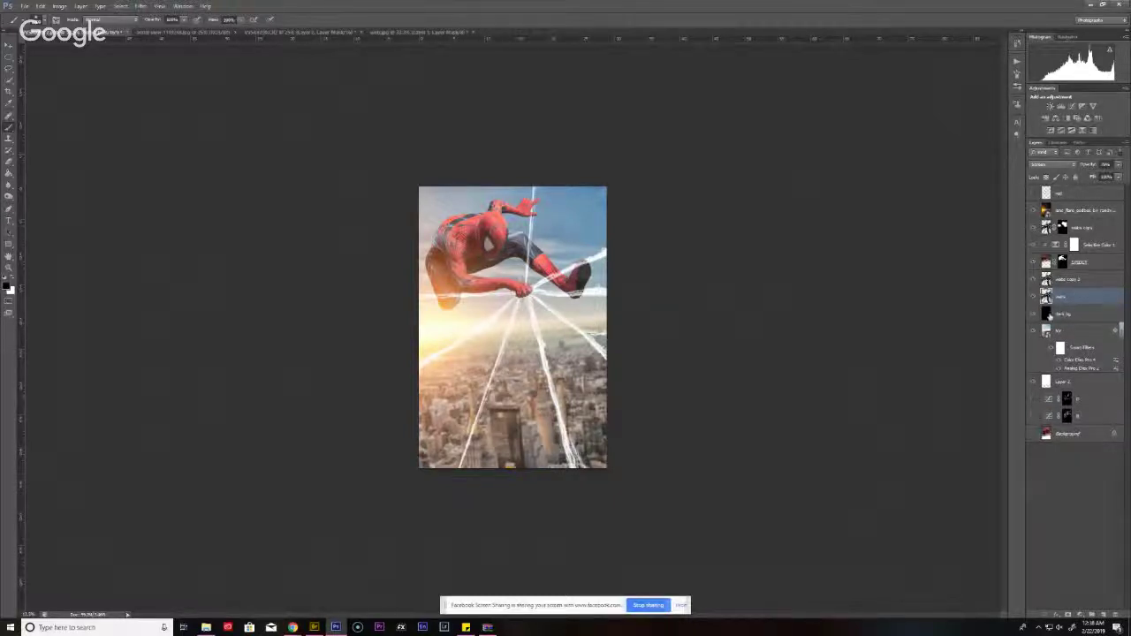
- Try the Divide and Subtract blend modes on the lower webs layer, varying its opacity in Subtract
{"action": "left_click", "coordinate": [1052, 164]}
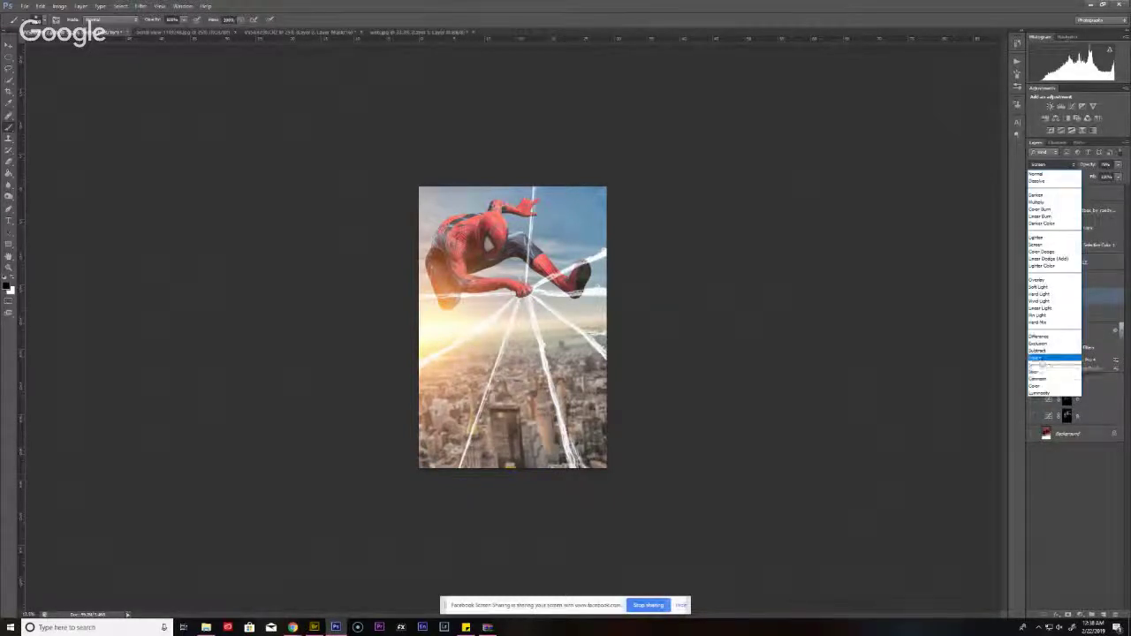
{"action": "left_click", "coordinate": [1032, 361]}
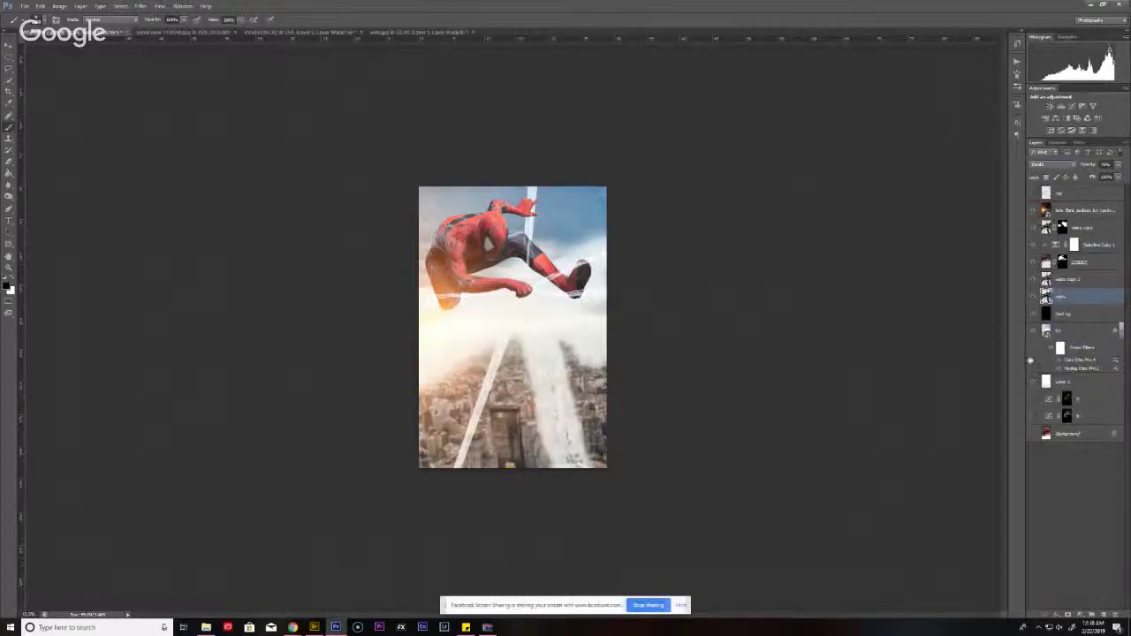
{"action": "key", "text": "Up"}
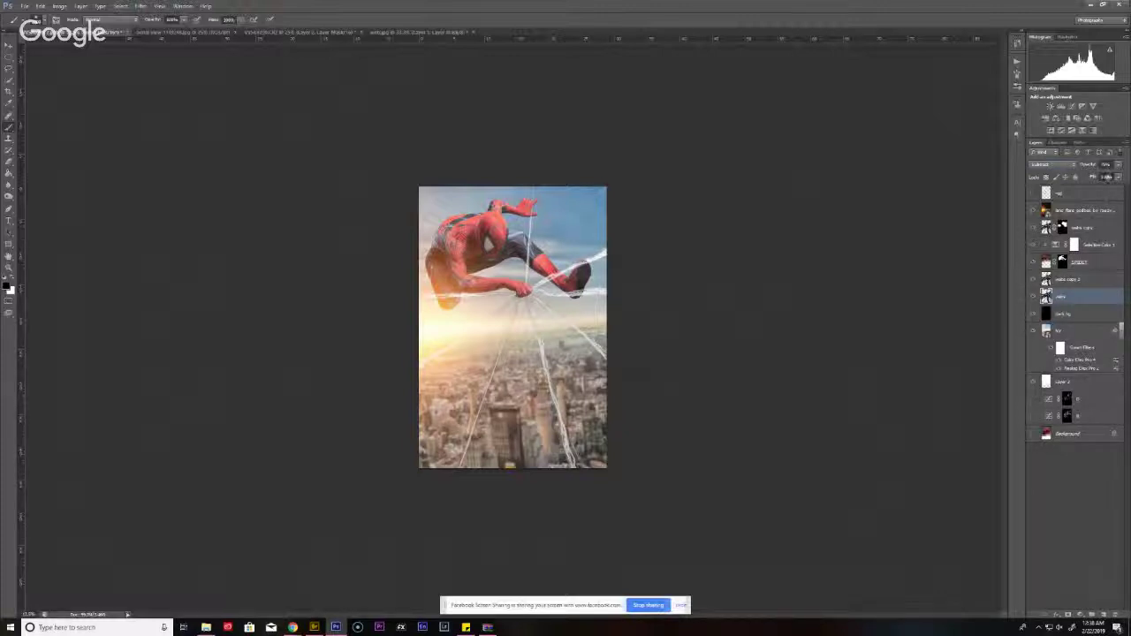
{"action": "left_click_drag", "start_coordinate": [1110, 164], "coordinate": [1054, 166]}
{"action": "type", "text": "60"}
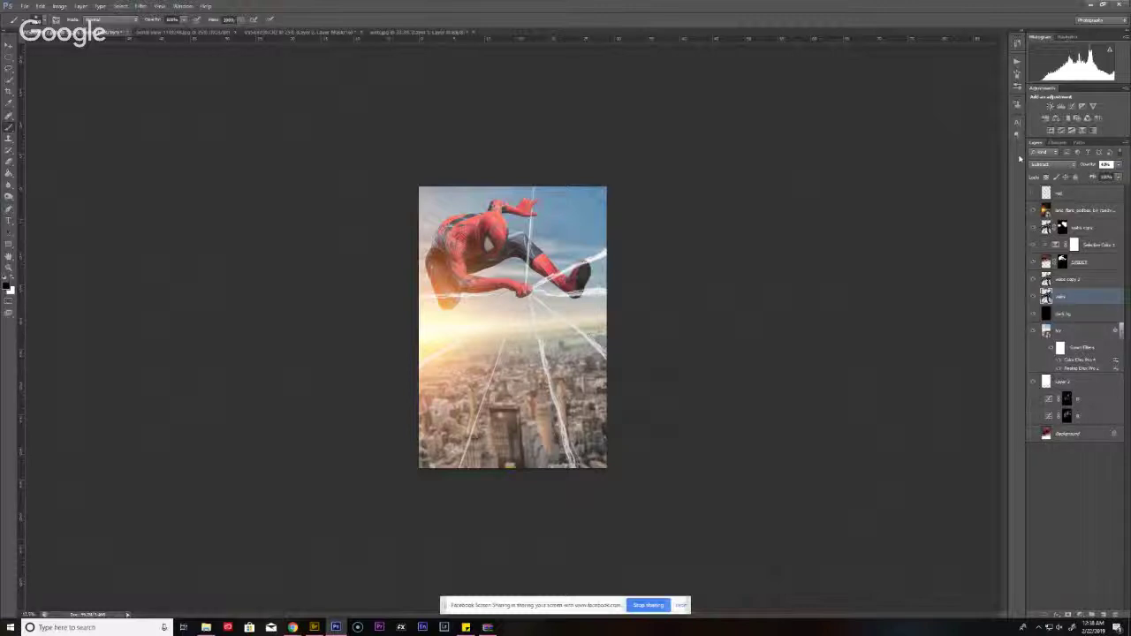
{"action": "key", "text": "Return"}
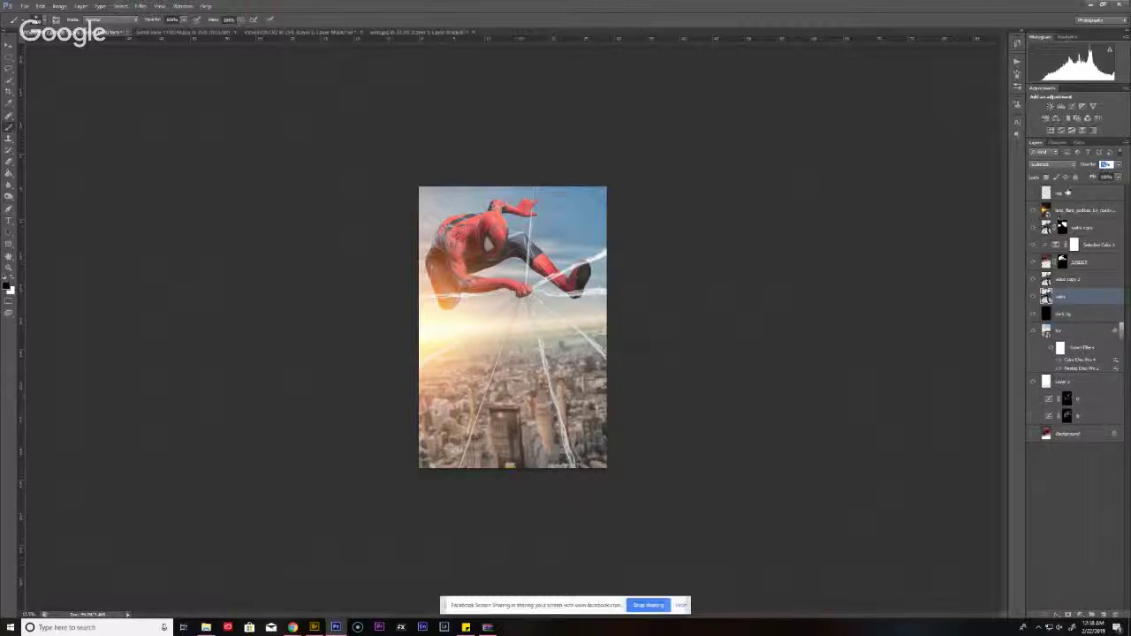
- Try blend modes from Multiply through Vivid Light on the lower webs layer
{"action": "left_click", "coordinate": [1052, 164]}
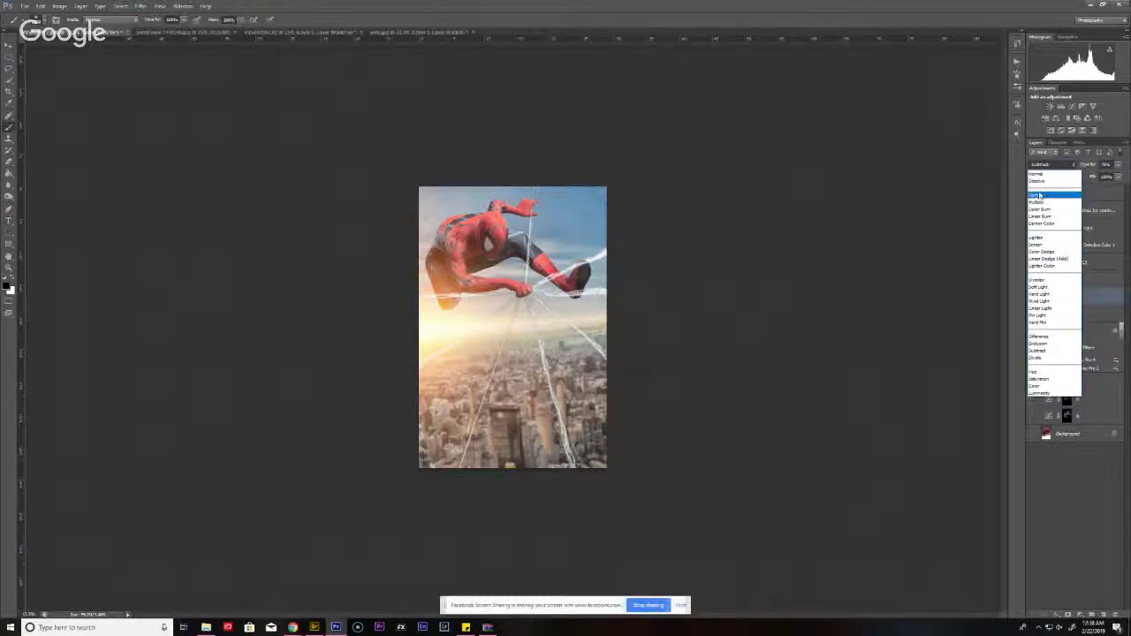
{"action": "left_click", "coordinate": [1039, 202]}
{"action": "key", "text": "Down"}
{"action": "key", "text": "Down"}
{"action": "key", "text": "Down"}
{"action": "key", "text": "Down"}
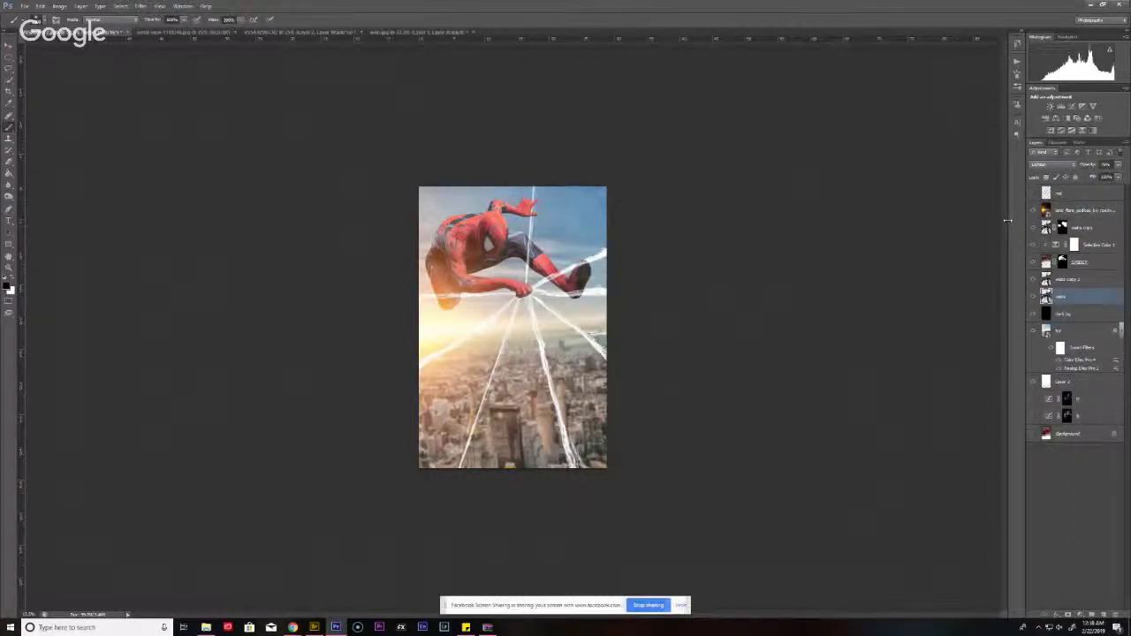
{"action": "key", "text": "Down"}
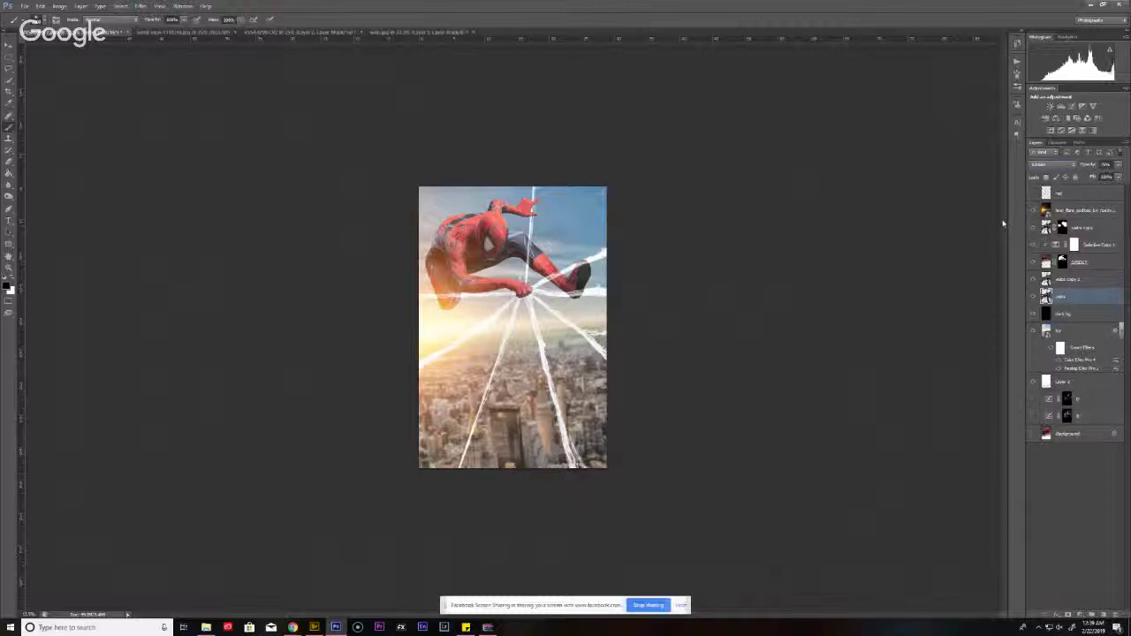
{"action": "key", "text": "Up"}
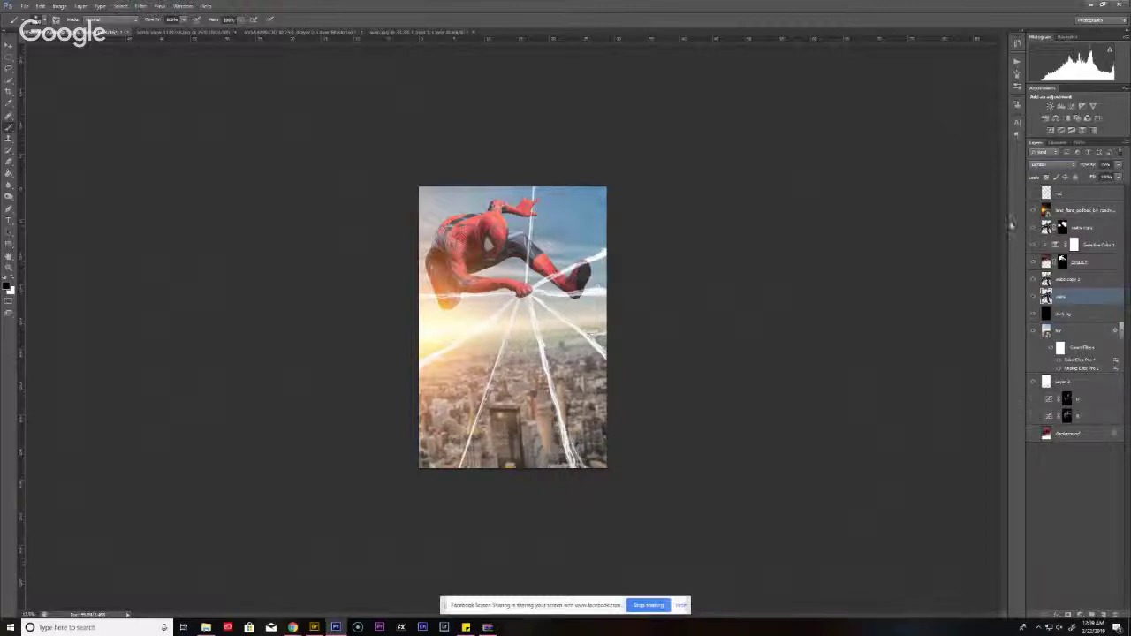
{"action": "key", "text": "Down"}
{"action": "key", "text": "Down"}
{"action": "key", "text": "Down"}
{"action": "key", "text": "Down"}
{"action": "key", "text": "Down"}
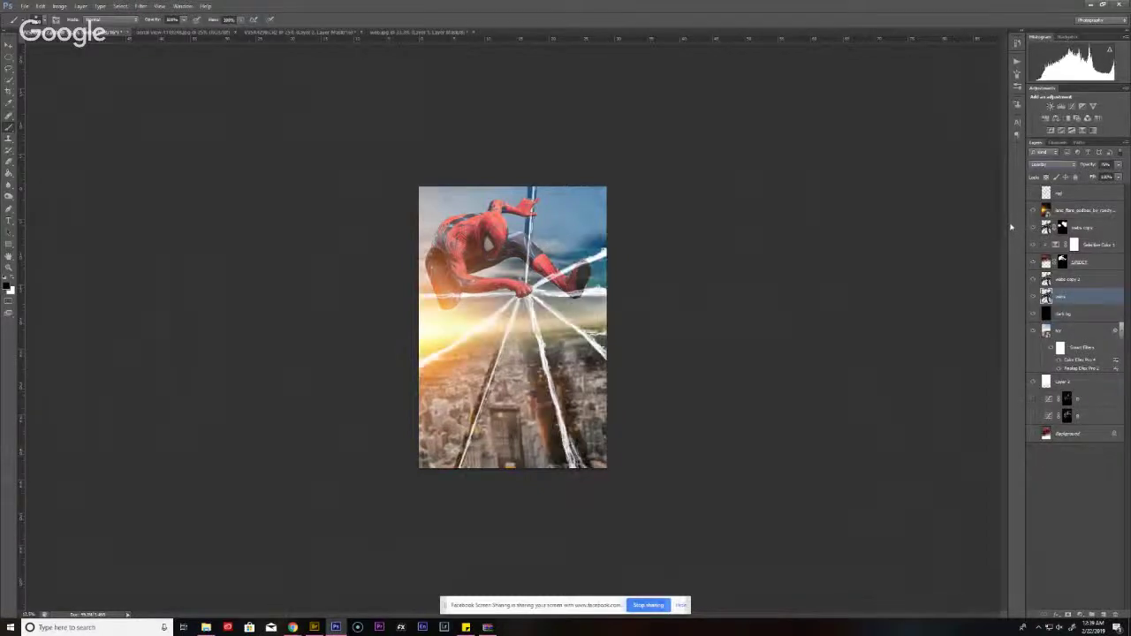
{"action": "key", "text": "Down"}
{"action": "key", "text": "Down"}
{"action": "key", "text": "Down"}
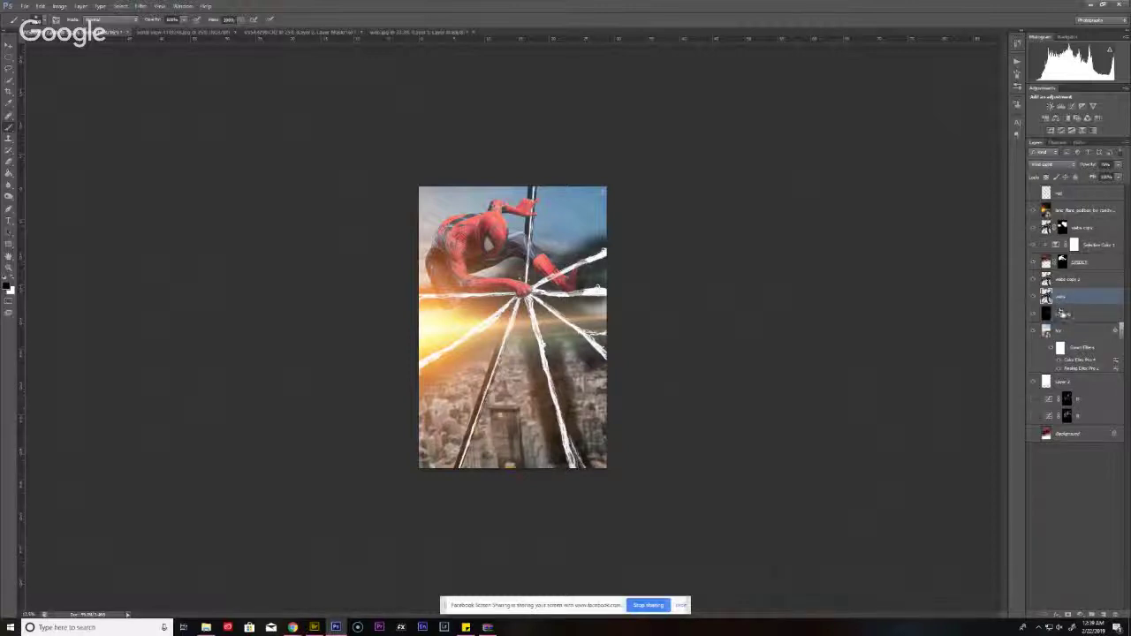
- Set the lower webs layer's blend mode to Screen
{"action": "left_click", "coordinate": [1061, 164]}
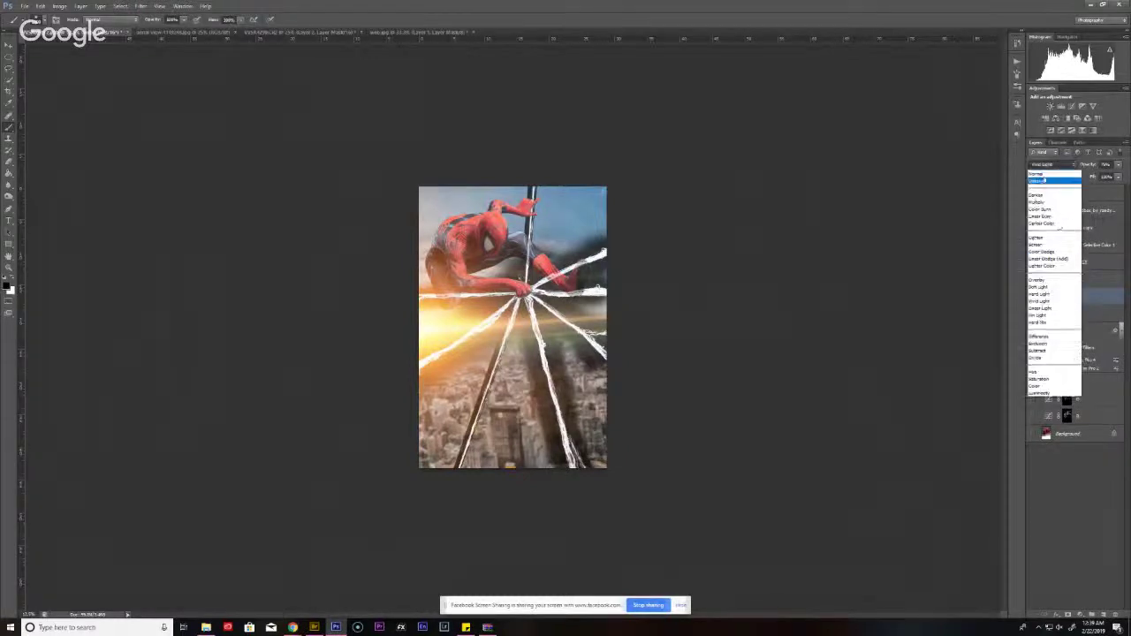
{"action": "left_click", "coordinate": [1065, 164]}
{"action": "left_click", "coordinate": [1080, 280]}
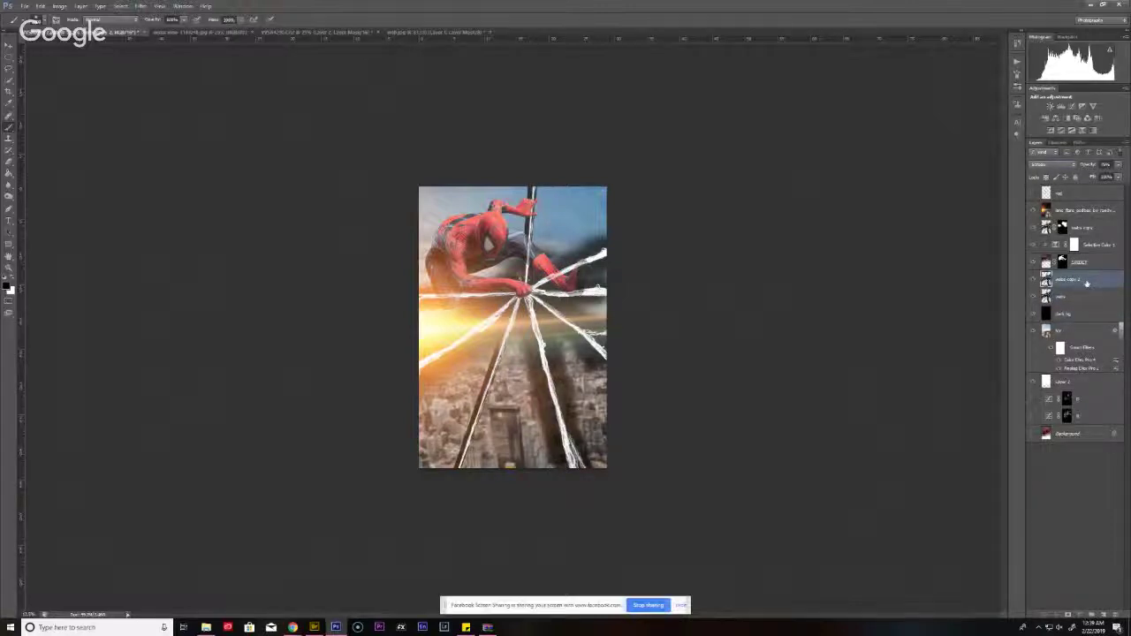
{"action": "left_click", "coordinate": [1080, 300]}
{"action": "left_click", "coordinate": [1052, 164]}
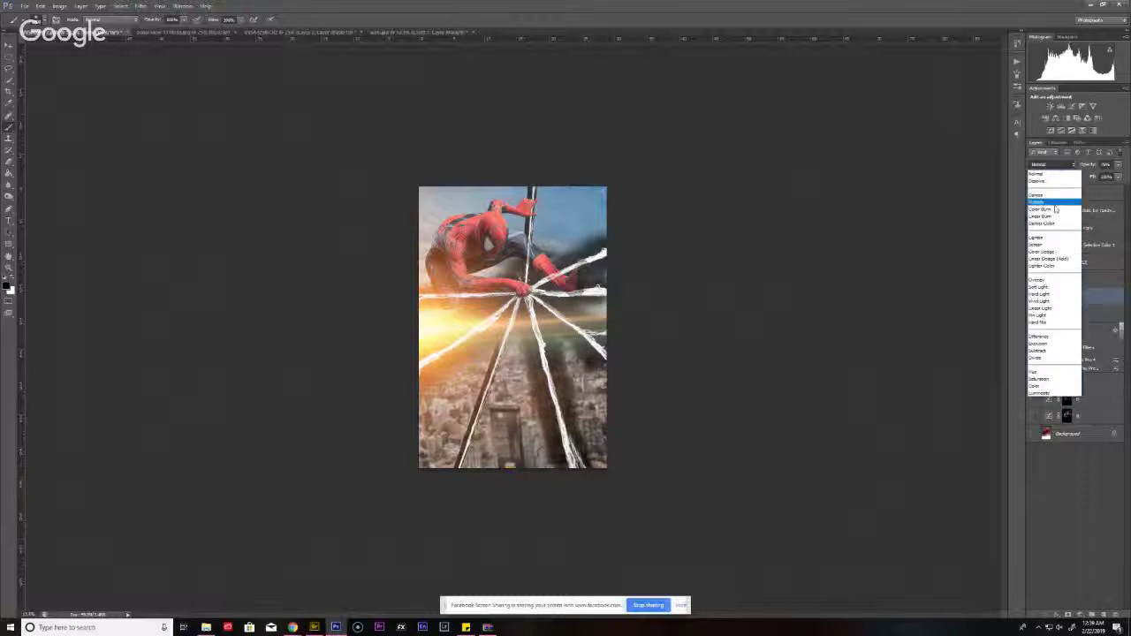
{"action": "left_click", "coordinate": [1045, 254]}
- Delete the webs copy 2 layer and raise the remaining lower webs layer's opacity to 100%
{"action": "right_click", "coordinate": [1076, 285]}
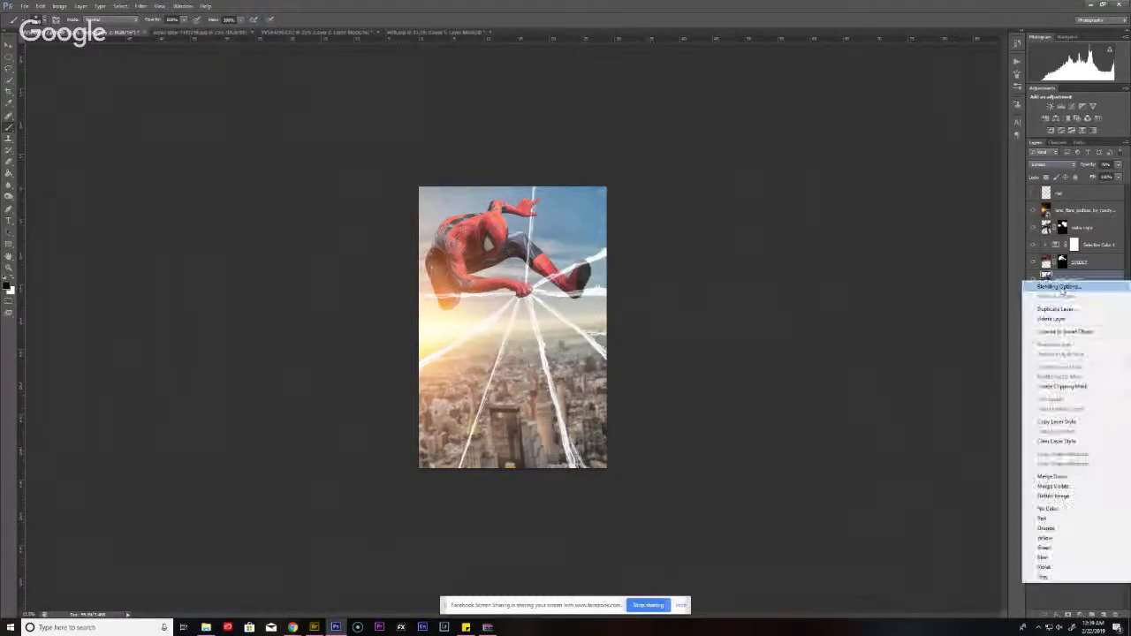
{"action": "left_click", "coordinate": [1059, 323]}
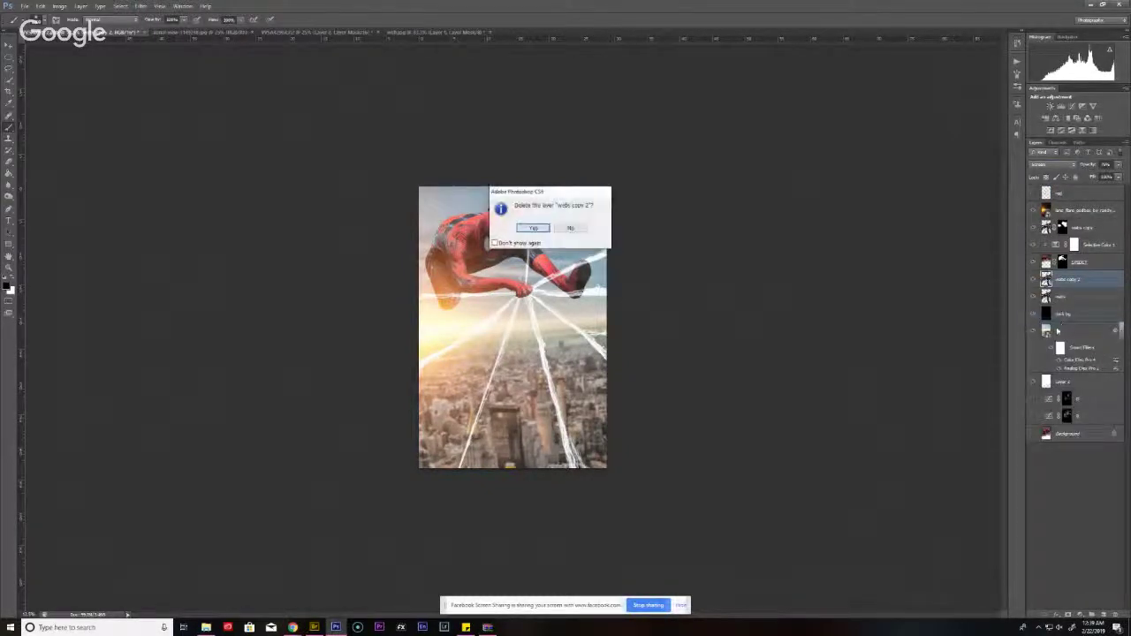
{"action": "key", "text": "Return"}
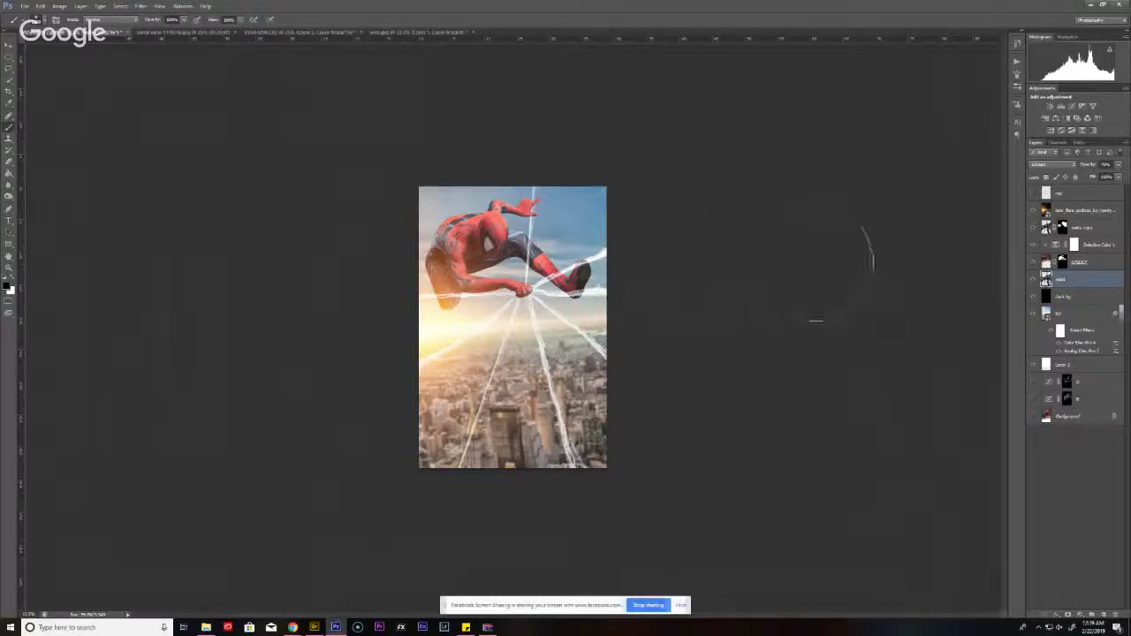
{"action": "left_click", "coordinate": [1118, 167]}
{"action": "left_click_drag", "start_coordinate": [1117, 175], "coordinate": [1128, 175]}
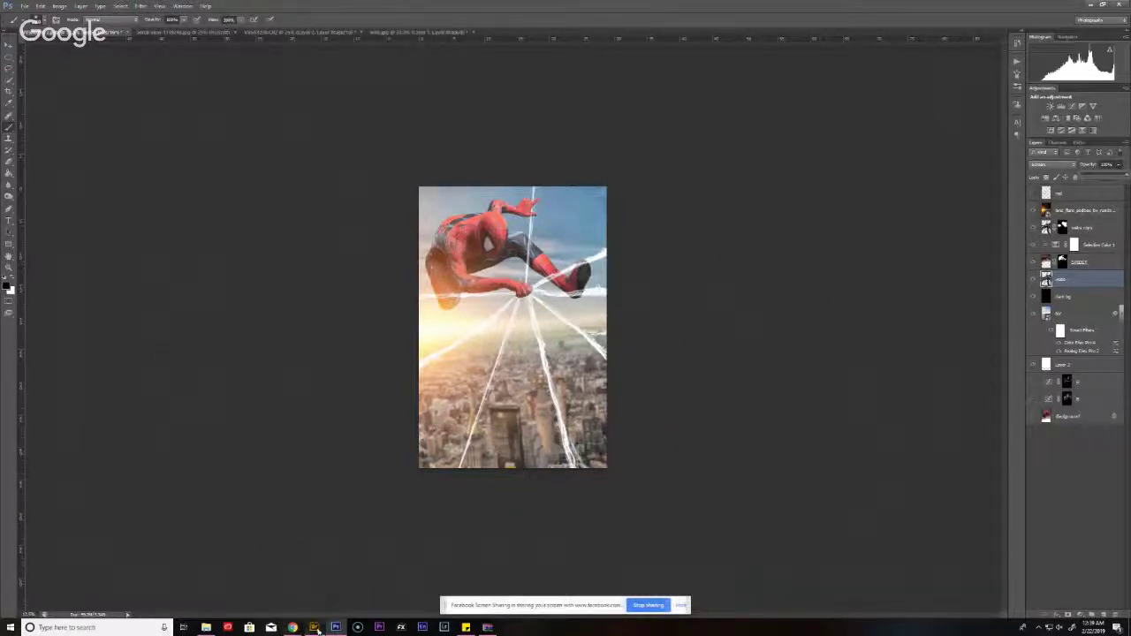
- Create a new layer named "hand drawn webs" directly above the webs copy layer
{"action": "mouse_move", "coordinate": [316, 631]}
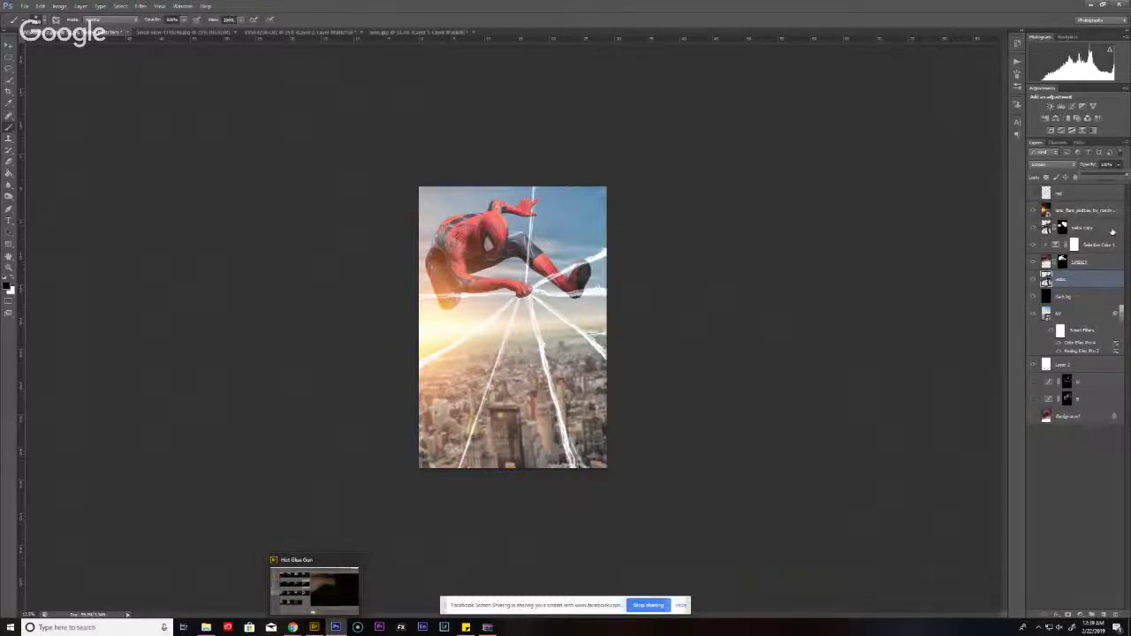
{"action": "left_click", "coordinate": [1077, 227]}
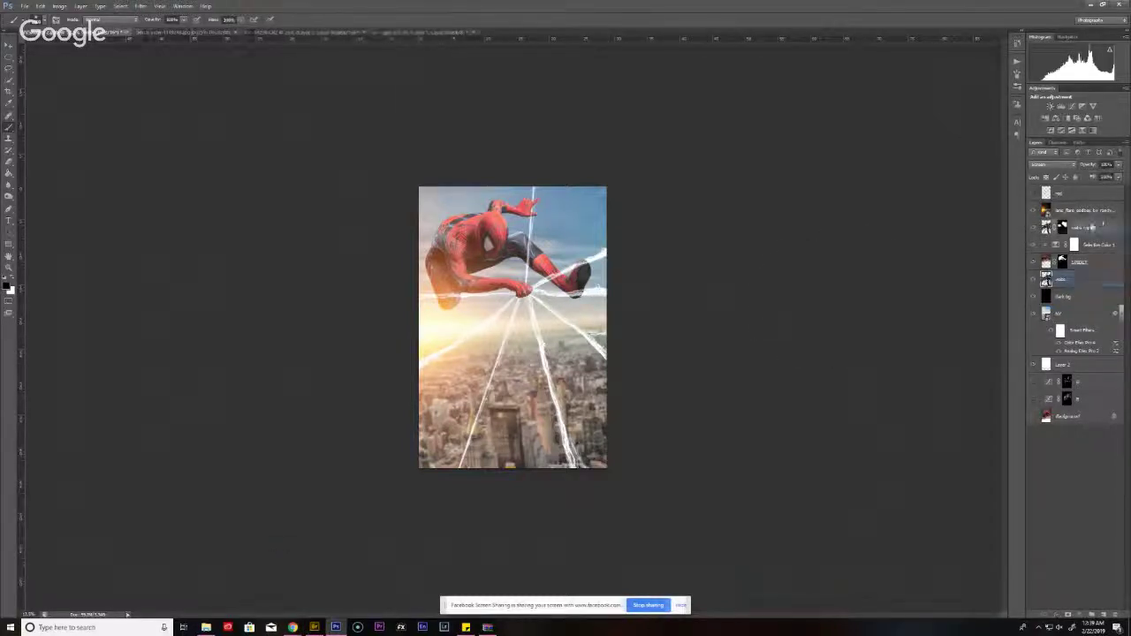
{"action": "key", "text": "ctrl+shift+n"}
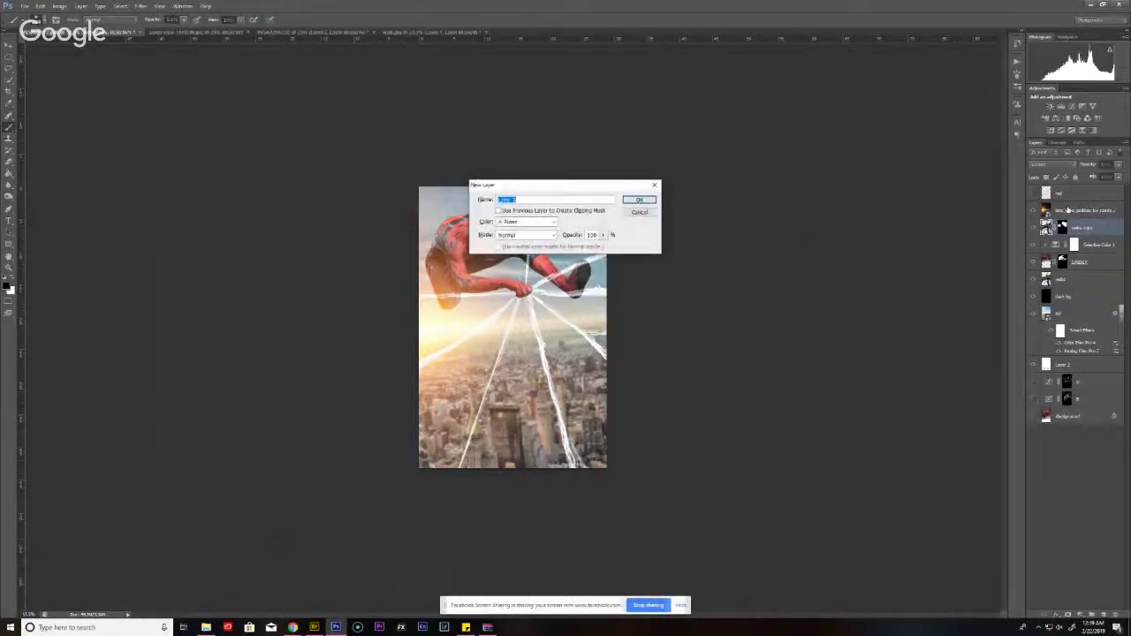
{"action": "type", "text": "hind drawn web"}
{"action": "key", "text": "Return"}
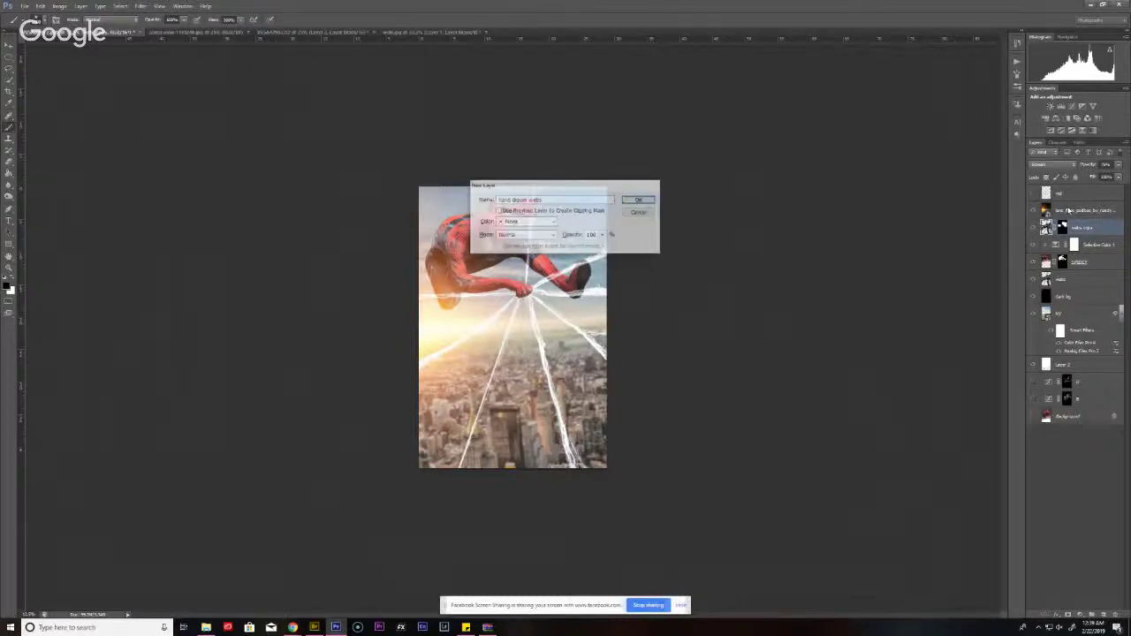
- Compare the webs copy layer hidden and shown, and paint on its mask over the web-gripping fist with a smaller brush
{"action": "key", "text": "ctrl+plus"}
{"action": "key", "text": "ctrl+plus"}
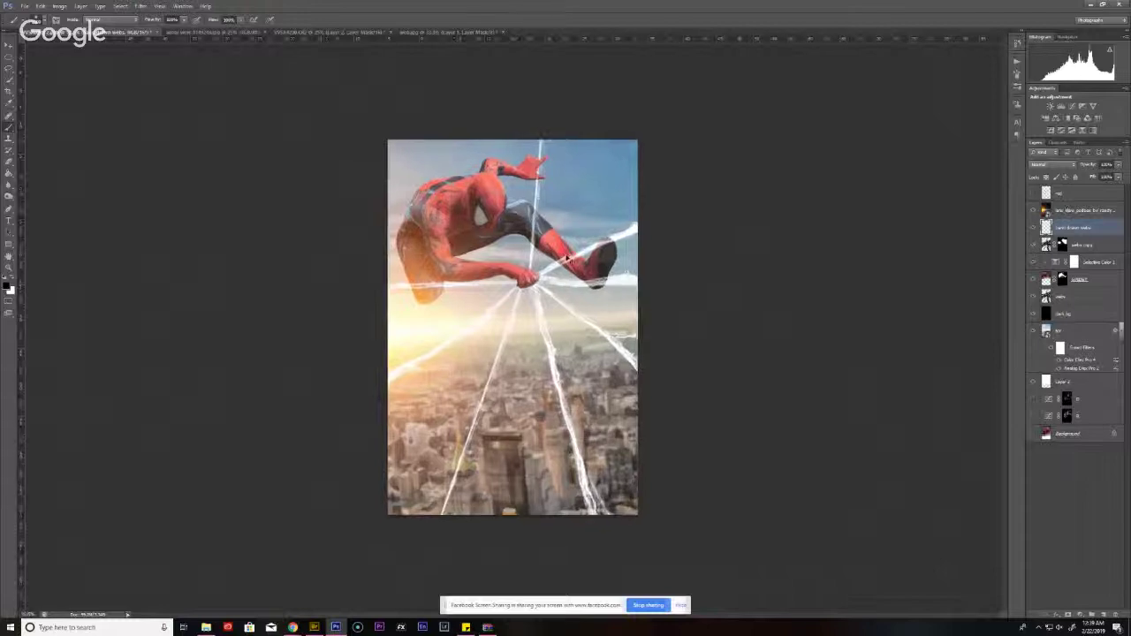
{"action": "key", "text": "ctrl+plus"}
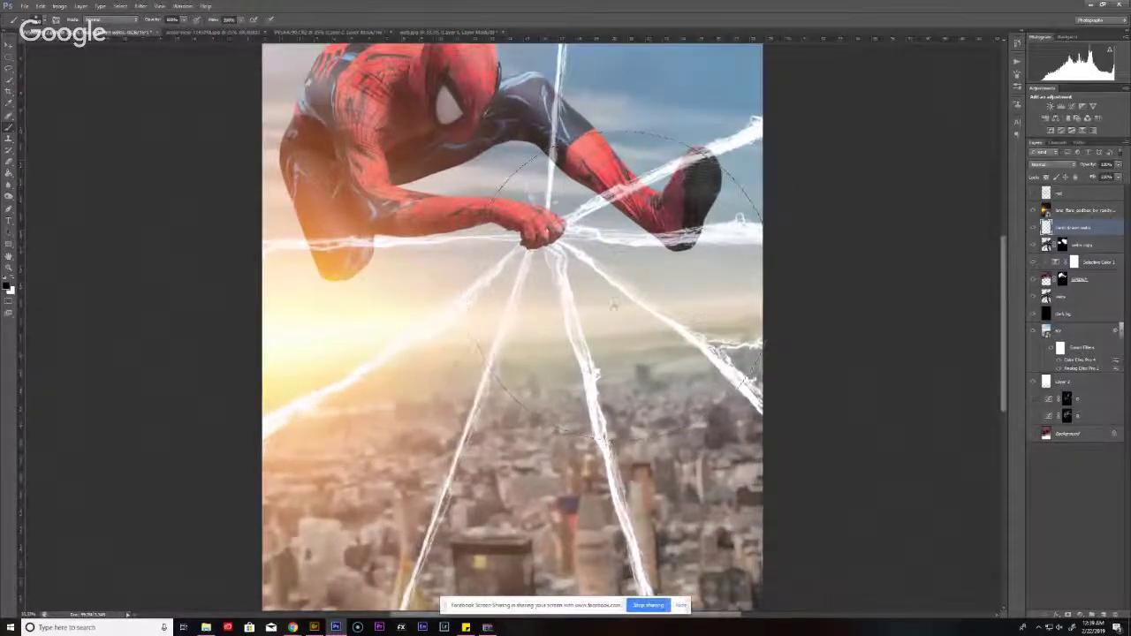
{"action": "left_click_drag", "start_coordinate": [631, 262], "coordinate": [605, 318]}
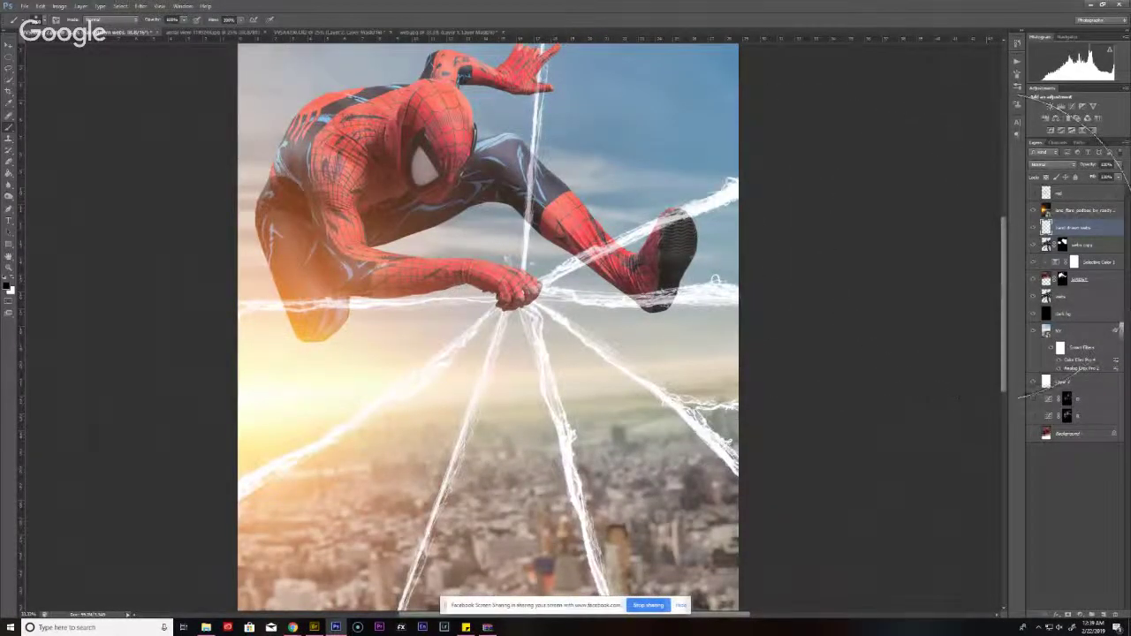
{"action": "left_click", "coordinate": [1032, 246]}
{"action": "left_click", "coordinate": [1032, 246]}
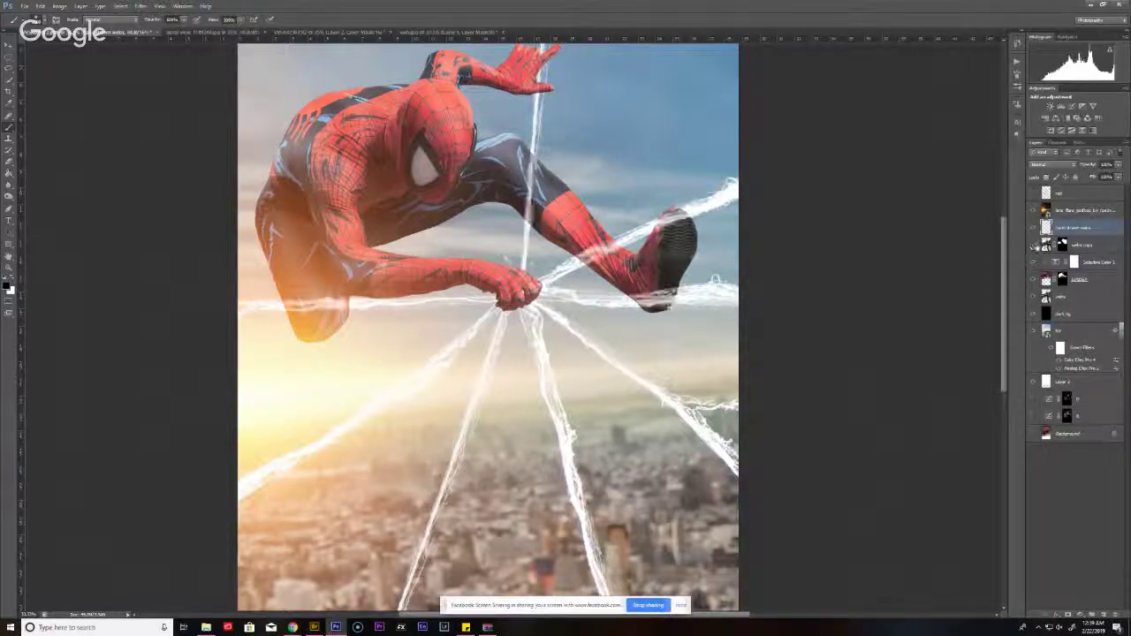
{"action": "left_click", "coordinate": [1064, 246]}
{"action": "key", "text": "bracketleft"}
{"action": "key", "text": "bracketleft"}
{"action": "key", "text": "bracketleft"}
{"action": "key", "text": "bracketleft"}
{"action": "key", "text": "bracketleft"}
{"action": "key", "text": "bracketleft"}
{"action": "key", "text": "bracketleft"}
{"action": "key", "text": "bracketleft"}
{"action": "key", "text": "bracketleft"}
{"action": "key", "text": "bracketleft"}
{"action": "key", "text": "bracketleft"}
{"action": "key", "text": "bracketleft"}
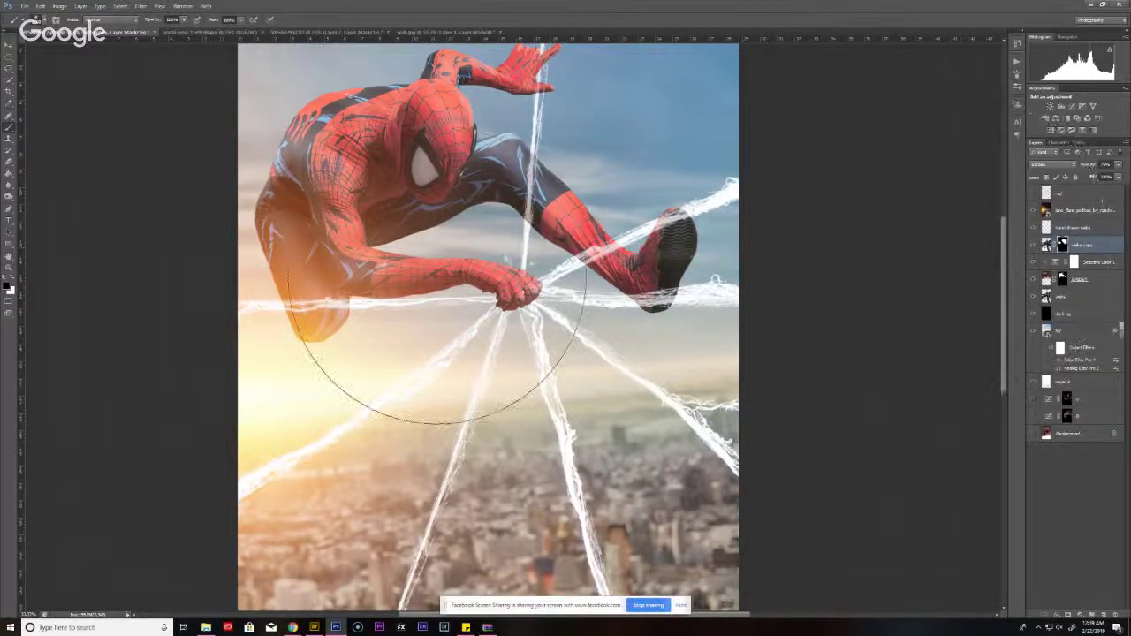
{"action": "key", "text": "bracketleft"}
{"action": "key", "text": "bracketleft"}
{"action": "key", "text": "bracketleft"}
{"action": "key", "text": "bracketleft"}
{"action": "key", "text": "bracketleft"}
{"action": "mouse_move", "coordinate": [518, 283]}
{"action": "left_mouse_down"}
{"action": "mouse_move", "coordinate": [536, 284]}
{"action": "mouse_move", "coordinate": [534, 295]}
{"action": "left_mouse_up"}
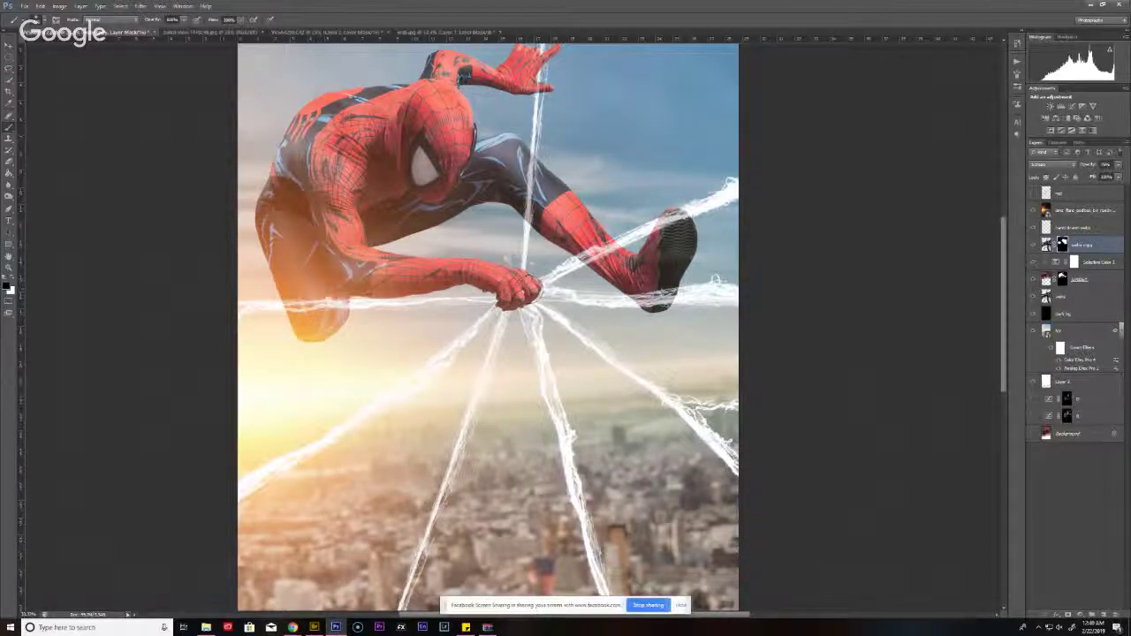
- Select the hand drawn webs layer and look through the brush presets and brush sets for one suited to drawing webs
{"action": "left_click", "coordinate": [1073, 228]}
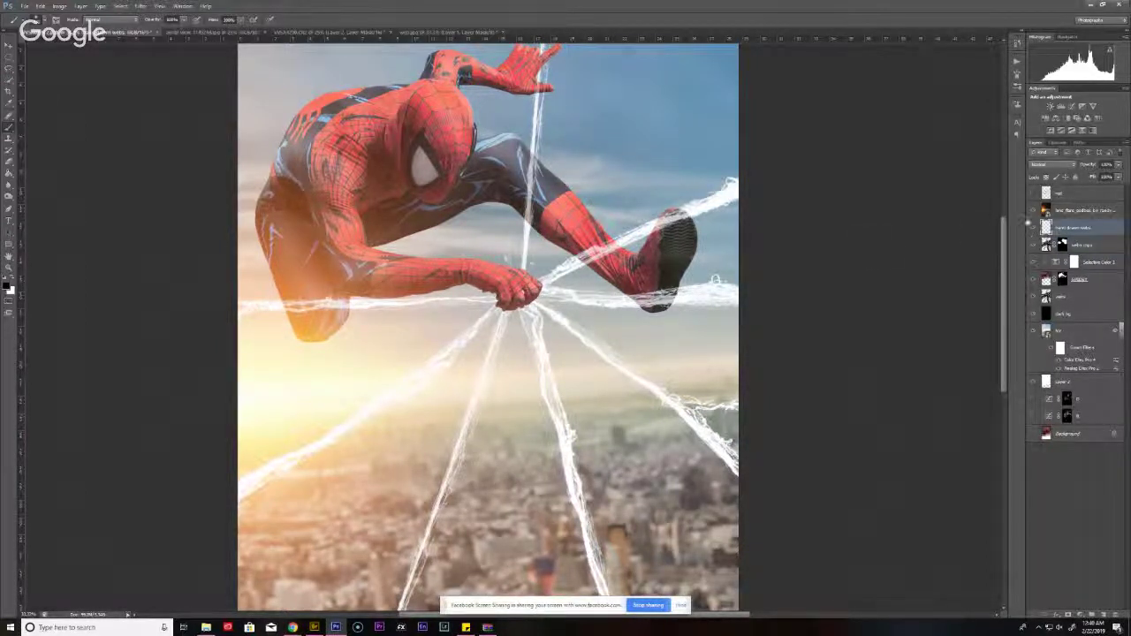
{"action": "right_click", "coordinate": [567, 338]}
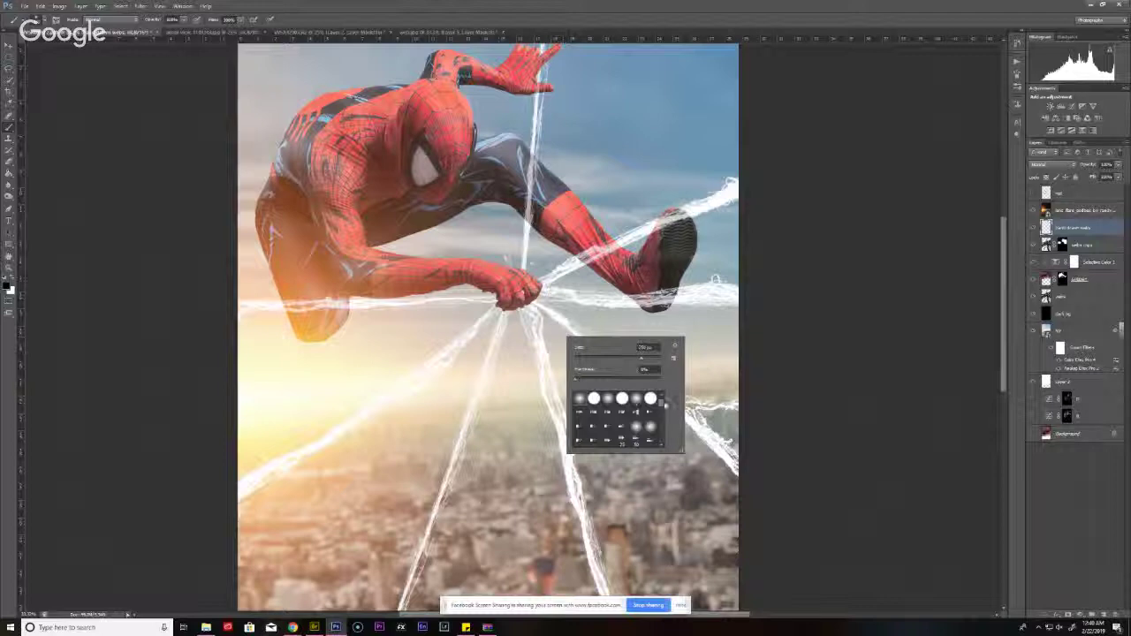
{"action": "scroll", "coordinate": [667, 438], "scroll_direction": "down", "scroll_amount": 5}
{"action": "scroll", "coordinate": [665, 429], "scroll_direction": "down", "scroll_amount": 3}
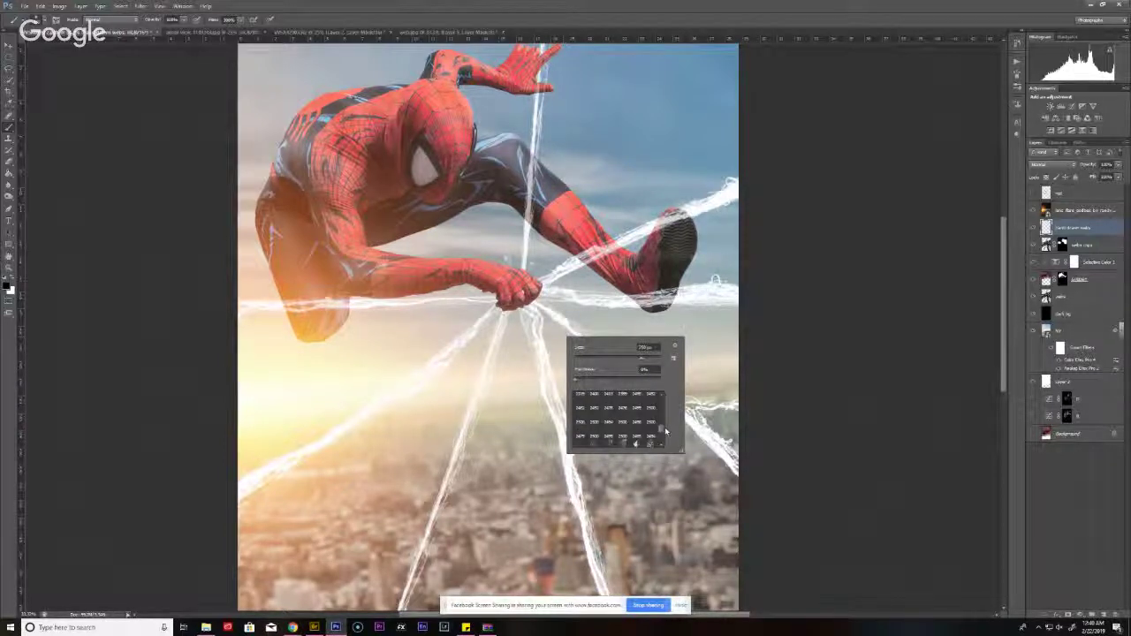
{"action": "scroll", "coordinate": [664, 427], "scroll_direction": "down", "scroll_amount": 2}
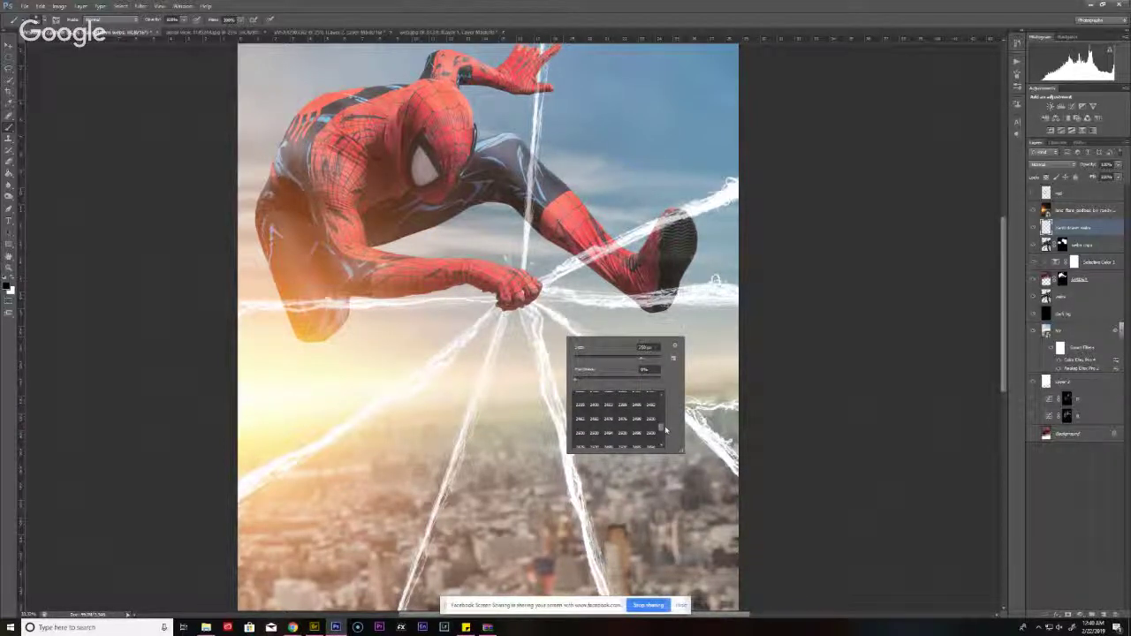
{"action": "mouse_move", "coordinate": [315, 630]}
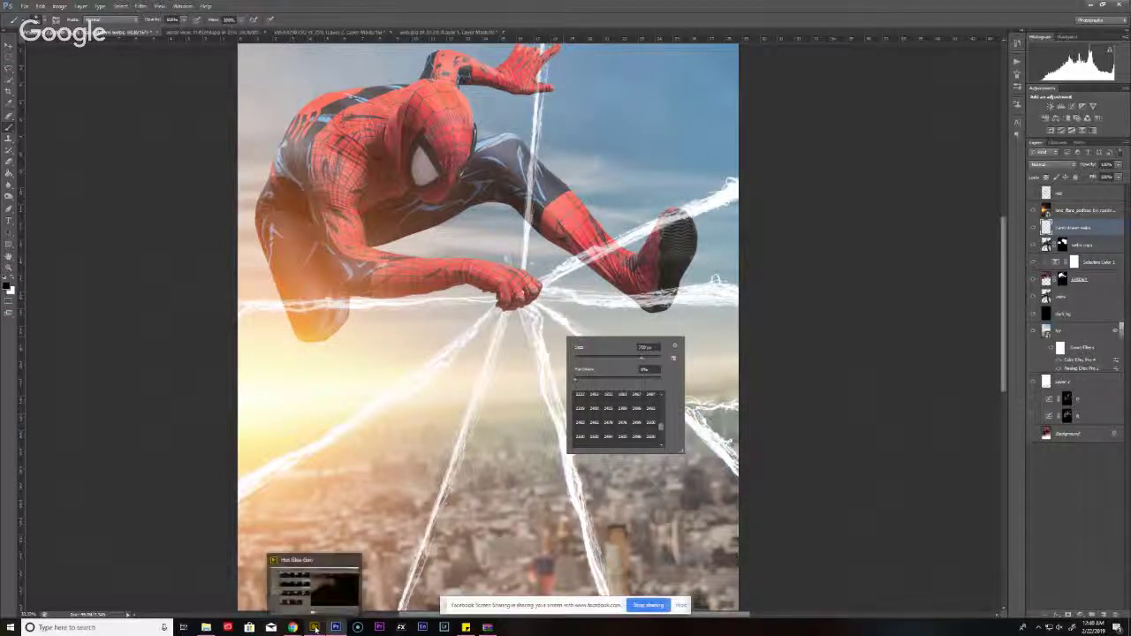
{"action": "left_click", "coordinate": [675, 346]}
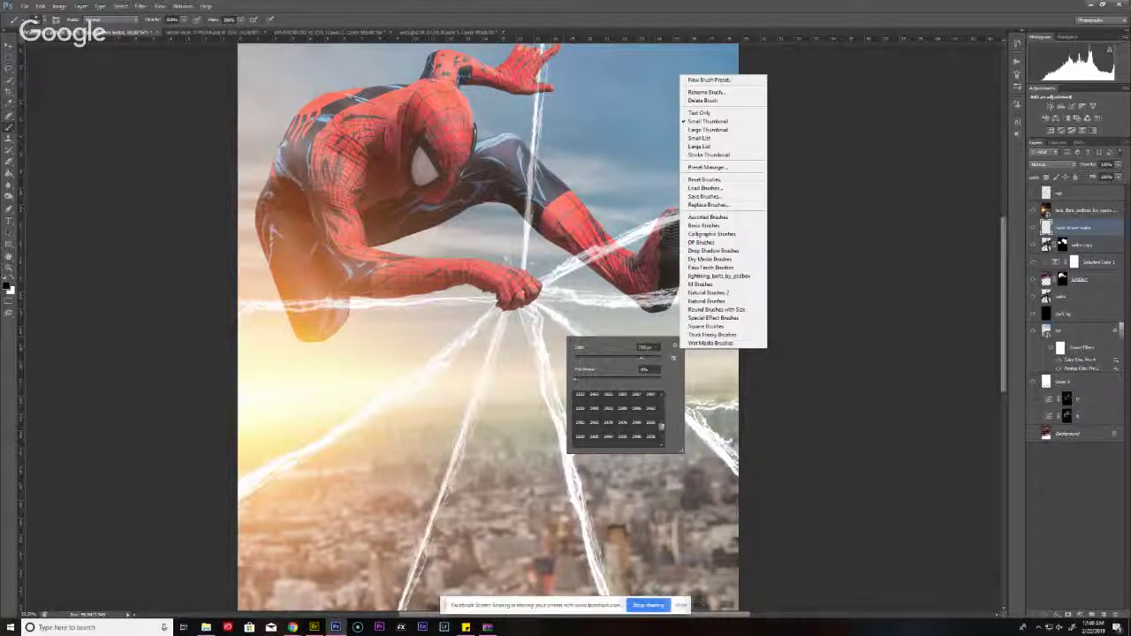
{"action": "left_click", "coordinate": [661, 427]}
{"action": "mouse_move", "coordinate": [661, 424]}
{"action": "left_mouse_down"}
{"action": "mouse_move", "coordinate": [666, 404]}
{"action": "mouse_move", "coordinate": [667, 437]}
{"action": "mouse_move", "coordinate": [670, 392]}
{"action": "left_mouse_up"}
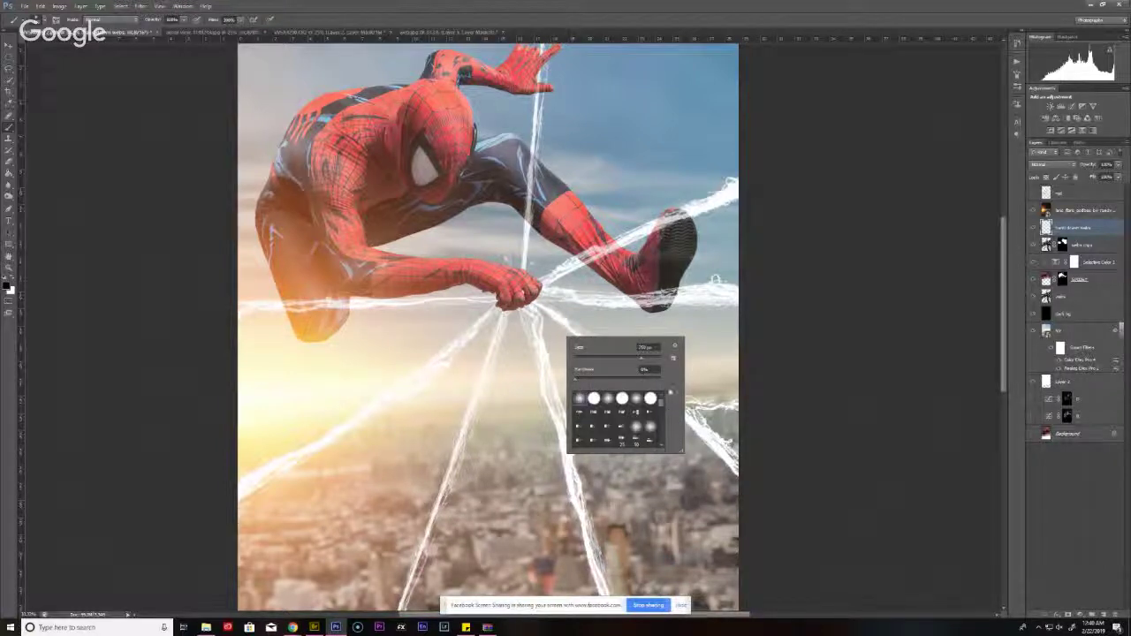
{"action": "left_click", "coordinate": [672, 360]}
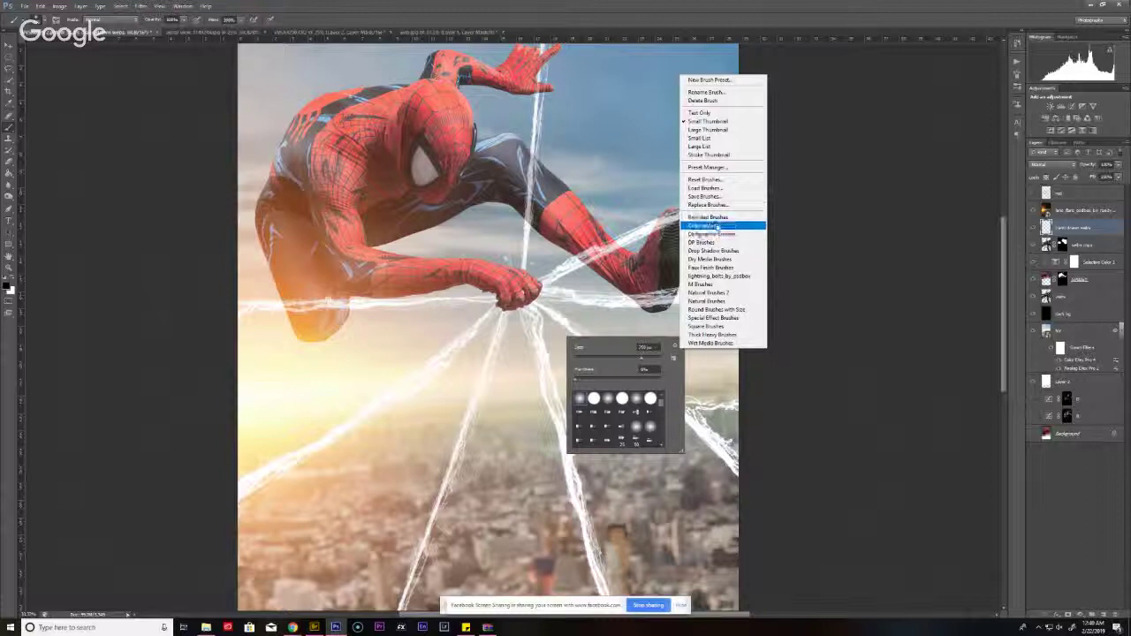
{"action": "left_click", "coordinate": [663, 407]}
{"action": "left_click_drag", "start_coordinate": [663, 405], "coordinate": [666, 442]}
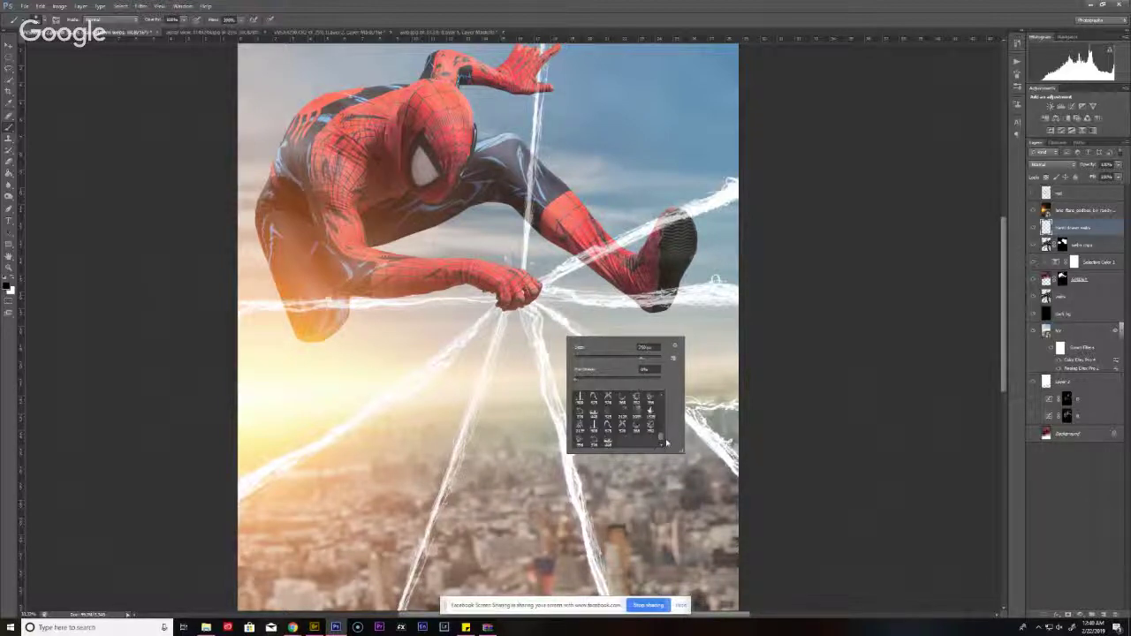
{"action": "left_click", "coordinate": [853, 334]}
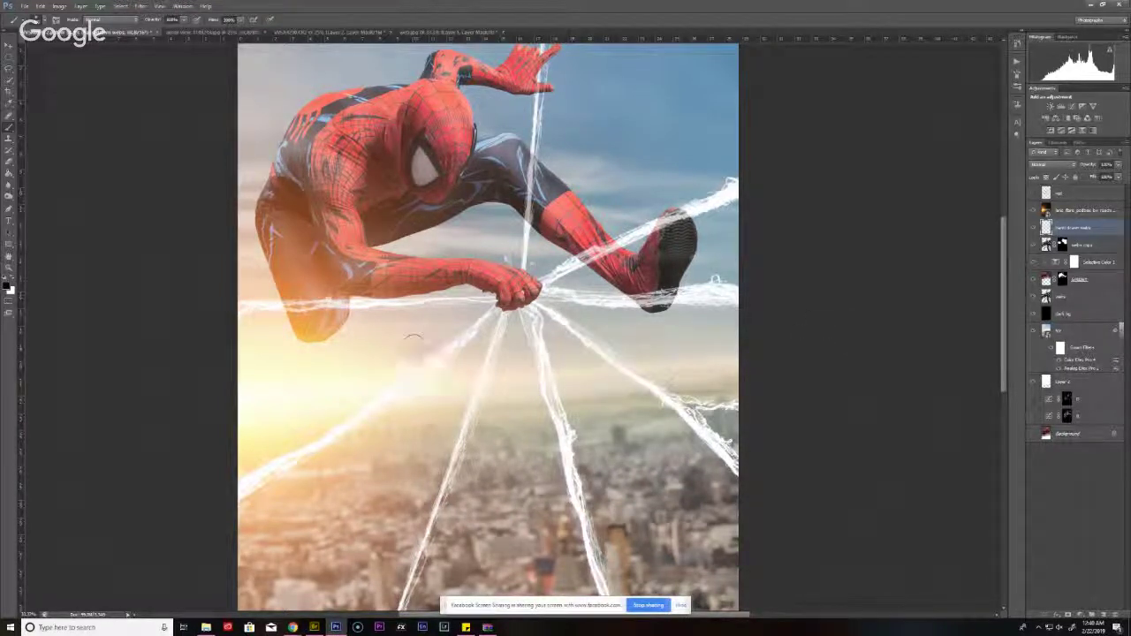
- Make white the foreground colour, lower the brush flow and raise the brush hardness
{"action": "left_click", "coordinate": [16, 280]}
{"action": "left_click", "coordinate": [240, 19]}
{"action": "left_click_drag", "start_coordinate": [215, 33], "coordinate": [200, 33]}
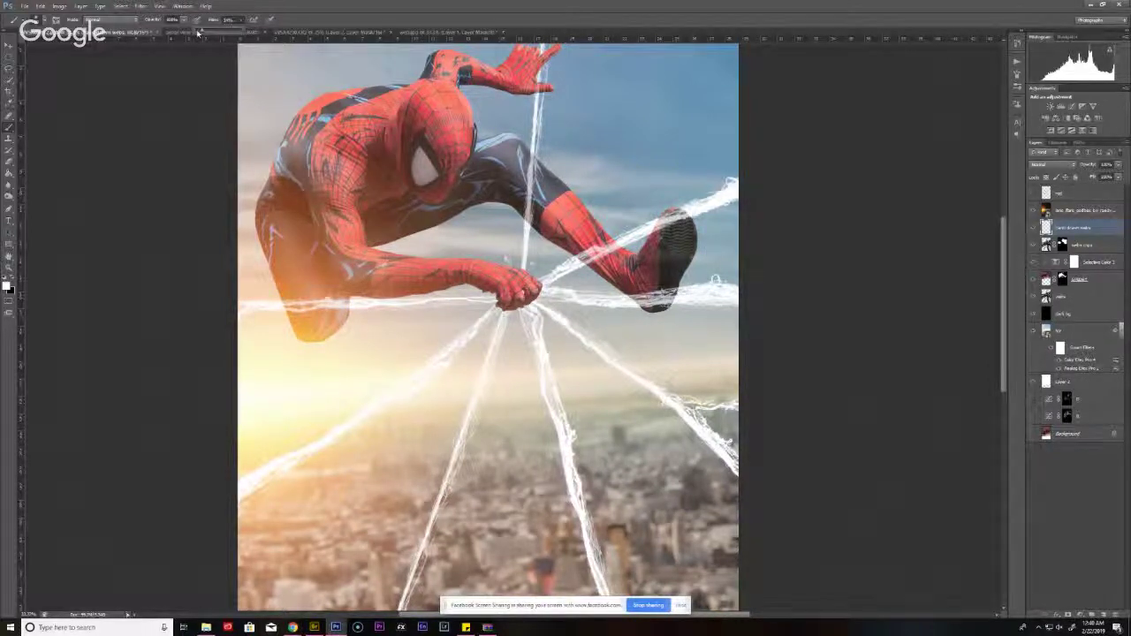
{"action": "right_click", "coordinate": [662, 148]}
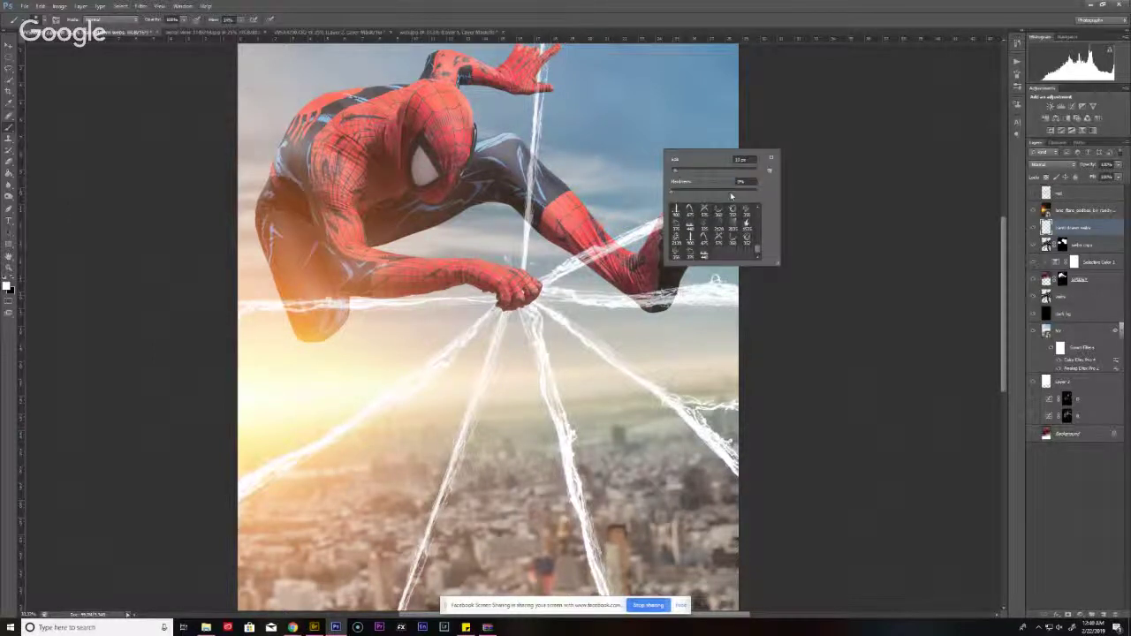
{"action": "left_click_drag", "start_coordinate": [732, 194], "coordinate": [719, 190]}
- Test the brush in the sky above the outstretched foot, undo the first stroke, and fine-tune the brush hardness and size
{"action": "mouse_move", "coordinate": [649, 129]}
{"action": "left_mouse_down"}
{"action": "mouse_move", "coordinate": [619, 159]}
{"action": "mouse_move", "coordinate": [641, 210]}
{"action": "left_mouse_up"}
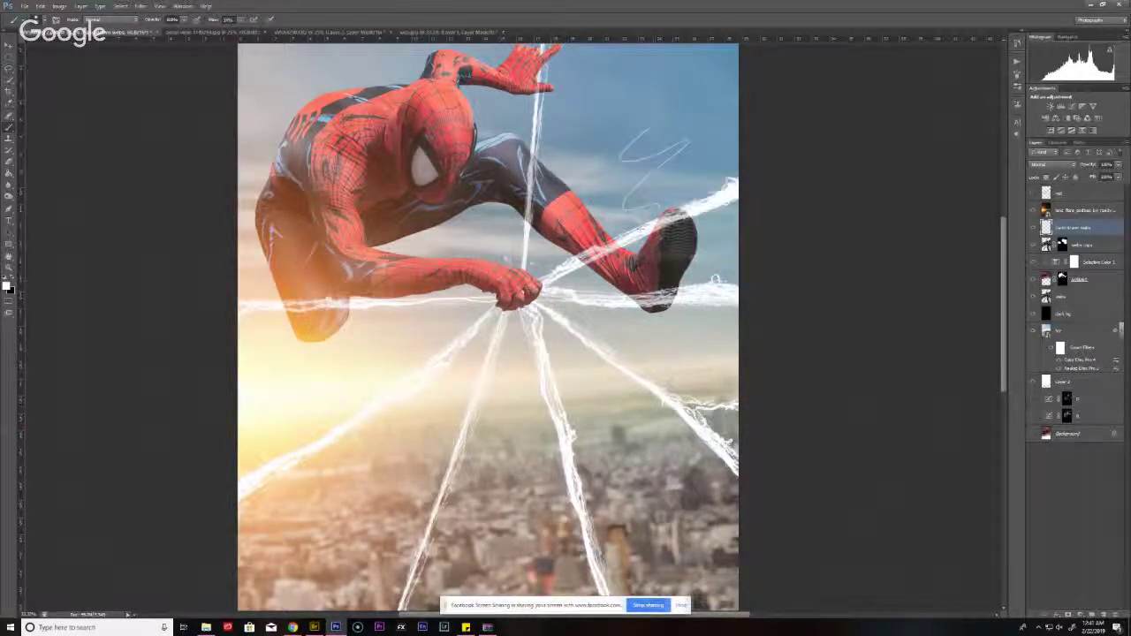
{"action": "key", "text": "ctrl+z"}
{"action": "right_click", "coordinate": [631, 186]}
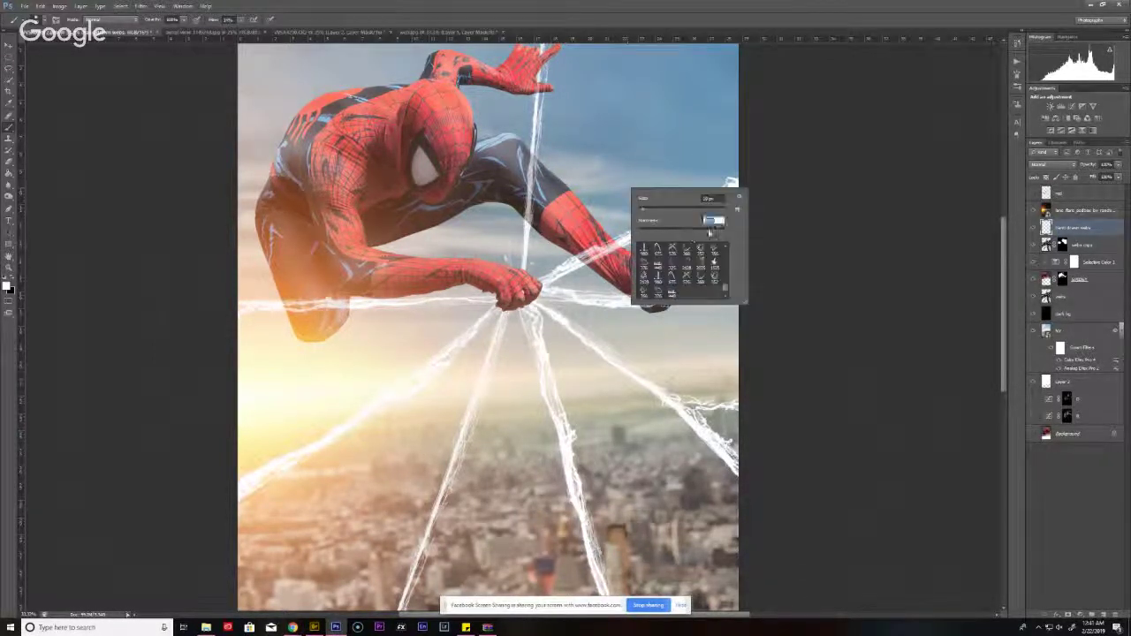
{"action": "left_click_drag", "start_coordinate": [709, 231], "coordinate": [706, 231]}
{"action": "left_click_drag", "start_coordinate": [648, 208], "coordinate": [640, 209]}
{"action": "mouse_move", "coordinate": [678, 144]}
{"action": "left_mouse_down"}
{"action": "mouse_move", "coordinate": [642, 154]}
{"action": "mouse_move", "coordinate": [711, 172]}
{"action": "left_mouse_up"}
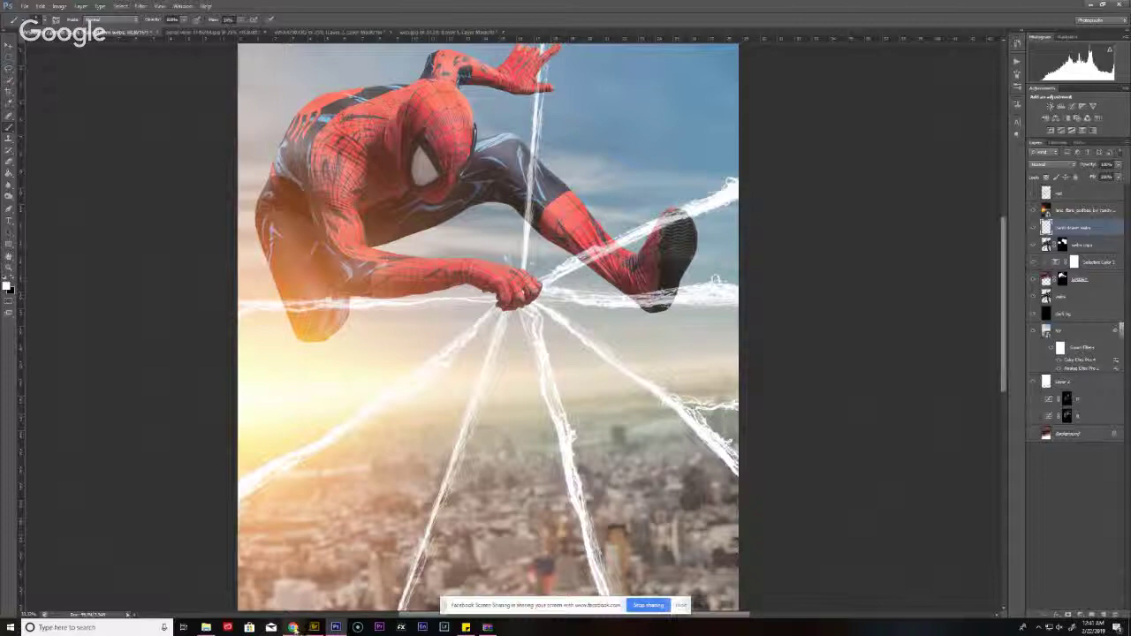
- Switch to the browser to study the webbing in the Todd McFarlane Spider-Man reference on Pinterest, and return to Photoshop
{"action": "mouse_move", "coordinate": [294, 628]}
{"action": "left_click", "coordinate": [172, 571]}
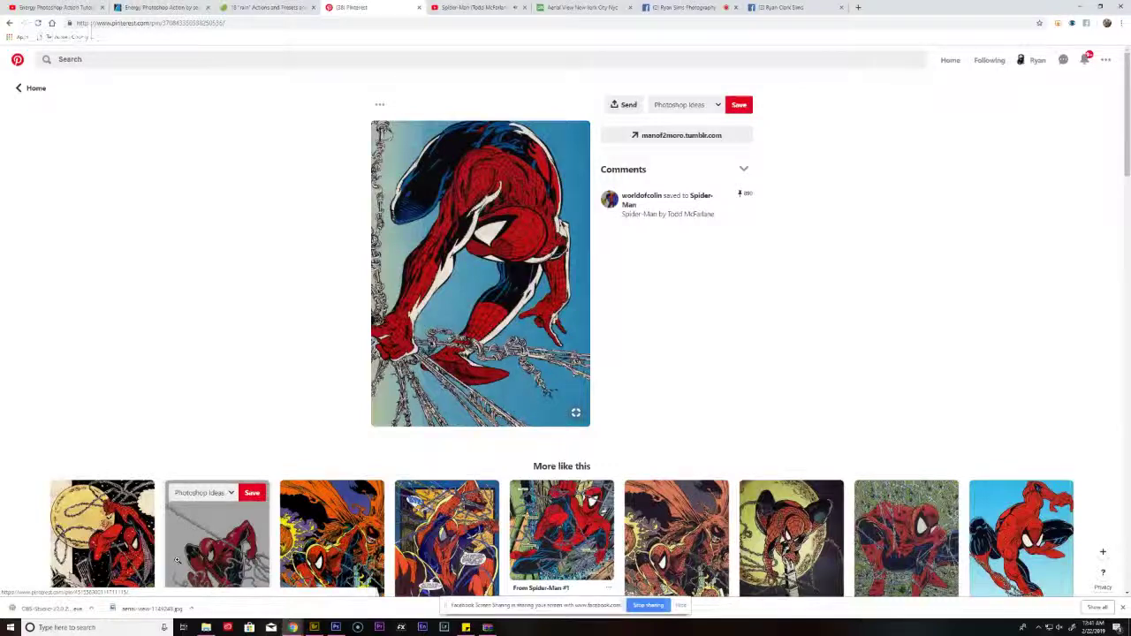
{"action": "left_click", "coordinate": [1080, 6]}
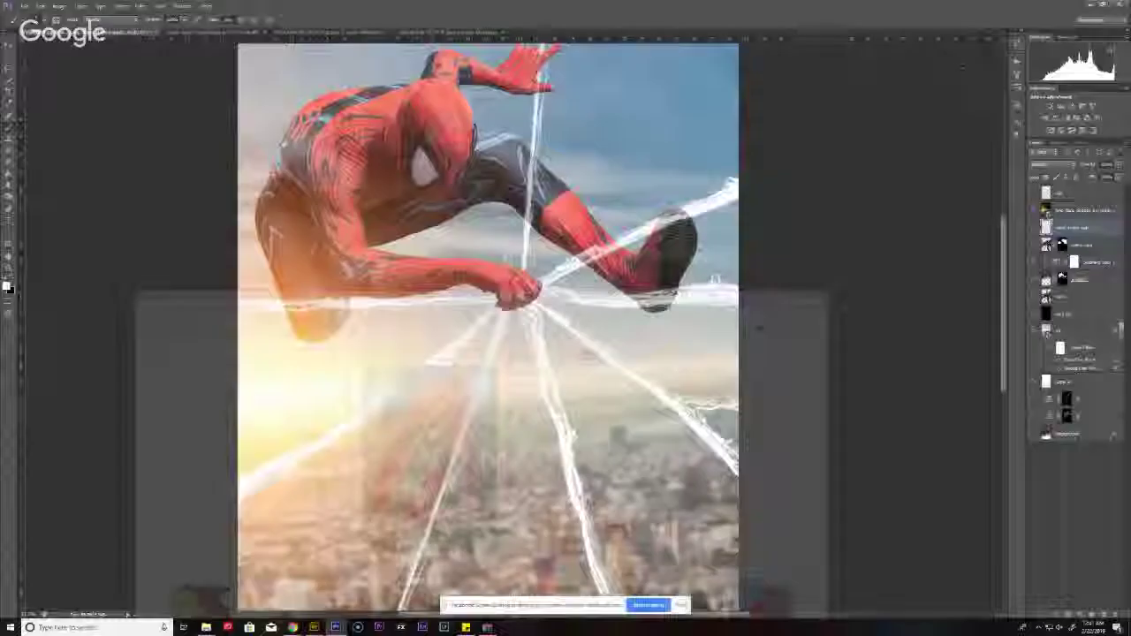
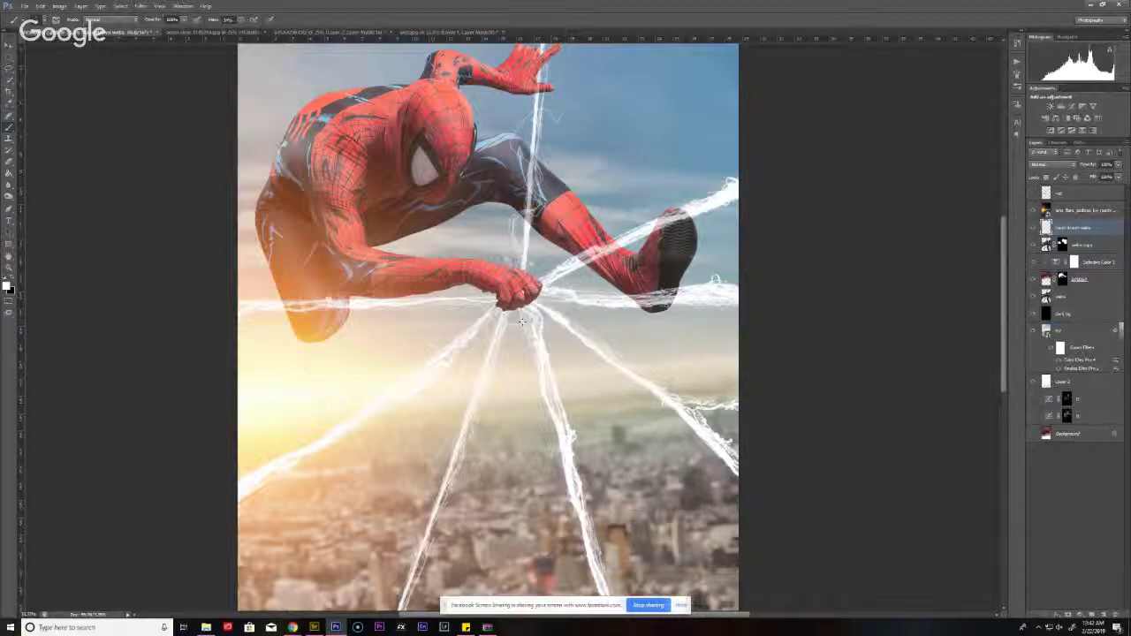
- Try placing the hand drawn webs layer beneath the subject layer, checking it against the Spider-Man comic reference on Pinterest
{"action": "key", "text": "ctrl+j"}
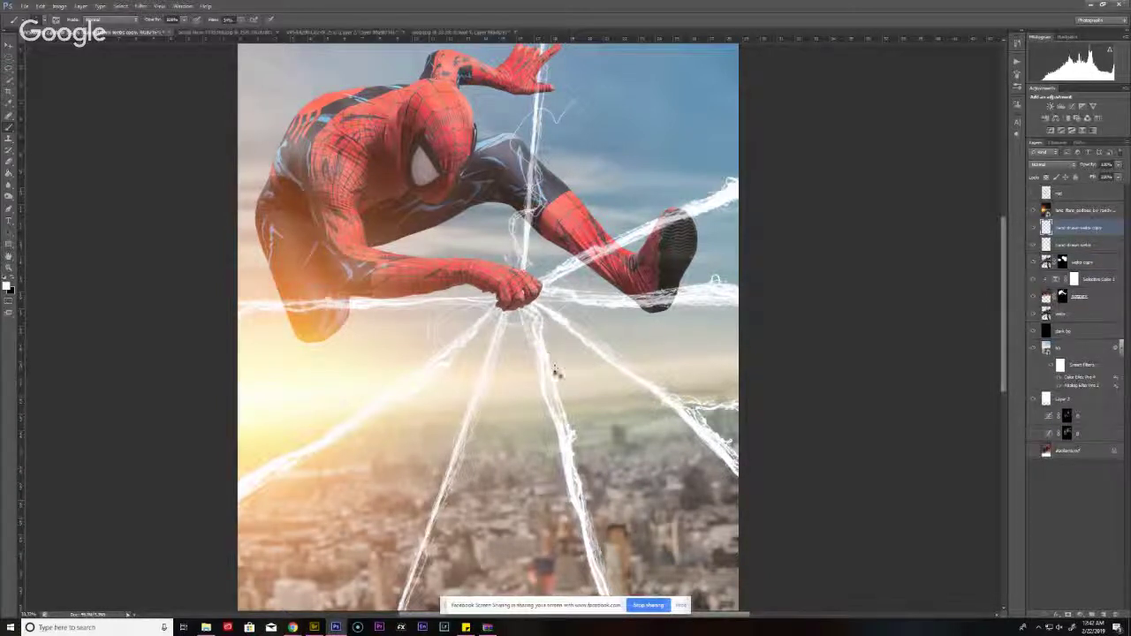
{"action": "key", "text": "ctrl+z"}
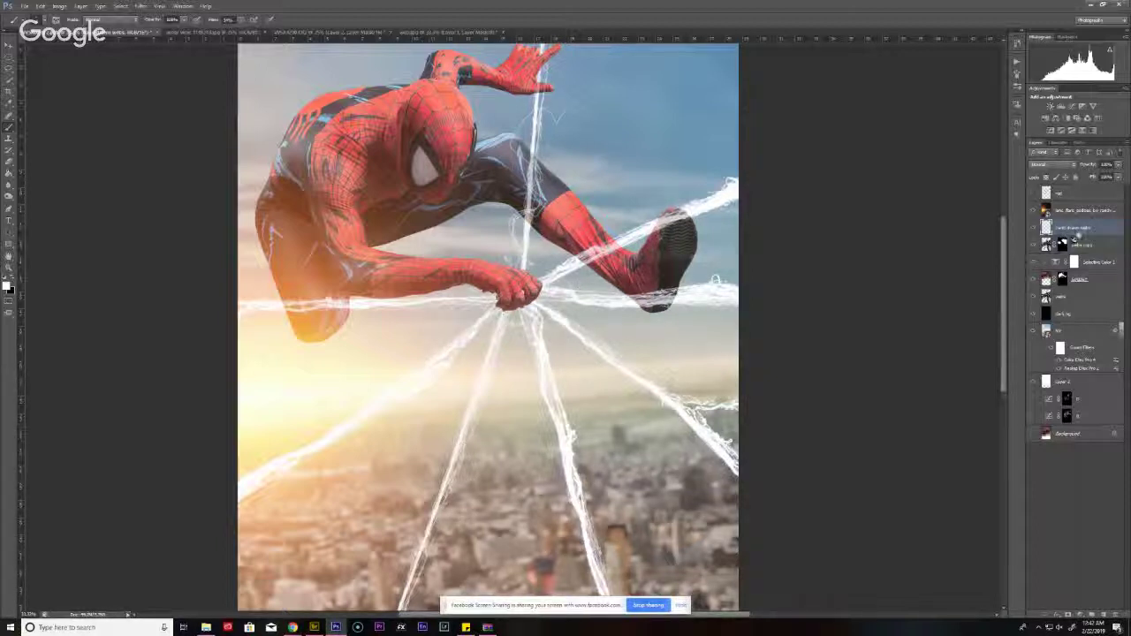
{"action": "left_click_drag", "start_coordinate": [1078, 236], "coordinate": [1075, 291]}
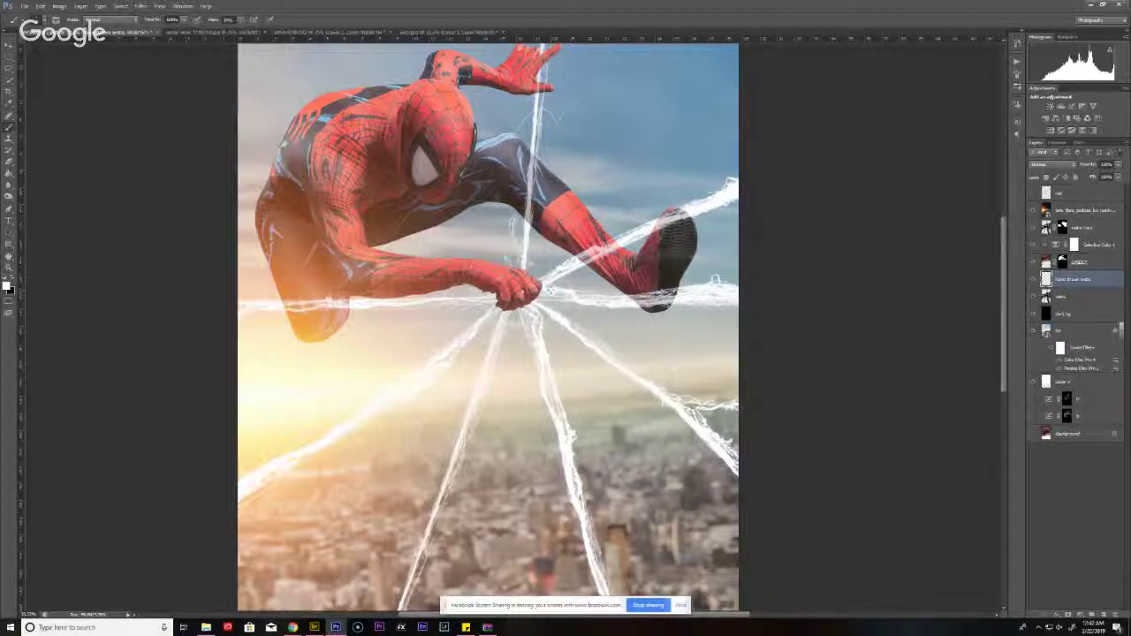
{"action": "mouse_move", "coordinate": [293, 627]}
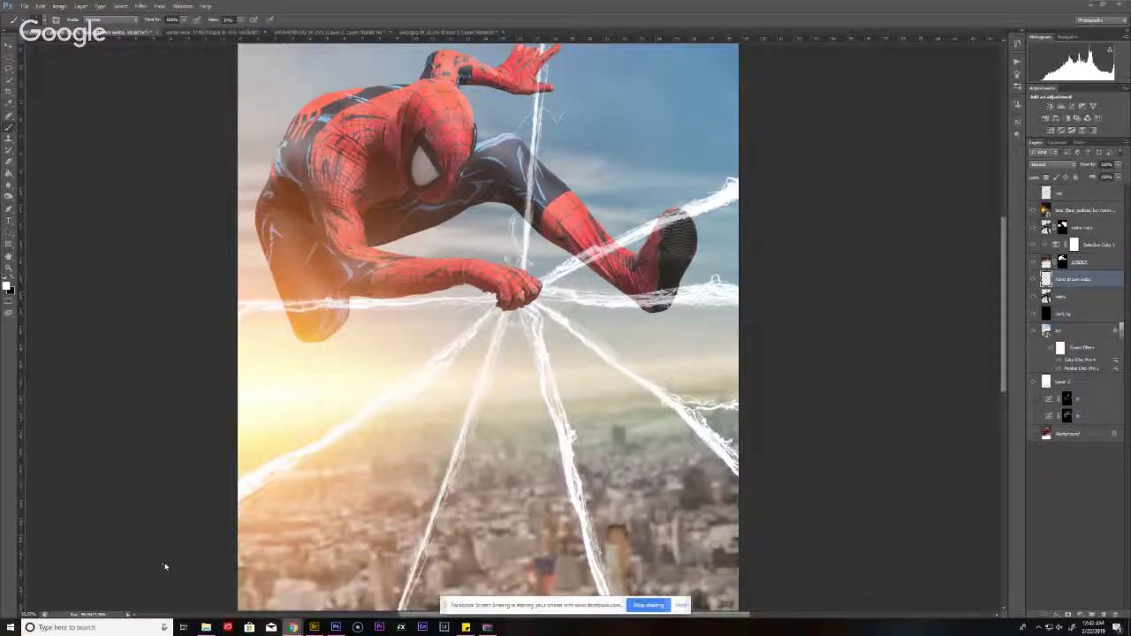
{"action": "key", "text": "alt+Tab"}
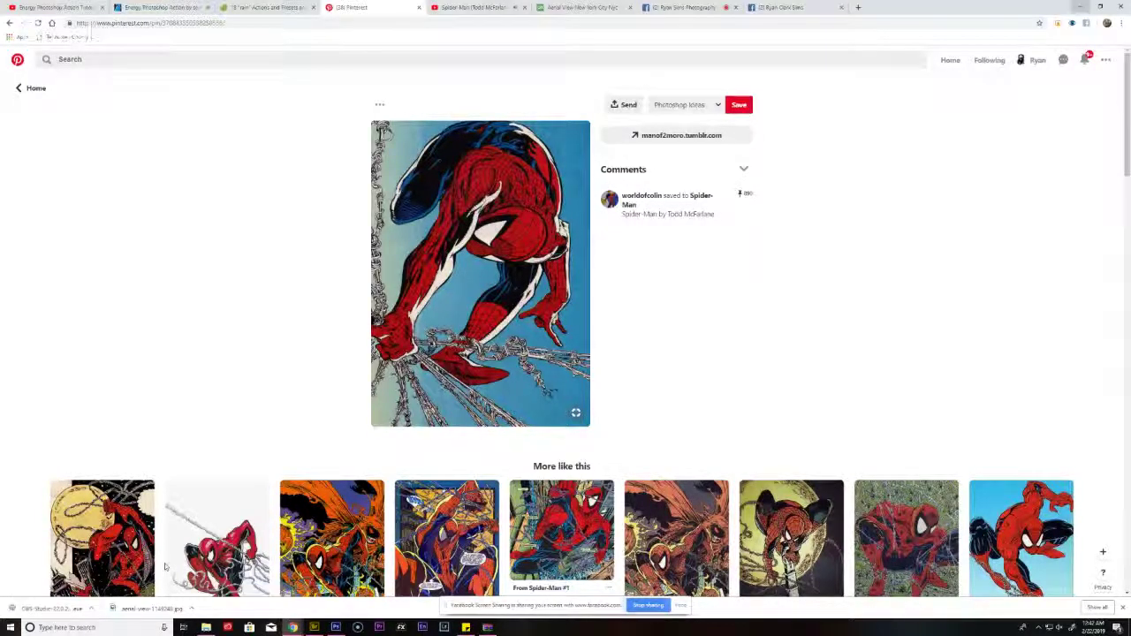
{"action": "key", "text": "alt+Tab"}
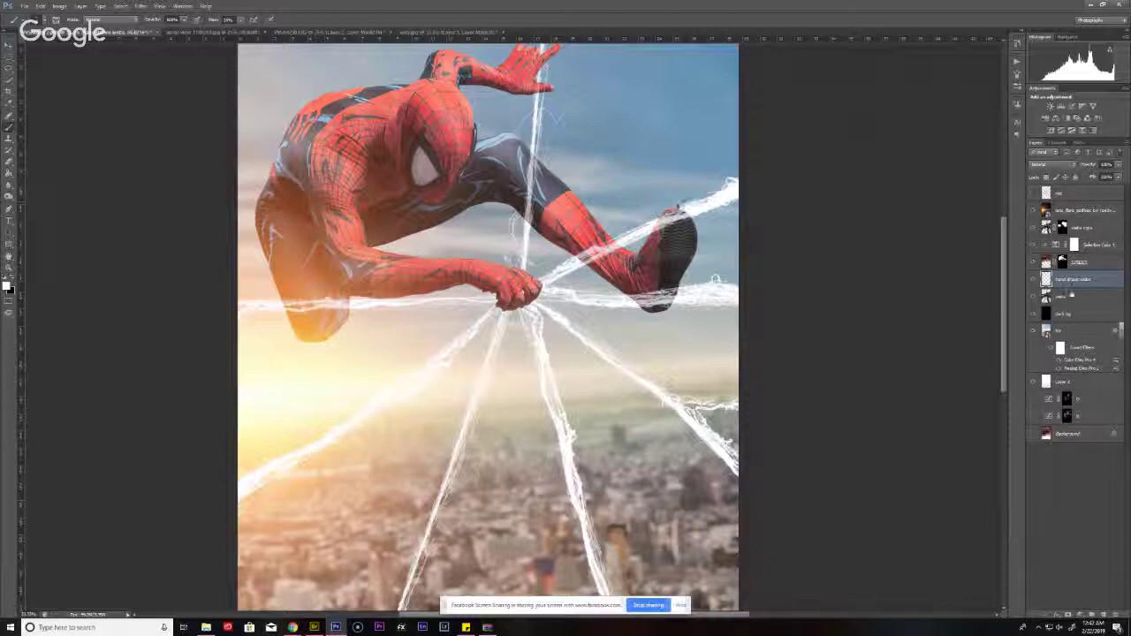
{"action": "left_click_drag", "start_coordinate": [1075, 282], "coordinate": [1082, 221]}
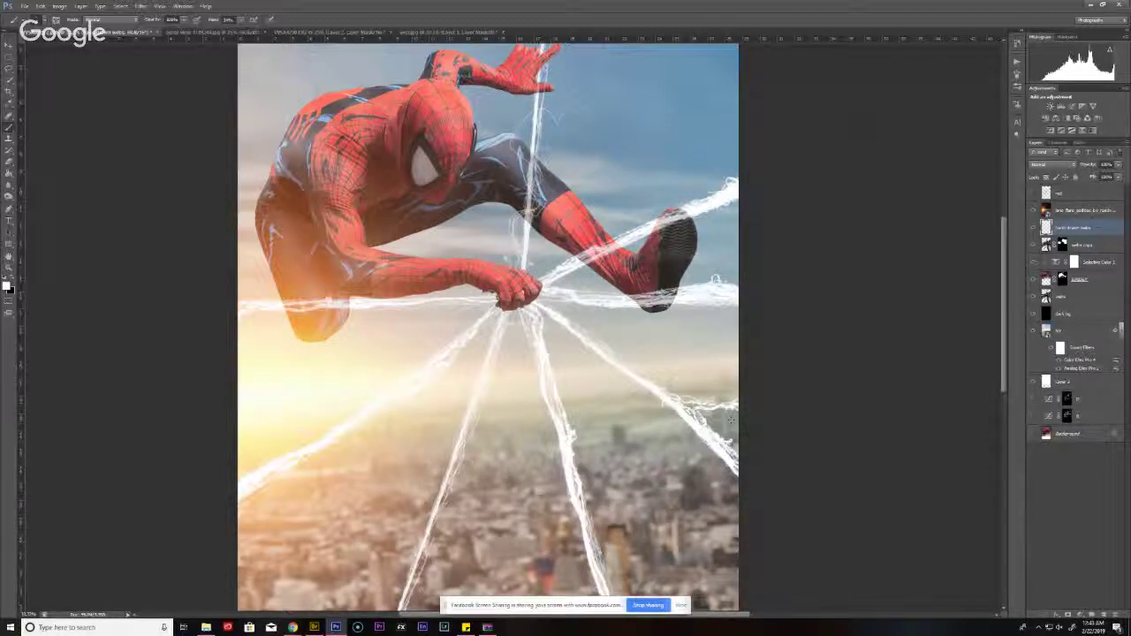
- Duplicate the hand drawn webs layer once to strengthen the fine web strands around the fist
{"action": "left_click_drag", "start_coordinate": [692, 462], "coordinate": [758, 304]}
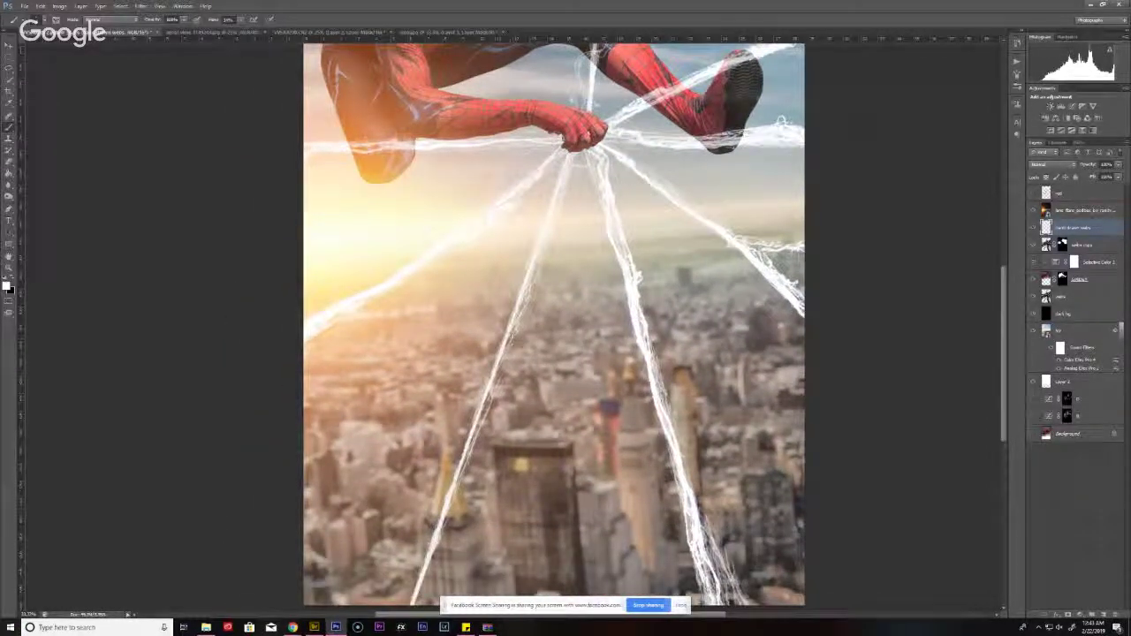
{"action": "left_click_drag", "start_coordinate": [500, 362], "coordinate": [533, 276]}
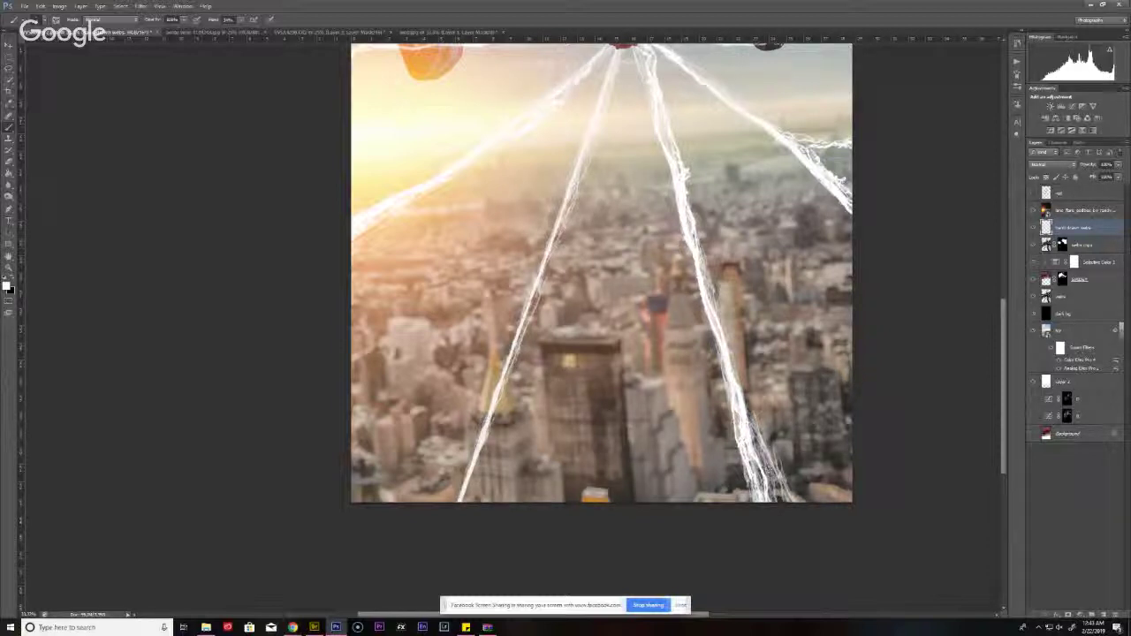
{"action": "left_click_drag", "start_coordinate": [726, 328], "coordinate": [744, 495]}
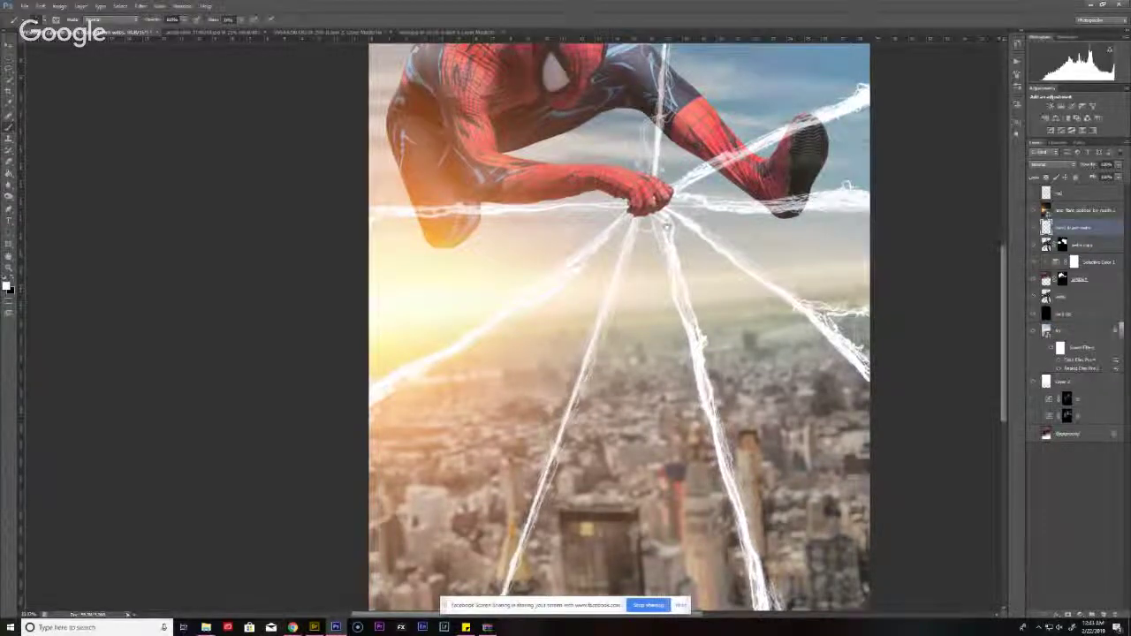
{"action": "left_click_drag", "start_coordinate": [426, 206], "coordinate": [342, 367]}
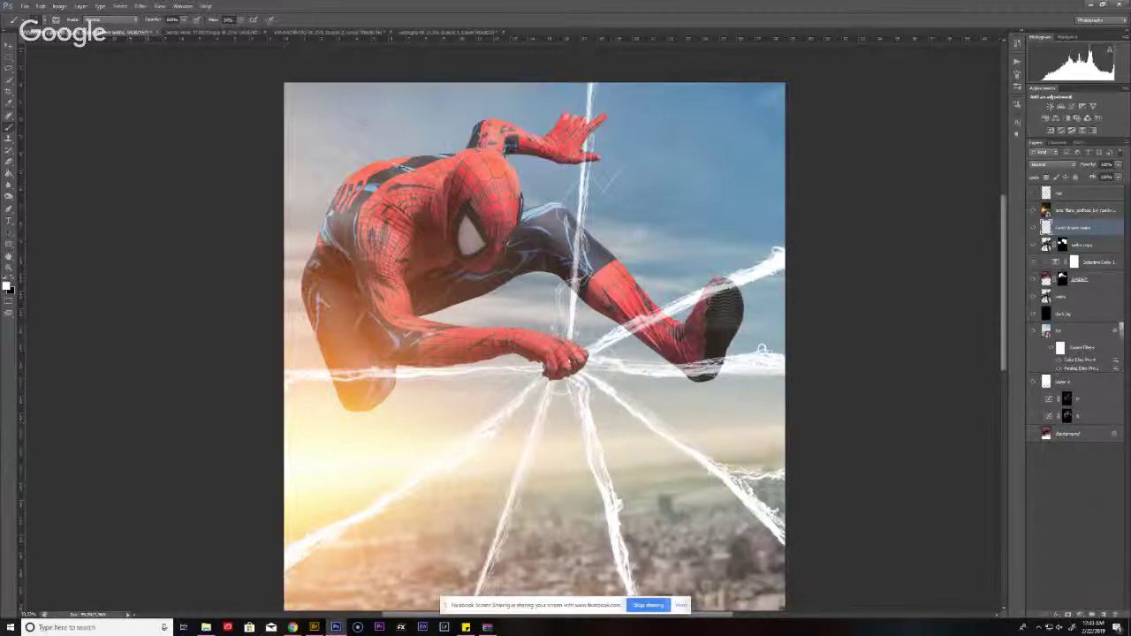
{"action": "left_click_drag", "start_coordinate": [576, 283], "coordinate": [622, 213]}
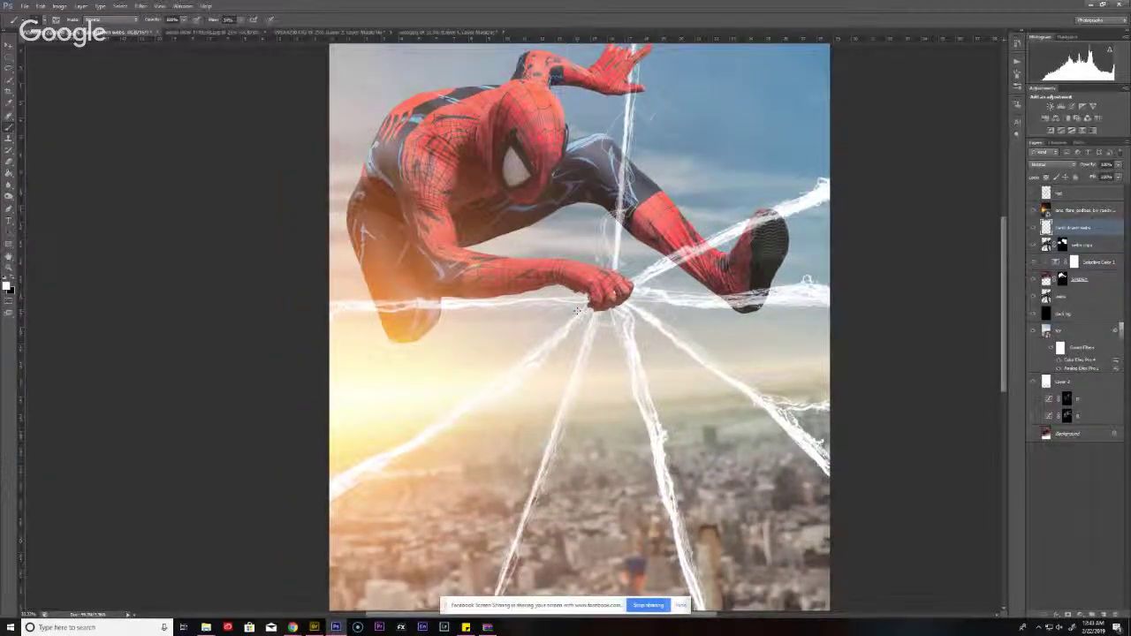
{"action": "key", "text": "ctrl+j"}
{"action": "key", "text": "ctrl+j"}
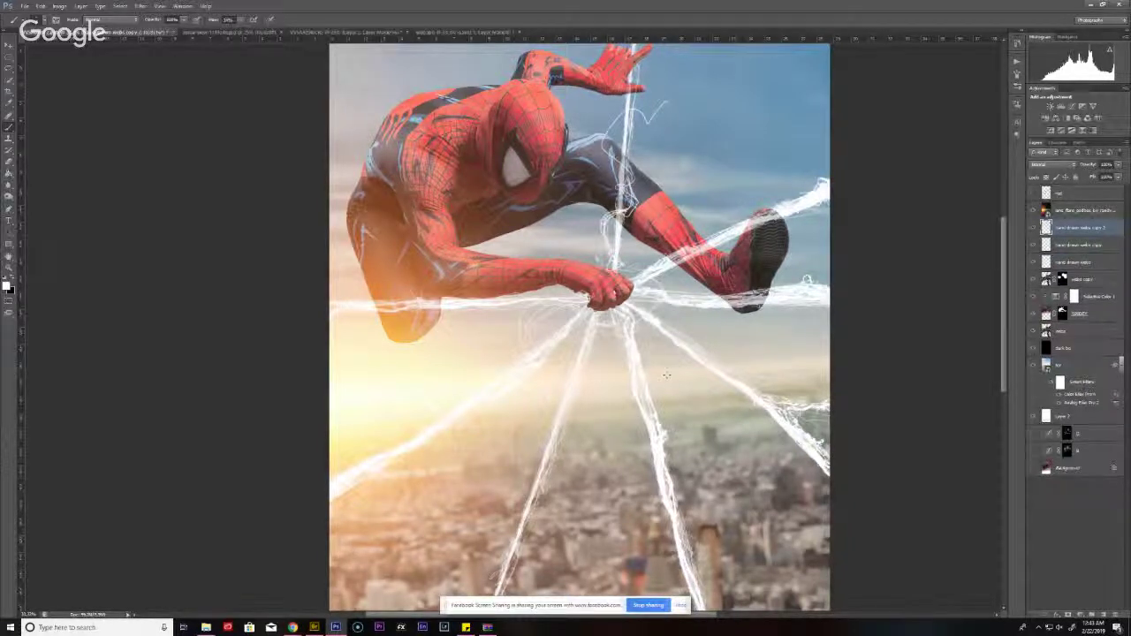
{"action": "key", "text": "ctrl+z"}
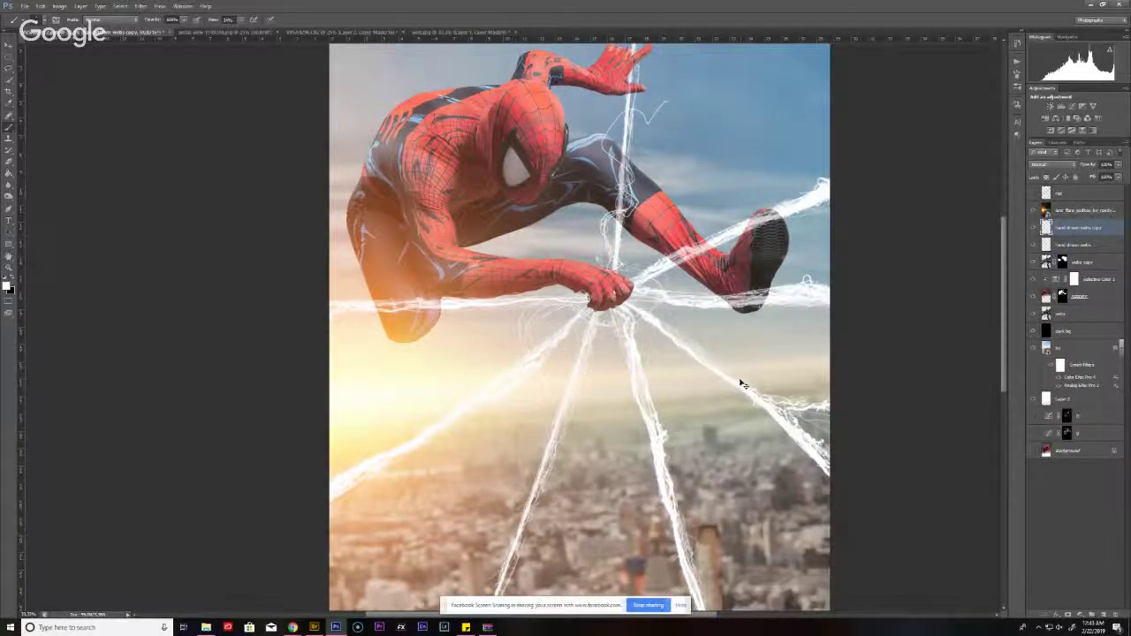
{"action": "key", "text": "ctrl+minus"}
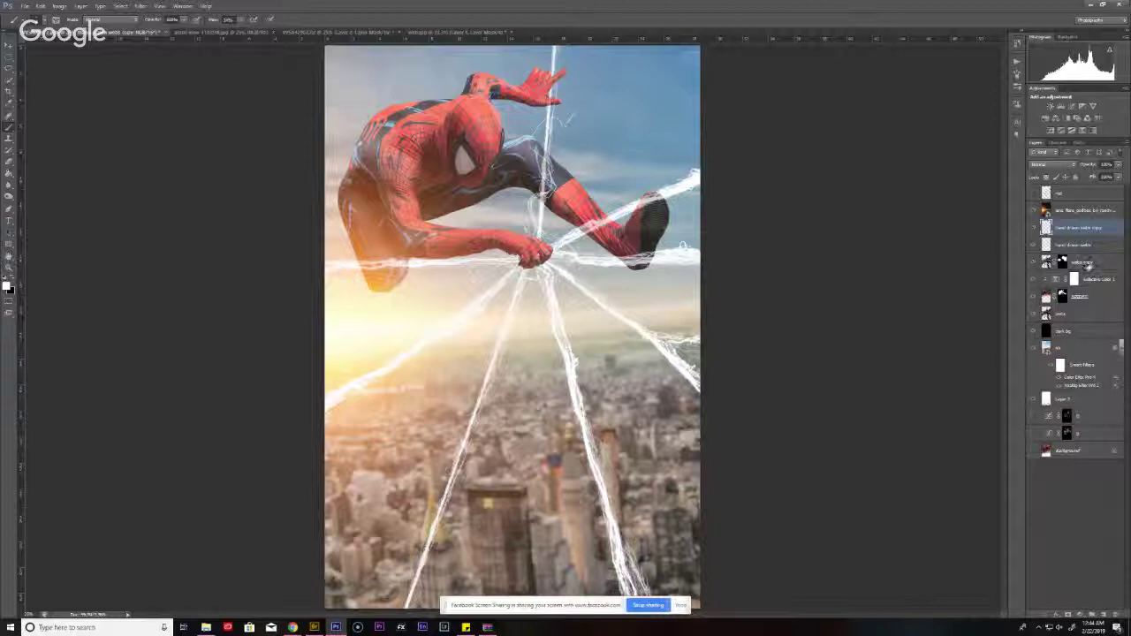
- Merge both hand drawn webs layers with the webs copy layer and set the merged layer's blend mode to Screen
{"action": "left_click", "coordinate": [1095, 262], "text": "shift"}
{"action": "right_click", "coordinate": [1096, 262]}
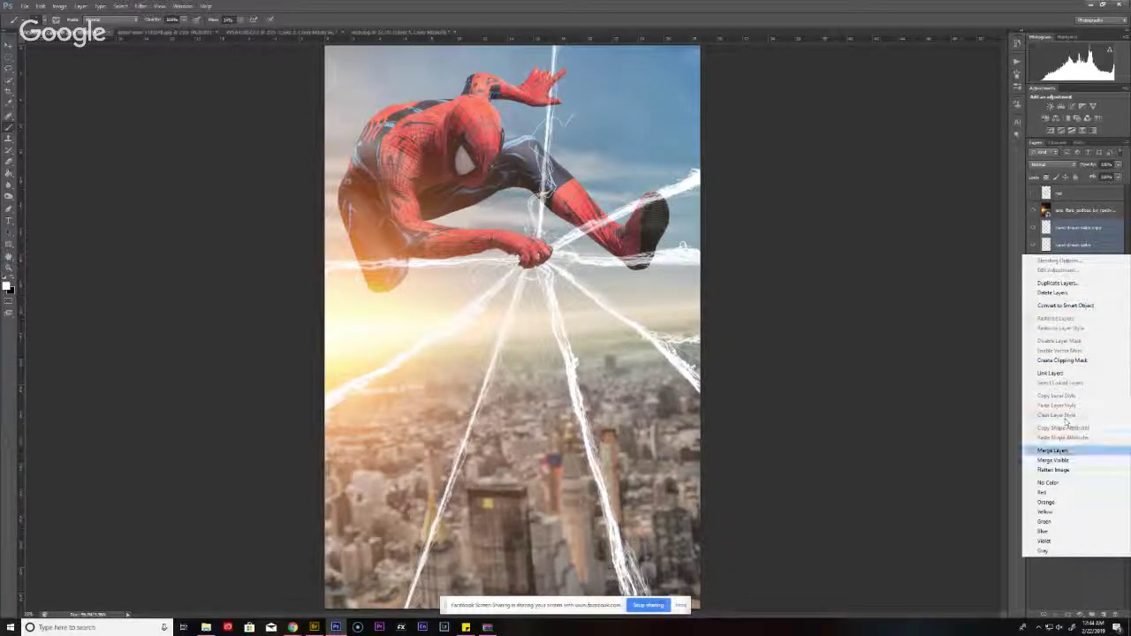
{"action": "left_click", "coordinate": [1064, 449]}
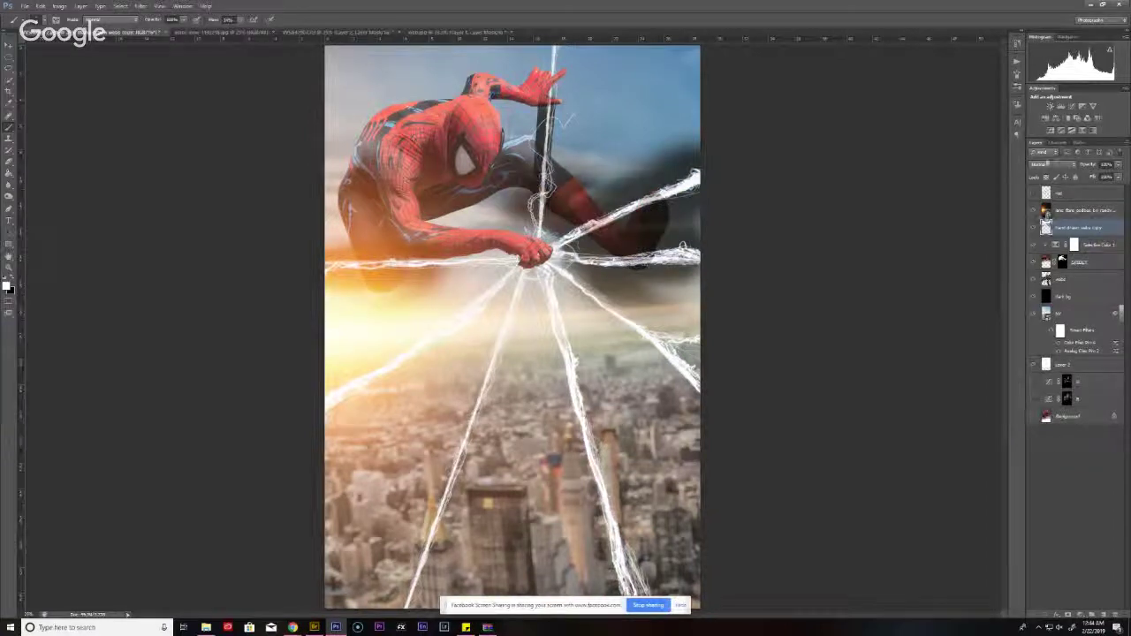
{"action": "left_click", "coordinate": [1051, 164]}
{"action": "left_click", "coordinate": [1046, 246]}
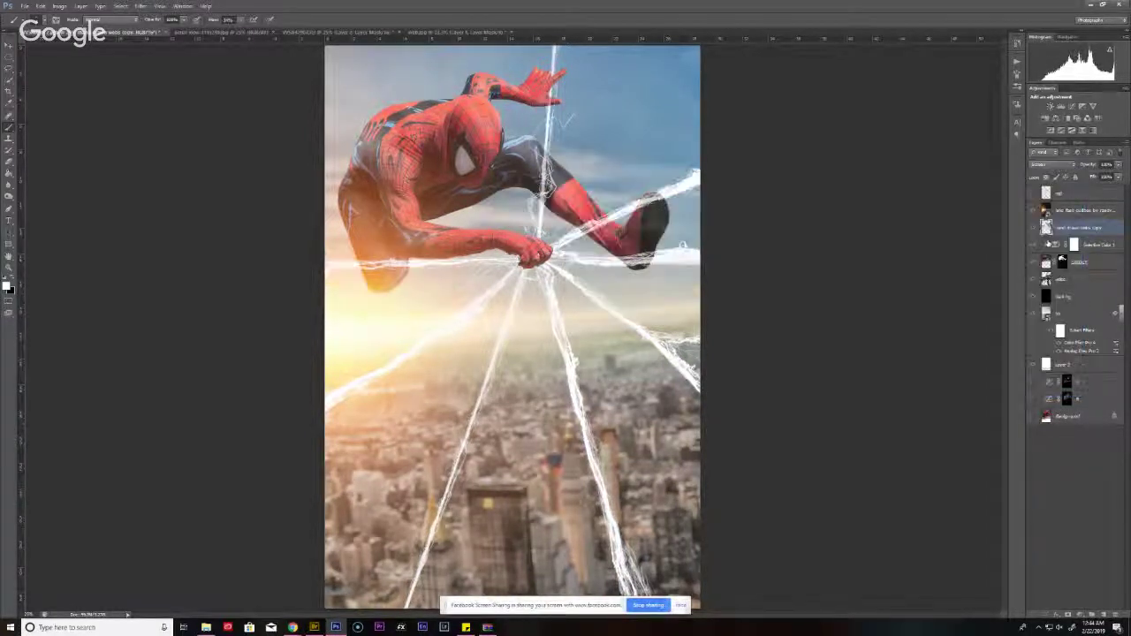
{"action": "left_click", "coordinate": [1034, 228]}
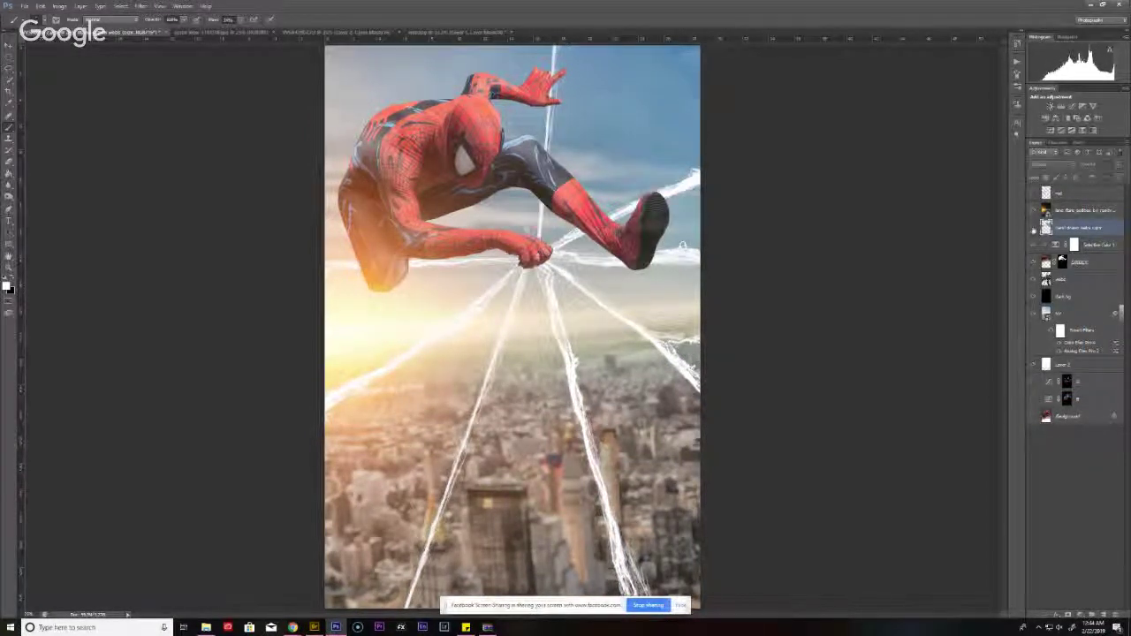
{"action": "left_click", "coordinate": [1035, 228]}
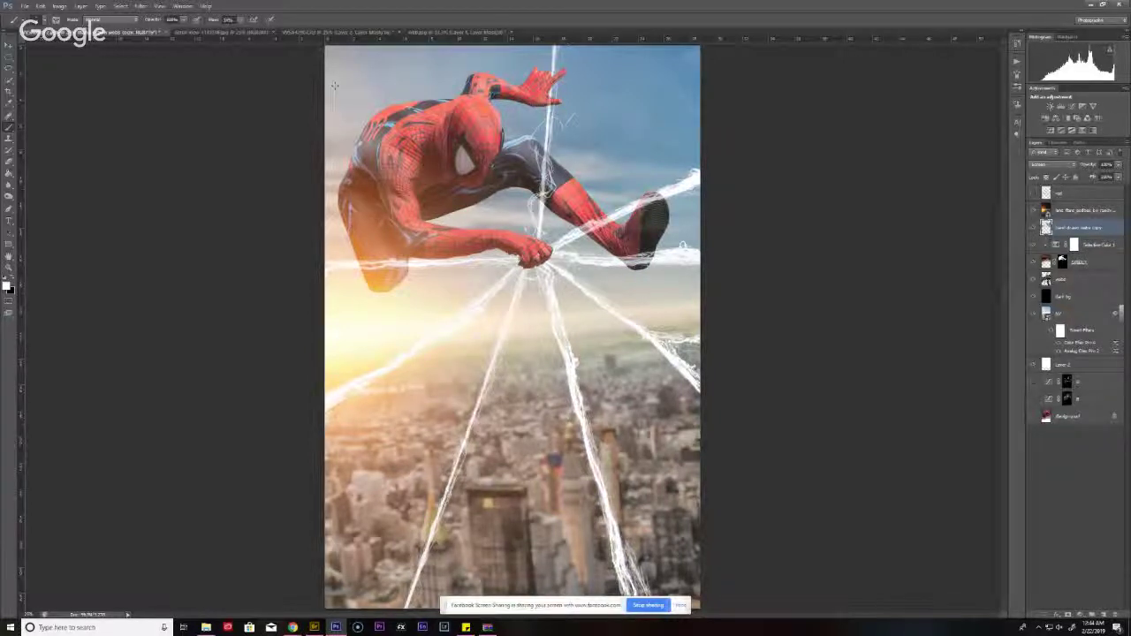
- Apply a Radial Blur of amount 10 to the merged webs layer, using the Zoom method with the blur centre moved up toward the fist
{"action": "left_click", "coordinate": [159, 6]}
{"action": "mouse_move", "coordinate": [180, 6]}
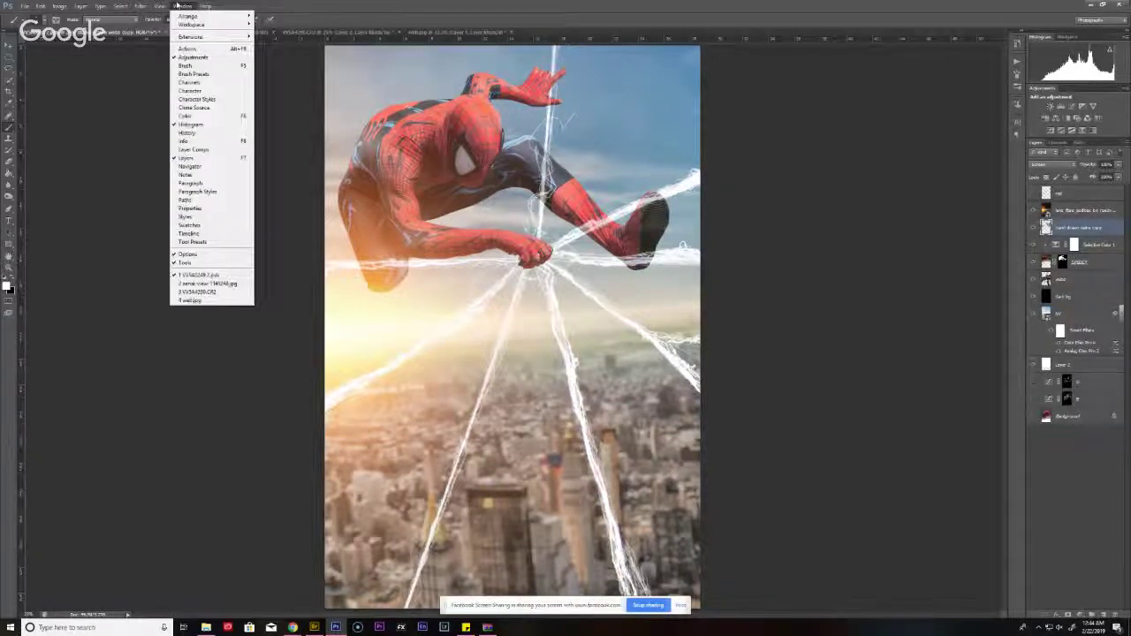
{"action": "mouse_move", "coordinate": [141, 6]}
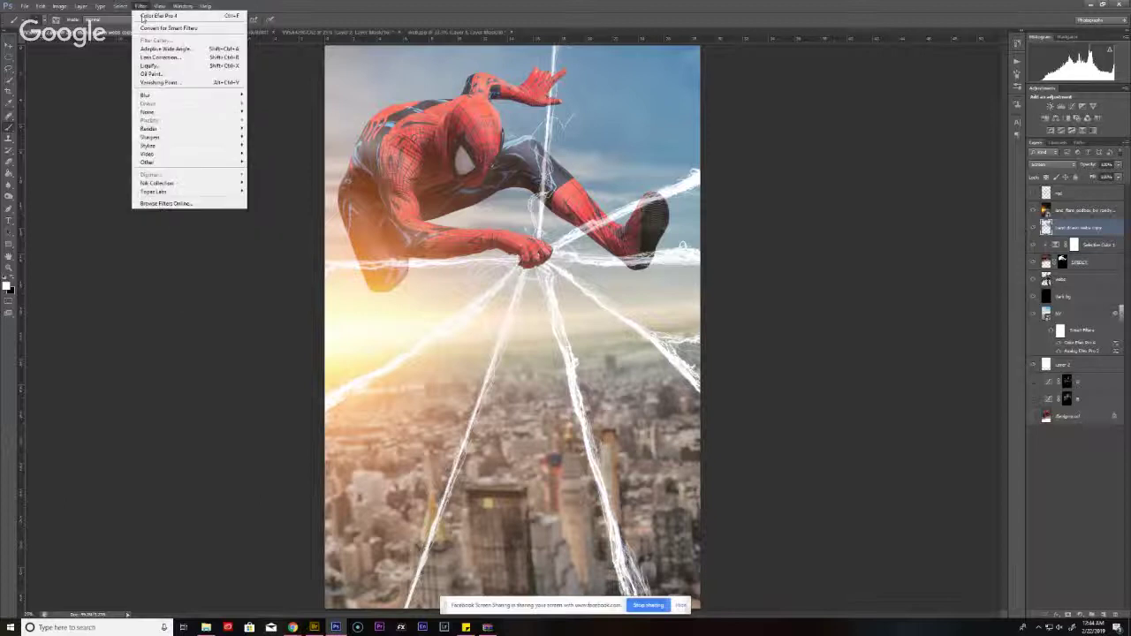
{"action": "mouse_move", "coordinate": [213, 94]}
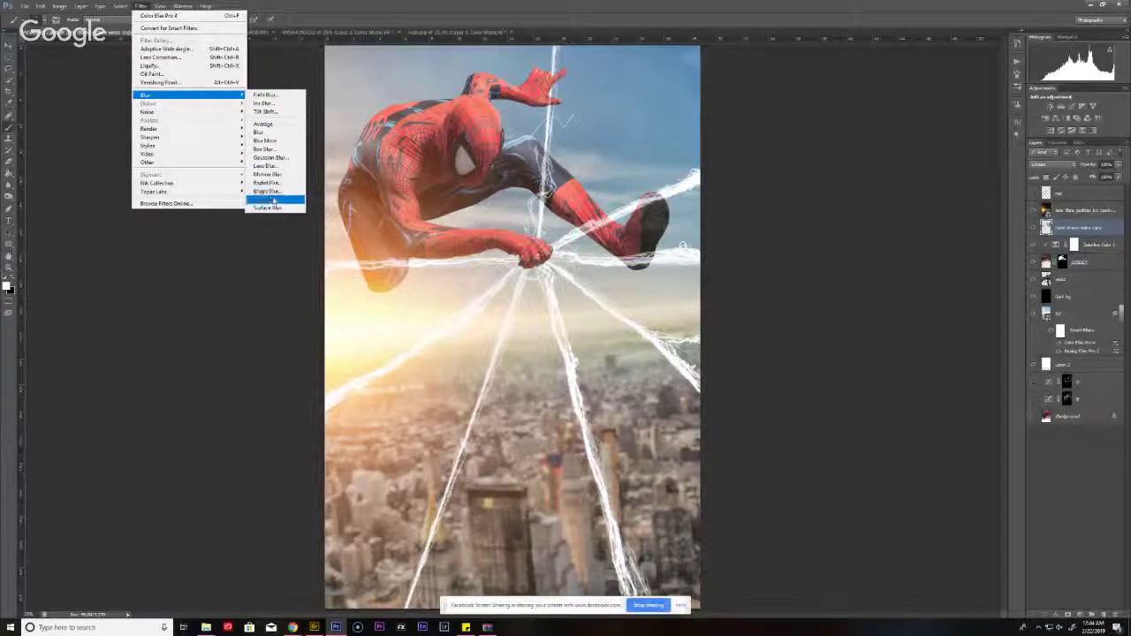
{"action": "left_click", "coordinate": [275, 188]}
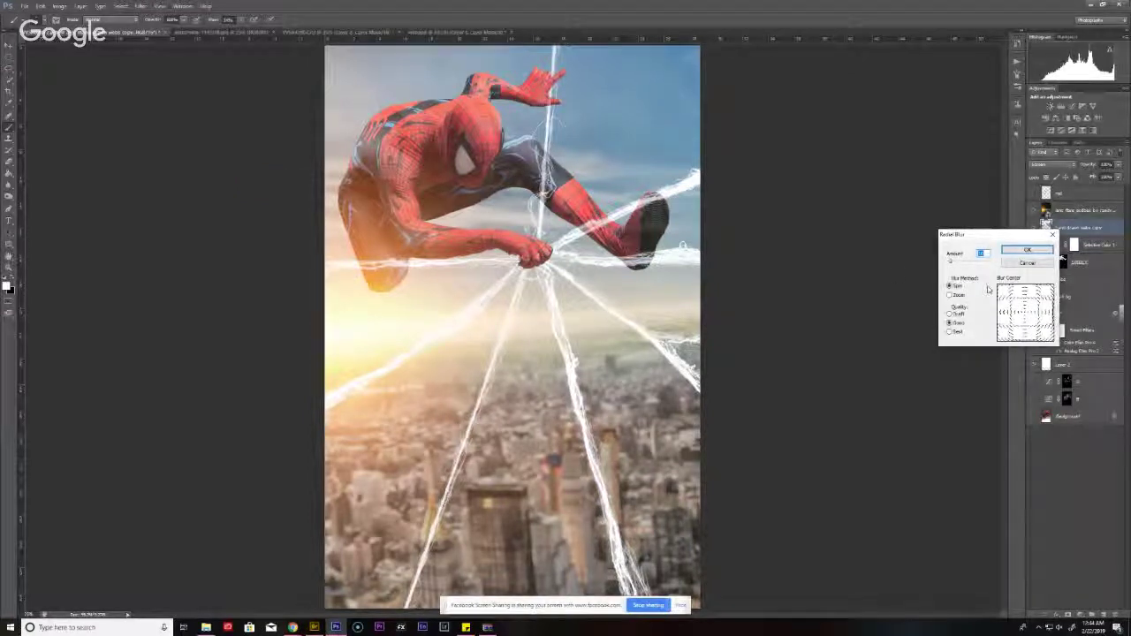
{"action": "left_click", "coordinate": [951, 296]}
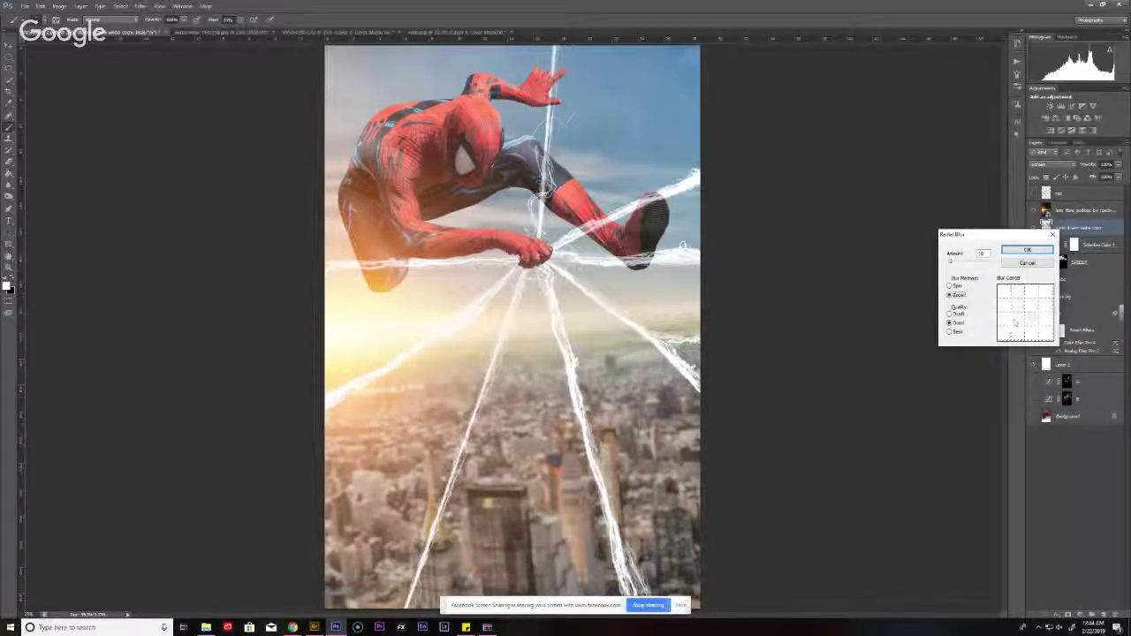
{"action": "left_click_drag", "start_coordinate": [1031, 314], "coordinate": [1027, 301]}
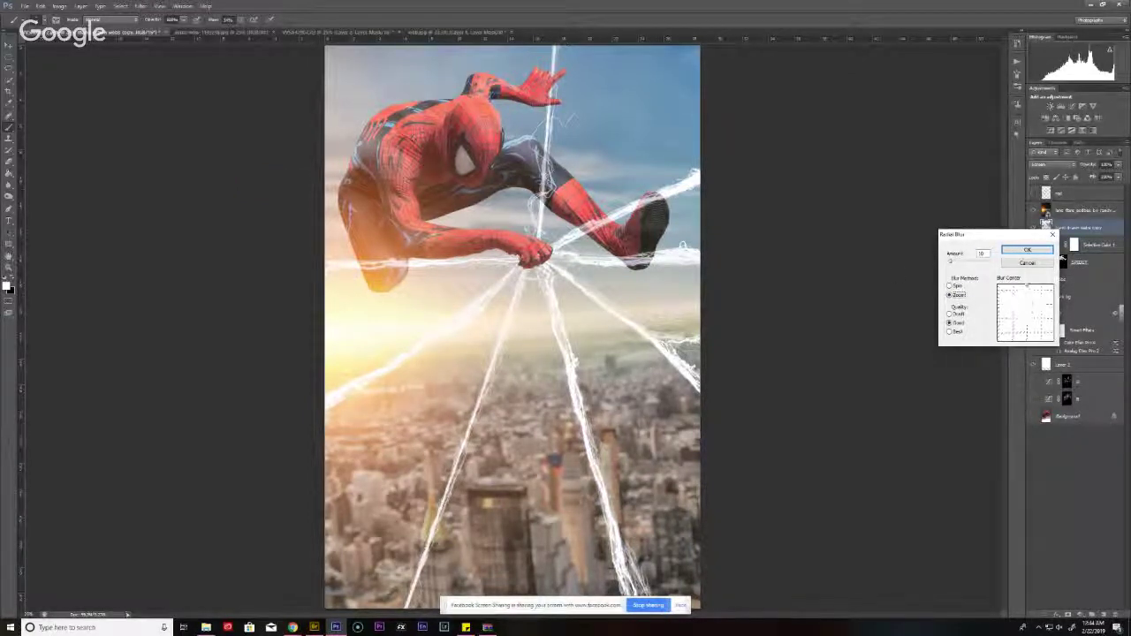
{"action": "left_click", "coordinate": [1036, 255]}
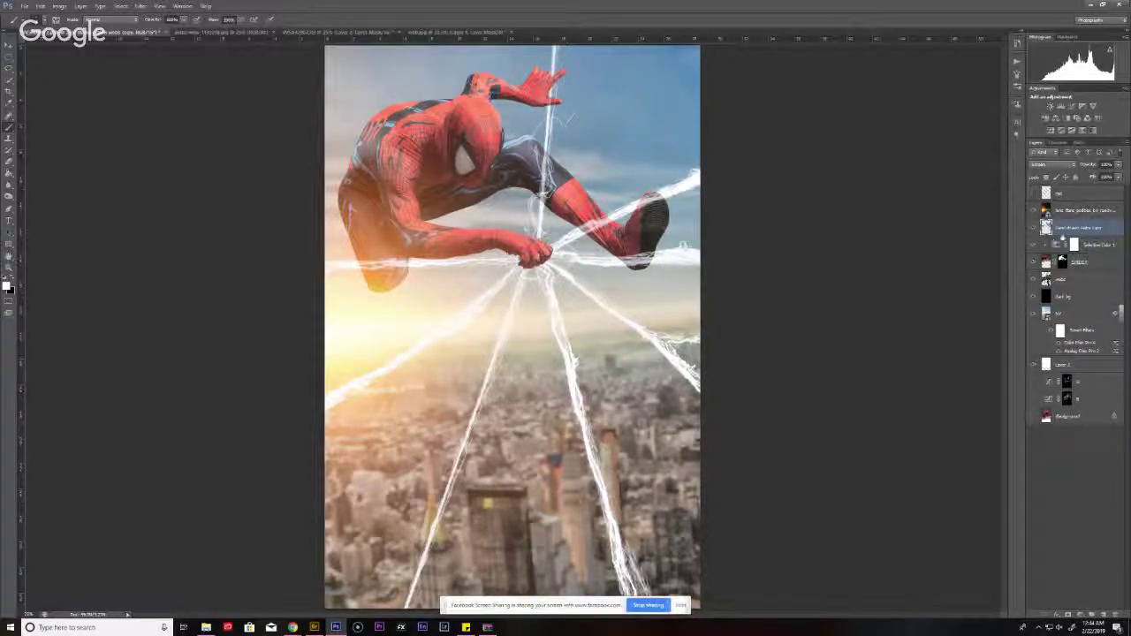
- Convert the merged webs layer to a smart object and apply the Zoom Radial Blur to it as a smart filter
{"action": "right_click", "coordinate": [1052, 228]}
{"action": "left_click", "coordinate": [1058, 280]}
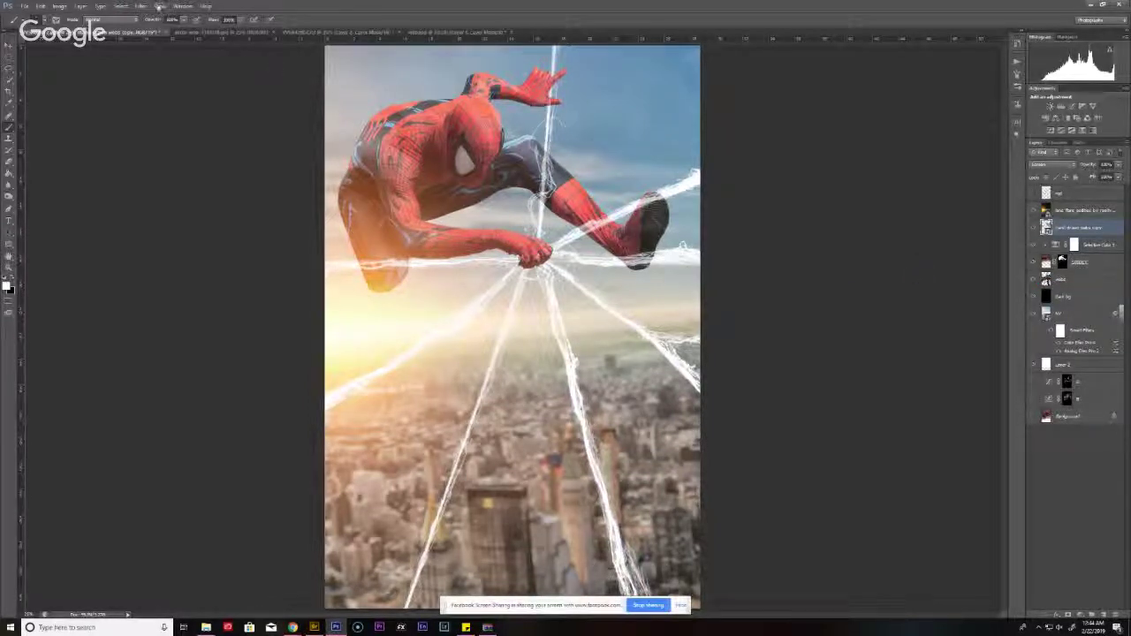
{"action": "left_click", "coordinate": [141, 6]}
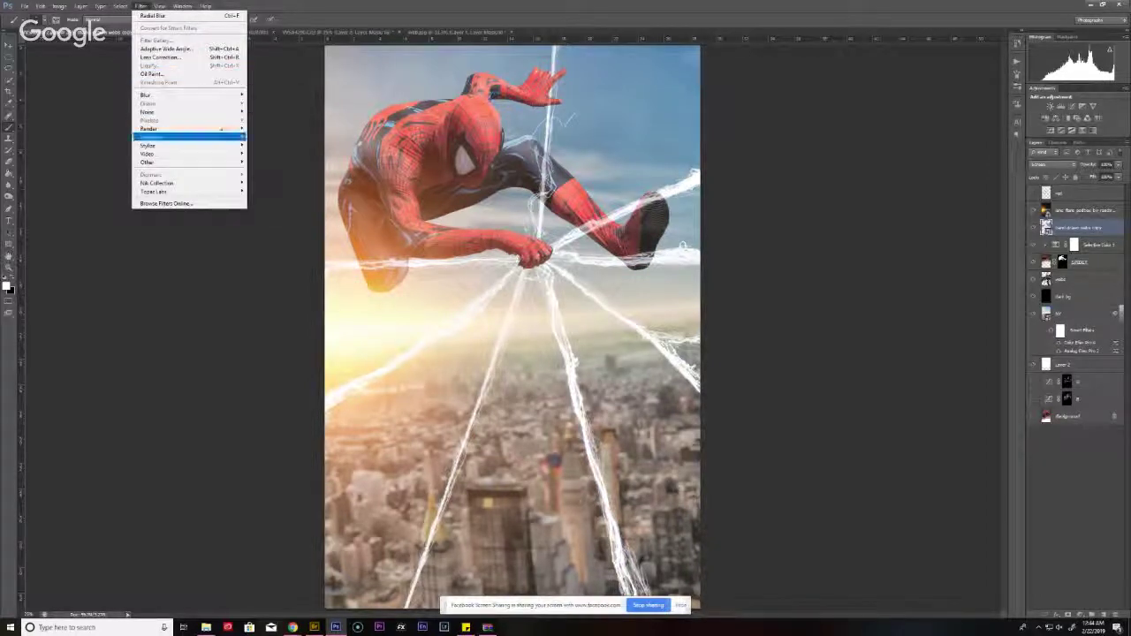
{"action": "mouse_move", "coordinate": [205, 99]}
{"action": "left_click", "coordinate": [272, 183]}
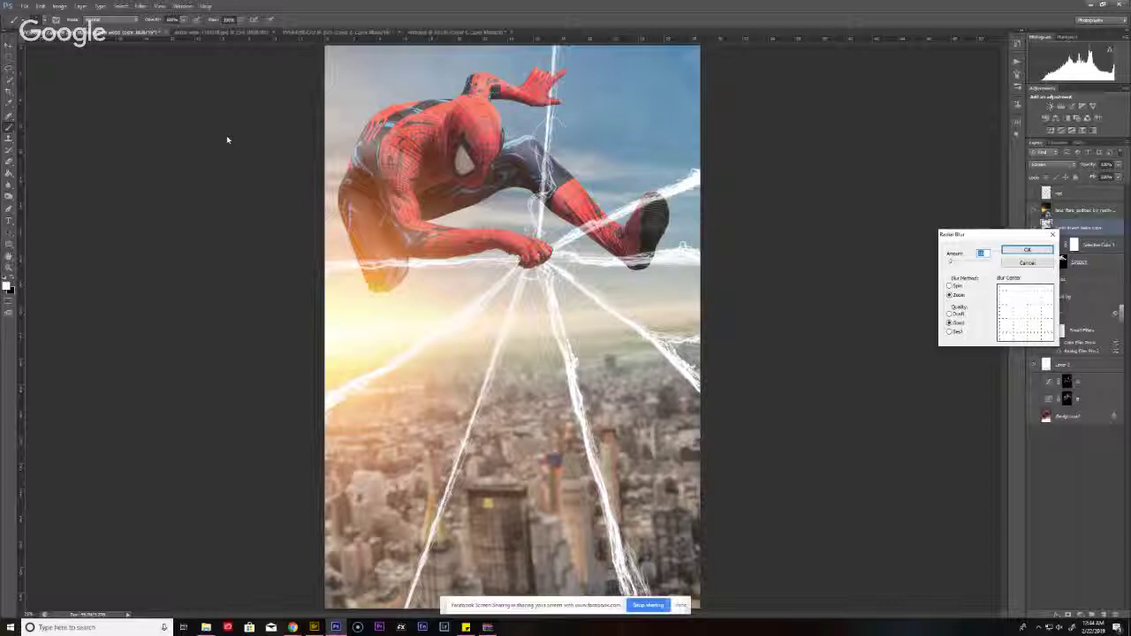
{"action": "key", "text": "Return"}
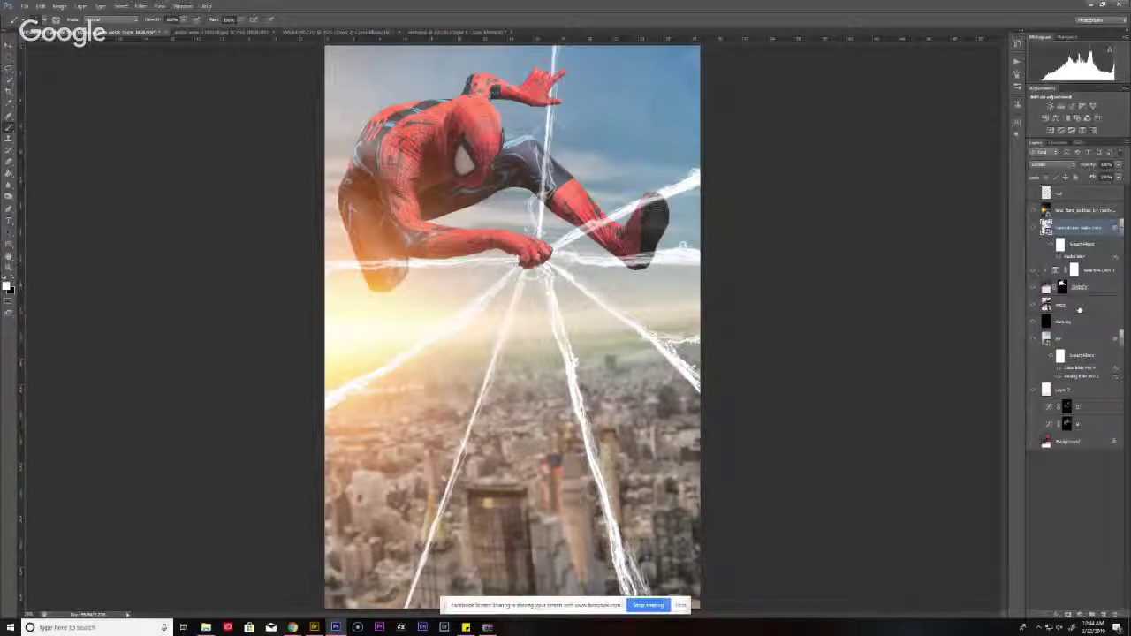
- Convert the webs layer beneath the subject to a smart object and apply the same Radial Blur to it as a smart filter
{"action": "right_click", "coordinate": [1082, 305]}
{"action": "left_click", "coordinate": [1056, 351]}
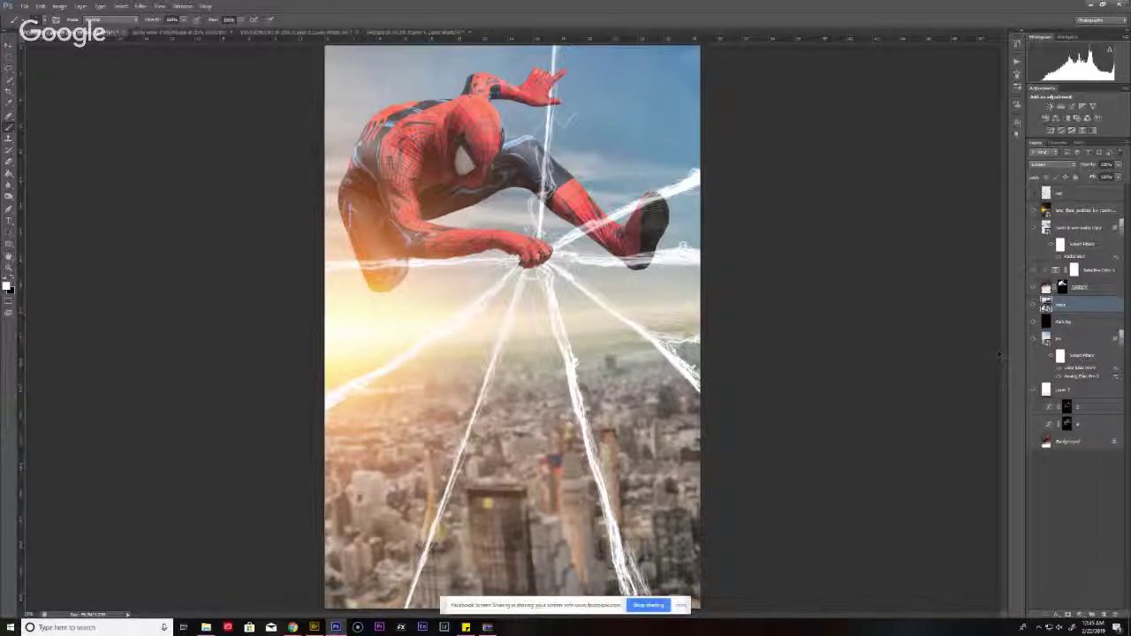
{"action": "left_click", "coordinate": [1030, 254]}
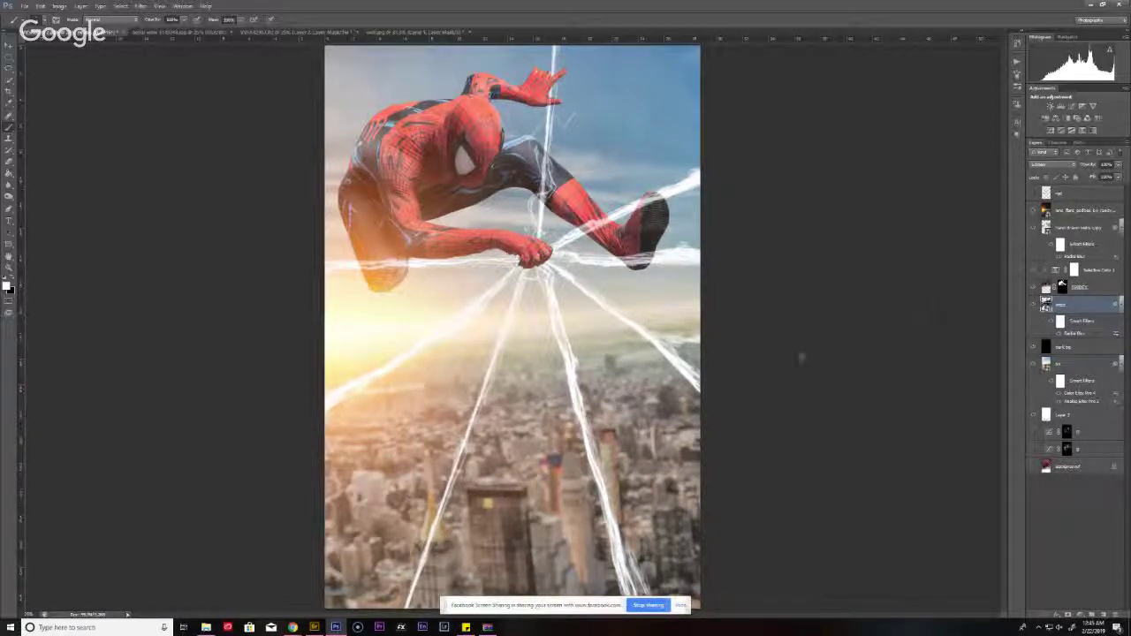
{"action": "key", "text": "ctrl+minus"}
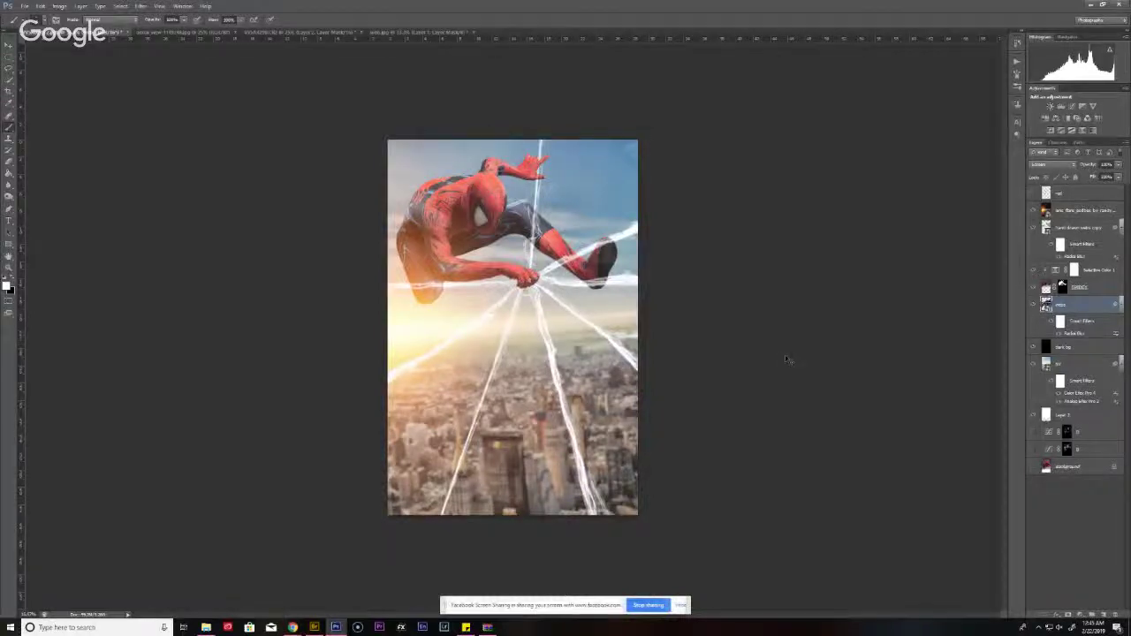
{"action": "key", "text": "ctrl+plus"}
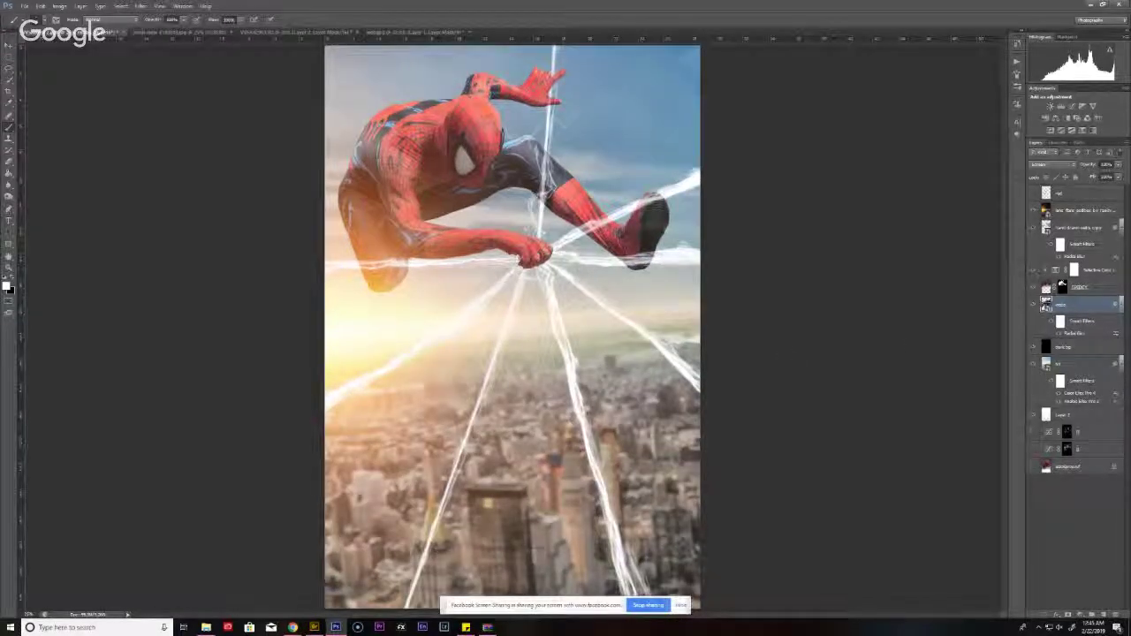
- Duplicate the masked Spider-Man layer and convert the copy to a smart object
{"action": "key", "text": "ctrl+minus"}
{"action": "key", "text": "ctrl+plus"}
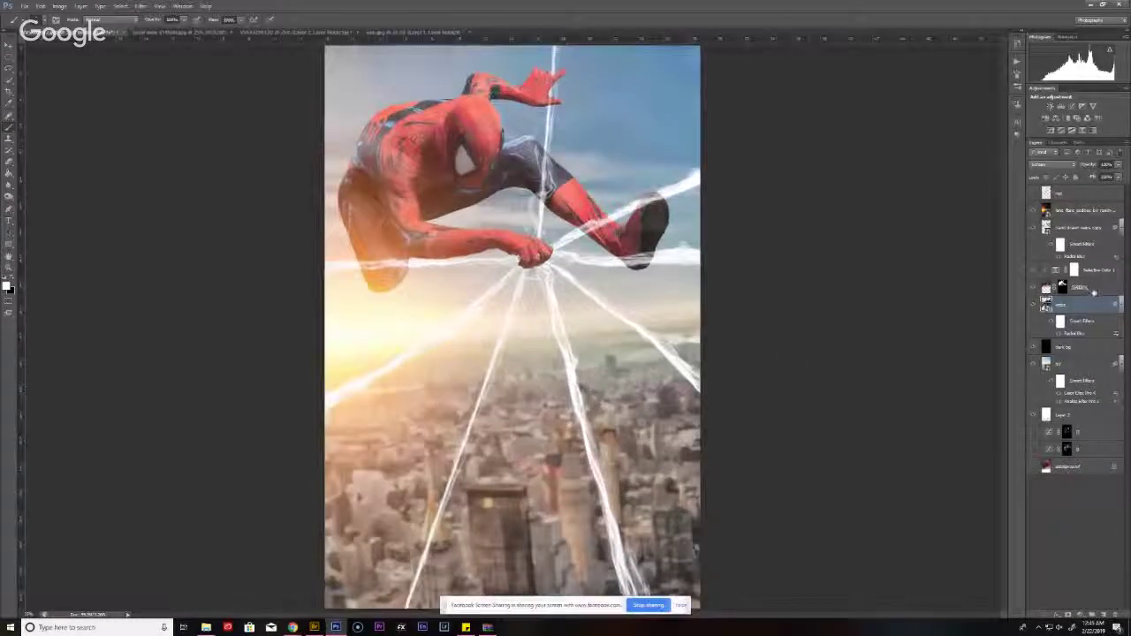
{"action": "left_click", "coordinate": [1084, 288]}
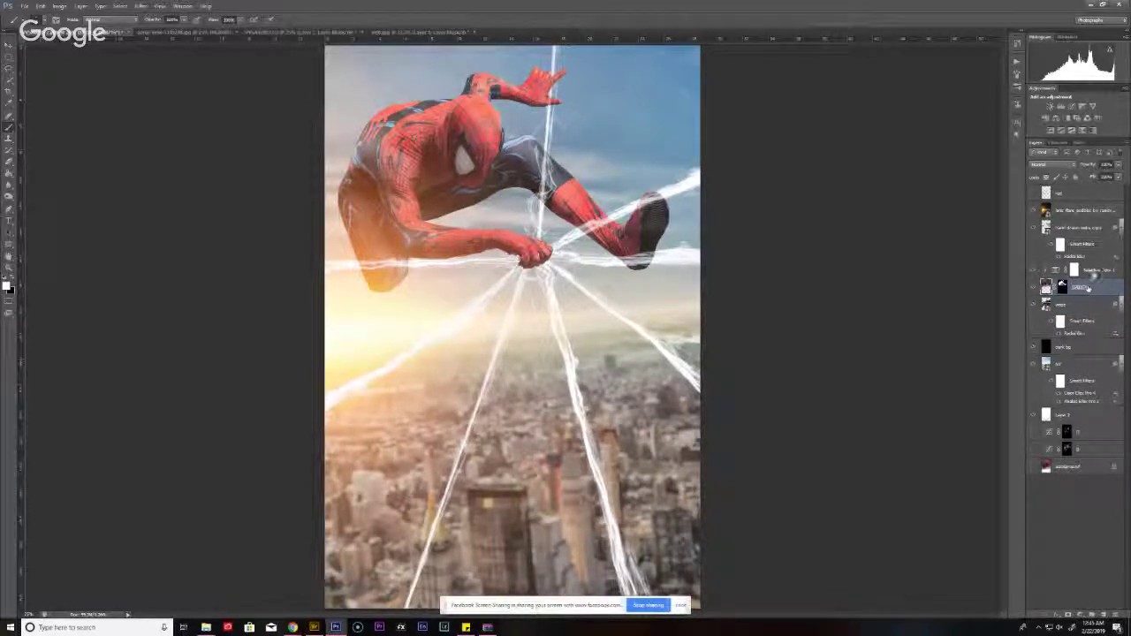
{"action": "double_click", "coordinate": [1082, 288]}
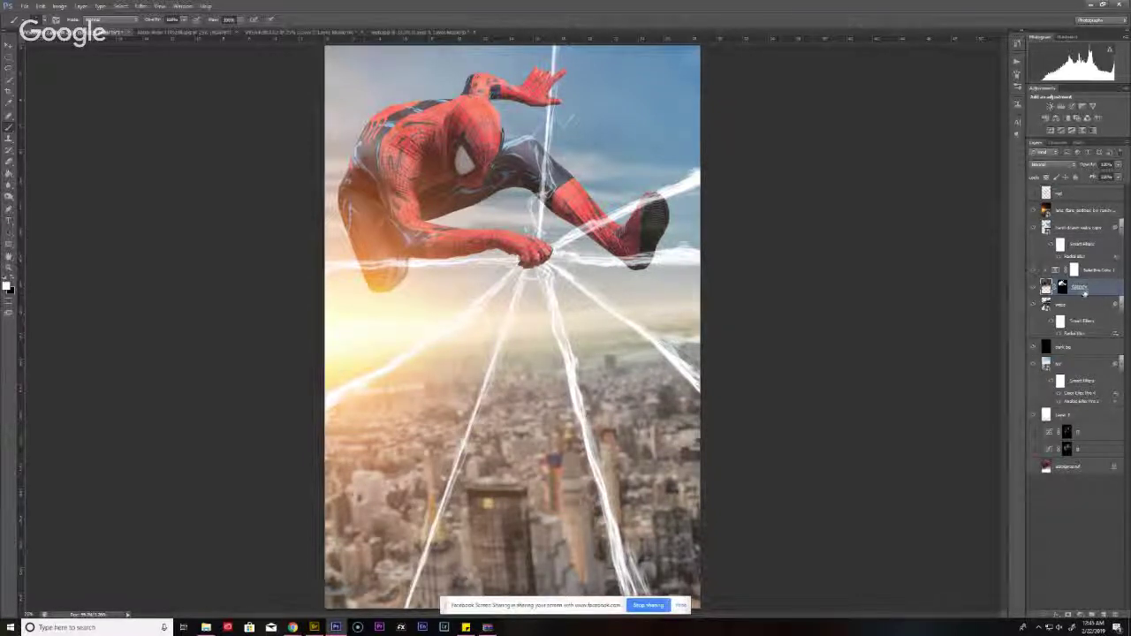
{"action": "key", "text": "ctrl+j"}
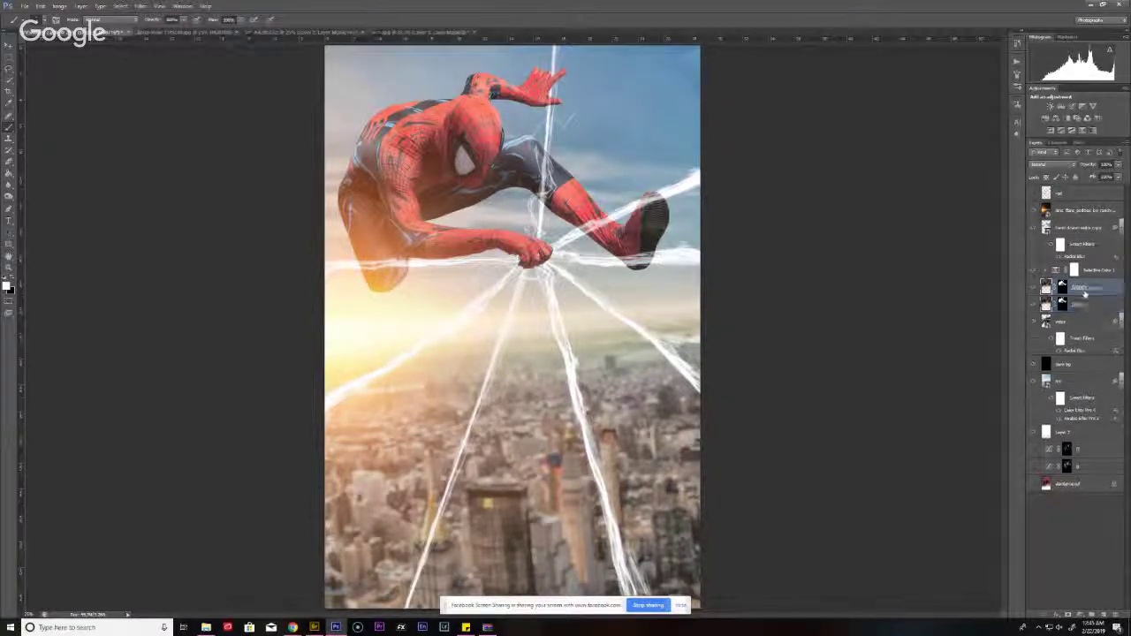
{"action": "right_click", "coordinate": [1093, 291]}
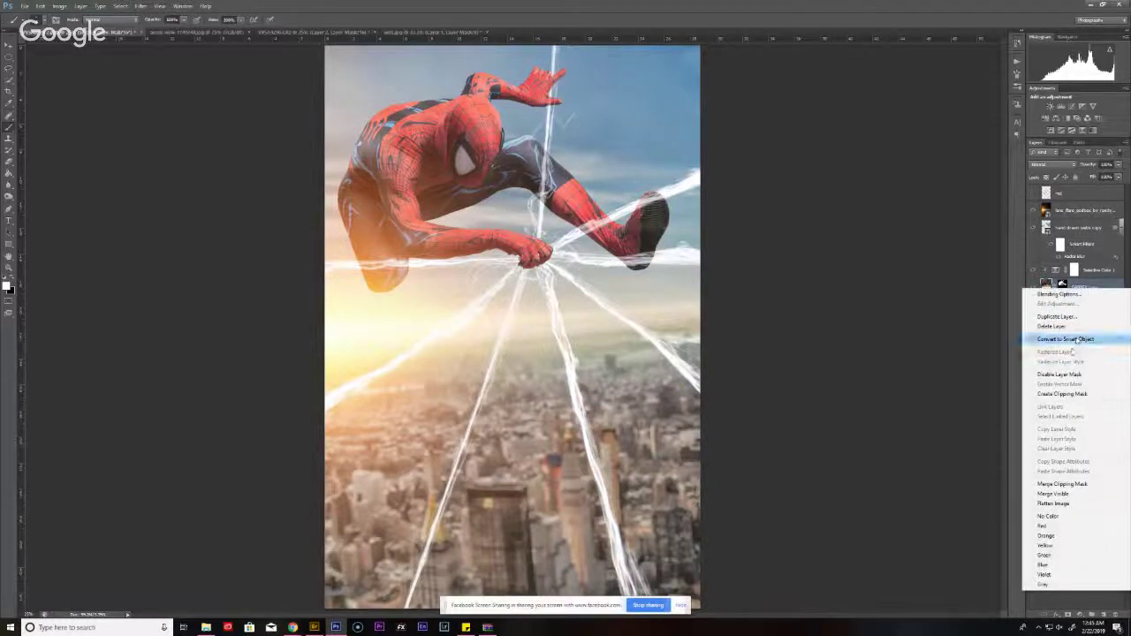
{"action": "left_click", "coordinate": [1069, 337]}
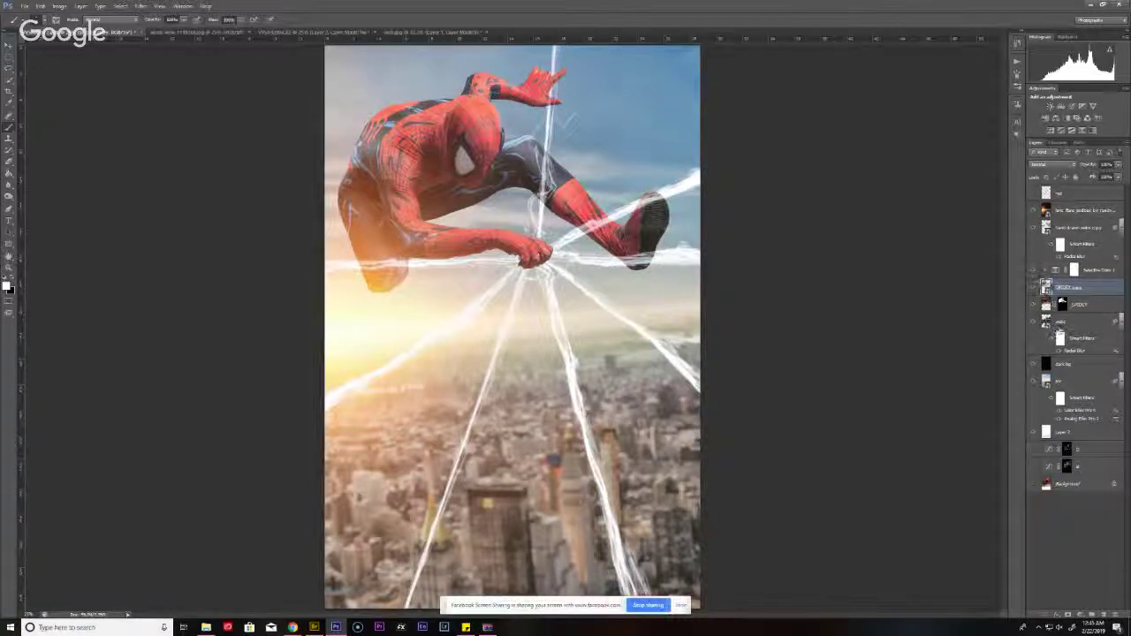
- Apply a Motion Blur smart filter to the Spider-Man copy with an angle of -9° and a distance of 50 pixels
{"action": "left_click", "coordinate": [141, 6]}
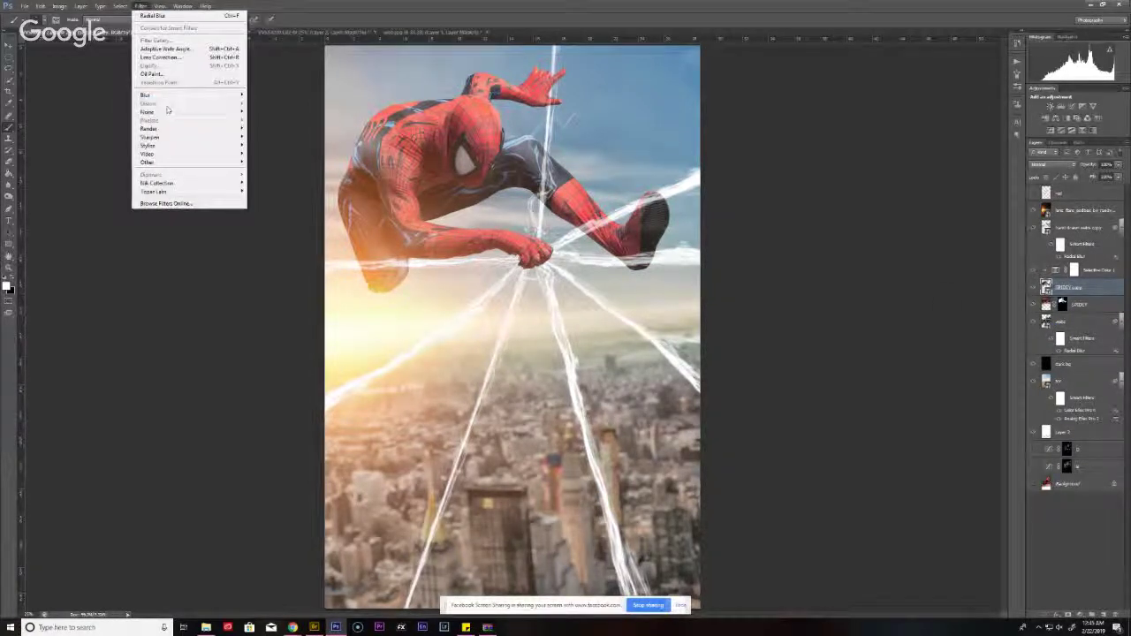
{"action": "mouse_move", "coordinate": [203, 94]}
{"action": "left_click", "coordinate": [265, 174]}
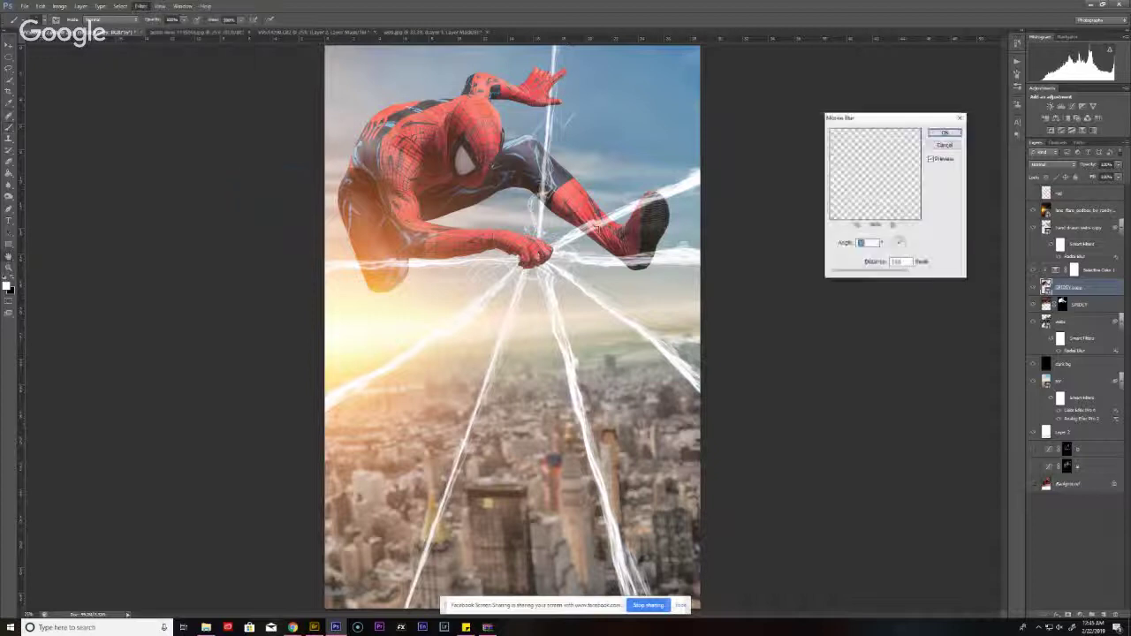
{"action": "left_click_drag", "start_coordinate": [900, 252], "coordinate": [907, 247]}
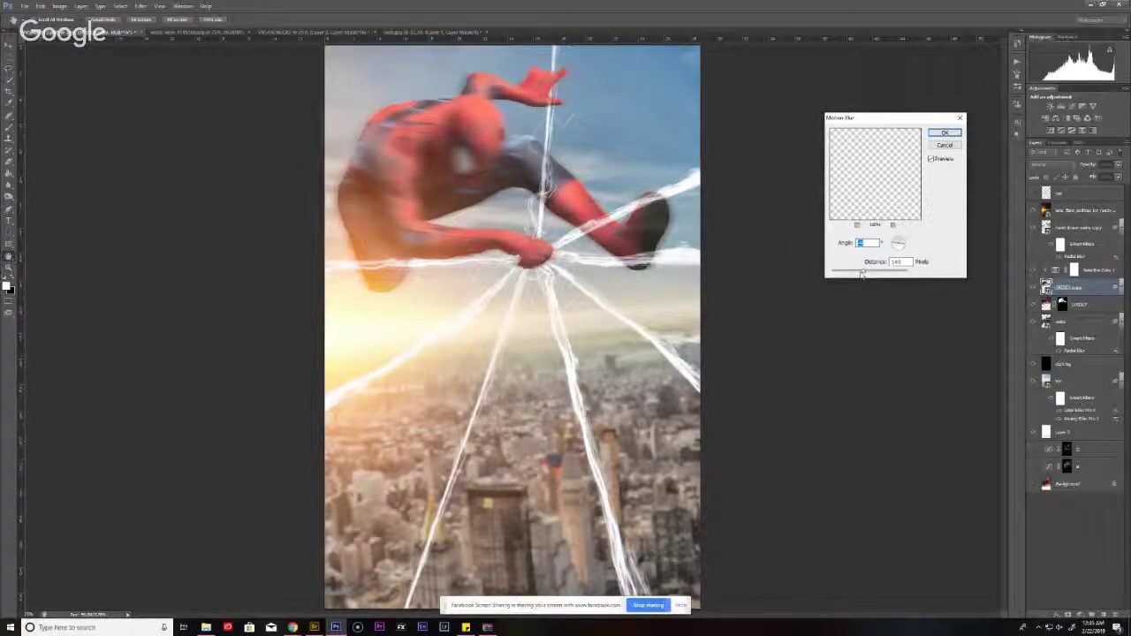
{"action": "key", "text": "Tab"}
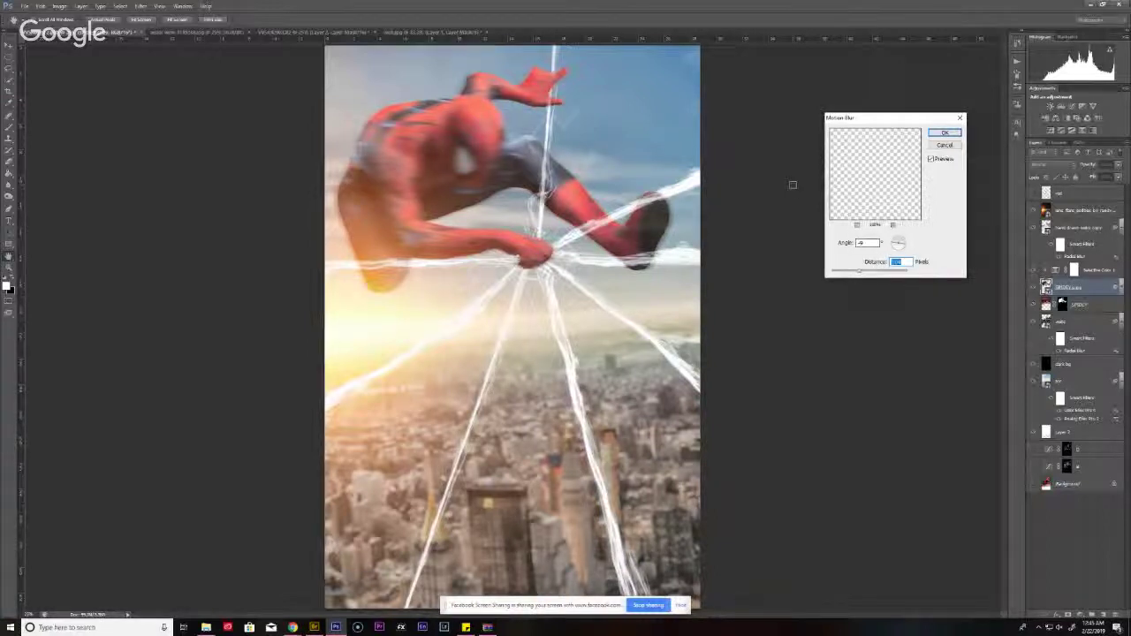
{"action": "type", "text": "50"}
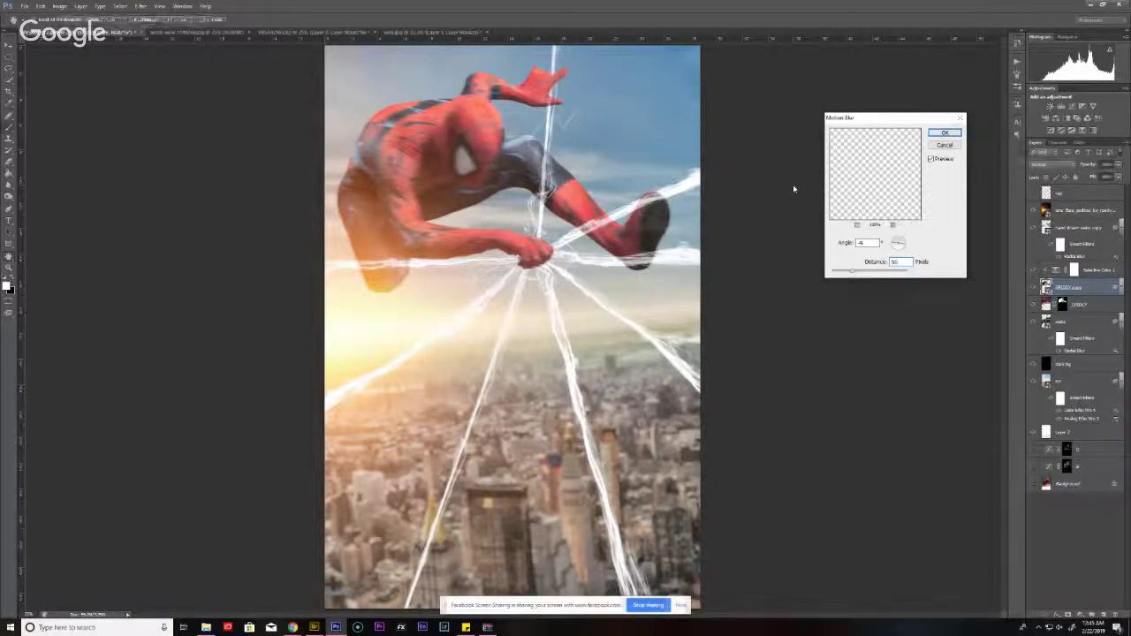
{"action": "key", "text": "Return"}
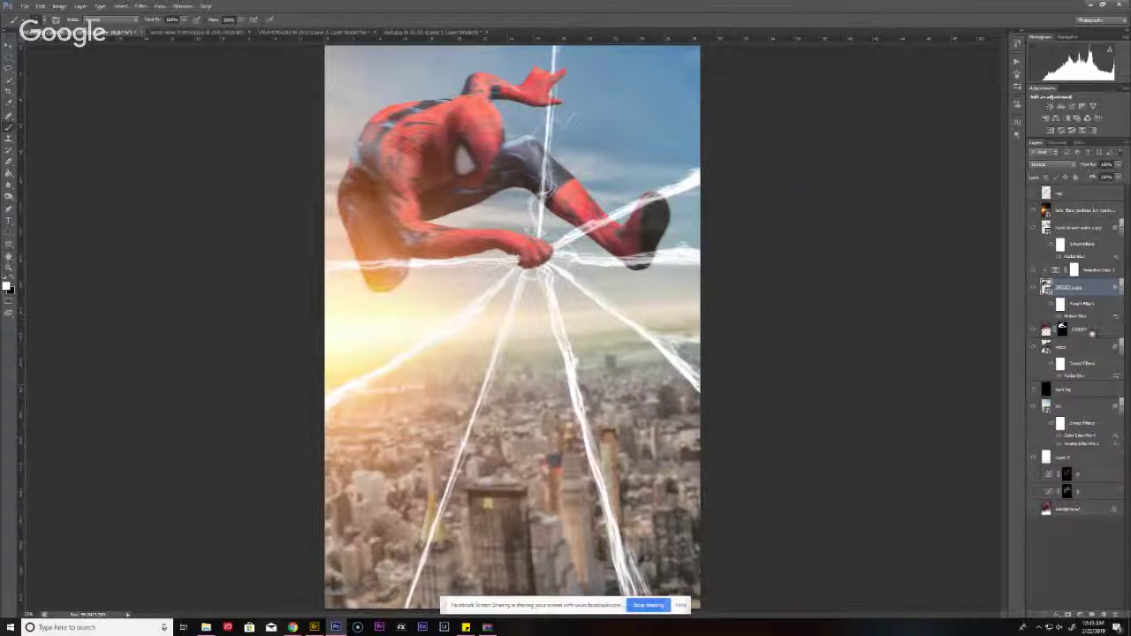
- Group the original Spider-Man layer with its blurred copy and name the group Spidey
{"action": "left_click", "coordinate": [1094, 330], "text": "shift"}
{"action": "key", "text": "ctrl+g"}
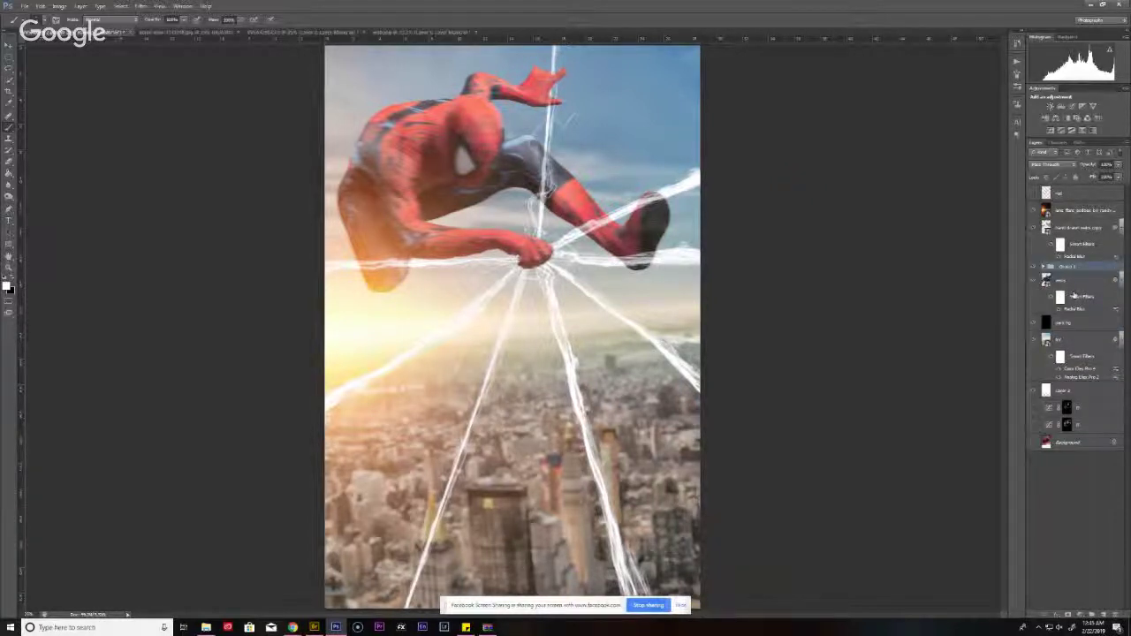
{"action": "double_click", "coordinate": [1065, 268]}
{"action": "key", "text": "Return"}
{"action": "key", "text": "ctrl+z"}
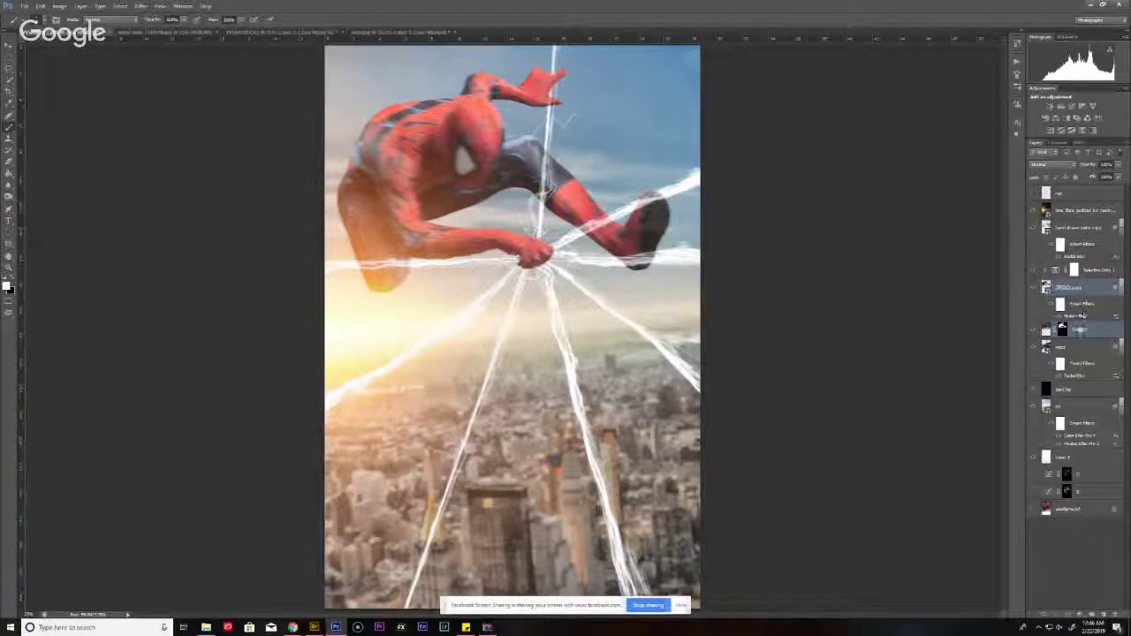
{"action": "key", "text": "ctrl+g"}
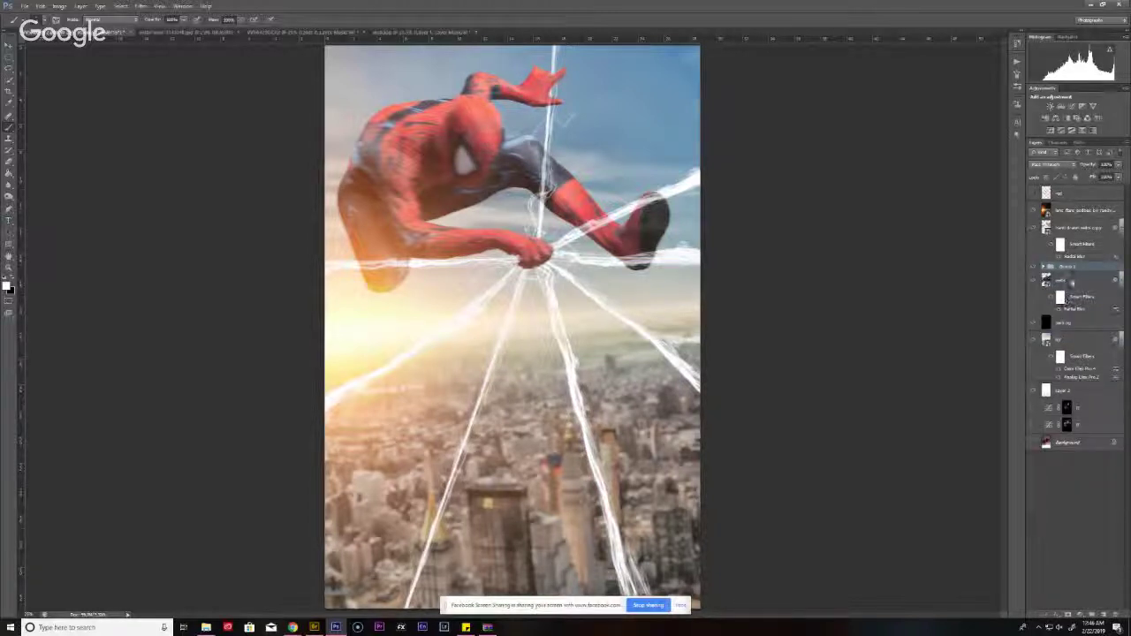
{"action": "double_click", "coordinate": [1071, 269]}
- Invert the filter mask of the Spider-Man copy inside the group to black and make white the foreground colour
{"action": "left_click", "coordinate": [1042, 267]}
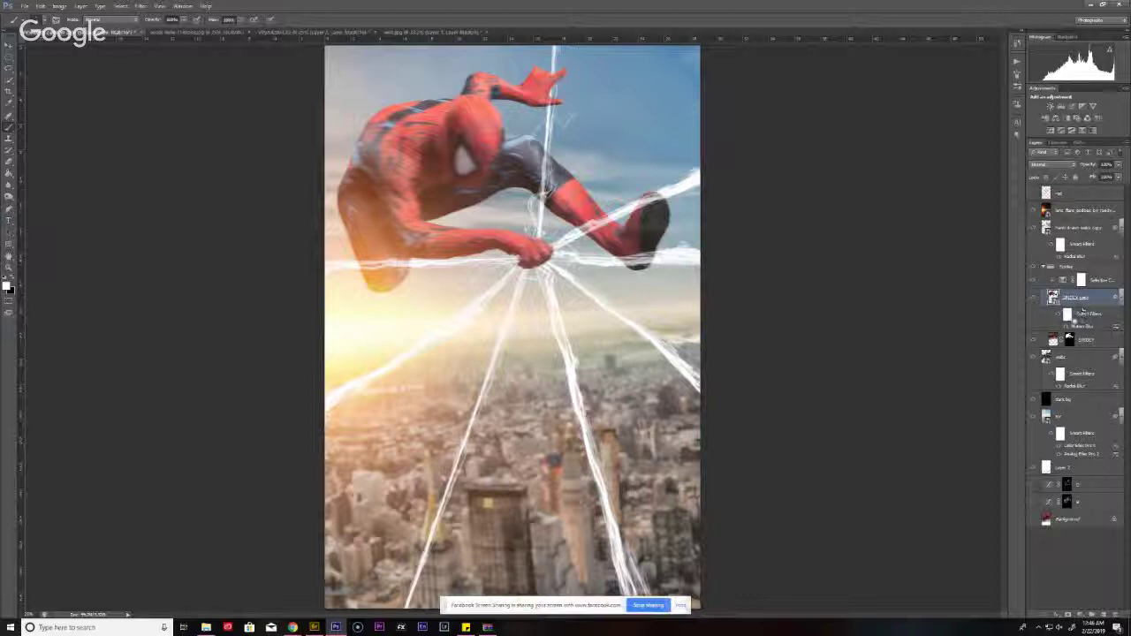
{"action": "left_click", "coordinate": [1069, 315]}
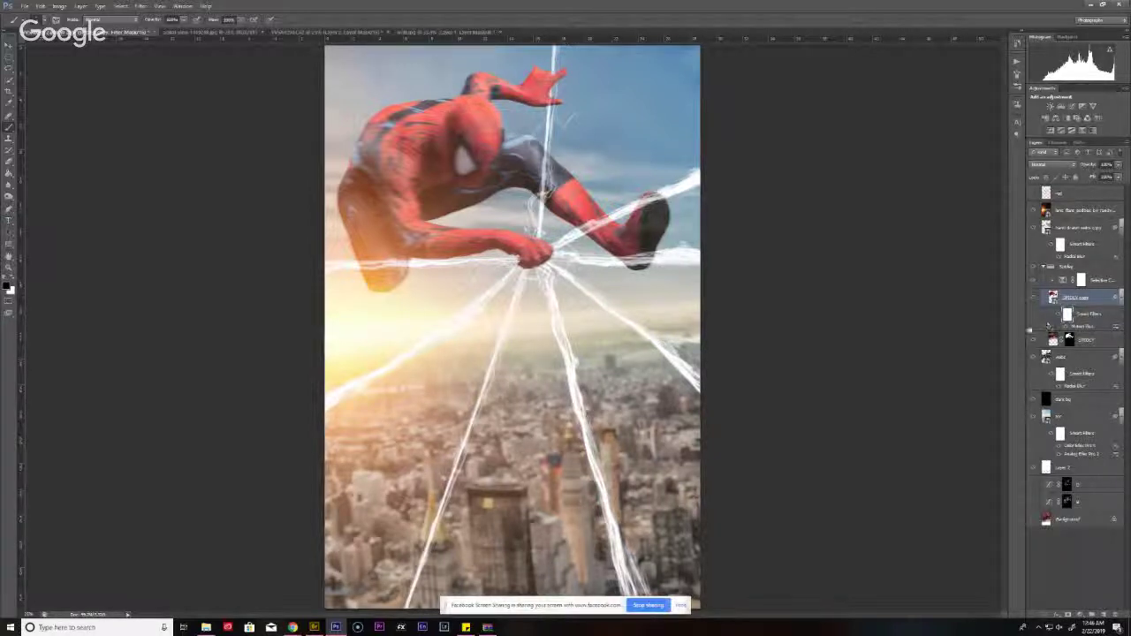
{"action": "key", "text": "ctrl+i"}
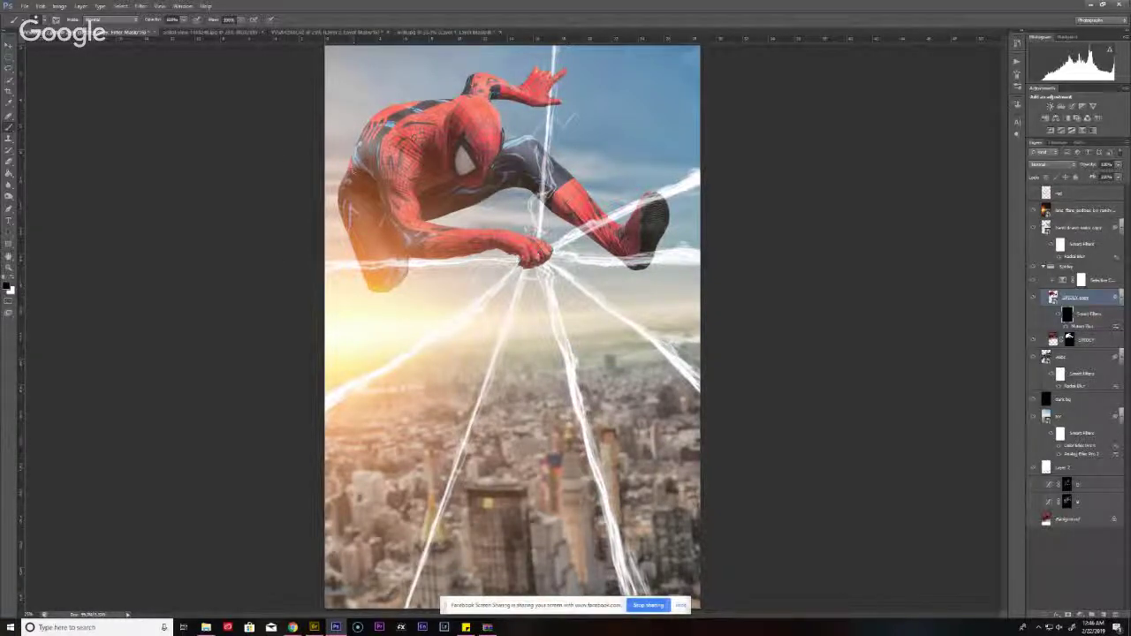
{"action": "key", "text": "x"}
- Try painting the motion blur back in around Spider-Man's back, leg and arm on the filter mask, and undo the strokes
{"action": "mouse_move", "coordinate": [347, 193]}
{"action": "left_mouse_down"}
{"action": "mouse_move", "coordinate": [359, 159]}
{"action": "mouse_move", "coordinate": [343, 150]}
{"action": "mouse_move", "coordinate": [320, 184]}
{"action": "mouse_move", "coordinate": [309, 146]}
{"action": "mouse_move", "coordinate": [333, 116]}
{"action": "mouse_move", "coordinate": [325, 88]}
{"action": "mouse_move", "coordinate": [389, 99]}
{"action": "left_mouse_up"}
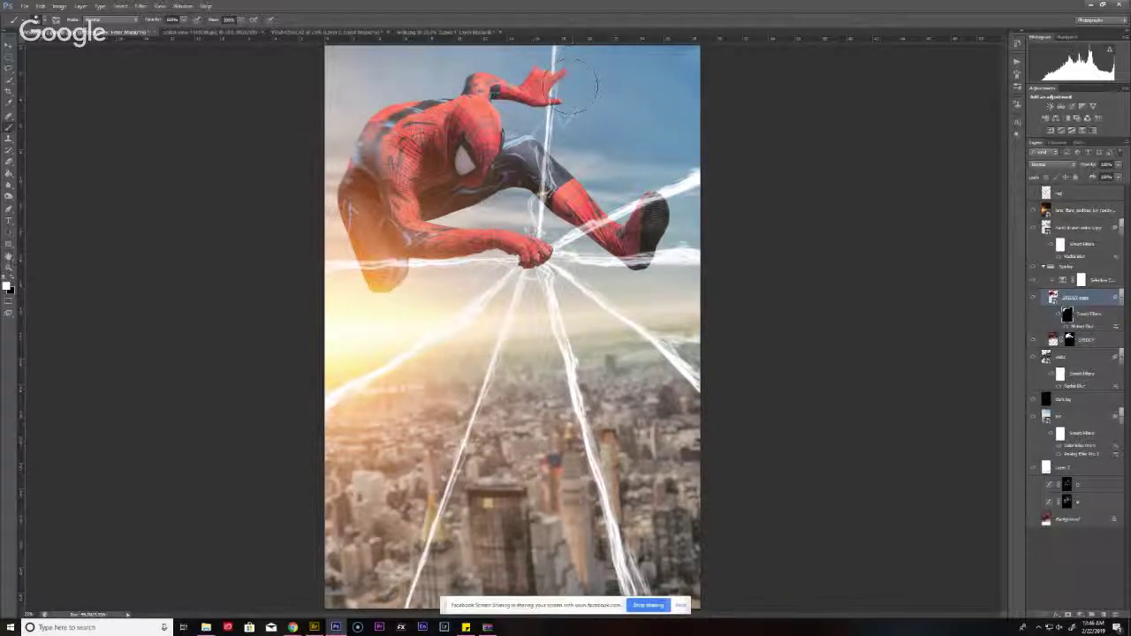
{"action": "mouse_move", "coordinate": [676, 189]}
{"action": "left_mouse_down"}
{"action": "mouse_move", "coordinate": [649, 262]}
{"action": "mouse_move", "coordinate": [579, 196]}
{"action": "mouse_move", "coordinate": [524, 174]}
{"action": "left_mouse_up"}
{"action": "left_click_drag", "start_coordinate": [366, 200], "coordinate": [318, 312]}
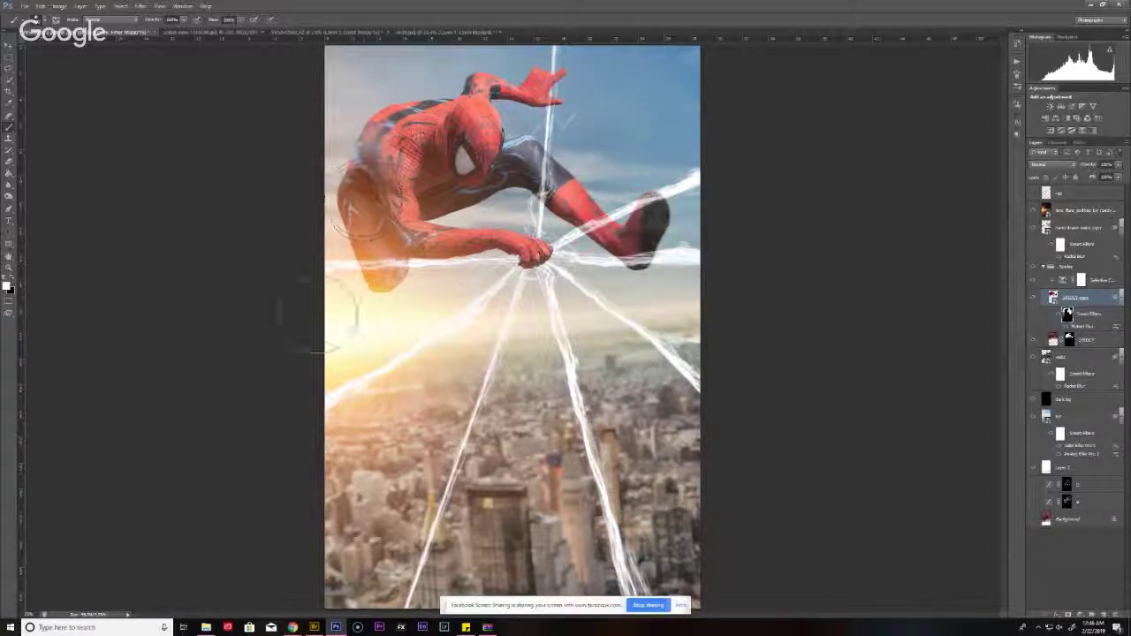
{"action": "mouse_move", "coordinate": [433, 74]}
{"action": "left_mouse_down"}
{"action": "mouse_move", "coordinate": [447, 72]}
{"action": "mouse_move", "coordinate": [312, 330]}
{"action": "mouse_move", "coordinate": [391, 306]}
{"action": "mouse_move", "coordinate": [471, 327]}
{"action": "mouse_move", "coordinate": [430, 277]}
{"action": "mouse_move", "coordinate": [434, 298]}
{"action": "mouse_move", "coordinate": [402, 292]}
{"action": "left_mouse_up"}
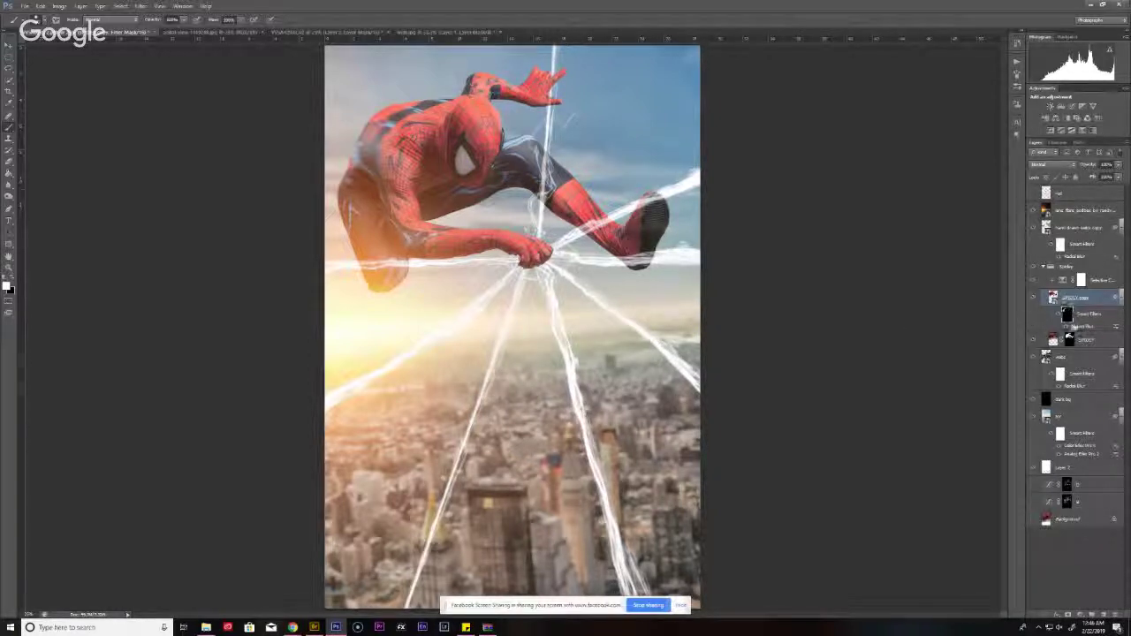
{"action": "key", "text": "ctrl+alt+z"}
{"action": "key", "text": "ctrl+alt+z"}
{"action": "key", "text": "ctrl+alt+z"}
{"action": "key", "text": "ctrl+alt+z"}
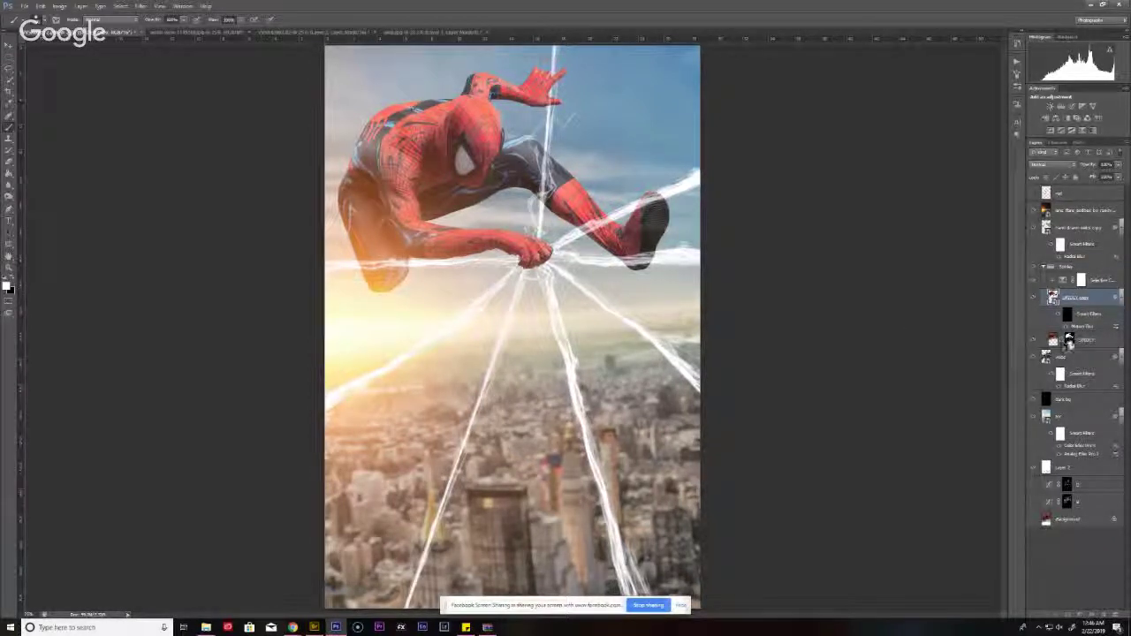
- Load the original Spider-Man layer's mask as a selection, keeping the mask on its own layer
{"action": "left_click", "coordinate": [1053, 299], "text": "ctrl"}
{"action": "left_click_drag", "start_coordinate": [1069, 316], "coordinate": [1070, 298]}
{"action": "key", "text": "ctrl+z"}
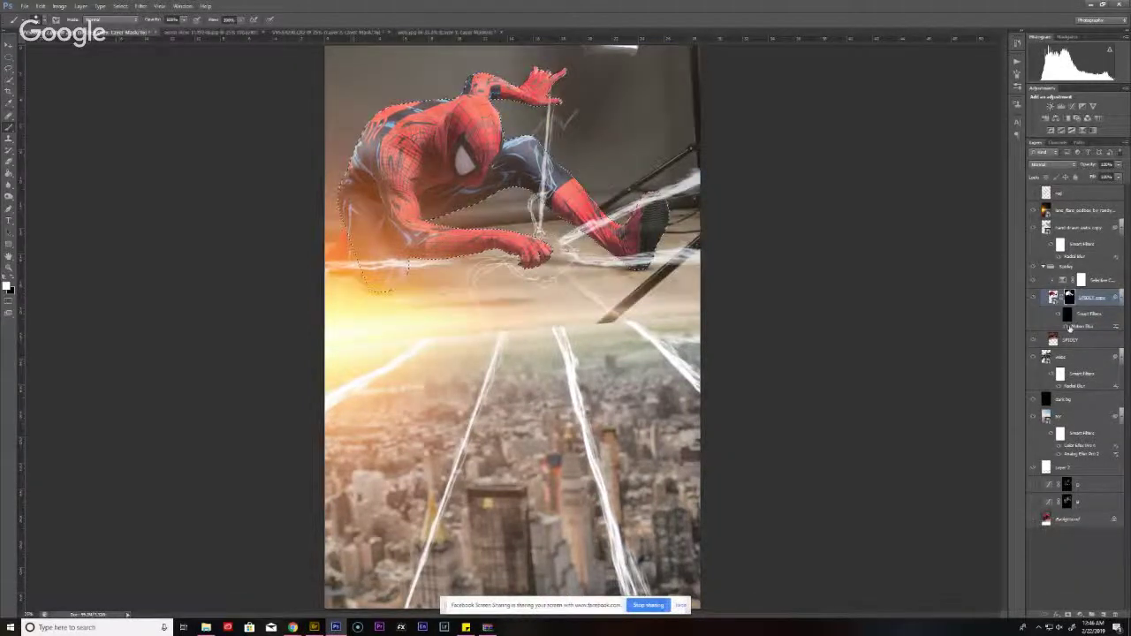
{"action": "key", "text": "ctrl+z"}
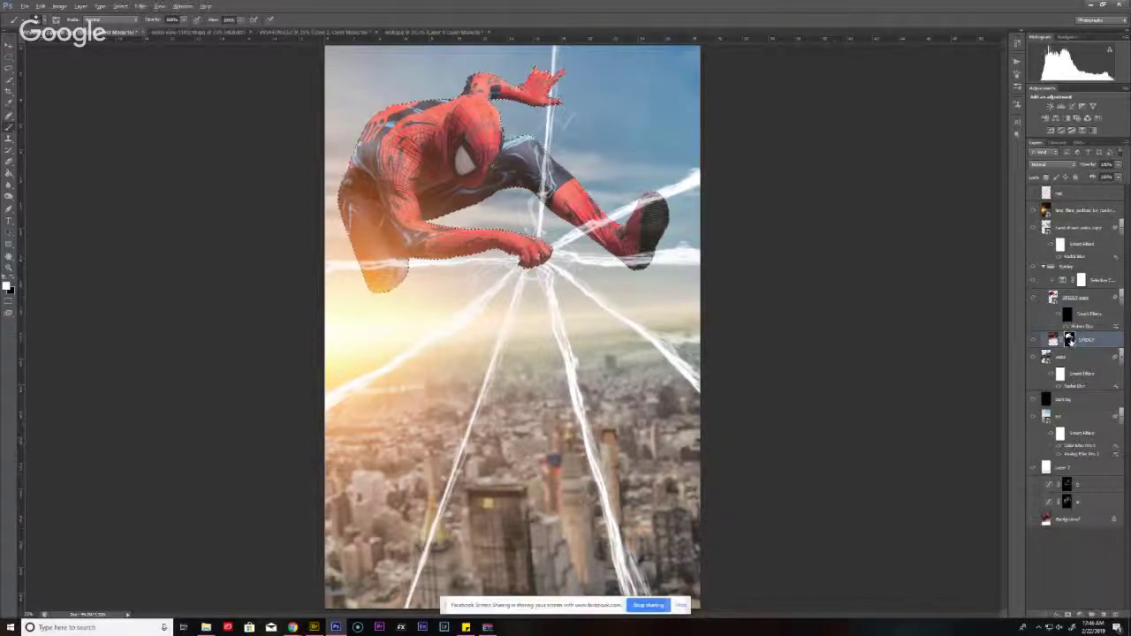
- Paint white on the copy's filter mask along Spider-Man's edges, inverting the selection to work on both sides of the outline, and deselect
{"action": "left_click", "coordinate": [1082, 298]}
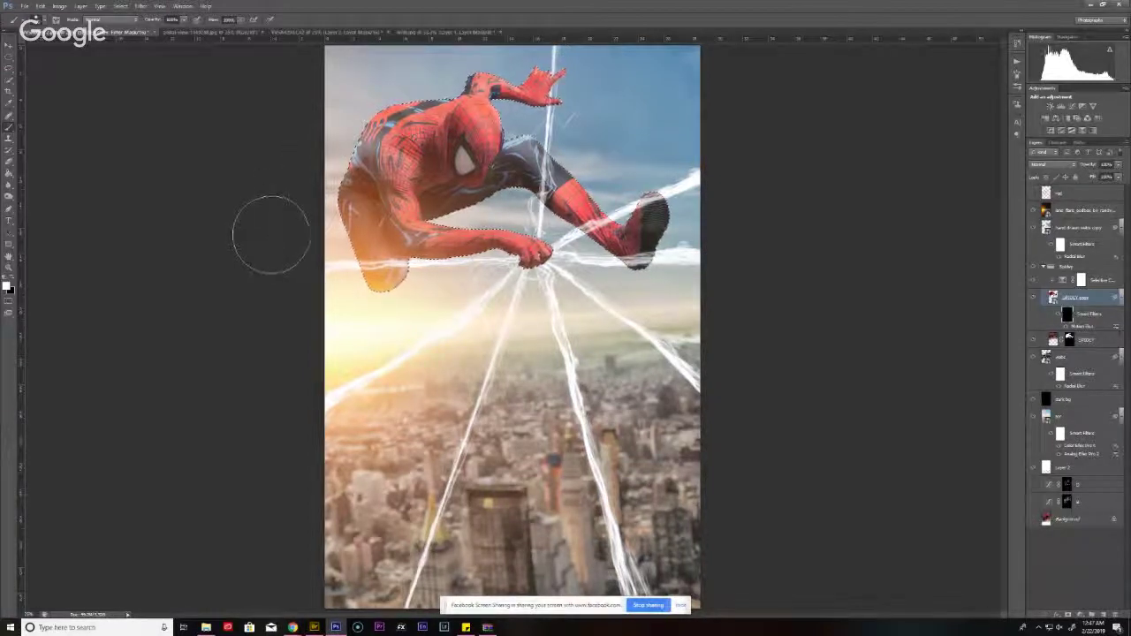
{"action": "key", "text": "ctrl+shift+i"}
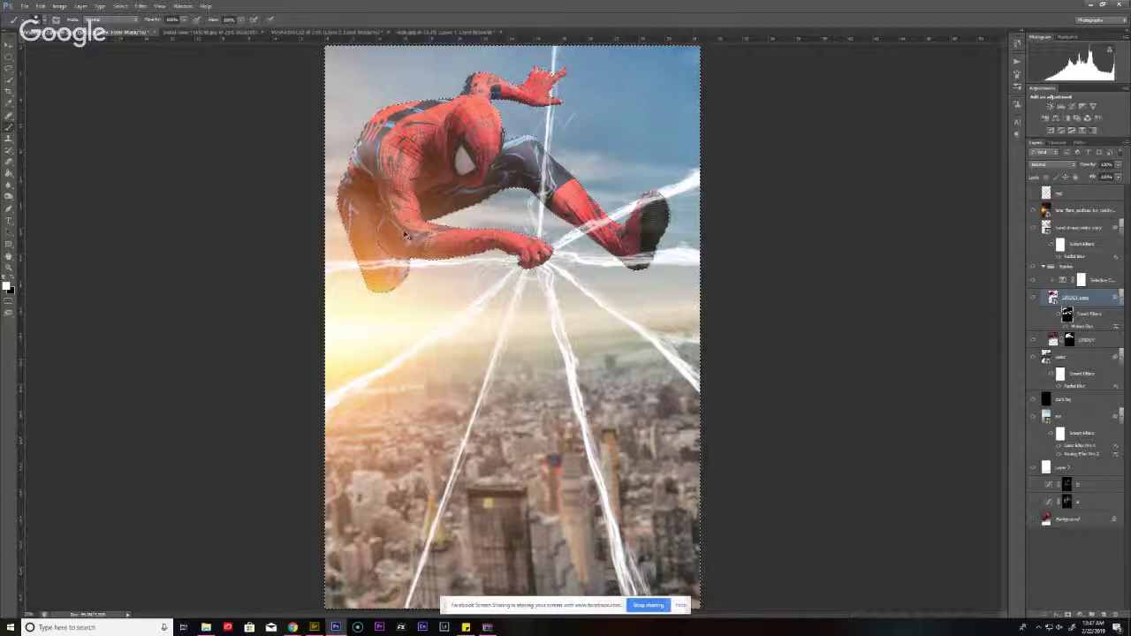
{"action": "key", "text": "ctrl+shift+i"}
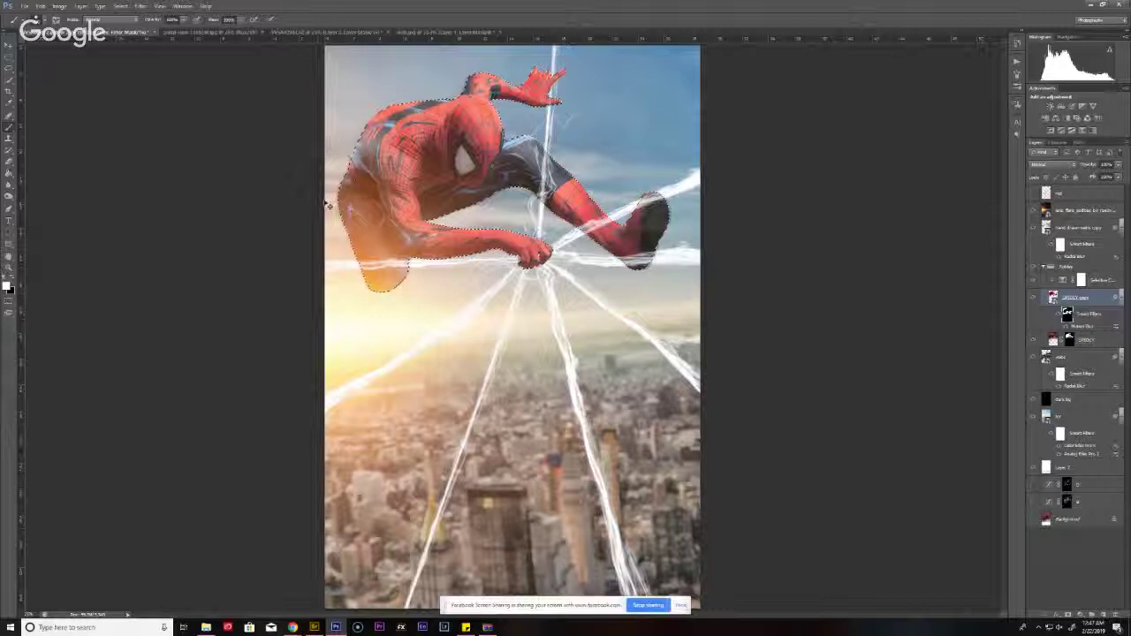
{"action": "key", "text": "ctrl+d"}
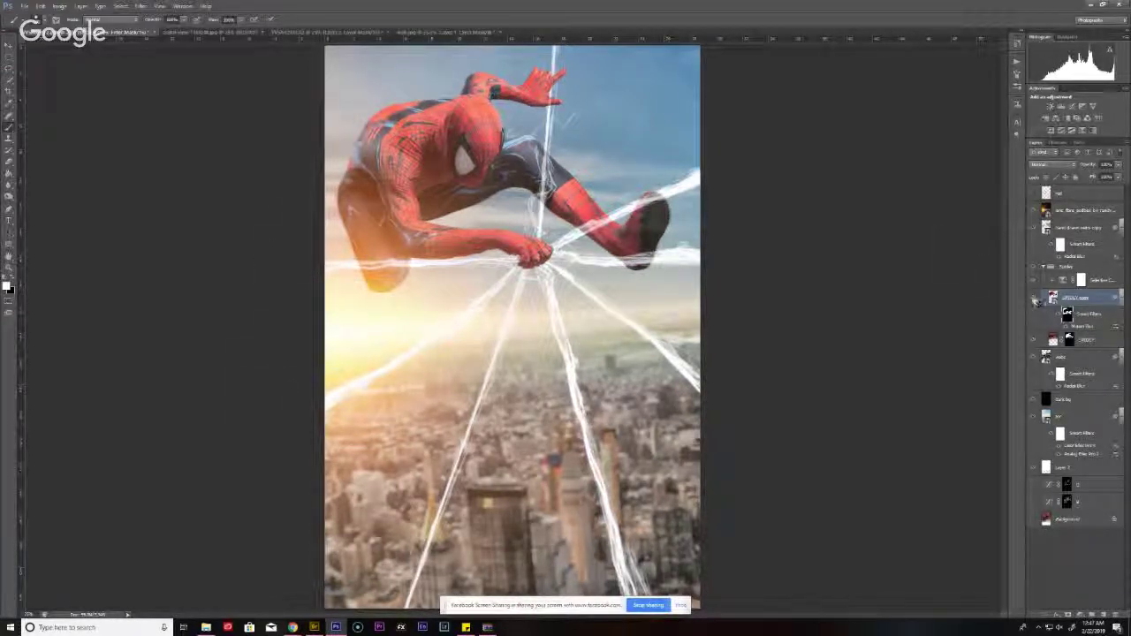
- Toggle the blurred copy and the original Spider-Man layer to compare them, and hide the original layer
{"action": "left_click", "coordinate": [1034, 300]}
{"action": "left_click", "coordinate": [1032, 300]}
{"action": "left_click", "coordinate": [1034, 300]}
{"action": "left_click", "coordinate": [1033, 300]}
{"action": "left_click", "coordinate": [1032, 340]}
{"action": "left_click", "coordinate": [1033, 341]}
{"action": "left_click", "coordinate": [1031, 341]}
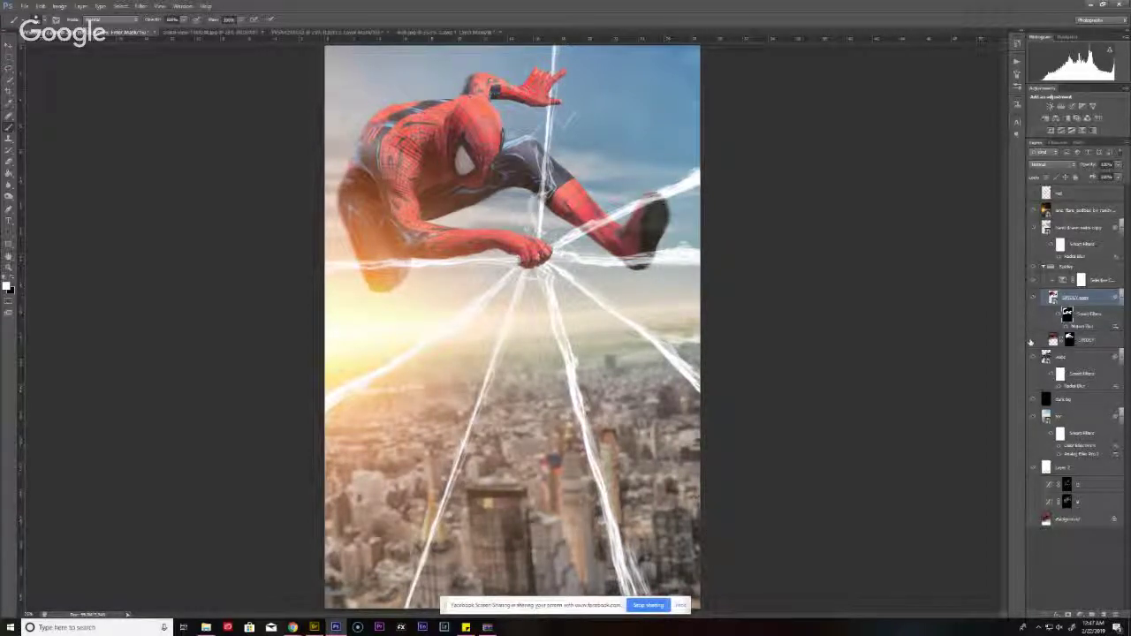
{"action": "left_click", "coordinate": [1032, 341]}
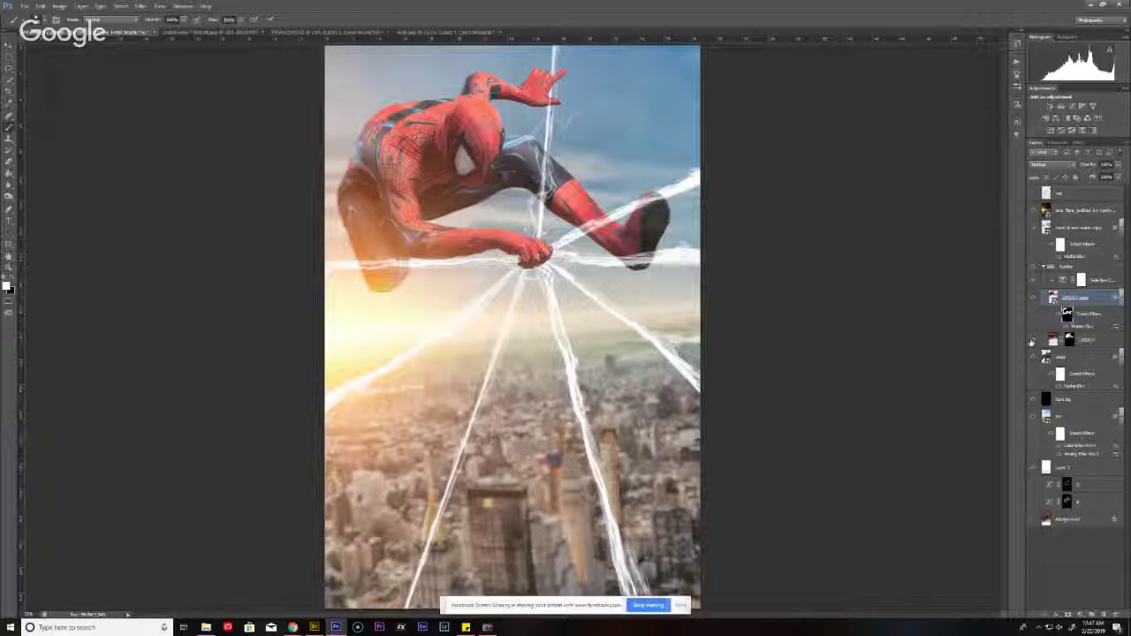
{"action": "left_click", "coordinate": [1031, 341]}
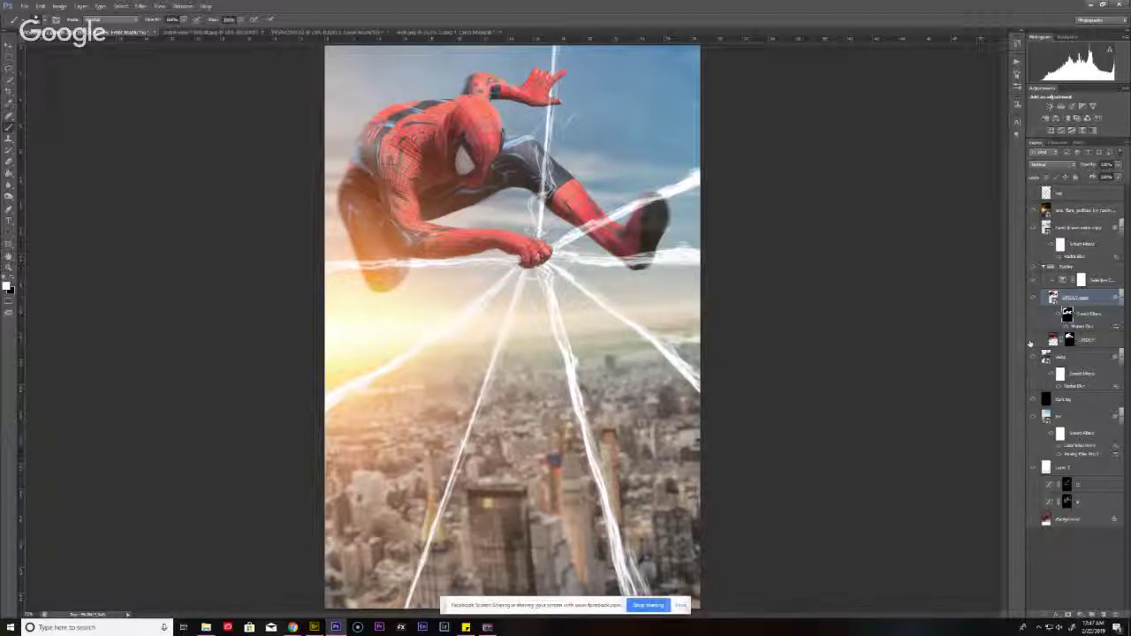
{"action": "left_click", "coordinate": [1031, 342]}
{"action": "left_click", "coordinate": [1032, 341]}
- Save the document with the Spider-Man group collapsed and switch to Adobe Bridge
{"action": "key", "text": "ctrl+s"}
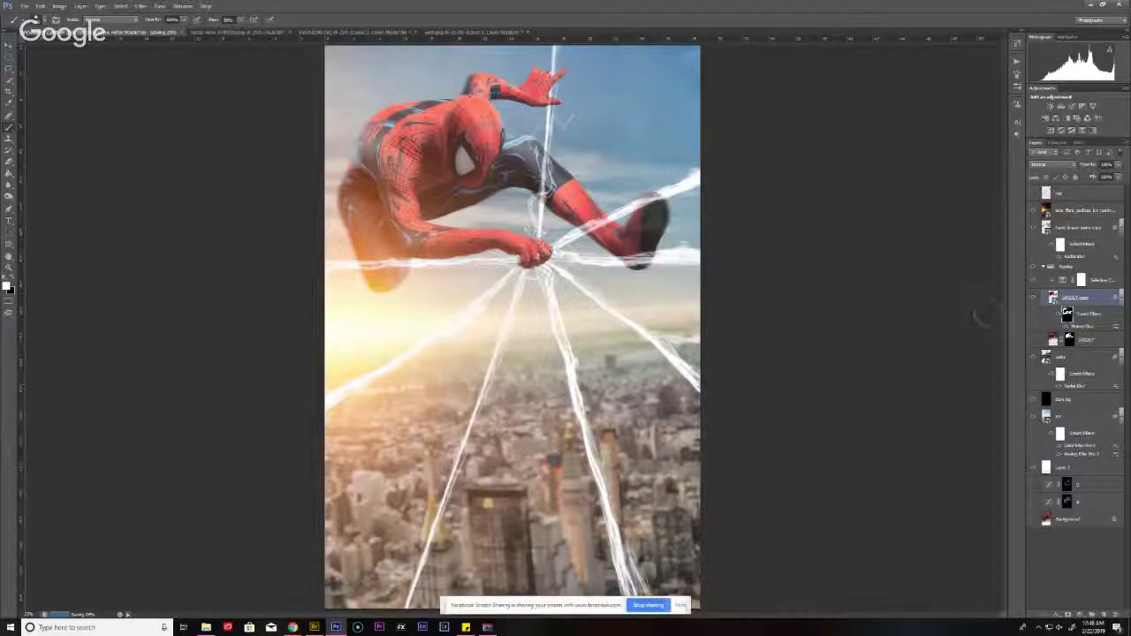
{"action": "left_click", "coordinate": [1044, 267]}
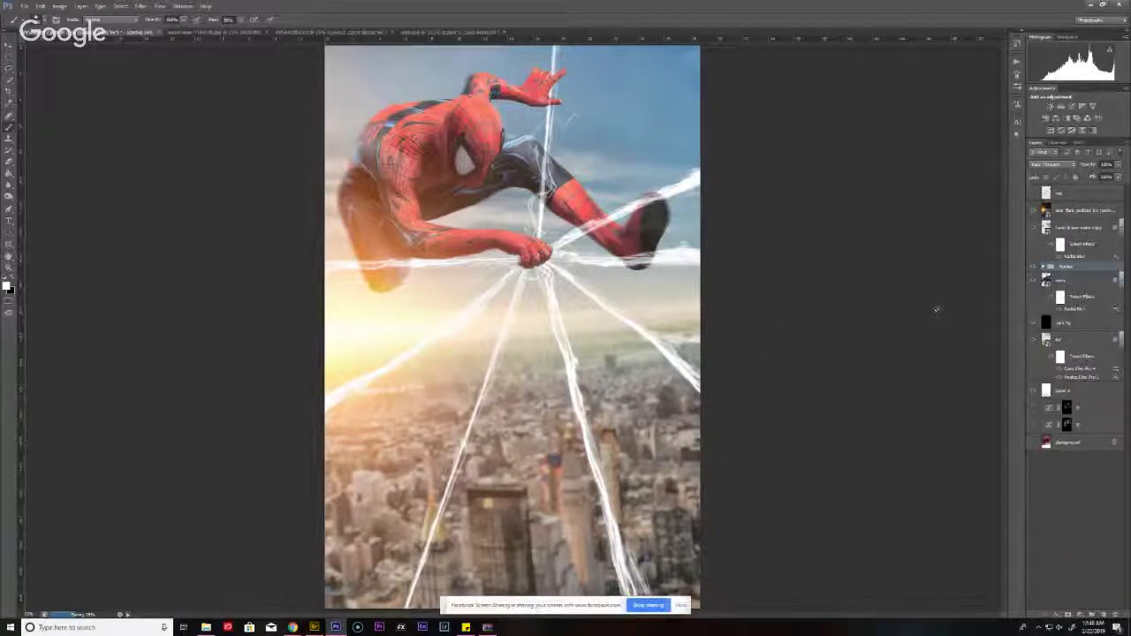
{"action": "left_click", "coordinate": [314, 627]}
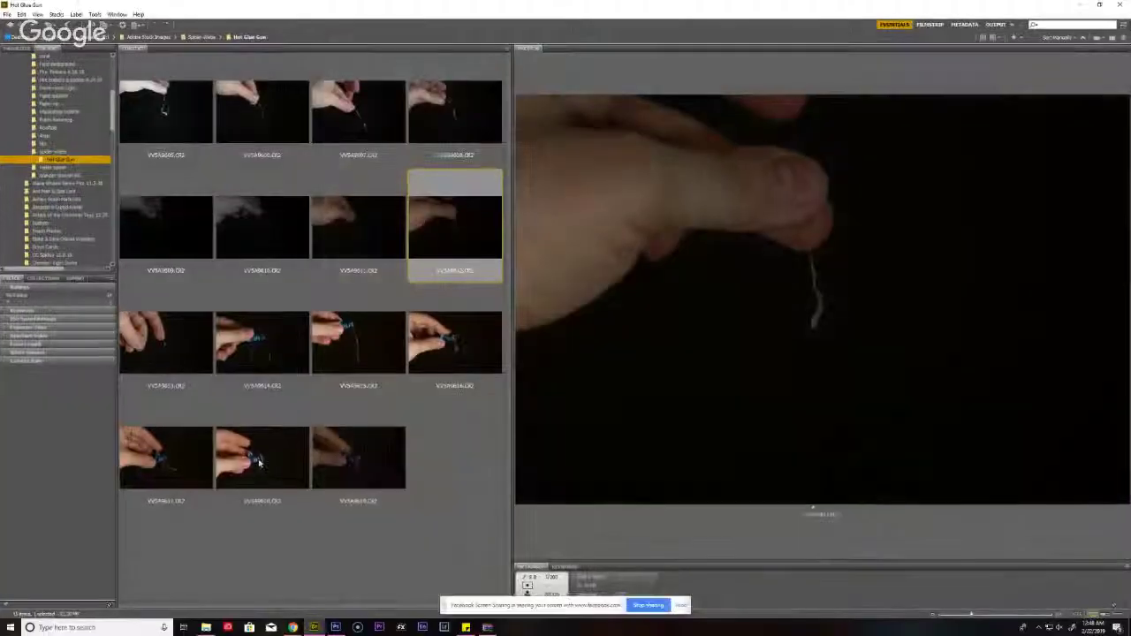
- Preview the hot-glue strand photos, then select VVSA9614.CR2 and VVSA9617.CR2 and open both in Camera Raw
{"action": "left_click", "coordinate": [280, 344]}
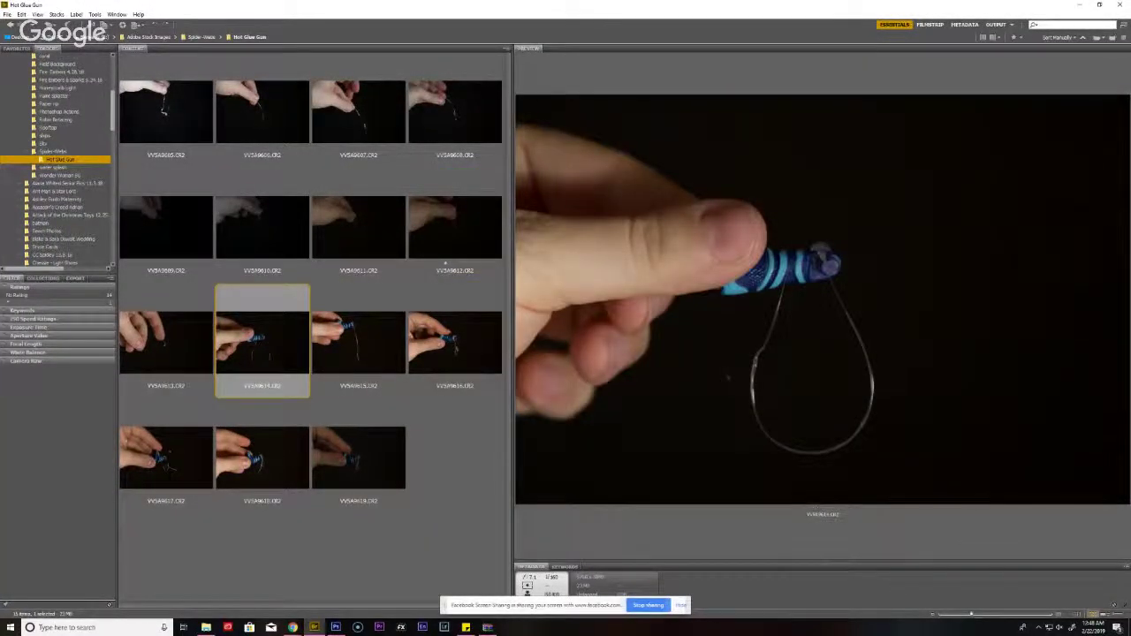
{"action": "left_click", "coordinate": [442, 356]}
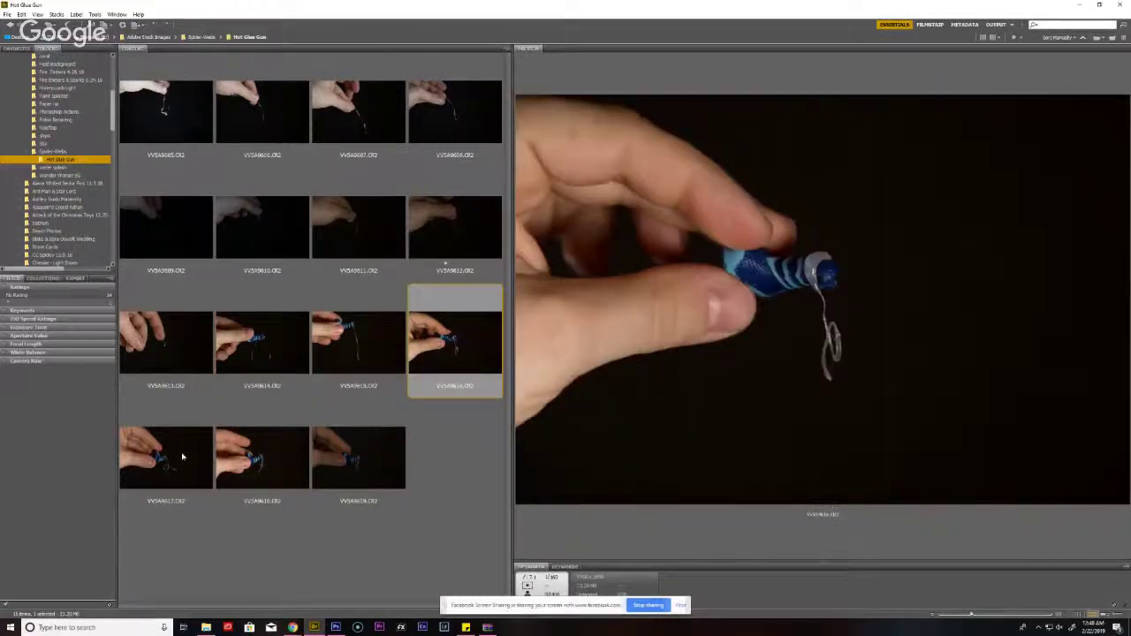
{"action": "left_click", "coordinate": [183, 457]}
{"action": "left_click", "coordinate": [349, 458]}
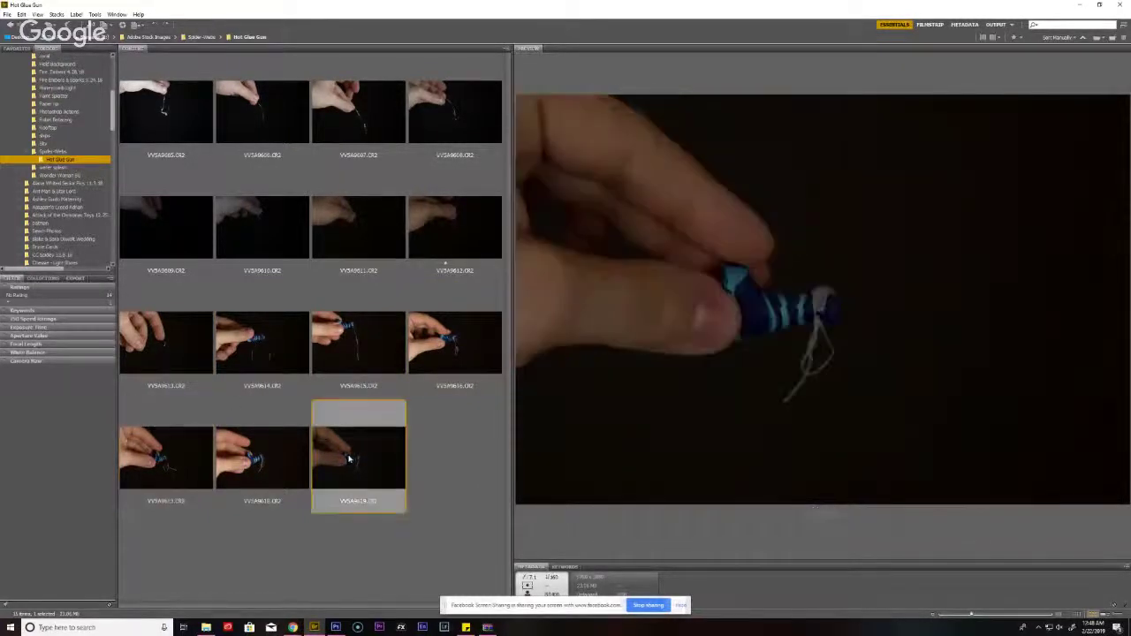
{"action": "left_click", "coordinate": [258, 363]}
{"action": "left_click", "coordinate": [164, 451], "text": "ctrl"}
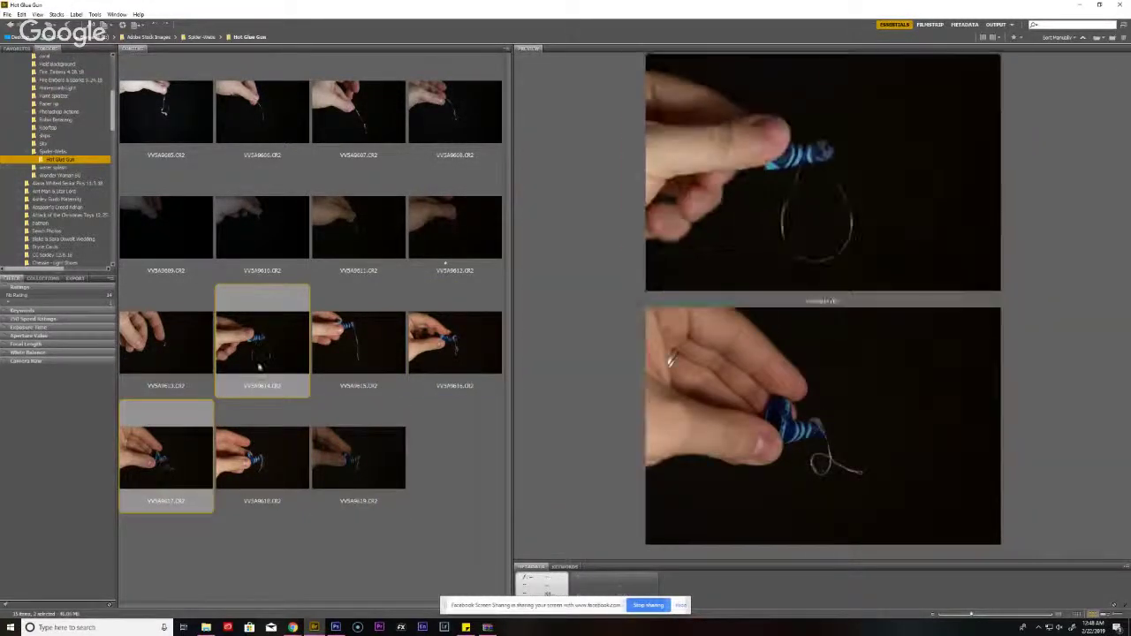
{"action": "left_click_drag", "start_coordinate": [255, 369], "coordinate": [561, 37]}
{"action": "left_click_drag", "start_coordinate": [563, 143], "coordinate": [563, 143]}
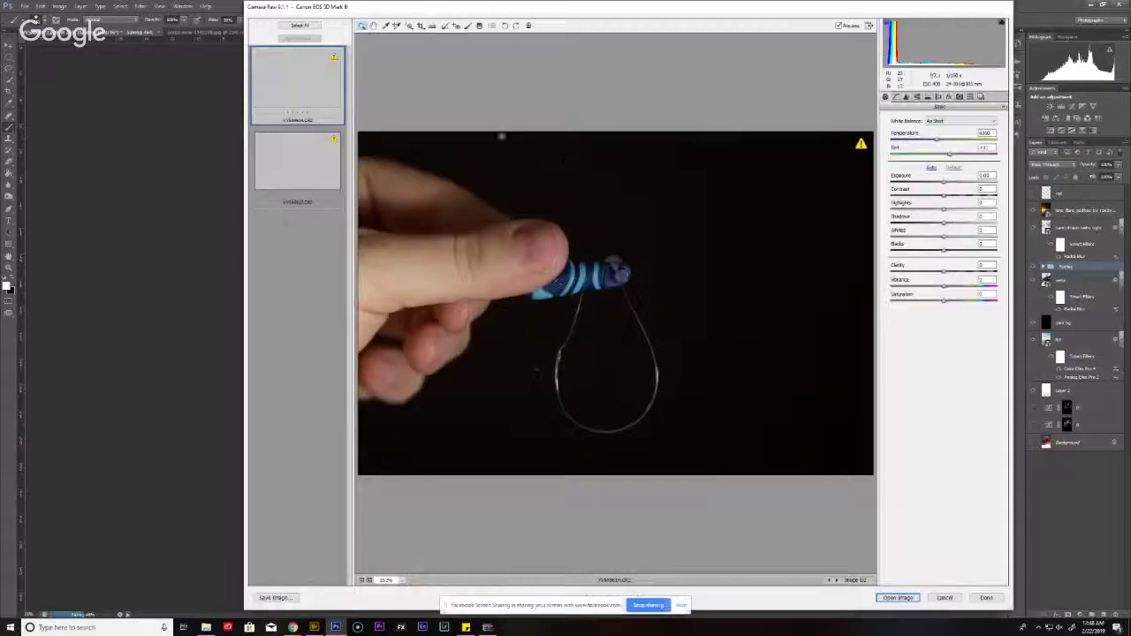
- Boost exposure, contrast, highlights and whites, darken shadows and blacks, set Clarity to +40 on both photos, and open them in Photoshop
{"action": "left_click_drag", "start_coordinate": [943, 182], "coordinate": [963, 271]}
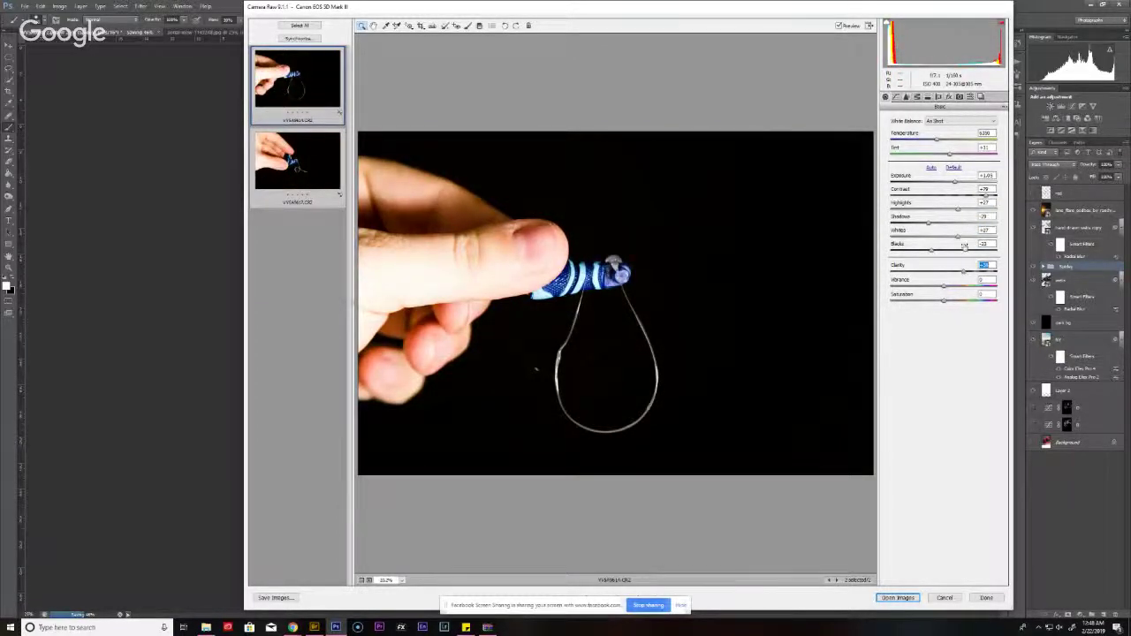
{"action": "type", "text": "40"}
{"action": "left_click", "coordinate": [311, 175]}
{"action": "left_click", "coordinate": [311, 26]}
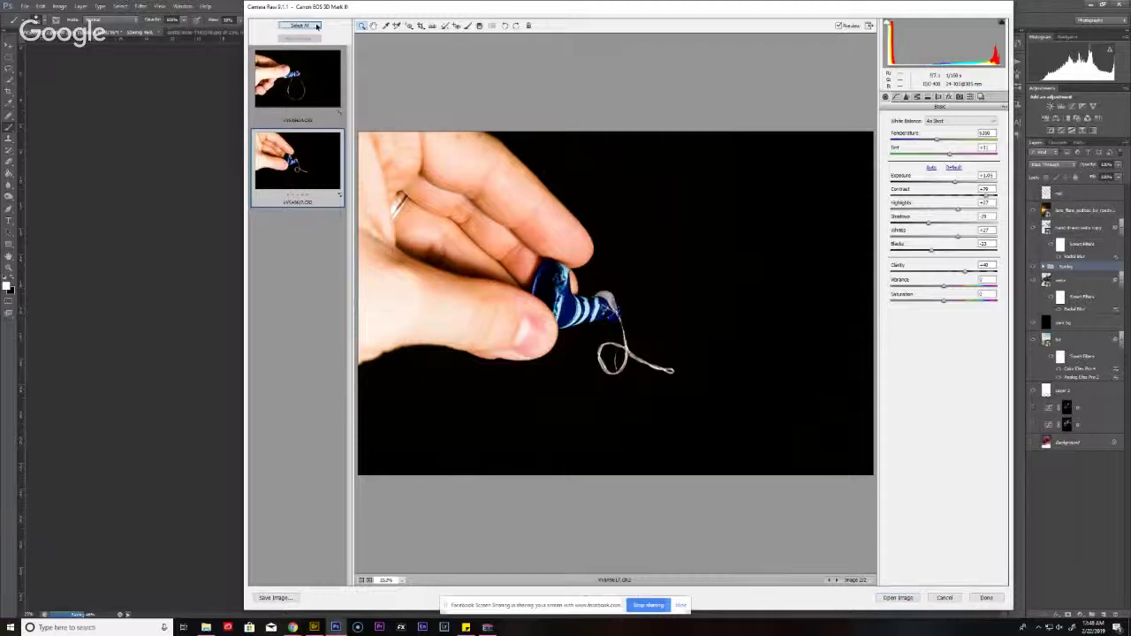
{"action": "left_click", "coordinate": [898, 599]}
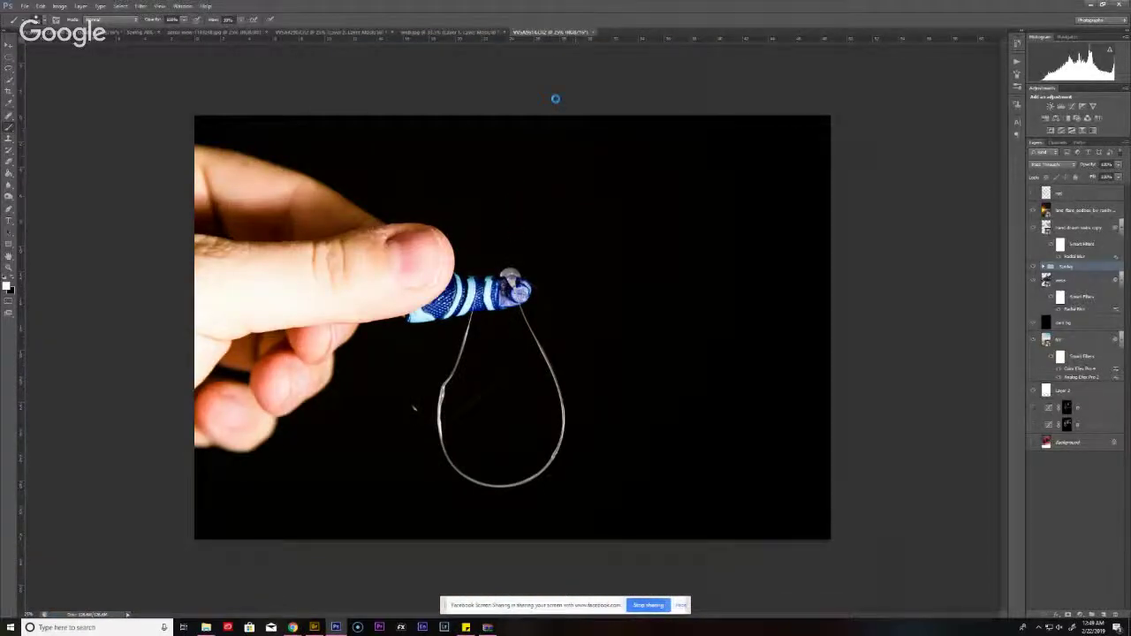
- In Quick Mask mode, paint over the looped glue strand in VVSA9614.CR2 with a soft black brush at full flow
{"action": "left_click", "coordinate": [539, 31]}
{"action": "key", "text": "d"}
{"action": "key", "text": "q"}
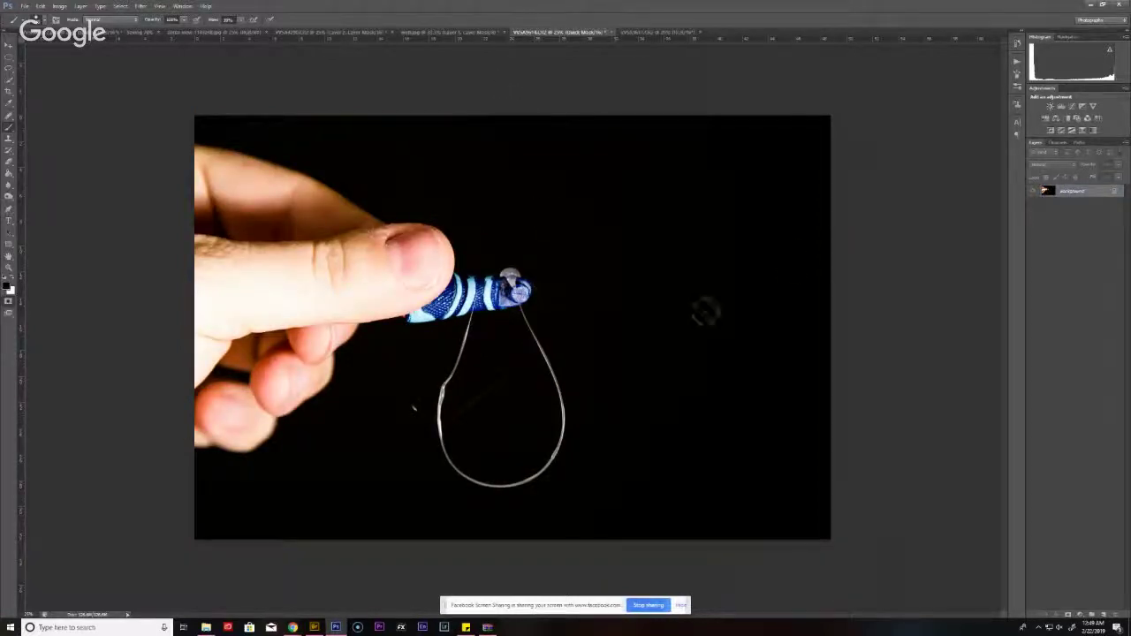
{"action": "mouse_move", "coordinate": [474, 351]}
{"action": "left_mouse_down"}
{"action": "mouse_move", "coordinate": [460, 358]}
{"action": "mouse_move", "coordinate": [463, 375]}
{"action": "left_mouse_up"}
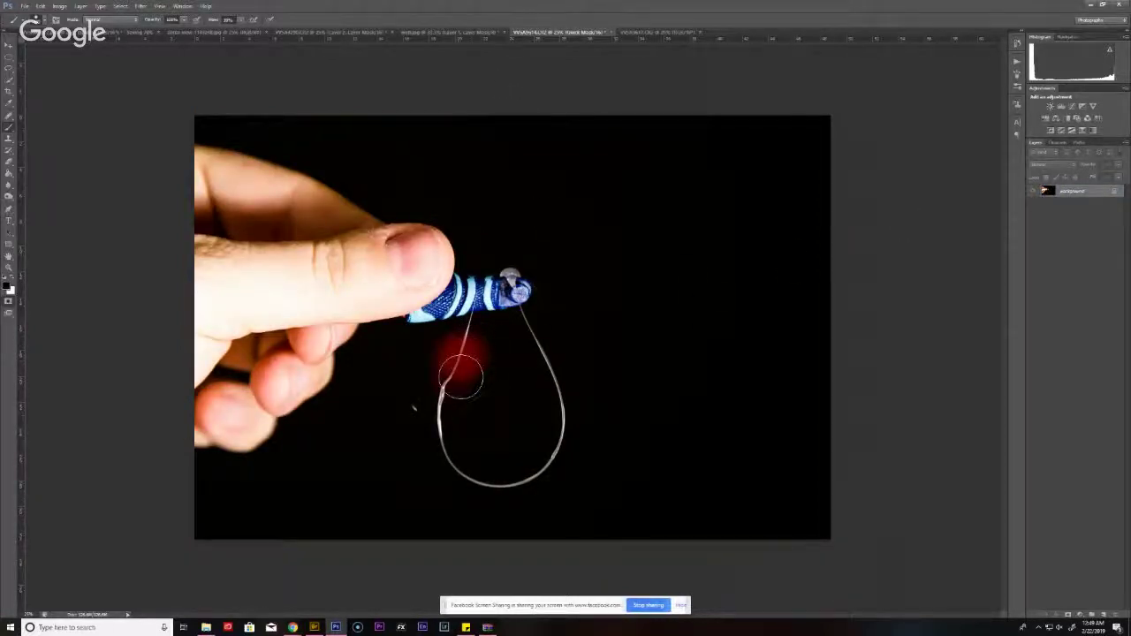
{"action": "left_click", "coordinate": [240, 21]}
{"action": "right_click", "coordinate": [478, 357]}
{"action": "left_click", "coordinate": [494, 388]}
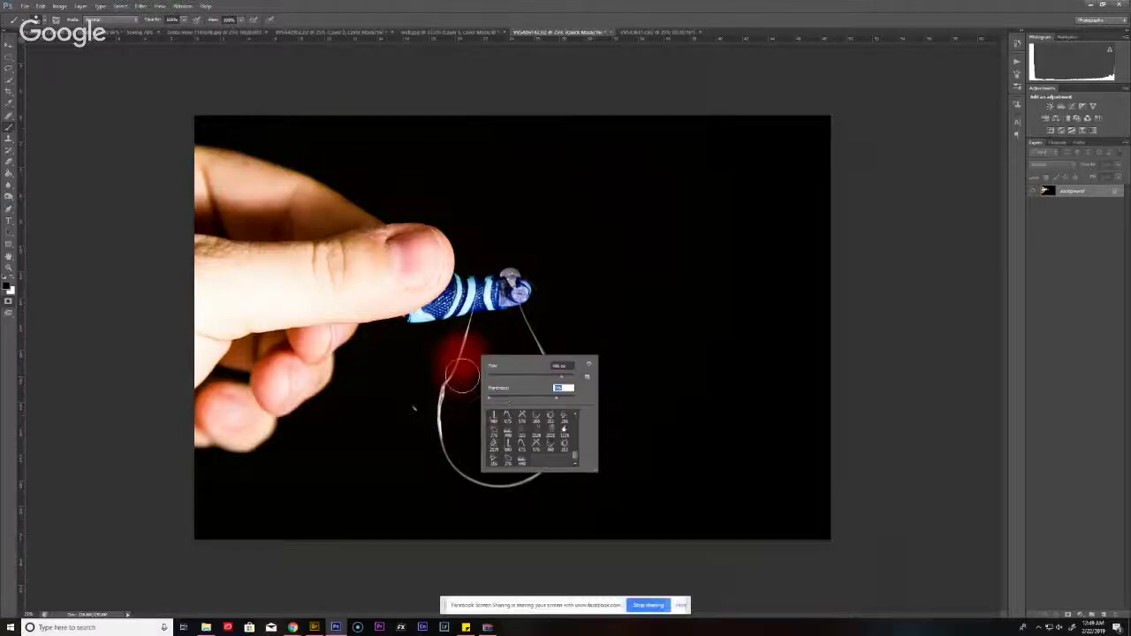
{"action": "mouse_move", "coordinate": [462, 375]}
{"action": "left_mouse_down"}
{"action": "mouse_move", "coordinate": [462, 447]}
{"action": "mouse_move", "coordinate": [493, 462]}
{"action": "mouse_move", "coordinate": [513, 494]}
{"action": "mouse_move", "coordinate": [545, 474]}
{"action": "mouse_move", "coordinate": [536, 362]}
{"action": "mouse_move", "coordinate": [557, 385]}
{"action": "mouse_move", "coordinate": [527, 468]}
{"action": "mouse_move", "coordinate": [442, 382]}
{"action": "left_mouse_up"}
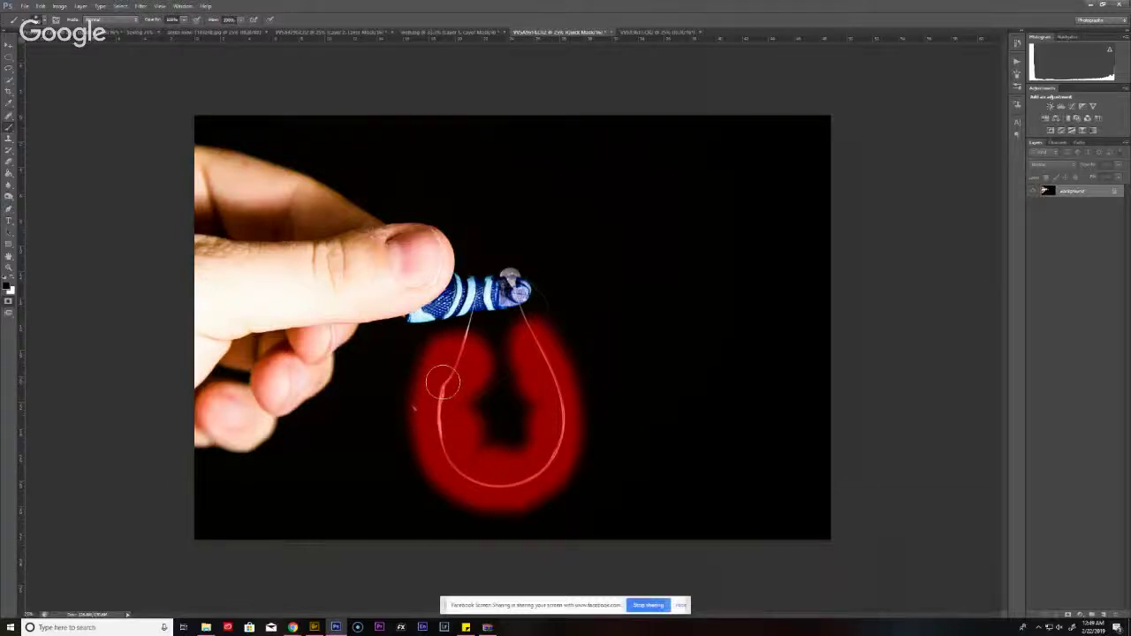
- Convert the painted Quick Mask into a layer mask and invert it so only the looped strand shows
{"action": "key", "text": "q"}
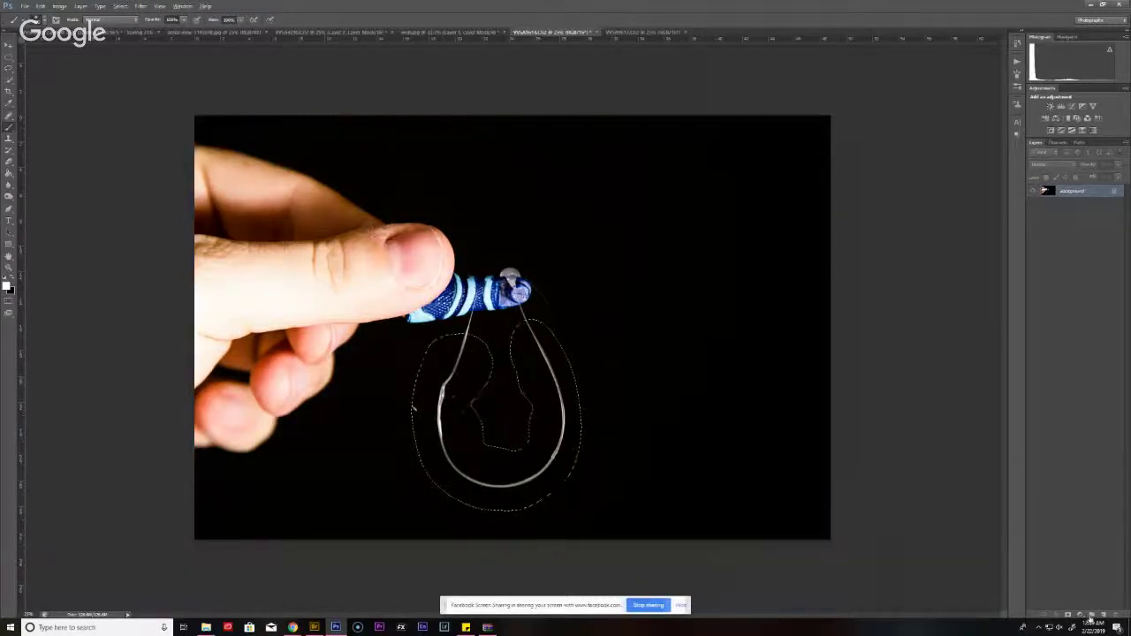
{"action": "left_click", "coordinate": [1080, 616]}
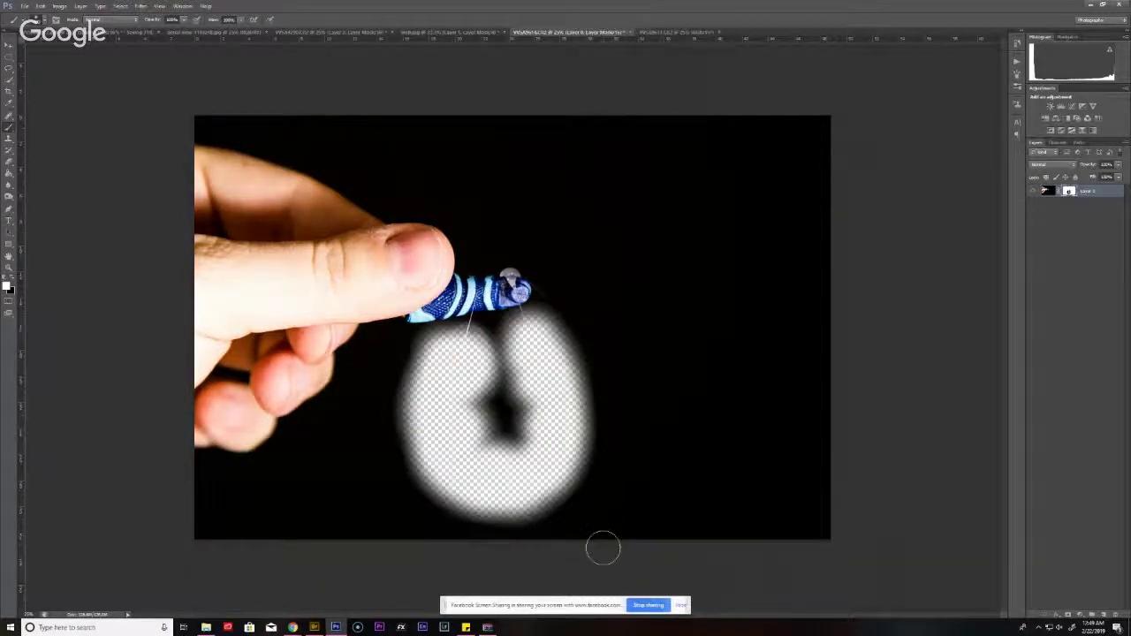
{"action": "key", "text": "ctrl+i"}
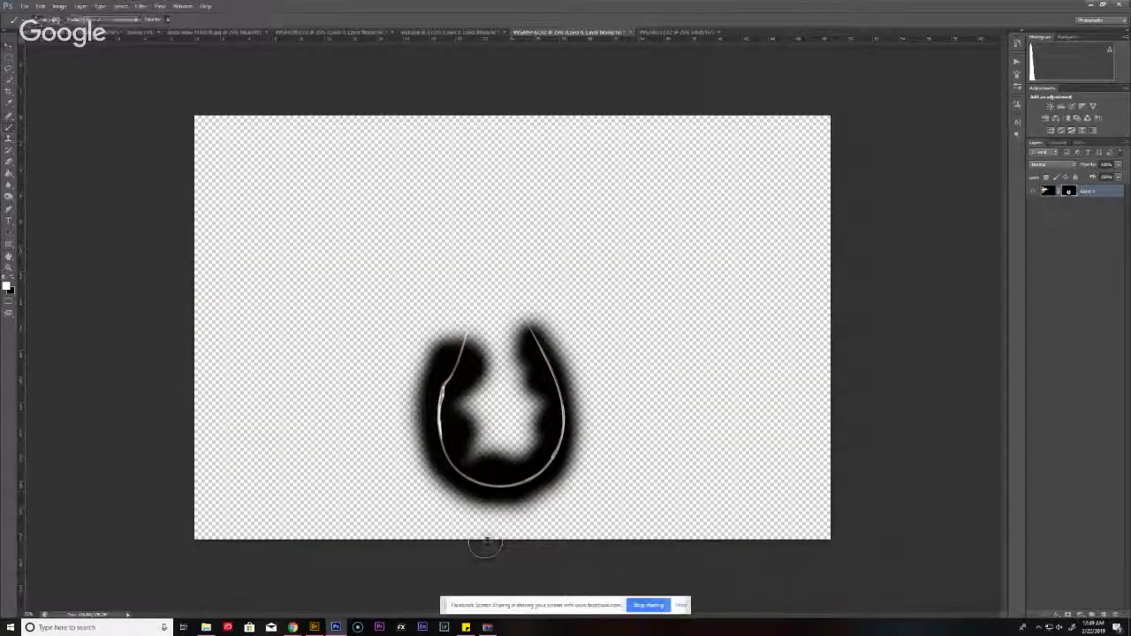
- Bring the masked loop strand into the Spider-Man composite and set its layer's blend mode to Screen
{"action": "key", "text": "v"}
{"action": "left_click_drag", "start_coordinate": [459, 406], "coordinate": [569, 318]}
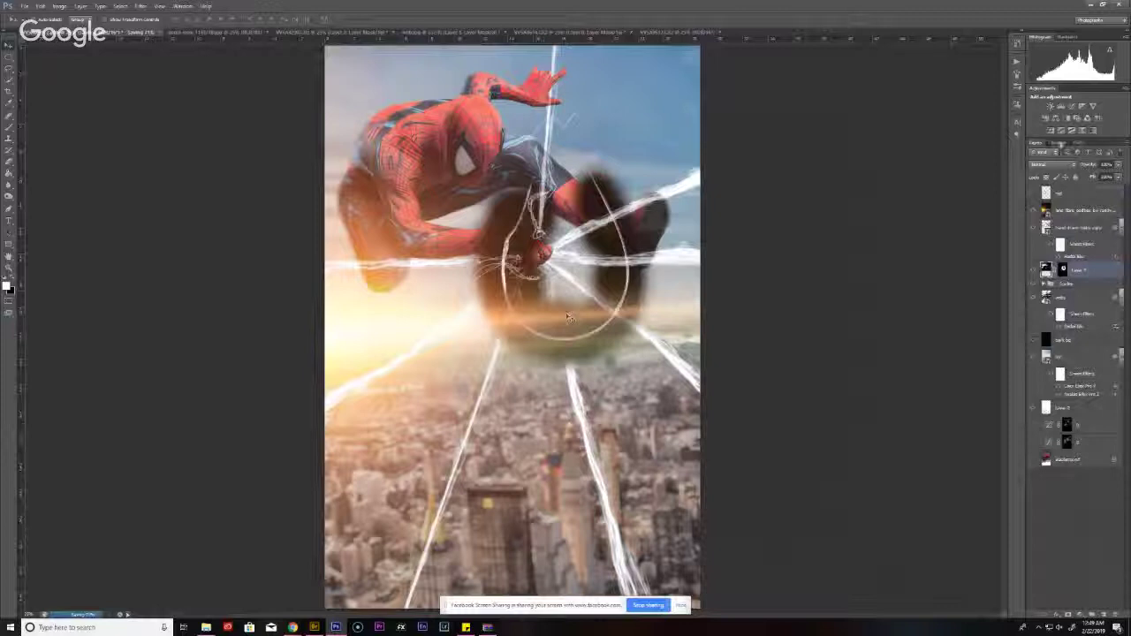
{"action": "left_click", "coordinate": [1051, 165]}
{"action": "left_click", "coordinate": [1043, 241]}
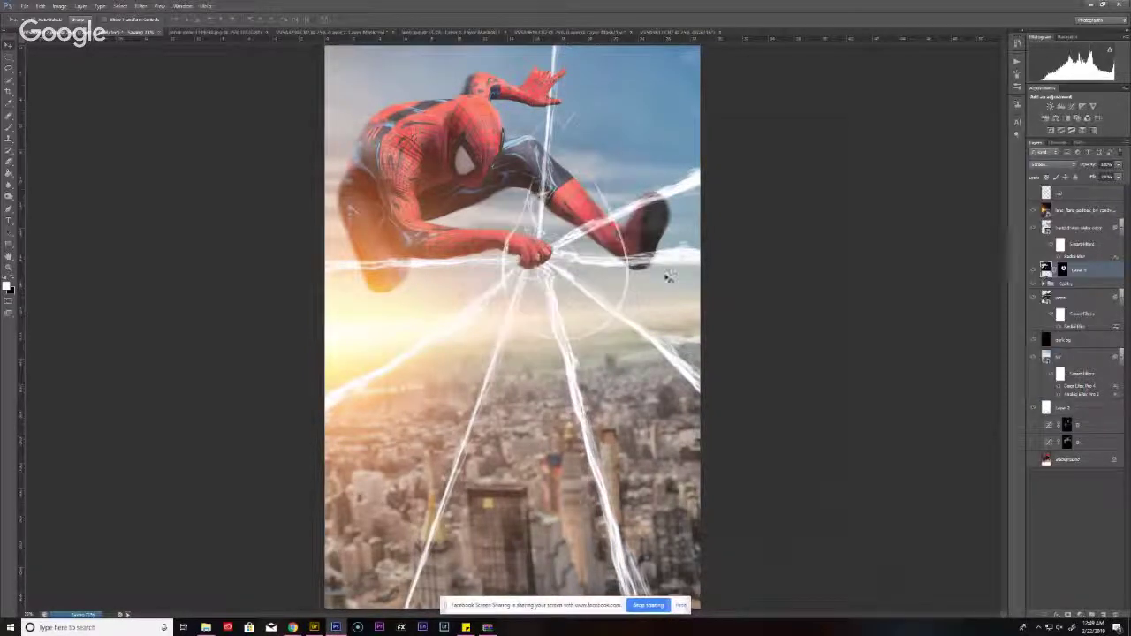
- Scale down, rotate and position the loop strand around Spider-Man's lower fist where the webs converge
{"action": "left_click_drag", "start_coordinate": [613, 288], "coordinate": [571, 348]}
{"action": "key", "text": "ctrl+t"}
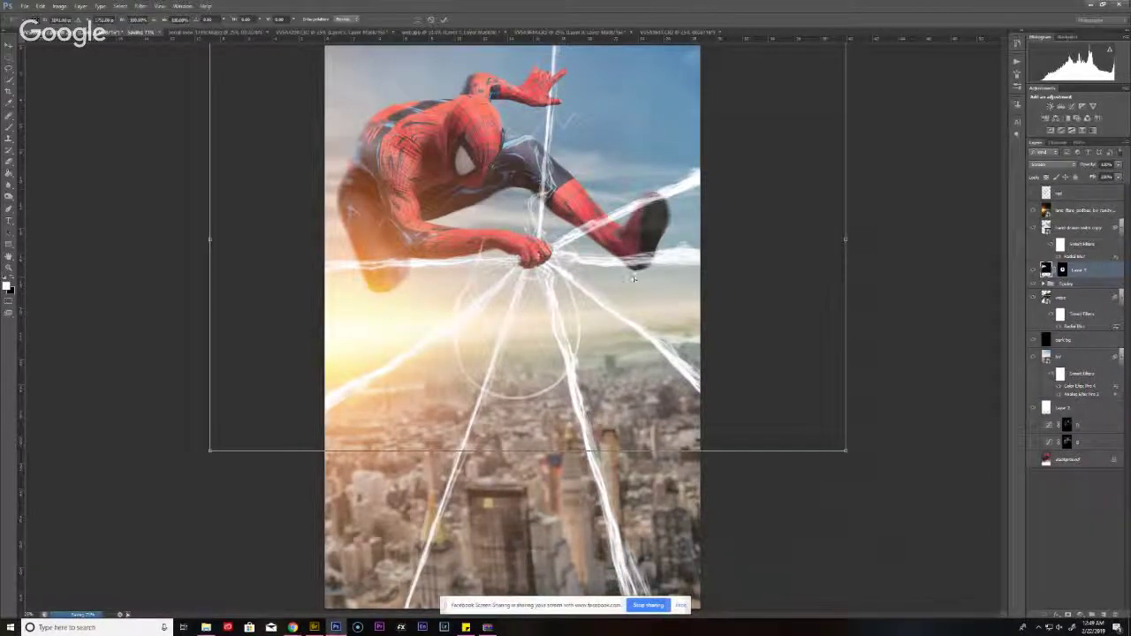
{"action": "left_click_drag", "start_coordinate": [846, 451], "coordinate": [705, 181]}
{"action": "left_click_drag", "start_coordinate": [762, 225], "coordinate": [707, 306]}
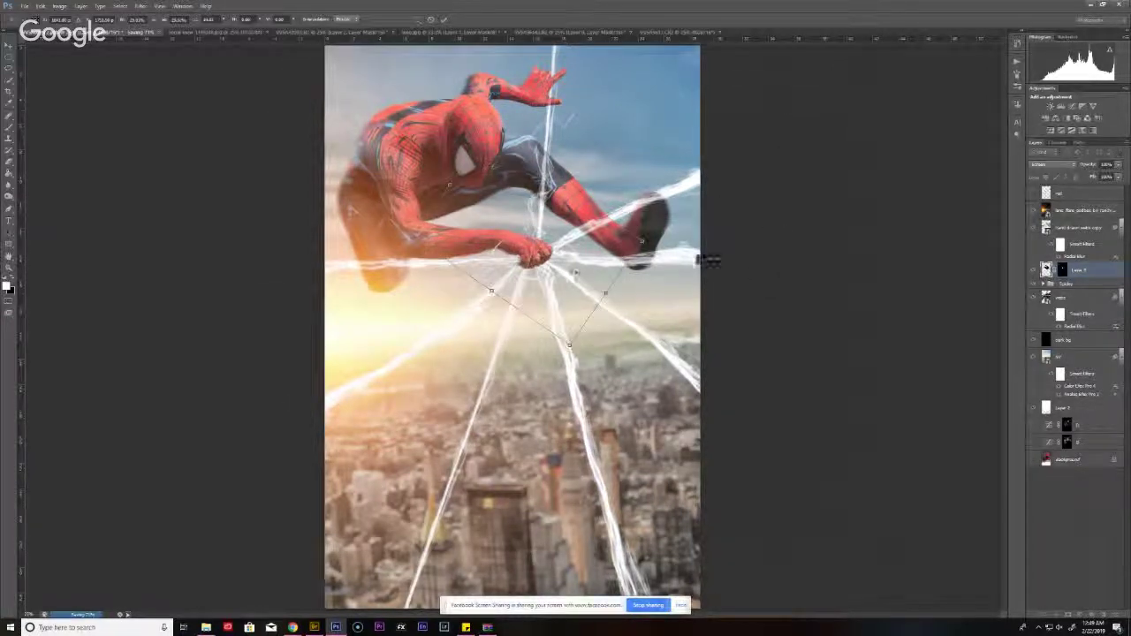
{"action": "left_click_drag", "start_coordinate": [619, 265], "coordinate": [345, 177]}
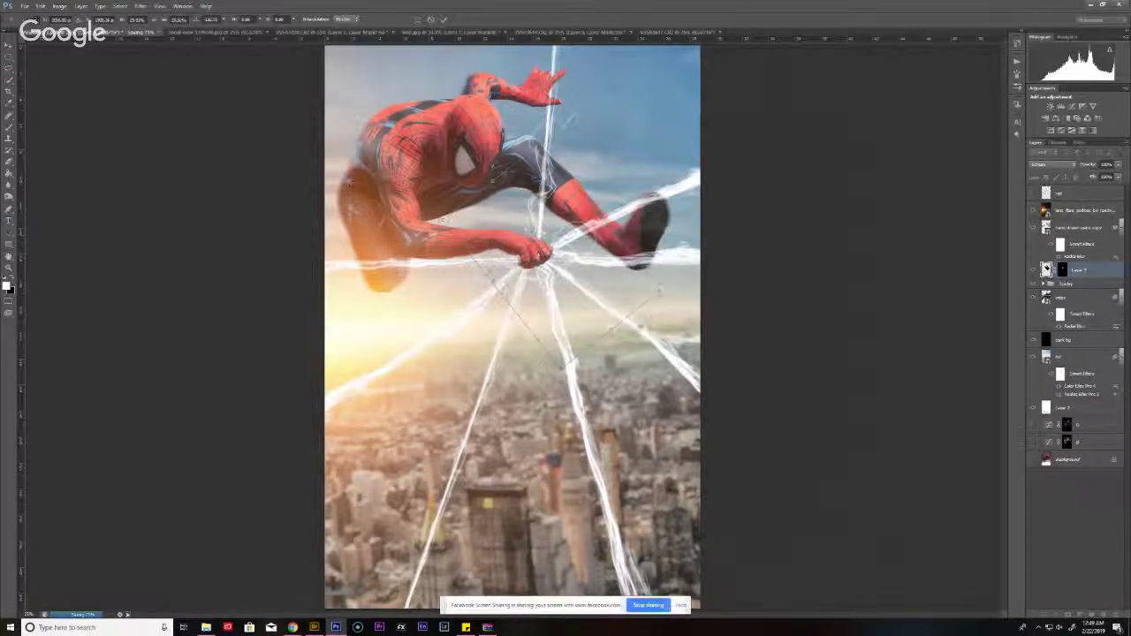
{"action": "mouse_move", "coordinate": [556, 286]}
{"action": "left_mouse_down"}
{"action": "mouse_move", "coordinate": [502, 292]}
{"action": "mouse_move", "coordinate": [539, 292]}
{"action": "left_mouse_up"}
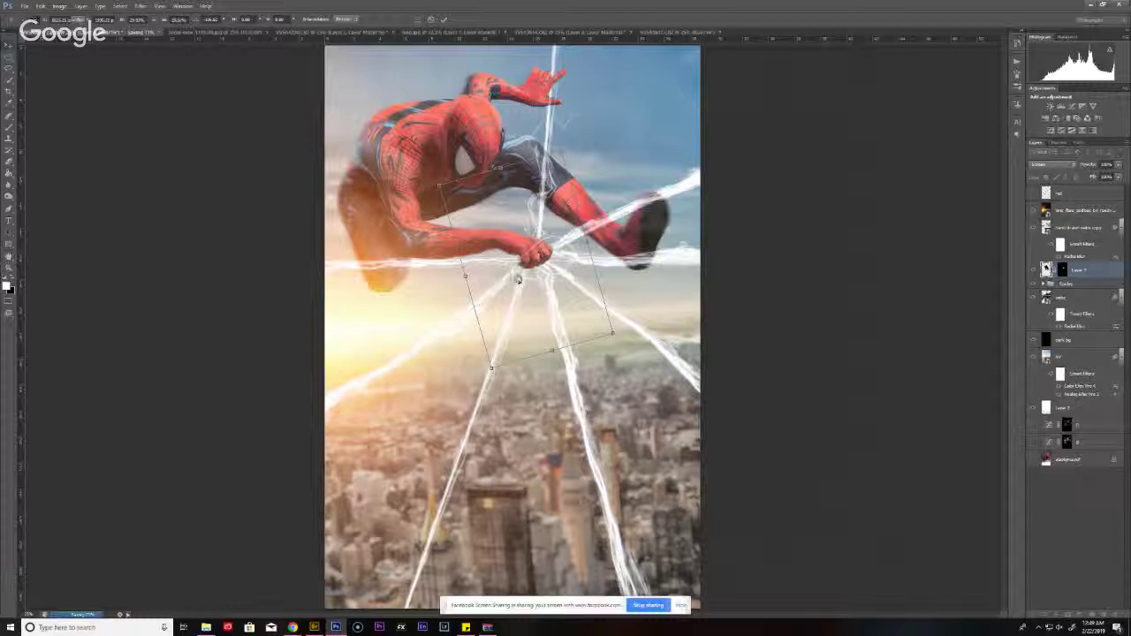
{"action": "key", "text": "Return"}
- Move the loop strand's layer beneath the Spider-Man group and webs layer, and nudge it against the fist
{"action": "left_click_drag", "start_coordinate": [1085, 272], "coordinate": [1080, 333]}
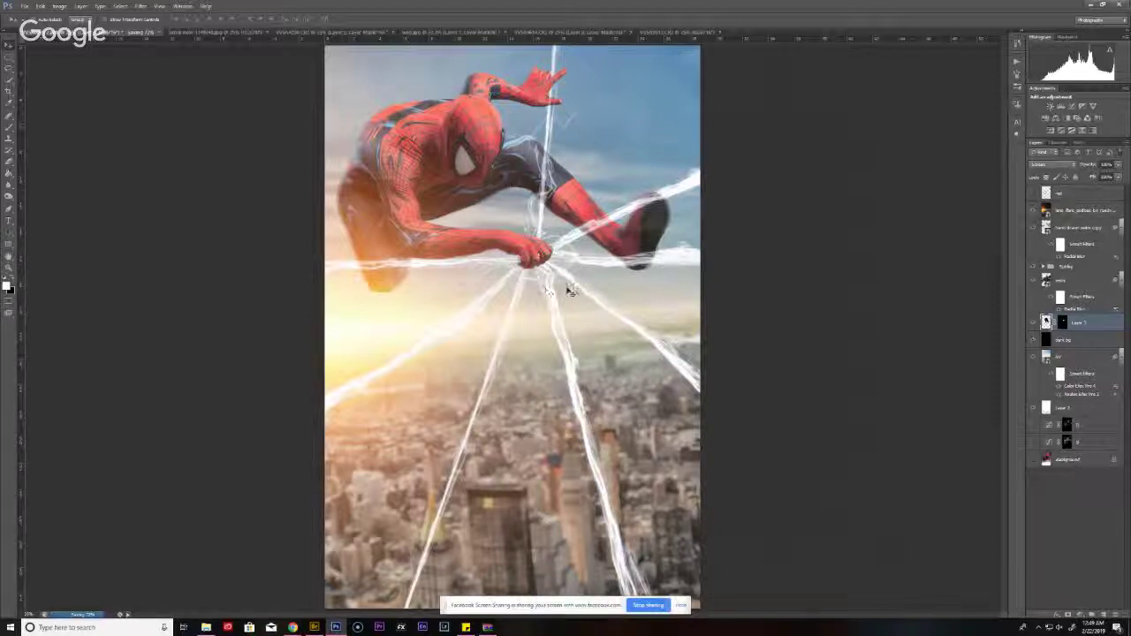
{"action": "left_click_drag", "start_coordinate": [559, 279], "coordinate": [559, 269]}
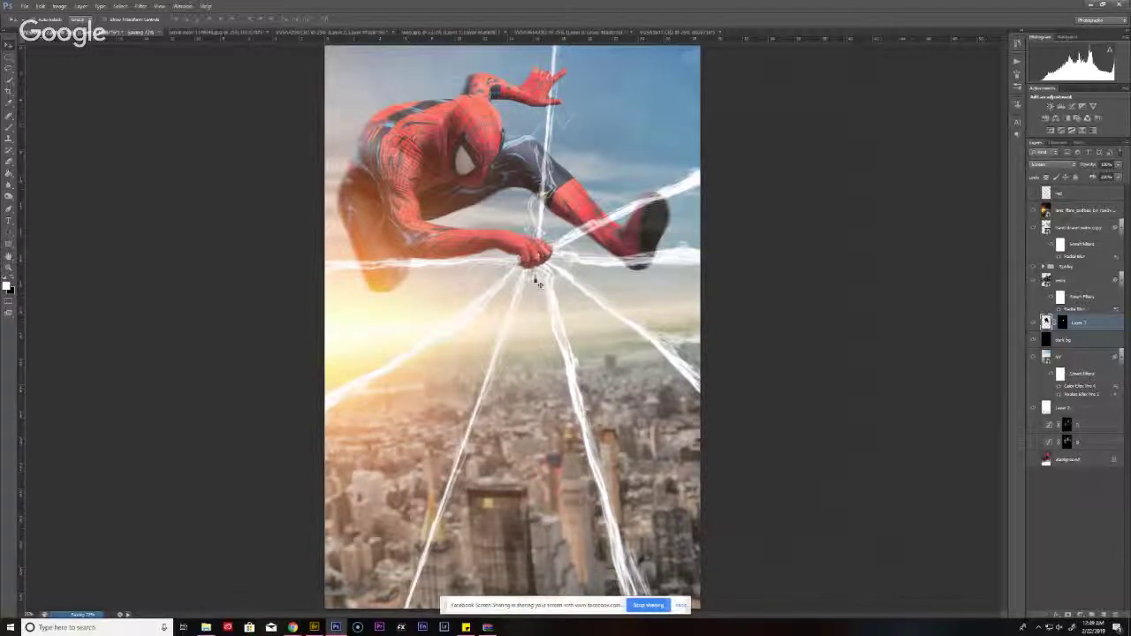
{"action": "scroll", "coordinate": [531, 265], "scroll_direction": "up", "scroll_amount": 3}
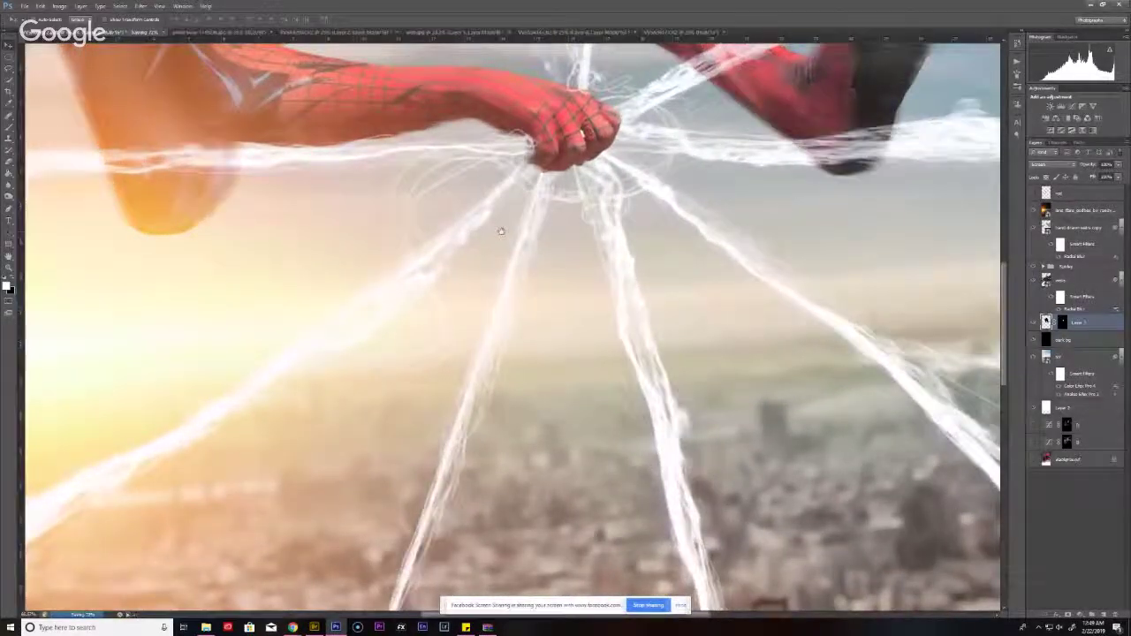
{"action": "scroll", "coordinate": [491, 318], "scroll_direction": "down", "scroll_amount": 1}
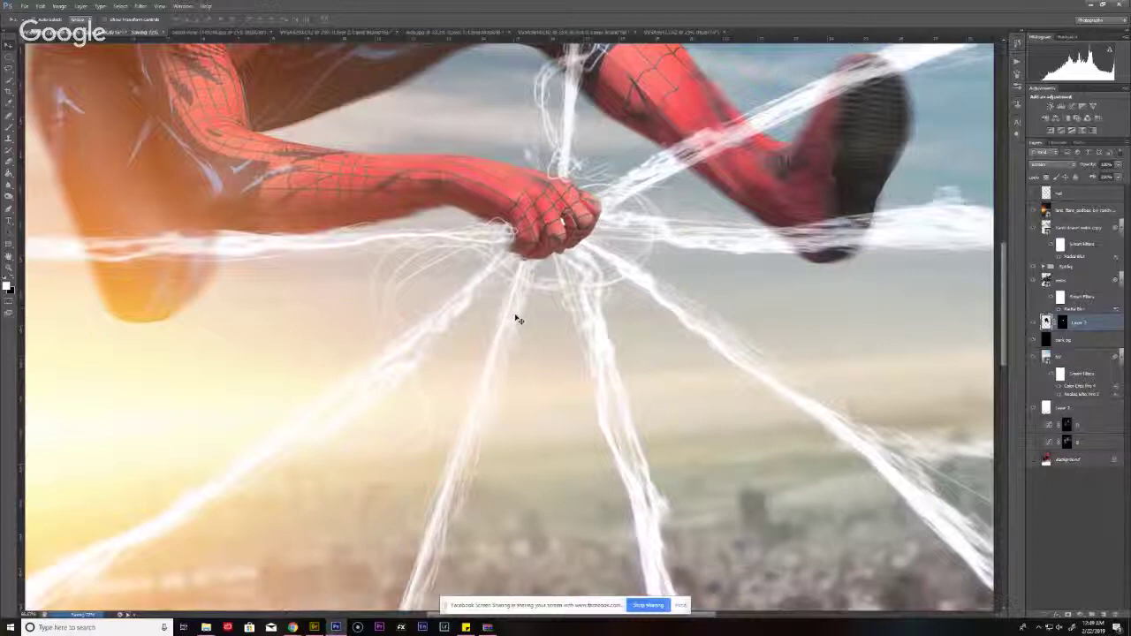
- Slightly distort the loop strand by pulling its lower-left corner outward with Free Transform
{"action": "key", "text": "ctrl+t"}
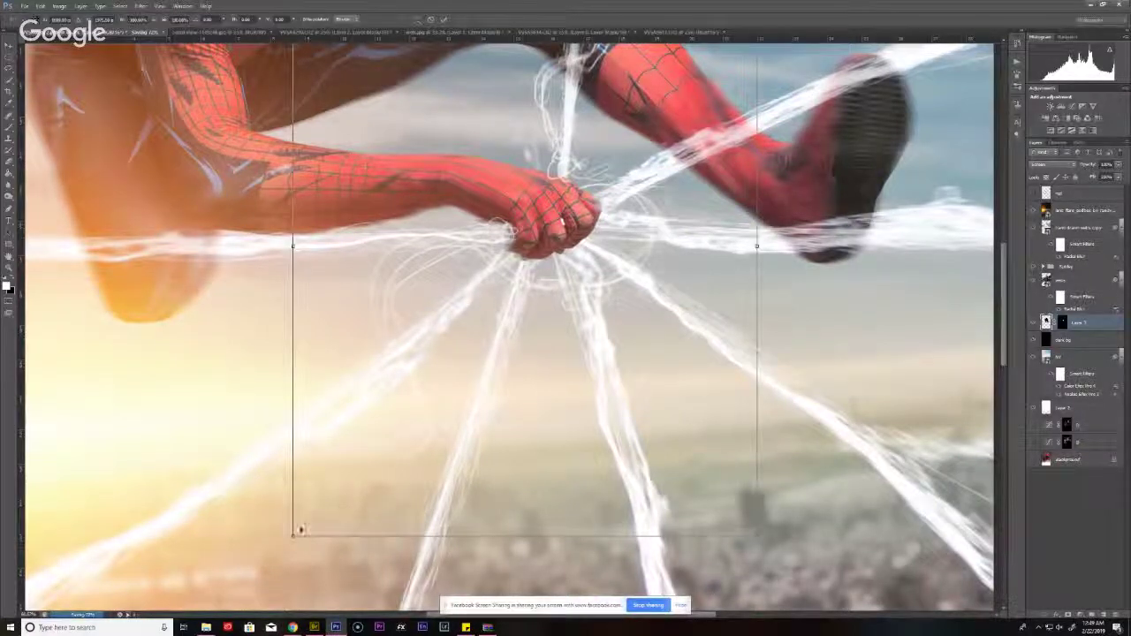
{"action": "left_click_drag", "start_coordinate": [299, 532], "coordinate": [290, 554]}
{"action": "key", "text": "Return"}
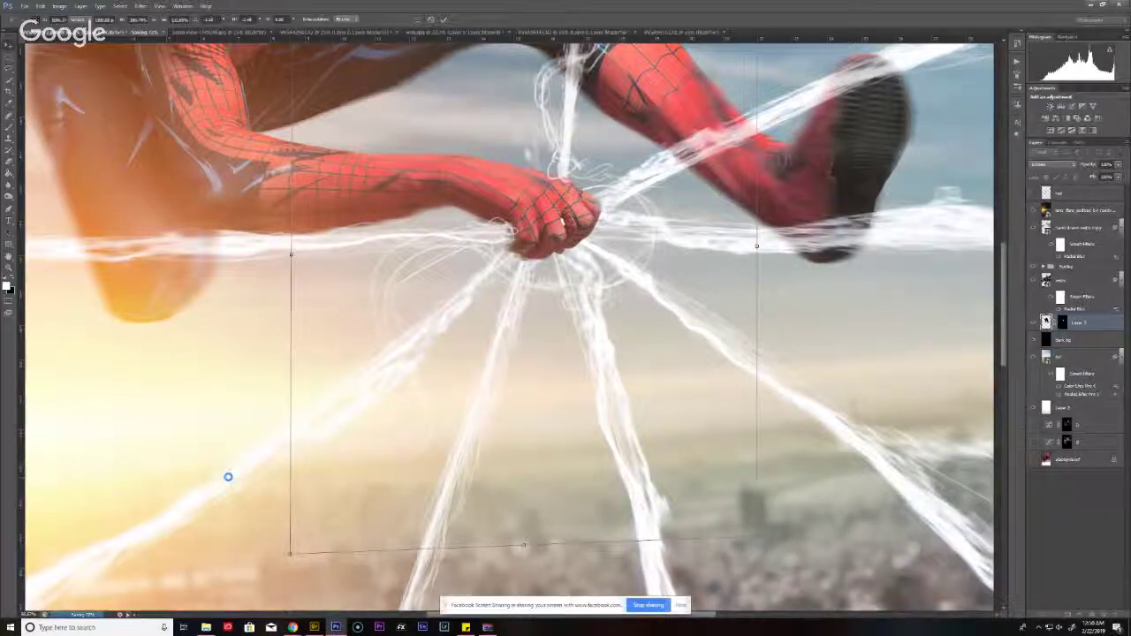
{"action": "key", "text": "Return"}
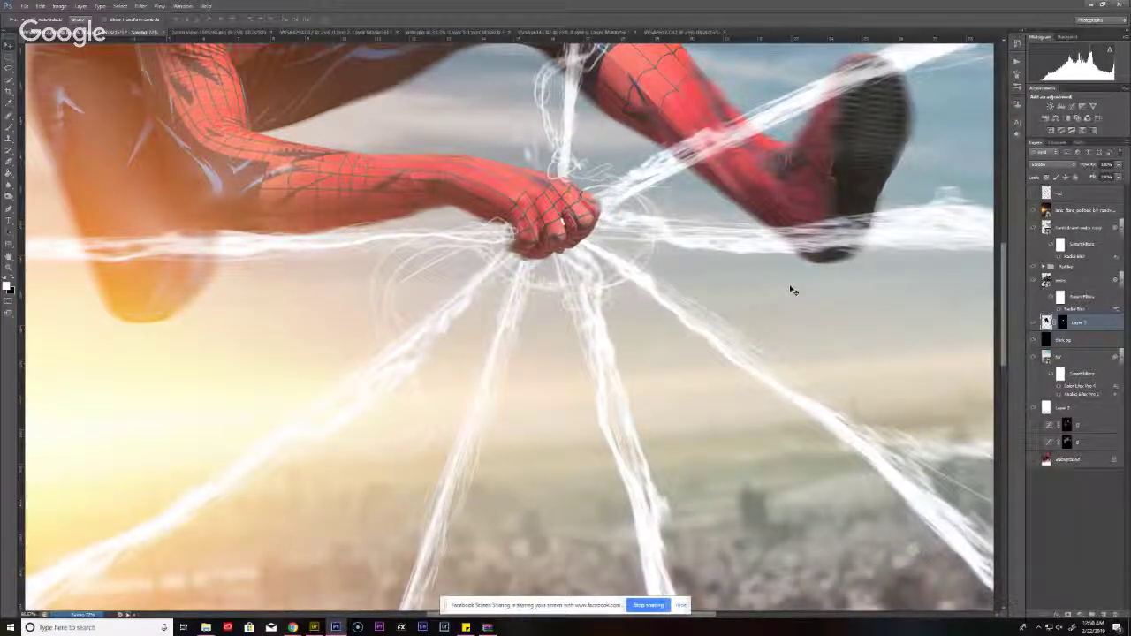
- Paint a Quick Mask over the curled glue strand in VVSA9617.CR2 and turn it into a layer mask isolating the strand
{"action": "key", "text": "ctrl+minus"}
{"action": "key", "text": "ctrl+minus"}
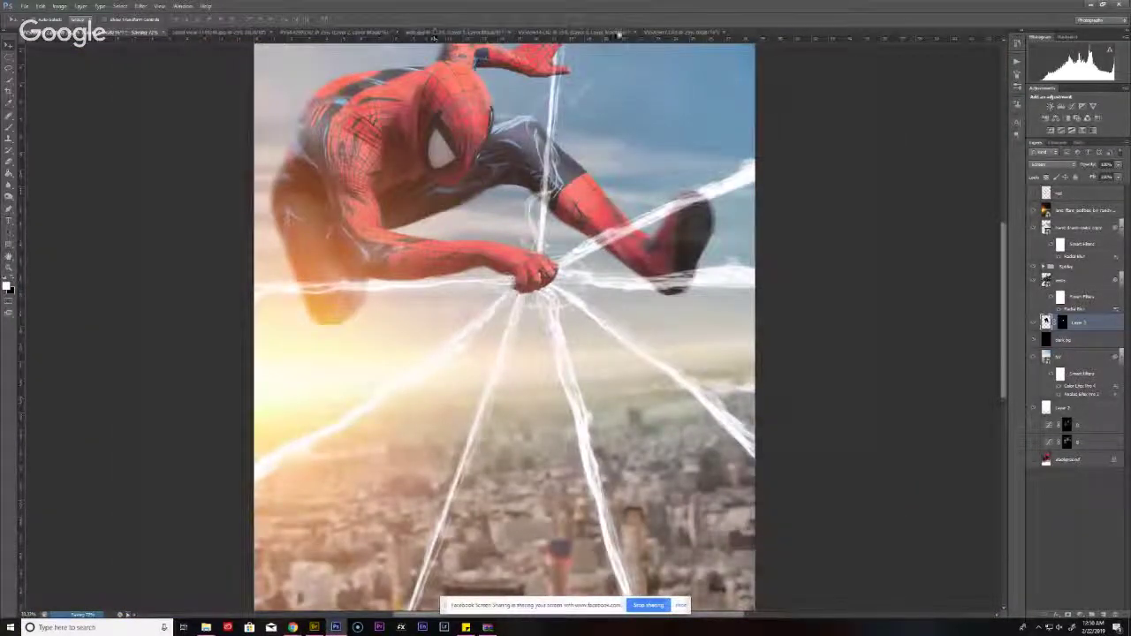
{"action": "left_click", "coordinate": [680, 32]}
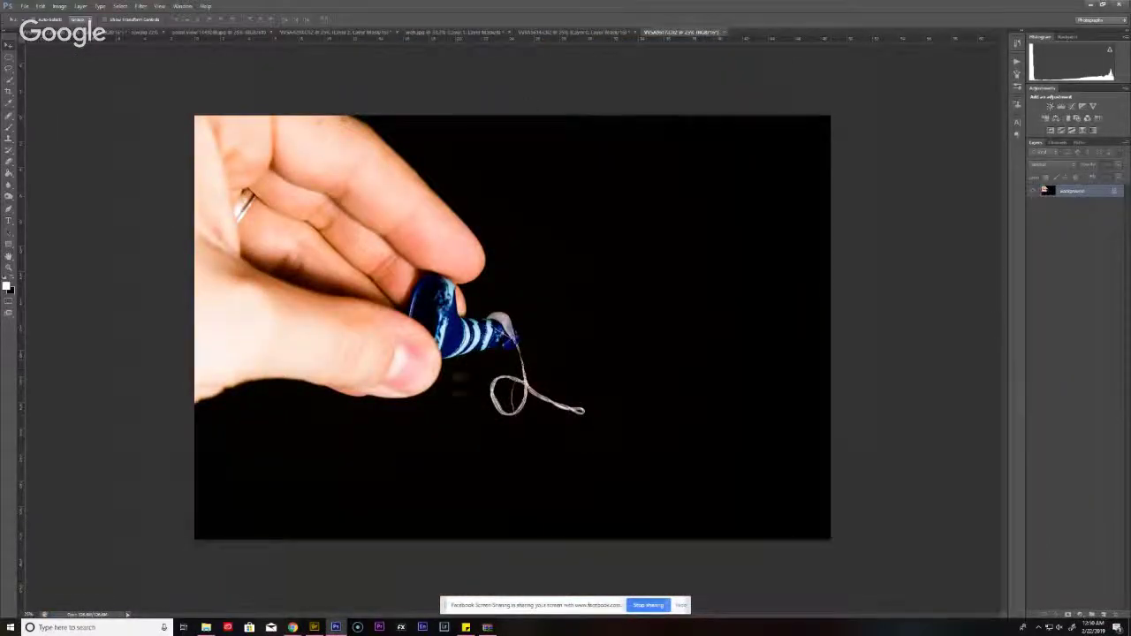
{"action": "key", "text": "b"}
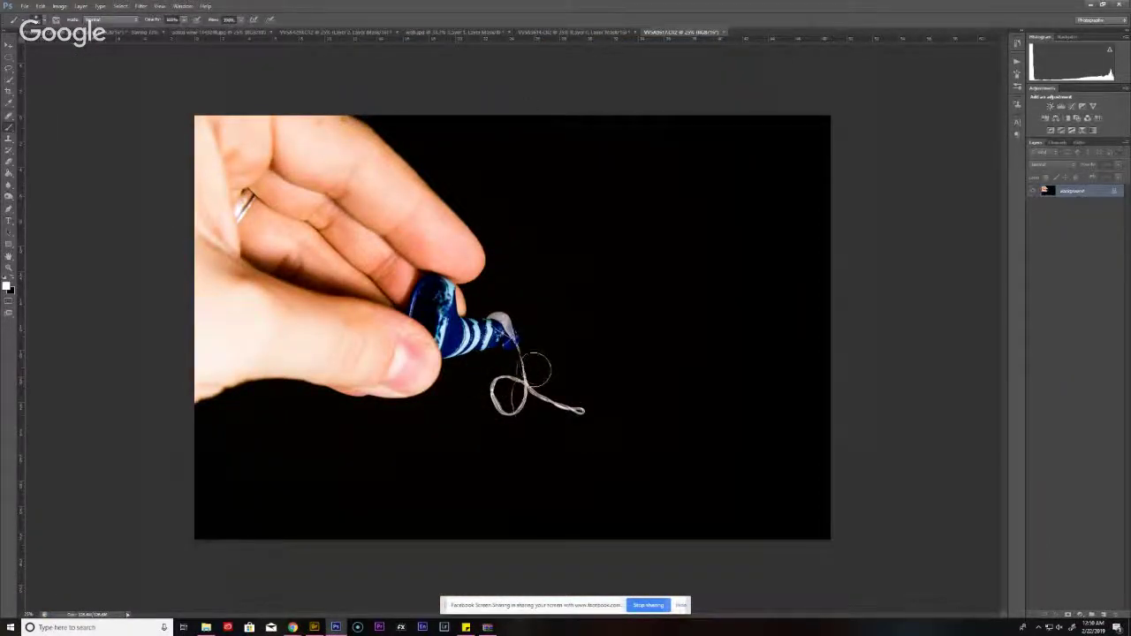
{"action": "left_click", "coordinate": [525, 368]}
{"action": "left_click", "coordinate": [522, 372]}
{"action": "key", "text": "ctrl+z"}
{"action": "key", "text": "q"}
{"action": "mouse_move", "coordinate": [522, 378]}
{"action": "left_mouse_down"}
{"action": "mouse_move", "coordinate": [586, 400]}
{"action": "mouse_move", "coordinate": [508, 408]}
{"action": "left_mouse_up"}
{"action": "key", "text": "q"}
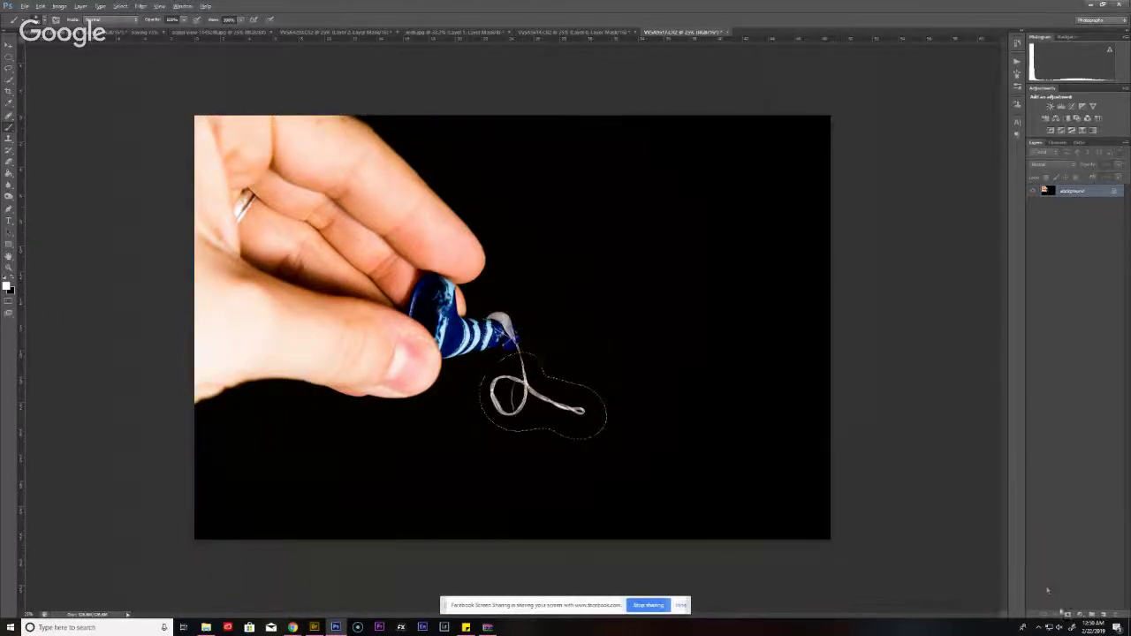
{"action": "left_click", "coordinate": [1068, 616]}
- Bring the masked curled strand into the Spider-Man composite below the fist and set its blend mode to Screen
{"action": "key", "text": "v"}
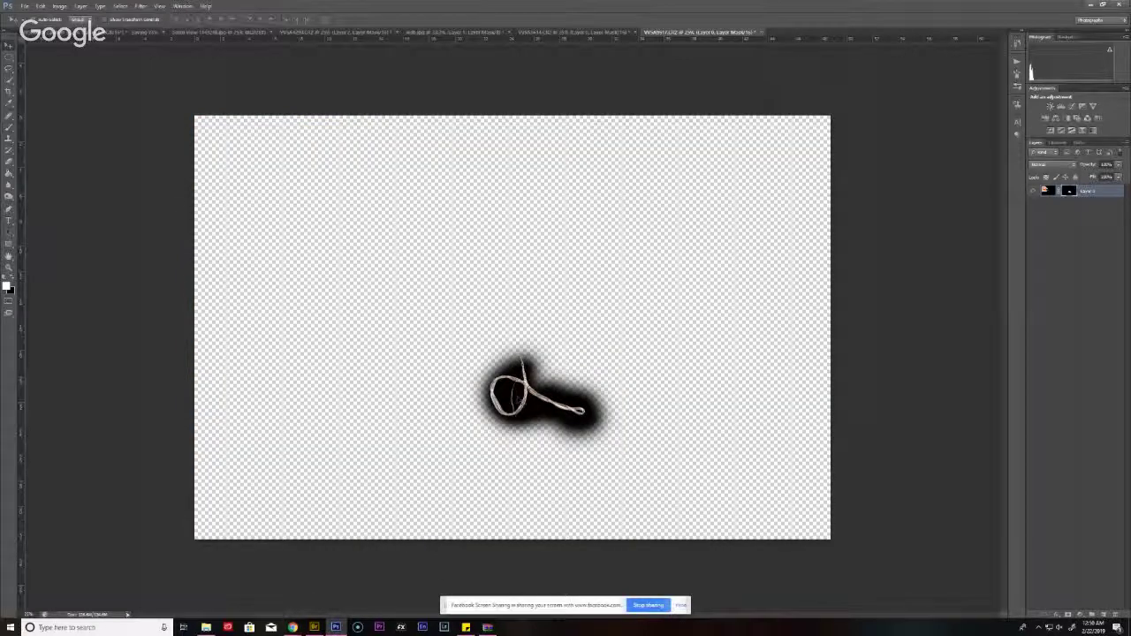
{"action": "left_click_drag", "start_coordinate": [464, 354], "coordinate": [557, 319]}
{"action": "left_click", "coordinate": [1053, 165]}
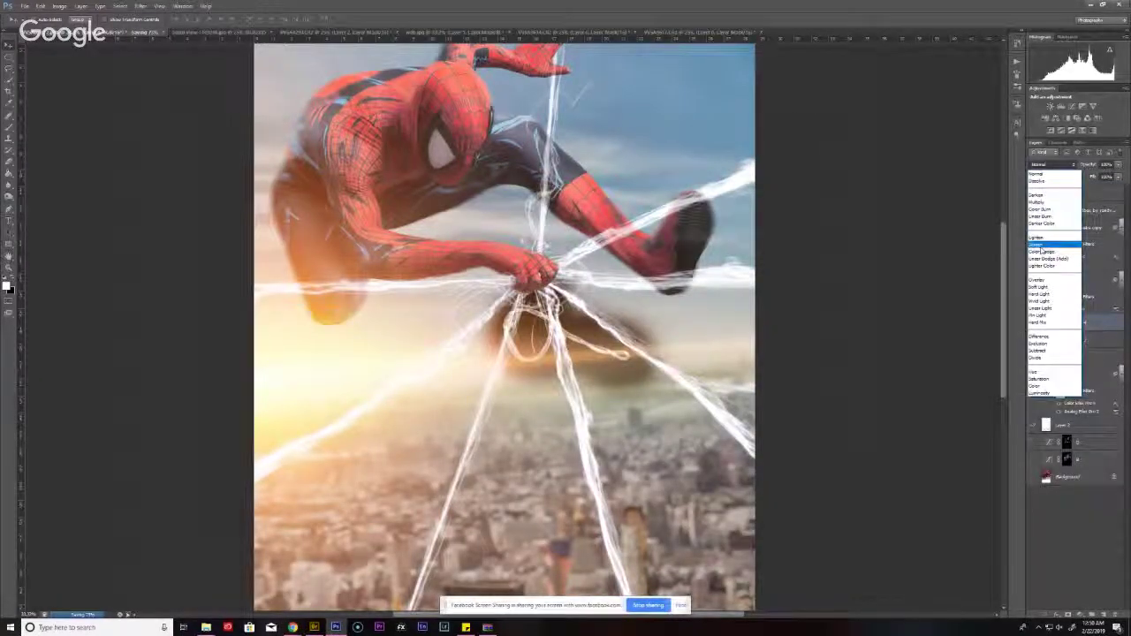
{"action": "left_click", "coordinate": [1042, 245]}
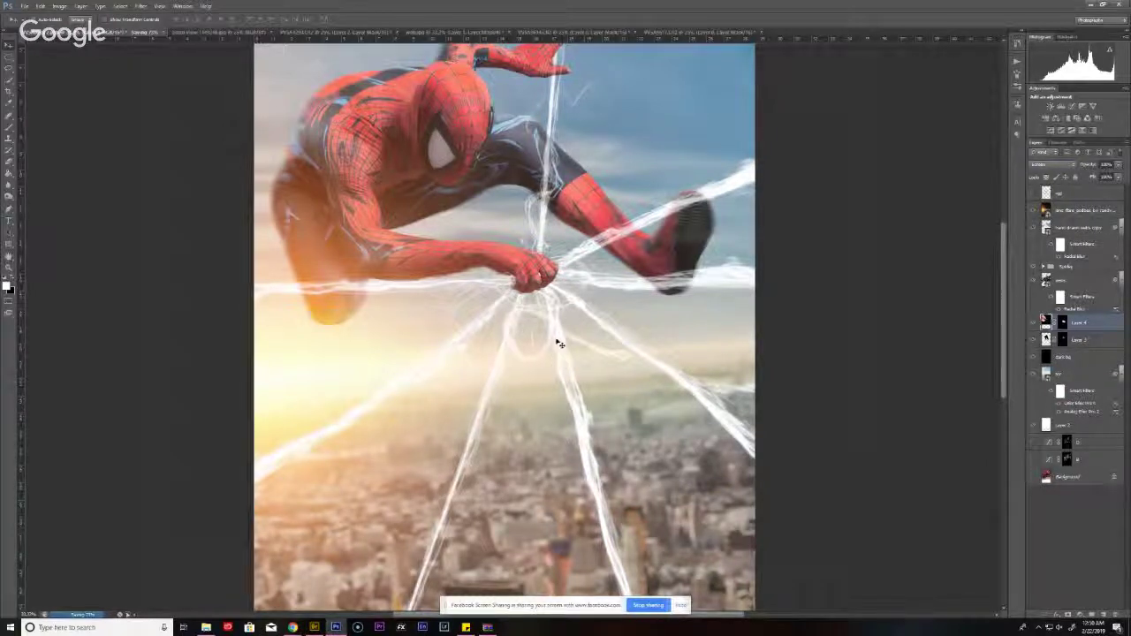
- Move the curled strand up against Spider-Man's fist and rotate it about 15 degrees clockwise with Free Transform
{"action": "left_click_drag", "start_coordinate": [555, 350], "coordinate": [543, 301]}
{"action": "left_click_drag", "start_coordinate": [607, 319], "coordinate": [609, 321]}
{"action": "key", "text": "ctrl+t"}
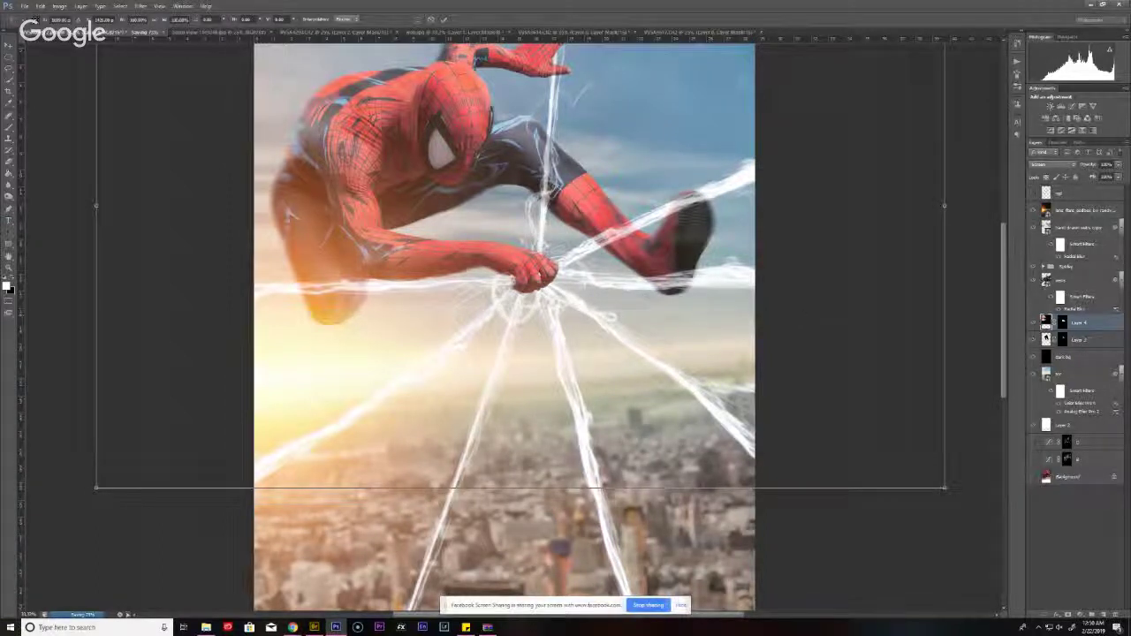
{"action": "left_click_drag", "start_coordinate": [959, 349], "coordinate": [898, 319]}
{"action": "left_click_drag", "start_coordinate": [624, 319], "coordinate": [630, 311]}
{"action": "left_click_drag", "start_coordinate": [969, 315], "coordinate": [957, 347]}
{"action": "left_click_drag", "start_coordinate": [862, 327], "coordinate": [743, 342]}
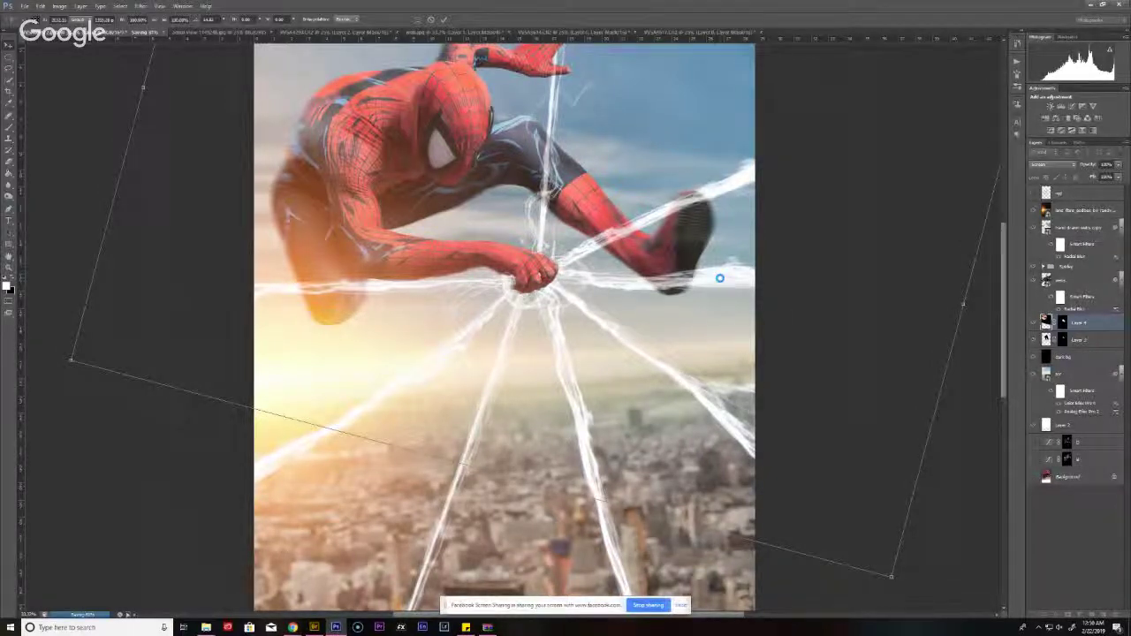
{"action": "key", "text": "Return"}
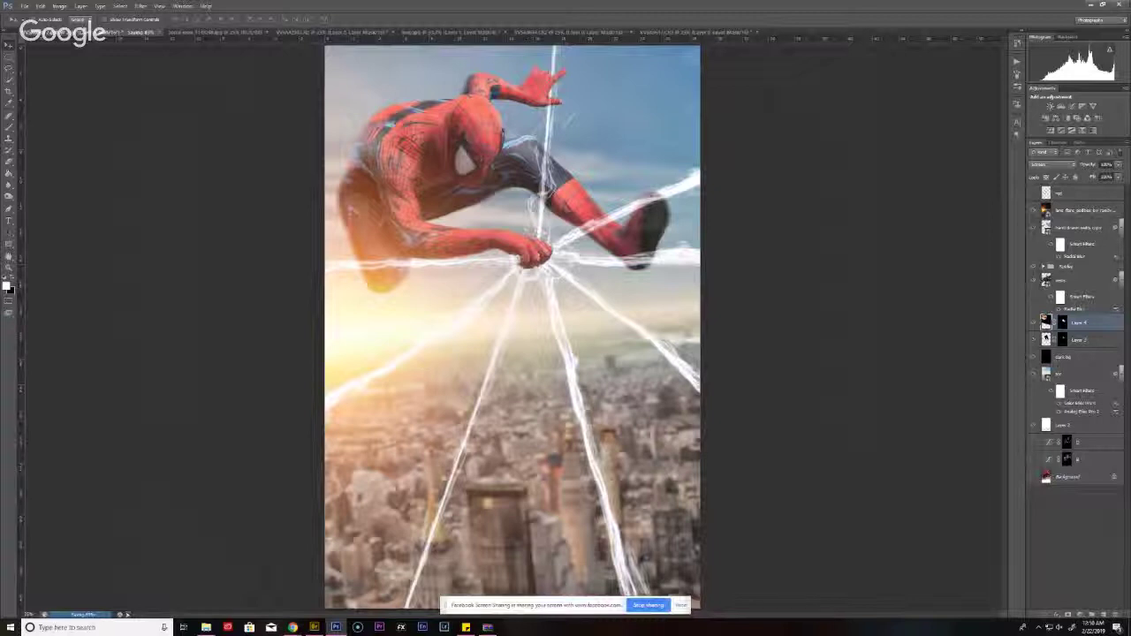
- Convert the masked curled strand layer to a smart object
{"action": "right_click", "coordinate": [1070, 331]}
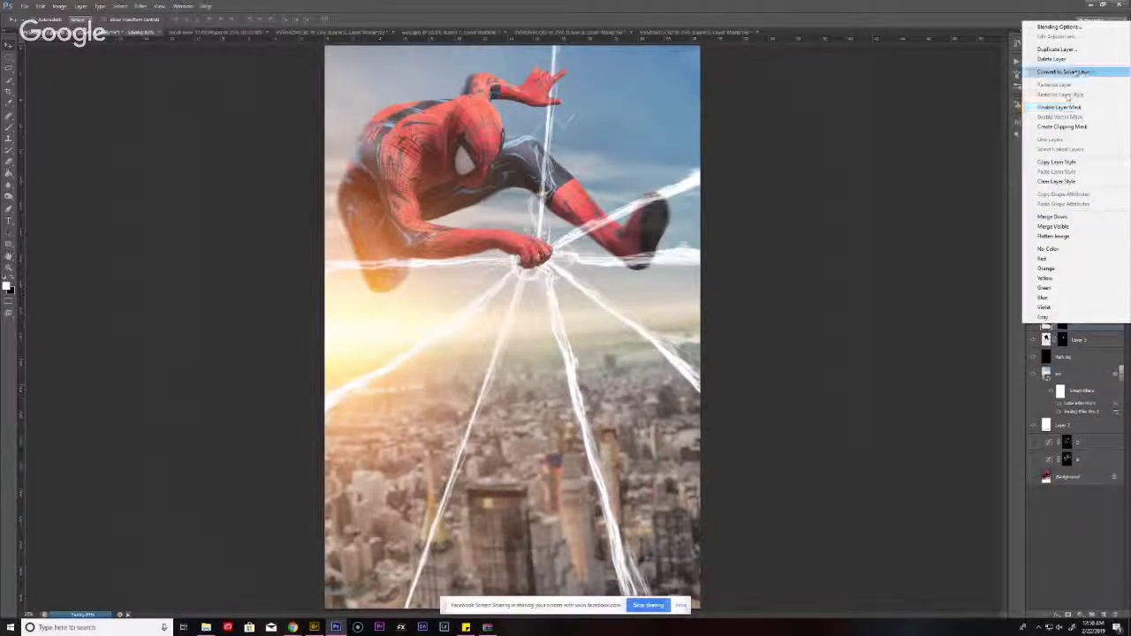
{"action": "left_click", "coordinate": [1065, 71]}
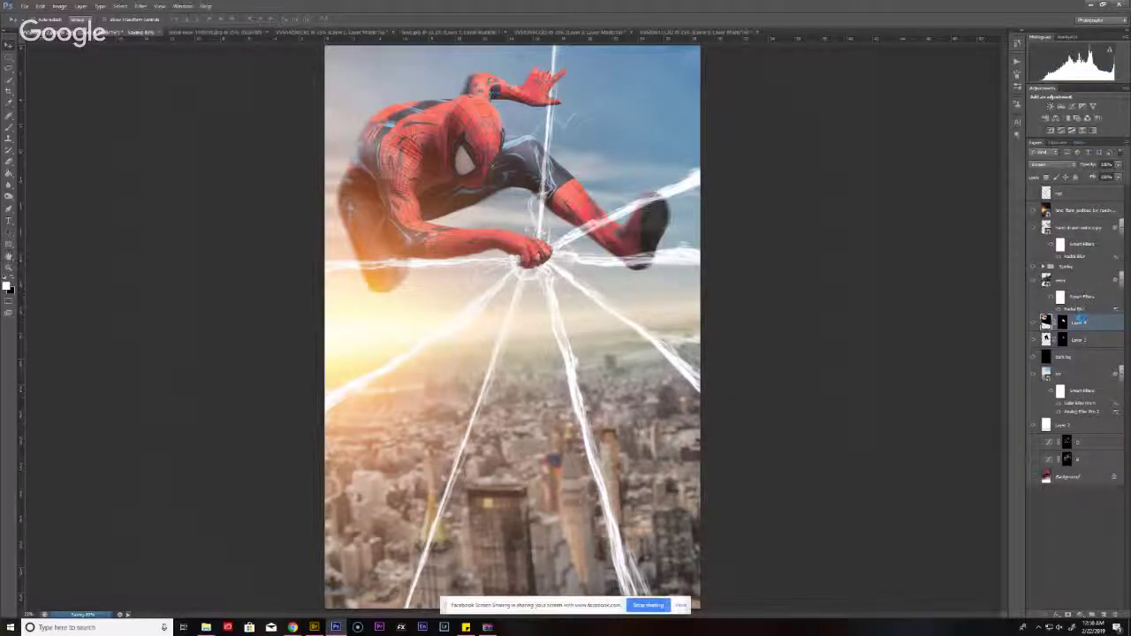
{"action": "double_click", "coordinate": [1077, 323]}
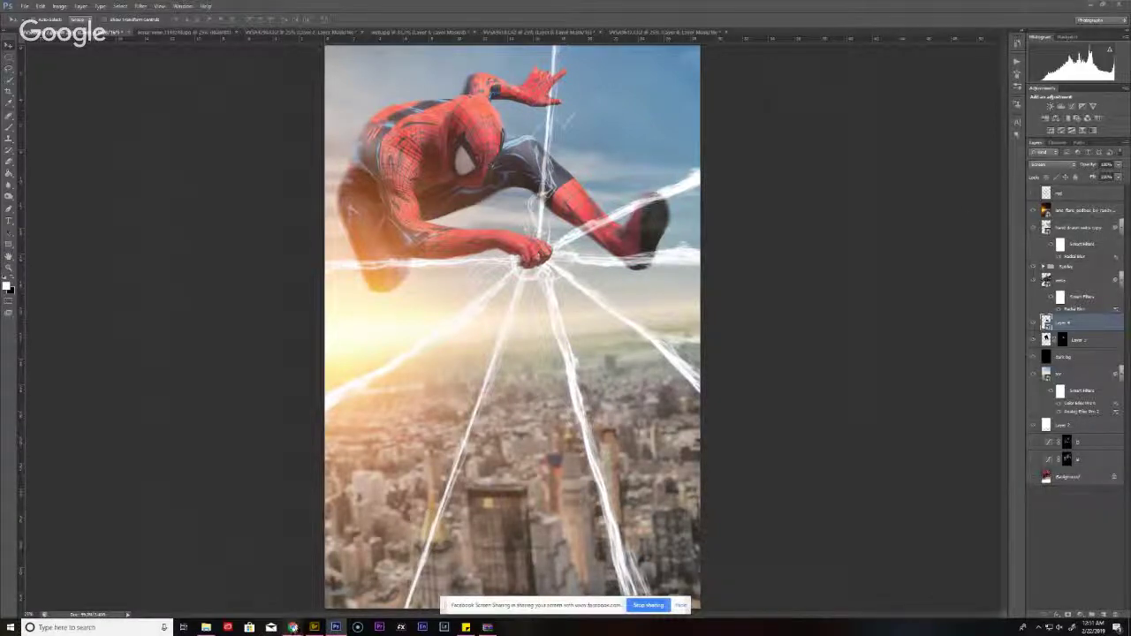
- Check the live stream pages and the Spider-Man comic reference in the browser, and return to Photoshop
{"action": "mouse_move", "coordinate": [294, 628]}
{"action": "left_click", "coordinate": [161, 562]}
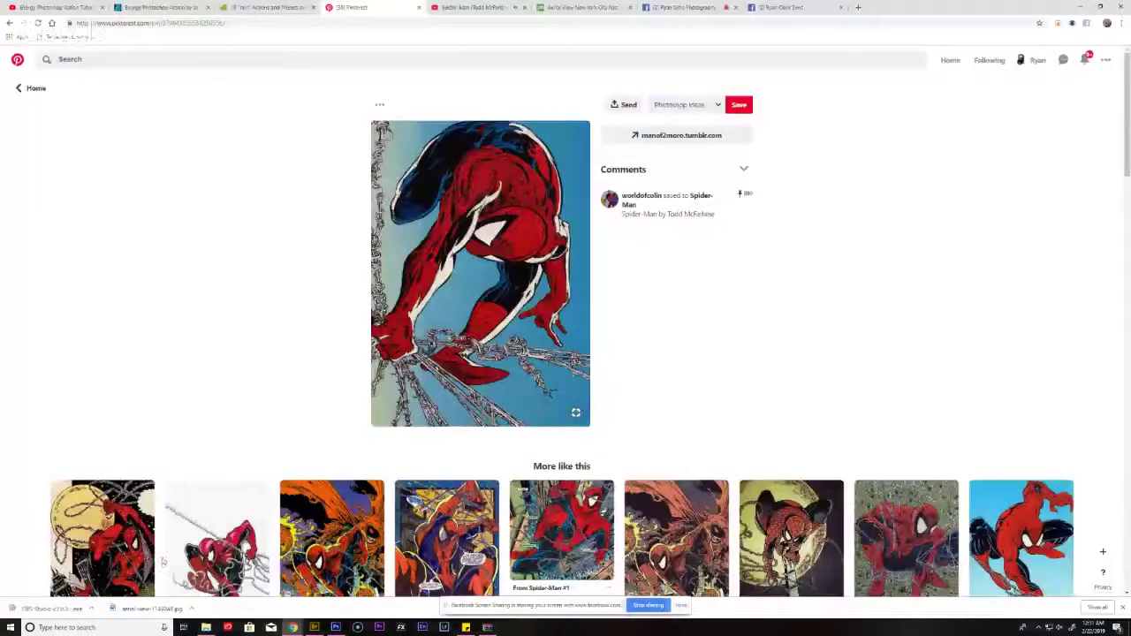
{"action": "left_click", "coordinate": [681, 7]}
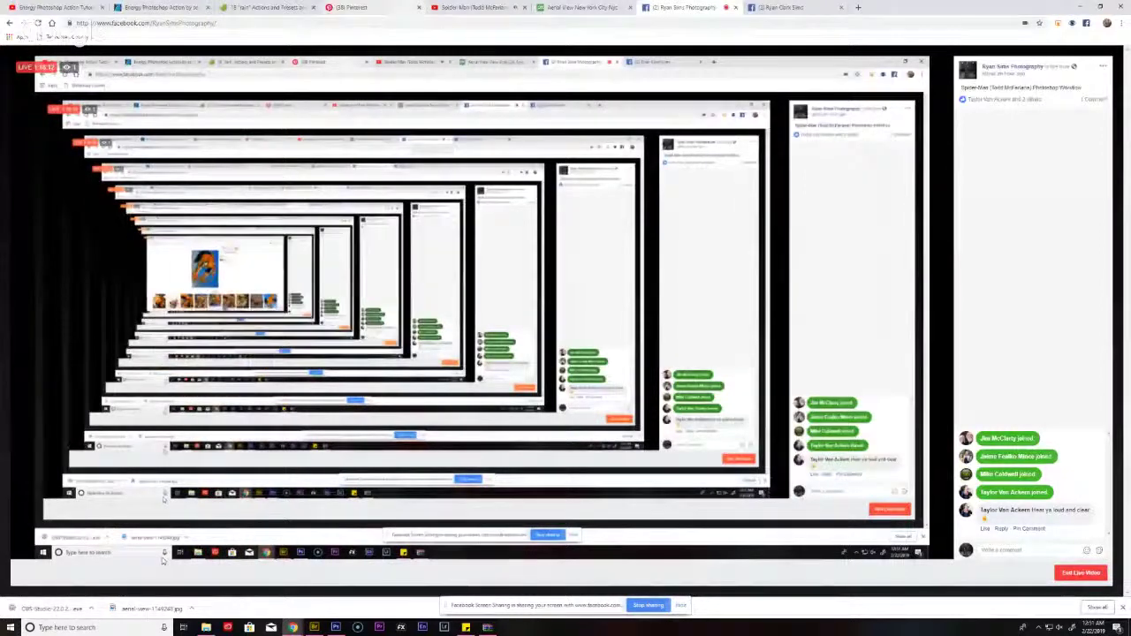
{"action": "left_click", "coordinate": [477, 7]}
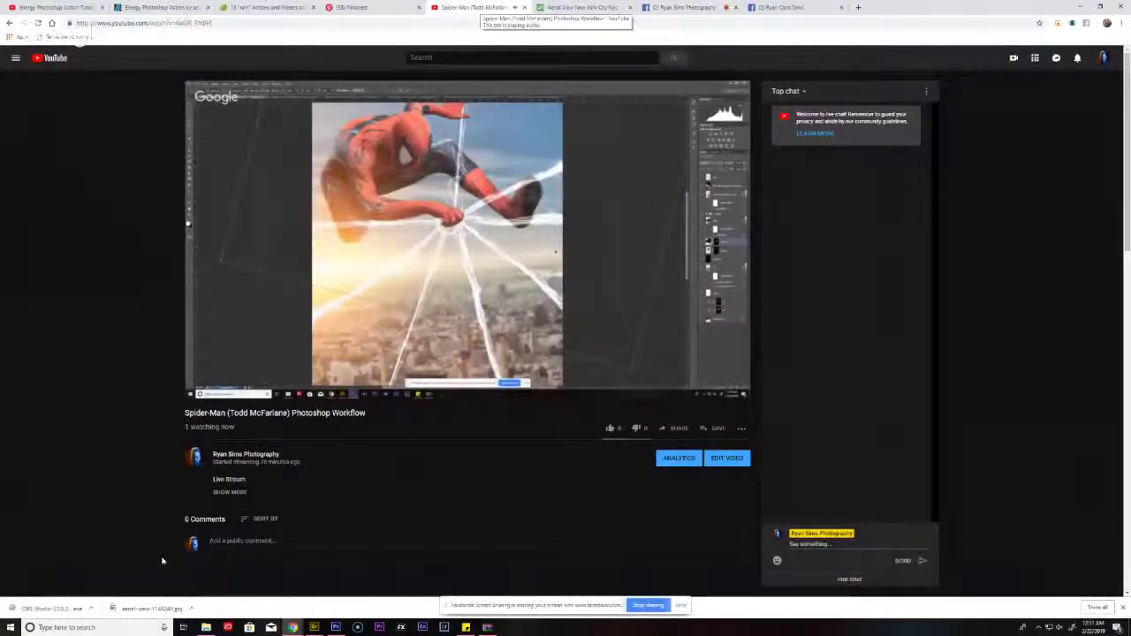
{"action": "left_click", "coordinate": [371, 7]}
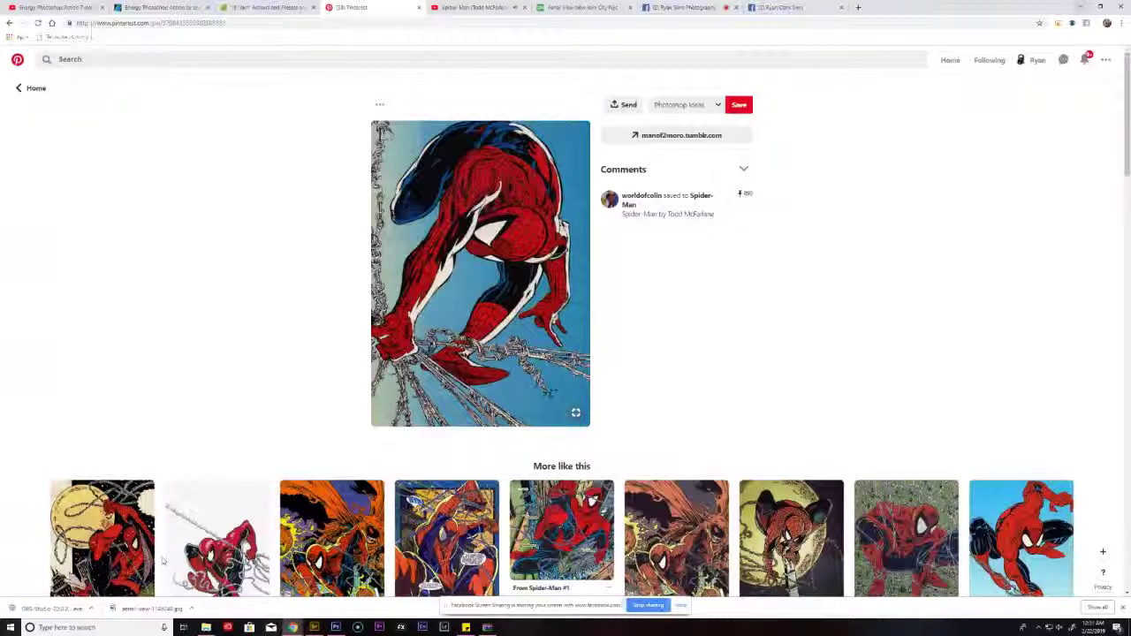
{"action": "left_click", "coordinate": [336, 626]}
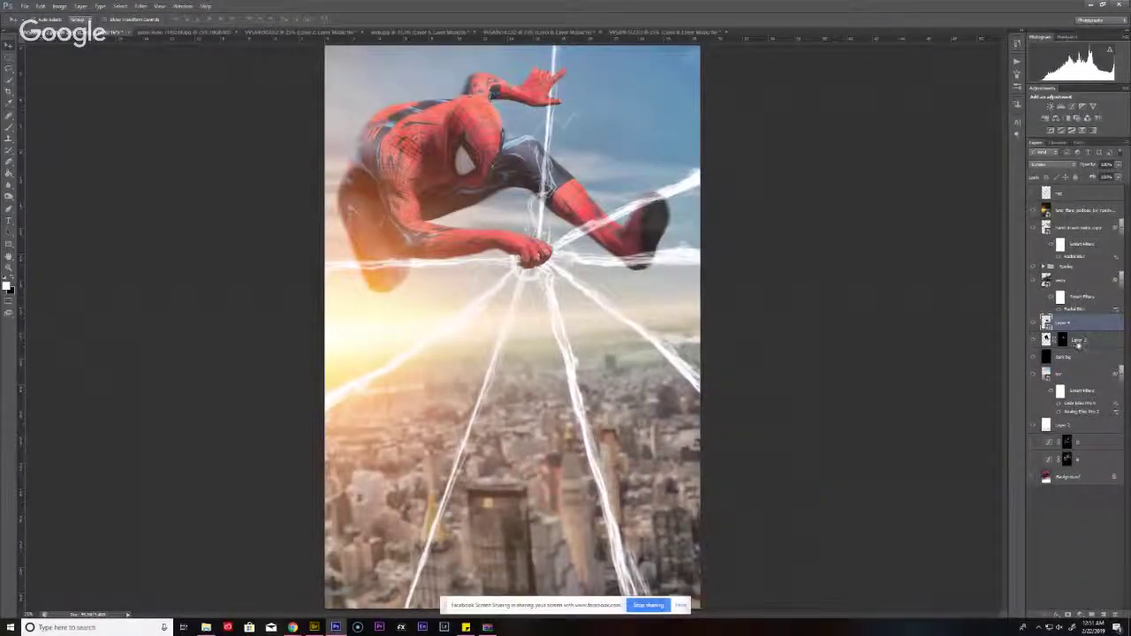
- Convert the loop strand layer to a smart object and rename both the loop and curled strand layers "webs"
{"action": "right_click", "coordinate": [1077, 342]}
{"action": "left_click", "coordinate": [1065, 86]}
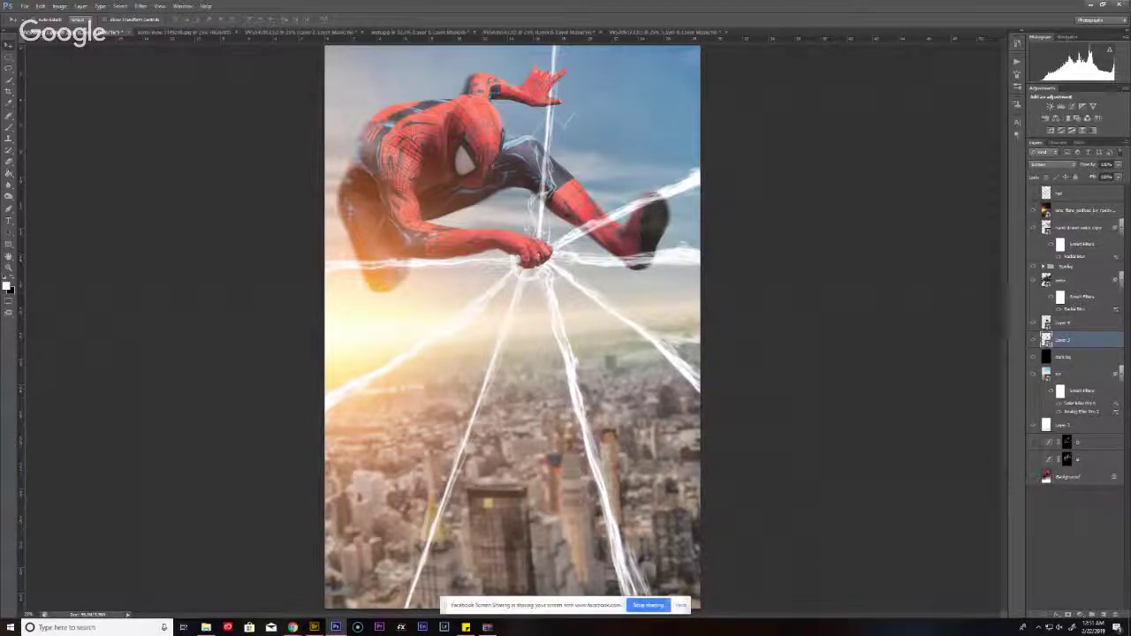
{"action": "double_click", "coordinate": [1062, 340]}
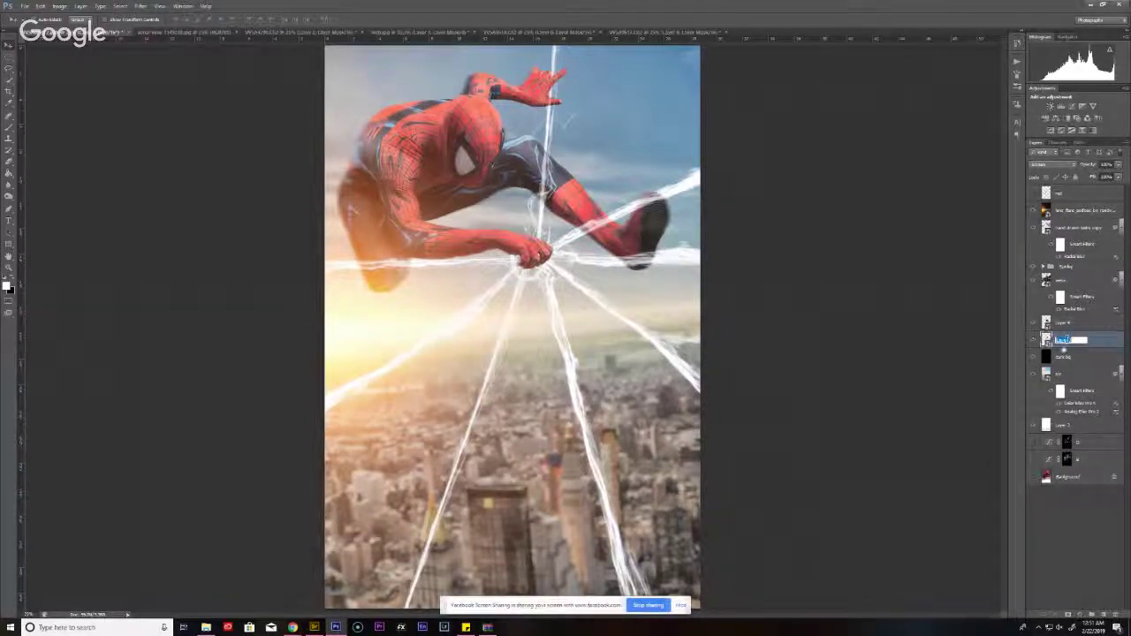
{"action": "type", "text": "webs"}
{"action": "left_click", "coordinate": [1066, 325]}
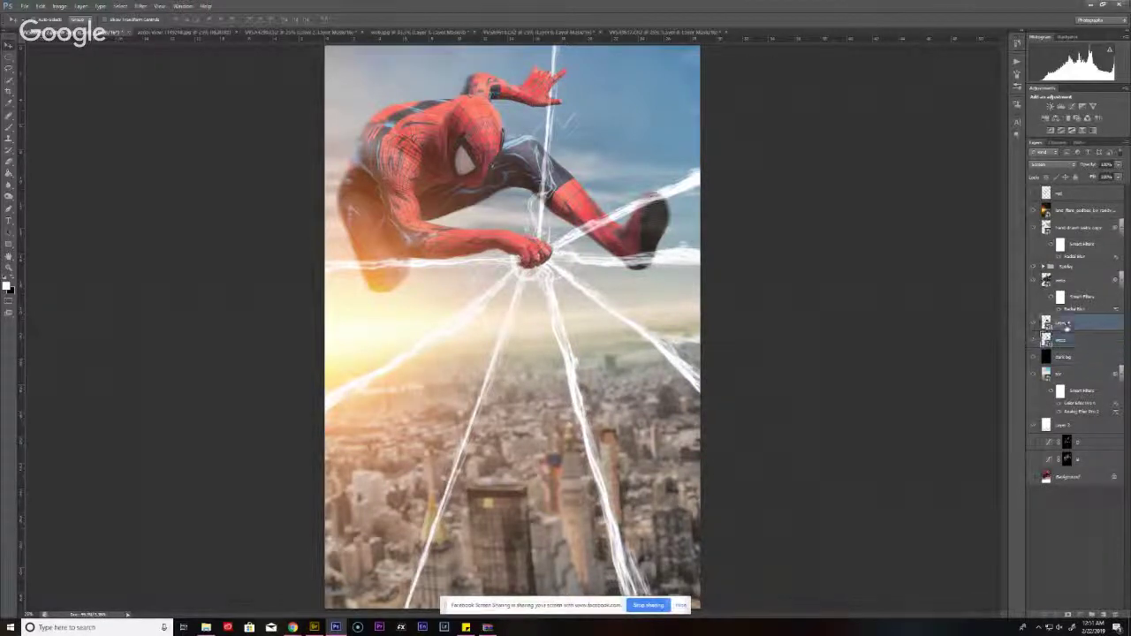
{"action": "key", "text": "w"}
{"action": "double_click", "coordinate": [1066, 324]}
{"action": "type", "text": "webs"}
{"action": "left_click", "coordinate": [1102, 328]}
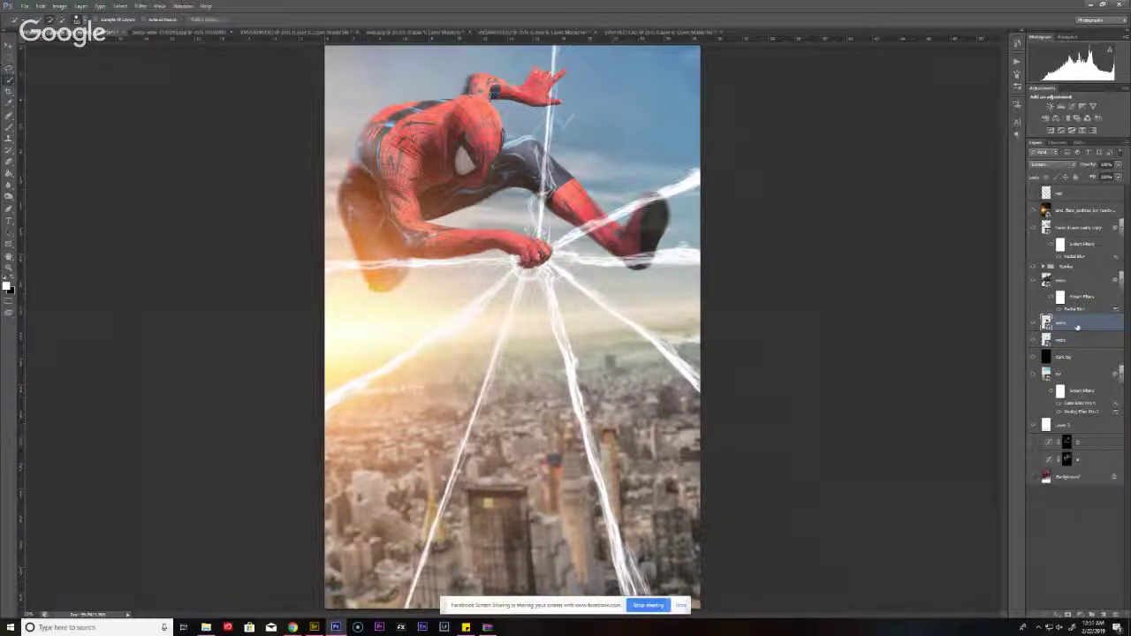
- Dismiss the Motion Blur filter and apply Radial Blur as a smart filter on the curled strand layer
{"action": "key", "text": "ctrl+alt+f"}
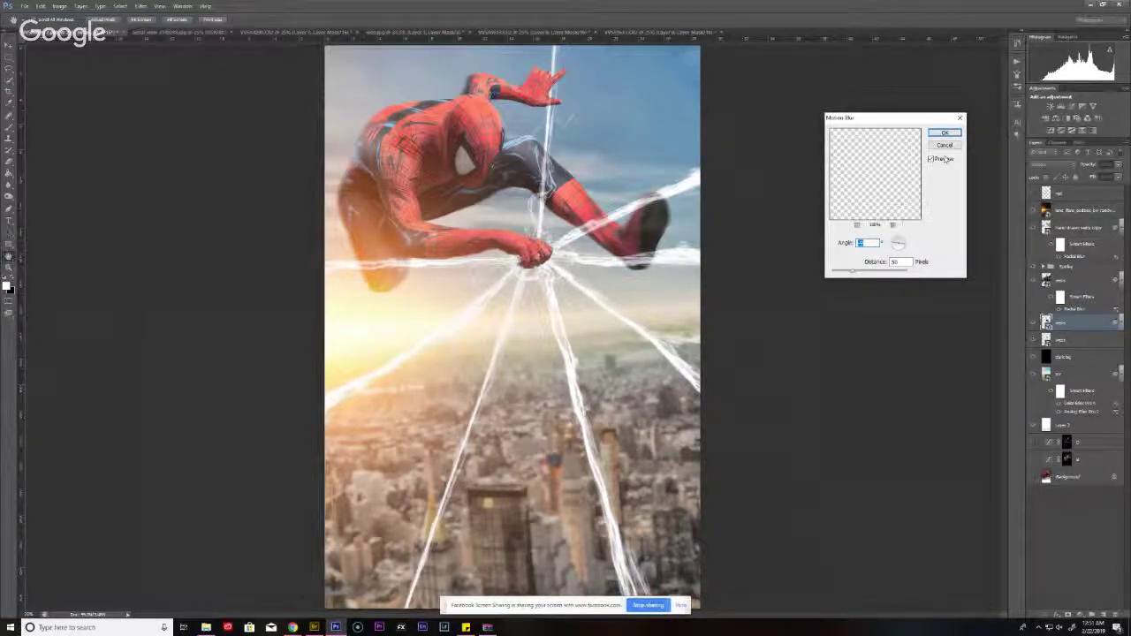
{"action": "left_click", "coordinate": [944, 133]}
{"action": "left_click", "coordinate": [141, 6]}
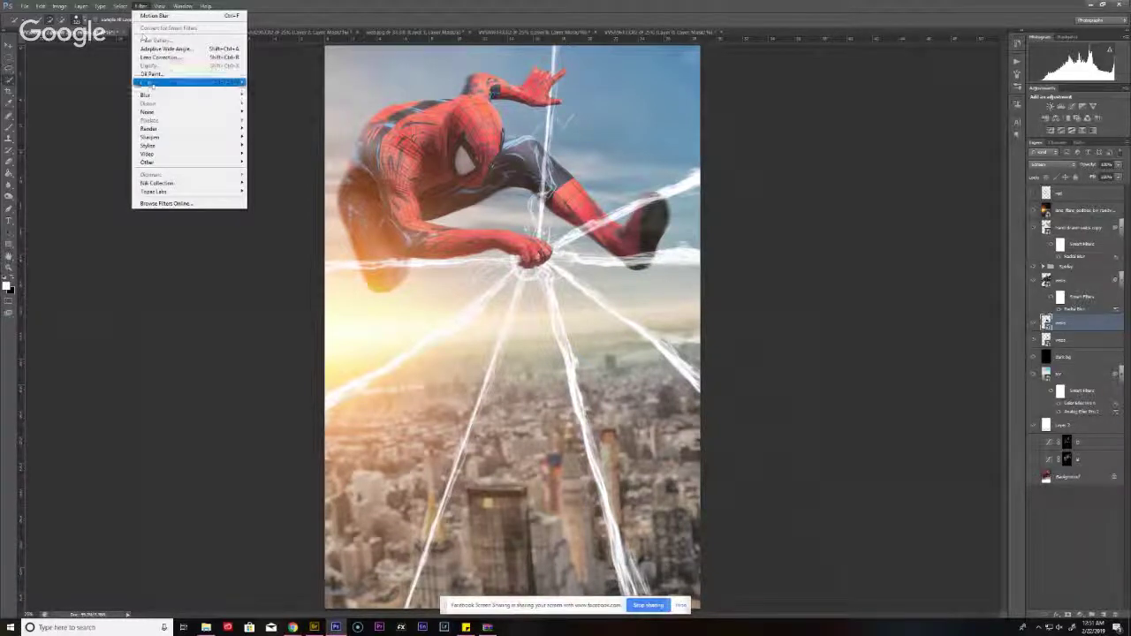
{"action": "mouse_move", "coordinate": [147, 95]}
{"action": "left_click", "coordinate": [276, 184]}
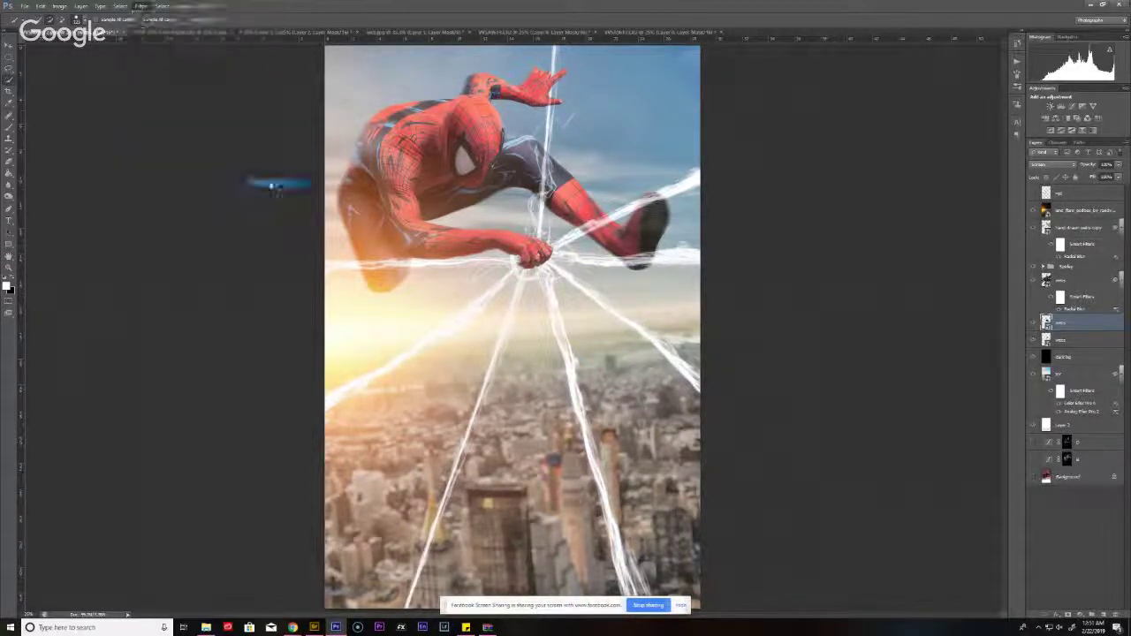
{"action": "key", "text": "Return"}
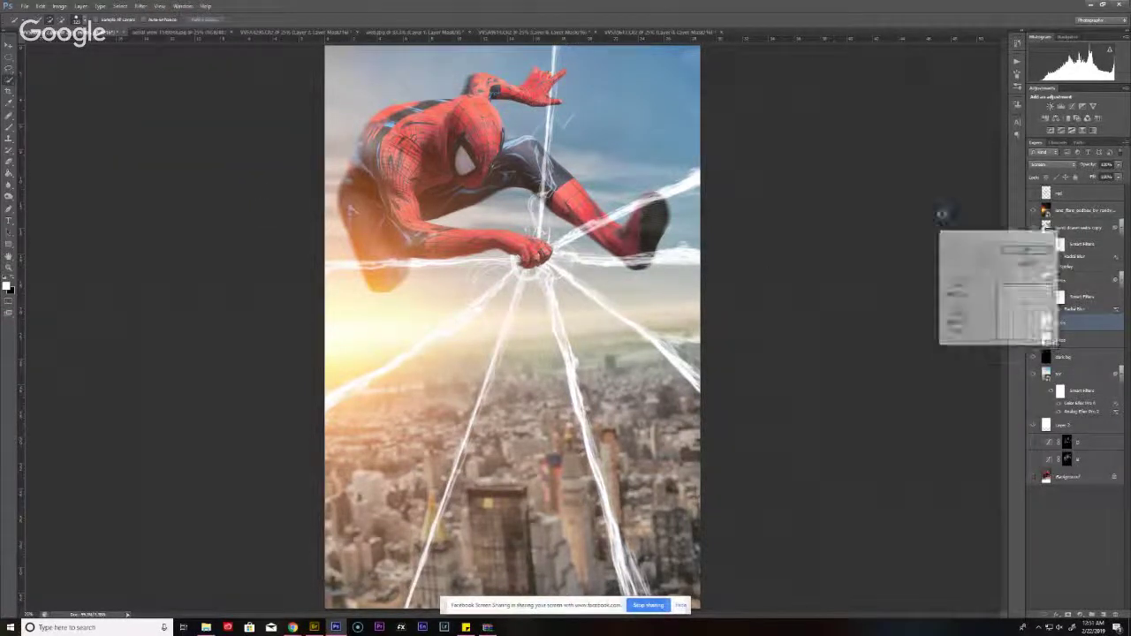
- Apply the same Radial Blur smart filter to the loop strand layer and compare it by toggling the layer's visibility
{"action": "left_click", "coordinate": [1081, 342]}
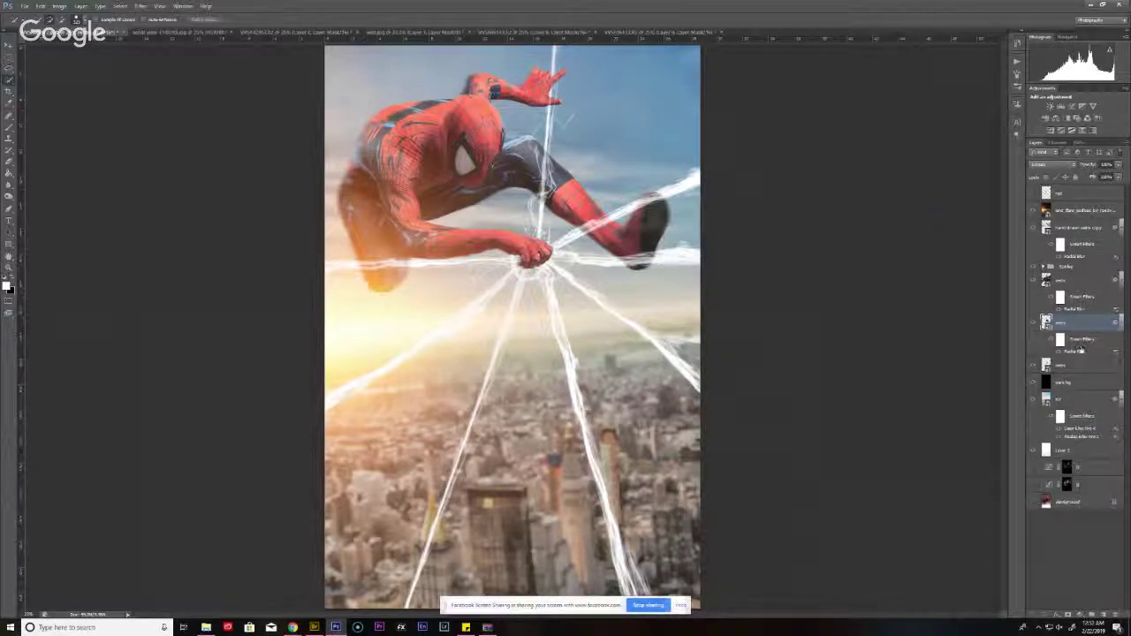
{"action": "left_click", "coordinate": [1081, 369]}
{"action": "key", "text": "ctrl+alt+f"}
{"action": "key", "text": "Return"}
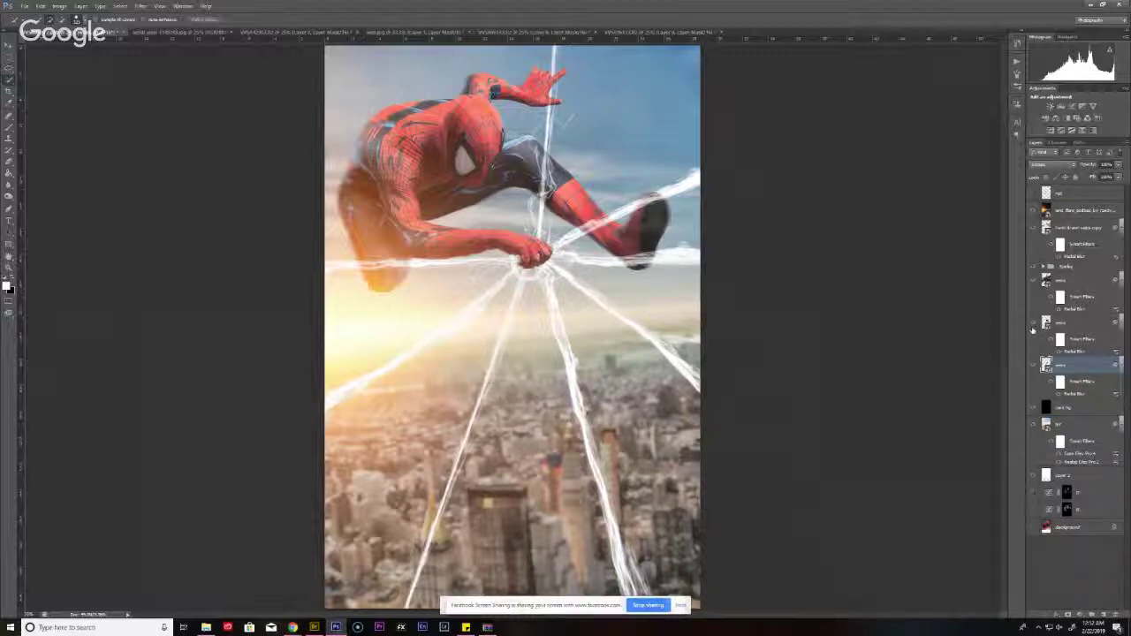
{"action": "left_click", "coordinate": [1033, 366]}
{"action": "left_click", "coordinate": [1033, 365]}
- Group the three web layers beneath the Spider-Man group, name the group "webs", and select the dark background layer
{"action": "left_click", "coordinate": [1067, 281], "text": "shift"}
{"action": "key", "text": "ctrl+g"}
{"action": "double_click", "coordinate": [1064, 277]}
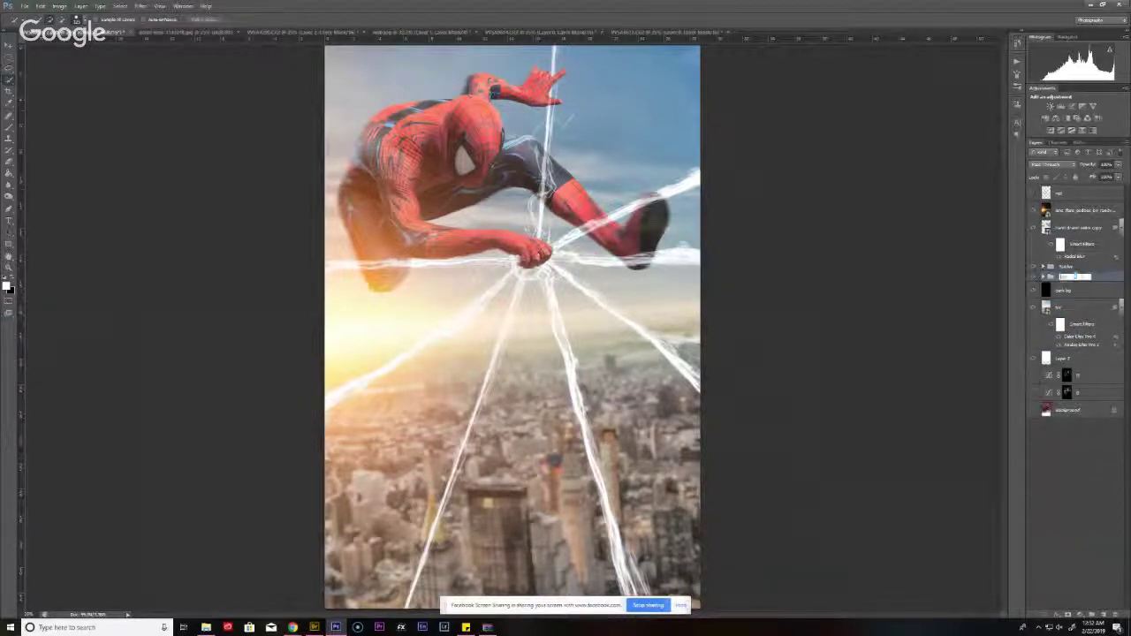
{"action": "type", "text": "webs"}
{"action": "key", "text": "Return"}
{"action": "left_click", "coordinate": [1079, 290]}
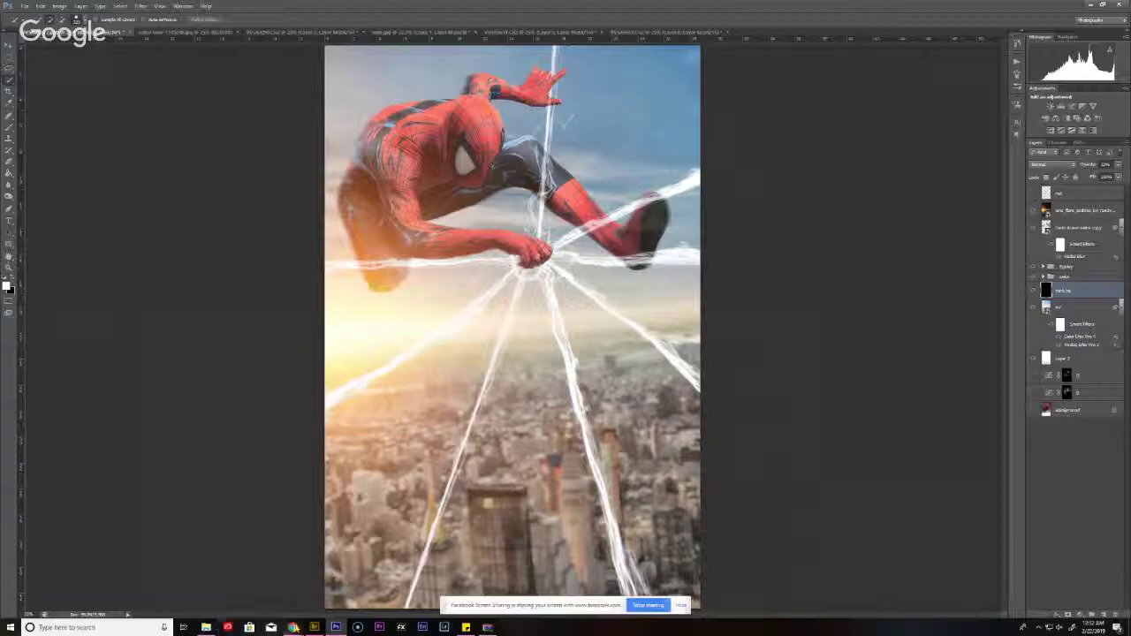
- Switch to Bridge and go back from the Hot Glue Gun folder to the folder of finished Spider-Man edits
{"action": "left_click", "coordinate": [313, 627]}
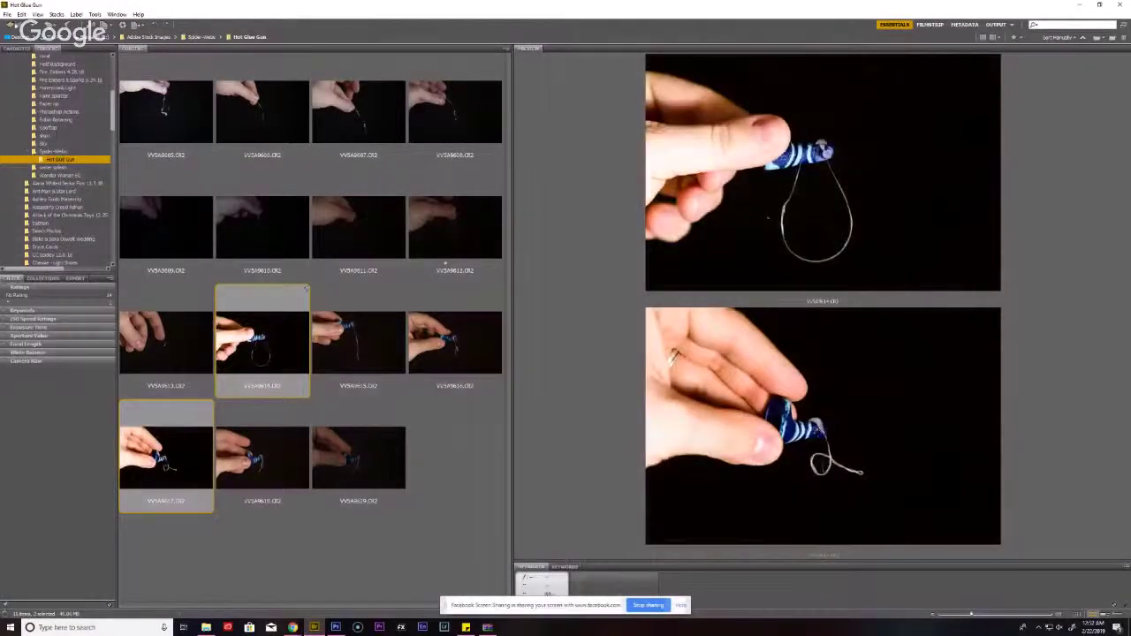
{"action": "left_click", "coordinate": [11, 24]}
{"action": "left_click", "coordinate": [10, 24]}
{"action": "left_click", "coordinate": [9, 25]}
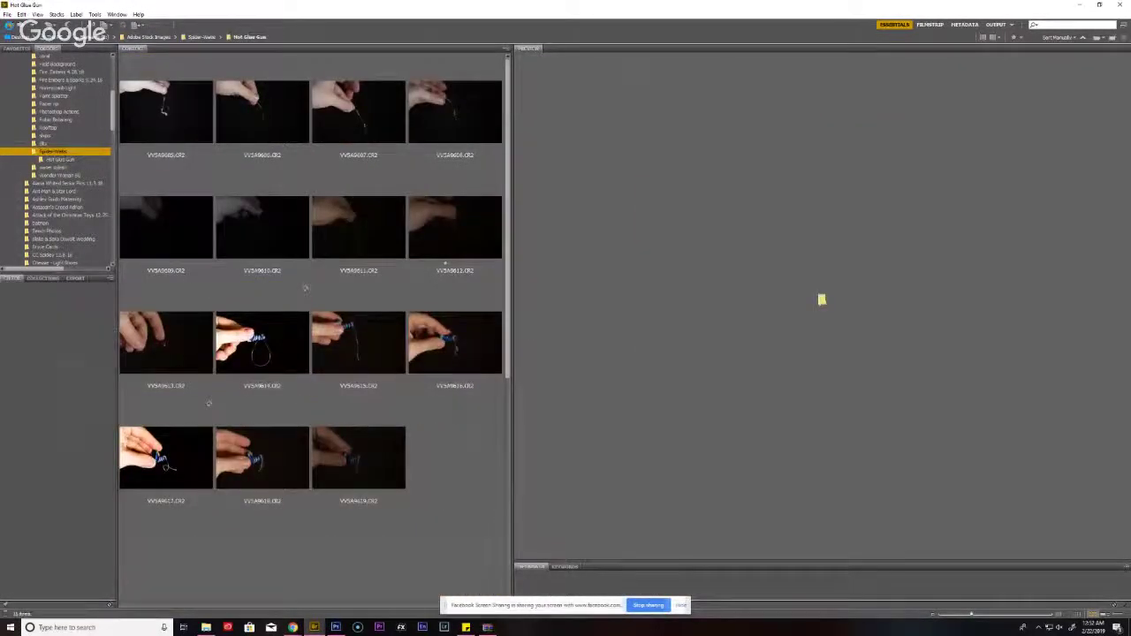
{"action": "left_click", "coordinate": [9, 25]}
{"action": "left_click", "coordinate": [10, 25]}
{"action": "left_click", "coordinate": [10, 24]}
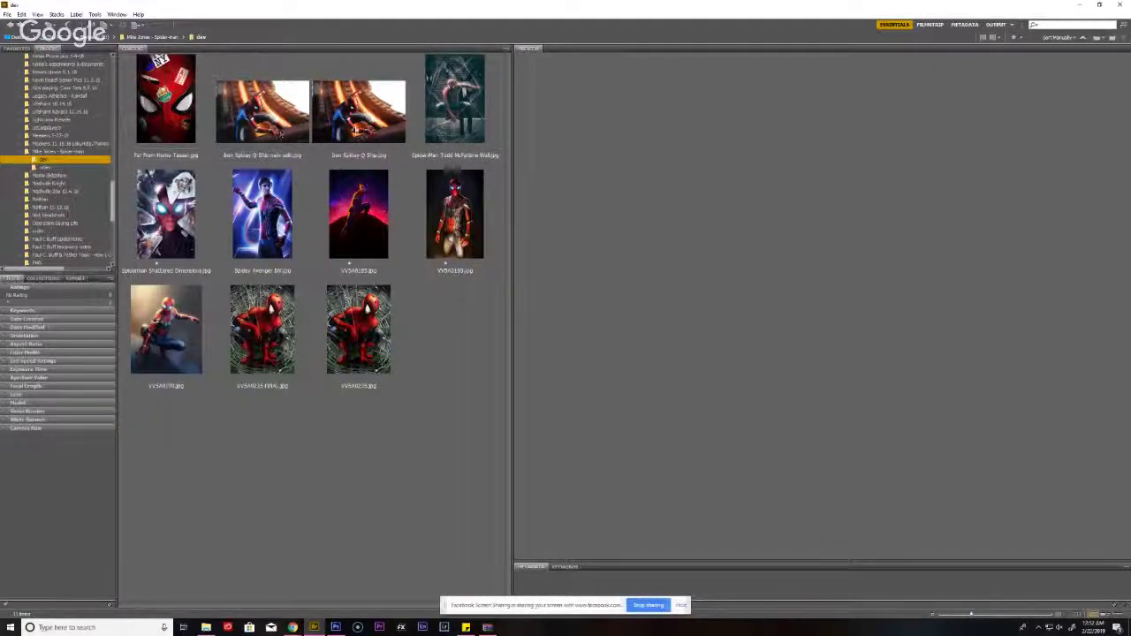
- Compare the previews of the original and new edit versions of the Iron Spidey Q Ship image
{"action": "left_click", "coordinate": [290, 130]}
{"action": "left_click", "coordinate": [345, 133]}
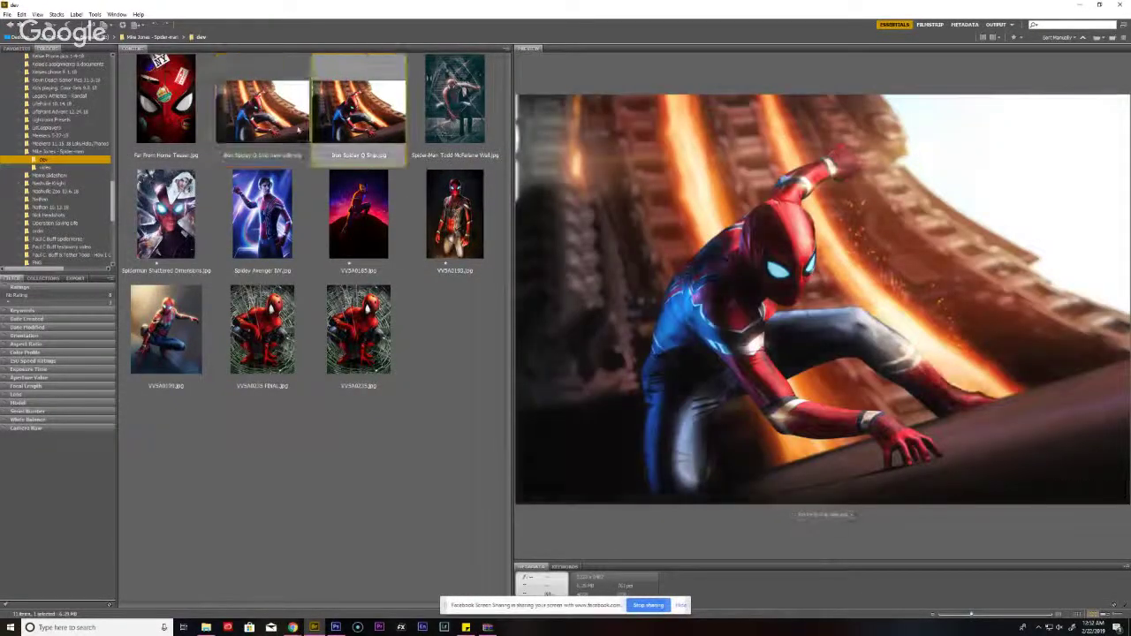
{"action": "left_click", "coordinate": [289, 131]}
{"action": "left_click", "coordinate": [346, 132]}
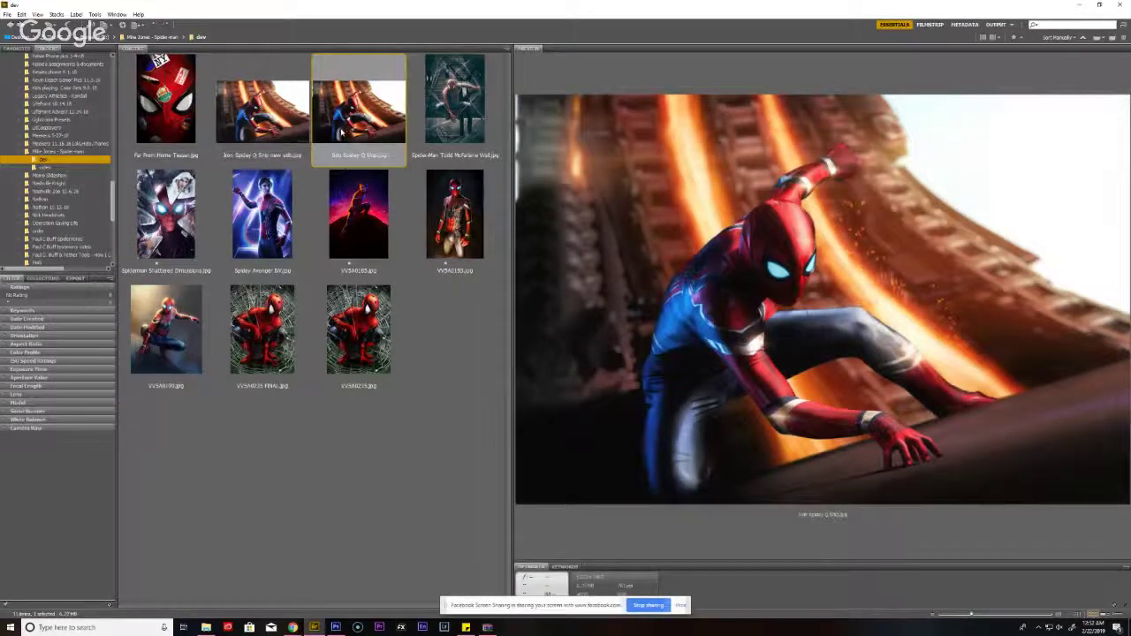
{"action": "left_click", "coordinate": [281, 132]}
{"action": "left_click", "coordinate": [366, 165]}
{"action": "left_click", "coordinate": [283, 130]}
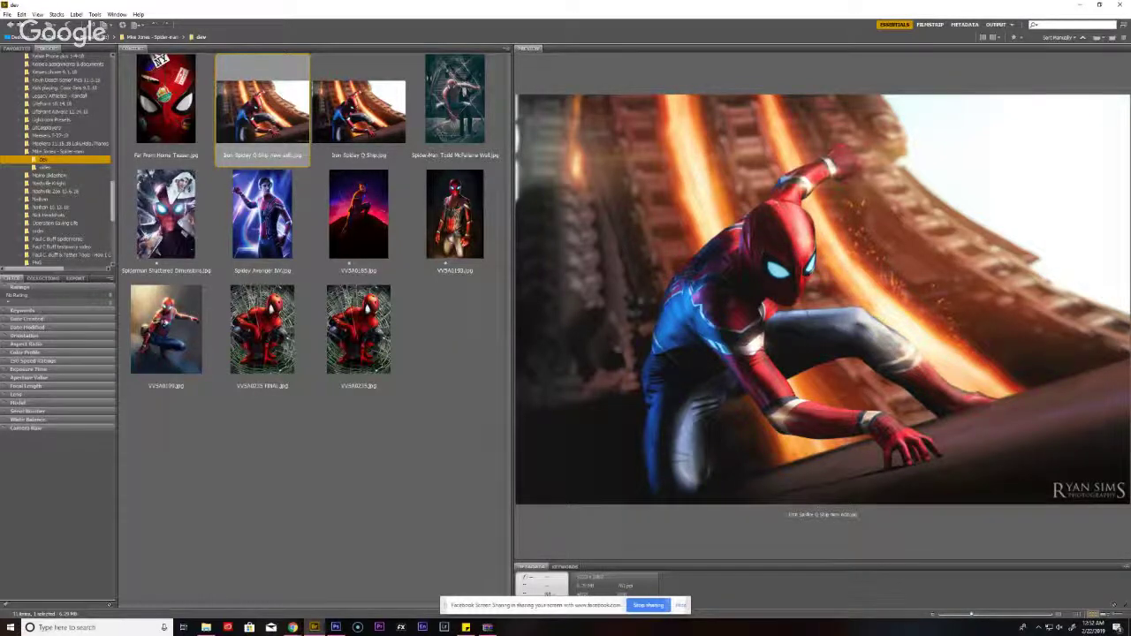
- Preview the crouching Iron Spider image and compare the two versions of Spider-Man crouching in front of a web
{"action": "left_click", "coordinate": [165, 323]}
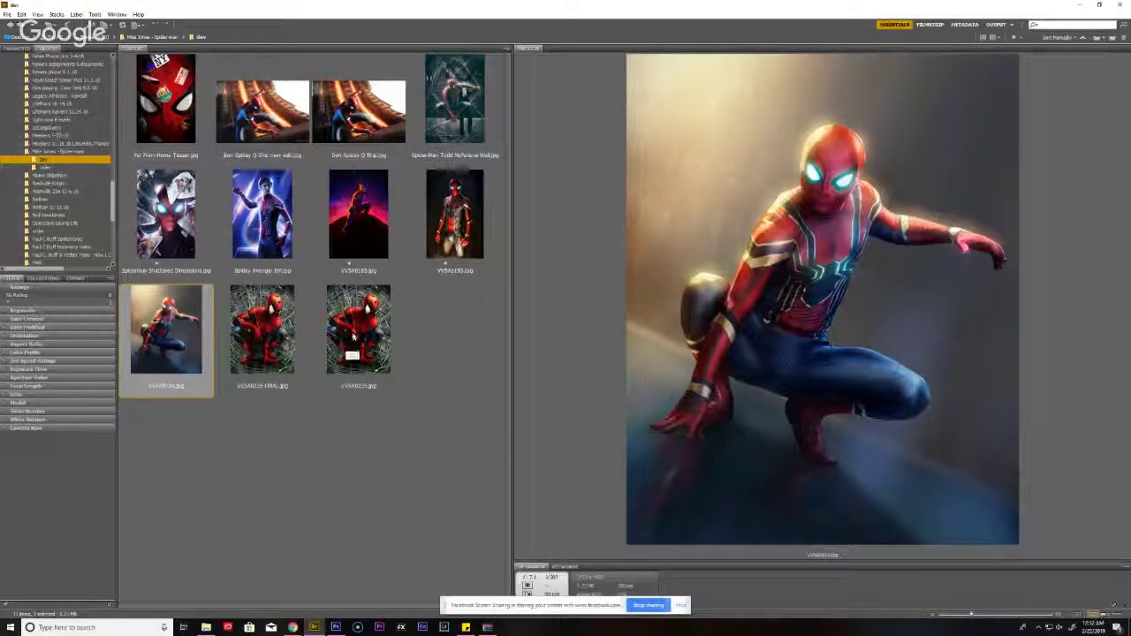
{"action": "left_click", "coordinate": [263, 338], "text": "ctrl"}
{"action": "left_click", "coordinate": [353, 331]}
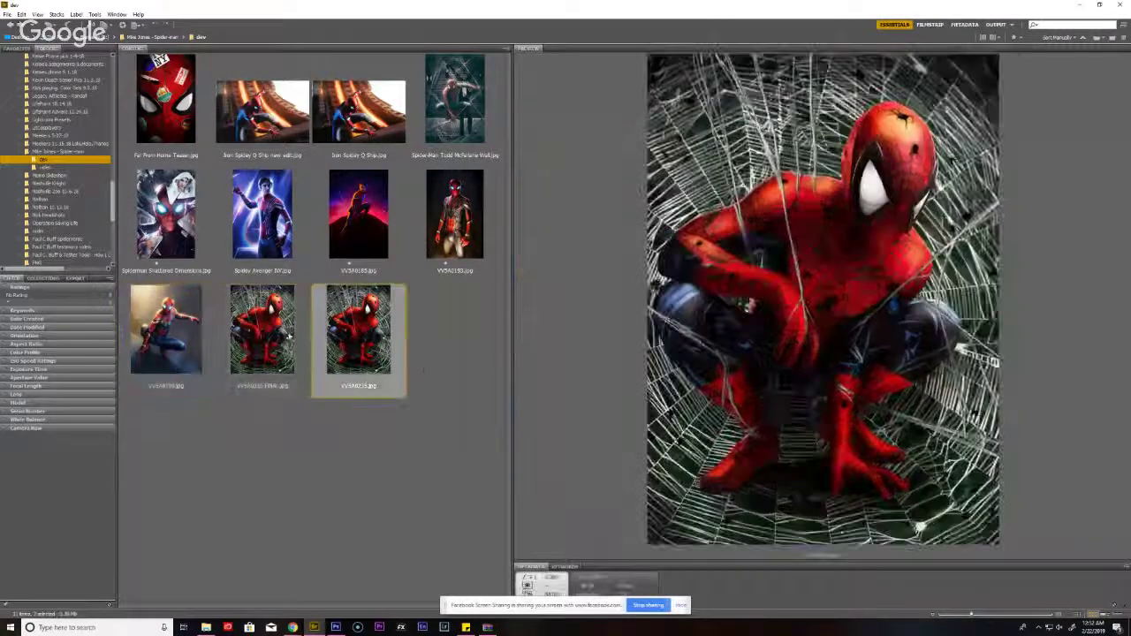
{"action": "left_click", "coordinate": [274, 336]}
{"action": "left_click", "coordinate": [358, 332]}
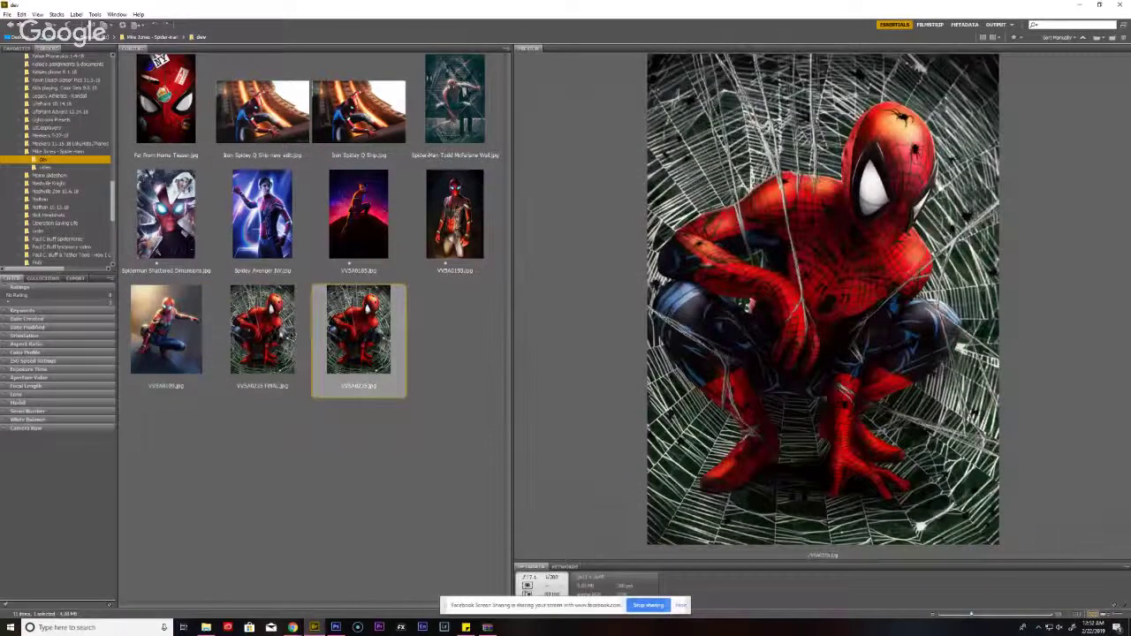
- Open the final web crouch, the crouching Iron Spider, the Iron Spidey Q Ship new edit and the unmasked Spidey Avenger image in Photoshop
{"action": "left_click", "coordinate": [276, 334]}
{"action": "left_click", "coordinate": [187, 341], "text": "ctrl"}
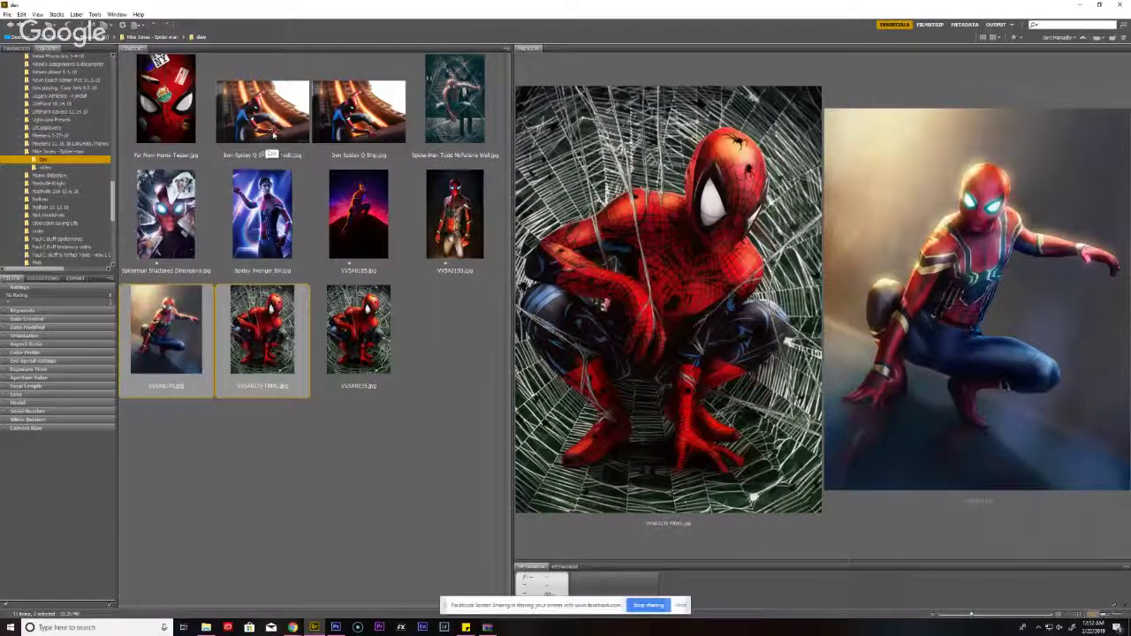
{"action": "left_click", "coordinate": [270, 152], "text": "ctrl"}
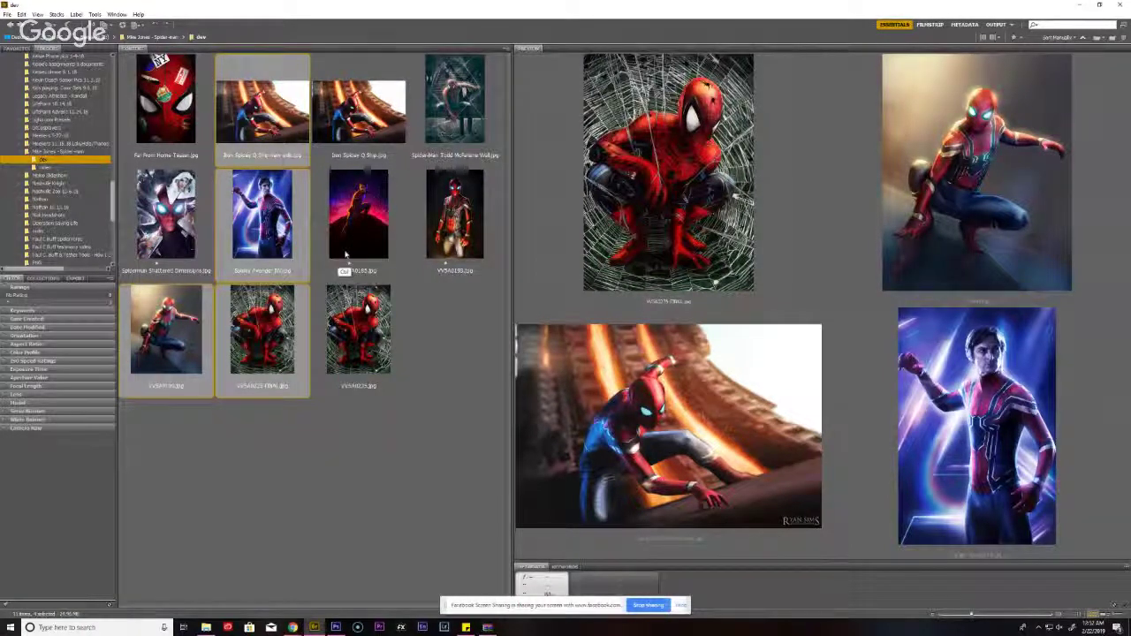
{"action": "left_click_drag", "start_coordinate": [263, 334], "coordinate": [753, 40]}
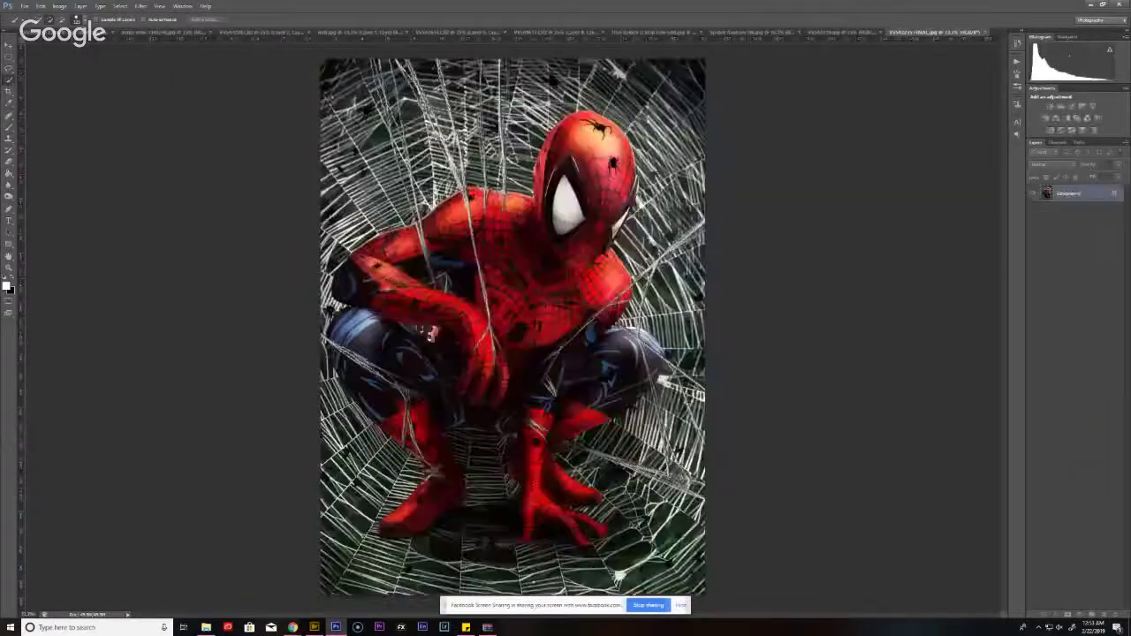
- Close the two documents holding masked hot-glue strands, the U-shaped one and the looped one, without saving their changes
{"action": "left_click", "coordinate": [733, 35]}
{"action": "left_click", "coordinate": [669, 33]}
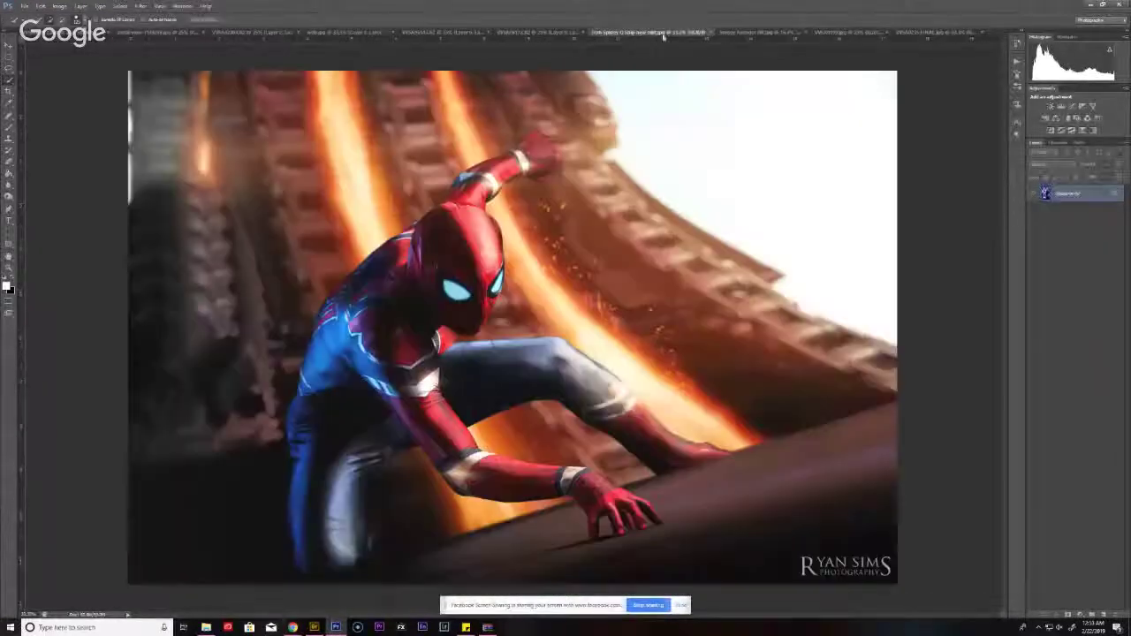
{"action": "left_click", "coordinate": [487, 33]}
{"action": "left_click", "coordinate": [518, 31]}
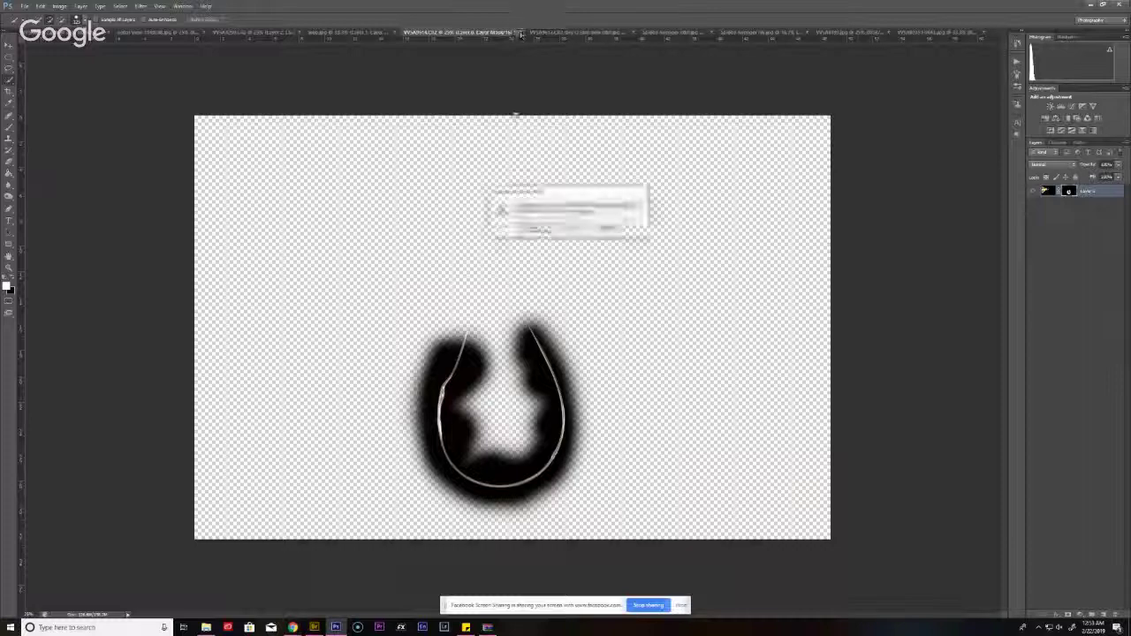
{"action": "left_click", "coordinate": [570, 227]}
{"action": "left_click", "coordinate": [557, 33]}
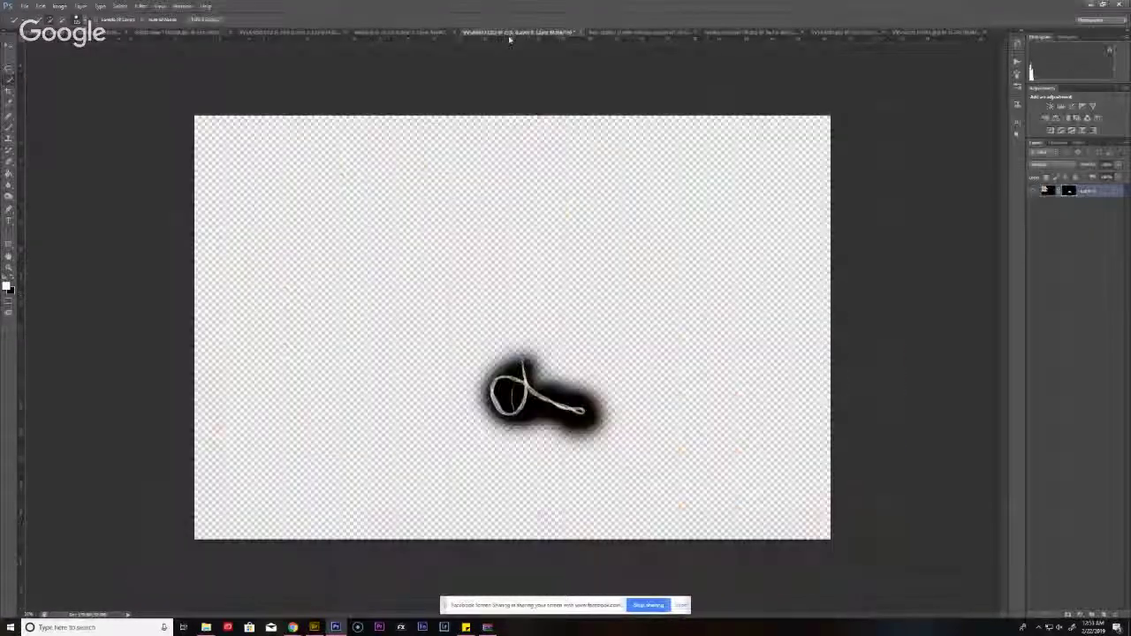
{"action": "left_click", "coordinate": [575, 33]}
{"action": "left_click", "coordinate": [570, 227]}
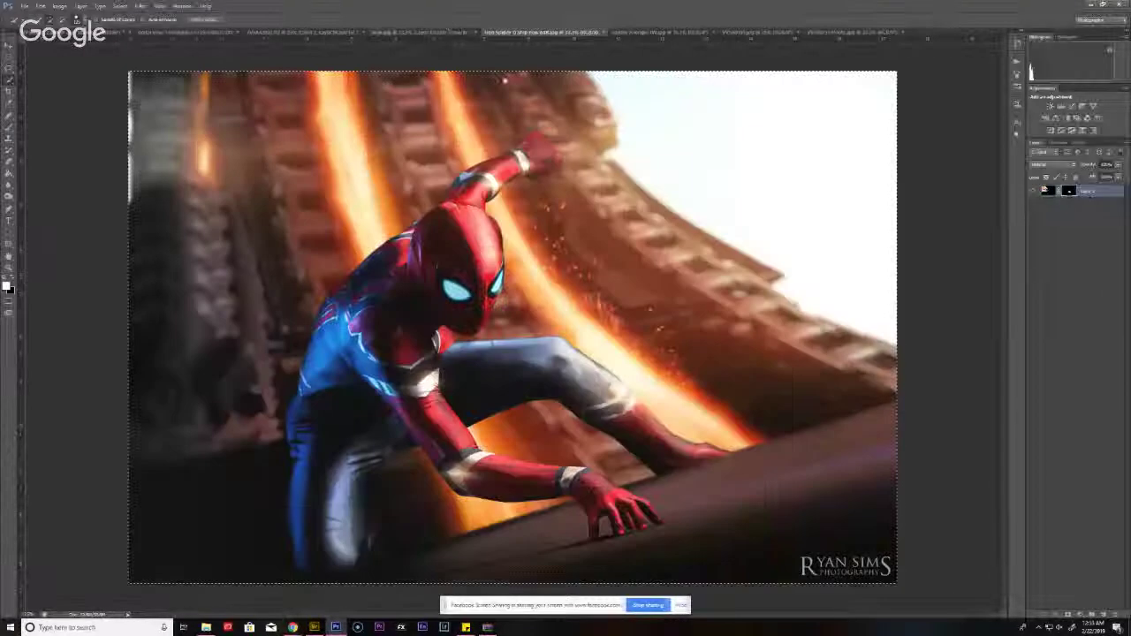
- Close the long web strand document and the hot-glue strand photo without saving, and close the city skyline image
{"action": "left_click", "coordinate": [470, 32]}
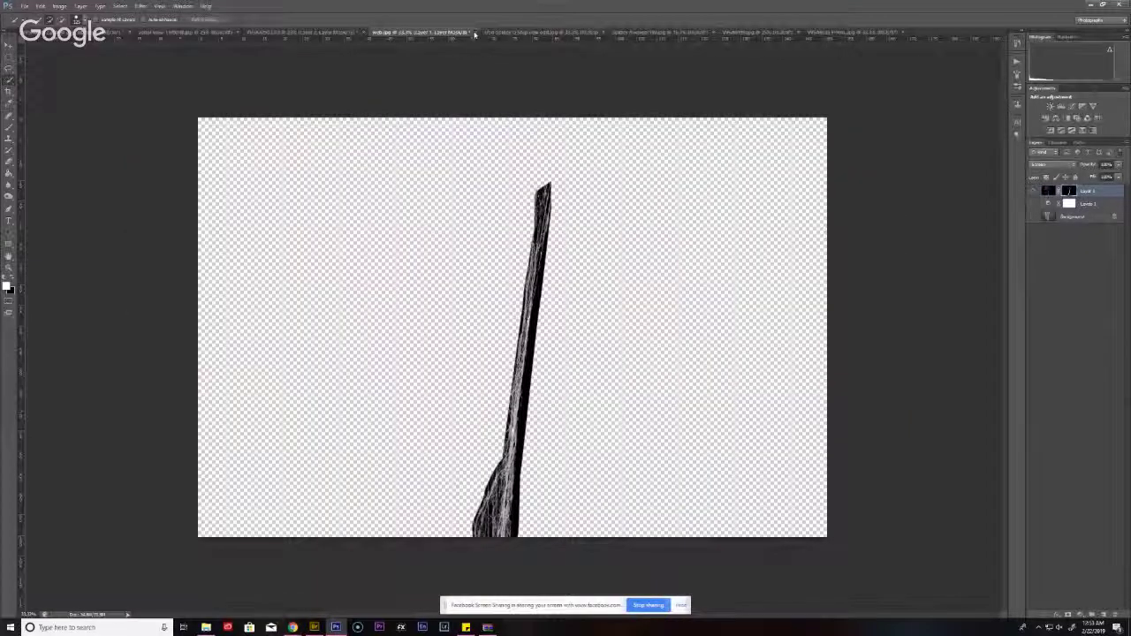
{"action": "left_click", "coordinate": [470, 32]}
{"action": "left_click", "coordinate": [570, 227]}
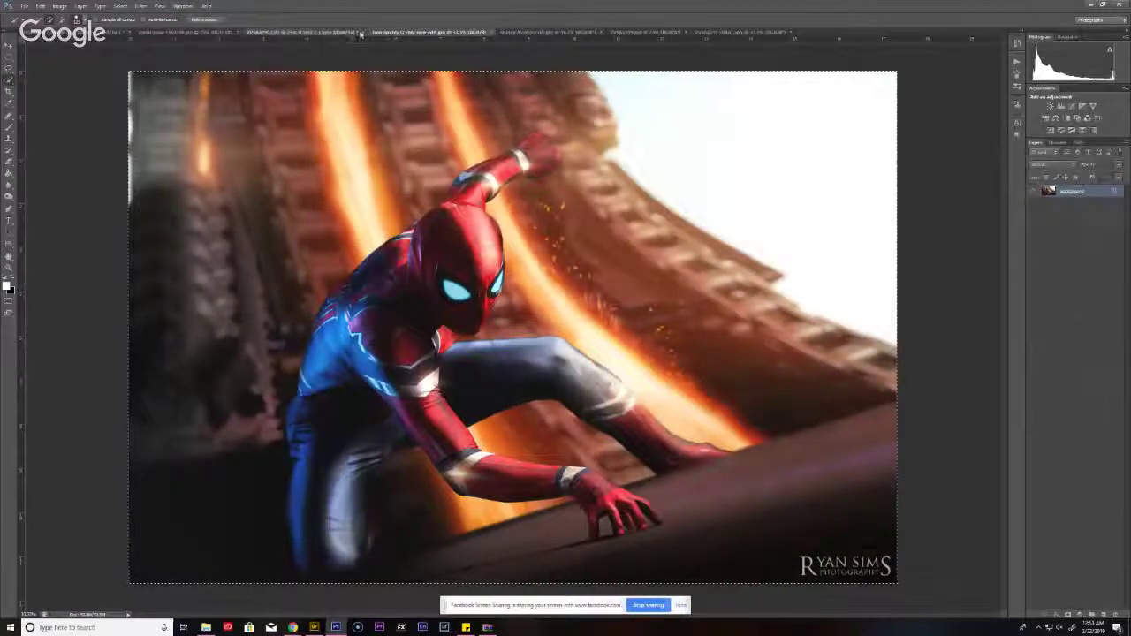
{"action": "left_click", "coordinate": [301, 33]}
{"action": "left_click", "coordinate": [354, 32]}
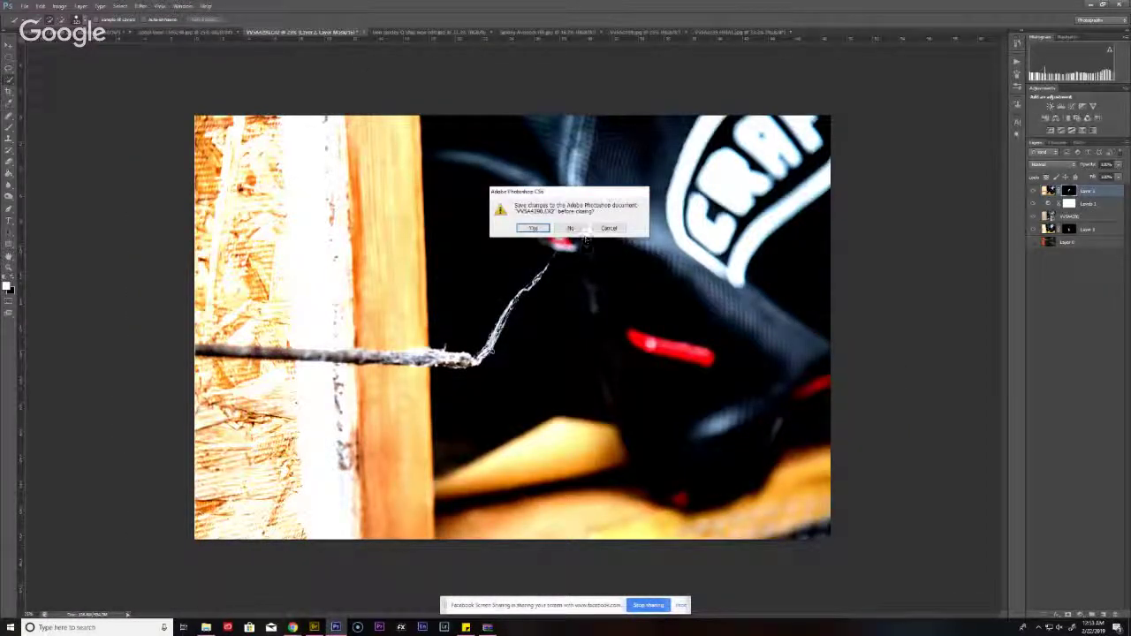
{"action": "left_click", "coordinate": [570, 227]}
{"action": "left_click", "coordinate": [222, 33]}
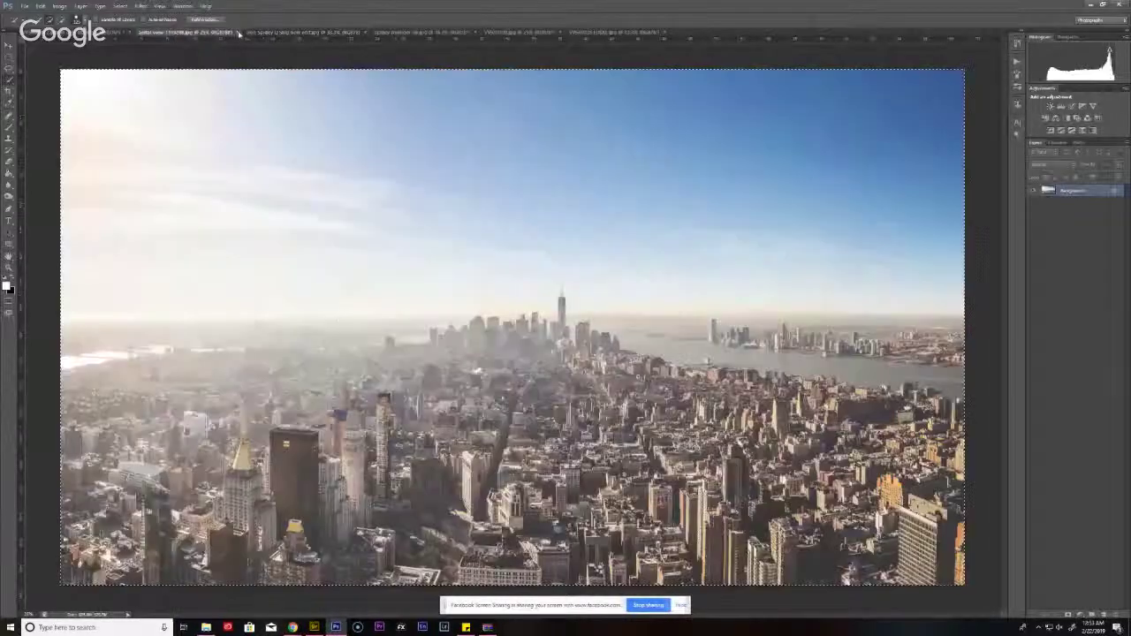
{"action": "left_click", "coordinate": [238, 32]}
- Paste the Iron Spidey Q Ship image above the dark background layer in the Spider-Man composite and scale it down over the lower half
{"action": "left_click", "coordinate": [115, 33]}
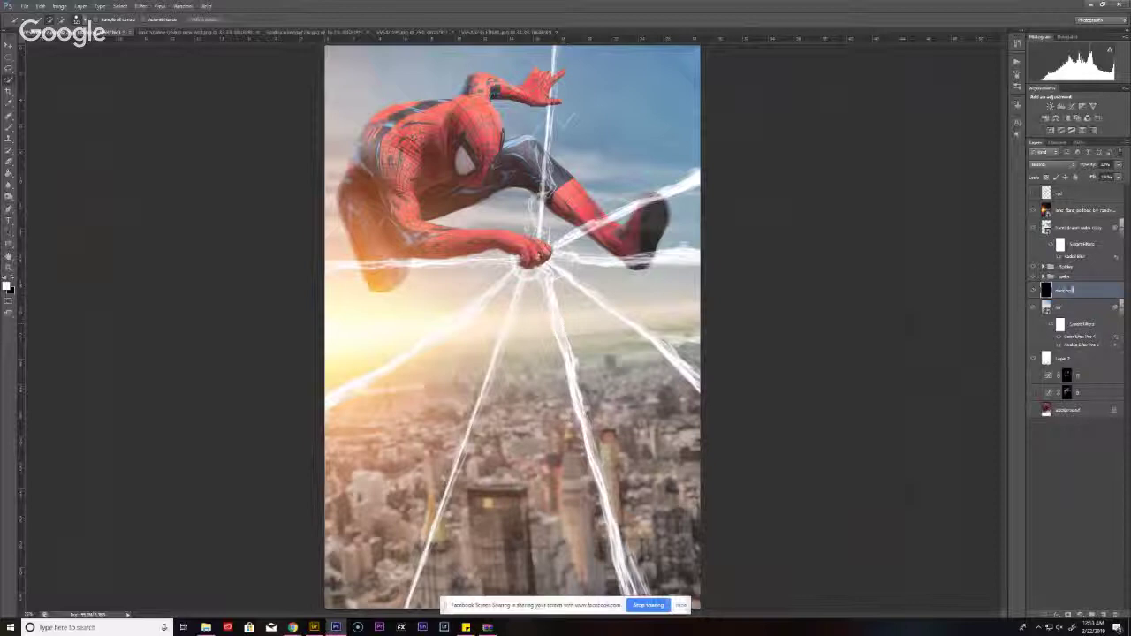
{"action": "key", "text": "ctrl+v"}
{"action": "left_click", "coordinate": [604, 258]}
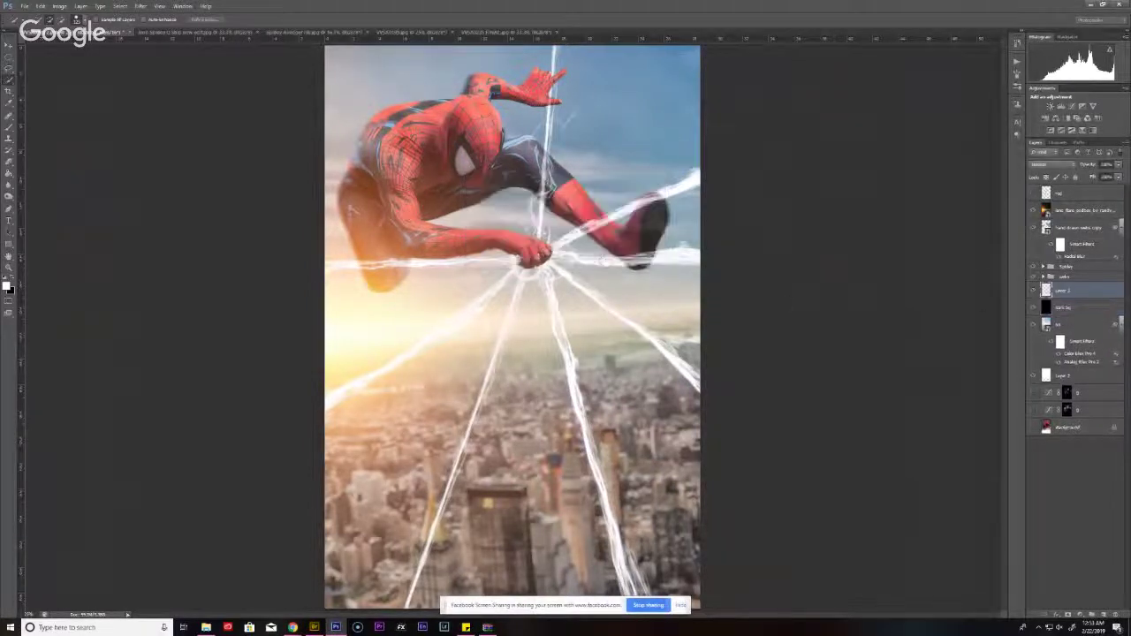
{"action": "key", "text": "ctrl+t"}
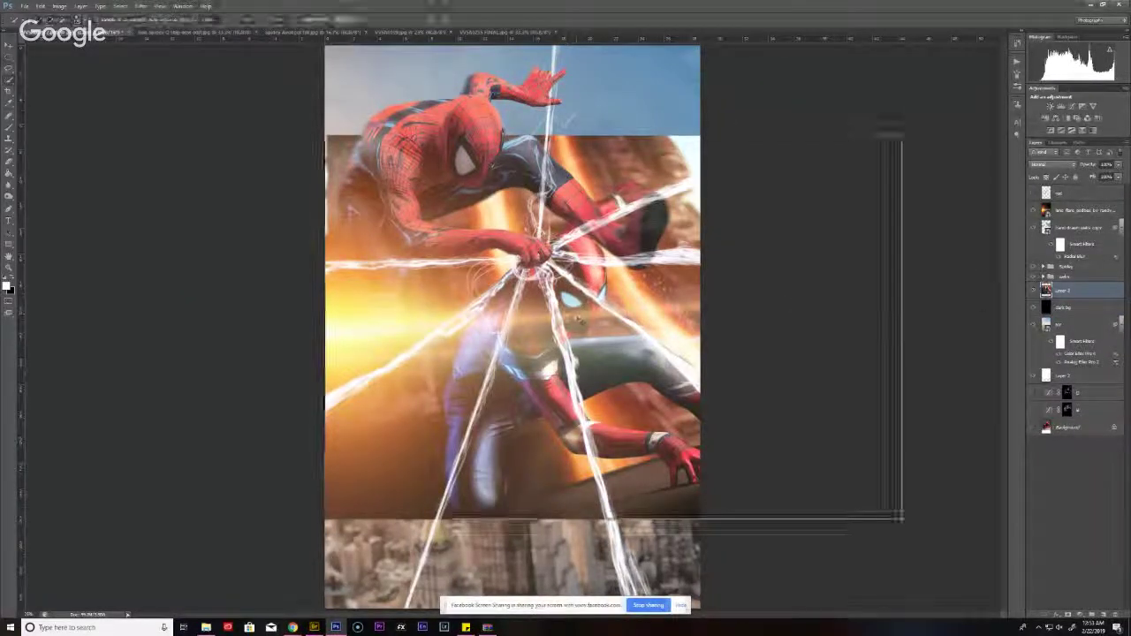
{"action": "key", "text": "ctrl+minus"}
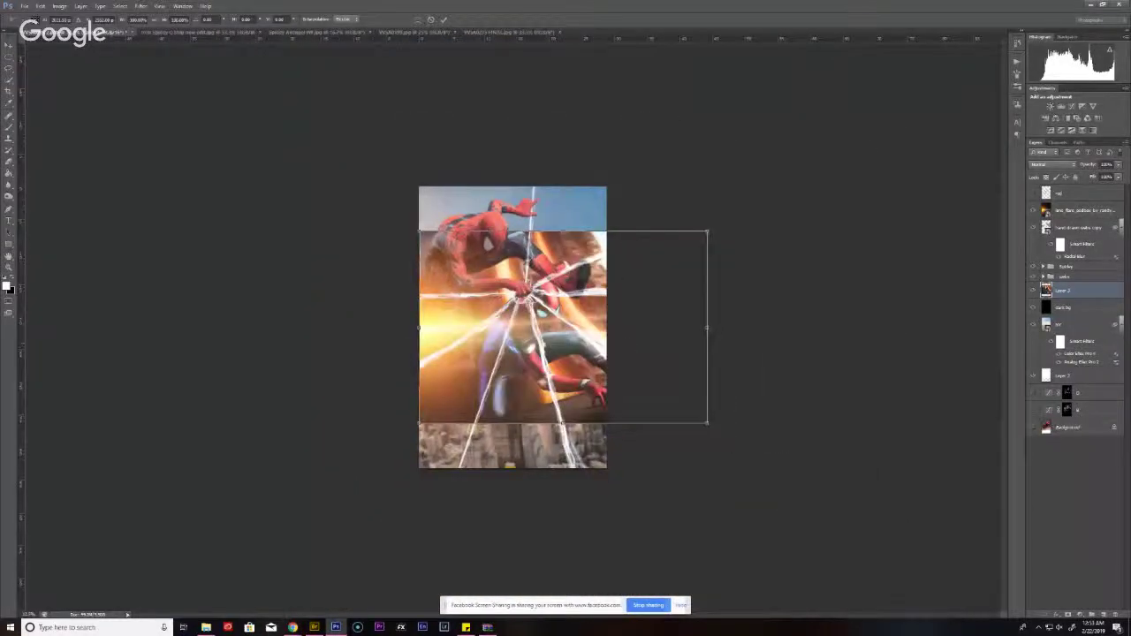
{"action": "left_click_drag", "start_coordinate": [590, 352], "coordinate": [573, 419]}
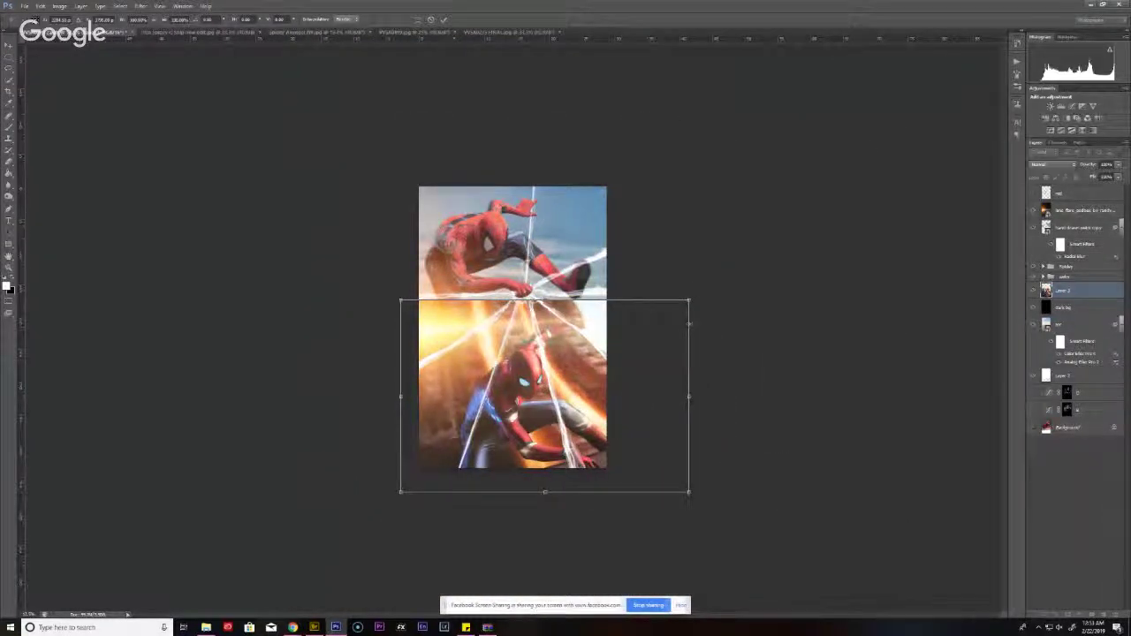
{"action": "left_click_drag", "start_coordinate": [689, 301], "coordinate": [565, 338]}
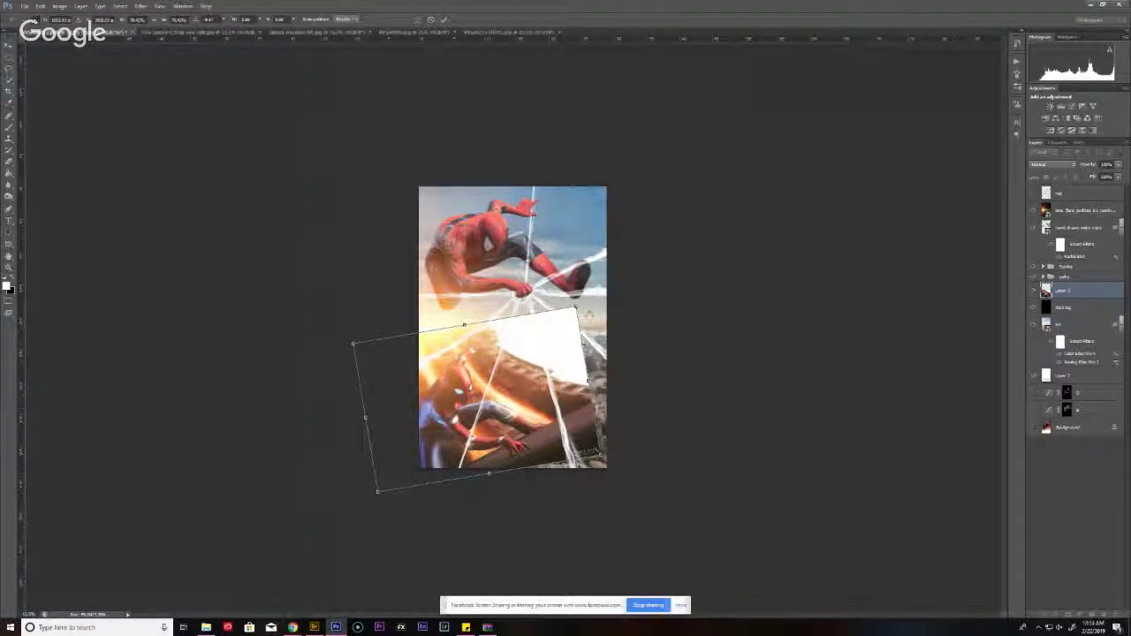
- Tilt the Iron Spidey image slightly counterclockwise, enlarge and position it in the canvas's lower left, apply the transform and hide its layer
{"action": "mouse_move", "coordinate": [563, 364]}
{"action": "left_mouse_down"}
{"action": "mouse_move", "coordinate": [652, 348]}
{"action": "mouse_move", "coordinate": [630, 326]}
{"action": "mouse_move", "coordinate": [643, 325]}
{"action": "mouse_move", "coordinate": [555, 350]}
{"action": "left_mouse_up"}
{"action": "left_click_drag", "start_coordinate": [659, 359], "coordinate": [603, 288]}
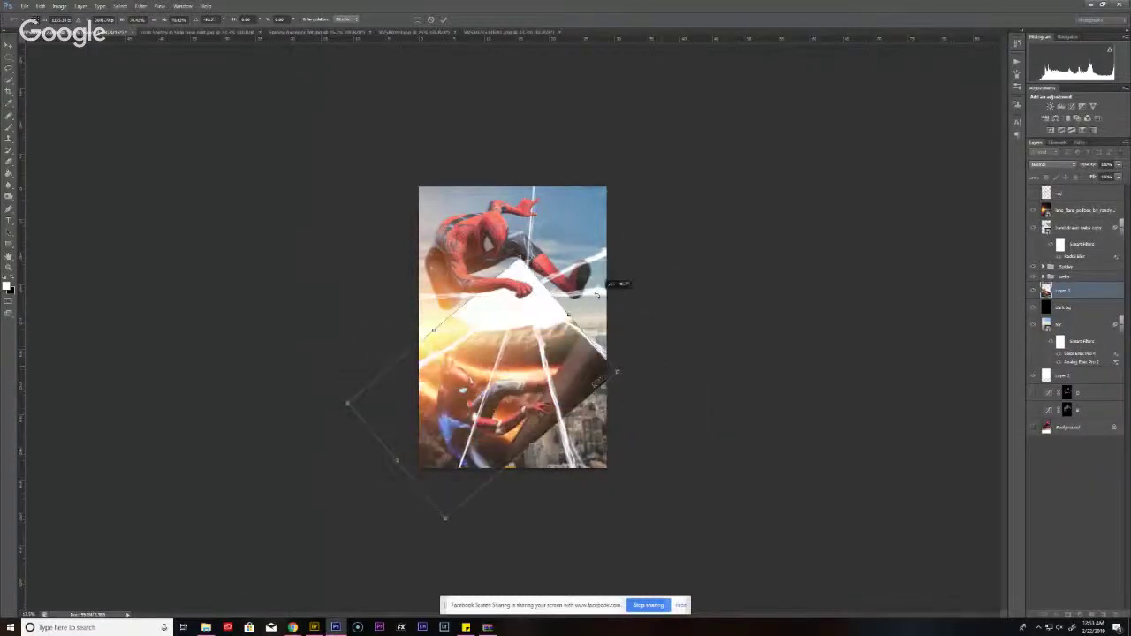
{"action": "left_click_drag", "start_coordinate": [570, 353], "coordinate": [558, 395]}
{"action": "left_click_drag", "start_coordinate": [669, 353], "coordinate": [659, 446]}
{"action": "left_click_drag", "start_coordinate": [551, 376], "coordinate": [551, 368]}
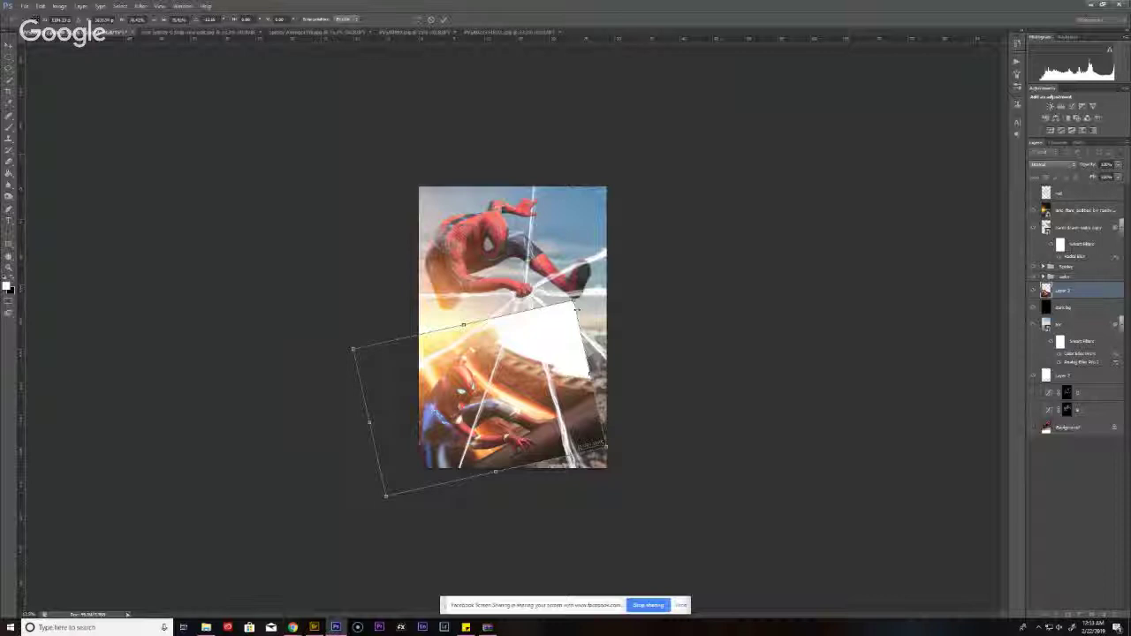
{"action": "mouse_move", "coordinate": [577, 307]}
{"action": "left_mouse_down"}
{"action": "mouse_move", "coordinate": [557, 297]}
{"action": "mouse_move", "coordinate": [565, 310]}
{"action": "mouse_move", "coordinate": [549, 327]}
{"action": "mouse_move", "coordinate": [583, 291]}
{"action": "left_mouse_up"}
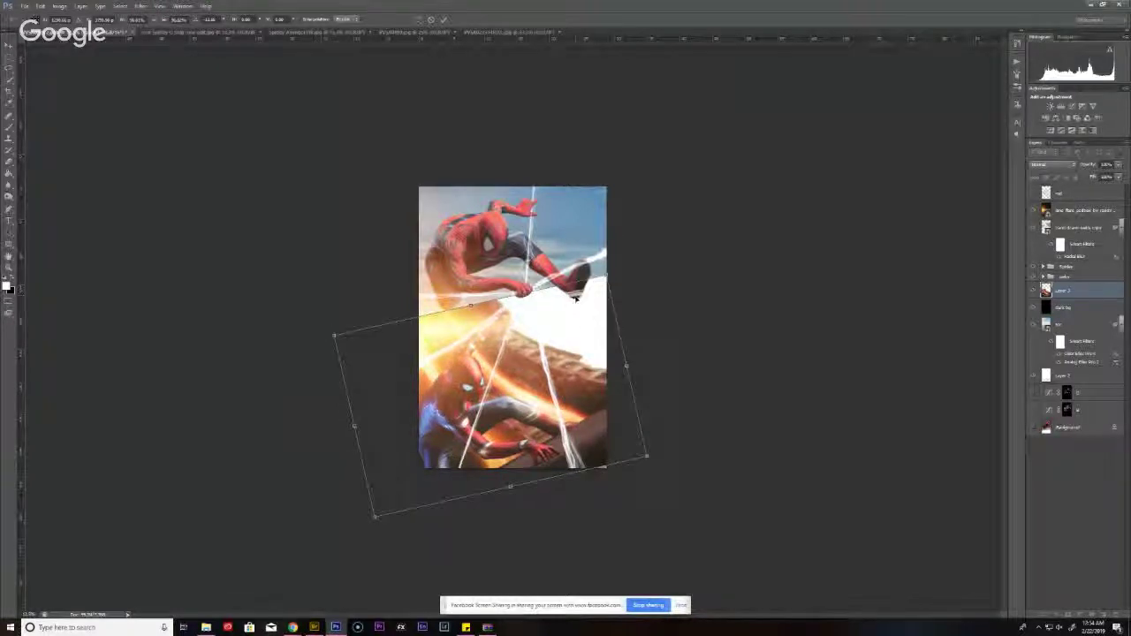
{"action": "left_click_drag", "start_coordinate": [576, 334], "coordinate": [576, 337]}
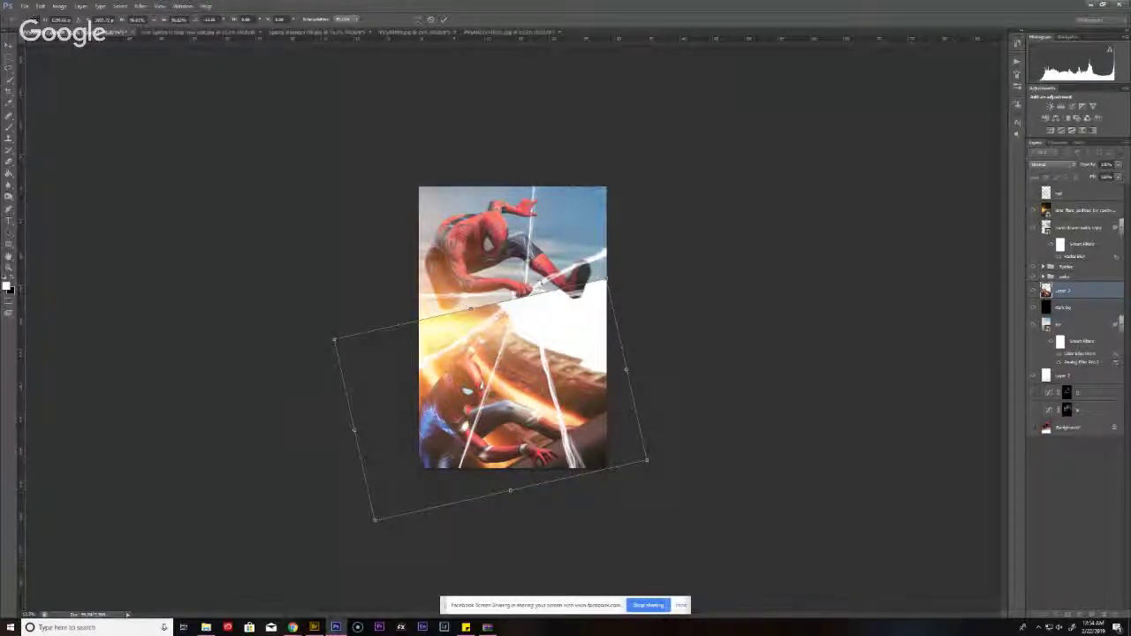
{"action": "key", "text": "Return"}
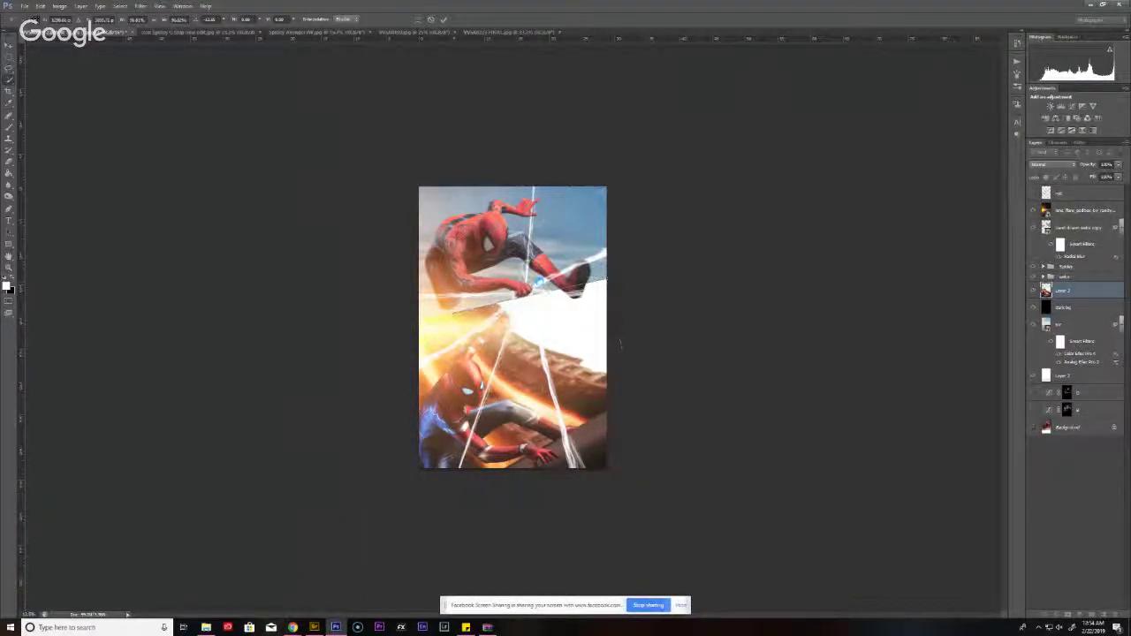
{"action": "left_click", "coordinate": [1033, 291]}
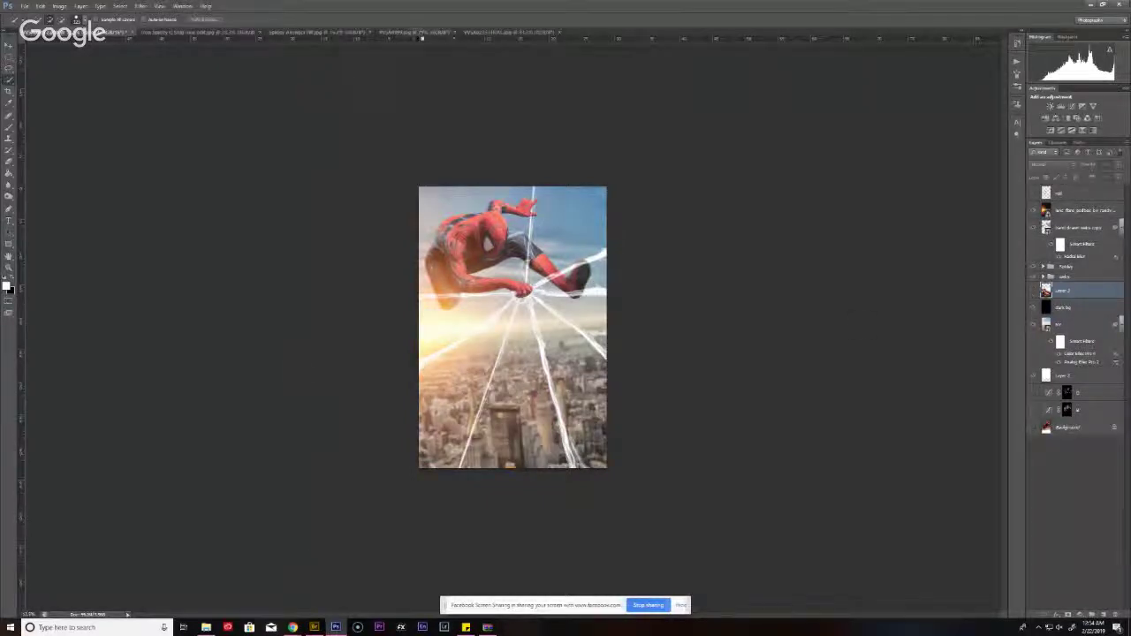
- Copy the final web crouch image into the composite as a new layer and scale it down beneath the swinging Spider-Man
{"action": "left_click", "coordinate": [492, 33]}
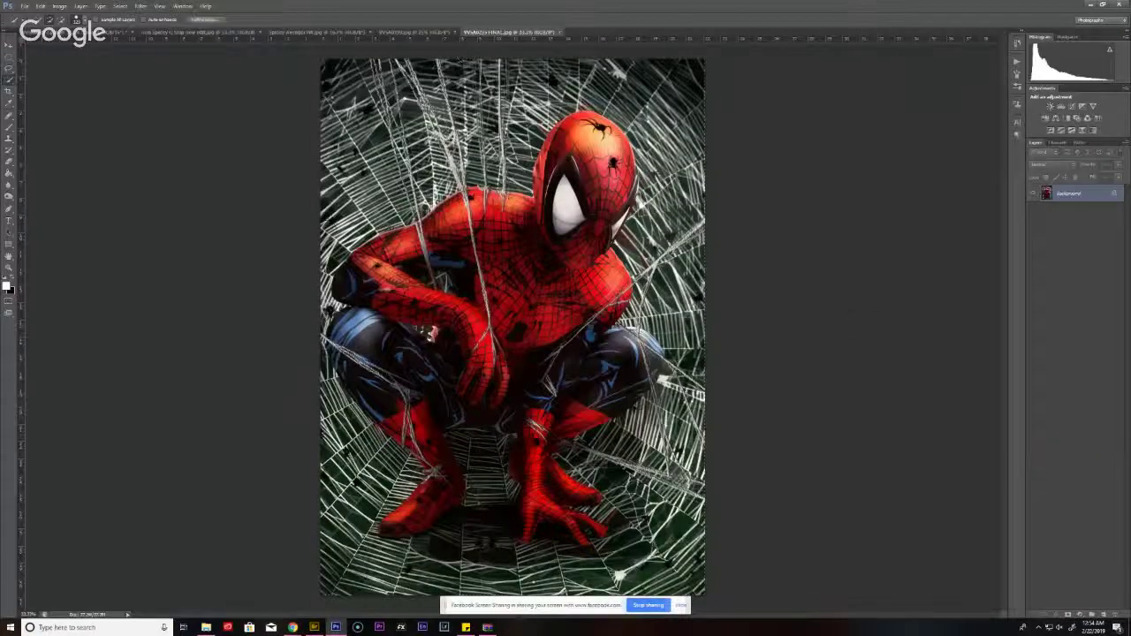
{"action": "left_click", "coordinate": [111, 34]}
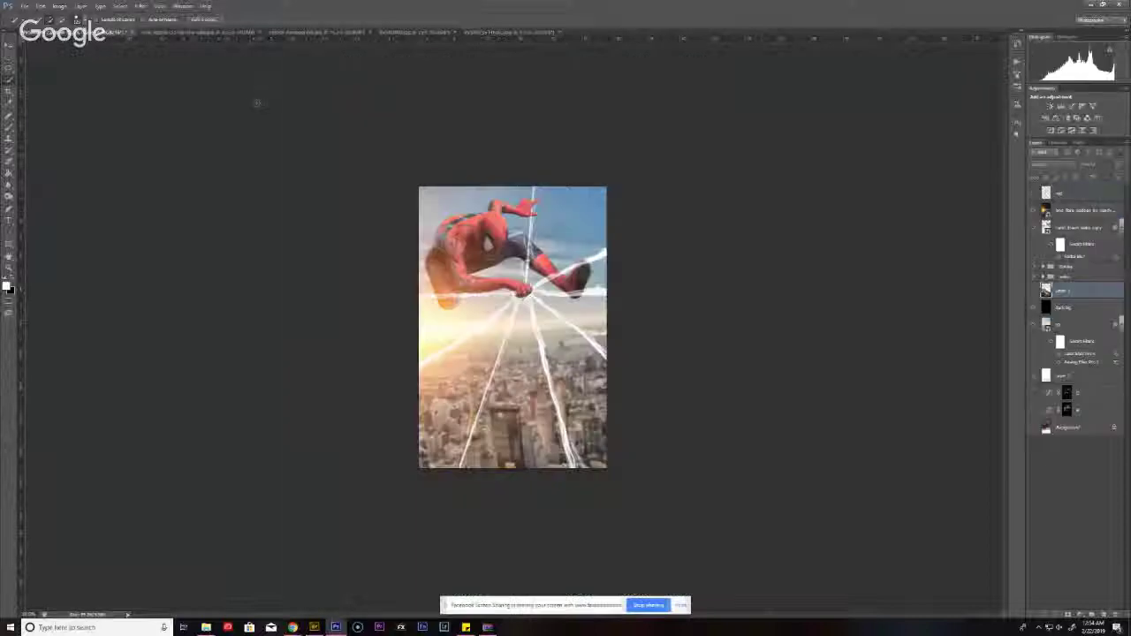
{"action": "key", "text": "ctrl+v"}
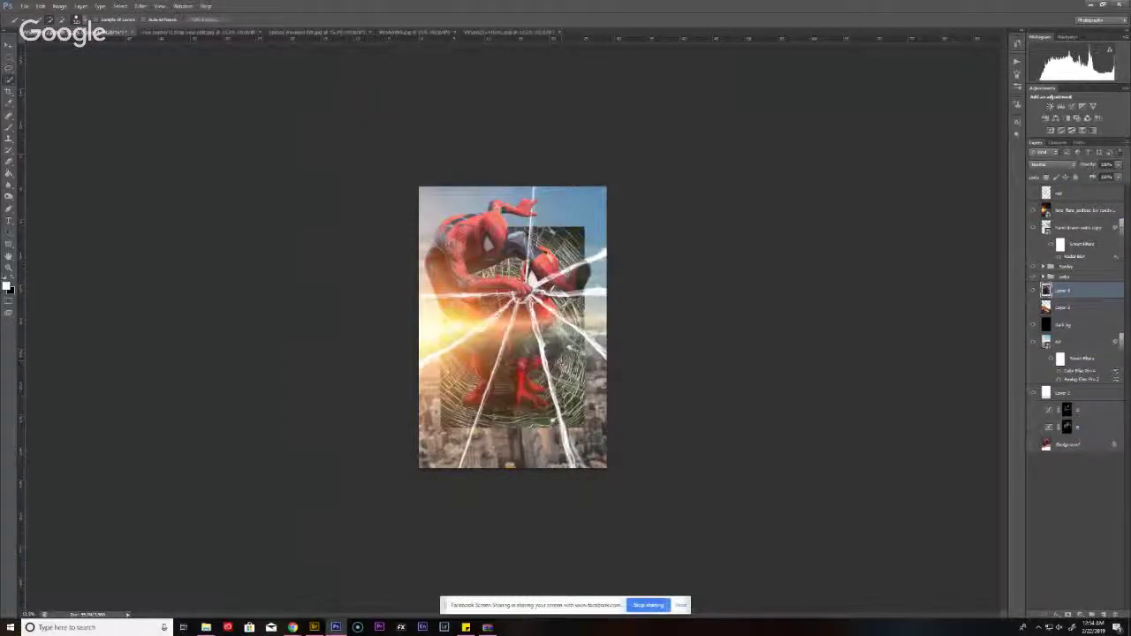
{"action": "key", "text": "ctrl+t"}
{"action": "left_click_drag", "start_coordinate": [542, 383], "coordinate": [536, 446]}
{"action": "mouse_move", "coordinate": [578, 290]}
{"action": "left_mouse_down"}
{"action": "mouse_move", "coordinate": [553, 326]}
{"action": "mouse_move", "coordinate": [572, 296]}
{"action": "left_mouse_up"}
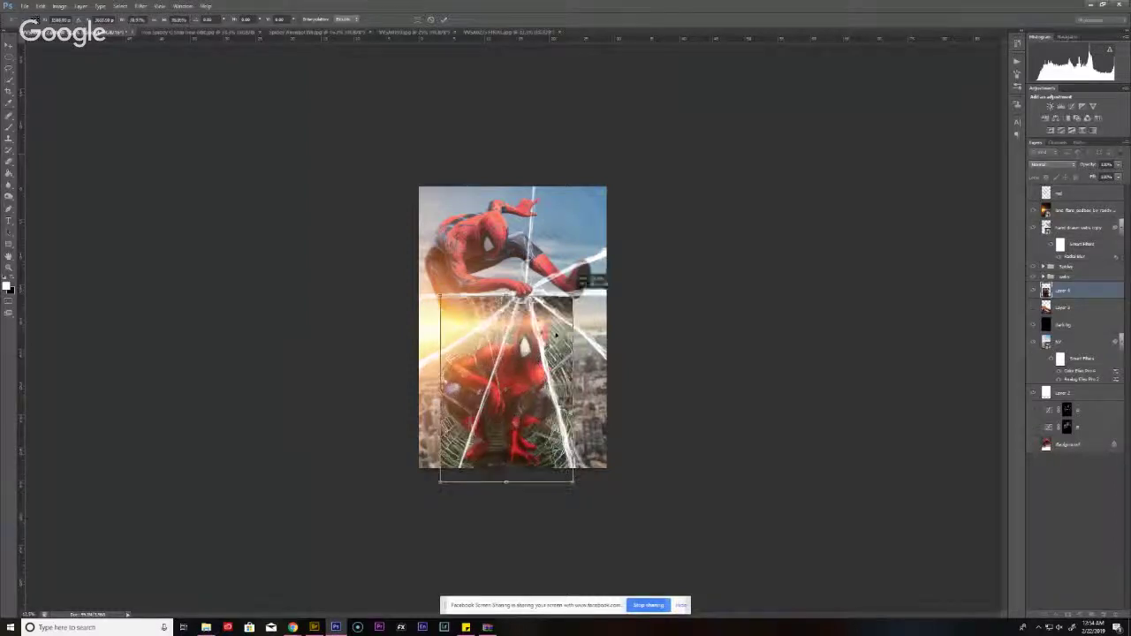
{"action": "left_click_drag", "start_coordinate": [537, 361], "coordinate": [527, 360]}
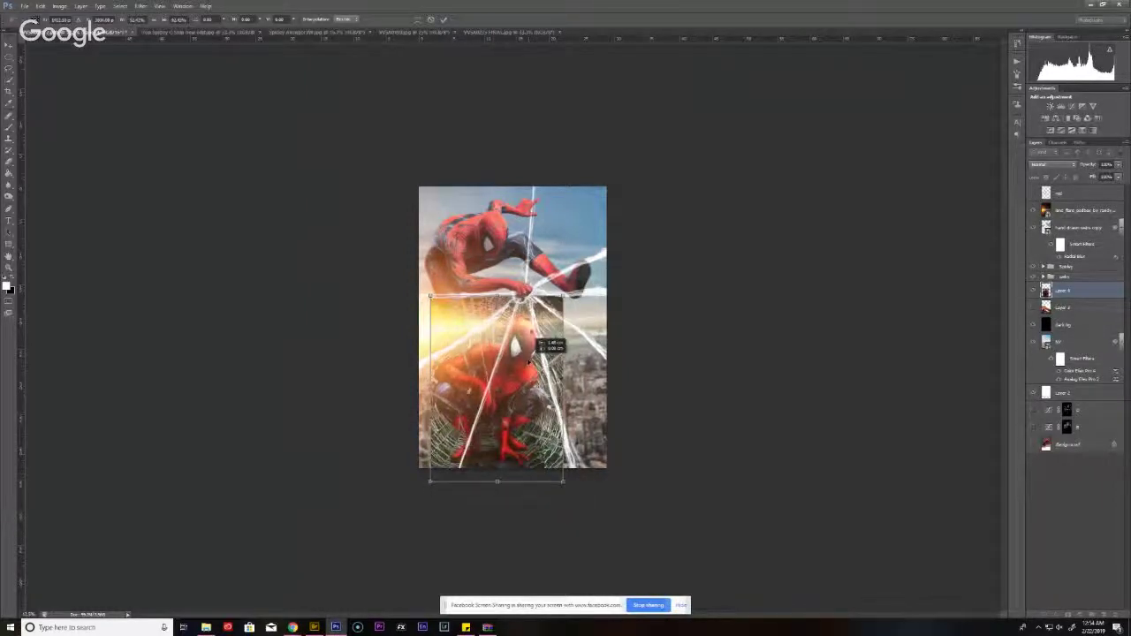
- Rotate the web crouch image counterclockwise, fit it into the canvas's lower right, apply the transform and hide its layer
{"action": "left_click_drag", "start_coordinate": [537, 413], "coordinate": [485, 412]}
{"action": "left_click_drag", "start_coordinate": [544, 354], "coordinate": [649, 348]}
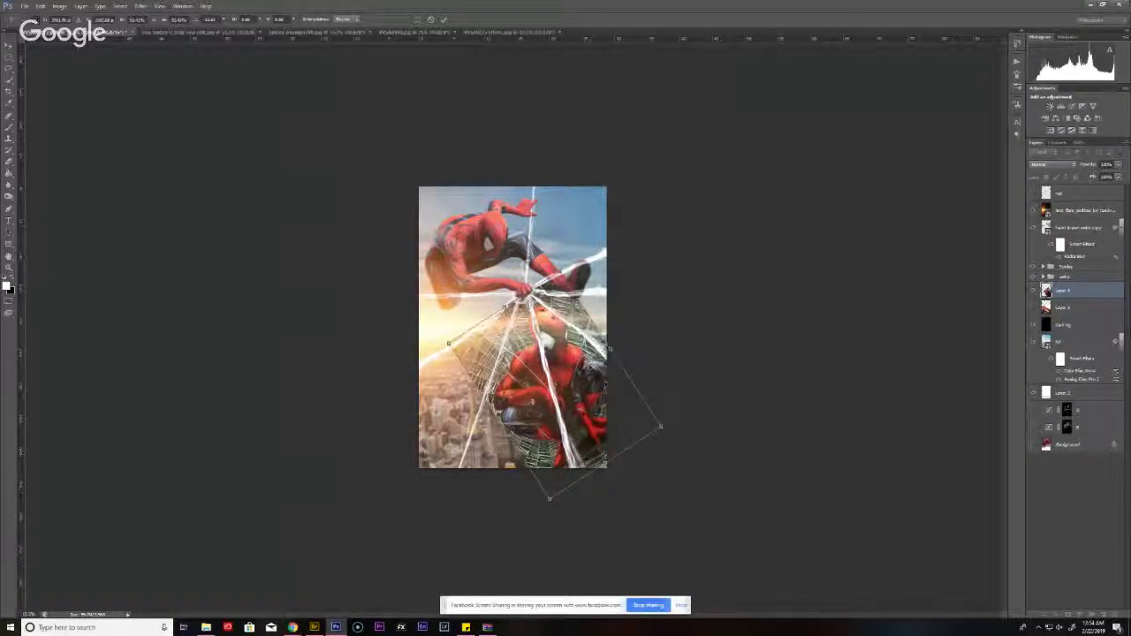
{"action": "mouse_move", "coordinate": [661, 427]}
{"action": "left_mouse_down"}
{"action": "mouse_move", "coordinate": [651, 428]}
{"action": "mouse_move", "coordinate": [672, 437]}
{"action": "mouse_move", "coordinate": [653, 427]}
{"action": "left_mouse_up"}
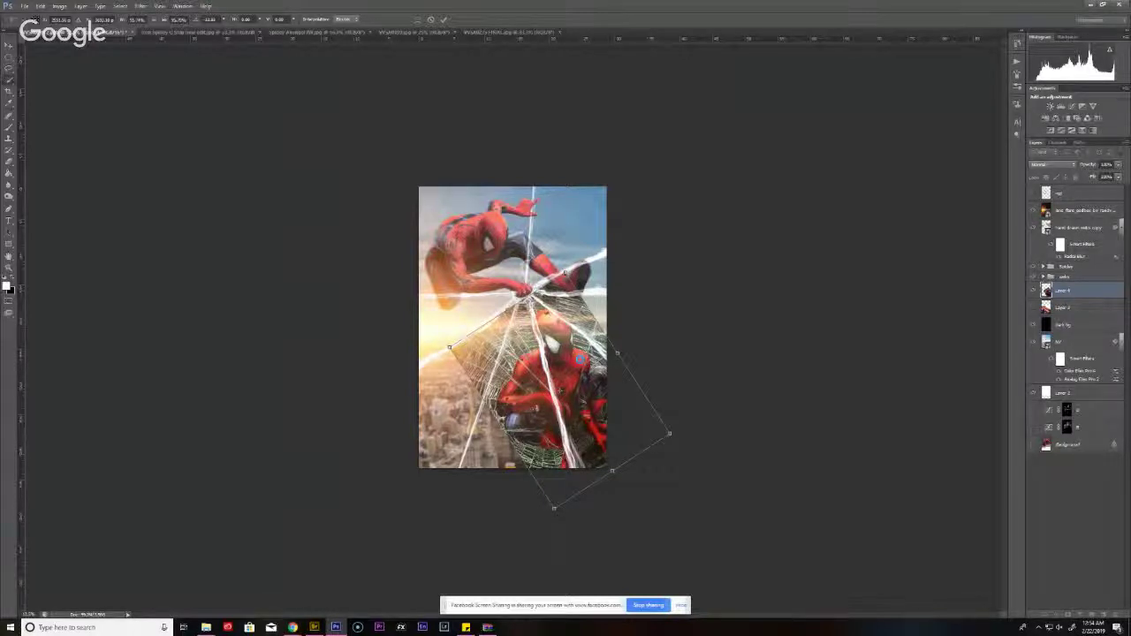
{"action": "key", "text": "Return"}
{"action": "key", "text": "w"}
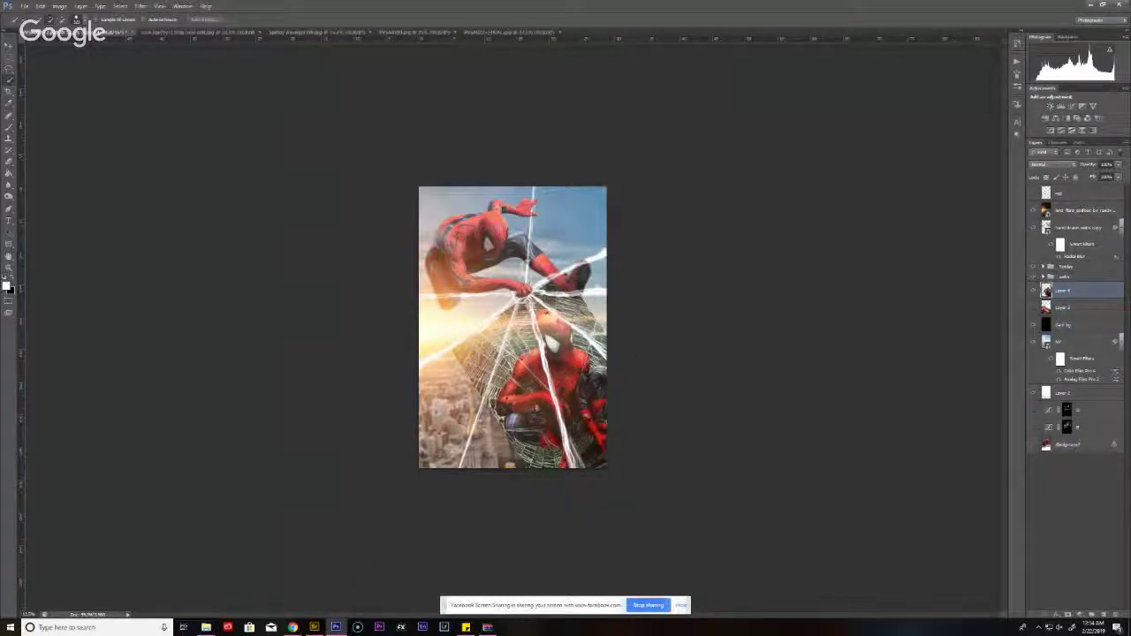
{"action": "left_click", "coordinate": [1034, 290]}
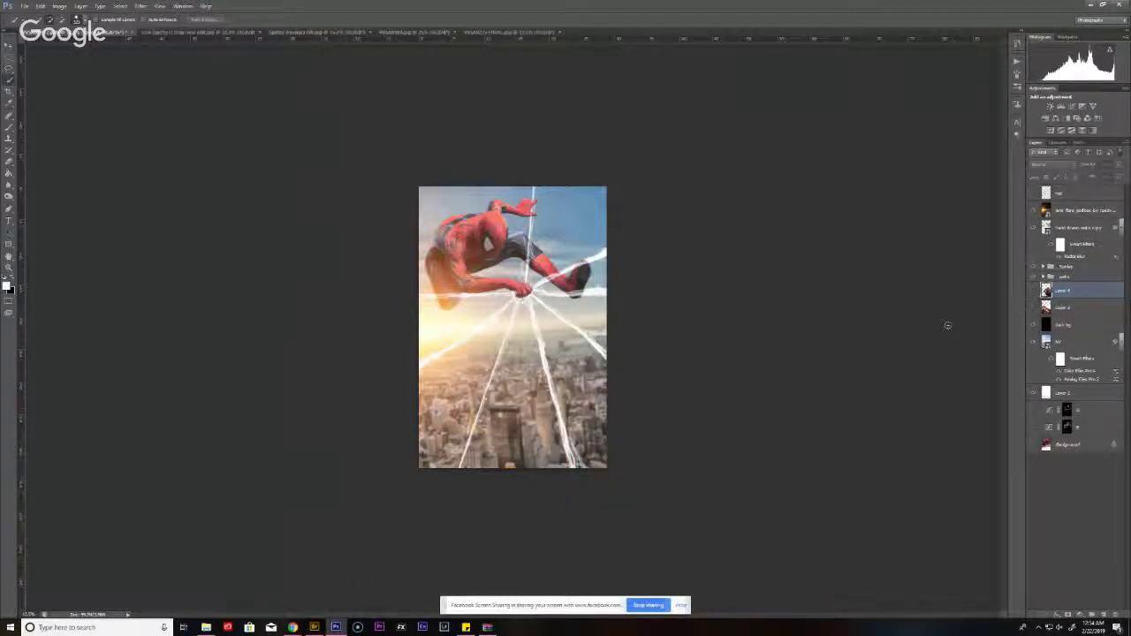
- Copy the entire unmasked Spidey Avenger image and paste it as a new layer above the web crouch in the composite
{"action": "left_click", "coordinate": [315, 627]}
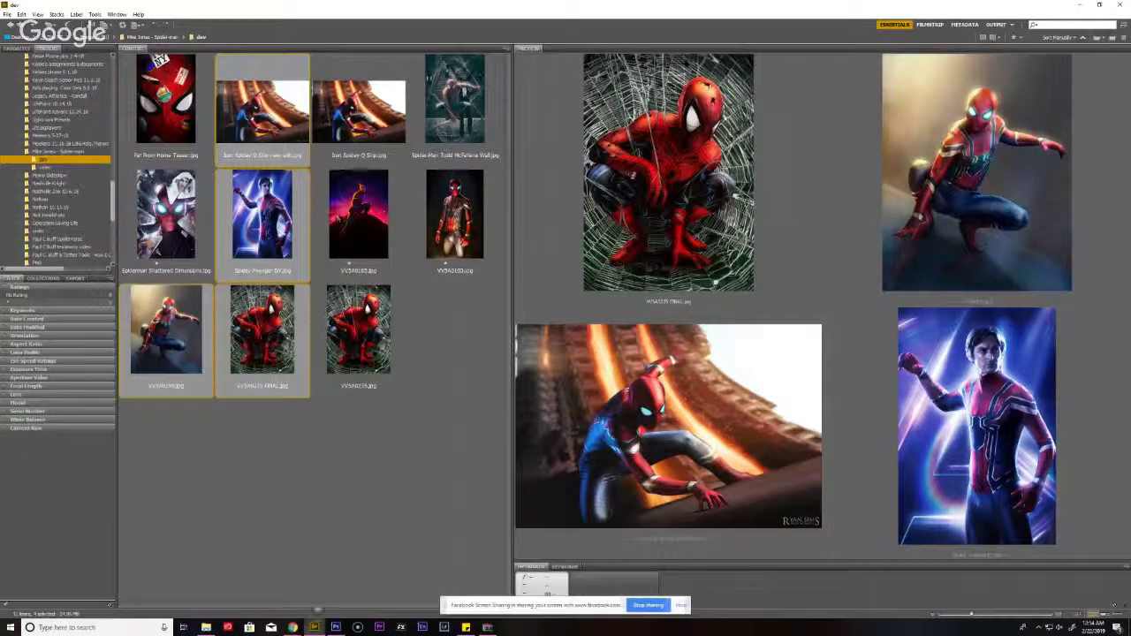
{"action": "left_click", "coordinate": [336, 628]}
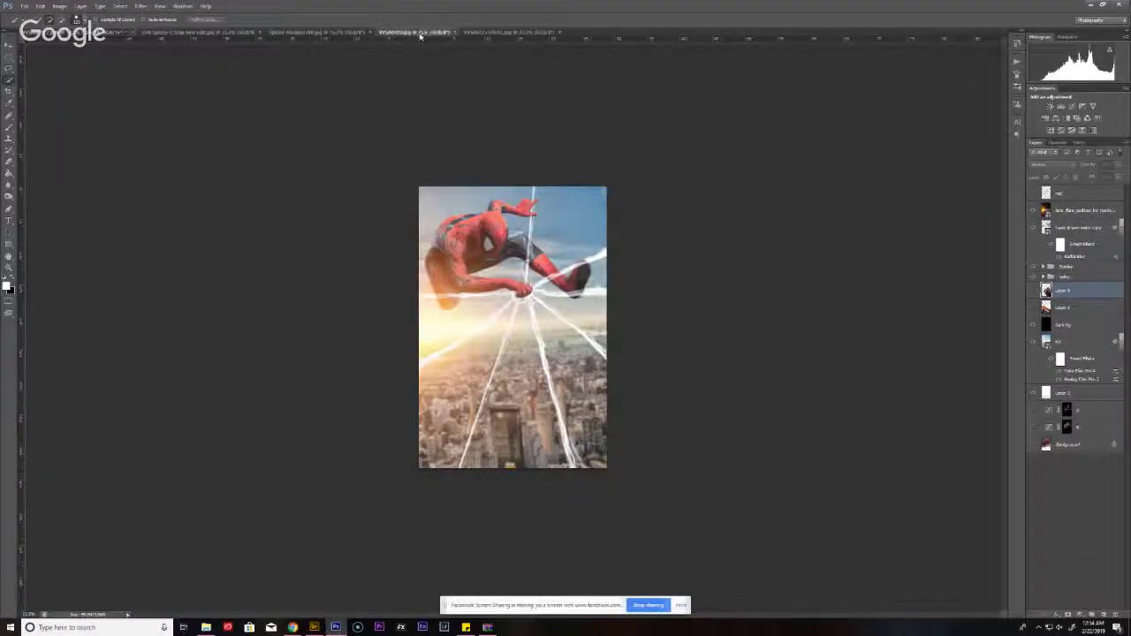
{"action": "left_click", "coordinate": [421, 33]}
{"action": "left_click", "coordinate": [480, 34]}
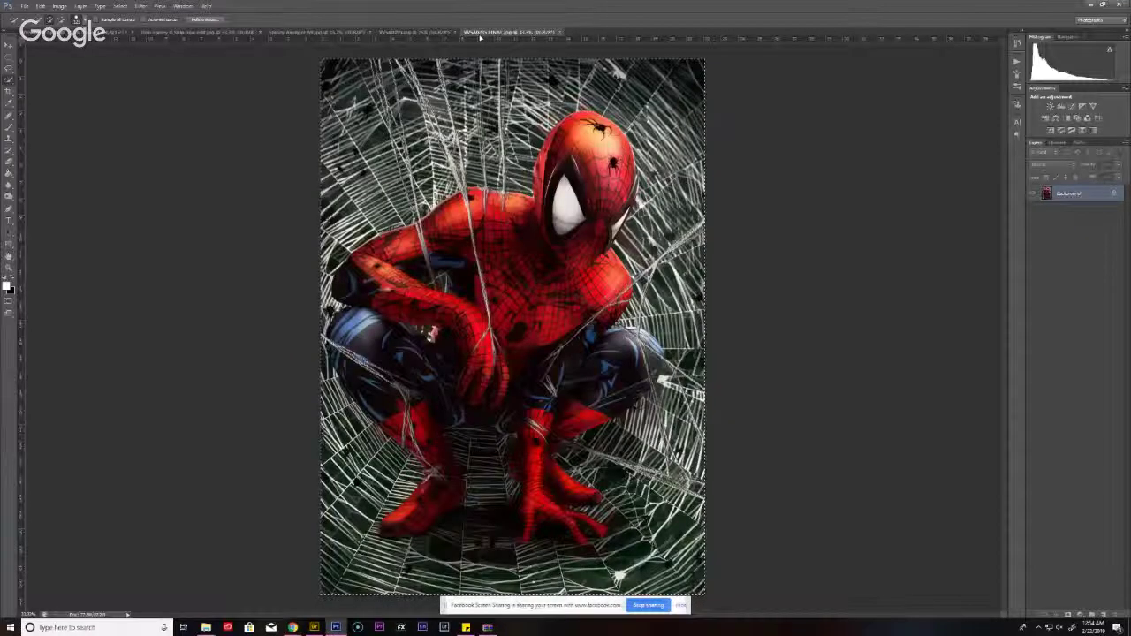
{"action": "left_click", "coordinate": [346, 36]}
{"action": "key", "text": "ctrl+a"}
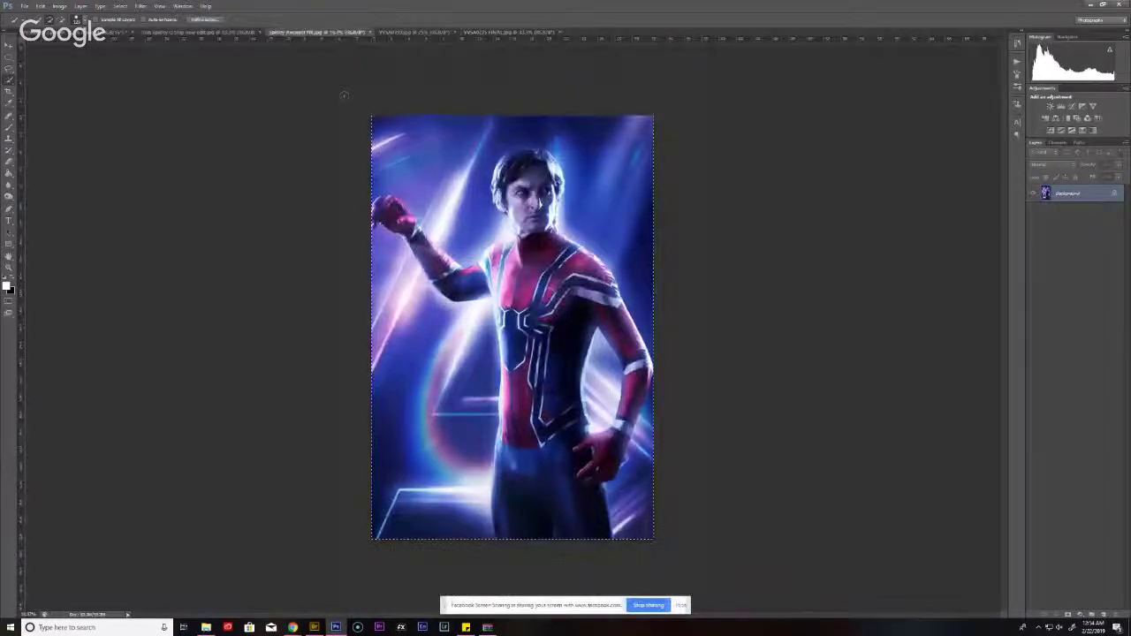
{"action": "left_click", "coordinate": [120, 31]}
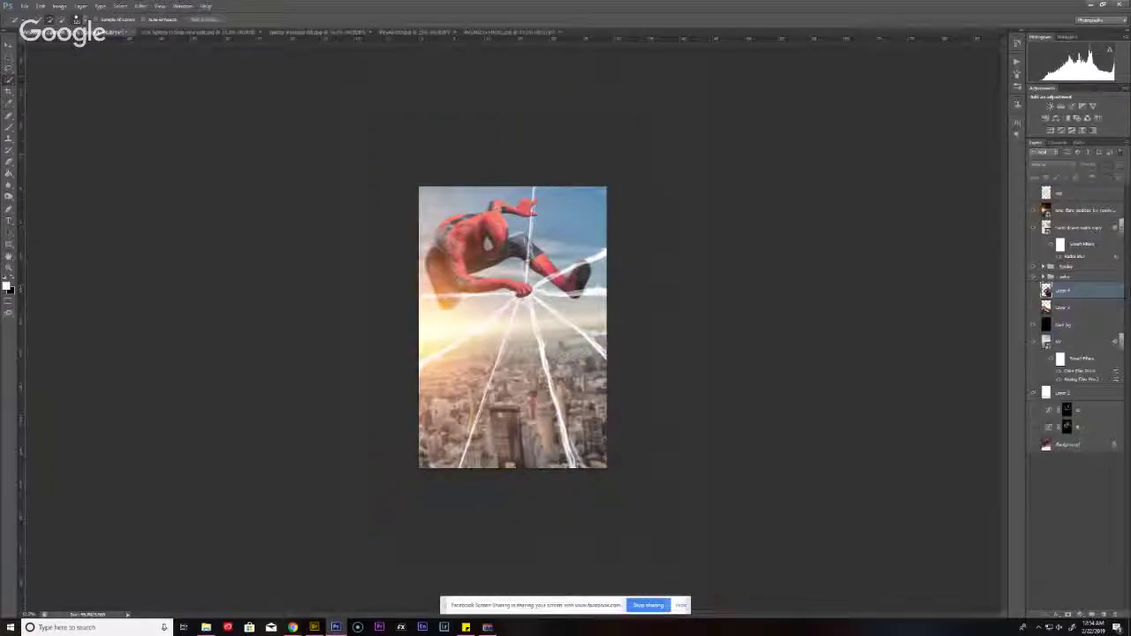
{"action": "key", "text": "ctrl+v"}
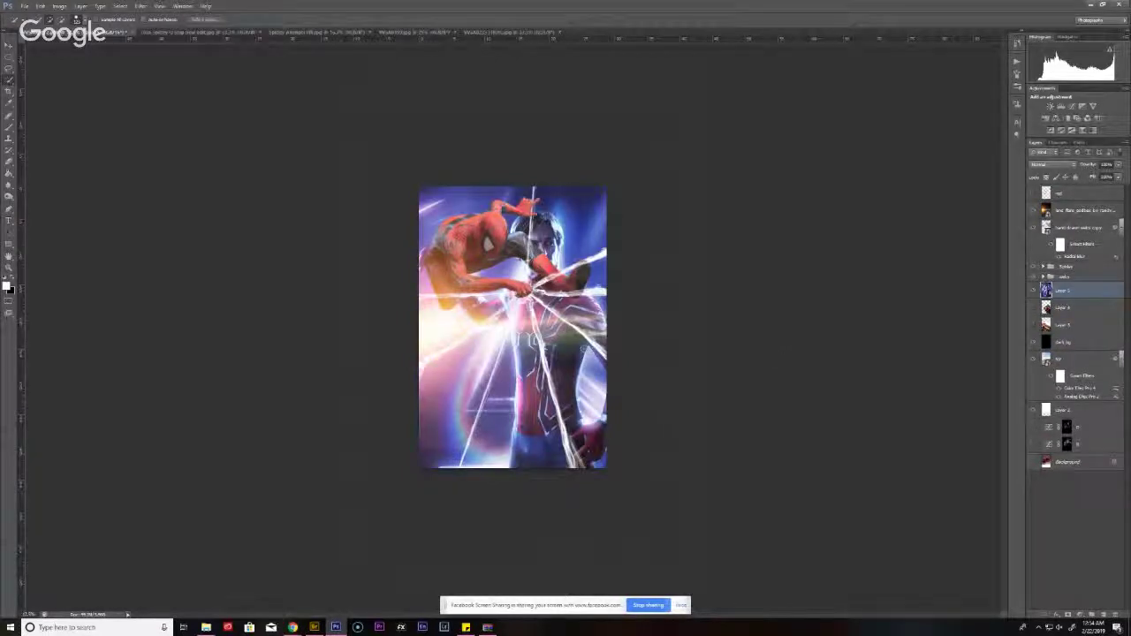
- Scale down the pasted Spidey Avenger image, tilt it slightly clockwise and move it beneath the point where the webs meet
{"action": "key", "text": "ctrl+t"}
{"action": "left_click_drag", "start_coordinate": [630, 188], "coordinate": [609, 220]}
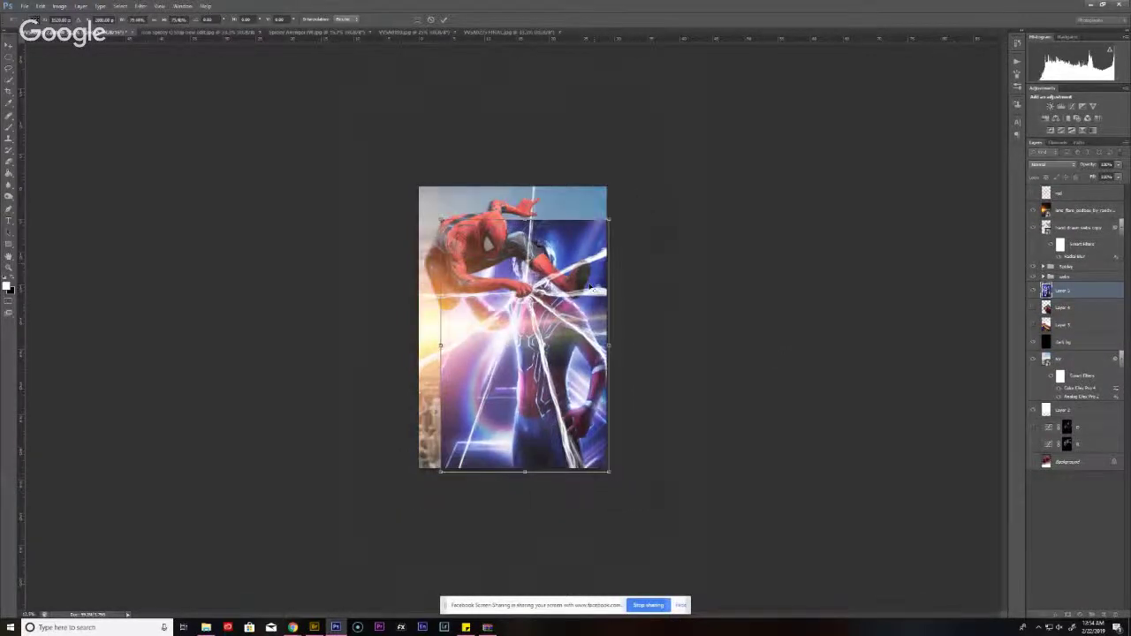
{"action": "left_click_drag", "start_coordinate": [582, 306], "coordinate": [570, 353]}
{"action": "left_click_drag", "start_coordinate": [600, 262], "coordinate": [638, 312]}
{"action": "left_click_drag", "start_coordinate": [578, 339], "coordinate": [573, 343]}
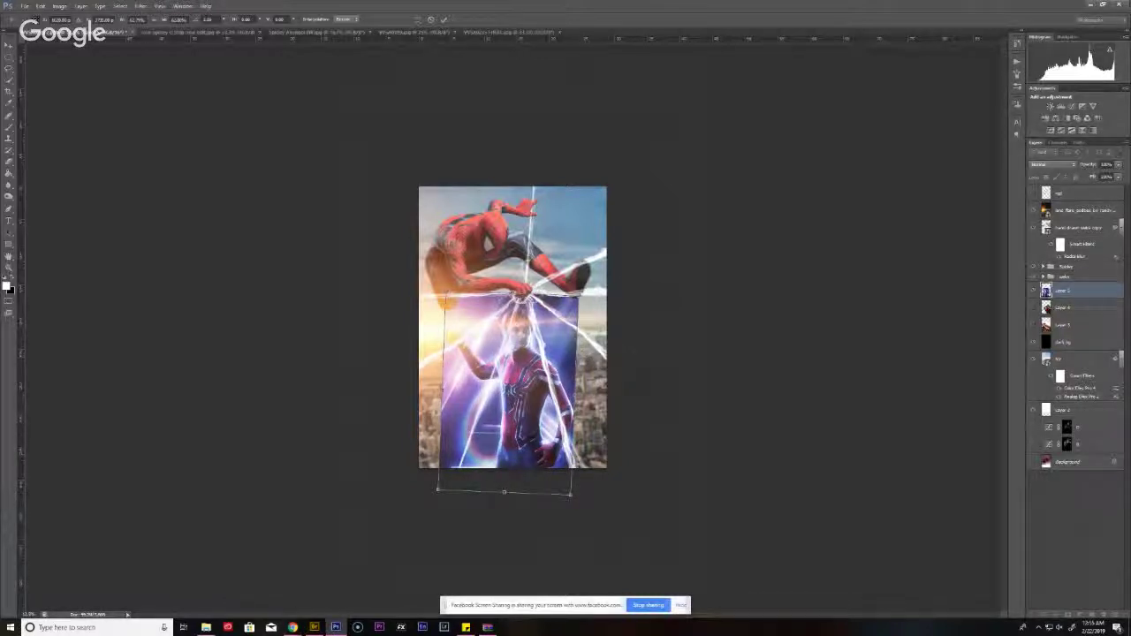
- Fine-tune the Spidey Avenger image's size and placement in the canvas's lower center, apply the transform and hide its layer
{"action": "left_click_drag", "start_coordinate": [574, 343], "coordinate": [552, 375]}
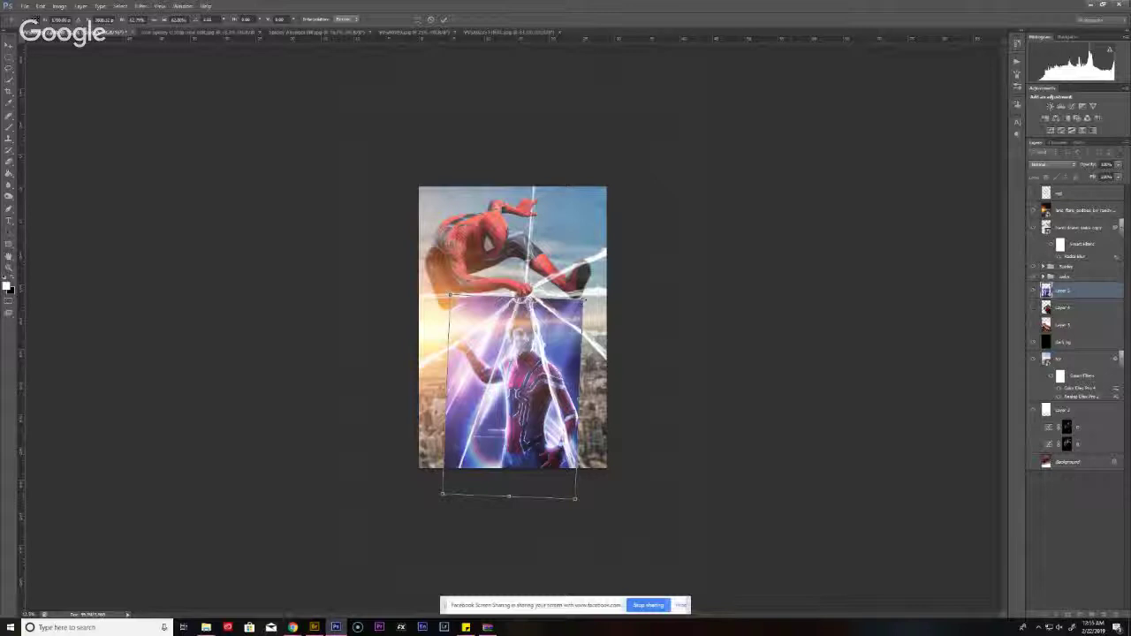
{"action": "left_click_drag", "start_coordinate": [583, 299], "coordinate": [555, 267]}
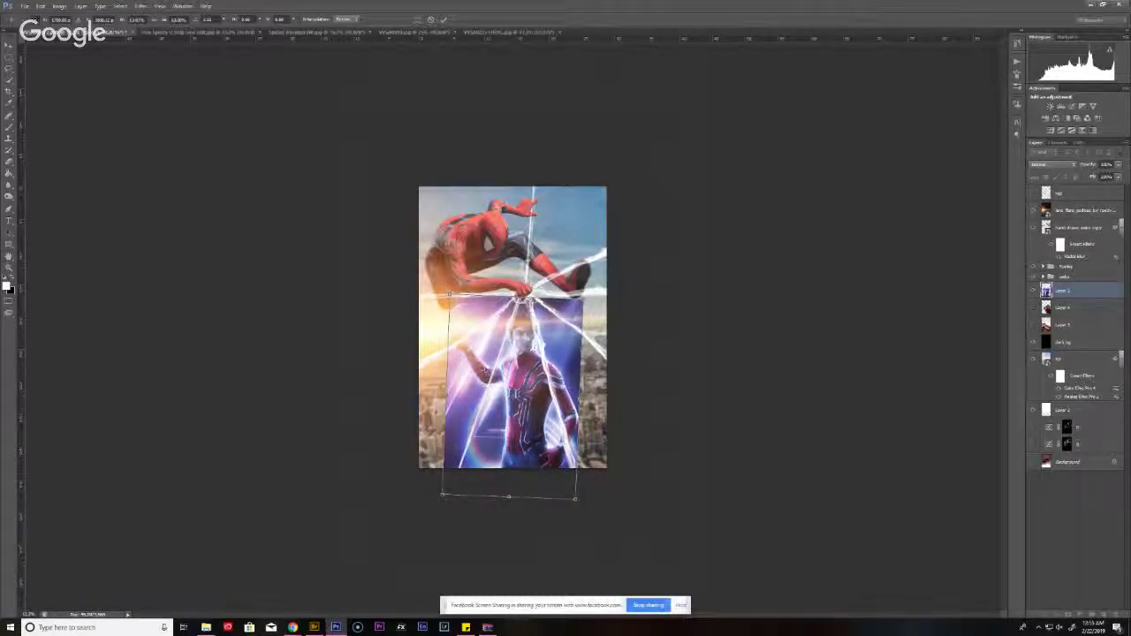
{"action": "left_click_drag", "start_coordinate": [632, 363], "coordinate": [590, 264]}
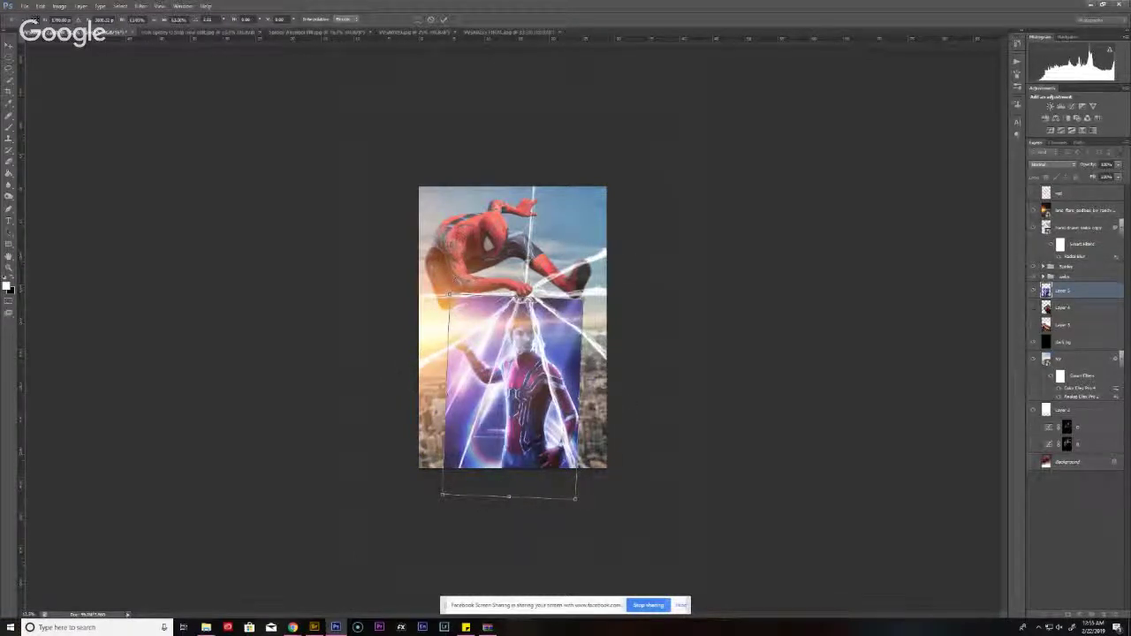
{"action": "key", "text": "Return"}
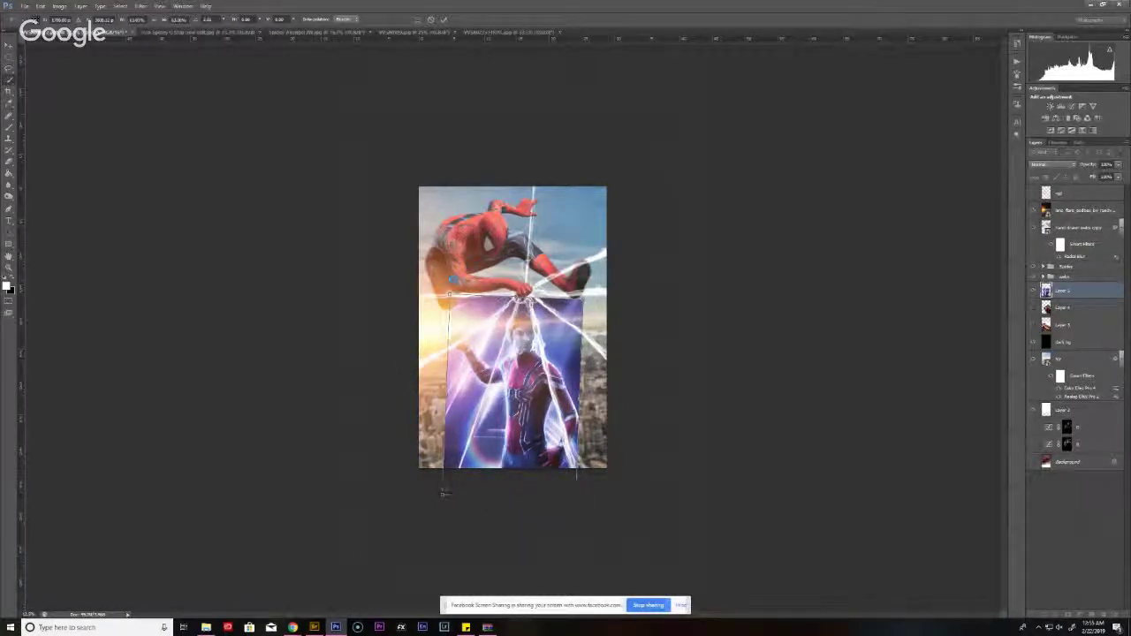
{"action": "left_click", "coordinate": [1034, 294]}
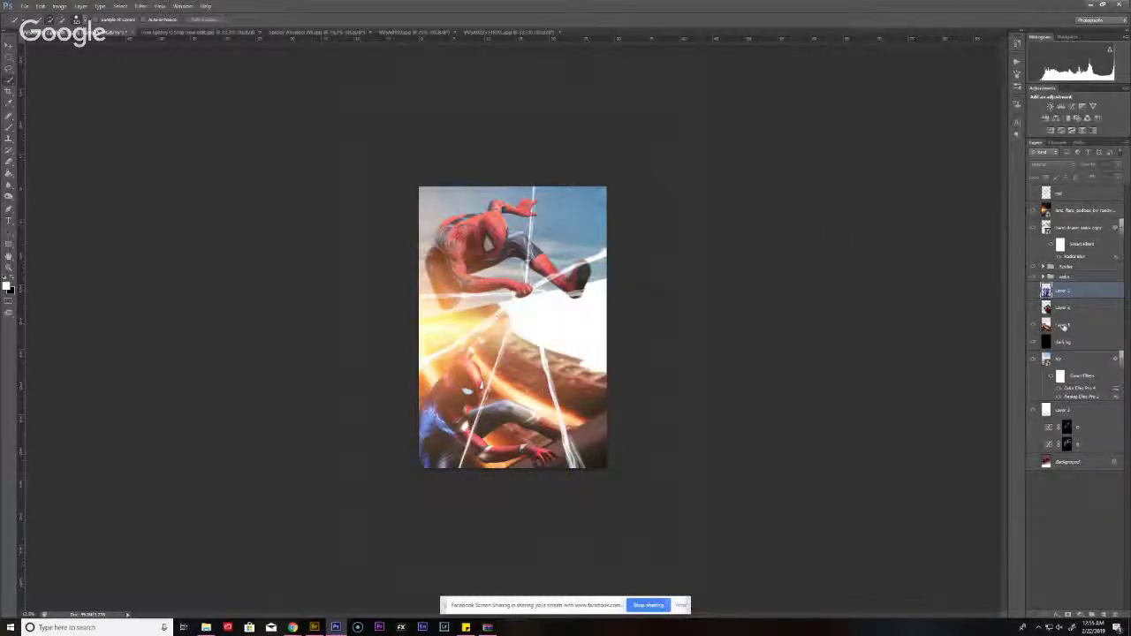
- Add a layer mask to the Iron Spidey layer and invert it to black so the image is fully hidden
{"action": "left_click", "coordinate": [1063, 326]}
{"action": "left_click", "coordinate": [1069, 613]}
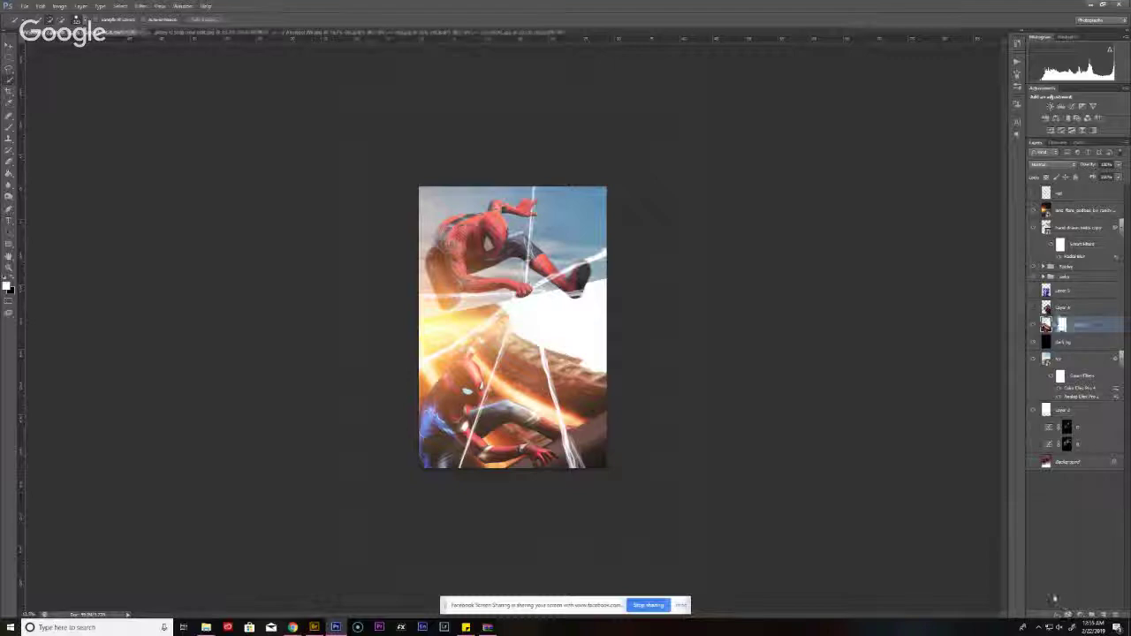
{"action": "key", "text": "ctrl+i"}
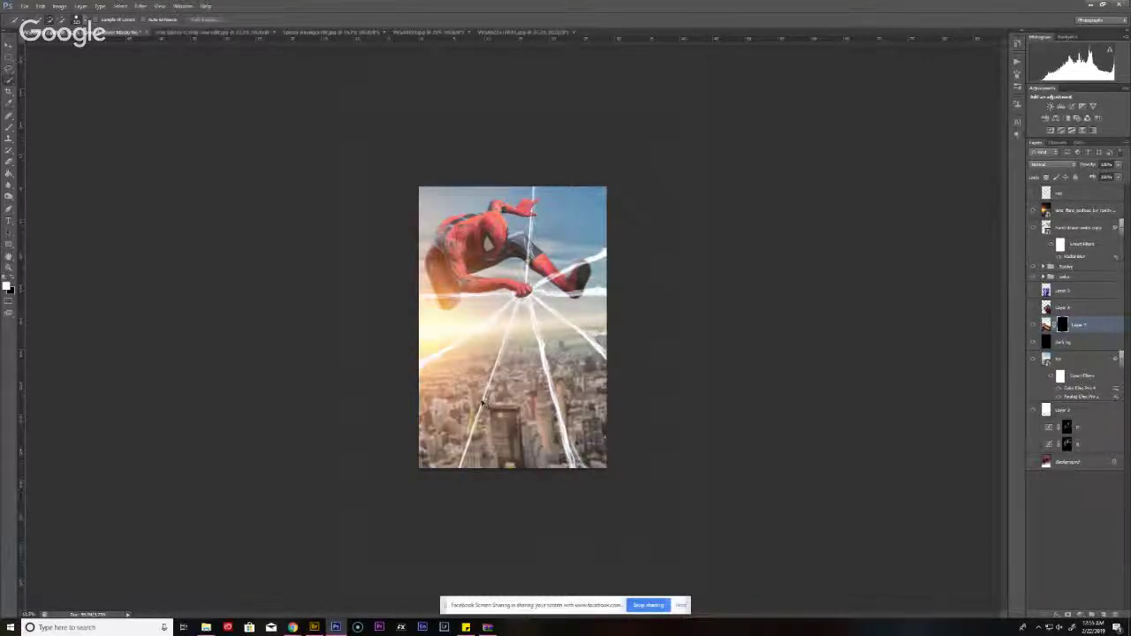
- Paint white on the Iron Spidey mask with a small, softened, low-flow brush, revealing the image along the two lower-left web strands
{"action": "key", "text": "ctrl+plus"}
{"action": "key", "text": "ctrl+plus"}
{"action": "left_click_drag", "start_coordinate": [472, 319], "coordinate": [548, 158]}
{"action": "key", "text": "b"}
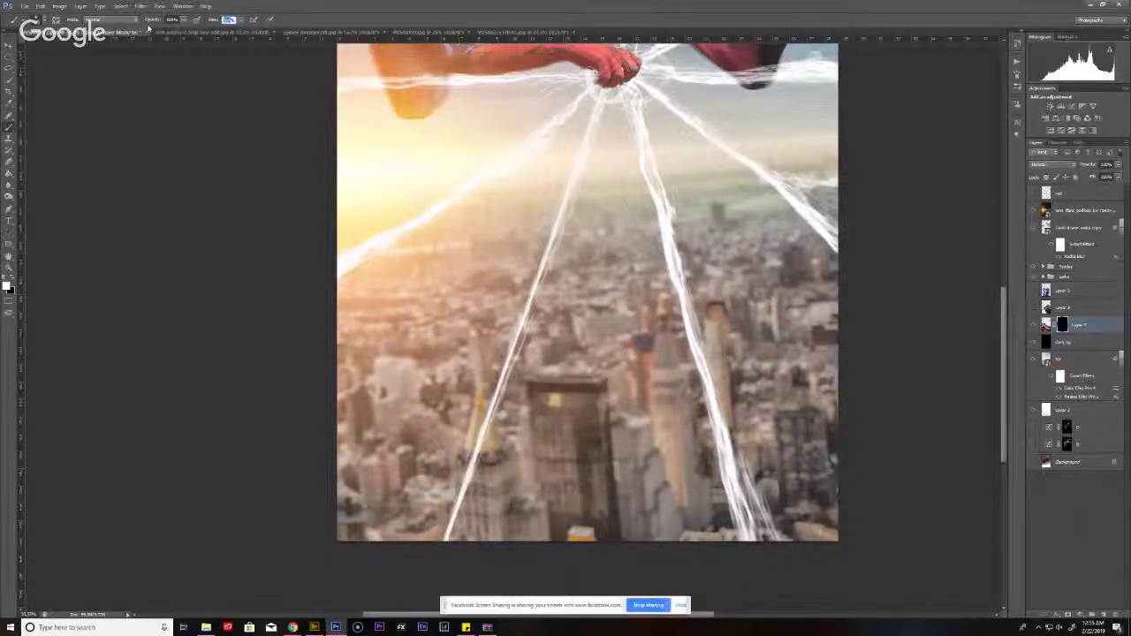
{"action": "mouse_move", "coordinate": [364, 287]}
{"action": "left_mouse_down"}
{"action": "mouse_move", "coordinate": [418, 235]}
{"action": "mouse_move", "coordinate": [420, 245]}
{"action": "mouse_move", "coordinate": [480, 181]}
{"action": "left_mouse_up"}
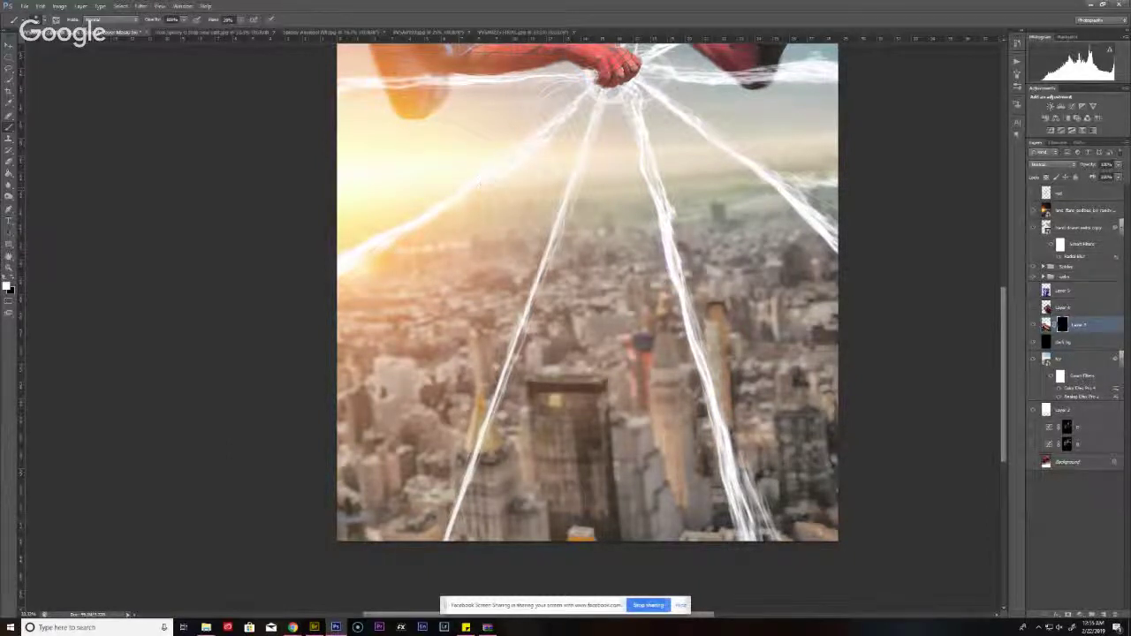
{"action": "right_click", "coordinate": [563, 131]}
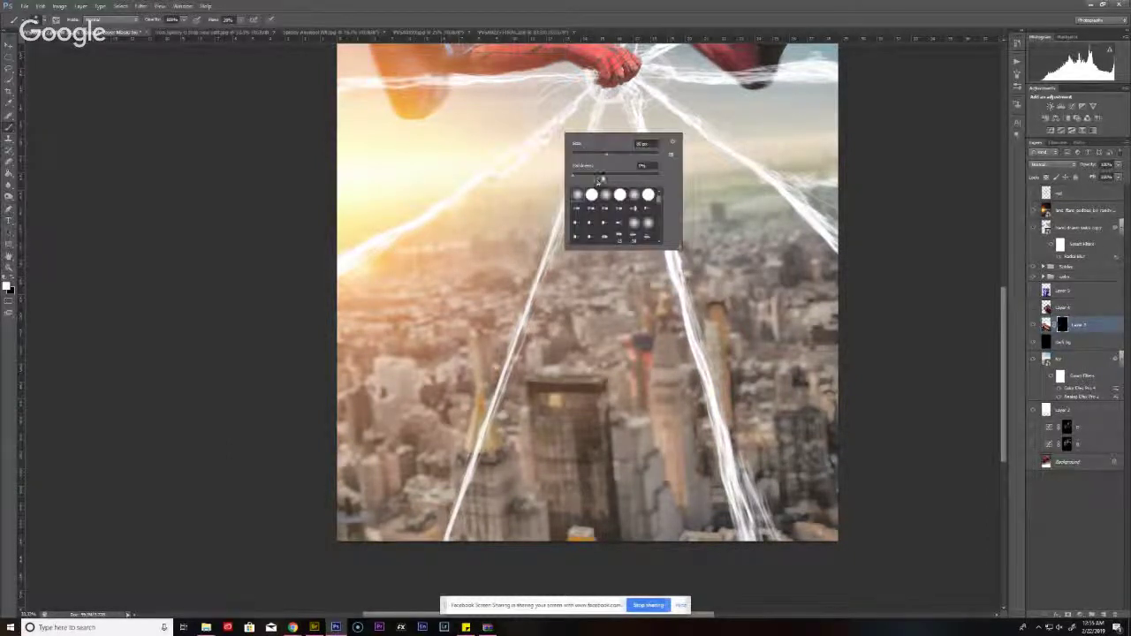
{"action": "left_click_drag", "start_coordinate": [610, 177], "coordinate": [594, 177]}
{"action": "left_click", "coordinate": [554, 124]}
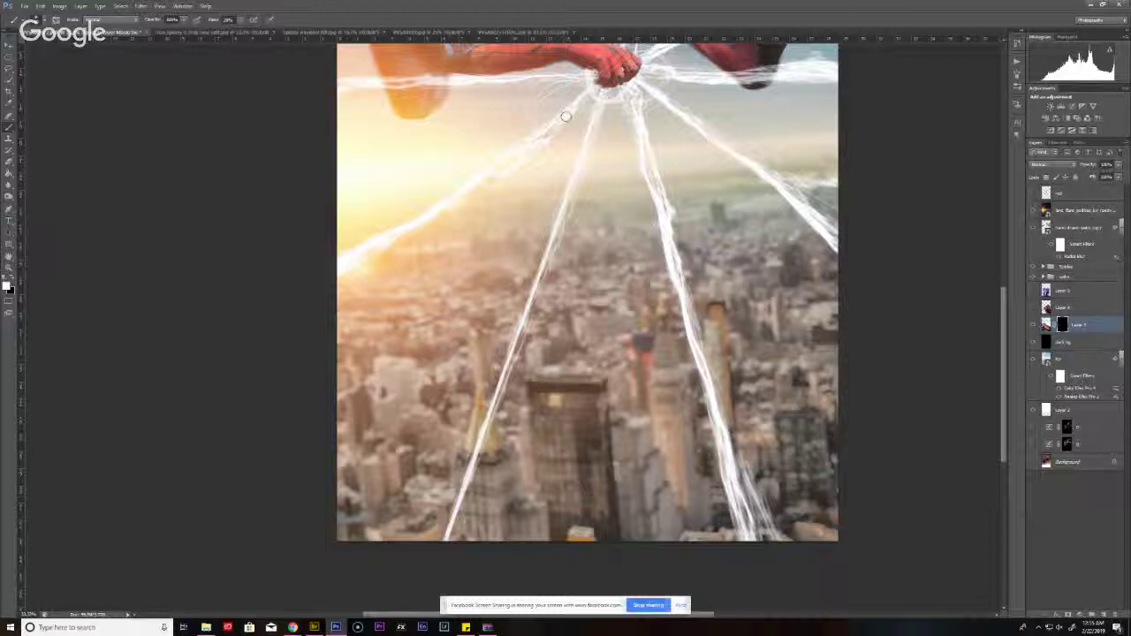
{"action": "left_click_drag", "start_coordinate": [596, 92], "coordinate": [573, 154]}
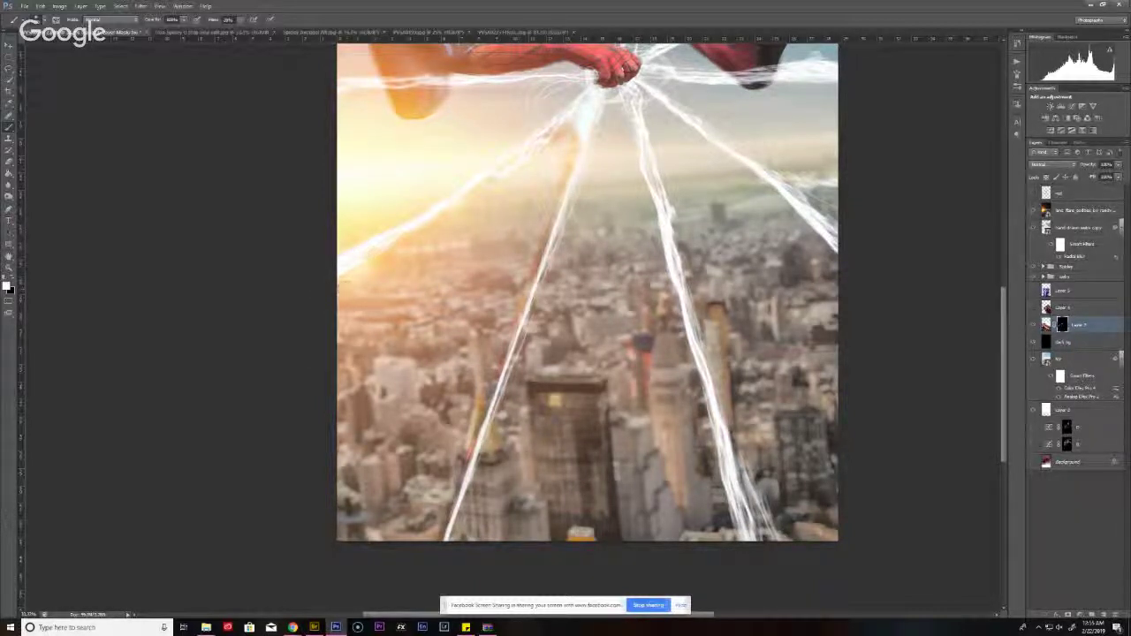
{"action": "left_click_drag", "start_coordinate": [345, 300], "coordinate": [579, 131]}
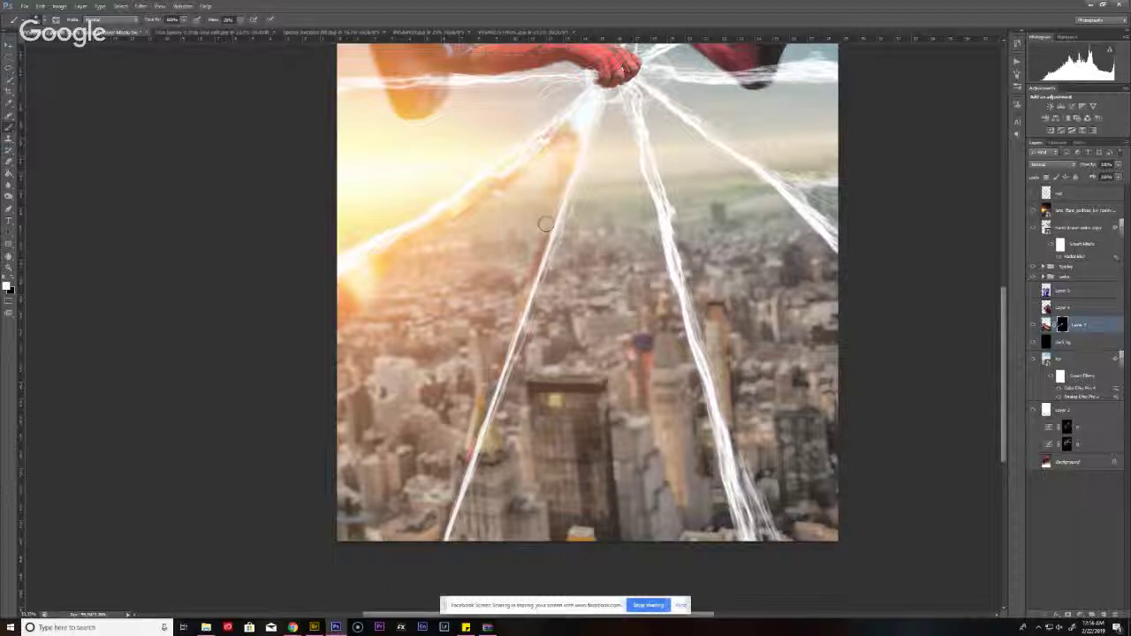
{"action": "left_click_drag", "start_coordinate": [546, 224], "coordinate": [466, 452]}
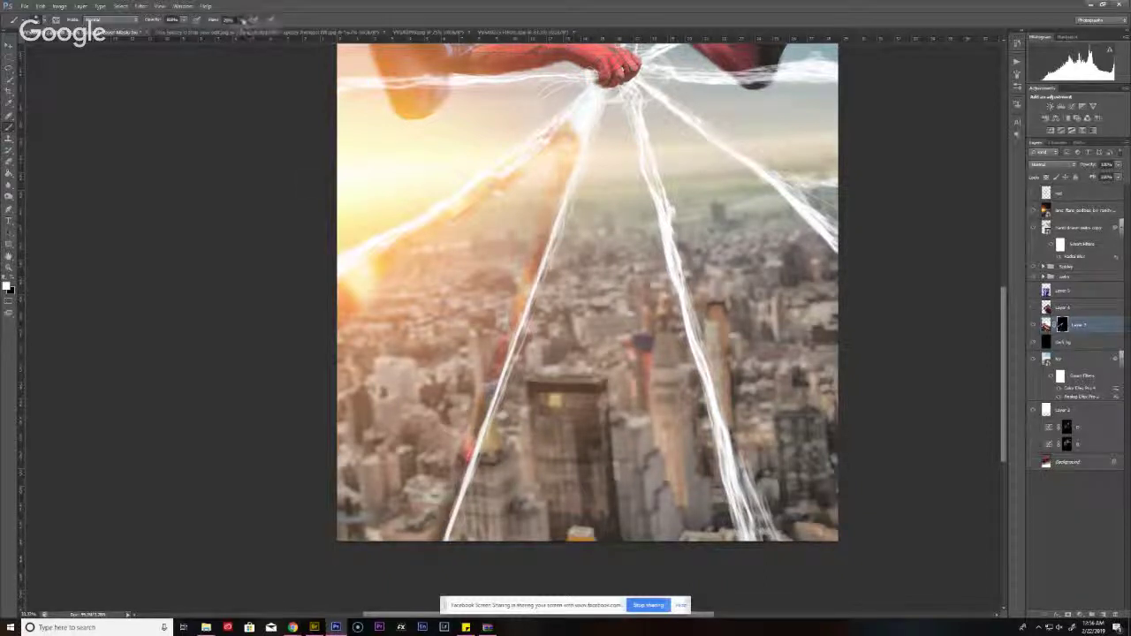
- Raise the brush flow to 100% and reveal the Iron Spidey figure throughout the wedge between the two lower-left web strands
{"action": "left_click_drag", "start_coordinate": [241, 20], "coordinate": [306, 33]}
{"action": "mouse_move", "coordinate": [564, 139]}
{"action": "left_mouse_down"}
{"action": "mouse_move", "coordinate": [514, 189]}
{"action": "mouse_move", "coordinate": [405, 258]}
{"action": "mouse_move", "coordinate": [344, 322]}
{"action": "left_mouse_up"}
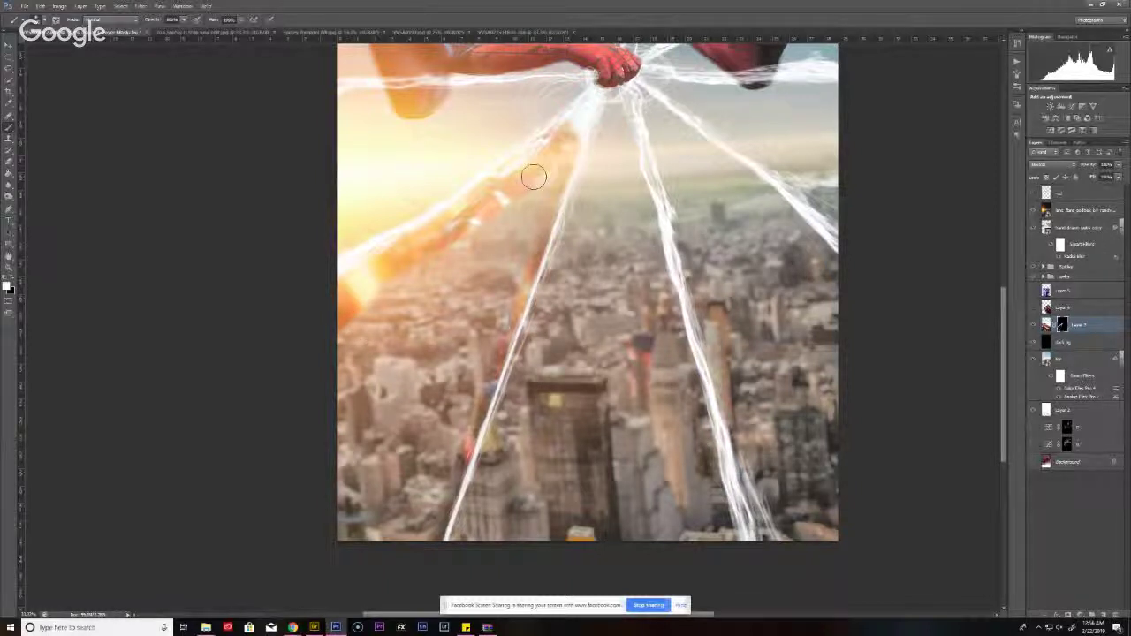
{"action": "left_click_drag", "start_coordinate": [534, 177], "coordinate": [486, 243]}
{"action": "mouse_move", "coordinate": [392, 285]}
{"action": "left_mouse_down"}
{"action": "mouse_move", "coordinate": [358, 389]}
{"action": "mouse_move", "coordinate": [371, 495]}
{"action": "mouse_move", "coordinate": [389, 521]}
{"action": "mouse_move", "coordinate": [415, 495]}
{"action": "mouse_move", "coordinate": [433, 530]}
{"action": "mouse_move", "coordinate": [435, 504]}
{"action": "mouse_move", "coordinate": [438, 535]}
{"action": "left_mouse_up"}
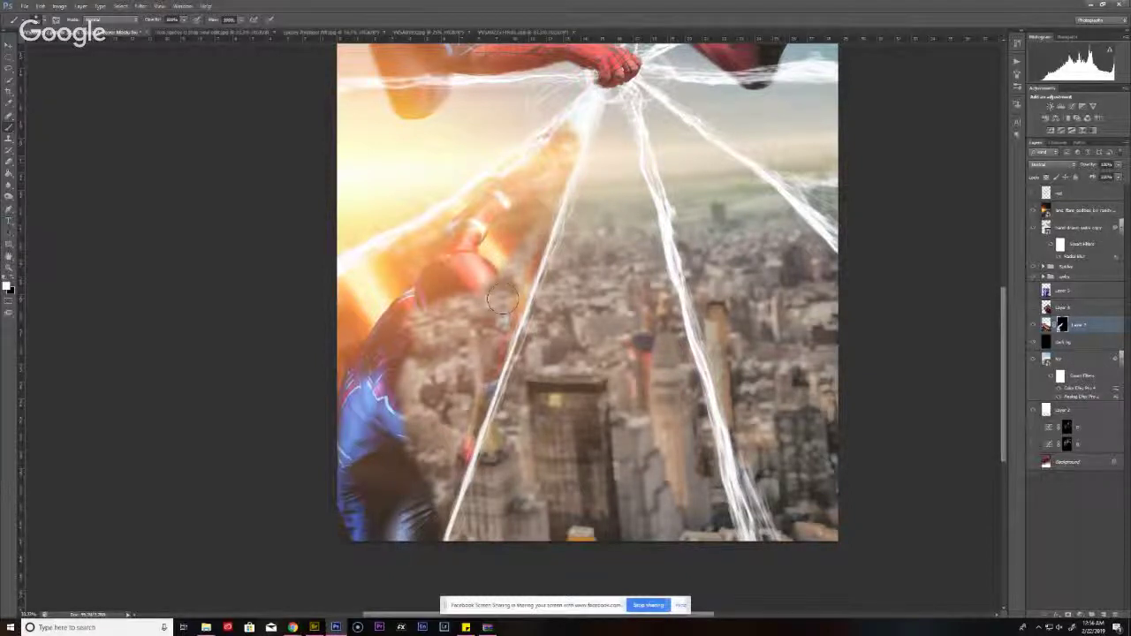
{"action": "left_click", "coordinate": [560, 151], "text": "shift"}
{"action": "mouse_move", "coordinate": [486, 293]}
{"action": "left_mouse_down"}
{"action": "mouse_move", "coordinate": [428, 450]}
{"action": "mouse_move", "coordinate": [433, 362]}
{"action": "mouse_move", "coordinate": [416, 340]}
{"action": "mouse_move", "coordinate": [429, 305]}
{"action": "mouse_move", "coordinate": [446, 297]}
{"action": "left_mouse_up"}
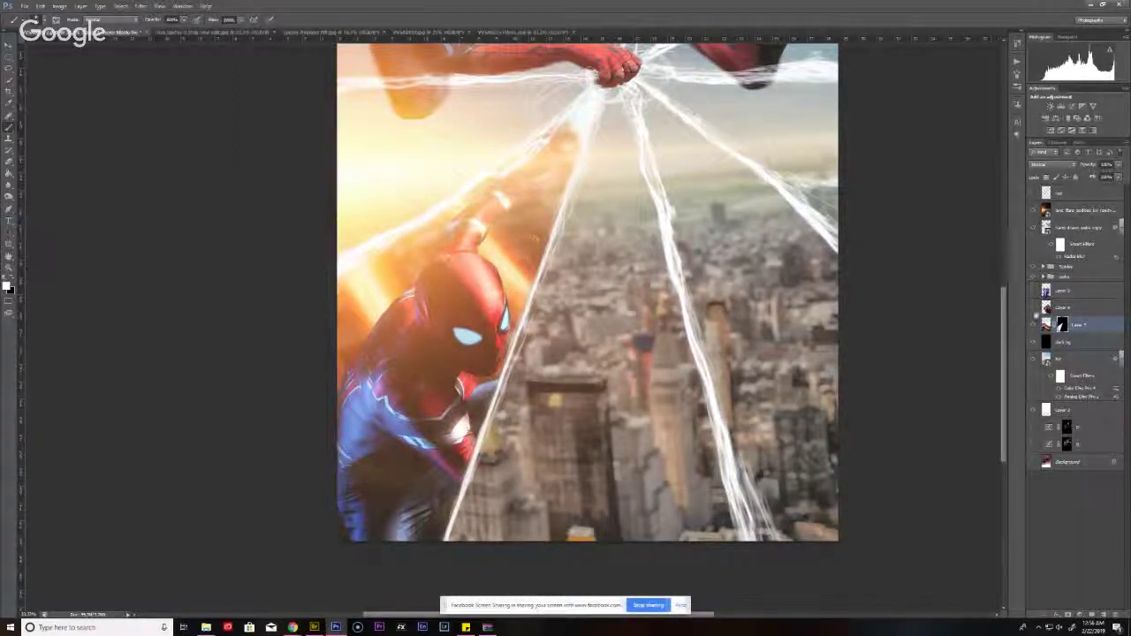
- Show the web crouch layer and give it an inverted black mask that hides the whole image
{"action": "left_click", "coordinate": [1033, 309]}
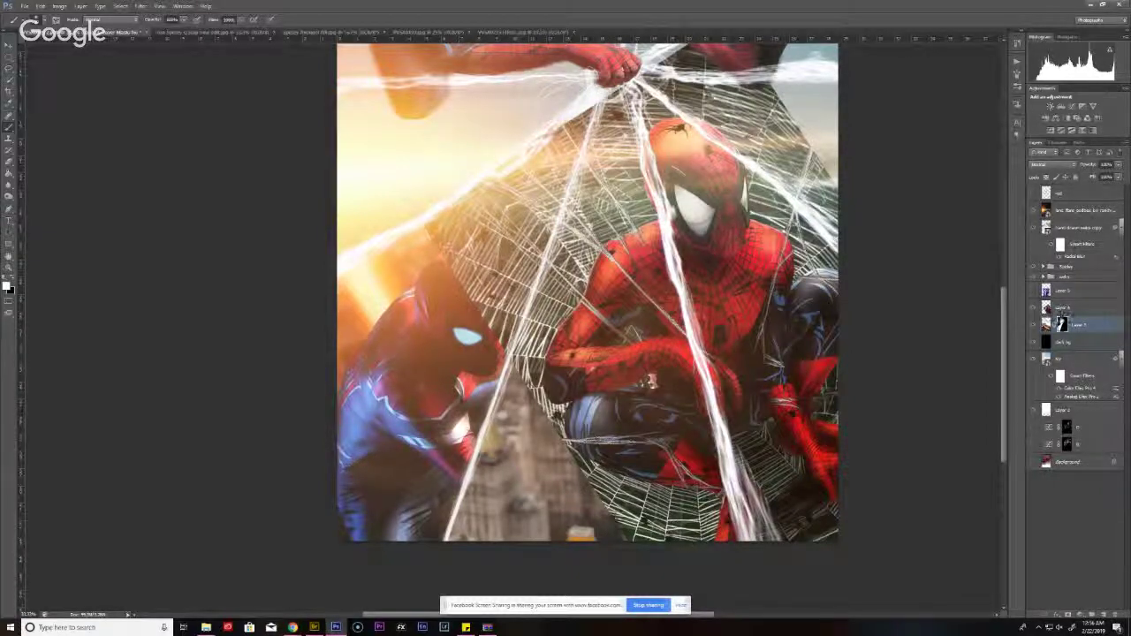
{"action": "left_click", "coordinate": [1078, 308]}
{"action": "left_click", "coordinate": [1067, 614], "text": "alt"}
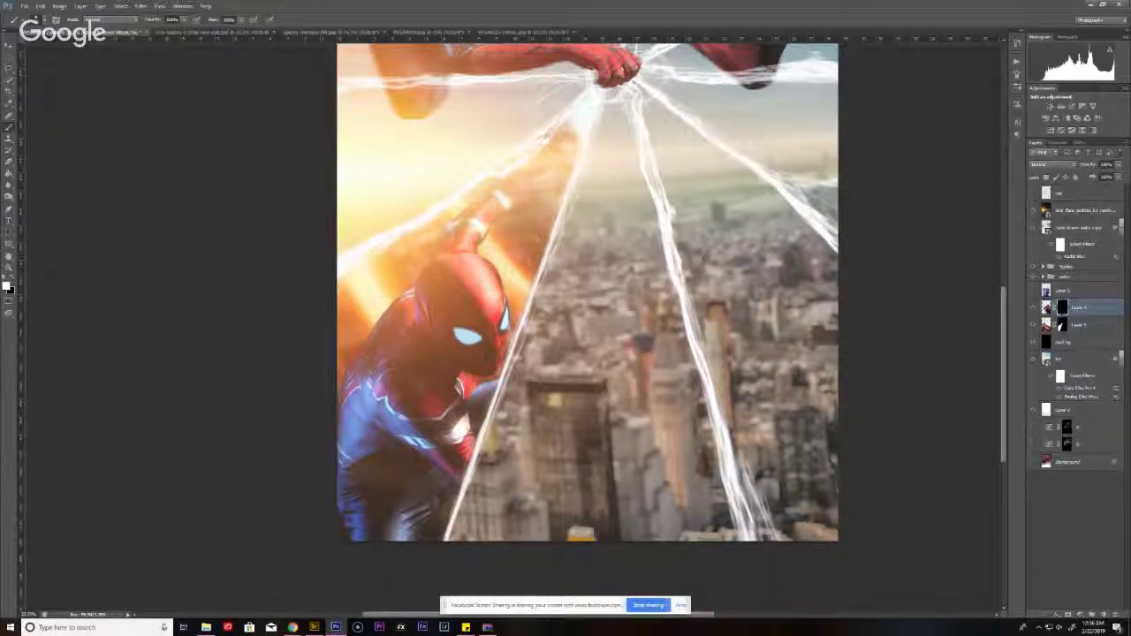
- Paint white on the web crouch mask along the inner edges of the two lower-right web strands up to where they meet
{"action": "left_click", "coordinate": [758, 550], "text": "shift"}
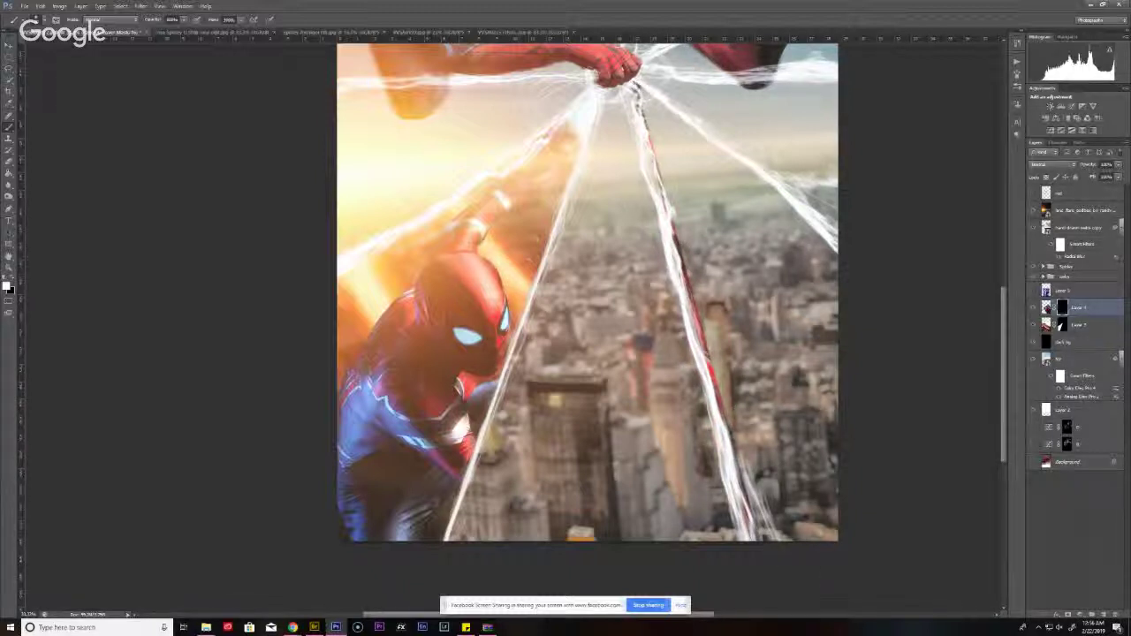
{"action": "left_click", "coordinate": [765, 546], "text": "shift"}
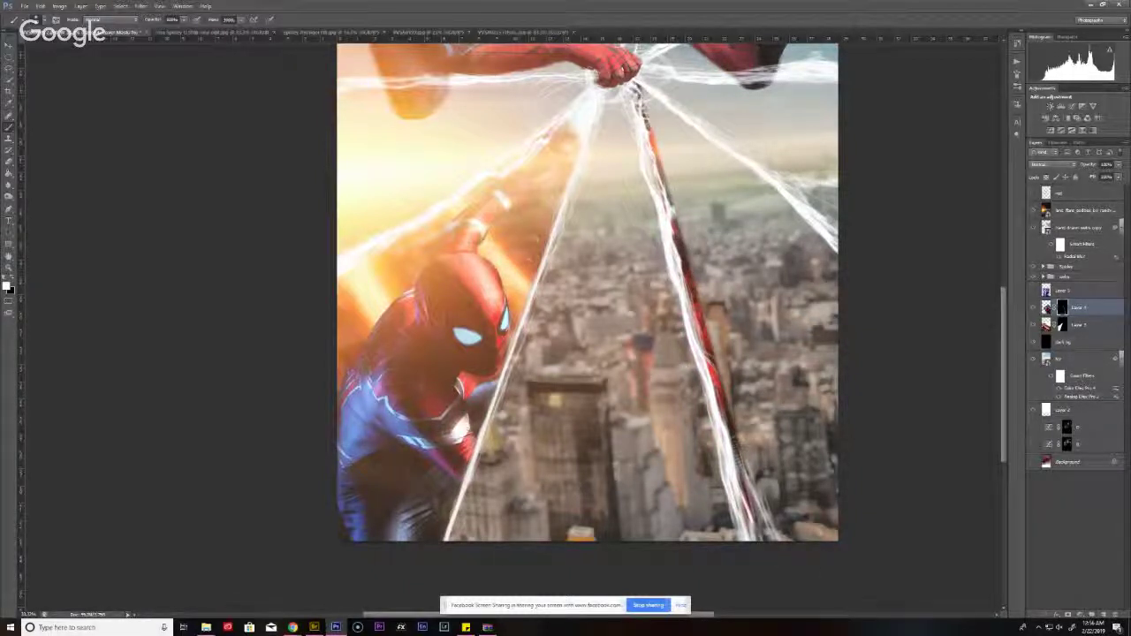
{"action": "left_click", "coordinate": [636, 88]}
{"action": "left_click", "coordinate": [839, 258], "text": "shift"}
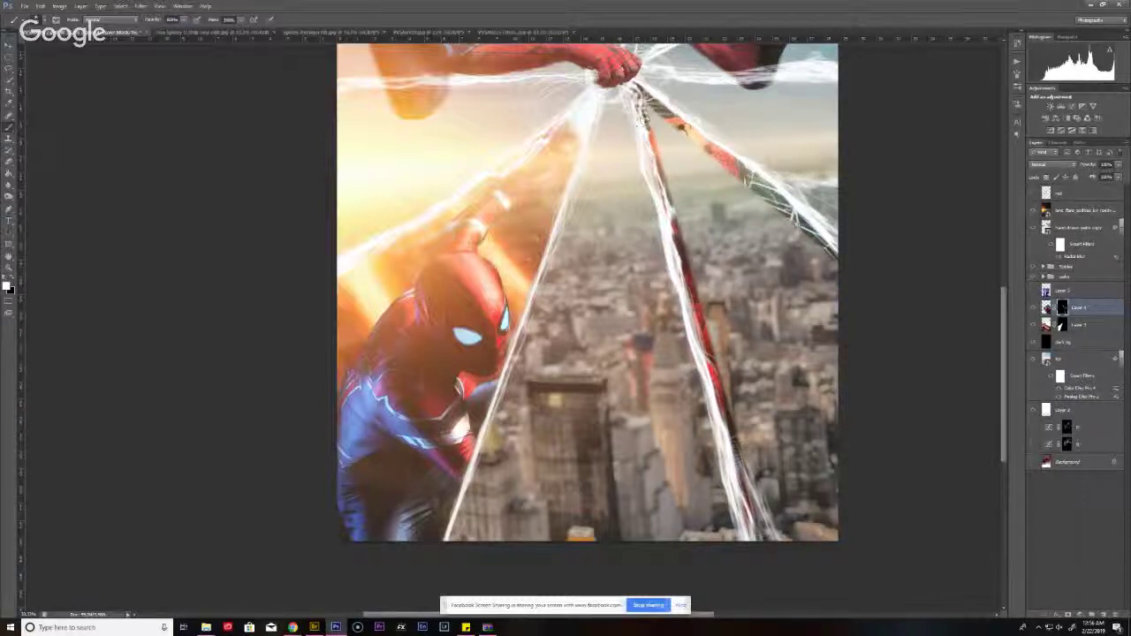
{"action": "mouse_move", "coordinate": [633, 121]}
{"action": "left_mouse_down"}
{"action": "mouse_move", "coordinate": [652, 113]}
{"action": "mouse_move", "coordinate": [663, 153]}
{"action": "left_mouse_up"}
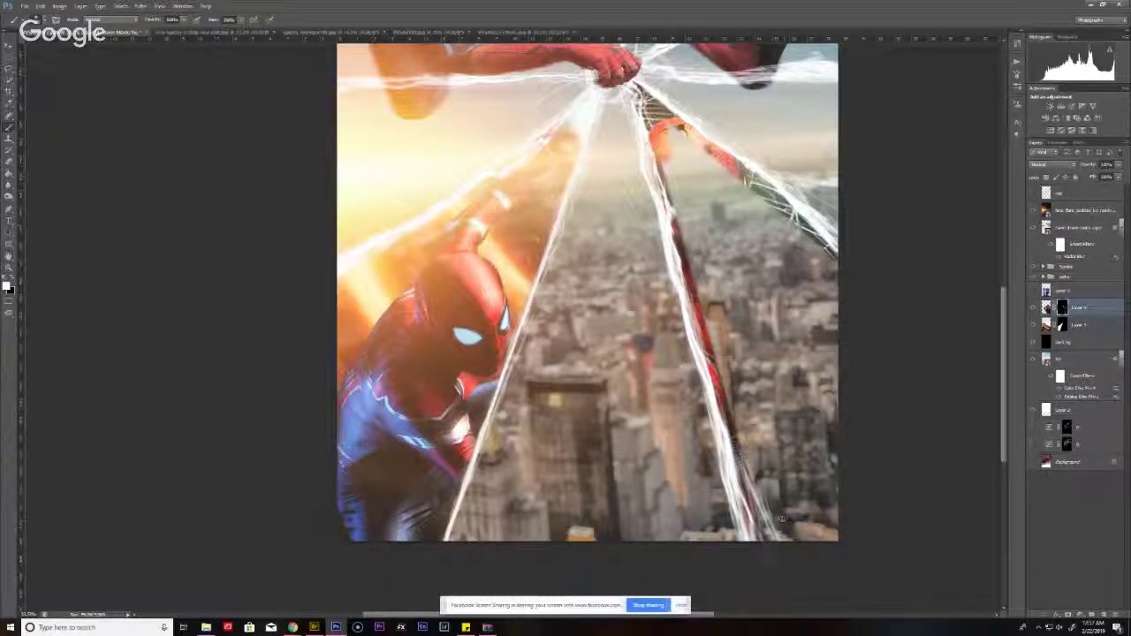
- Fill in the web crouch mask with white between the two lower-right strands to reveal the whole figure there
{"action": "left_click", "coordinate": [770, 545], "text": "shift"}
{"action": "mouse_move", "coordinate": [770, 545]}
{"action": "left_mouse_down"}
{"action": "mouse_move", "coordinate": [790, 541]}
{"action": "mouse_move", "coordinate": [760, 483]}
{"action": "mouse_move", "coordinate": [760, 412]}
{"action": "mouse_move", "coordinate": [833, 539]}
{"action": "mouse_move", "coordinate": [822, 353]}
{"action": "mouse_move", "coordinate": [809, 327]}
{"action": "mouse_move", "coordinate": [752, 354]}
{"action": "mouse_move", "coordinate": [733, 342]}
{"action": "mouse_move", "coordinate": [674, 132]}
{"action": "mouse_move", "coordinate": [707, 177]}
{"action": "mouse_move", "coordinate": [698, 146]}
{"action": "mouse_move", "coordinate": [744, 182]}
{"action": "mouse_move", "coordinate": [795, 256]}
{"action": "mouse_move", "coordinate": [734, 203]}
{"action": "mouse_move", "coordinate": [831, 301]}
{"action": "mouse_move", "coordinate": [823, 278]}
{"action": "left_mouse_up"}
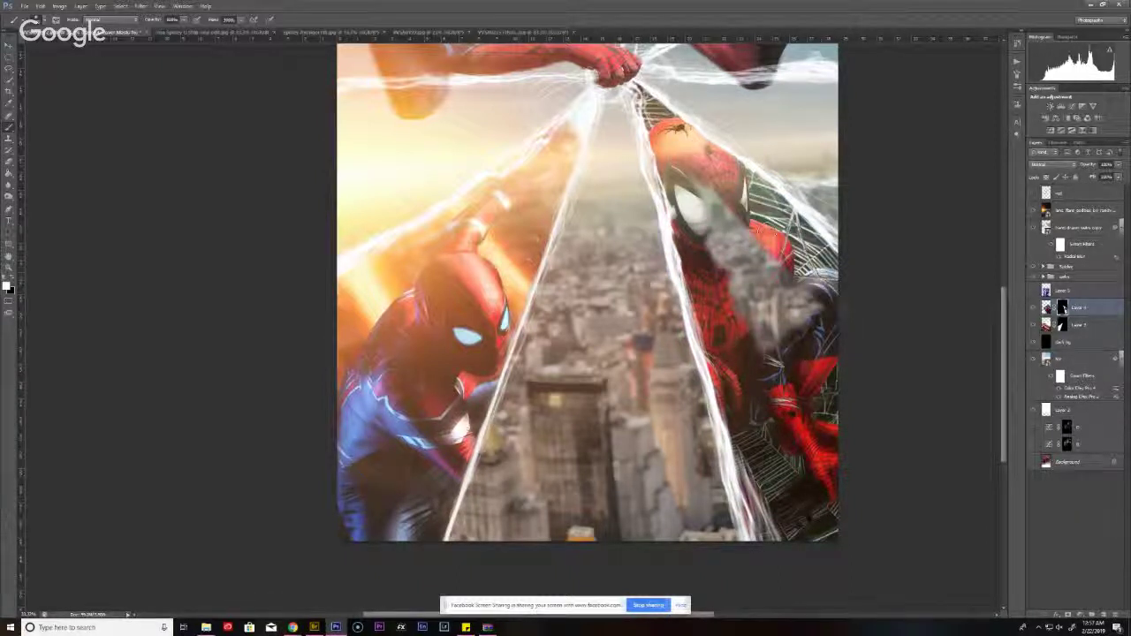
{"action": "mouse_move", "coordinate": [714, 228]}
{"action": "left_mouse_down"}
{"action": "mouse_move", "coordinate": [762, 344]}
{"action": "mouse_move", "coordinate": [739, 221]}
{"action": "left_mouse_up"}
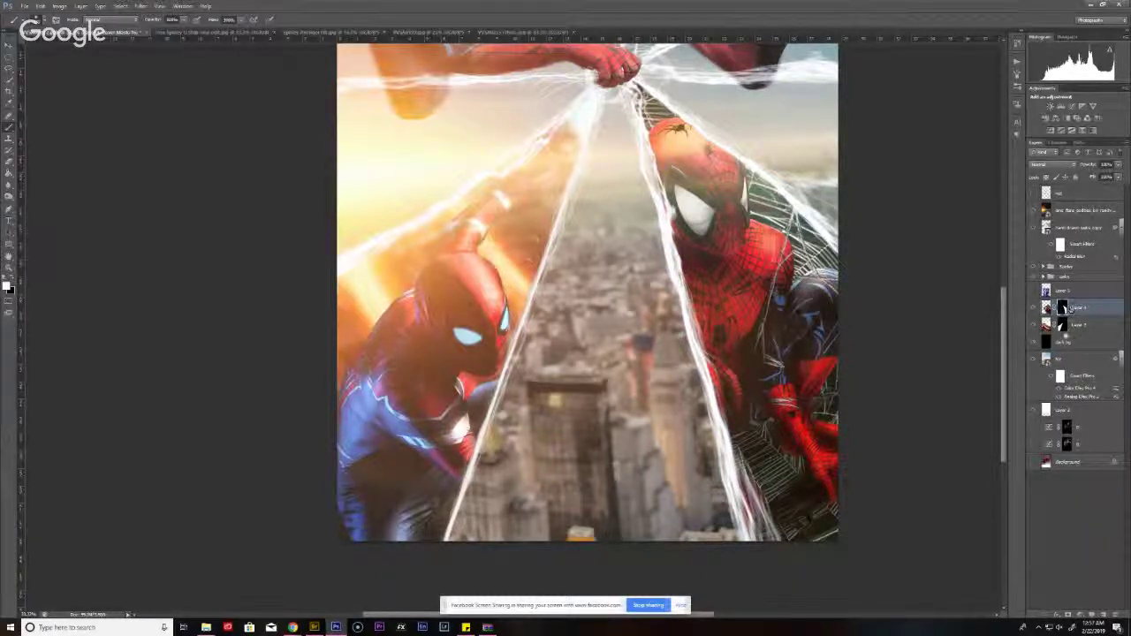
- Show the Spidey Avenger layer, add an inverted black mask and reveal the image along the middle wedge's left web strand
{"action": "left_click", "coordinate": [1034, 290]}
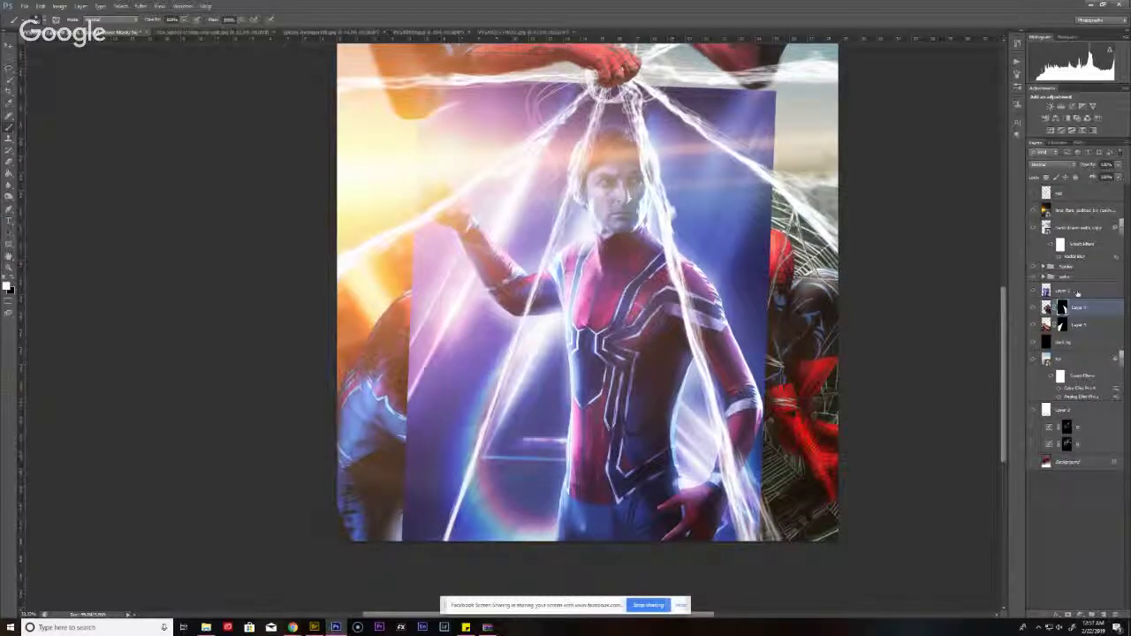
{"action": "left_click", "coordinate": [1078, 292]}
{"action": "left_click", "coordinate": [1068, 614], "text": "alt"}
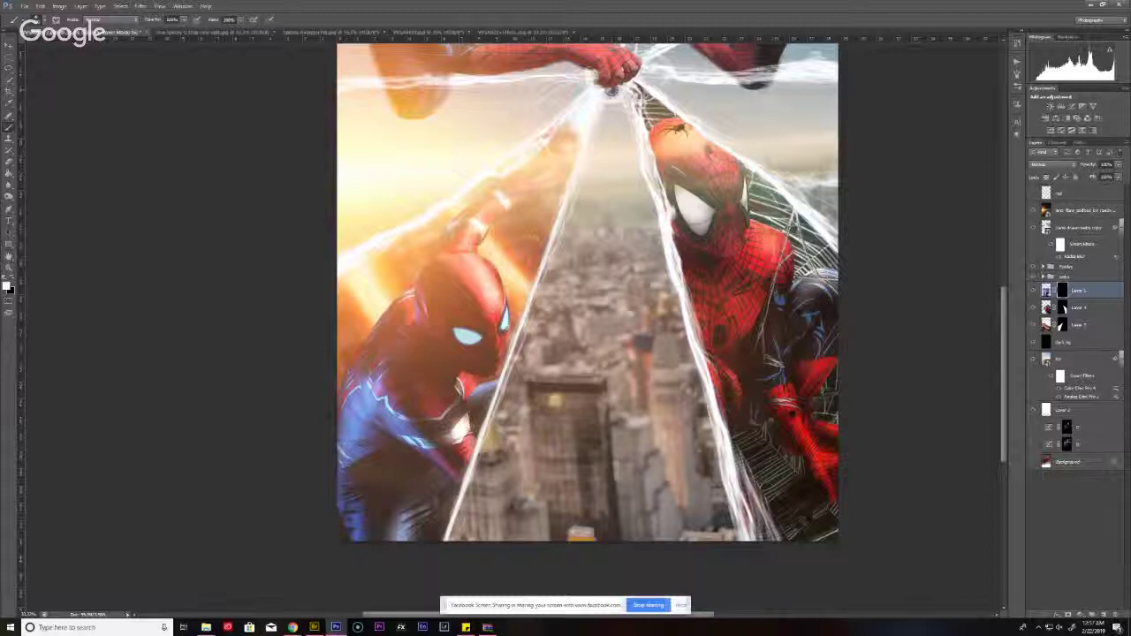
{"action": "left_click", "coordinate": [612, 92]}
{"action": "left_click", "coordinate": [450, 540], "text": "shift"}
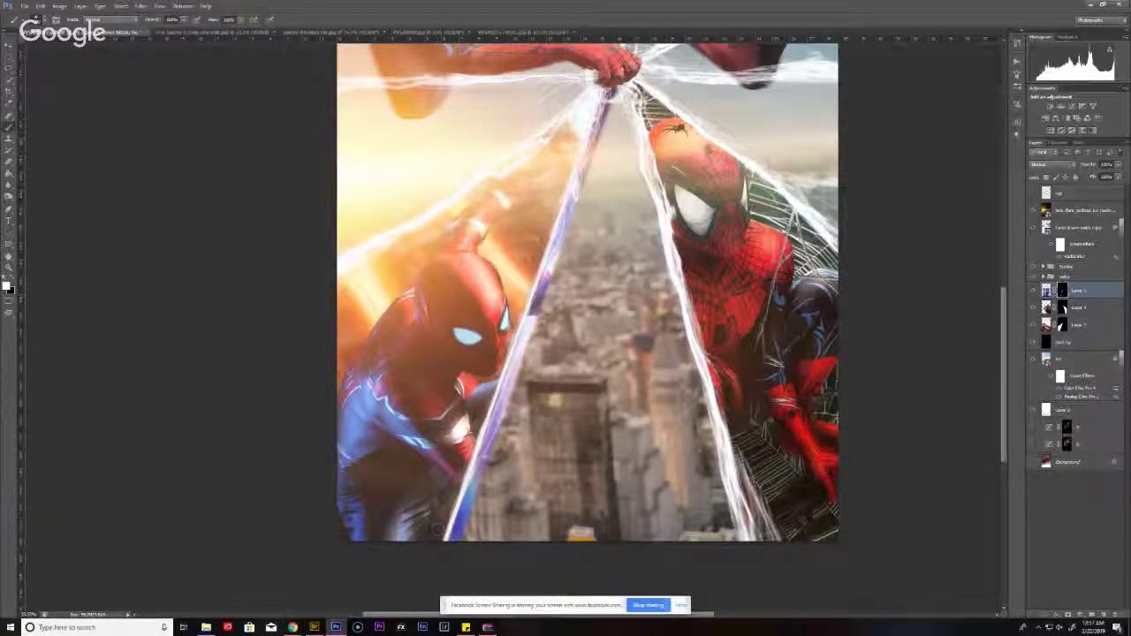
- Check the live stream's comments on Facebook and YouTube in Chrome, and return to the Photoshop composite
{"action": "mouse_move", "coordinate": [293, 628]}
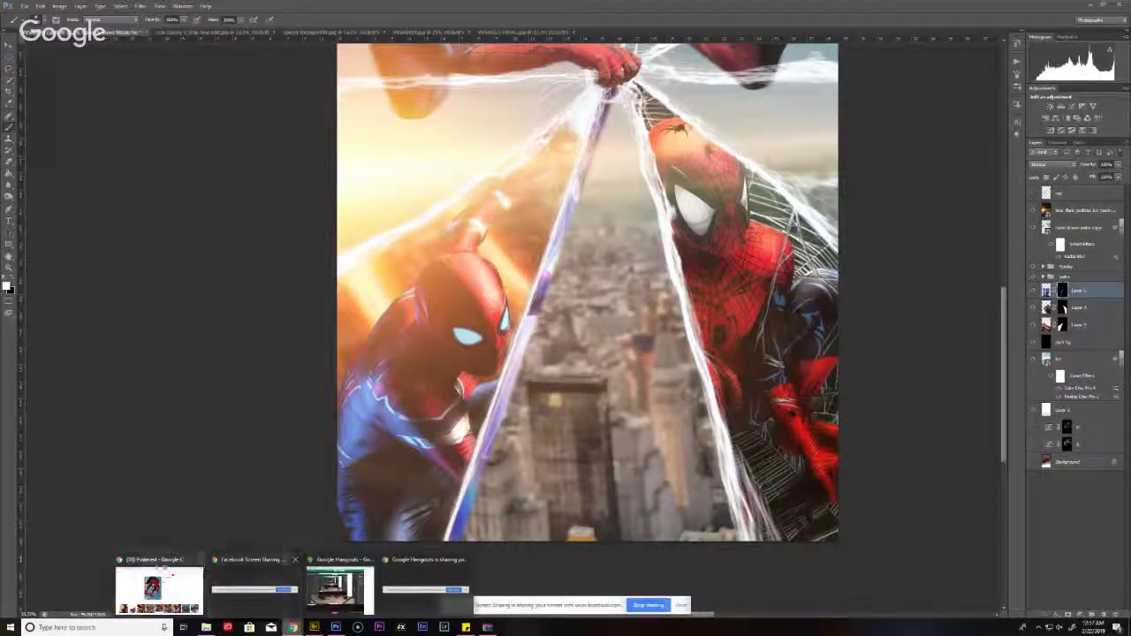
{"action": "left_click", "coordinate": [164, 562]}
{"action": "key", "text": "ctrl+7"}
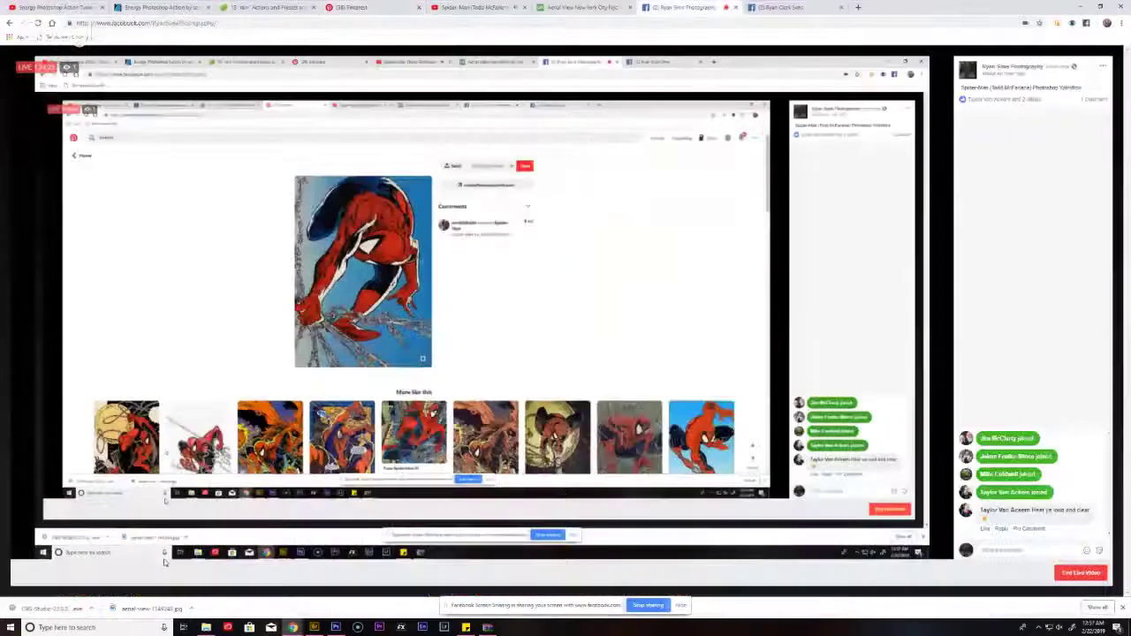
{"action": "key", "text": "ctrl+5"}
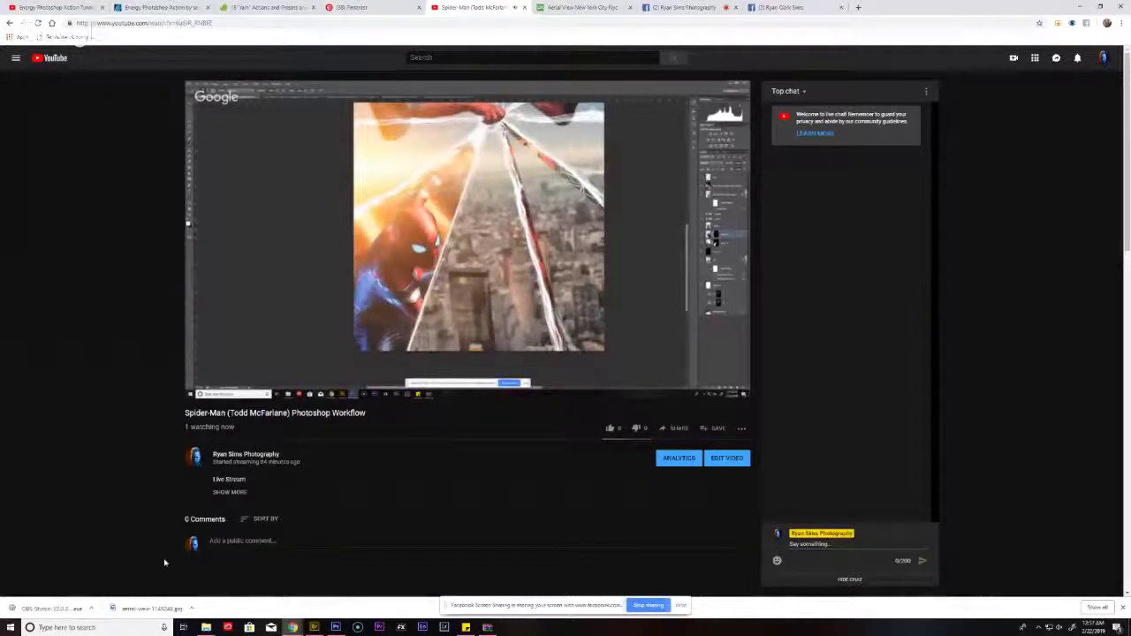
{"action": "key", "text": "alt+Tab"}
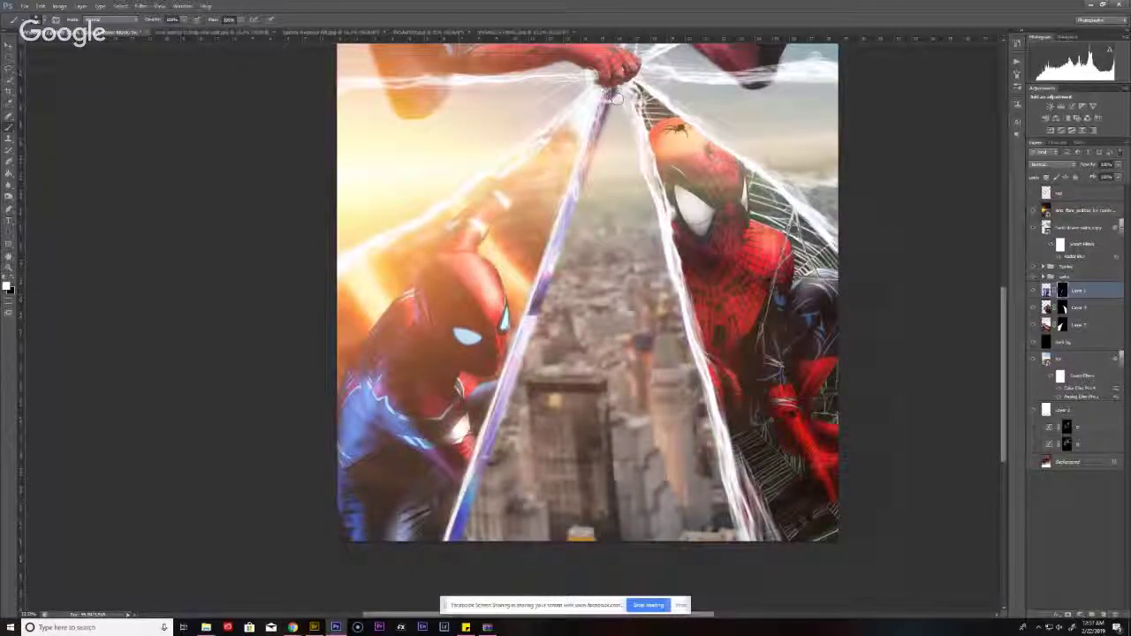
- Paint white on the middle figure's mask along the inner edges of both middle wedge strands and across the wedge's base
{"action": "left_click", "coordinate": [741, 555], "text": "shift"}
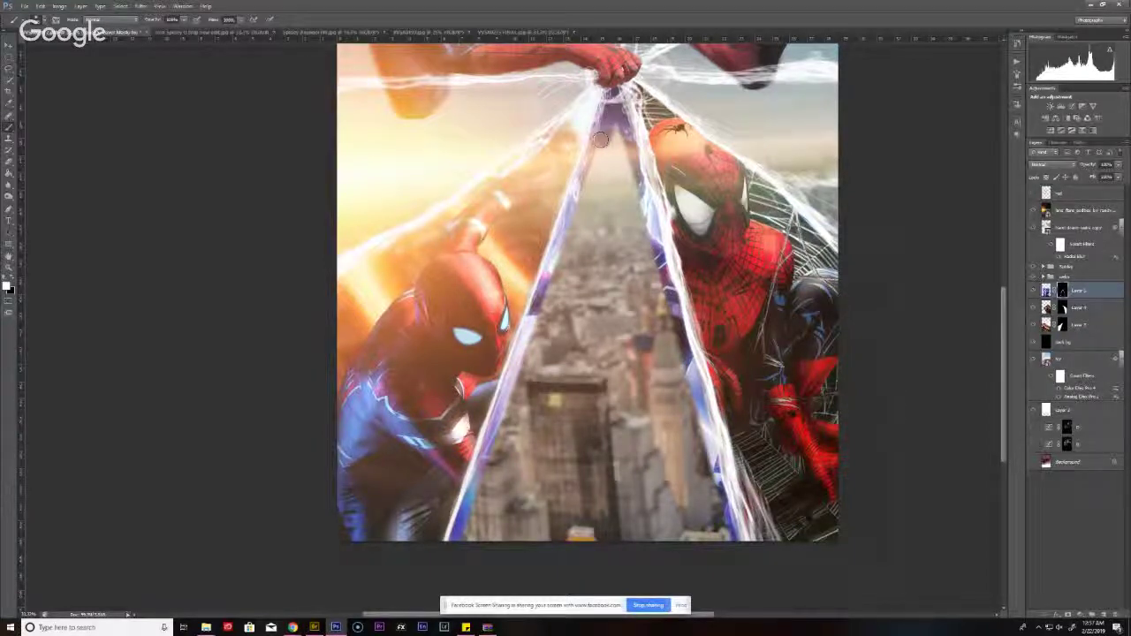
{"action": "left_click", "coordinate": [462, 536], "text": "shift"}
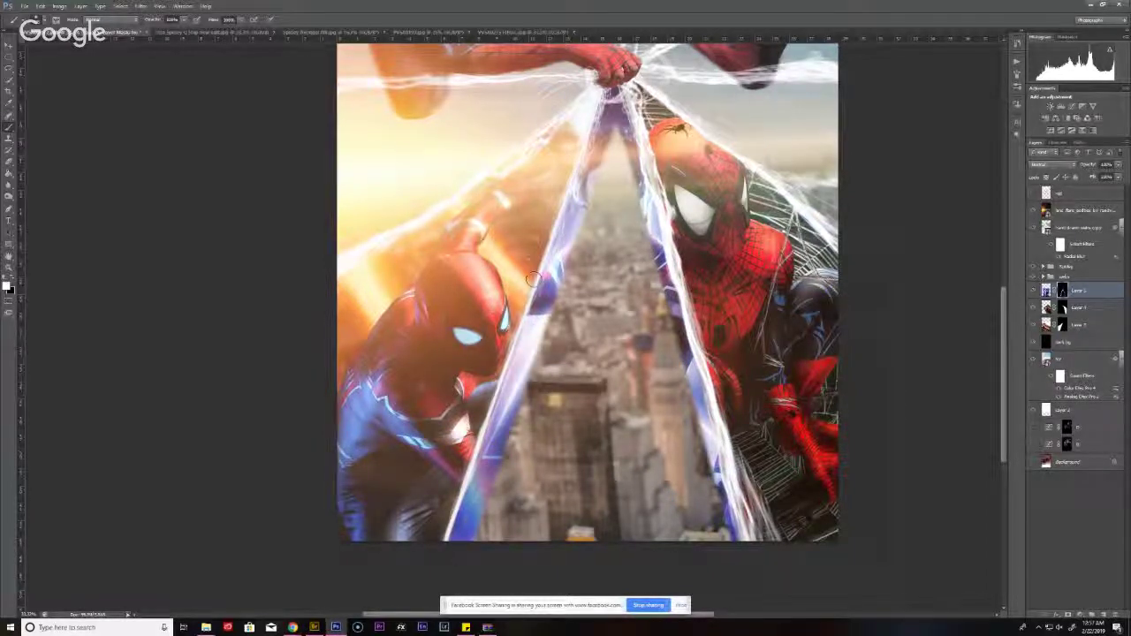
{"action": "left_click", "coordinate": [732, 548], "text": "shift"}
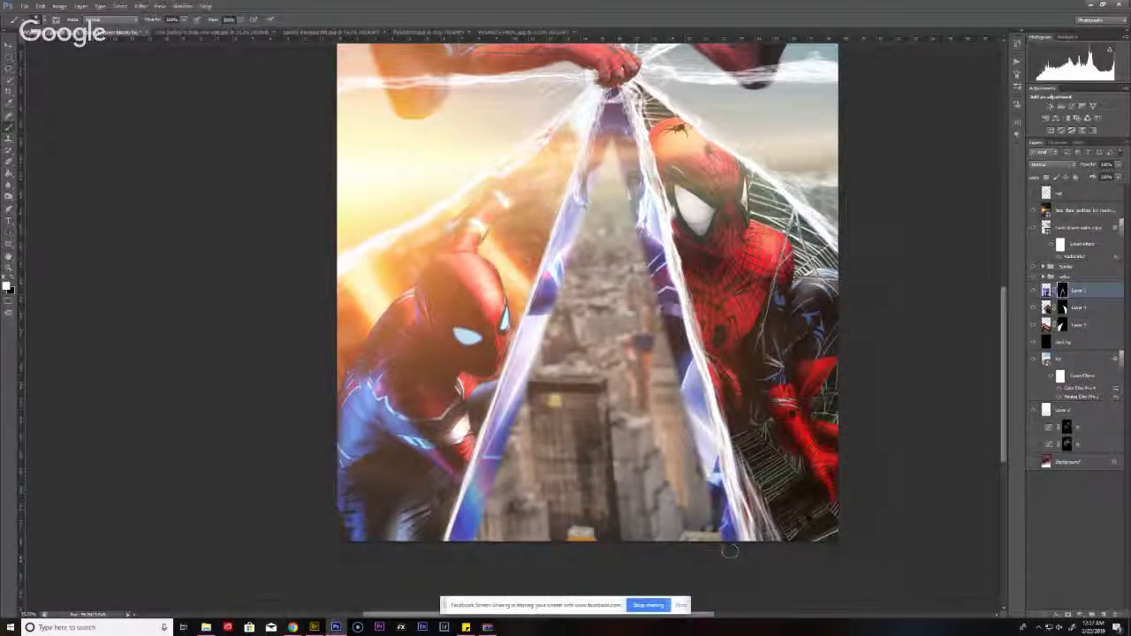
{"action": "left_click_drag", "start_coordinate": [639, 530], "coordinate": [482, 541]}
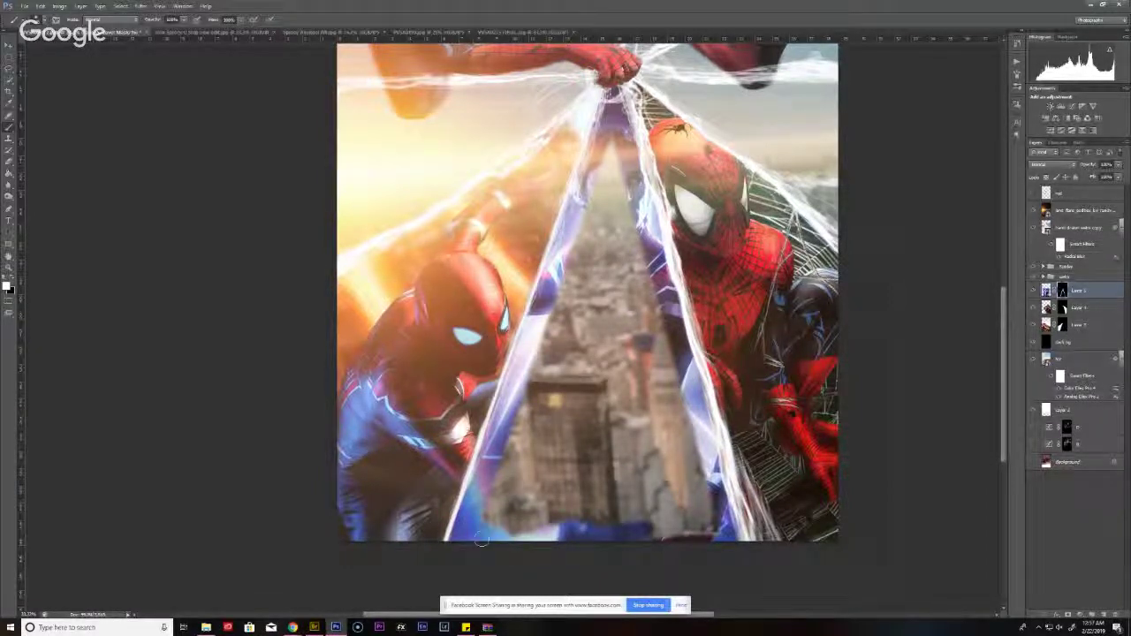
- Fill in the middle figure's mask with white between the two strands to reveal the whole standing Spider-Man
{"action": "left_click", "coordinate": [610, 152], "text": "shift"}
{"action": "left_click", "coordinate": [721, 537], "text": "shift"}
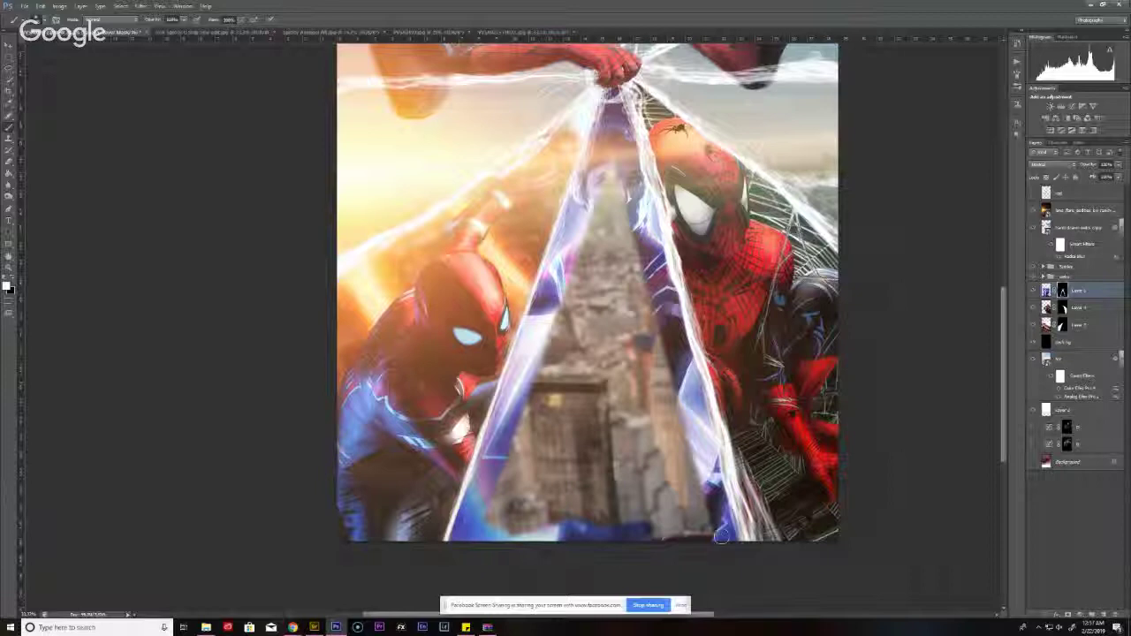
{"action": "mouse_move", "coordinate": [698, 517]}
{"action": "left_mouse_down"}
{"action": "mouse_move", "coordinate": [707, 508]}
{"action": "mouse_move", "coordinate": [680, 477]}
{"action": "mouse_move", "coordinate": [667, 544]}
{"action": "mouse_move", "coordinate": [600, 442]}
{"action": "mouse_move", "coordinate": [566, 486]}
{"action": "mouse_move", "coordinate": [521, 504]}
{"action": "mouse_move", "coordinate": [499, 490]}
{"action": "mouse_move", "coordinate": [604, 231]}
{"action": "mouse_move", "coordinate": [610, 168]}
{"action": "mouse_move", "coordinate": [632, 301]}
{"action": "mouse_move", "coordinate": [685, 460]}
{"action": "mouse_move", "coordinate": [650, 415]}
{"action": "mouse_move", "coordinate": [689, 477]}
{"action": "mouse_move", "coordinate": [610, 266]}
{"action": "mouse_move", "coordinate": [543, 455]}
{"action": "mouse_move", "coordinate": [632, 442]}
{"action": "mouse_move", "coordinate": [671, 517]}
{"action": "mouse_move", "coordinate": [697, 524]}
{"action": "mouse_move", "coordinate": [672, 531]}
{"action": "mouse_move", "coordinate": [568, 484]}
{"action": "left_mouse_up"}
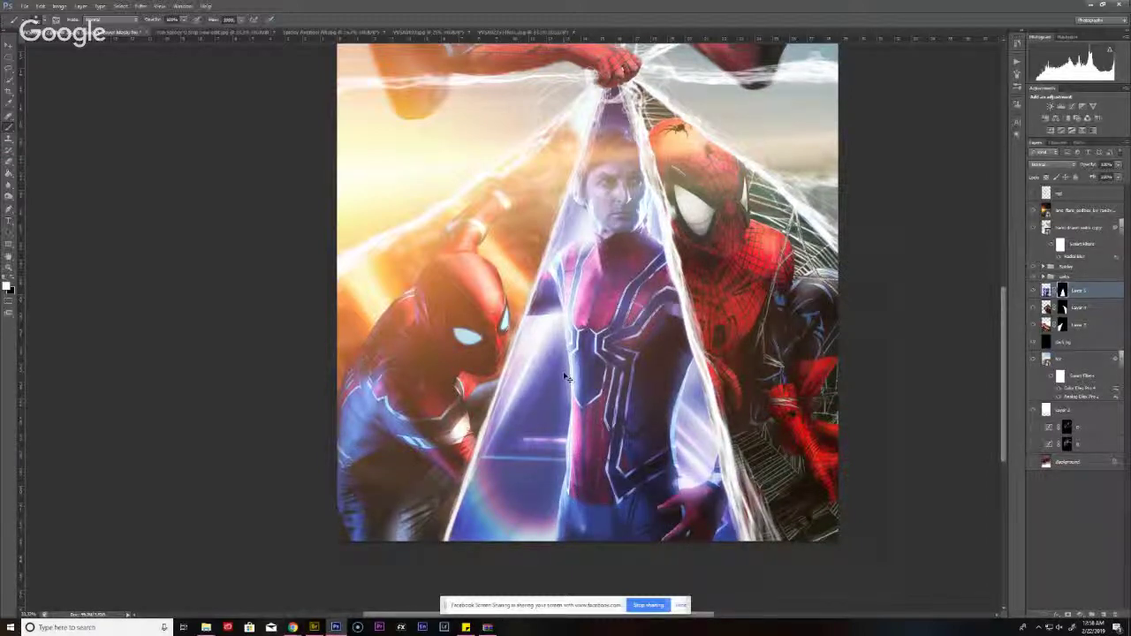
{"action": "key", "text": "ctrl+minus"}
{"action": "scroll", "coordinate": [544, 388], "scroll_direction": "up", "scroll_amount": 5}
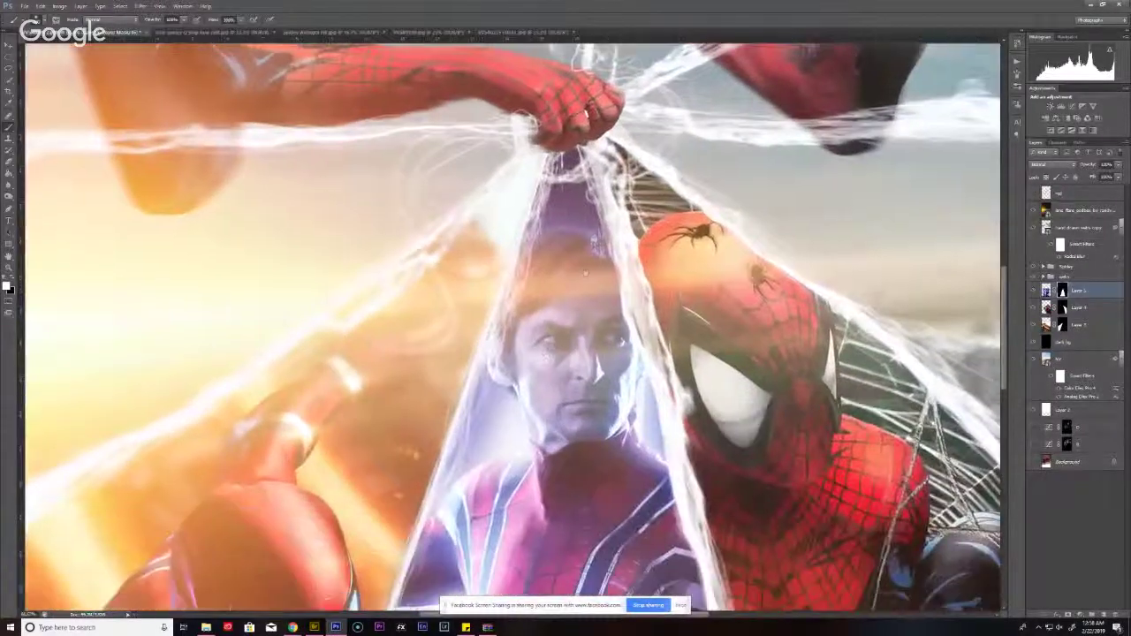
- Paint black on the left figure's mask along the middle wedge's left strand to hide any spill past the web
{"action": "left_click_drag", "start_coordinate": [585, 273], "coordinate": [592, 205]}
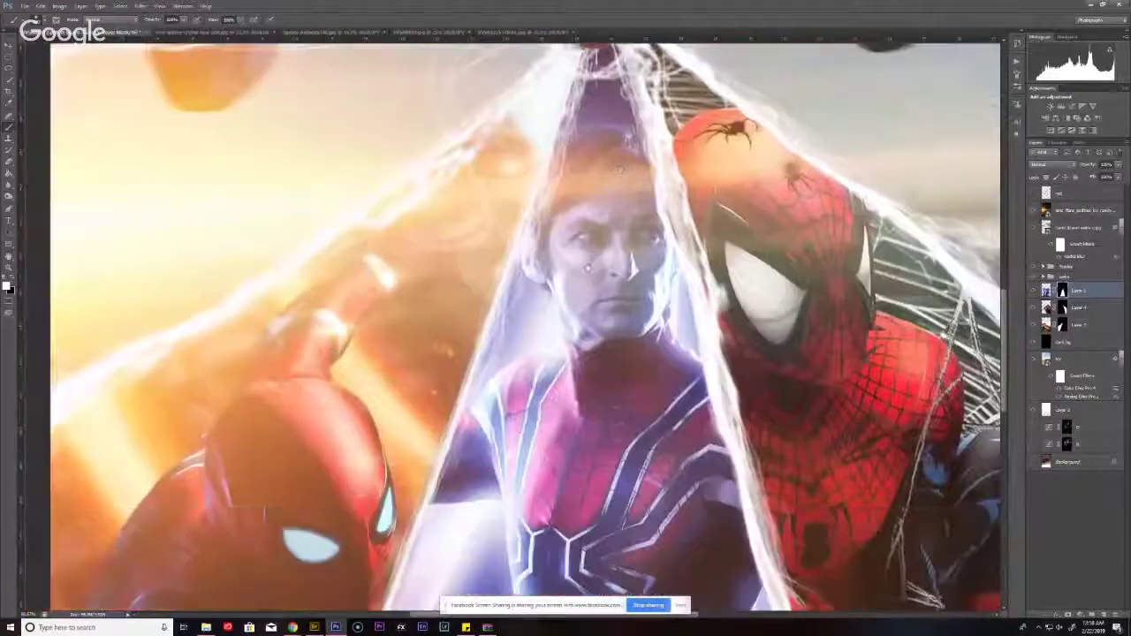
{"action": "left_click_drag", "start_coordinate": [509, 397], "coordinate": [597, 177]}
{"action": "left_click_drag", "start_coordinate": [537, 347], "coordinate": [582, 170]}
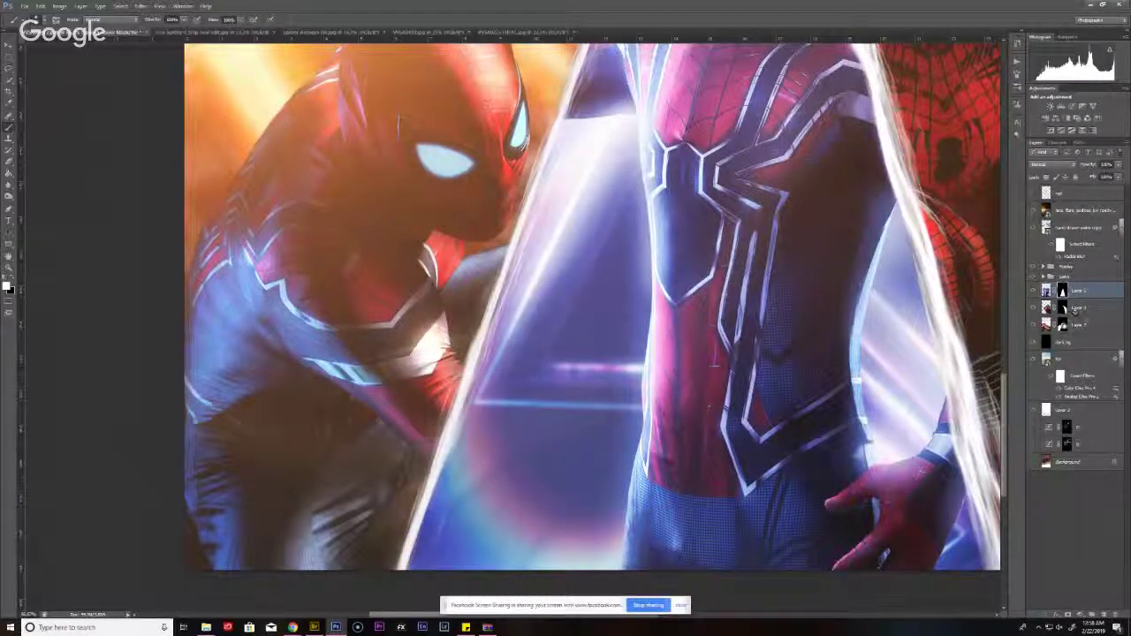
{"action": "left_click", "coordinate": [1076, 324]}
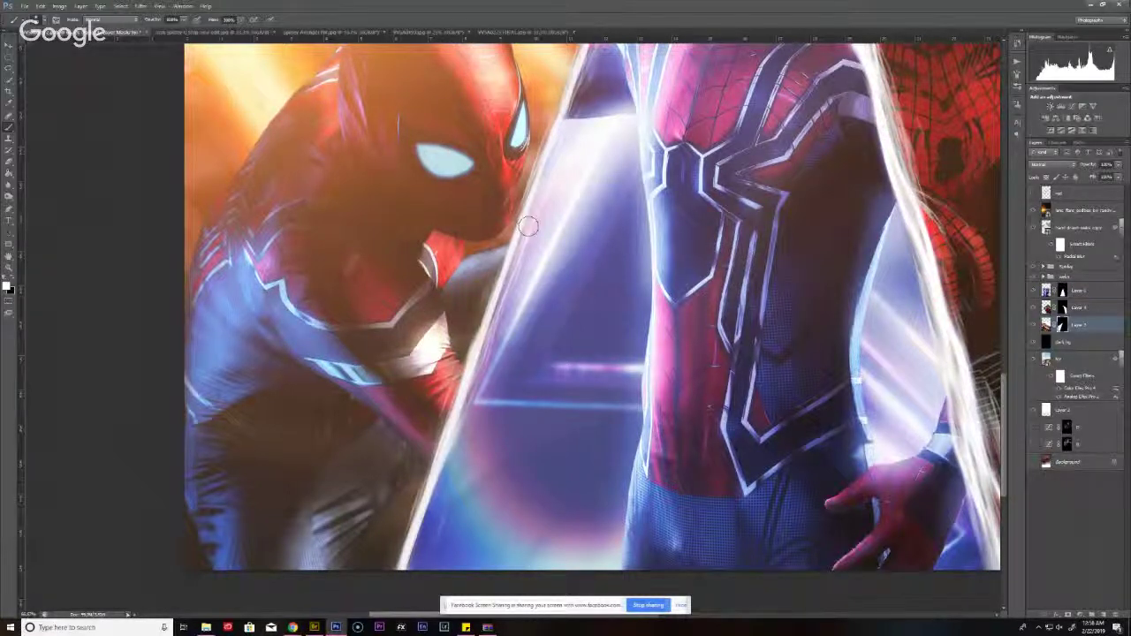
{"action": "key", "text": "x"}
{"action": "left_click_drag", "start_coordinate": [529, 226], "coordinate": [529, 321]}
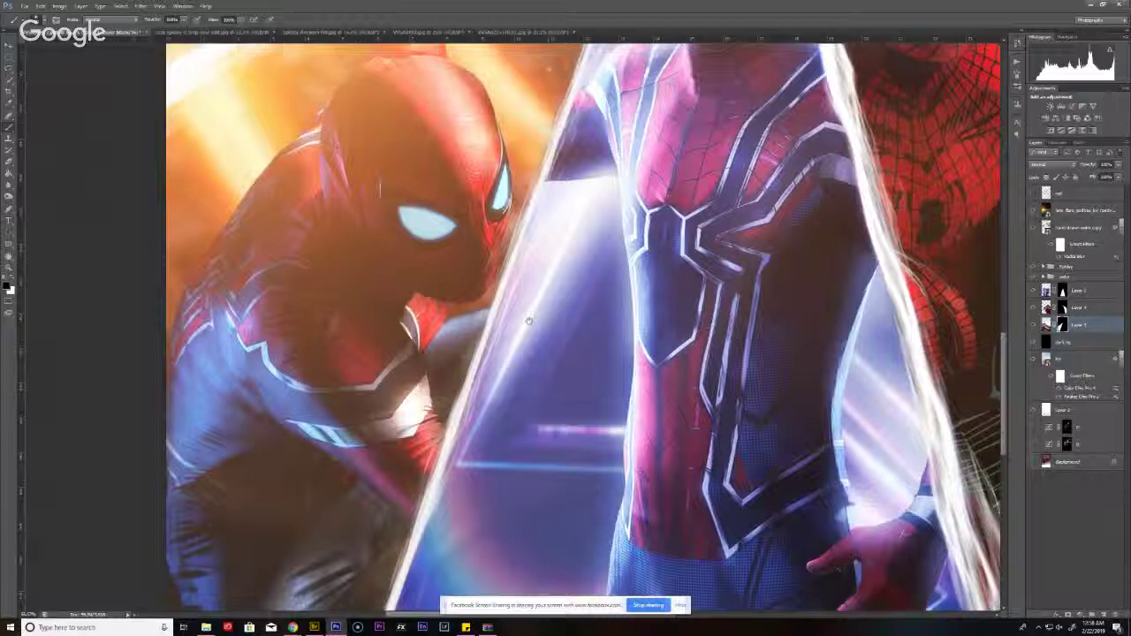
{"action": "left_click_drag", "start_coordinate": [627, 132], "coordinate": [584, 287]}
{"action": "left_click_drag", "start_coordinate": [633, 152], "coordinate": [565, 354]}
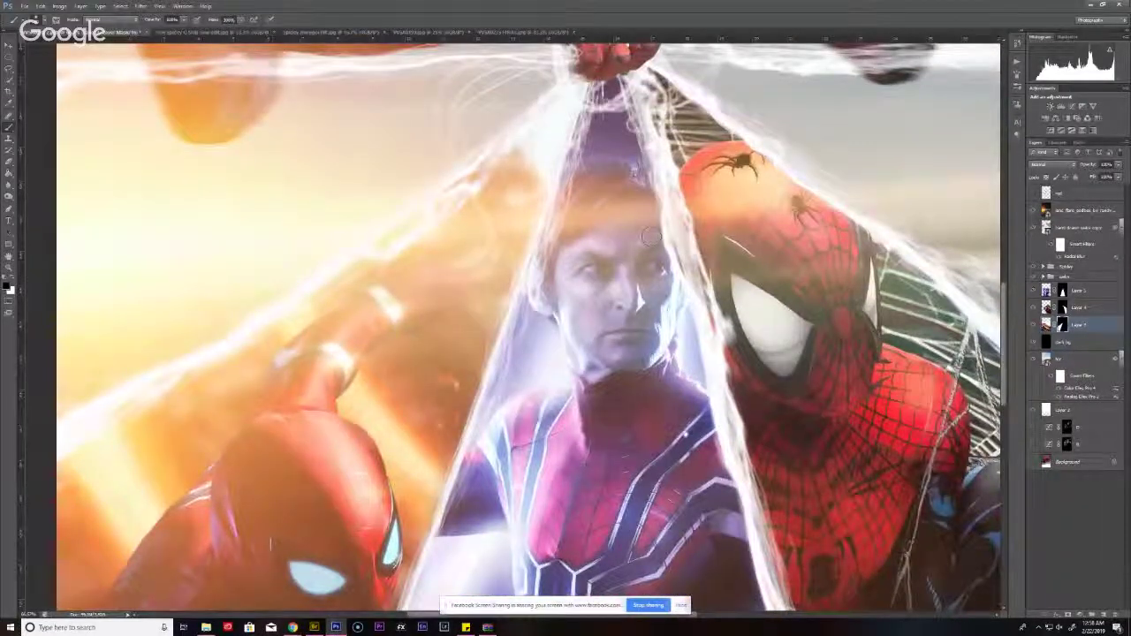
- Clean up the middle wedge's right strand, using white on the middle figure's mask and black on the right figure's mask
{"action": "scroll", "coordinate": [650, 235], "scroll_direction": "down", "scroll_amount": 5}
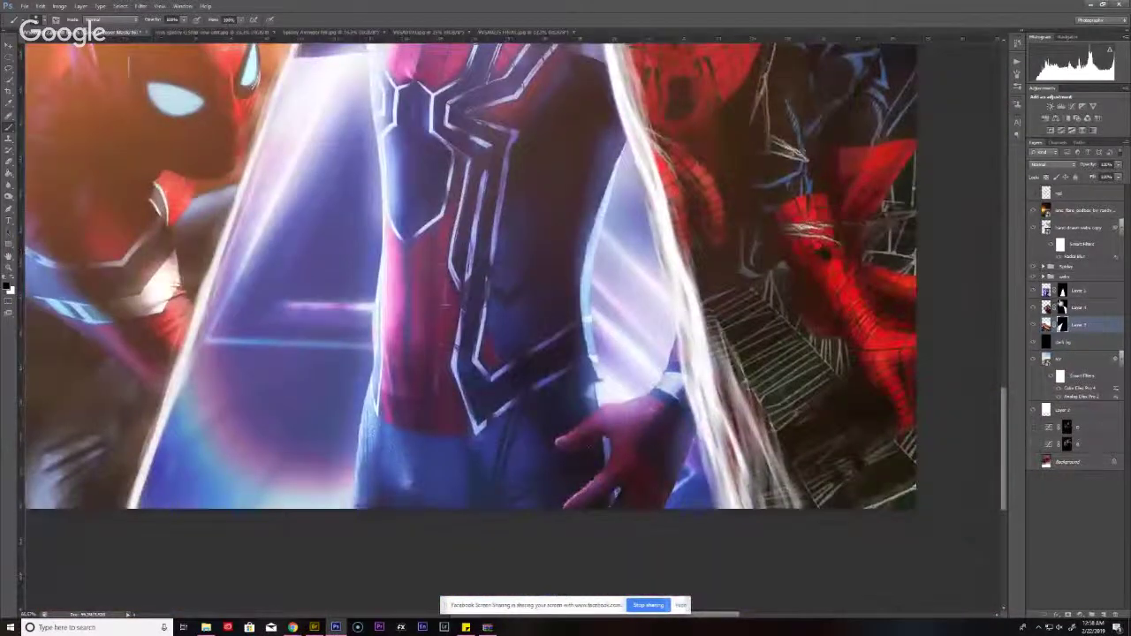
{"action": "left_click", "coordinate": [1061, 293]}
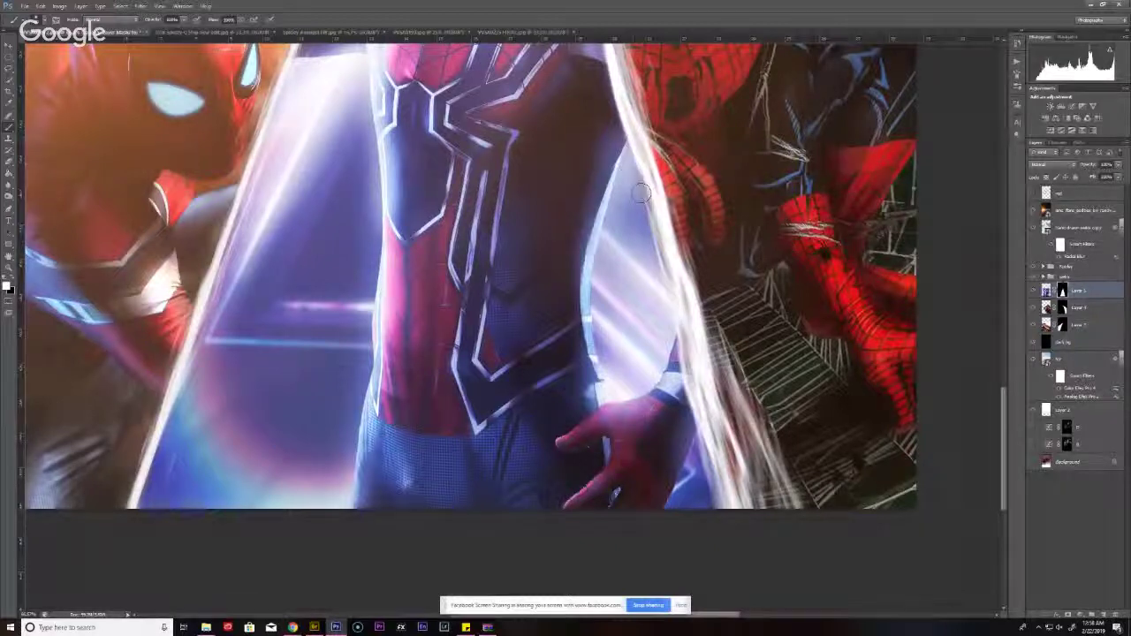
{"action": "left_click", "coordinate": [1062, 309]}
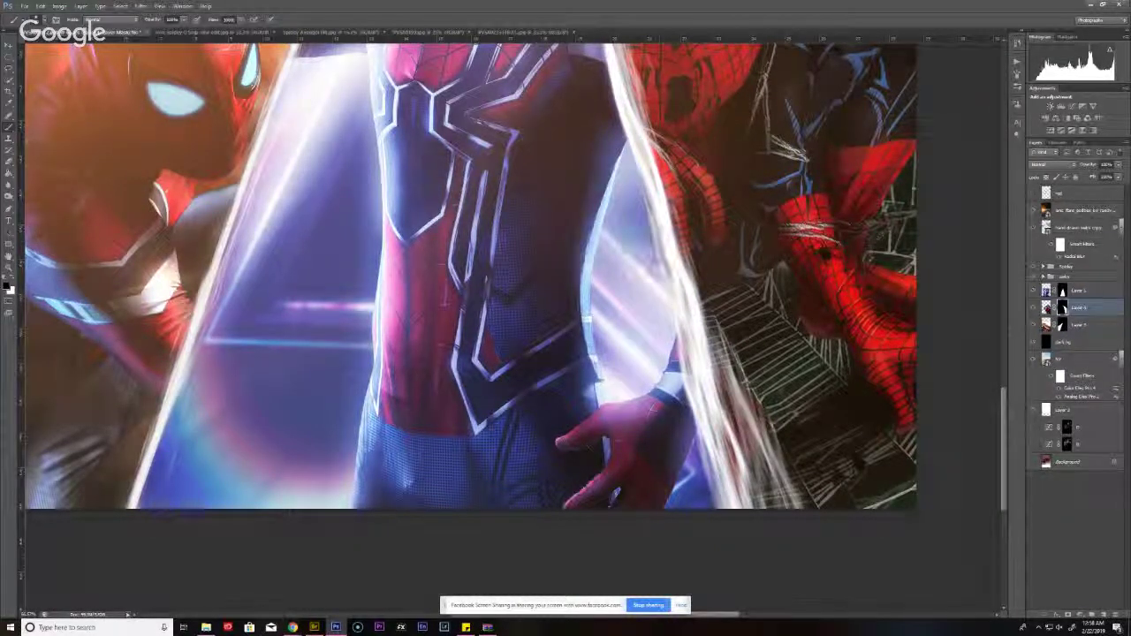
{"action": "key", "text": "alt+bracketright"}
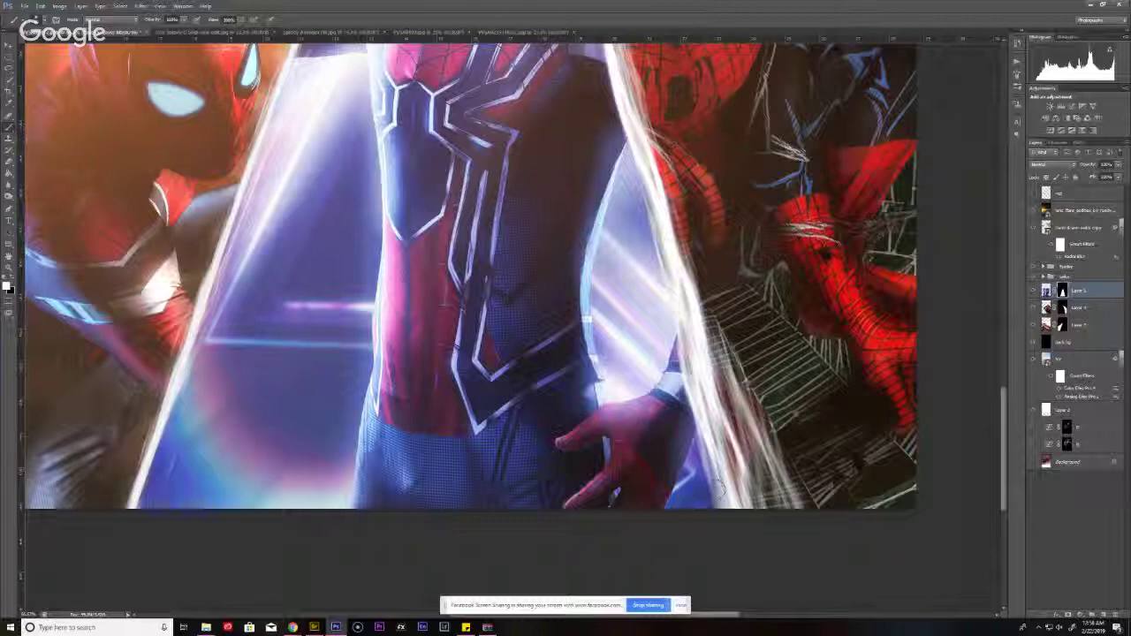
{"action": "left_click_drag", "start_coordinate": [572, 286], "coordinate": [645, 577]}
{"action": "left_click_drag", "start_coordinate": [610, 239], "coordinate": [646, 439]}
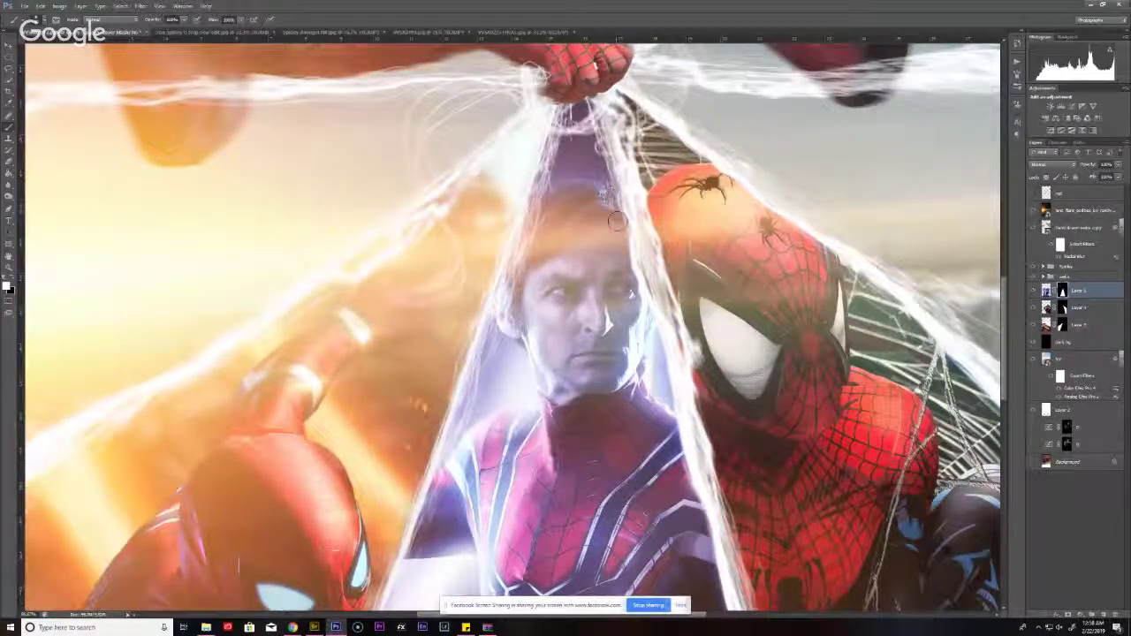
- Save the Spider-Man composite document with all three wedge figures masked in
{"action": "key", "text": "ctrl+s"}
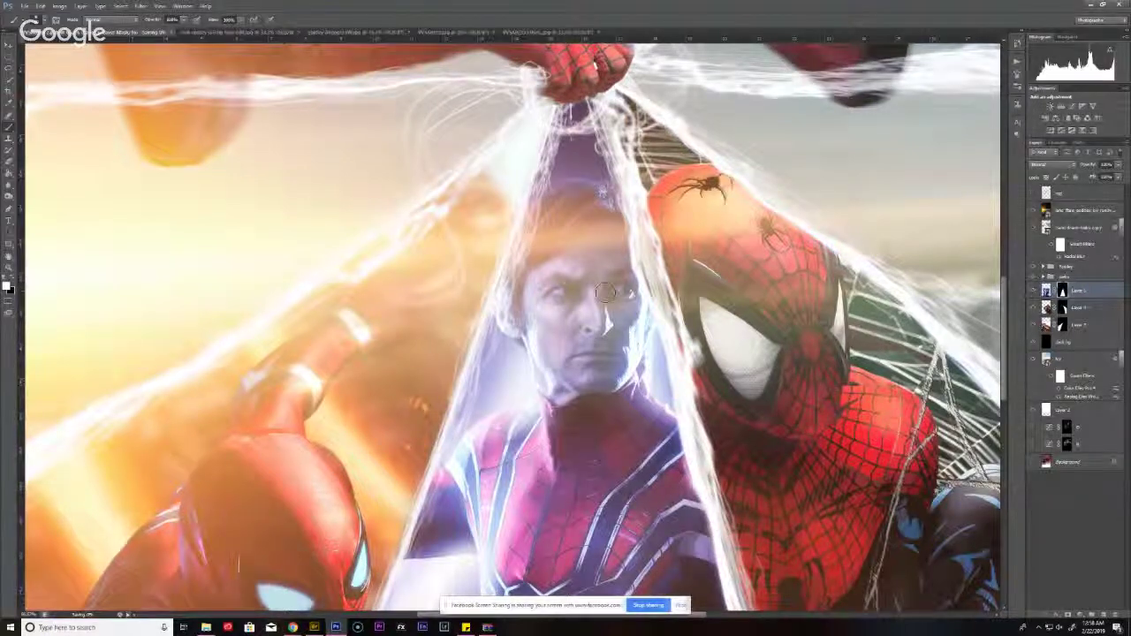
{"action": "key", "text": "ctrl+minus"}
{"action": "key", "text": "ctrl+minus"}
{"action": "key", "text": "ctrl+minus"}
{"action": "key", "text": "ctrl+minus"}
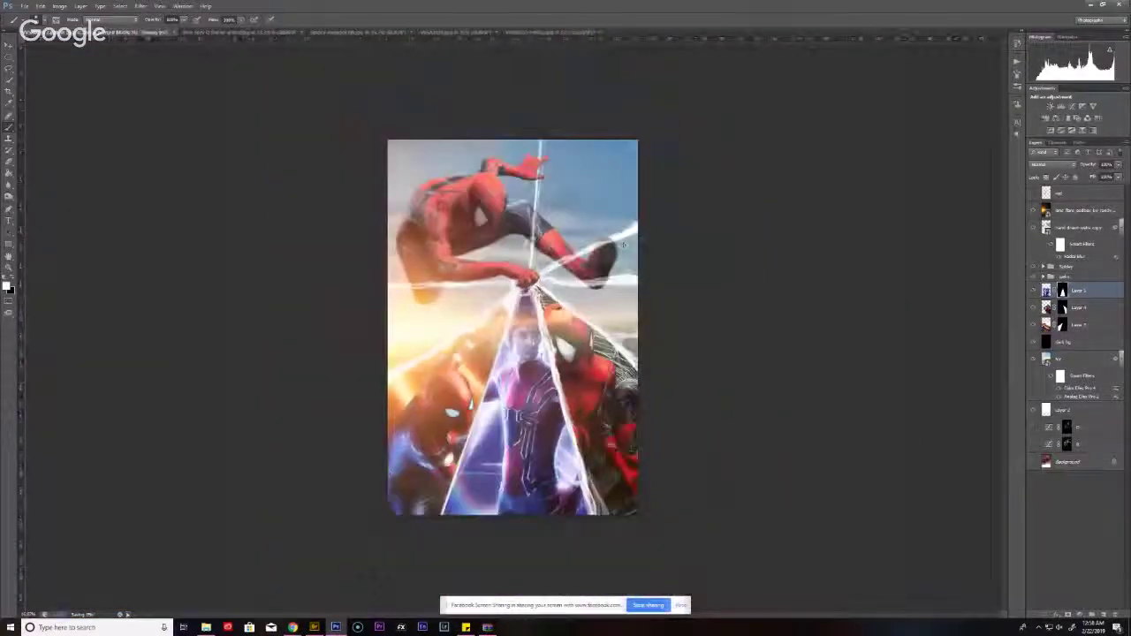
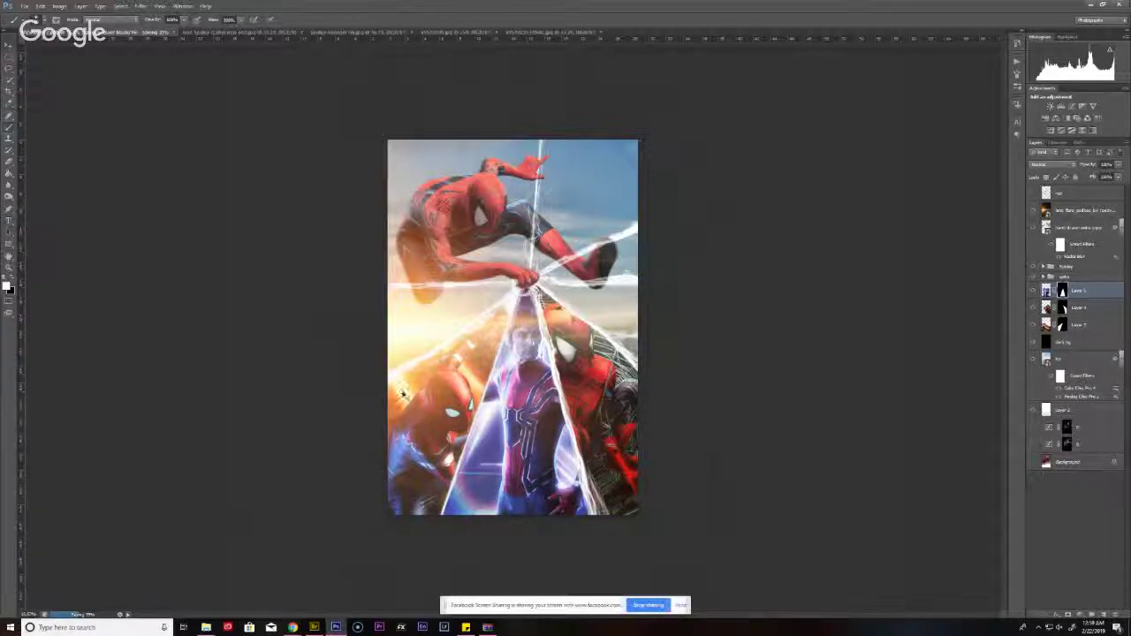
- Try lowering the opacity of the three wedge figure layers to 70%
{"action": "key", "text": "v"}
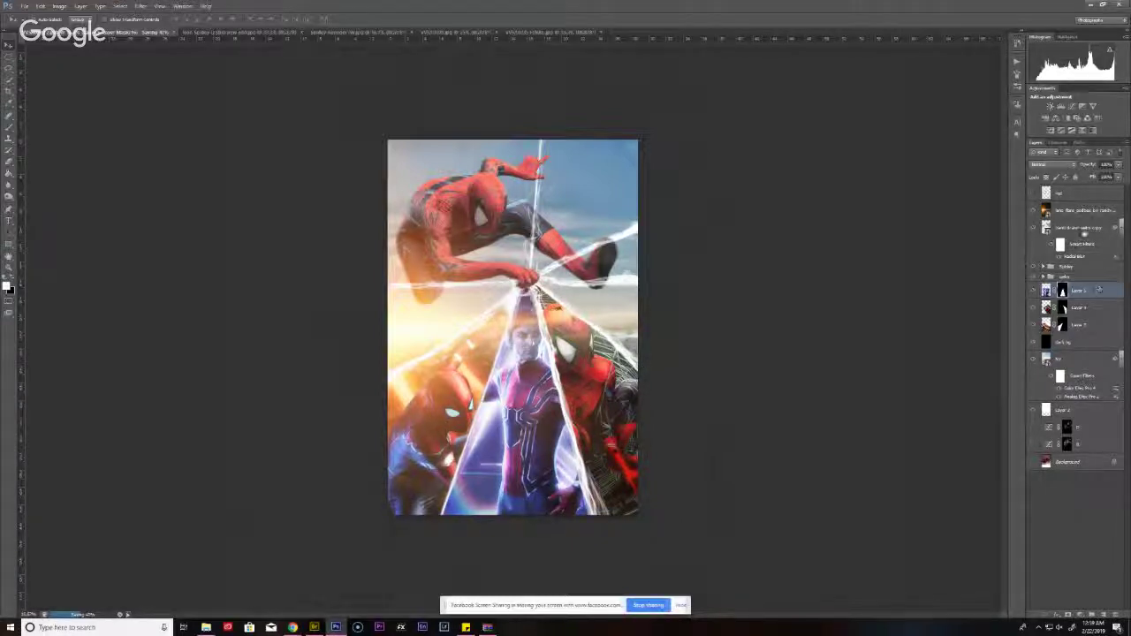
{"action": "left_click_drag", "start_coordinate": [1113, 166], "coordinate": [1050, 175]}
{"action": "type", "text": "70"}
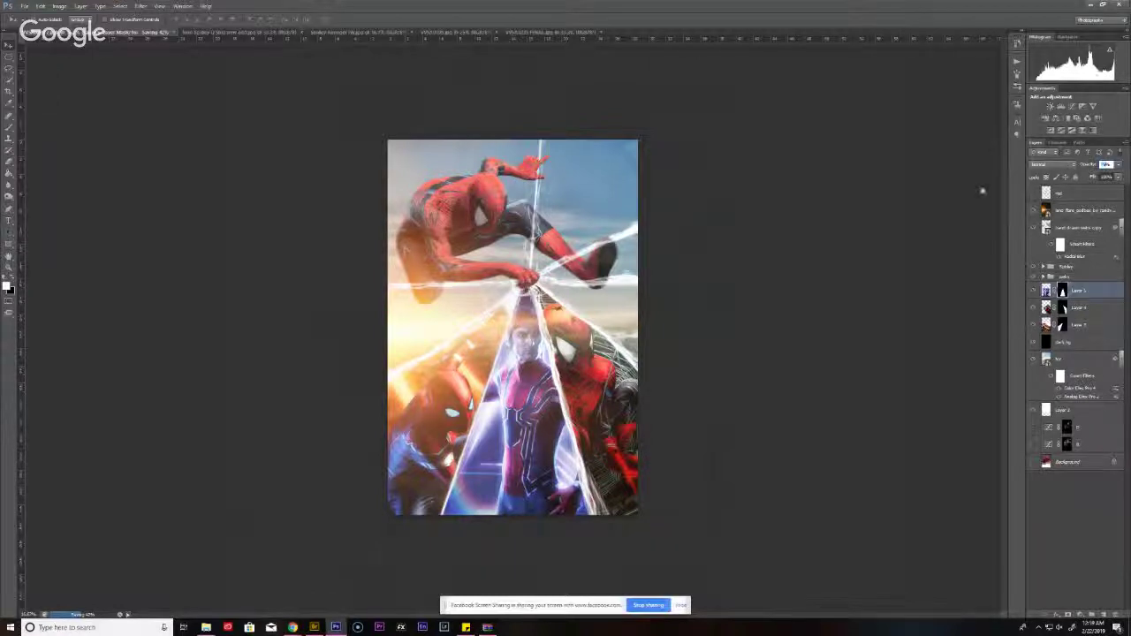
{"action": "left_click", "coordinate": [1080, 306]}
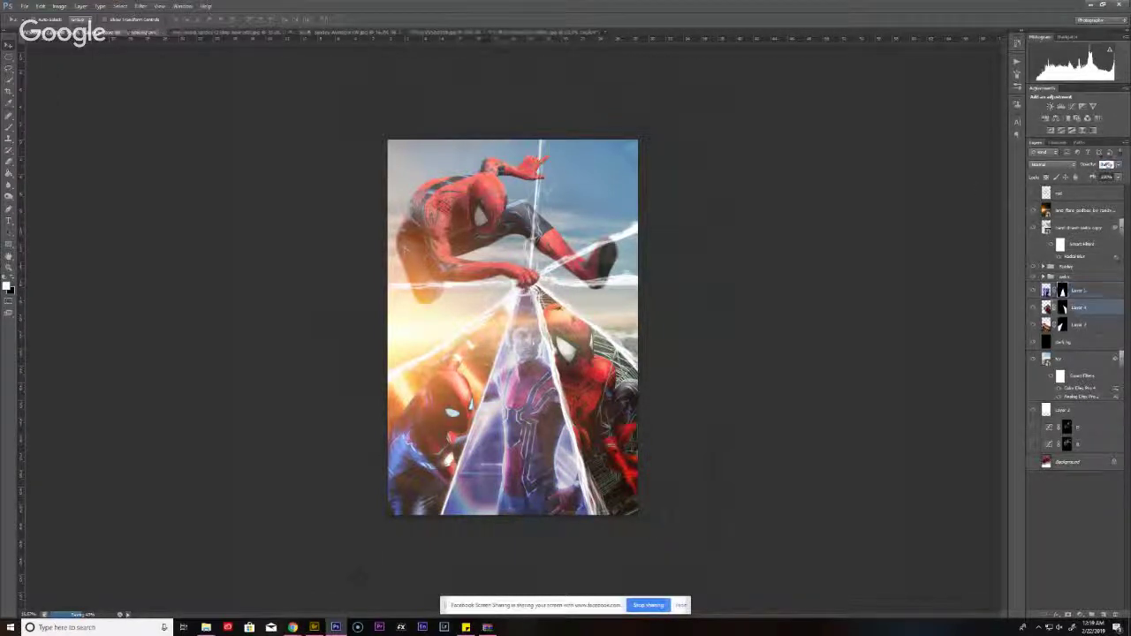
{"action": "left_click_drag", "start_coordinate": [1083, 165], "coordinate": [1065, 175]}
{"action": "type", "text": "70"}
{"action": "left_click", "coordinate": [1094, 326]}
{"action": "type", "text": "70"}
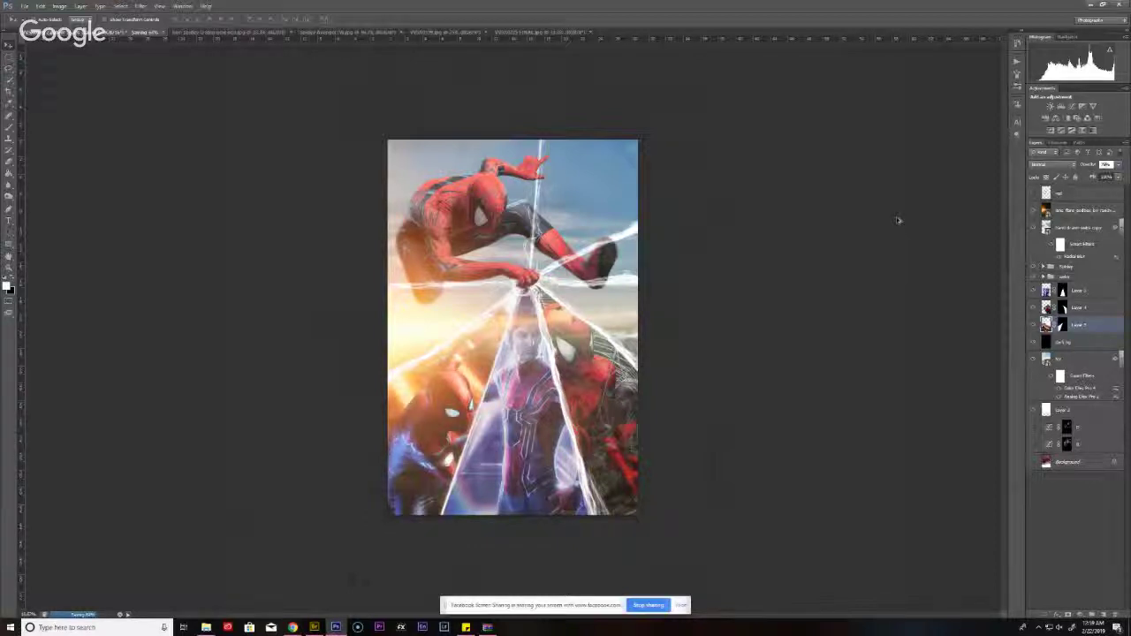
{"action": "key", "text": "alt+bracketright"}
{"action": "key", "text": "alt+bracketright"}
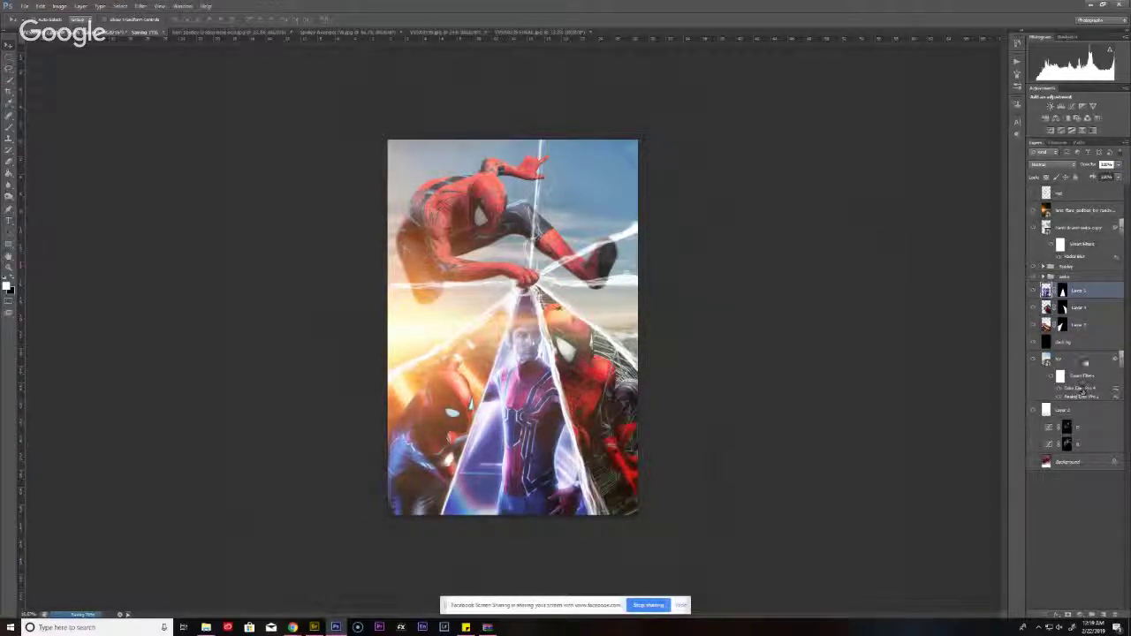
- Reposition the sky and lens flare layers together behind the web strands, undoing one trial placement along the way
{"action": "left_click", "coordinate": [1085, 362]}
{"action": "mouse_move", "coordinate": [587, 313]}
{"action": "left_mouse_down"}
{"action": "mouse_move", "coordinate": [575, 303]}
{"action": "mouse_move", "coordinate": [572, 313]}
{"action": "mouse_move", "coordinate": [588, 315]}
{"action": "left_mouse_up"}
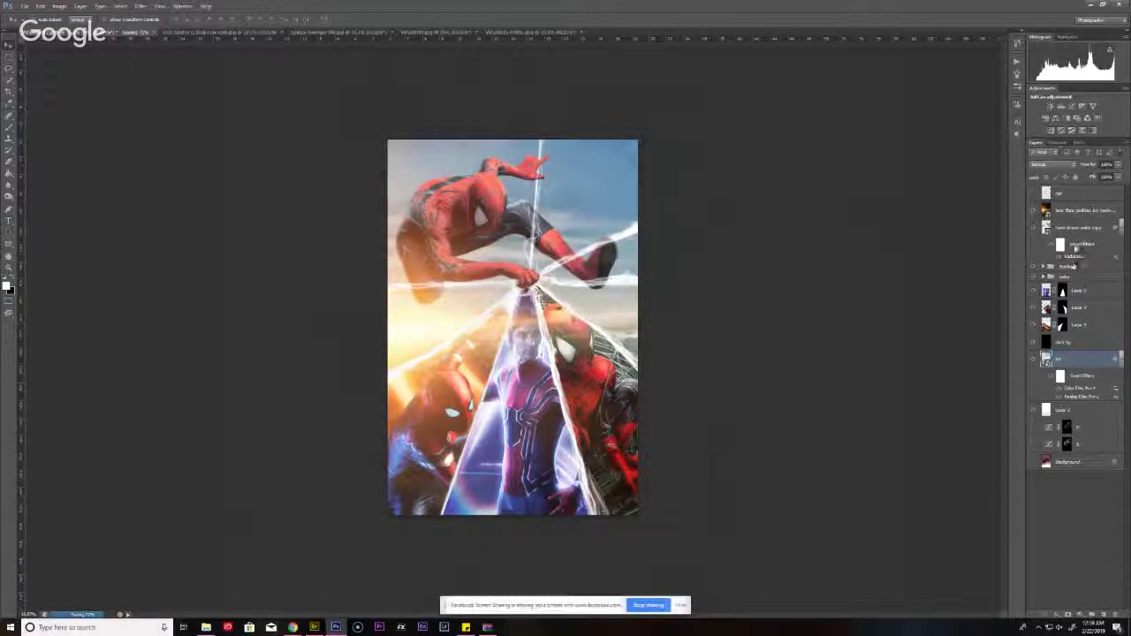
{"action": "left_click", "coordinate": [1083, 210], "text": "ctrl"}
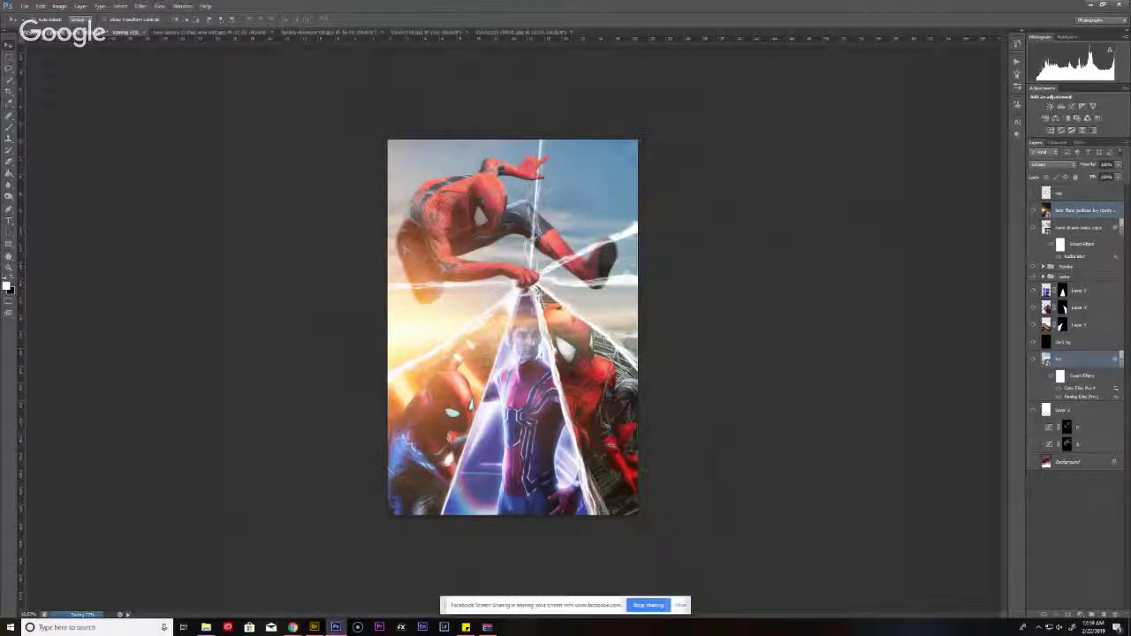
{"action": "left_click_drag", "start_coordinate": [608, 354], "coordinate": [566, 349]}
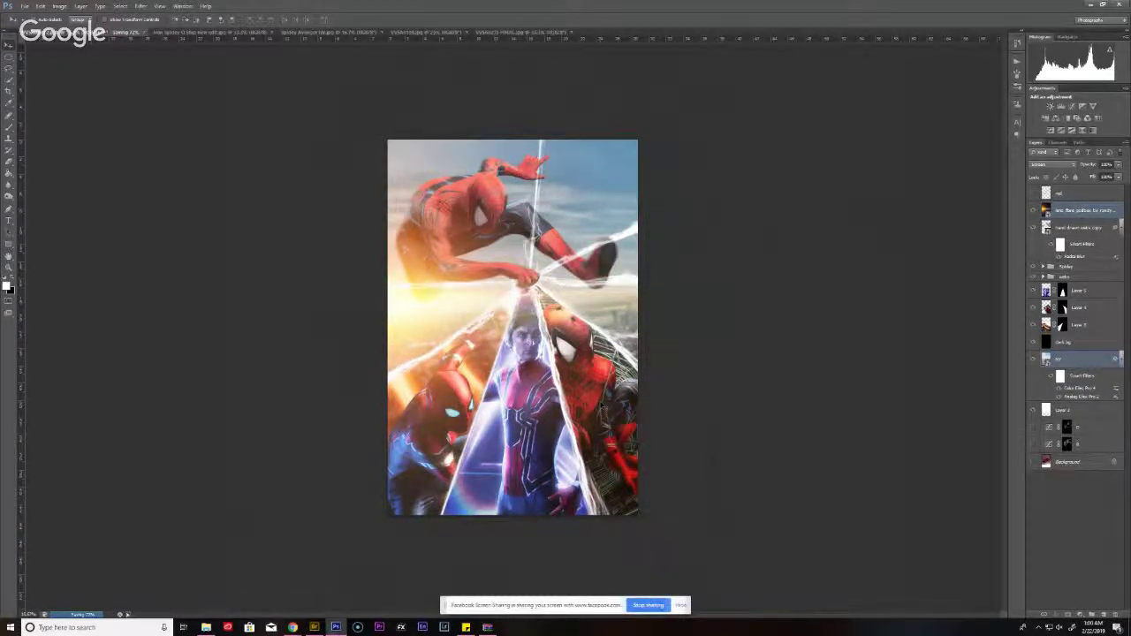
{"action": "left_click_drag", "start_coordinate": [602, 404], "coordinate": [604, 407]}
{"action": "key", "text": "ctrl+z"}
{"action": "left_click_drag", "start_coordinate": [587, 379], "coordinate": [590, 384]}
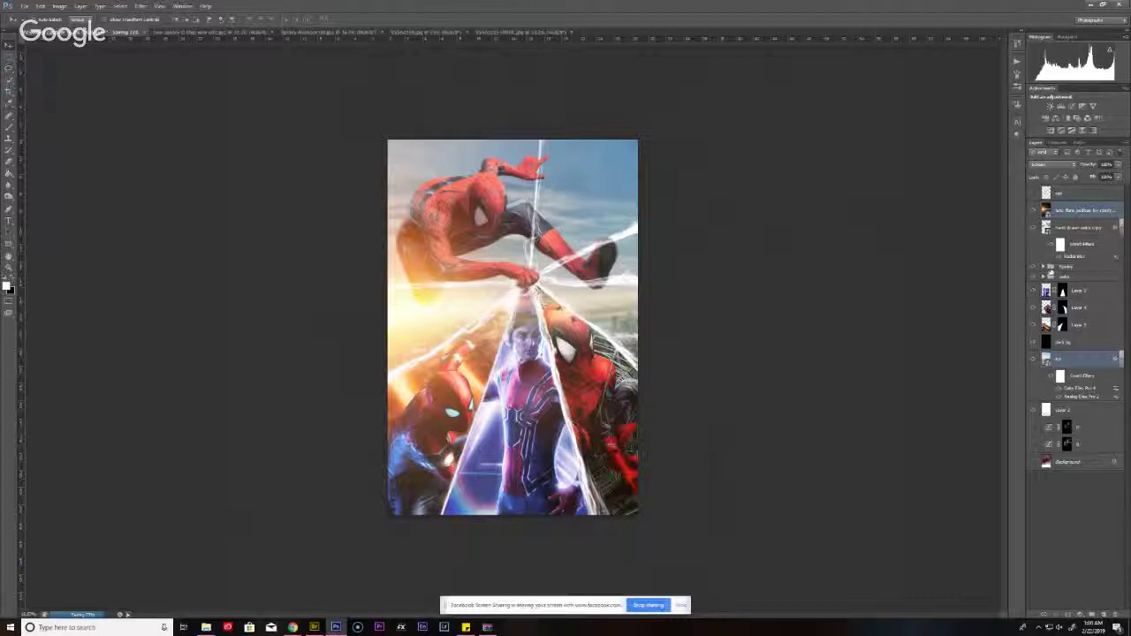
- Try a Levels adjustment above the top Spider-Man's group to change its tonal contrast
{"action": "left_click", "coordinate": [1070, 267]}
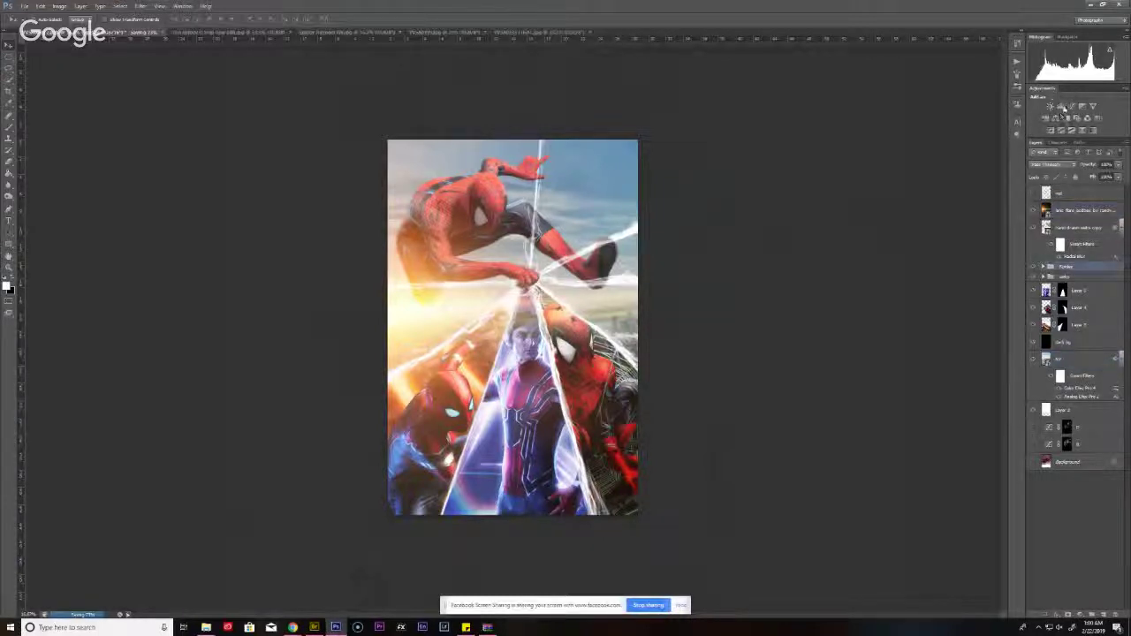
{"action": "left_click", "coordinate": [1061, 106]}
{"action": "left_click_drag", "start_coordinate": [841, 186], "coordinate": [898, 167]}
{"action": "left_click", "coordinate": [852, 214]}
{"action": "key", "text": "ctrl+alt+z"}
{"action": "key", "text": "ctrl+alt+z"}
{"action": "key", "text": "ctrl+alt+z"}
{"action": "key", "text": "ctrl+alt+z"}
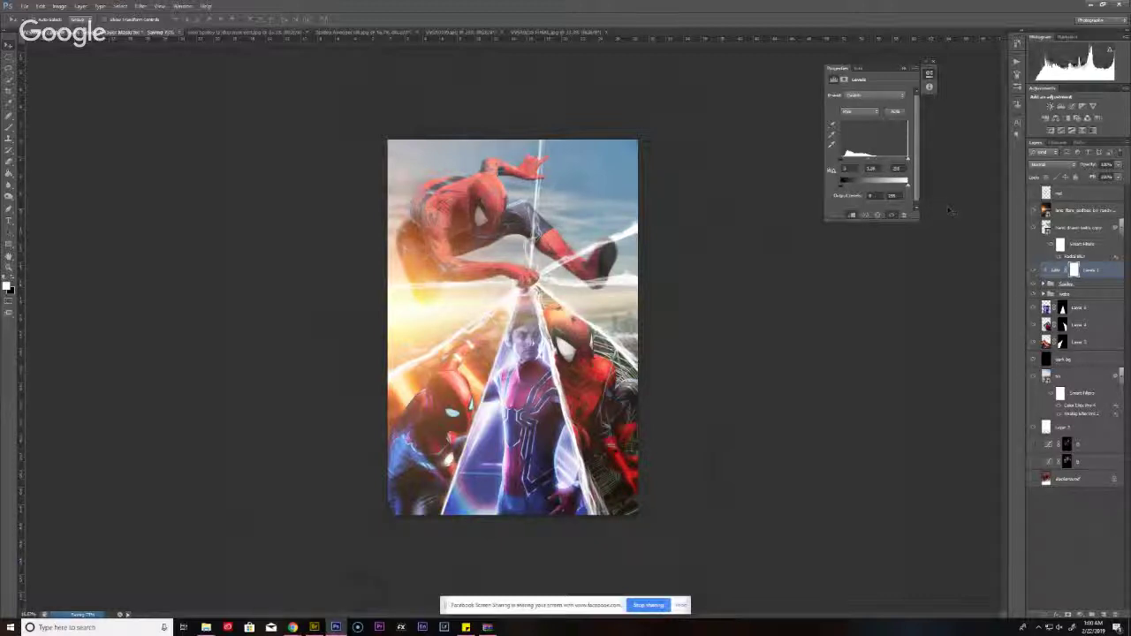
- Inspect the effect of the Selective Color adjustment inside the top Spider-Man's group by comparing its visibility
{"action": "left_click", "coordinate": [1042, 267]}
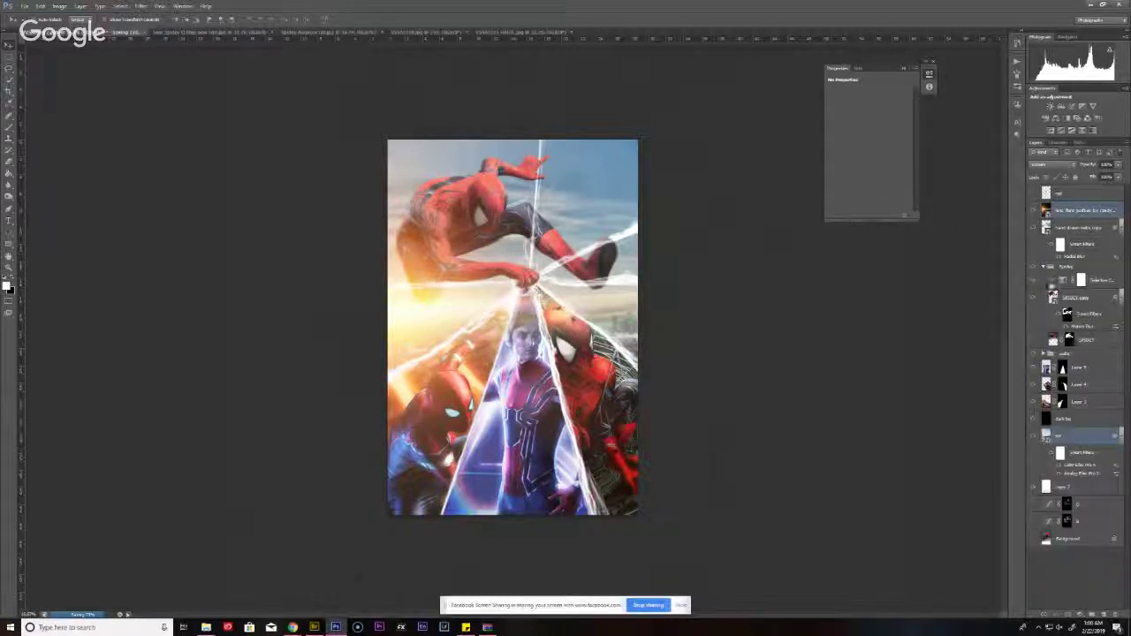
{"action": "left_click", "coordinate": [1035, 282]}
{"action": "left_click", "coordinate": [1043, 267]}
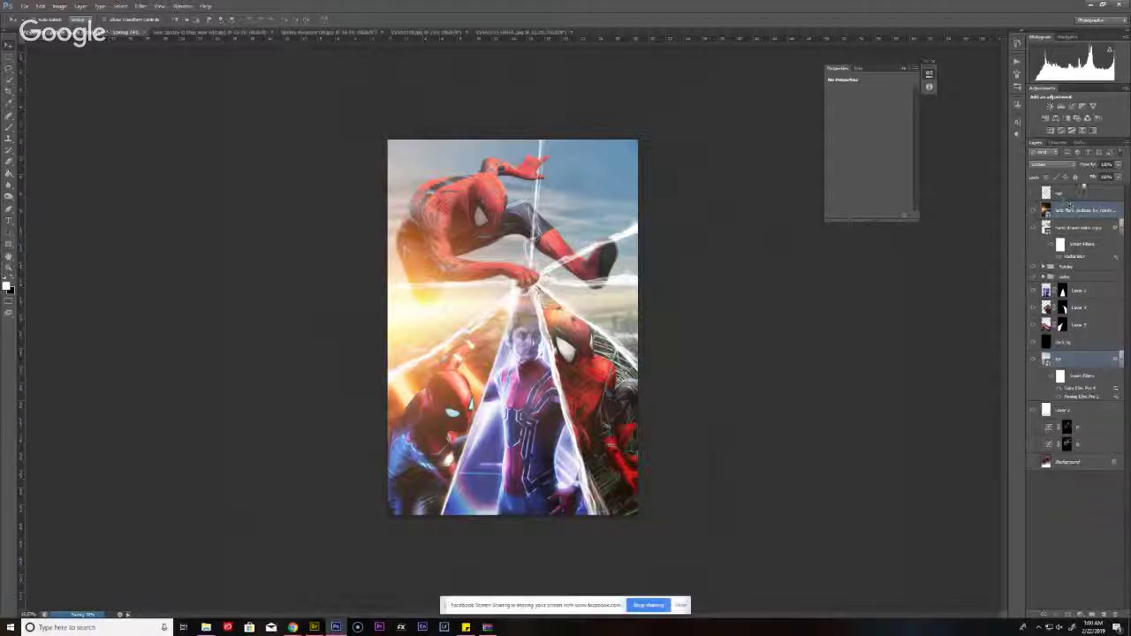
- Add a Selective Color adjustment above the lens flare layer and tune its Whites and Neutrals ranges
{"action": "left_click", "coordinate": [1083, 131]}
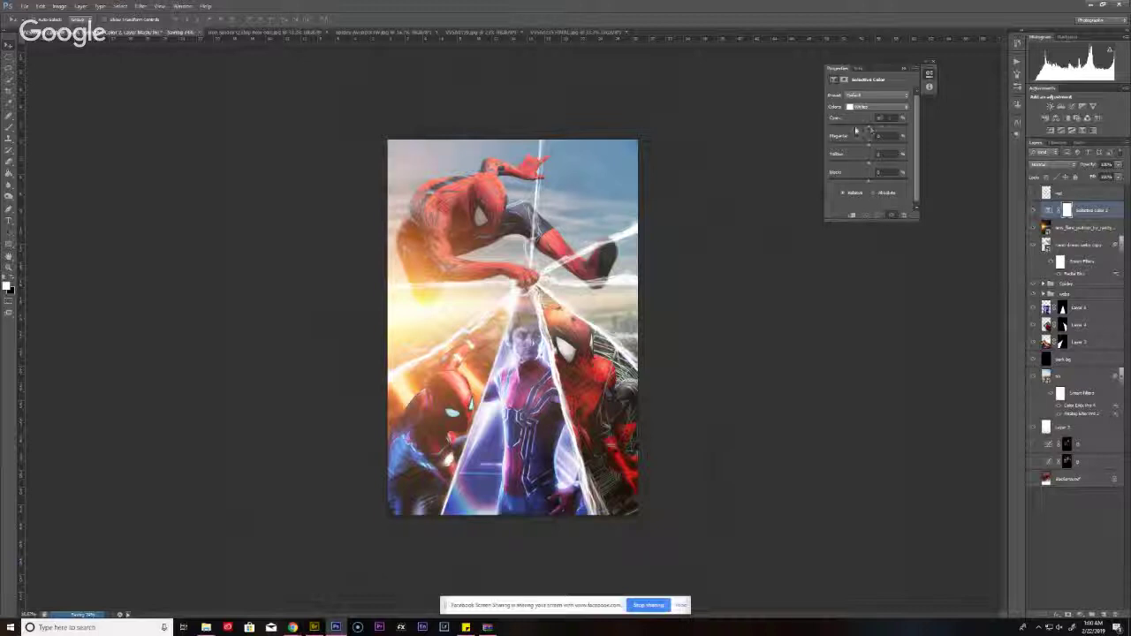
{"action": "left_click_drag", "start_coordinate": [855, 129], "coordinate": [882, 183]}
{"action": "left_click", "coordinate": [875, 107]}
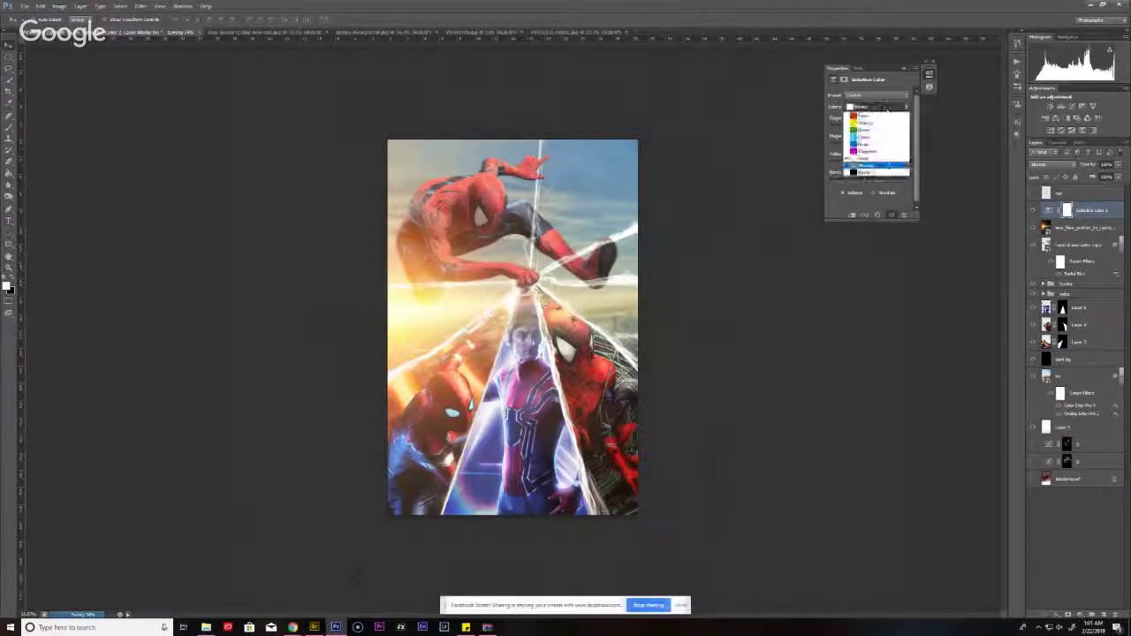
{"action": "left_click", "coordinate": [870, 166]}
{"action": "mouse_move", "coordinate": [870, 128]}
{"action": "left_mouse_down"}
{"action": "mouse_move", "coordinate": [859, 128]}
{"action": "mouse_move", "coordinate": [882, 129]}
{"action": "mouse_move", "coordinate": [866, 129]}
{"action": "mouse_move", "coordinate": [879, 147]}
{"action": "mouse_move", "coordinate": [859, 149]}
{"action": "mouse_move", "coordinate": [871, 147]}
{"action": "left_mouse_up"}
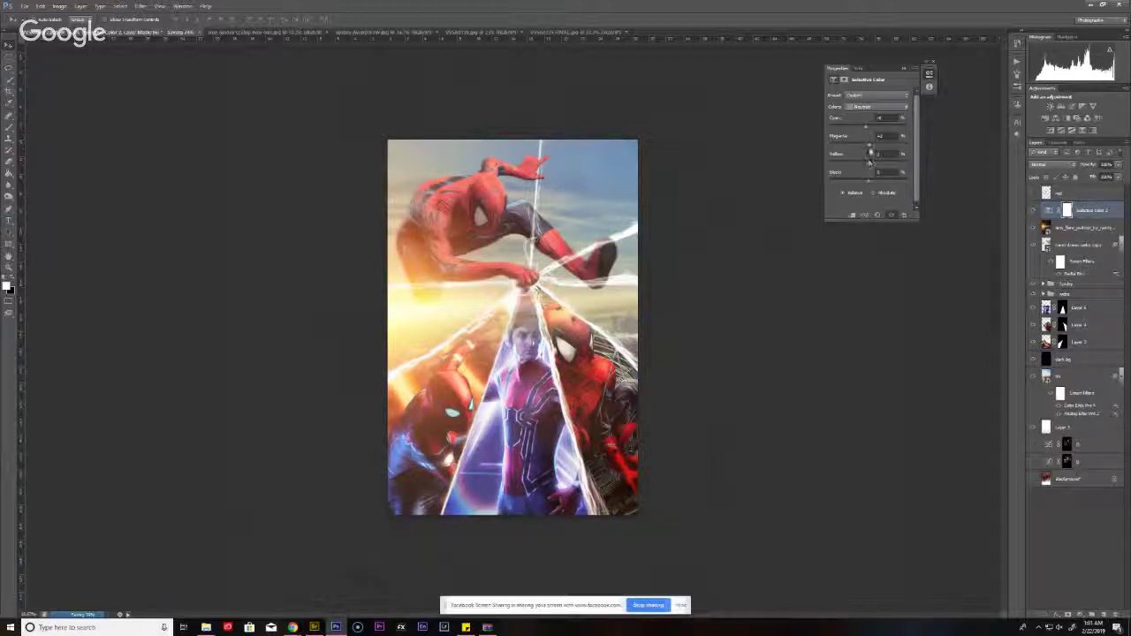
{"action": "left_click_drag", "start_coordinate": [870, 146], "coordinate": [870, 184]}
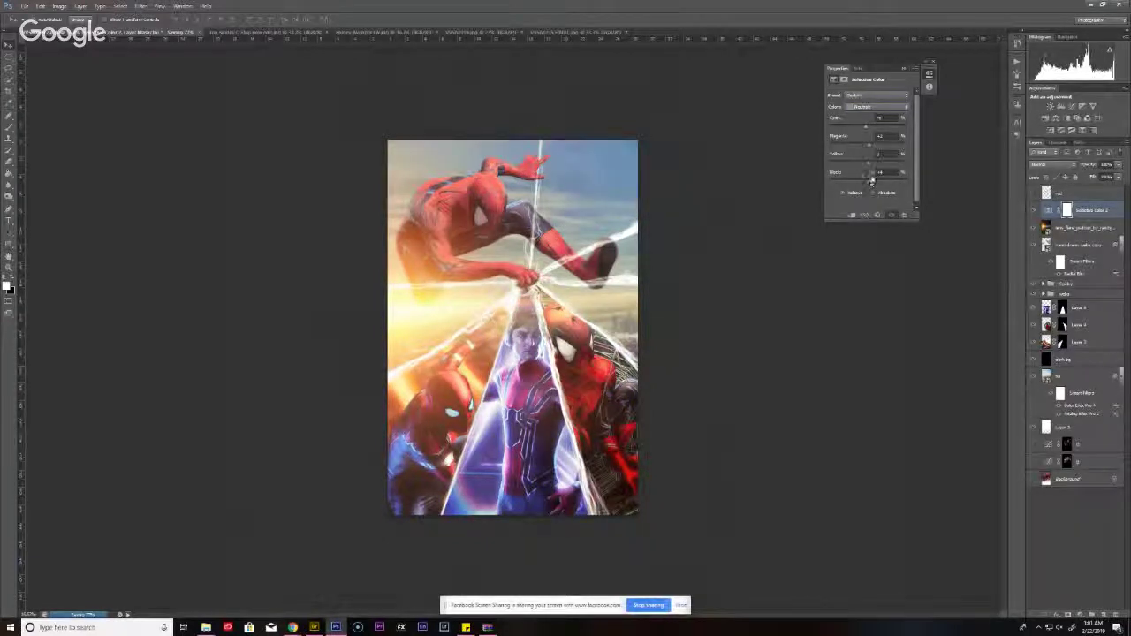
- Raise the black amount slightly in the Blacks range of the Selective Color adjustment
{"action": "left_click", "coordinate": [875, 107]}
{"action": "left_click", "coordinate": [865, 173]}
{"action": "mouse_move", "coordinate": [869, 181]}
{"action": "left_mouse_down"}
{"action": "mouse_move", "coordinate": [858, 184]}
{"action": "mouse_move", "coordinate": [871, 185]}
{"action": "left_mouse_up"}
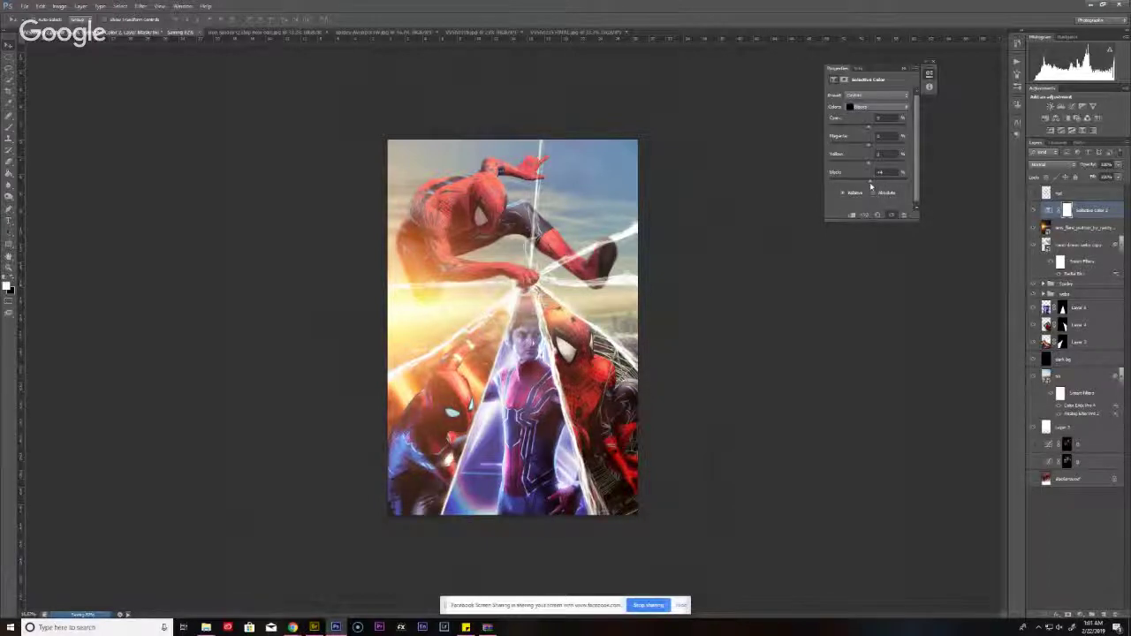
{"action": "left_click_drag", "start_coordinate": [870, 164], "coordinate": [870, 135]}
- Tune the Blues and Greens ranges of the Selective Color adjustment, raising cyan, magenta and yellow in the Blues
{"action": "left_click", "coordinate": [875, 107]}
{"action": "left_click", "coordinate": [864, 145]}
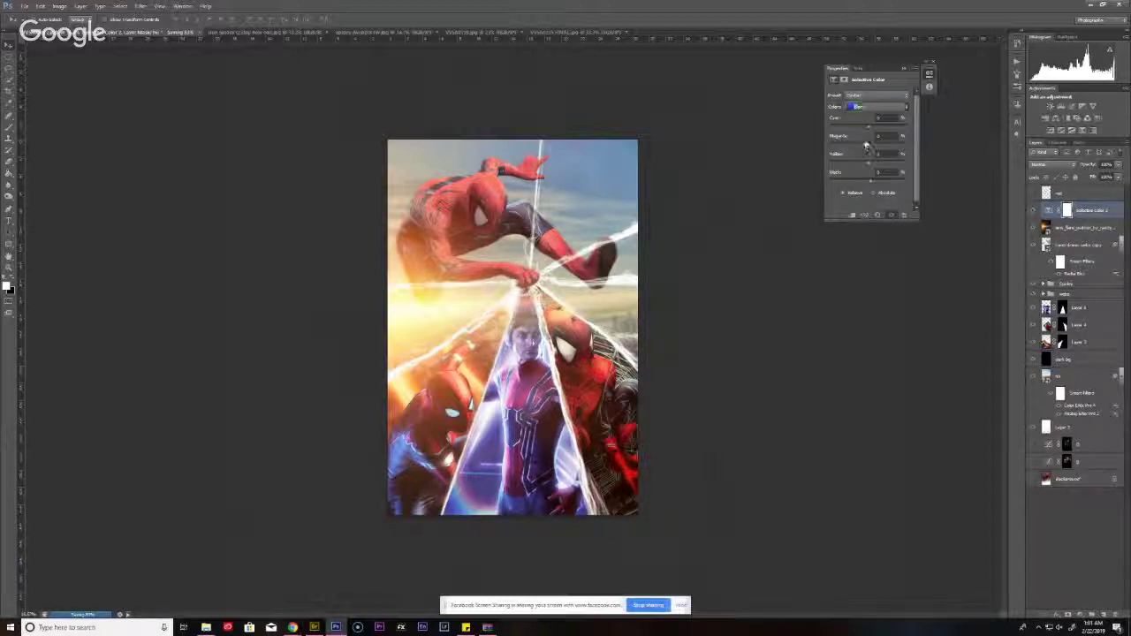
{"action": "left_click_drag", "start_coordinate": [871, 128], "coordinate": [877, 183]}
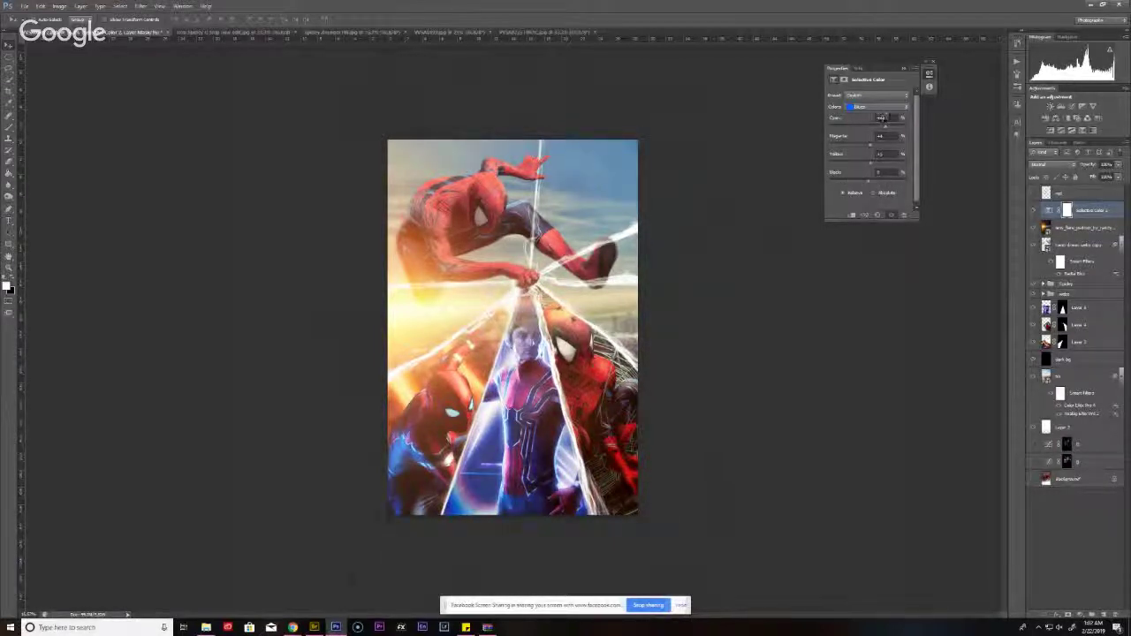
{"action": "left_click", "coordinate": [879, 107]}
{"action": "left_click", "coordinate": [870, 97]}
{"action": "left_click_drag", "start_coordinate": [868, 137], "coordinate": [816, 186]}
{"action": "left_click", "coordinate": [880, 106]}
{"action": "left_click", "coordinate": [866, 121]}
{"action": "left_click_drag", "start_coordinate": [871, 129], "coordinate": [908, 134]}
- In the Yellows range of the Selective Color adjustment, raise magenta and yellow and lower black slightly
{"action": "left_click", "coordinate": [875, 107]}
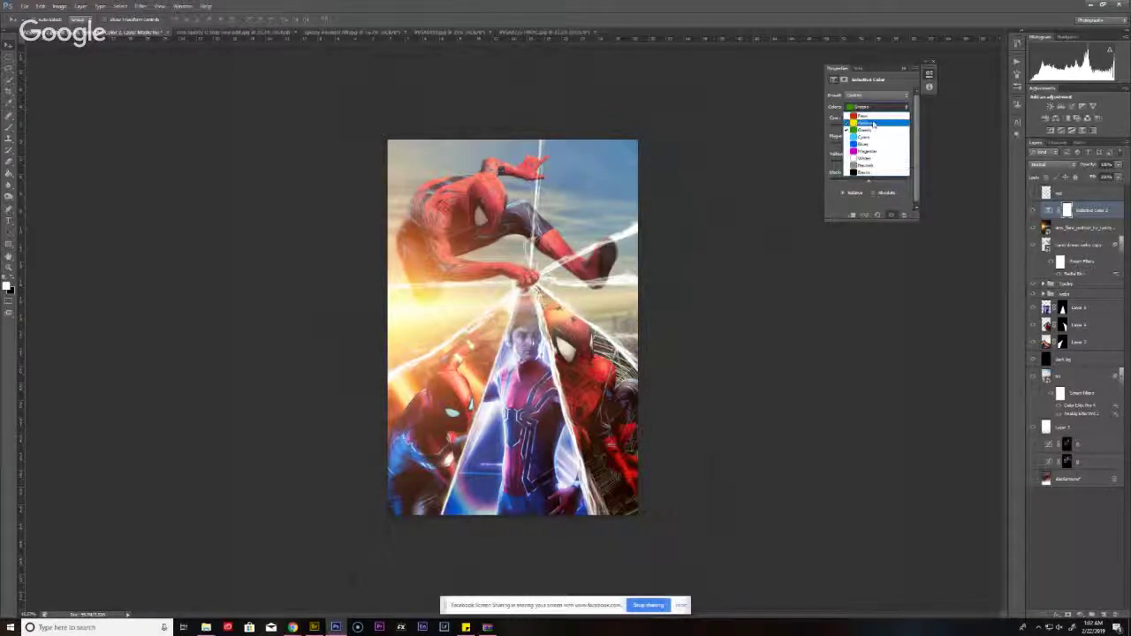
{"action": "left_click", "coordinate": [873, 123]}
{"action": "left_click_drag", "start_coordinate": [871, 129], "coordinate": [875, 185]}
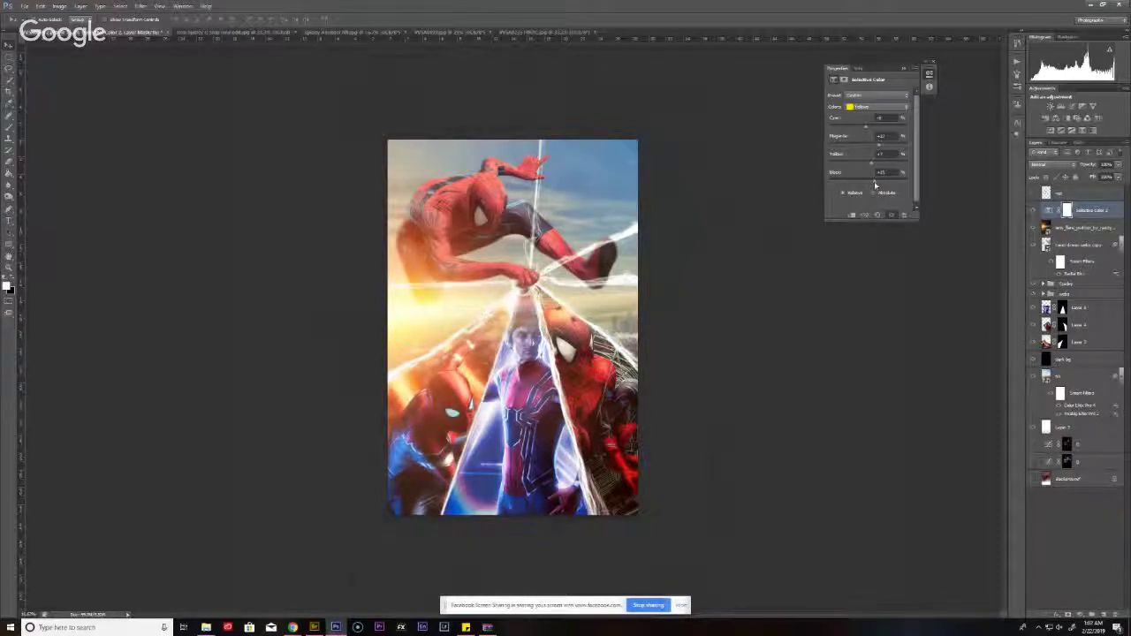
- In the Reds range of the Selective Color adjustment, lower cyan and raise magenta, yellow and black
{"action": "left_click", "coordinate": [870, 106]}
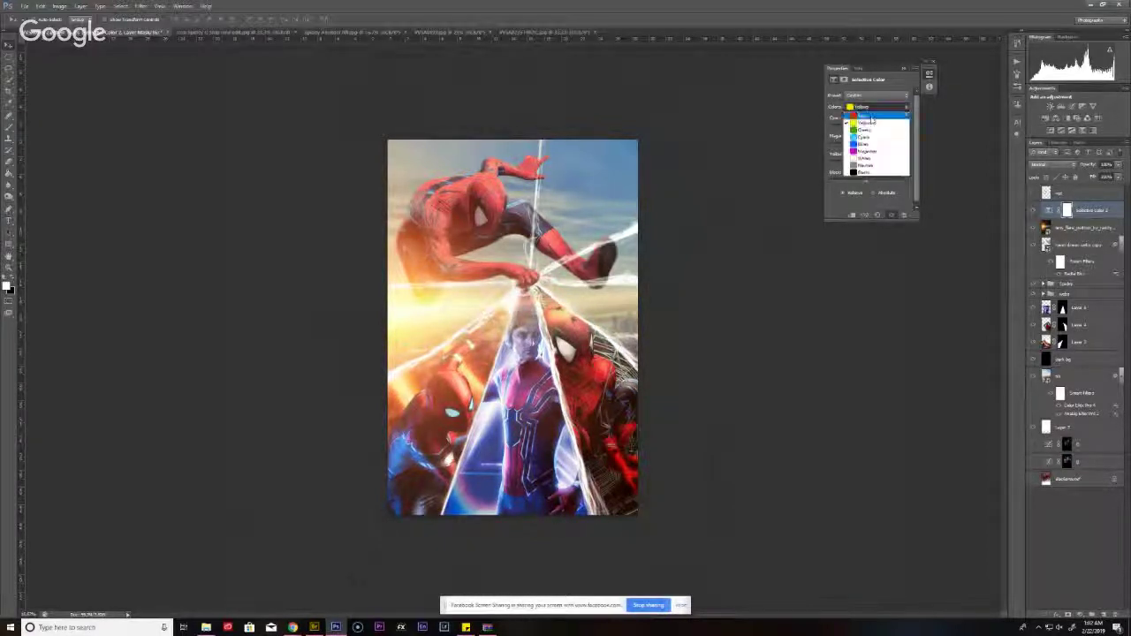
{"action": "left_click", "coordinate": [871, 116]}
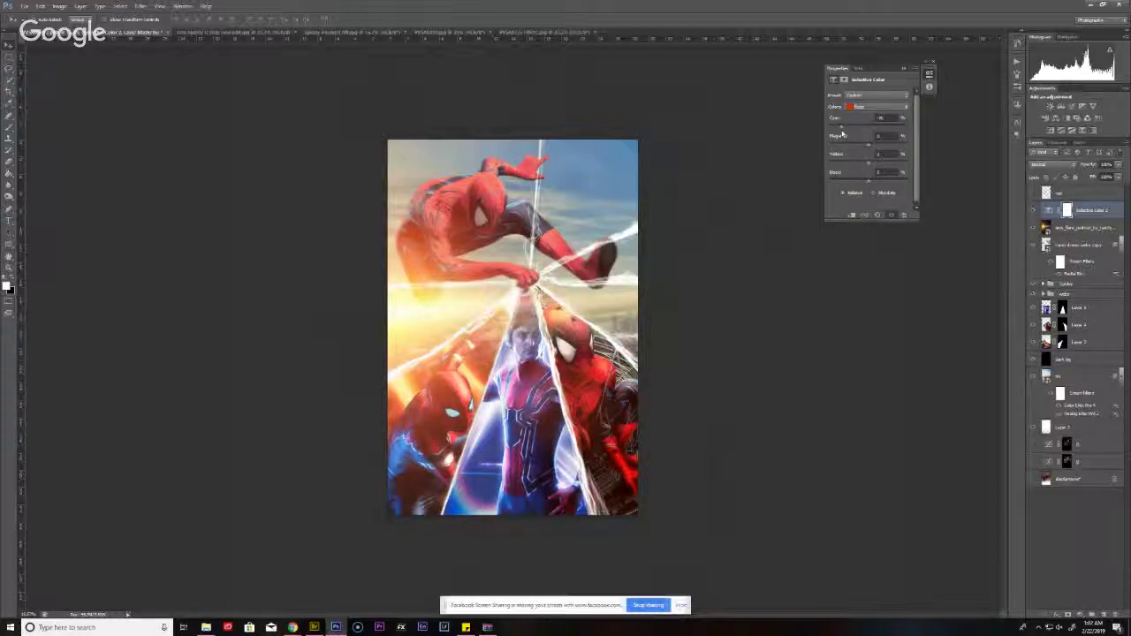
{"action": "left_click_drag", "start_coordinate": [841, 131], "coordinate": [887, 181]}
{"action": "left_click_drag", "start_coordinate": [842, 181], "coordinate": [876, 188]}
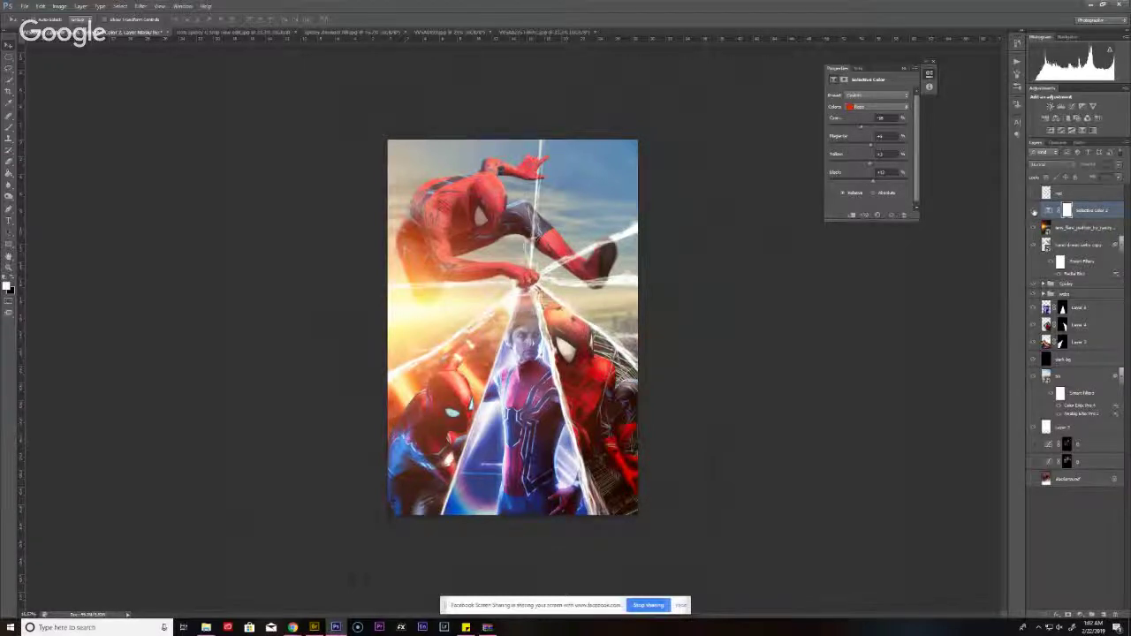
- Compare the poster with and without the new Selective Color adjustment and close its settings
{"action": "left_click", "coordinate": [1032, 210]}
{"action": "left_click", "coordinate": [1033, 211]}
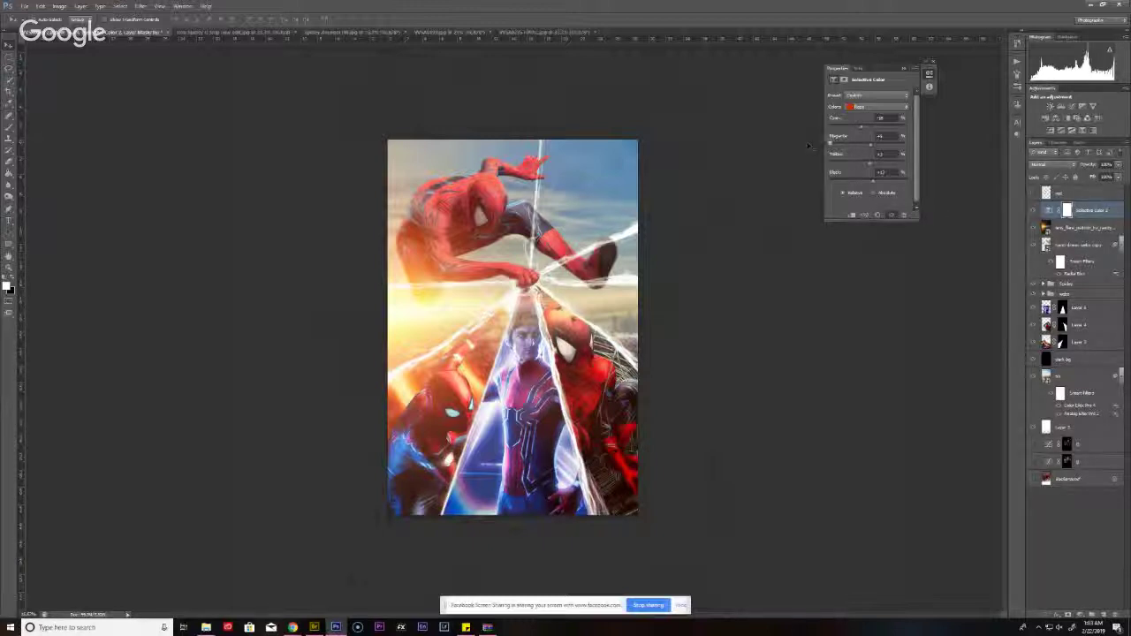
{"action": "left_click", "coordinate": [933, 62]}
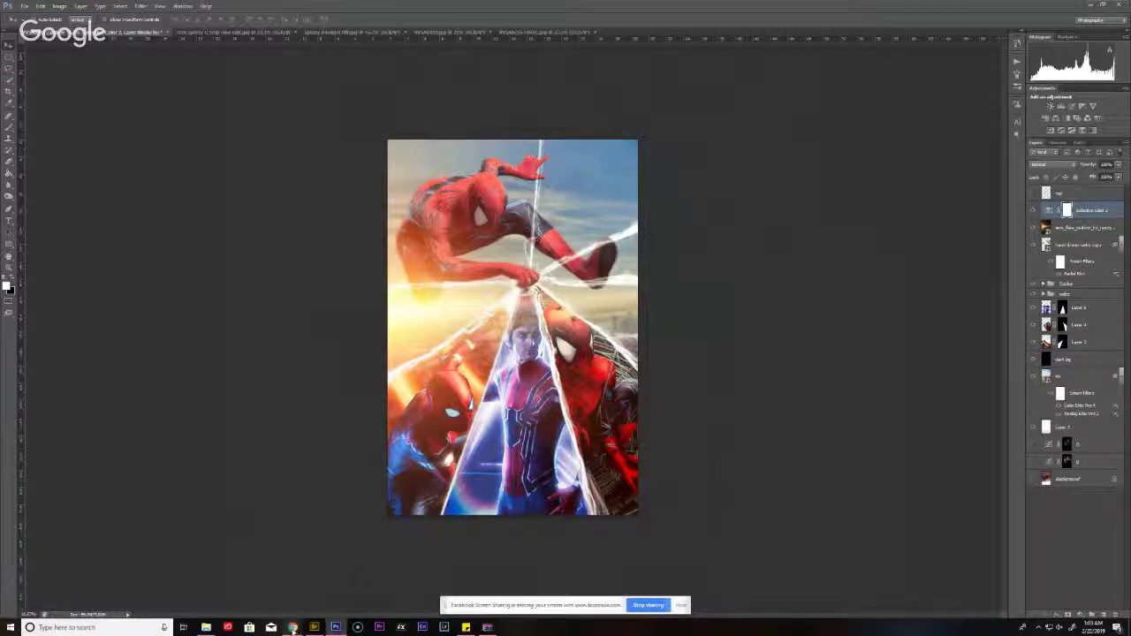
- Switch to Chrome, check the YouTube and Facebook live stream pages, and return to Photoshop
{"action": "mouse_move", "coordinate": [292, 628]}
{"action": "left_click", "coordinate": [182, 576]}
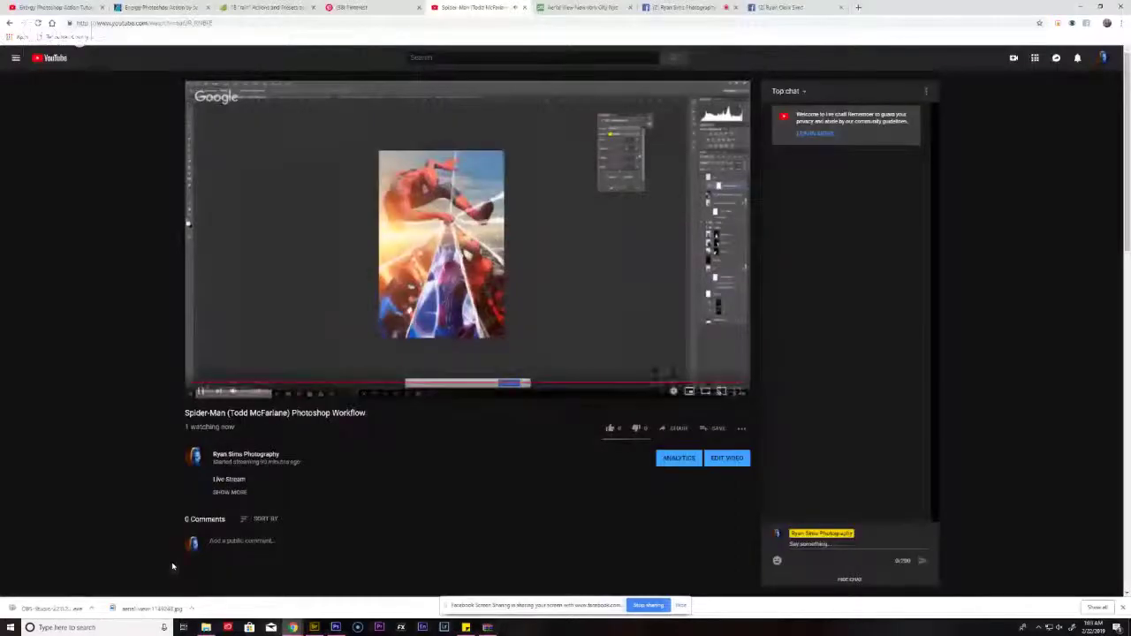
{"action": "key", "text": "ctrl+Tab"}
{"action": "key", "text": "ctrl+Tab"}
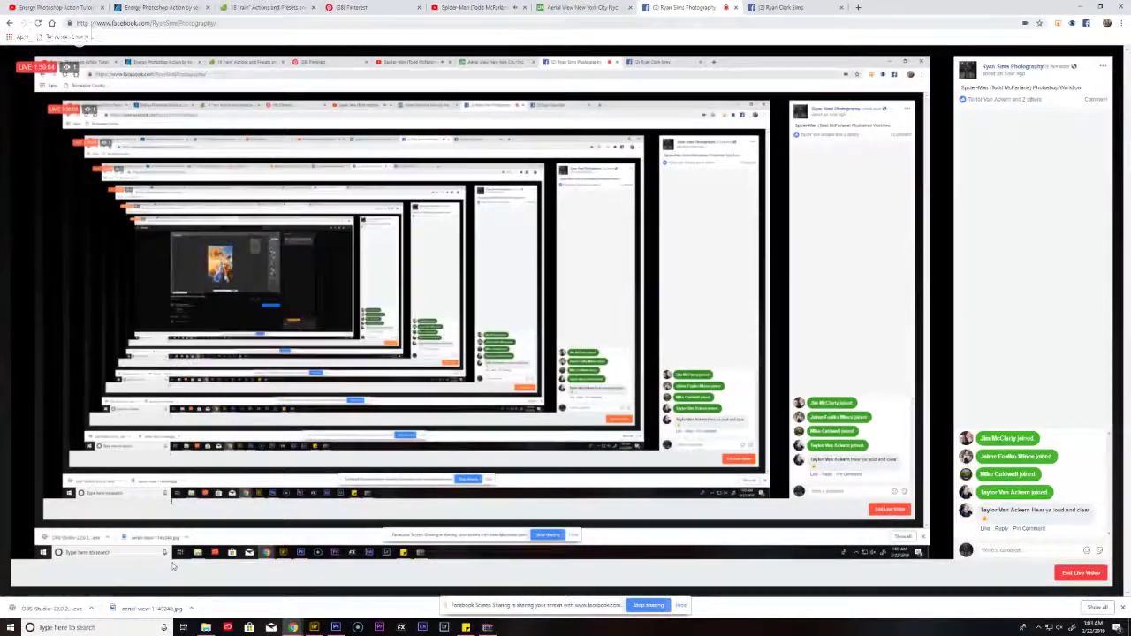
{"action": "left_click", "coordinate": [358, 7]}
{"action": "left_click", "coordinate": [1079, 6]}
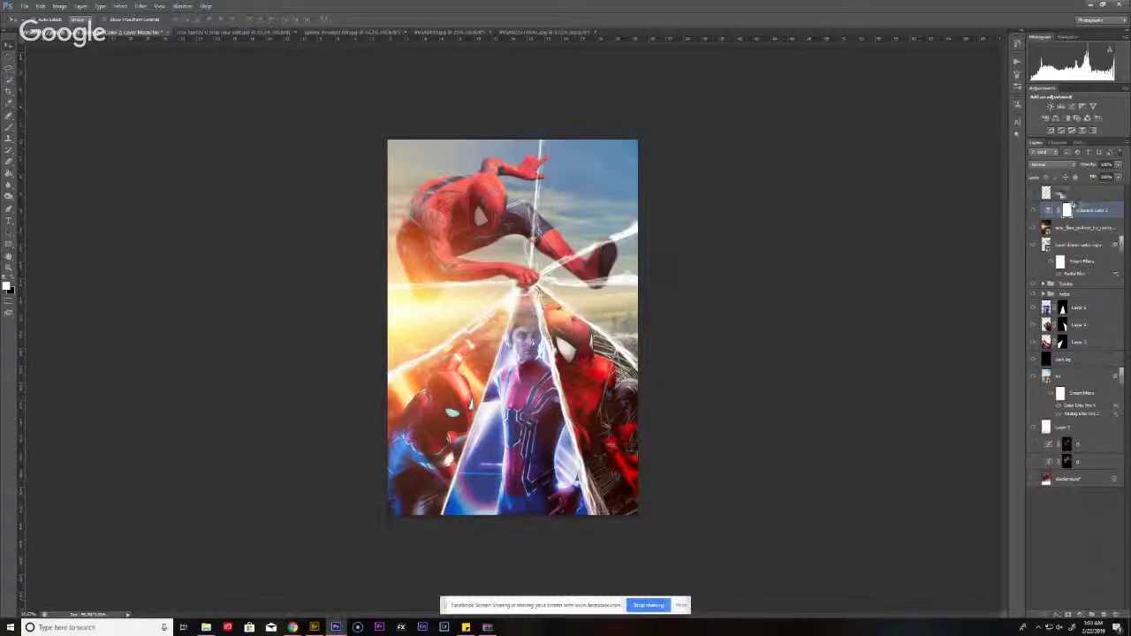
- Create a new layer named V above the Selective Color adjustment
{"action": "key", "text": "ctrl+shift+n"}
{"action": "type", "text": "v"}
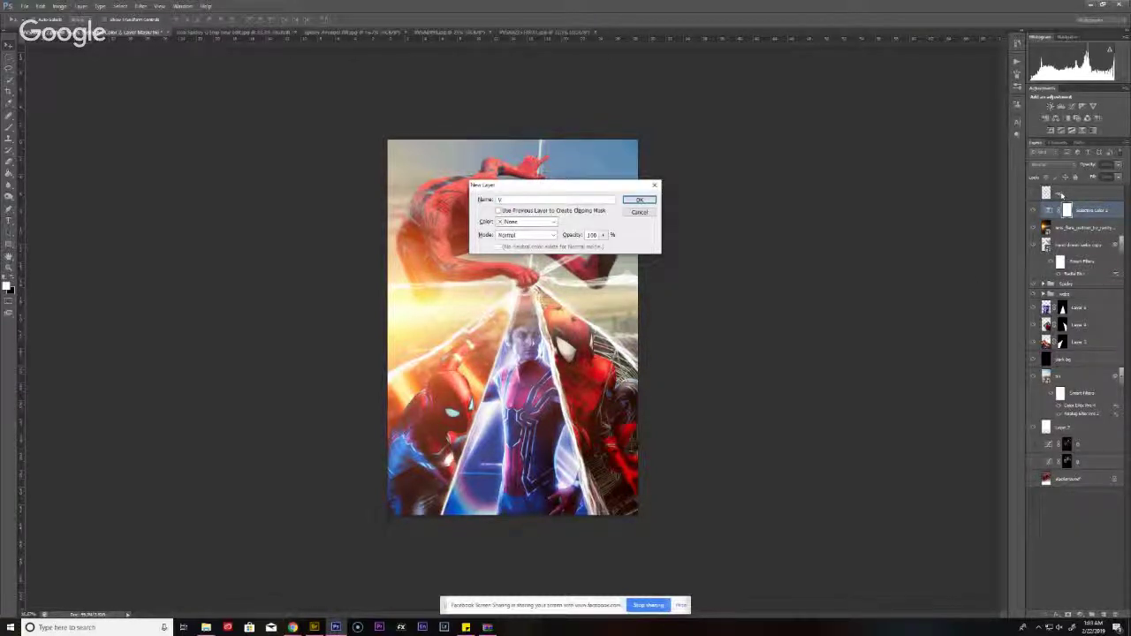
{"action": "key", "text": "Return"}
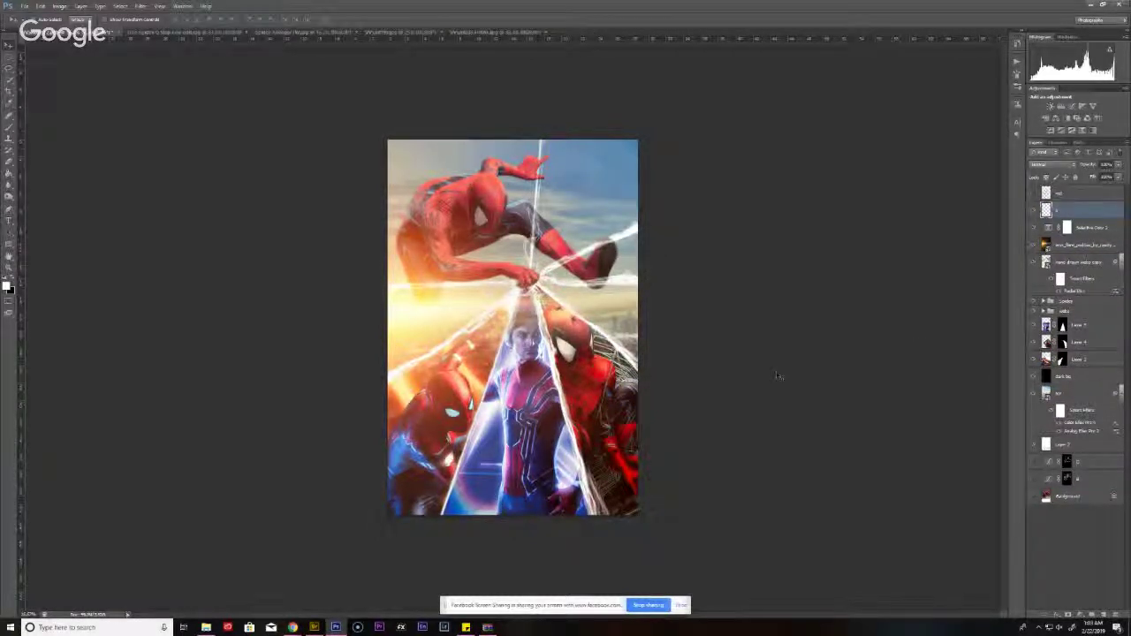
- Fill outside a feathered elliptical selection over the poster with black on the V layer to make a dark vignette
{"action": "key", "text": "x"}
{"action": "key", "text": "m"}
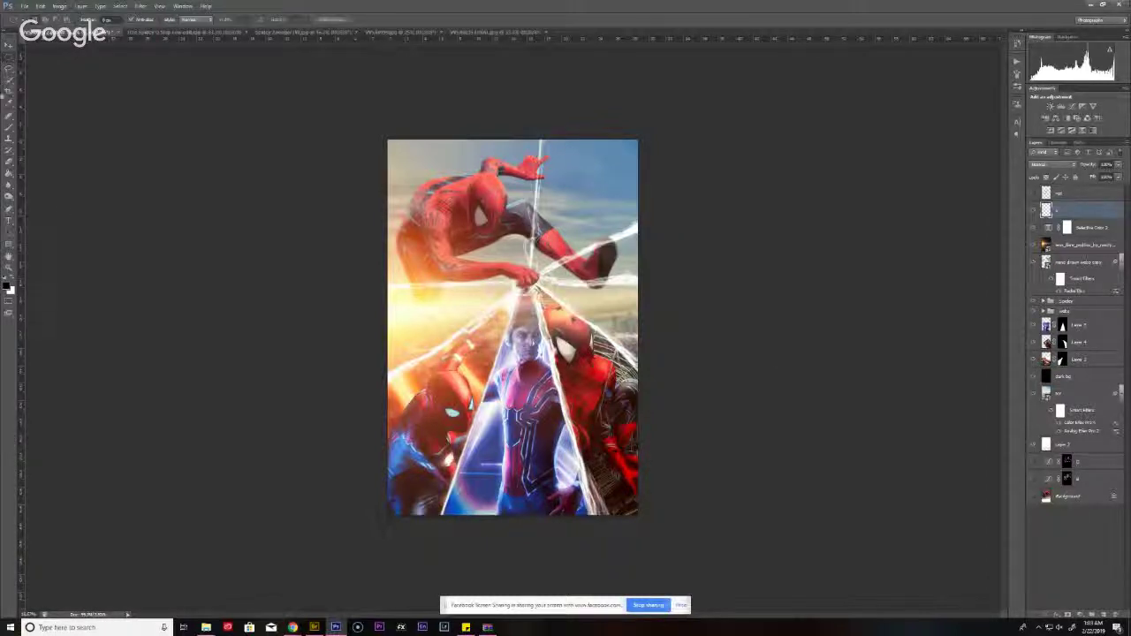
{"action": "left_click_drag", "start_coordinate": [403, 120], "coordinate": [663, 507]}
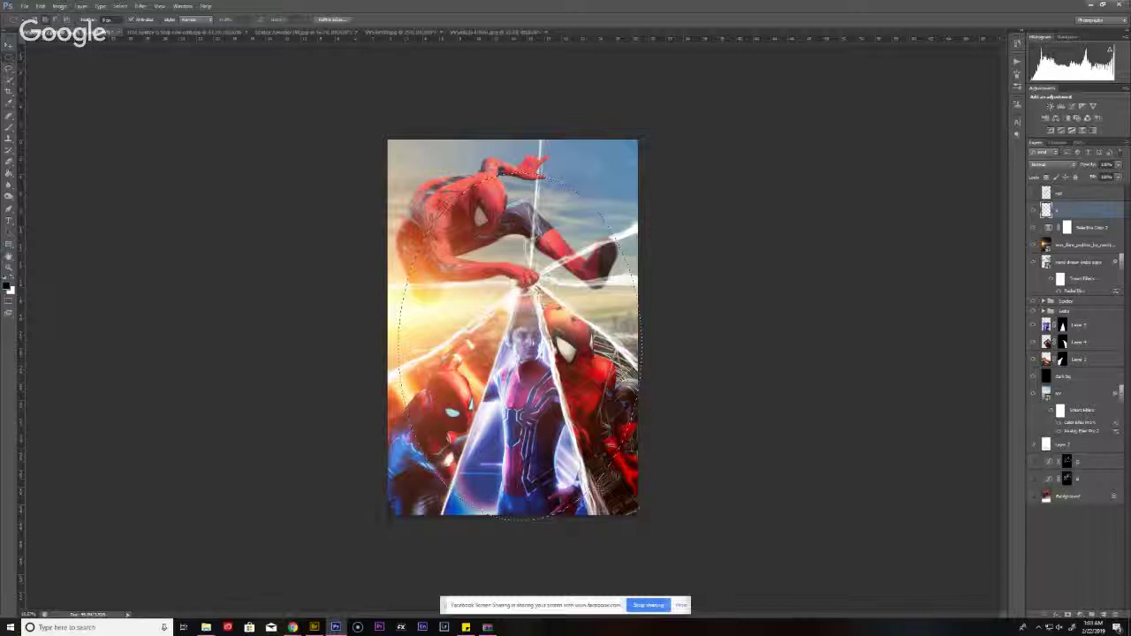
{"action": "key", "text": "shift+F6"}
{"action": "key", "text": "Return"}
{"action": "key", "text": "ctrl+shift+i"}
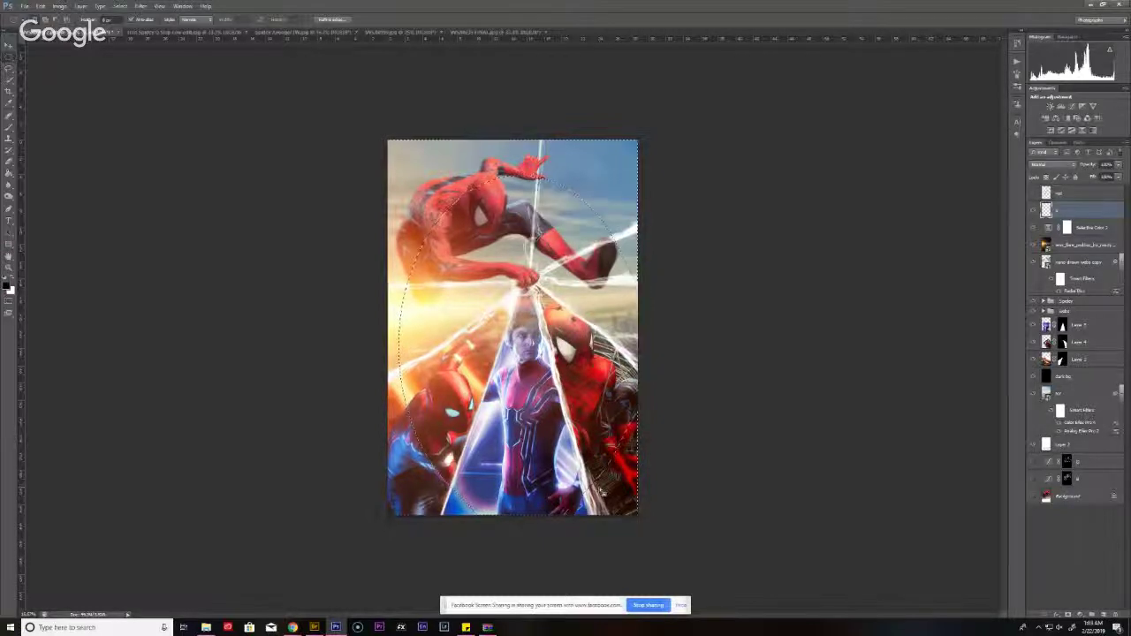
{"action": "key", "text": "g"}
{"action": "left_click", "coordinate": [606, 172]}
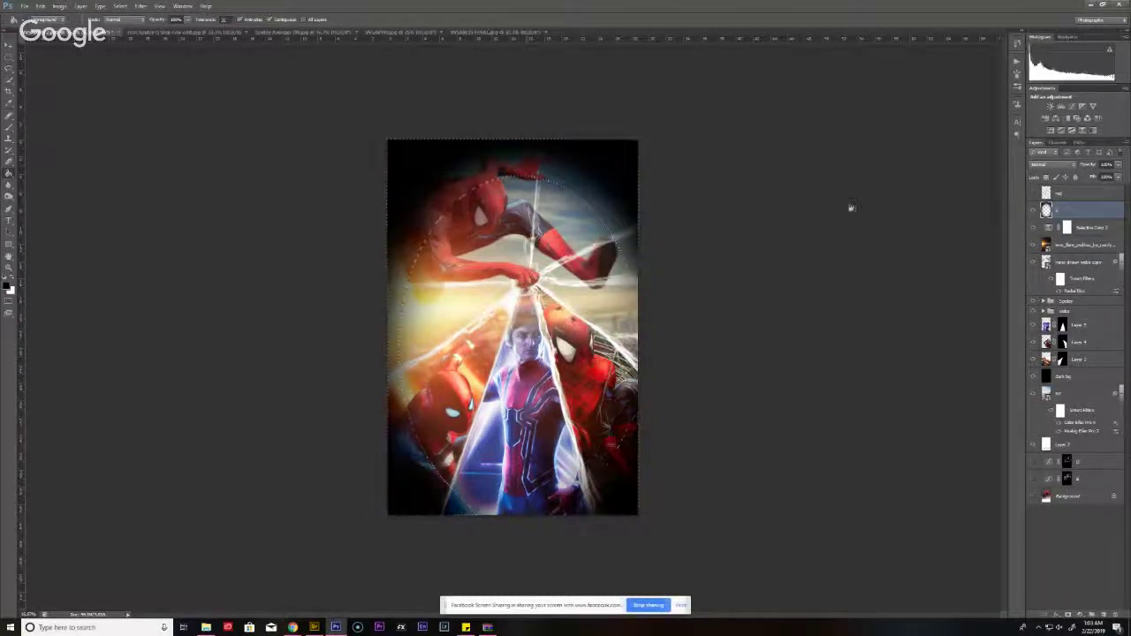
- Set the vignette layer's blend mode to Overlay and adjust its opacity to soften the darkened edges
{"action": "left_click", "coordinate": [1119, 165]}
{"action": "left_click_drag", "start_coordinate": [1115, 177], "coordinate": [1081, 178]}
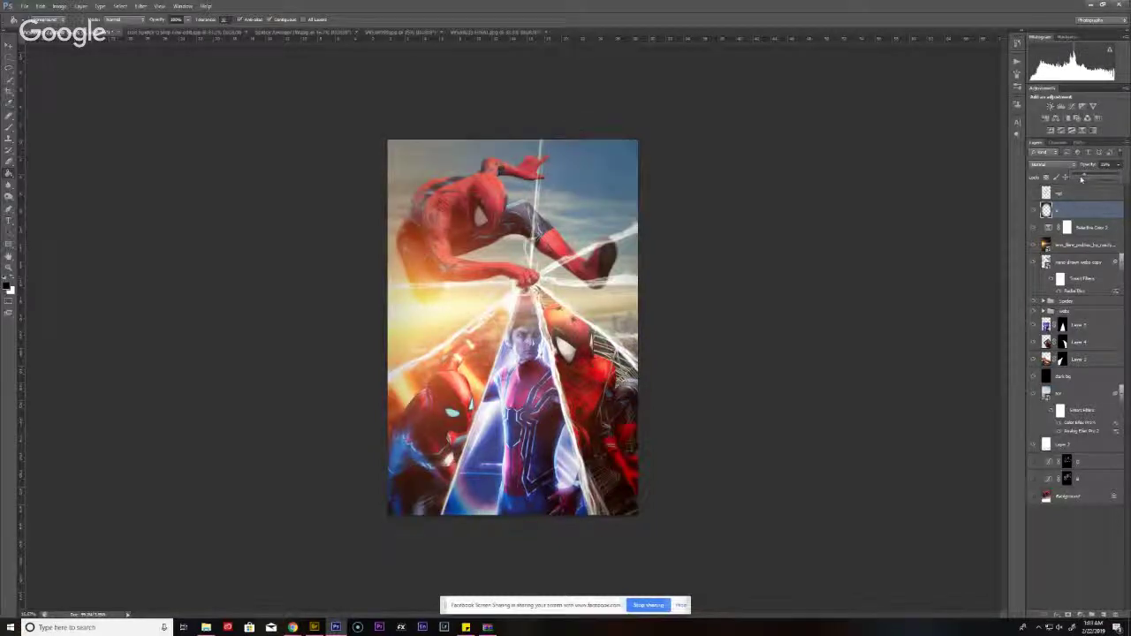
{"action": "left_click", "coordinate": [1052, 165]}
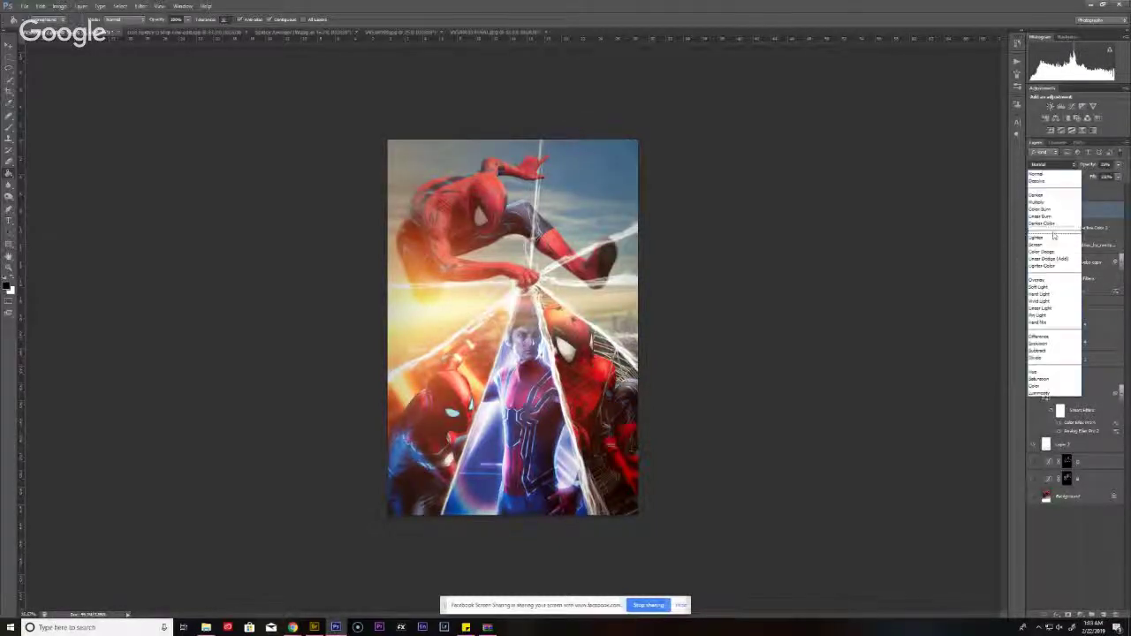
{"action": "left_click", "coordinate": [1043, 263]}
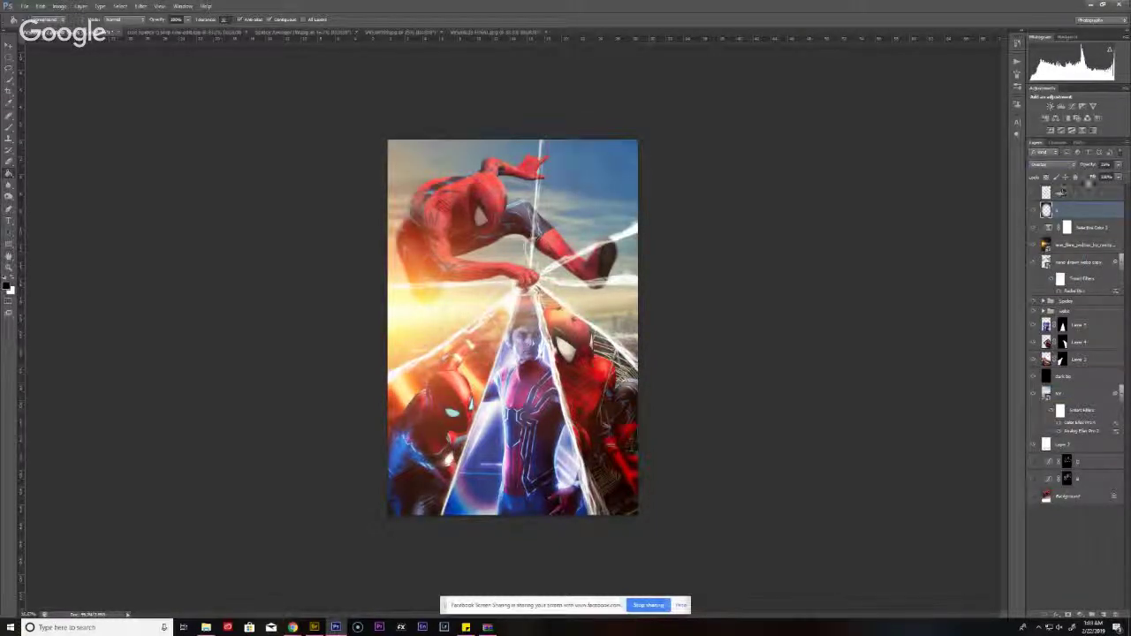
{"action": "left_click", "coordinate": [1119, 165]}
{"action": "left_click_drag", "start_coordinate": [1110, 177], "coordinate": [1096, 177]}
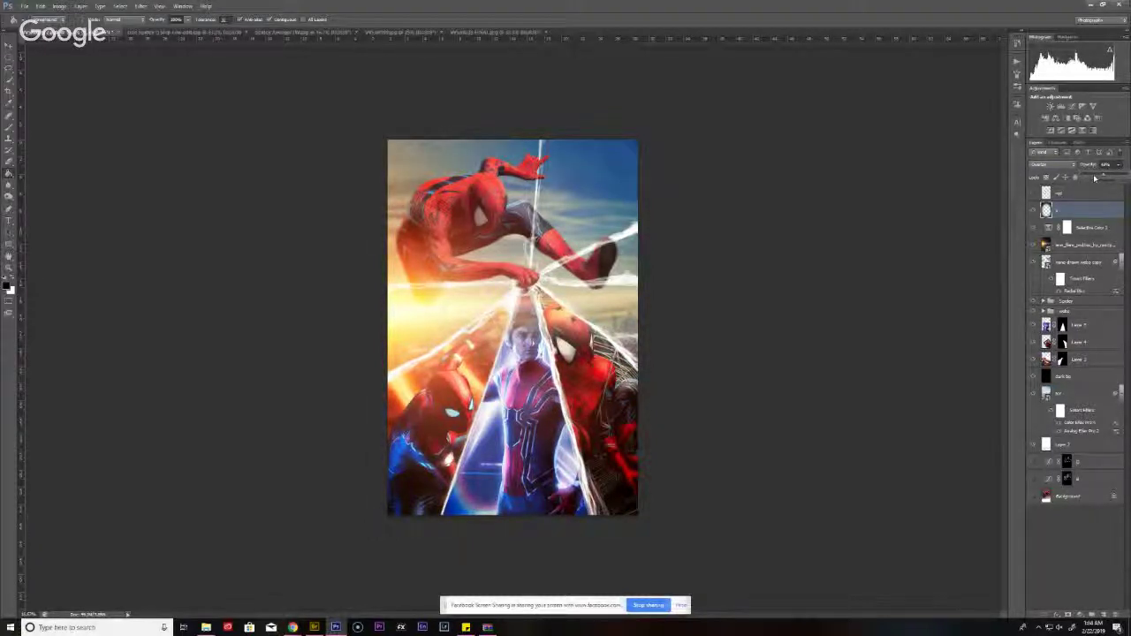
{"action": "left_click", "coordinate": [1094, 177]}
{"action": "left_click", "coordinate": [1083, 212]}
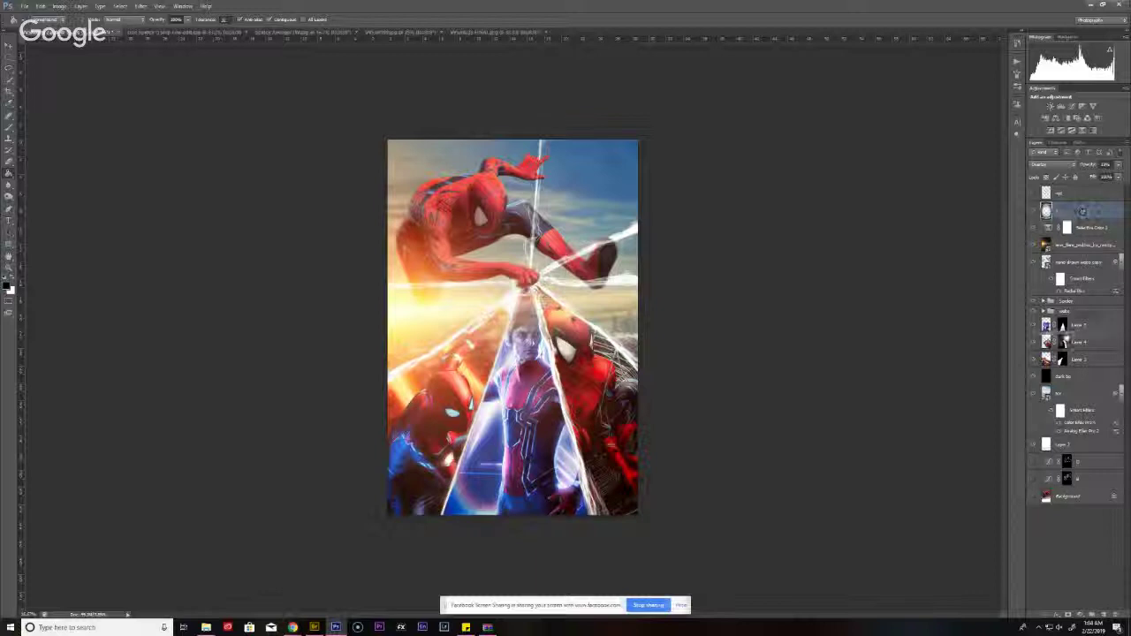
- Move the vignette layer below the masked character layers, directly above the dark background layer, and compare the poster with and without it
{"action": "left_click_drag", "start_coordinate": [1081, 211], "coordinate": [1063, 377]}
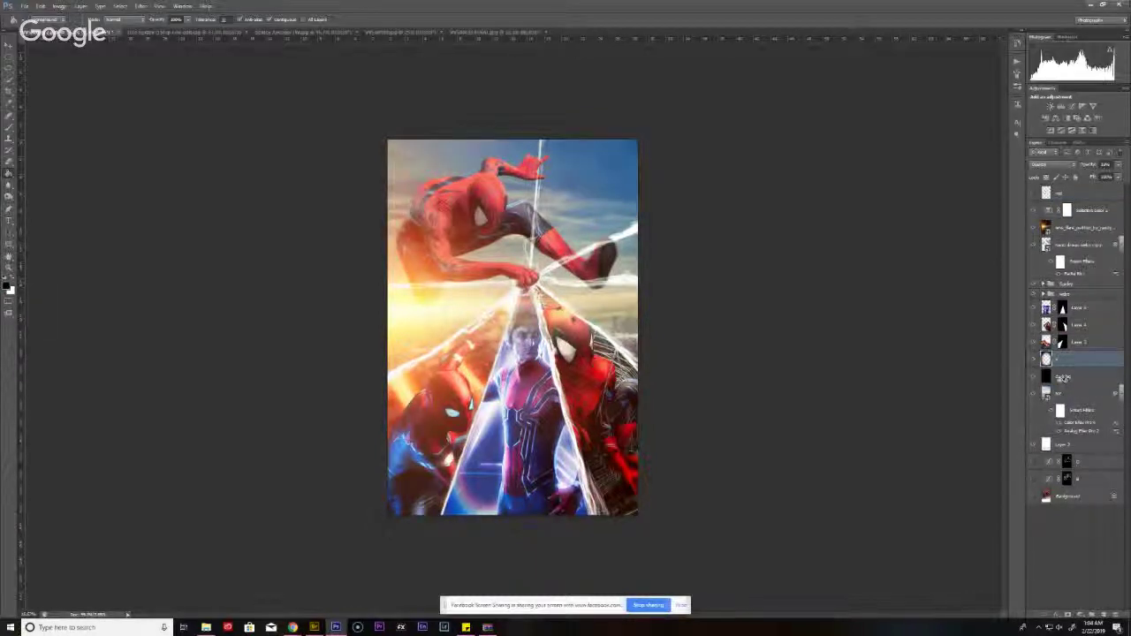
{"action": "left_click", "coordinate": [1033, 359]}
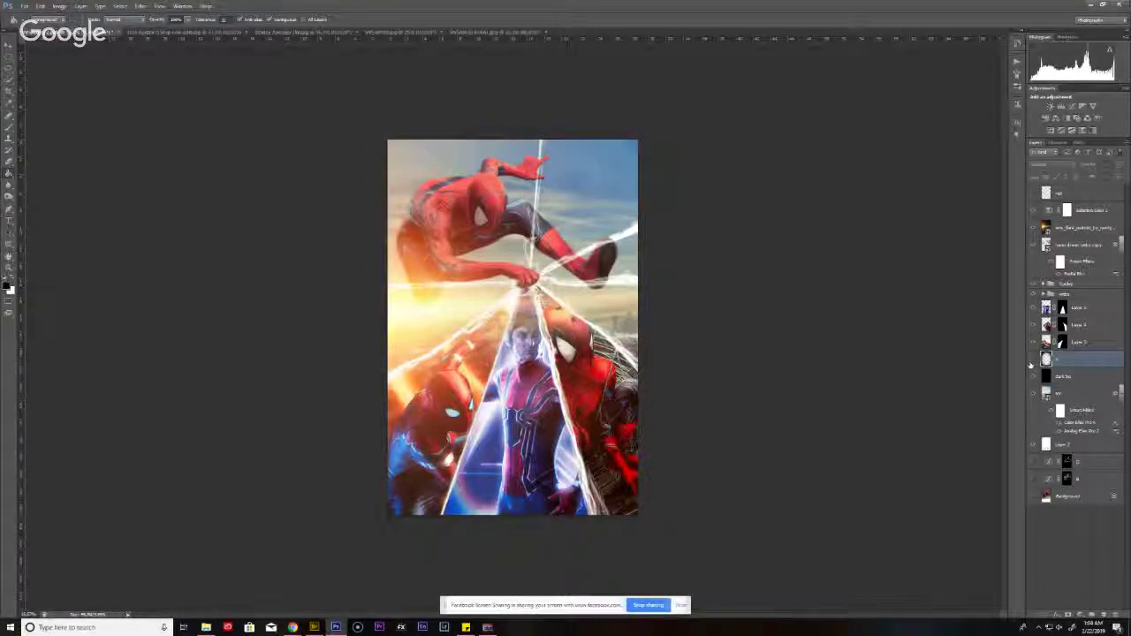
{"action": "left_click", "coordinate": [1032, 362]}
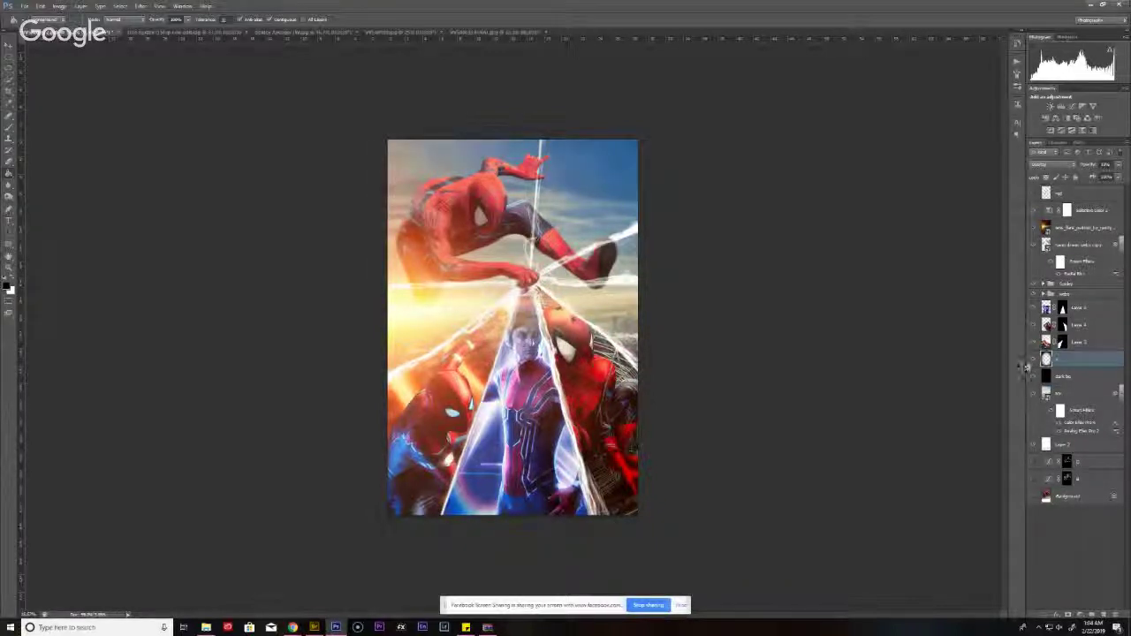
- Set the vignette layer's opacity to 70% and save the document
{"action": "left_click", "coordinate": [1118, 164]}
{"action": "left_click_drag", "start_coordinate": [1095, 177], "coordinate": [1116, 179]}
{"action": "left_click", "coordinate": [1101, 163]}
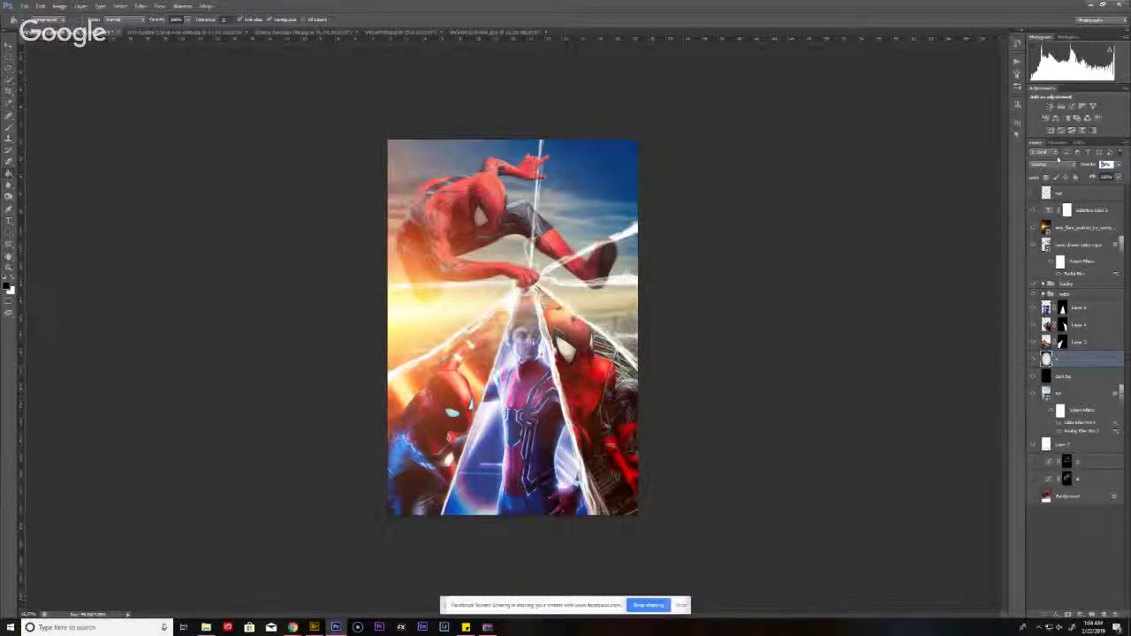
{"action": "type", "text": "70"}
{"action": "key", "text": "Down"}
{"action": "key", "text": "ctrl+s"}
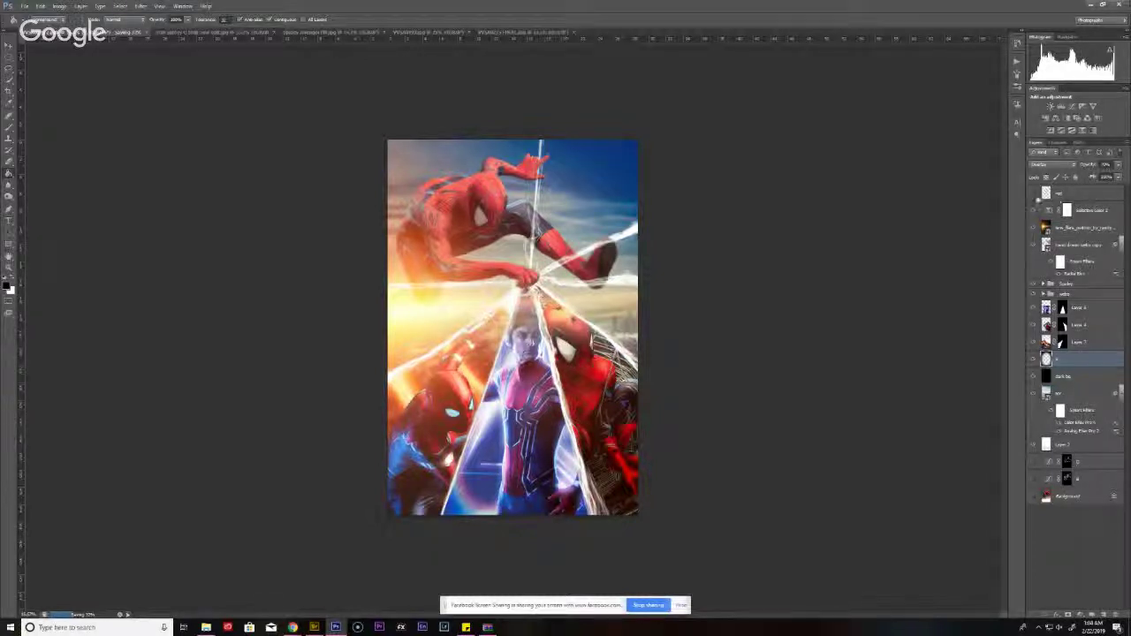
- Check the hidden layer at the top of the stack by toggling its visibility, and delete it
{"action": "left_click", "coordinate": [1033, 194]}
{"action": "left_click", "coordinate": [1033, 193]}
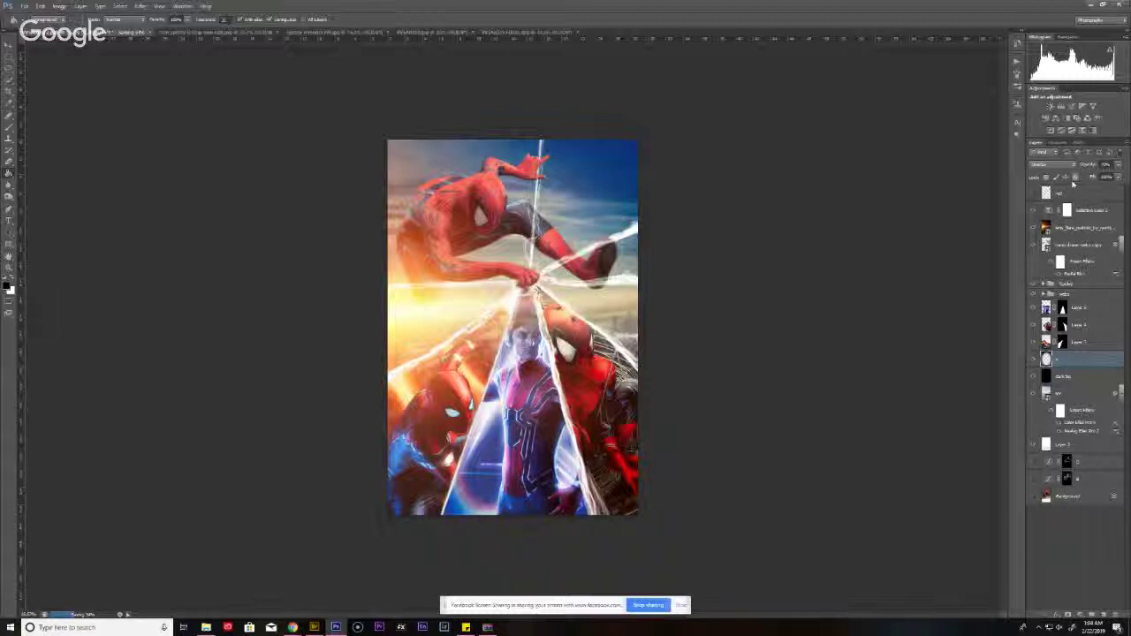
{"action": "left_click", "coordinate": [1065, 194]}
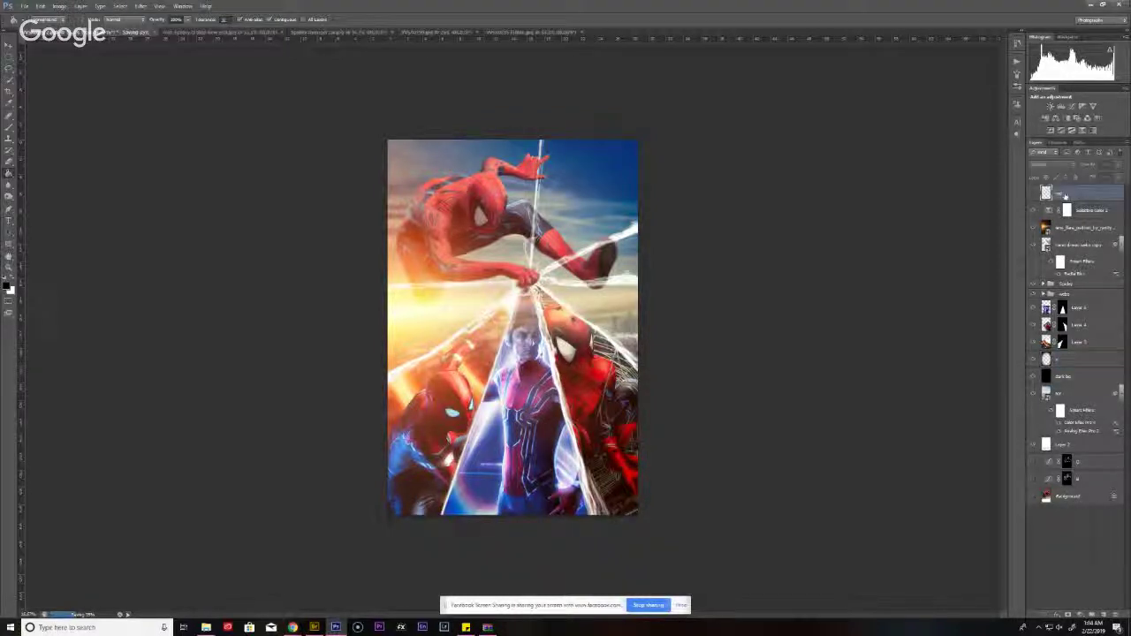
{"action": "key", "text": "Delete"}
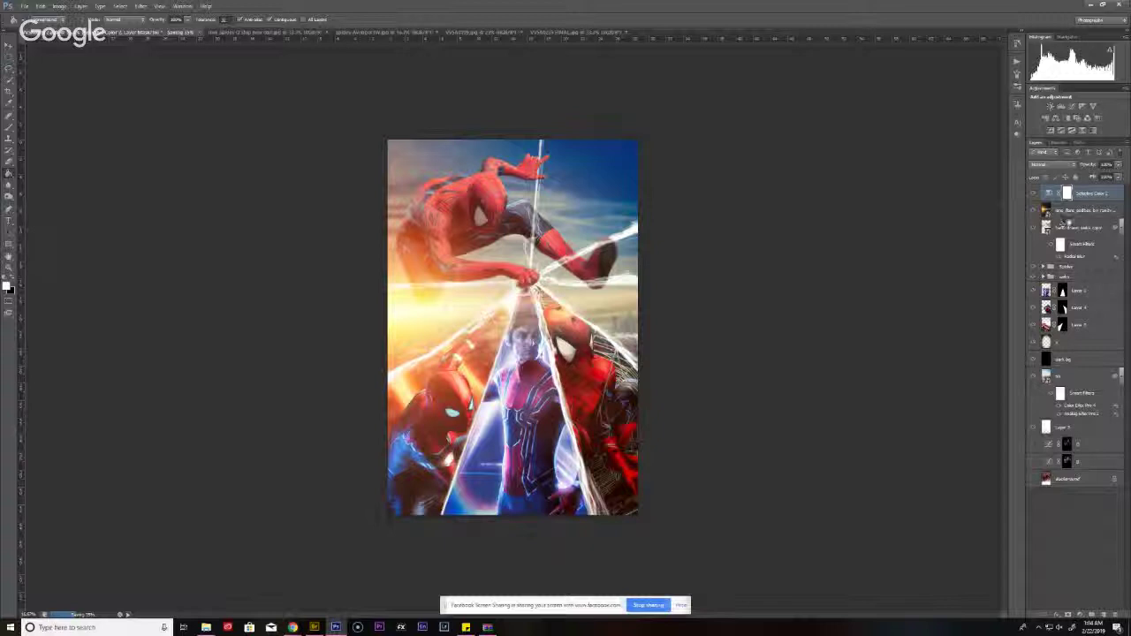
- Create a new layer named darken above the topmost masked character layer
{"action": "double_click", "coordinate": [1043, 290]}
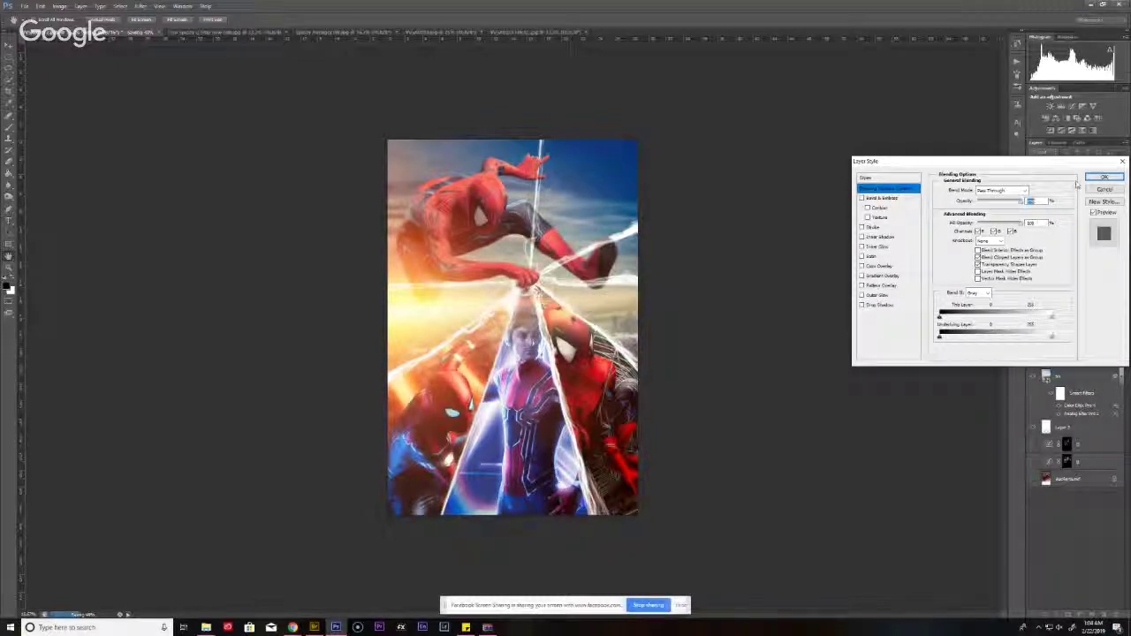
{"action": "left_click", "coordinate": [1103, 190]}
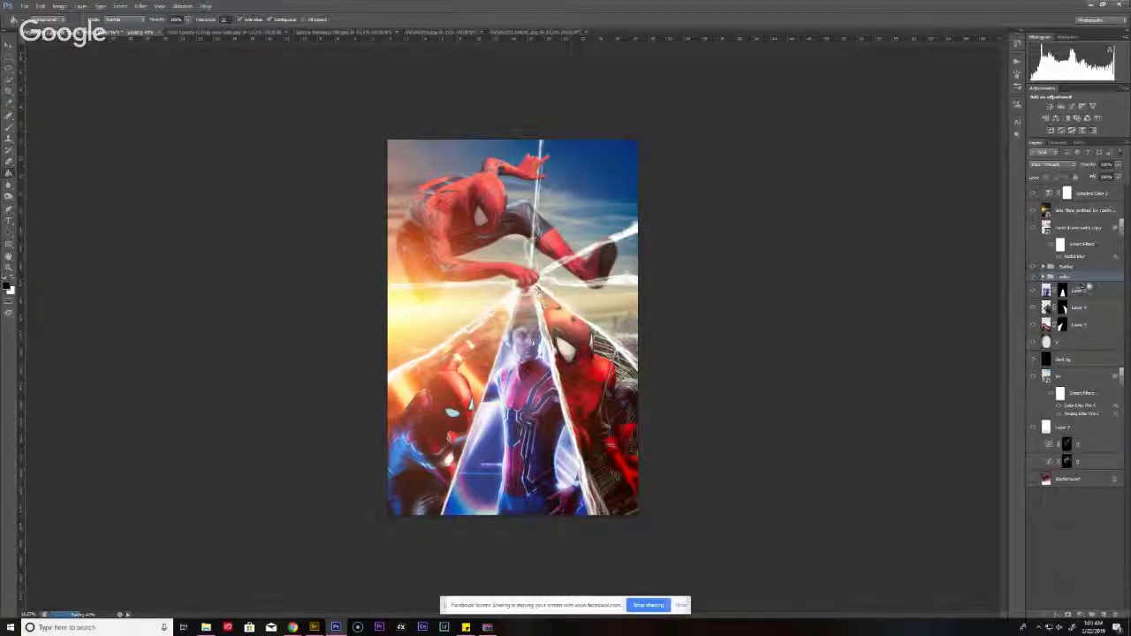
{"action": "left_click", "coordinate": [1088, 289]}
{"action": "key", "text": "ctrl+shift+n"}
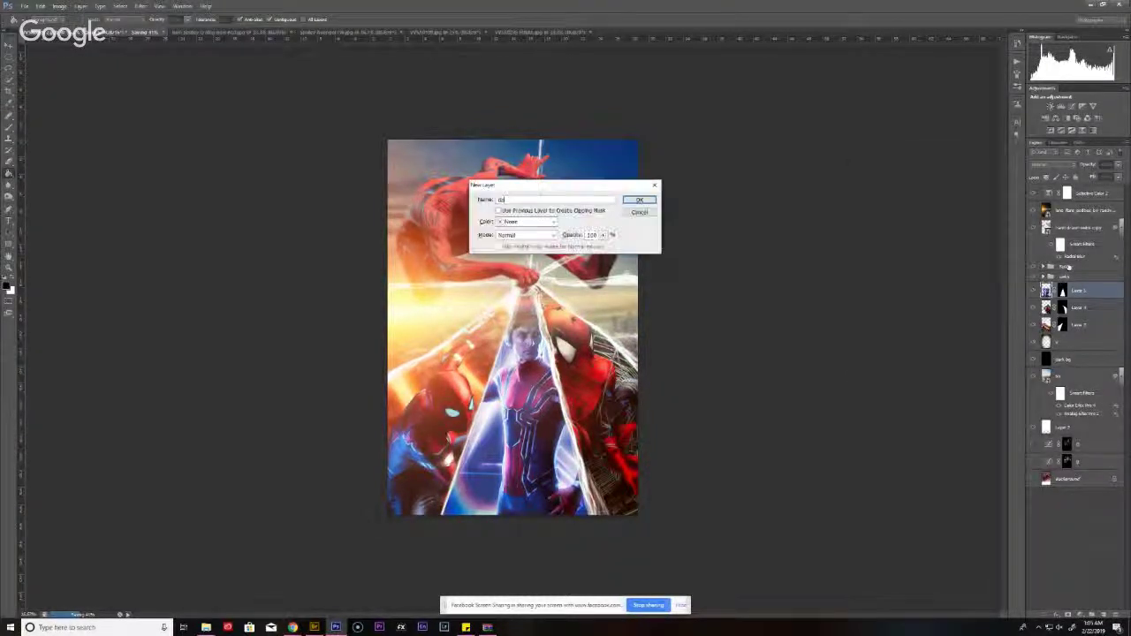
{"action": "type", "text": "dodge"}
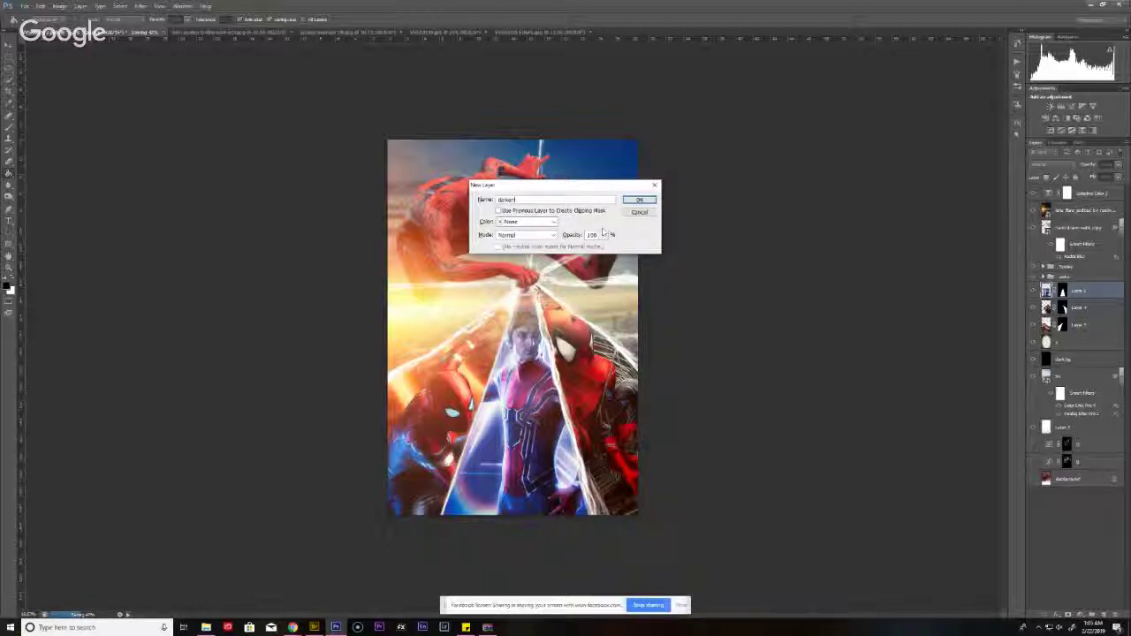
{"action": "left_click", "coordinate": [640, 200]}
- With a black brush at 5% flow, paint soft shading beside the web strands around the three lower figures on the darken layer
{"action": "key", "text": "b"}
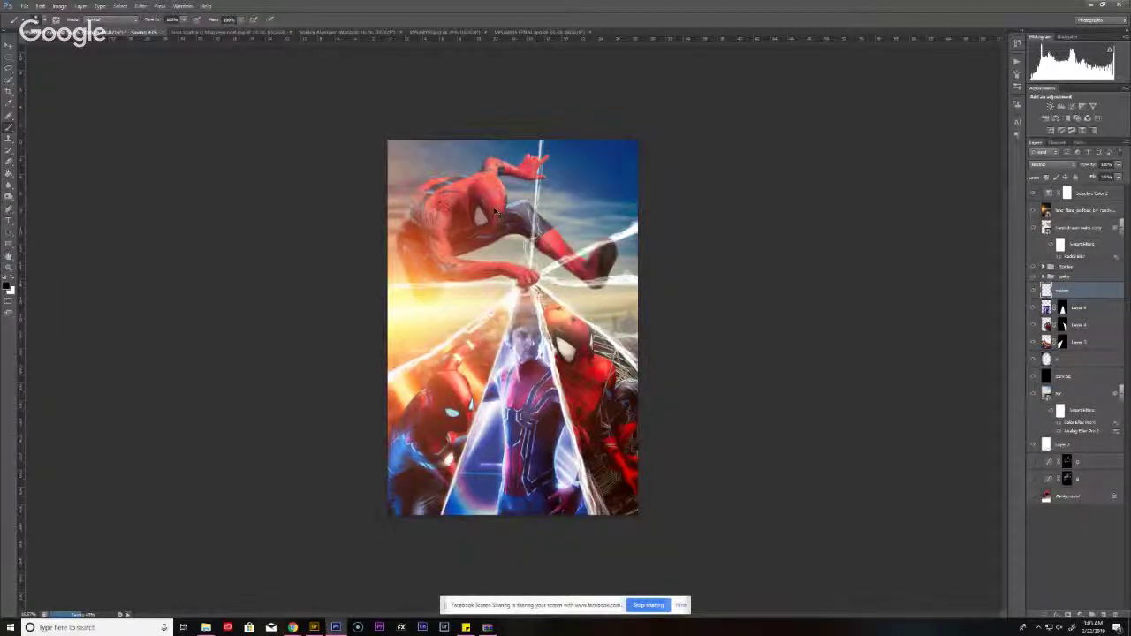
{"action": "key", "text": "ctrl+plus"}
{"action": "key", "text": "ctrl+plus"}
{"action": "key", "text": "ctrl+plus"}
{"action": "left_click", "coordinate": [228, 19]}
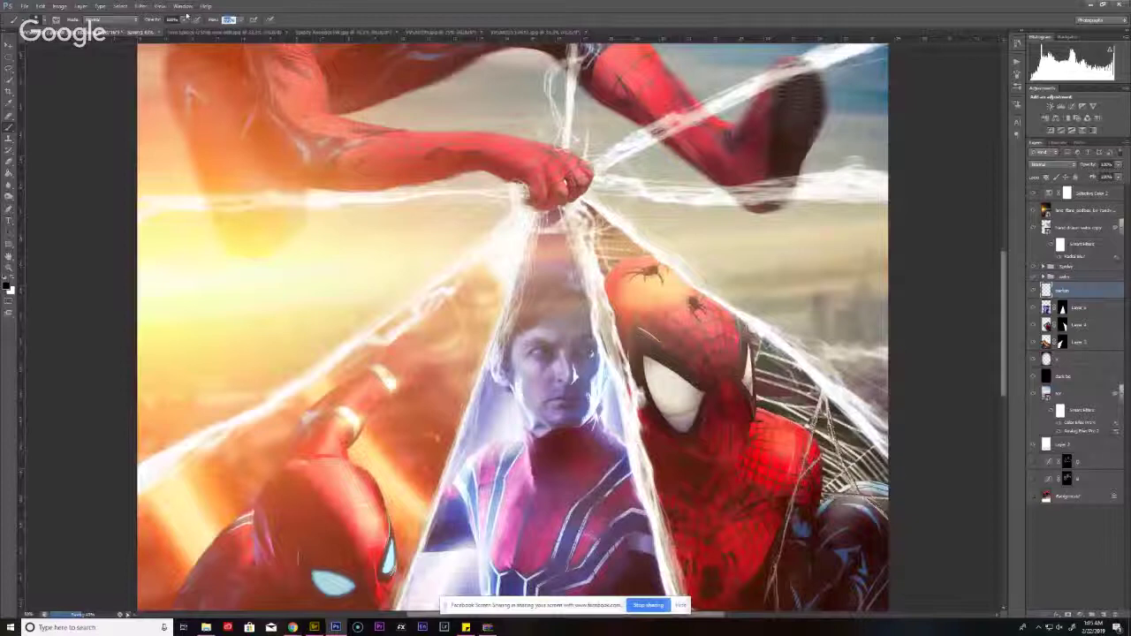
{"action": "type", "text": "5"}
{"action": "key", "text": "Return"}
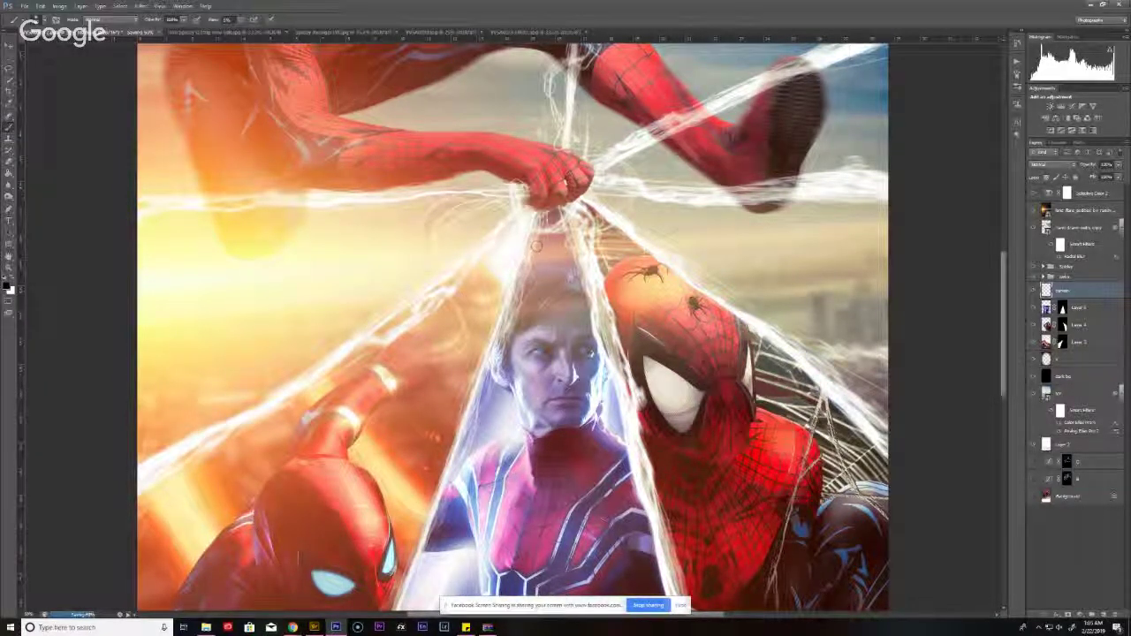
{"action": "left_click_drag", "start_coordinate": [470, 412], "coordinate": [532, 244]}
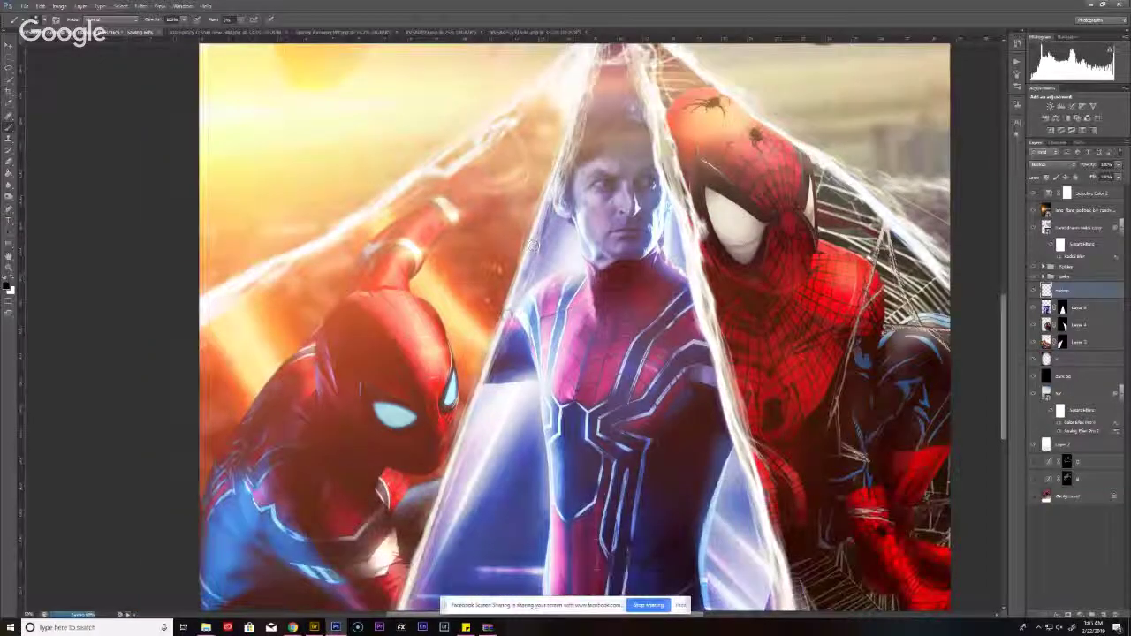
{"action": "left_click_drag", "start_coordinate": [481, 437], "coordinate": [543, 250]}
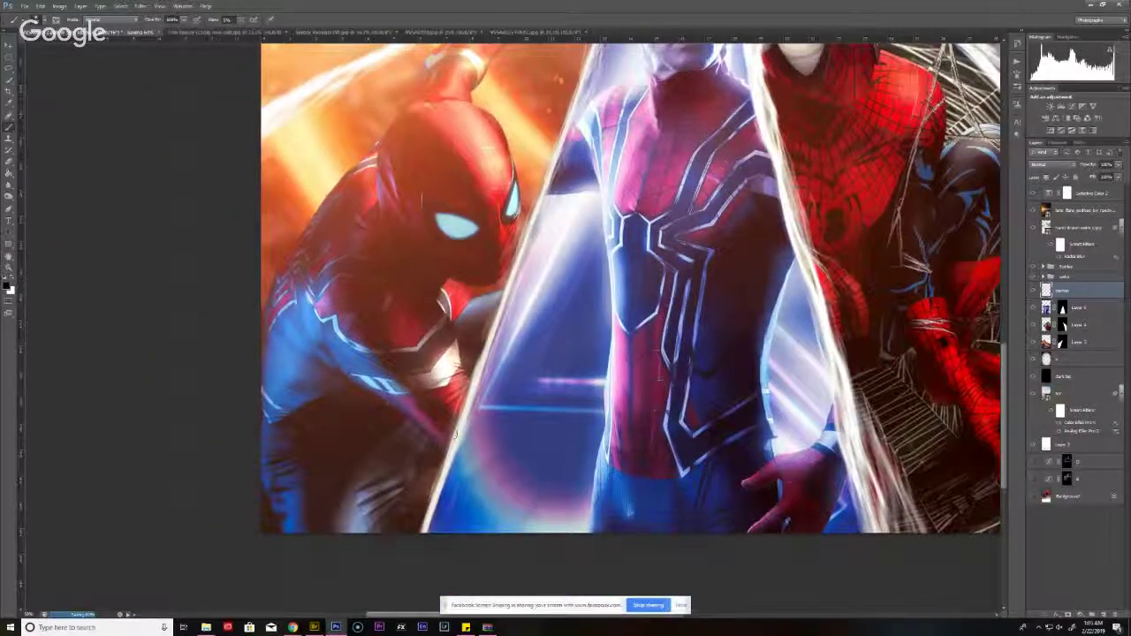
{"action": "left_click_drag", "start_coordinate": [612, 404], "coordinate": [487, 602]}
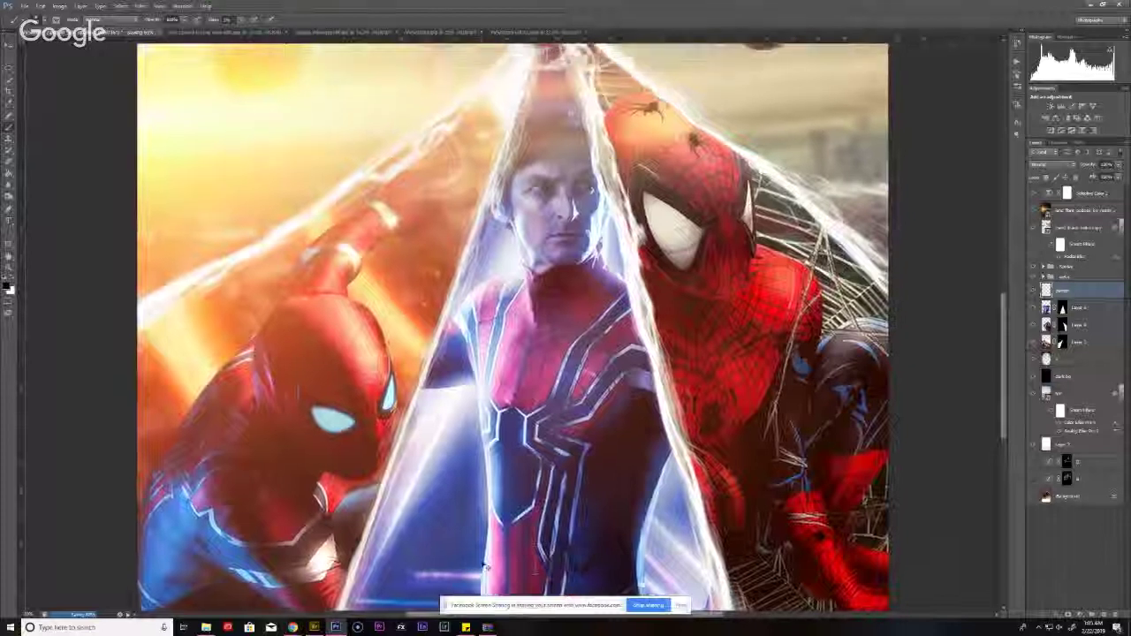
- Enlarge the brush and continue the soft black shading along the webs up to the swinging Spider-Man
{"action": "key", "text": "ctrl+minus"}
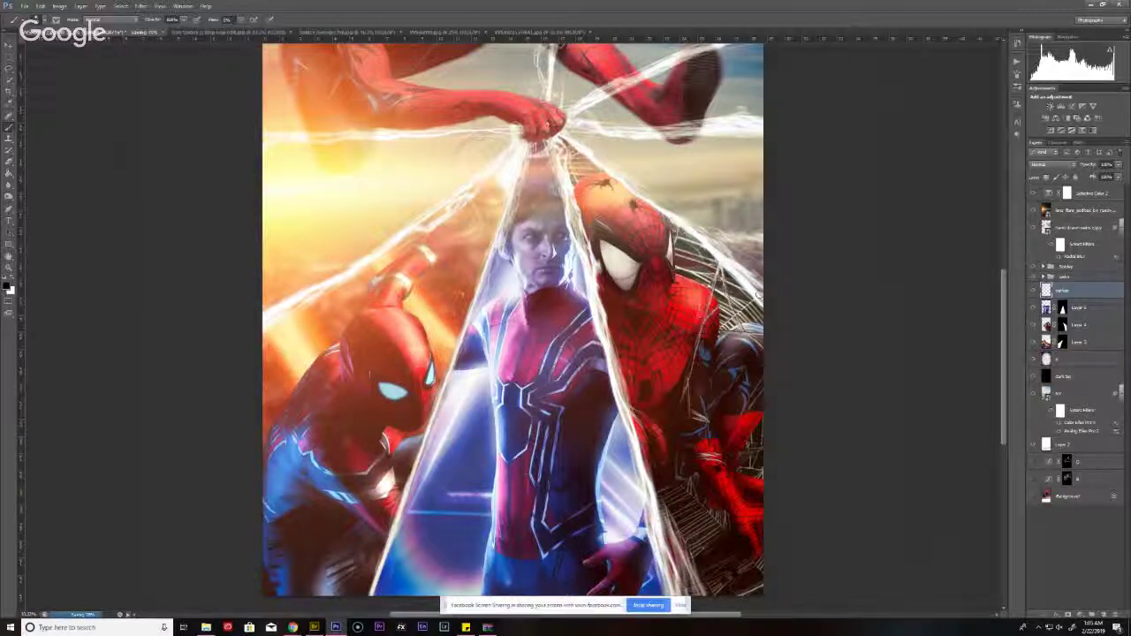
{"action": "key", "text": "]"}
{"action": "key", "text": "]"}
{"action": "key", "text": "]"}
{"action": "key", "text": "]"}
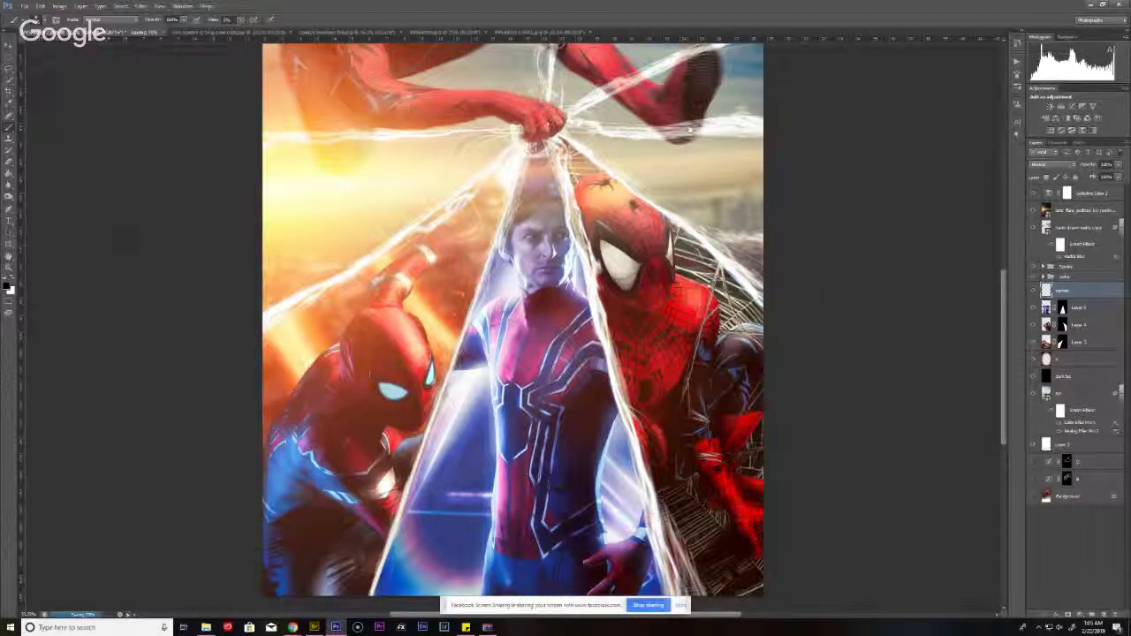
{"action": "left_click_drag", "start_coordinate": [691, 130], "coordinate": [611, 271]}
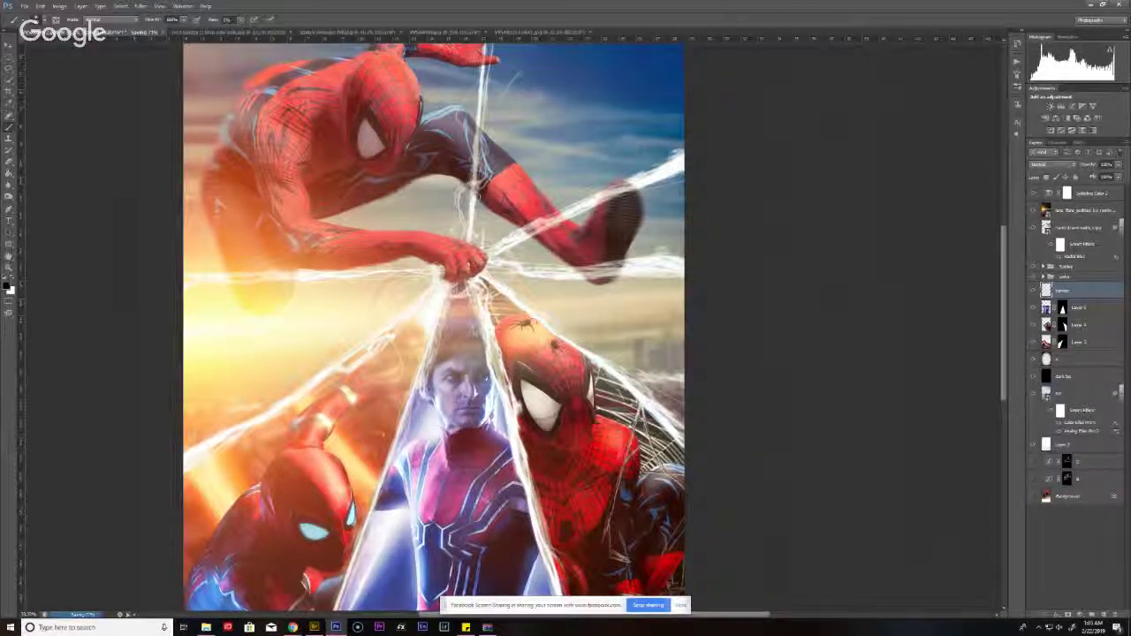
{"action": "left_click_drag", "start_coordinate": [474, 191], "coordinate": [483, 353]}
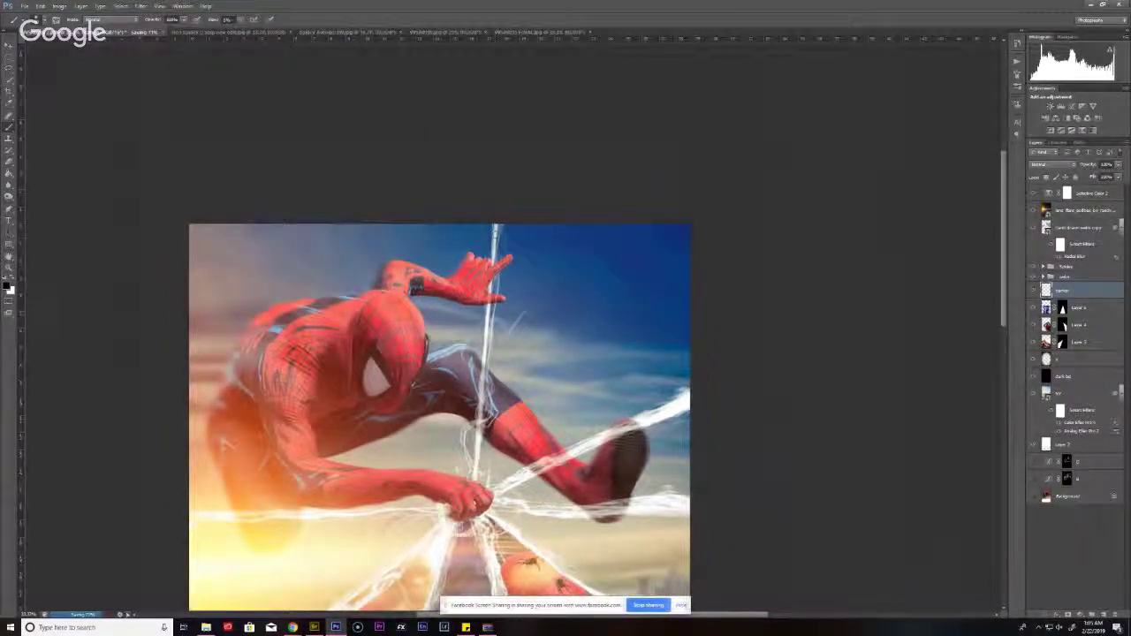
{"action": "scroll", "coordinate": [512, 354], "scroll_direction": "down", "scroll_amount": 3}
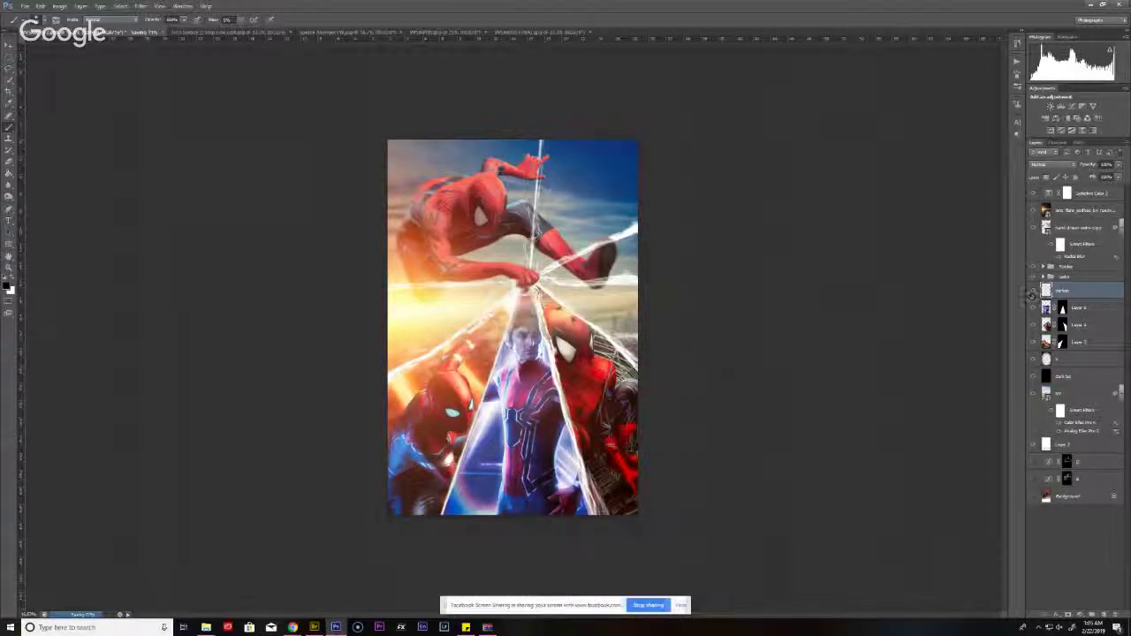
- Strengthen the darken layer by merging a duplicate into it, and lower the layer's opacity
{"action": "key", "text": "ctrl+j"}
{"action": "key", "text": "ctrl+e"}
{"action": "left_click", "coordinate": [1118, 165]}
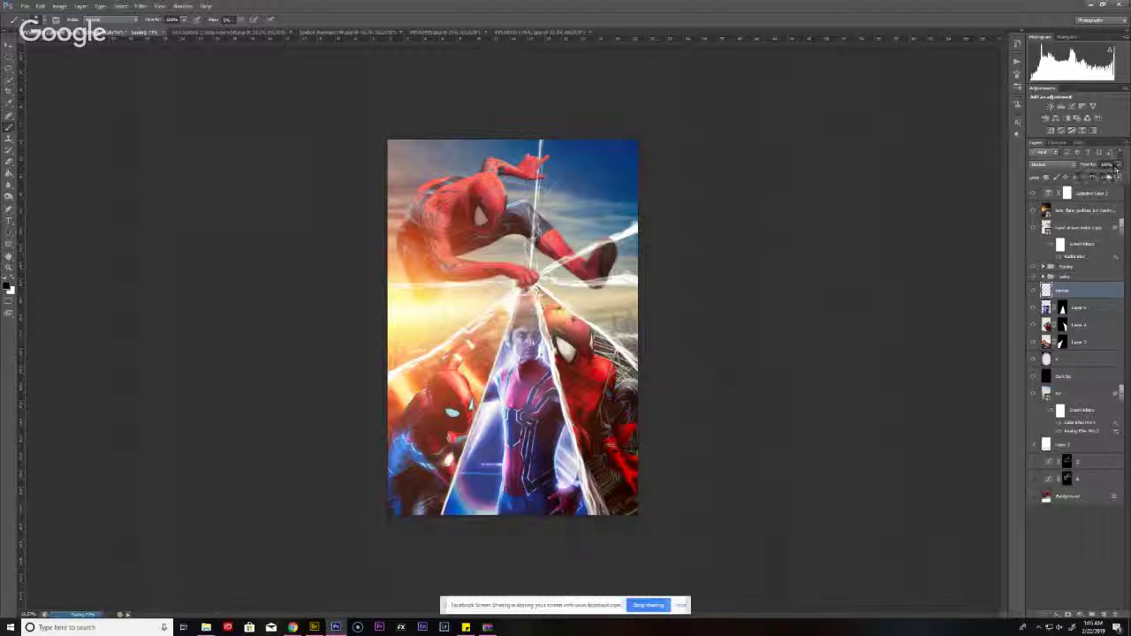
{"action": "left_click", "coordinate": [1103, 166]}
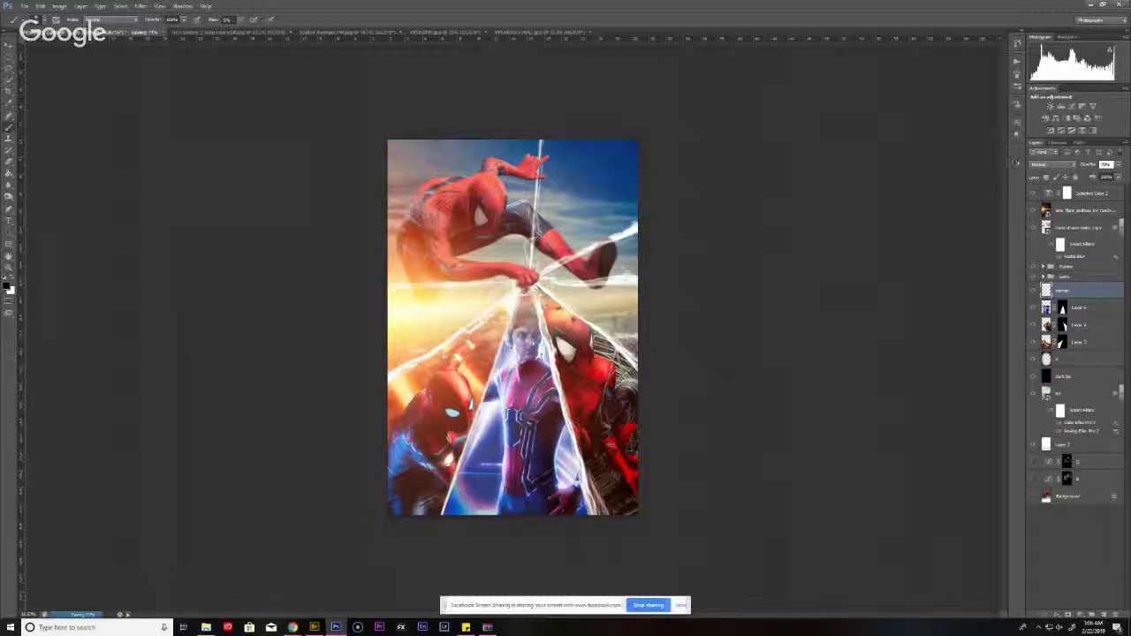
- Compare the poster with and without the painted shading of the darken layer
{"action": "left_click", "coordinate": [1034, 292]}
{"action": "left_click", "coordinate": [1034, 294]}
{"action": "left_click", "coordinate": [1033, 294]}
{"action": "left_click", "coordinate": [1032, 294]}
- Try to save the poster as a separate file with Save As
{"action": "key", "text": "ctrl+shift+s"}
{"action": "left_click", "coordinate": [575, 238]}
{"action": "key", "text": "v"}
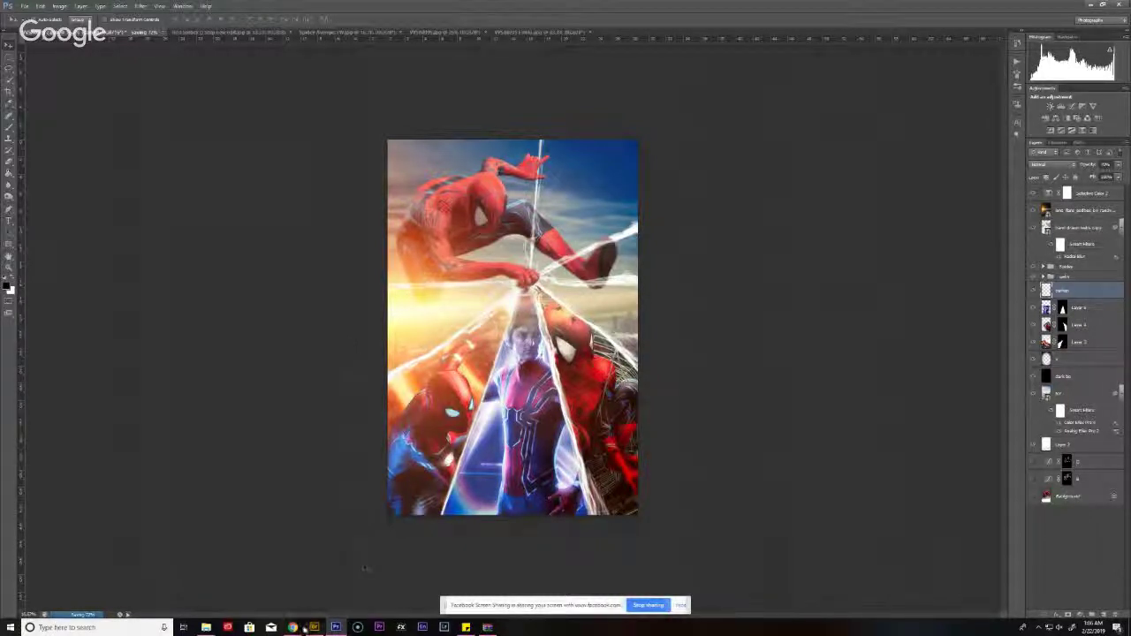
- Sharpen the poster with a High Pass filter on a merged layer above the Selective Color adjustment, and set that layer's blend mode to Overlay
{"action": "mouse_move", "coordinate": [296, 627]}
{"action": "left_click", "coordinate": [1088, 194]}
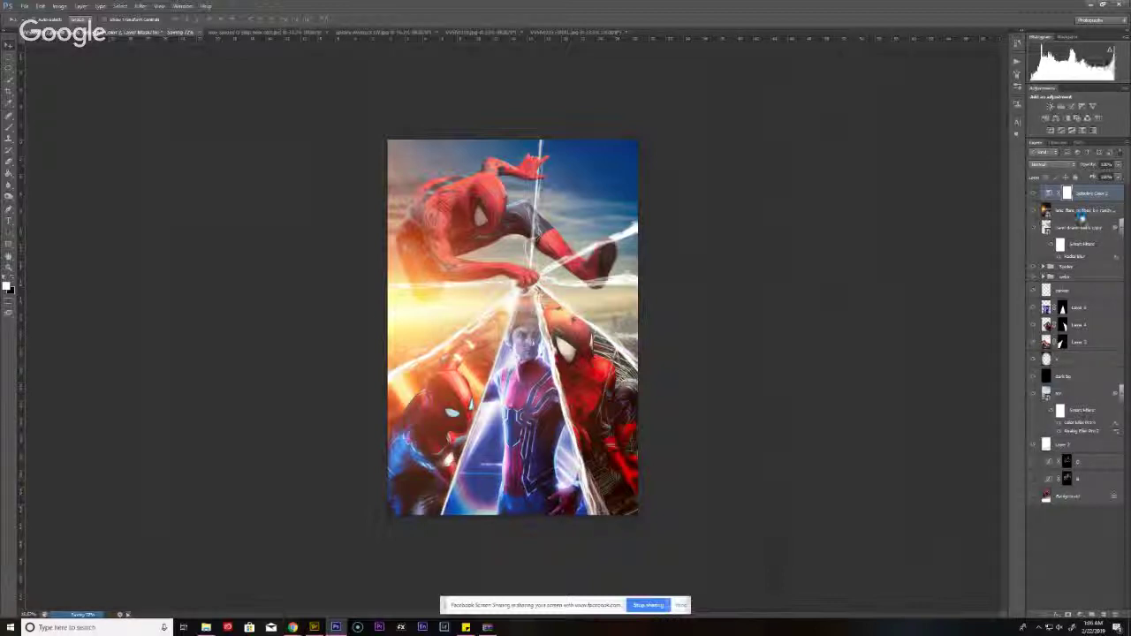
{"action": "left_click", "coordinate": [141, 6]}
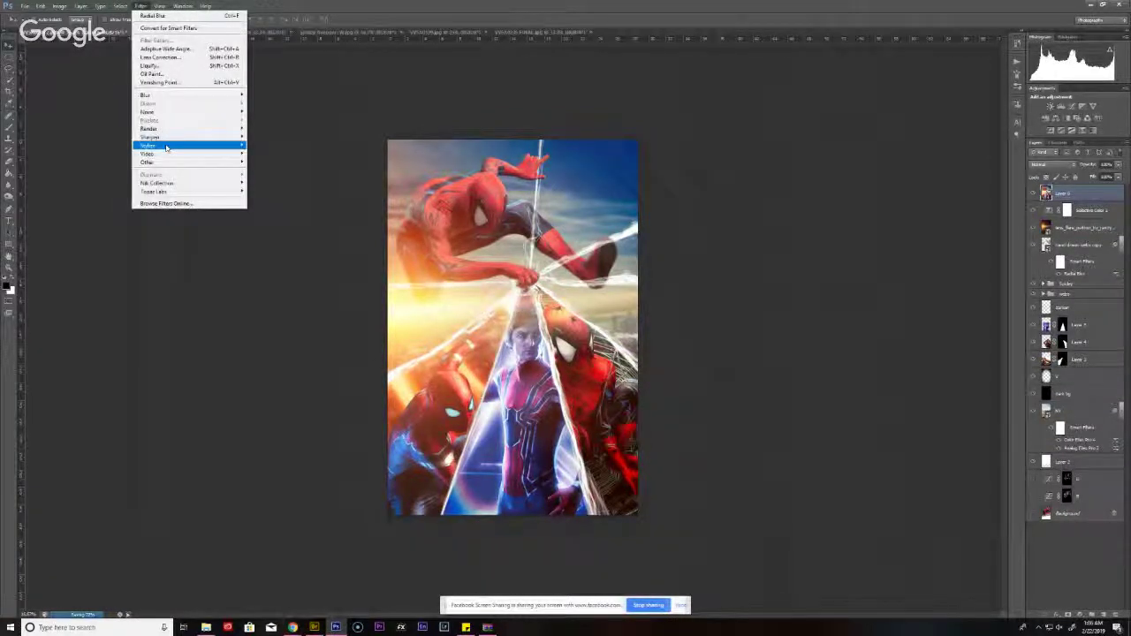
{"action": "mouse_move", "coordinate": [212, 163]}
{"action": "left_click", "coordinate": [267, 170]}
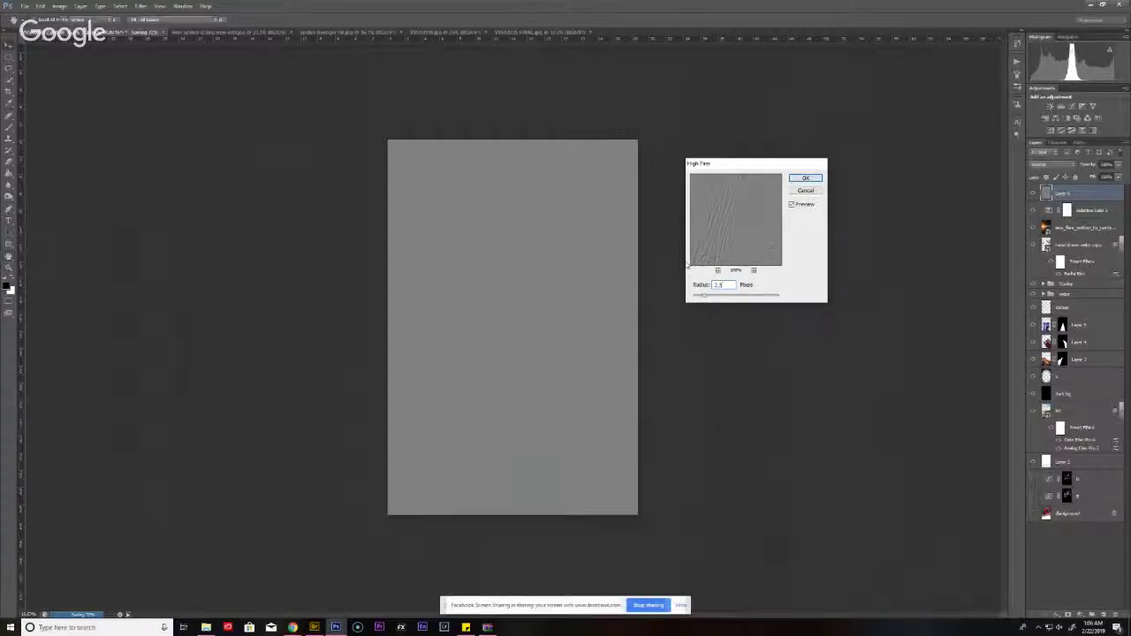
{"action": "key", "text": "Return"}
{"action": "left_click", "coordinate": [1051, 164]}
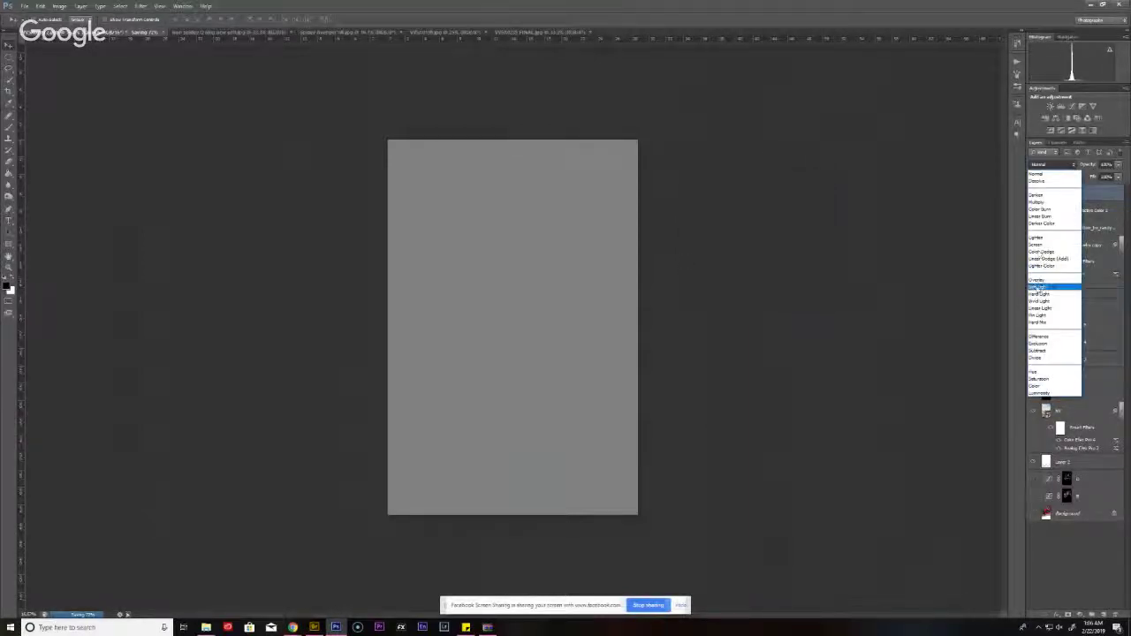
{"action": "left_click", "coordinate": [1053, 288]}
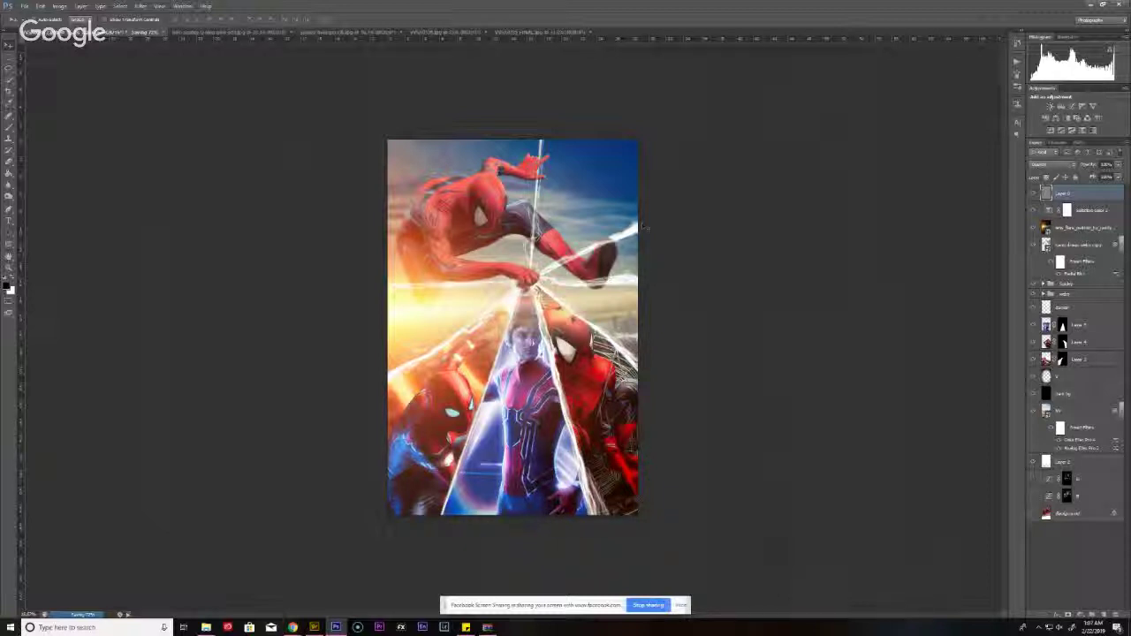
- Close the source images of Iron Spider on the ship and the Avengers-suit Spider-Man
{"action": "left_click", "coordinate": [285, 32]}
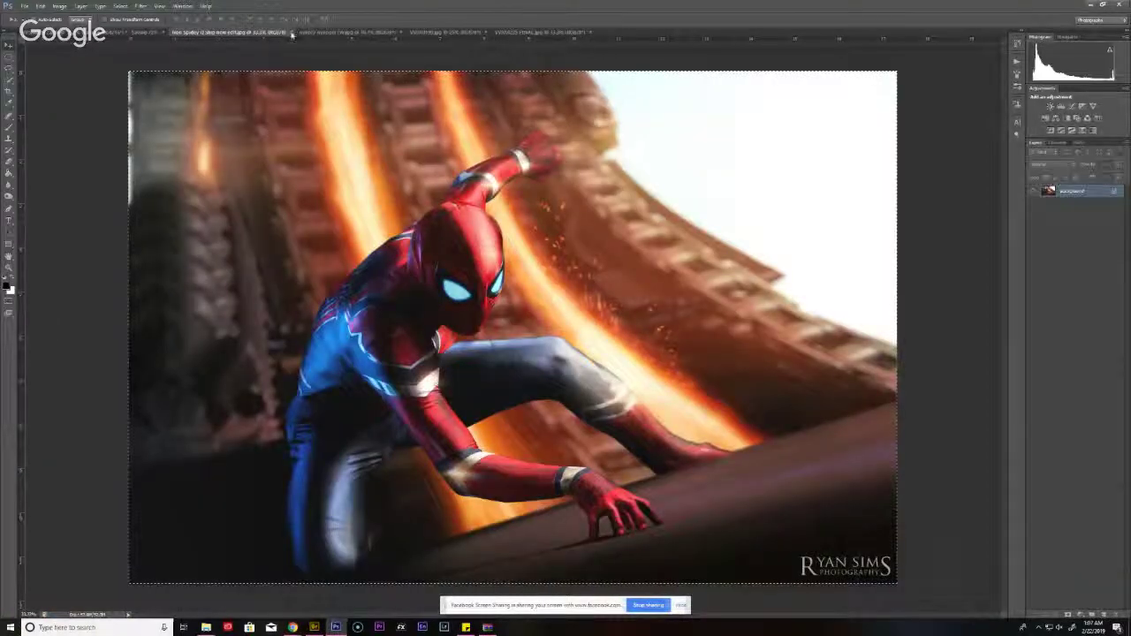
{"action": "left_click", "coordinate": [292, 33]}
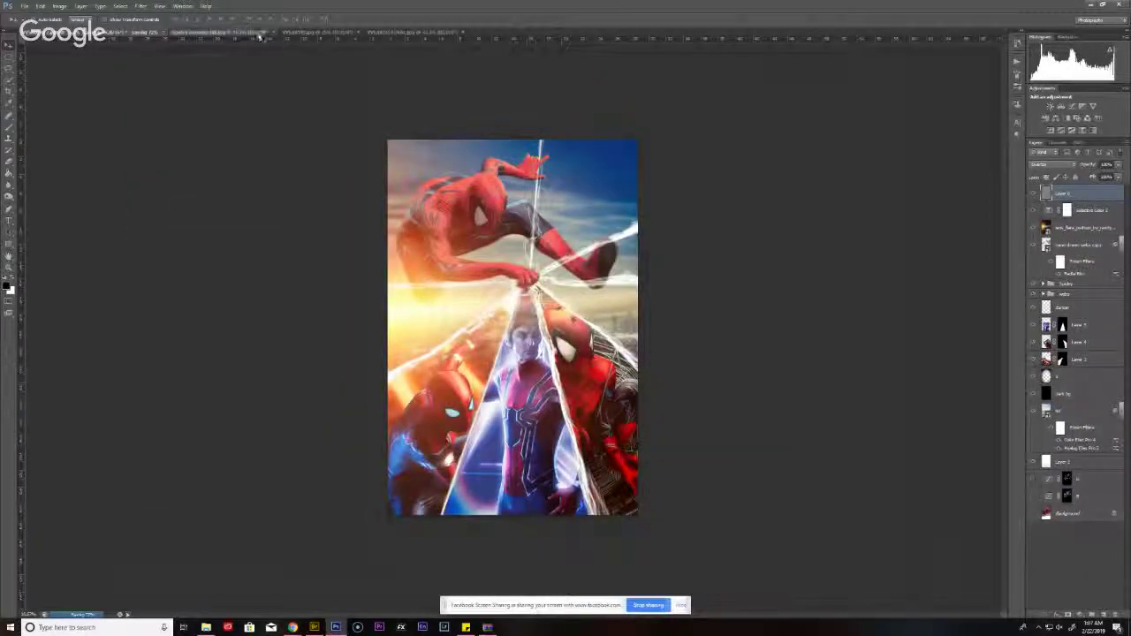
{"action": "left_click", "coordinate": [260, 35]}
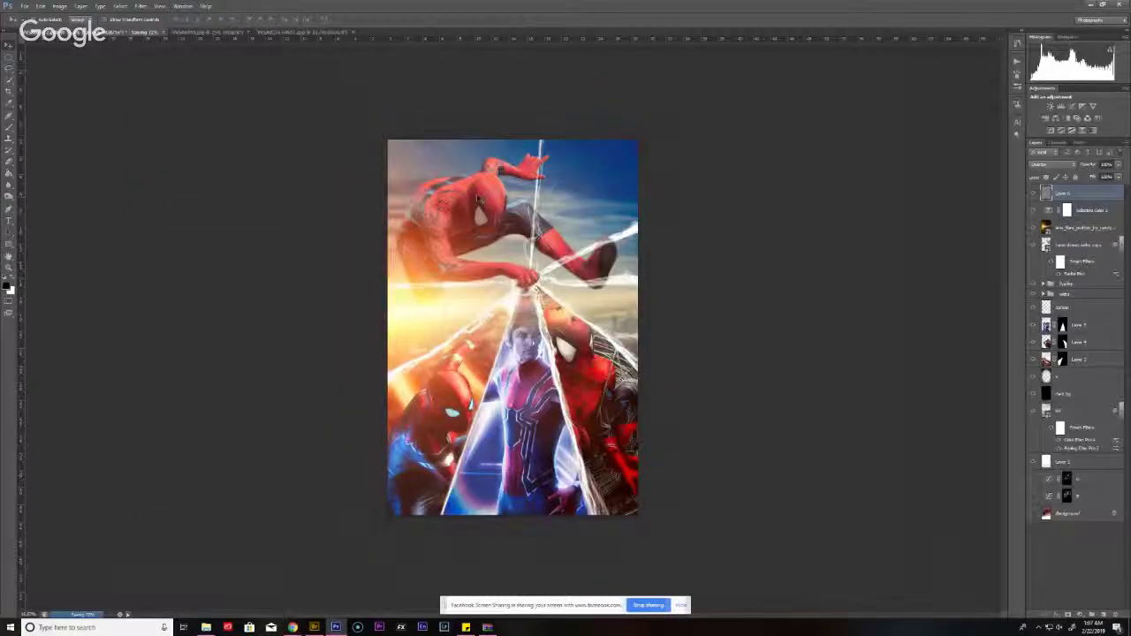
- View the open image of the crouching Spider-Man, and check the source photos in Bridge before returning to the poster
{"action": "left_click", "coordinate": [234, 32]}
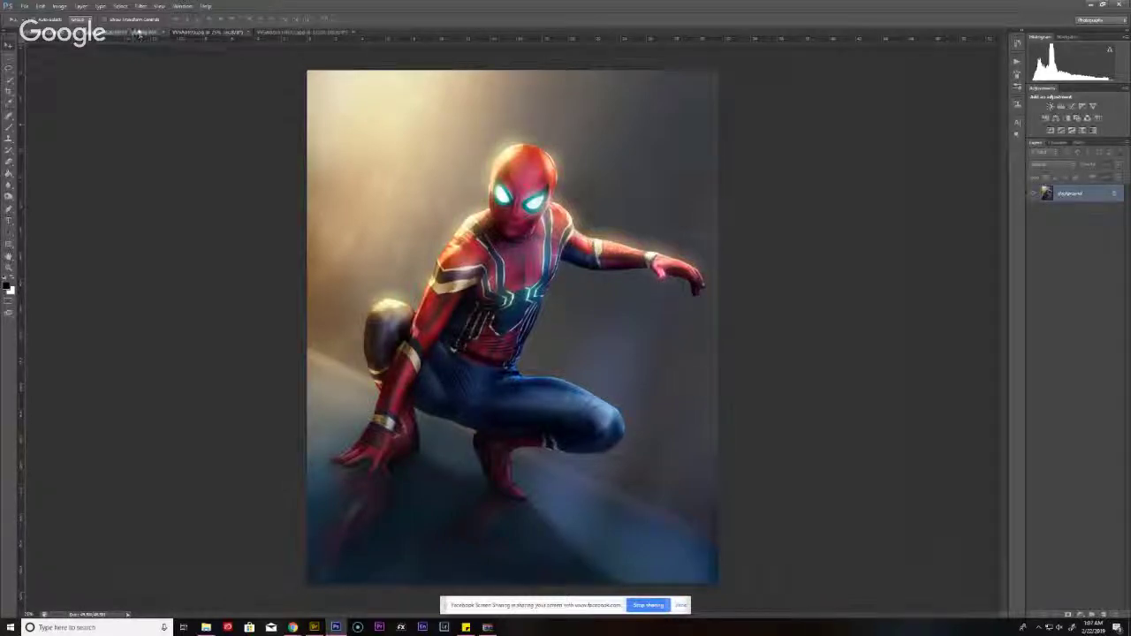
{"action": "left_click", "coordinate": [139, 33]}
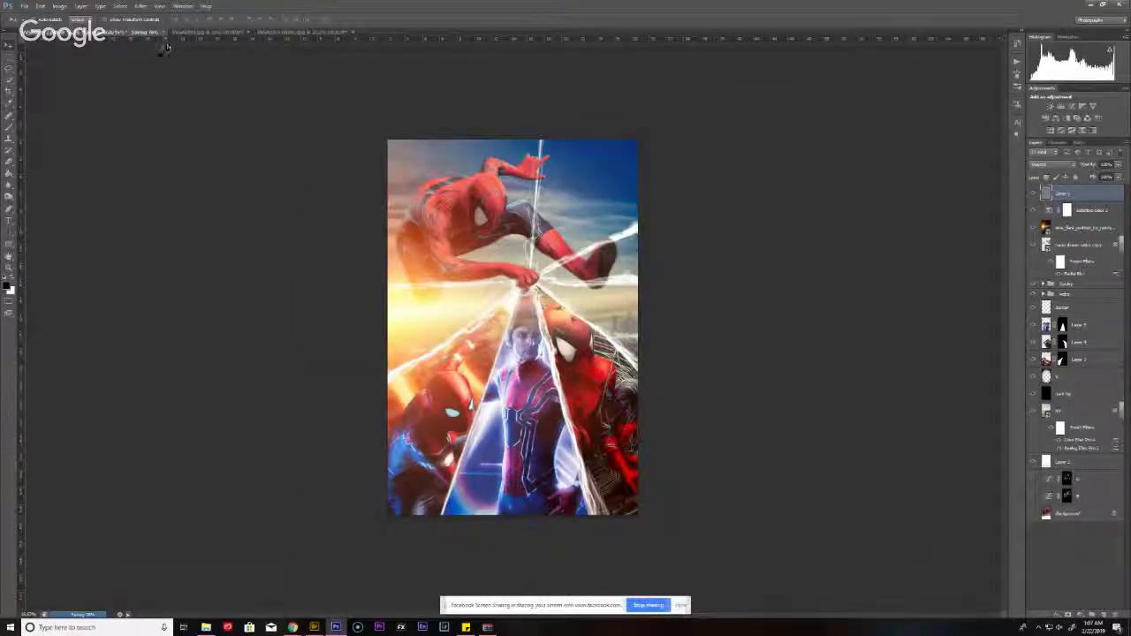
{"action": "left_click", "coordinate": [315, 629]}
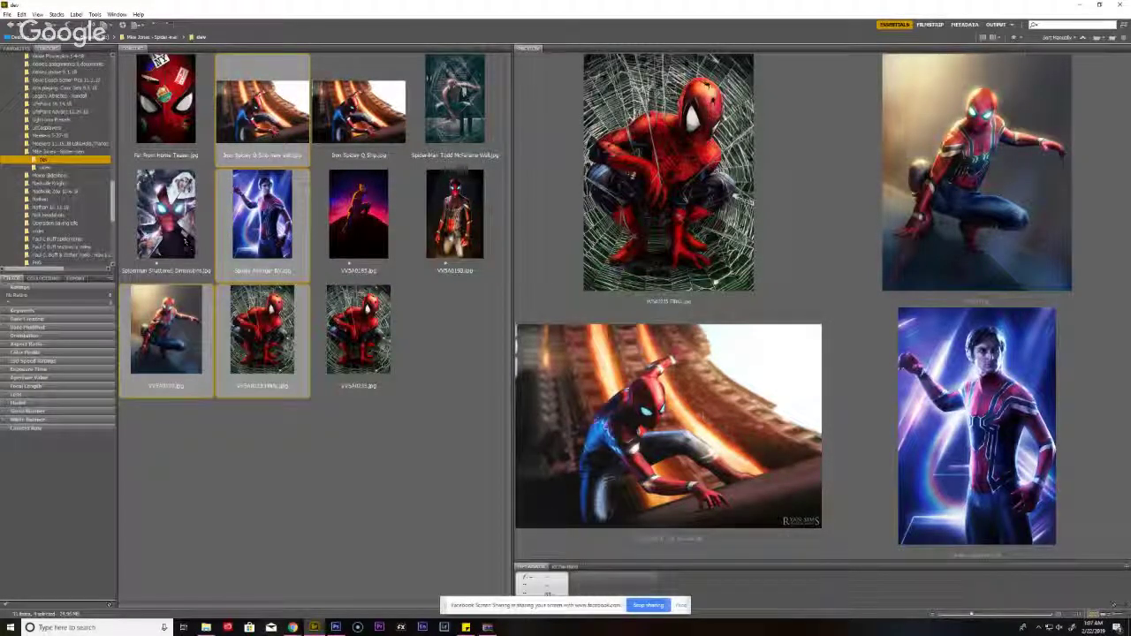
{"action": "left_click", "coordinate": [315, 629]}
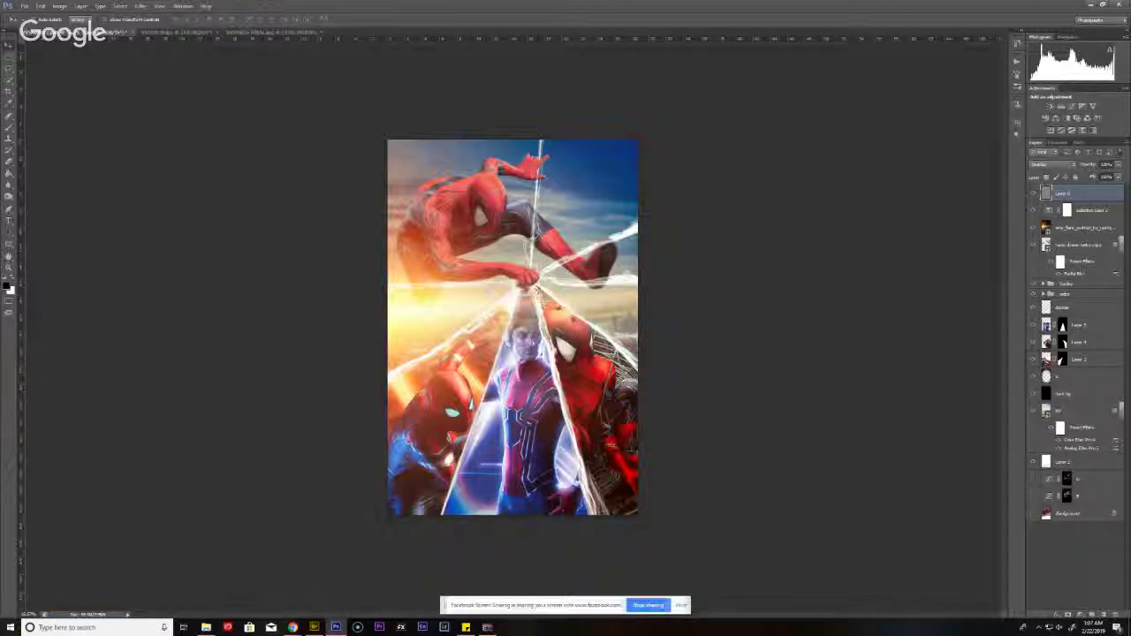
- Save a JPEG copy of the poster to the Desktop at Maximum quality with the Progressive format option
{"action": "key", "text": "ctrl+shift+s"}
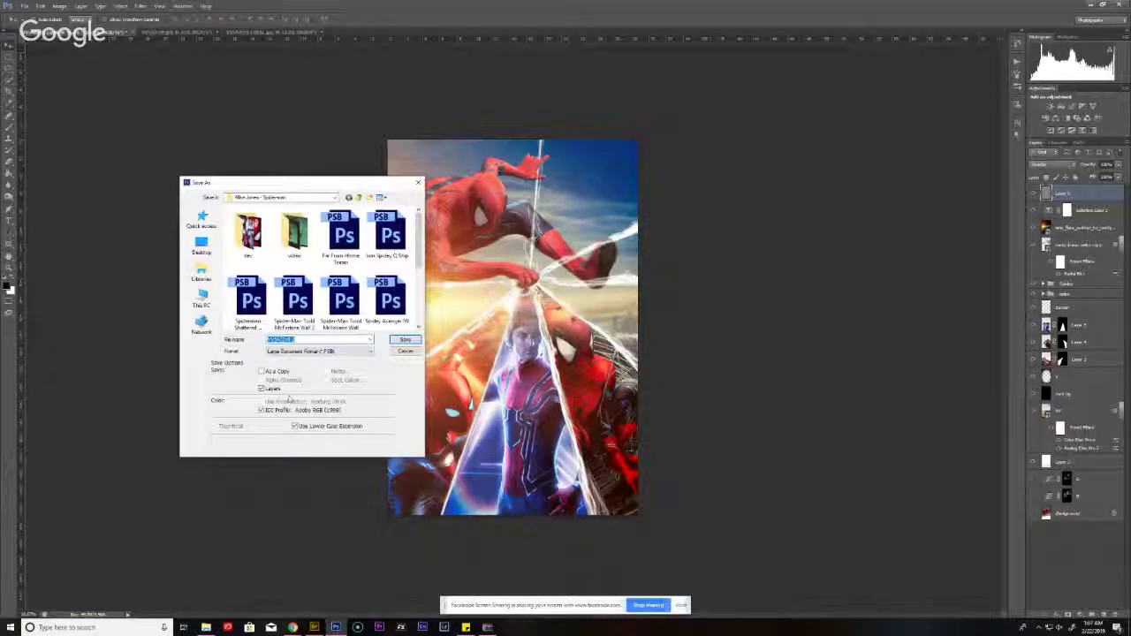
{"action": "left_click", "coordinate": [318, 351]}
{"action": "left_click", "coordinate": [299, 370]}
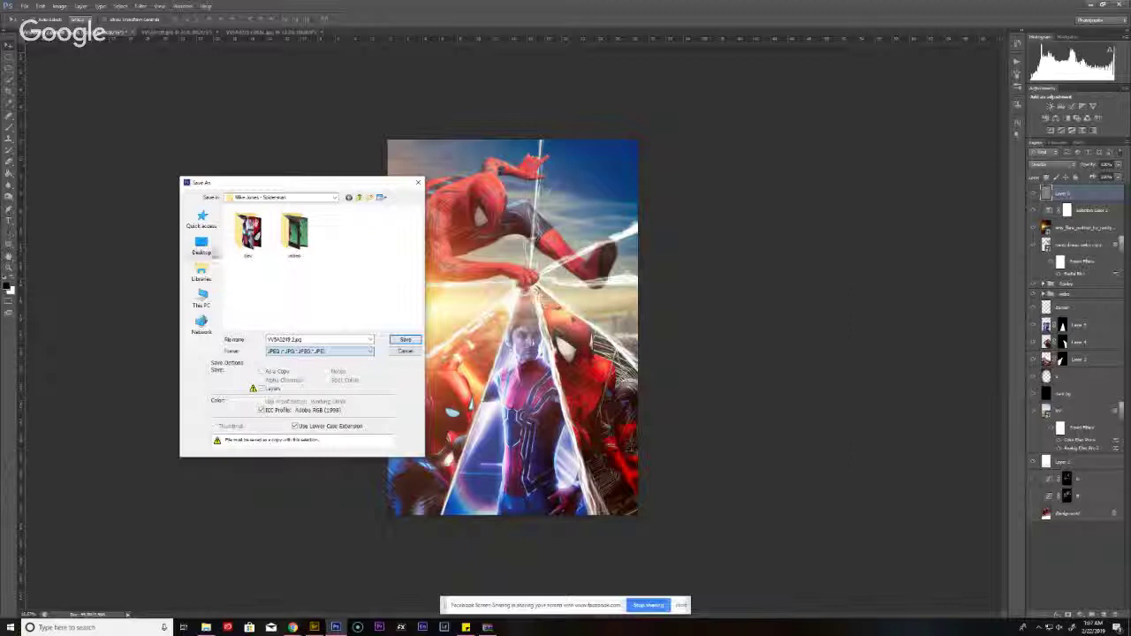
{"action": "left_click", "coordinate": [202, 248]}
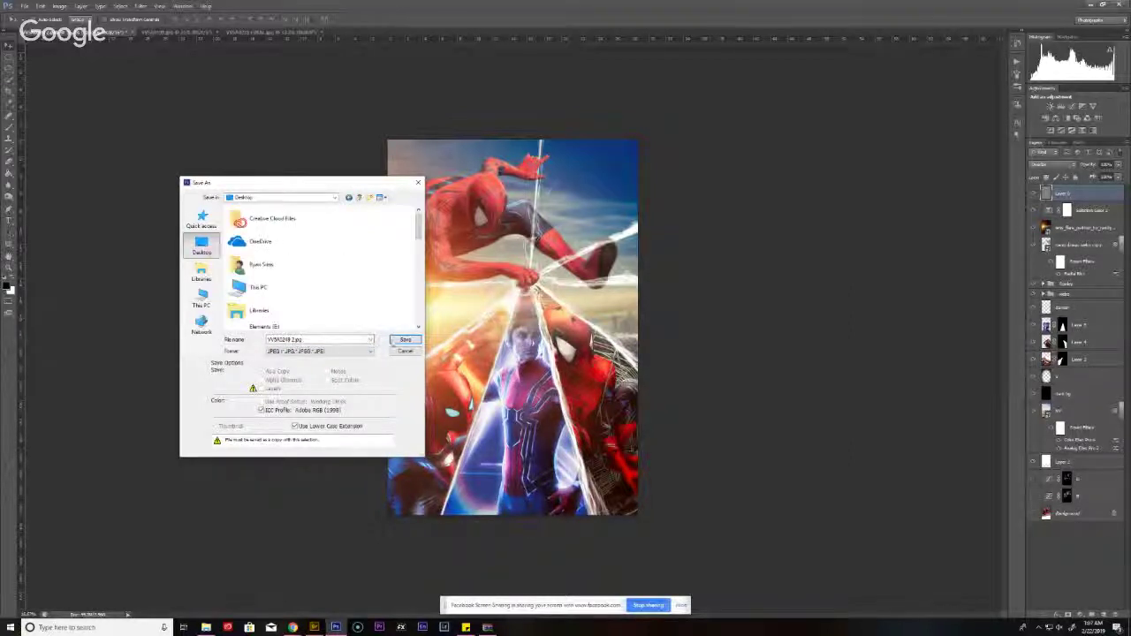
{"action": "left_click", "coordinate": [403, 340]}
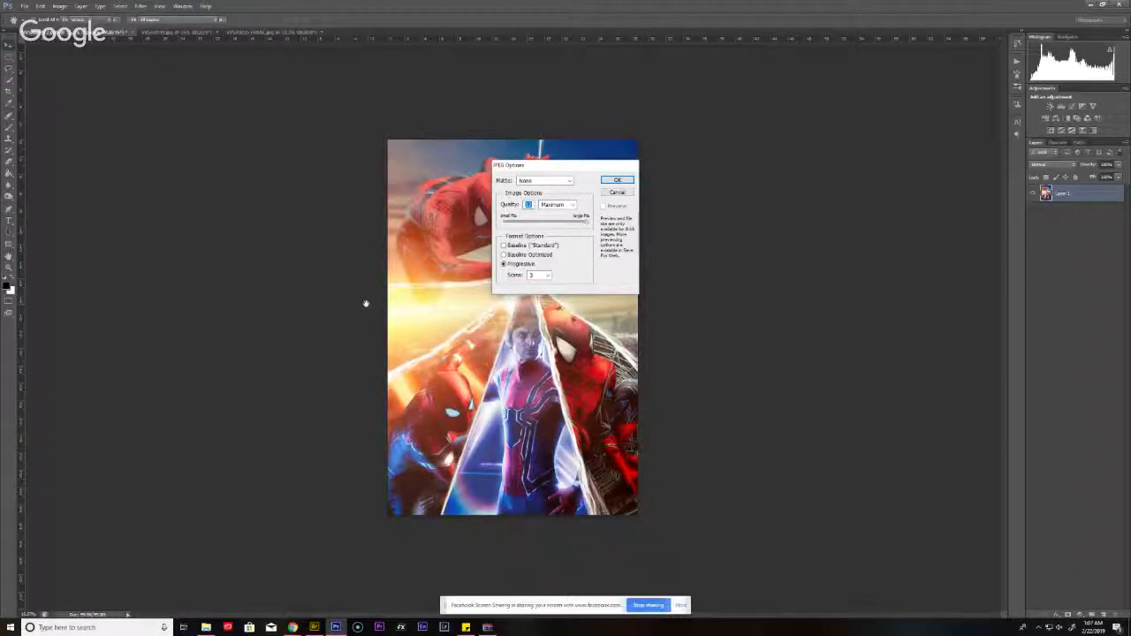
{"action": "key", "text": "Return"}
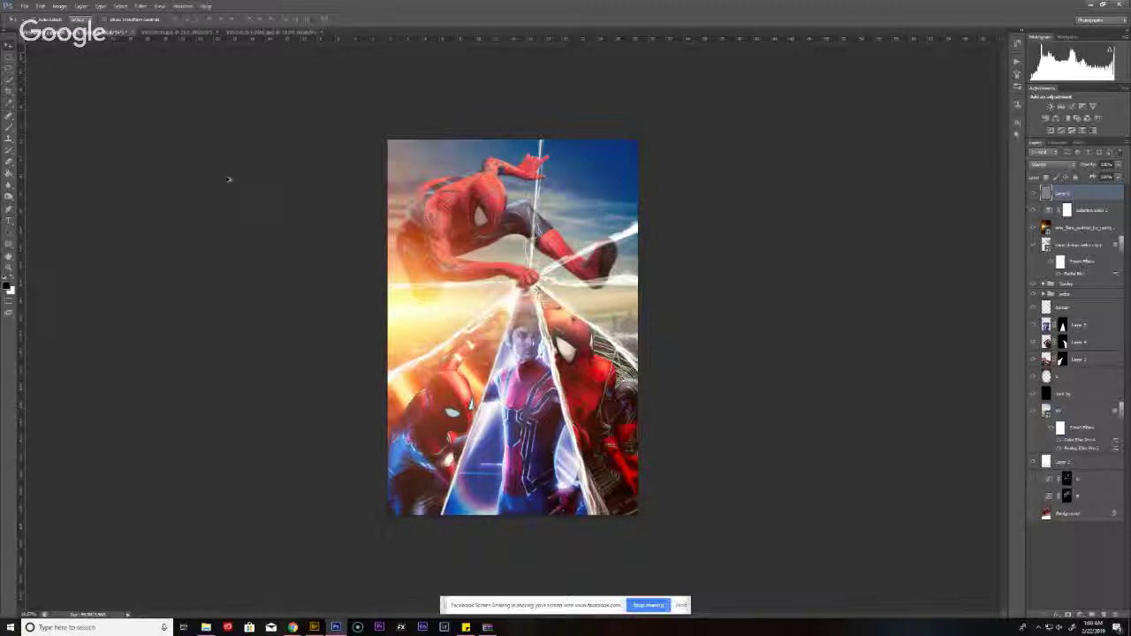
{"action": "key", "text": "ctrl+alt+shift+e"}
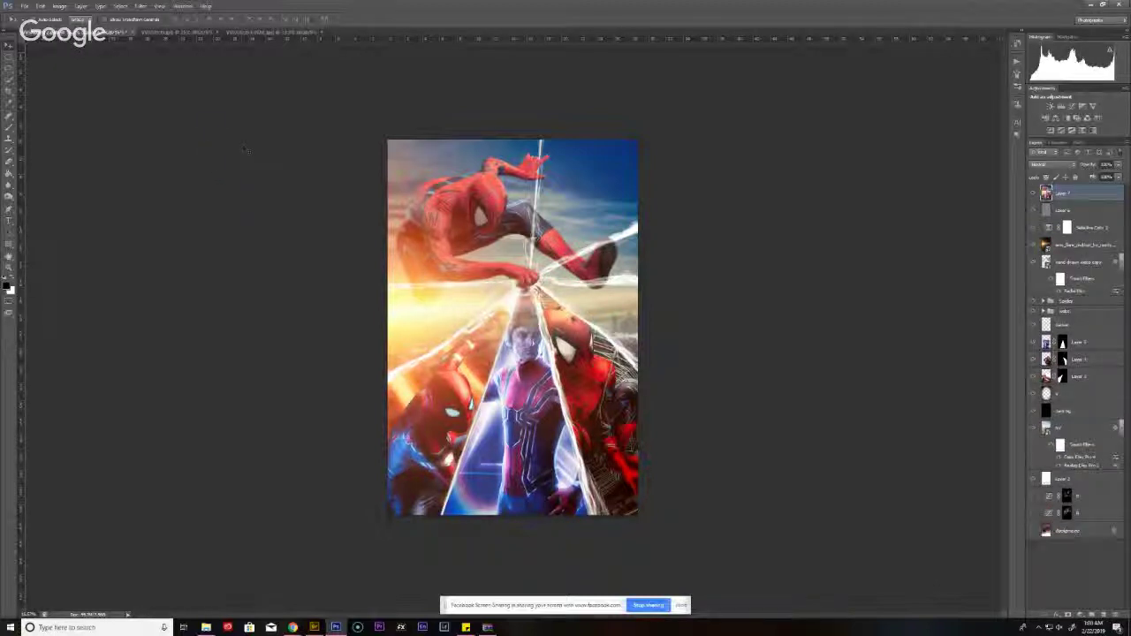
{"action": "left_click", "coordinate": [141, 7]}
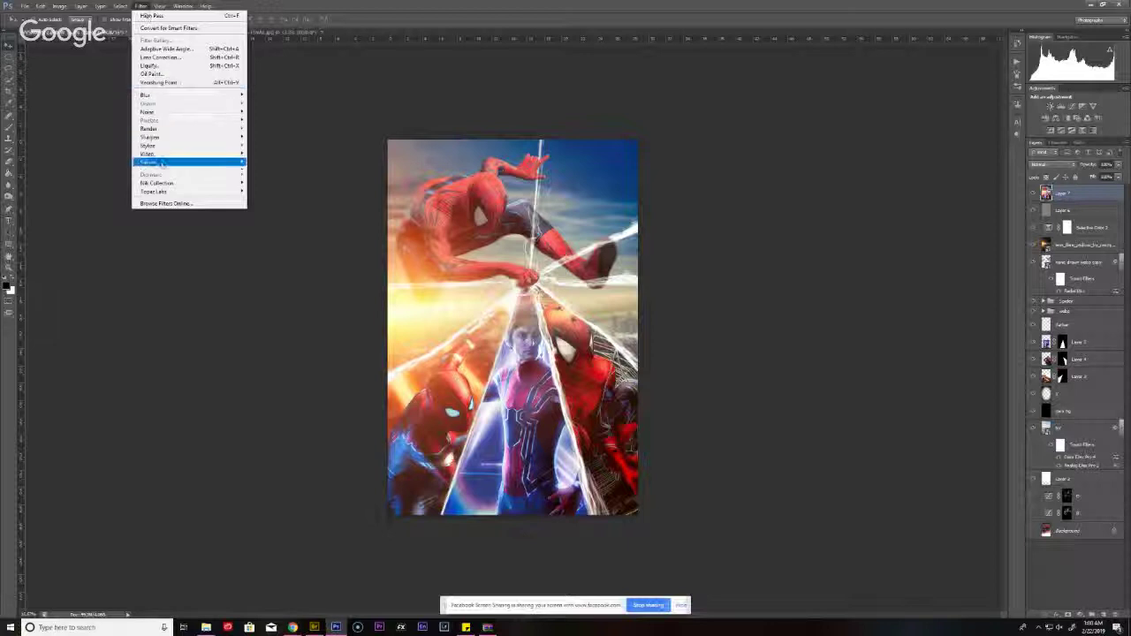
{"action": "mouse_move", "coordinate": [164, 183]}
{"action": "left_click", "coordinate": [265, 183]}
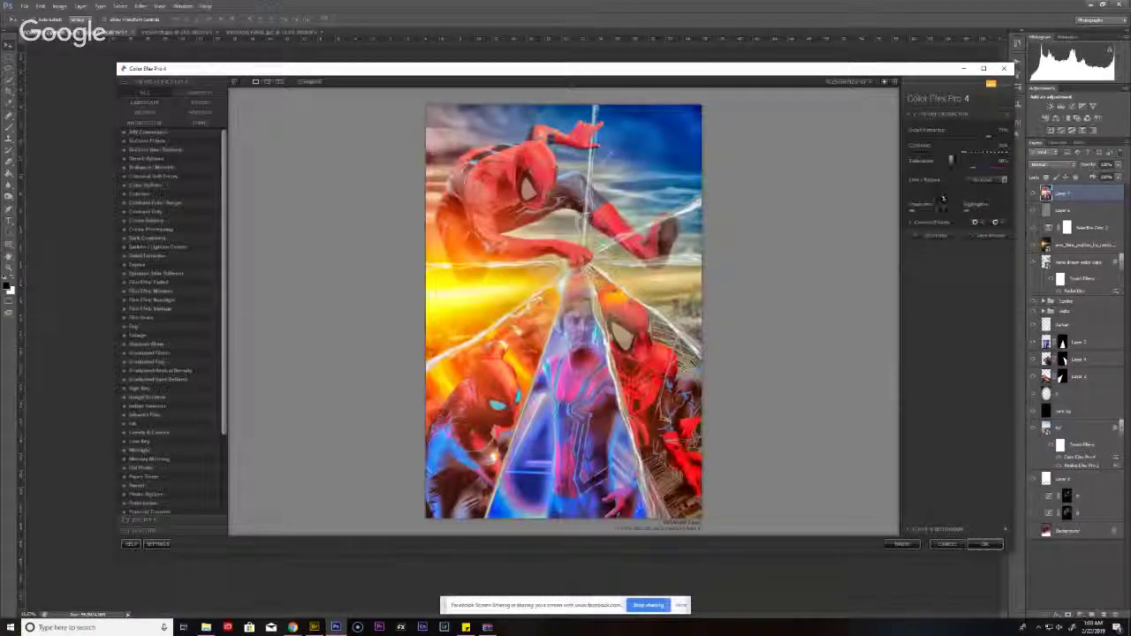
{"action": "left_click", "coordinate": [1000, 114]}
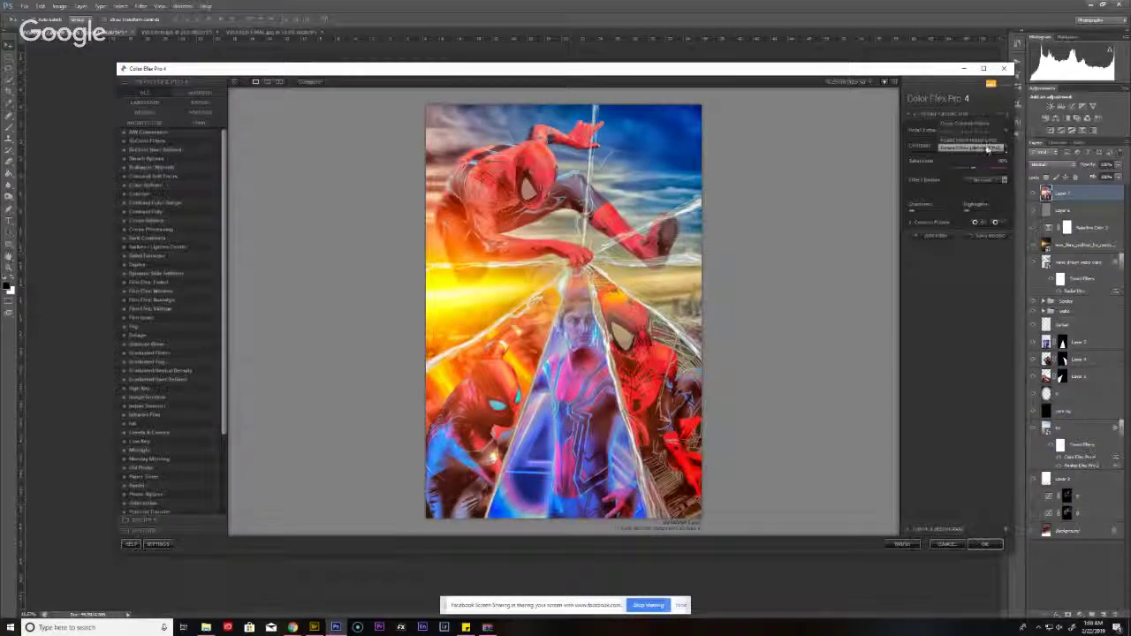
{"action": "left_click", "coordinate": [981, 150]}
{"action": "mouse_move", "coordinate": [979, 152]}
{"action": "left_mouse_down"}
{"action": "mouse_move", "coordinate": [947, 147]}
{"action": "mouse_move", "coordinate": [958, 152]}
{"action": "left_mouse_up"}
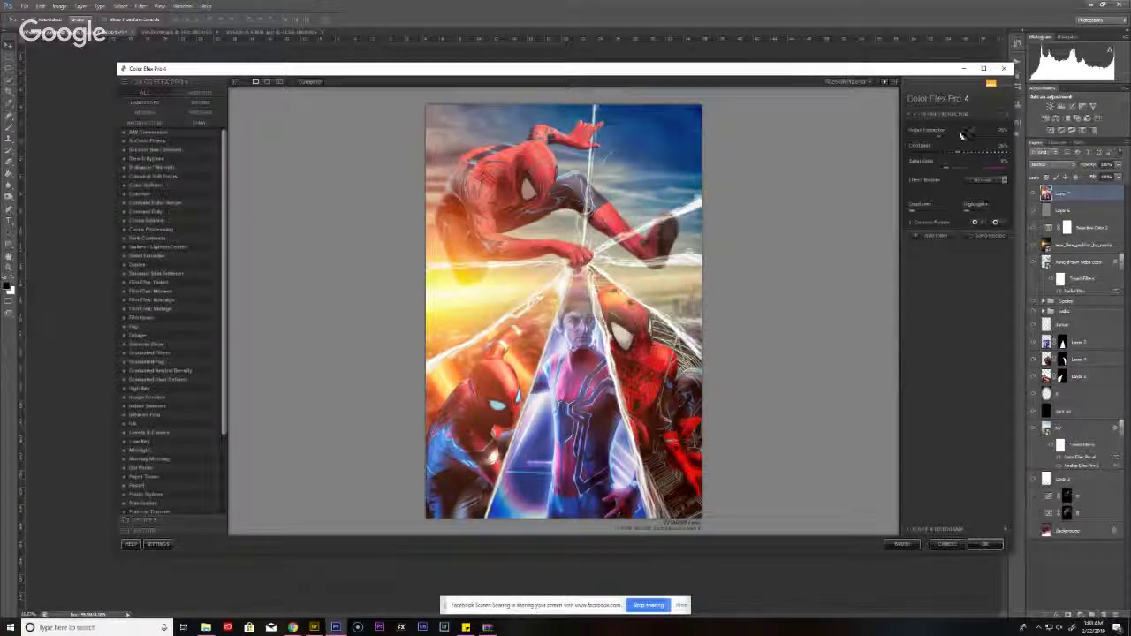
{"action": "left_click", "coordinate": [963, 137]}
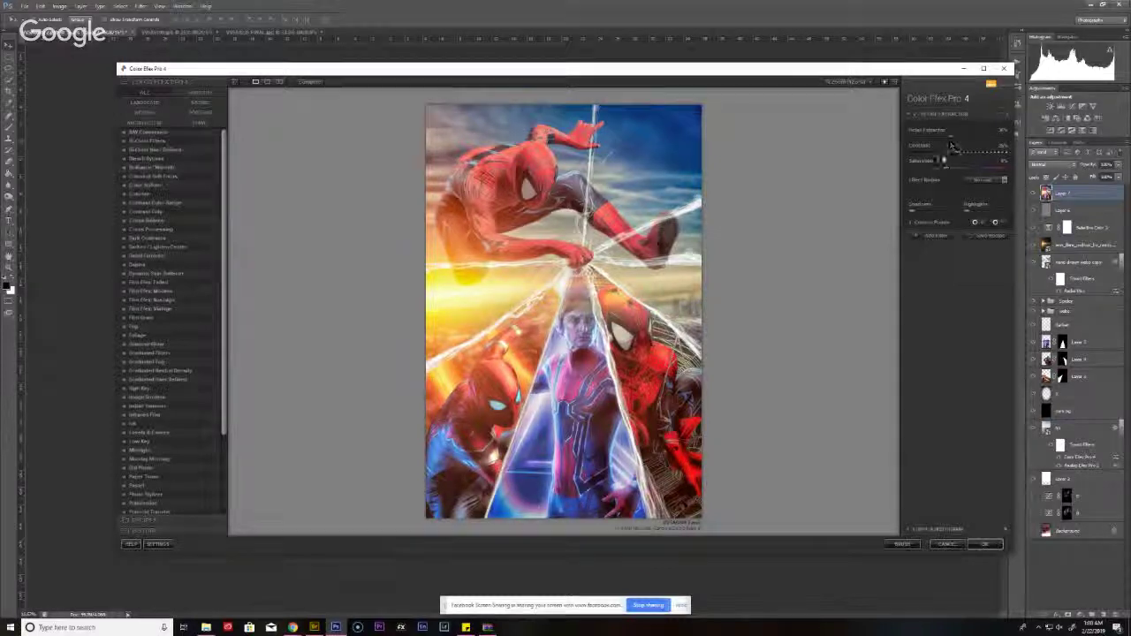
{"action": "left_click", "coordinate": [945, 543]}
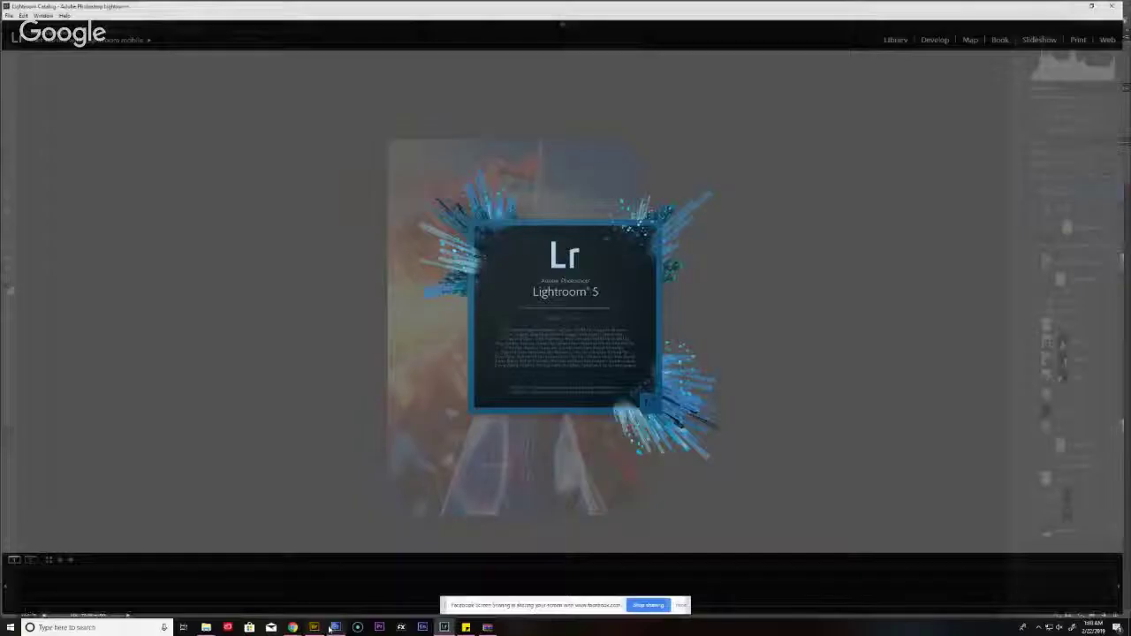
- Switch to Lightroom, import the poster JPEG from the Desktop into the library, and open it in the Develop module
{"action": "mouse_move", "coordinate": [333, 631]}
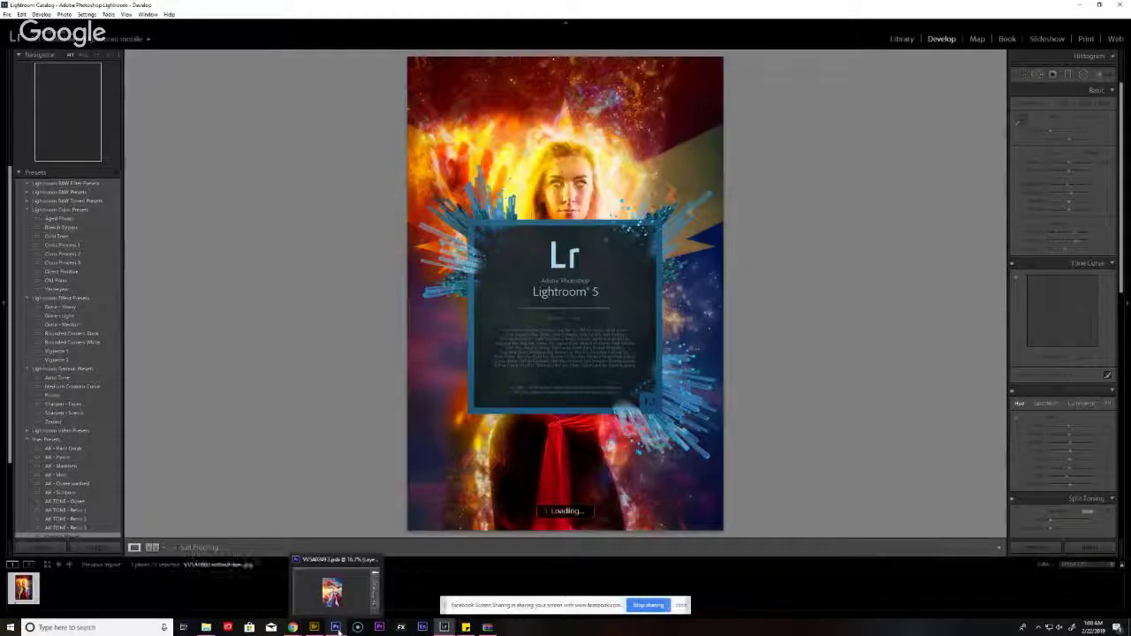
{"action": "left_click", "coordinate": [899, 40]}
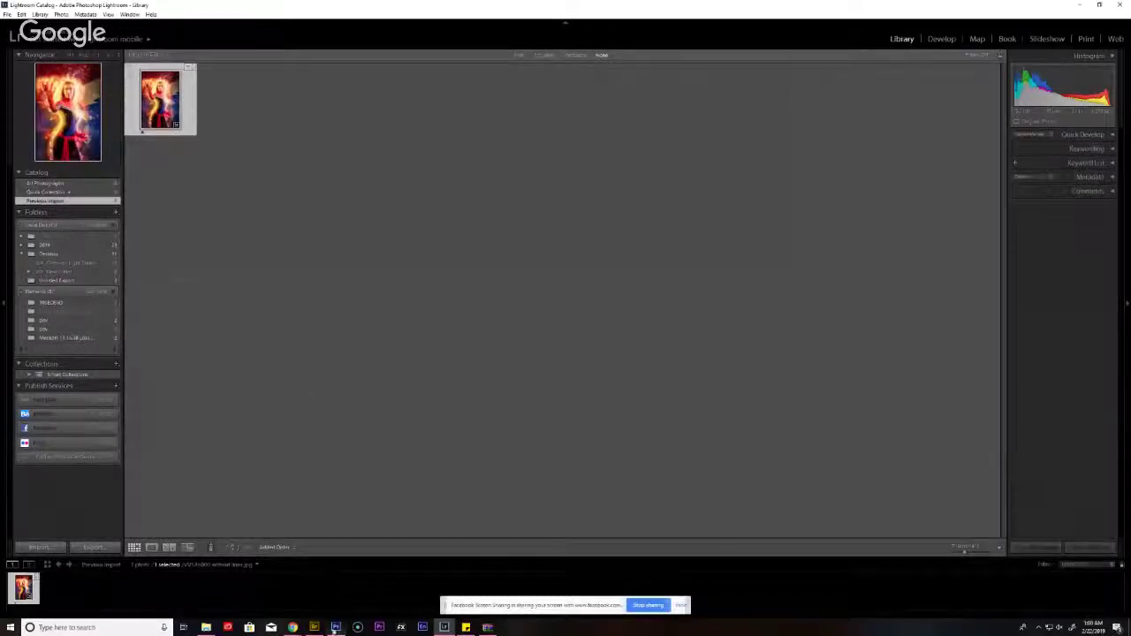
{"action": "left_click", "coordinate": [444, 627]}
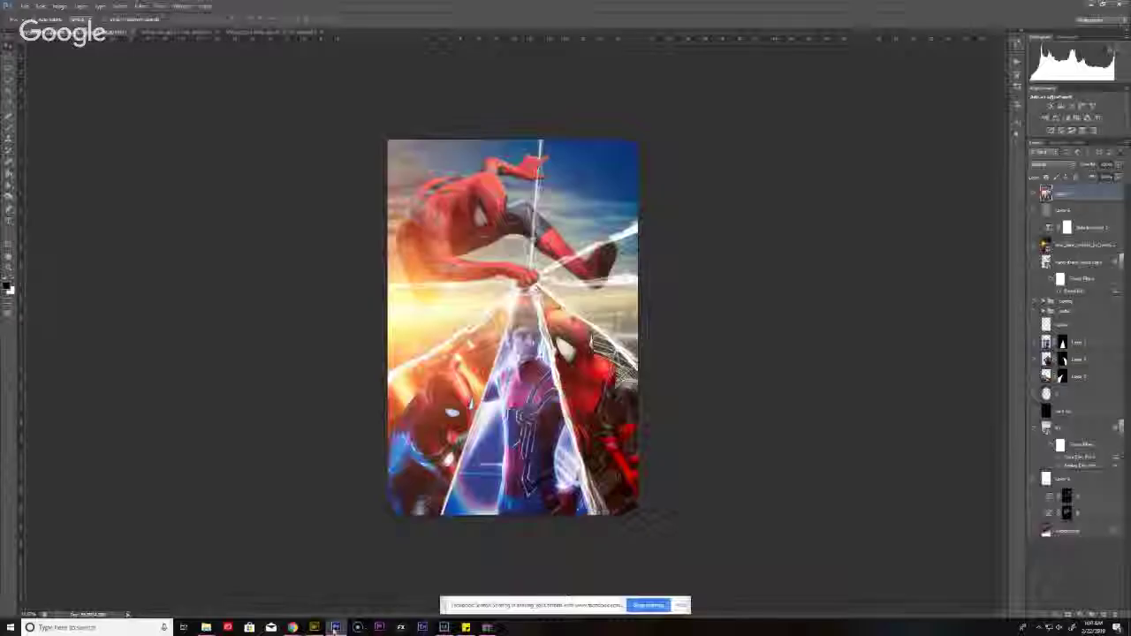
{"action": "left_click", "coordinate": [336, 627]}
{"action": "left_click", "coordinate": [908, 128]}
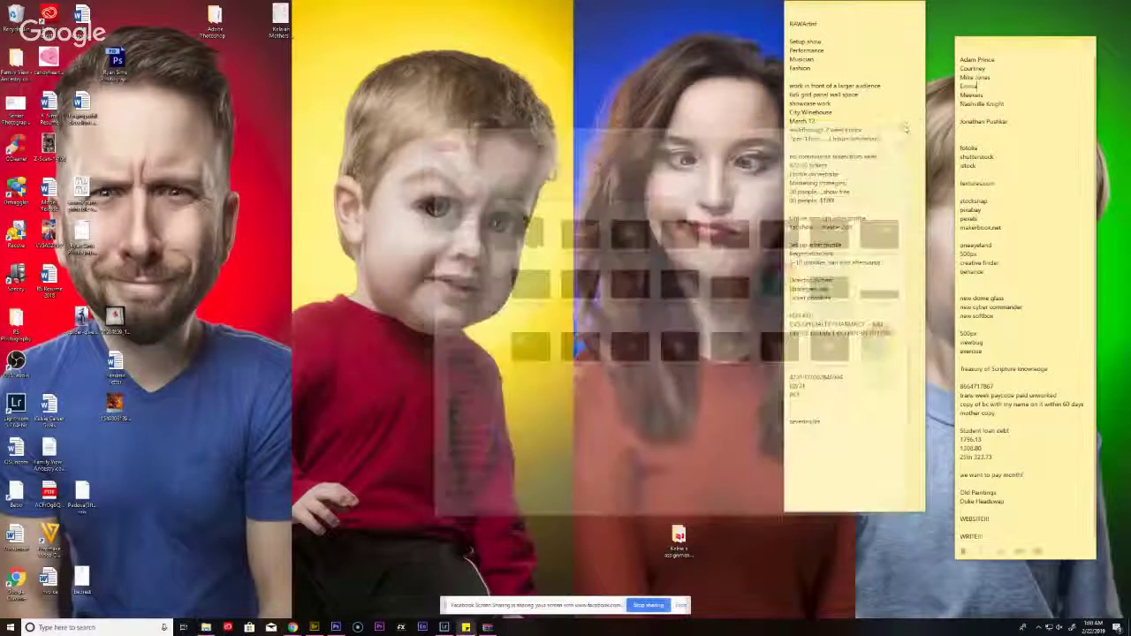
{"action": "left_click_drag", "start_coordinate": [50, 235], "coordinate": [316, 192]}
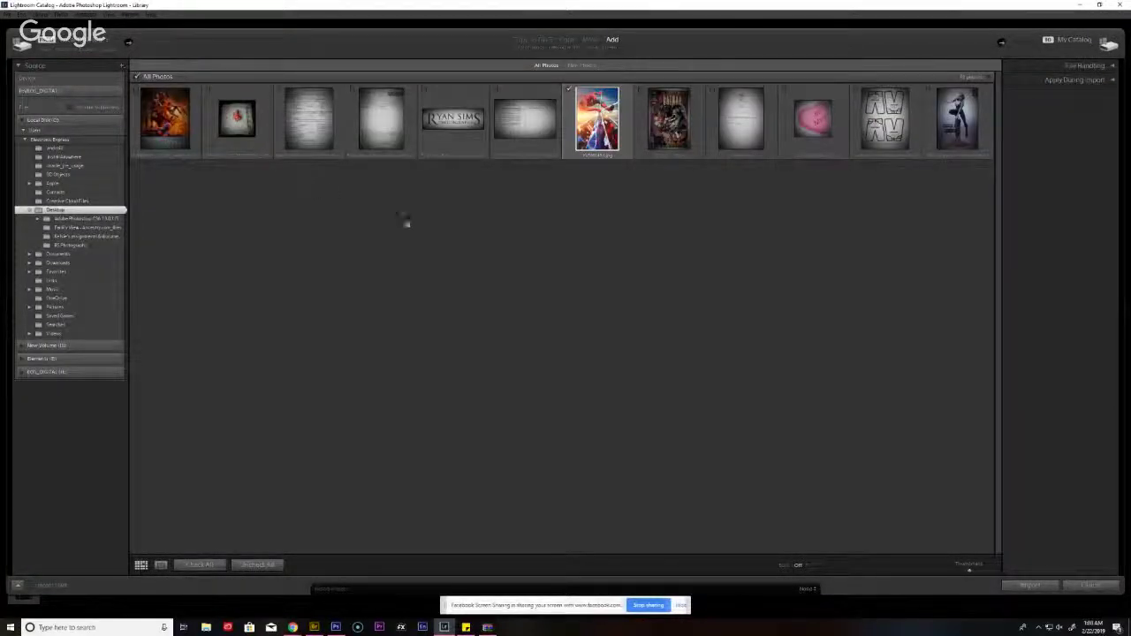
{"action": "left_click", "coordinate": [1030, 586]}
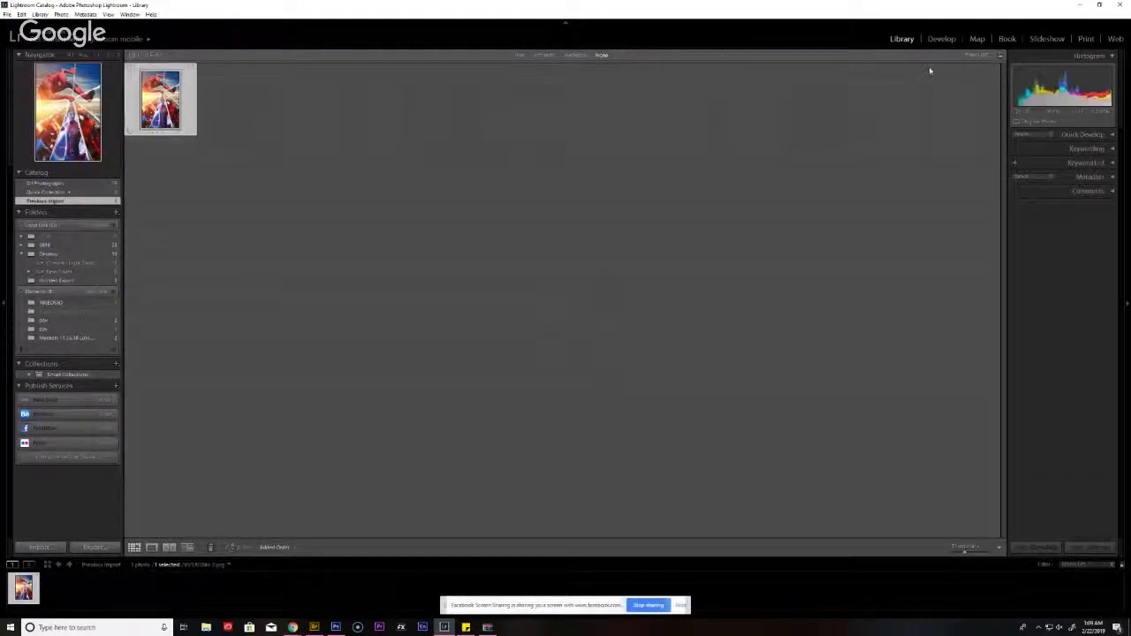
{"action": "left_click", "coordinate": [941, 38]}
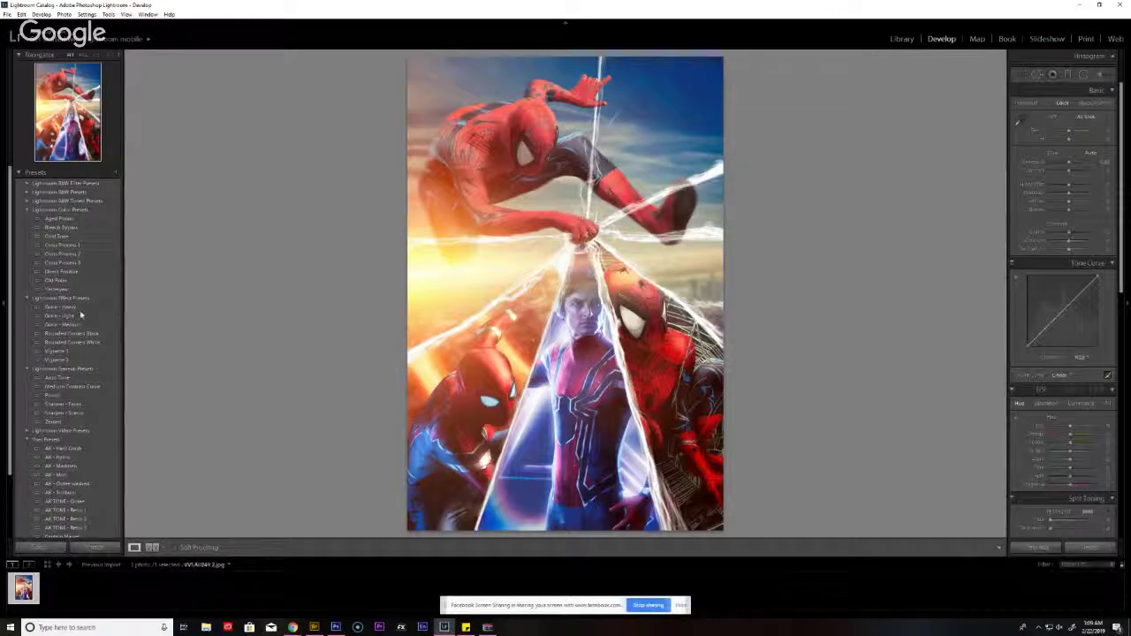
- Try the AK - Hard Crush preset and two other AK user presets on the poster, undoing each one
{"action": "left_click", "coordinate": [70, 451]}
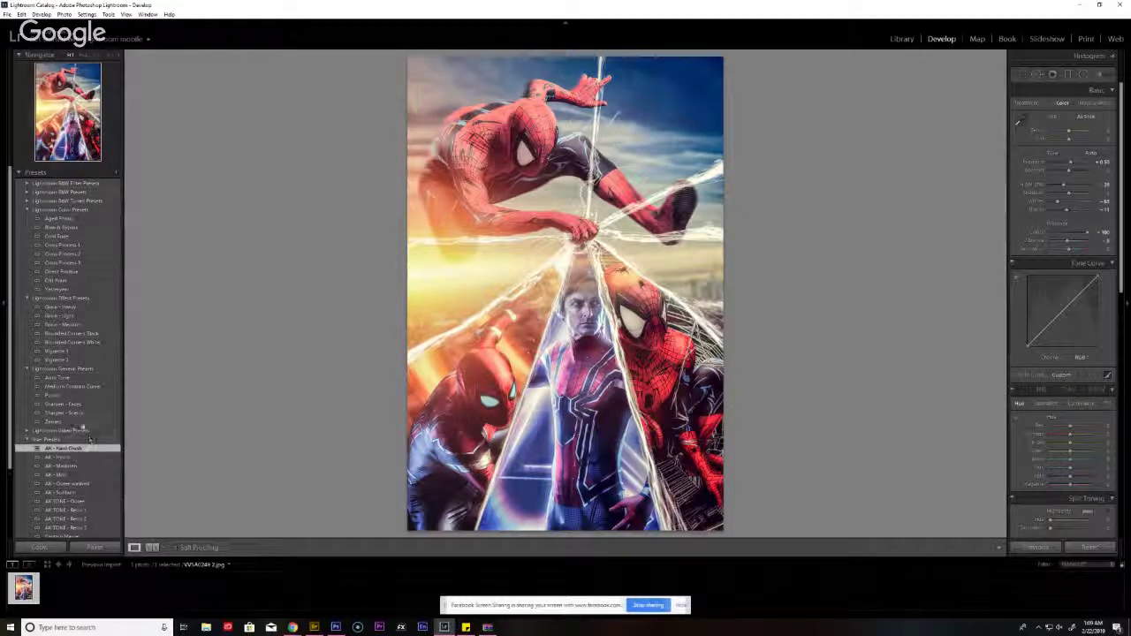
{"action": "key", "text": "ctrl+z"}
{"action": "left_click", "coordinate": [71, 458]}
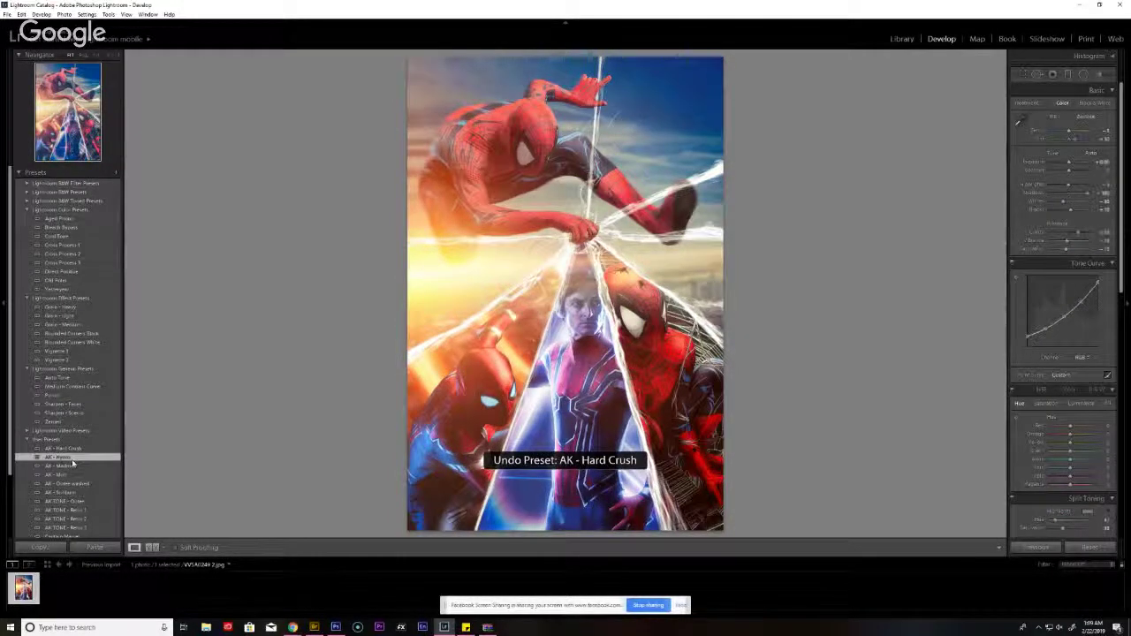
{"action": "key", "text": "ctrl+z"}
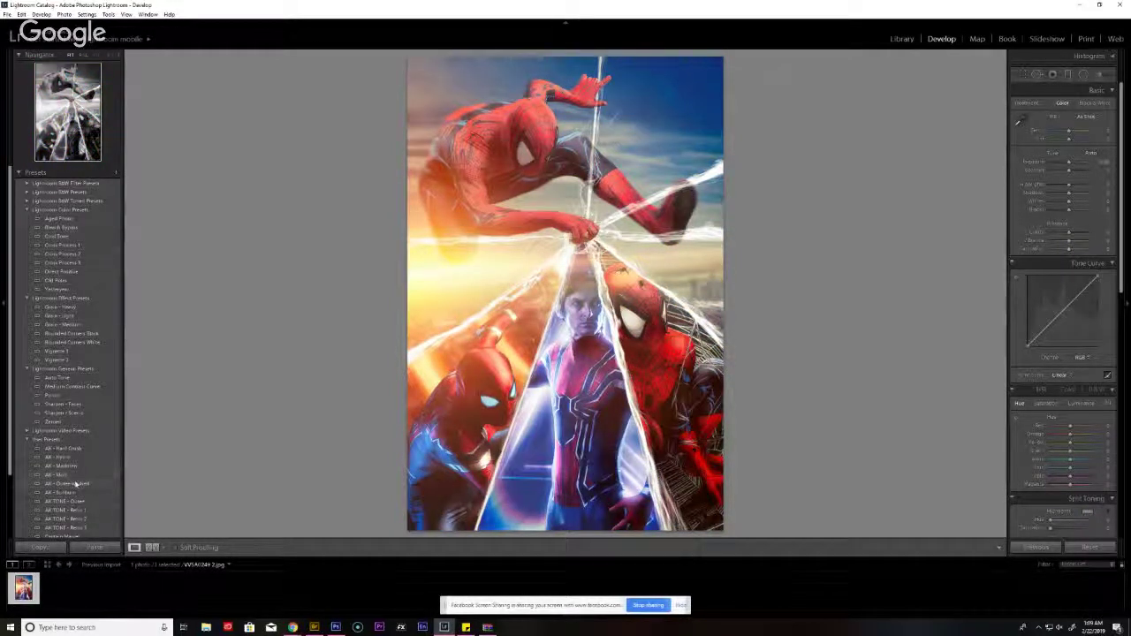
{"action": "left_click", "coordinate": [75, 485]}
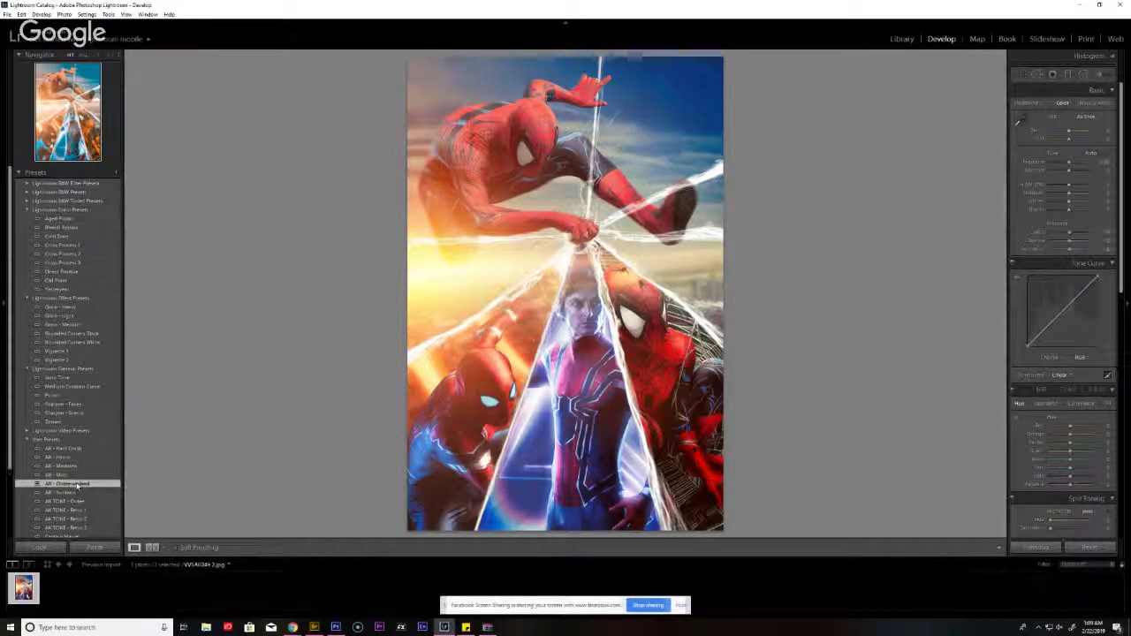
{"action": "key", "text": "ctrl+z"}
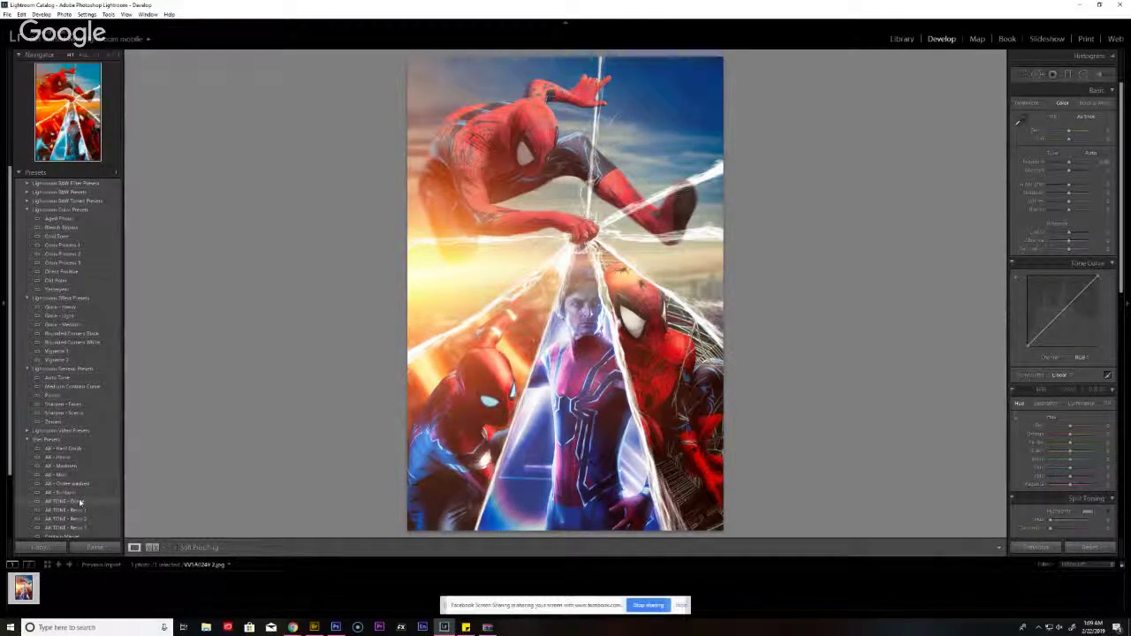
- Try the AK TONE user presets on the poster, including the Retro variants, undoing each one
{"action": "left_click", "coordinate": [78, 501]}
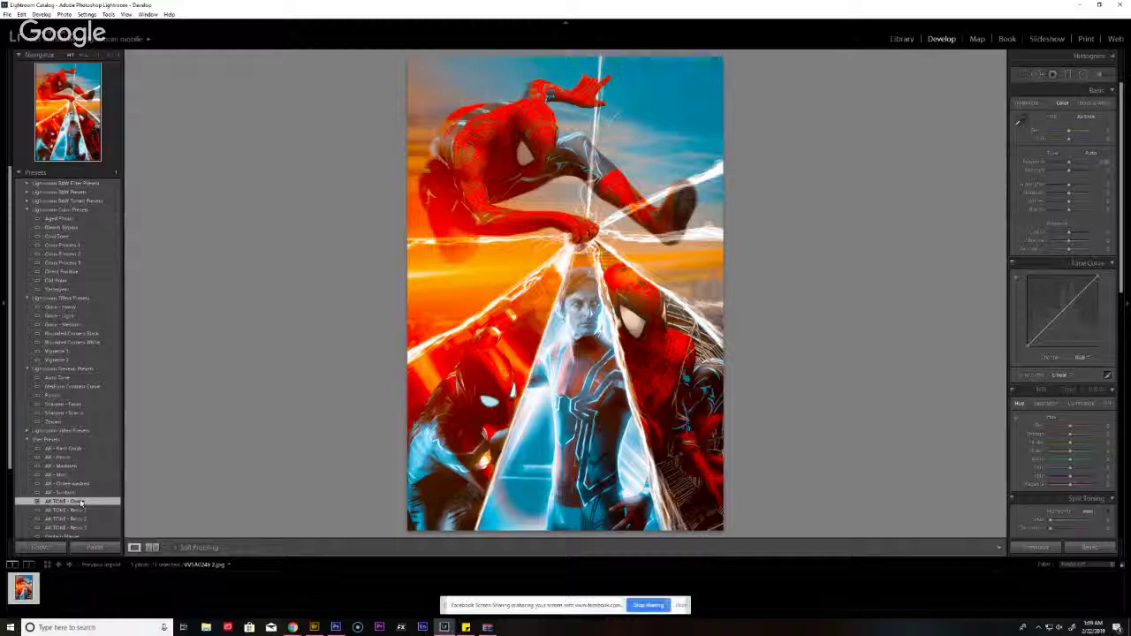
{"action": "key", "text": "ctrl+z"}
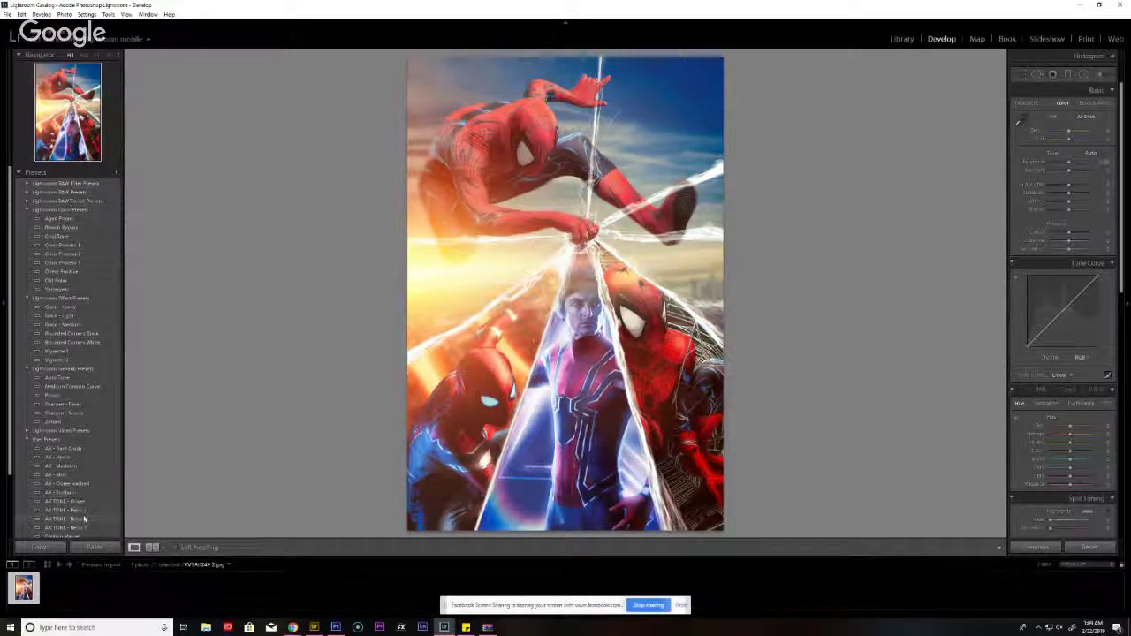
{"action": "left_click", "coordinate": [84, 519]}
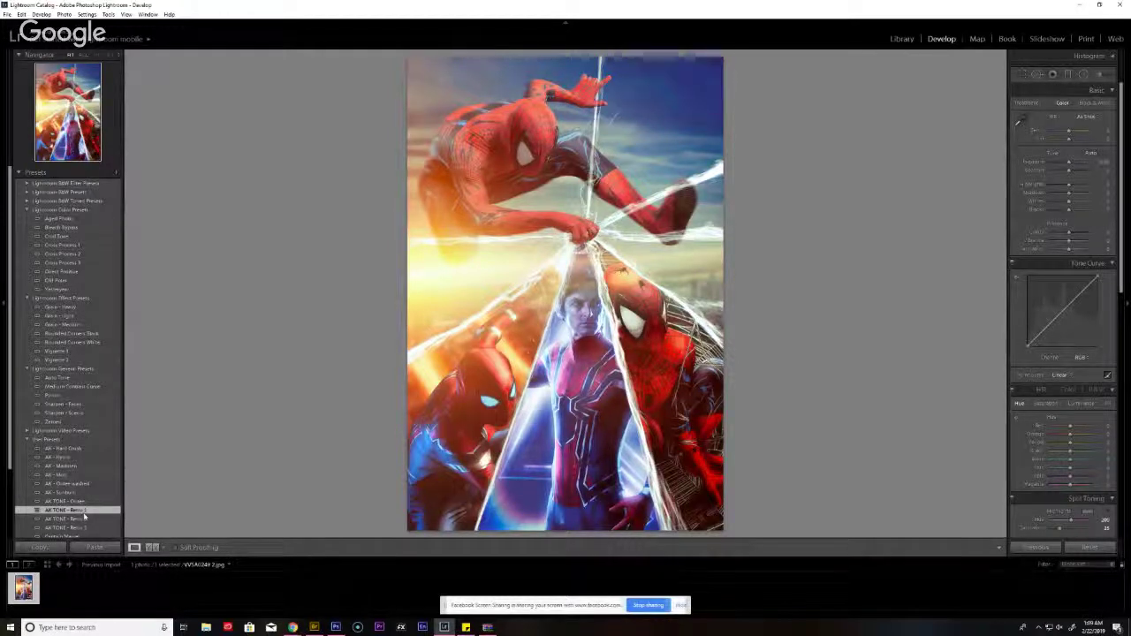
{"action": "key", "text": "ctrl+z"}
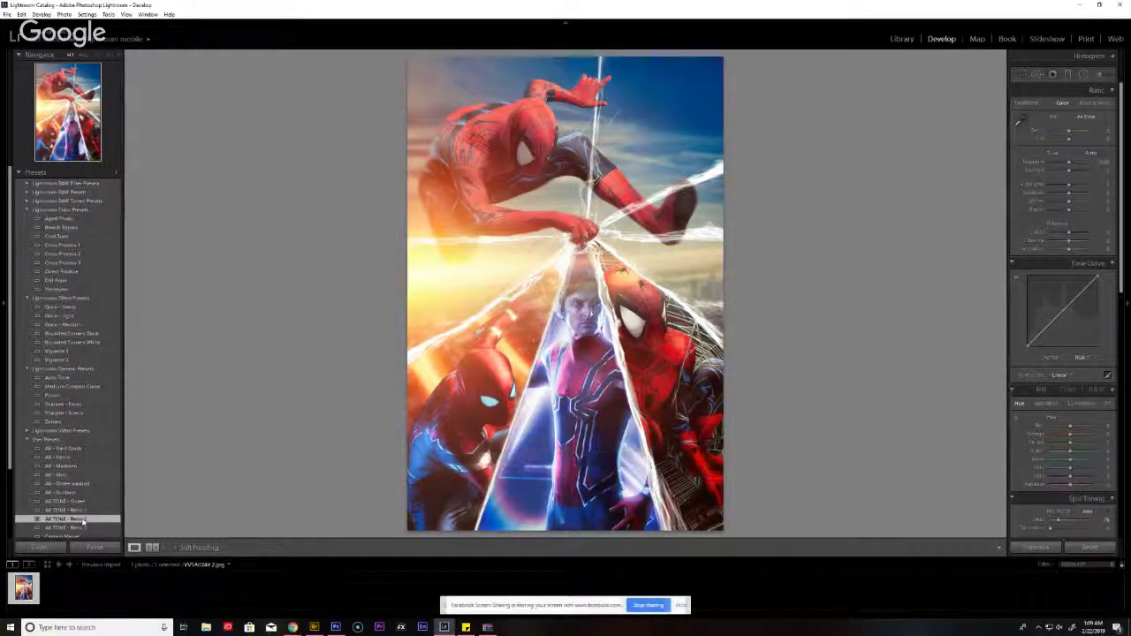
{"action": "key", "text": "ctrl+z"}
{"action": "left_click", "coordinate": [81, 528]}
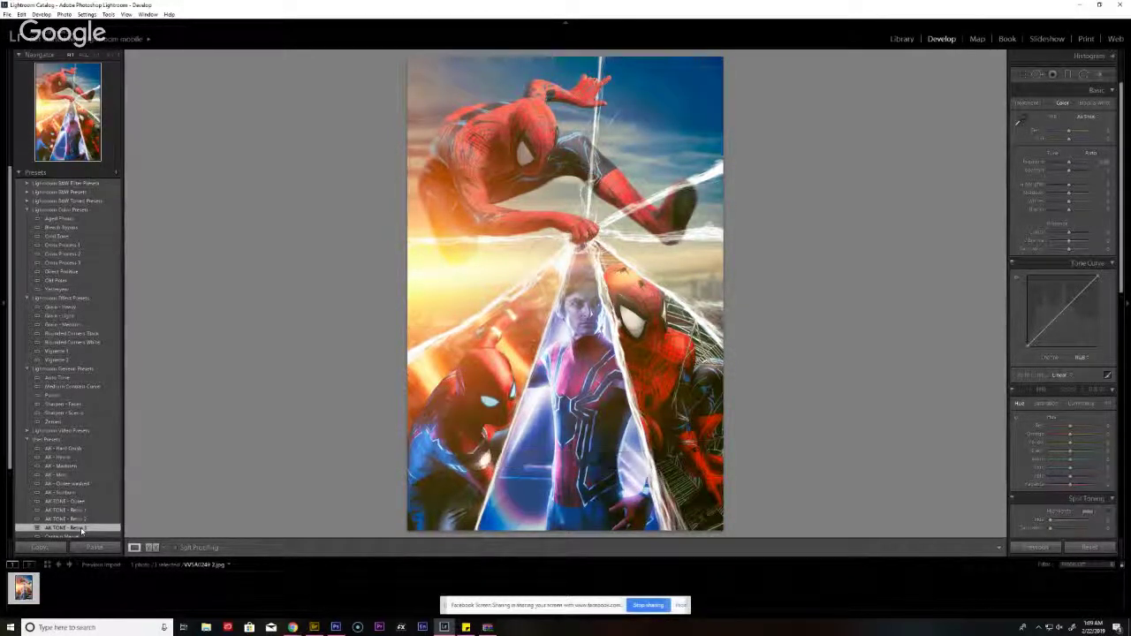
{"action": "key", "text": "ctrl+z"}
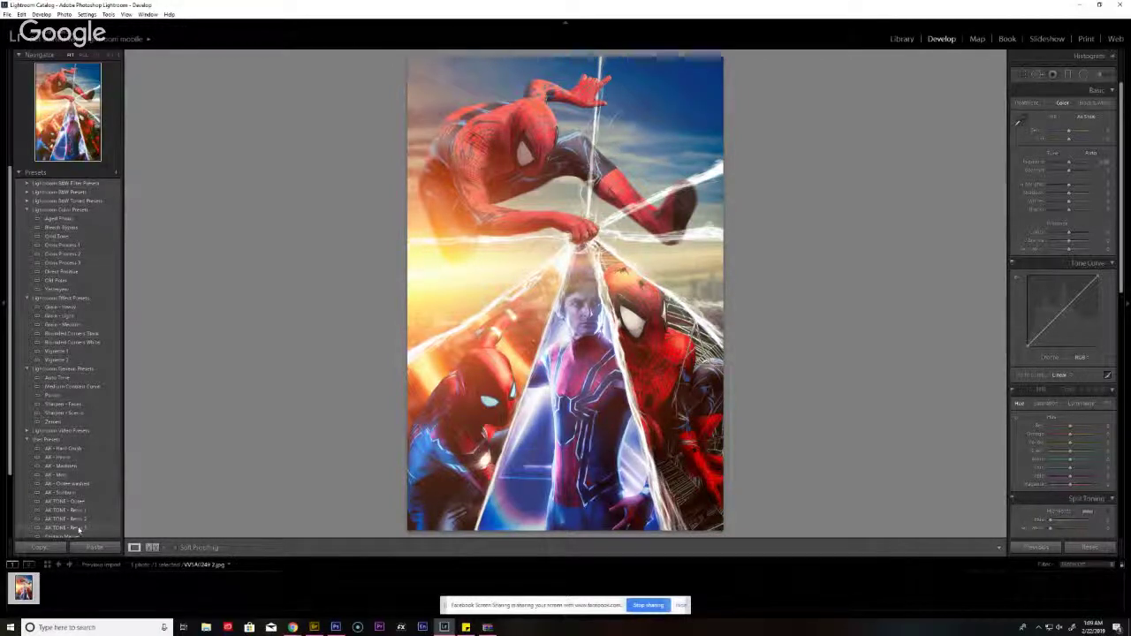
- Try the Captain Marvel preset twice and the AK - Hard Crush preset again, undoing each one
{"action": "left_click", "coordinate": [79, 536]}
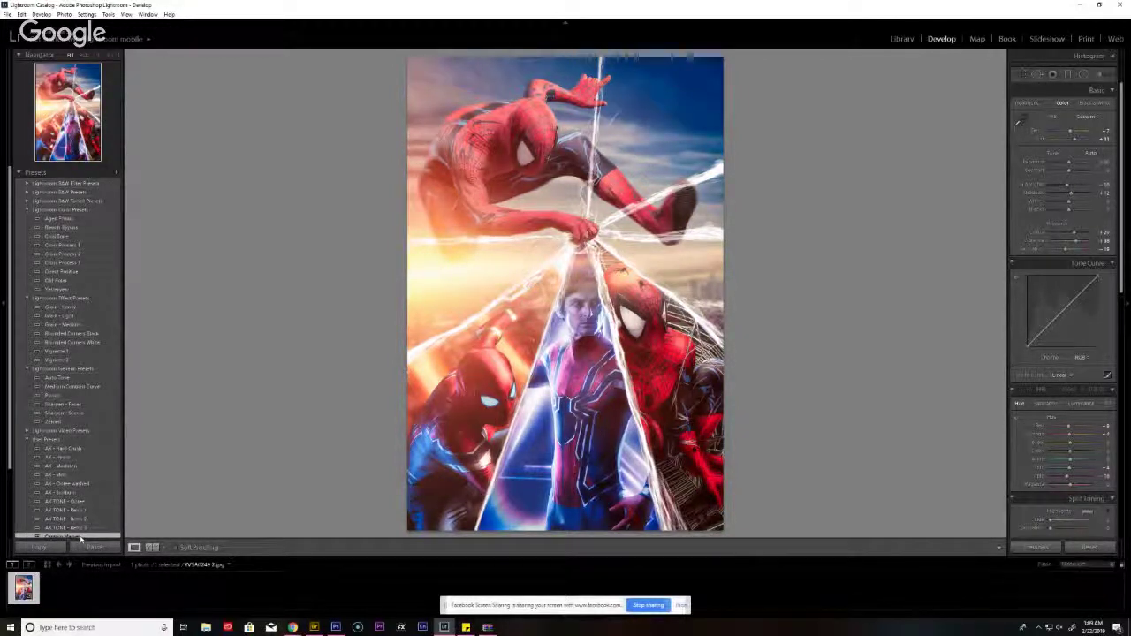
{"action": "key", "text": "ctrl+z"}
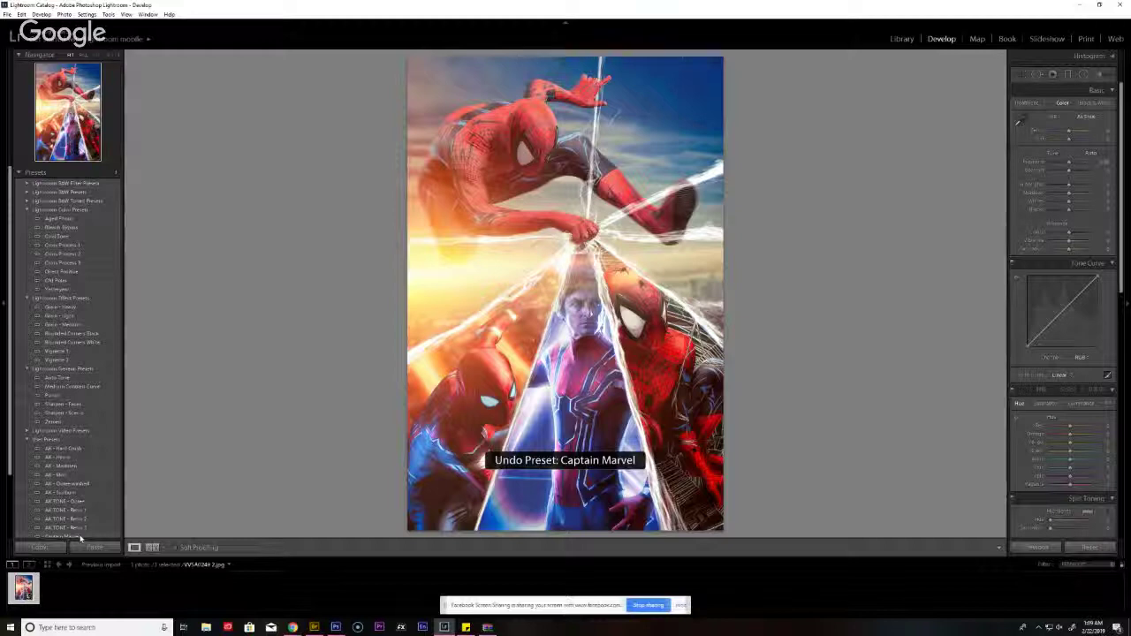
{"action": "left_click", "coordinate": [79, 536]}
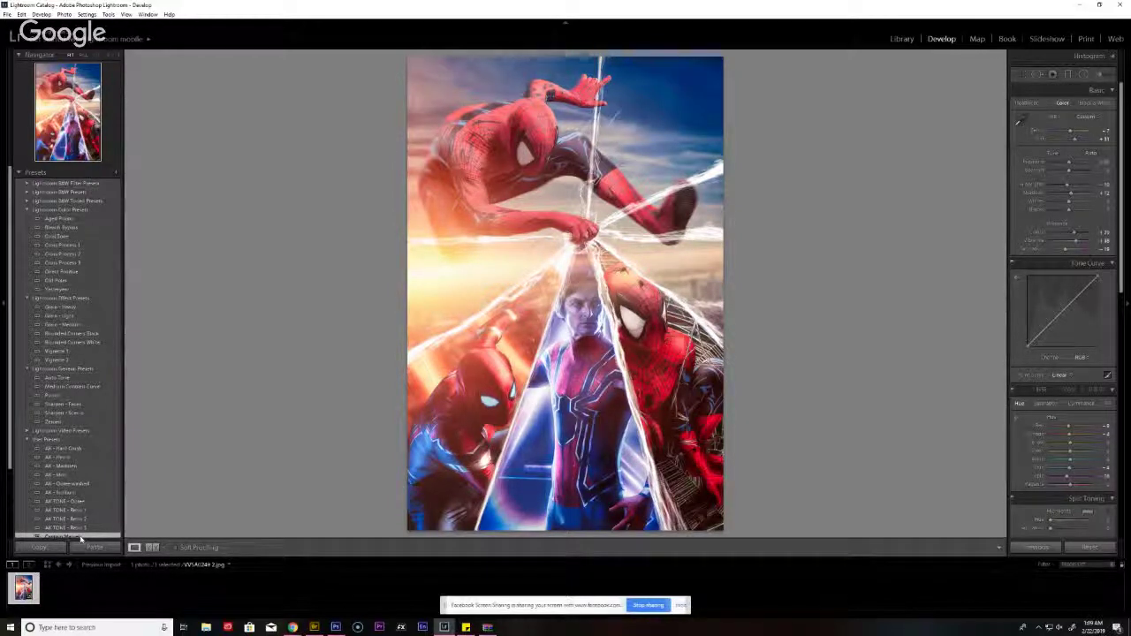
{"action": "key", "text": "ctrl+z"}
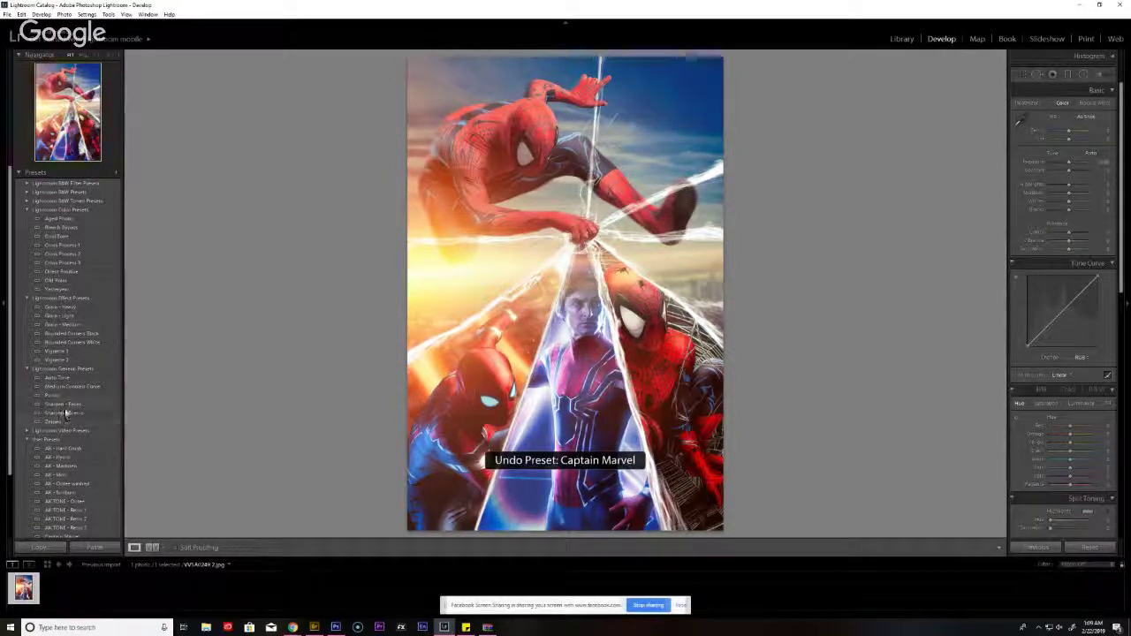
{"action": "left_click", "coordinate": [67, 450]}
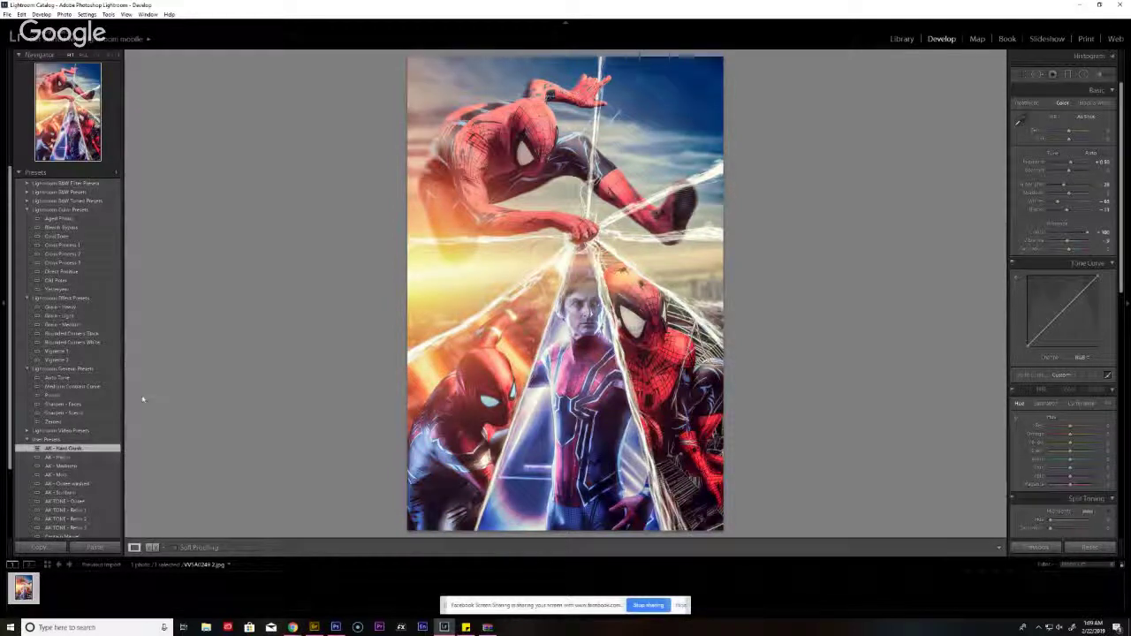
{"action": "key", "text": "ctrl+z"}
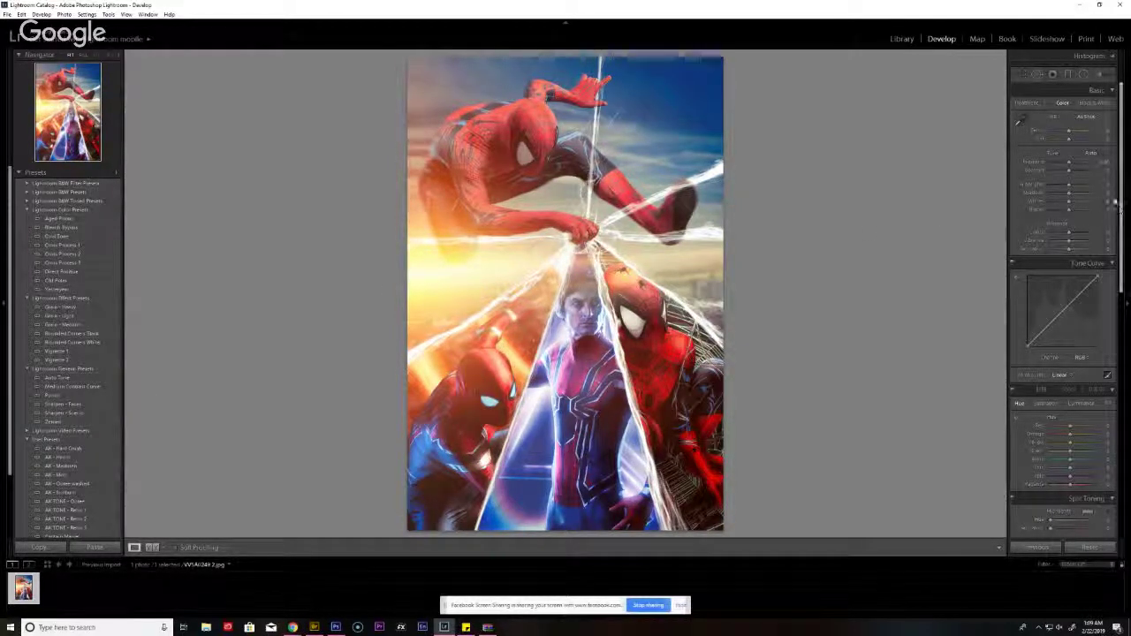
- Try a strong Clarity boost on the poster, undo it, and try a milder Clarity of about 22
{"action": "left_click_drag", "start_coordinate": [1069, 233], "coordinate": [1109, 233]}
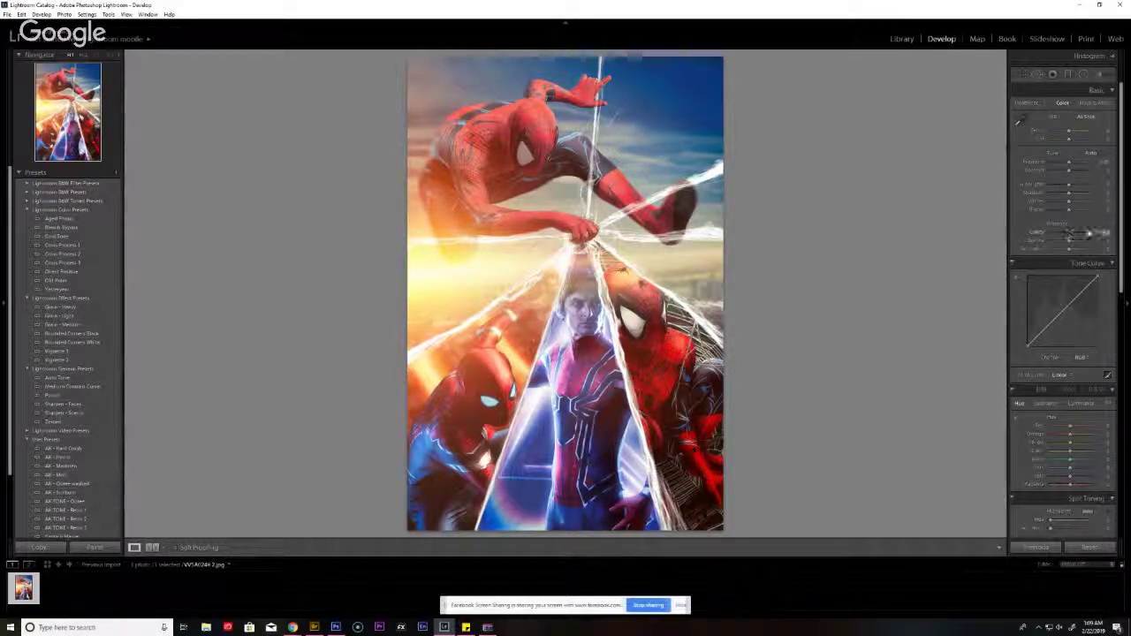
{"action": "key", "text": "ctrl+z"}
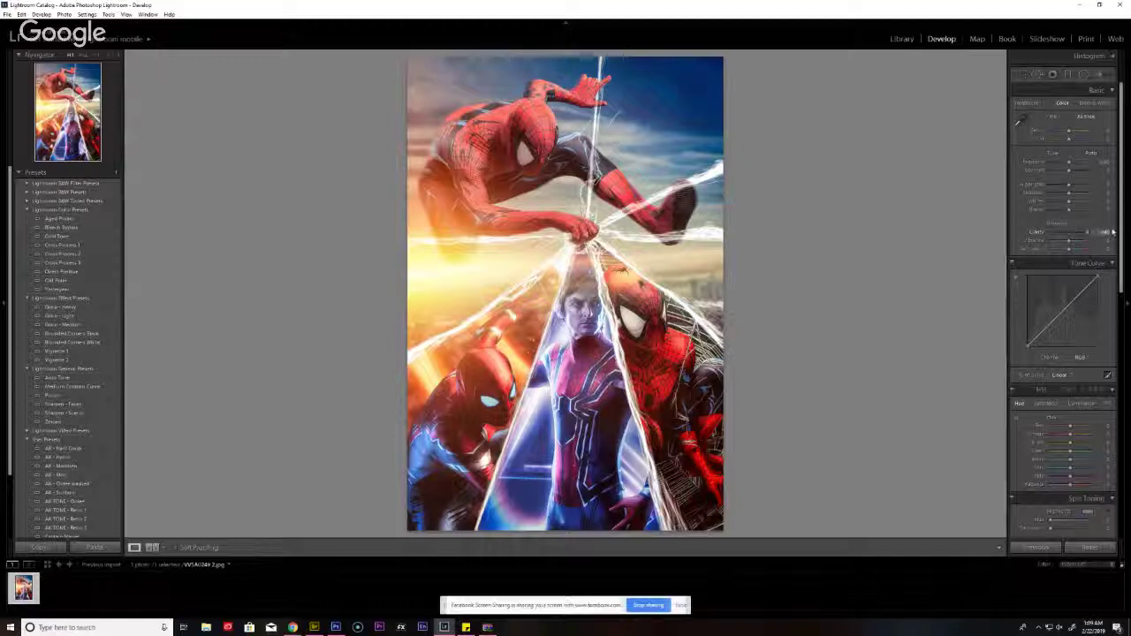
{"action": "key", "text": "ctrl+z"}
{"action": "left_click", "coordinate": [1108, 233]}
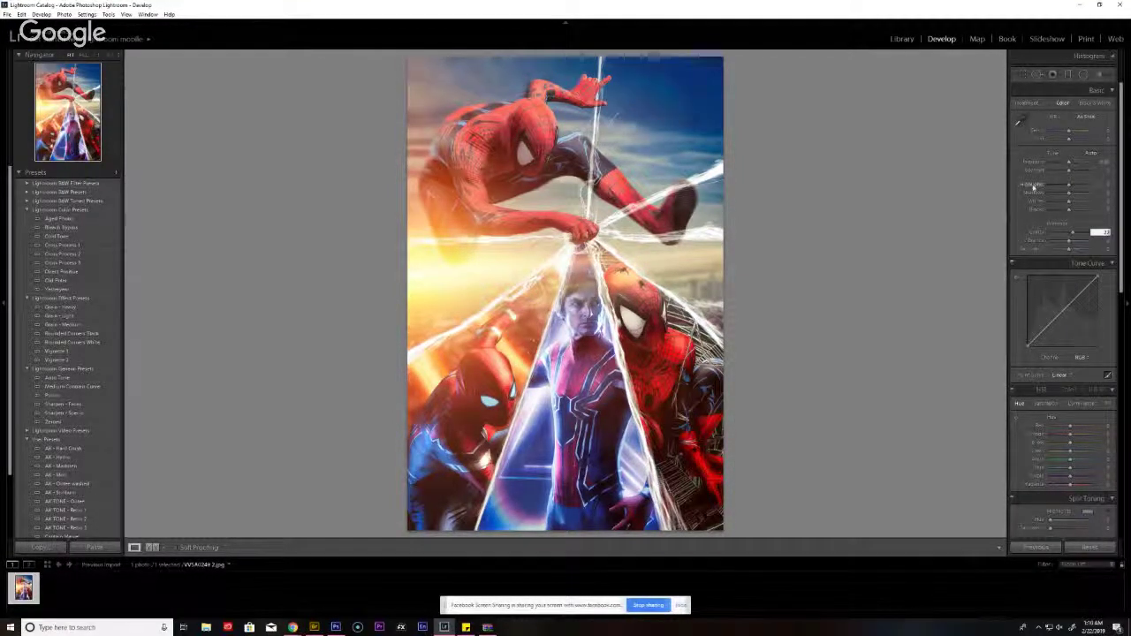
- Try reduced Saturation with Vibrance at +86 and -36, and undo the colour intensity changes
{"action": "mouse_move", "coordinate": [1071, 247]}
{"action": "left_mouse_down"}
{"action": "mouse_move", "coordinate": [1079, 241]}
{"action": "mouse_move", "coordinate": [1058, 245]}
{"action": "left_mouse_up"}
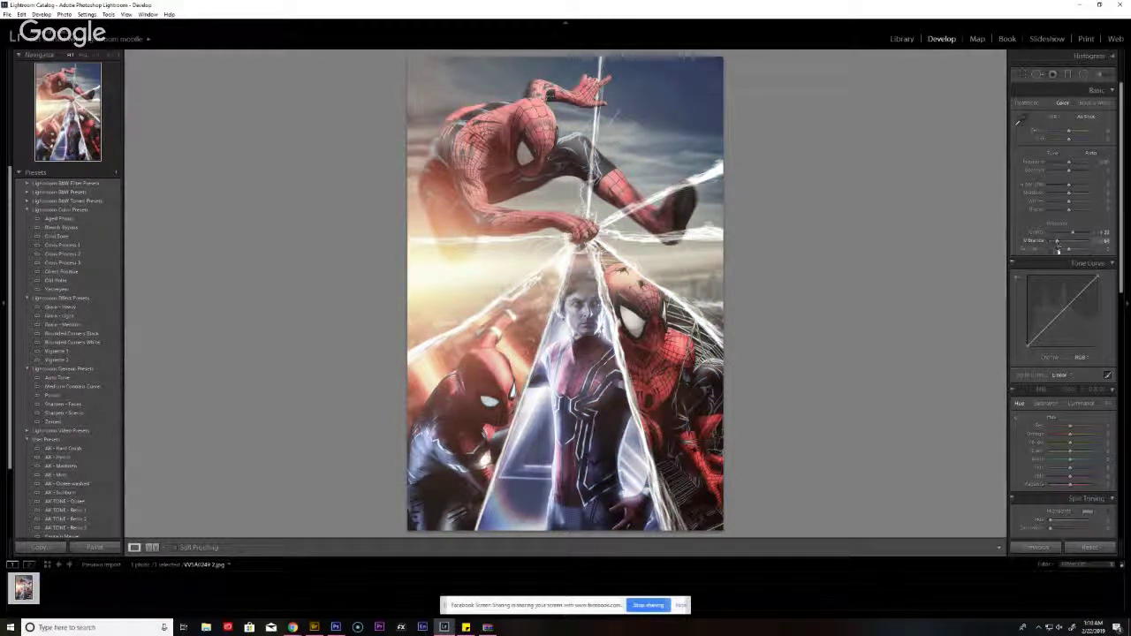
{"action": "key", "text": "ctrl+z"}
{"action": "mouse_move", "coordinate": [1070, 250]}
{"action": "left_mouse_down"}
{"action": "mouse_move", "coordinate": [1058, 251]}
{"action": "mouse_move", "coordinate": [1085, 242]}
{"action": "left_mouse_up"}
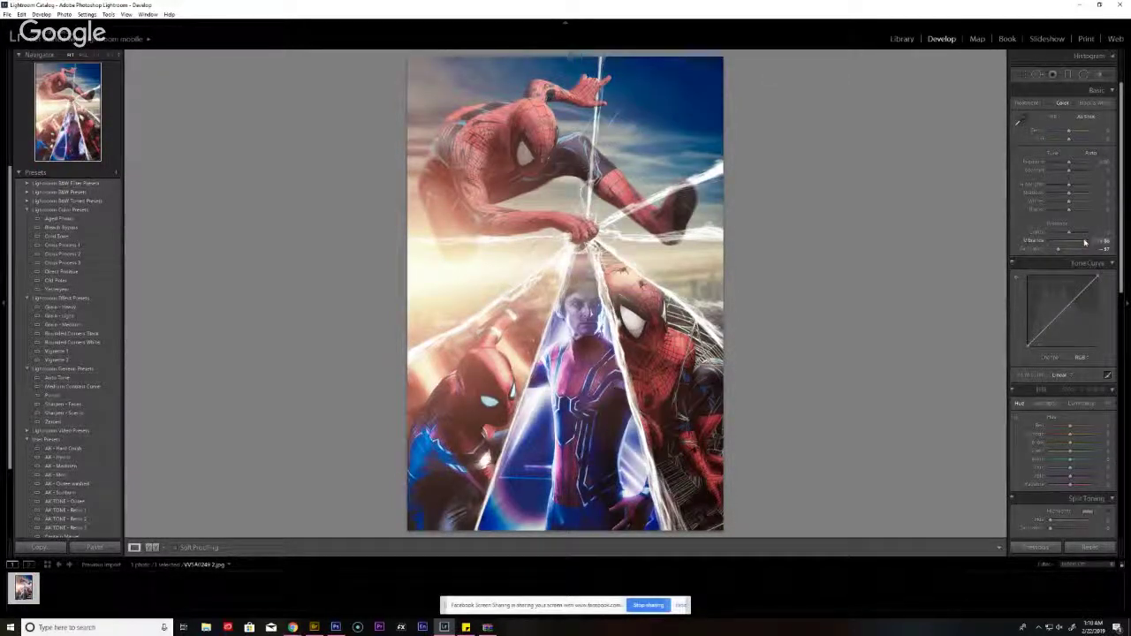
{"action": "key", "text": "ctrl+z"}
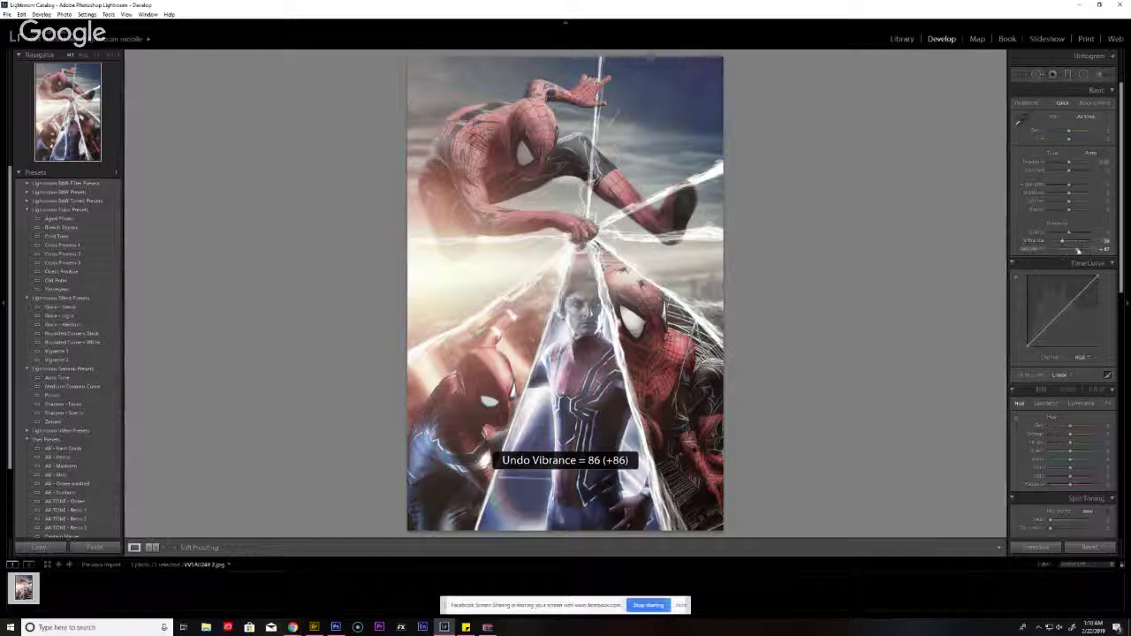
{"action": "left_click_drag", "start_coordinate": [1077, 250], "coordinate": [1069, 251]}
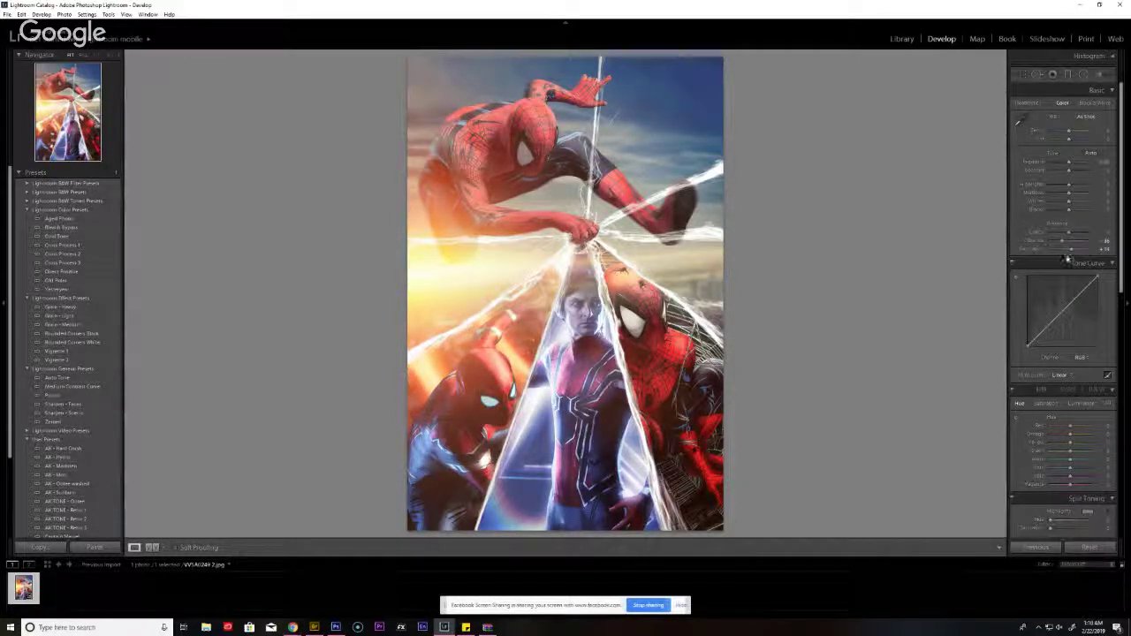
{"action": "key", "text": "alt"}
{"action": "key", "text": "ctrl+z"}
{"action": "key", "text": "ctrl+z"}
{"action": "key", "text": "ctrl+z"}
{"action": "key", "text": "ctrl+z"}
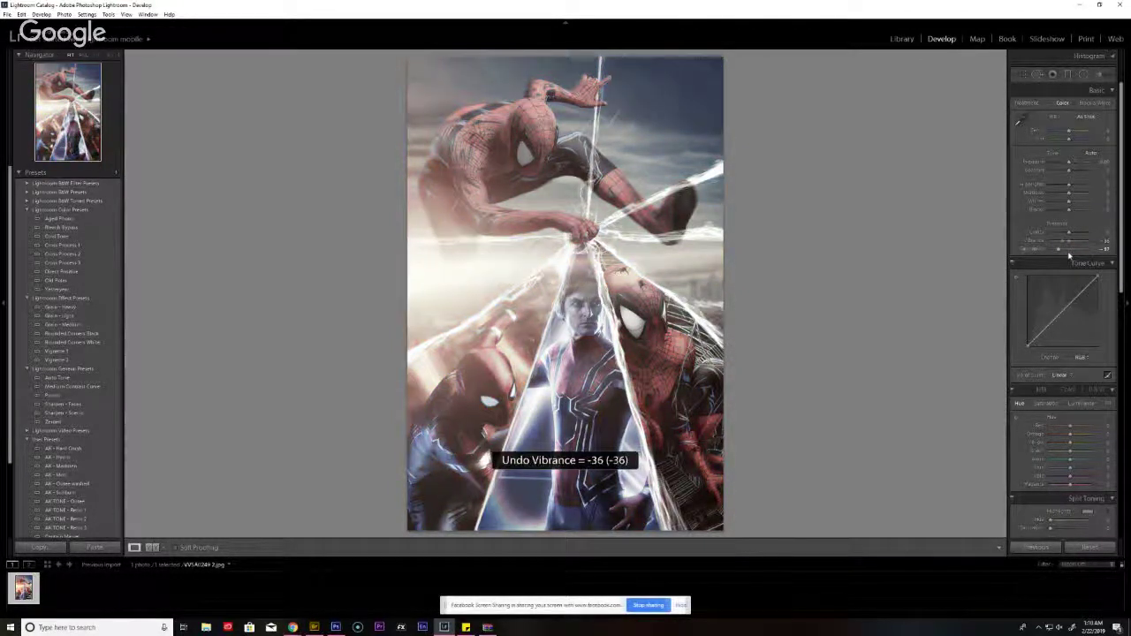
- Try raising the Saturation to +14 and lowering the Vibrance to -24
{"action": "left_click_drag", "start_coordinate": [1070, 252], "coordinate": [1073, 252]}
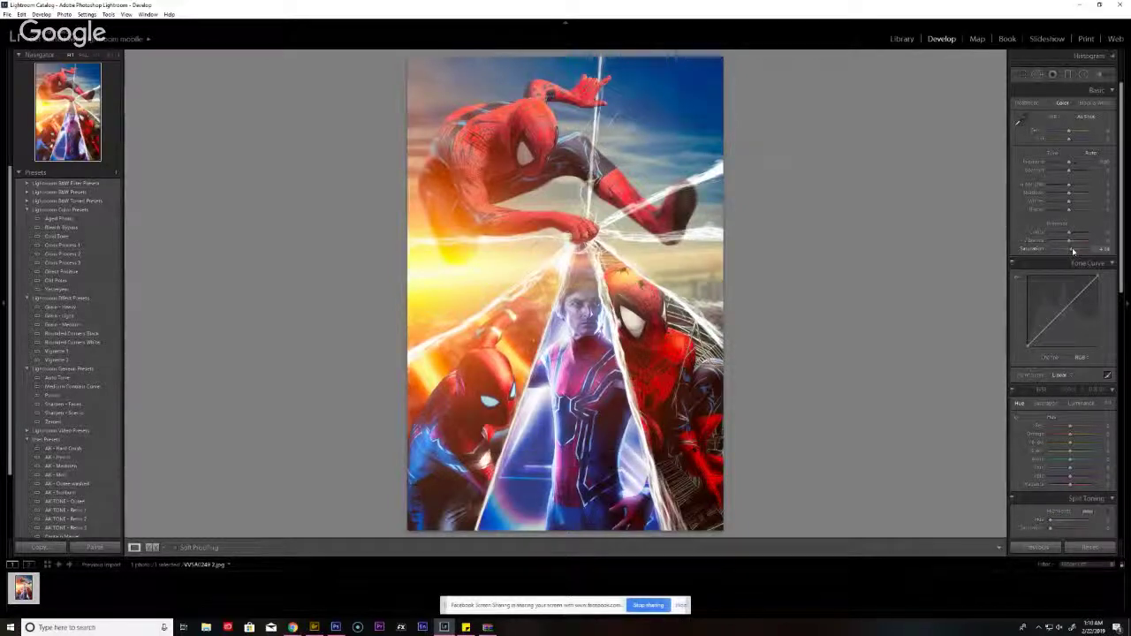
{"action": "key", "text": "ctrl+z"}
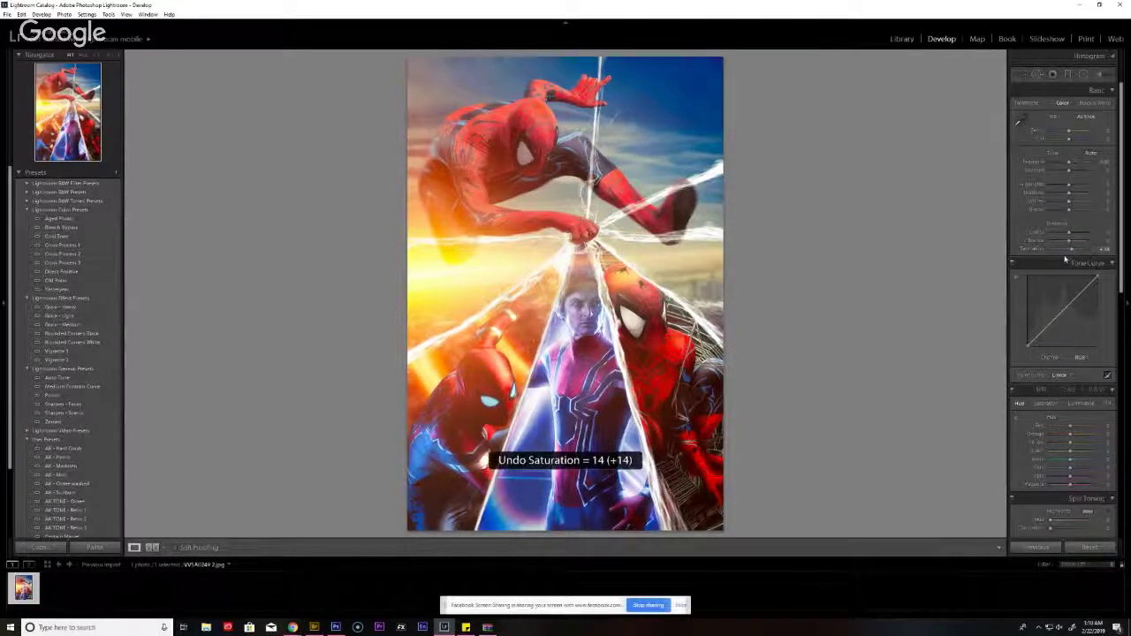
{"action": "left_click_drag", "start_coordinate": [1070, 251], "coordinate": [1065, 245]}
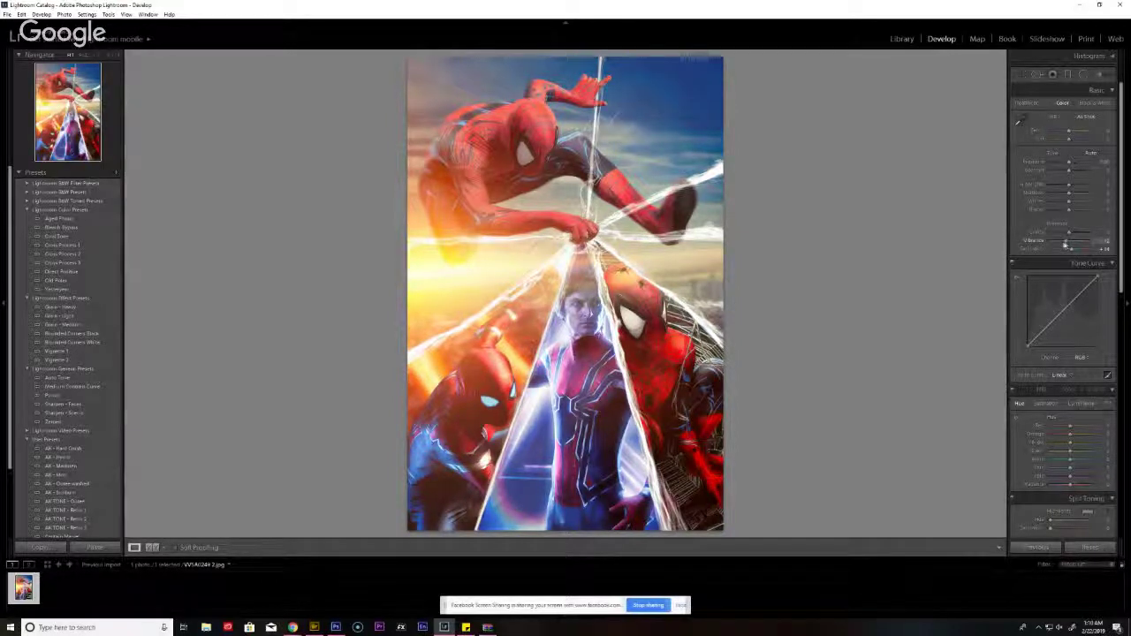
- Compare the poster with and without the Vibrance and Saturation changes by undoing and redoing them, ending with them undone
{"action": "key", "text": "ctrl+z"}
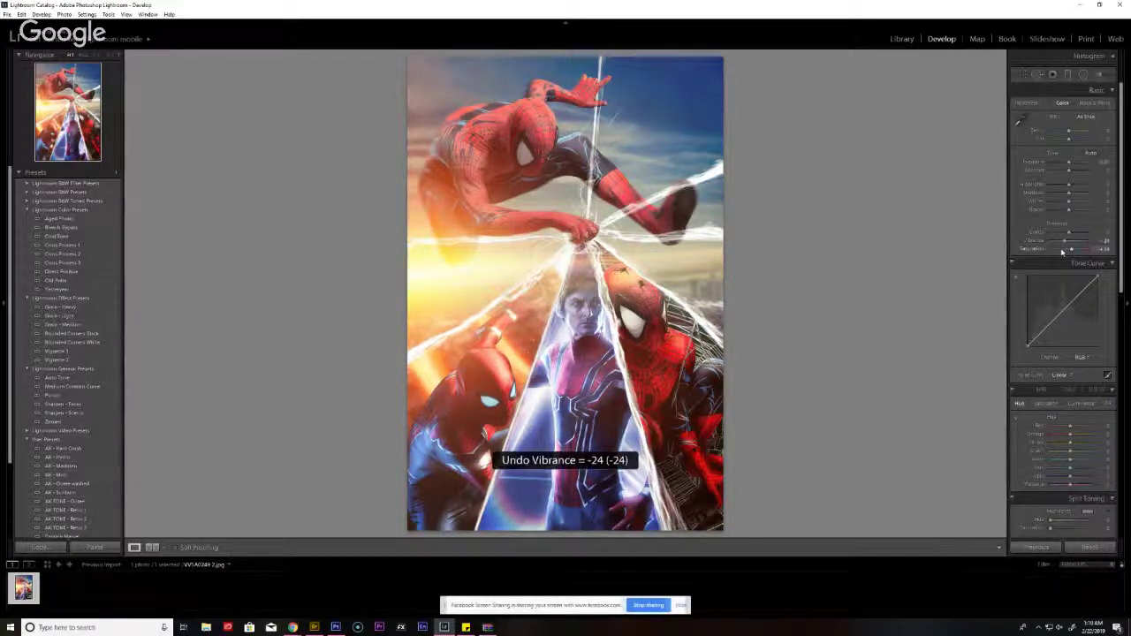
{"action": "key", "text": "ctrl+z"}
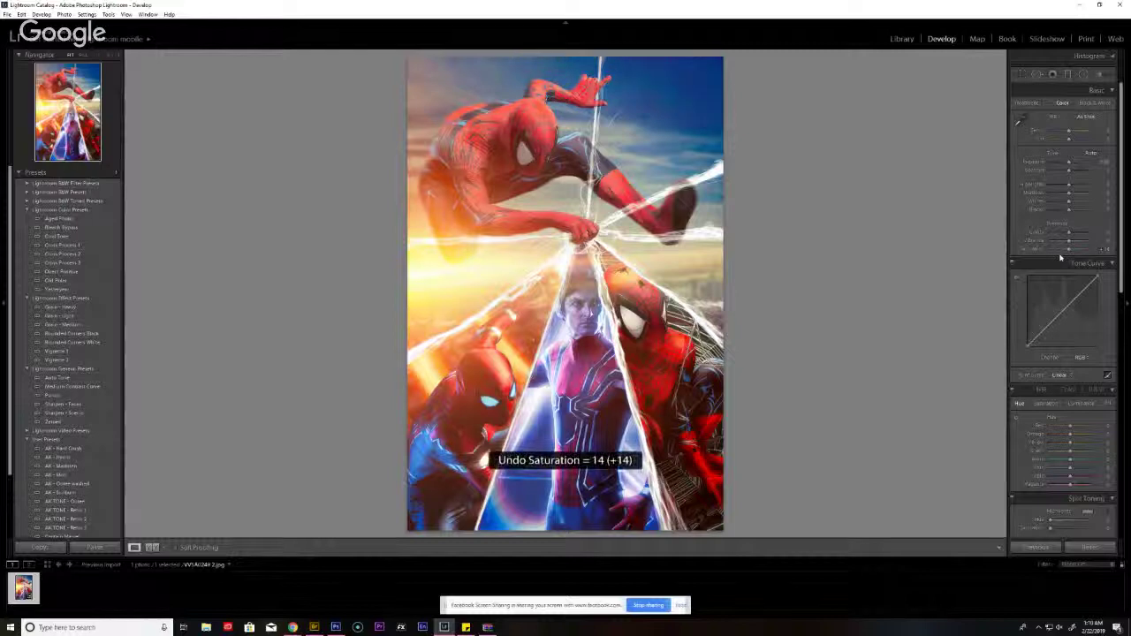
{"action": "key", "text": "ctrl+y"}
{"action": "key", "text": "ctrl+y"}
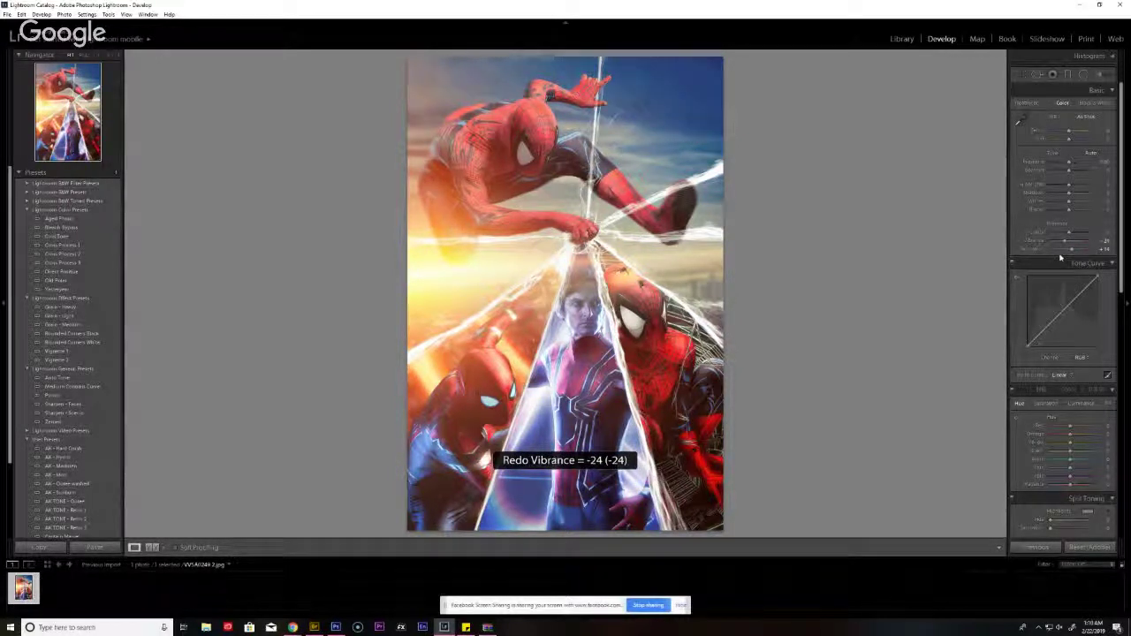
{"action": "key", "text": "ctrl+z"}
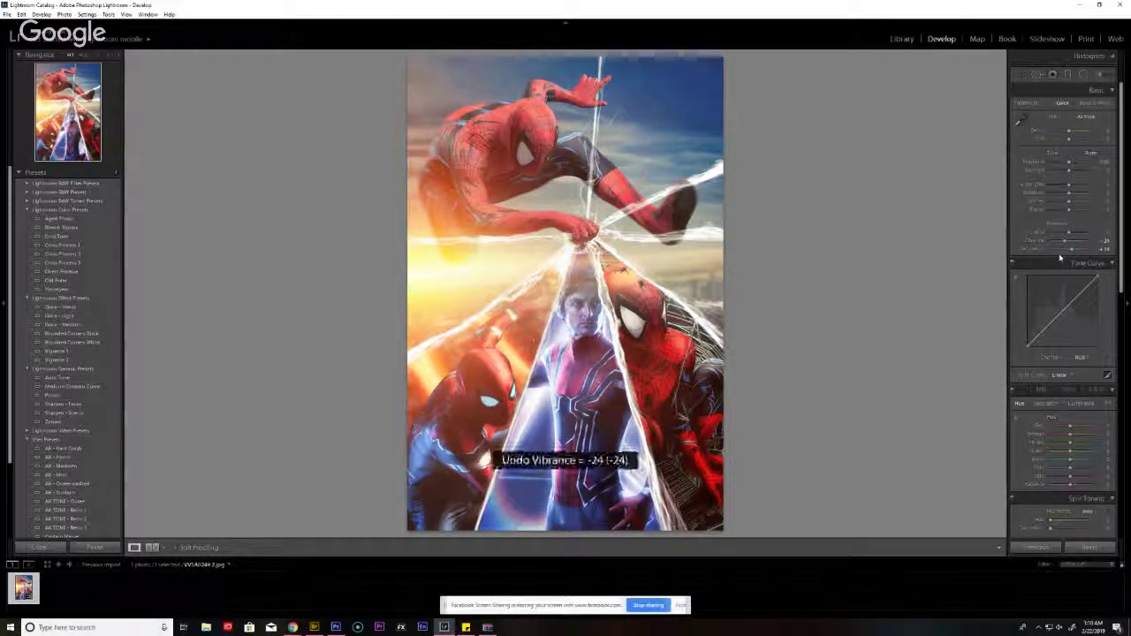
{"action": "key", "text": "ctrl+z"}
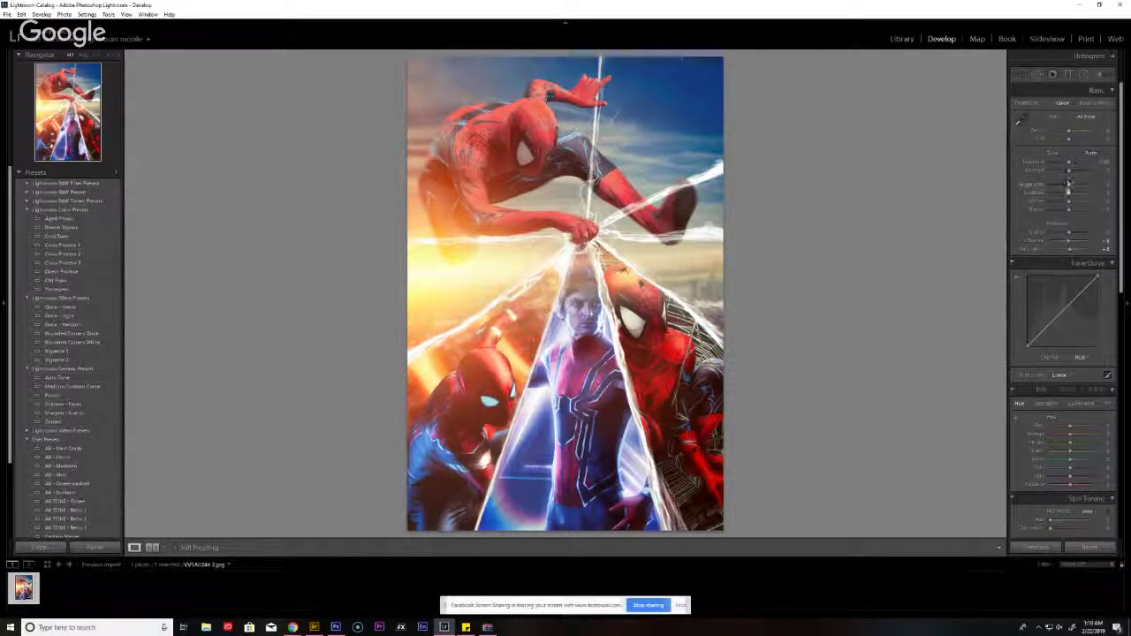
- Try lowering the Highlights to -100, and undo it
{"action": "left_click_drag", "start_coordinate": [1064, 187], "coordinate": [1005, 189]}
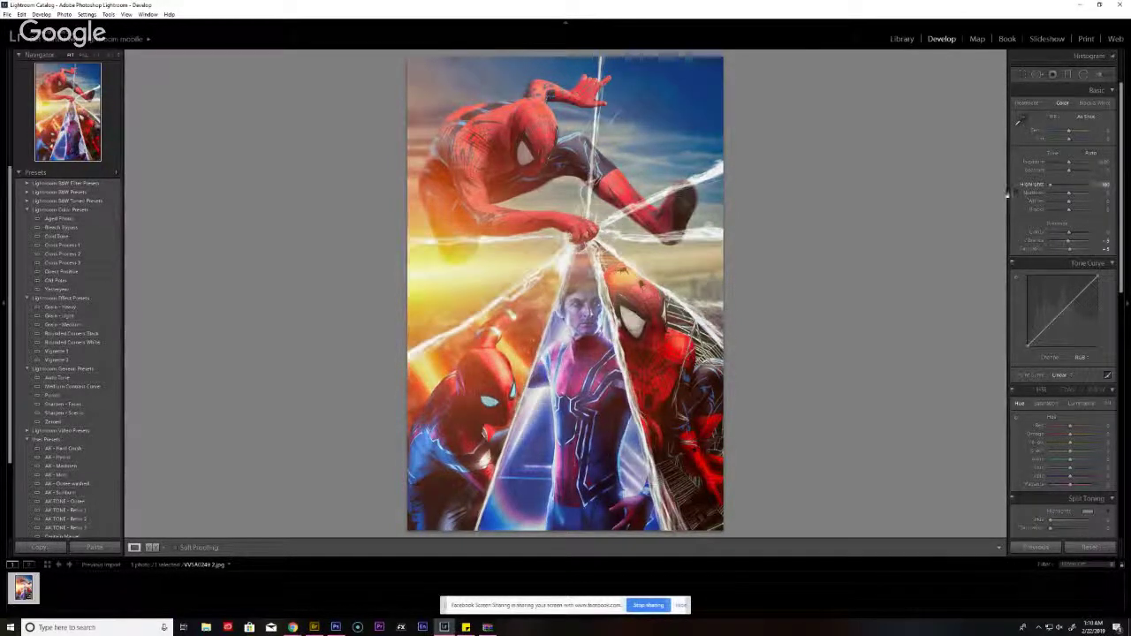
{"action": "key", "text": "ctrl+z"}
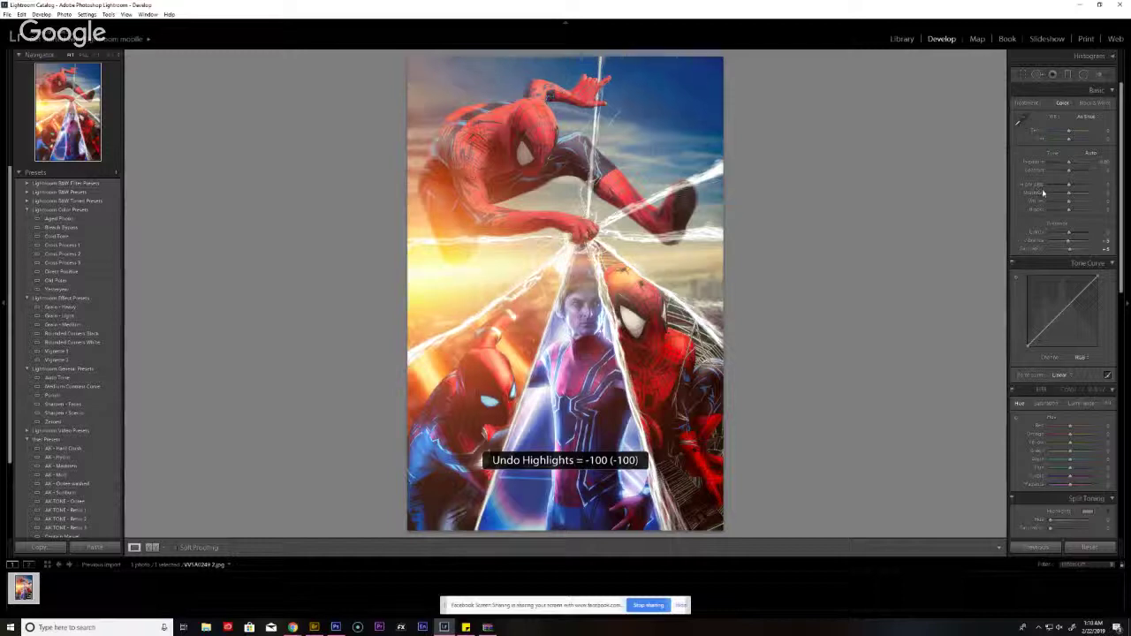
- Try the Highlights at -100 again, settle them at about -43, and raise the Shadows slightly
{"action": "left_click_drag", "start_coordinate": [1068, 188], "coordinate": [1022, 188]}
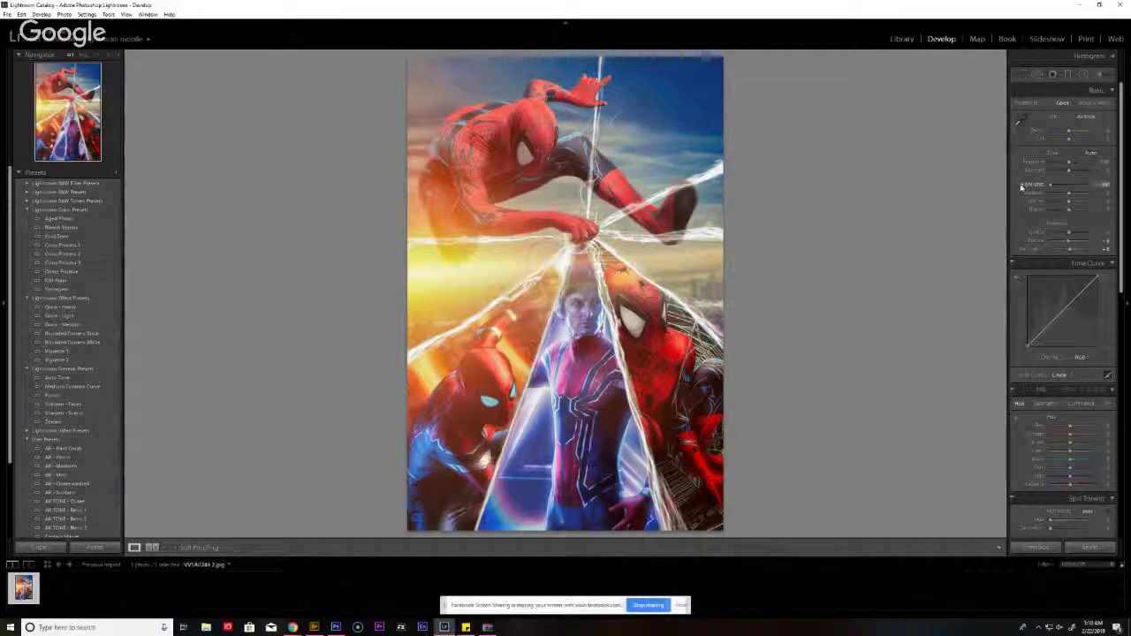
{"action": "key", "text": "ctrl+z"}
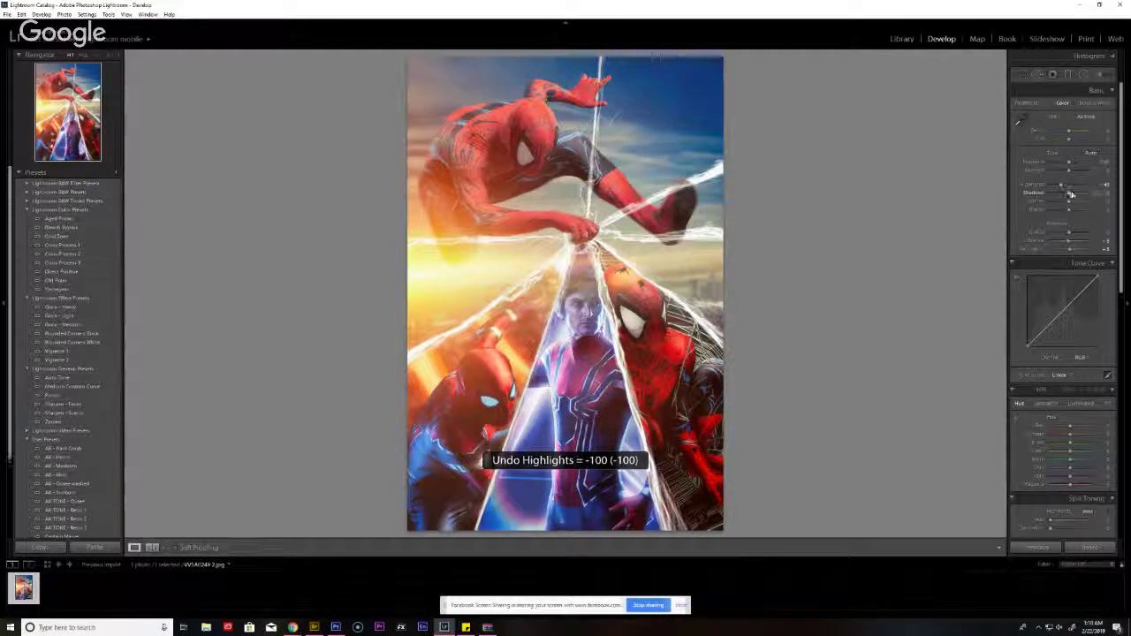
{"action": "mouse_move", "coordinate": [1069, 194]}
{"action": "left_mouse_down"}
{"action": "mouse_move", "coordinate": [1089, 194]}
{"action": "mouse_move", "coordinate": [1078, 193]}
{"action": "left_mouse_up"}
{"action": "key", "text": "ctrl+z"}
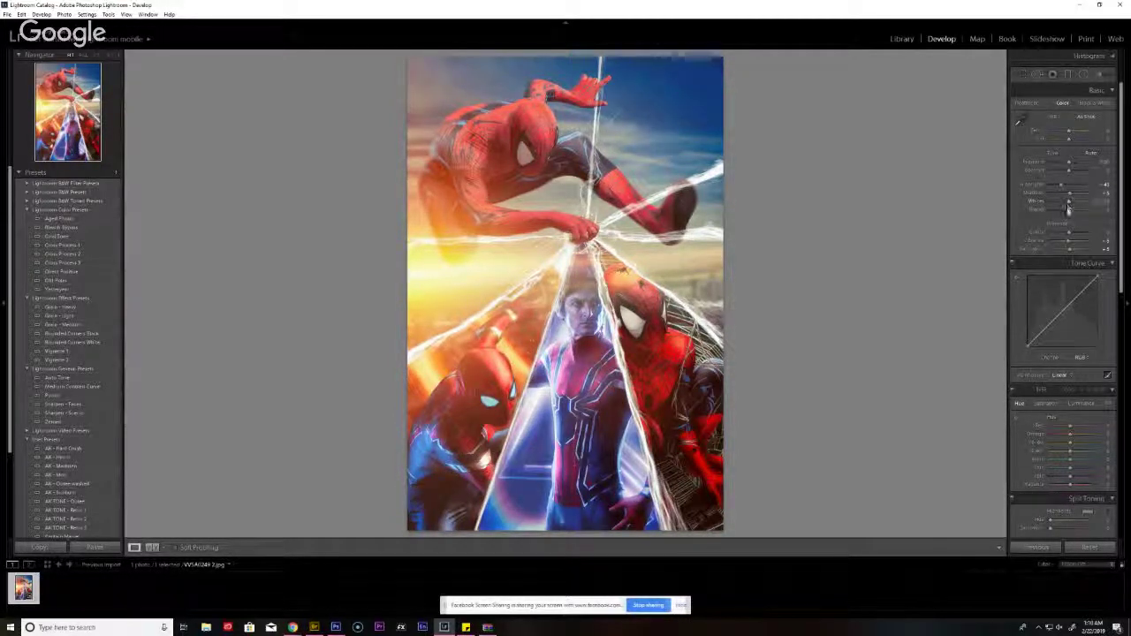
- Try much deeper Blacks, then set the Blacks to -7 and the Whites to +7
{"action": "left_click_drag", "start_coordinate": [1064, 212], "coordinate": [1057, 210]}
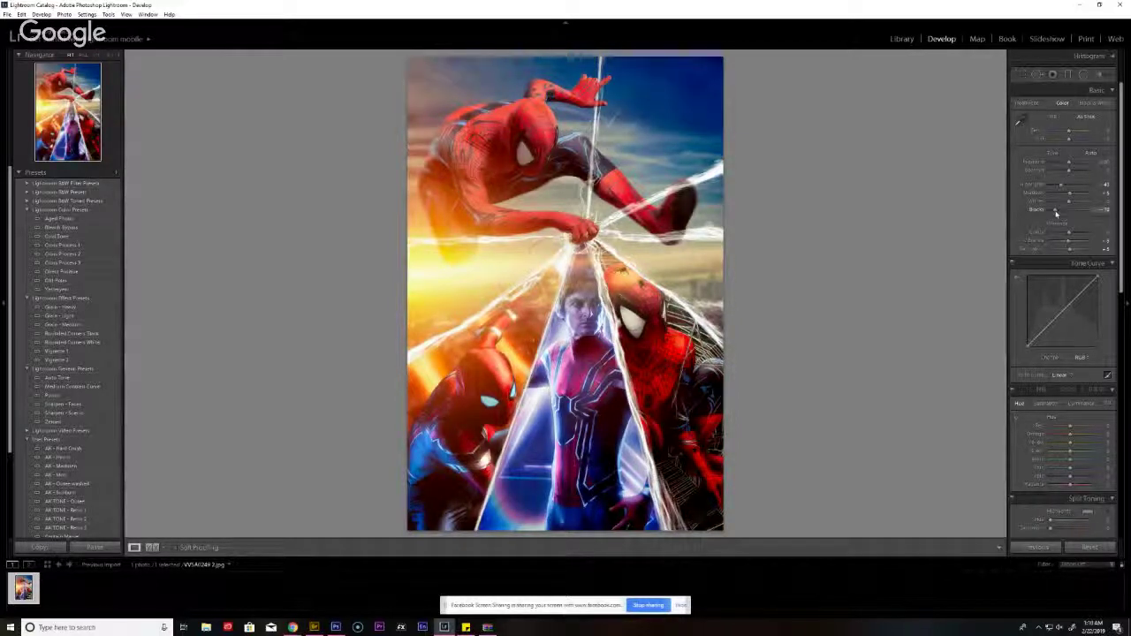
{"action": "key", "text": "ctrl+z"}
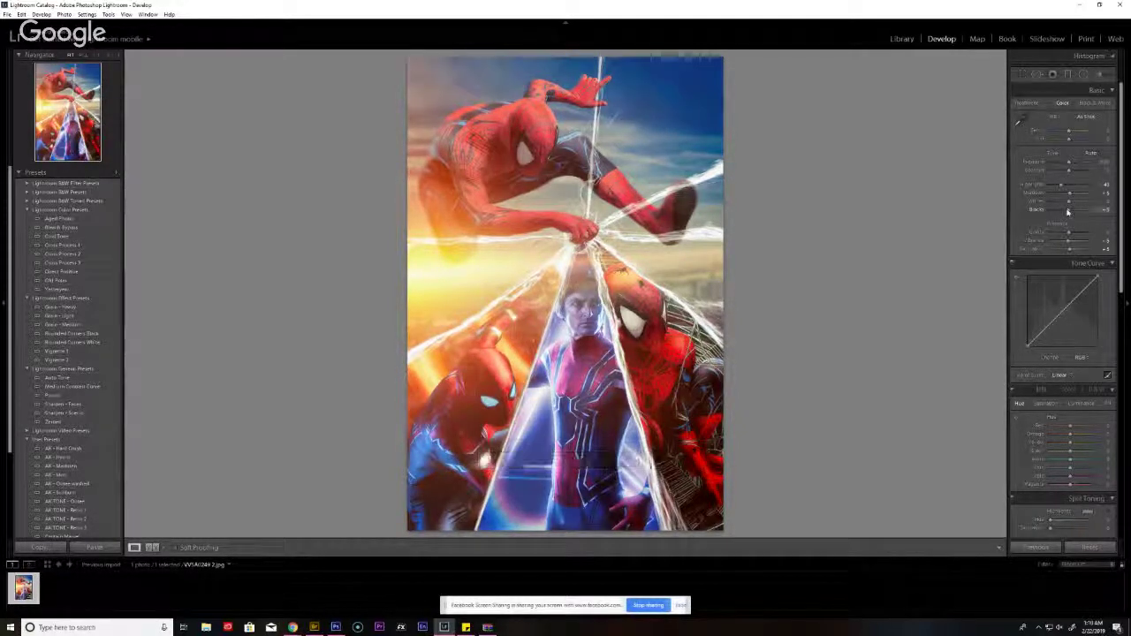
{"action": "left_click_drag", "start_coordinate": [1075, 204], "coordinate": [1072, 204]}
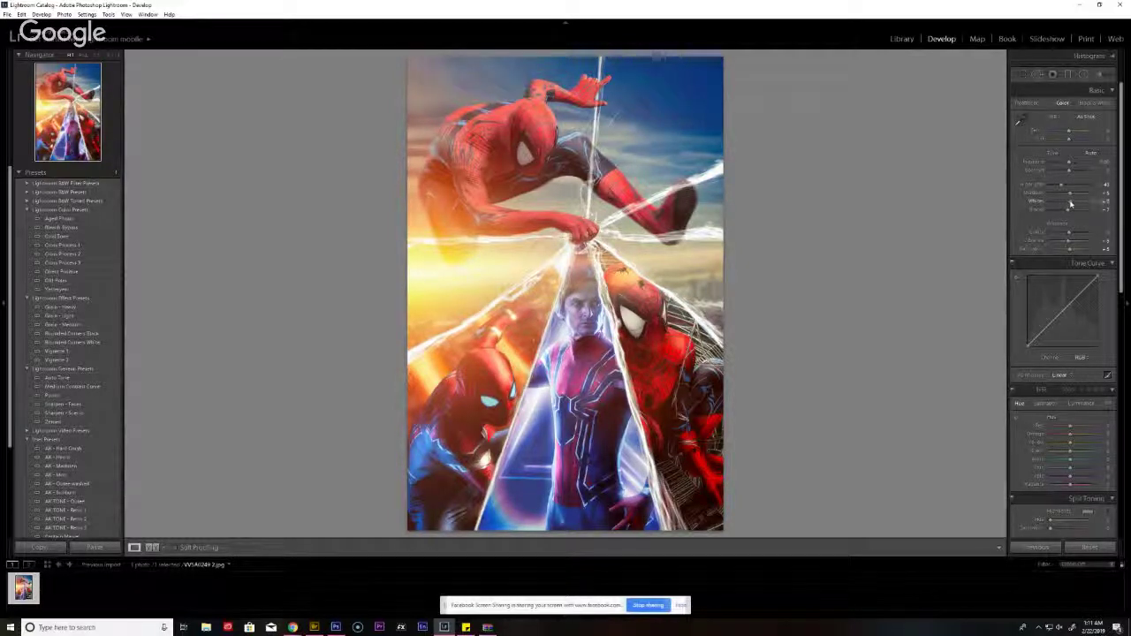
- Test small Exposure changes and undo them, set the Contrast to +3, and shift the Red hue to -4
{"action": "left_click_drag", "start_coordinate": [1069, 165], "coordinate": [1067, 166]}
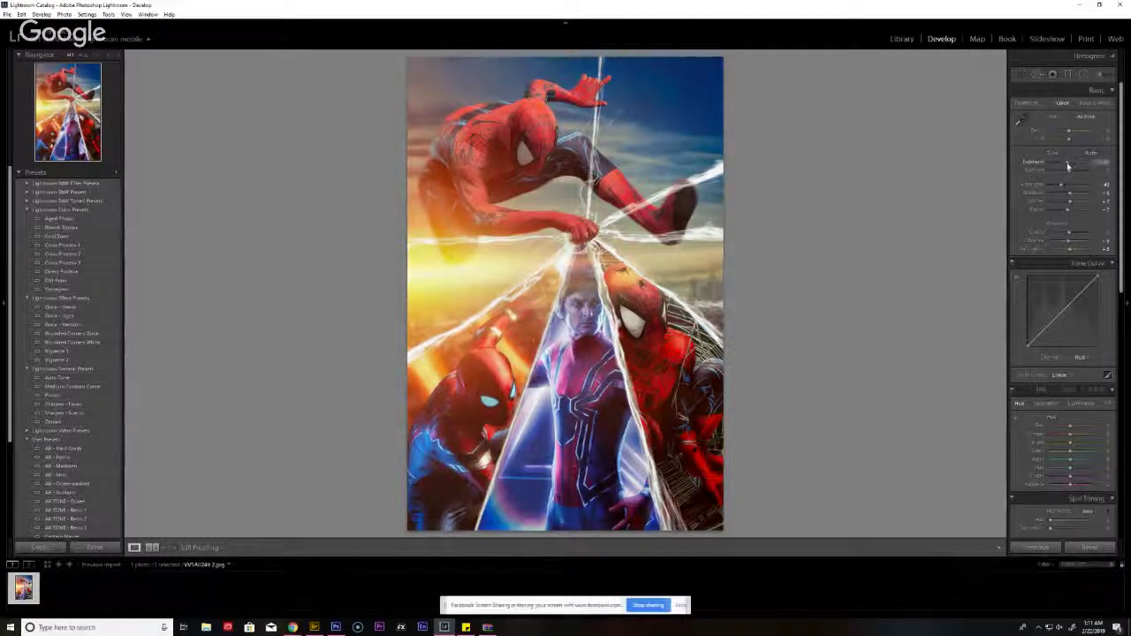
{"action": "key", "text": "ctrl+z"}
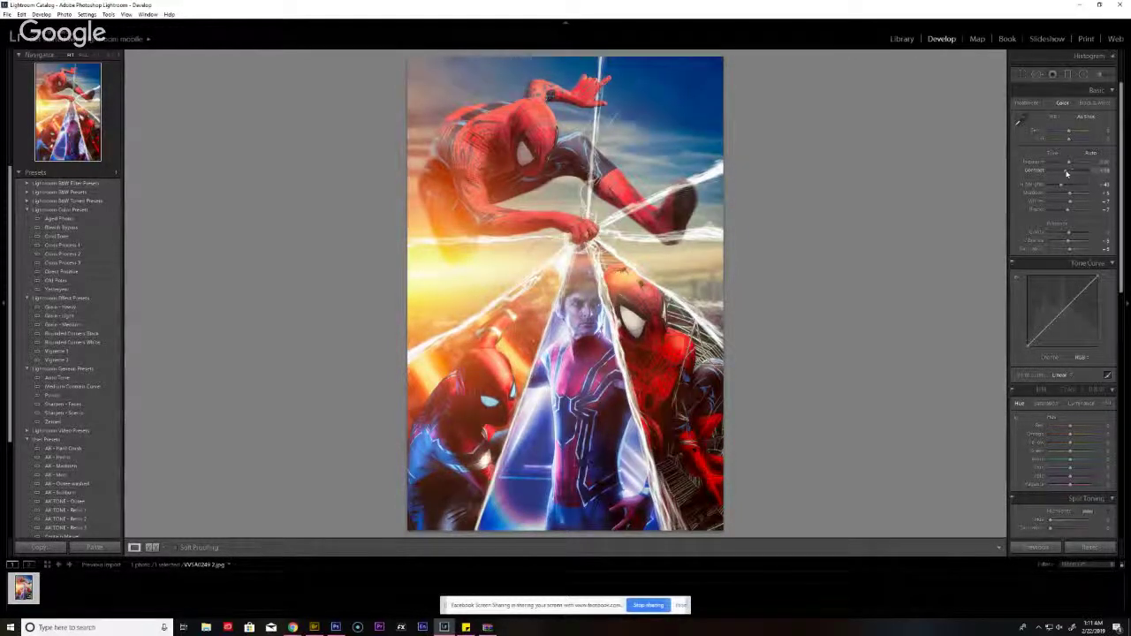
{"action": "key", "text": "ctrl+z"}
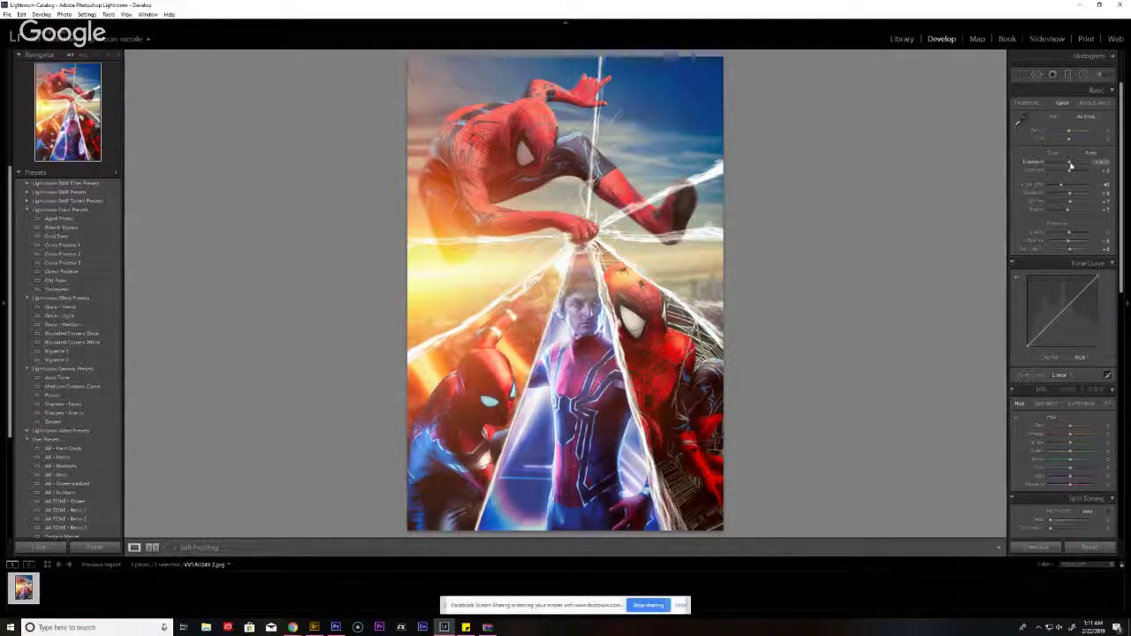
{"action": "key", "text": "ctrl+z"}
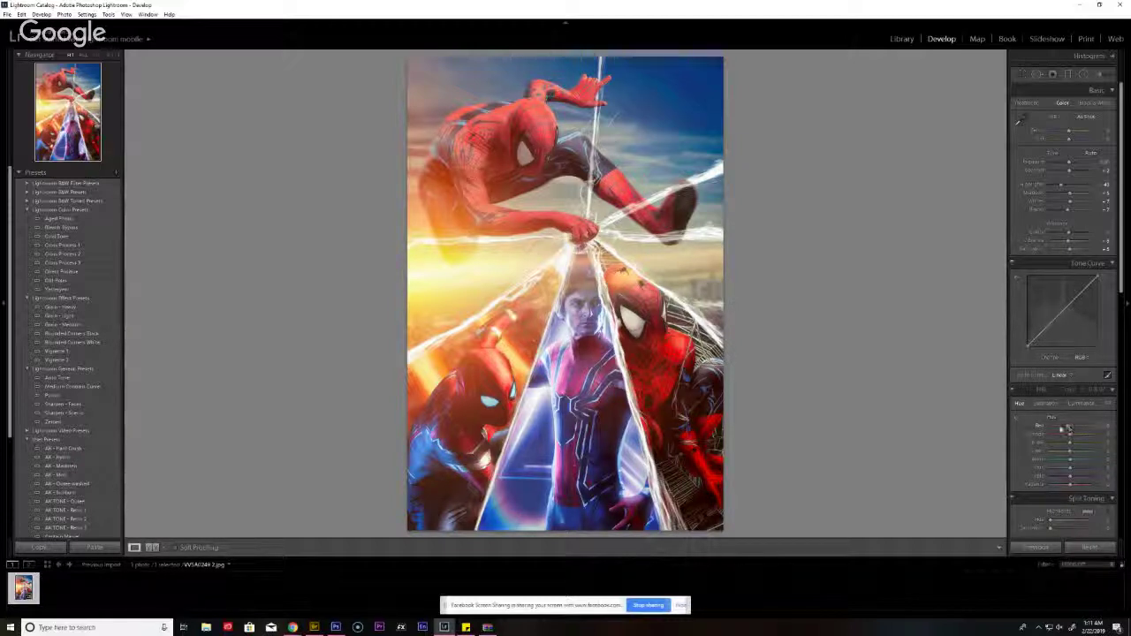
{"action": "key", "text": "ctrl+z"}
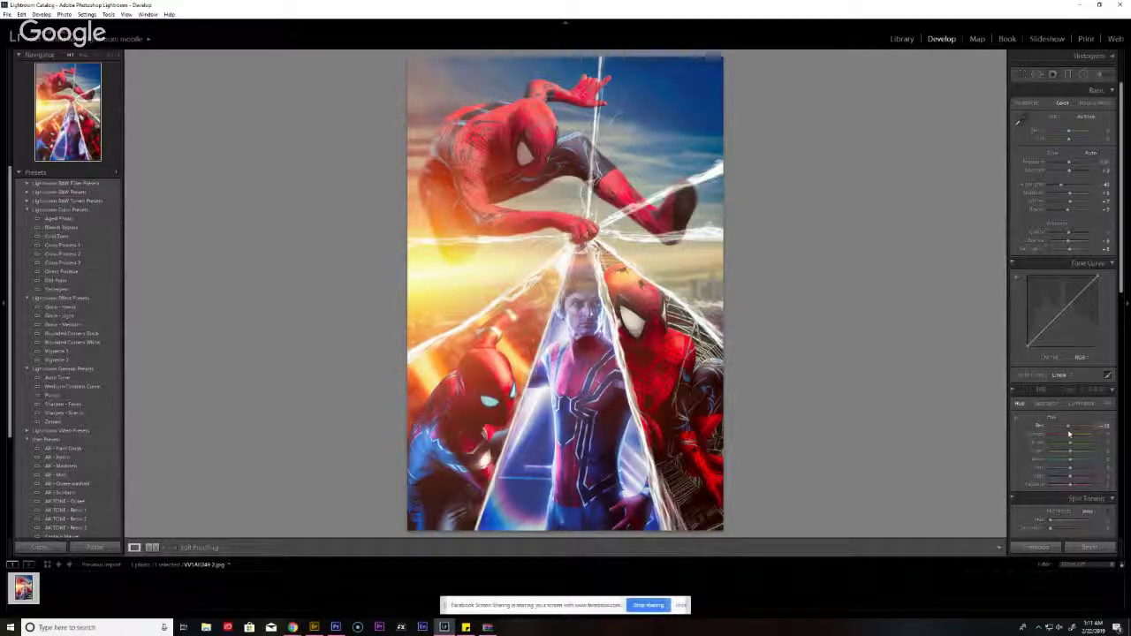
- Try a Split Toning highlight Saturation of 89, and undo it
{"action": "scroll", "coordinate": [1110, 347], "scroll_direction": "down", "scroll_amount": 5}
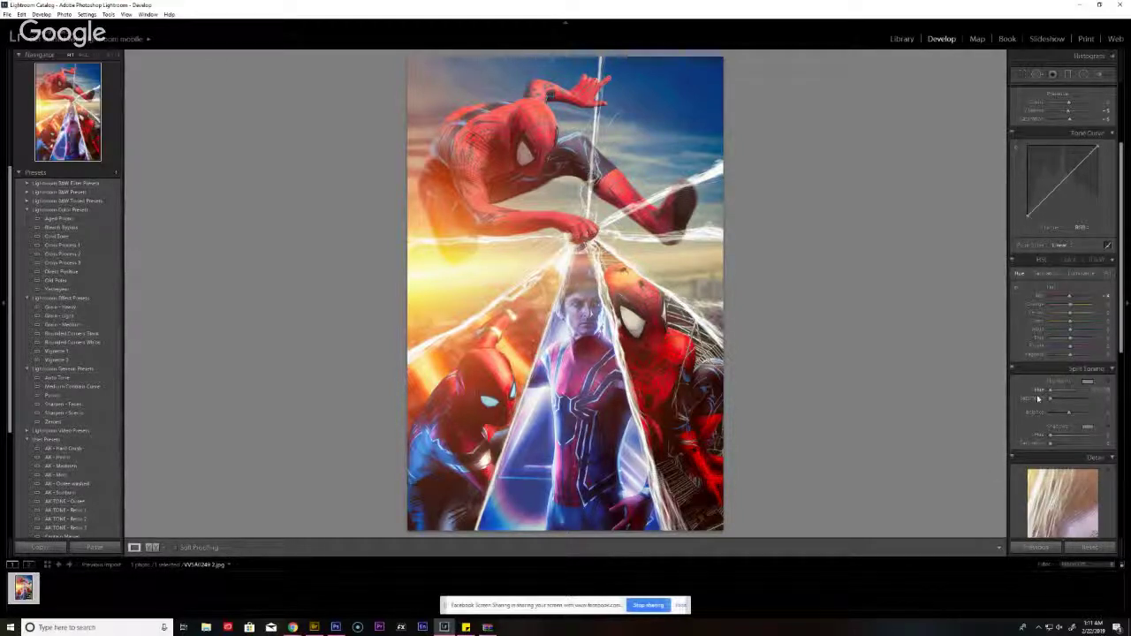
{"action": "left_click_drag", "start_coordinate": [1039, 399], "coordinate": [1096, 399]}
{"action": "key", "text": "ctrl+z"}
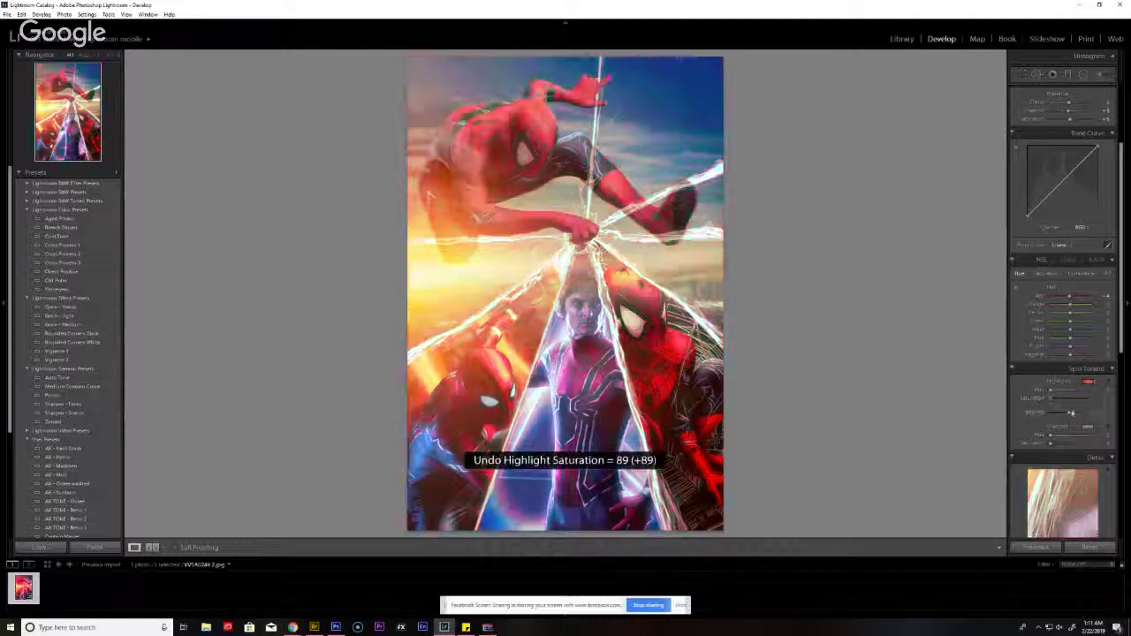
- Compare the poster's original and adjusted versions side by side, and return to the single-image view
{"action": "scroll", "coordinate": [1120, 354], "scroll_direction": "down", "scroll_amount": 2}
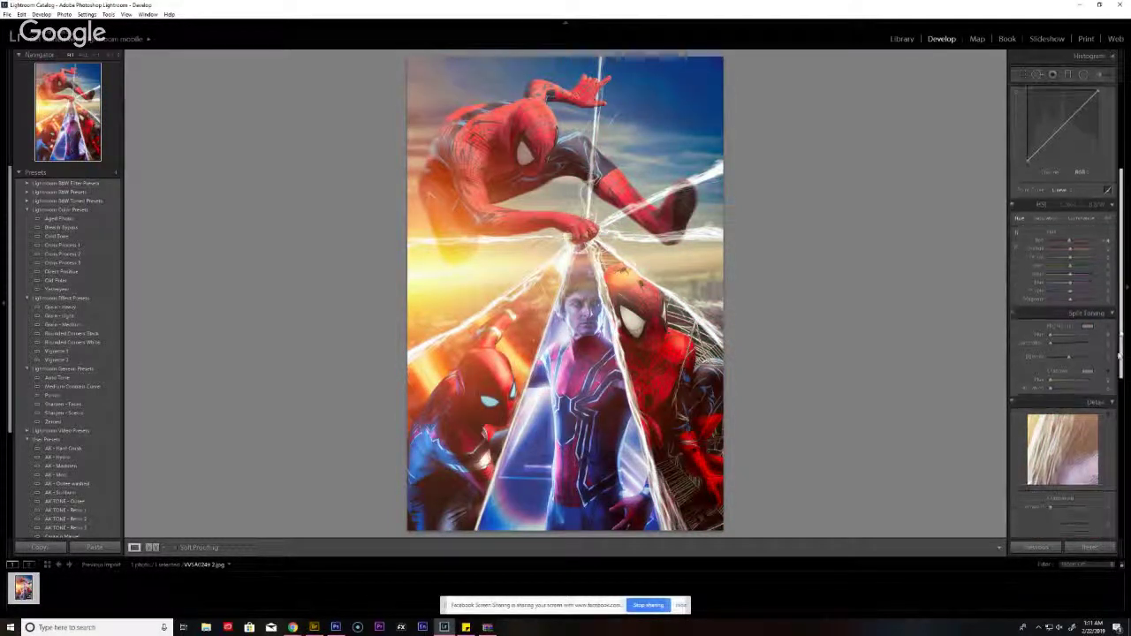
{"action": "left_click", "coordinate": [152, 548]}
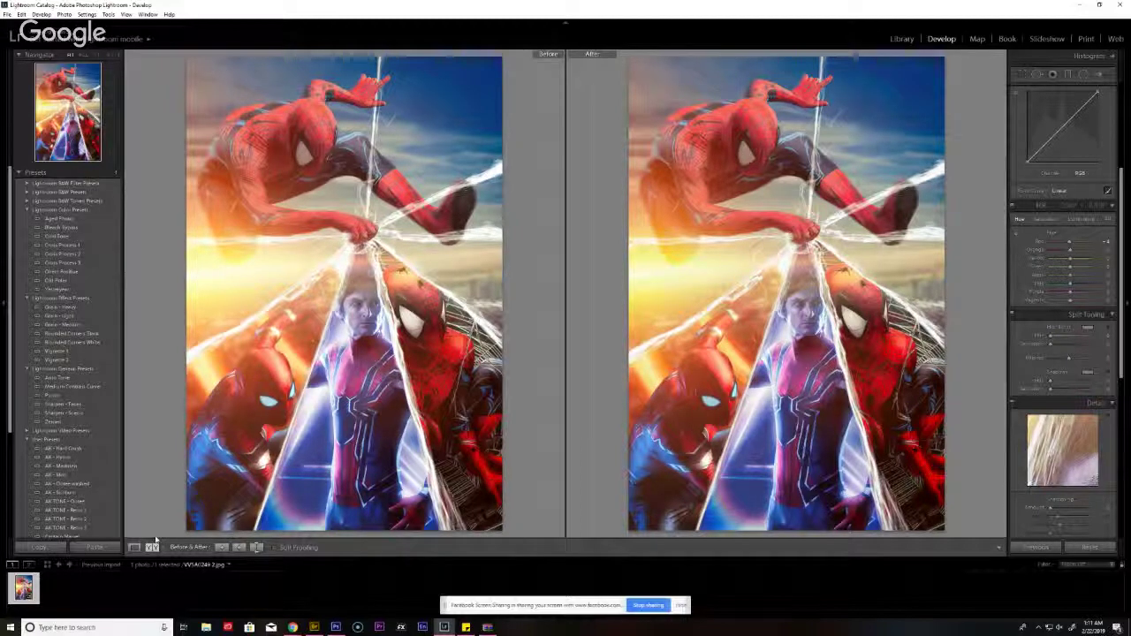
{"action": "left_click", "coordinate": [134, 547]}
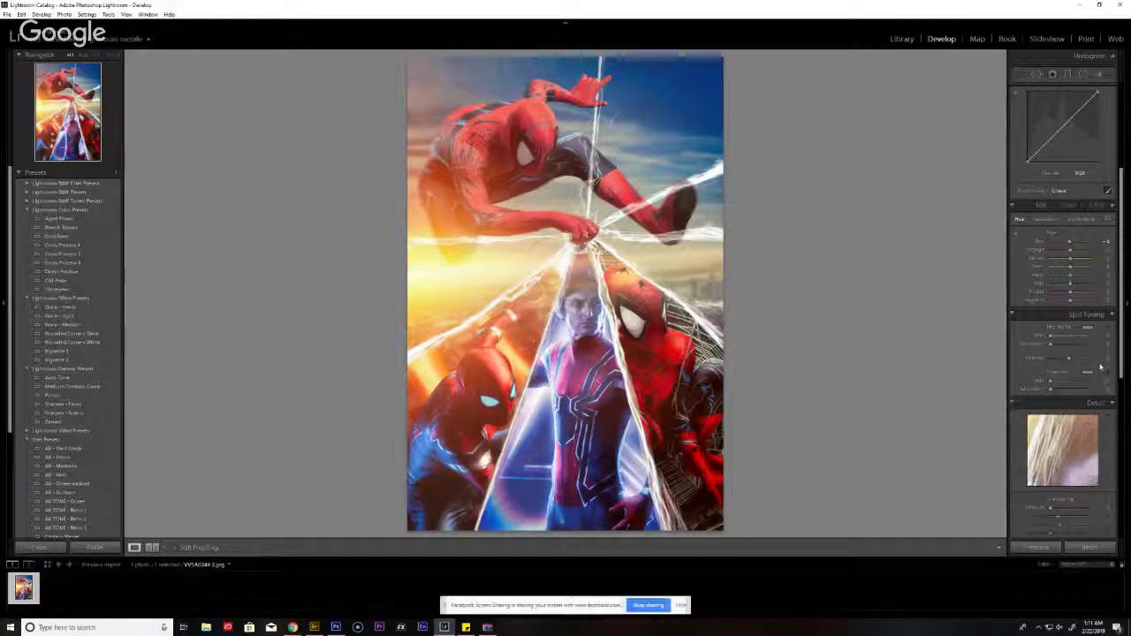
- Raise the Sharpening Amount slightly in the Detail settings
{"action": "left_click_drag", "start_coordinate": [1122, 366], "coordinate": [1123, 368]}
{"action": "scroll", "coordinate": [1123, 369], "scroll_direction": "down", "scroll_amount": 5}
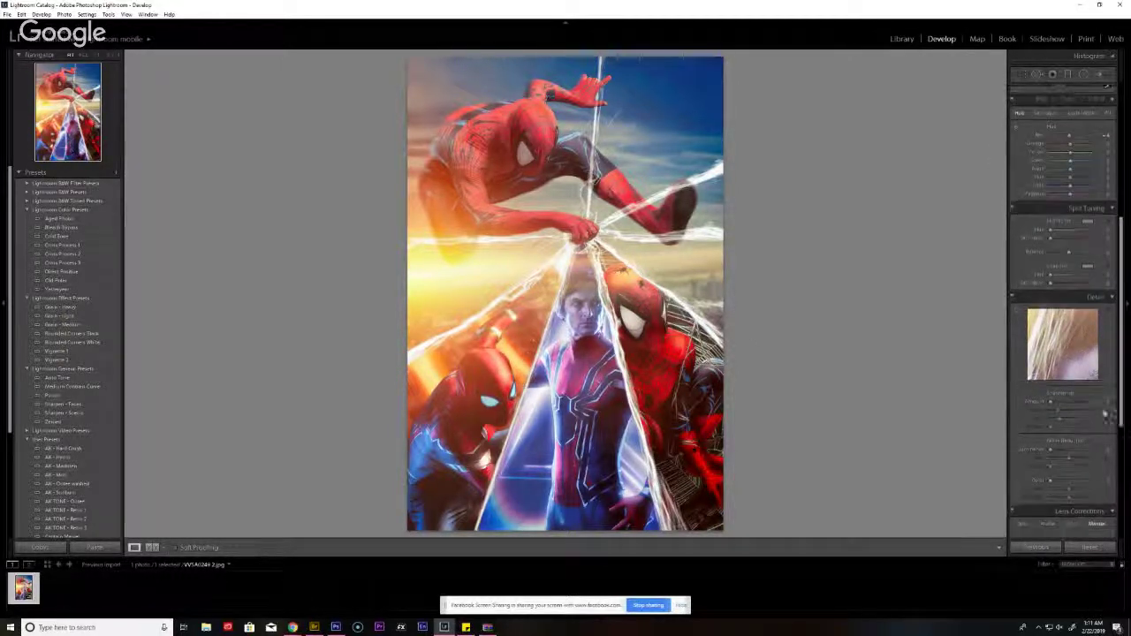
{"action": "left_click_drag", "start_coordinate": [1051, 403], "coordinate": [1056, 404]}
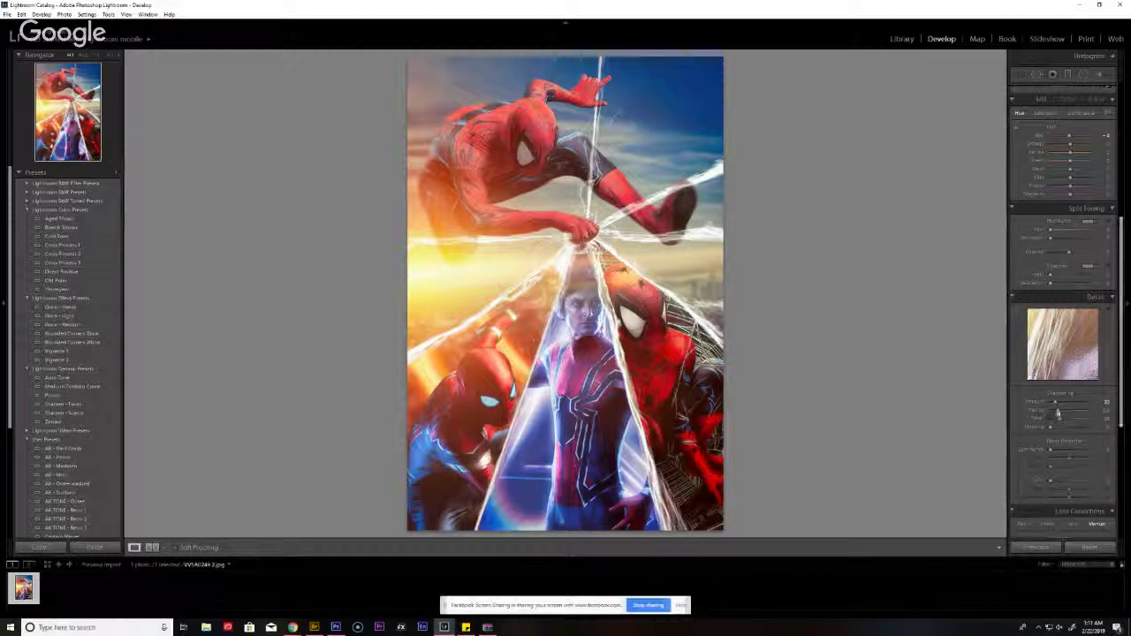
- Test Luminance noise reduction up to 100 while inspecting the face and web details, and set it to 54
{"action": "left_click_drag", "start_coordinate": [1051, 450], "coordinate": [1057, 449]}
{"action": "left_click_drag", "start_coordinate": [1042, 332], "coordinate": [1008, 314]}
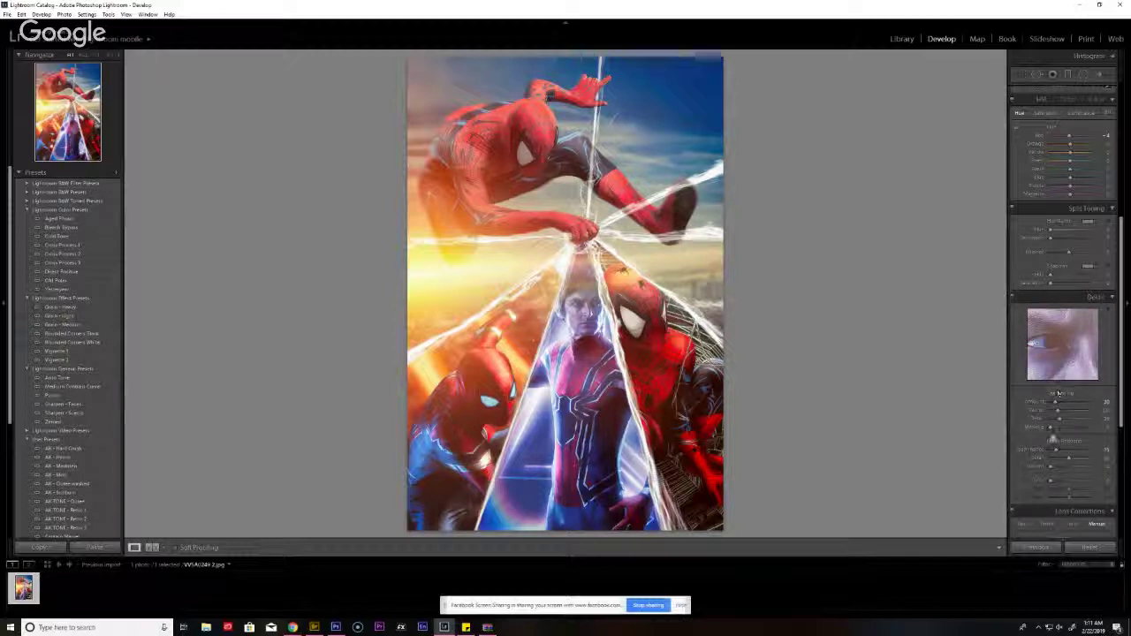
{"action": "left_click_drag", "start_coordinate": [1083, 449], "coordinate": [1070, 453]}
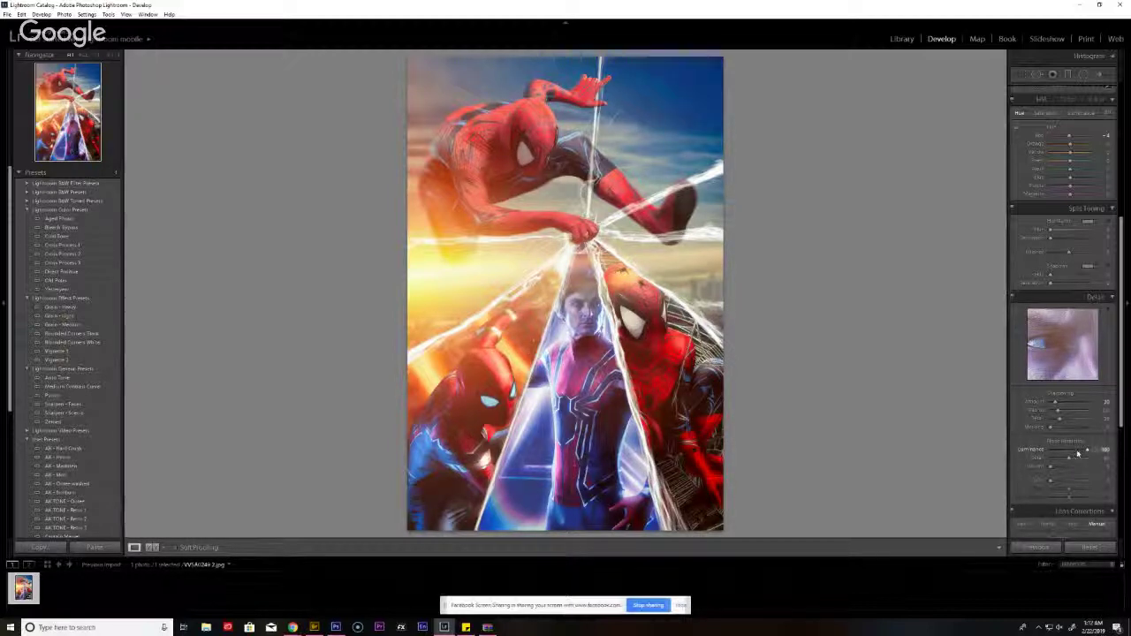
{"action": "mouse_move", "coordinate": [1056, 358]}
{"action": "left_mouse_down"}
{"action": "mouse_move", "coordinate": [1100, 401]}
{"action": "mouse_move", "coordinate": [1072, 412]}
{"action": "left_mouse_up"}
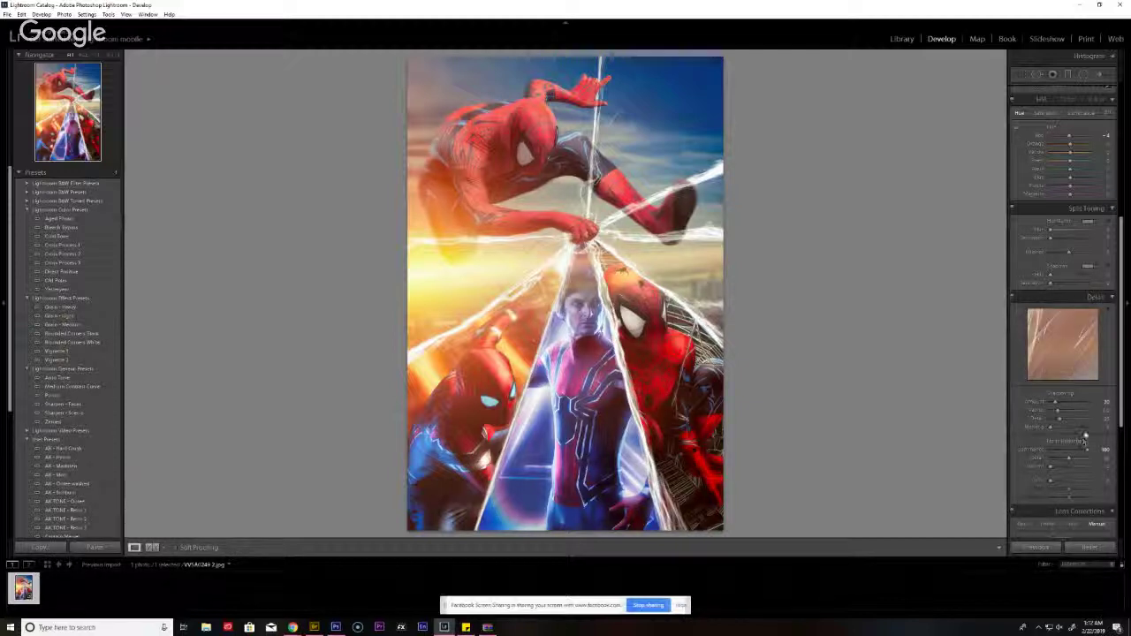
{"action": "left_click", "coordinate": [1071, 451]}
- Inspect the face and suits at closer zoom levels, comparing them with and without the Luminance noise reduction
{"action": "key", "text": "z"}
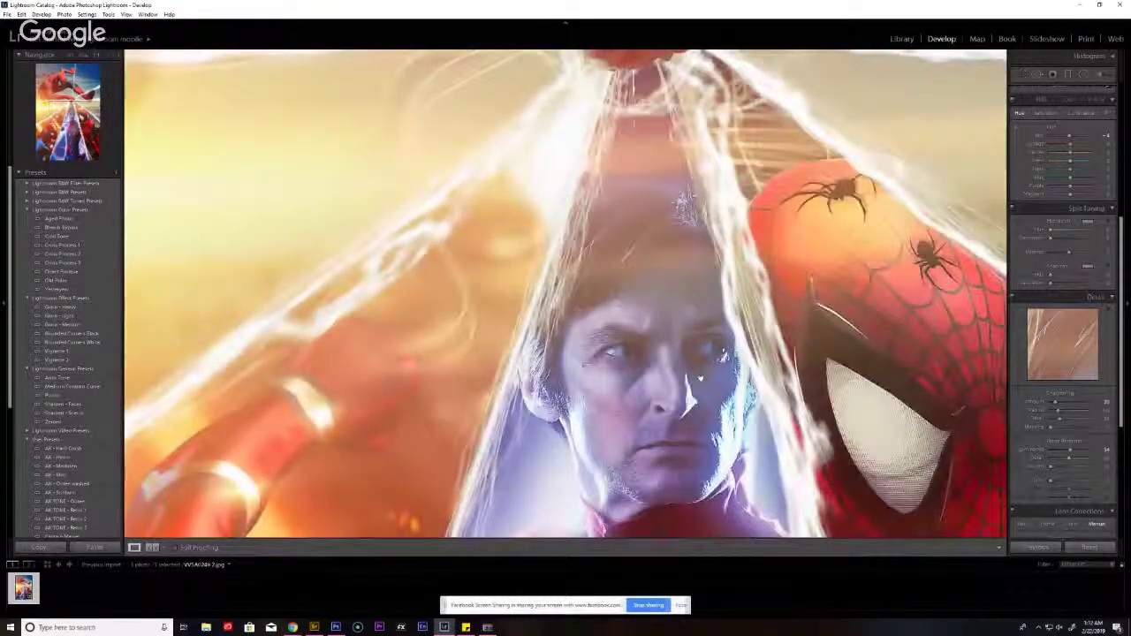
{"action": "scroll", "coordinate": [695, 380], "scroll_direction": "down", "scroll_amount": 4}
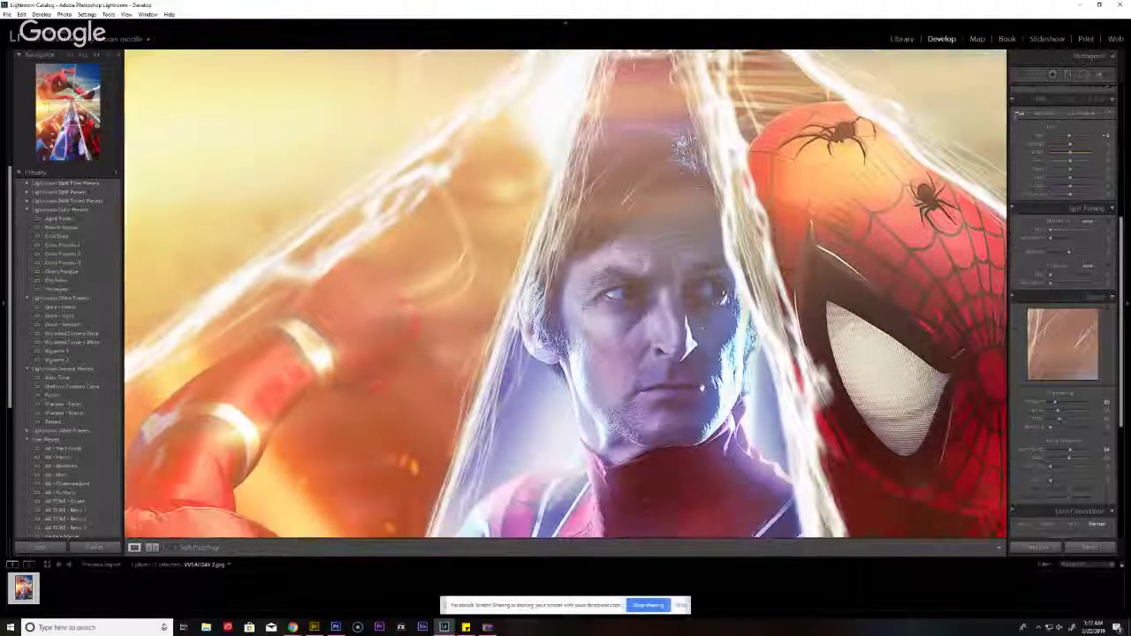
{"action": "key", "text": "ctrl+minus"}
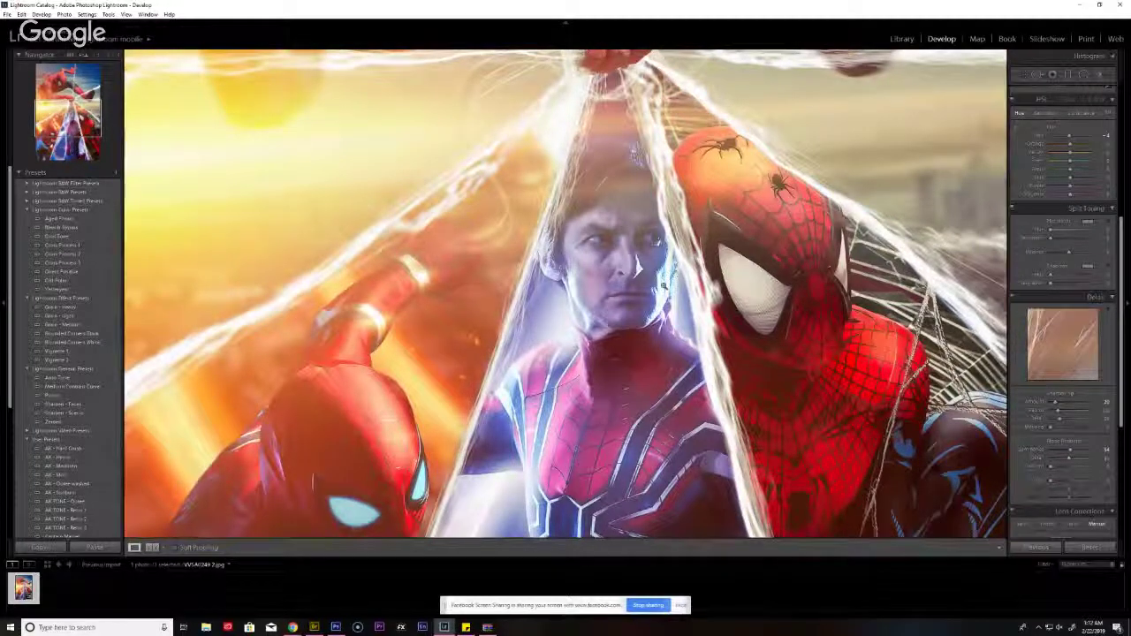
{"action": "key", "text": "z"}
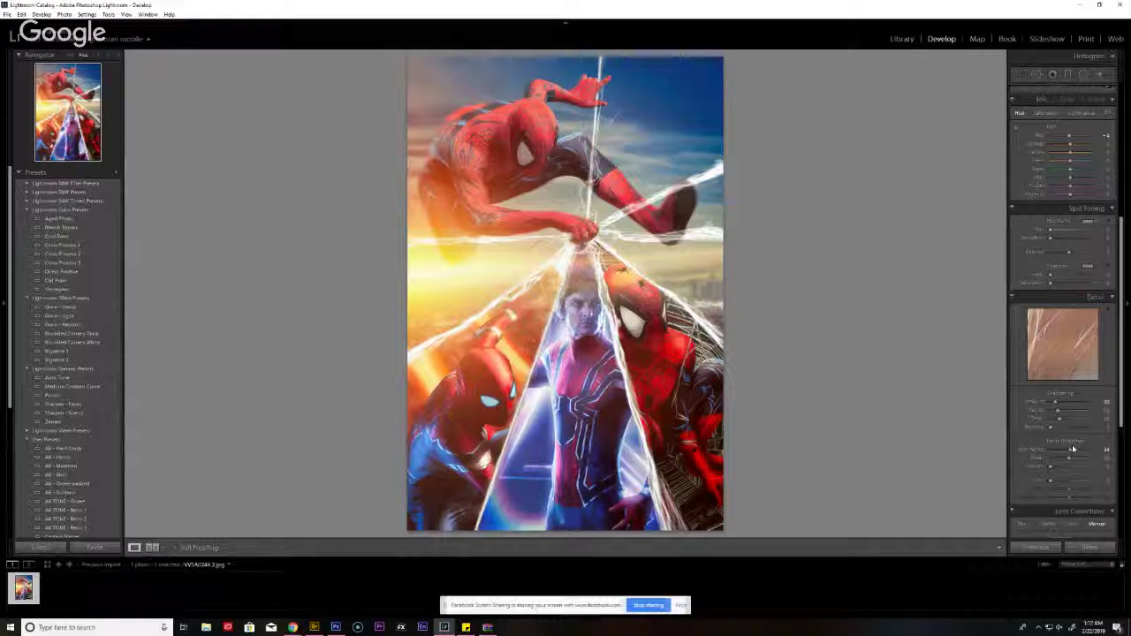
{"action": "key", "text": "z"}
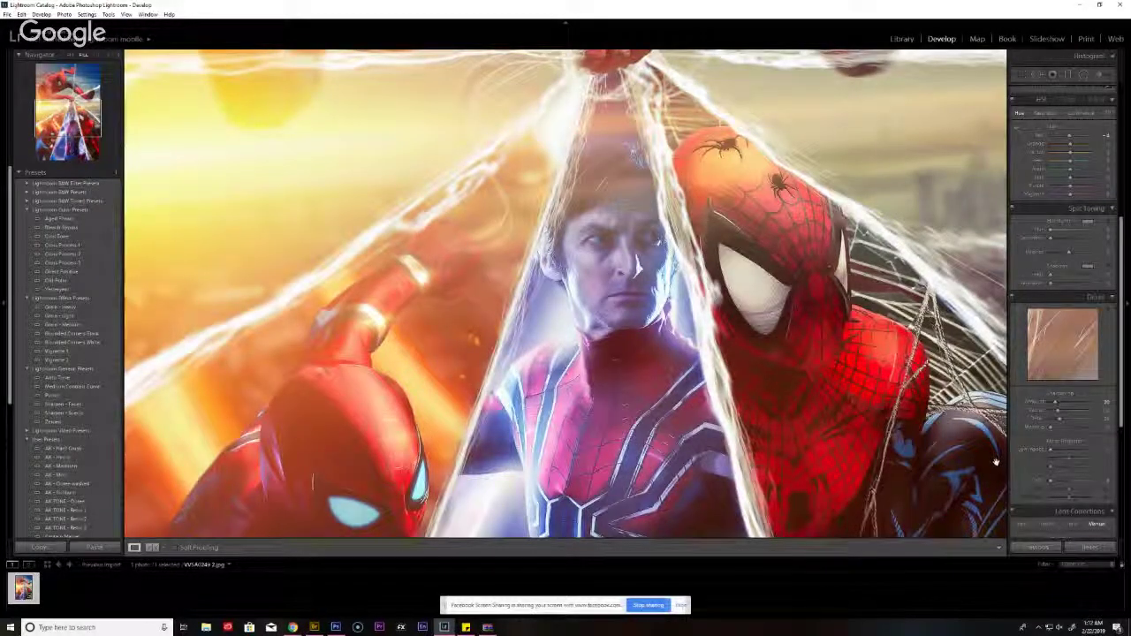
{"action": "key", "text": "ctrl+z"}
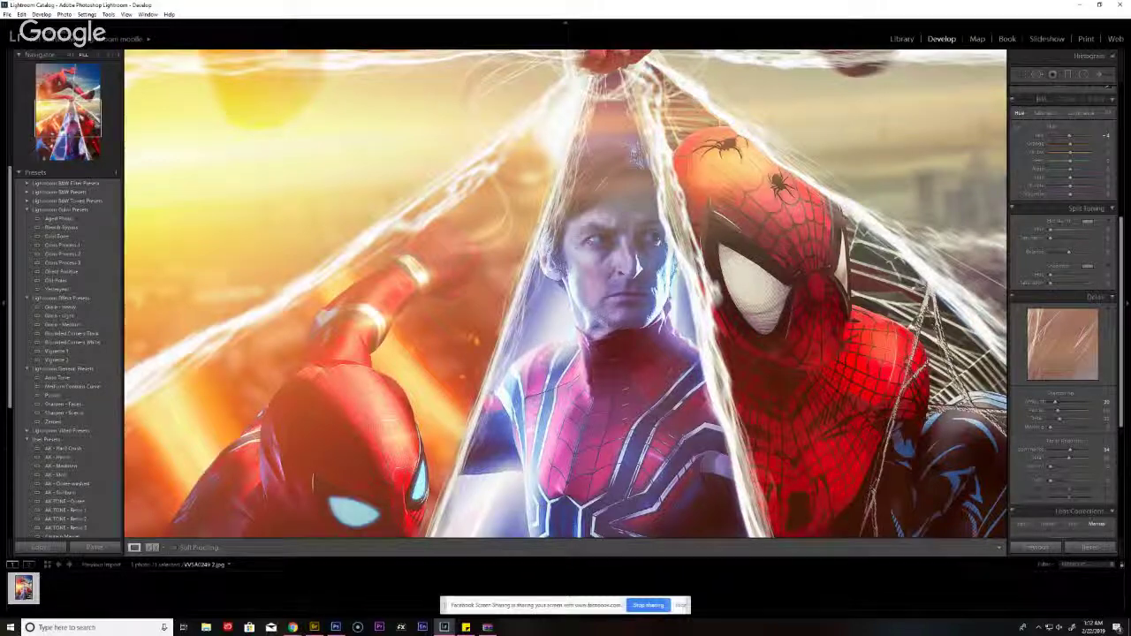
{"action": "key", "text": "z"}
- Raise the Clarity to +26, and check its effect by undoing and redoing the change
{"action": "left_click_drag", "start_coordinate": [1121, 307], "coordinate": [1118, 252]}
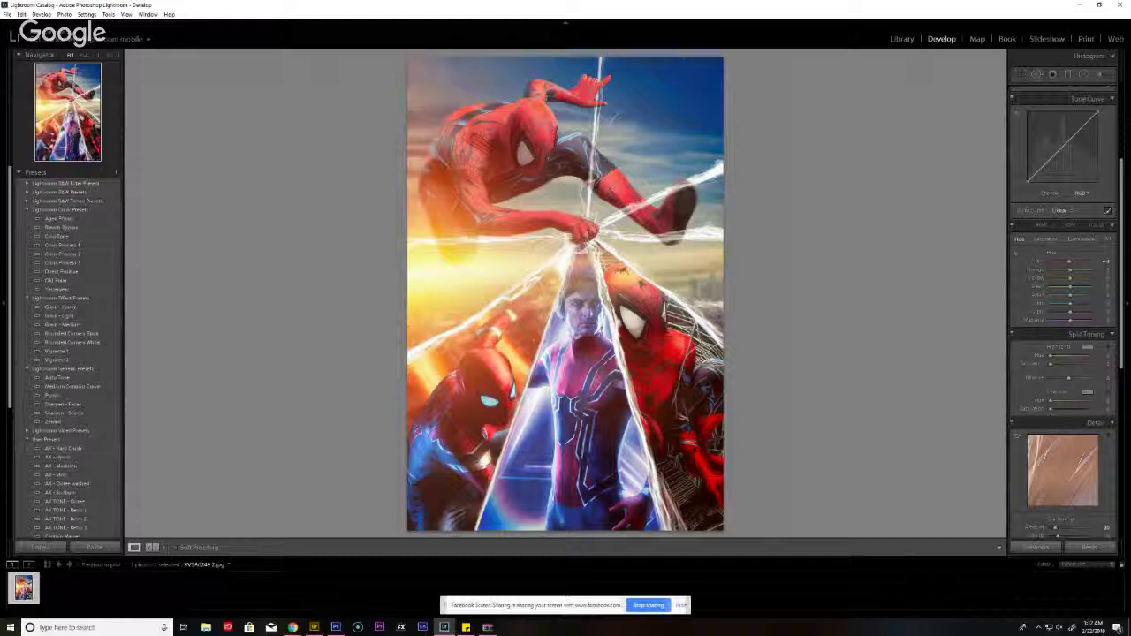
{"action": "scroll", "coordinate": [1087, 186], "scroll_direction": "up", "scroll_amount": 4}
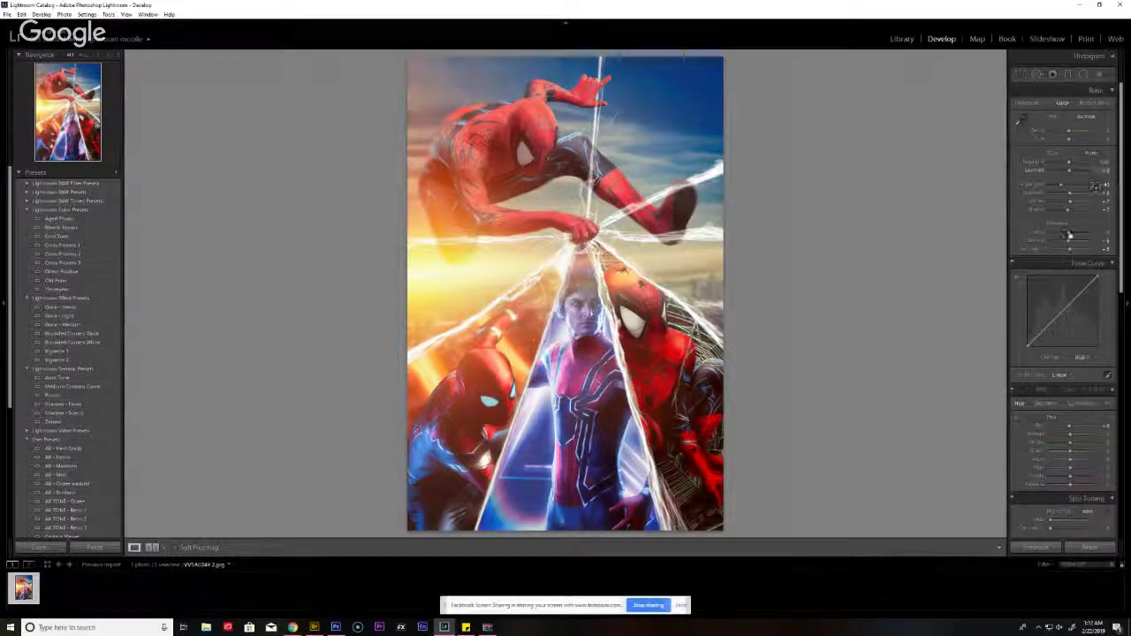
{"action": "left_click_drag", "start_coordinate": [1068, 233], "coordinate": [1074, 233]}
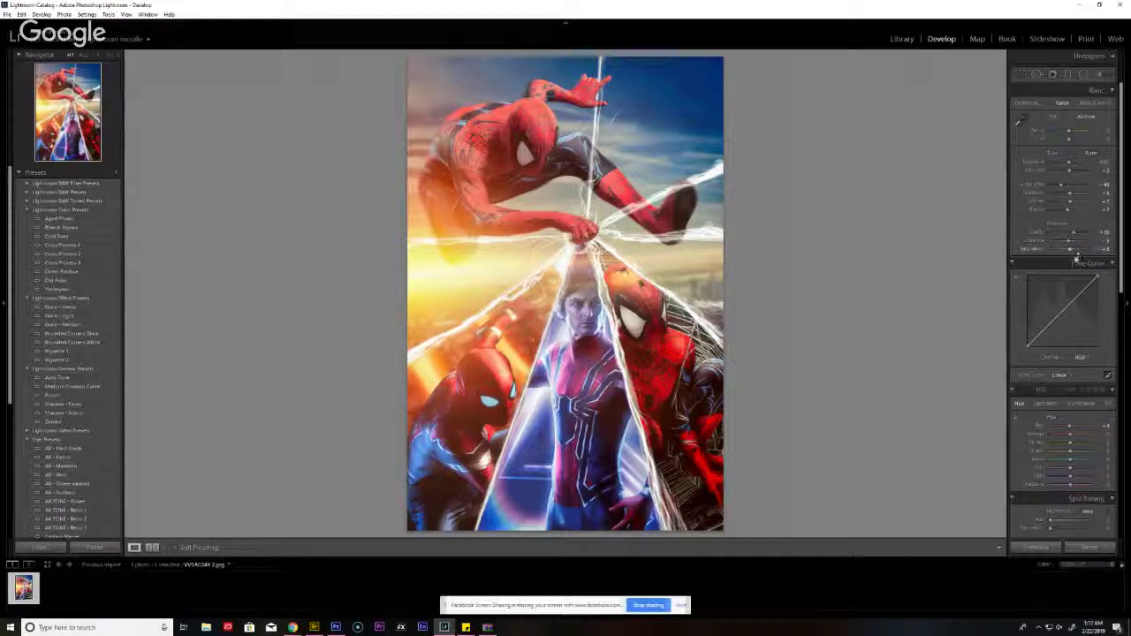
{"action": "key", "text": "ctrl+z"}
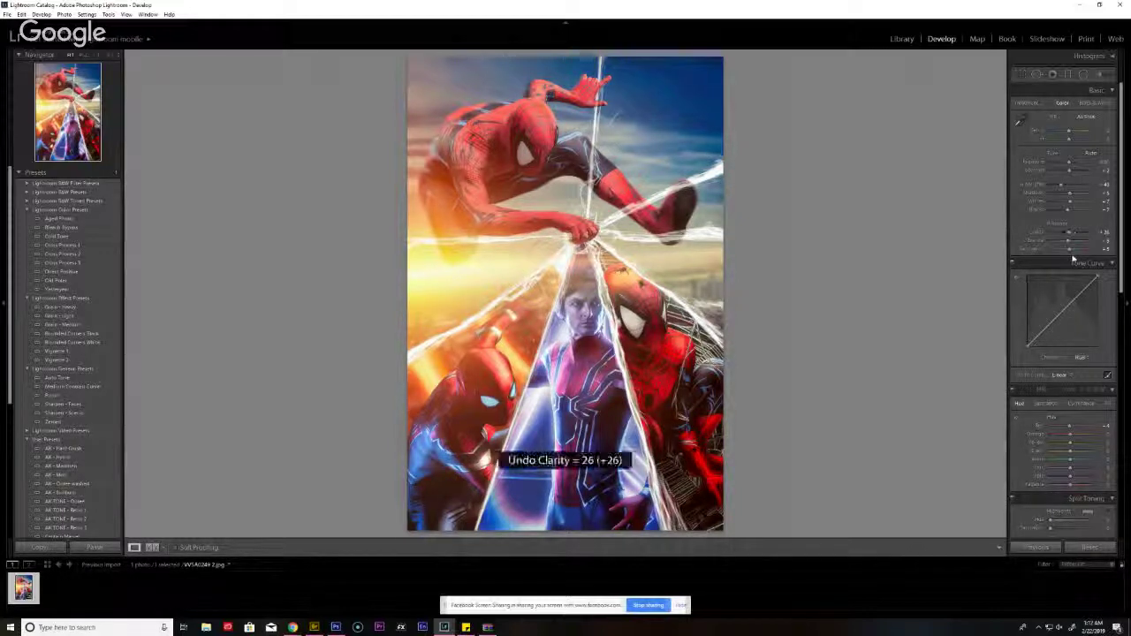
{"action": "key", "text": "ctrl+y"}
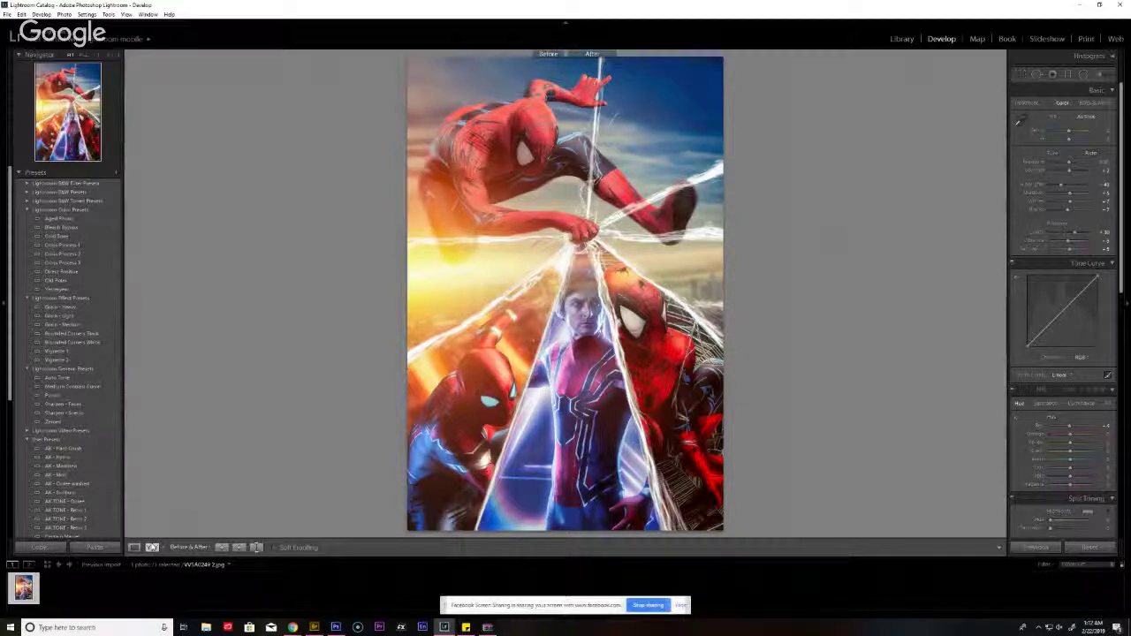
- Review the Clarity-enhanced poster beside its original in the Before & After view, and return to the single-image view
{"action": "left_click", "coordinate": [152, 548]}
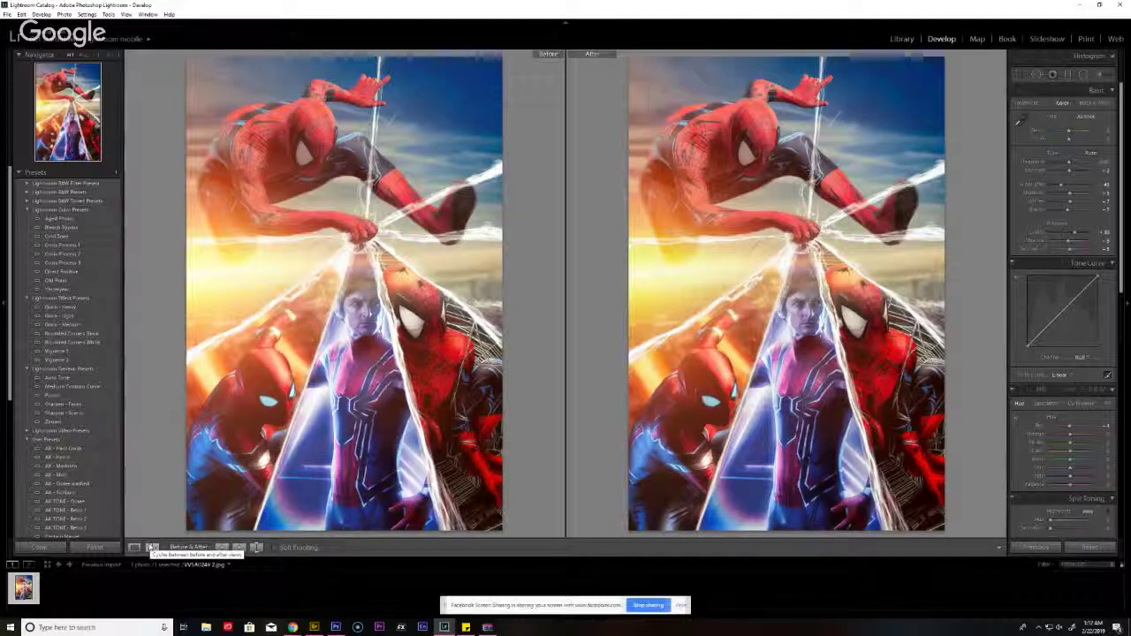
{"action": "left_click", "coordinate": [134, 548]}
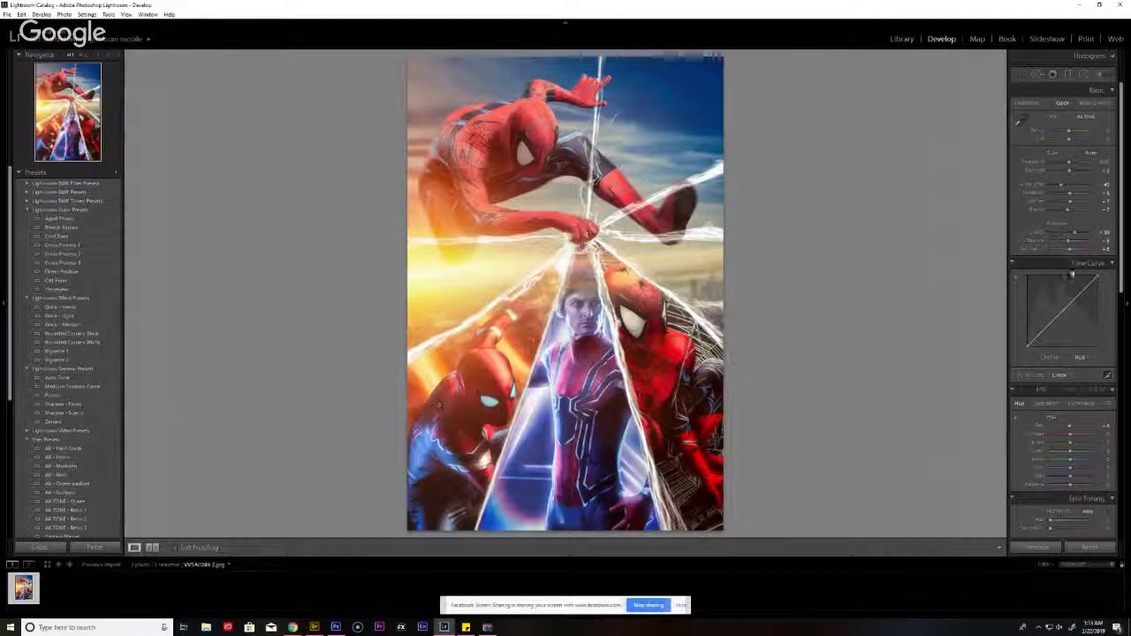
- Fine-tune the Amount of the Highlight Priority post-crop vignette, keeping it slightly negative
{"action": "scroll", "coordinate": [1113, 407], "scroll_direction": "down", "scroll_amount": 5}
{"action": "scroll", "coordinate": [1112, 407], "scroll_direction": "down", "scroll_amount": 5}
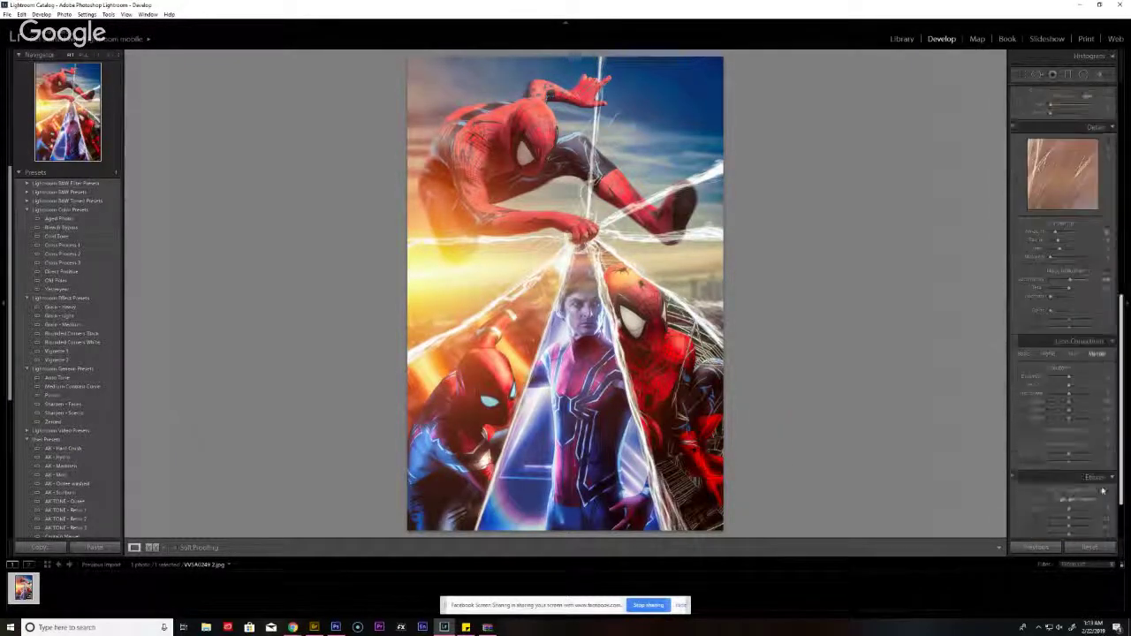
{"action": "left_click_drag", "start_coordinate": [1068, 442], "coordinate": [1076, 442]}
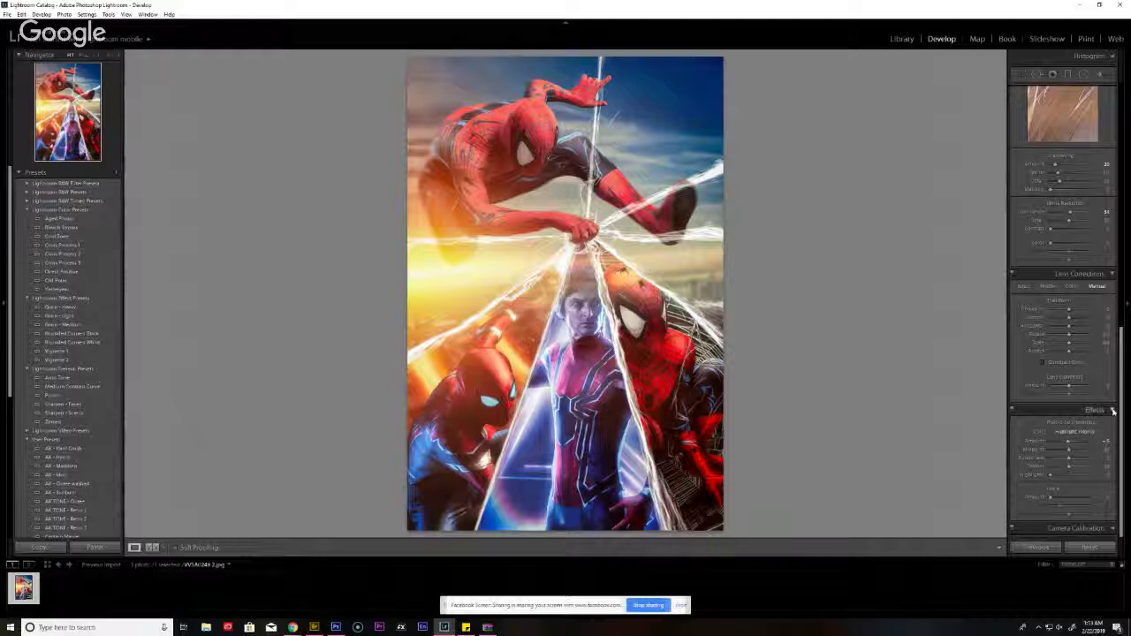
{"action": "scroll", "coordinate": [1120, 411], "scroll_direction": "up", "scroll_amount": 1}
{"action": "scroll", "coordinate": [1120, 411], "scroll_direction": "up", "scroll_amount": 5}
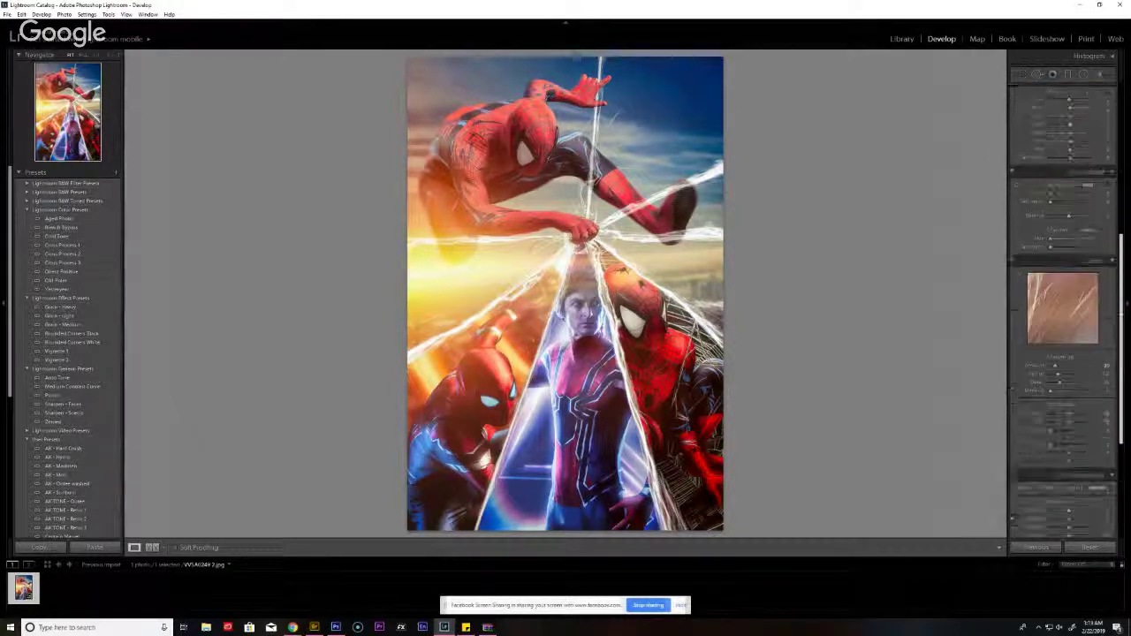
{"action": "scroll", "coordinate": [1121, 411], "scroll_direction": "down", "scroll_amount": 5}
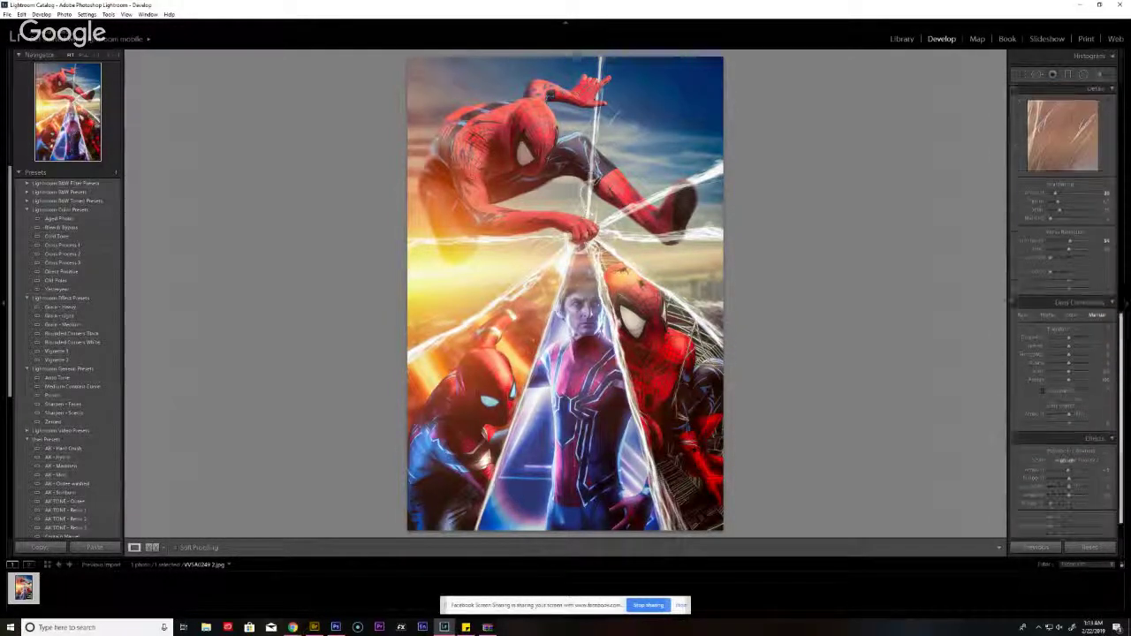
- Try a Distortion correction and a Vertical perspective of -21 on the poster, undoing each one
{"action": "left_click_drag", "start_coordinate": [1063, 341], "coordinate": [1081, 339]}
{"action": "key", "text": "ctrl+z"}
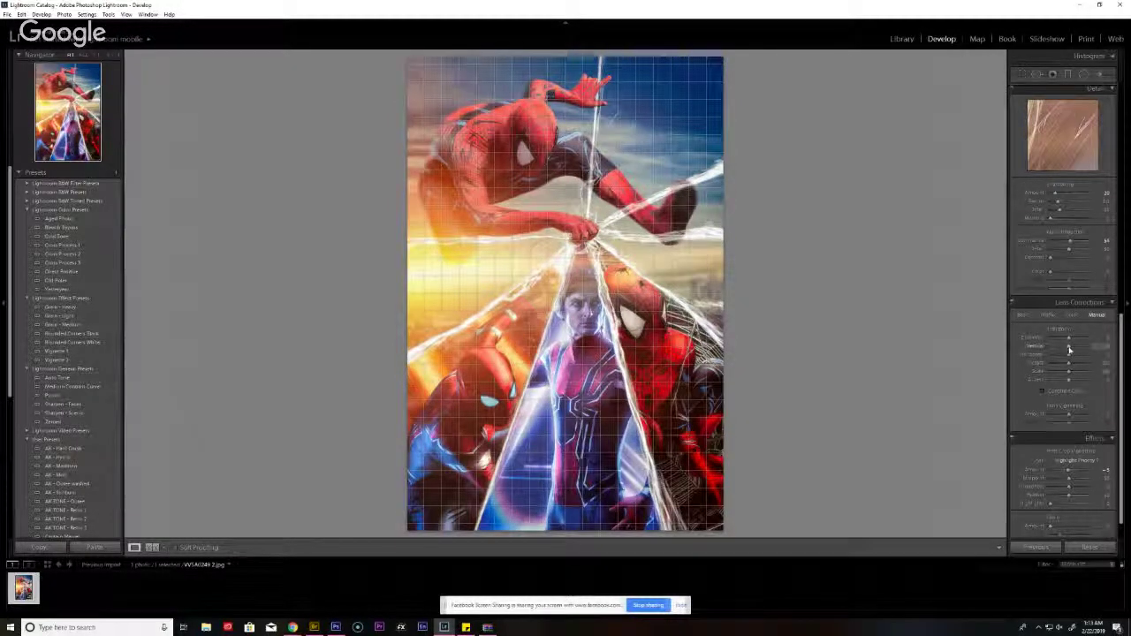
{"action": "left_click_drag", "start_coordinate": [1069, 348], "coordinate": [1066, 350]}
{"action": "key", "text": "ctrl+z"}
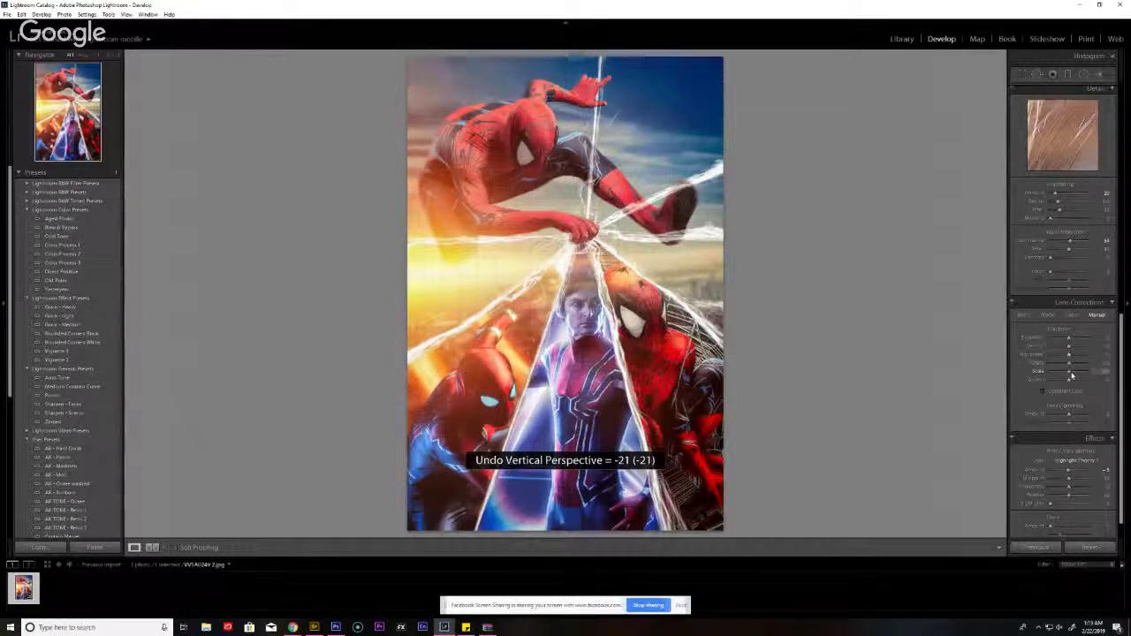
- Try lowering the Shadows and setting the Highlights to -100, undoing both tone changes
{"action": "left_click_drag", "start_coordinate": [1118, 375], "coordinate": [1101, 132]}
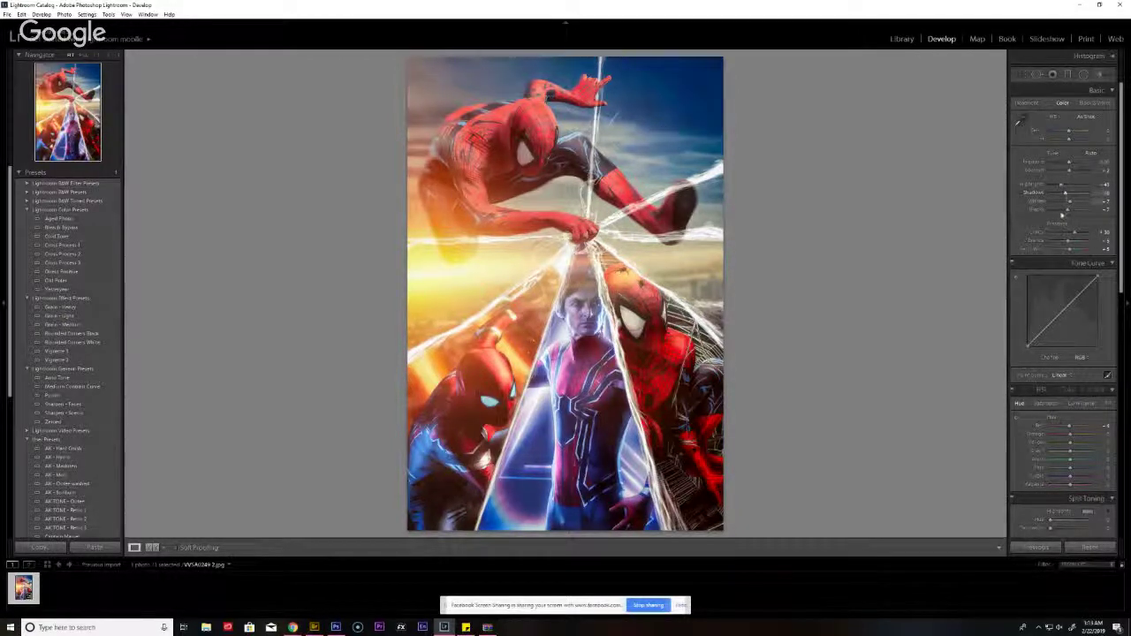
{"action": "key", "text": "ctrl+z"}
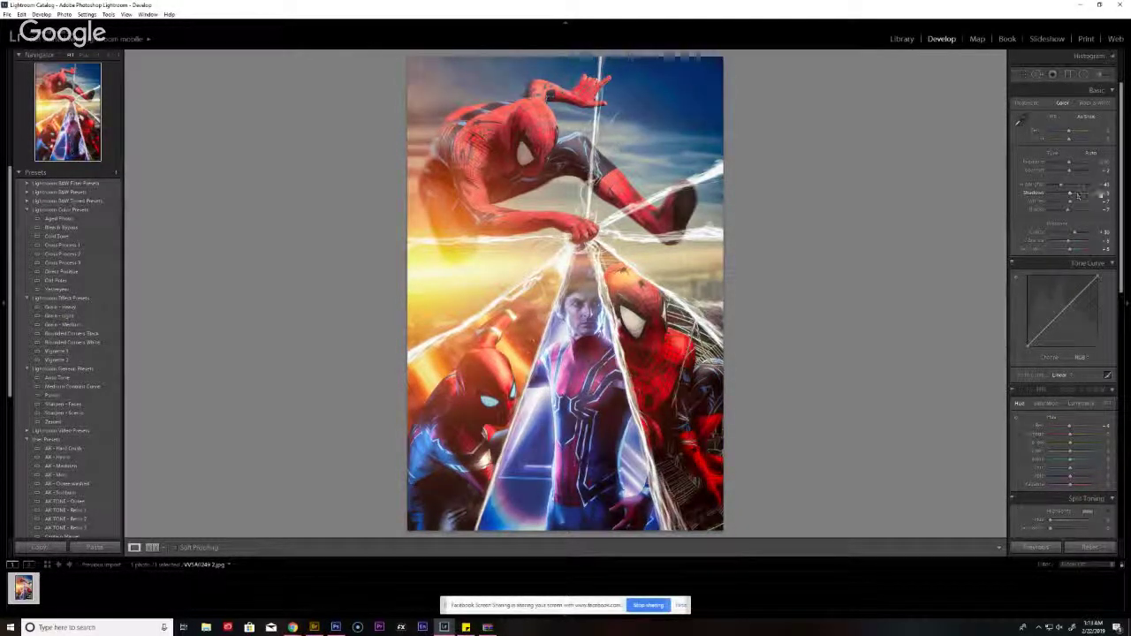
{"action": "left_click", "coordinate": [1101, 193]}
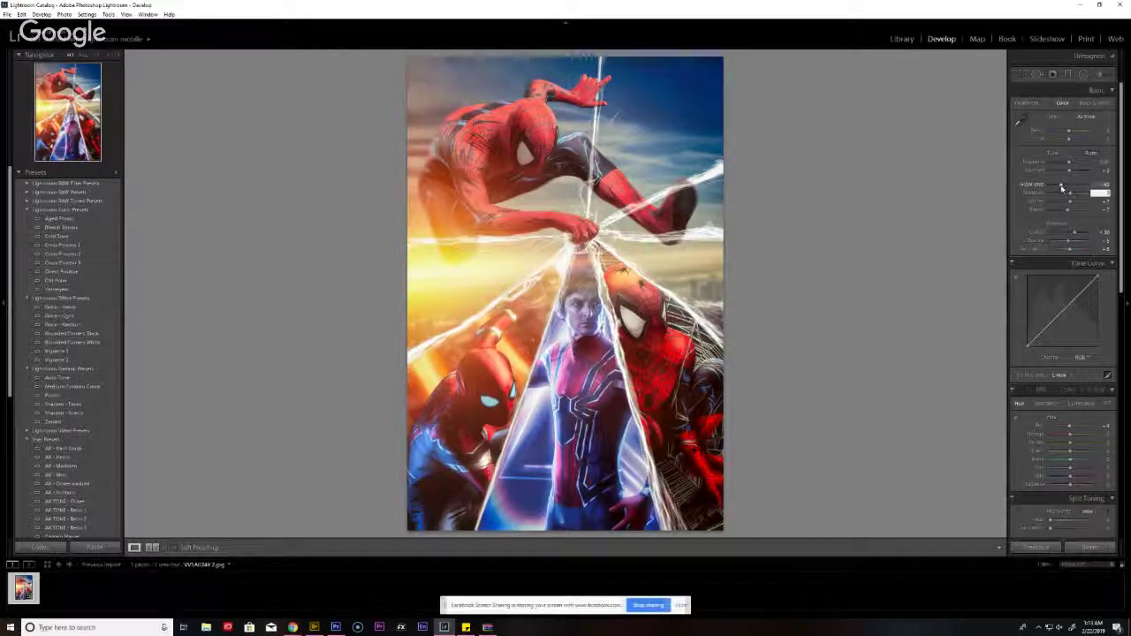
{"action": "left_click_drag", "start_coordinate": [1062, 188], "coordinate": [1049, 187]}
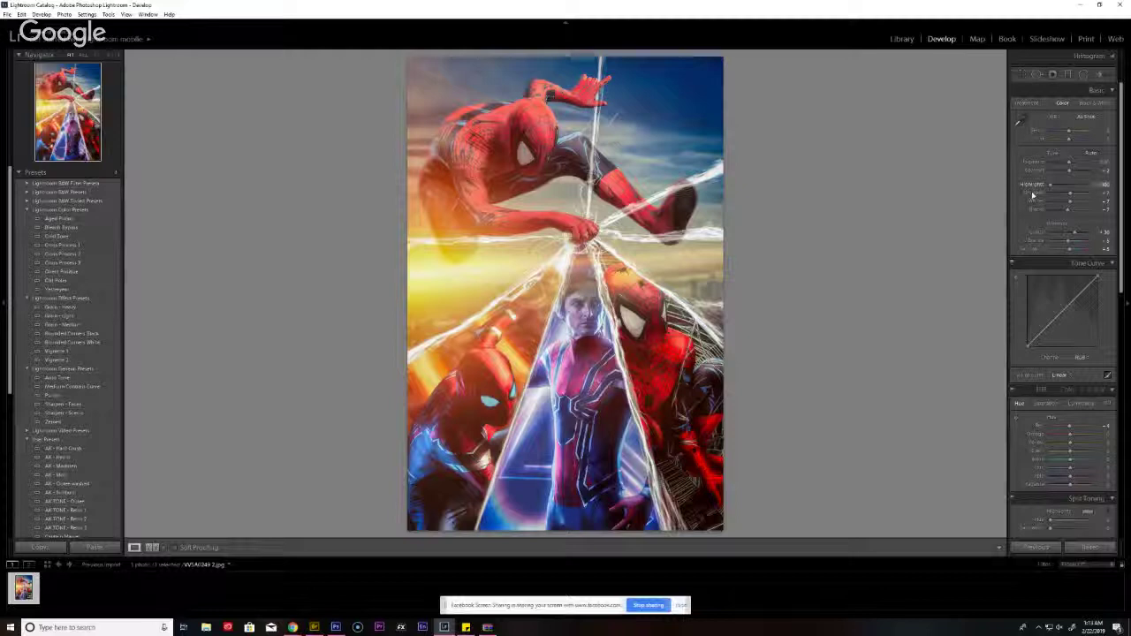
{"action": "key", "text": "ctrl+z"}
{"action": "key", "text": "ctrl+z"}
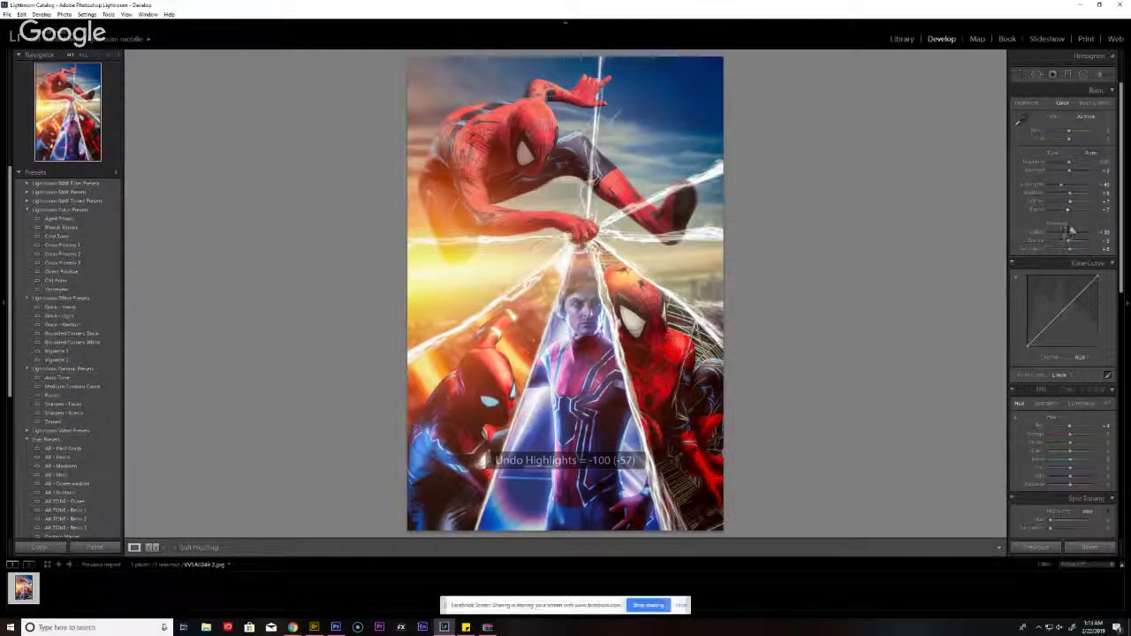
- Test an extreme look with Clarity at +100, Highlights at -100 and Shadows at +100, and undo it
{"action": "left_click_drag", "start_coordinate": [1077, 234], "coordinate": [1099, 236]}
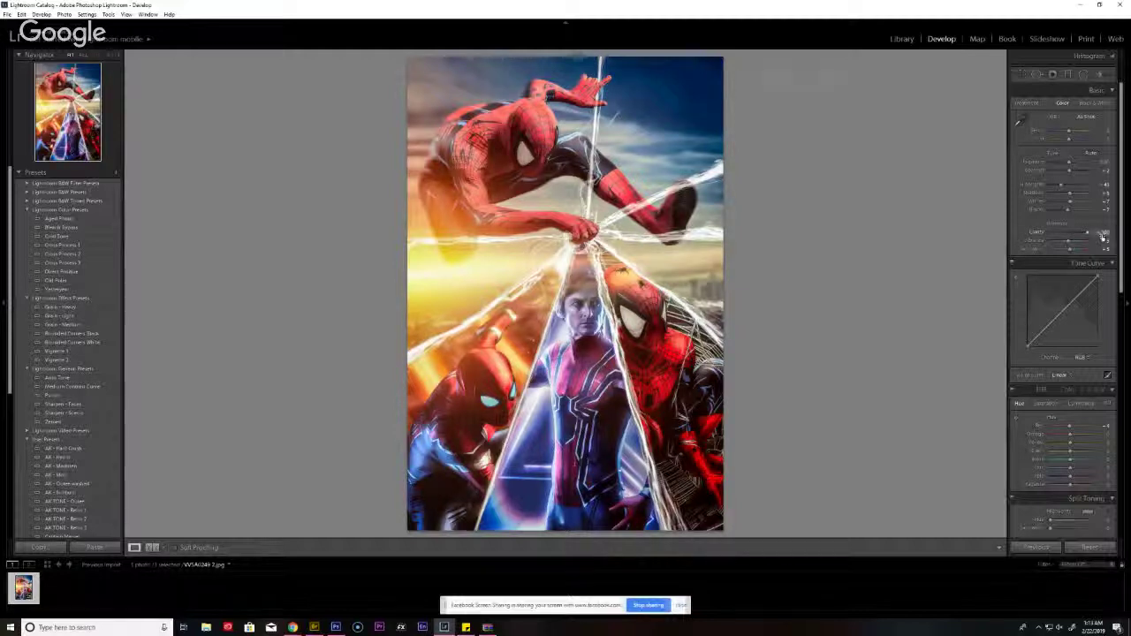
{"action": "key", "text": "ctrl+z"}
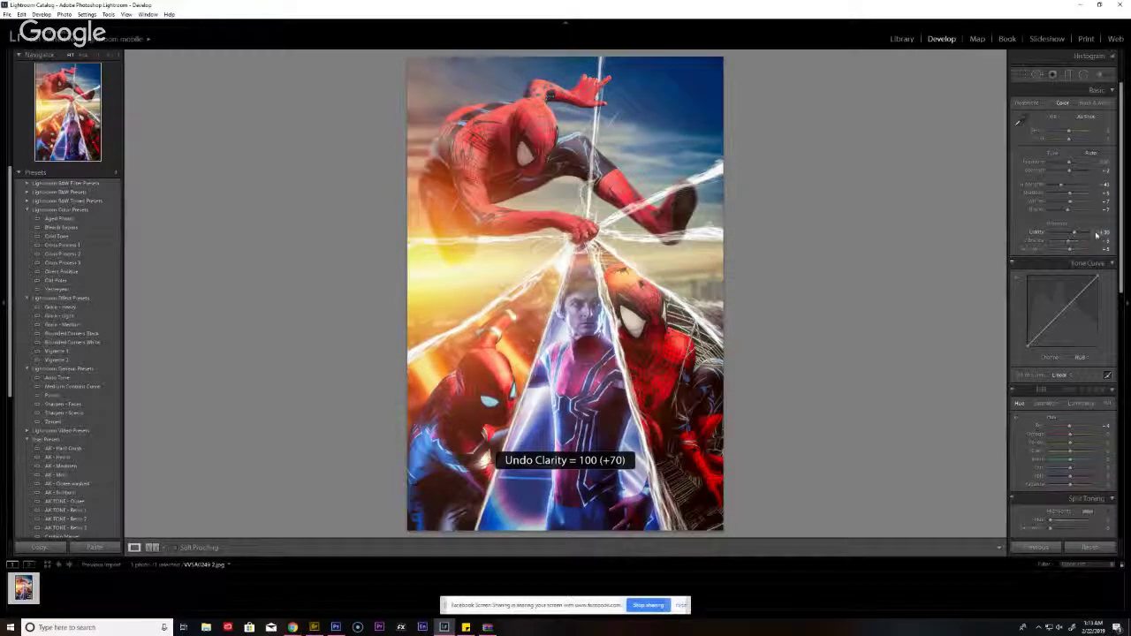
{"action": "key", "text": "ctrl+y"}
{"action": "left_click_drag", "start_coordinate": [1070, 194], "coordinate": [1021, 187]}
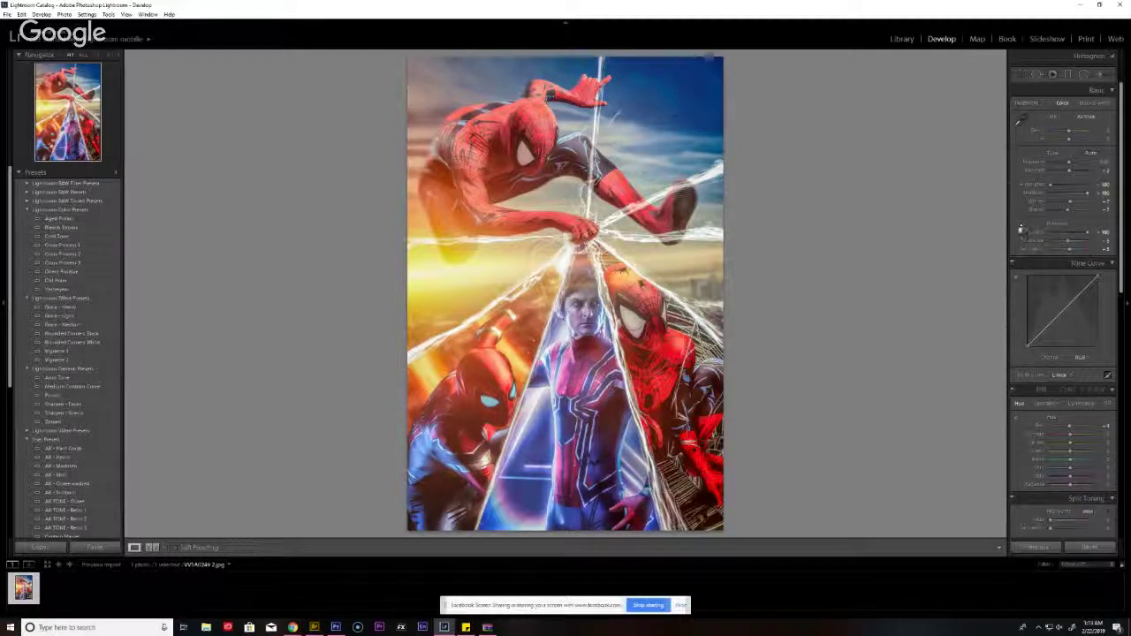
{"action": "key", "text": "ctrl+z"}
{"action": "key", "text": "ctrl+z"}
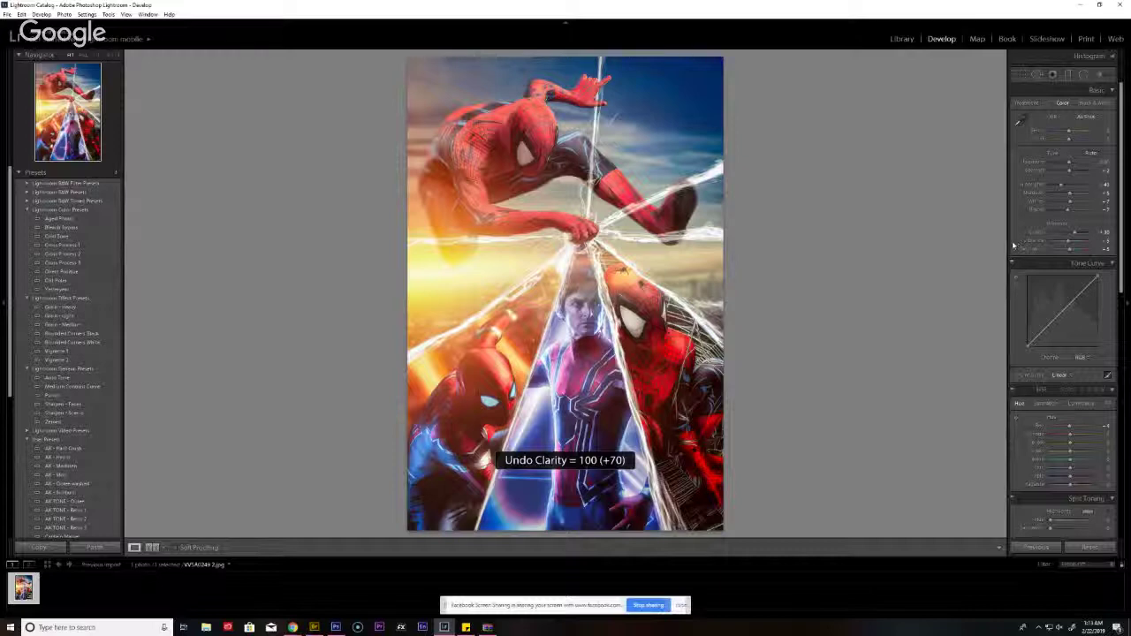
- Compare the poster with and without the extreme Highlights, Shadows and Clarity settings by repeatedly redoing and undoing them
{"action": "key", "text": "ctrl+y"}
{"action": "key", "text": "ctrl+y"}
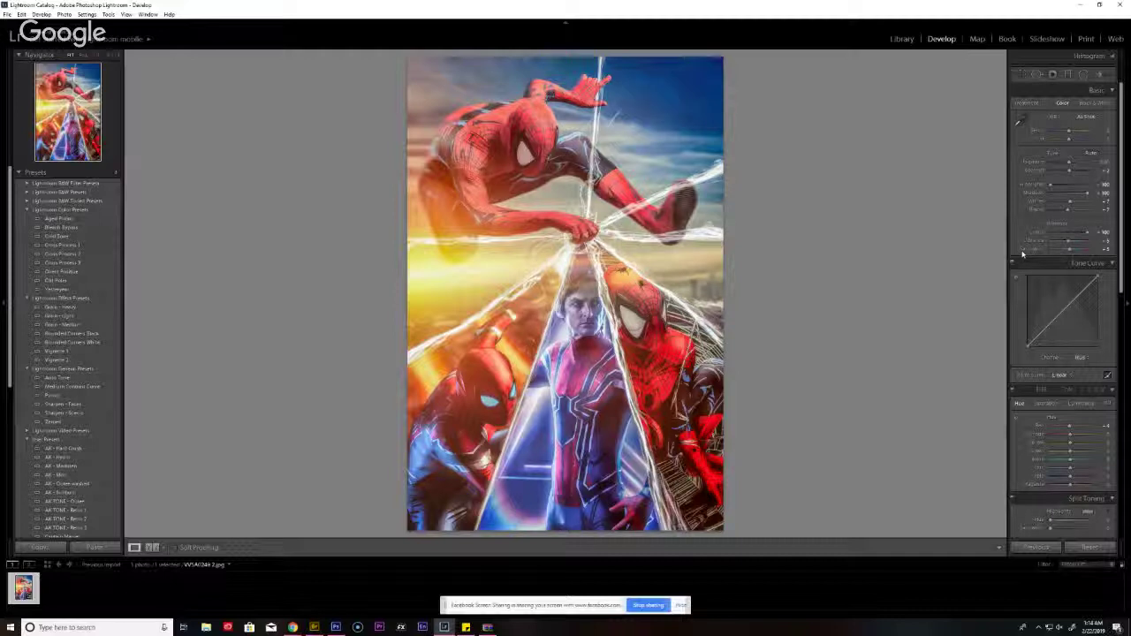
{"action": "key", "text": "ctrl+z"}
{"action": "key", "text": "ctrl+z"}
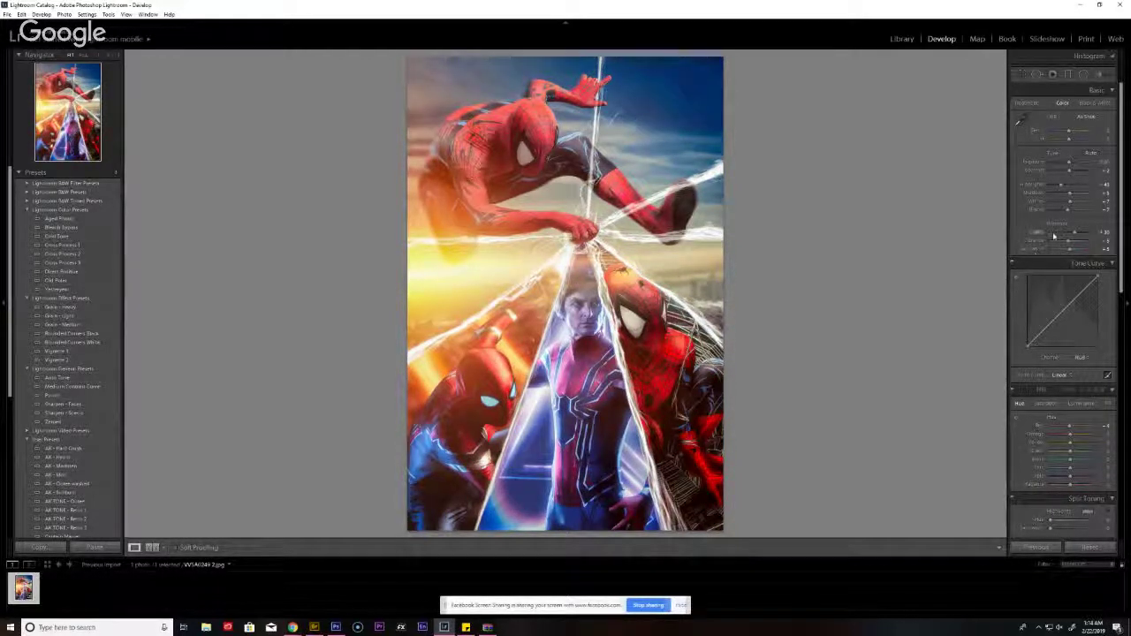
{"action": "key", "text": "ctrl+y"}
{"action": "key", "text": "ctrl+y"}
- Replace the extreme settings with moderate Highlights, Shadows and Clarity changes, and check the poster in the Before & After view
{"action": "key", "text": "ctrl+z"}
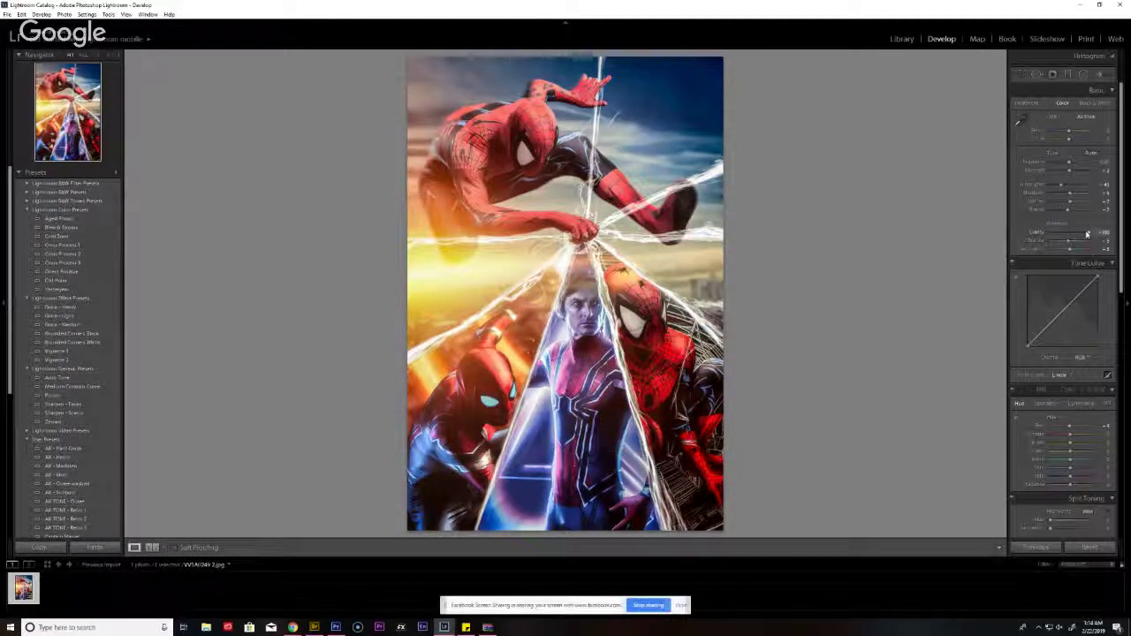
{"action": "key", "text": "ctrl+z"}
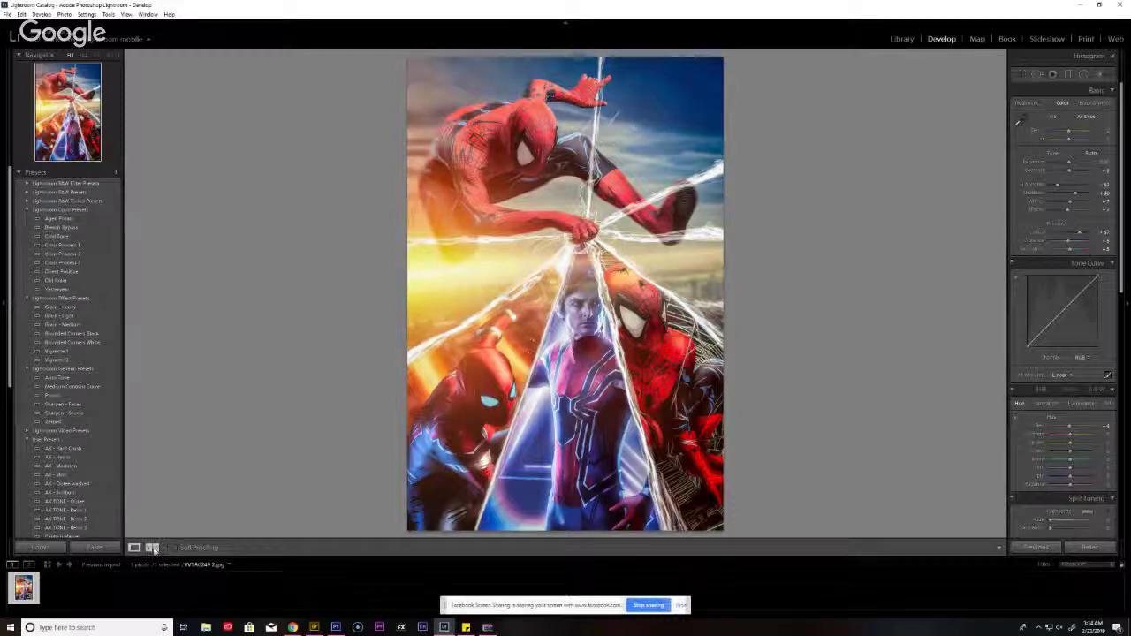
{"action": "left_click", "coordinate": [152, 547]}
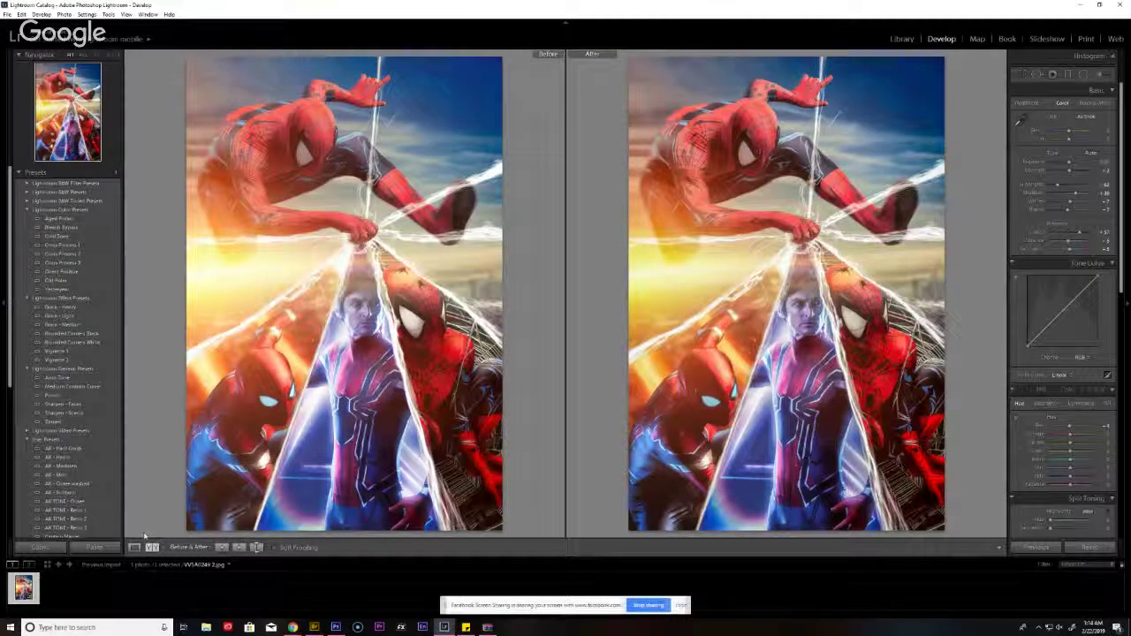
{"action": "left_click", "coordinate": [135, 547]}
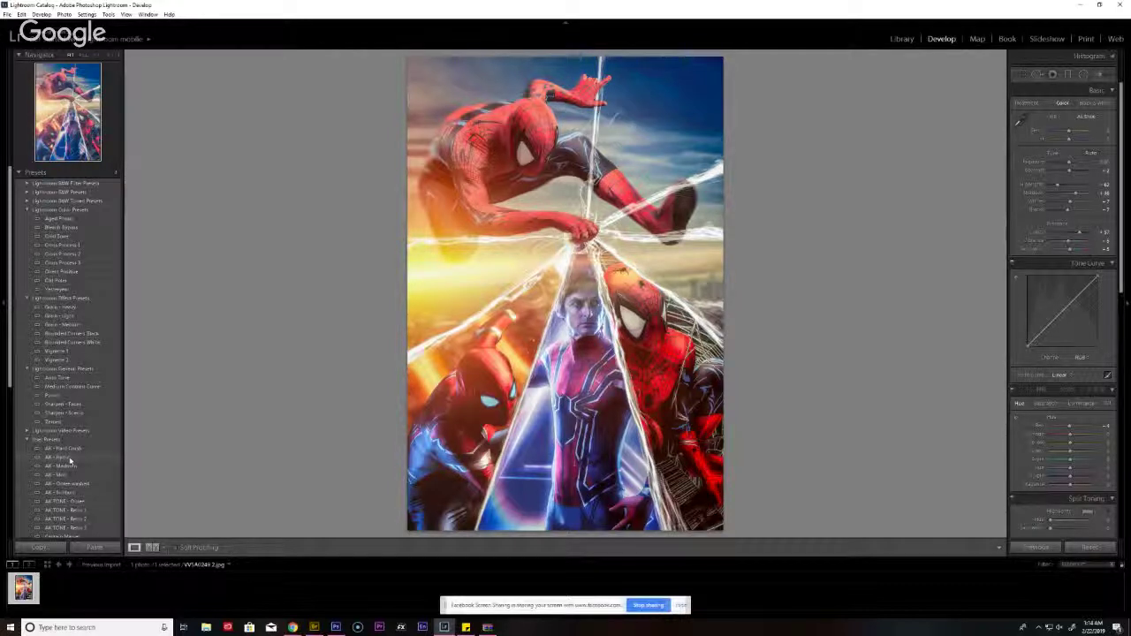
- Try Split Toning tints in the shadows, including Hue 94 and Hue 46, and undo them
{"action": "scroll", "coordinate": [1125, 325], "scroll_direction": "down", "scroll_amount": 3}
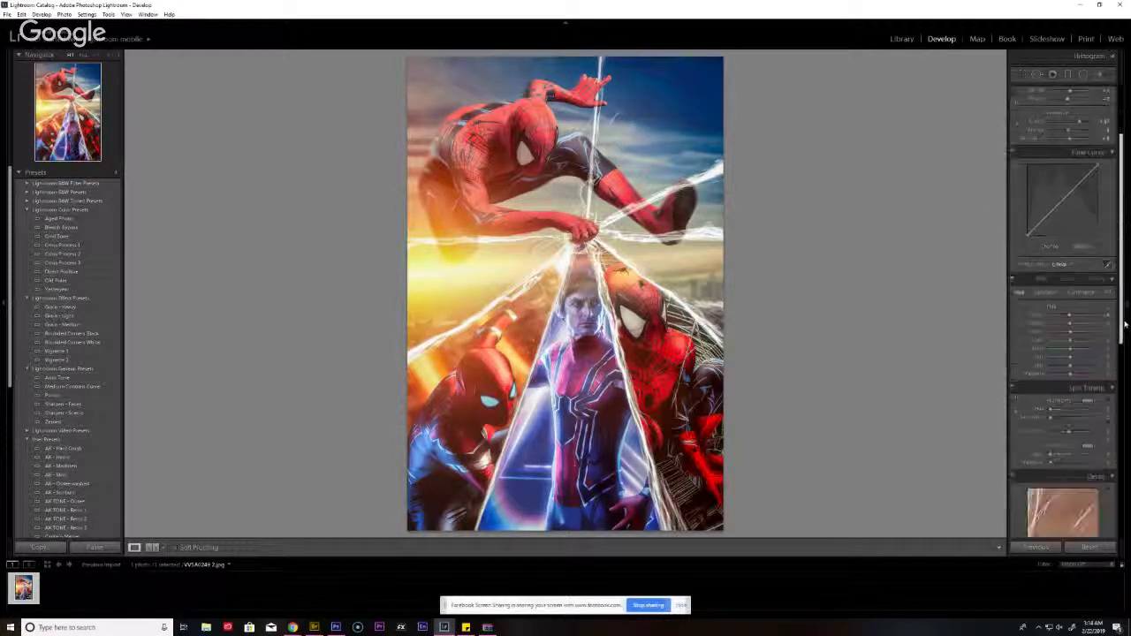
{"action": "scroll", "coordinate": [1125, 325], "scroll_direction": "down", "scroll_amount": 3}
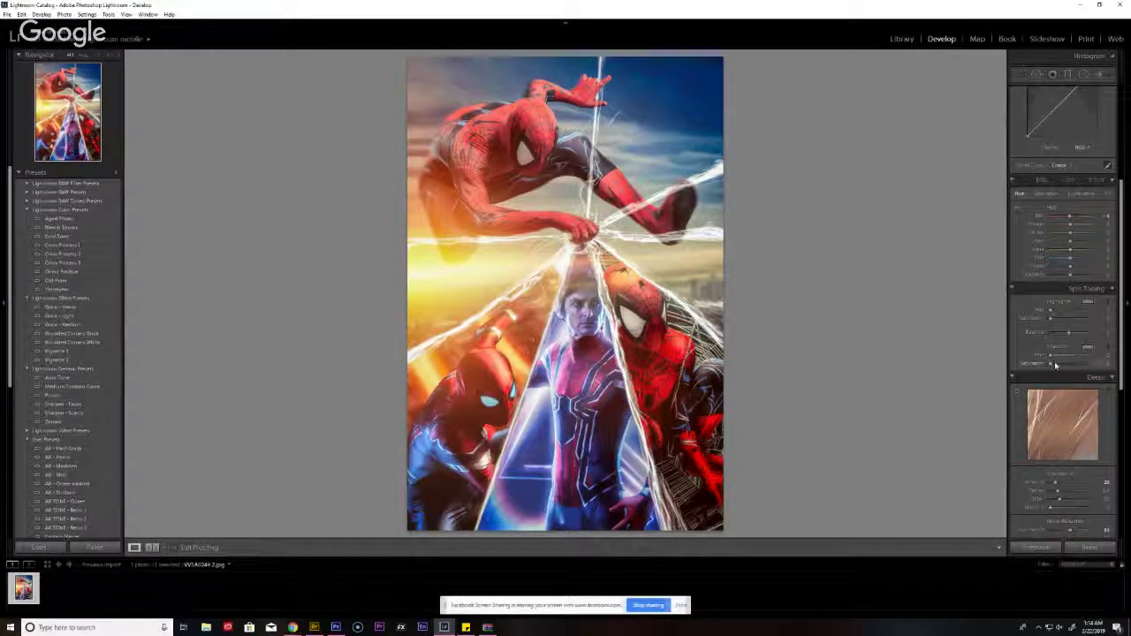
{"action": "left_click_drag", "start_coordinate": [1051, 365], "coordinate": [1070, 363]}
{"action": "key", "text": "ctrl+z"}
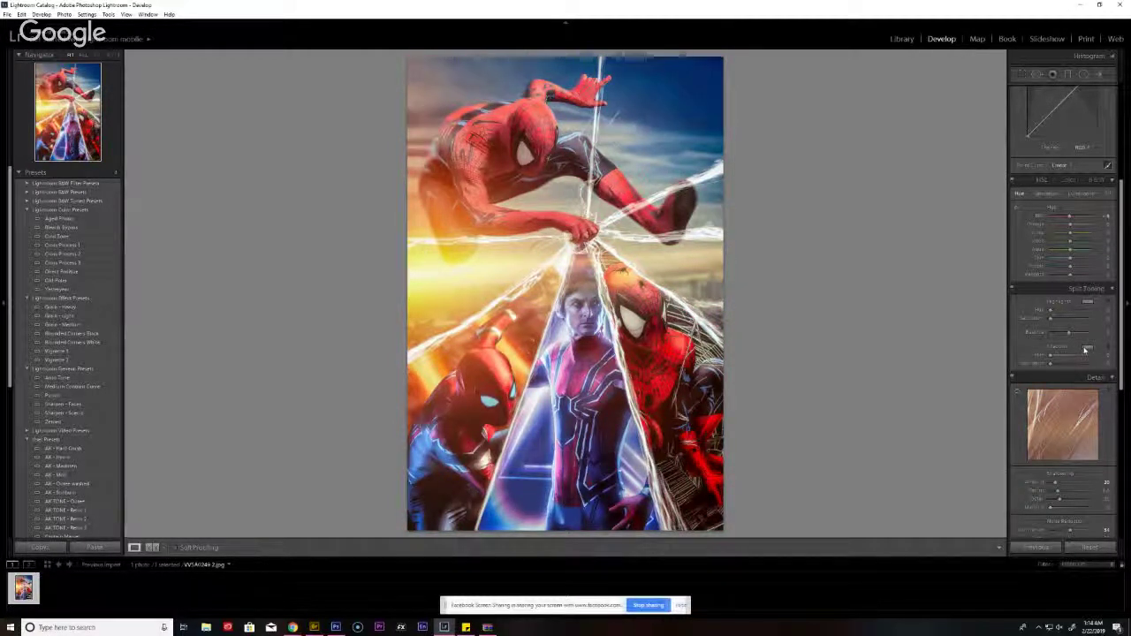
{"action": "left_click", "coordinate": [1086, 348]}
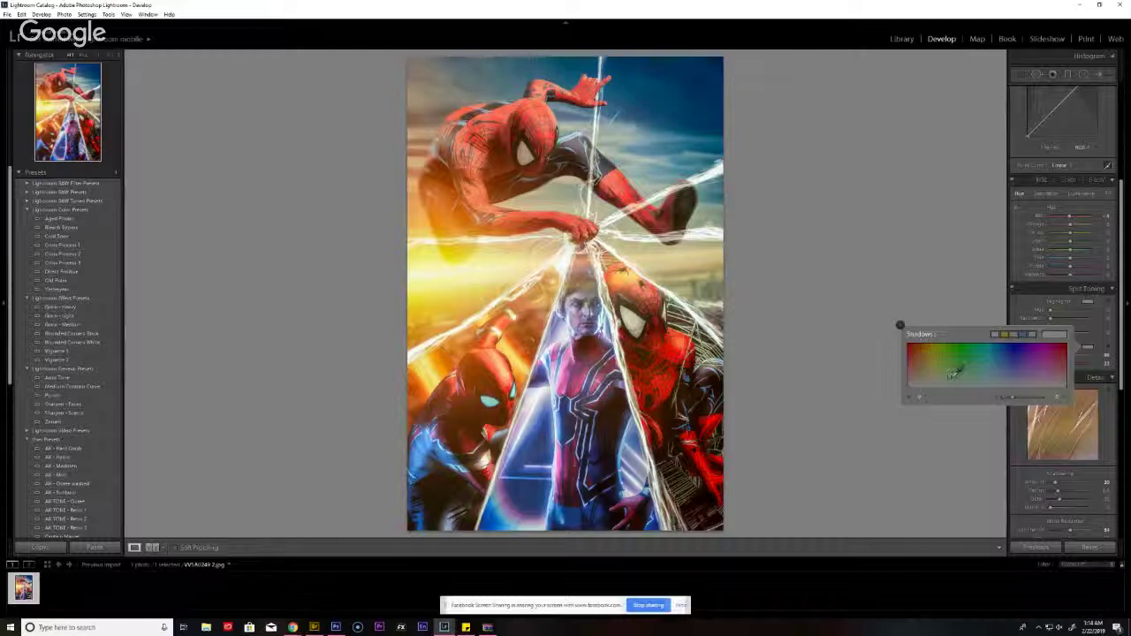
{"action": "key", "text": "ctrl+z"}
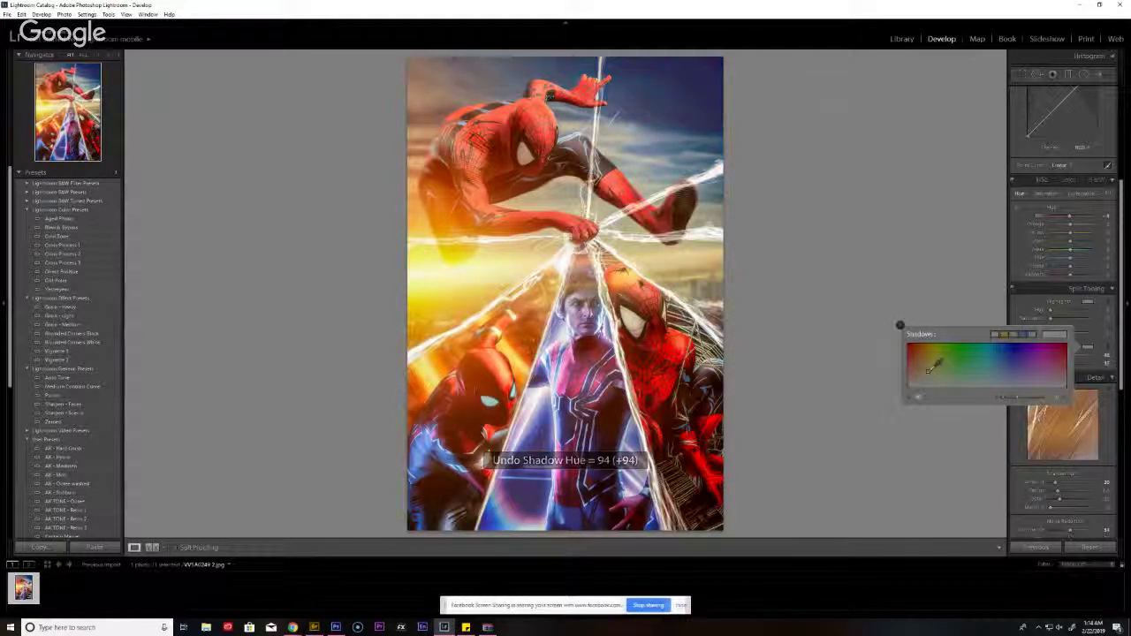
{"action": "key", "text": "ctrl+z"}
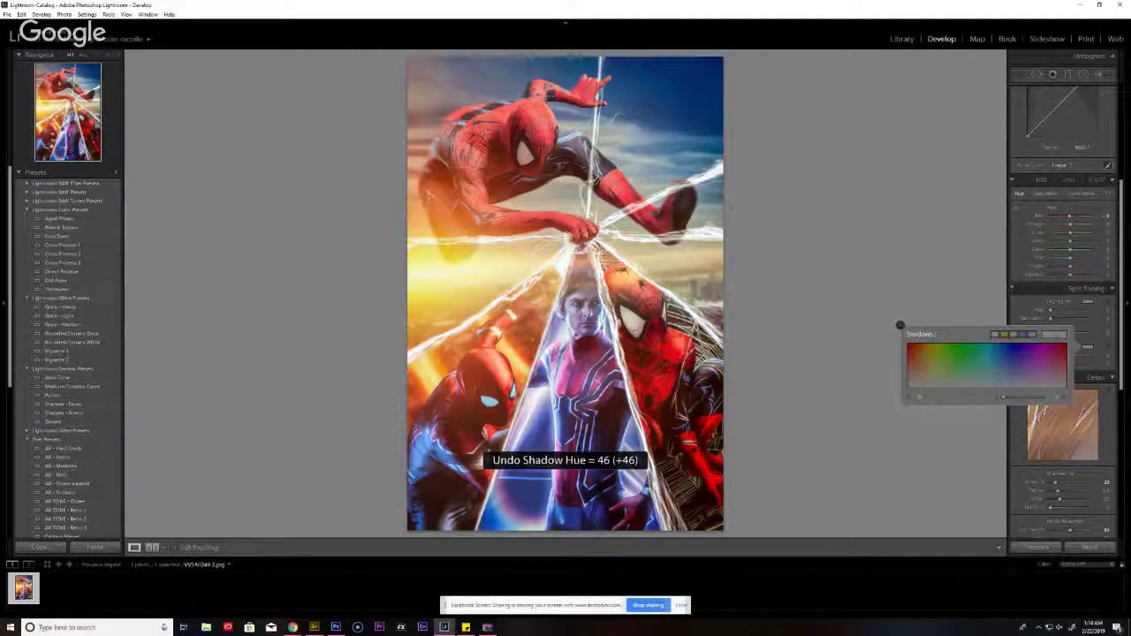
- Tint the Split Toning highlights a subtle warm orange at Saturation 26, after trying and undoing Hue 46
{"action": "left_click", "coordinate": [1087, 306]}
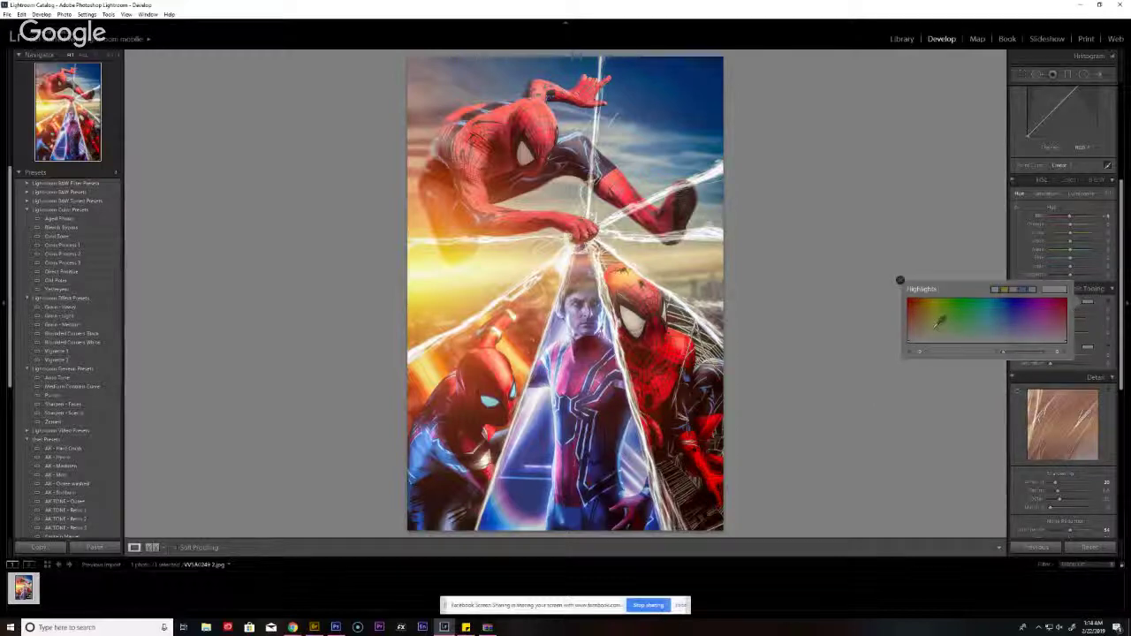
{"action": "key", "text": "ctrl+z"}
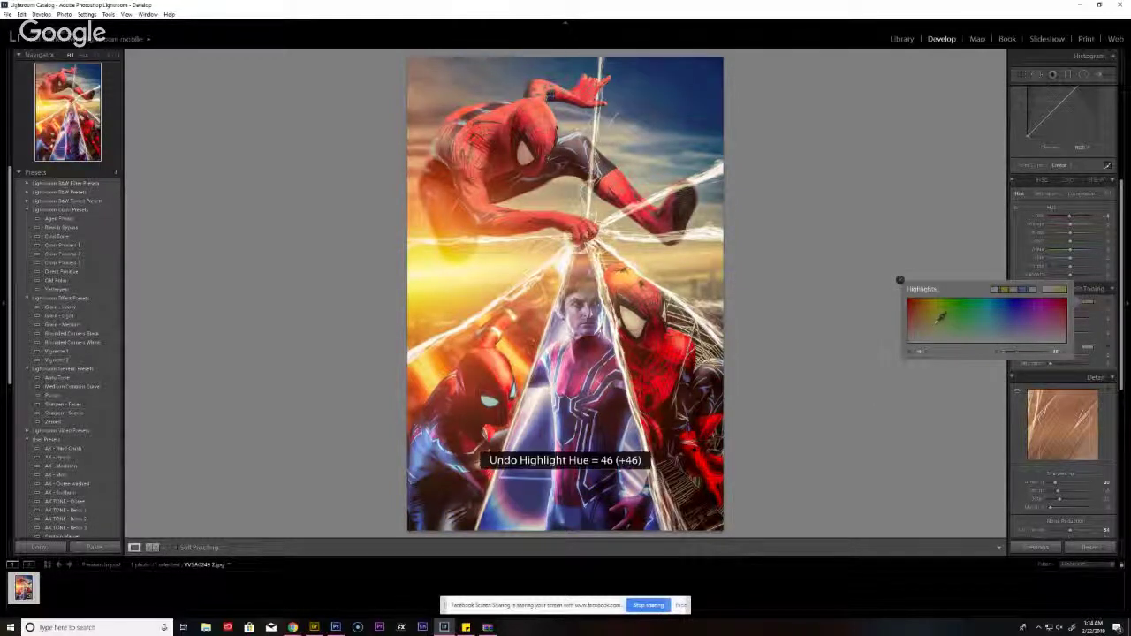
{"action": "left_click", "coordinate": [923, 334]}
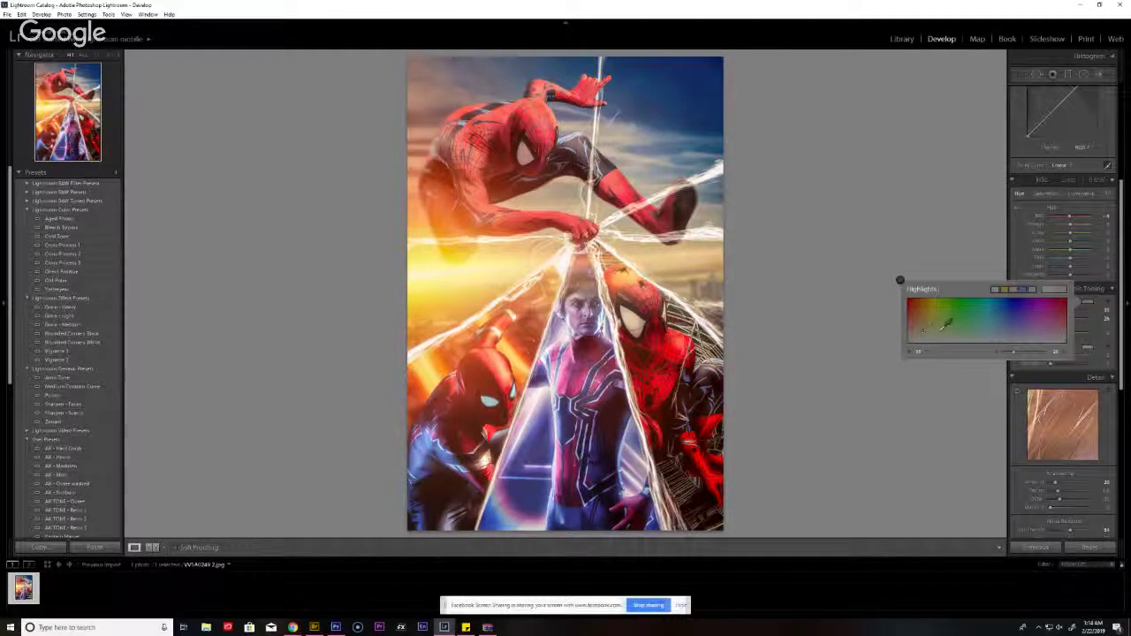
- Try cool blue Split Toning tints in the shadows at Hue 186 and Hue 201, undoing each
{"action": "left_click", "coordinate": [1089, 348]}
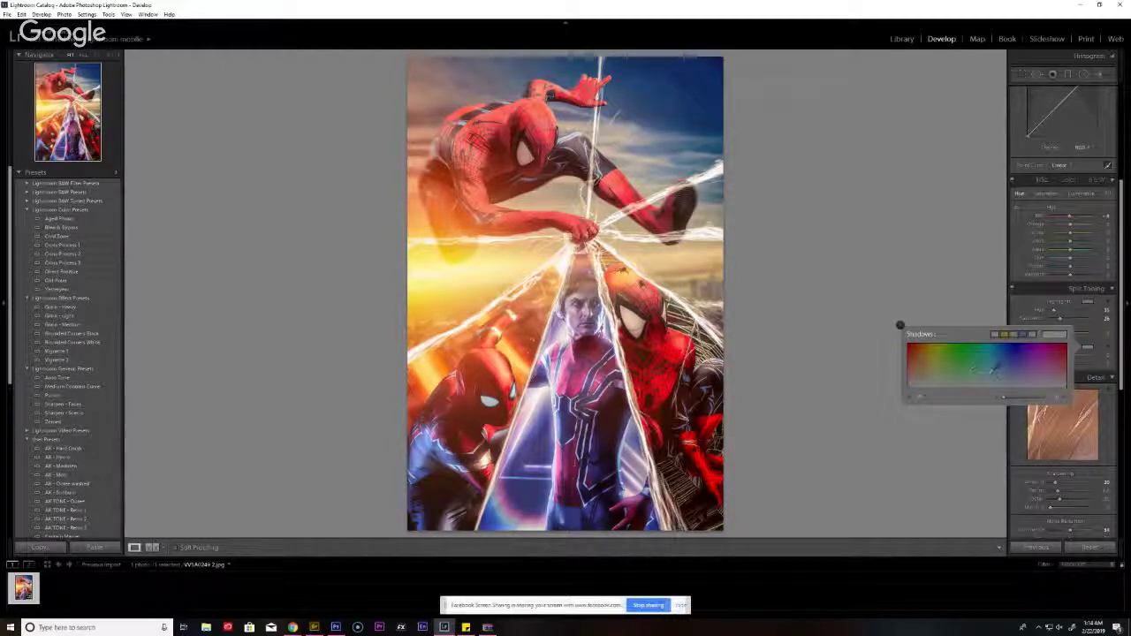
{"action": "key", "text": "ctrl+z"}
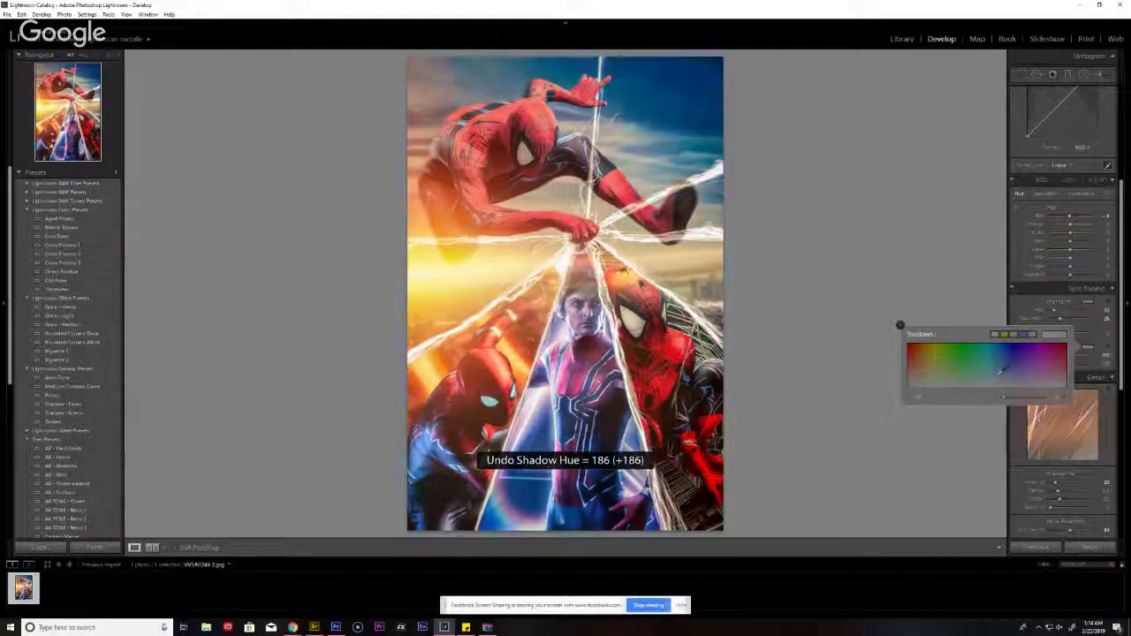
{"action": "left_click", "coordinate": [1000, 374]}
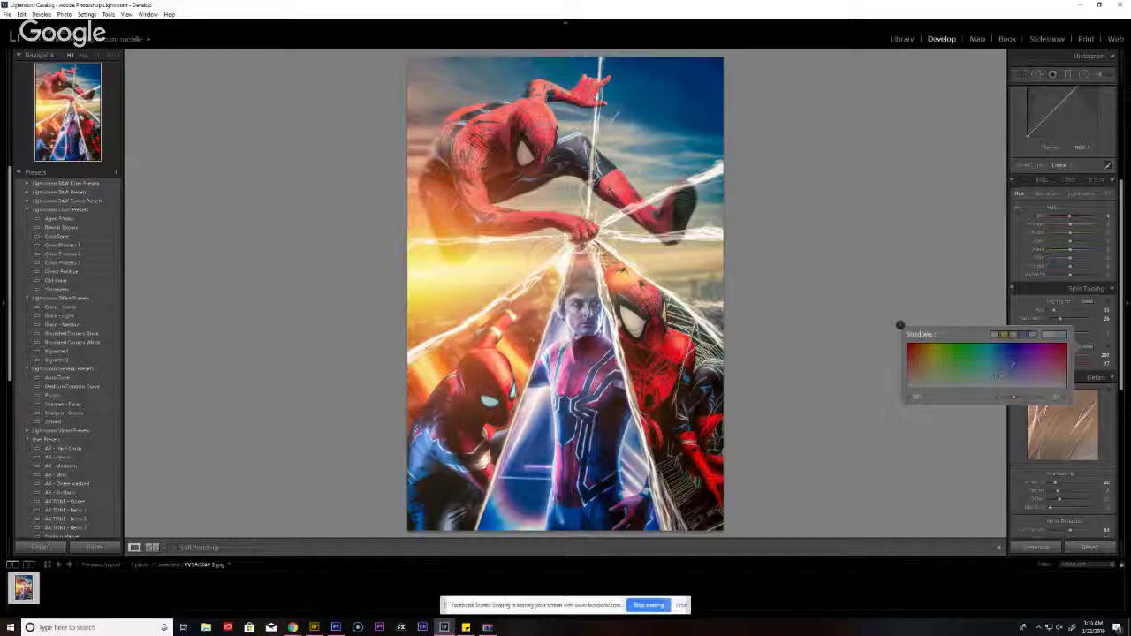
{"action": "left_click", "coordinate": [1097, 341]}
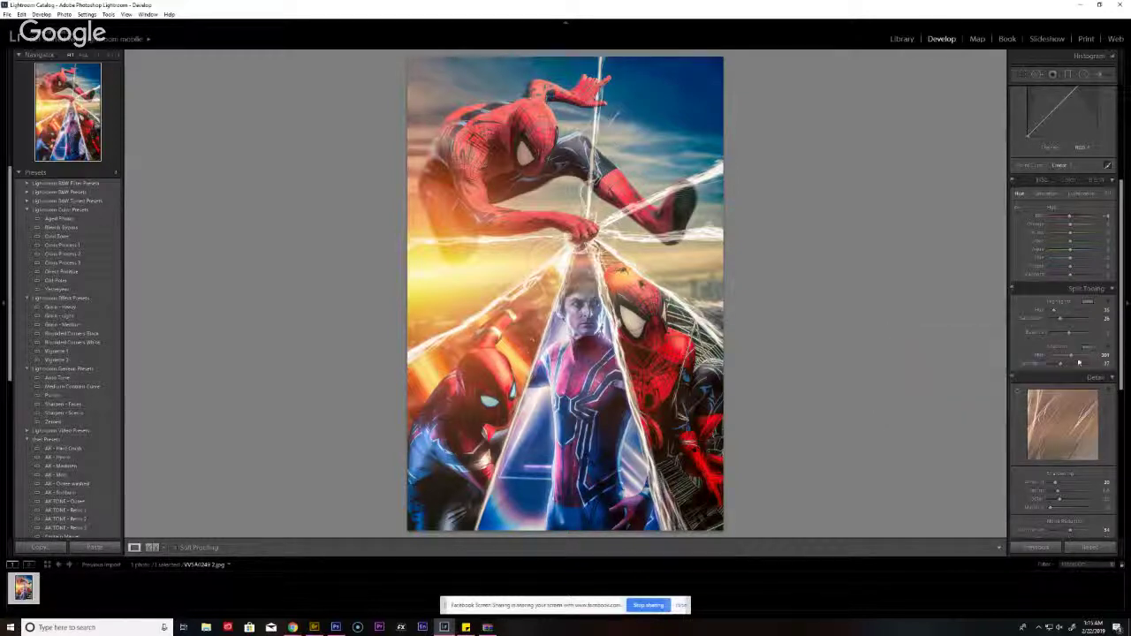
{"action": "key", "text": "ctrl+z"}
{"action": "key", "text": "ctrl+z"}
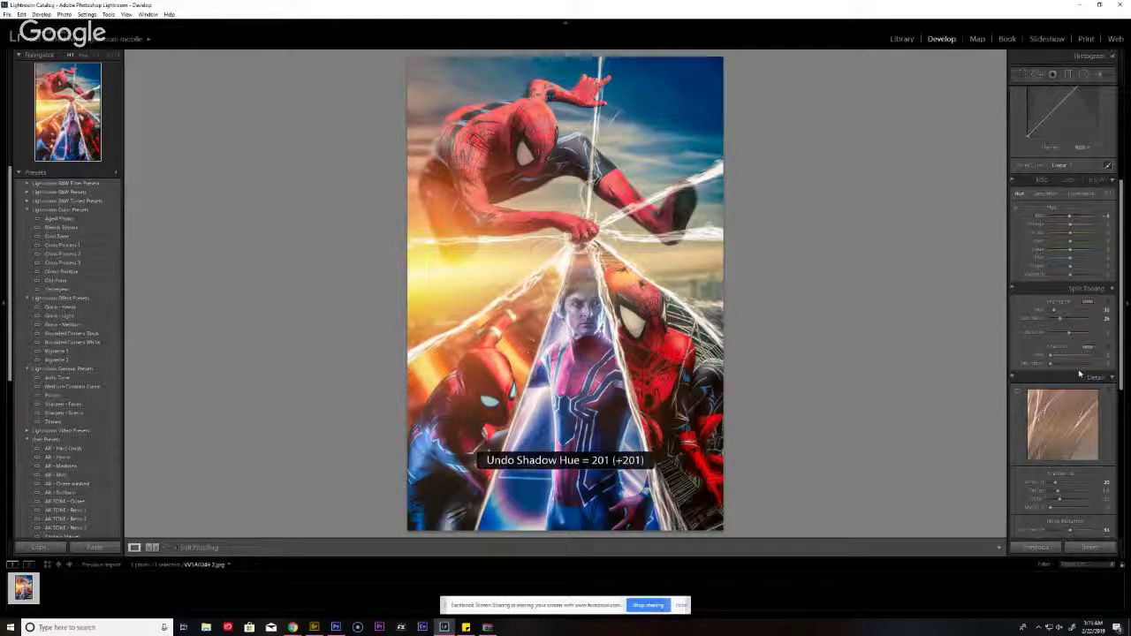
- Tint the Split Toning shadows a faint warm orange at Hue 22 and Saturation 5, and reduce the highlight Saturation to 17
{"action": "key", "text": "ctrl+shift+z"}
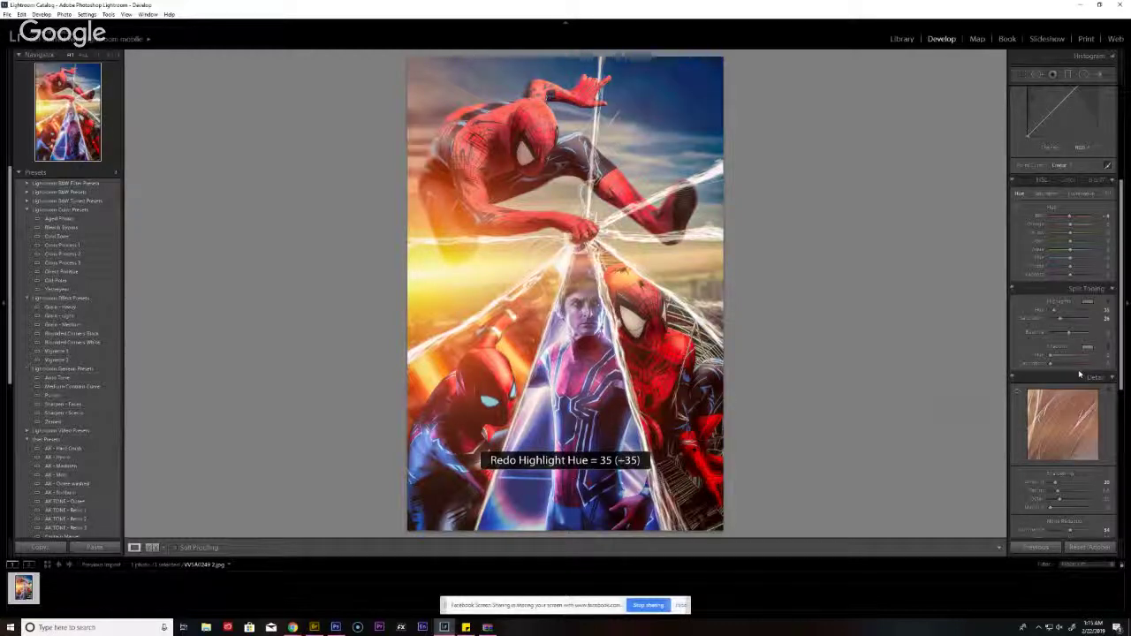
{"action": "key", "text": "ctrl+shift+z"}
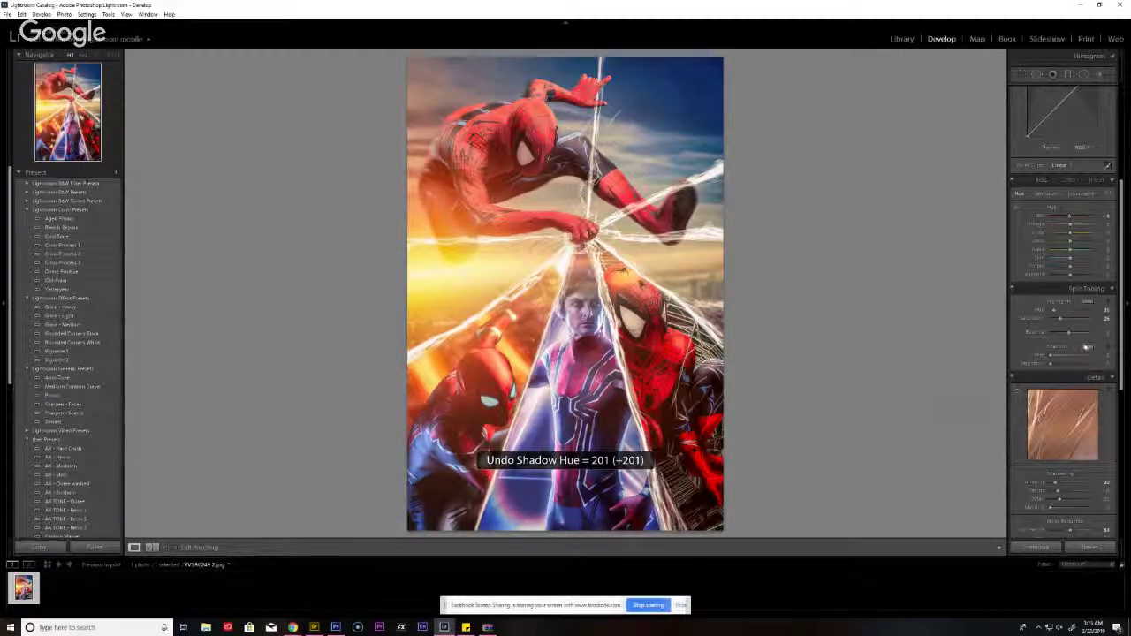
{"action": "left_click", "coordinate": [1087, 349]}
{"action": "left_click", "coordinate": [924, 358]}
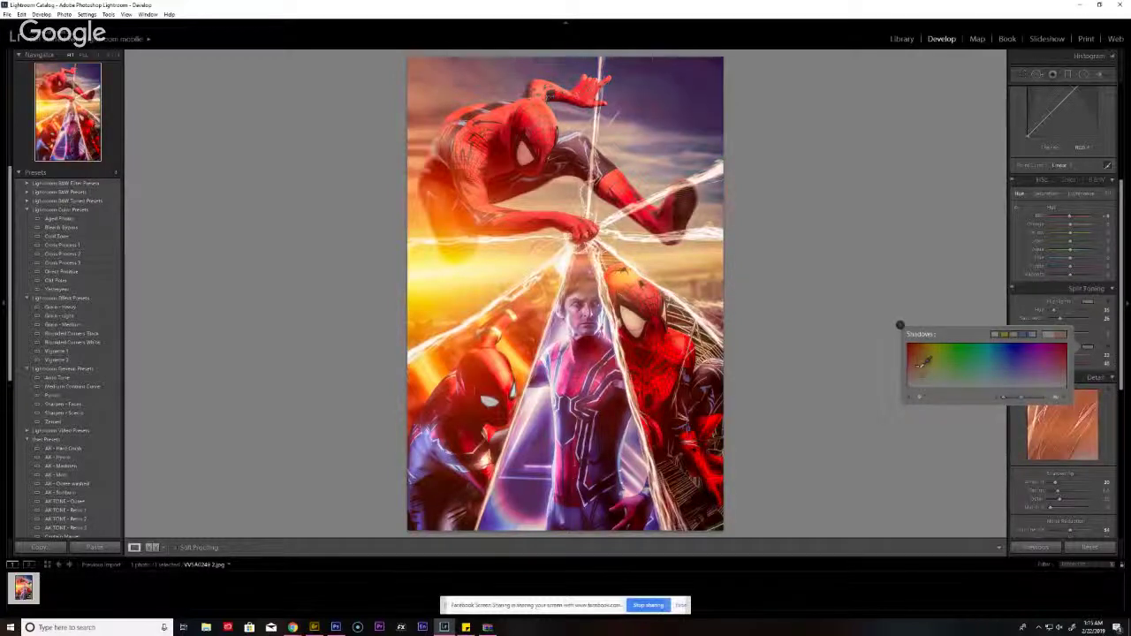
{"action": "key", "text": "ctrl+z"}
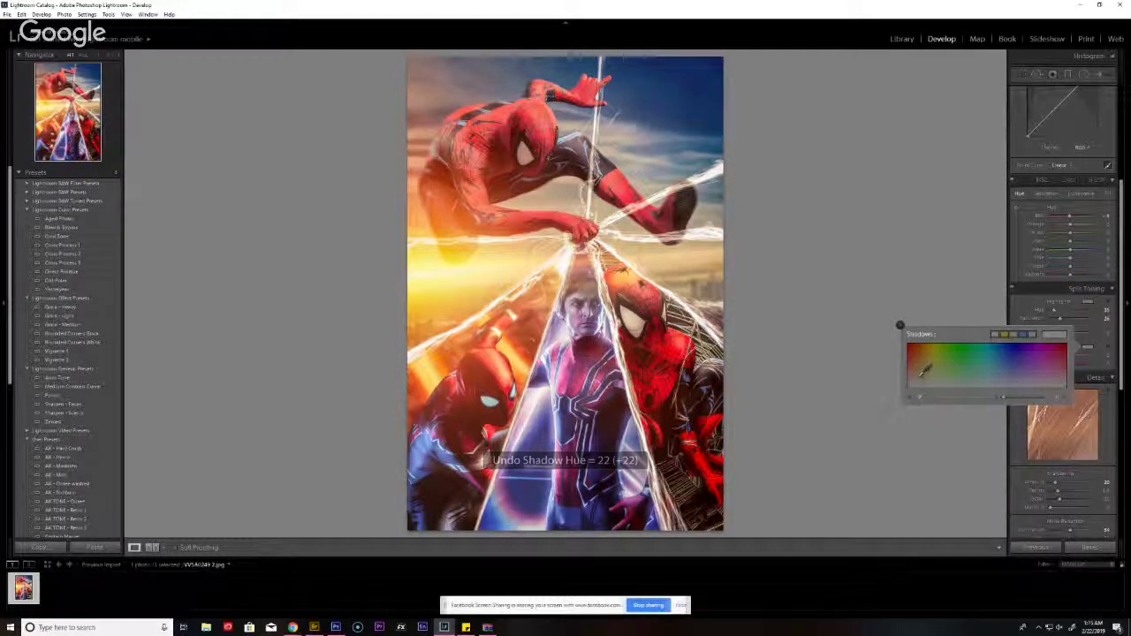
{"action": "left_click", "coordinate": [1087, 350]}
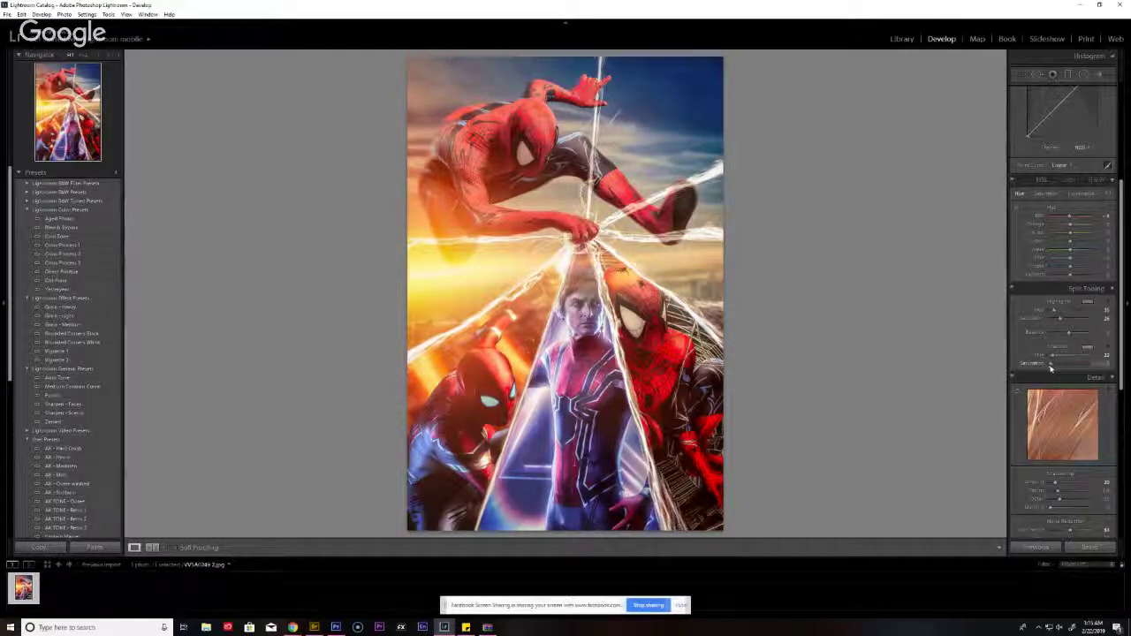
{"action": "key", "text": "ctrl+z"}
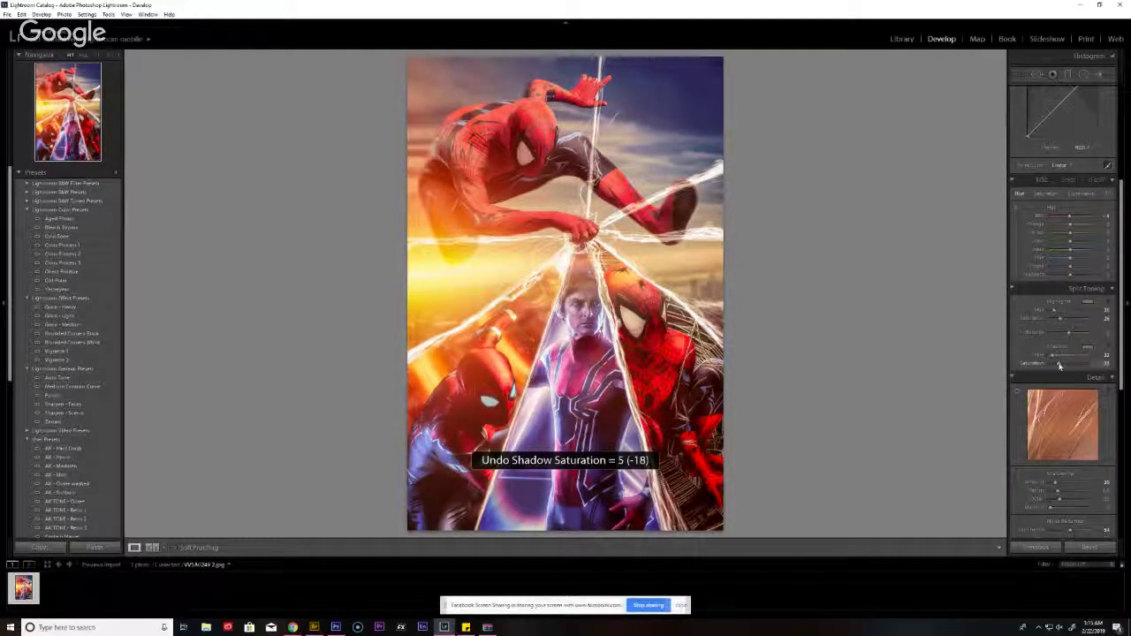
{"action": "left_click_drag", "start_coordinate": [1053, 365], "coordinate": [1051, 365]}
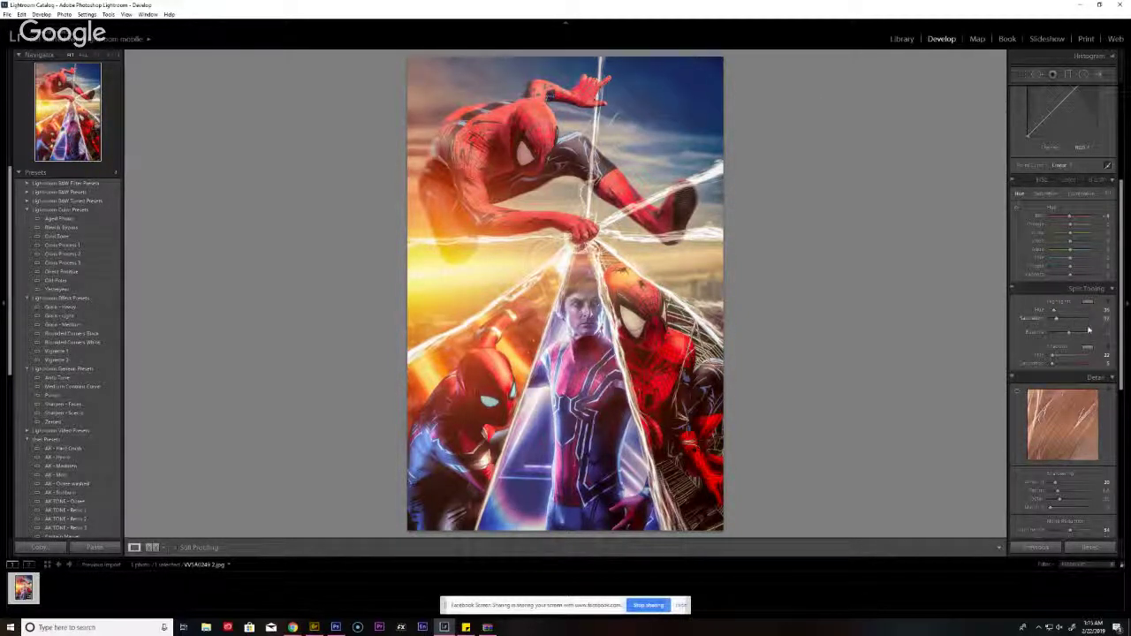
- Try extreme Basic settings of Highlights -100, Shadows +100 and Clarity +100, and undo them all
{"action": "left_click_drag", "start_coordinate": [1117, 320], "coordinate": [1115, 435]}
{"action": "scroll", "coordinate": [1077, 235], "scroll_direction": "up", "scroll_amount": 15}
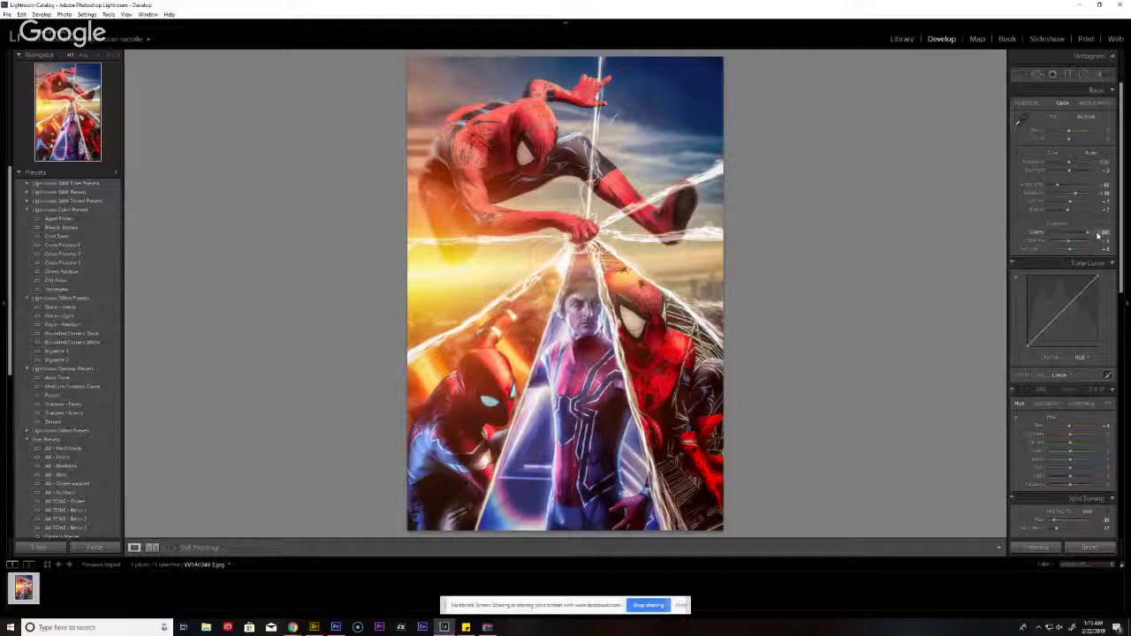
{"action": "key", "text": "ctrl+z"}
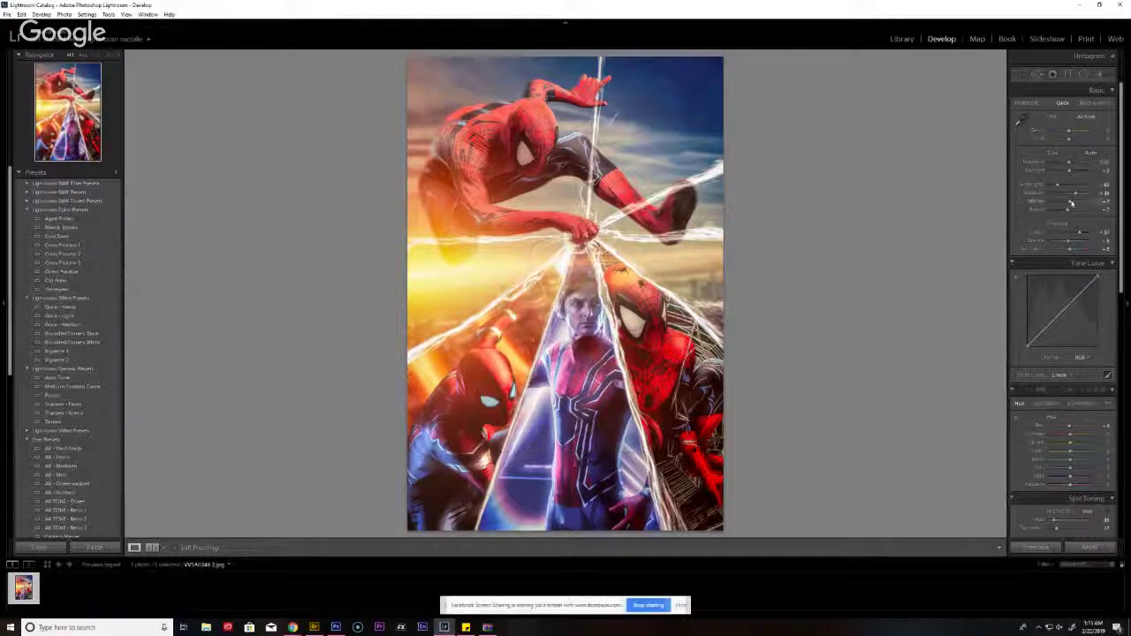
{"action": "left_click_drag", "start_coordinate": [1109, 197], "coordinate": [1112, 200]}
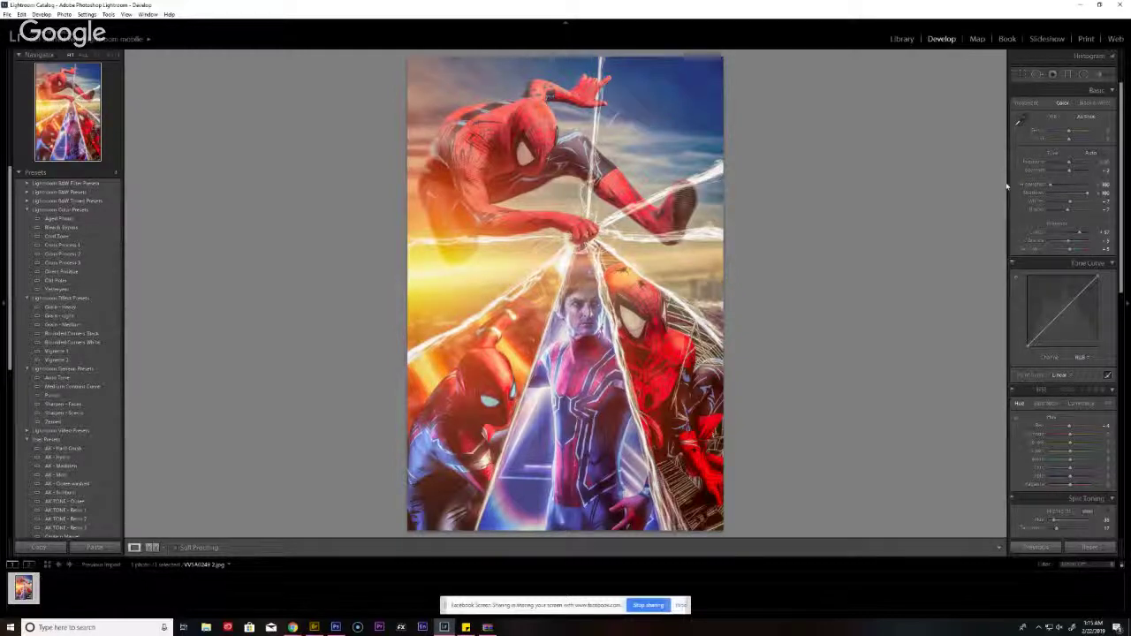
{"action": "key", "text": "ctrl+z"}
{"action": "key", "text": "ctrl+z"}
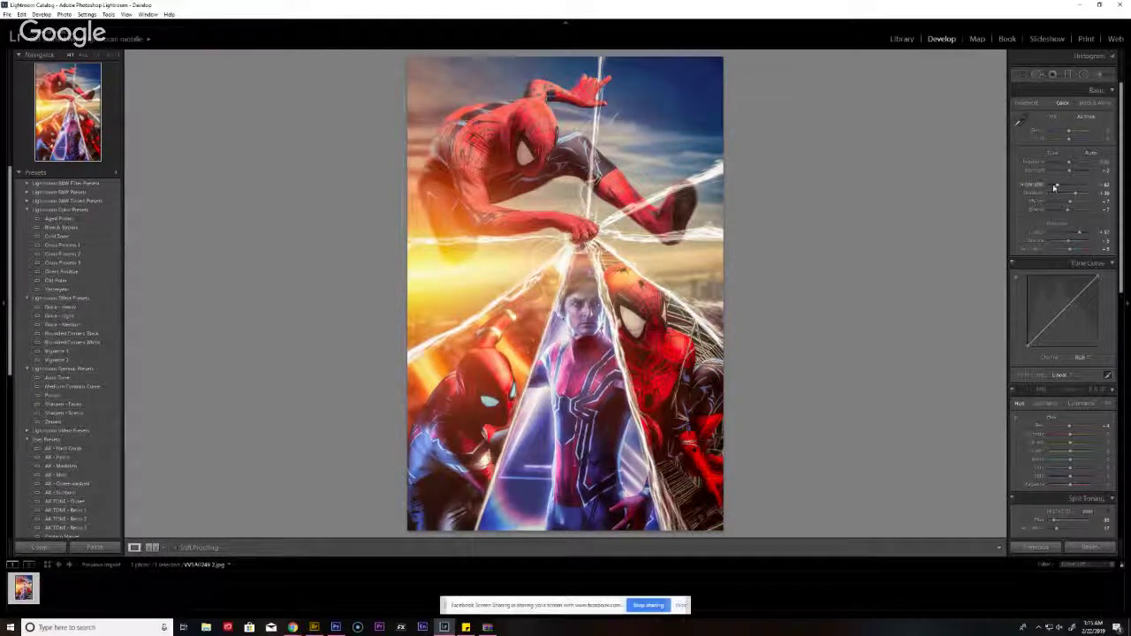
{"action": "left_click_drag", "start_coordinate": [1057, 185], "coordinate": [1089, 193]}
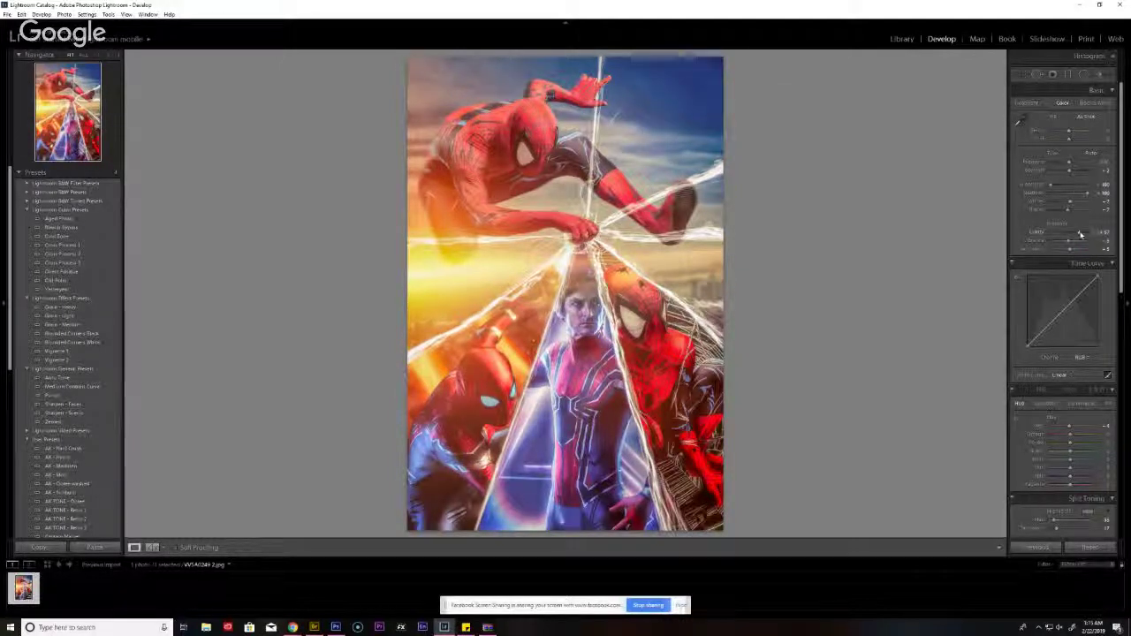
{"action": "key", "text": "ctrl+z"}
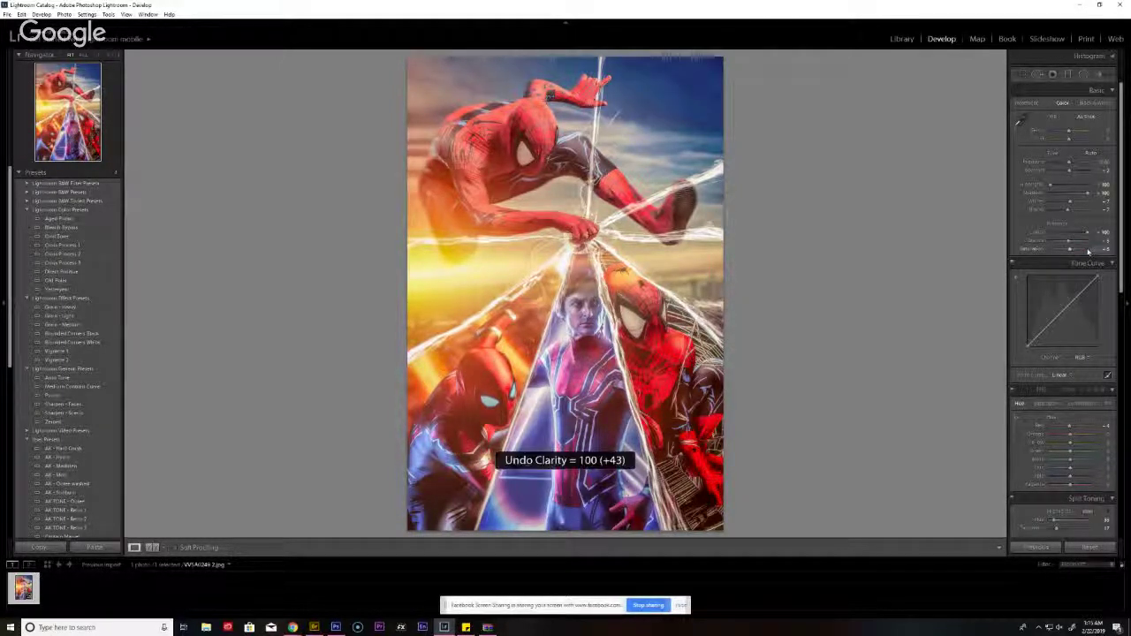
{"action": "key", "text": "ctrl+z"}
{"action": "key", "text": "ctrl+z"}
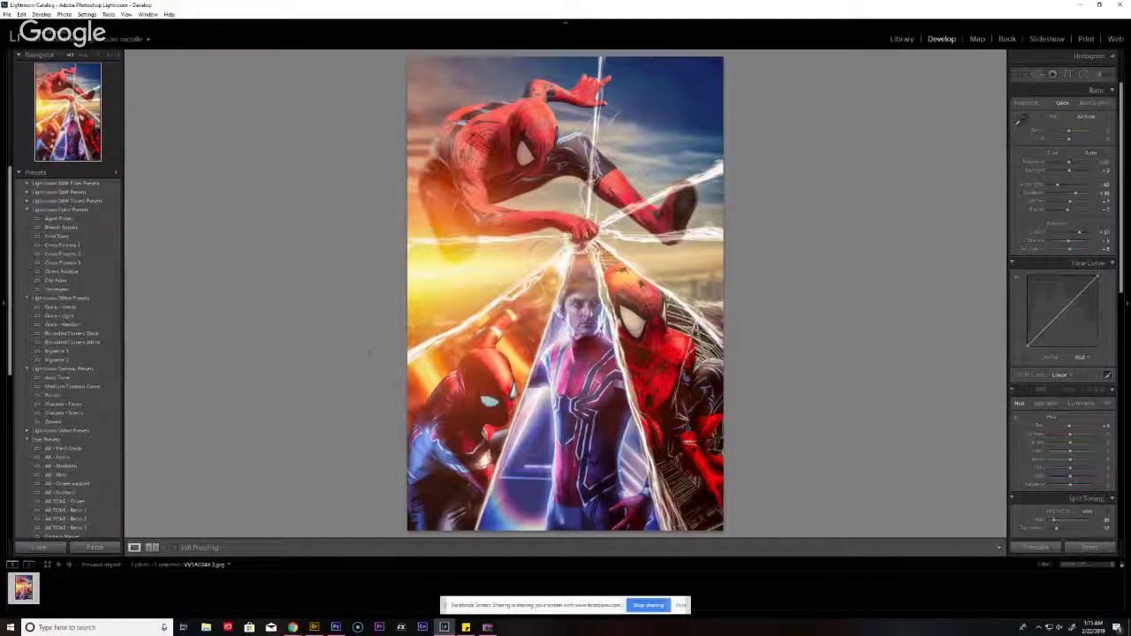
- Review the export settings and export the poster to the hard drive as a JPEG at quality 100 and 300 pixels per inch
{"action": "left_click", "coordinate": [7, 14]}
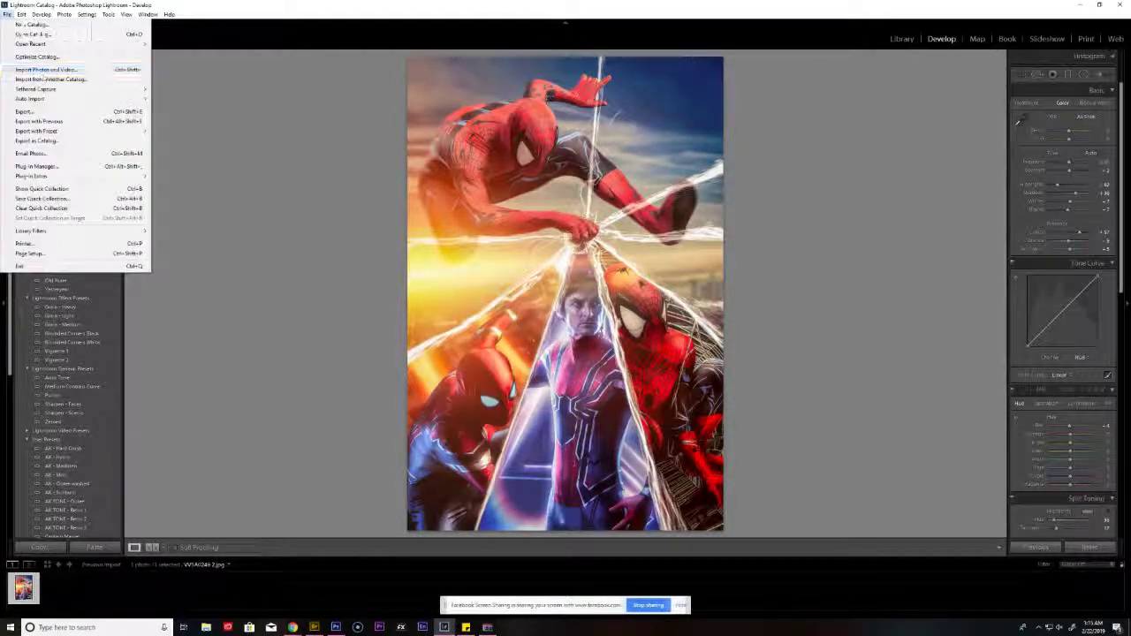
{"action": "left_click", "coordinate": [51, 113]}
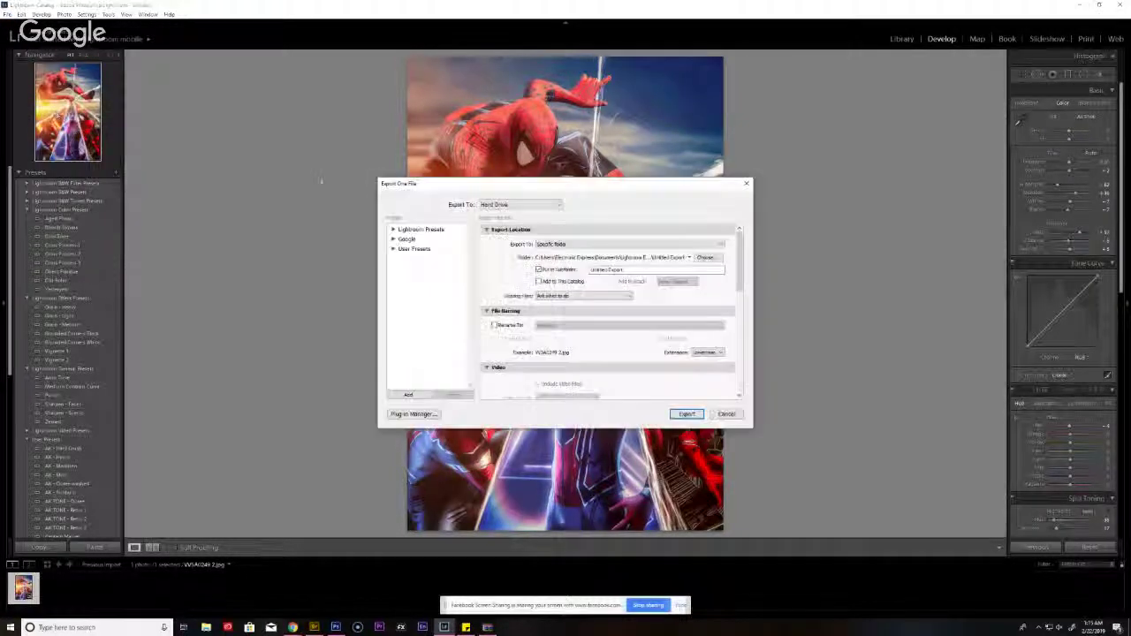
{"action": "left_click_drag", "start_coordinate": [738, 278], "coordinate": [753, 340]}
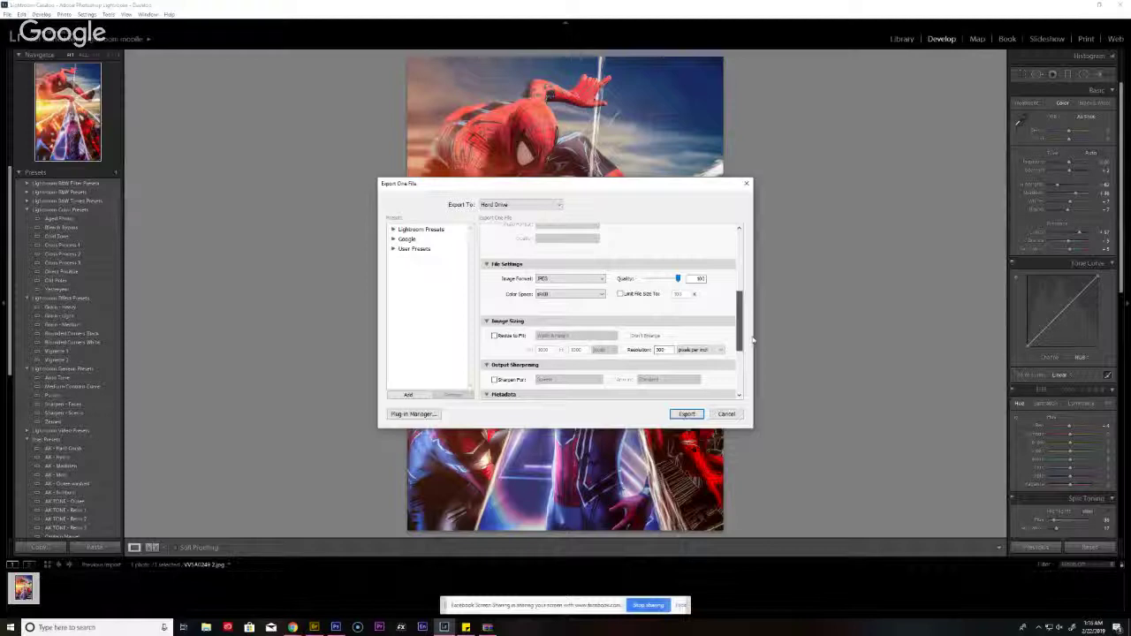
{"action": "left_click_drag", "start_coordinate": [753, 340], "coordinate": [744, 402]}
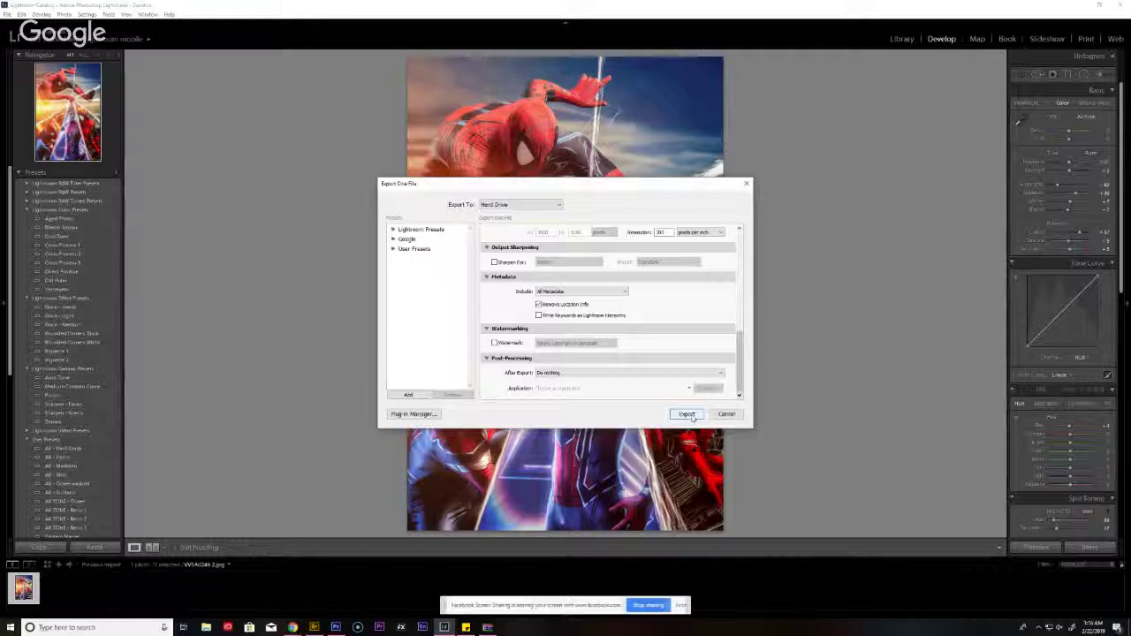
{"action": "left_click", "coordinate": [687, 414]}
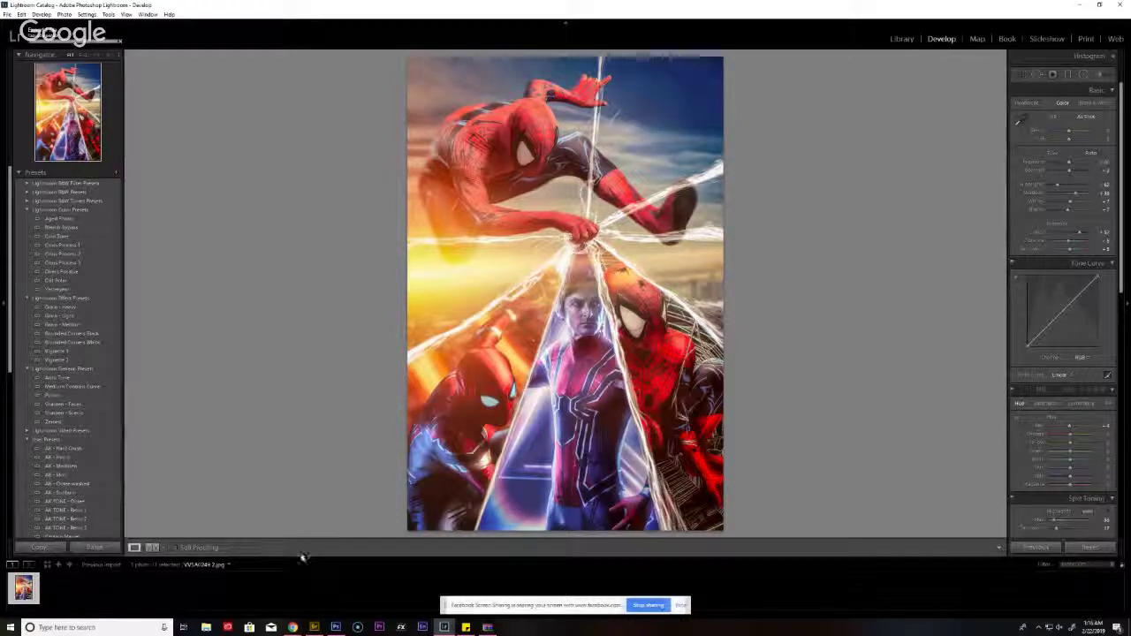
- Switch to Photoshop and open the nested Untitled Export folder under Documents > Lightroom Exports in File Explorer
{"action": "left_click", "coordinate": [336, 629]}
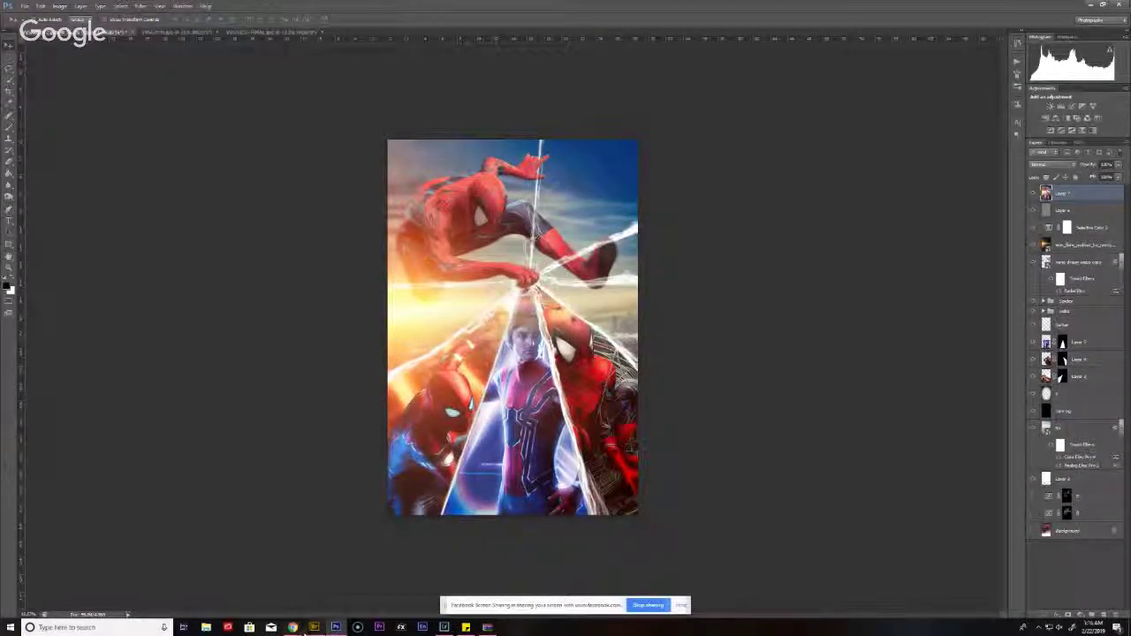
{"action": "key", "text": "super+e"}
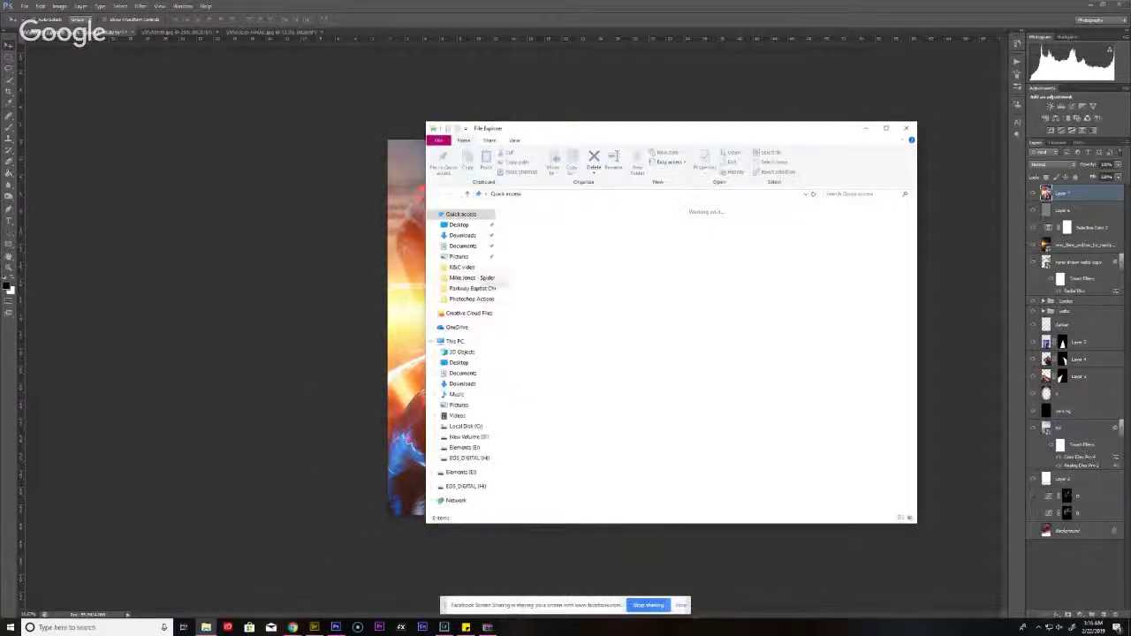
{"action": "left_click", "coordinate": [465, 447]}
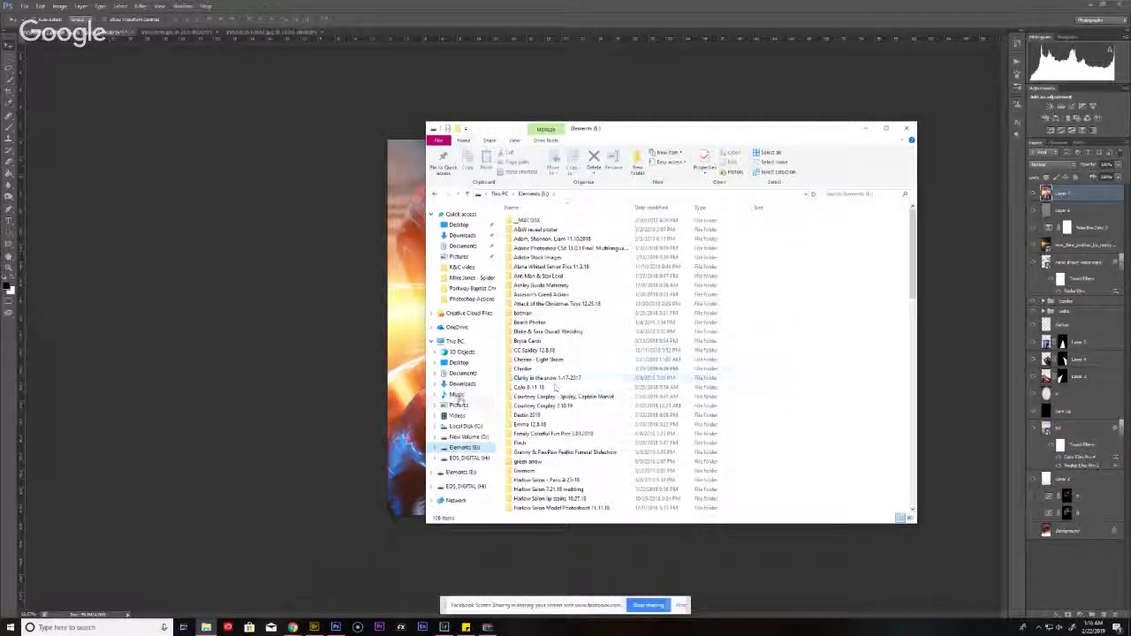
{"action": "left_click", "coordinate": [466, 383]}
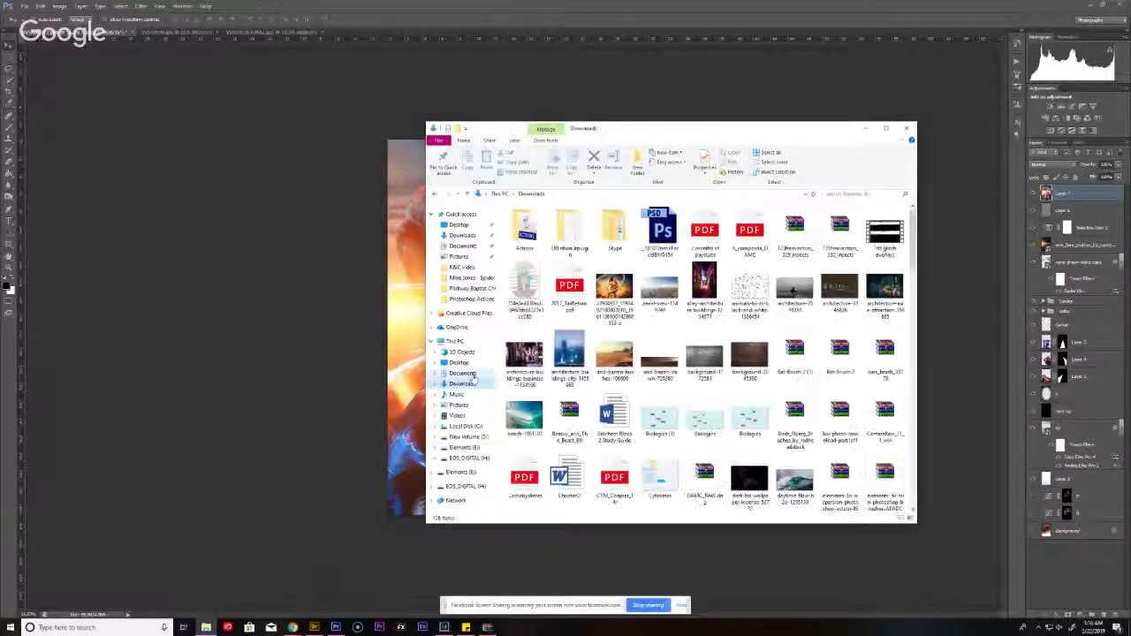
{"action": "left_click", "coordinate": [472, 375]}
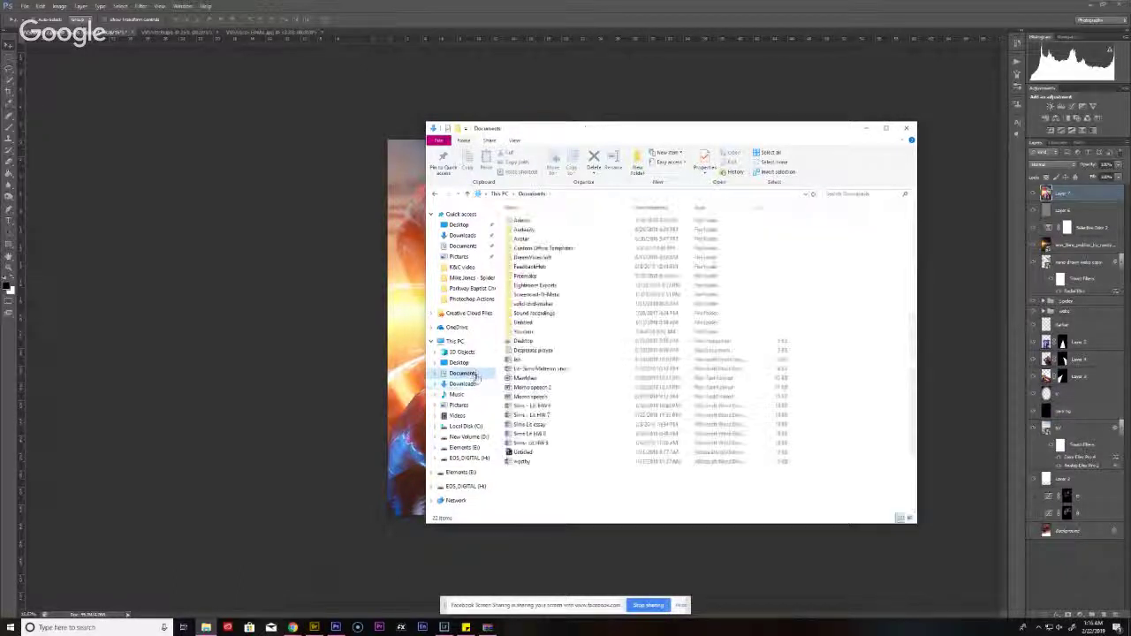
{"action": "double_click", "coordinate": [541, 287]}
{"action": "double_click", "coordinate": [551, 222]}
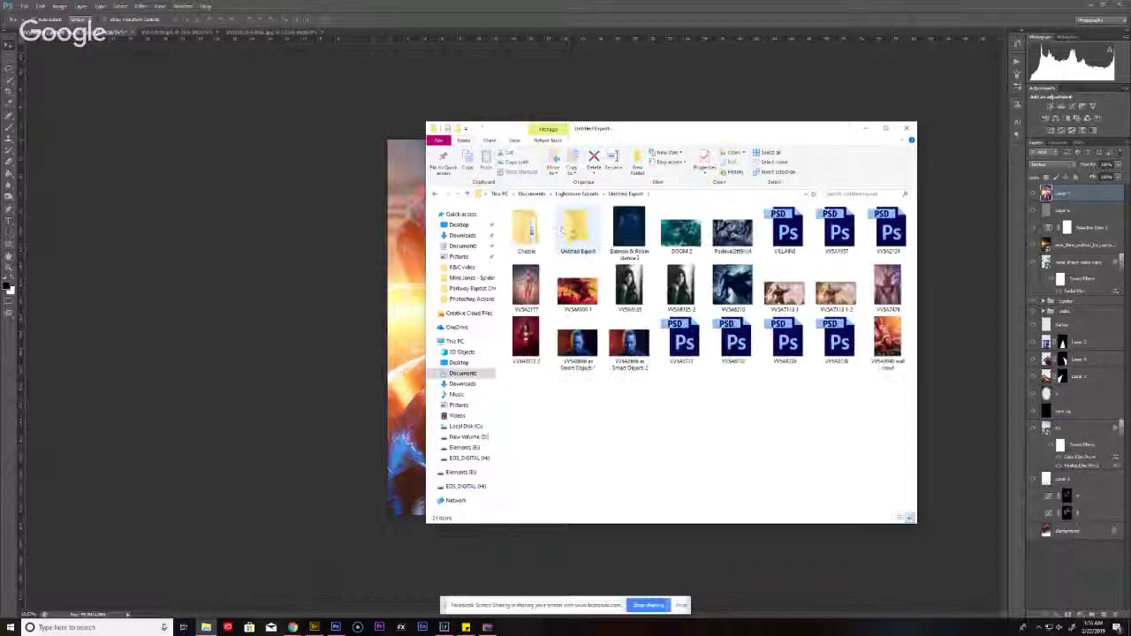
{"action": "double_click", "coordinate": [575, 232]}
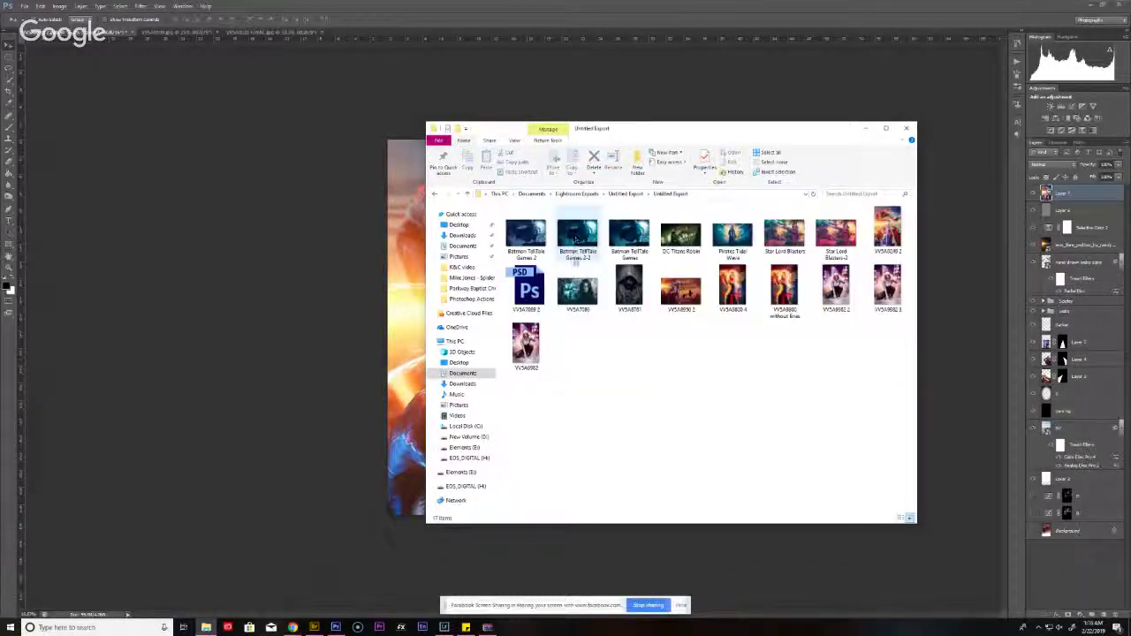
- Place the exported image VV5A0249 2 into the Spider-Man composite as a new top layer
{"action": "left_click", "coordinate": [891, 235]}
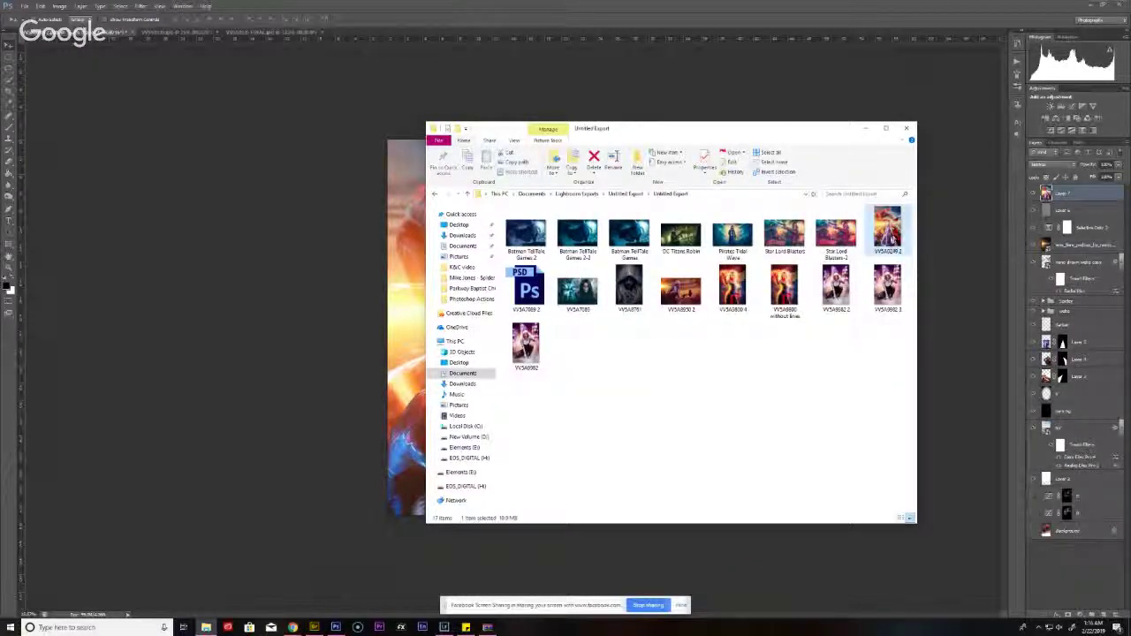
{"action": "left_click_drag", "start_coordinate": [891, 234], "coordinate": [428, 338]}
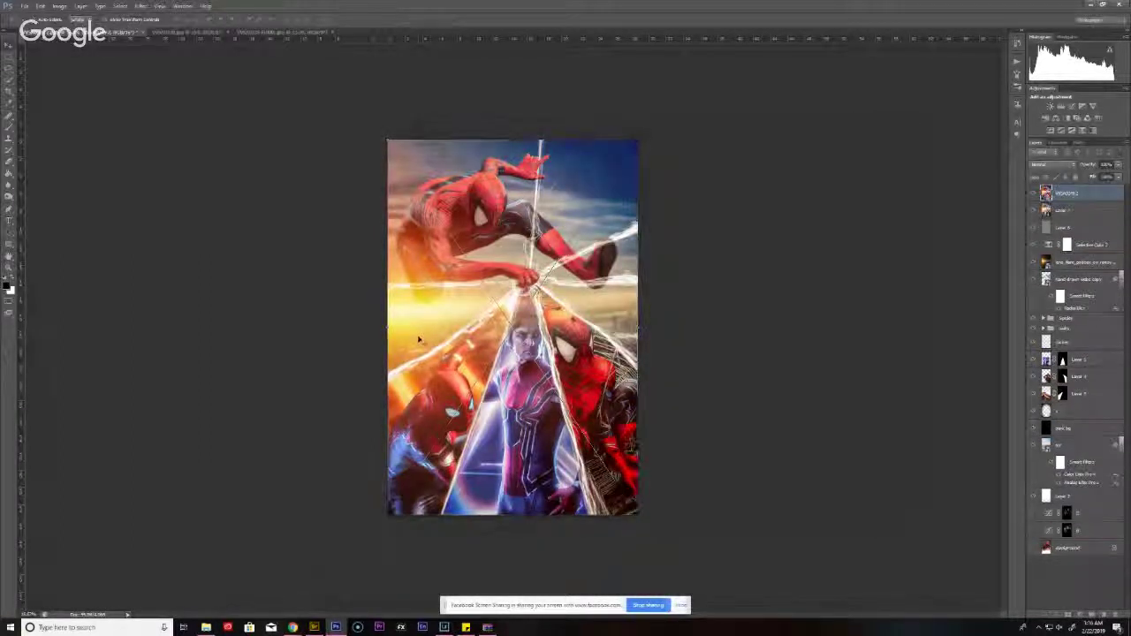
{"action": "key", "text": "Return"}
- Toggle the placed Lightroom layer's visibility to compare the poster before and after the final treatment
{"action": "left_click", "coordinate": [1035, 195]}
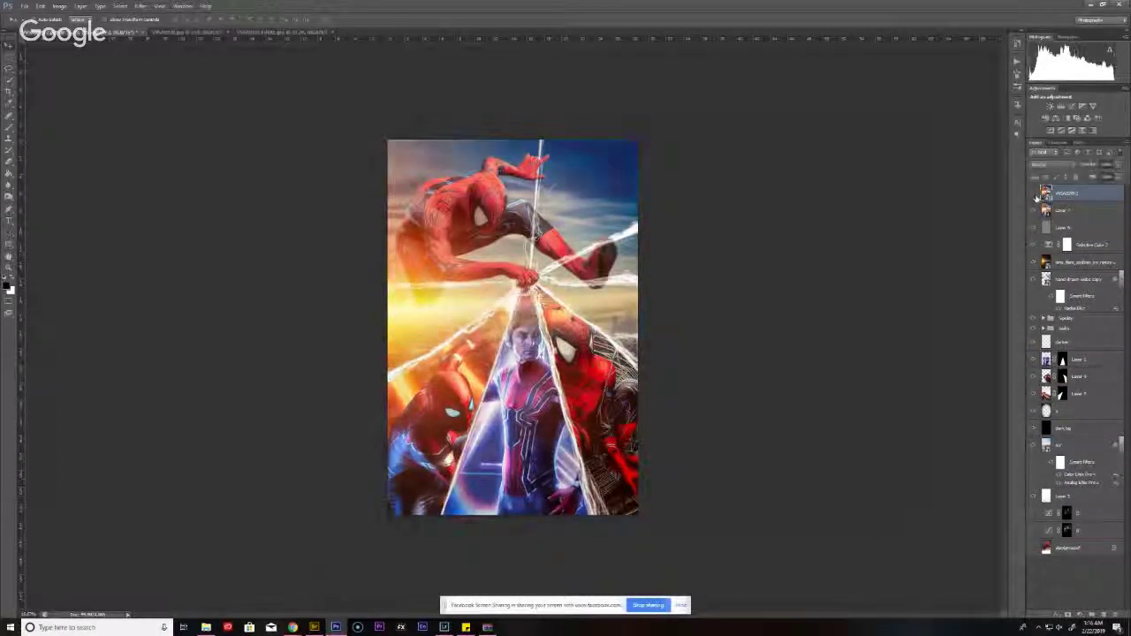
{"action": "left_click", "coordinate": [1035, 195]}
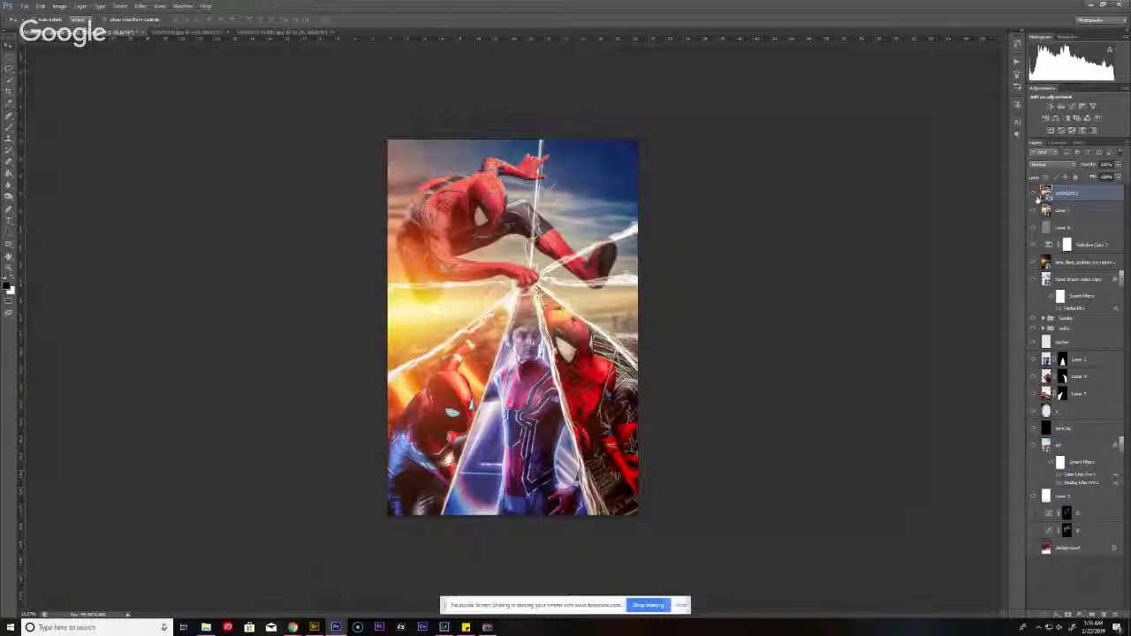
{"action": "left_click", "coordinate": [1040, 198]}
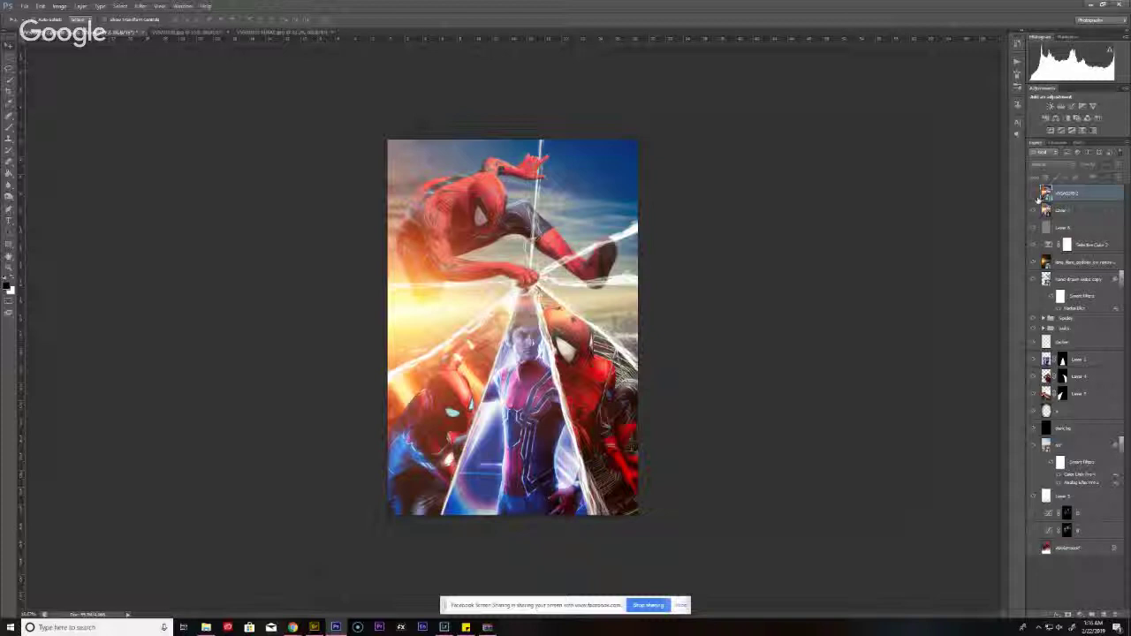
{"action": "left_click", "coordinate": [1039, 198]}
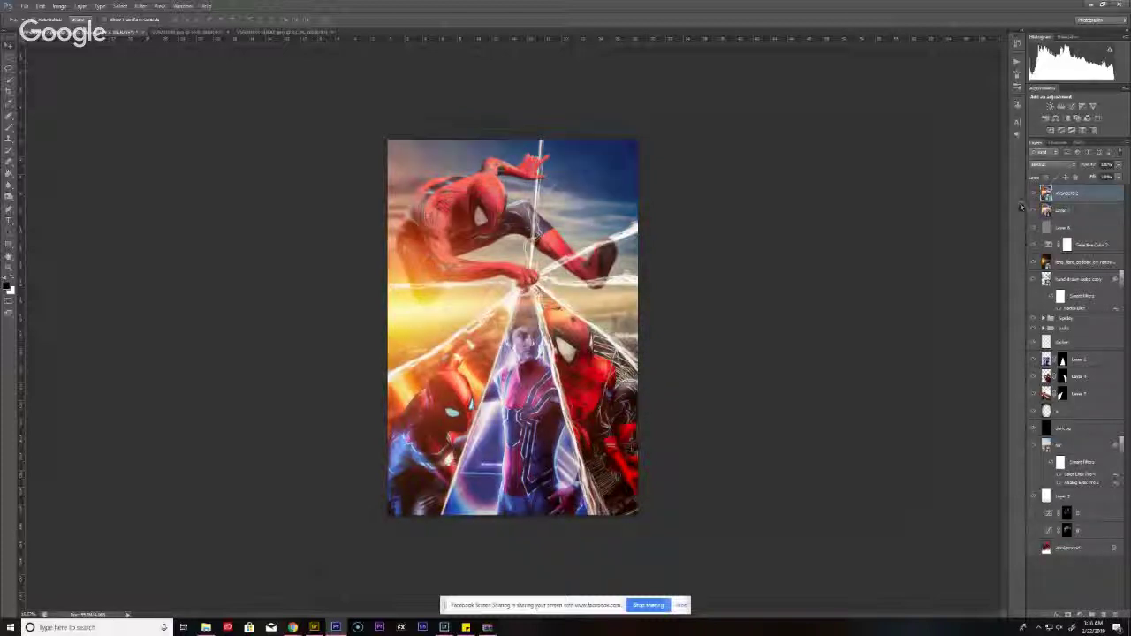
{"action": "left_click", "coordinate": [26, 6]}
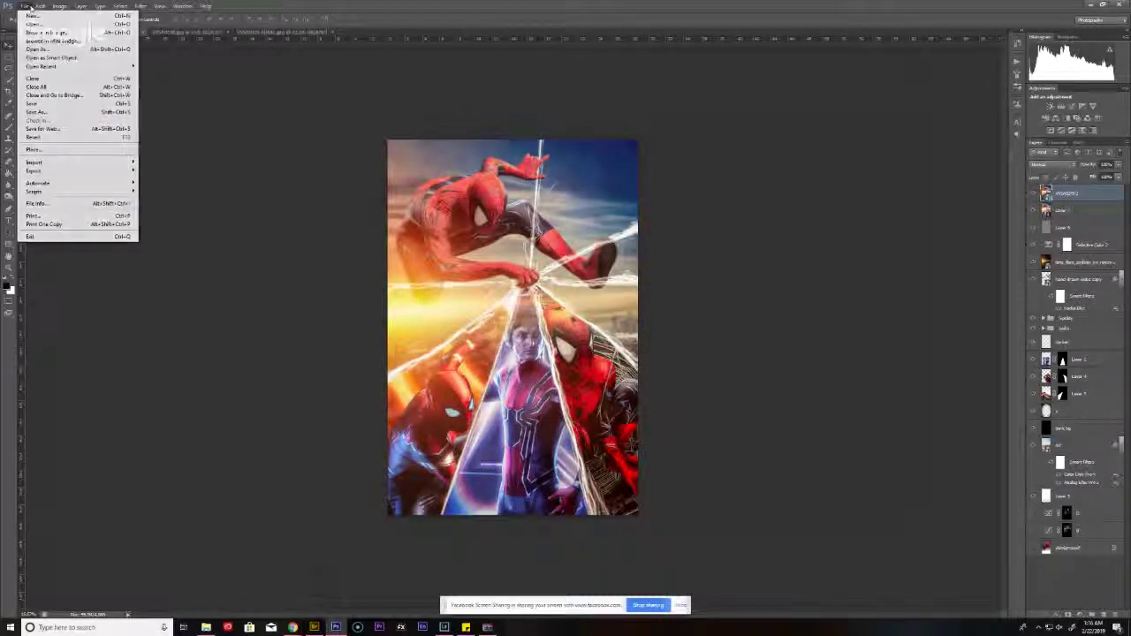
{"action": "left_click", "coordinate": [37, 112]}
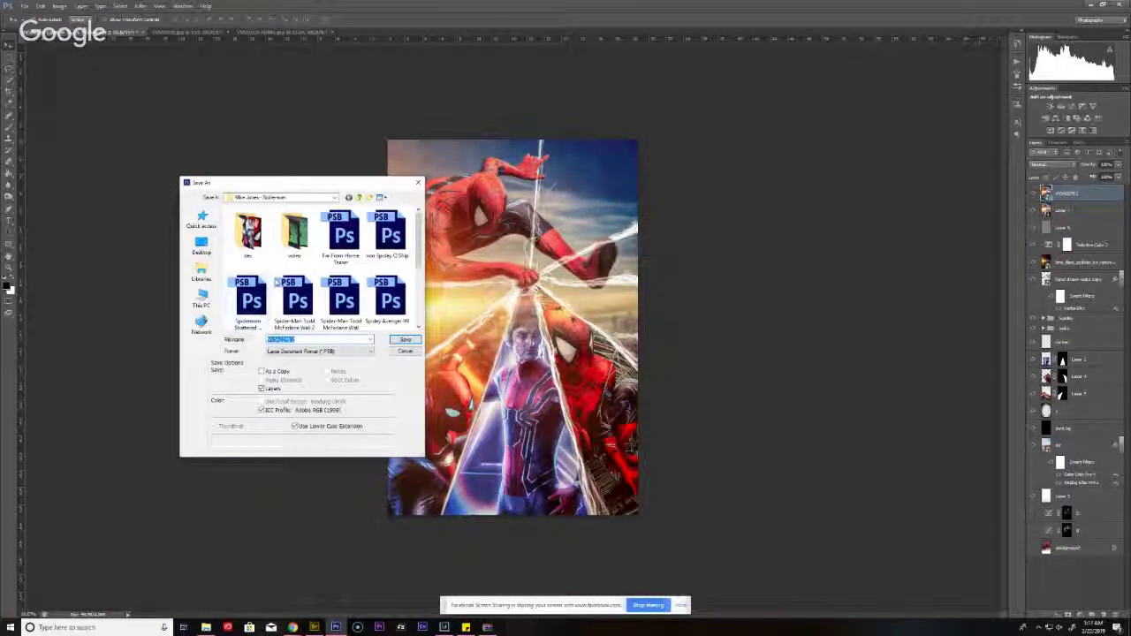
{"action": "left_click", "coordinate": [313, 352]}
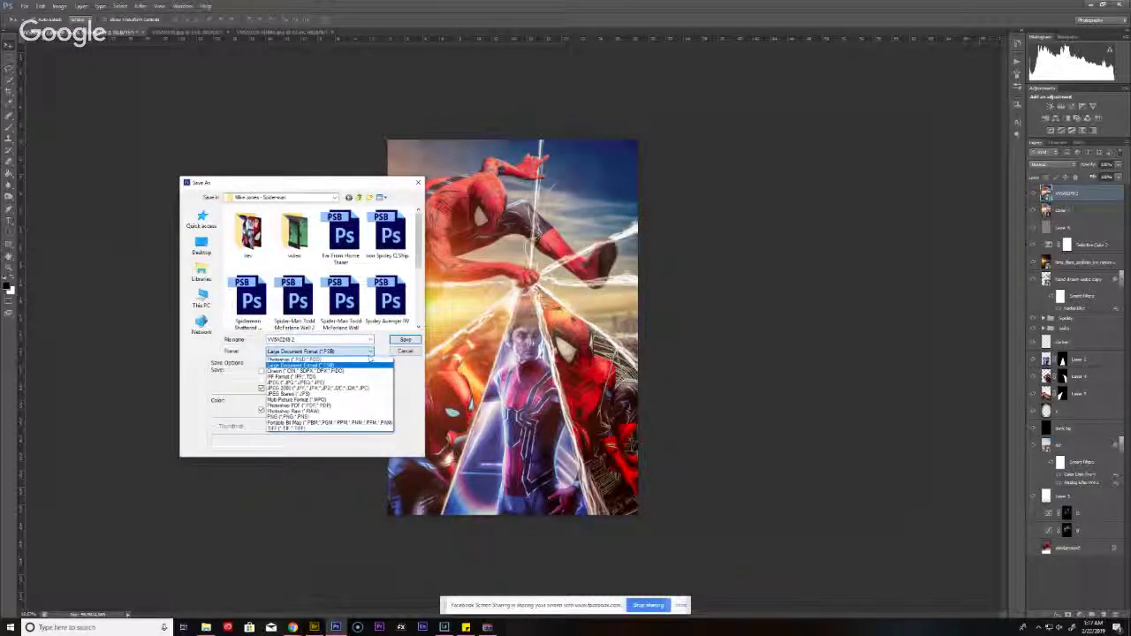
{"action": "left_click", "coordinate": [411, 373]}
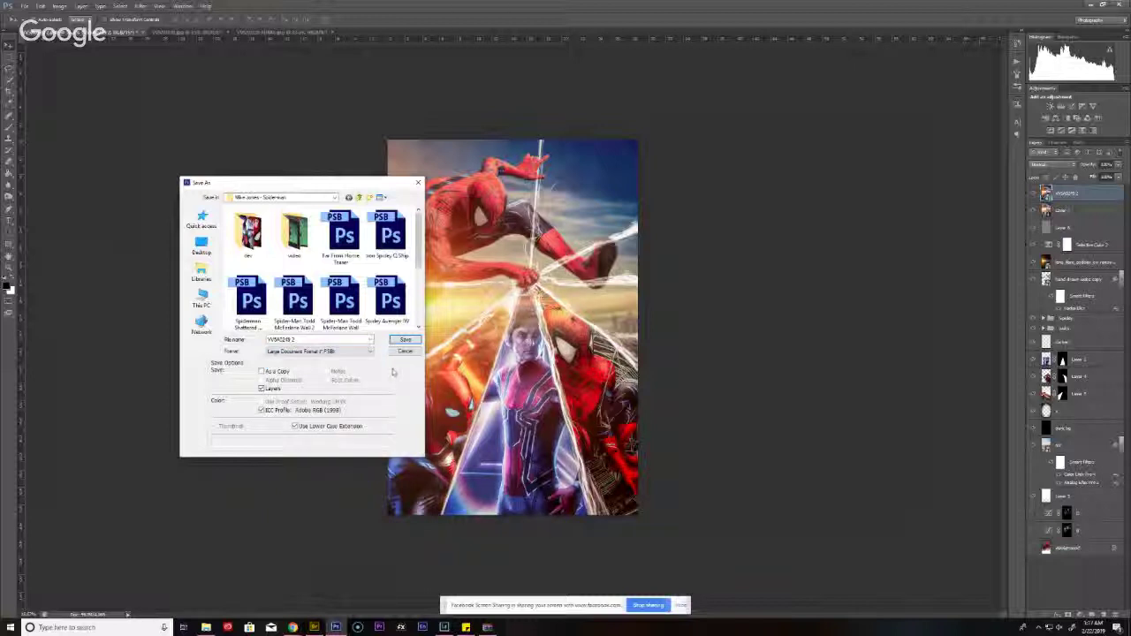
{"action": "left_click", "coordinate": [262, 410]}
{"action": "left_click", "coordinate": [403, 350]}
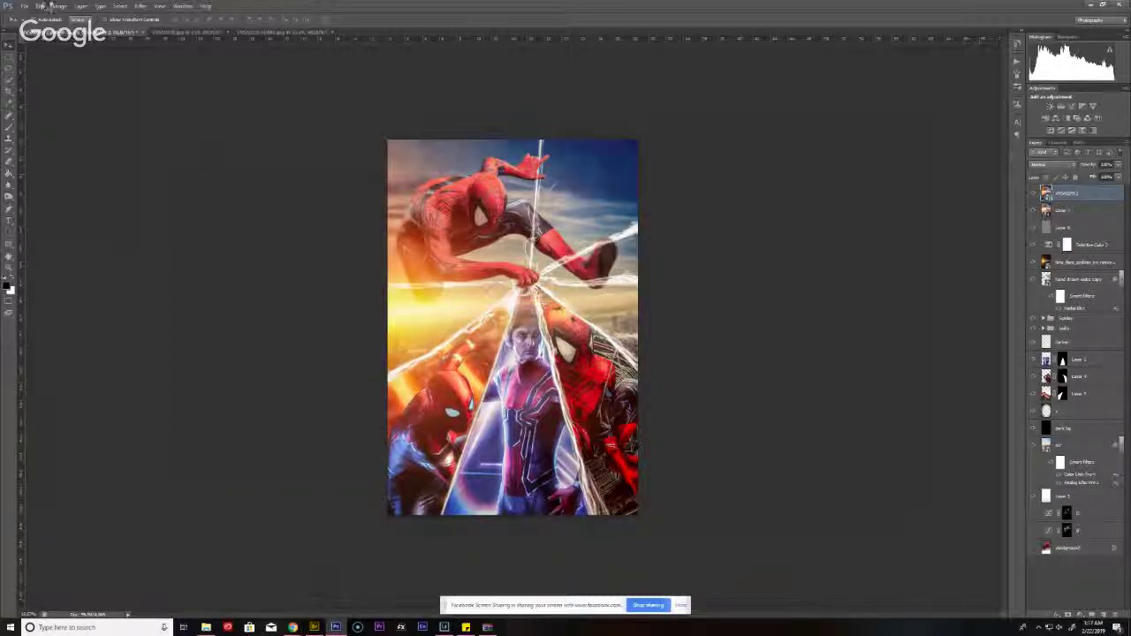
- Check the document's color mode and bit depth options, and save the layered Spider-Man poster document
{"action": "left_click", "coordinate": [46, 6]}
{"action": "mouse_move", "coordinate": [59, 5]}
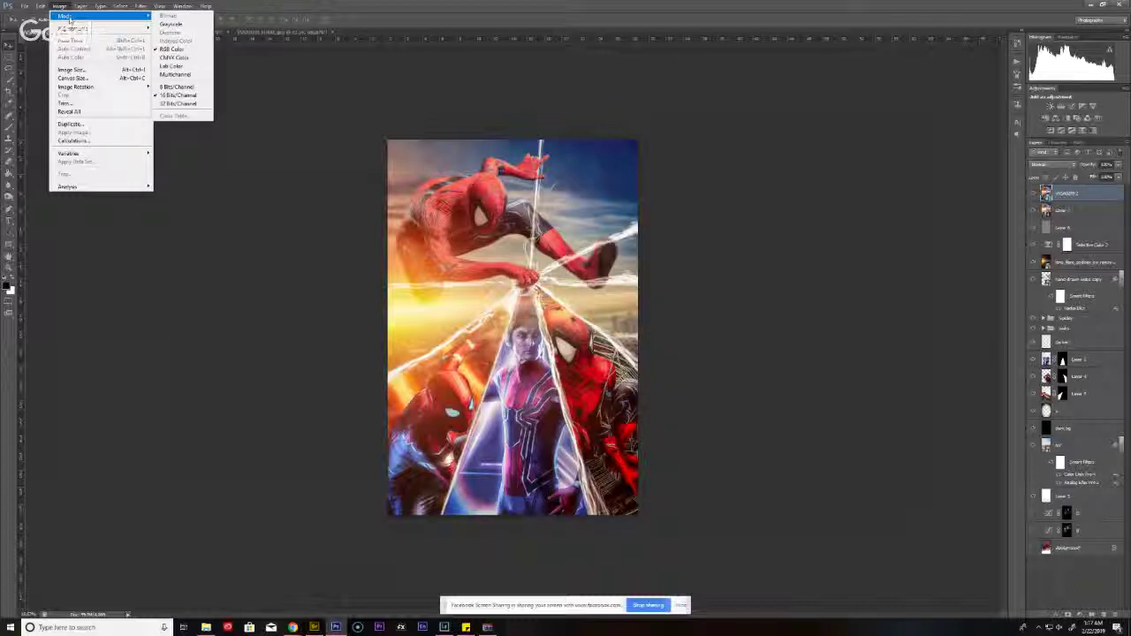
{"action": "left_click", "coordinate": [69, 288]}
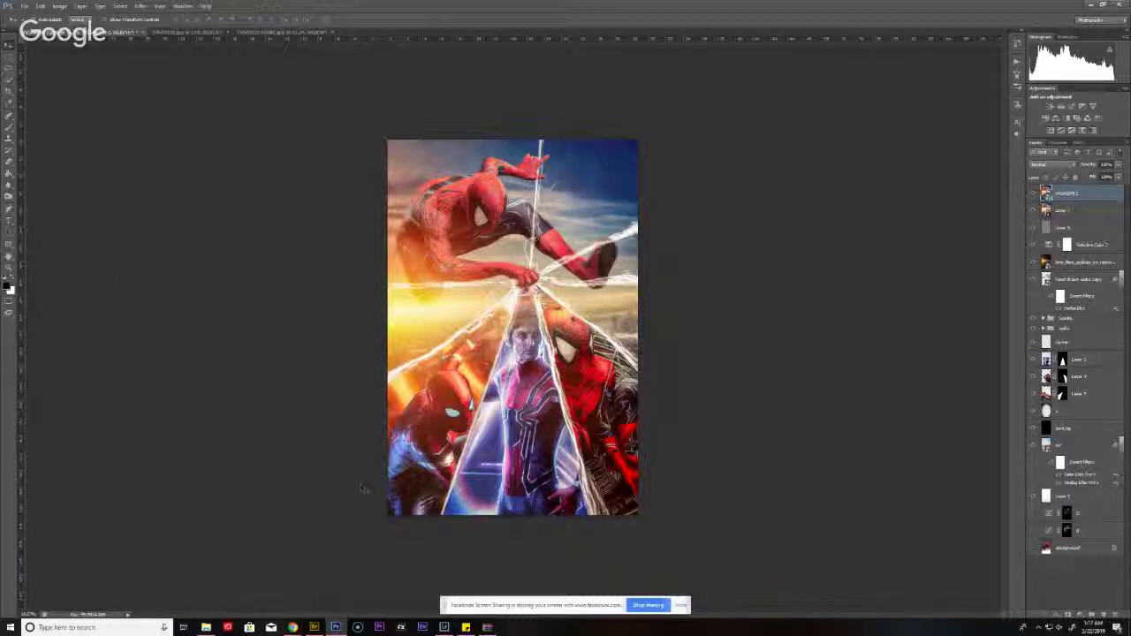
{"action": "key", "text": "ctrl+s"}
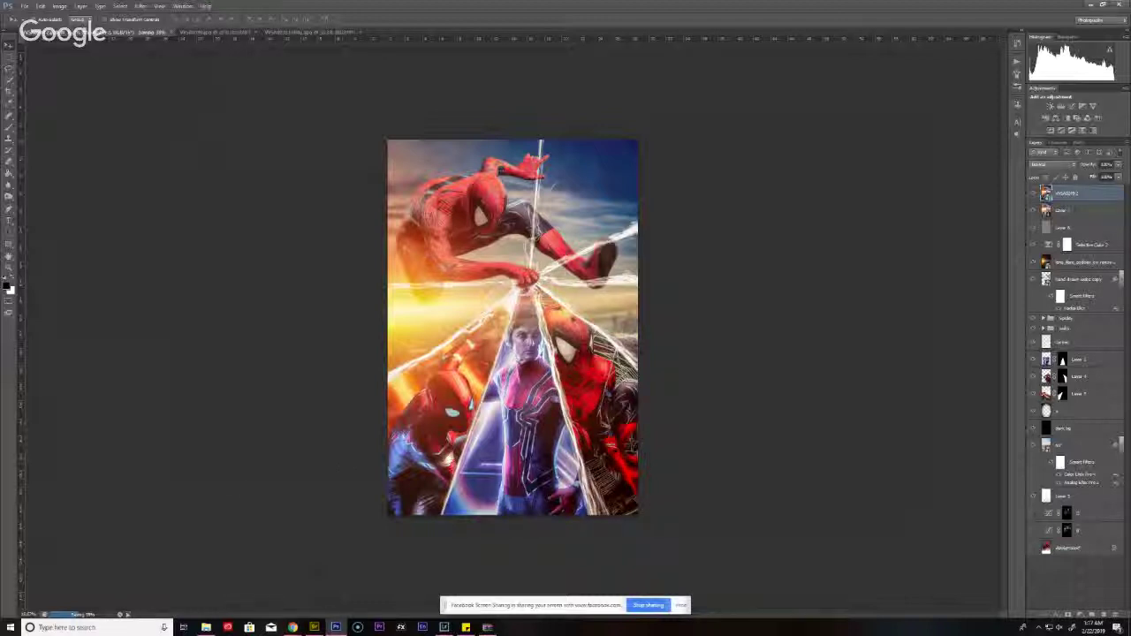
- Switch to Chrome and check the YouTube and Facebook live stream pages and the Pinterest Spider-Man reference before returning to Photoshop
{"action": "mouse_move", "coordinate": [294, 623]}
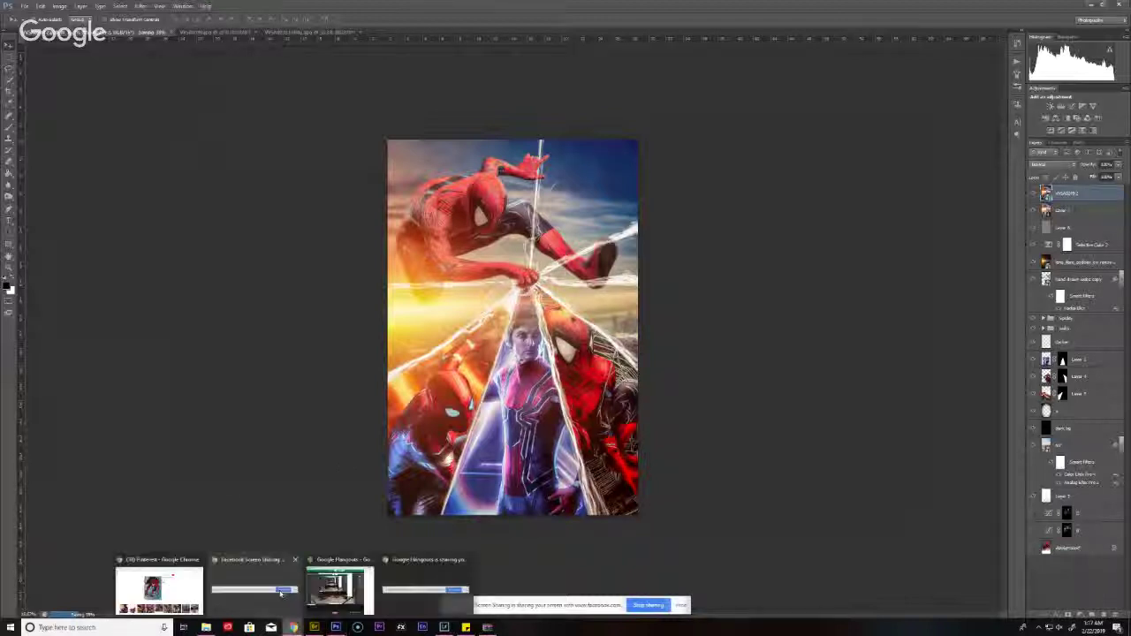
{"action": "left_click", "coordinate": [173, 564]}
{"action": "key", "text": "ctrl+Tab"}
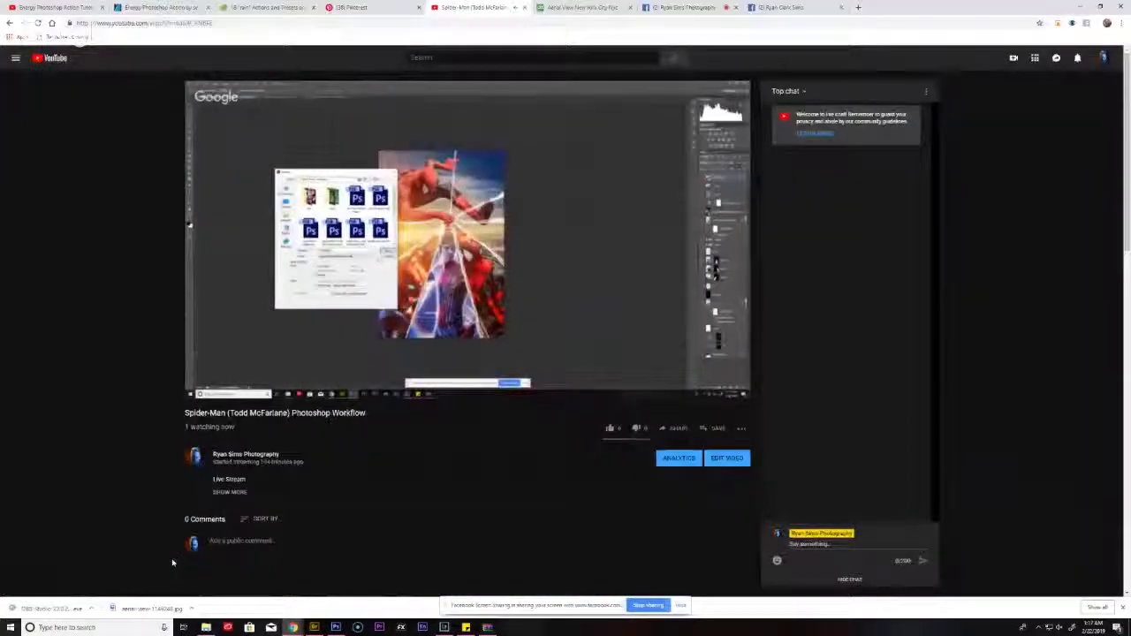
{"action": "key", "text": "ctrl+Tab"}
{"action": "key", "text": "ctrl+Tab"}
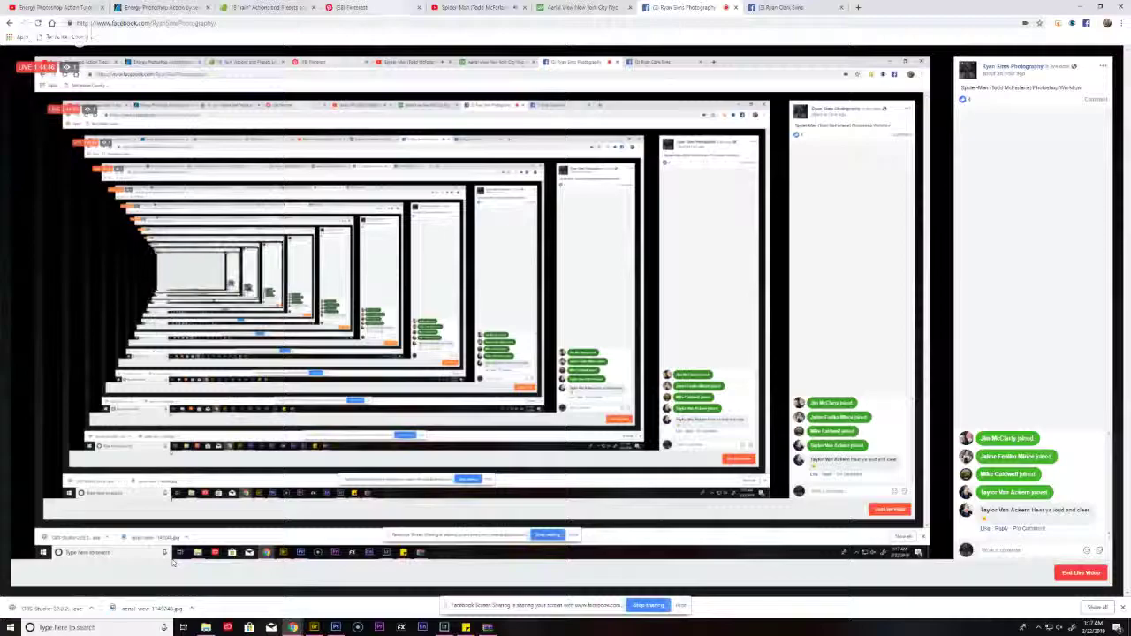
{"action": "key", "text": "ctrl+4"}
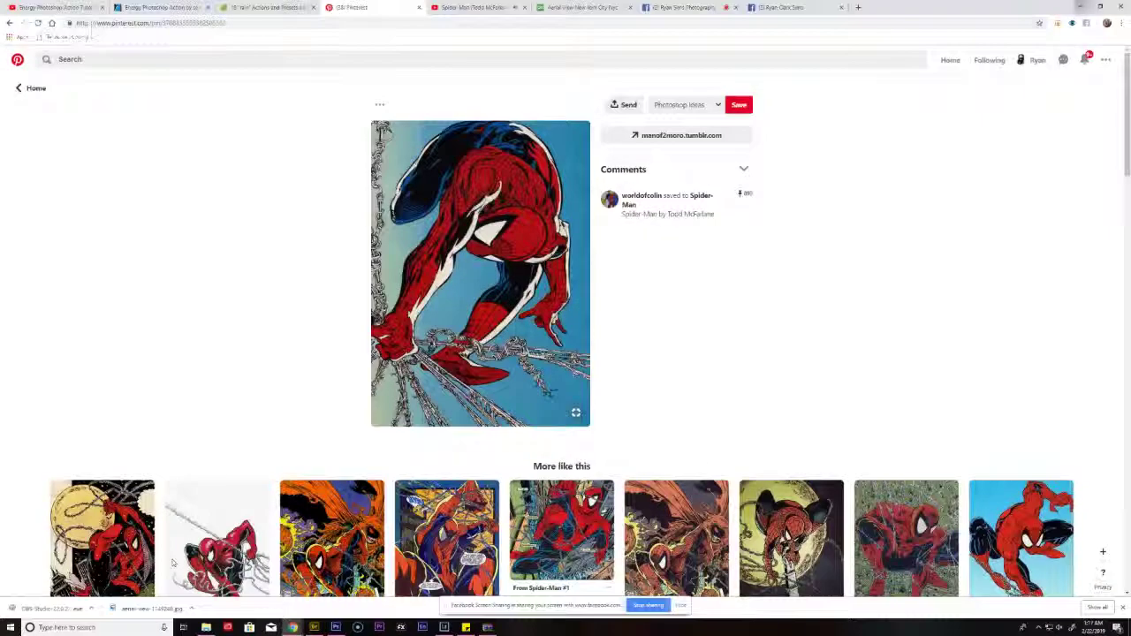
{"action": "left_click", "coordinate": [1080, 7]}
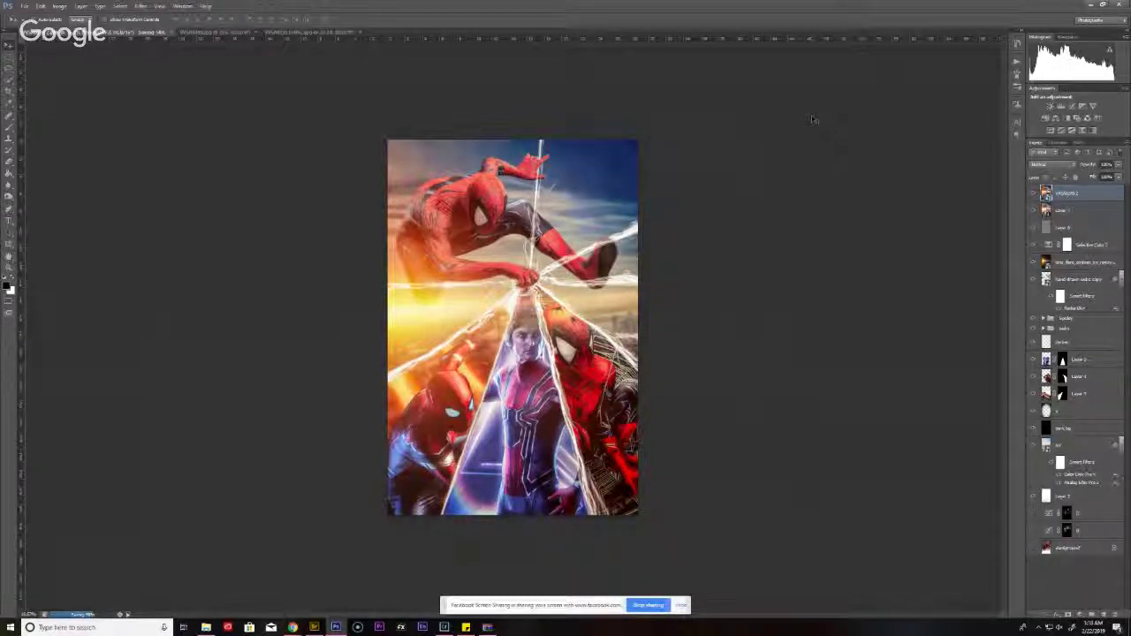
- Stop sharing the screen with Facebook and with Google Hangouts
{"action": "mouse_move", "coordinate": [293, 628]}
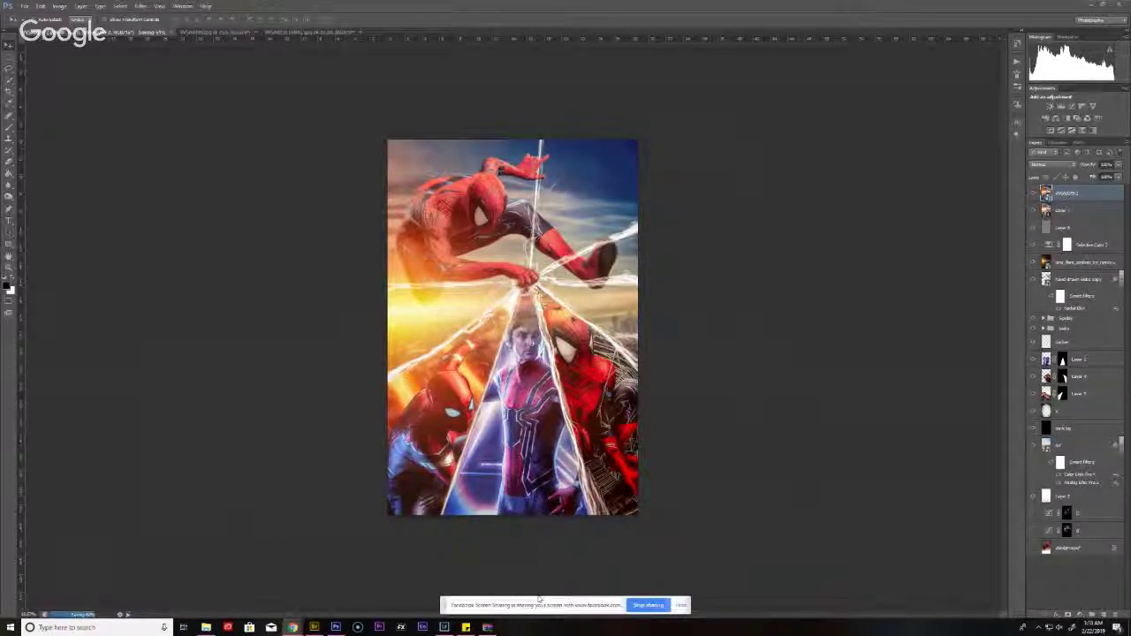
{"action": "left_click", "coordinate": [649, 606]}
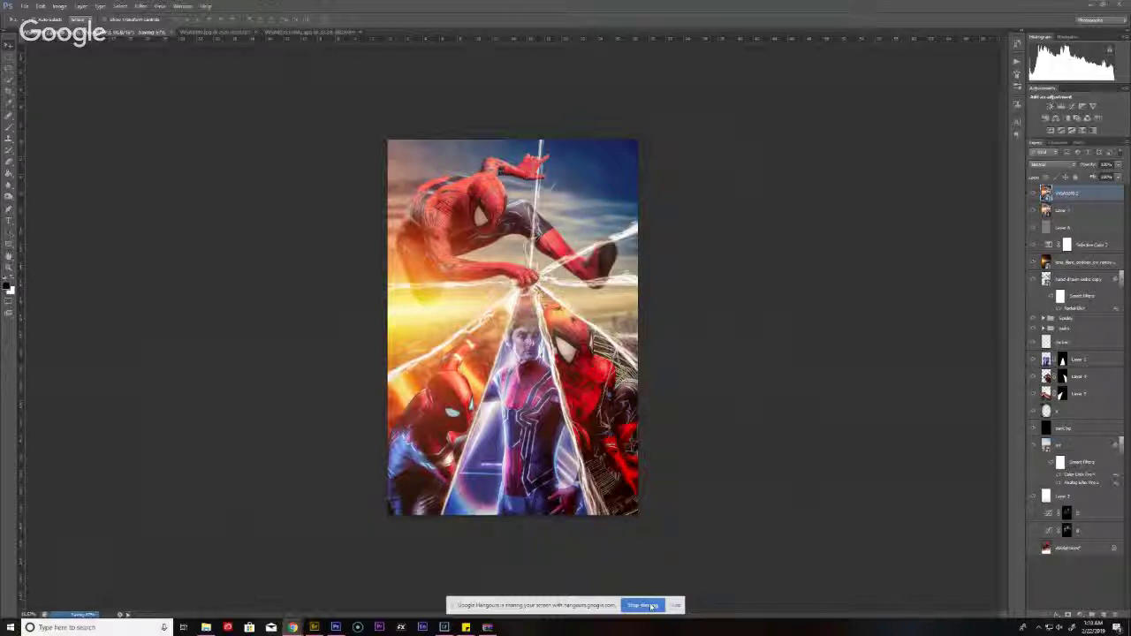
{"action": "left_click", "coordinate": [651, 605]}
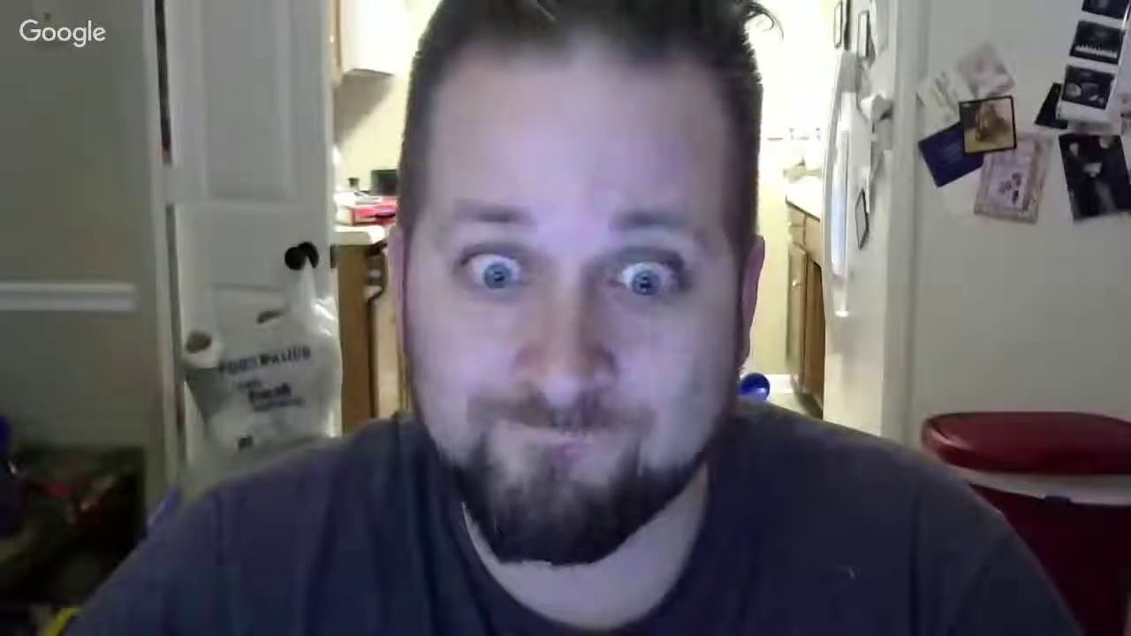